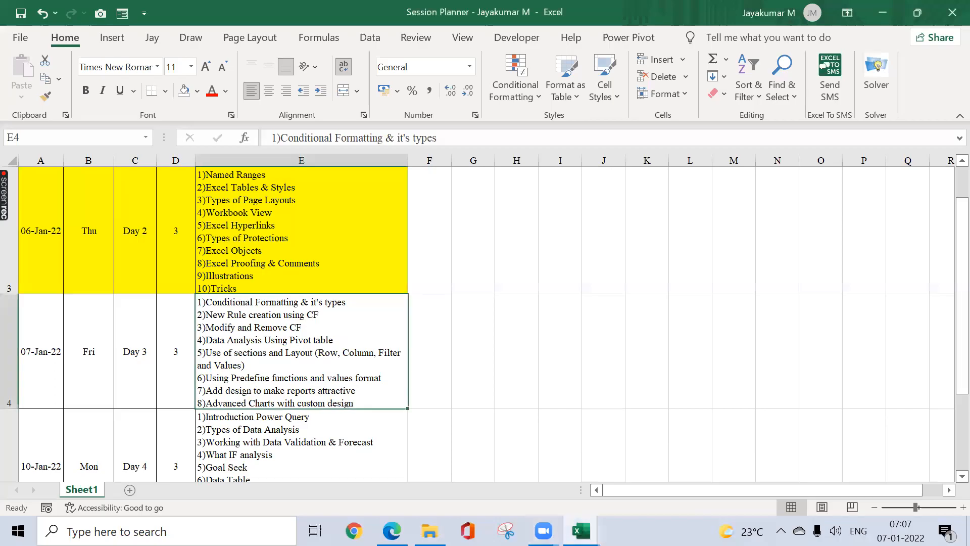
Step: Review the day 2, day 3 and day 4 topic lists in column E
key(Up)
key(Up)
key(Down)
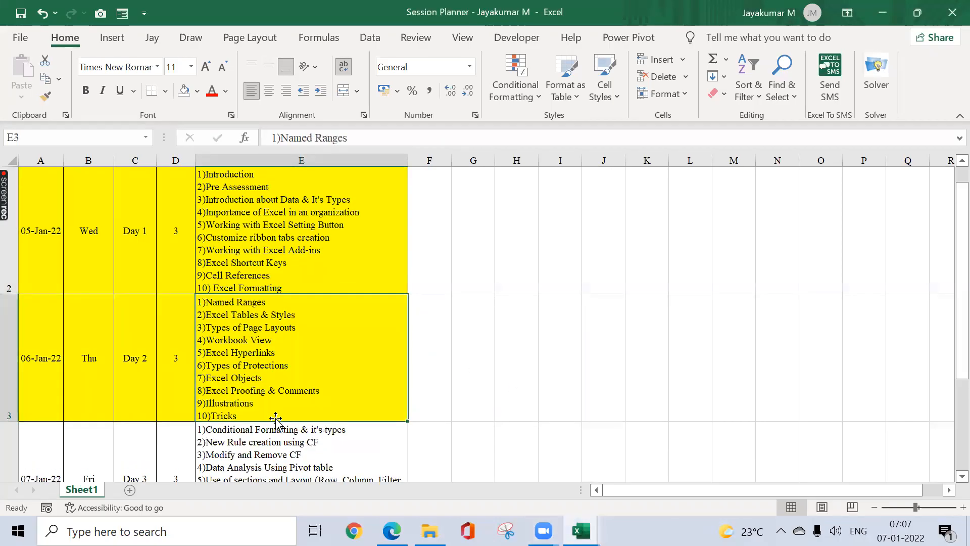
key(Down)
key(Down)
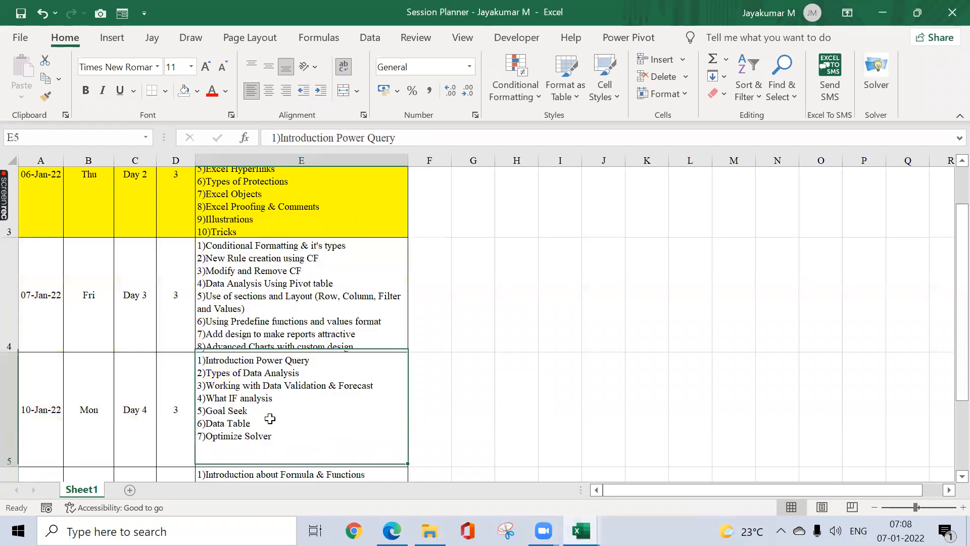
key(Up)
key(Down)
key(Up)
key(Up)
key(Down)
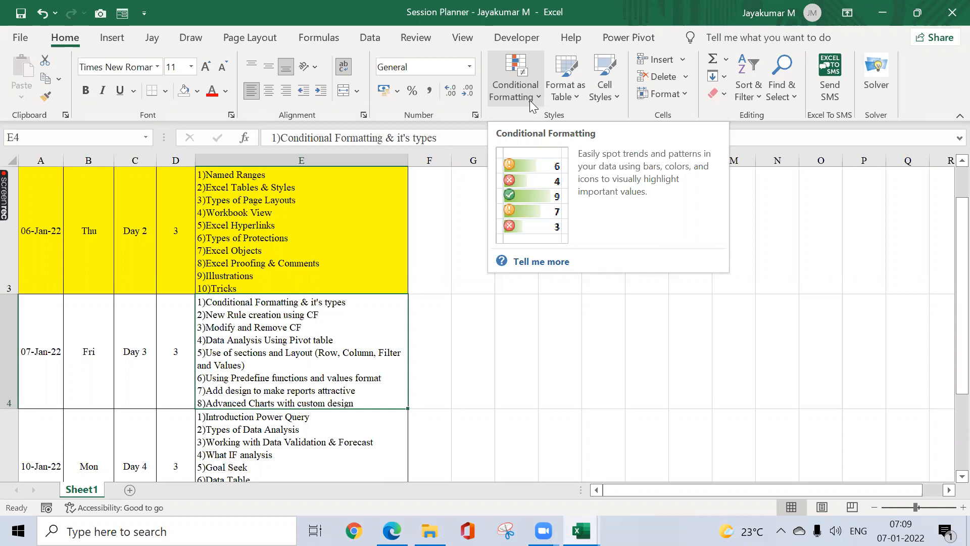
Step: Select cells F3, E4 and G3, glance at the Insert commands, then bring up the Day 3 - NSEIT workbook
click(444, 217)
click(302, 377)
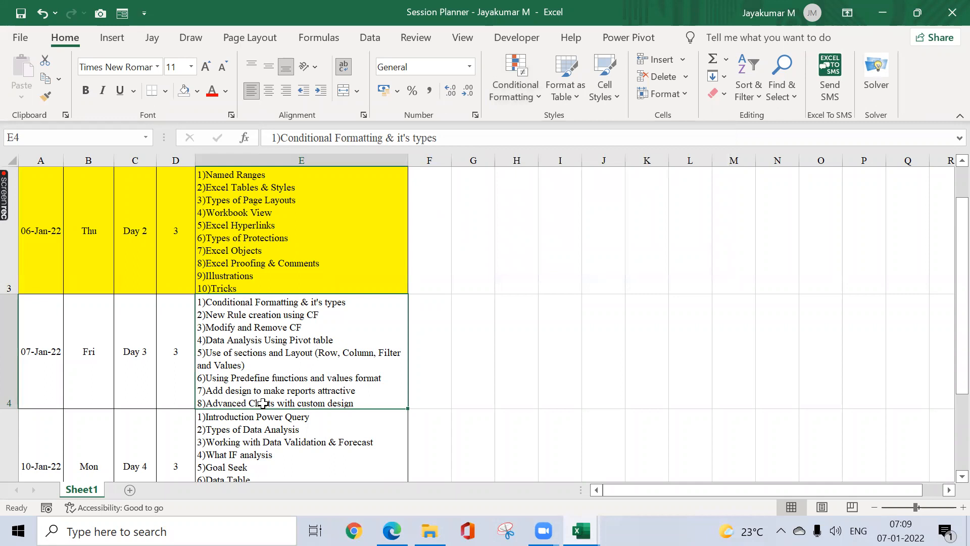
click(484, 229)
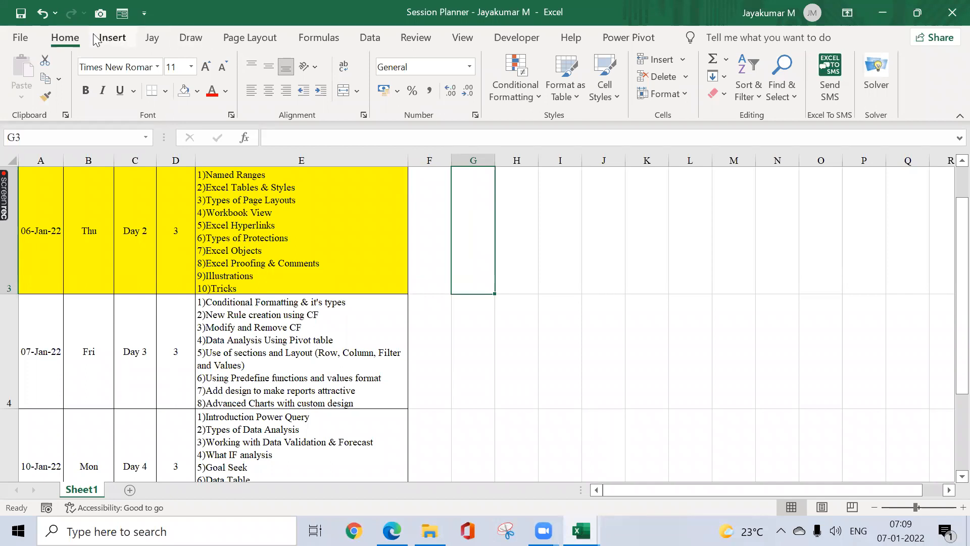
click(112, 38)
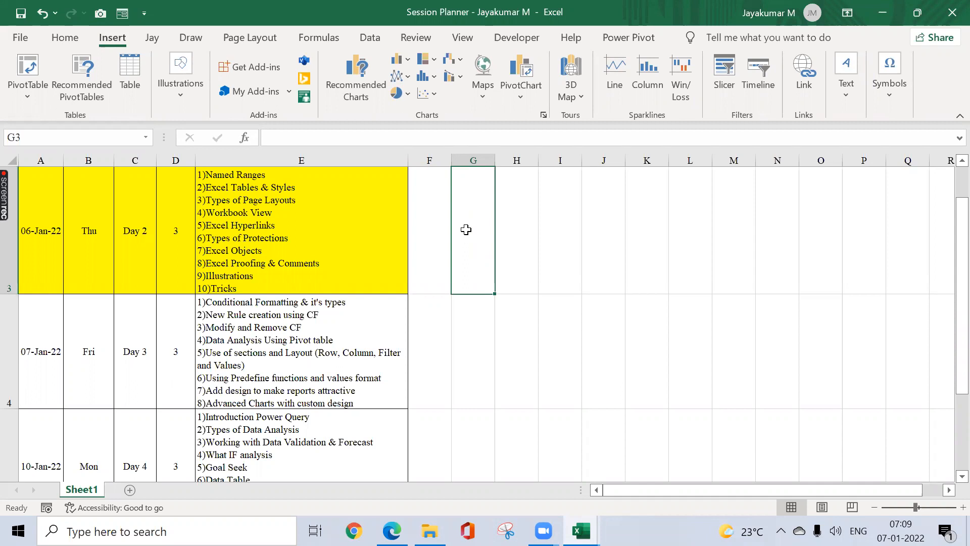
click(355, 341)
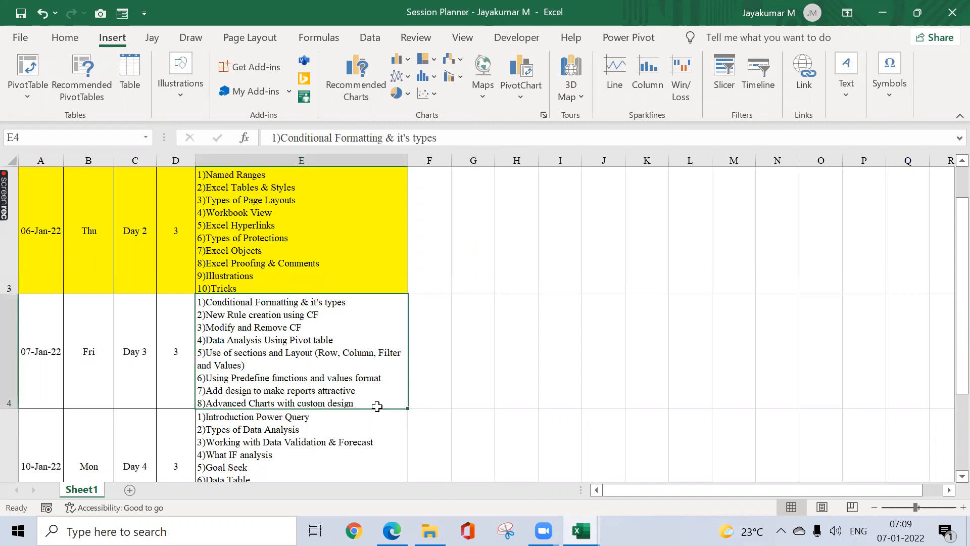
key(alt+Tab)
key(alt+Tab)
click(331, 382)
Step: Select the whole invoice table from its header row to the last invoice, then add a blank Sheet3
key(ctrl+Up)
key(ctrl+Left)
key(ctrl+Left)
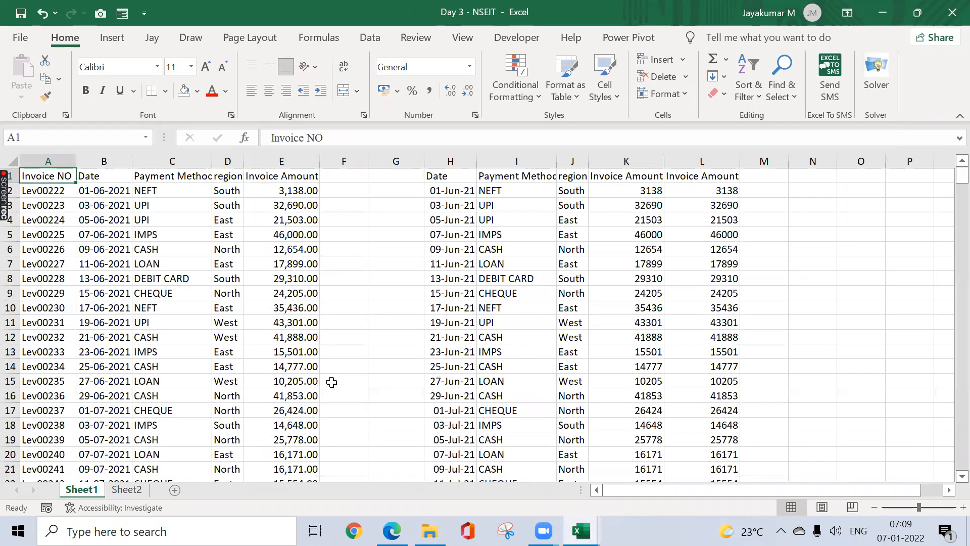
key(ctrl+shift+Right)
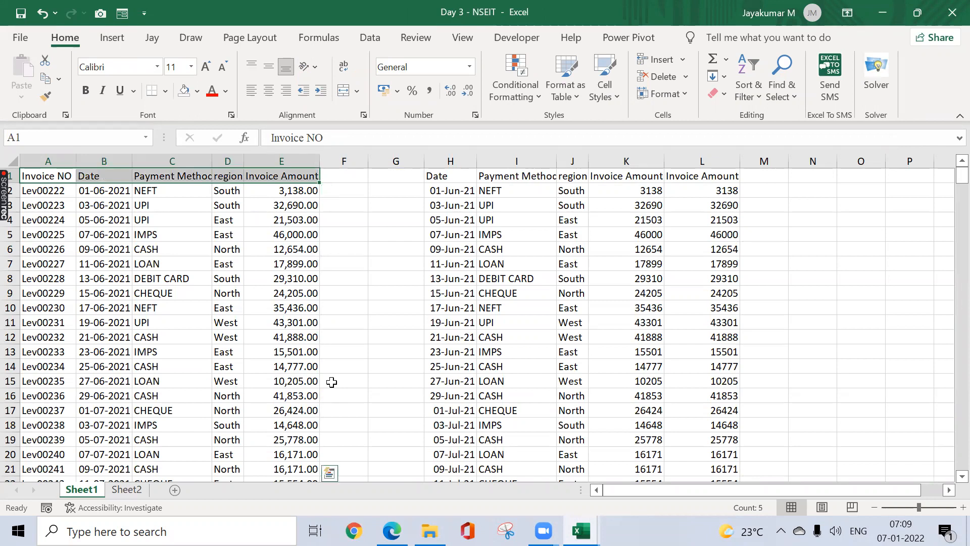
key(ctrl+shift+Down)
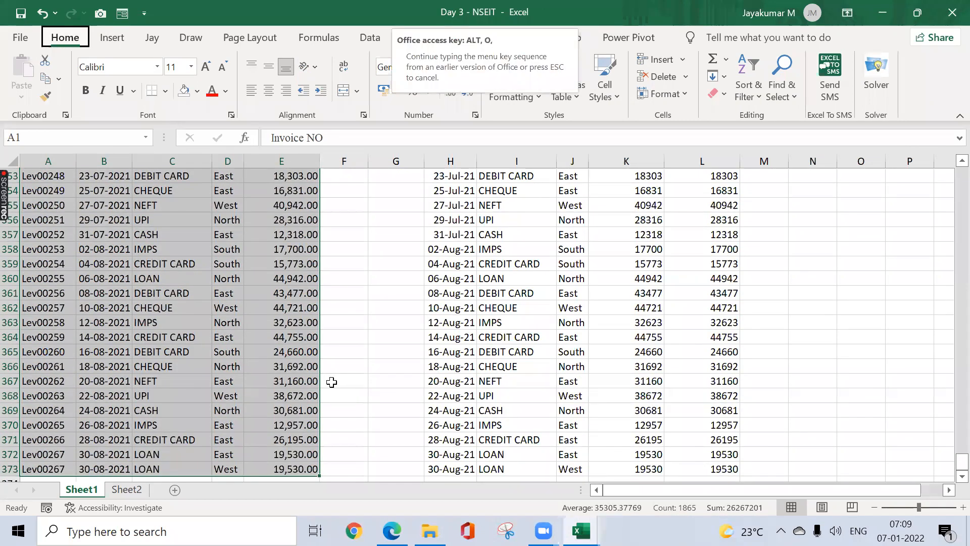
key(Right)
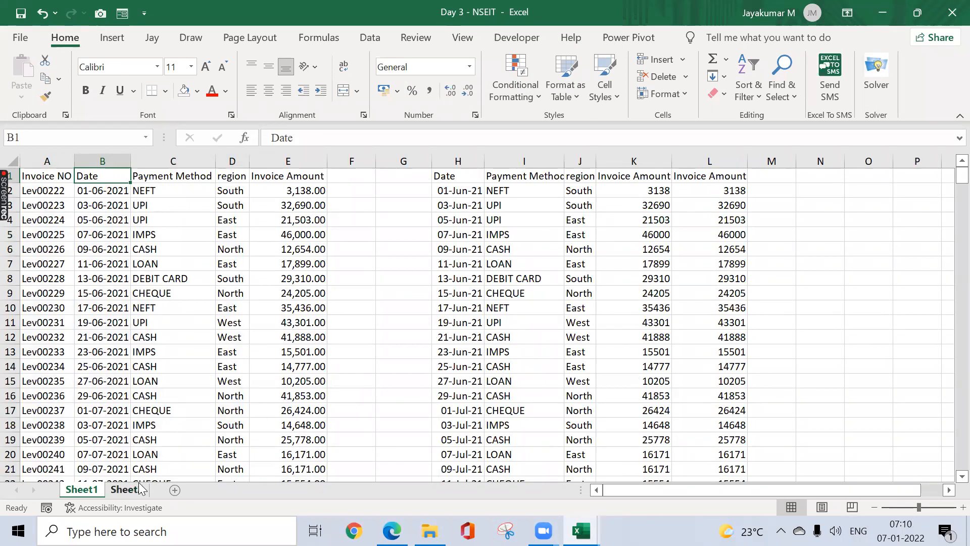
click(175, 489)
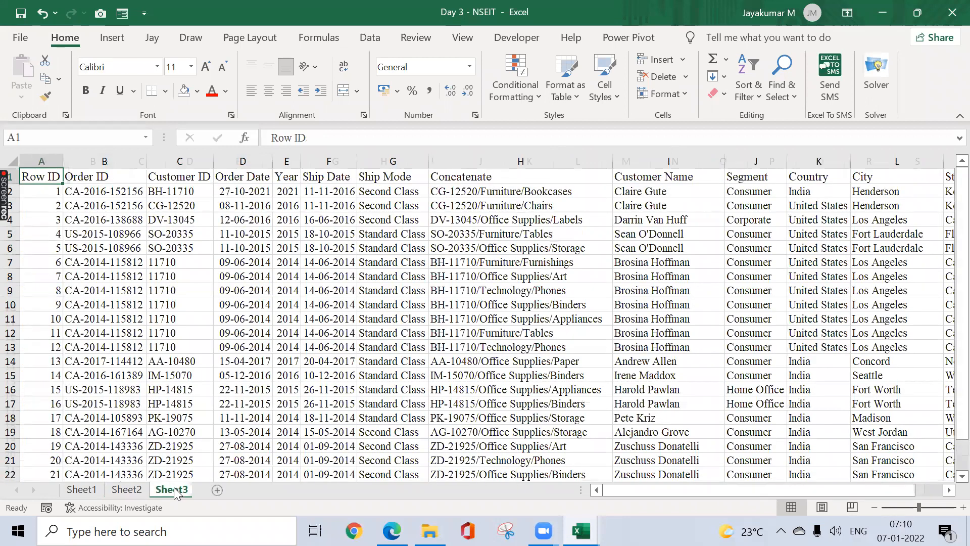
click(180, 205)
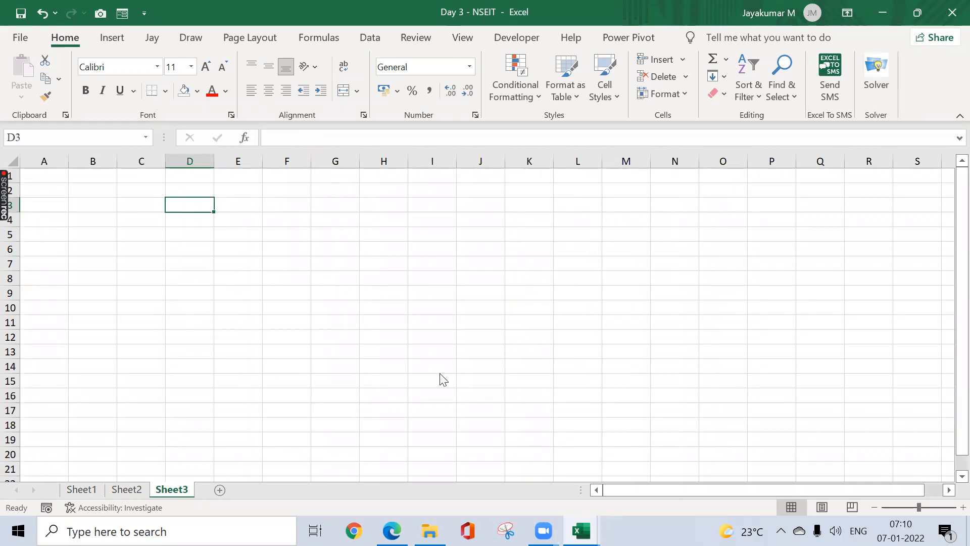
Step: Look over the Highlight Cells Rules and Top/Bottom Rules in Conditional Formatting, then go to Sheet2
click(539, 97)
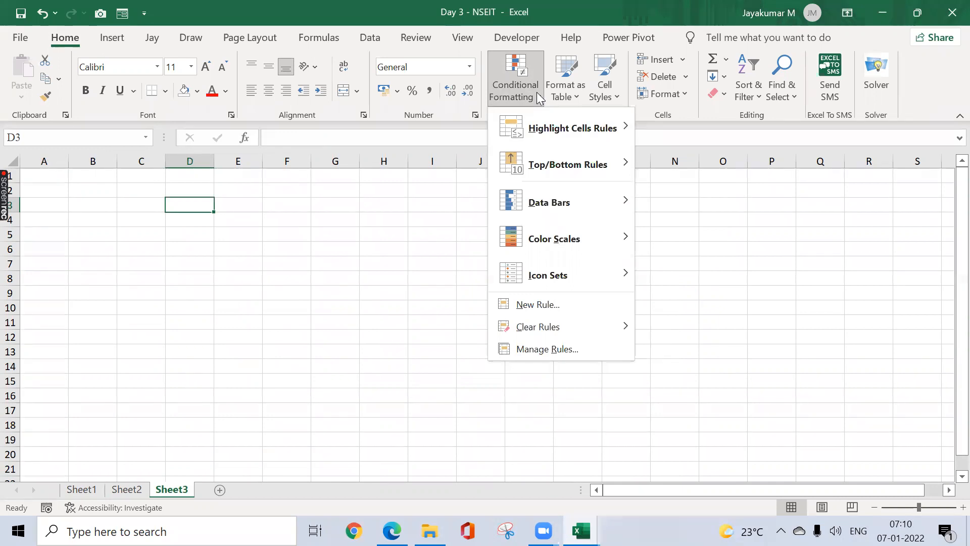
mouse_move(581, 127)
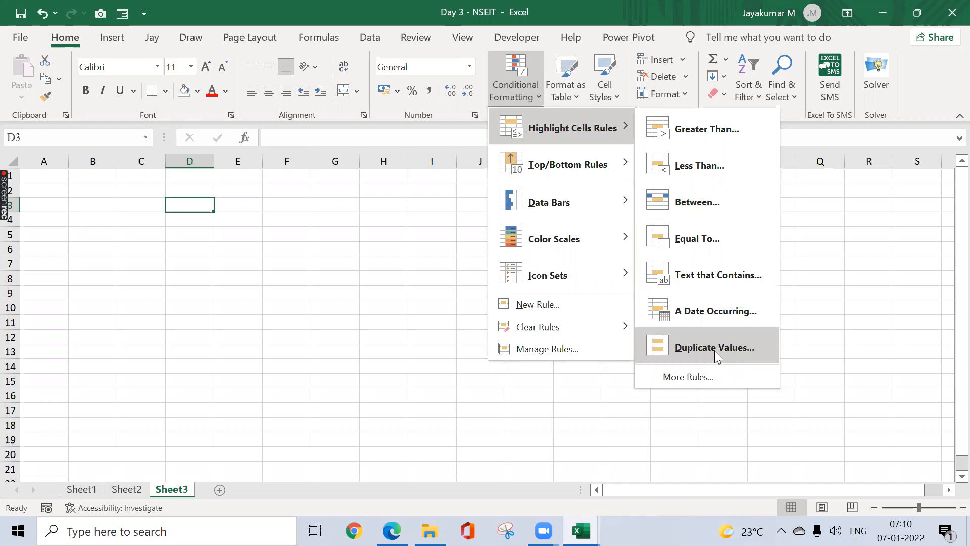
mouse_move(576, 151)
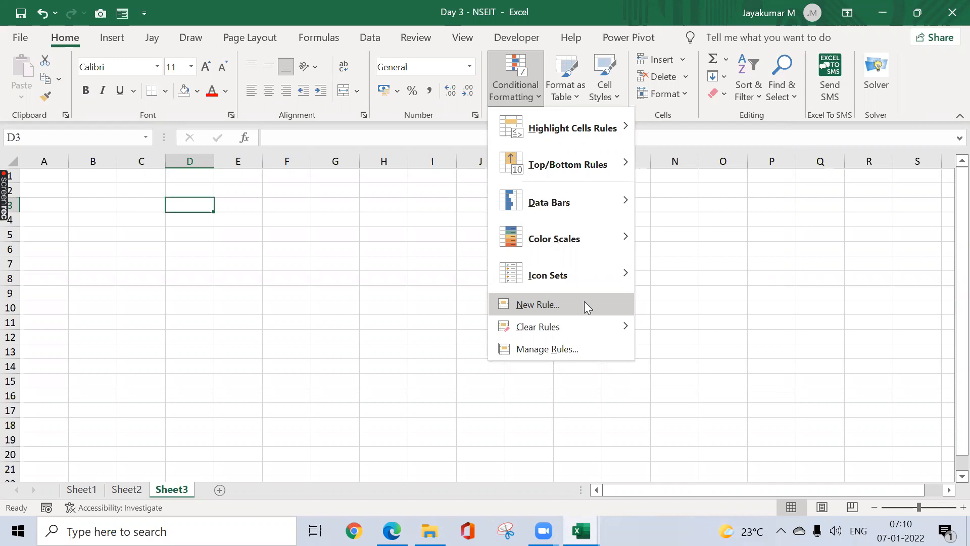
click(456, 290)
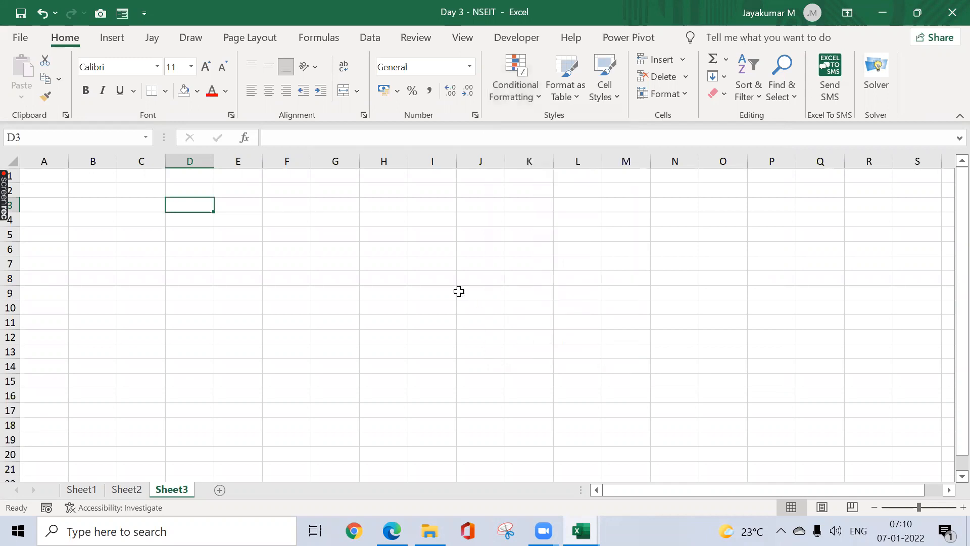
click(531, 97)
click(303, 386)
click(139, 487)
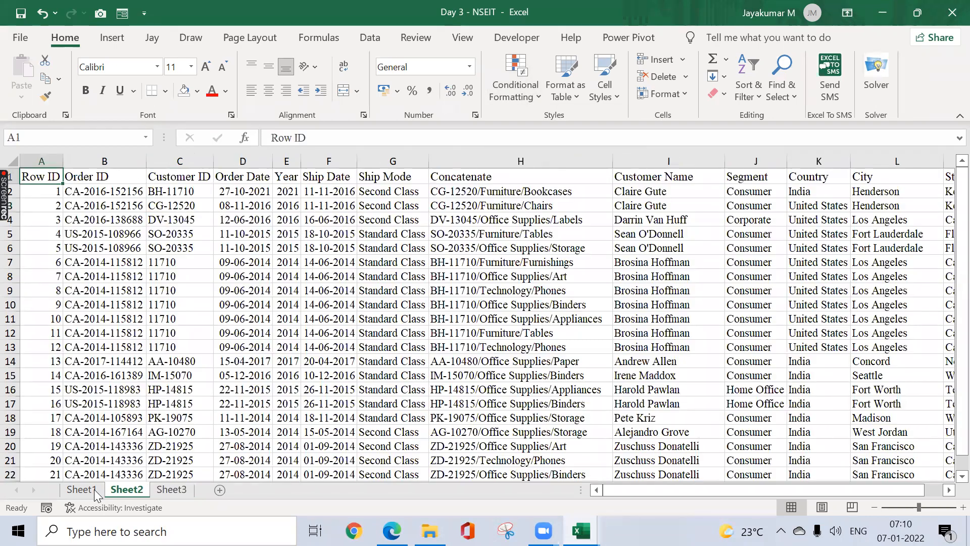
Step: On Sheet1, start a formula-based conditional formatting rule, then cancel it without saving
click(94, 489)
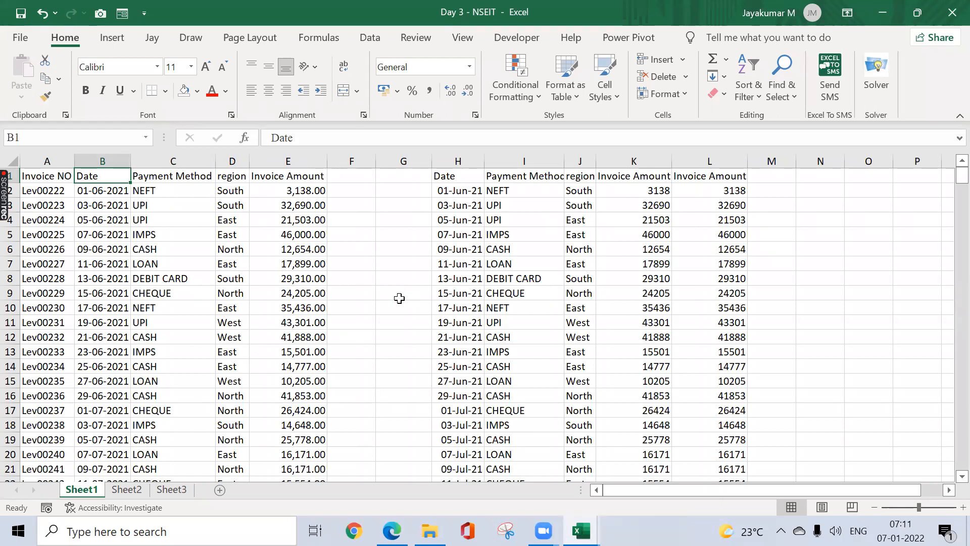
click(322, 40)
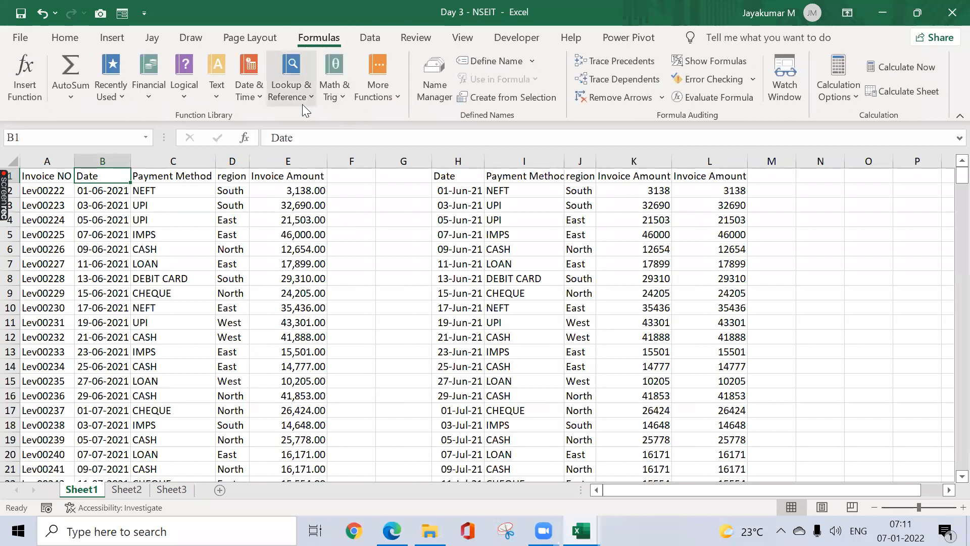
click(76, 37)
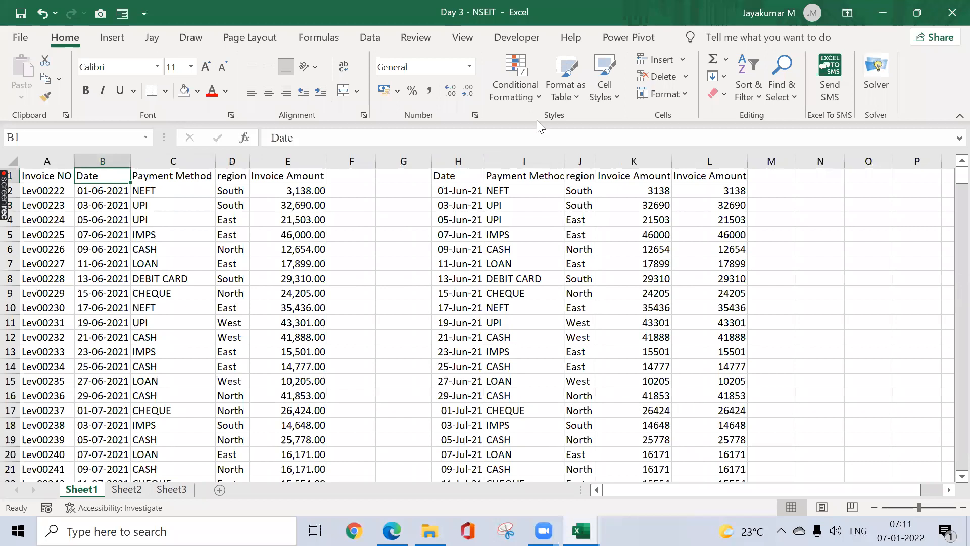
click(537, 101)
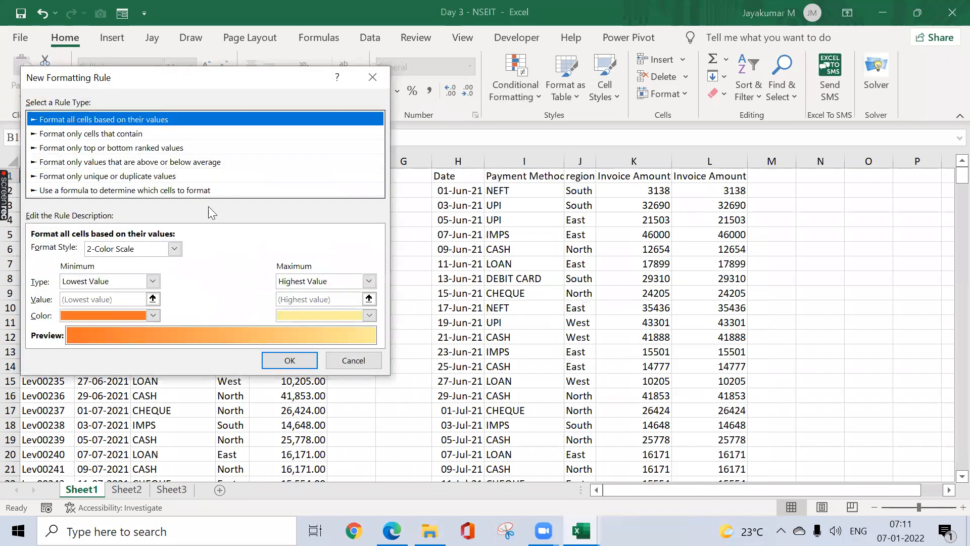
click(181, 190)
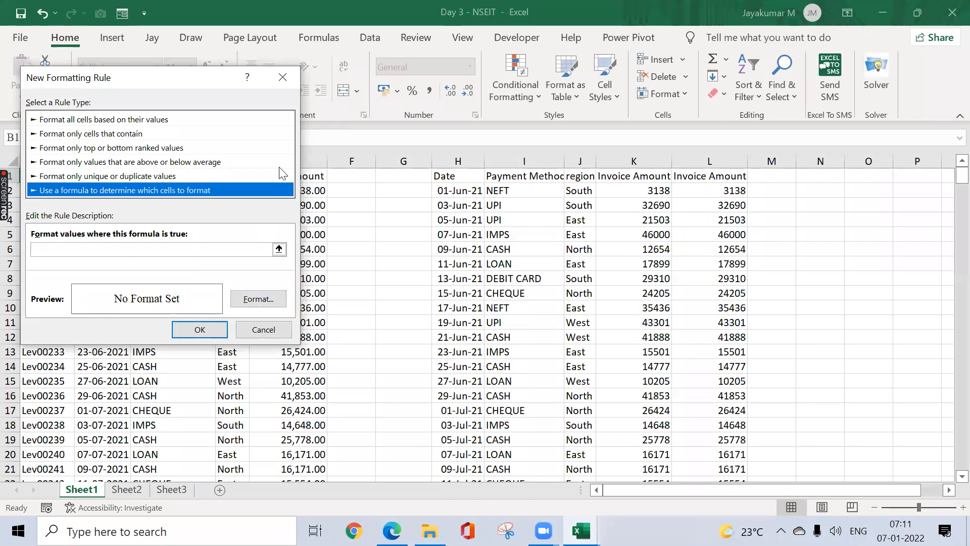
click(283, 78)
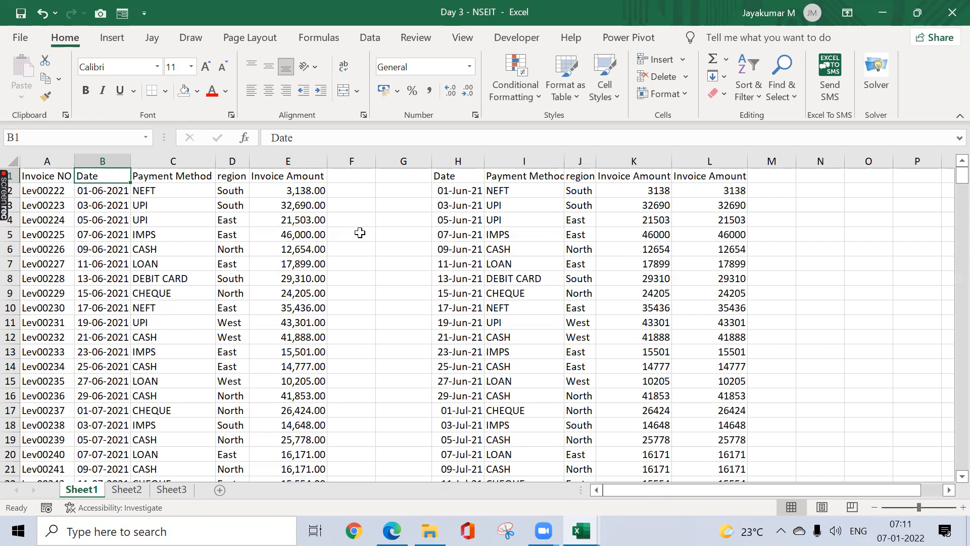
Step: Cycle through Sheet3, Sheet2 and Sheet1, ending back on the empty Sheet3
click(172, 489)
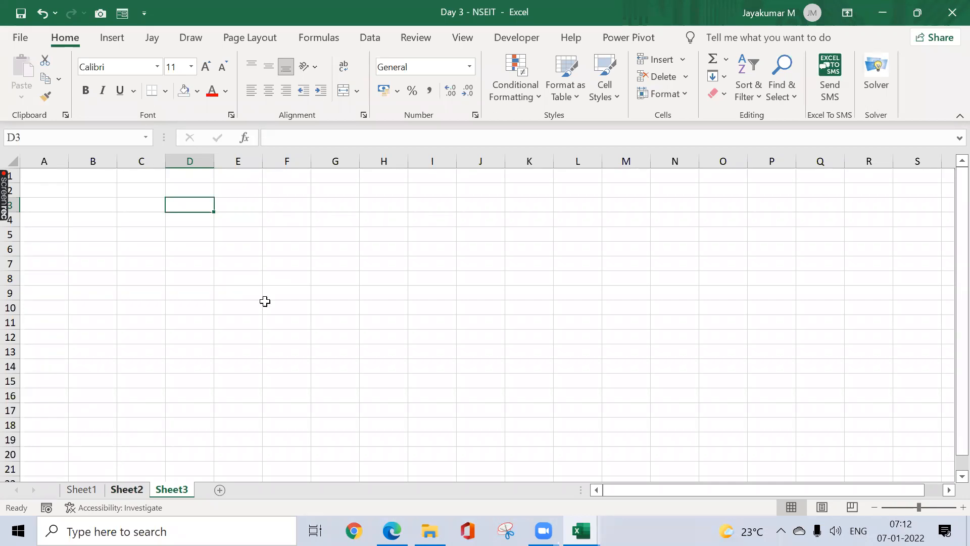
key(ctrl+Page_Up)
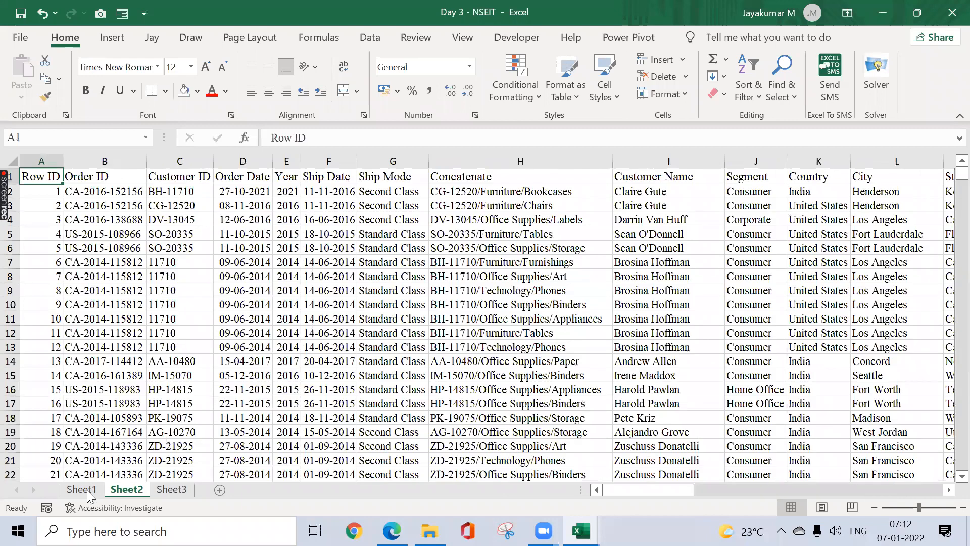
key(ctrl+Page_Up)
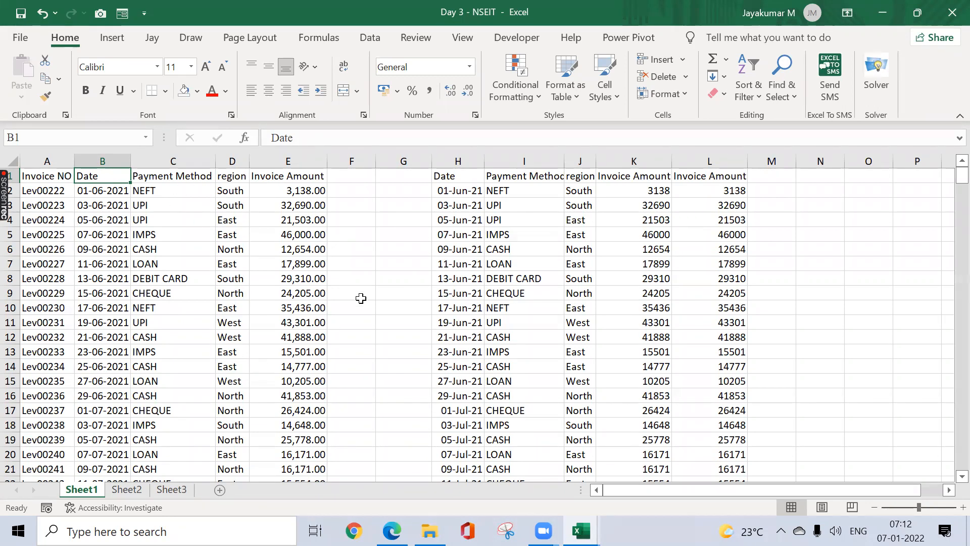
click(178, 489)
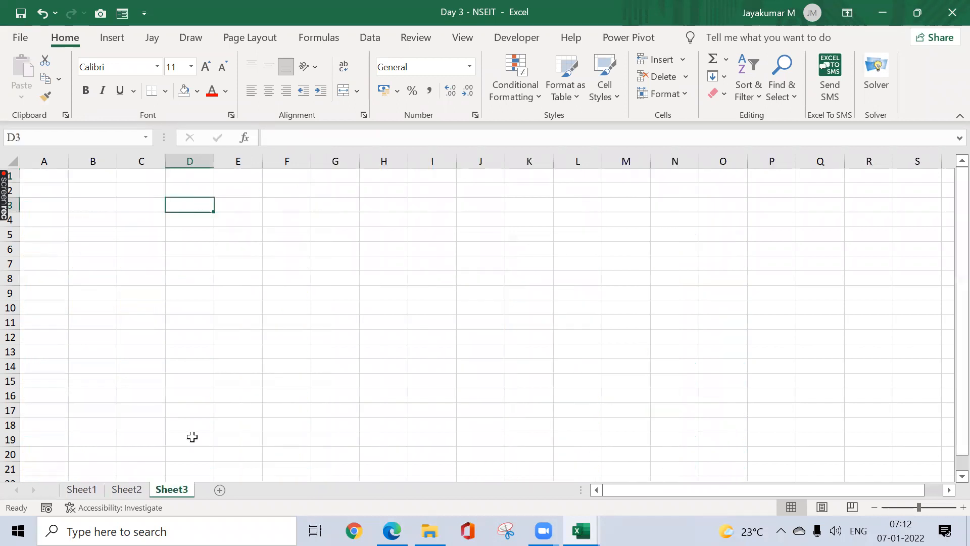
click(507, 94)
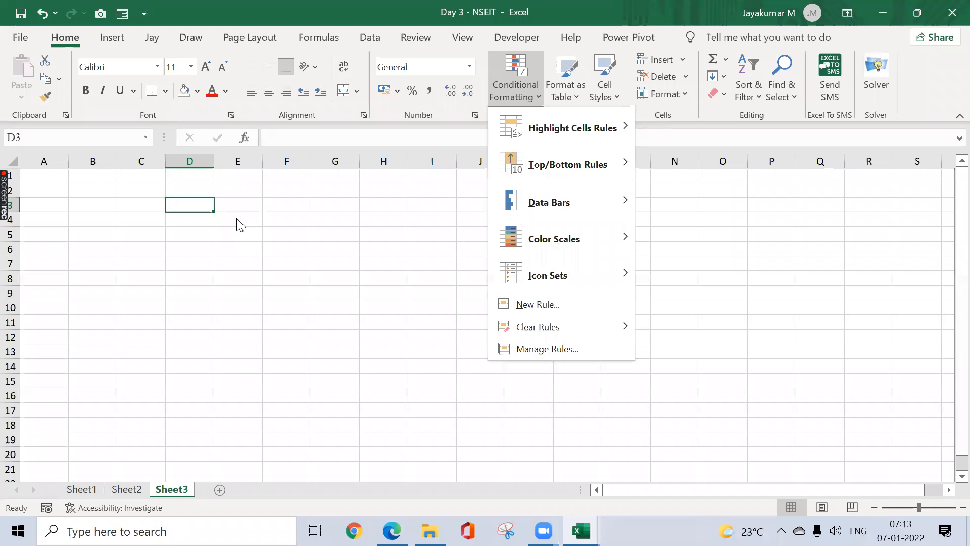
click(186, 255)
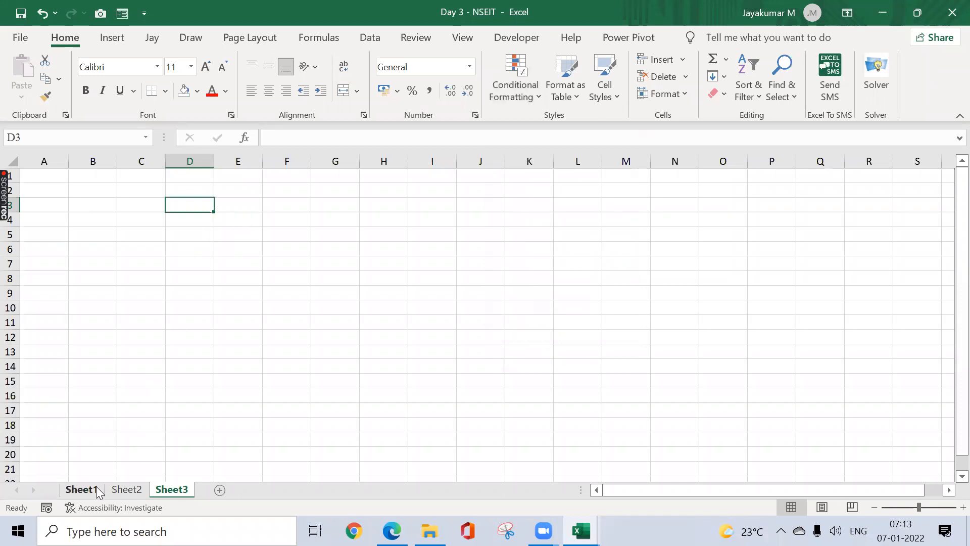
Step: Show the invoice data on Sheet1
click(81, 489)
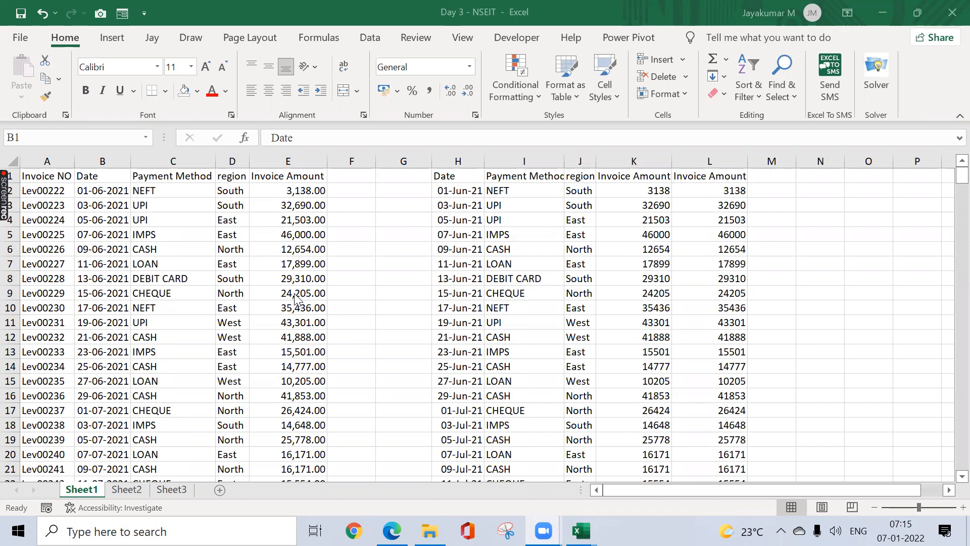
Step: On Sheet3, preview the Custom number format codes in Format Cells, then cancel without changes
click(170, 489)
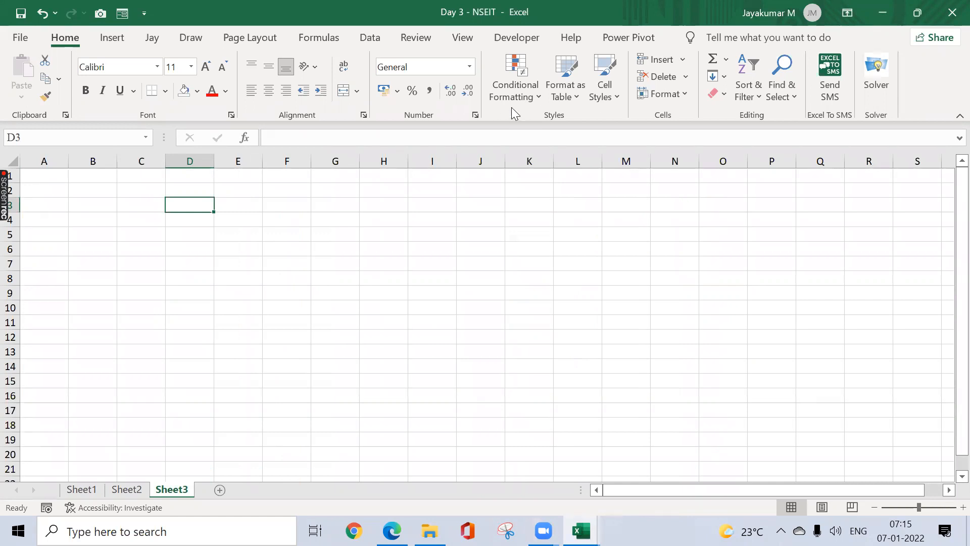
click(470, 67)
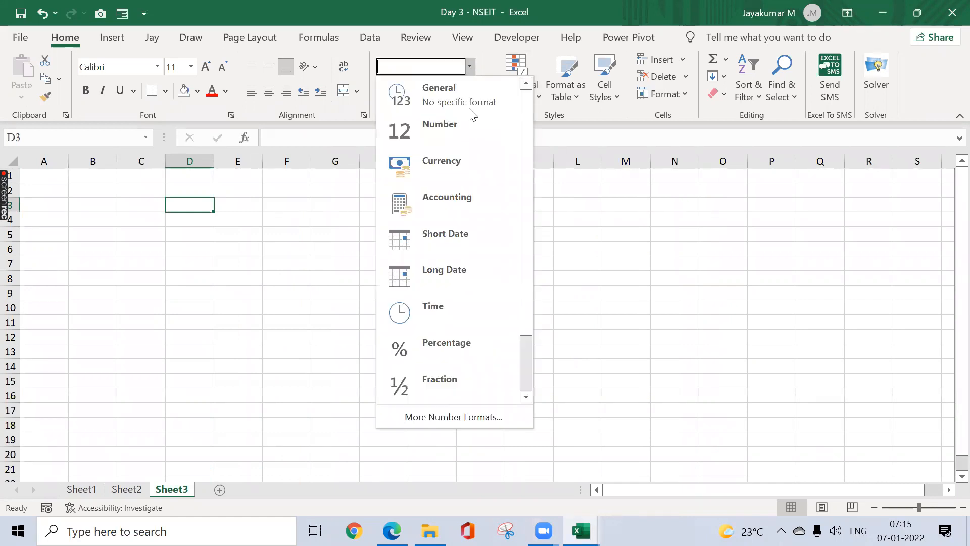
click(478, 421)
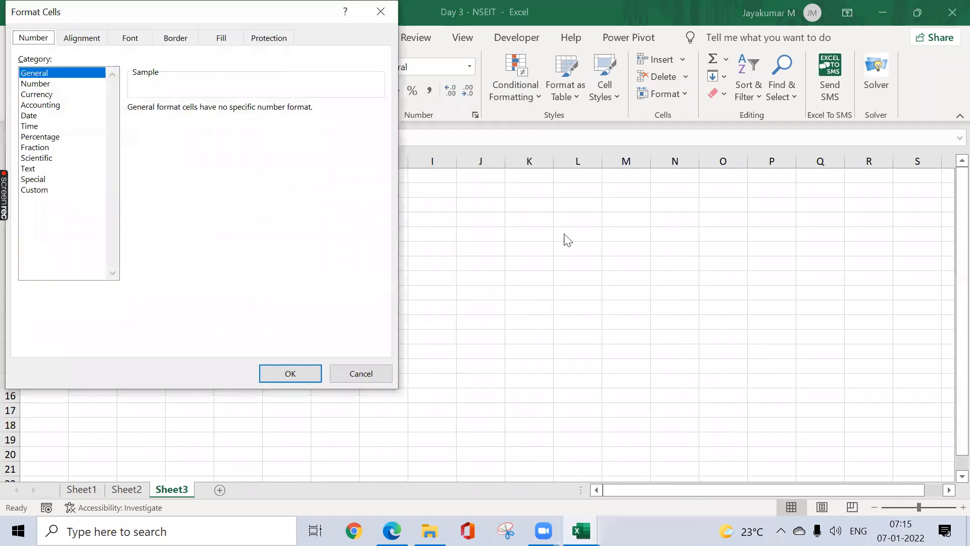
click(50, 194)
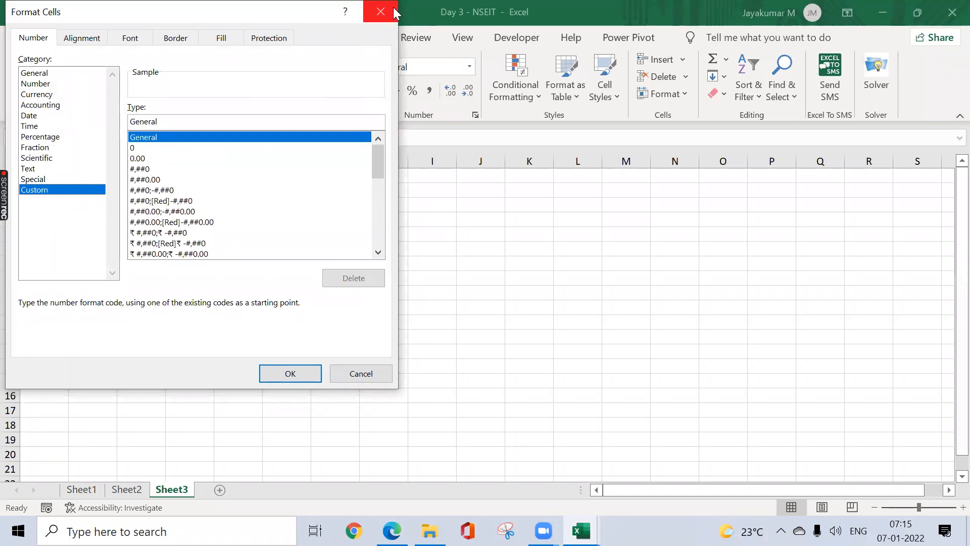
key(Escape)
click(245, 199)
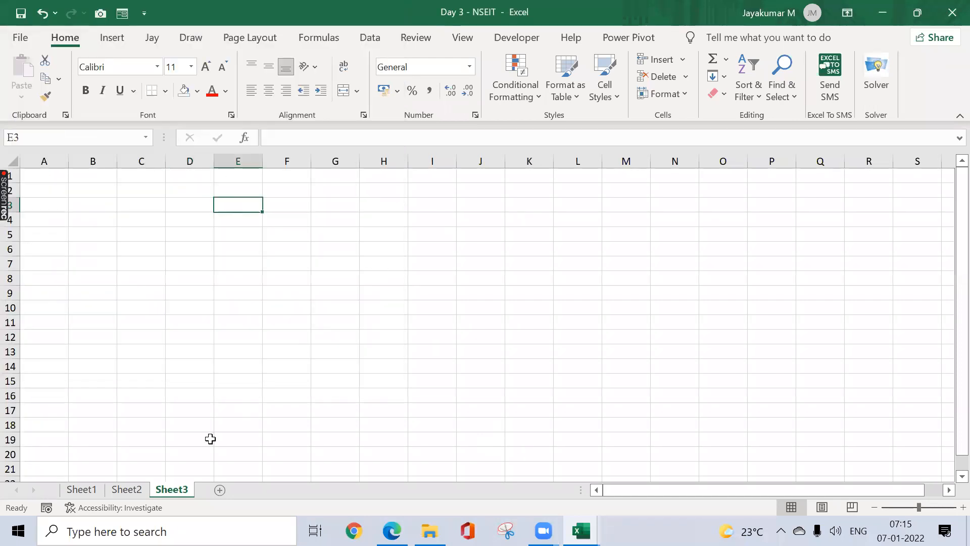
Step: Copy Sheet1's entire Invoice NO column from A1 down to the last row
click(116, 491)
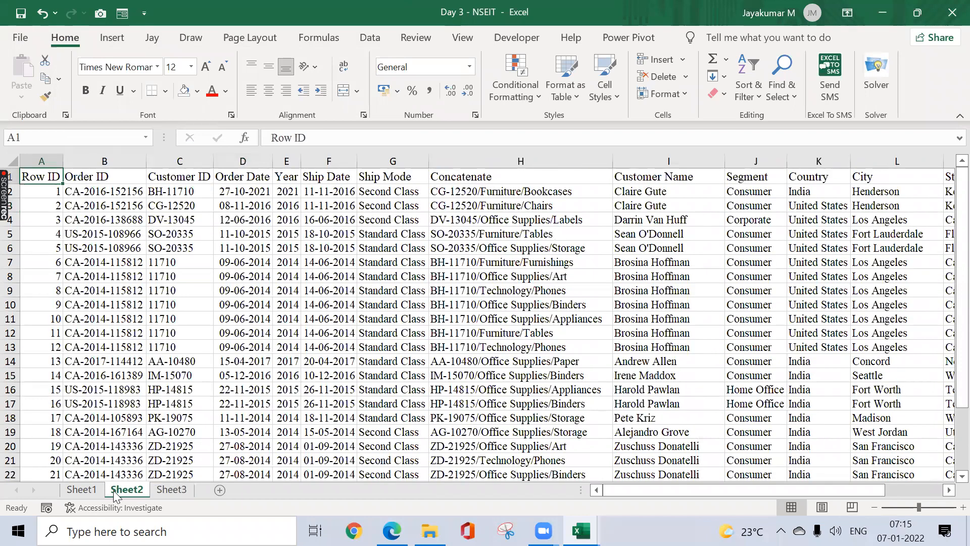
key(ctrl+Page_Up)
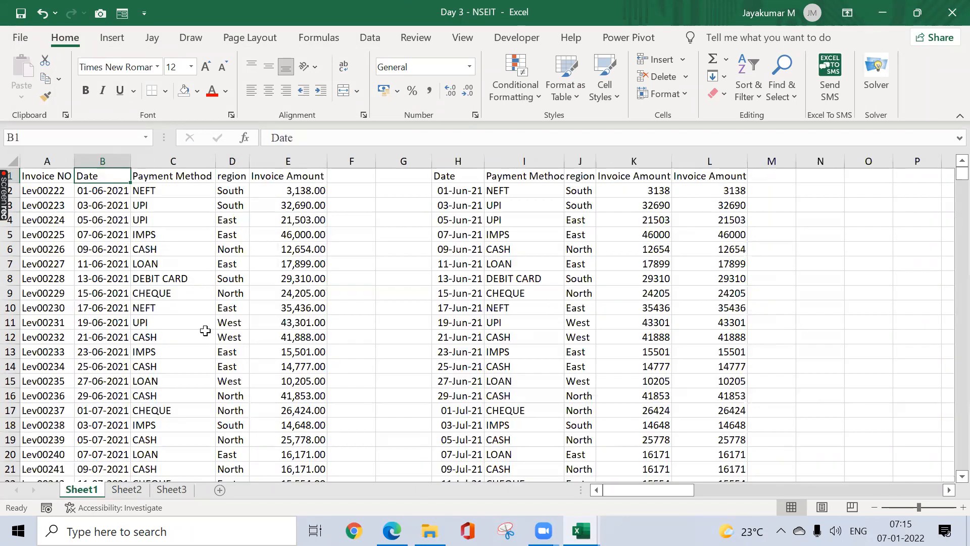
click(205, 330)
key(ctrl+Home)
key(ctrl+shift+Down)
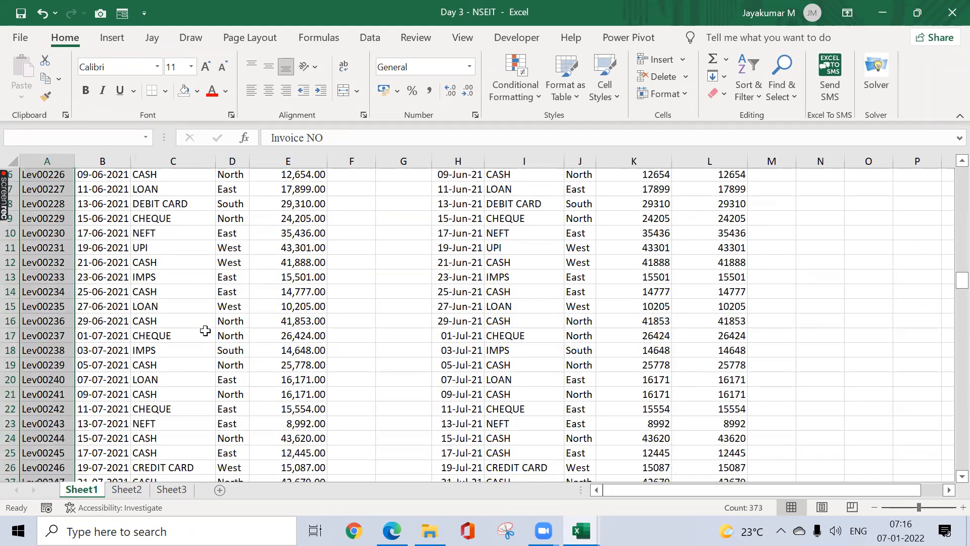
key(ctrl+c)
key(ctrl+Home)
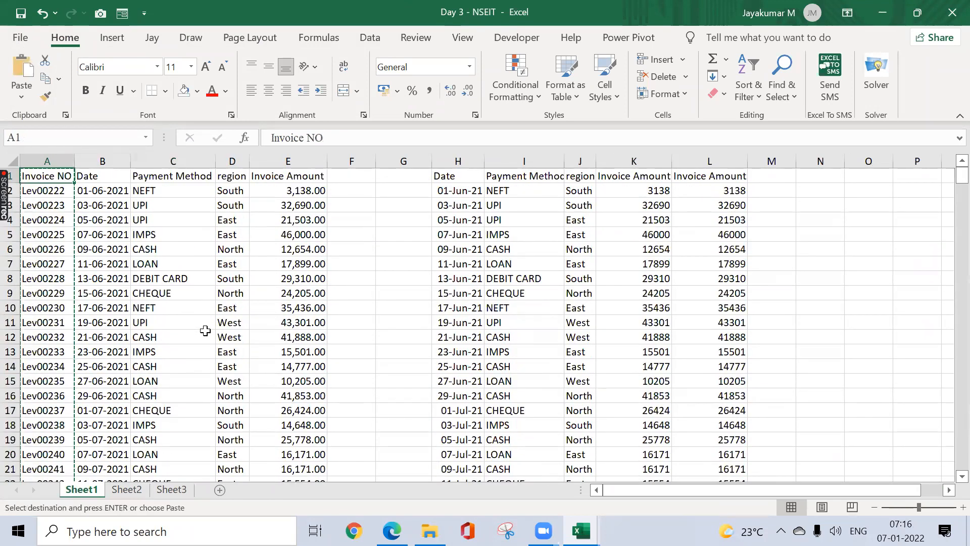
Step: Paste the invoice numbers into Sheet3 at C2, autofit column C, and add an 'Amount' header in D2
key(ctrl+Page_Down)
key(ctrl+Page_Down)
key(ctrl+shift+Up)
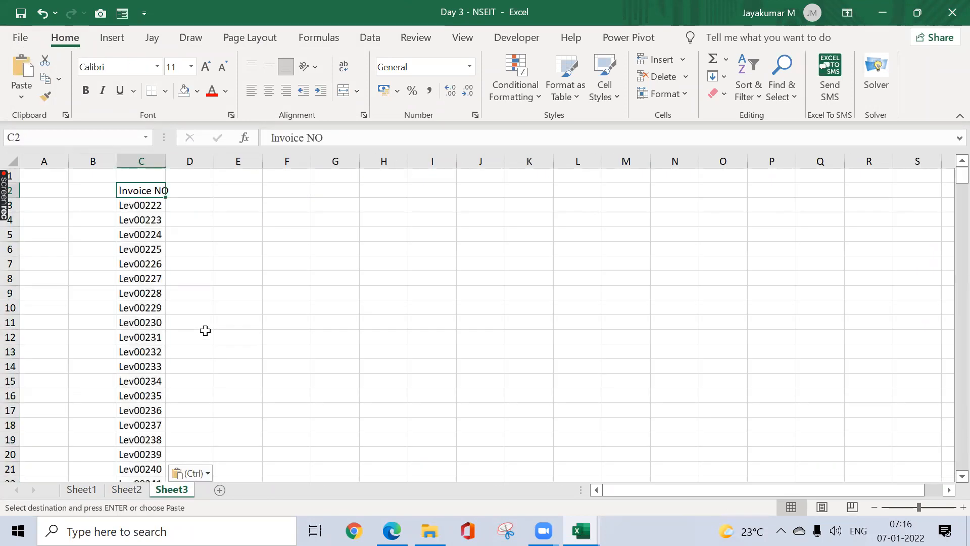
key(ctrl+shift+Down)
key(alt+o)
key(c)
key(a)
key(Right)
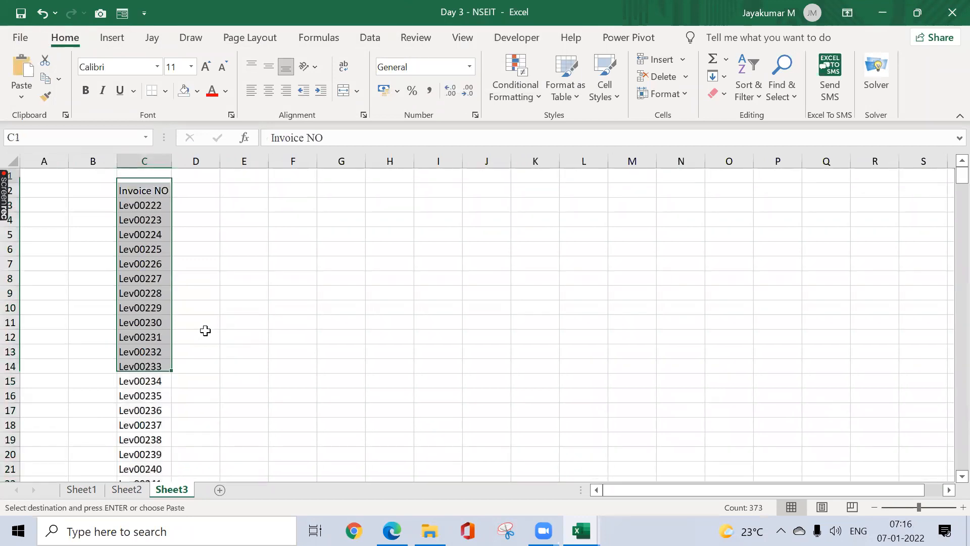
text(Amount)
key(Return)
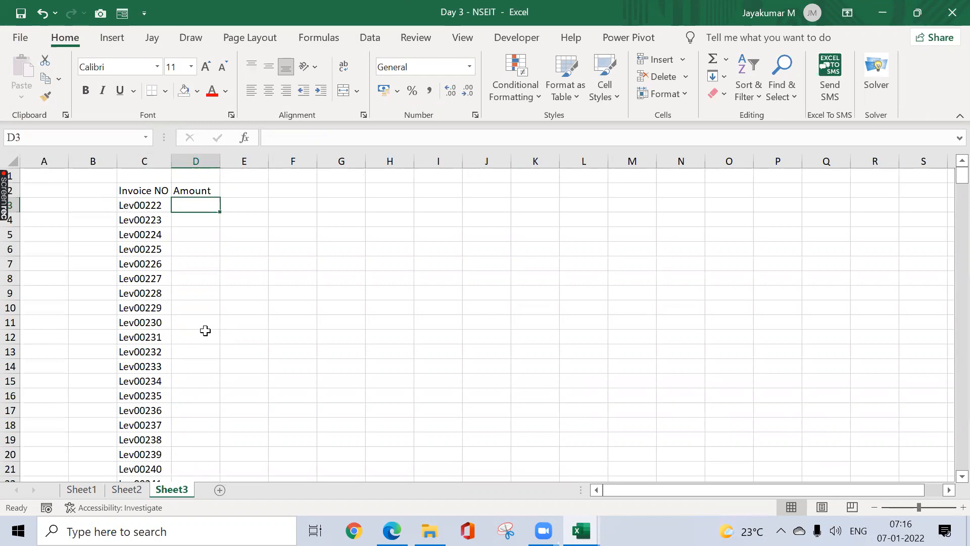
key(Up)
Step: Check the extent of Sheet1's Invoice Amount column, then return to Sheet3
key(ctrl+Page_Up)
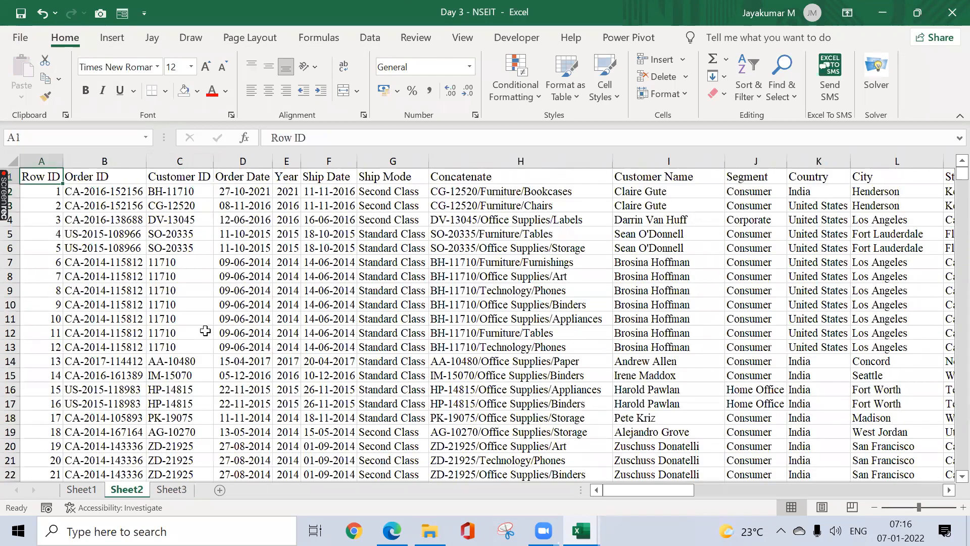
key(ctrl+Page_Up)
key(Right)
key(Right)
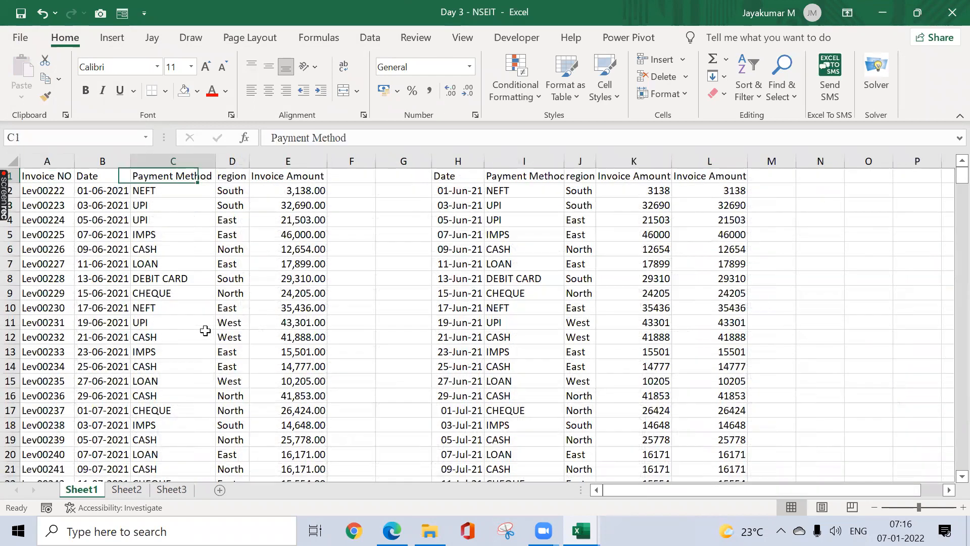
key(Right)
key(Right)
key(Down)
key(ctrl+shift+Down)
key(ctrl+Home)
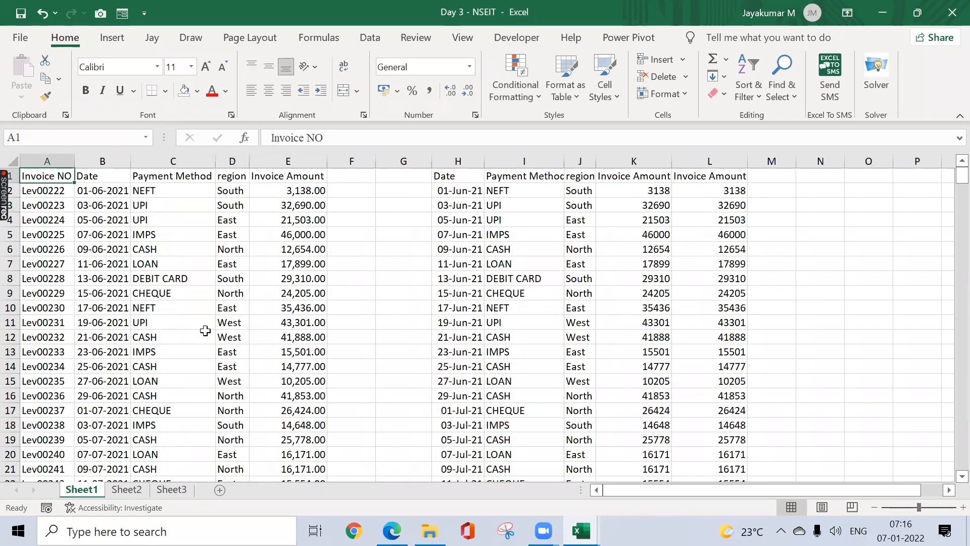
key(ctrl+Page_Down)
key(ctrl+Page_Down)
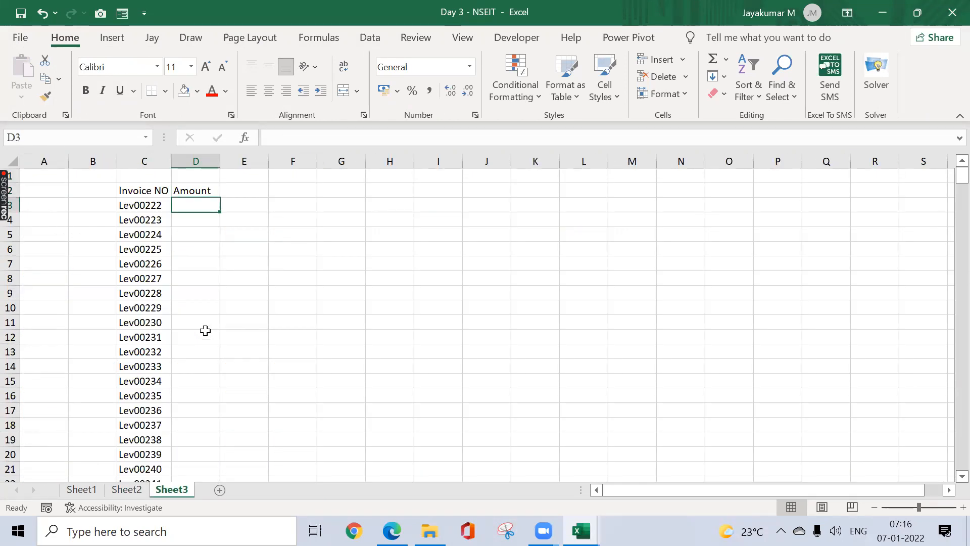
Step: Enter =RANDBETWEEN(-5000,25000) in cell D3
text(=rand)
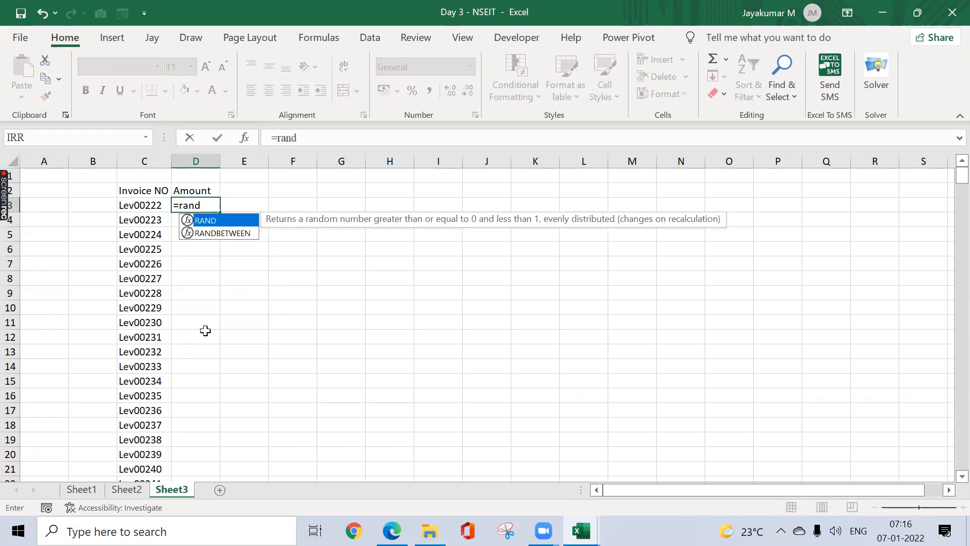
key(Down)
key(Tab)
text(-)
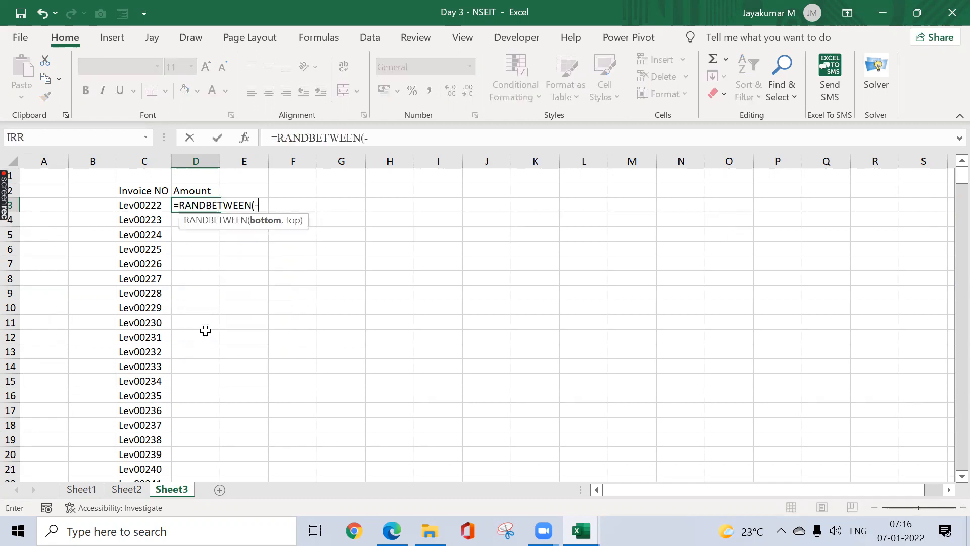
text(5000,25000))
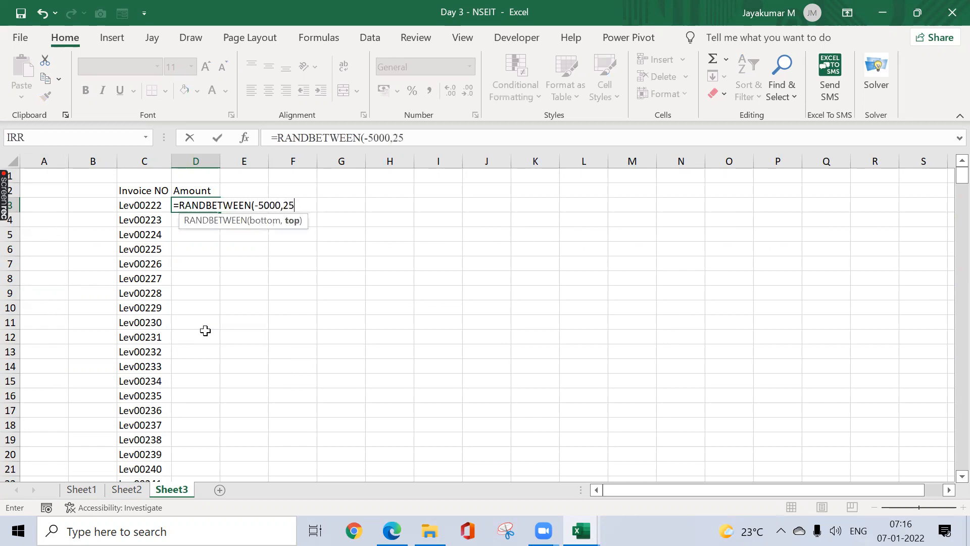
key(ctrl+Return)
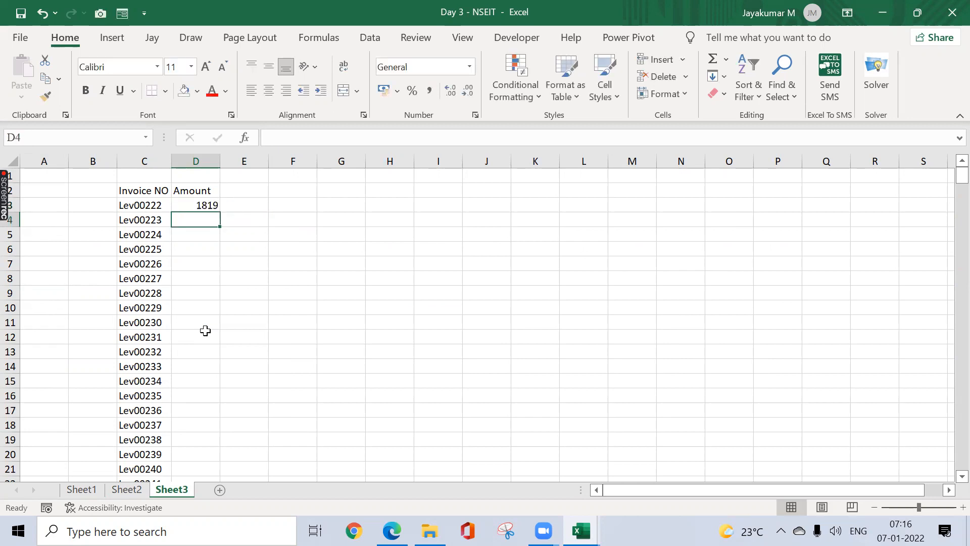
key(Up)
Step: Copy the RANDBETWEEN formula down the Amount column to D374
key(ctrl+c)
key(Left)
key(ctrl+Down)
key(Right)
key(ctrl+shift+Up)
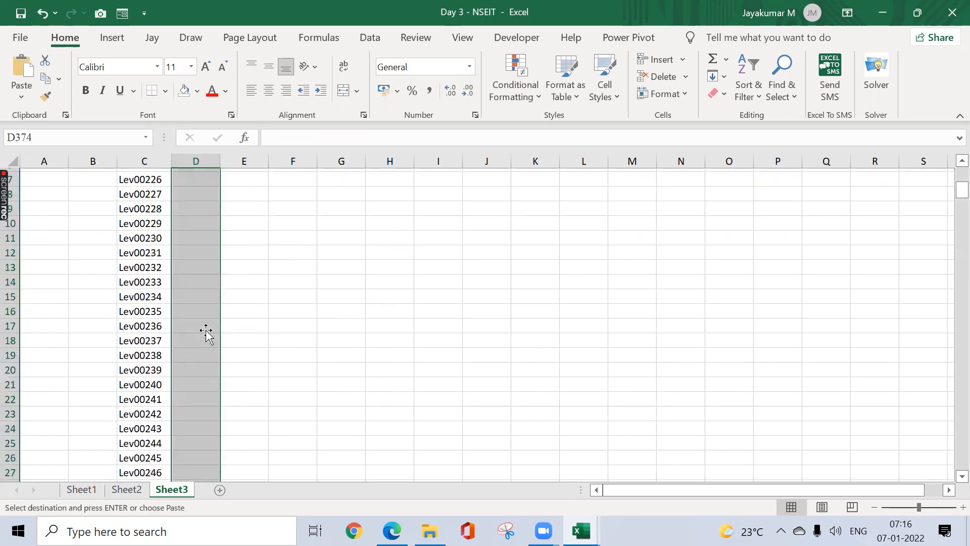
key(ctrl+v)
key(ctrl+Up)
key(Down)
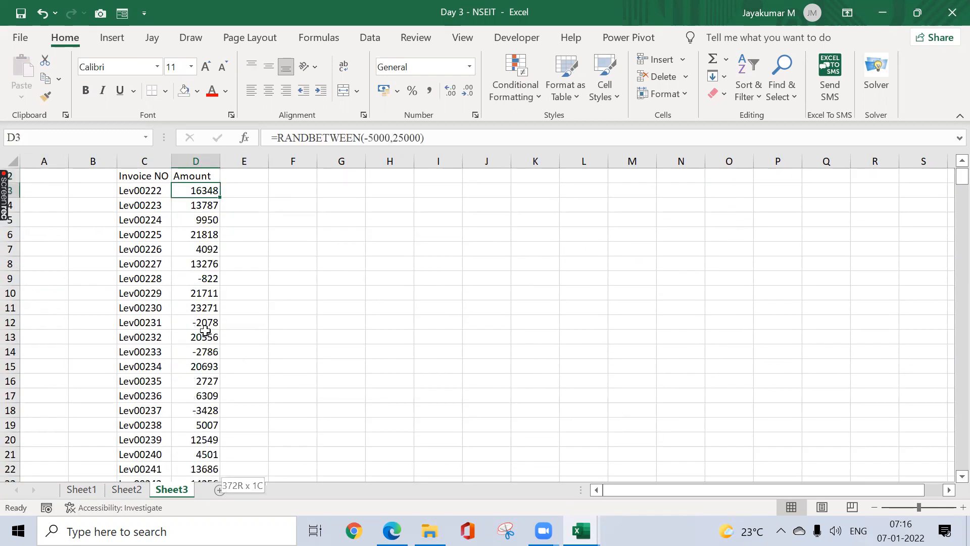
Step: Convert the random amounts in D3:D374 to fixed values with Paste Special > Values
key(ctrl+shift+Down)
key(ctrl+c)
key(ctrl+BackSpace)
key(ctrl+alt+v)
key(v)
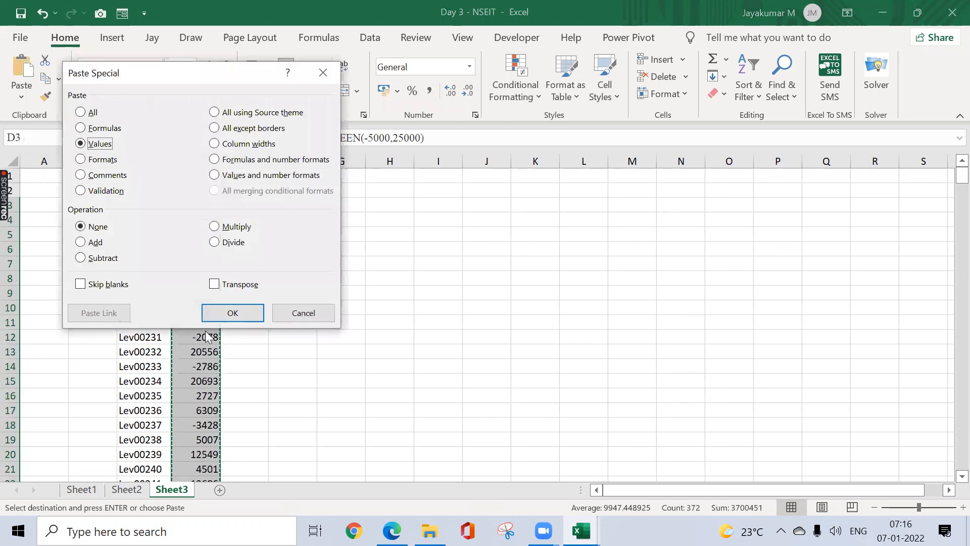
key(Return)
key(Up)
key(Down)
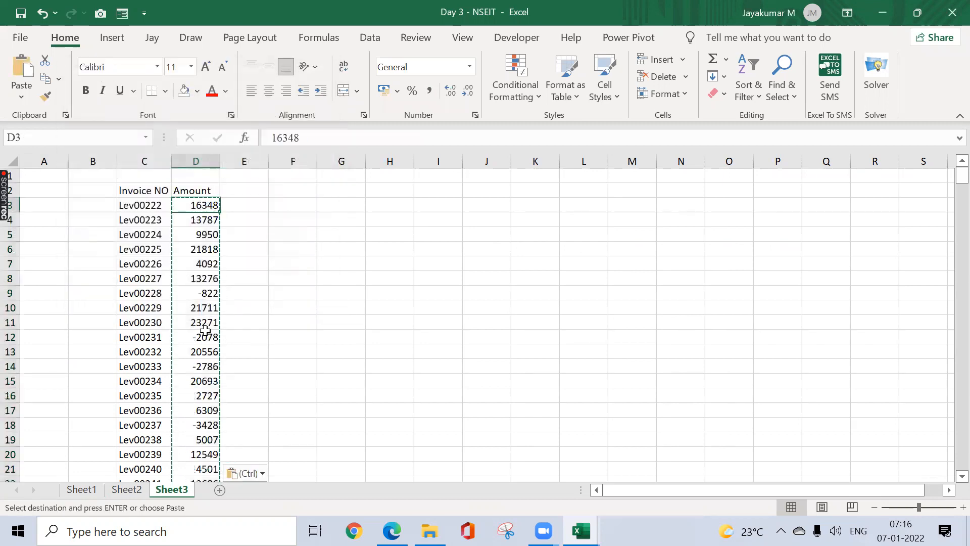
key(Escape)
scroll(205, 330, down, 3)
key(Up)
scroll(205, 330, up, 1)
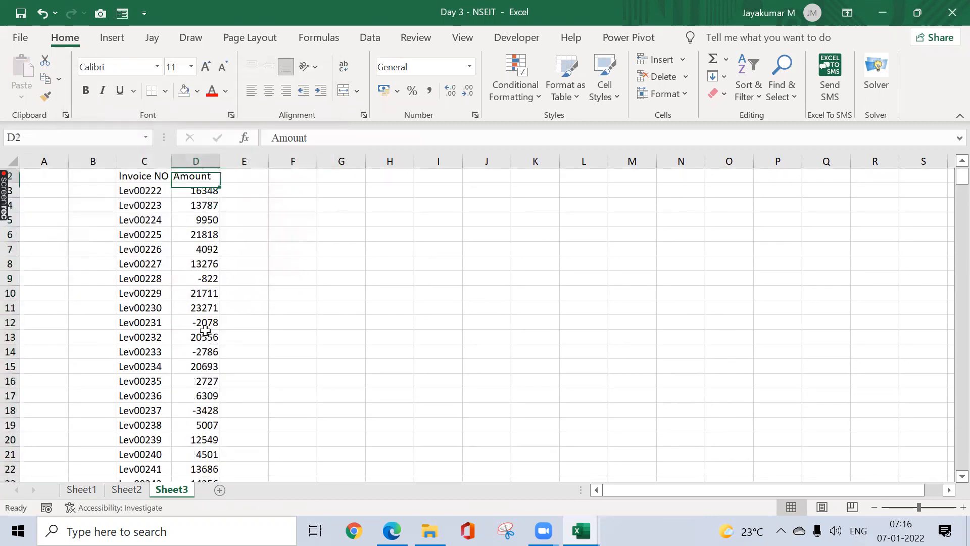
key(Right)
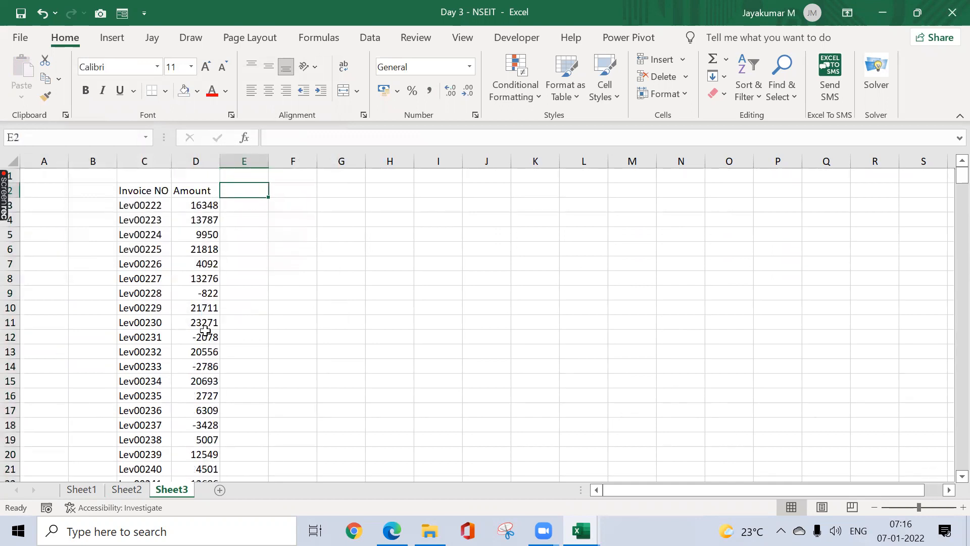
Step: Add a 'KPI' header in E2 and copy the Amount values into E3:E374
text(KPI)
key(Return)
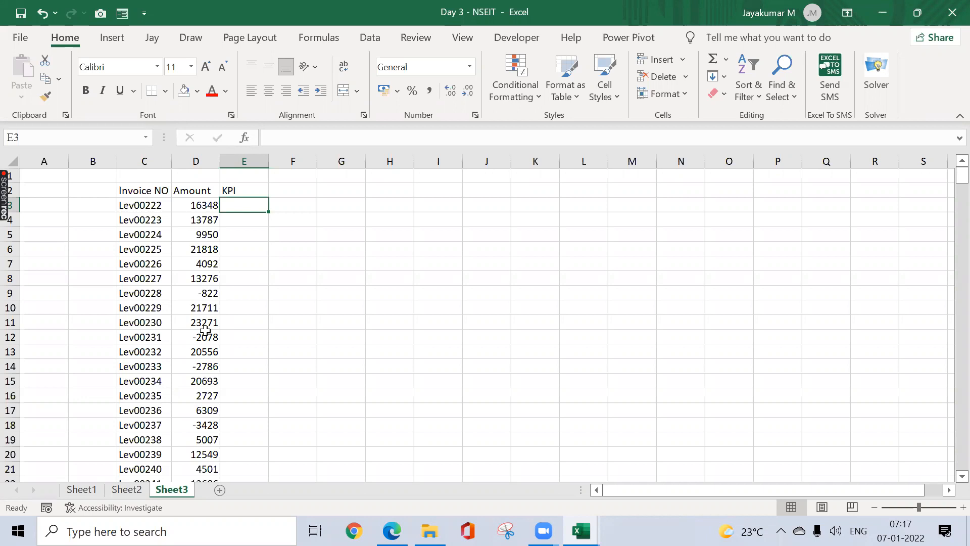
key(Left)
key(ctrl+shift+Down)
key(ctrl+c)
key(Right)
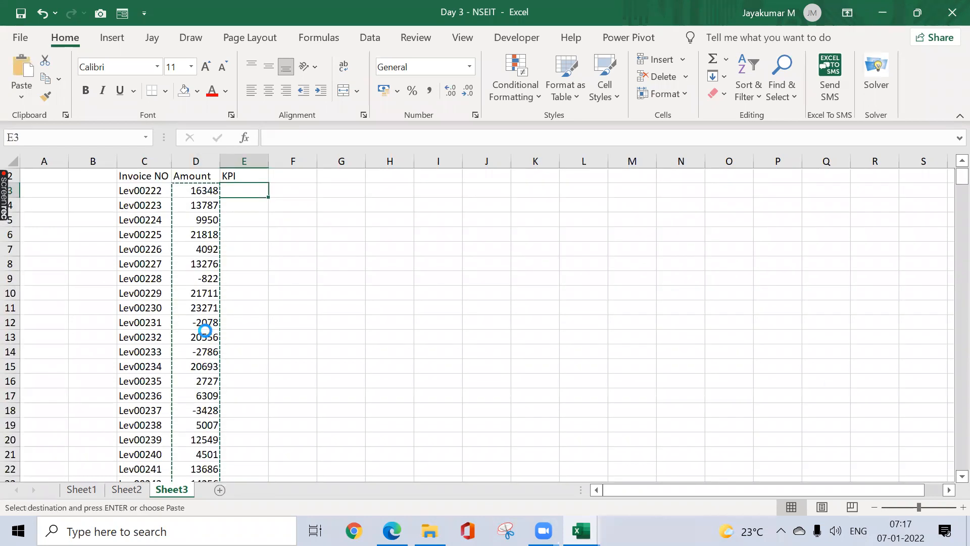
key(ctrl+v)
key(Escape)
key(Up)
key(Down)
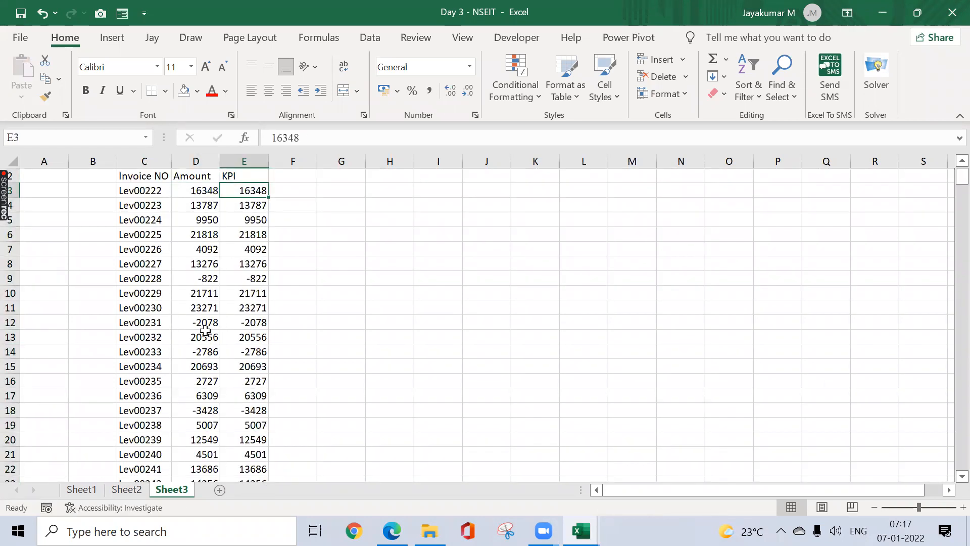
Step: Select the KPI values E3:E374 and open the Custom category of Format Cells
key(ctrl+shift+Down)
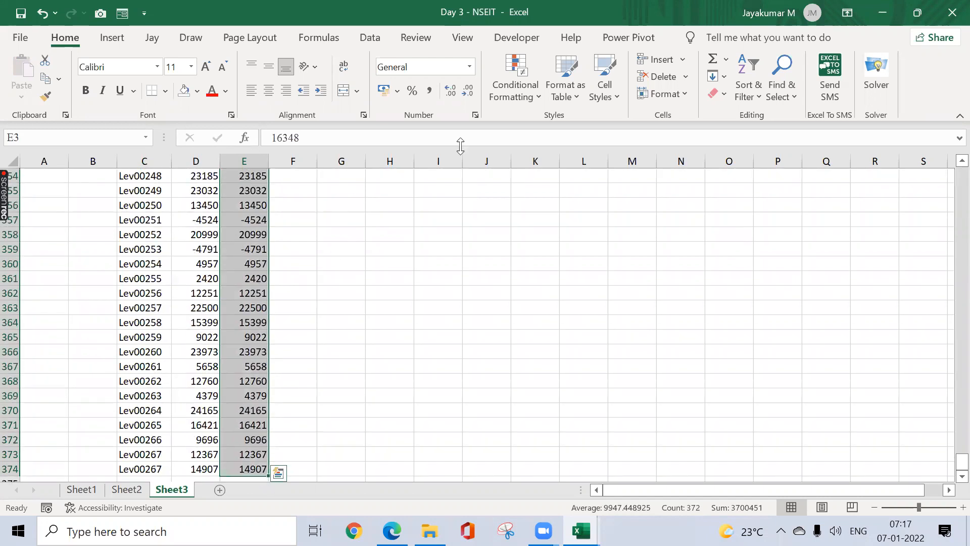
click(469, 66)
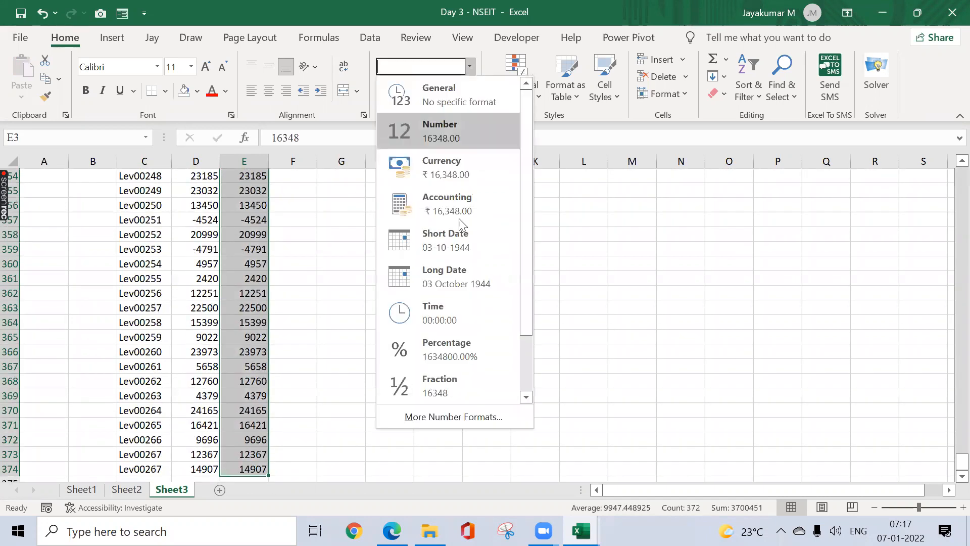
click(443, 415)
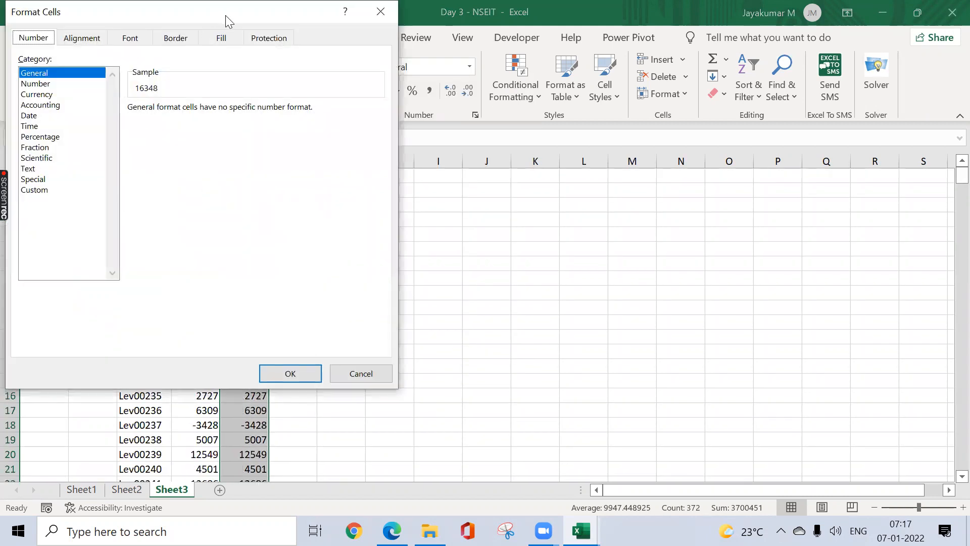
drag(227, 13, 573, 88)
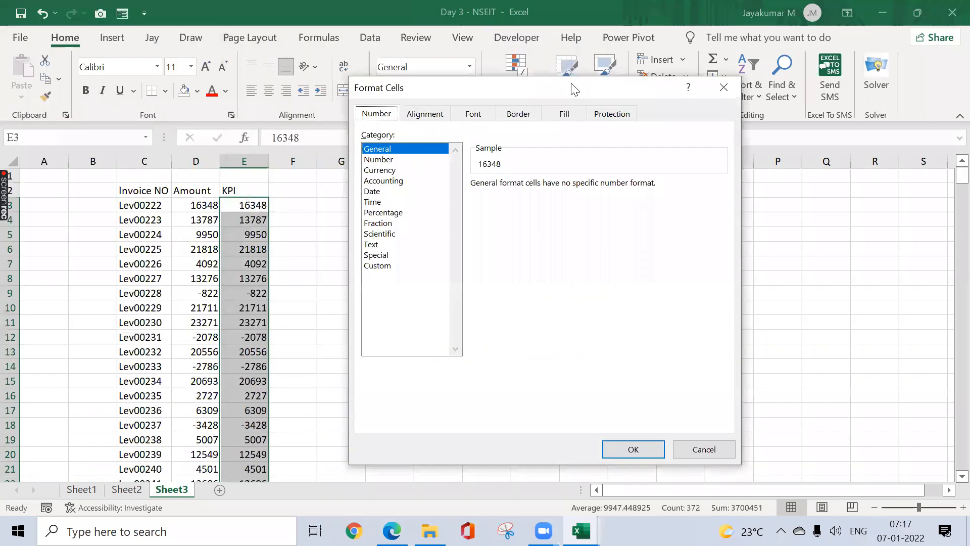
click(382, 266)
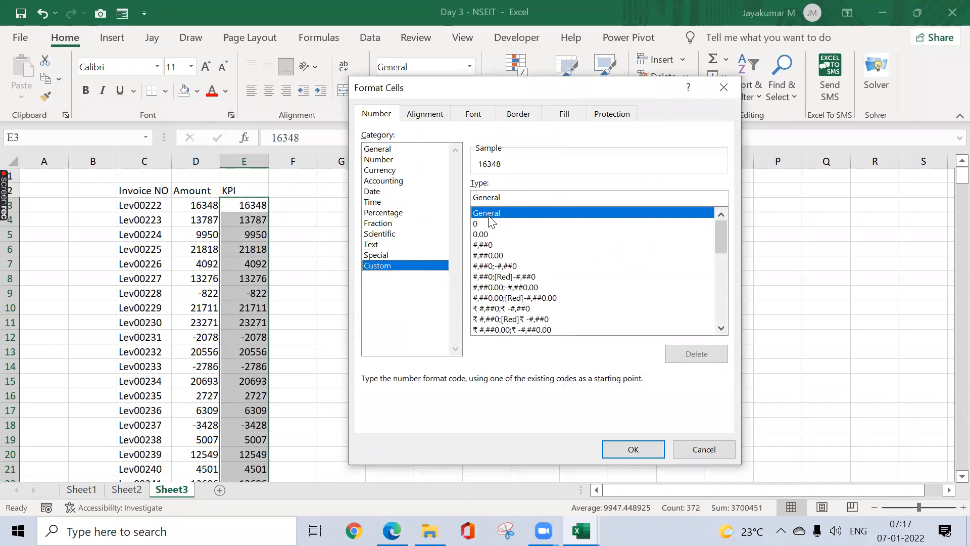
Step: Close Format Cells without changes and open the Symbol dialog for cell I3
click(722, 88)
click(429, 203)
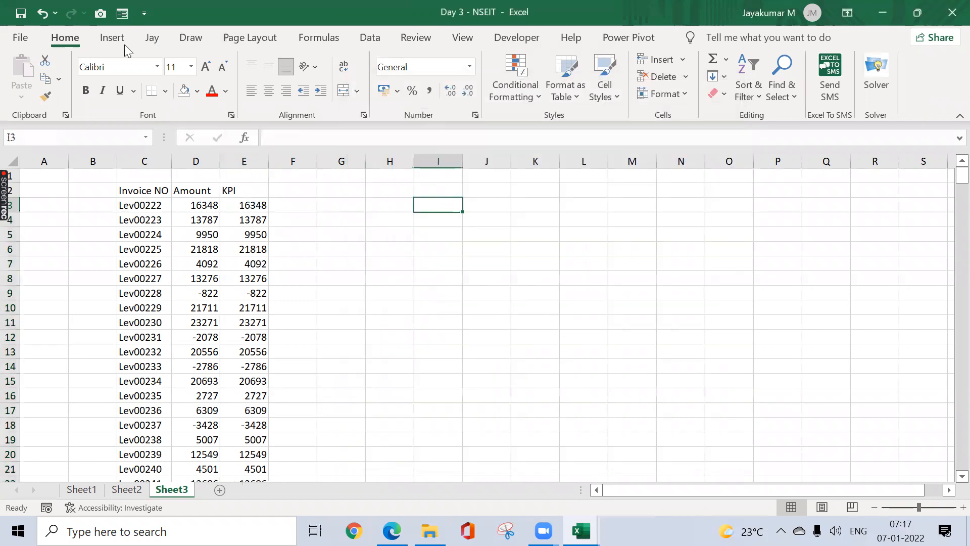
click(113, 40)
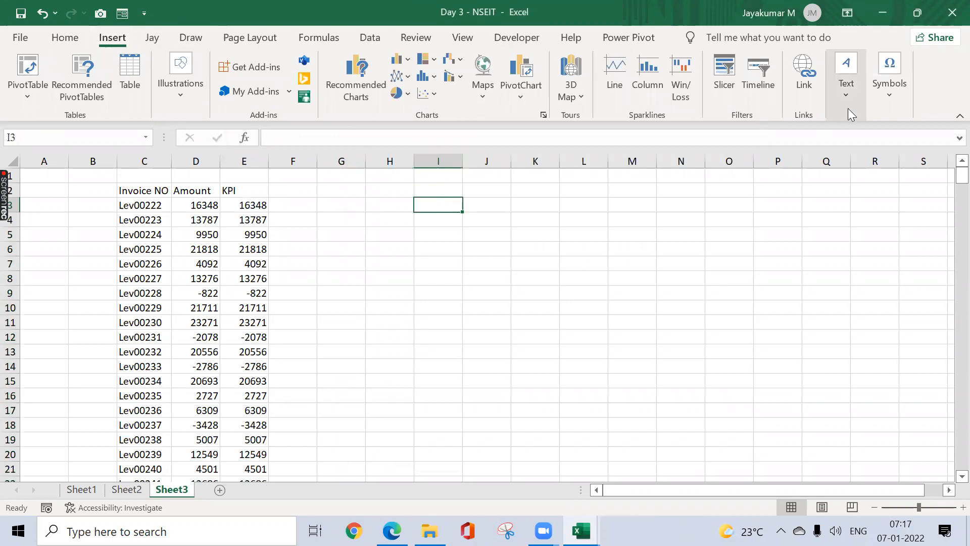
click(897, 87)
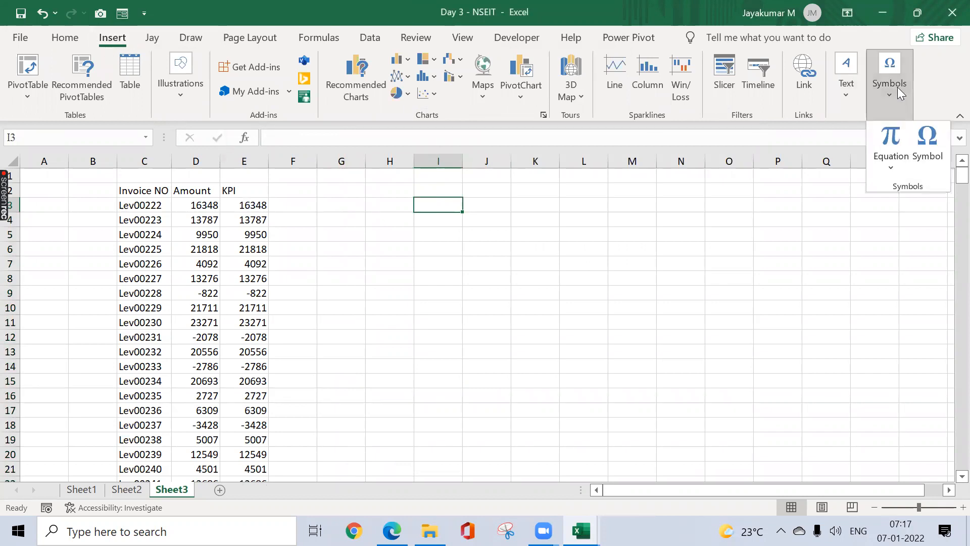
click(927, 149)
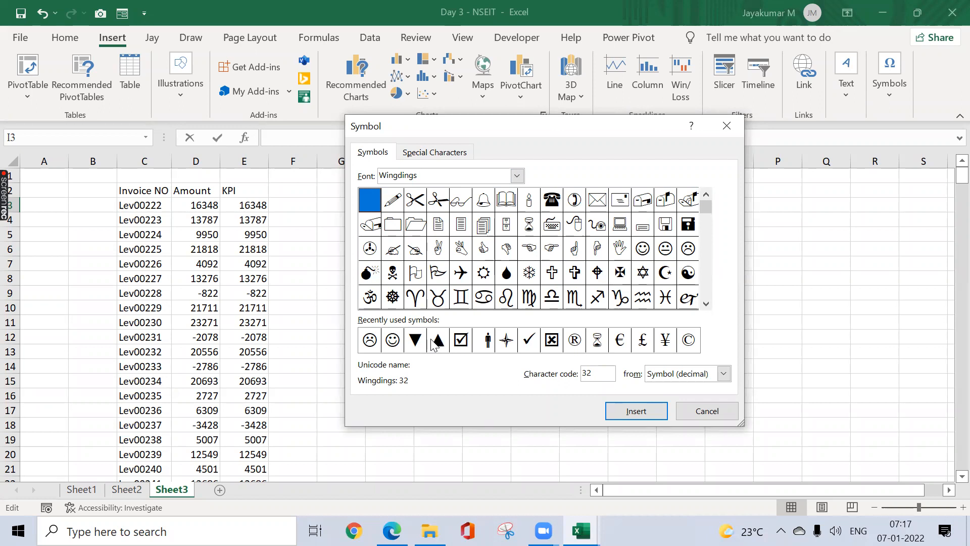
Step: Switch the Symbol dialog font from Webdings to Arial
click(517, 175)
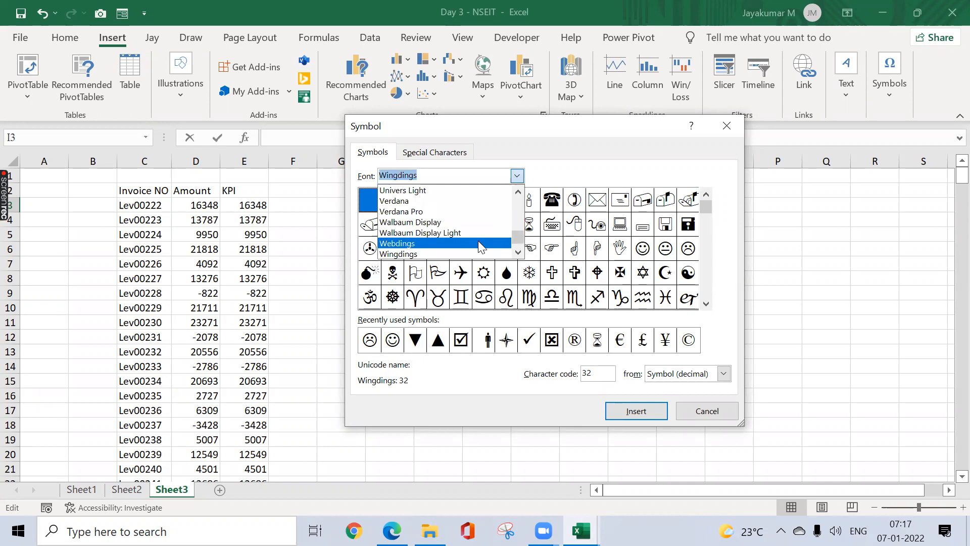
click(483, 244)
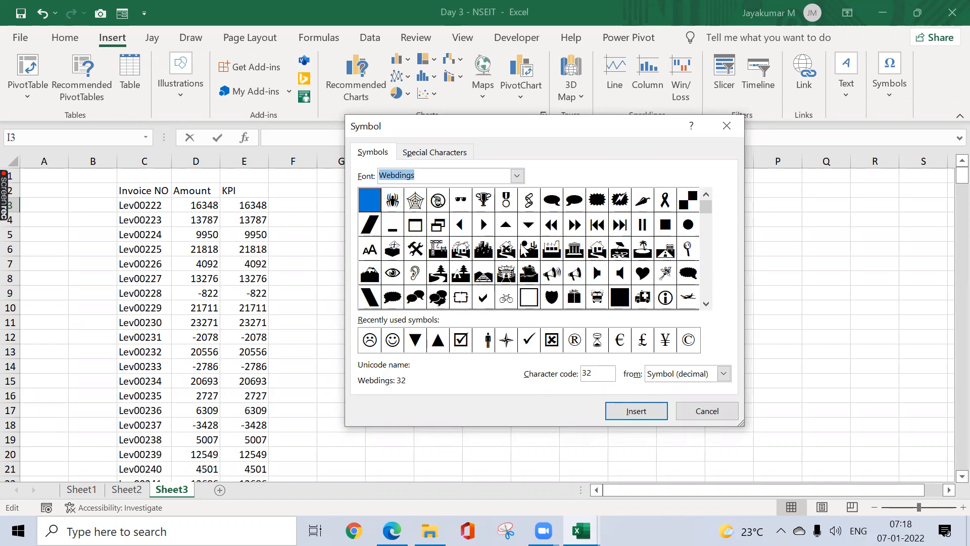
click(517, 177)
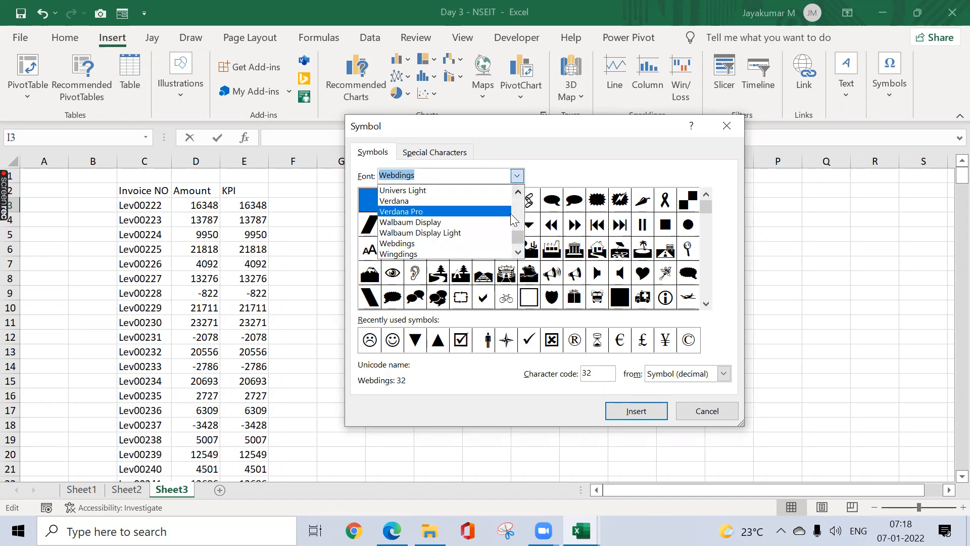
click(518, 196)
click(518, 196)
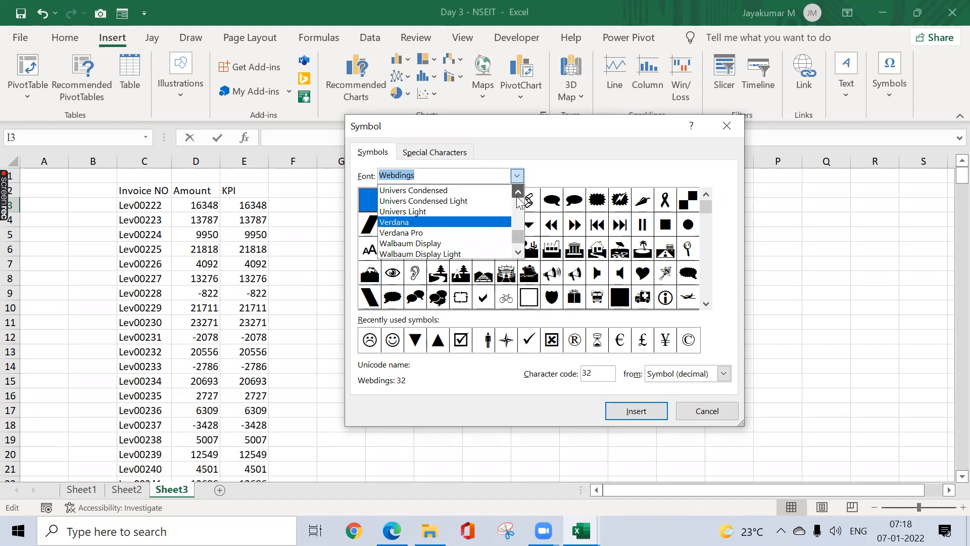
click(518, 195)
click(517, 196)
drag(518, 242, 519, 194)
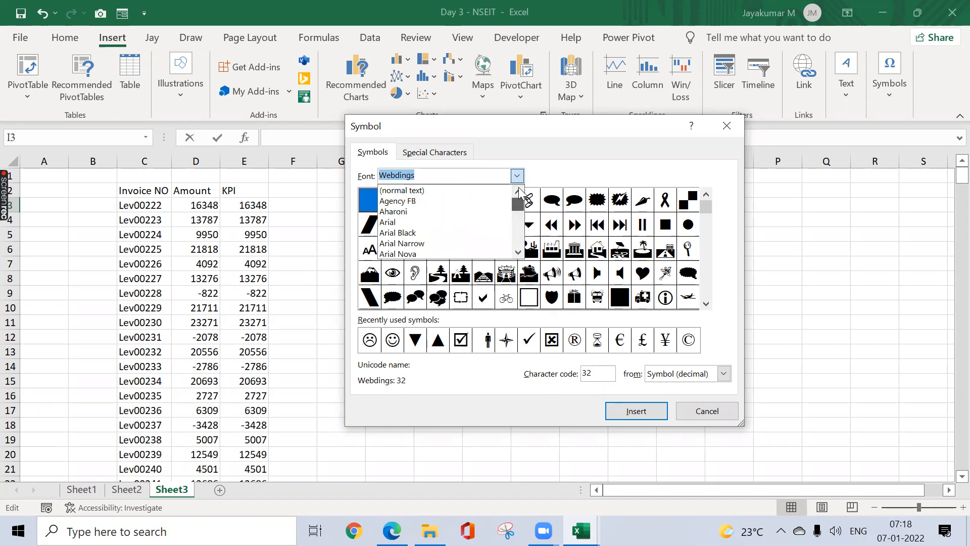
click(405, 222)
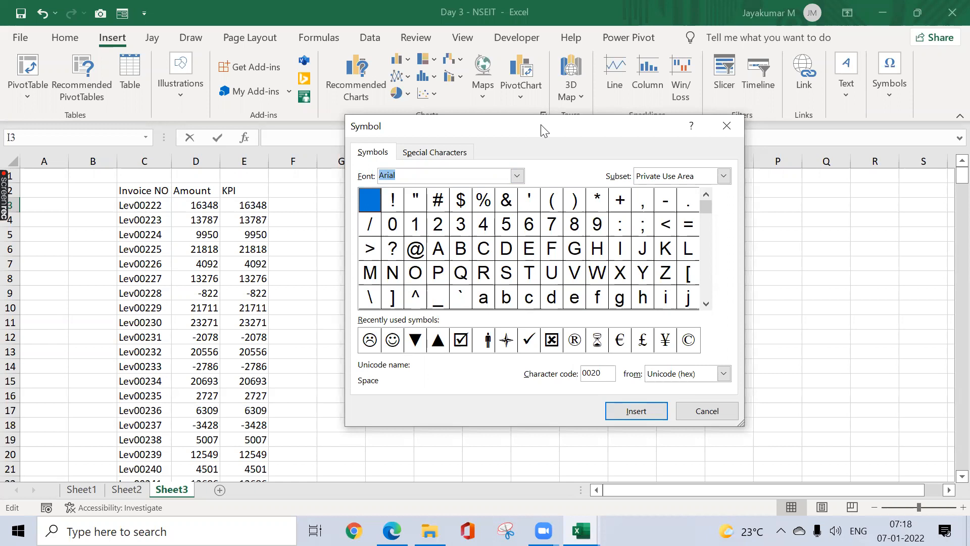
Step: Insert the black down triangle ▼ then the up triangle ▲ into I3 and commit
click(416, 340)
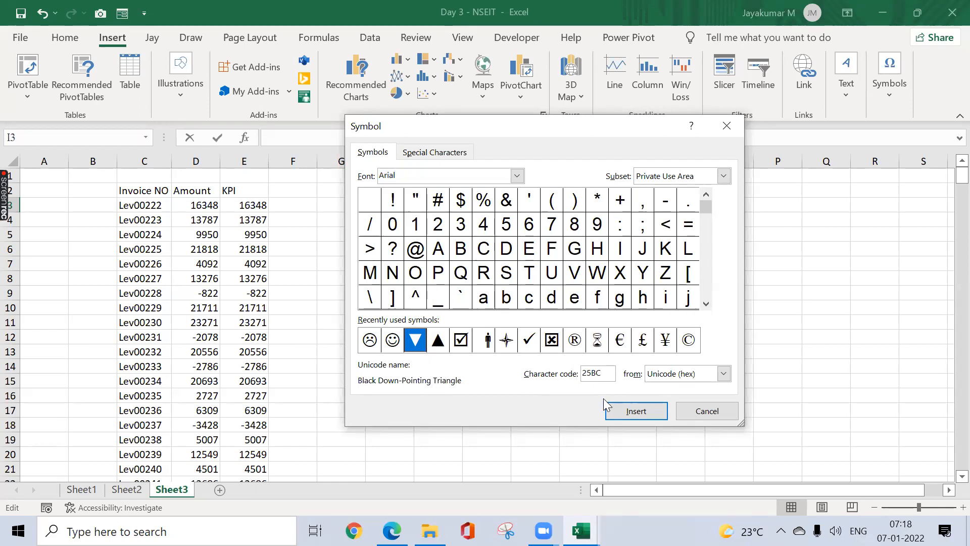
click(632, 410)
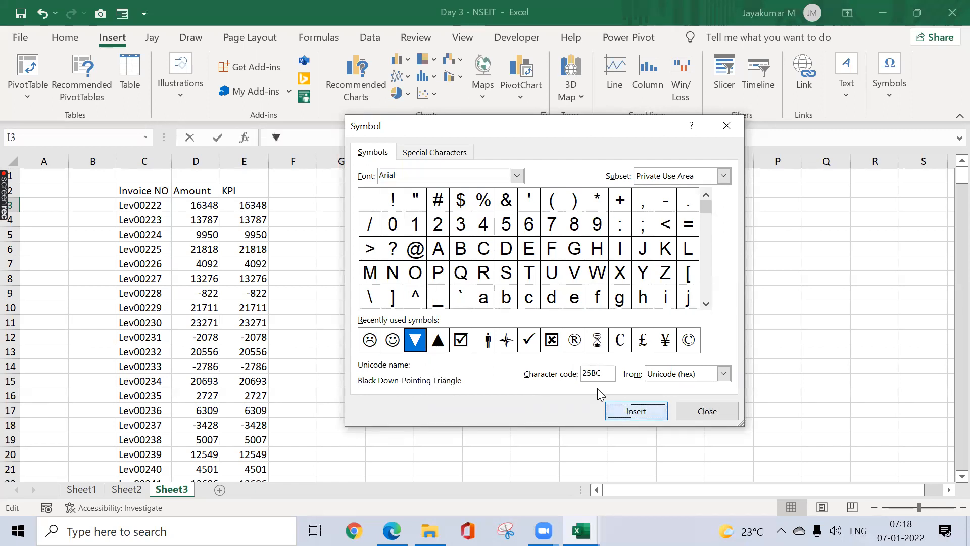
click(438, 339)
click(651, 414)
click(704, 410)
click(486, 288)
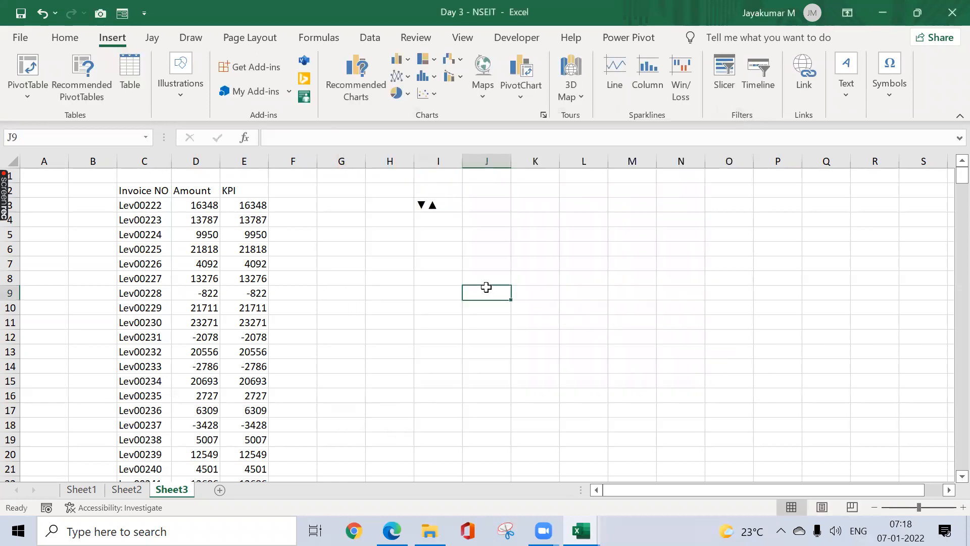
Step: Edit I3 in the formula bar so the symbols read ▲▼
click(433, 206)
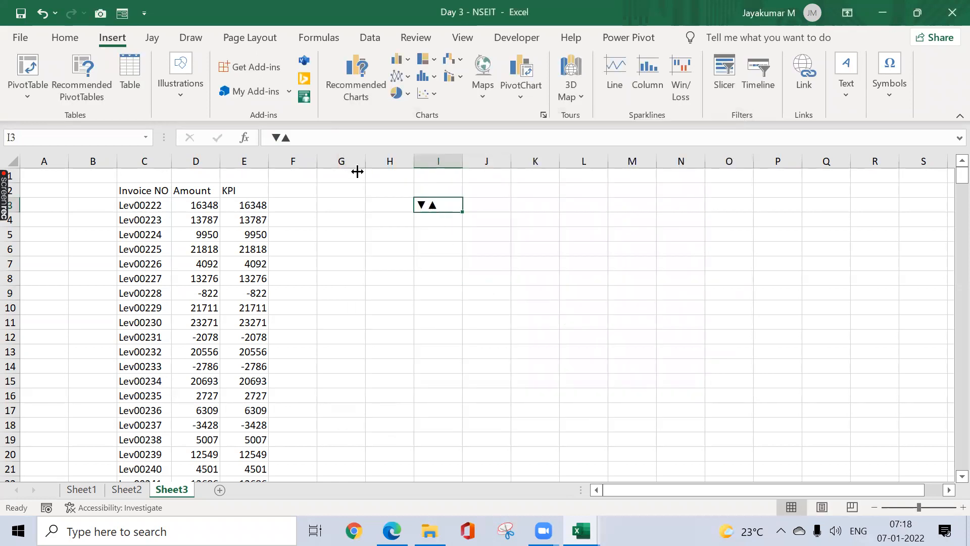
click(256, 136)
key(Delete)
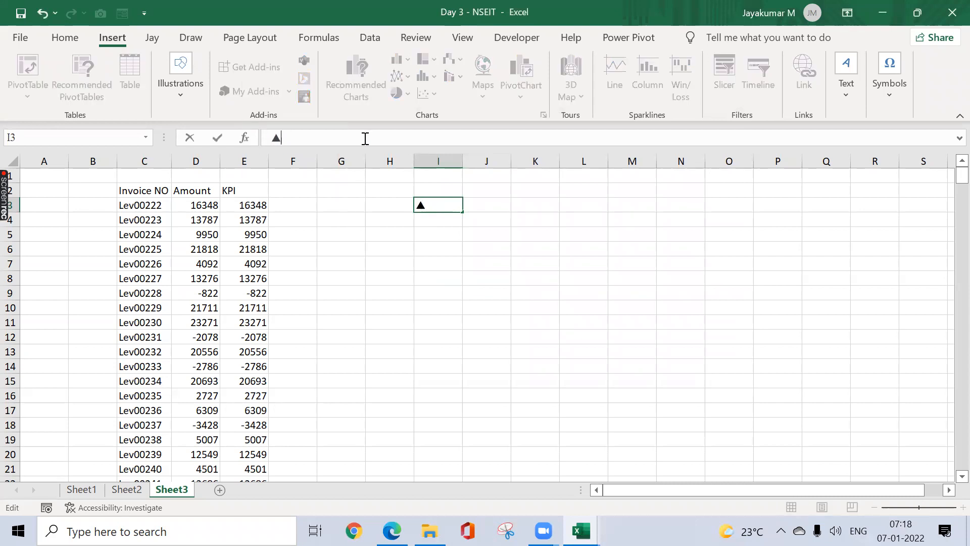
text(▼)
key(Return)
key(Up)
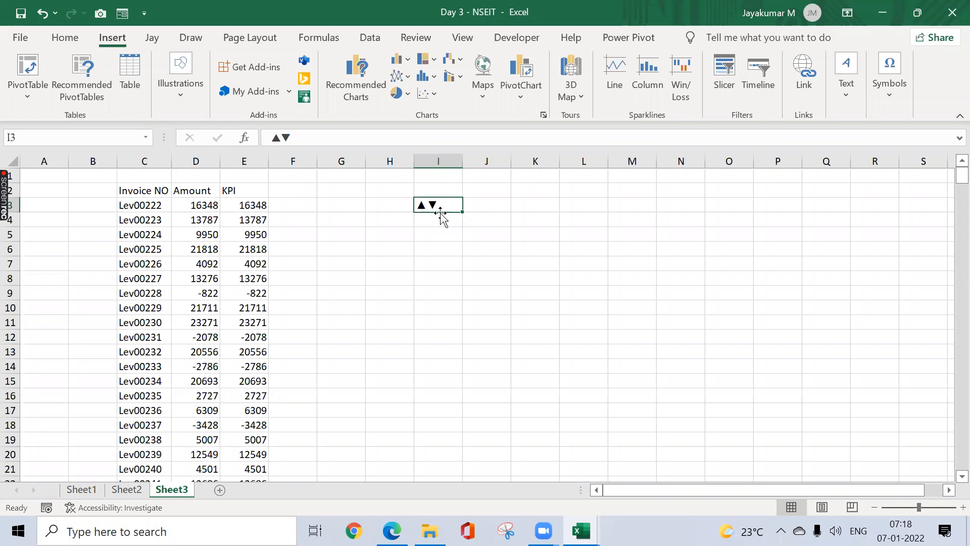
Step: Copy the ▲▼ symbols from I3 and select the KPI range E3:E374
click(67, 37)
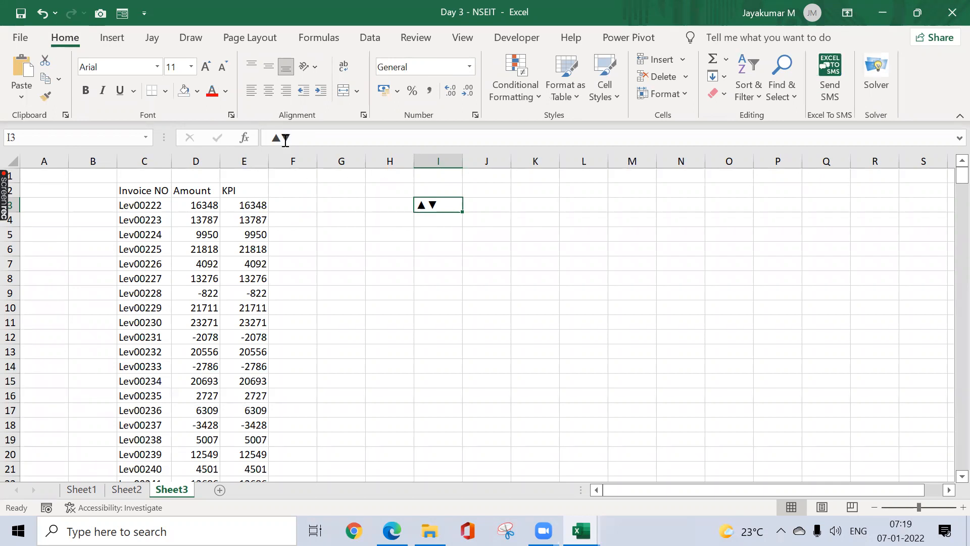
drag(297, 137, 238, 139)
key(ctrl+c)
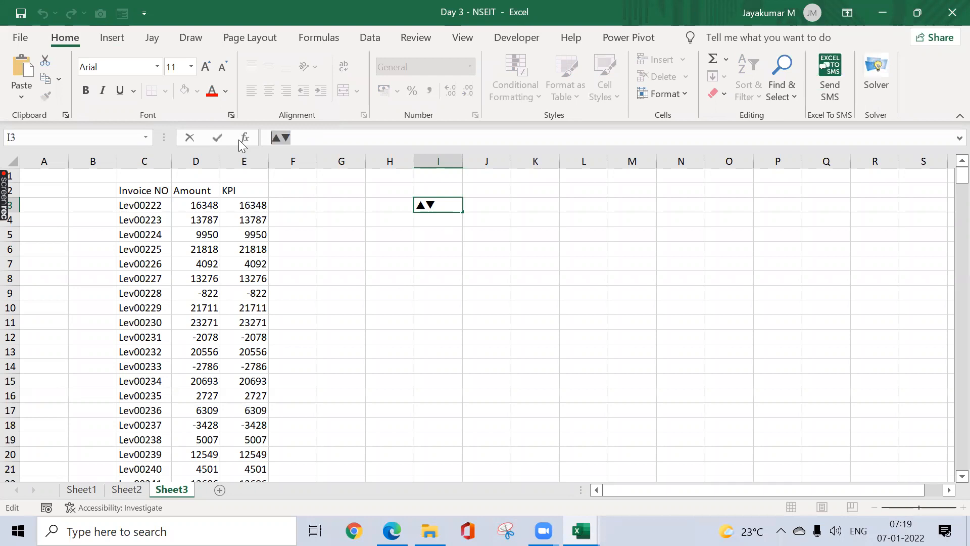
key(Tab)
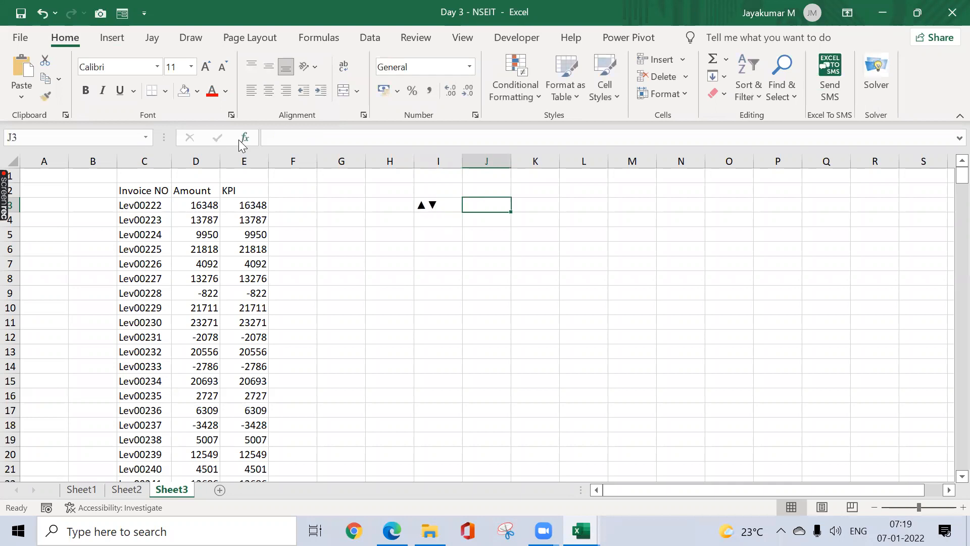
click(238, 211)
key(ctrl+shift+Down)
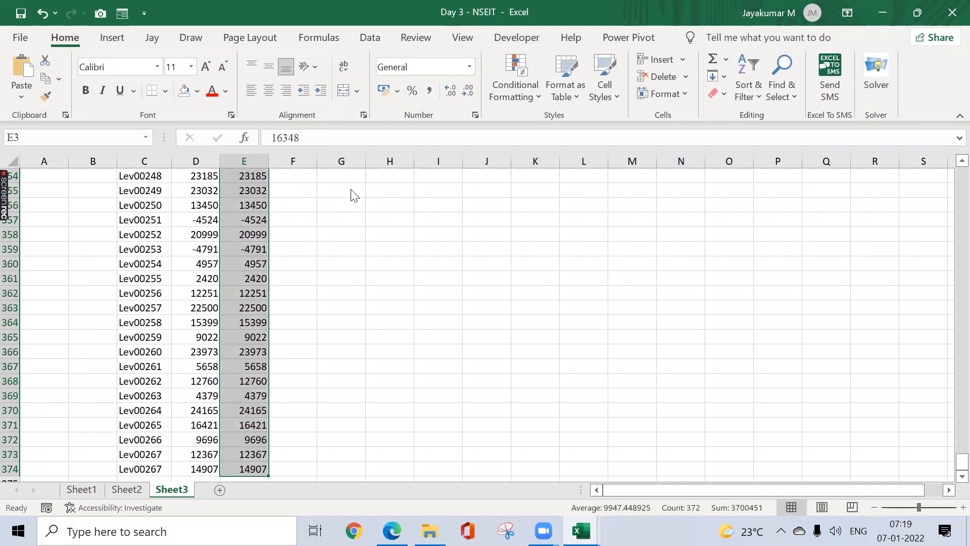
Step: Give the KPI cells E3:E374 the custom number format ▲;▼
key(ctrl+1)
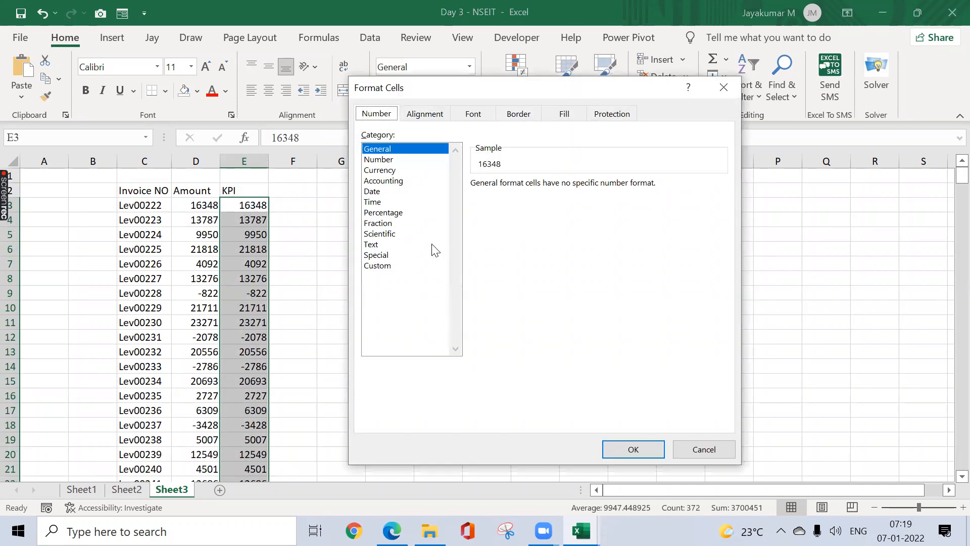
click(393, 266)
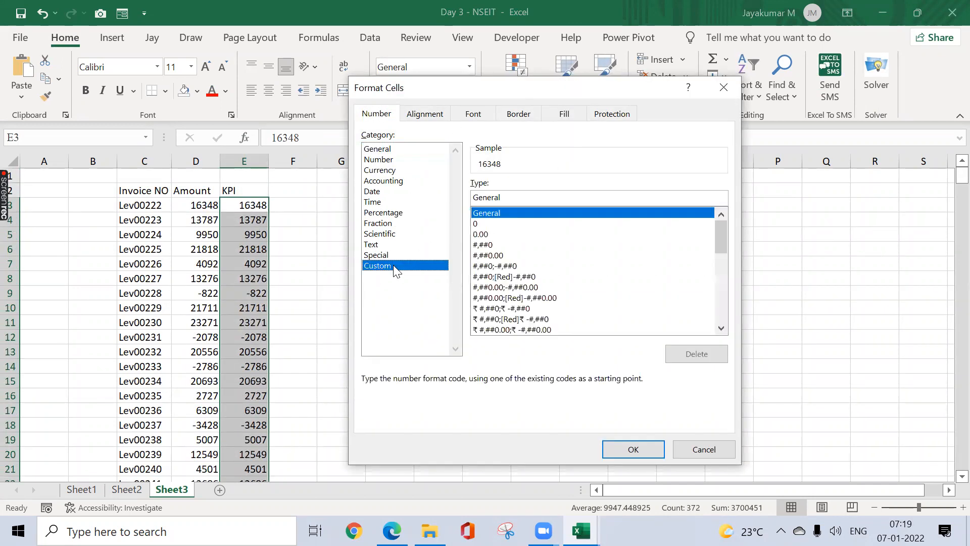
click(486, 224)
click(503, 201)
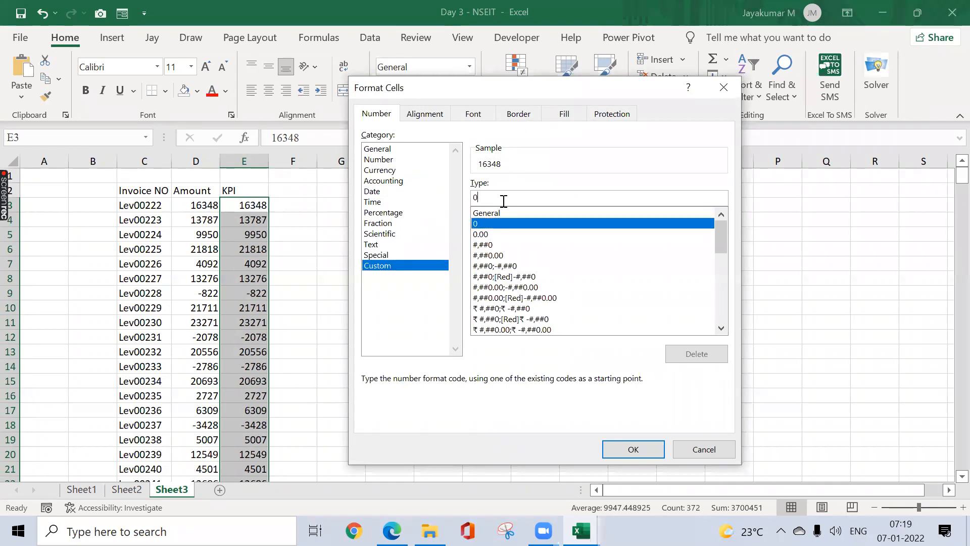
text(\)
key(BackSpace)
key(ctrl+v)
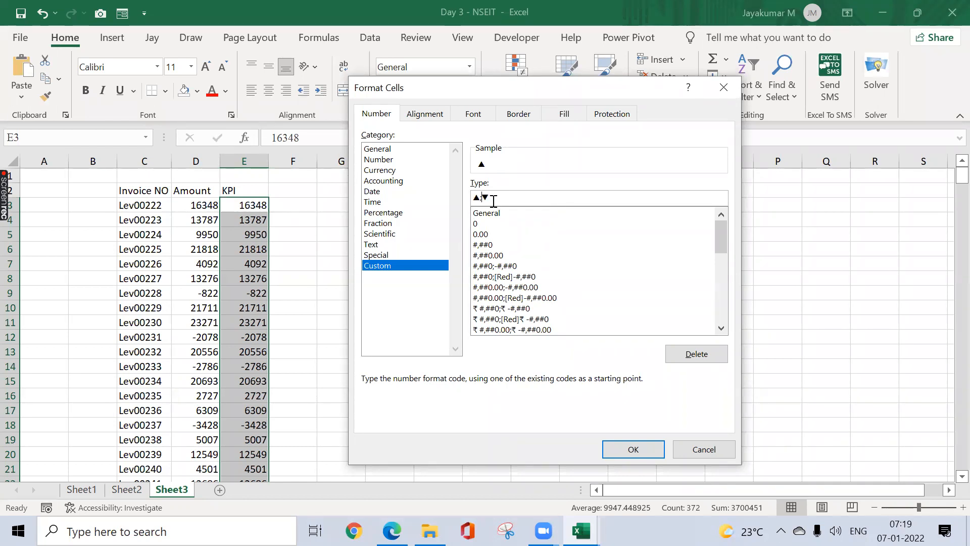
click(637, 449)
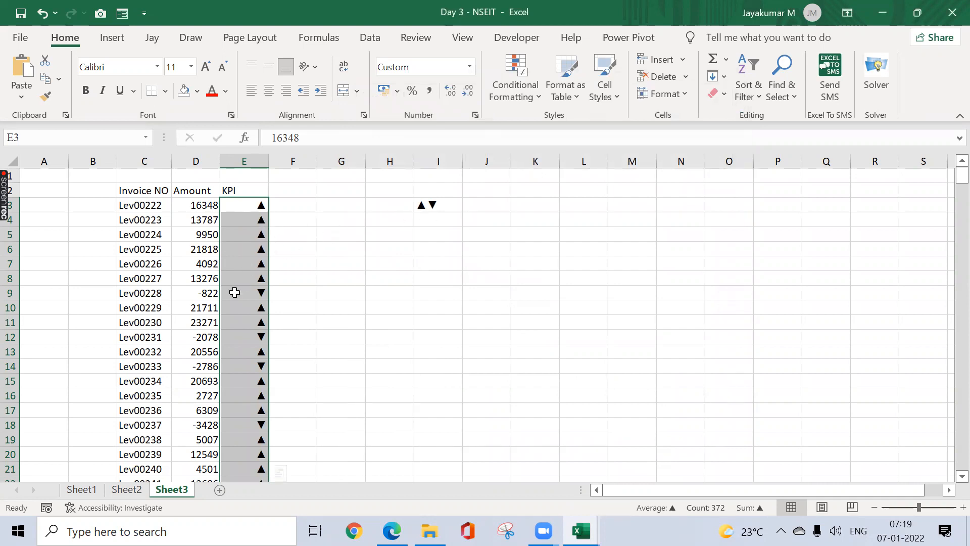
Step: Check the KPI arrows shown for the negative amounts -822 and -2786
click(210, 295)
click(237, 295)
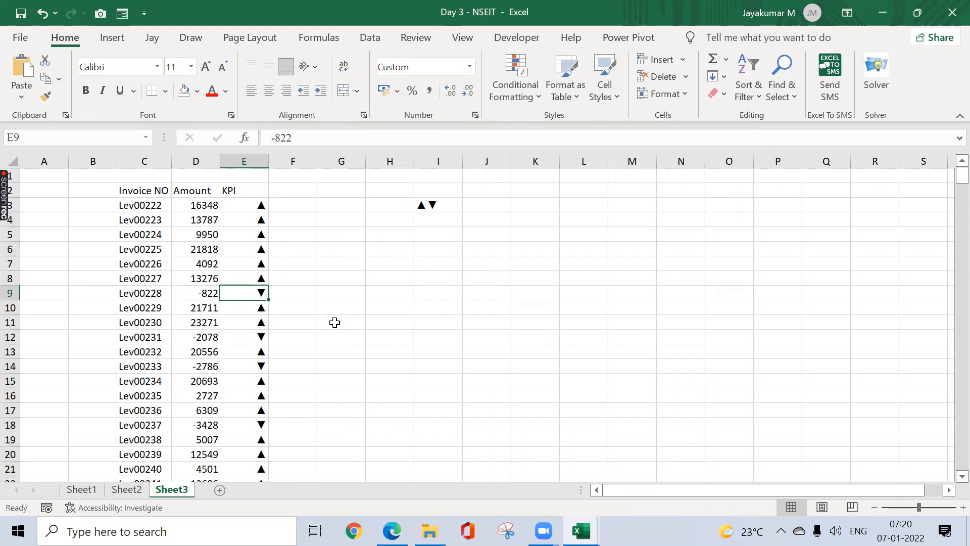
click(214, 368)
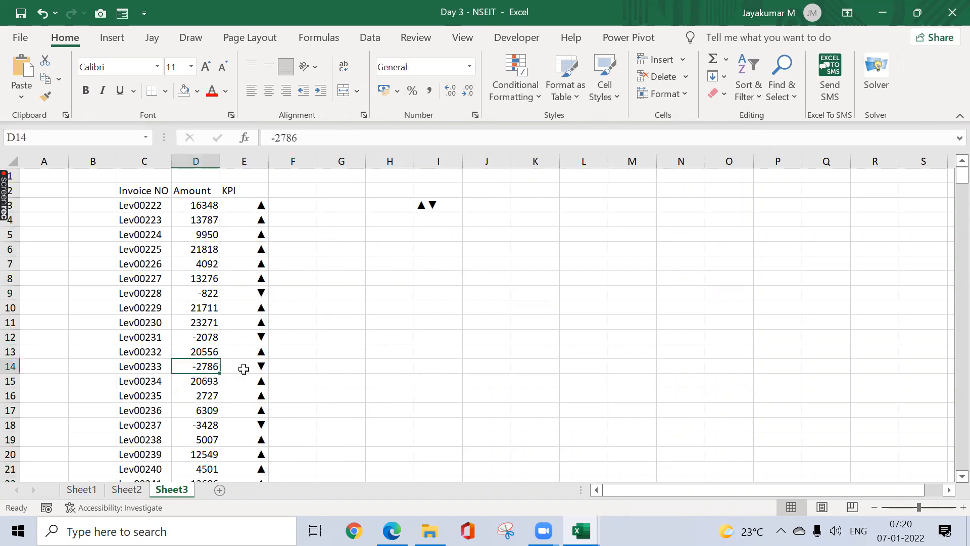
click(245, 369)
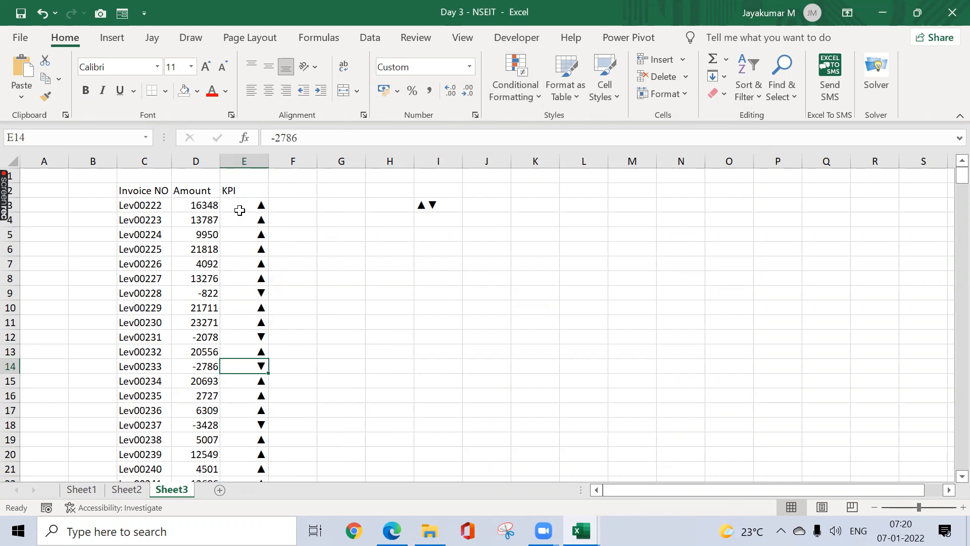
Step: Replace E3's value with the formula =D3
click(239, 205)
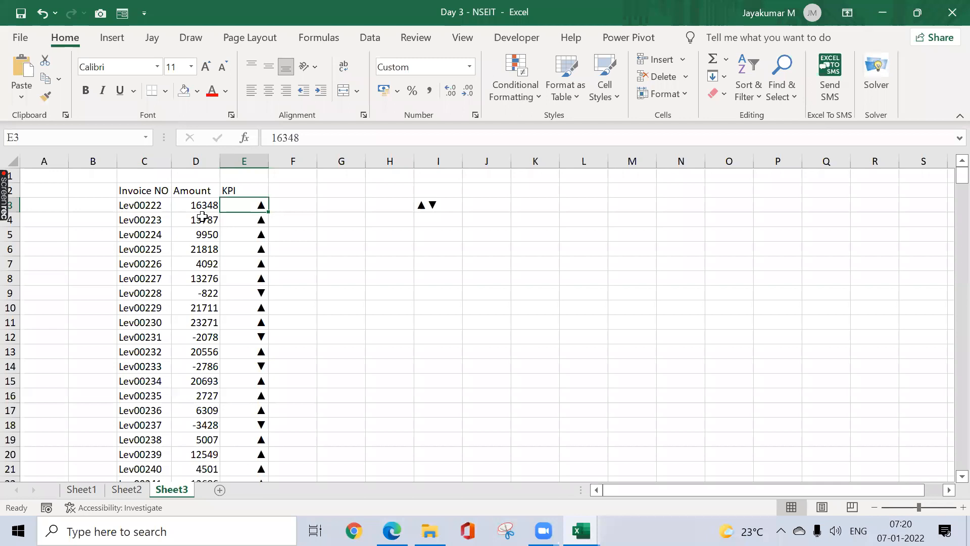
text(=)
key(Left)
key(Return)
click(251, 204)
key(Left)
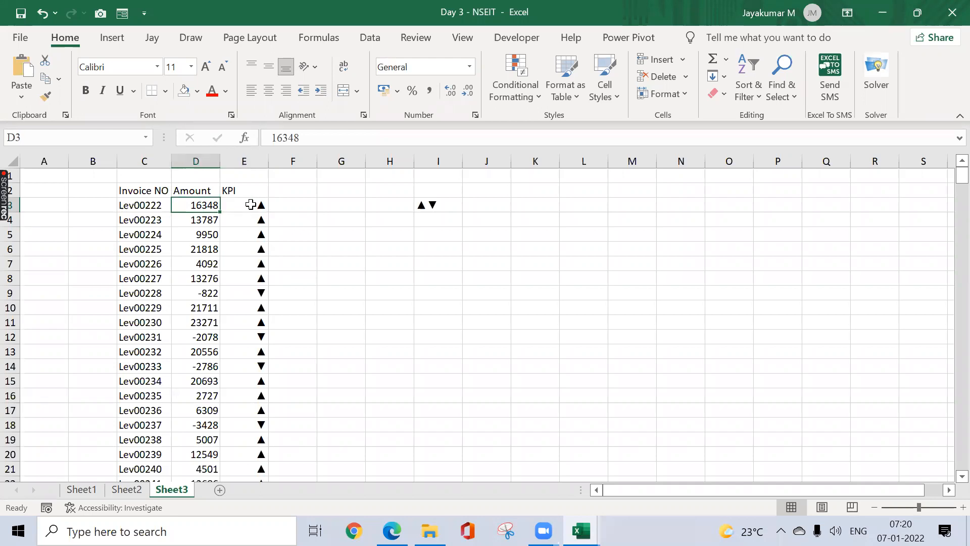
scroll(251, 204, down, 9)
Step: Copy E3's =D3 formula down the KPI column and verify the linked cells
scroll(251, 204, up, 9)
key(Right)
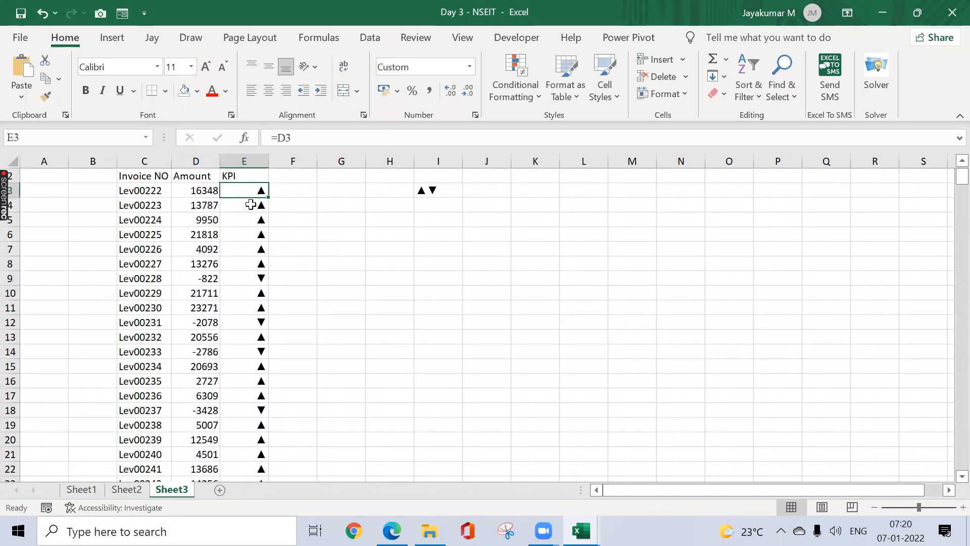
key(ctrl+c)
key(ctrl+shift+Down)
key(Return)
key(Up)
key(Down)
key(Down)
key(Down)
key(Down)
key(Down)
key(Down)
key(Down)
key(Down)
key(Down)
key(Down)
key(Down)
key(Left)
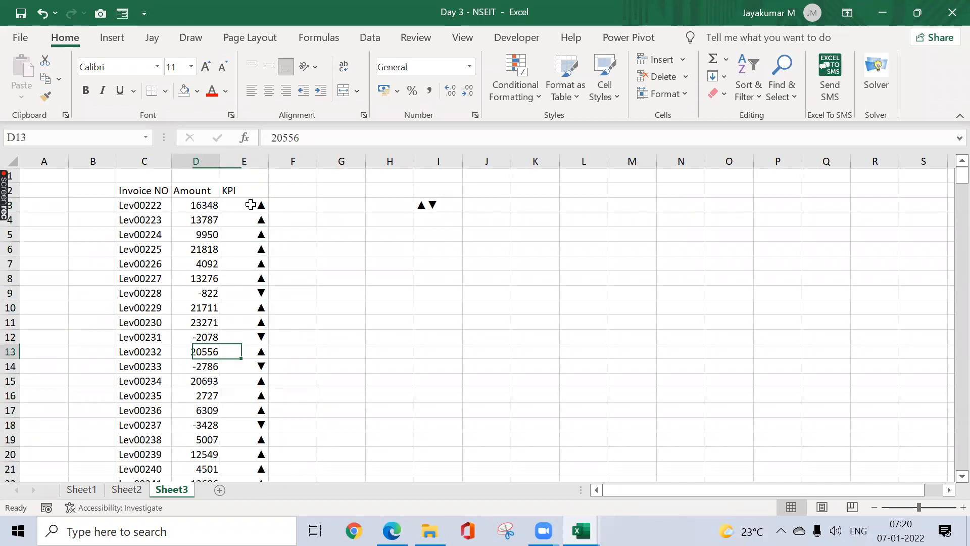
key(Right)
key(Down)
key(Down)
key(Down)
key(Down)
key(ctrl+Up)
key(Down)
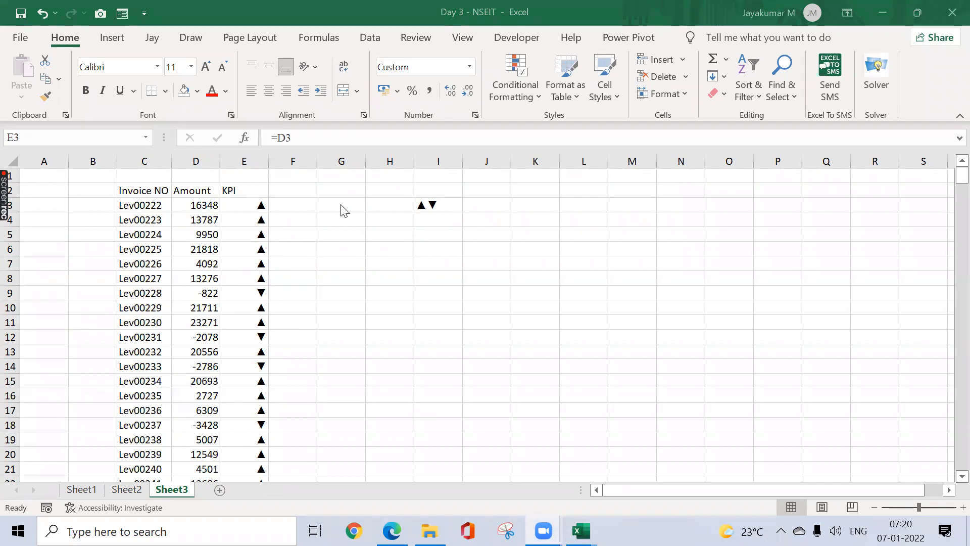
Step: Select the KPI range E3:E374 and open its number format settings
click(266, 206)
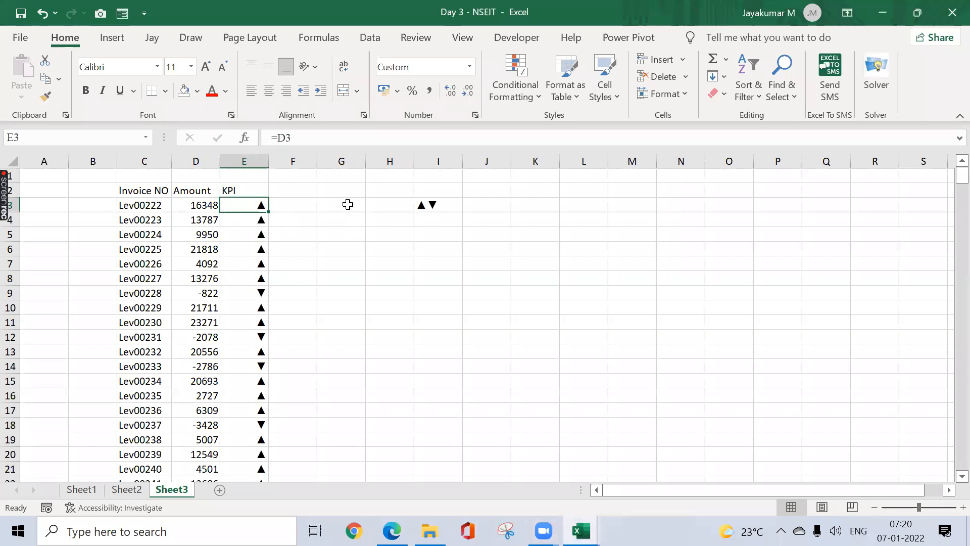
key(ctrl+shift+Down)
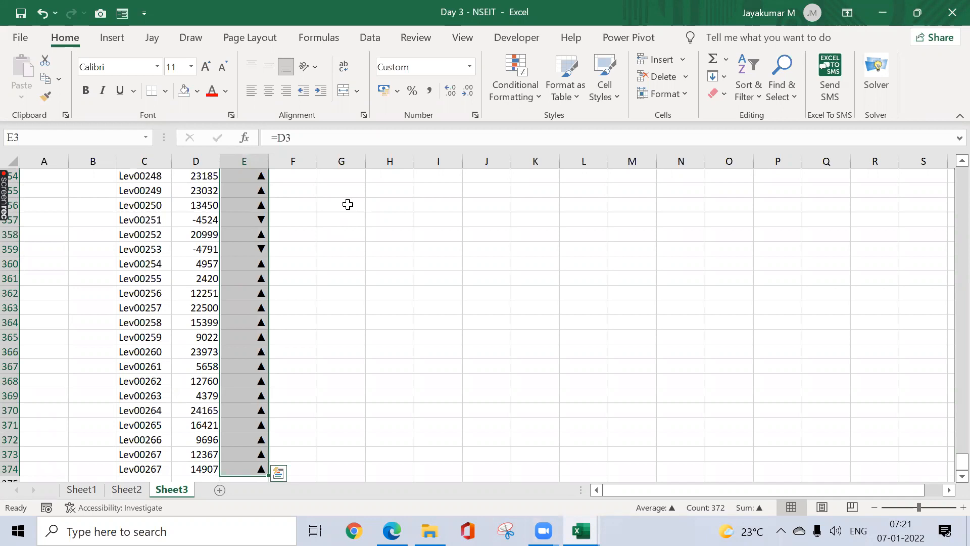
key(ctrl+1)
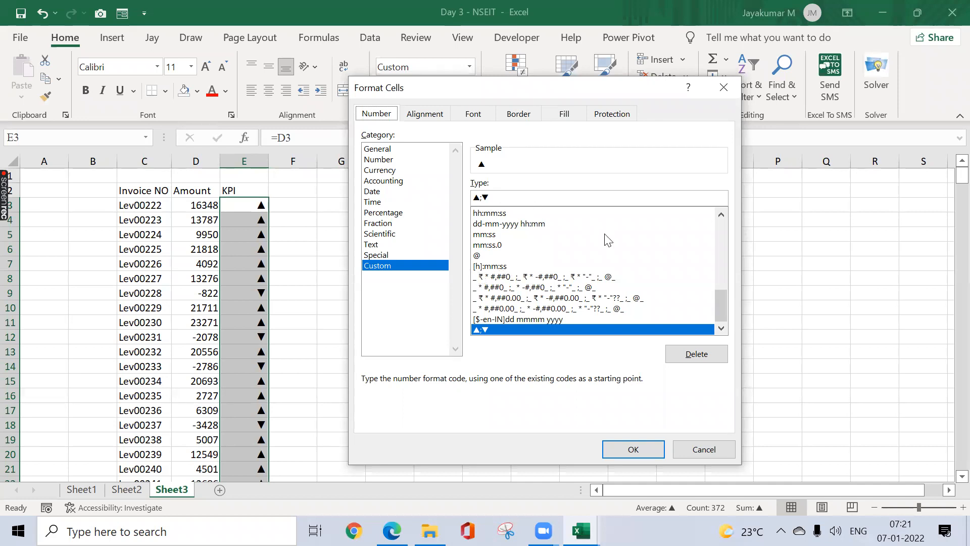
Step: Change the KPI custom format code to [Green]▲;[Red]▼
drag(721, 300, 721, 235)
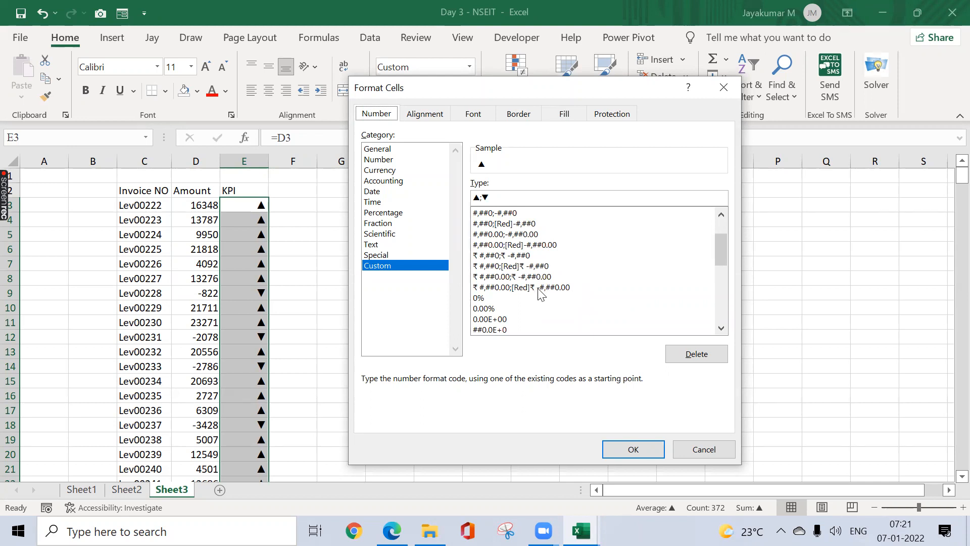
click(483, 198)
text([Red)
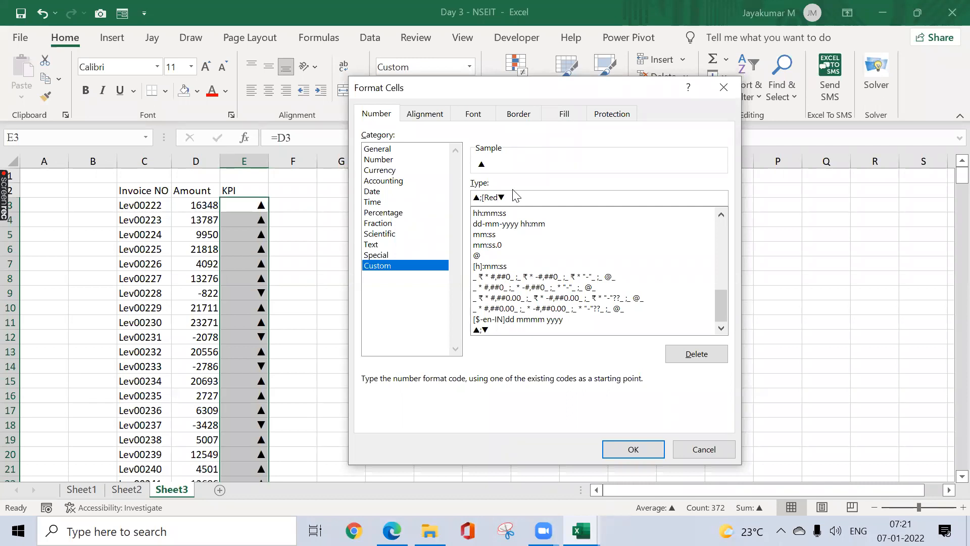
click(476, 197)
text([Green])
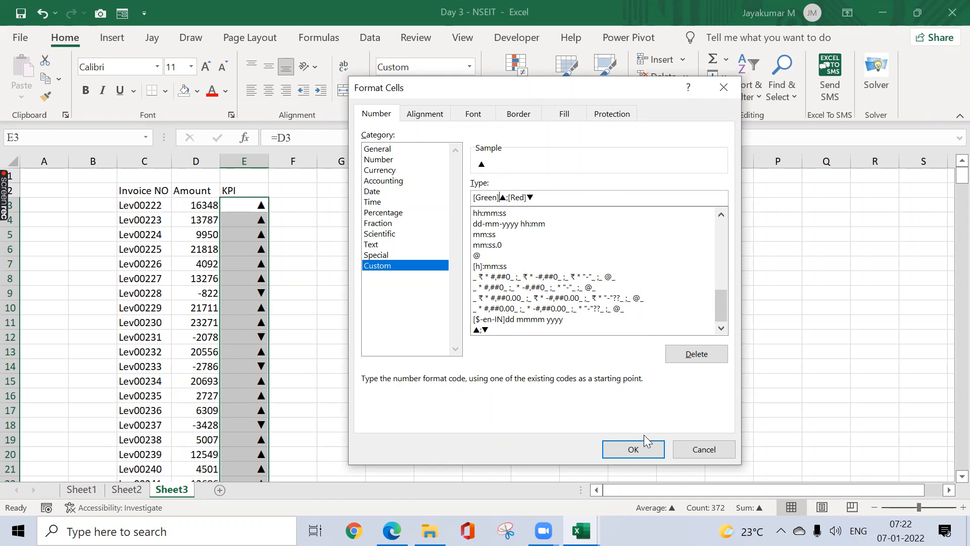
click(634, 453)
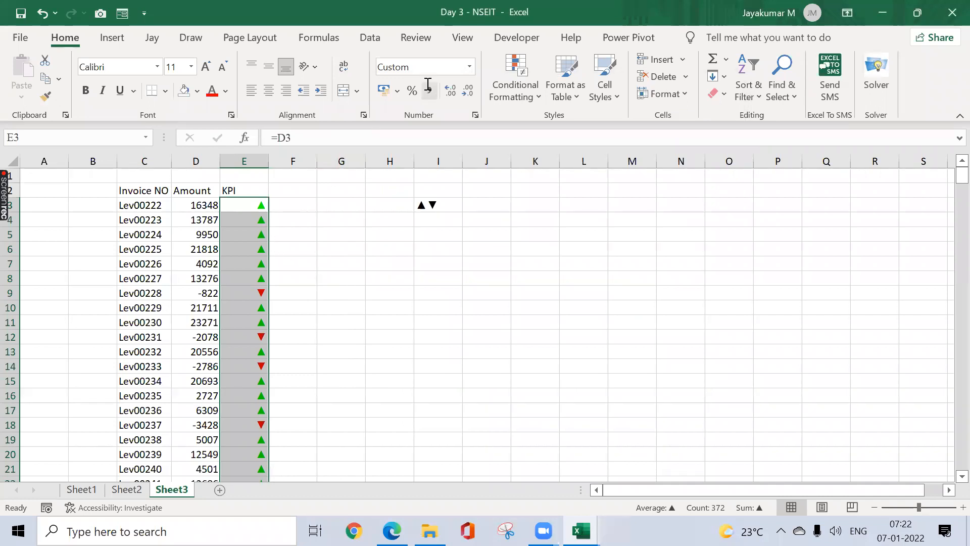
Step: Change the Lev00224 amount in D5 from 9950 to -5000 and select empty cell I5
click(208, 238)
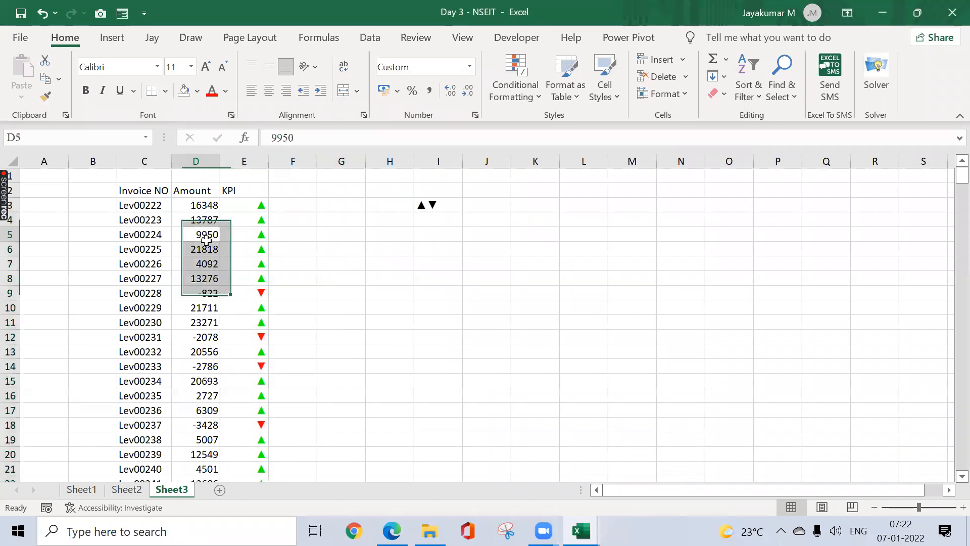
text(-5000)
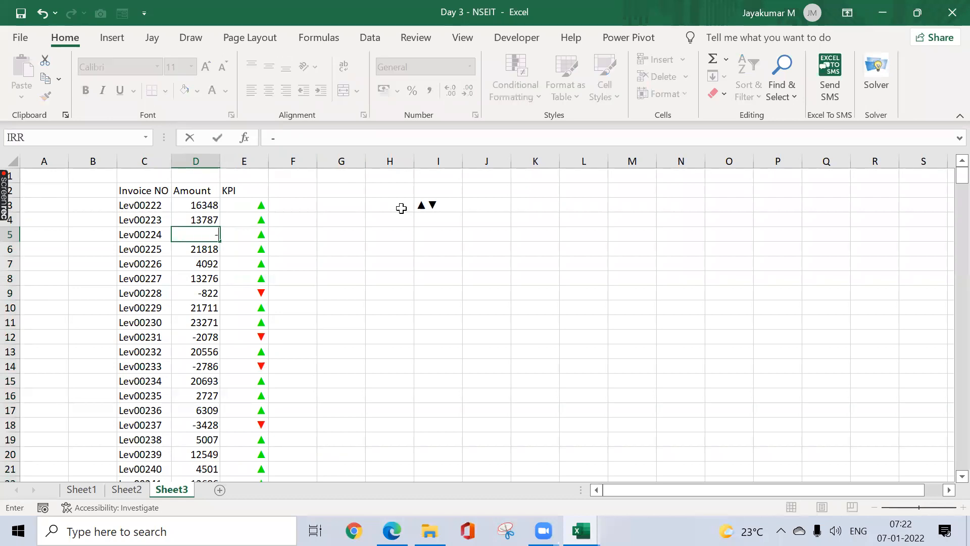
key(Return)
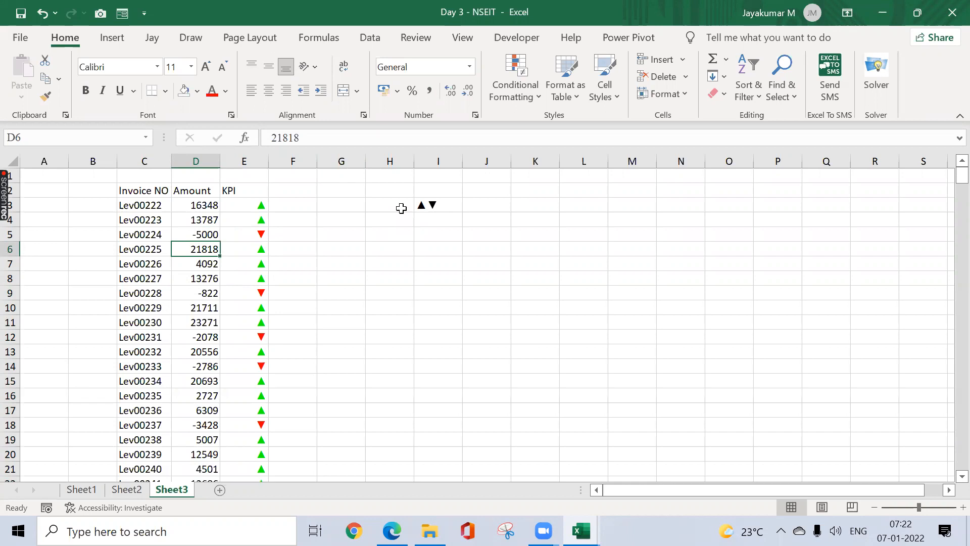
click(253, 206)
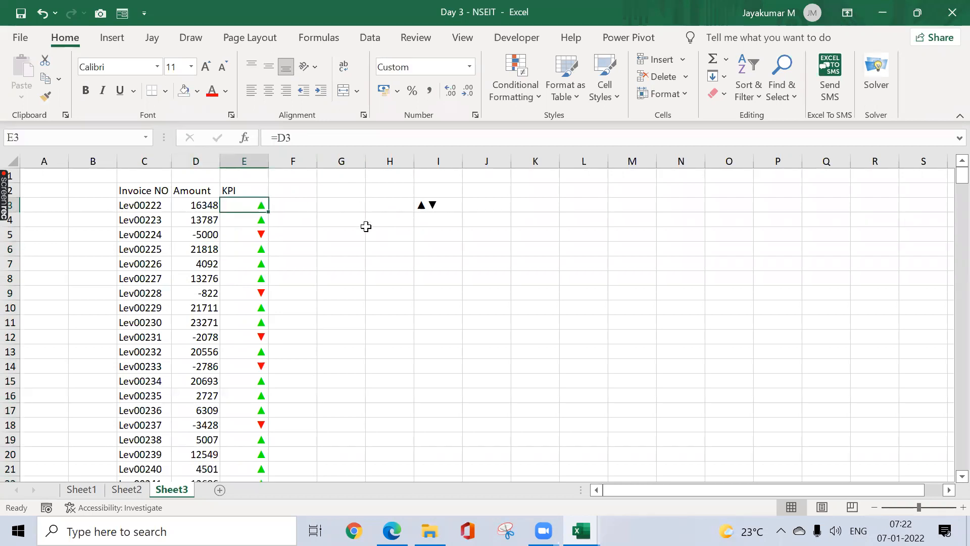
click(420, 230)
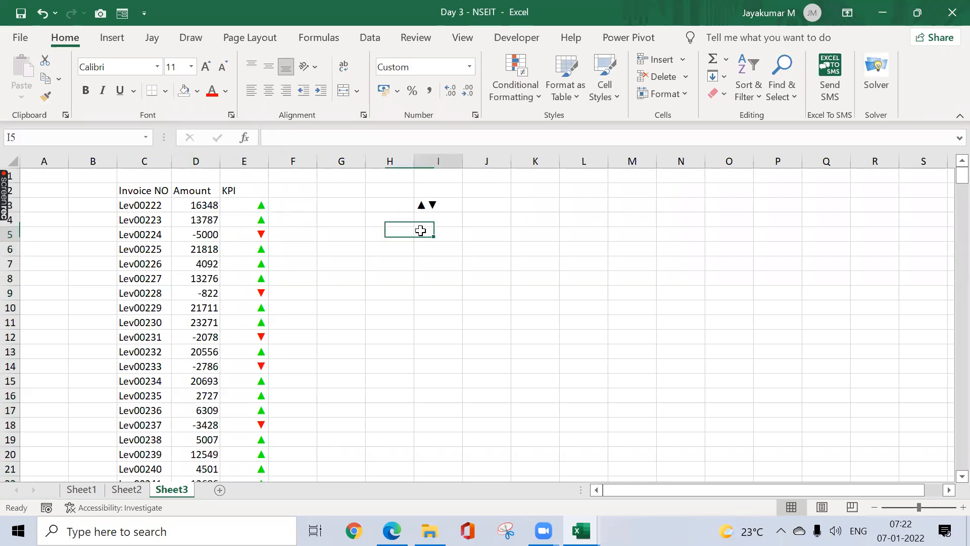
Step: Insert a smiley ☺ and a sad face ☹ into I5 from recently used symbols
click(113, 40)
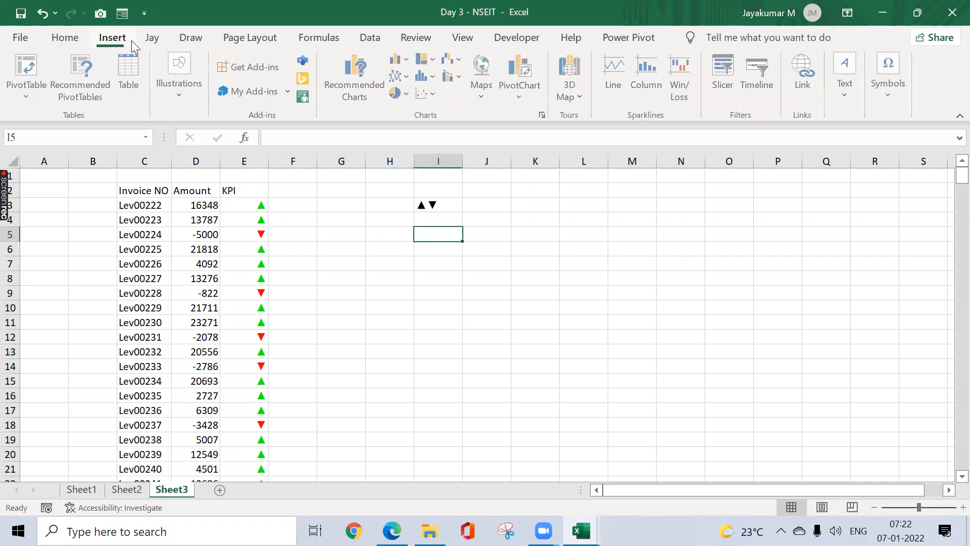
click(881, 90)
click(925, 140)
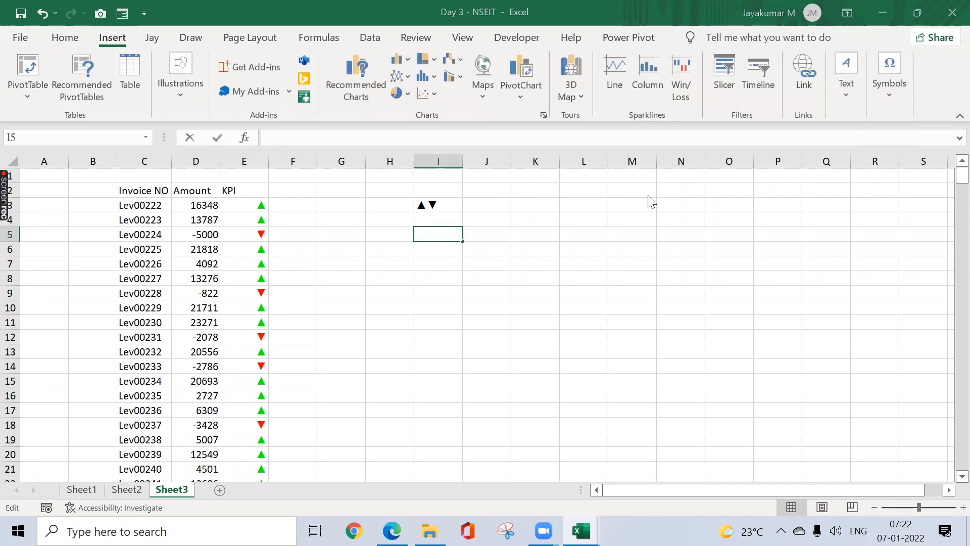
click(415, 340)
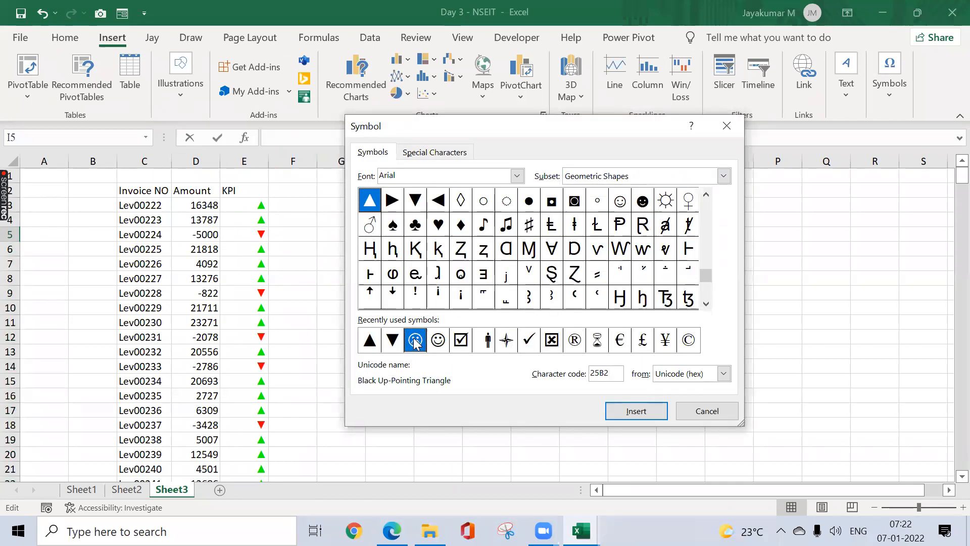
click(438, 341)
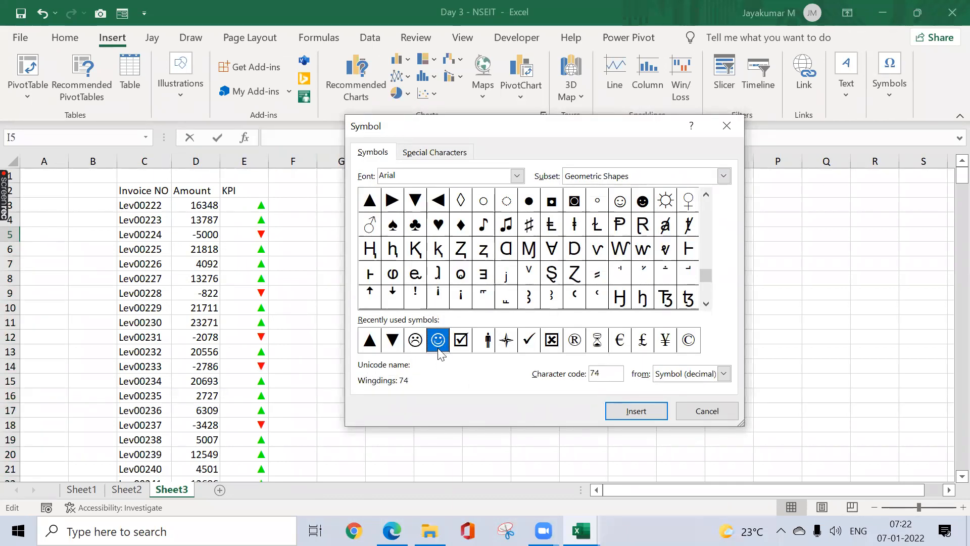
click(625, 410)
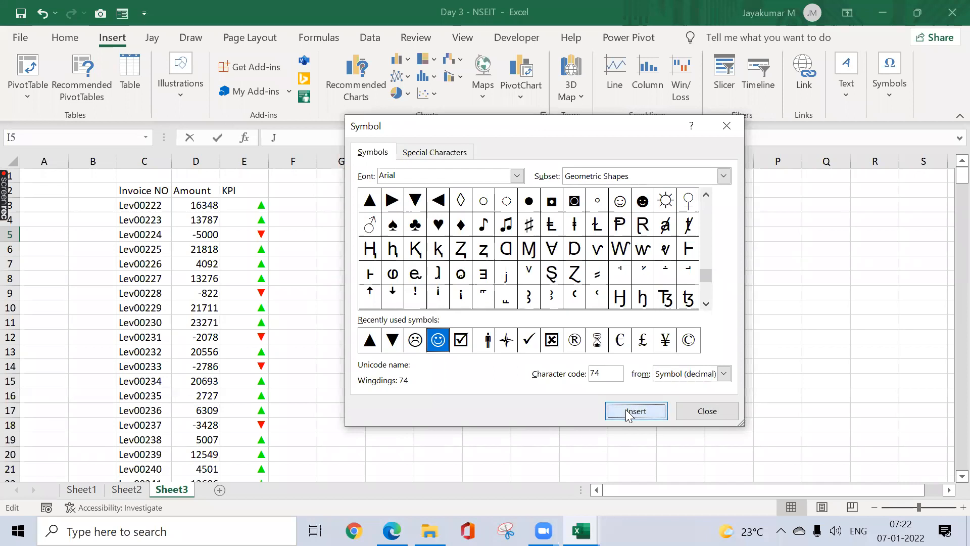
click(416, 348)
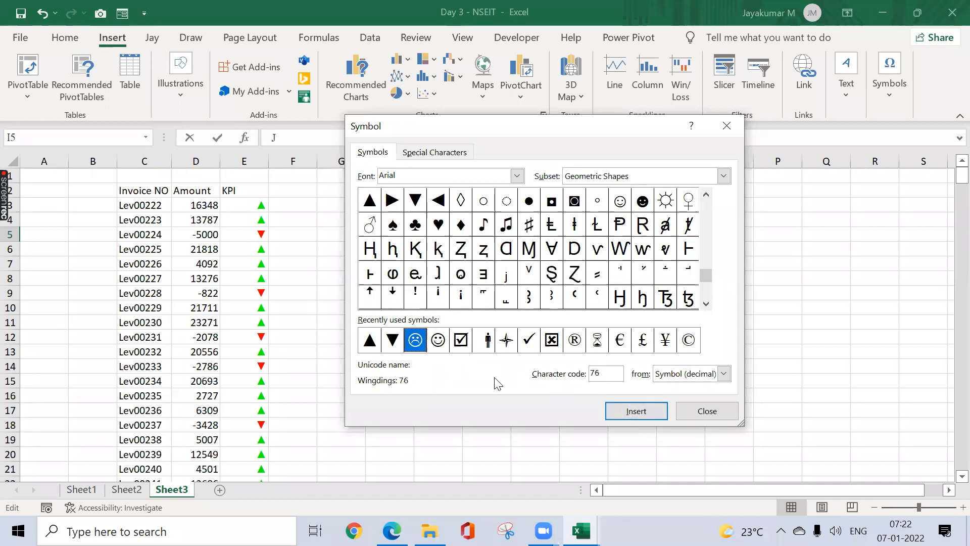
click(664, 414)
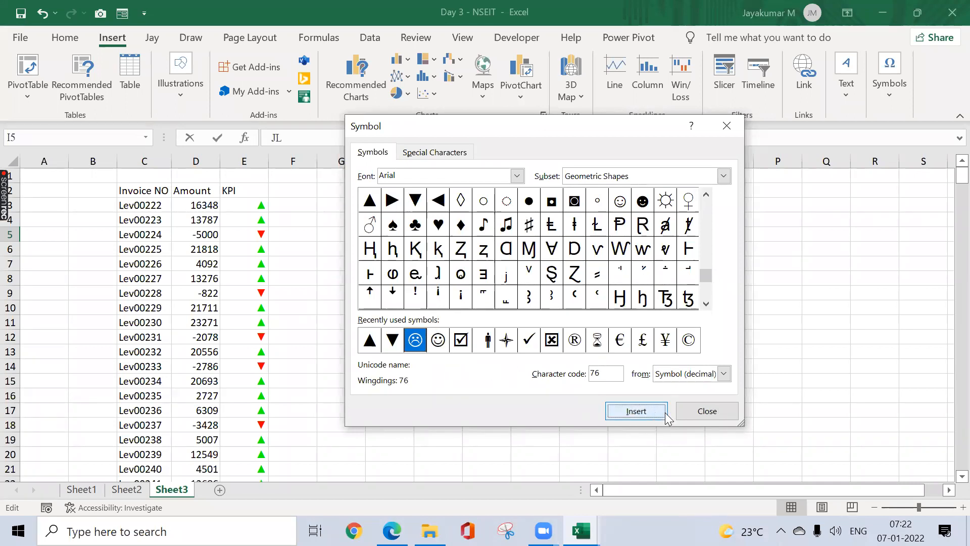
click(726, 418)
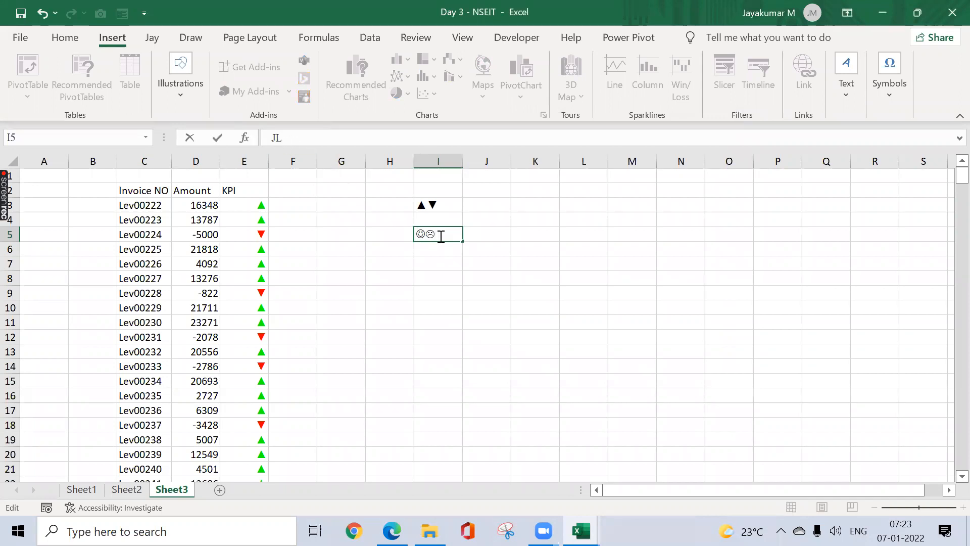
drag(442, 236, 395, 234)
key(ctrl+c)
key(Tab)
Step: Paste the Amount values D3:D374 into column F, then undo the paste
click(285, 201)
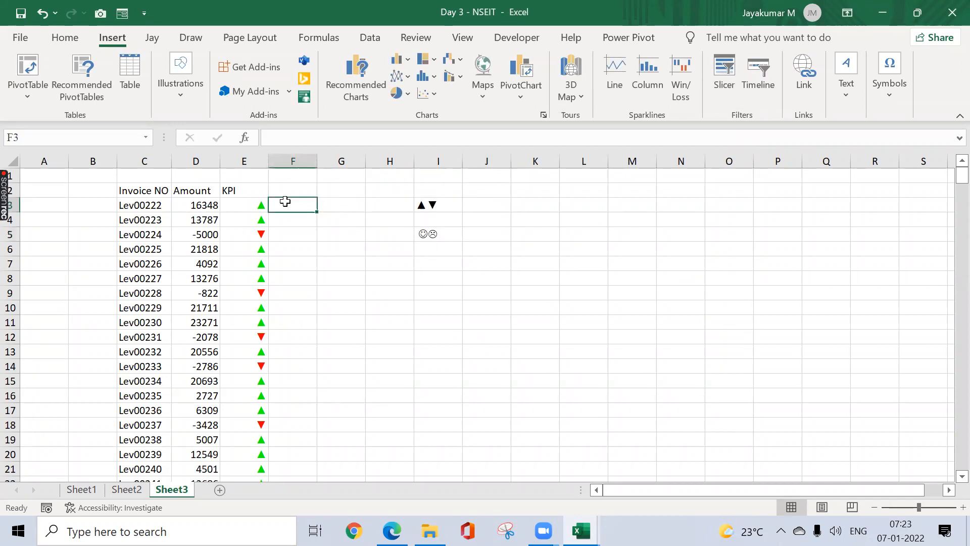
click(209, 206)
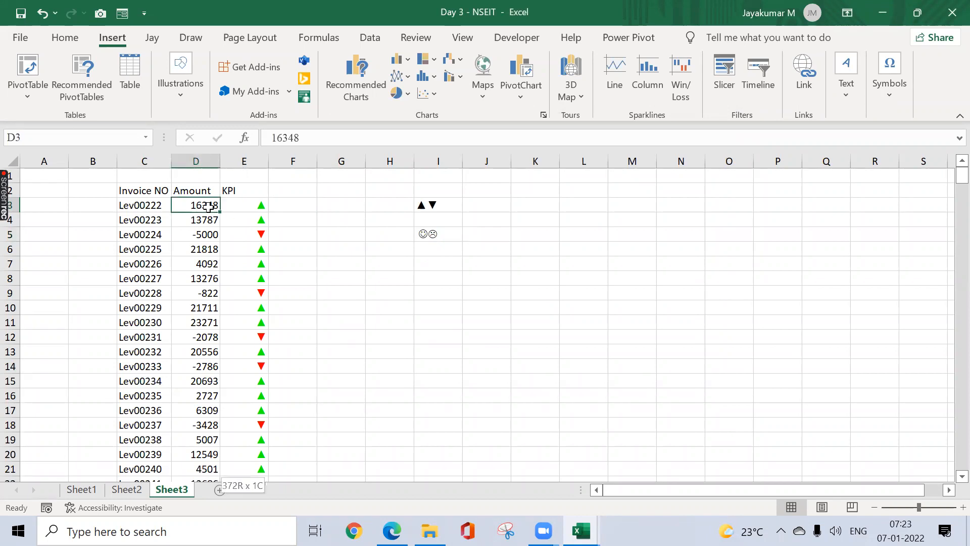
key(ctrl+shift+Down)
key(ctrl+c)
key(Right)
key(Right)
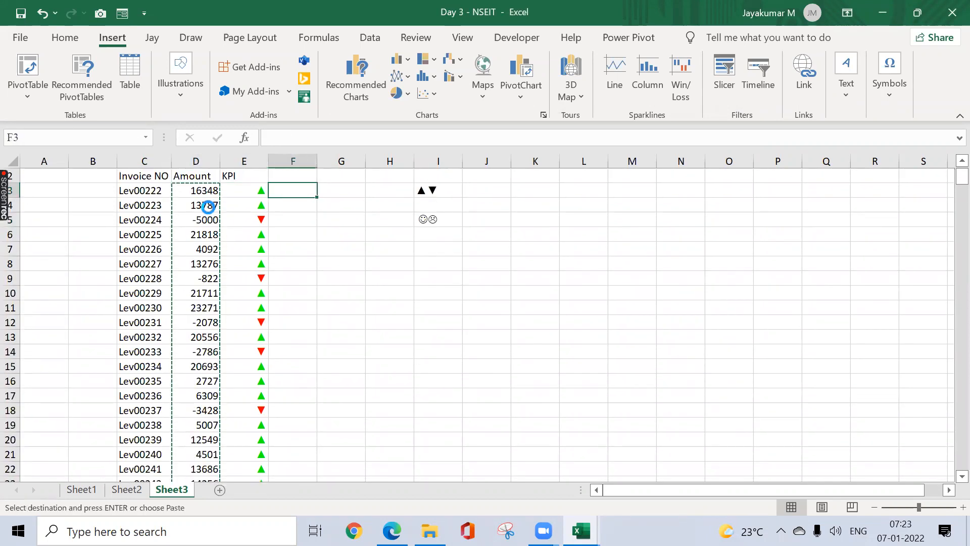
key(ctrl+v)
key(Escape)
key(ctrl+z)
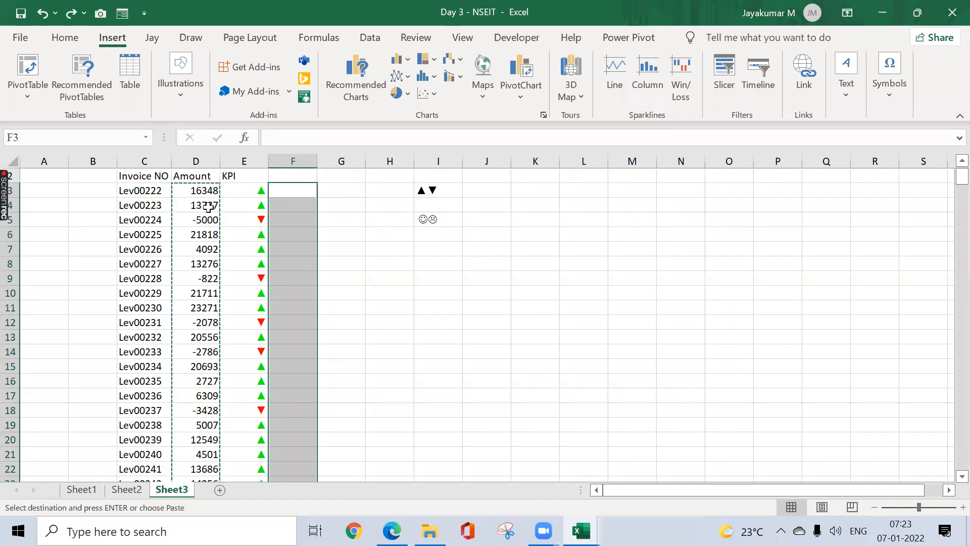
Step: Enter =D3 in F3 and fill it down column F
text(=)
key(Left)
key(Left)
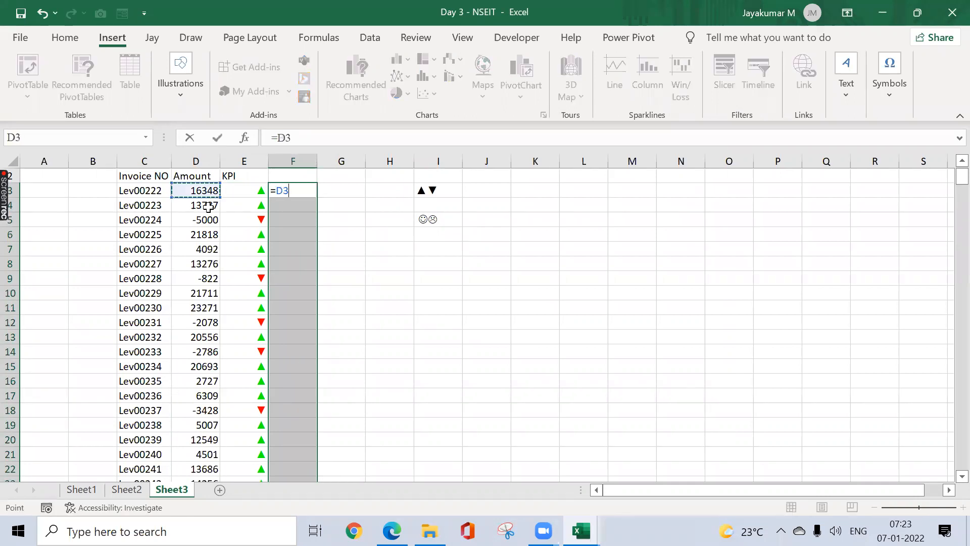
key(Return)
key(ctrl+d)
key(Up)
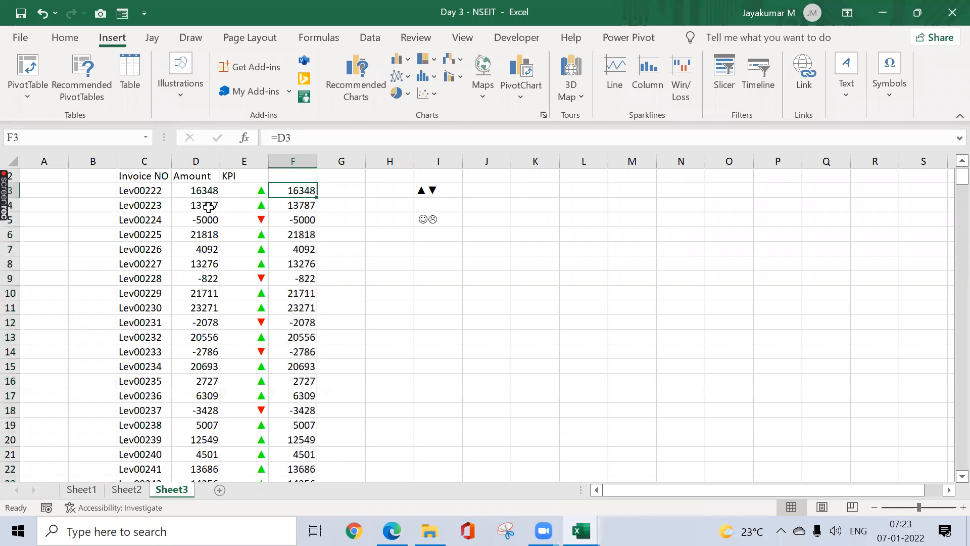
key(Down)
key(Right)
key(Right)
key(Right)
key(Down)
Step: Inspect the face symbols in I5, then select the filled range F3:F374
key(F2)
key(shift+Home)
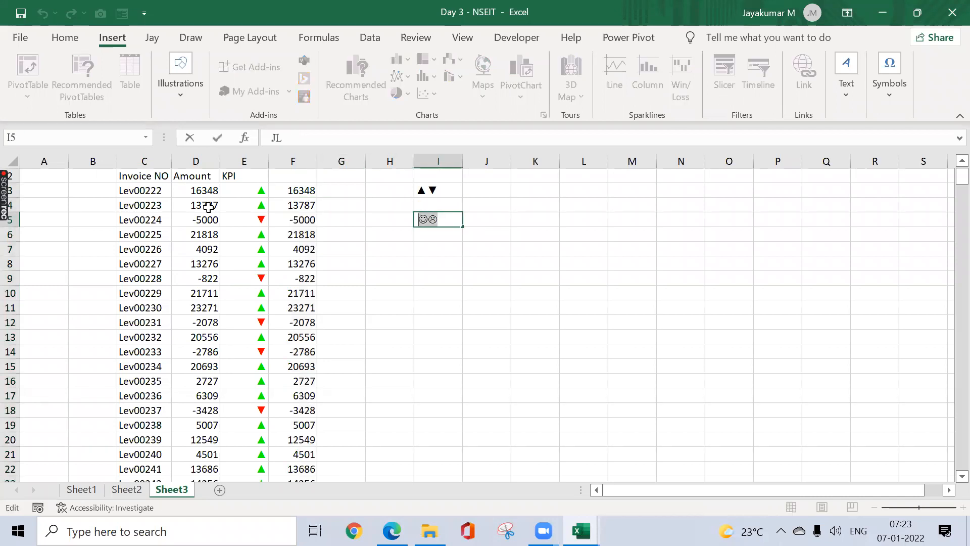
key(Tab)
key(Left)
key(Left)
key(Left)
key(Left)
key(Up)
key(Up)
key(ctrl+shift+Down)
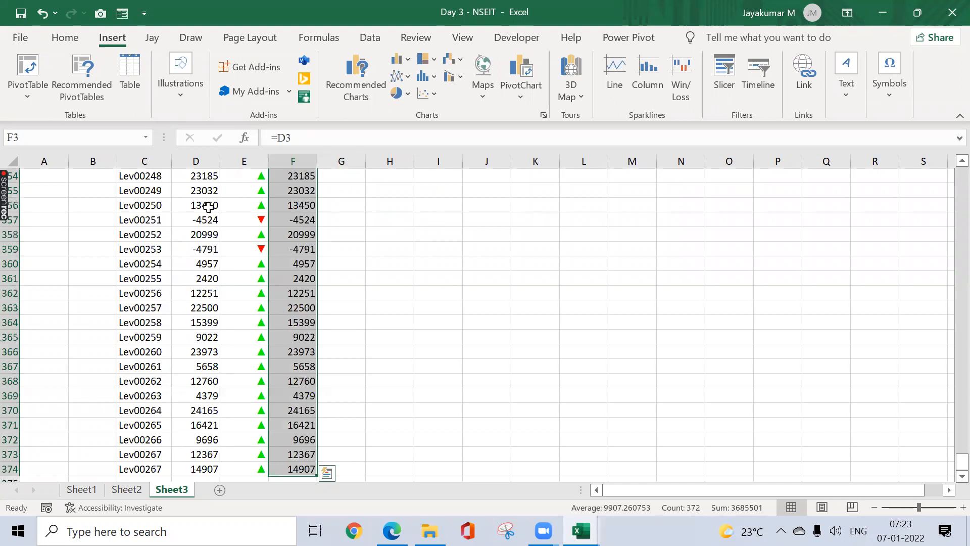
key(ctrl+BackSpace)
key(ctrl+1)
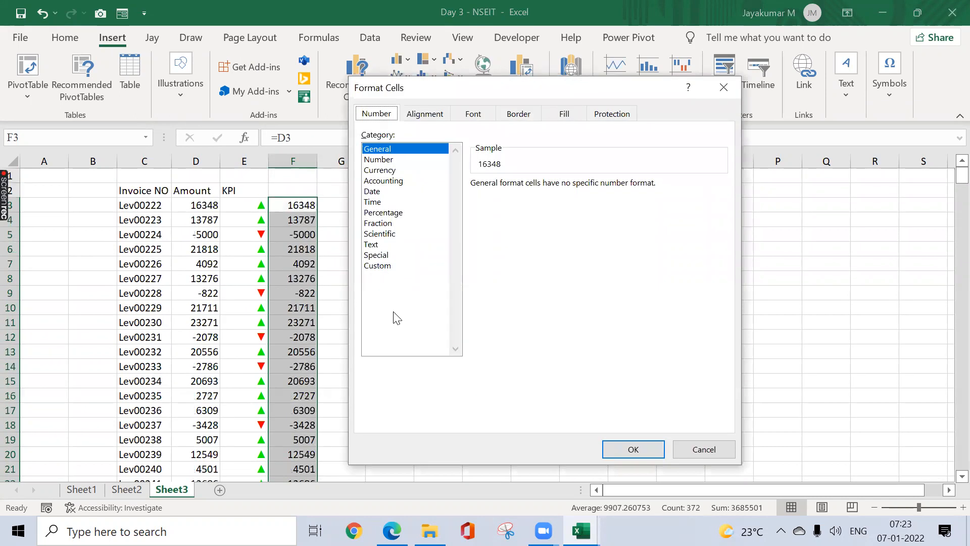
click(387, 266)
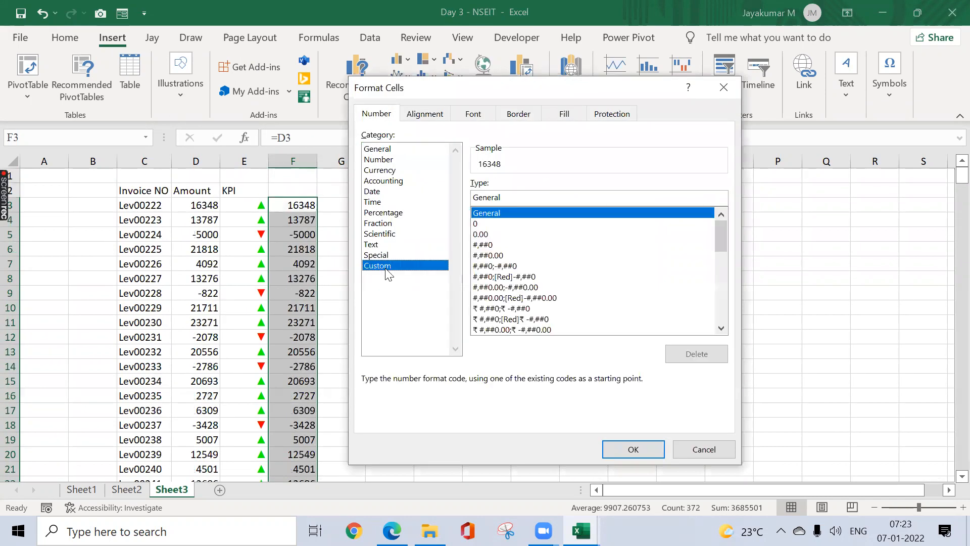
click(494, 223)
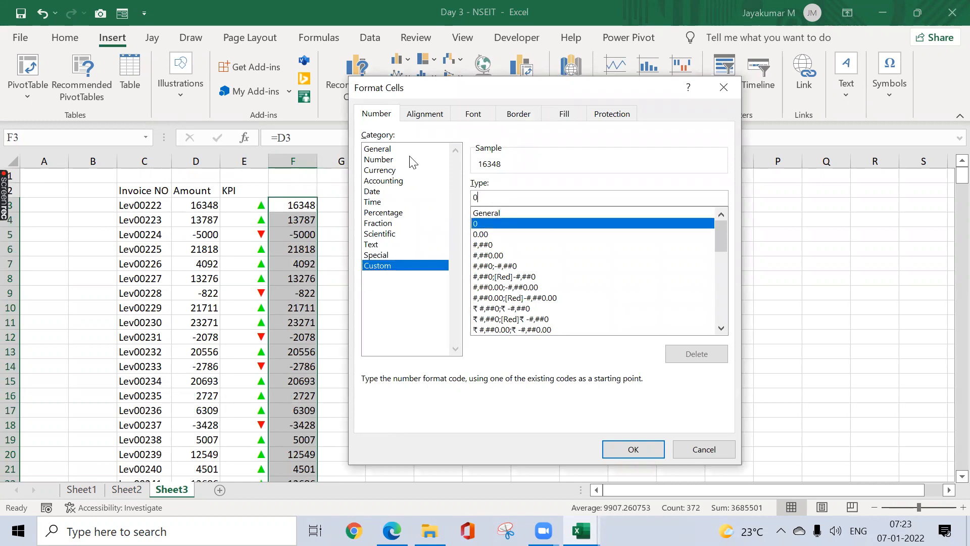
key(BackSpace)
text(JL)
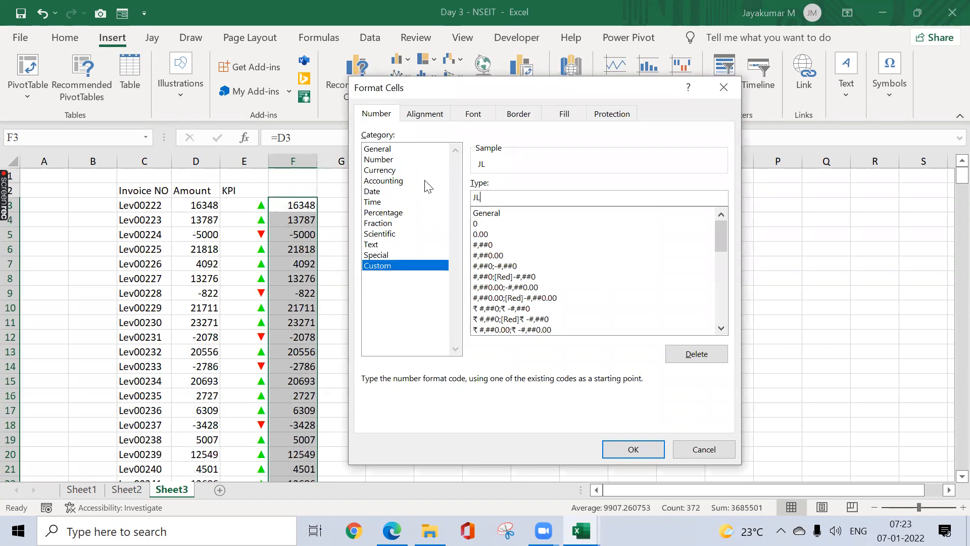
click(724, 87)
click(443, 231)
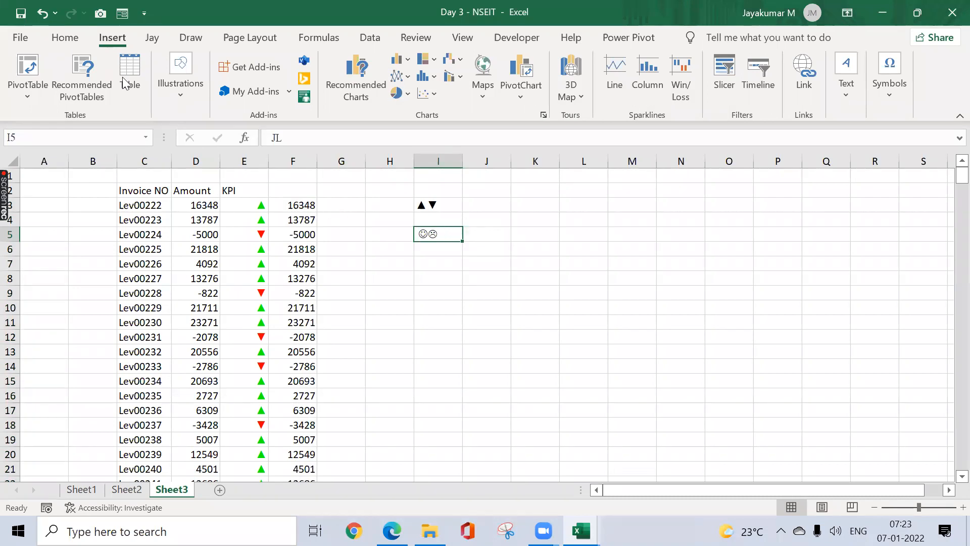
Step: On the Home tab, check F4's formula and I5's Wingdings font, plus cells J4, G3, G4
click(66, 37)
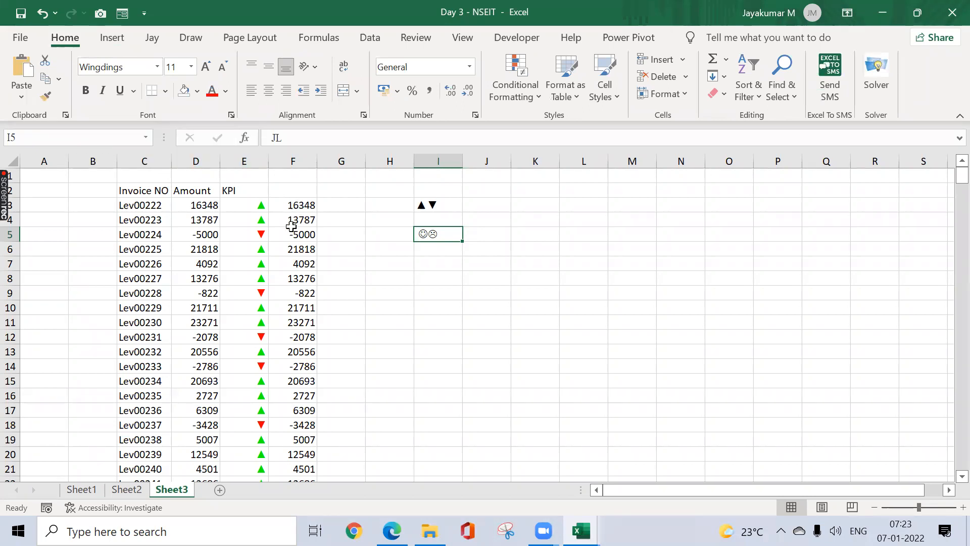
click(465, 216)
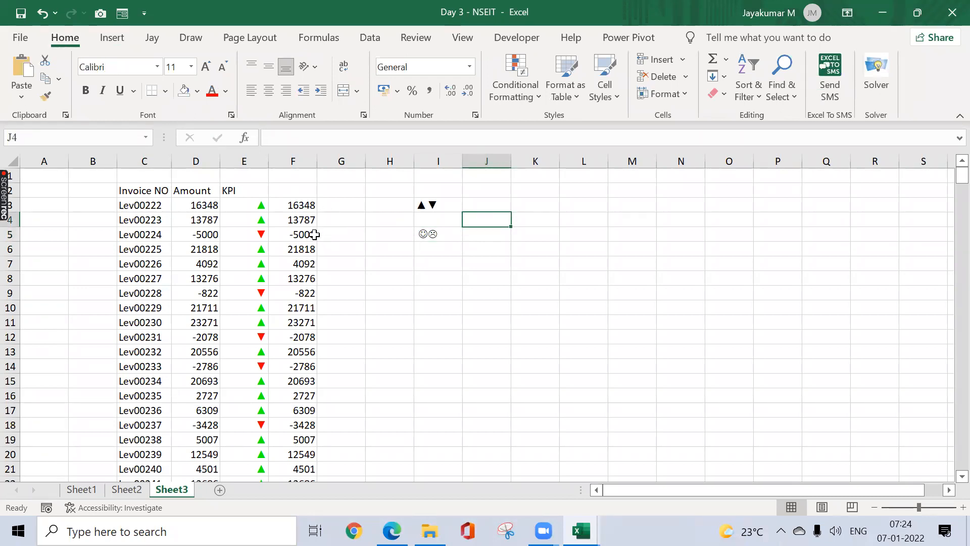
click(310, 223)
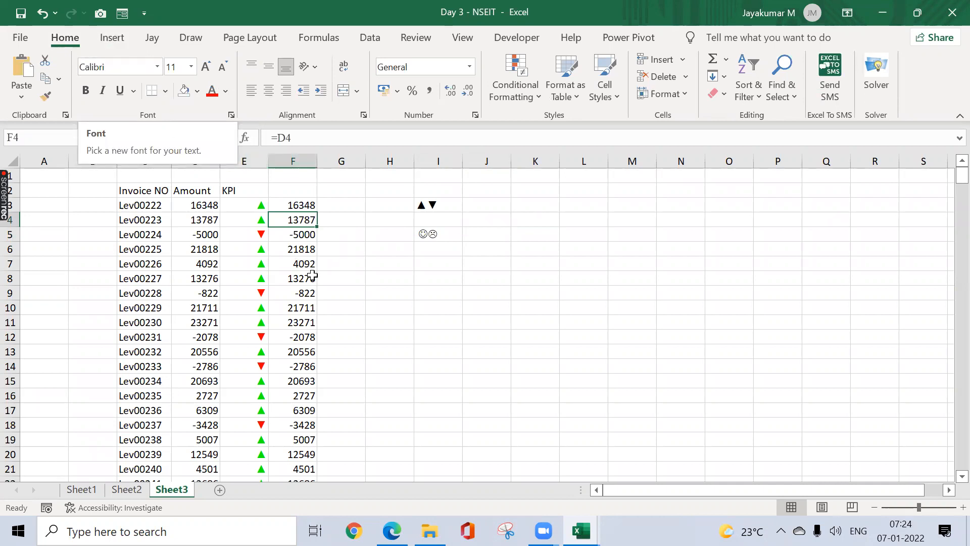
click(423, 231)
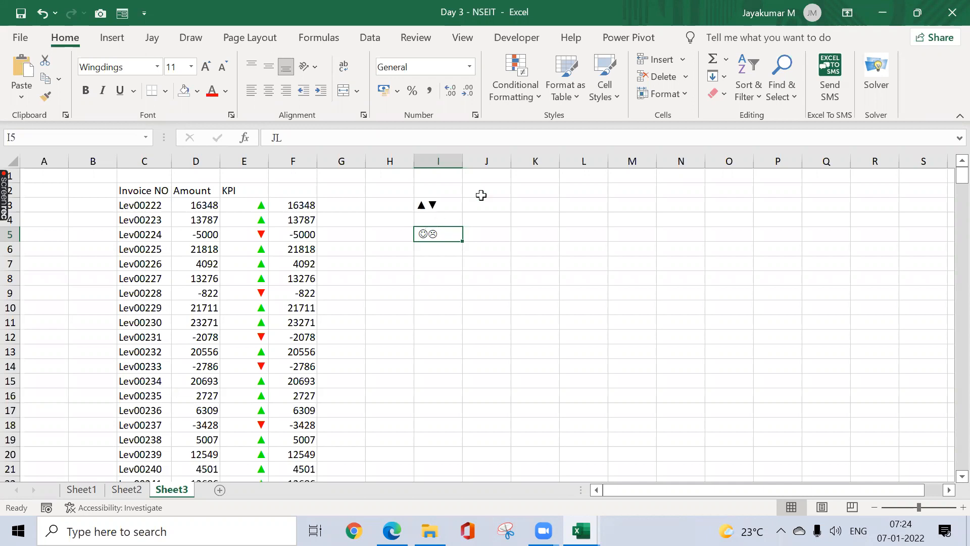
click(340, 204)
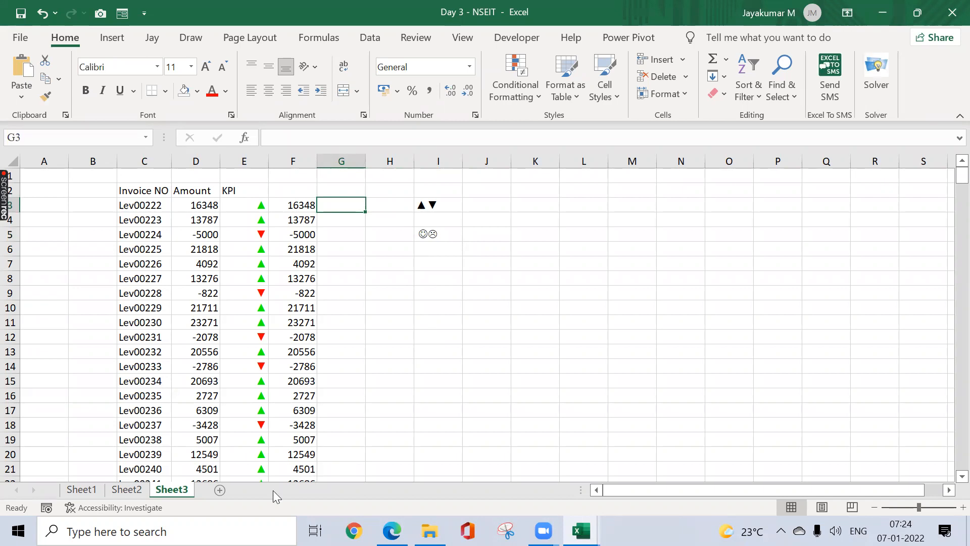
click(432, 383)
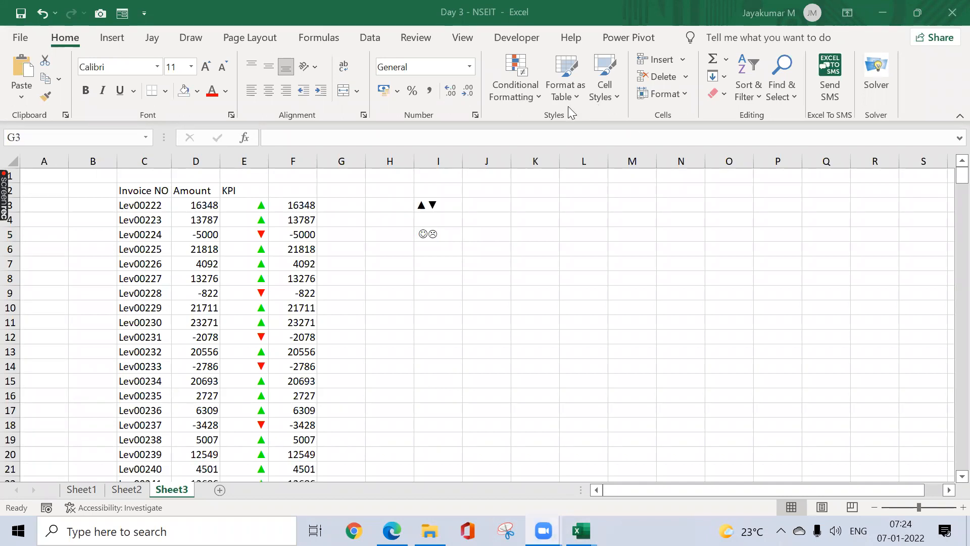
click(360, 219)
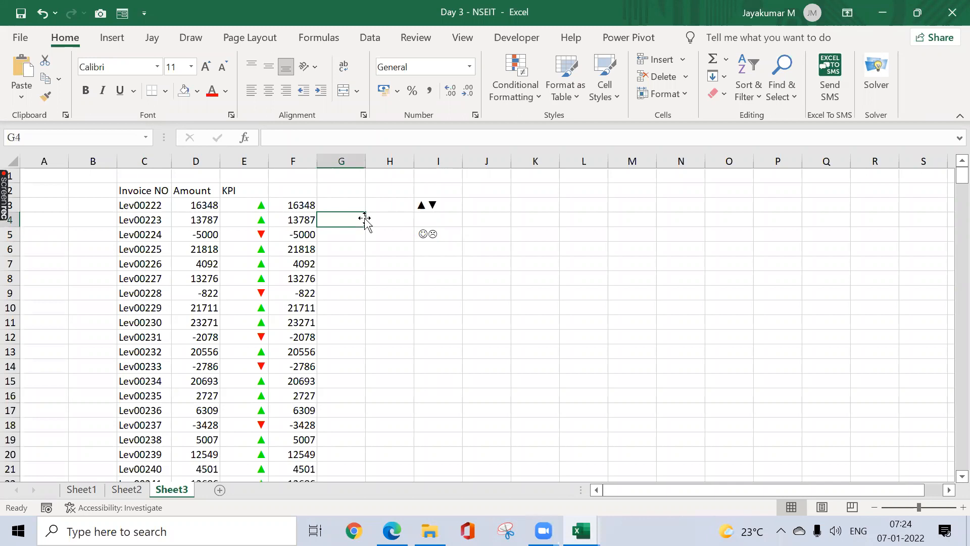
Step: Switch to Sheet1 and go to the Invoice Amount heading in E1
click(78, 490)
click(211, 368)
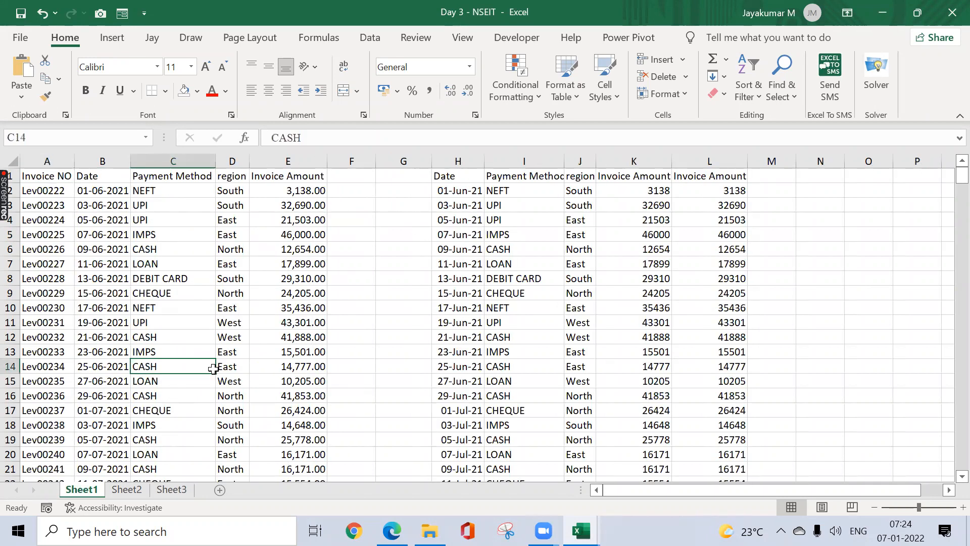
key(ctrl+Home)
key(Right)
key(Right)
key(Right)
key(Right)
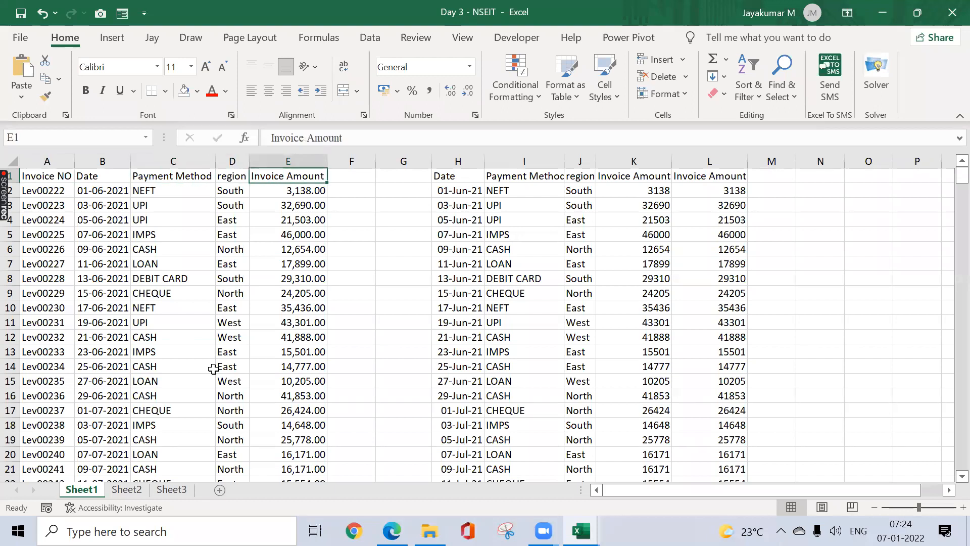
Step: Browse the Conditional Formatting menu and its submenus for the Invoice Amount column
click(530, 102)
mouse_move(542, 130)
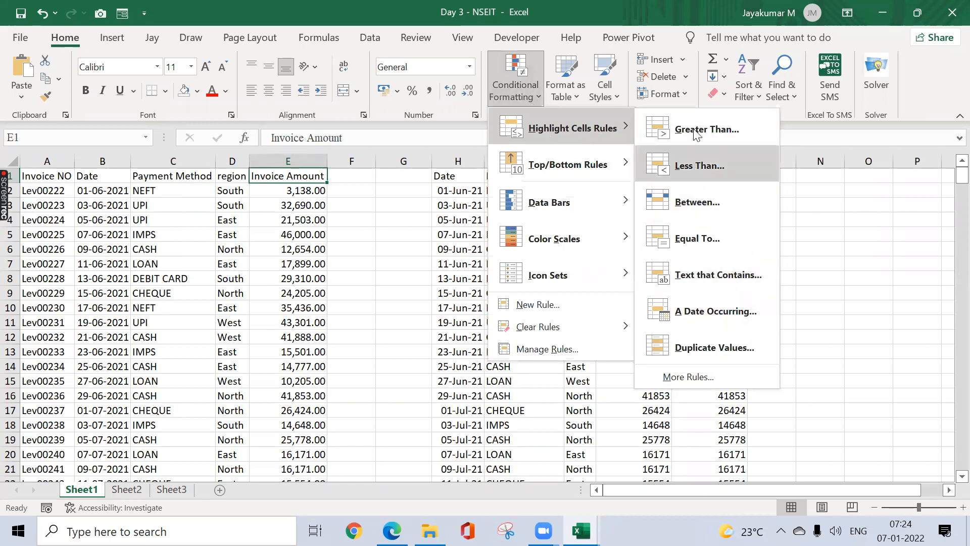
mouse_move(544, 166)
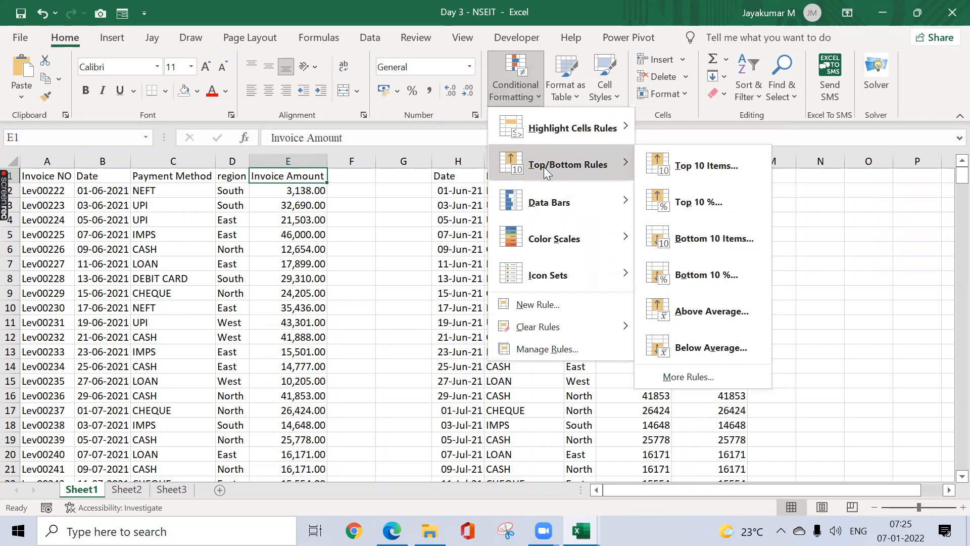
mouse_move(568, 229)
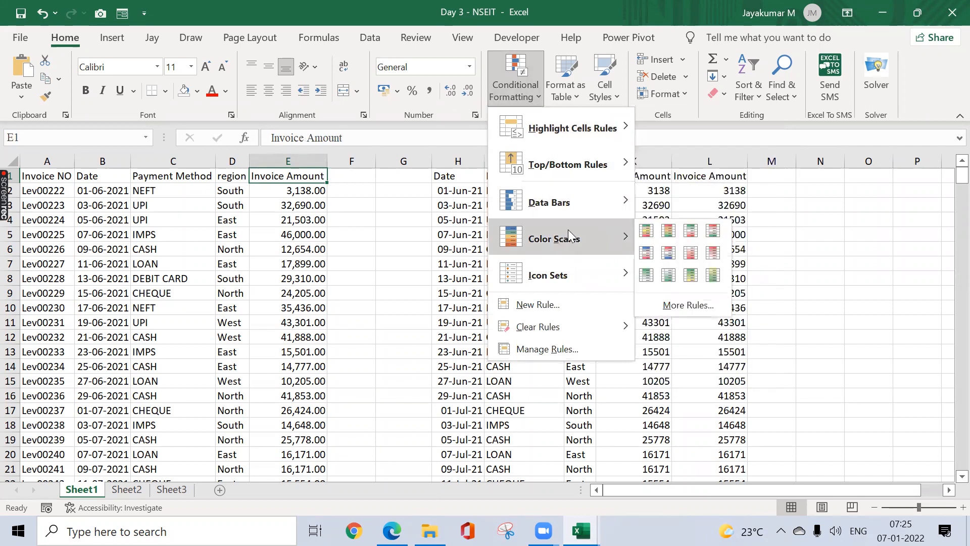
mouse_move(585, 205)
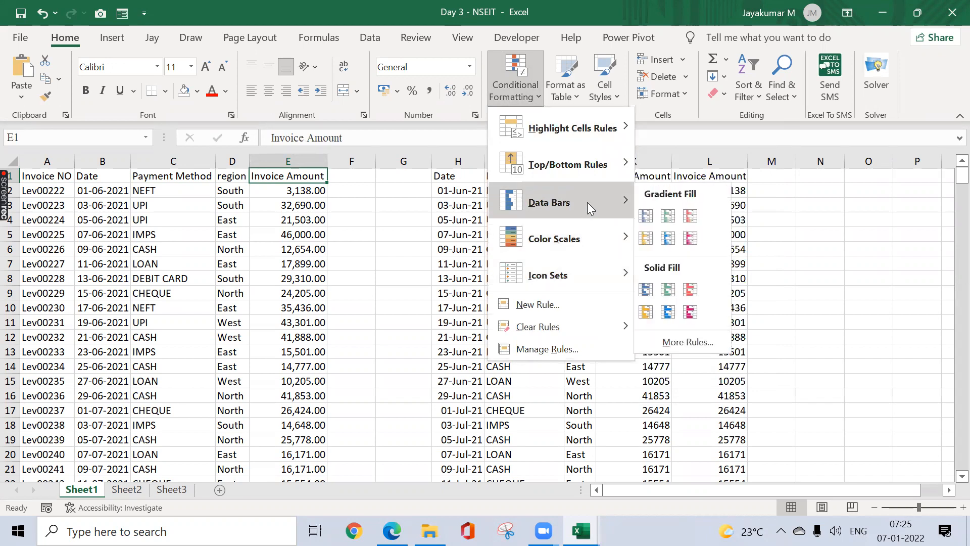
mouse_move(589, 246)
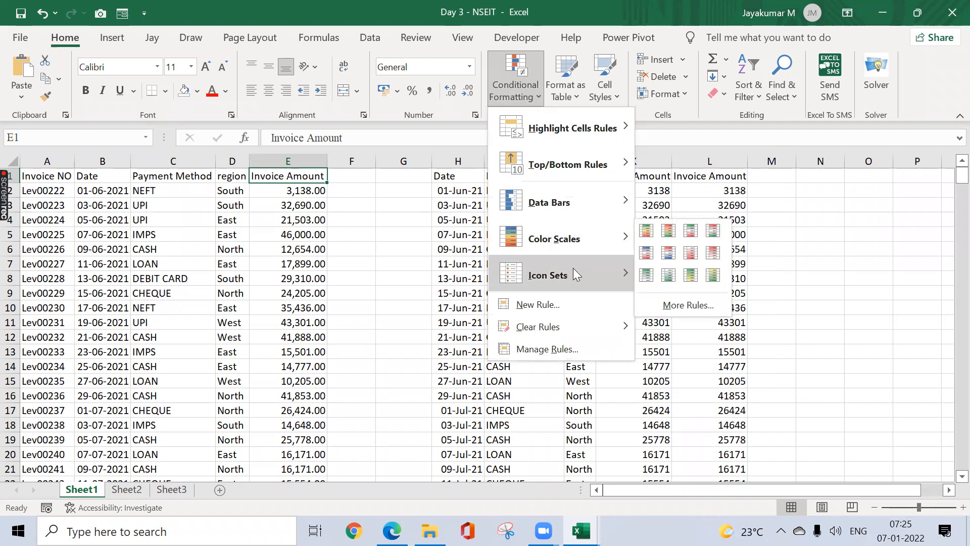
mouse_move(573, 275)
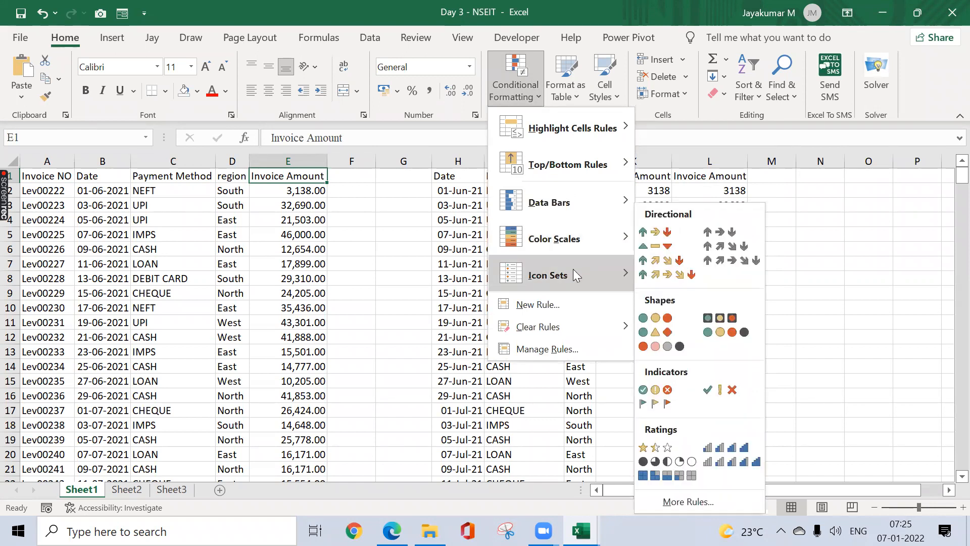
mouse_move(542, 250)
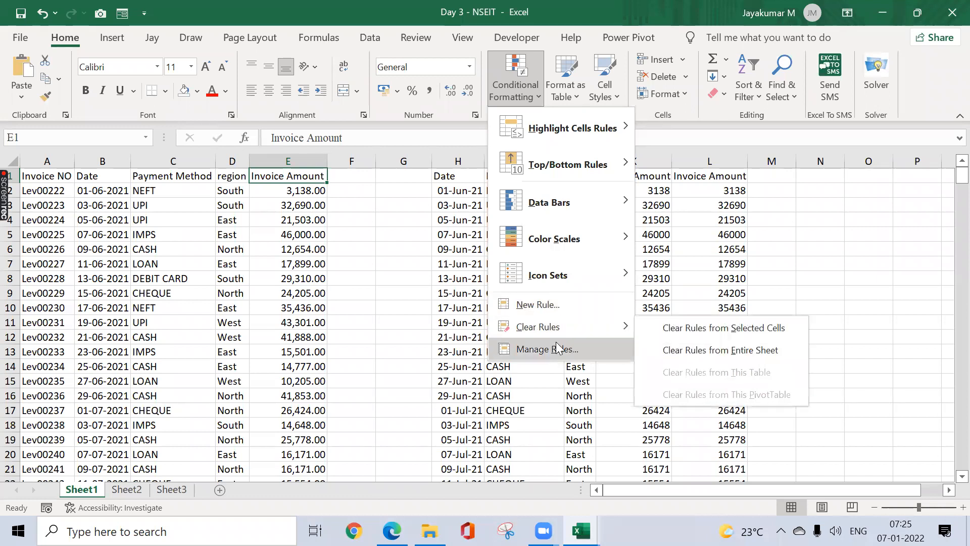
mouse_move(576, 329)
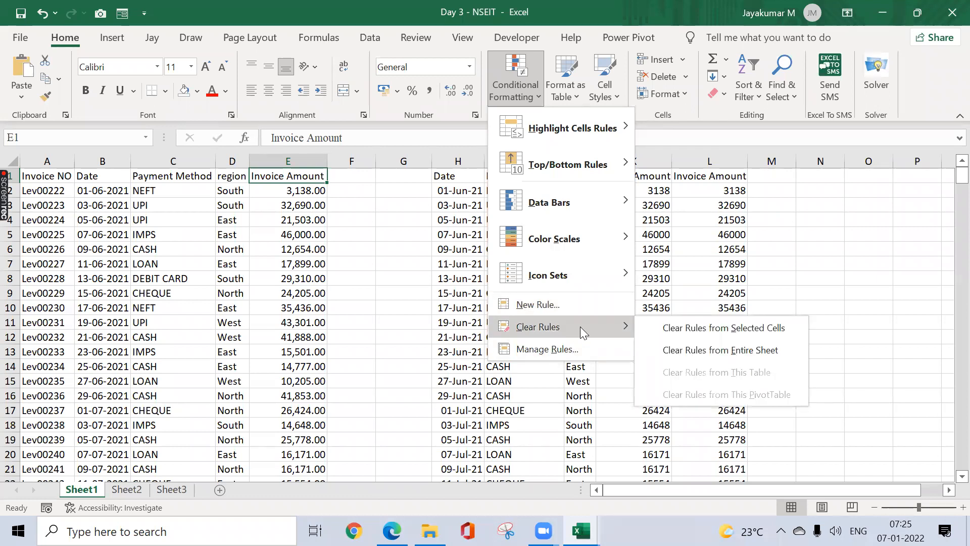
Step: Check the Rules Manager for This Worksheet, find no rules, close it and select F1
click(557, 348)
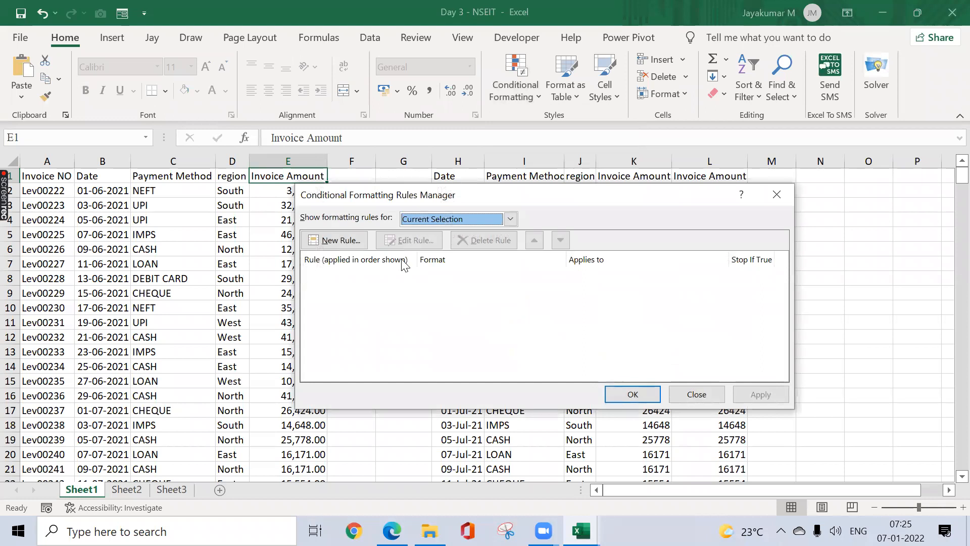
click(451, 220)
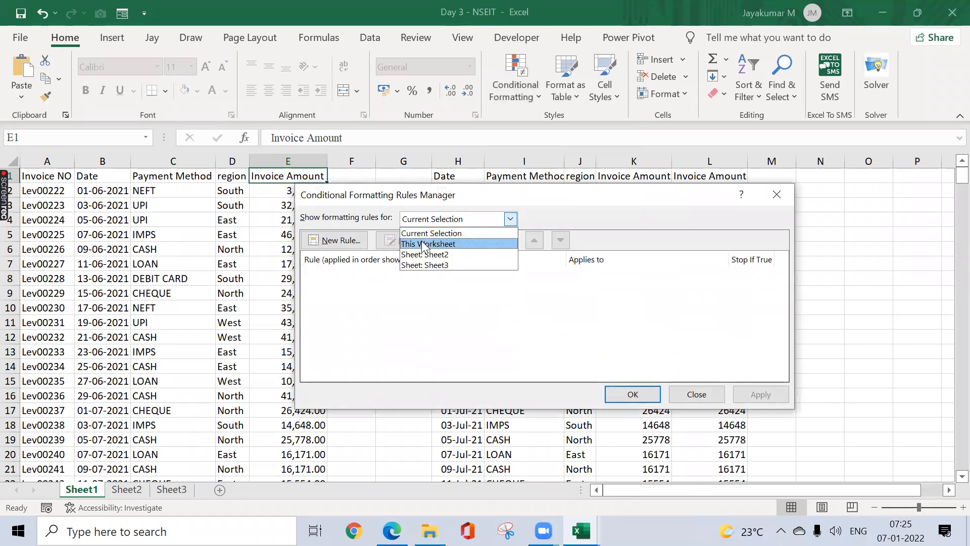
click(423, 245)
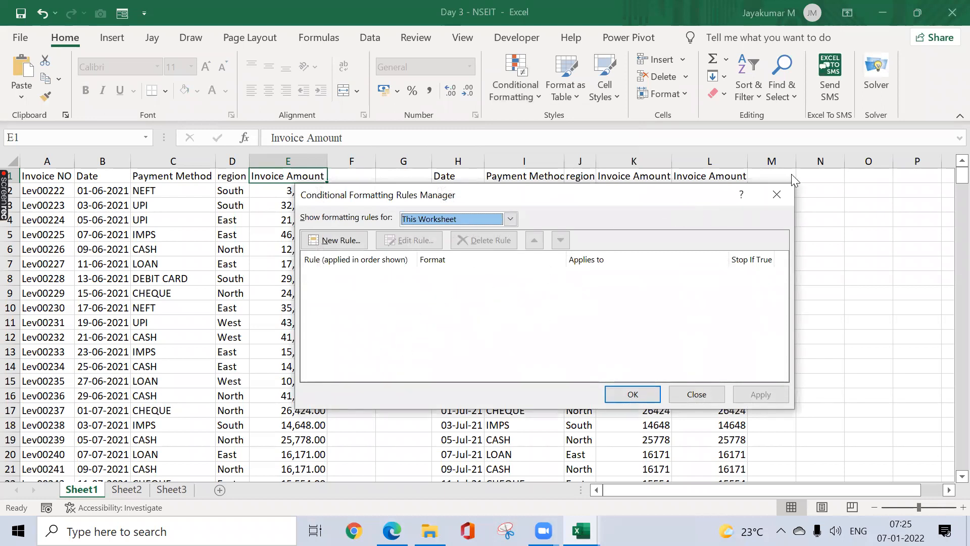
click(779, 194)
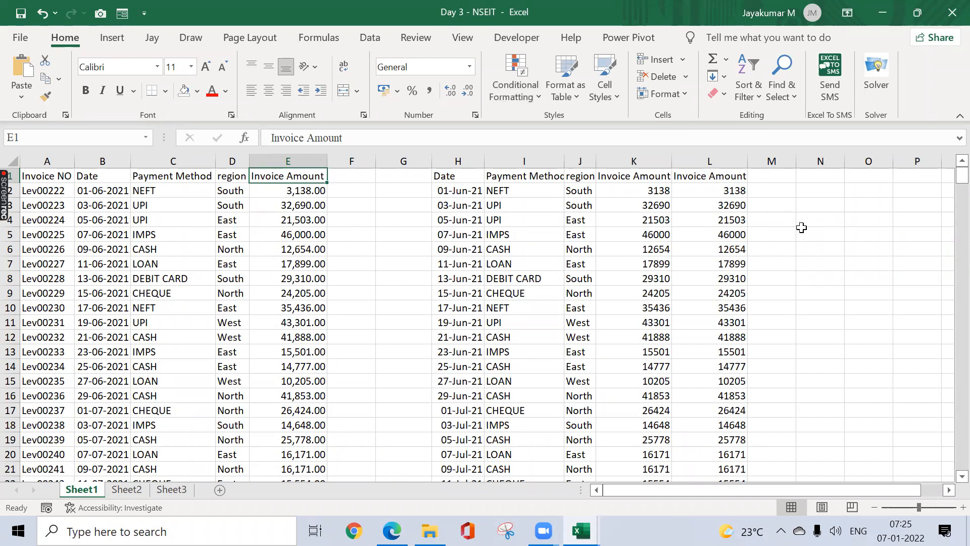
click(801, 228)
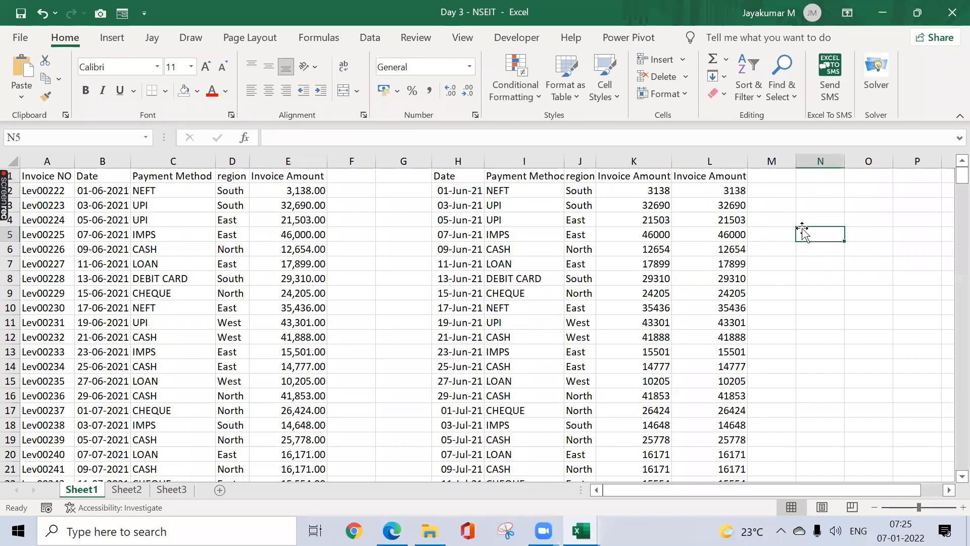
click(328, 175)
click(520, 91)
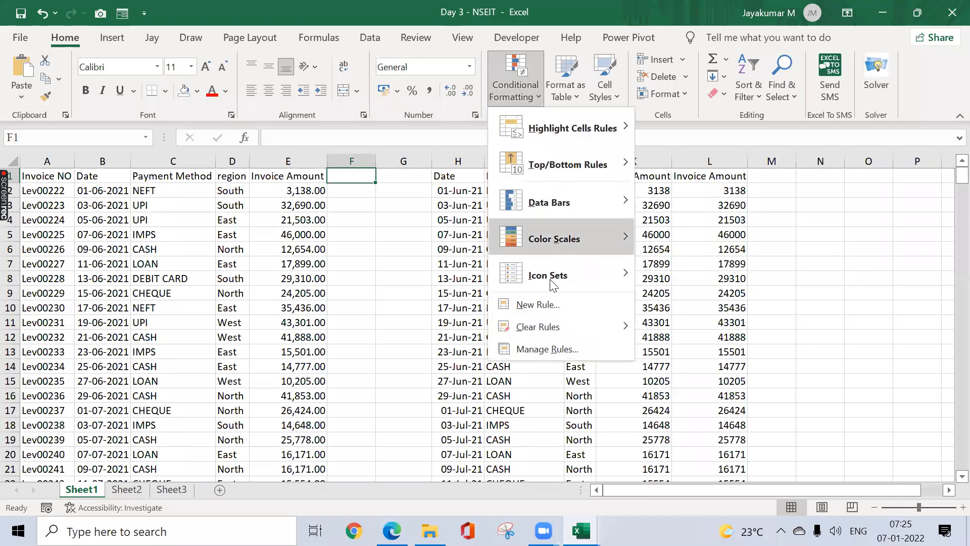
click(556, 348)
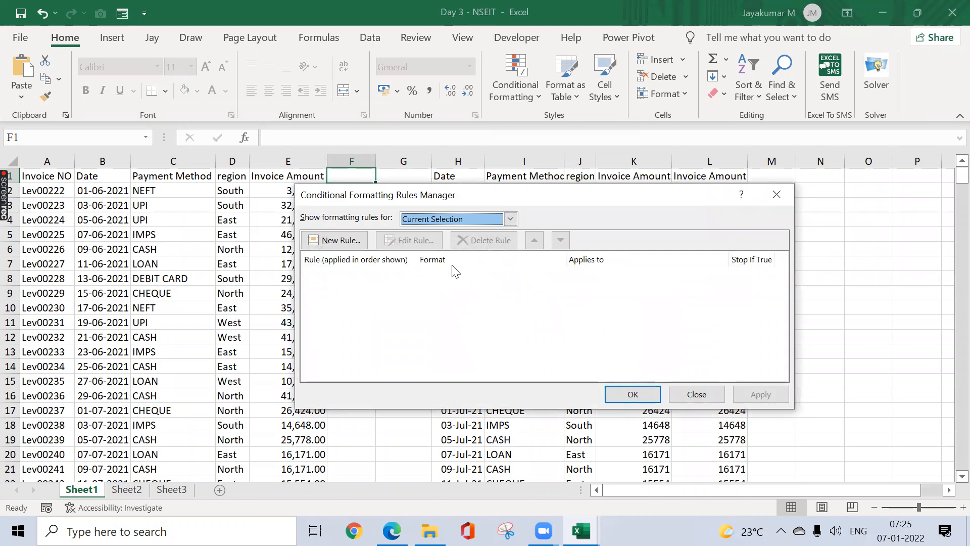
click(769, 200)
click(515, 84)
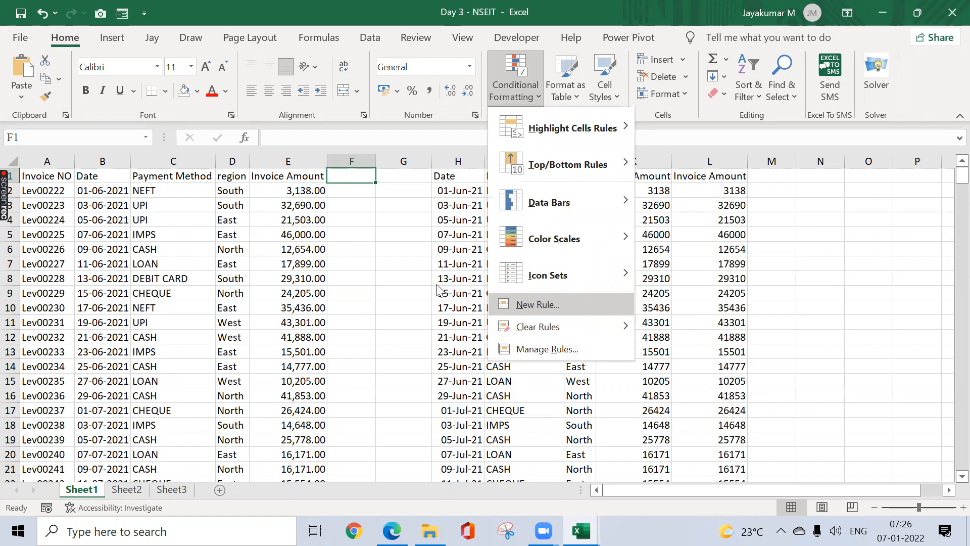
key(Escape)
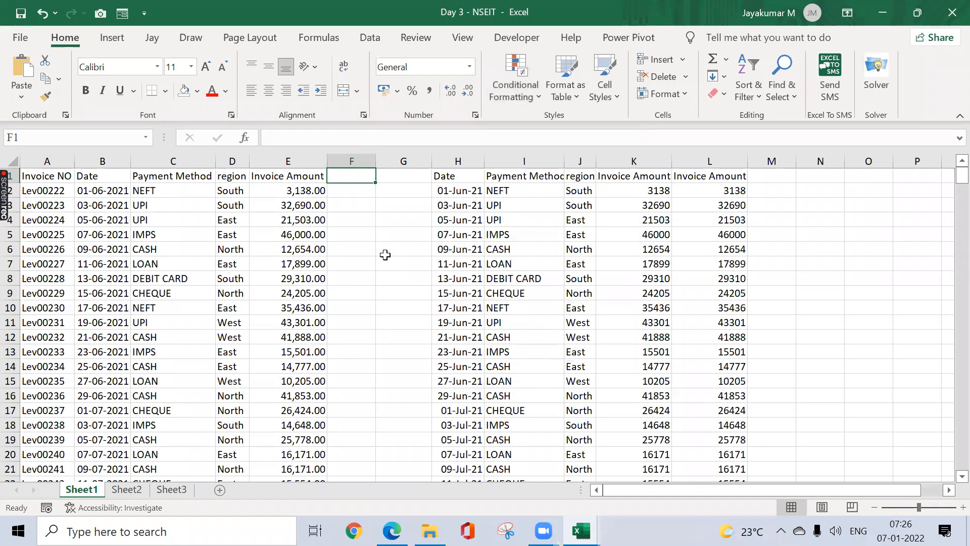
click(530, 101)
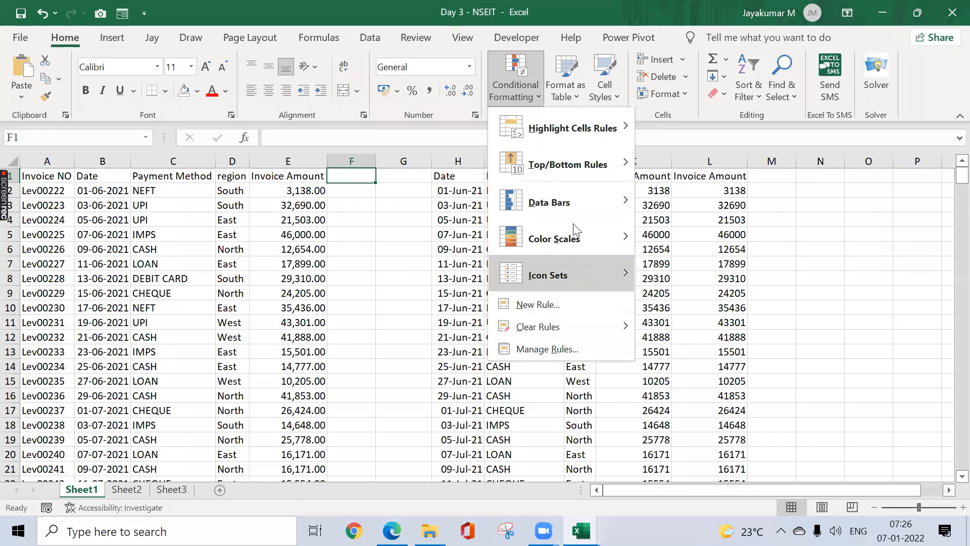
mouse_move(574, 164)
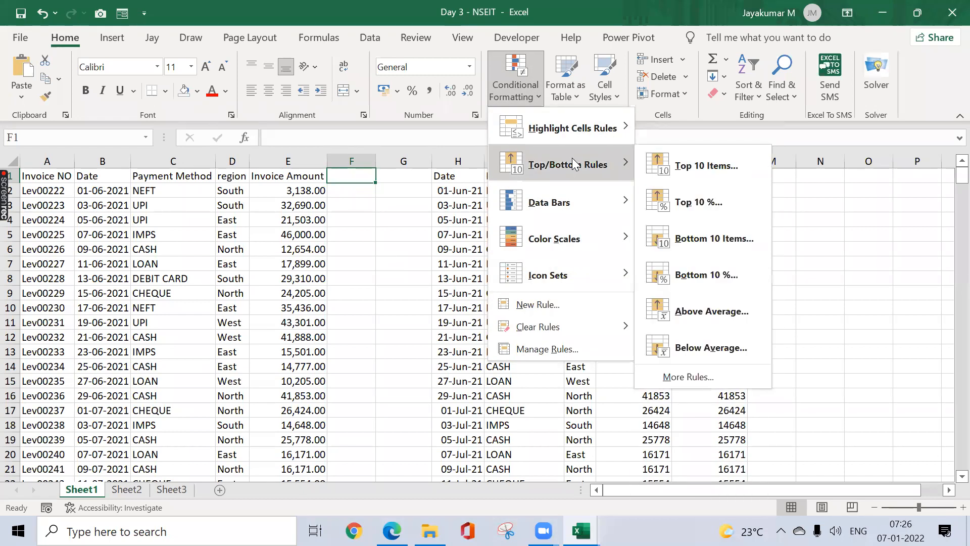
mouse_move(533, 281)
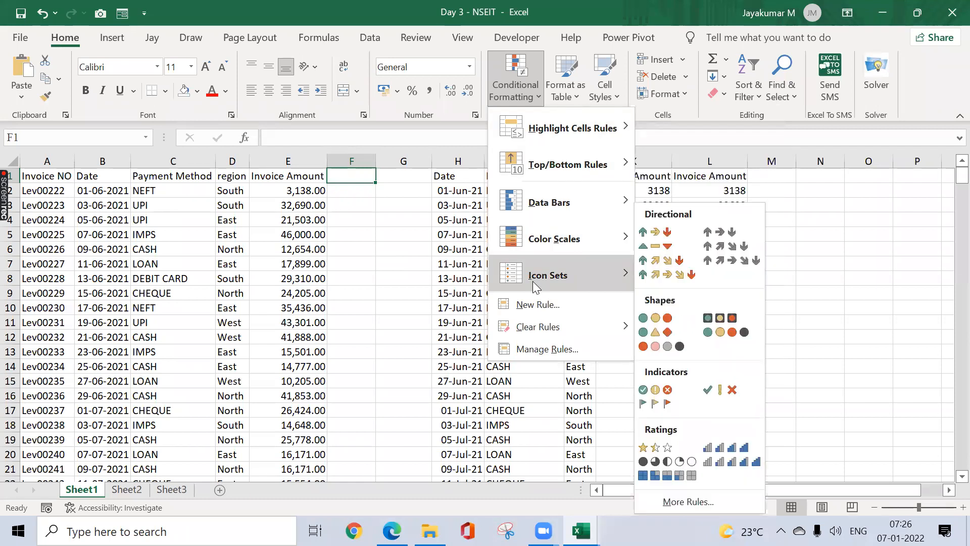
click(406, 284)
click(803, 220)
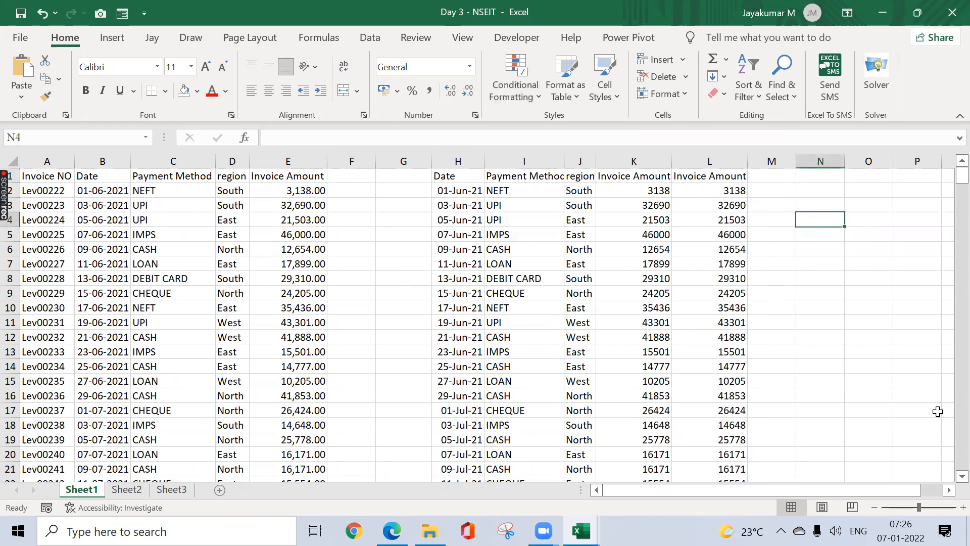
Step: Enter QT in N4 and QL in Q4, then Number and CF in N5:N6
click(949, 490)
click(949, 490)
click(950, 490)
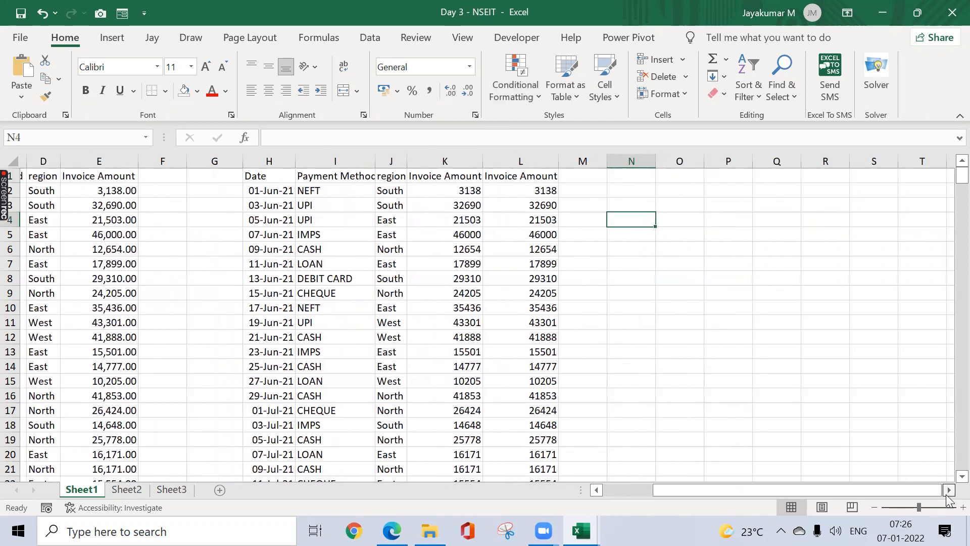
click(949, 490)
click(949, 490)
scroll(850, 453, right, 1)
text(QT)
key(Tab)
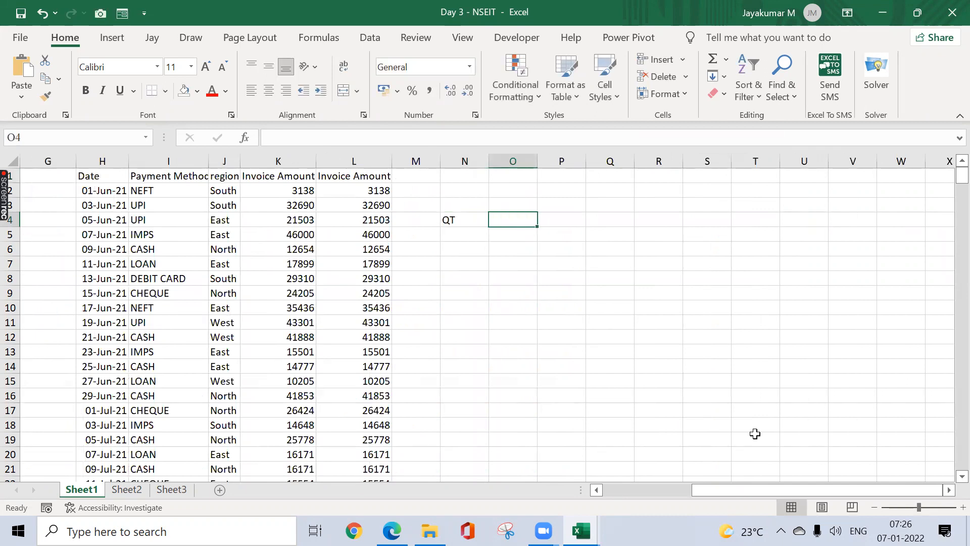
key(Tab)
key(Tab)
text(QL)
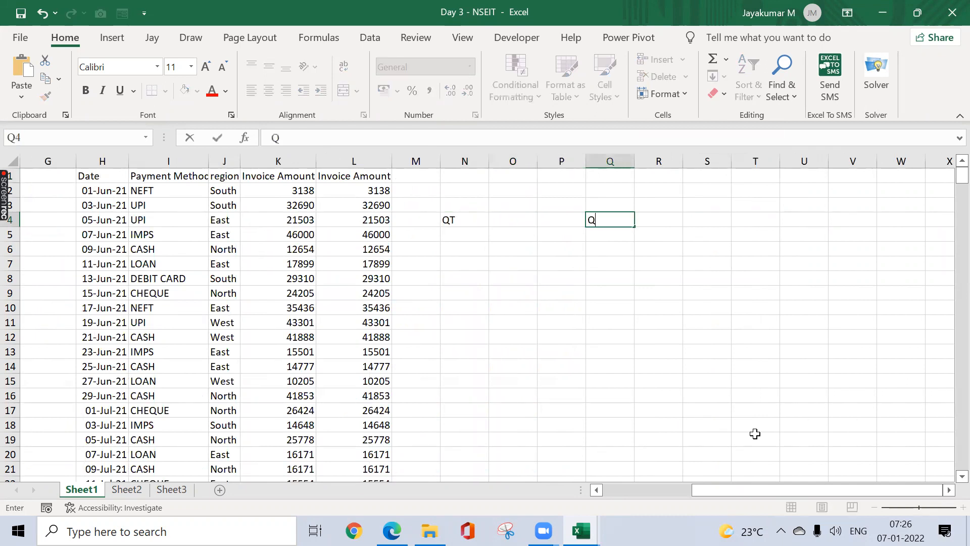
key(Return)
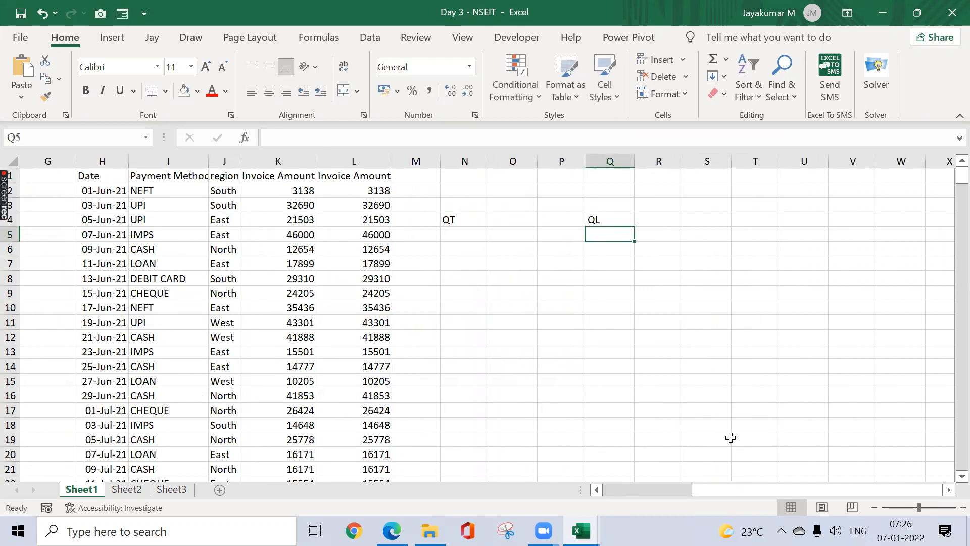
click(478, 238)
text(Number)
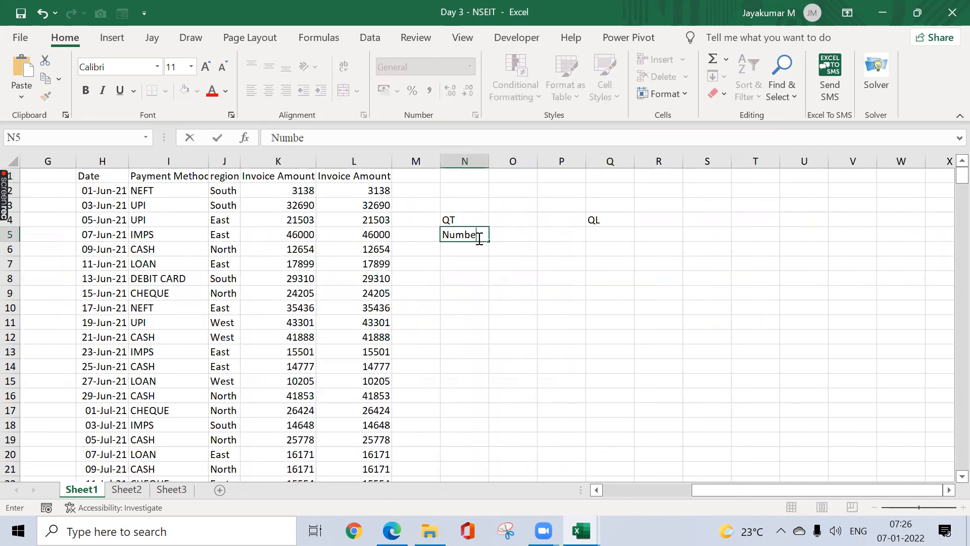
key(Tab)
click(463, 247)
text(CF)
key(Return)
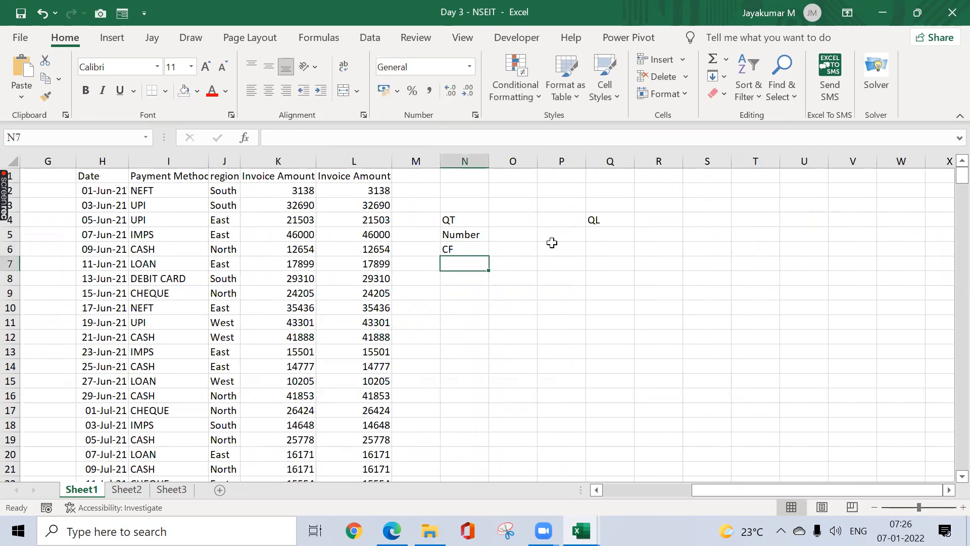
Step: Enter WORDS and CF- NEW RULE in Q5:Q6 and autofit column Q
click(607, 239)
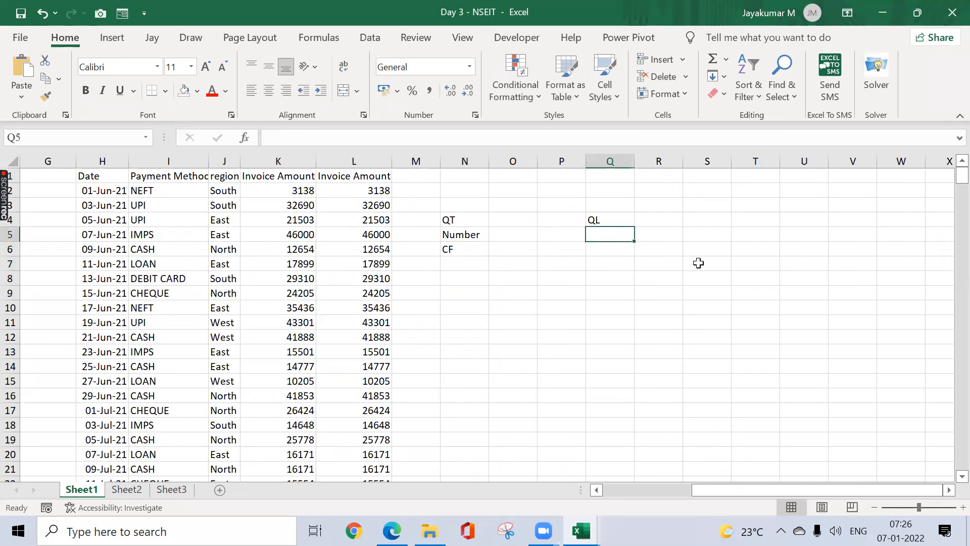
text(WORD)
key(Return)
key(Up)
key(F2)
text(S)
key(Return)
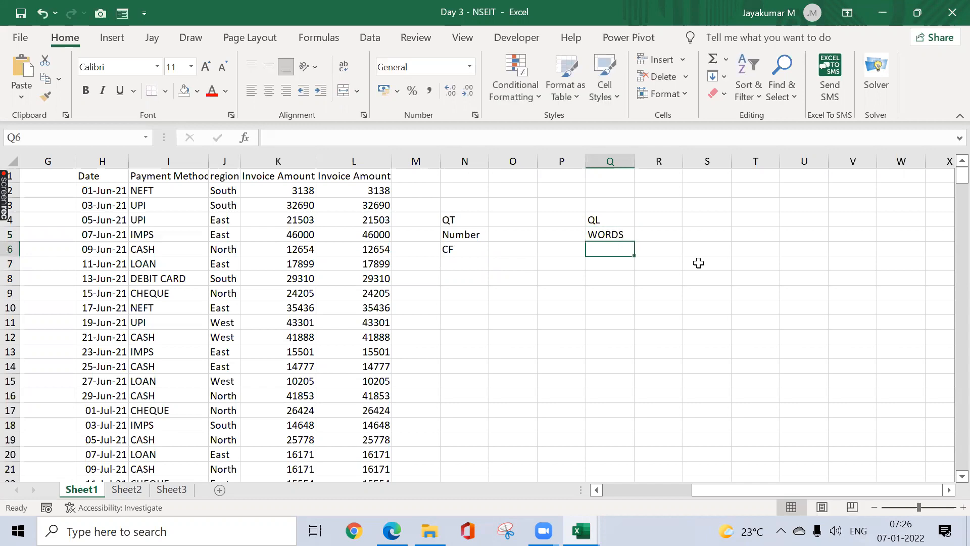
text(C)
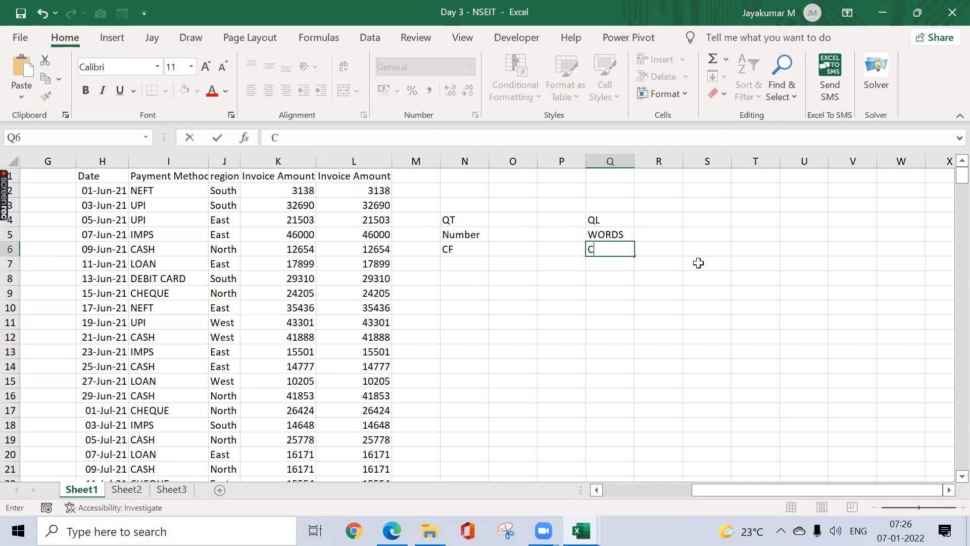
text(F- NEW RULE)
key(Return)
key(Up)
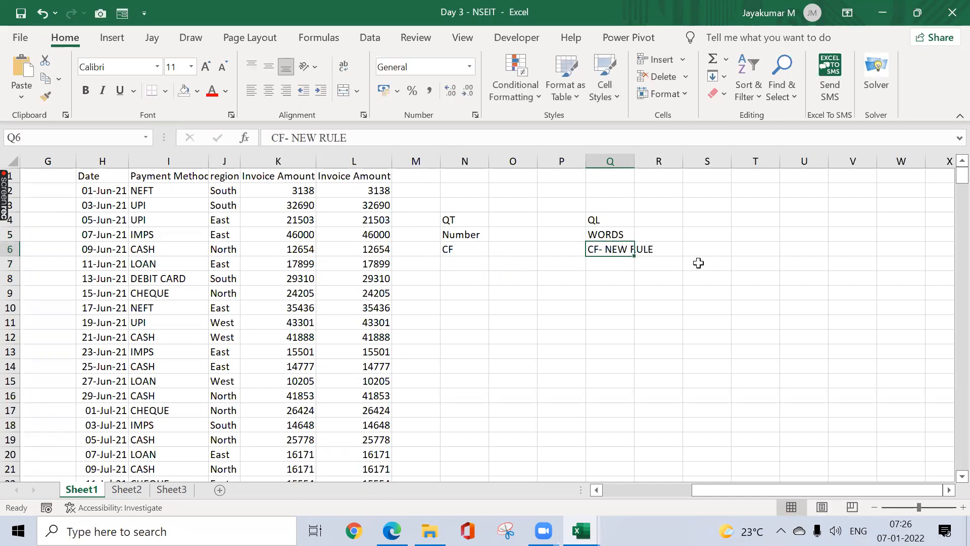
key(shift+Up)
key(shift+Up)
key(alt+o)
key(c)
key(a)
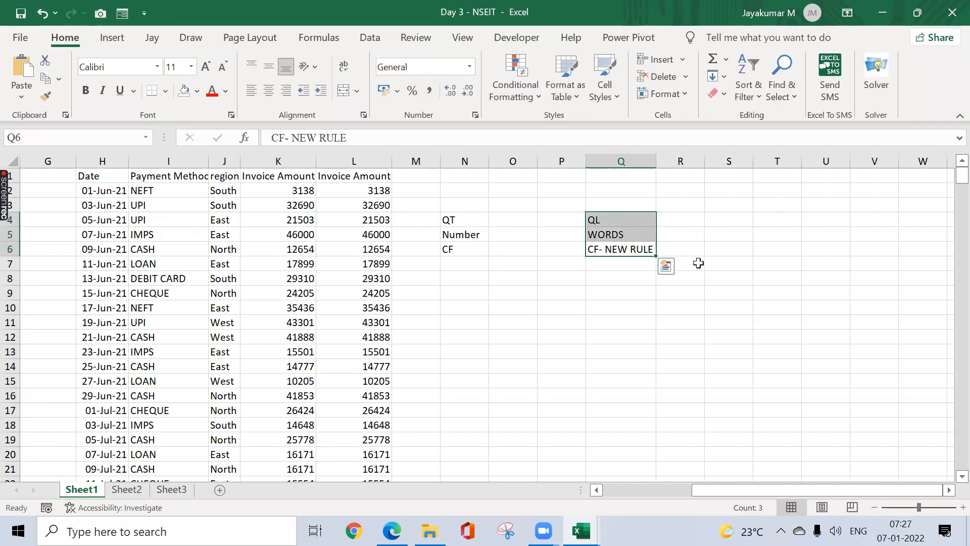
click(332, 232)
key(ctrl+Home)
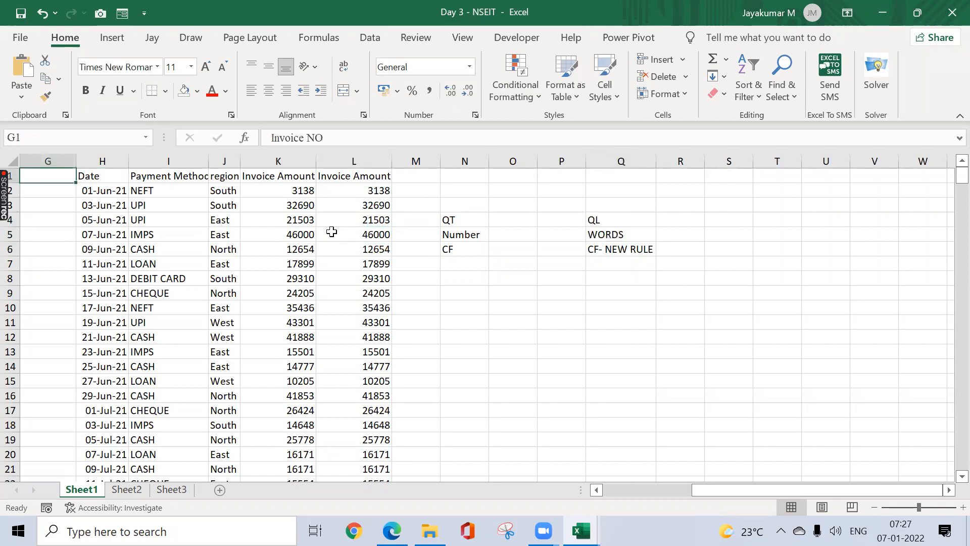
click(538, 98)
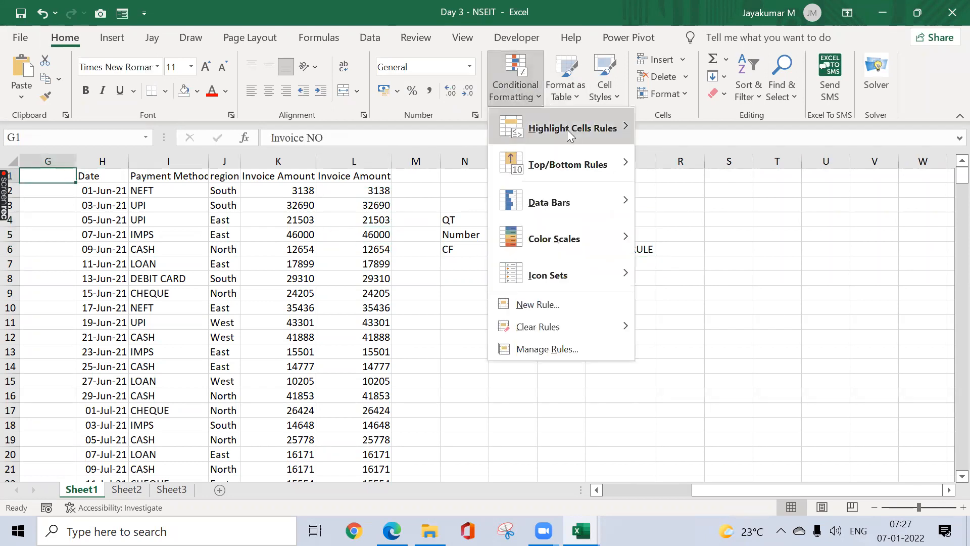
mouse_move(568, 131)
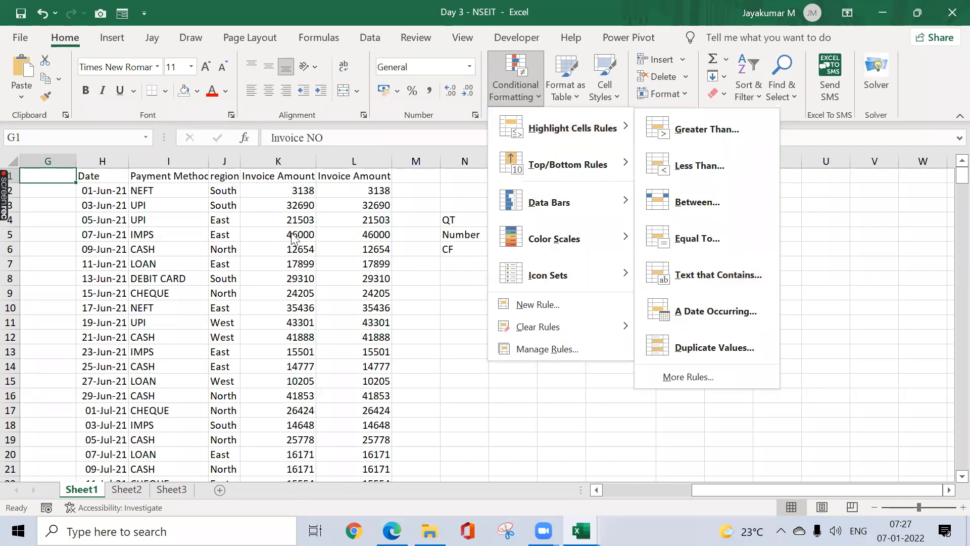
key(Escape)
key(Escape)
click(189, 161)
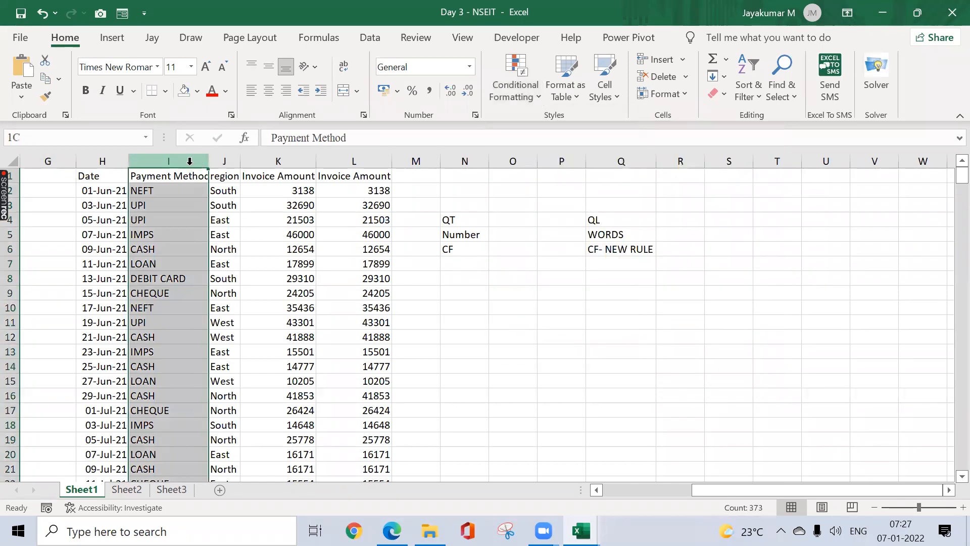
click(535, 91)
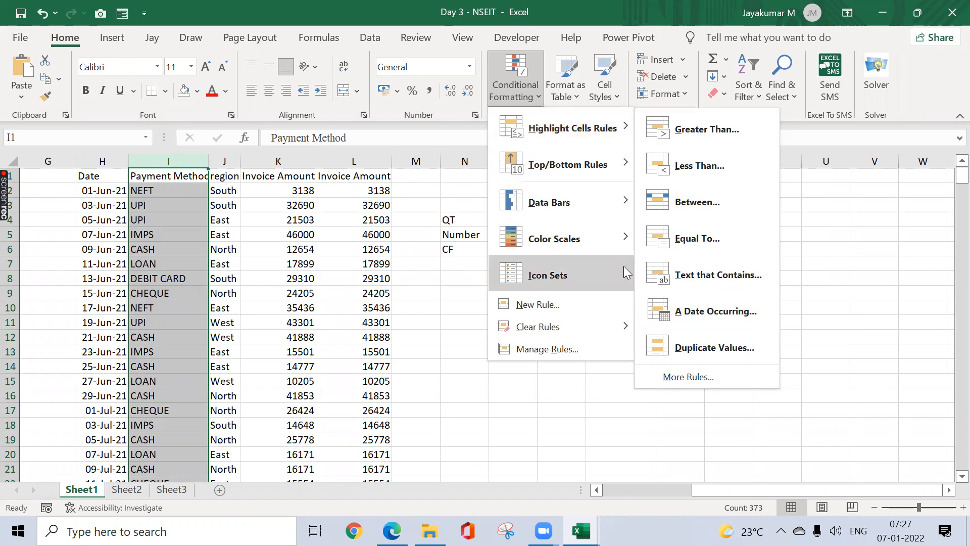
click(293, 159)
click(295, 159)
click(344, 157)
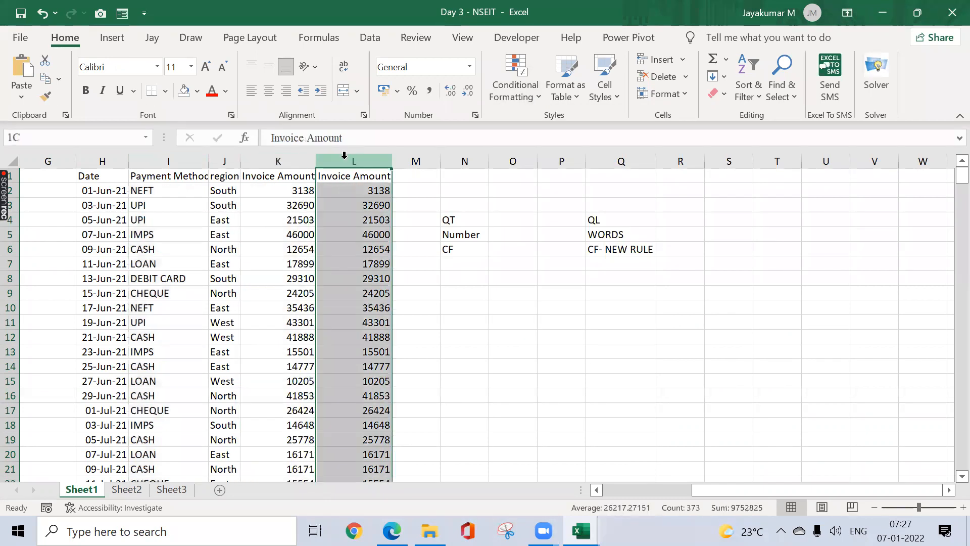
click(288, 161)
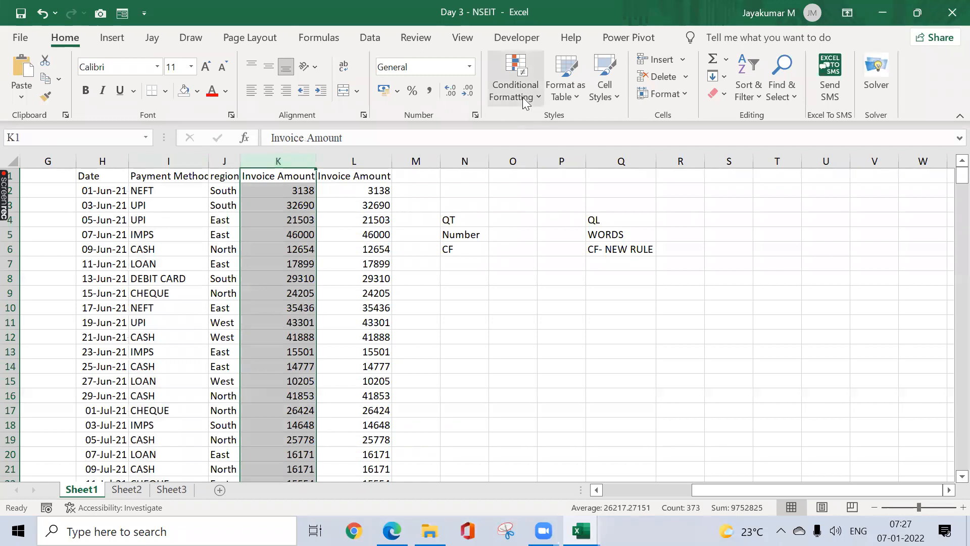
Step: Type Discrete in N8 and Continuous in N9, and widen column N to fit them
click(473, 278)
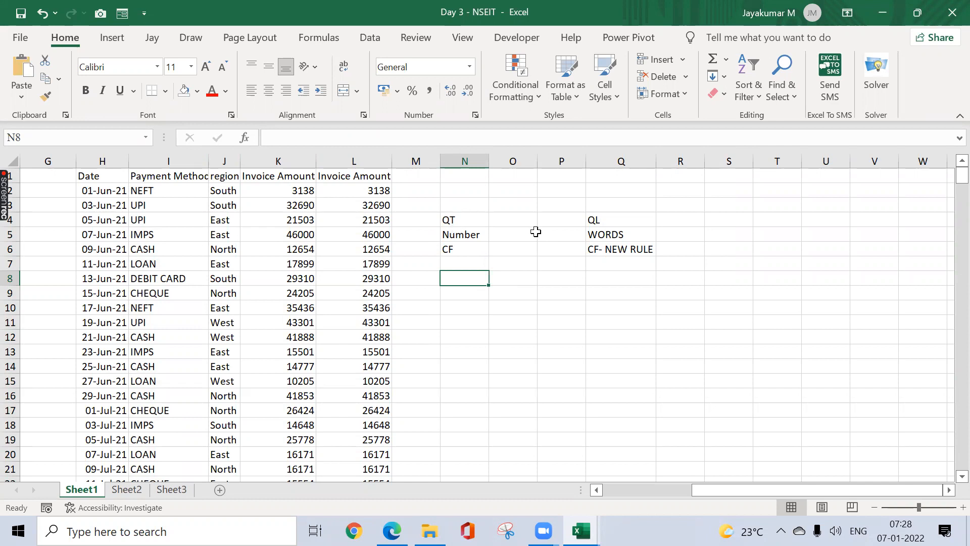
text(Di)
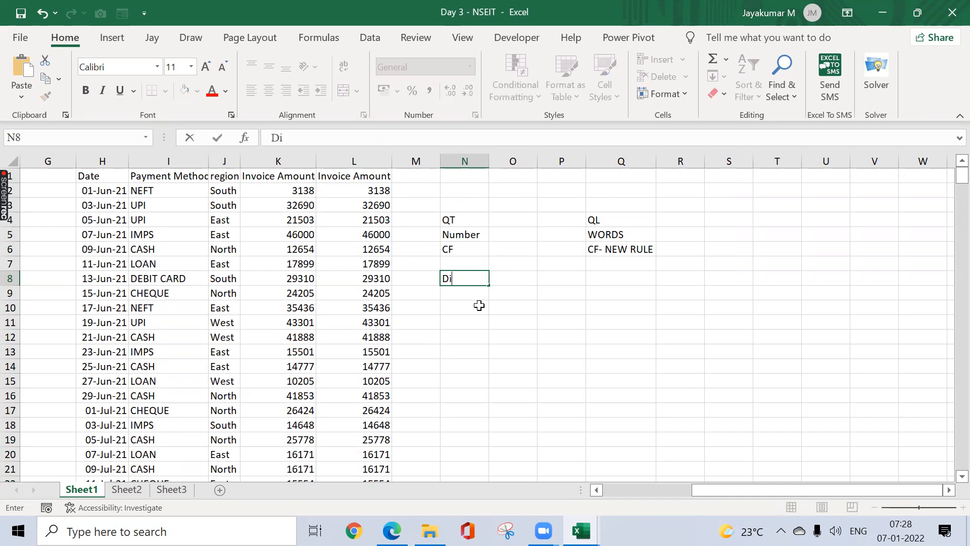
text(screte)
key(Return)
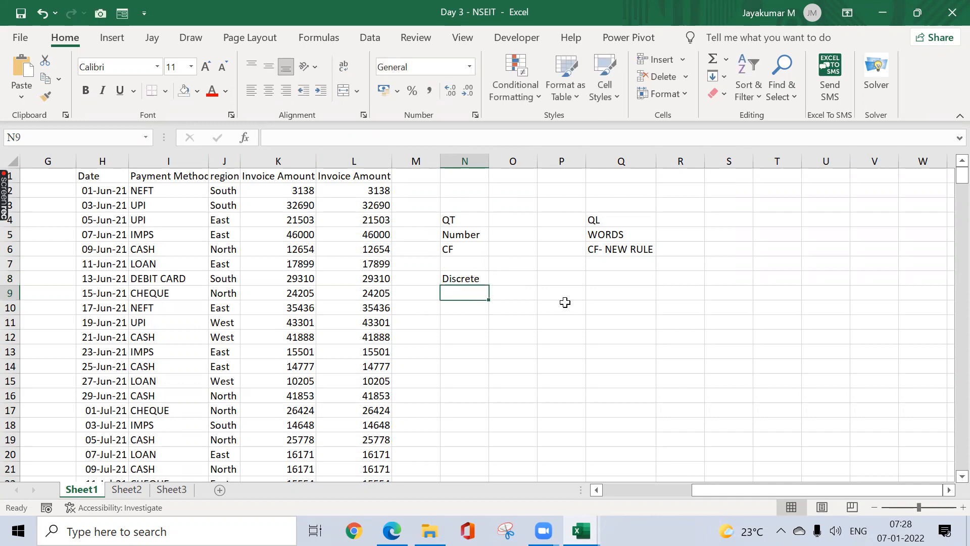
text(Contin)
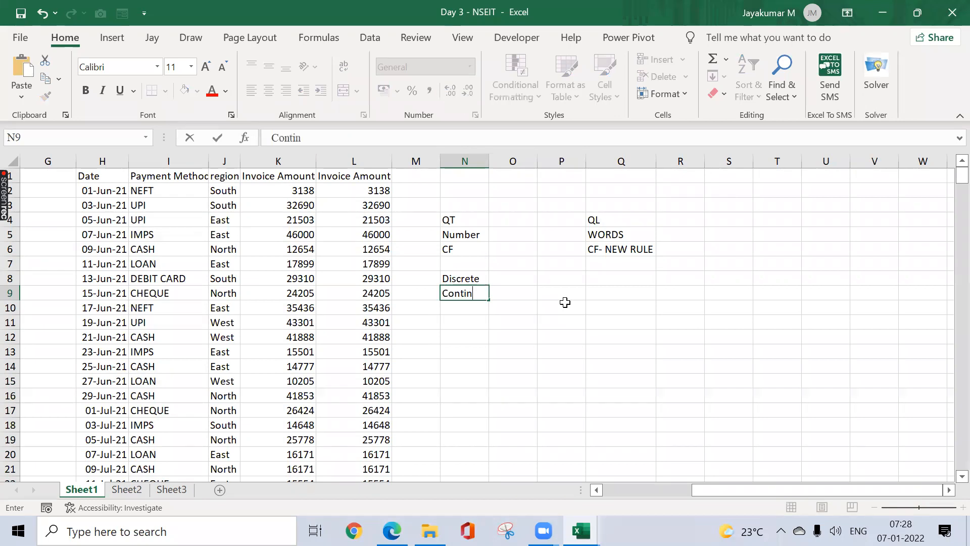
text(uous)
key(Return)
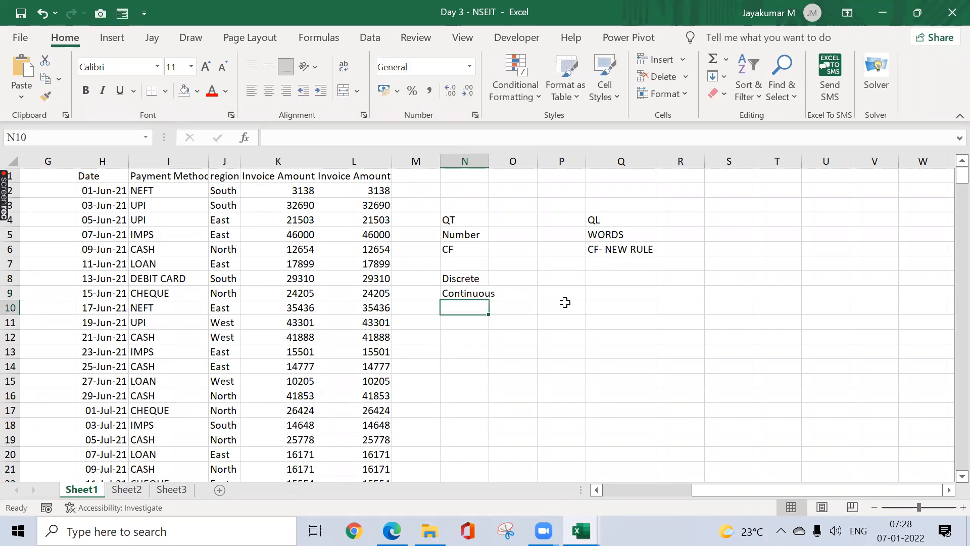
key(Up)
key(shift+Up)
key(alt+h)
key(o)
key(i)
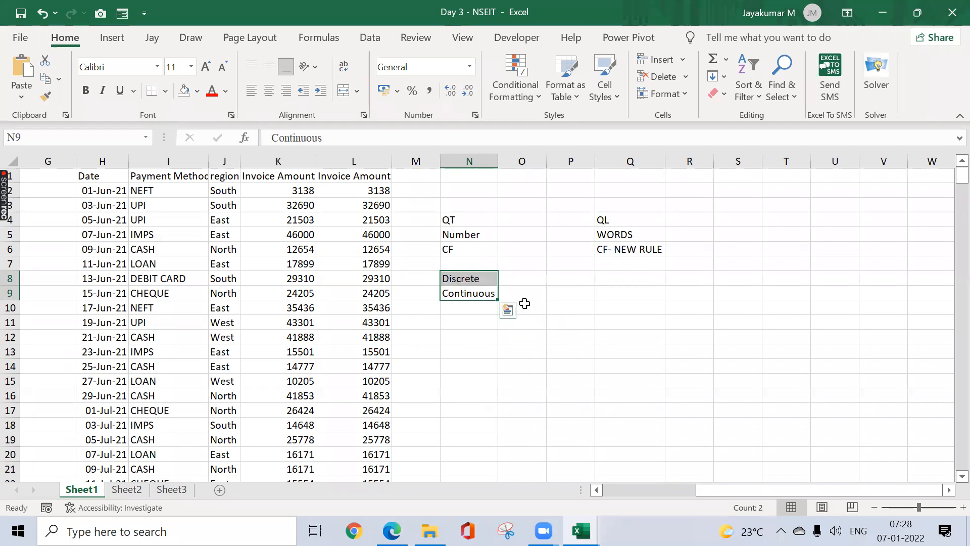
click(582, 322)
click(489, 335)
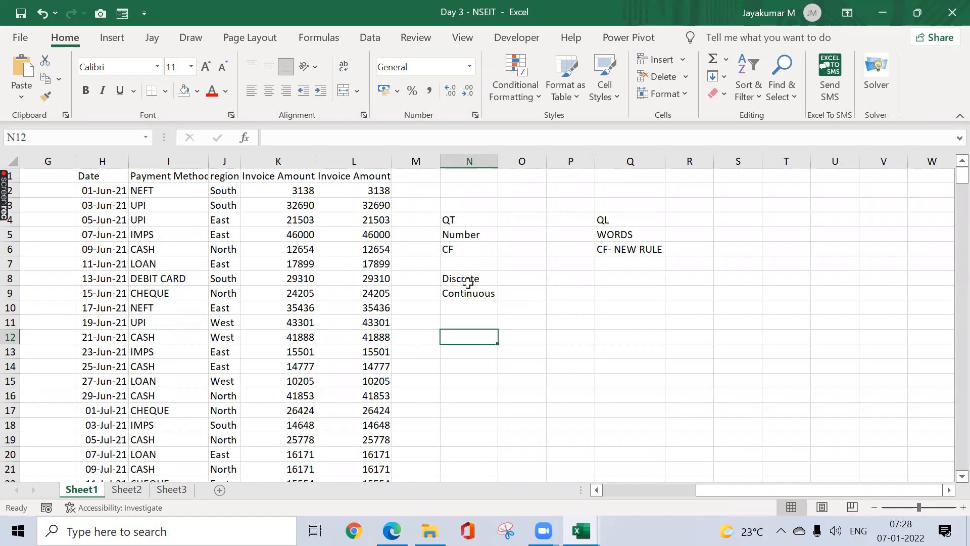
Step: Enter 3 Car and 8 Water Bottles in N12:N13 and autofit column N
text(3 Car)
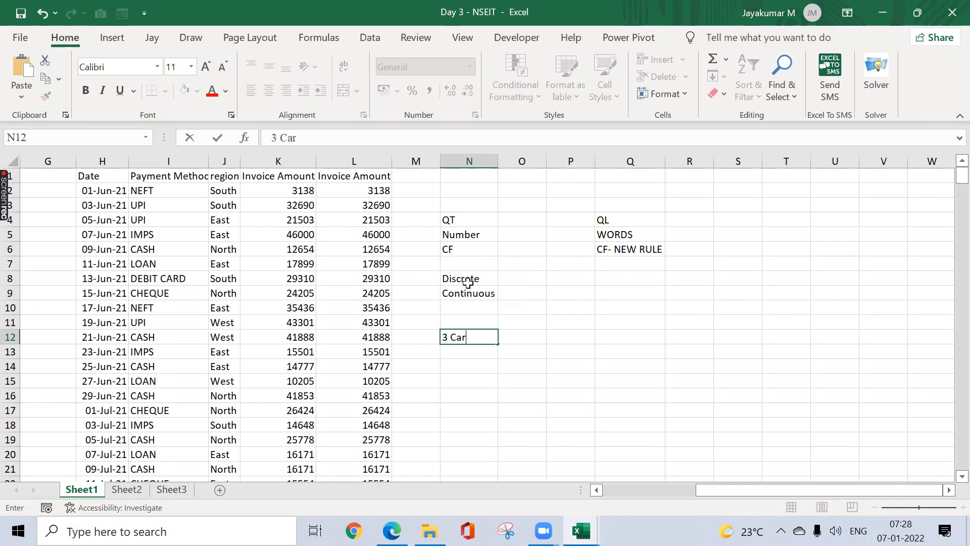
key(Return)
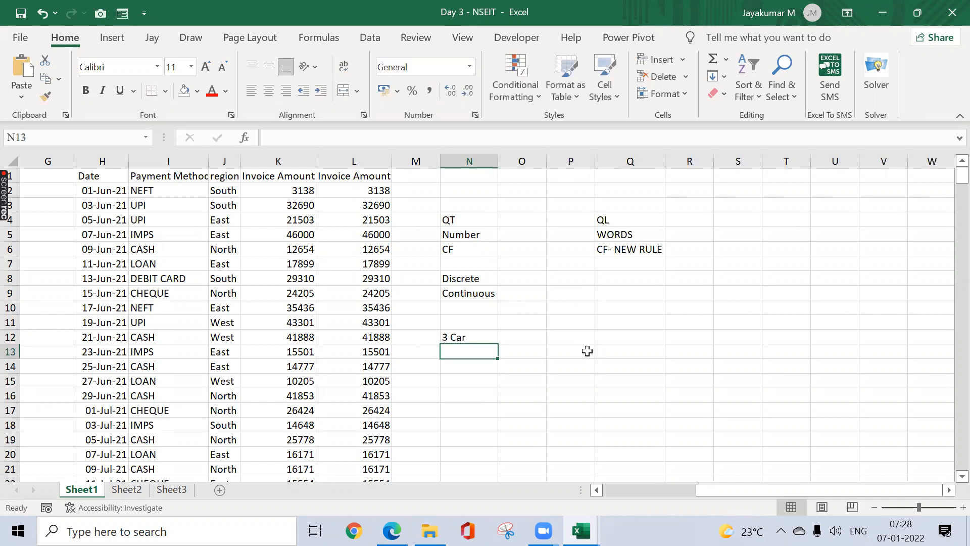
text(8 W)
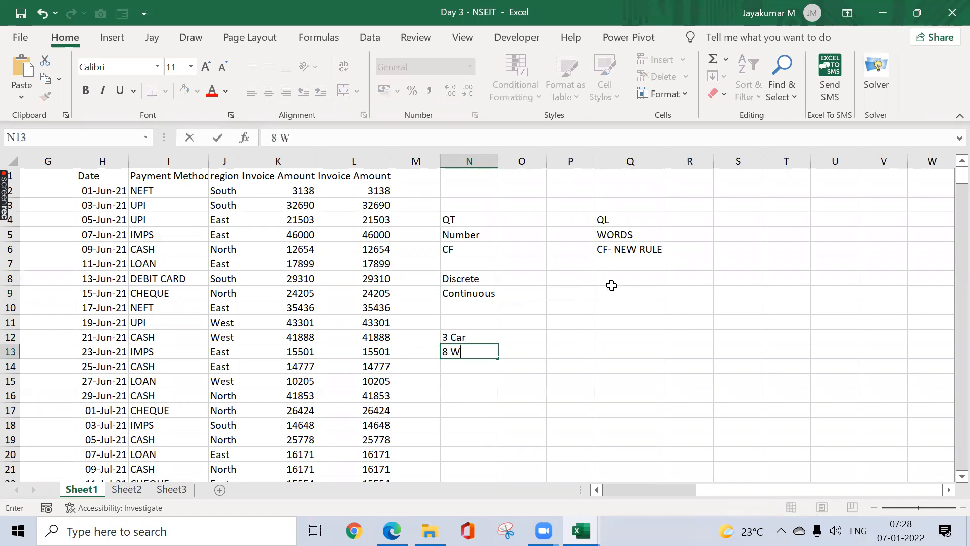
text(ater Bottles)
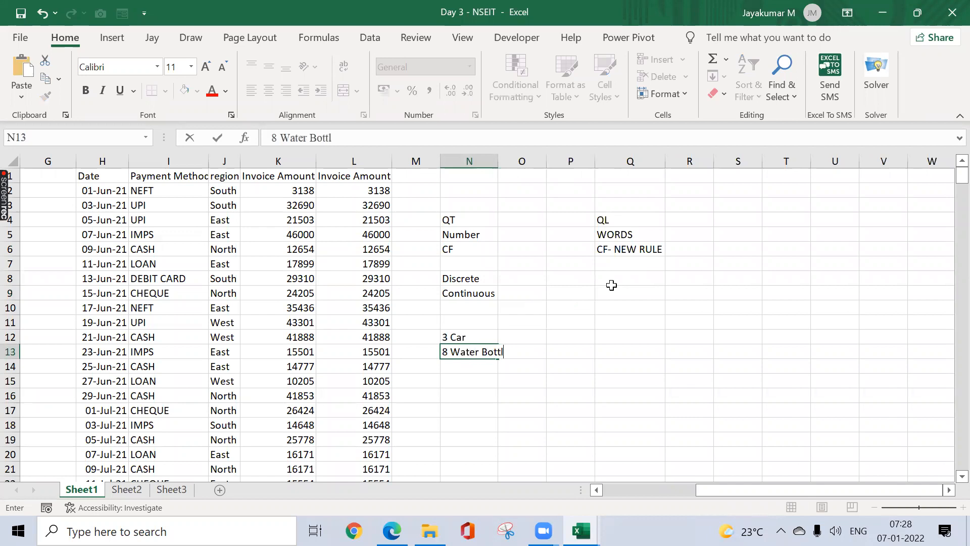
key(Return)
key(Up)
key(alt+o)
key(c)
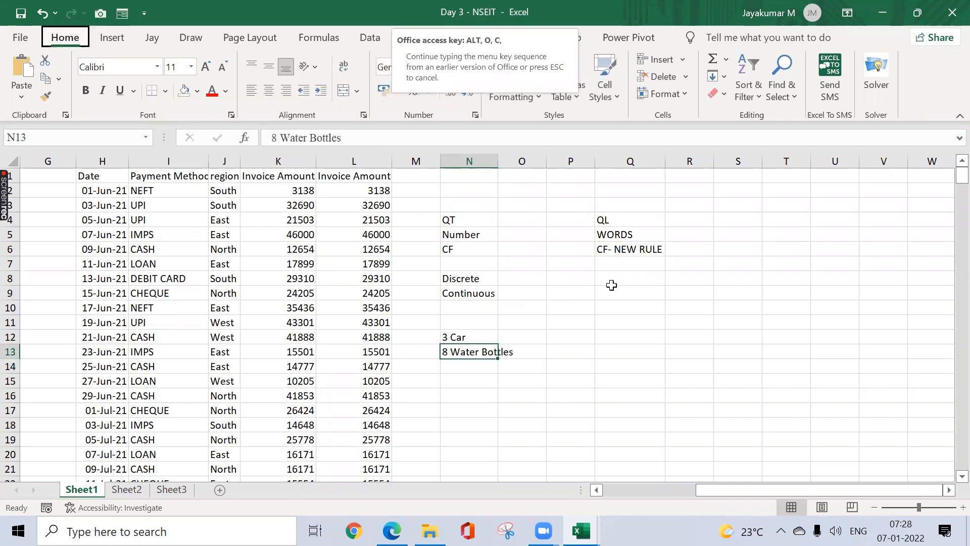
key(a)
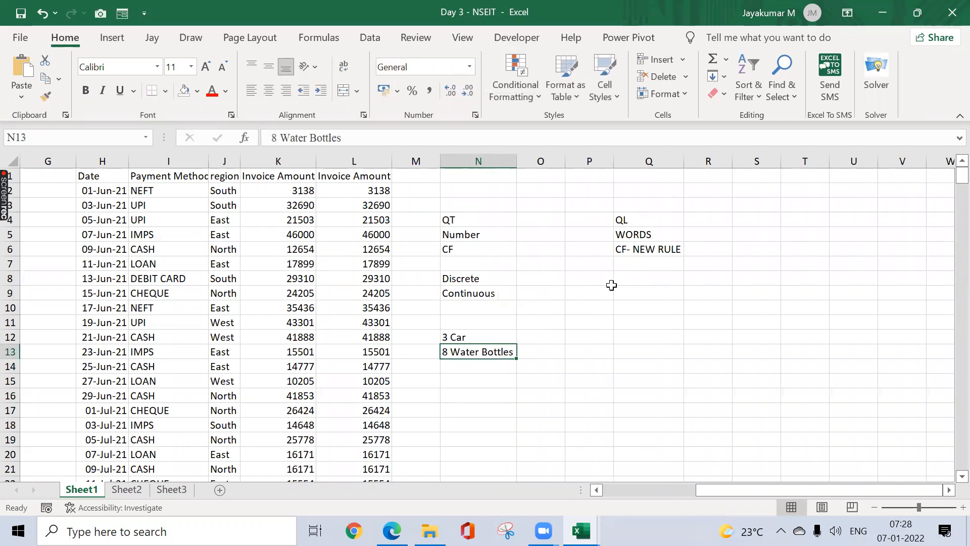
Step: Enter 6.4 KMS and 2.5 water in P12:P13
click(581, 334)
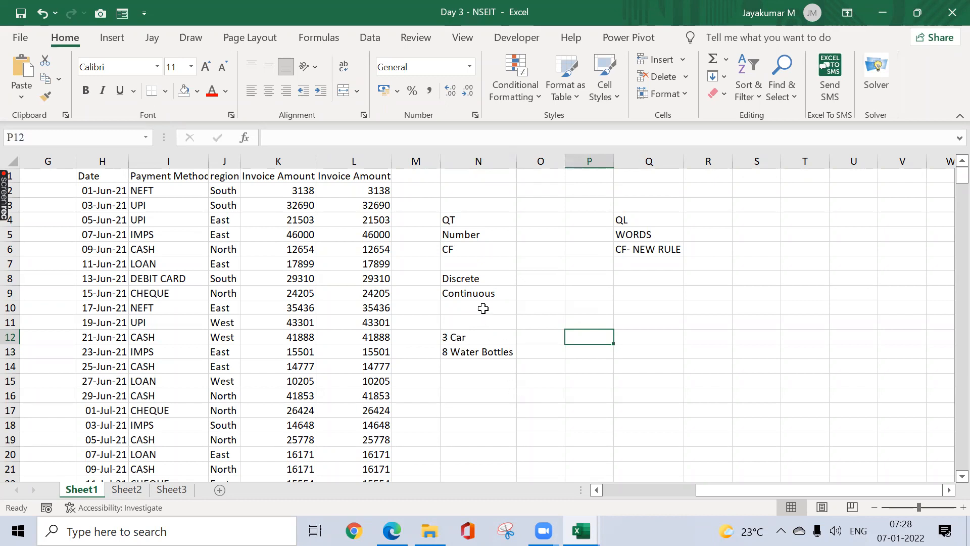
text(6.4 KMS)
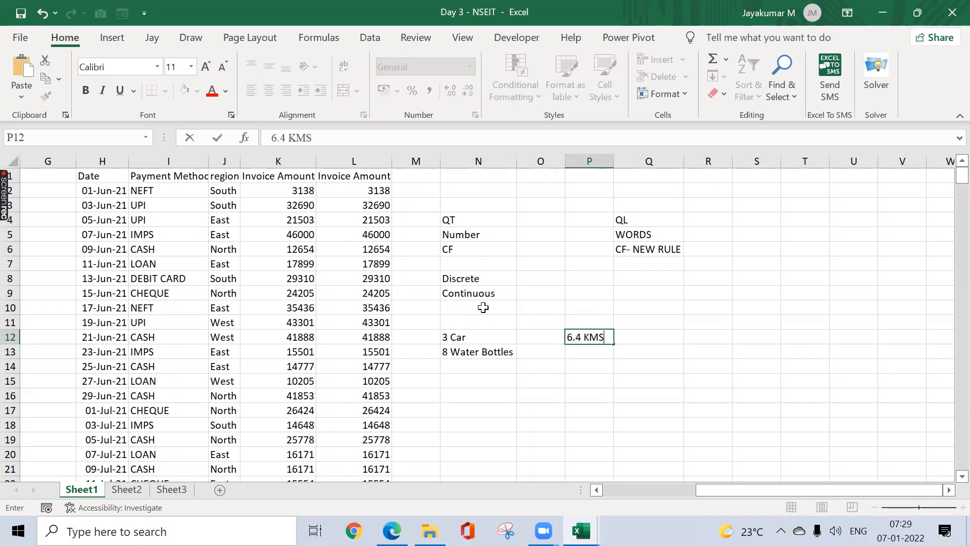
key(Return)
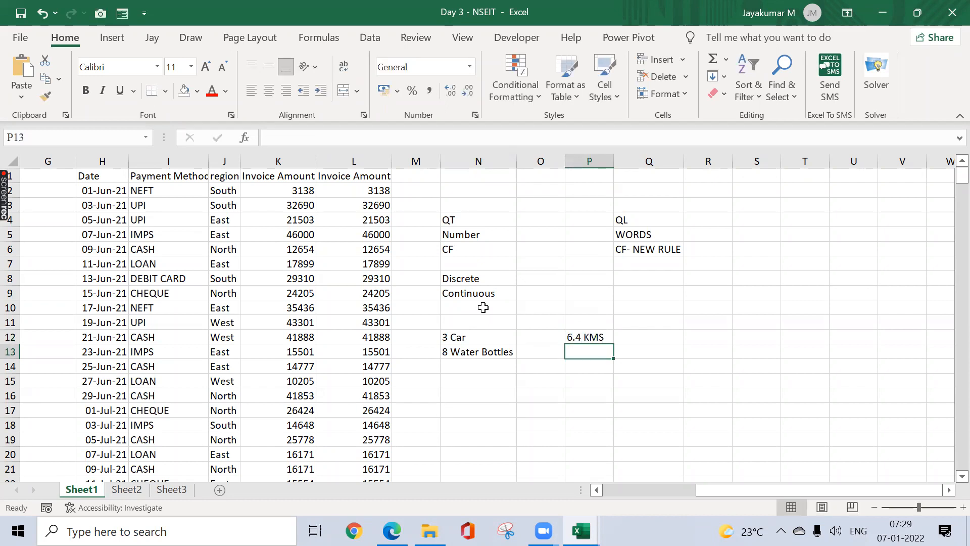
text(2)
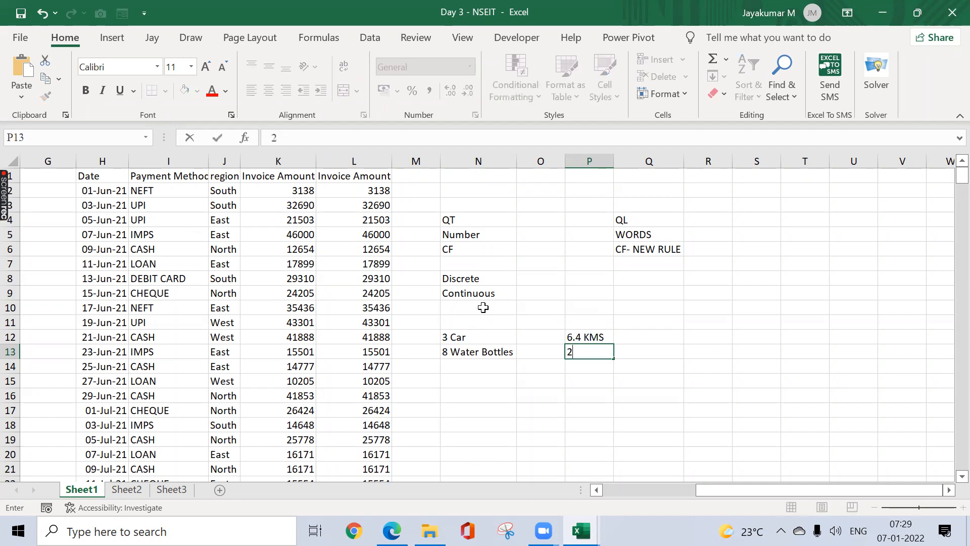
text(.5 water)
key(Return)
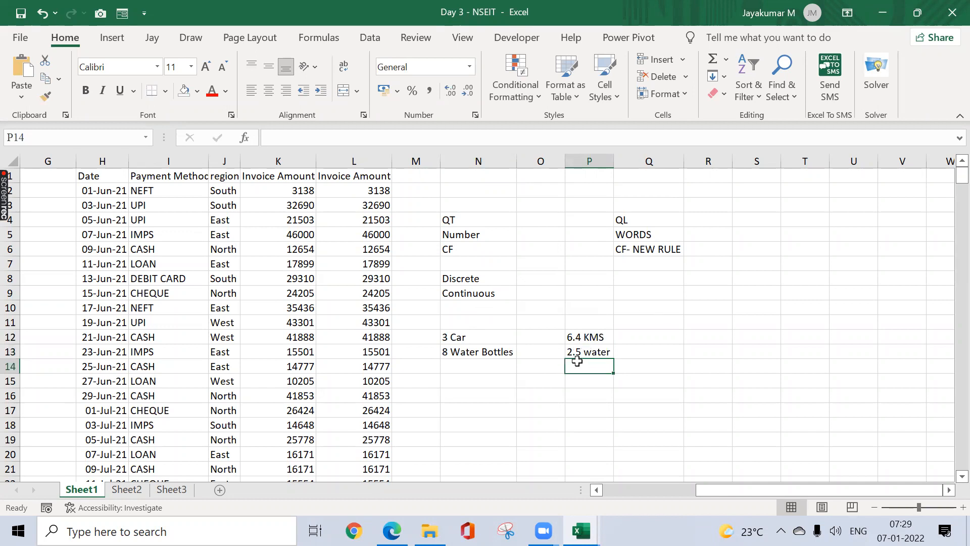
Step: Copy the Continuous label from N9 into P11 as a heading
click(480, 294)
key(ctrl+c)
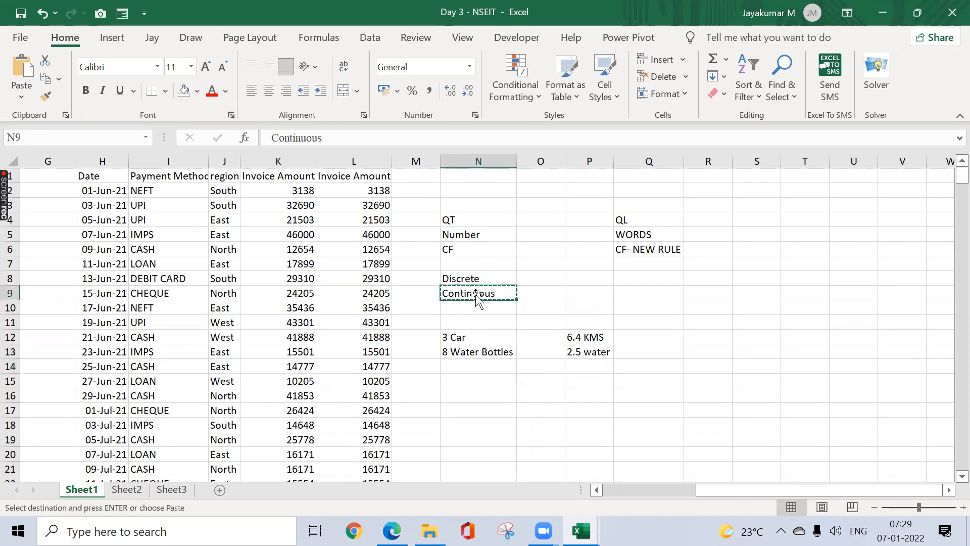
click(579, 321)
key(ctrl+v)
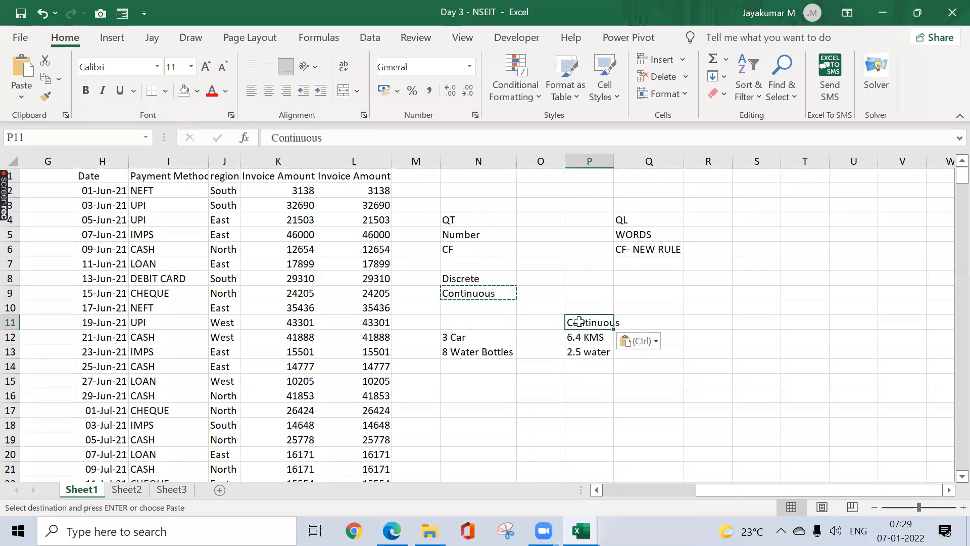
Step: Copy the Discrete label from N8 into N11 and return to the top of the sheet
click(490, 283)
key(ctrl+c)
click(479, 317)
key(ctrl+v)
key(Escape)
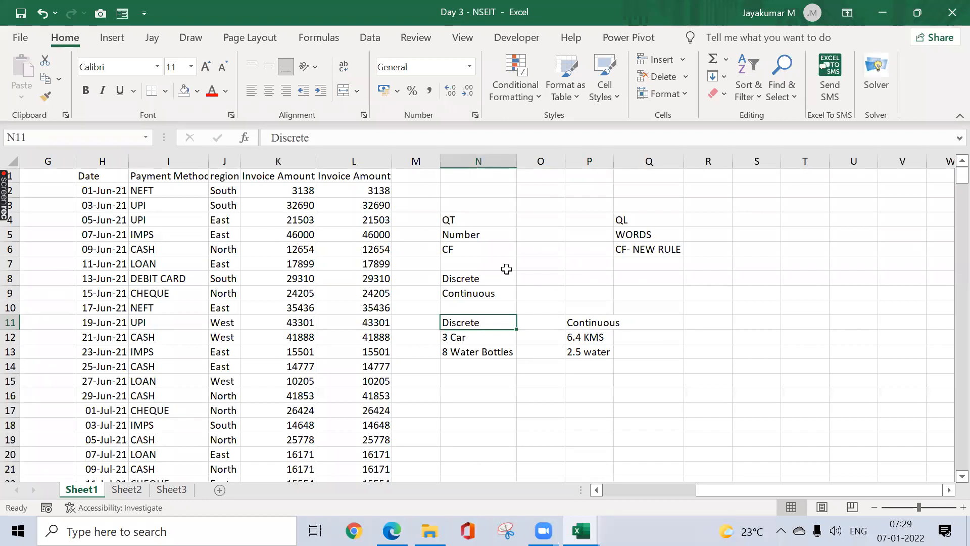
click(313, 192)
key(ctrl+Home)
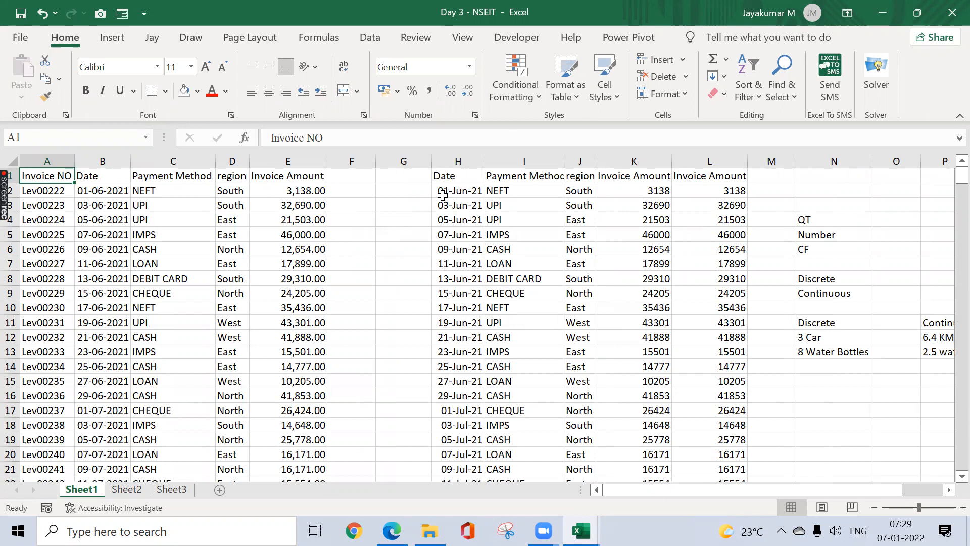
Step: Select the Invoice Amounts E2:E373 and bring up Conditional Formatting's Highlight Cells Rules
click(530, 99)
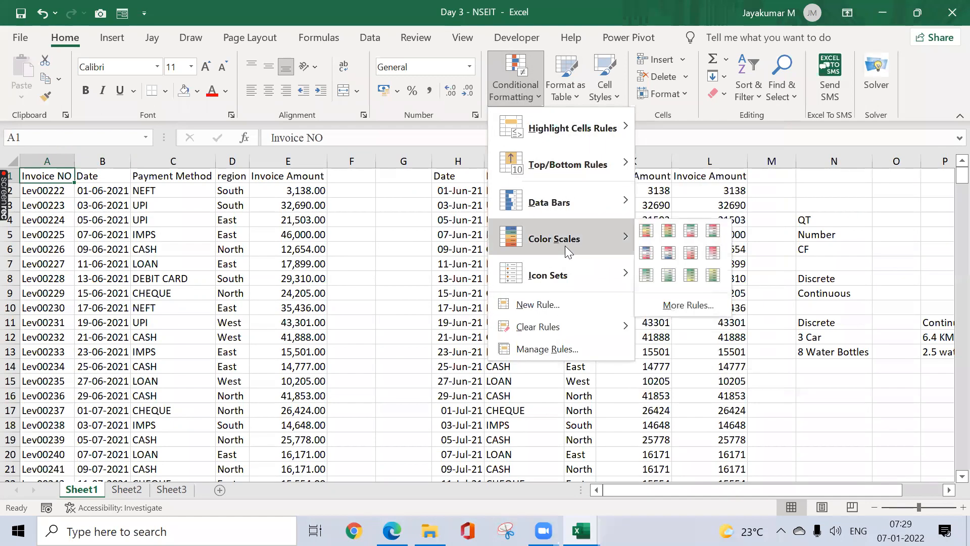
click(399, 232)
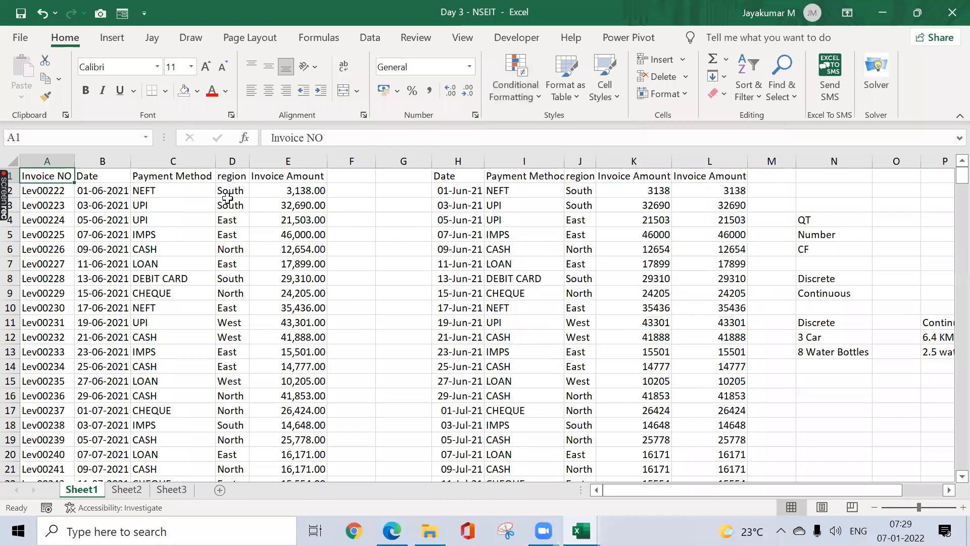
click(313, 161)
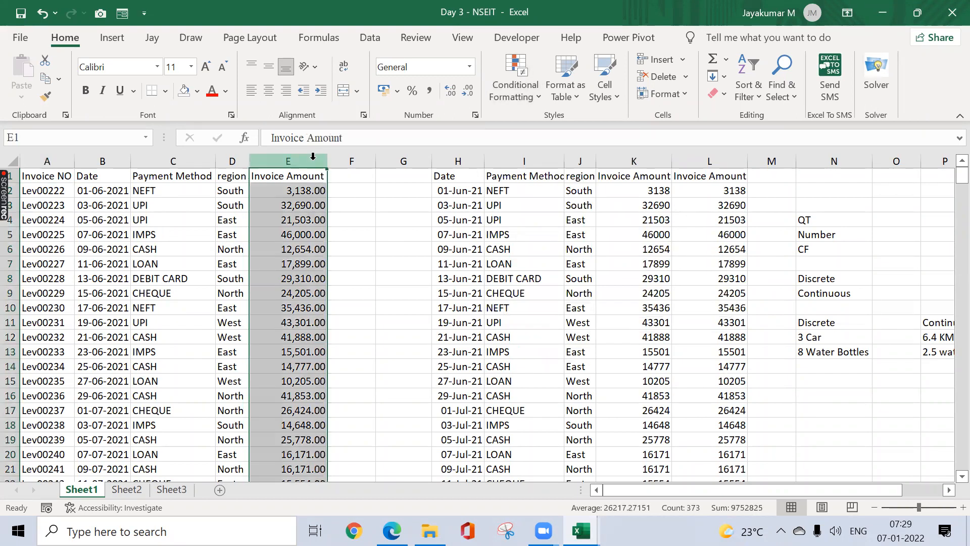
click(315, 191)
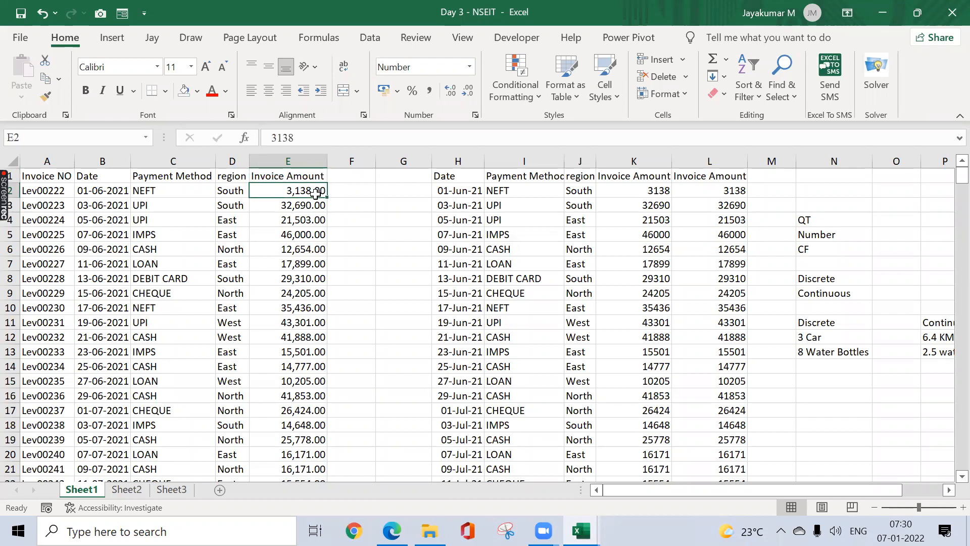
key(ctrl+shift+Down)
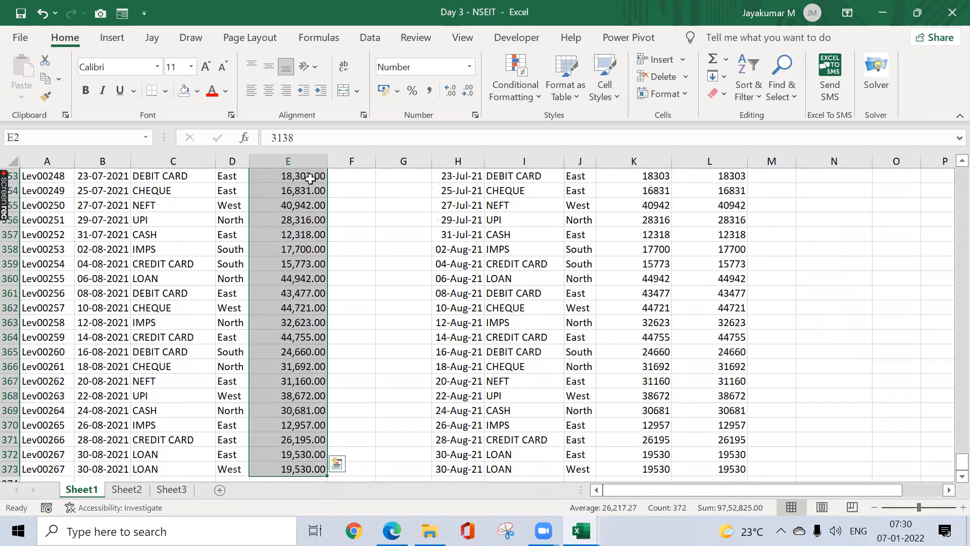
click(533, 92)
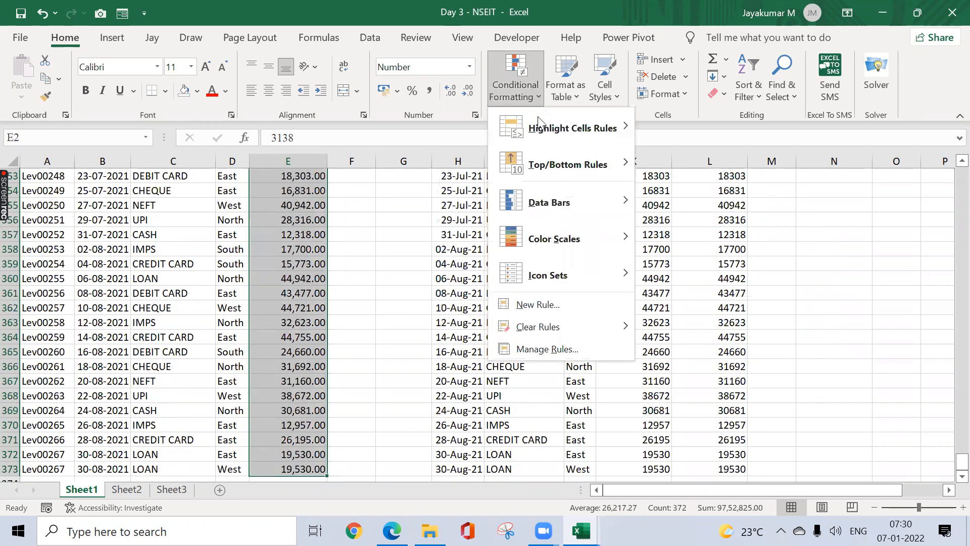
mouse_move(546, 127)
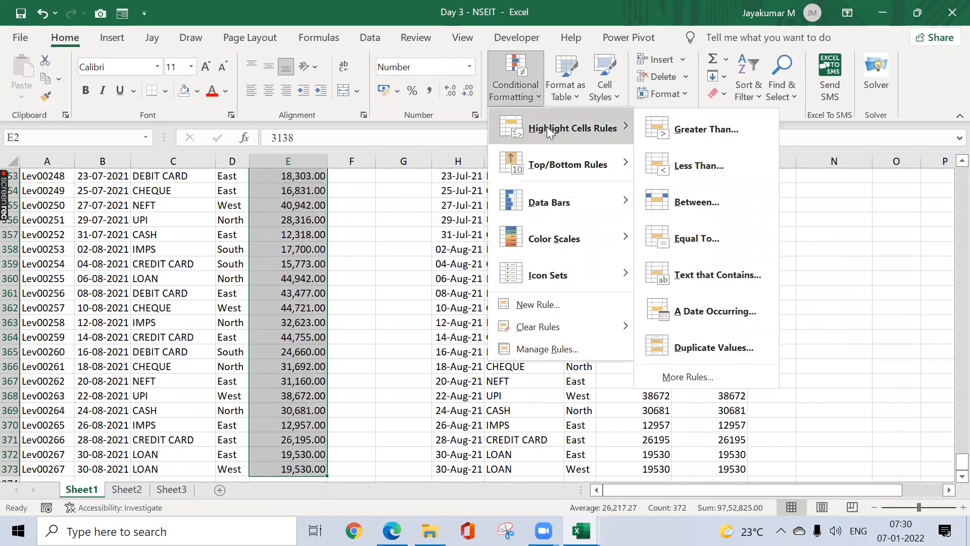
Step: Add a Greater Than 30000 rule with solid red fill and white font to the amounts
click(680, 130)
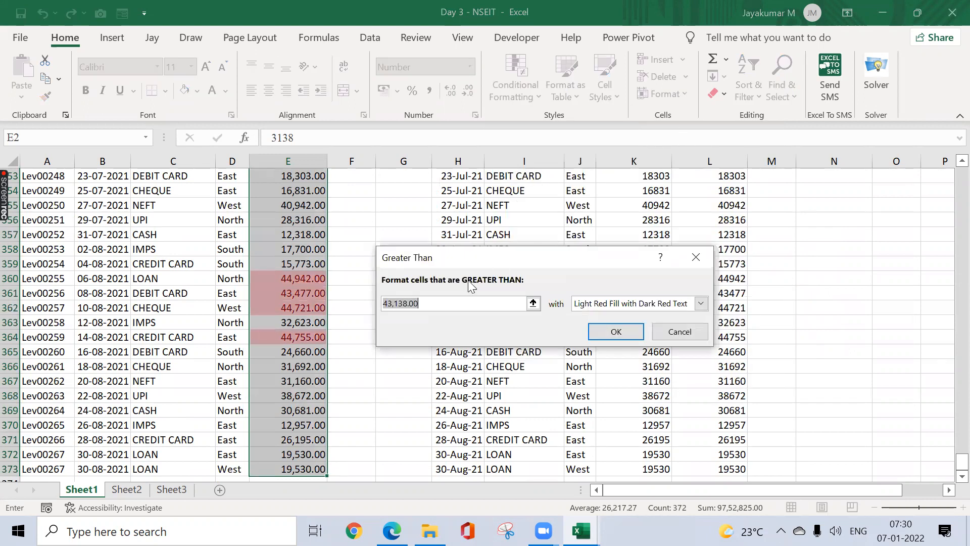
text(30000)
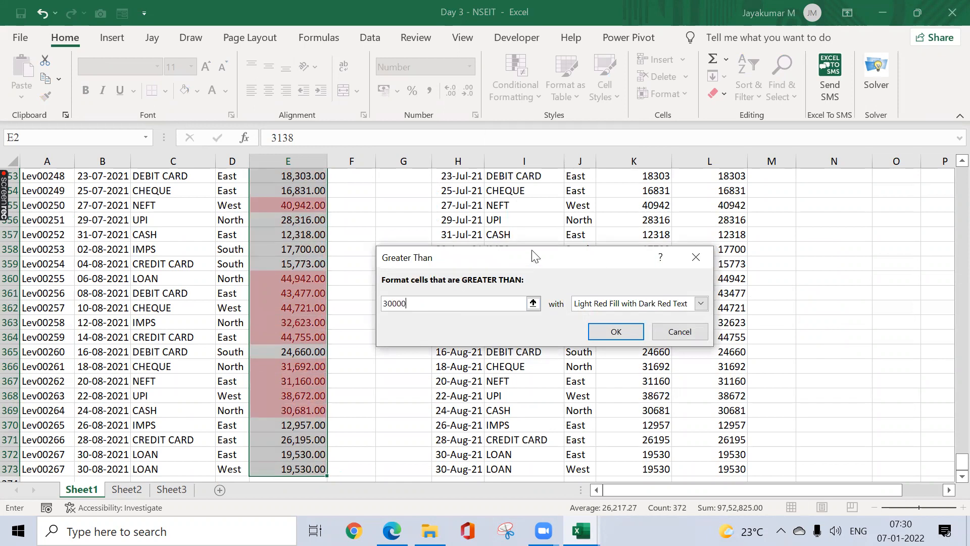
drag(532, 250, 506, 189)
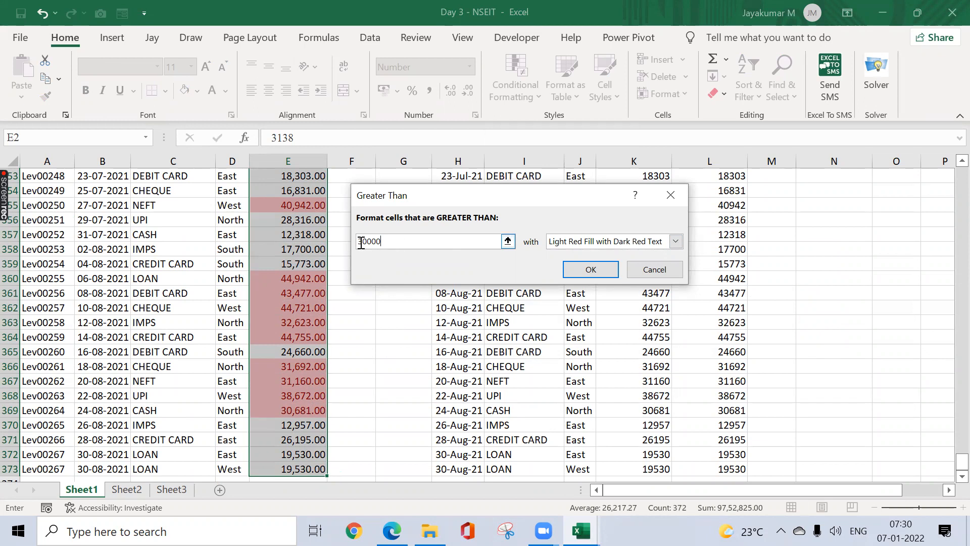
click(591, 244)
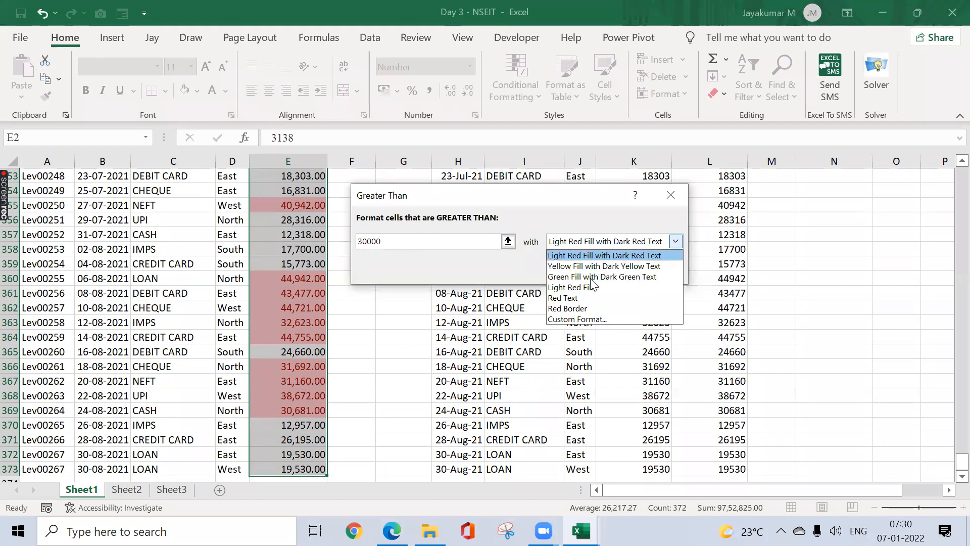
click(584, 318)
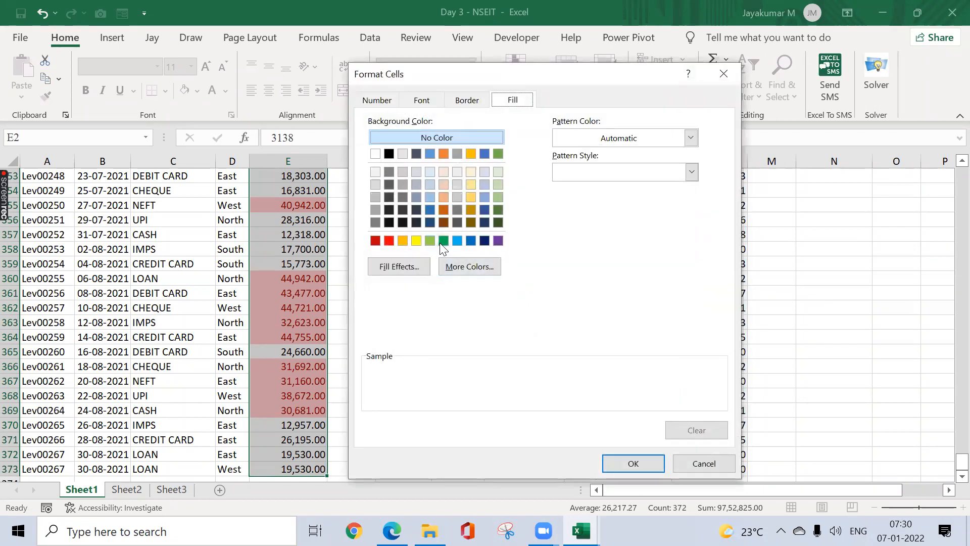
click(388, 240)
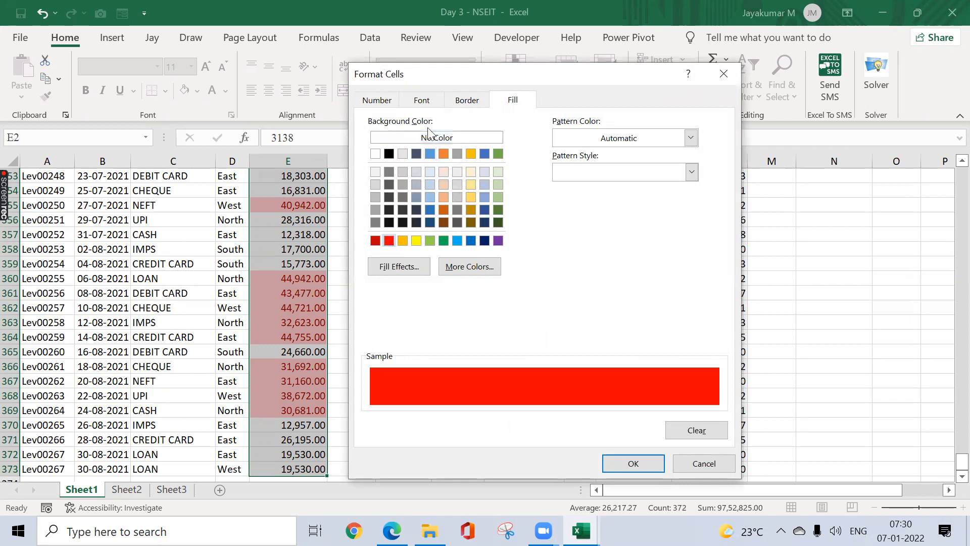
click(423, 101)
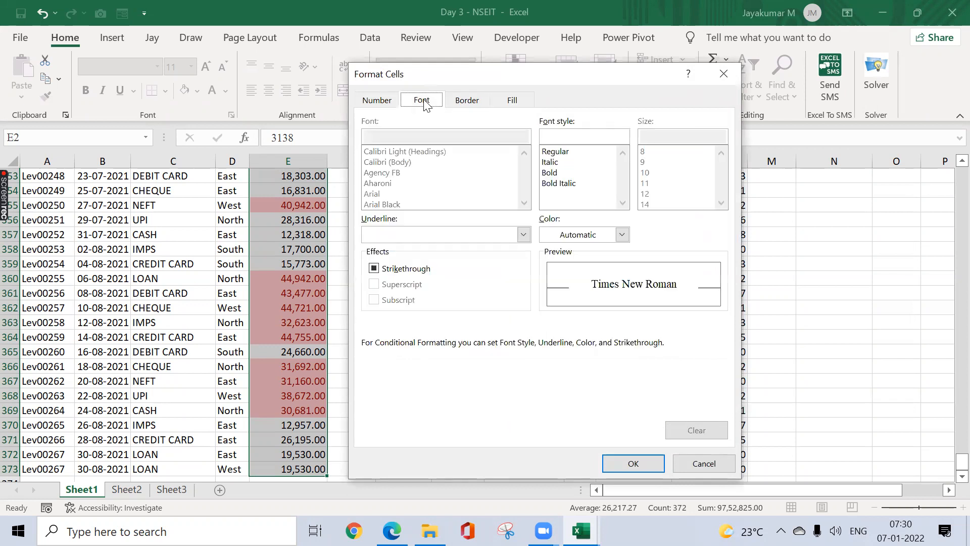
click(605, 235)
click(546, 295)
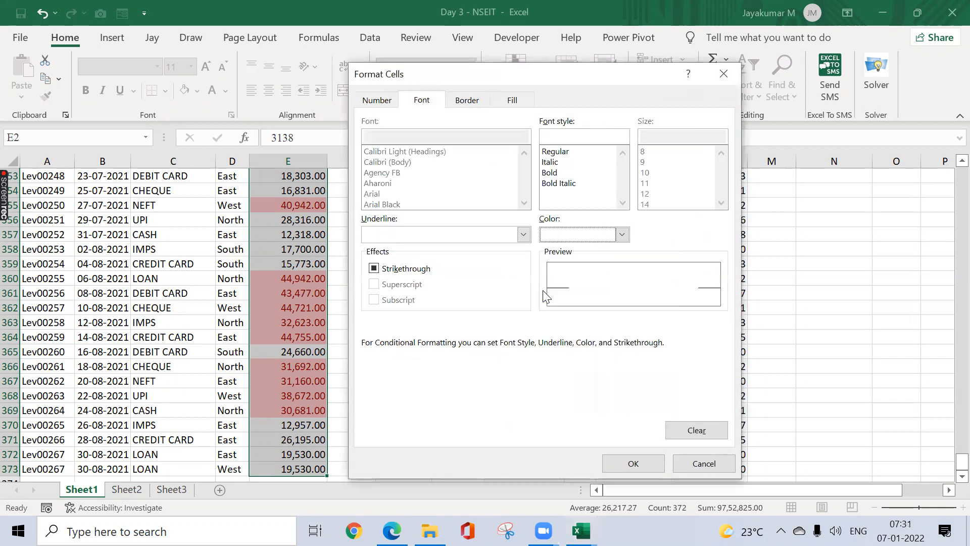
click(631, 460)
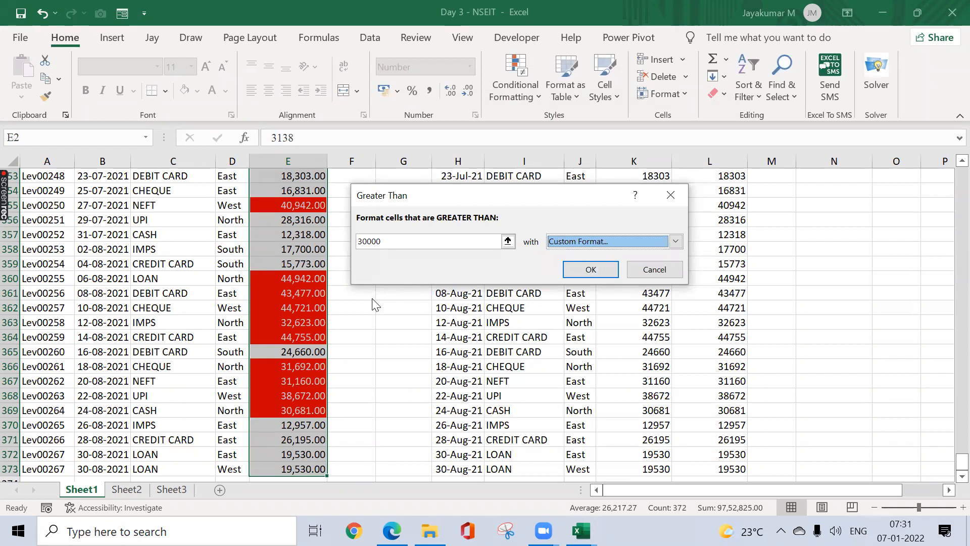
click(586, 272)
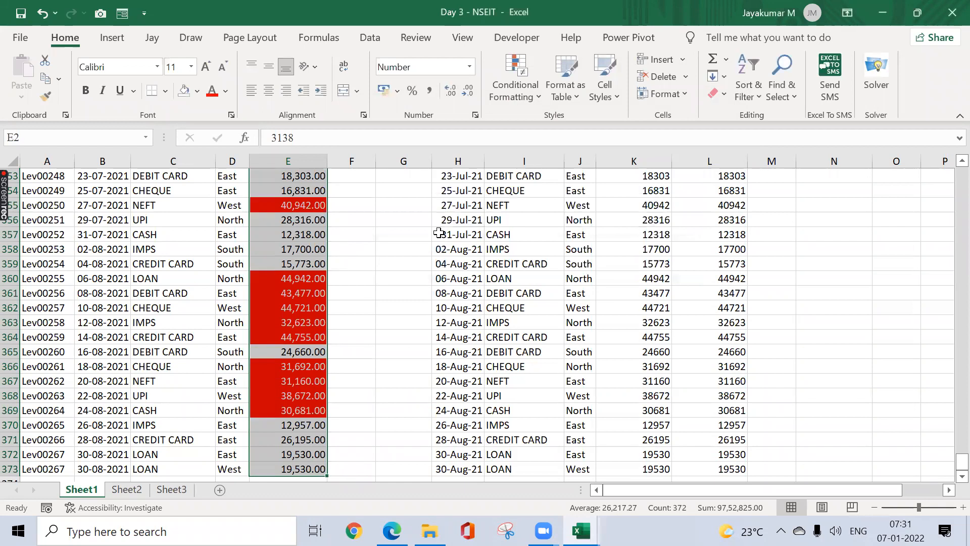
key(ctrl+Up)
key(Down)
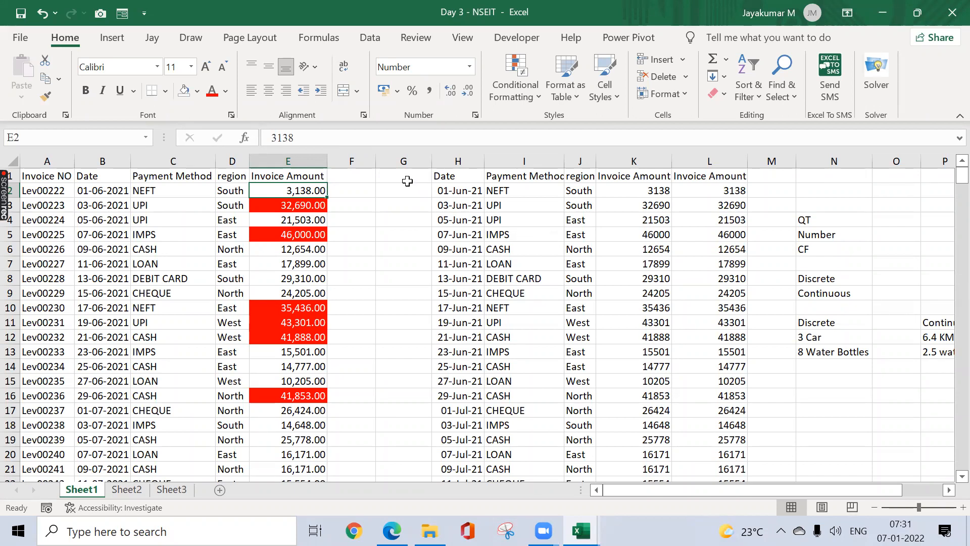
drag(405, 189, 451, 181)
click(451, 181)
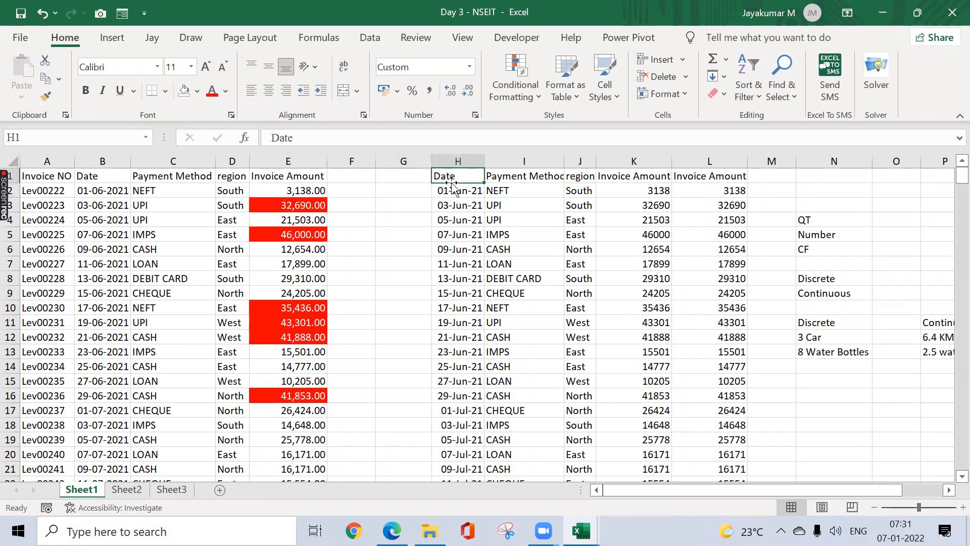
click(387, 215)
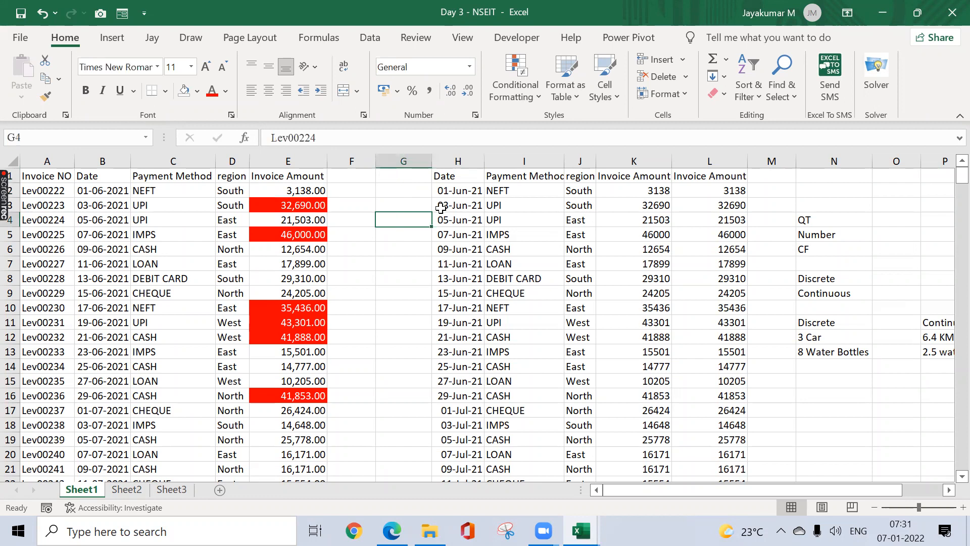
click(465, 208)
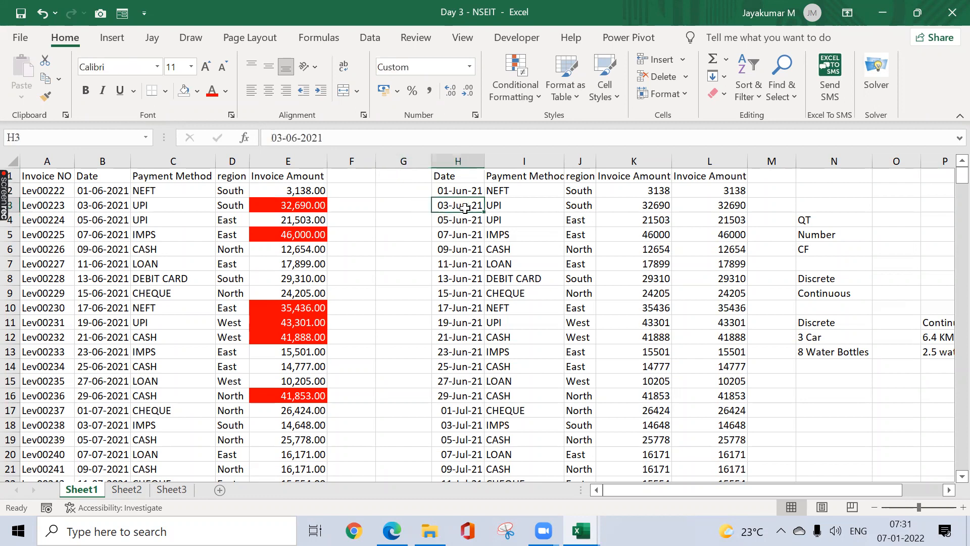
click(425, 209)
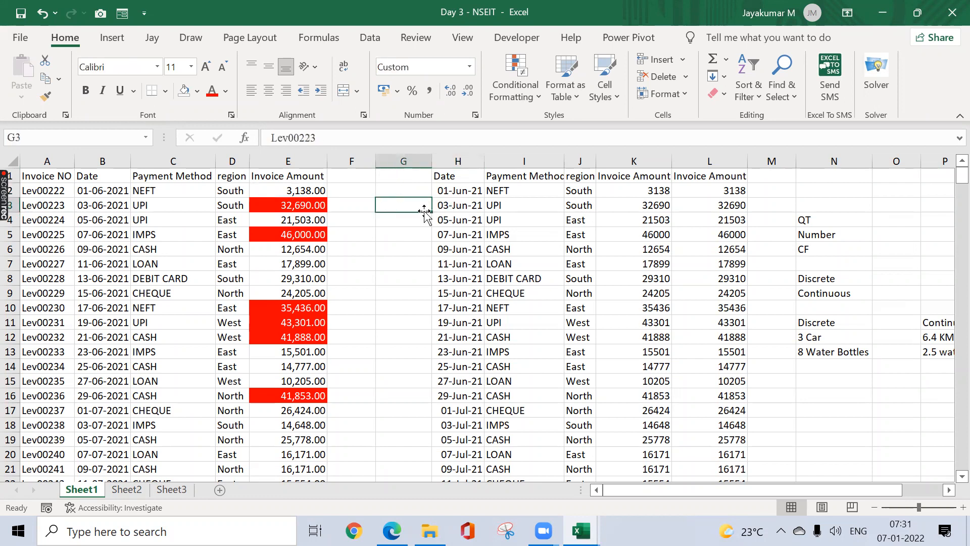
click(472, 204)
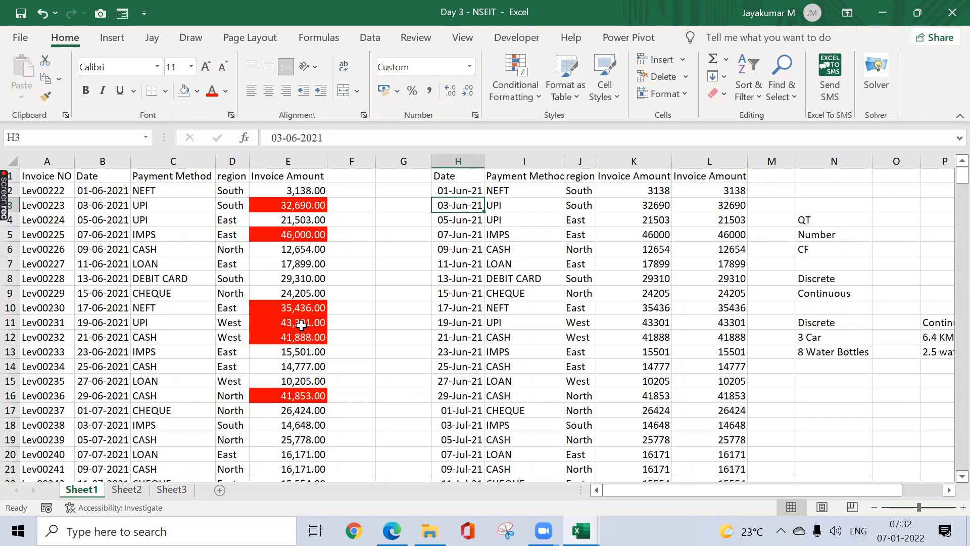
click(333, 261)
click(309, 253)
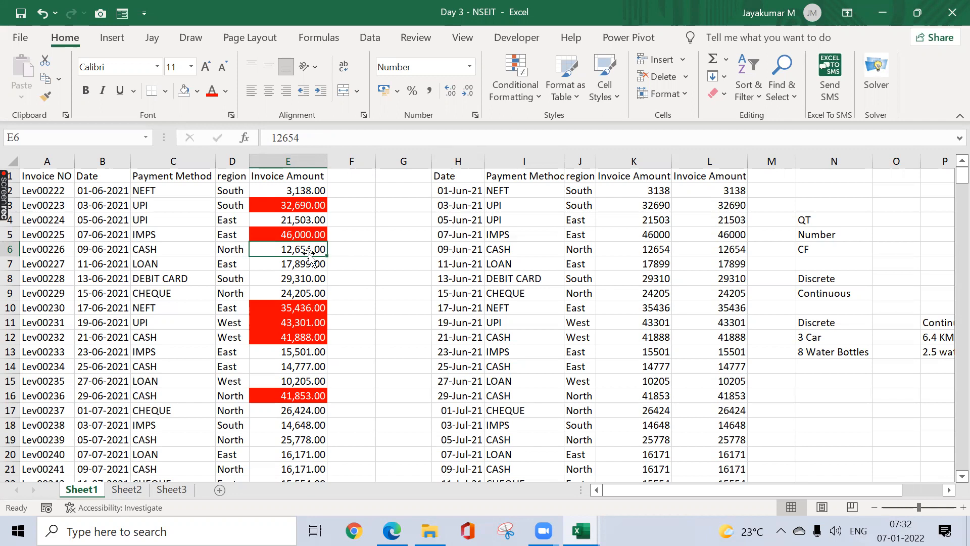
click(334, 273)
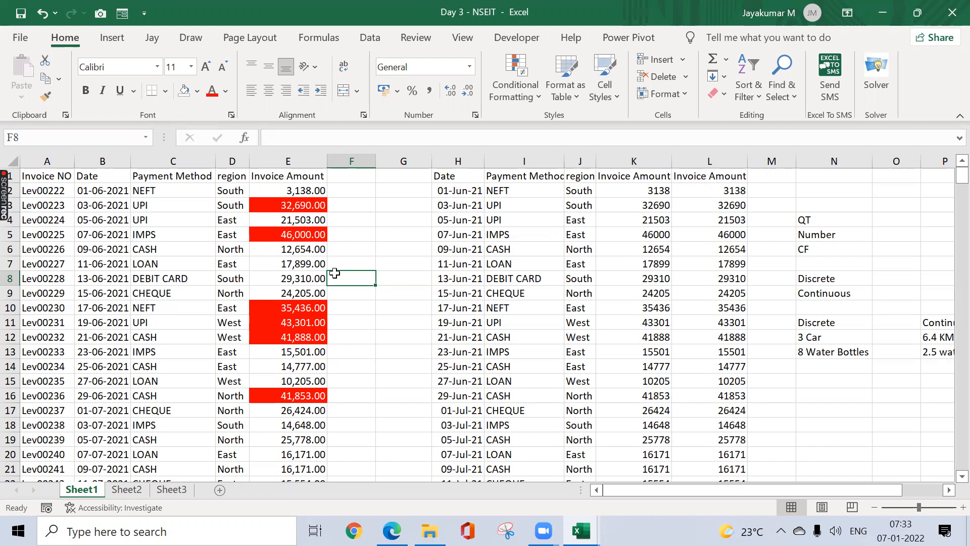
Step: Select the Invoice Amount values and then the whole invoice table, dismissing Quick Analysis
key(Left)
key(Up)
key(Up)
key(Up)
key(Up)
key(Up)
key(Up)
key(ctrl+shift+Down)
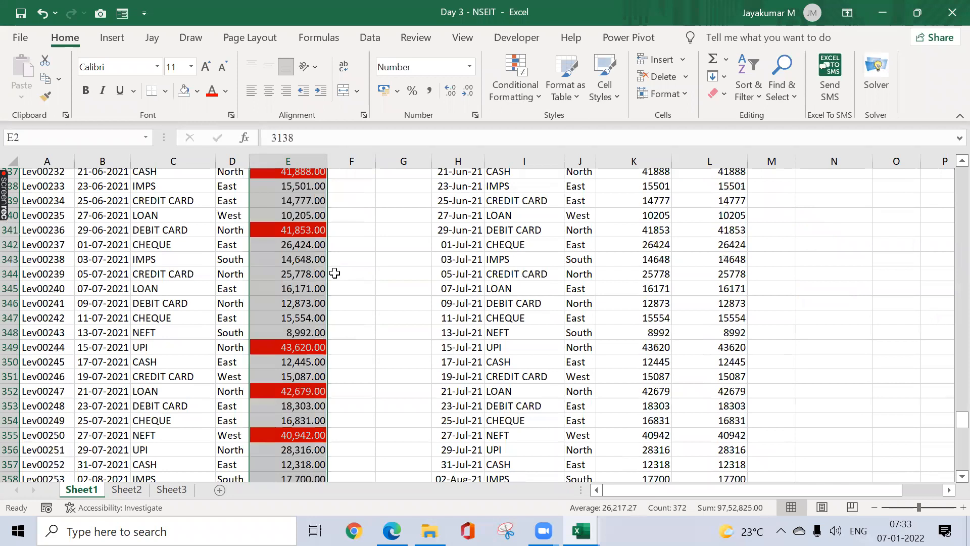
key(ctrl+Up)
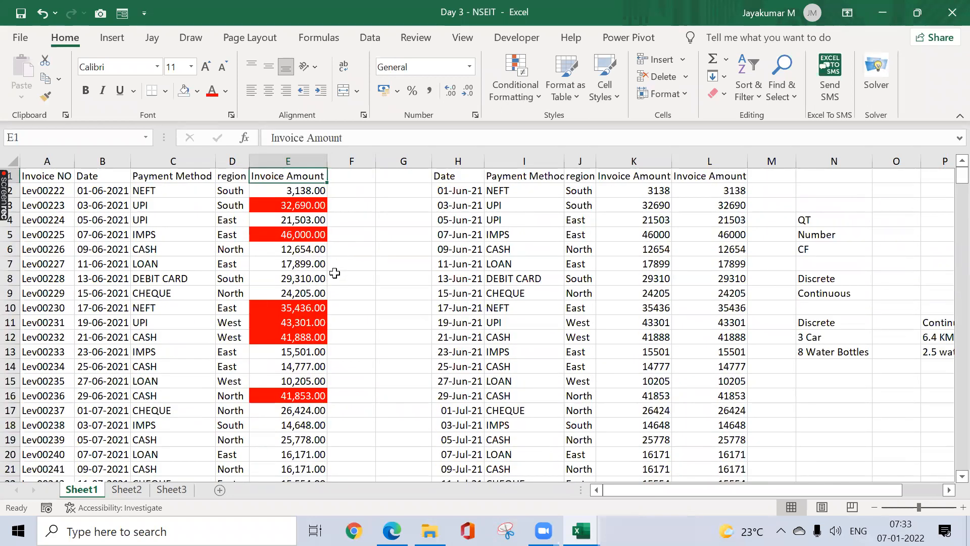
key(ctrl+shift+Left)
key(ctrl+shift+Down)
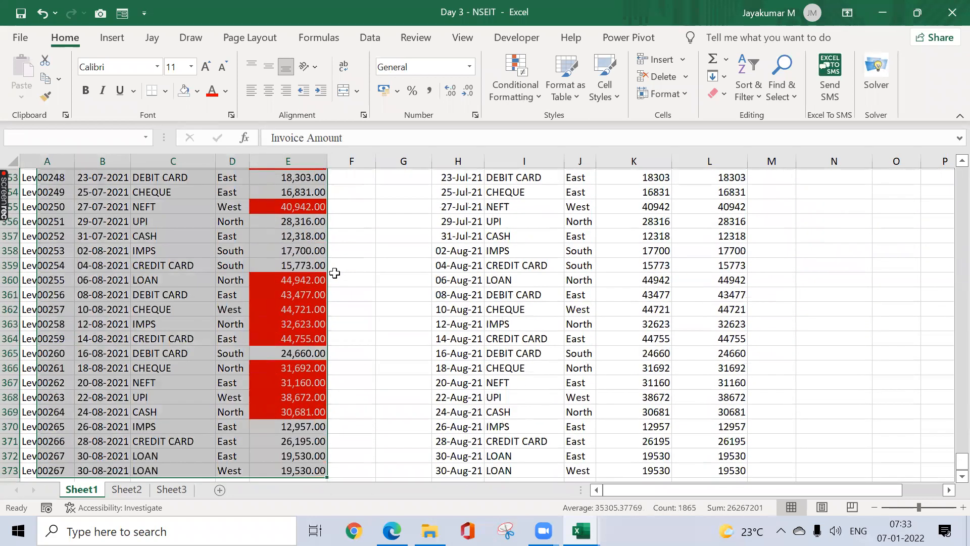
key(ctrl+q)
click(335, 273)
key(ctrl+Up)
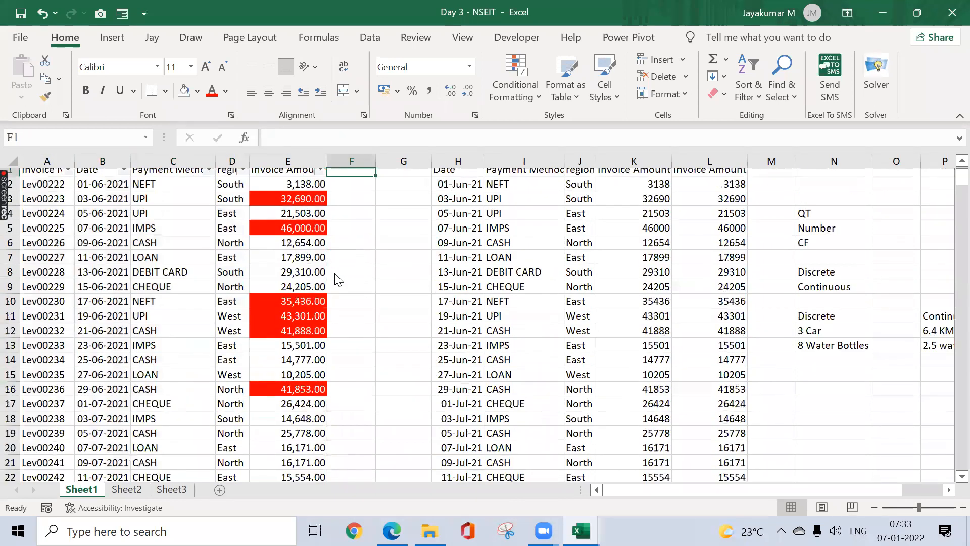
Step: Filter the Invoice Amount column to show only red-filled cells
key(Left)
key(alt+Down)
key(i)
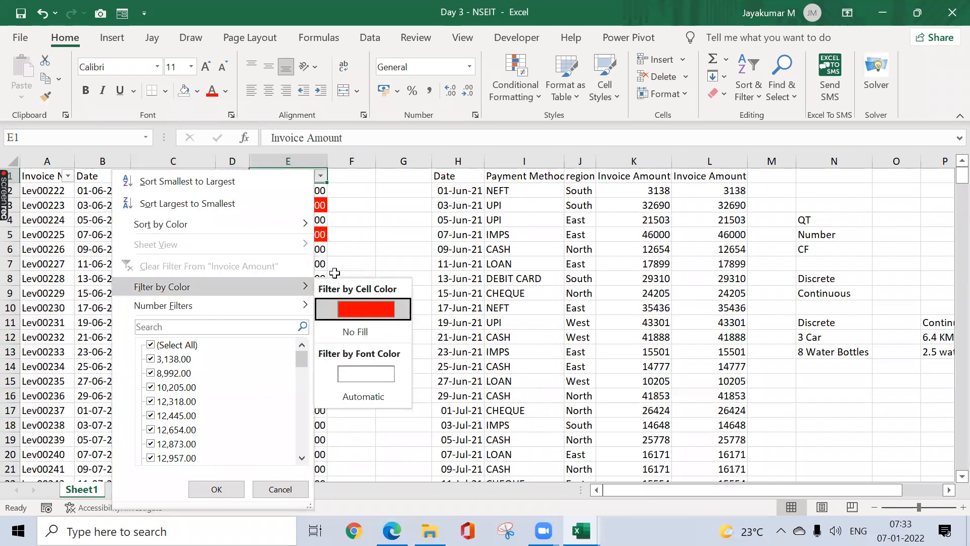
key(Return)
key(Down)
key(ctrl+shift+Down)
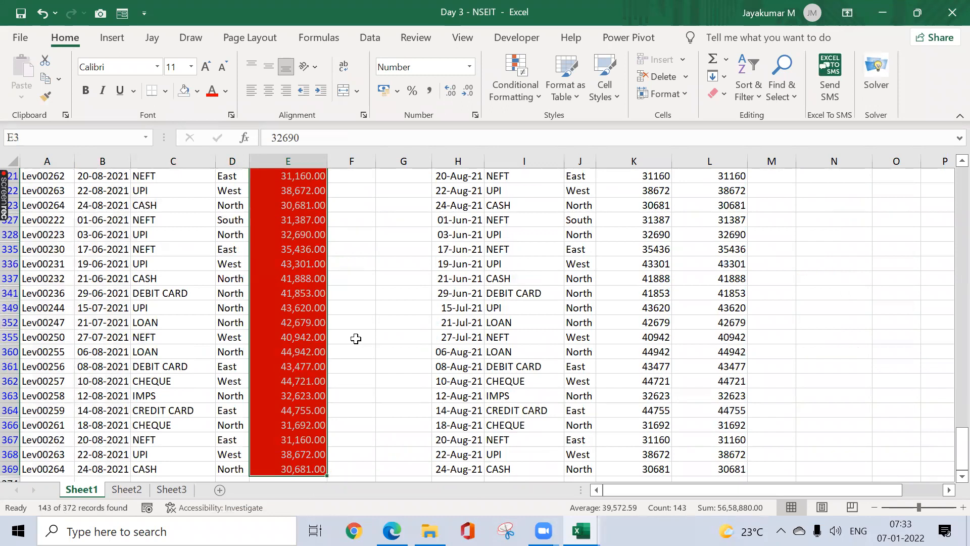
key(Down)
key(Up)
key(ctrl+Down)
key(Down)
key(Down)
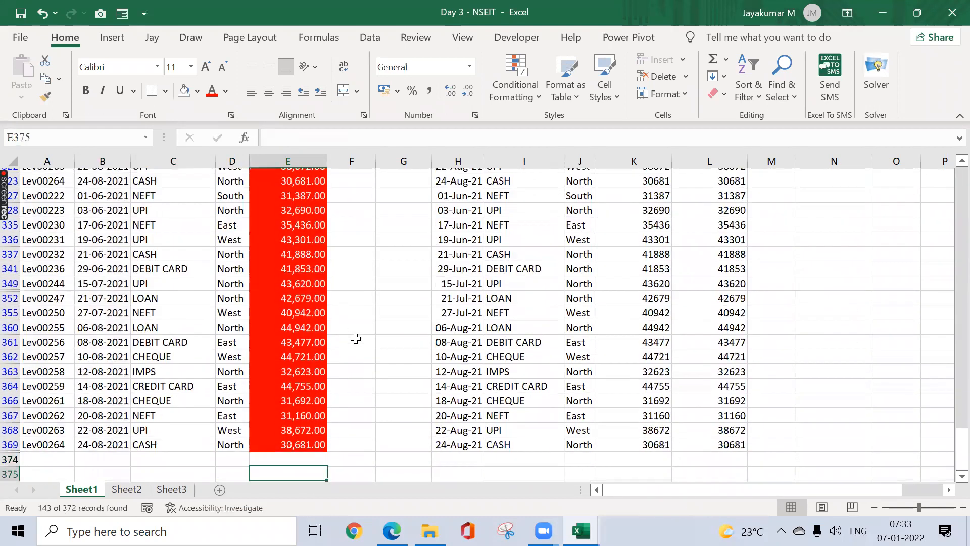
Step: Insert =SUBTOTAL(9,E2:E374) in E375, copy it, and clear the colour filter
key(alt+=)
key(alt+=)
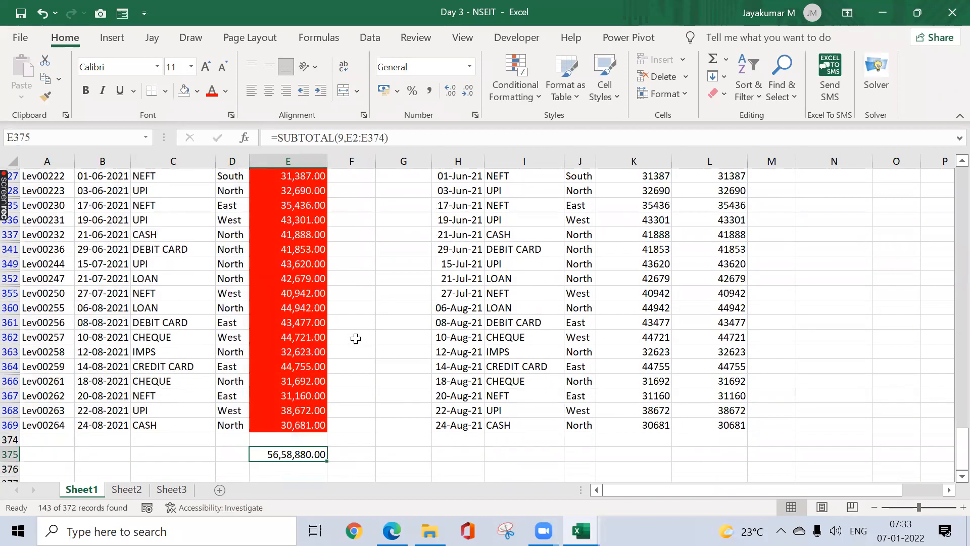
key(ctrl+c)
key(ctrl+Up)
key(ctrl+Up)
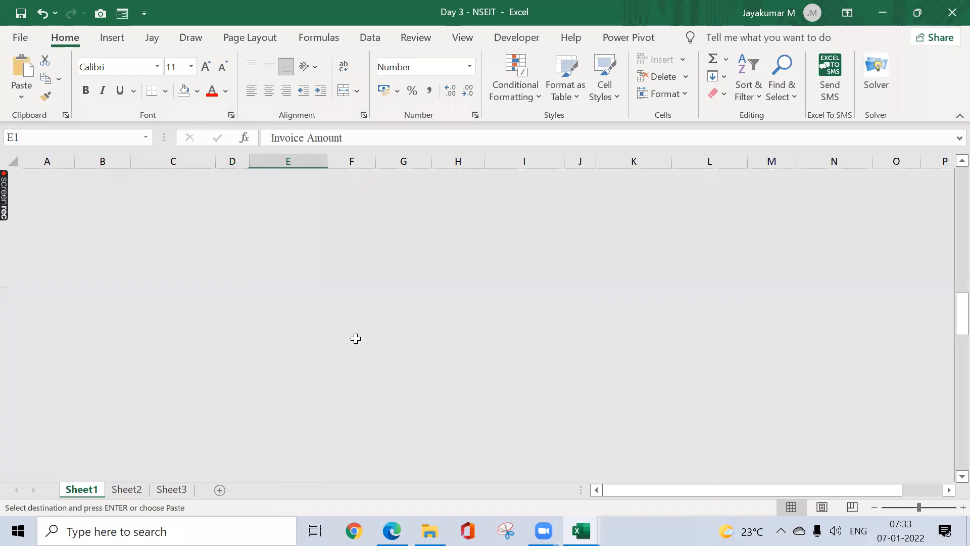
key(Right)
key(Left)
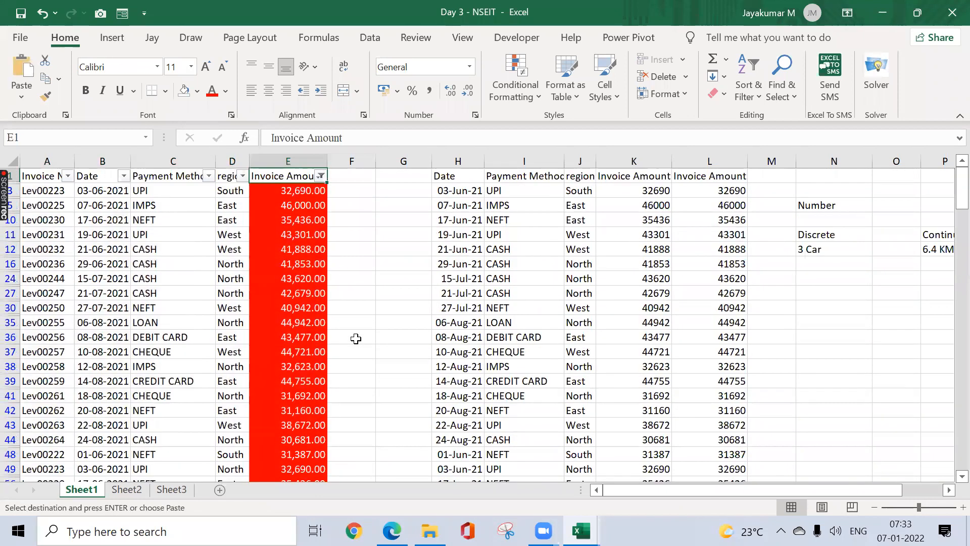
key(ctrl+shift+l)
key(ctrl+Down)
key(Down)
key(Down)
key(Down)
key(Down)
key(Up)
key(Up)
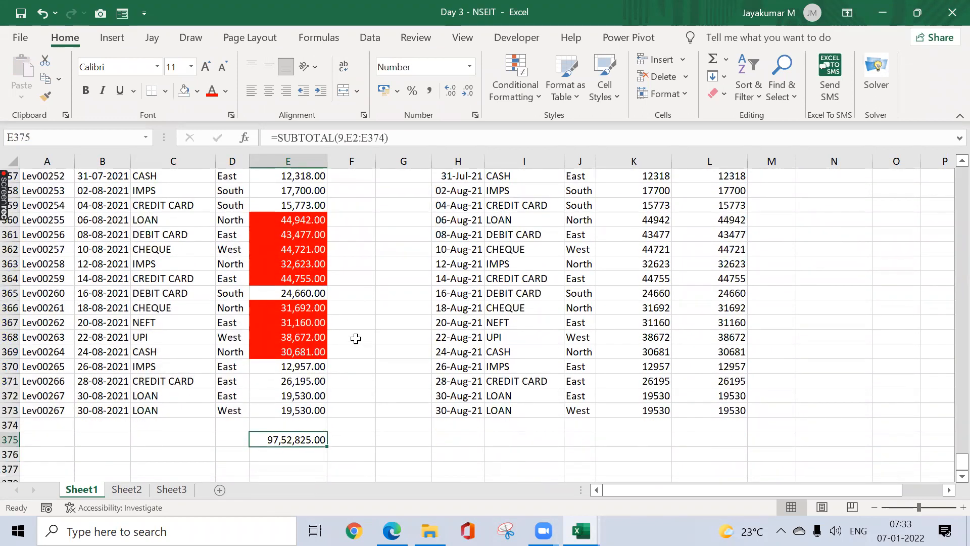
Step: Paste the unfiltered total from E375 as a value into G377, formatted as a number
key(ctrl+c)
key(Down)
key(Down)
key(Right)
key(Right)
key(alt)
key(h)
key(v)
key(s)
key(v)
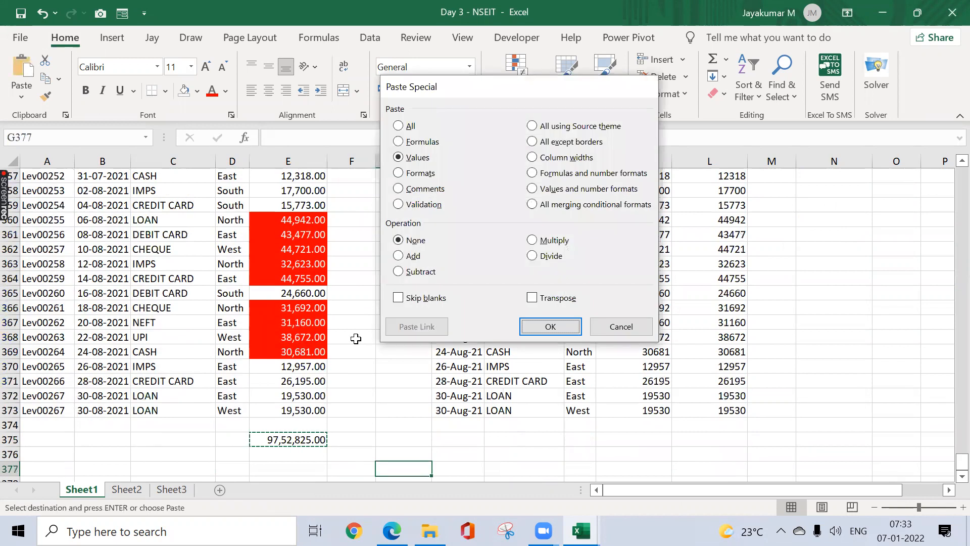
key(Return)
key(ctrl+shift+1)
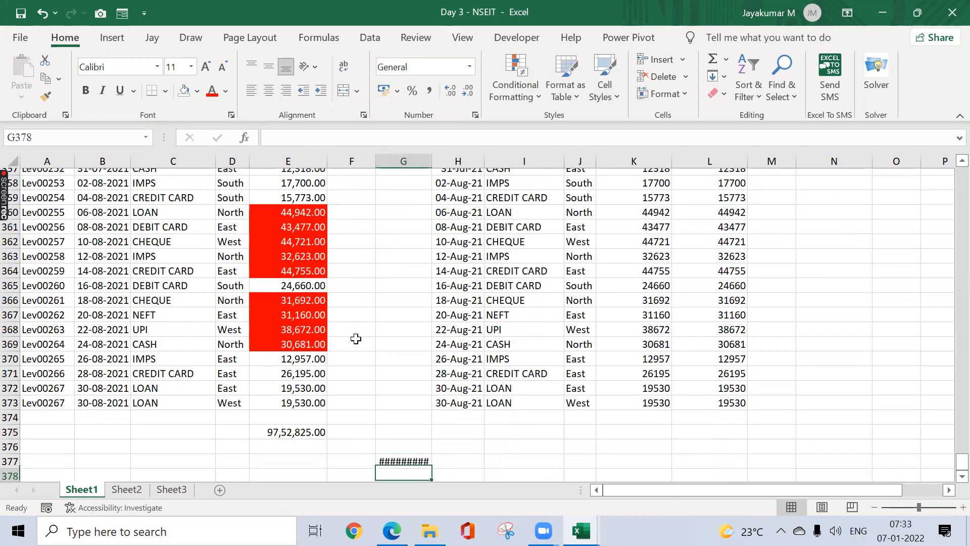
key(alt+o)
key(c)
key(a)
Step: Enter =5658000 in G378 to show 56,58,000.00
key(Down)
scroll(356, 339, down, 1)
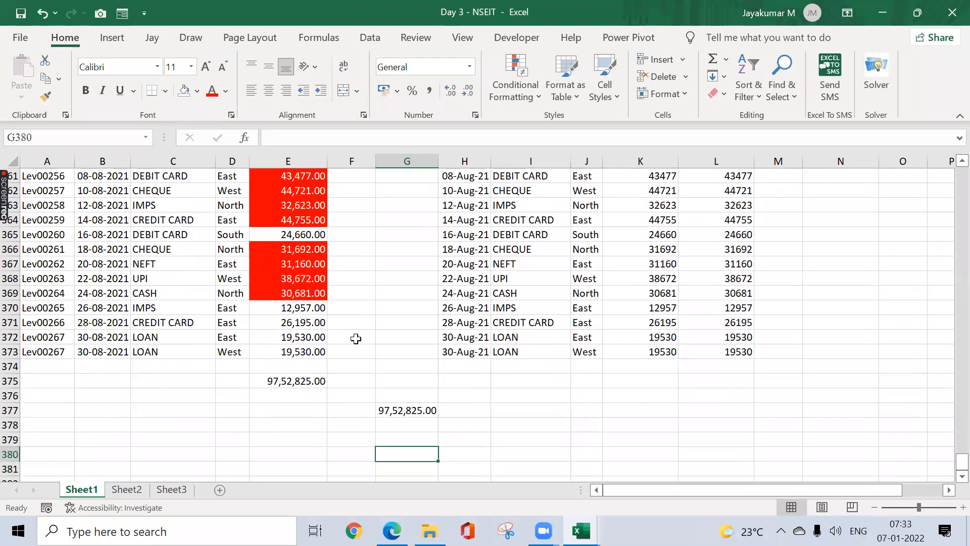
text(=56)
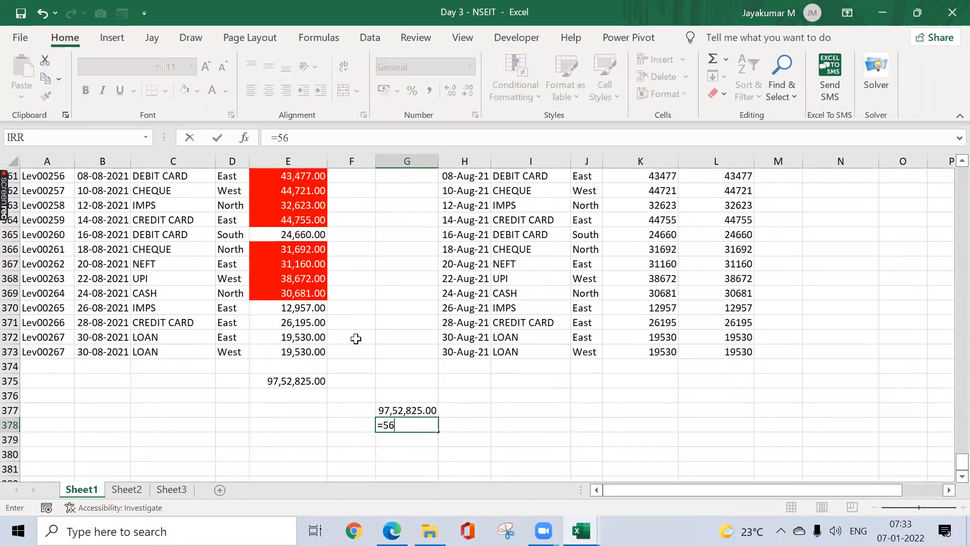
text(58000)
key(Return)
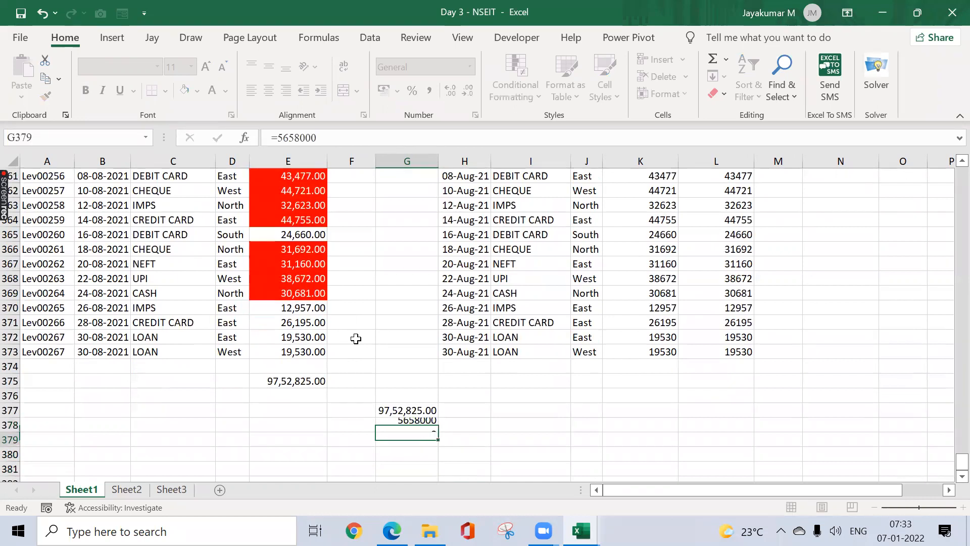
Step: Put the ratio =G378/G377 in G380 and format it as a percentage, showing 58%
key(Down)
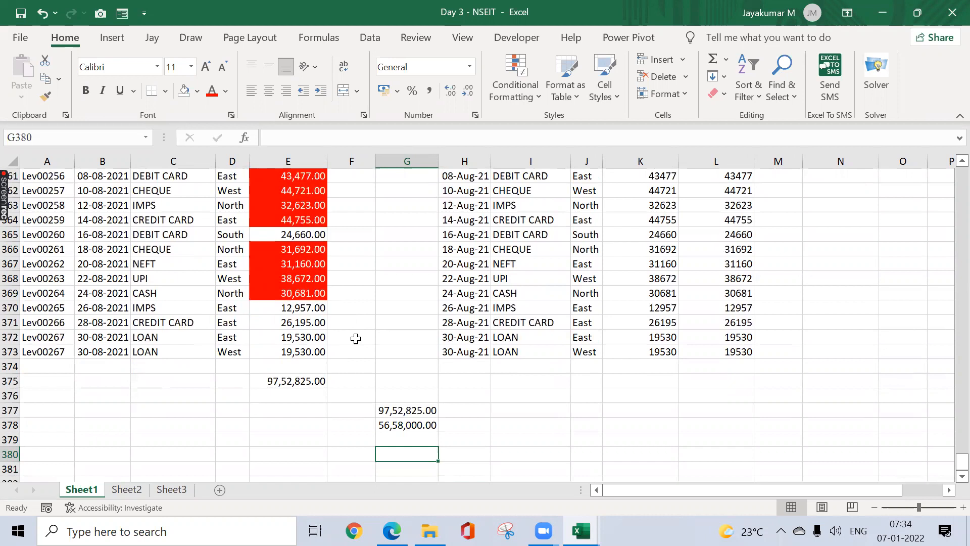
text(=)
key(Up)
key(Up)
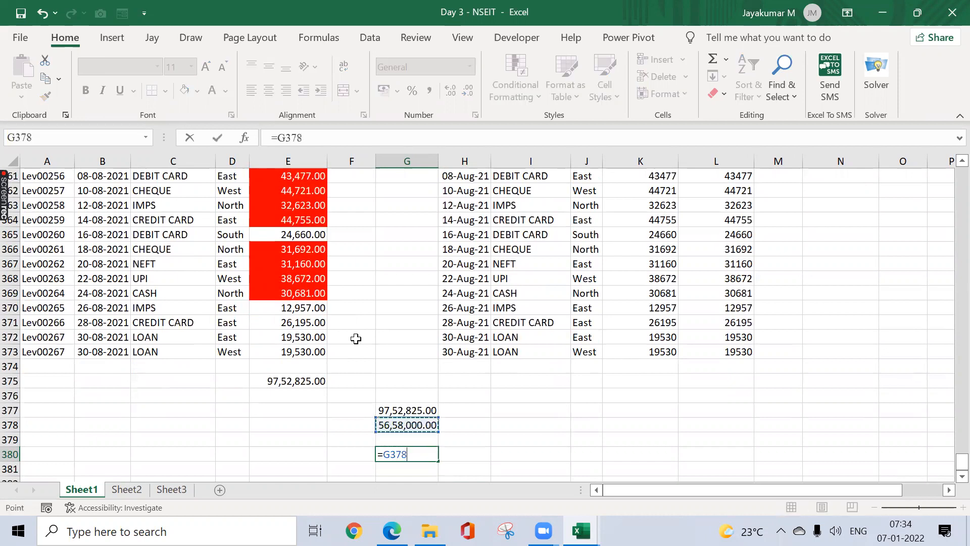
text(/)
key(Up)
key(Up)
key(Up)
key(Return)
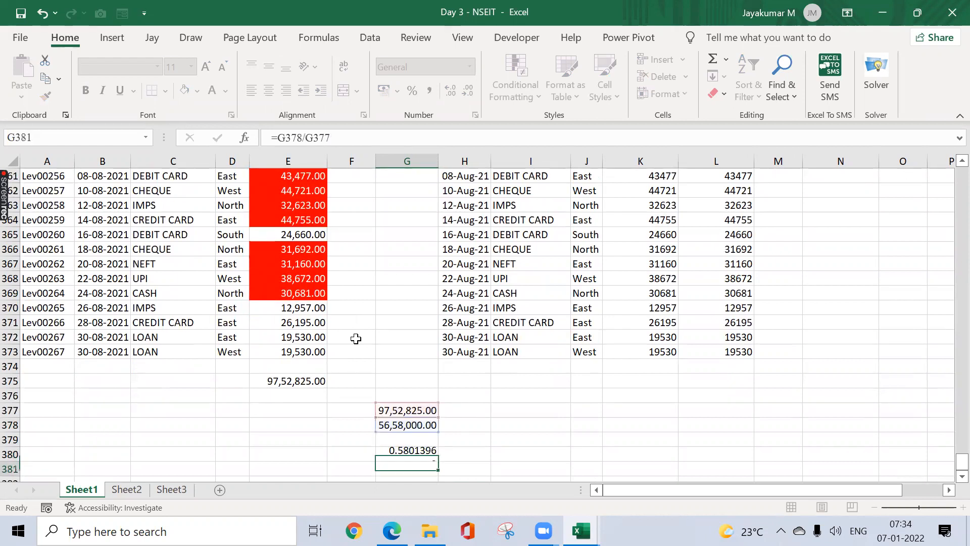
key(Up)
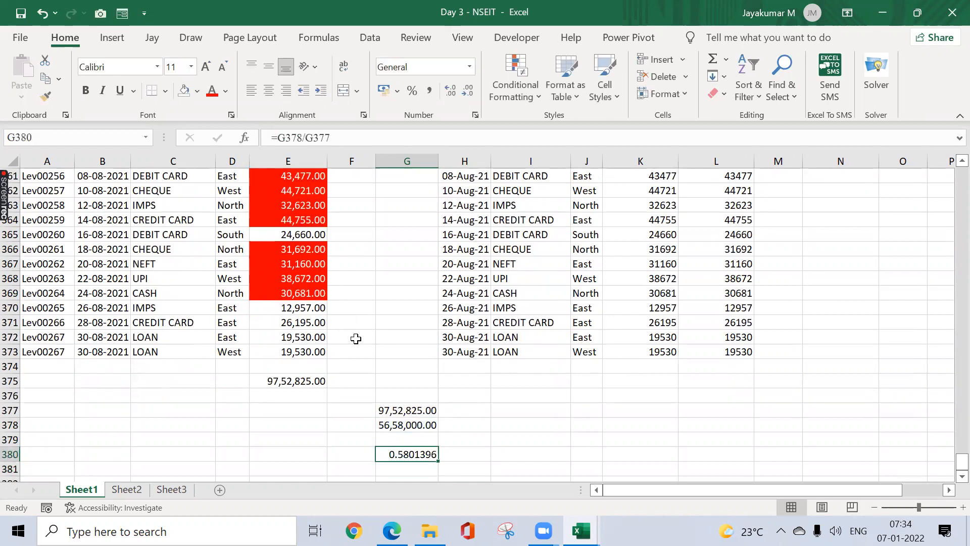
key(ctrl+shift+5)
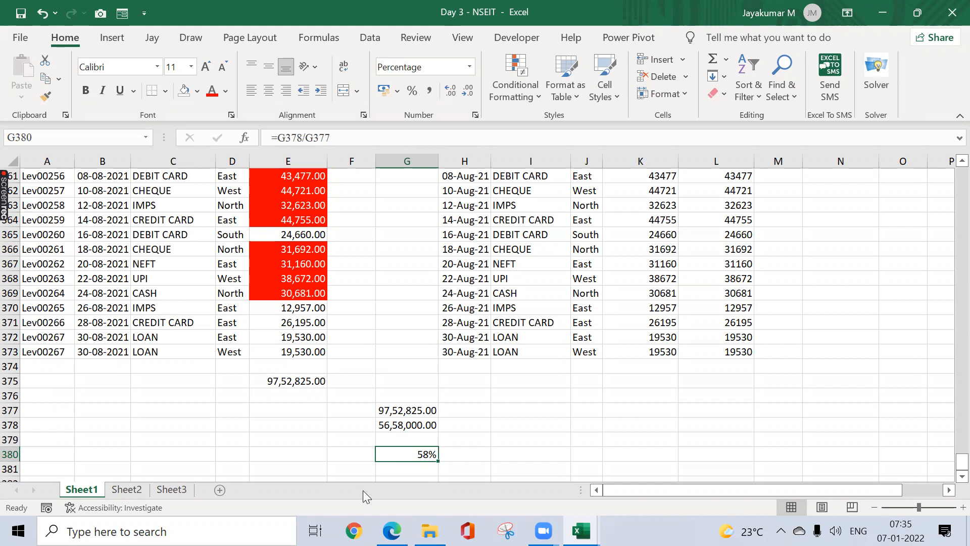
click(769, 223)
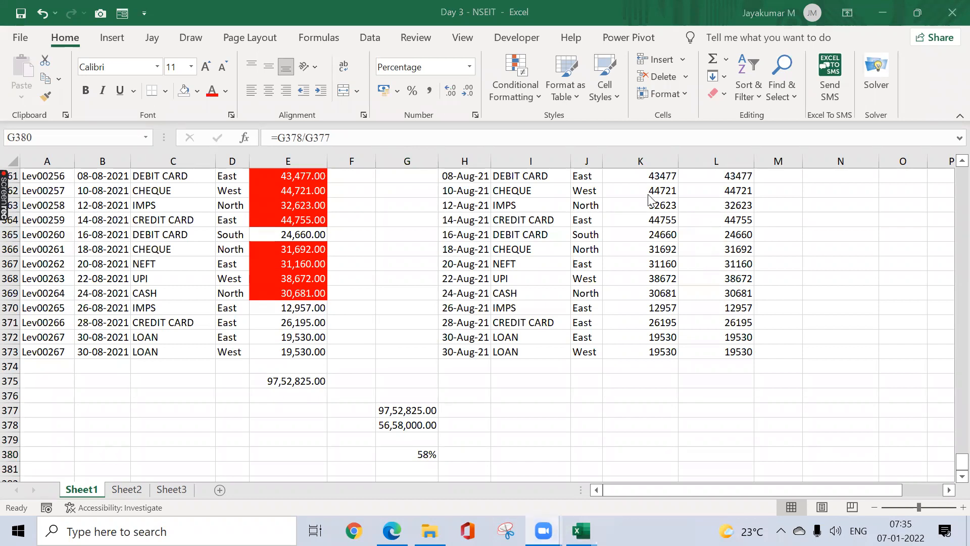
click(368, 294)
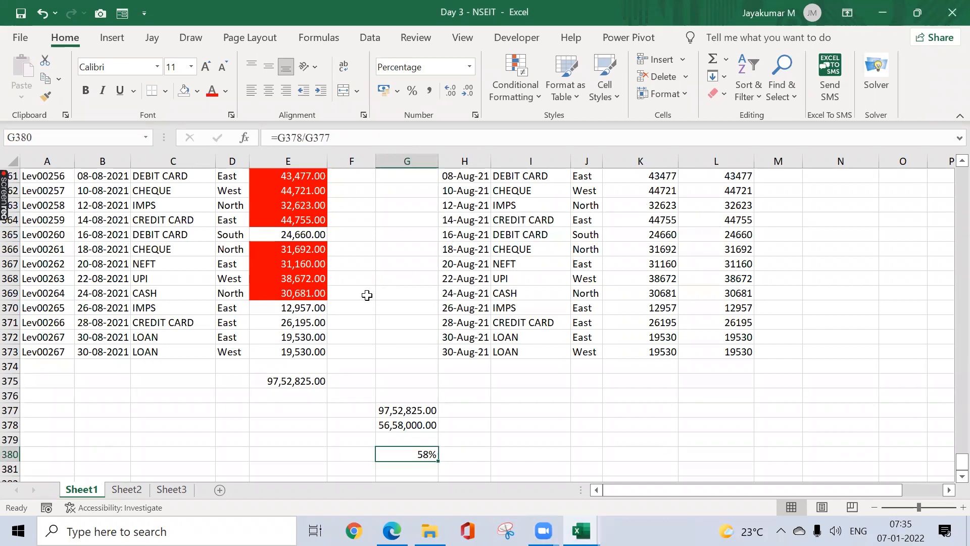
Step: Select the Invoice Amount values E2:E373 and start a Less Than rule with threshold 20000
click(303, 267)
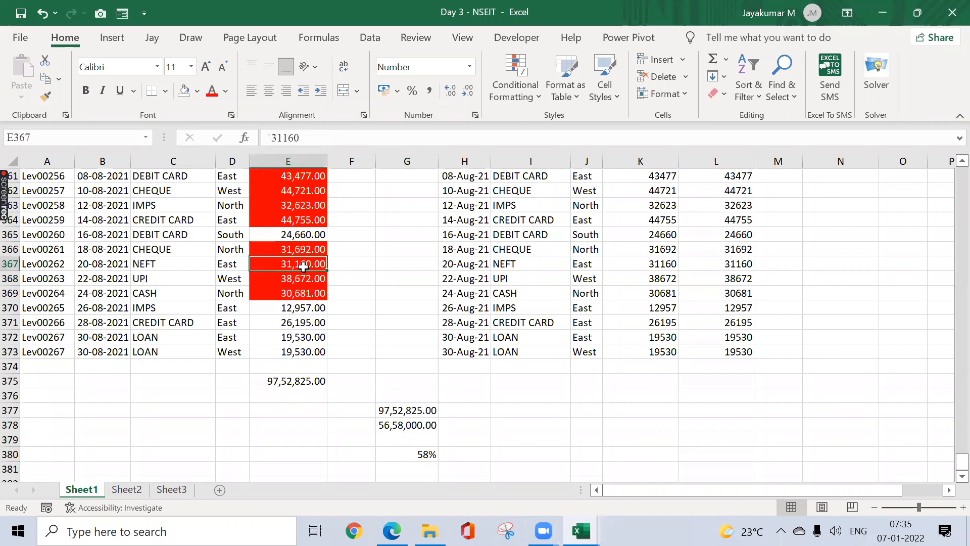
key(ctrl+Up)
key(Down)
key(ctrl+shift+Down)
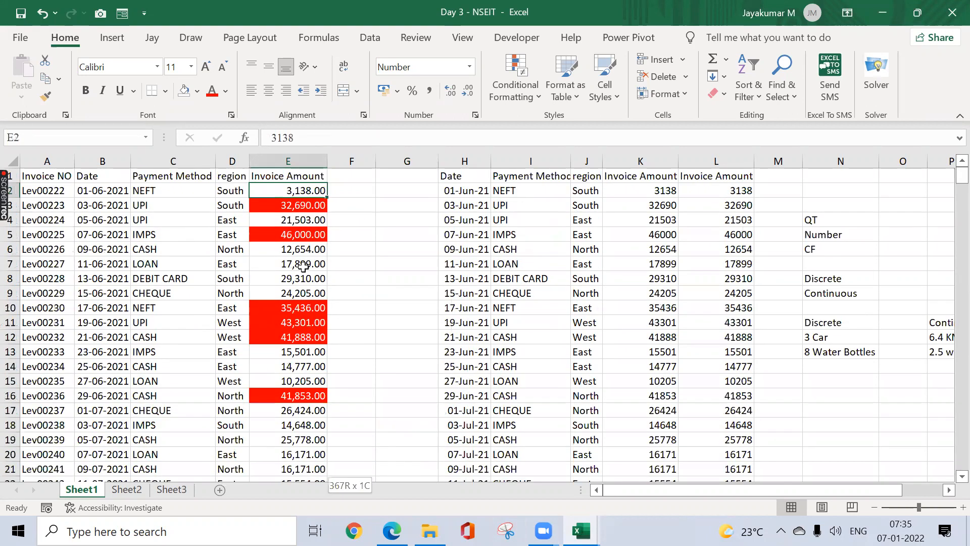
click(537, 102)
mouse_move(559, 134)
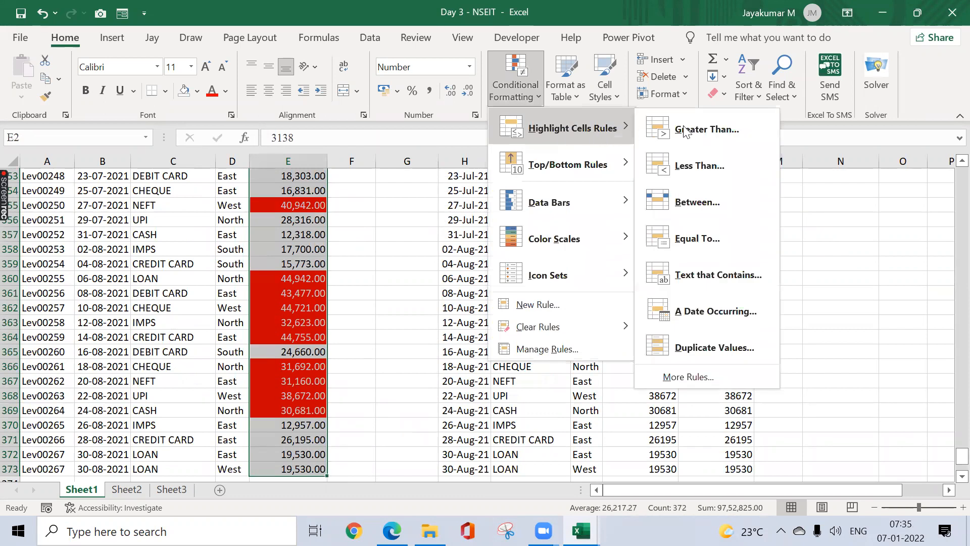
click(706, 158)
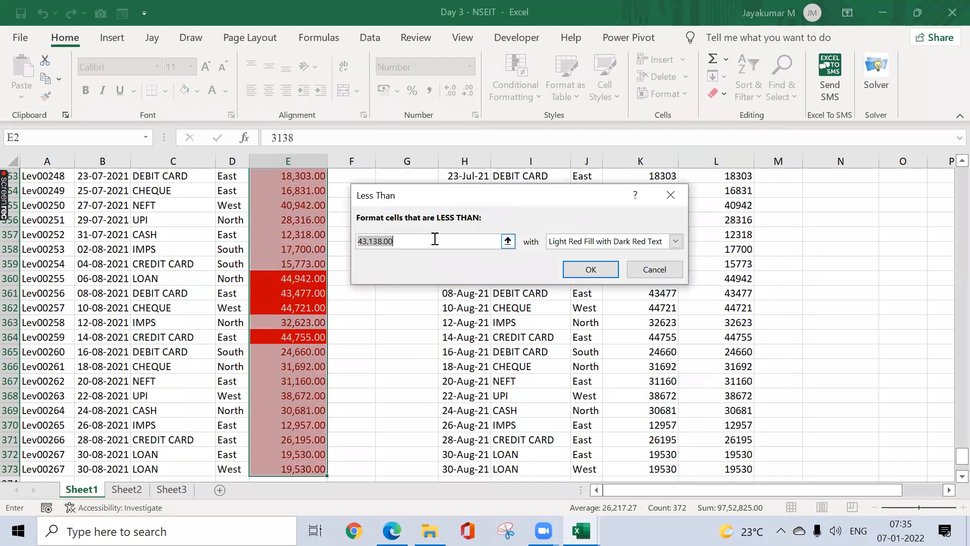
text(1)
key(BackSpace)
text(20000)
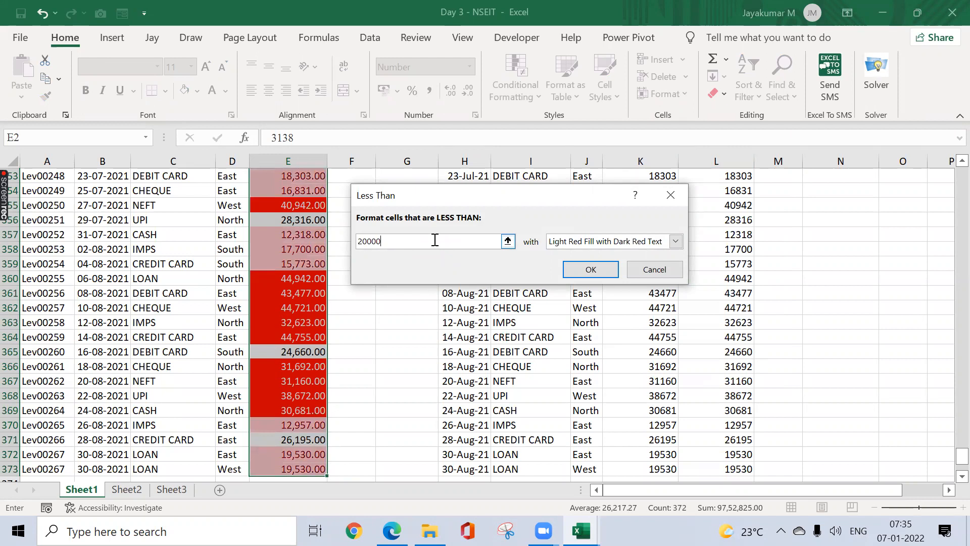
Step: Give the Less Than 20000 rule a custom green fill and apply it
click(676, 241)
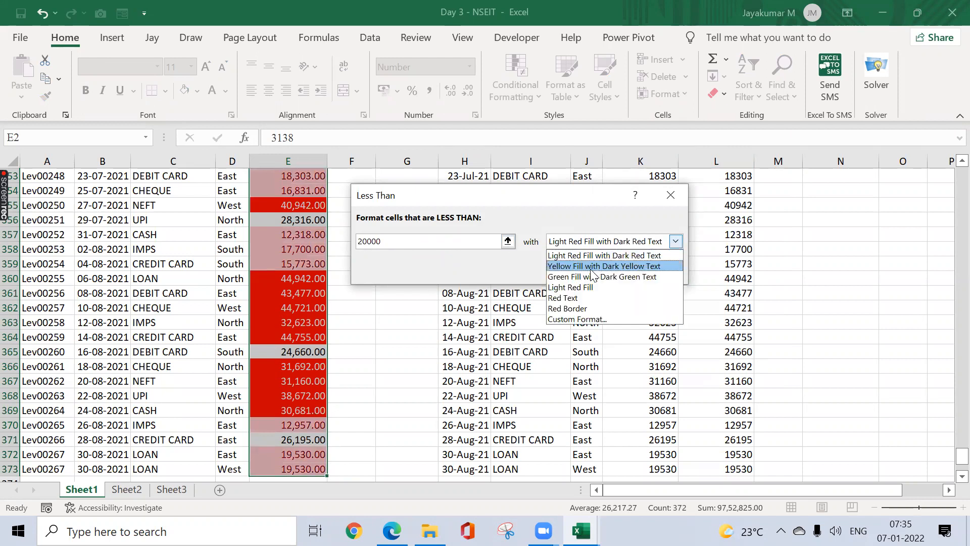
click(581, 320)
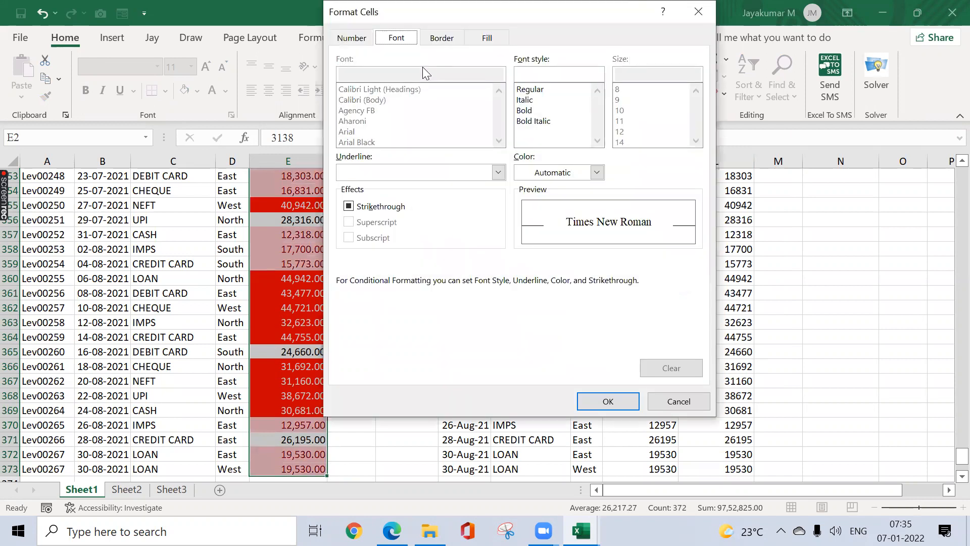
click(545, 174)
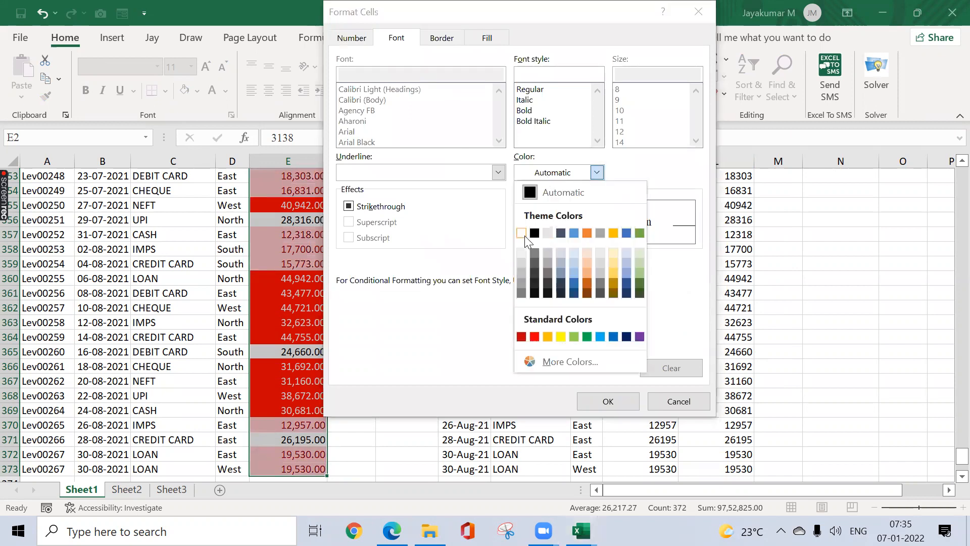
click(521, 233)
click(487, 38)
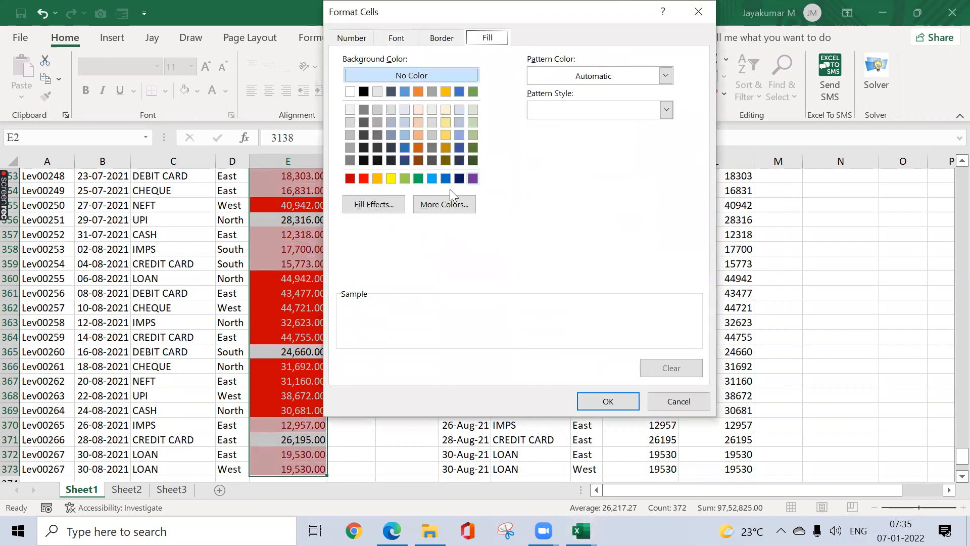
click(418, 180)
click(607, 401)
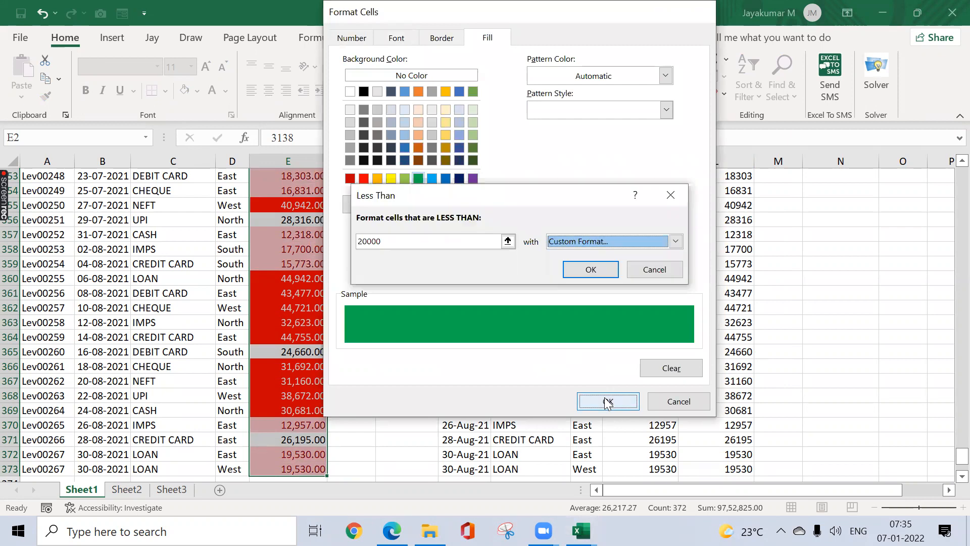
click(591, 269)
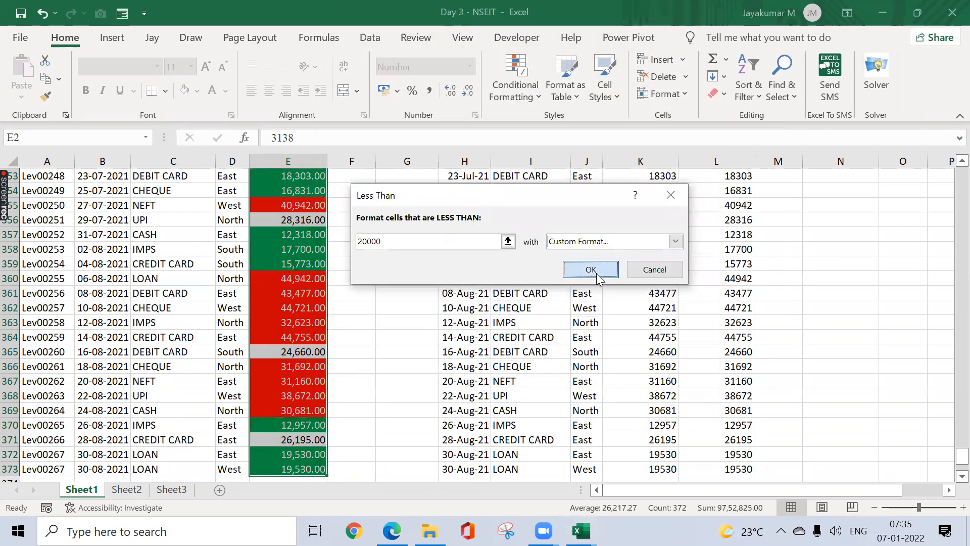
key(ctrl+Up)
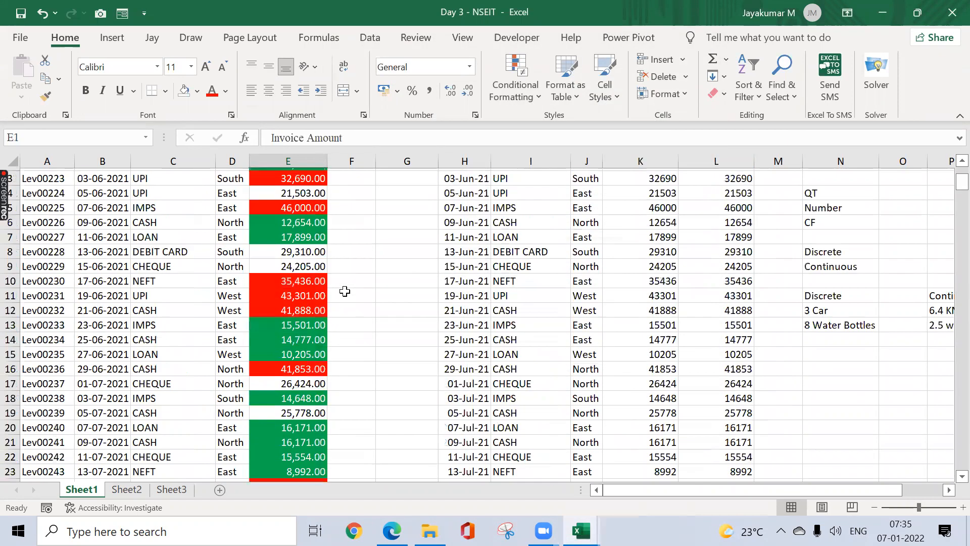
key(Down)
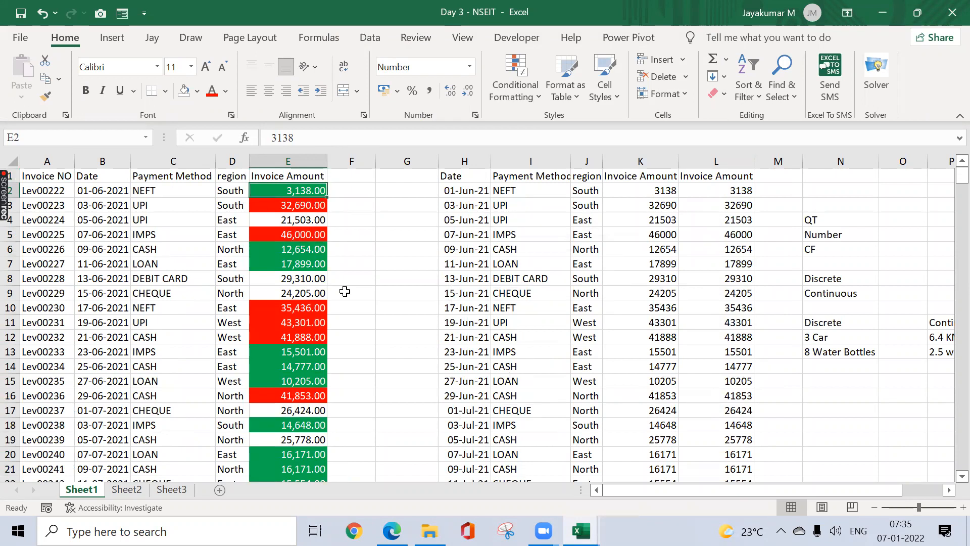
key(Up)
key(Left)
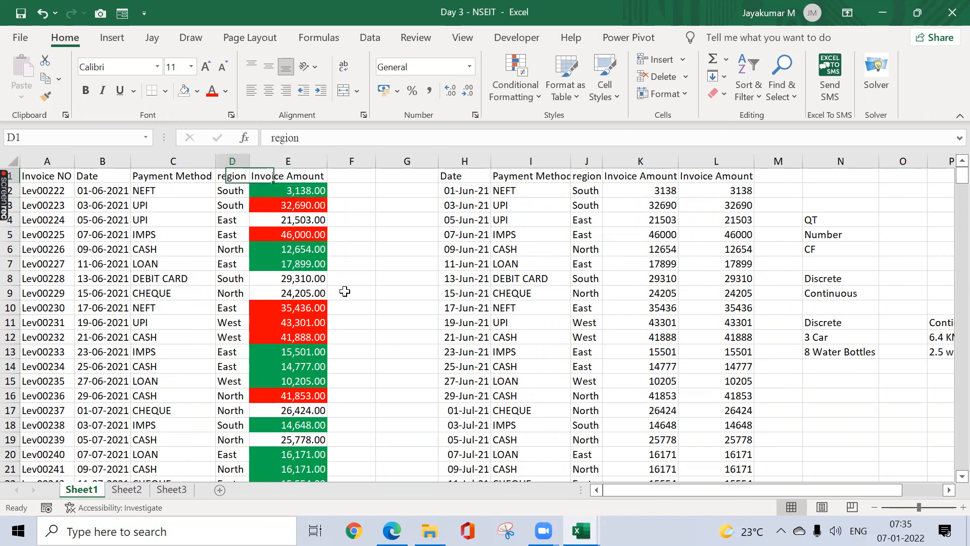
key(ctrl+Left)
key(ctrl+shift+Right)
key(ctrl+shift+Down)
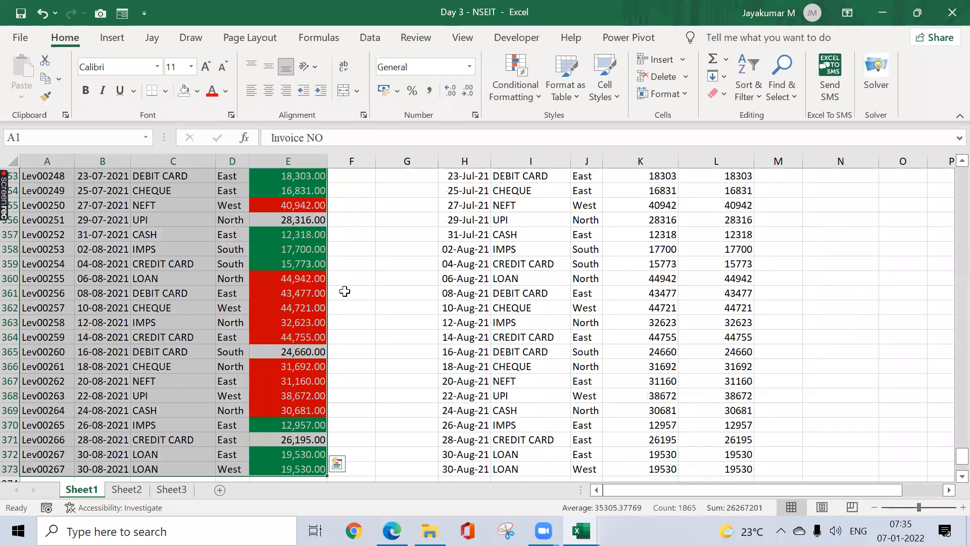
key(ctrl+shift+l)
key(Right)
key(Right)
key(Right)
key(Right)
key(alt+Down)
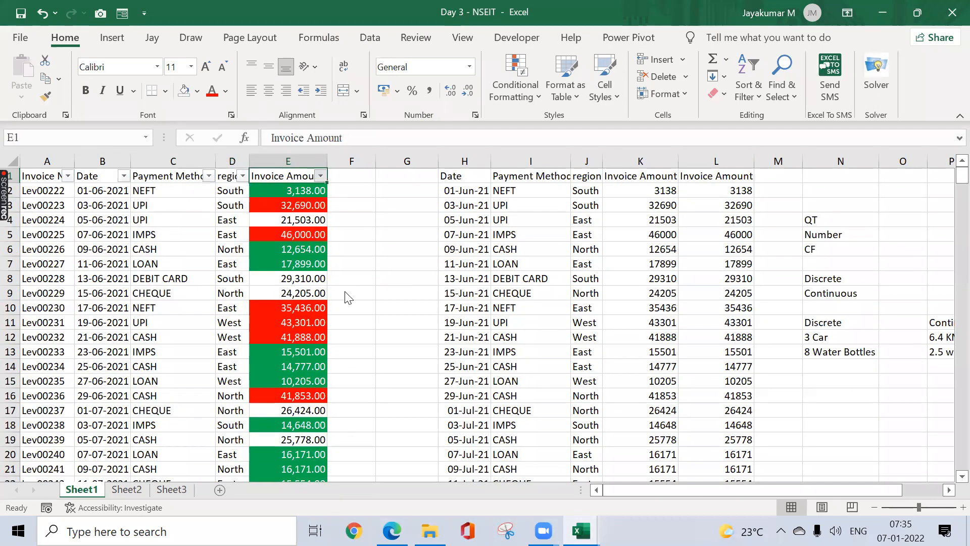
key(Down)
key(Right)
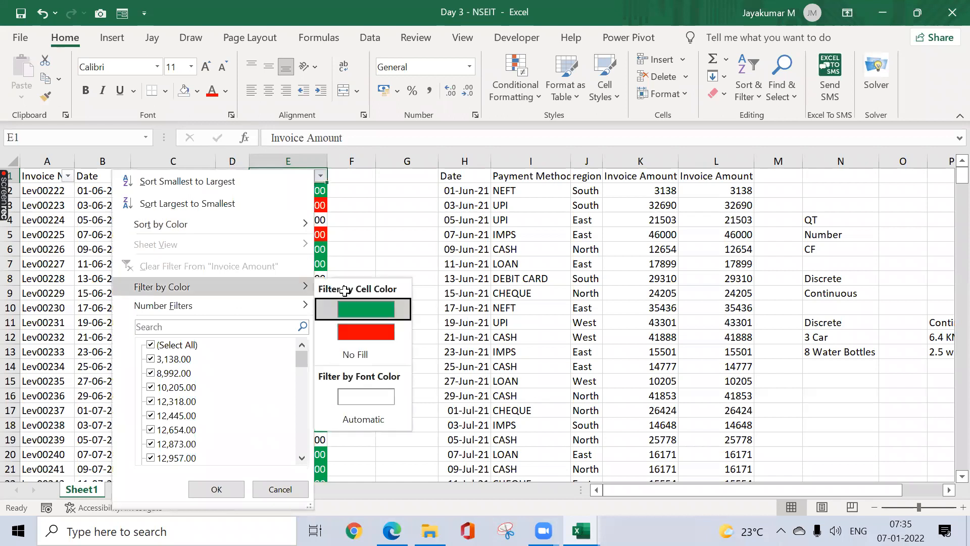
key(Return)
key(ctrl+shift+Down)
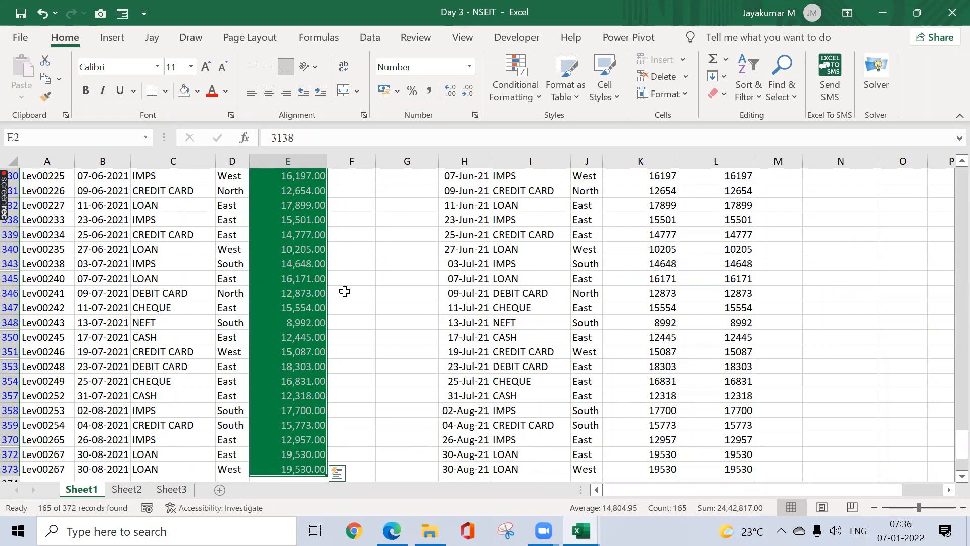
key(ctrl+Up)
key(ctrl+shift+l)
key(Down)
key(Right)
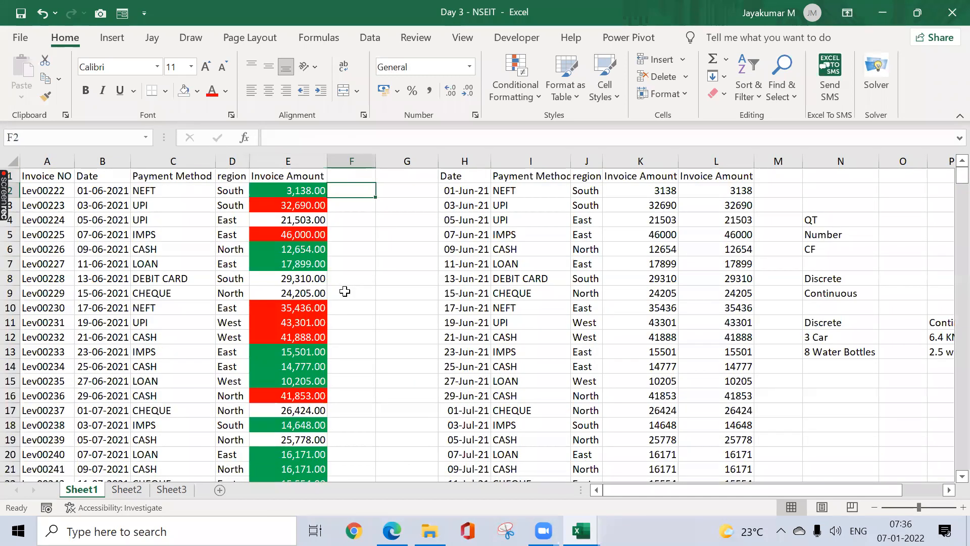
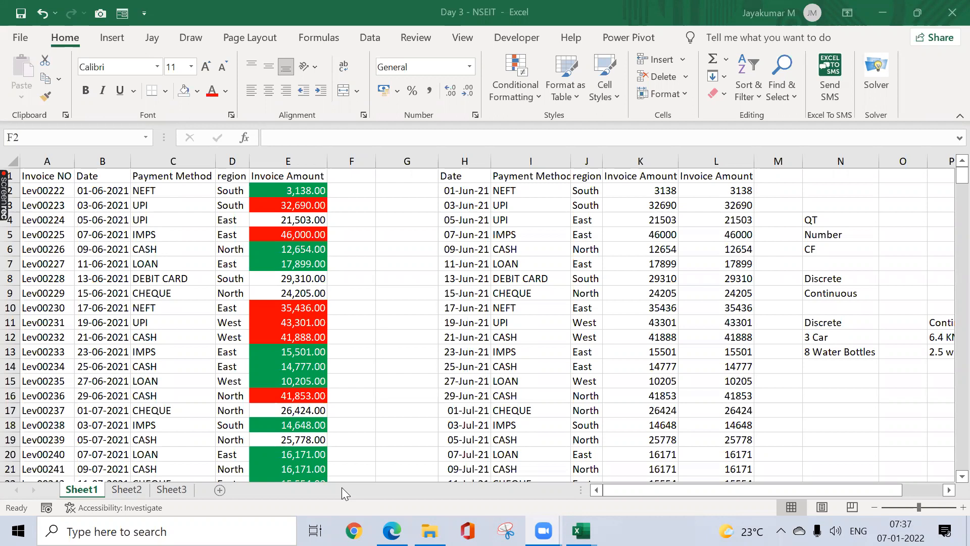
Step: Enter the heading High Payment in S4 and AutoFit column S
click(349, 227)
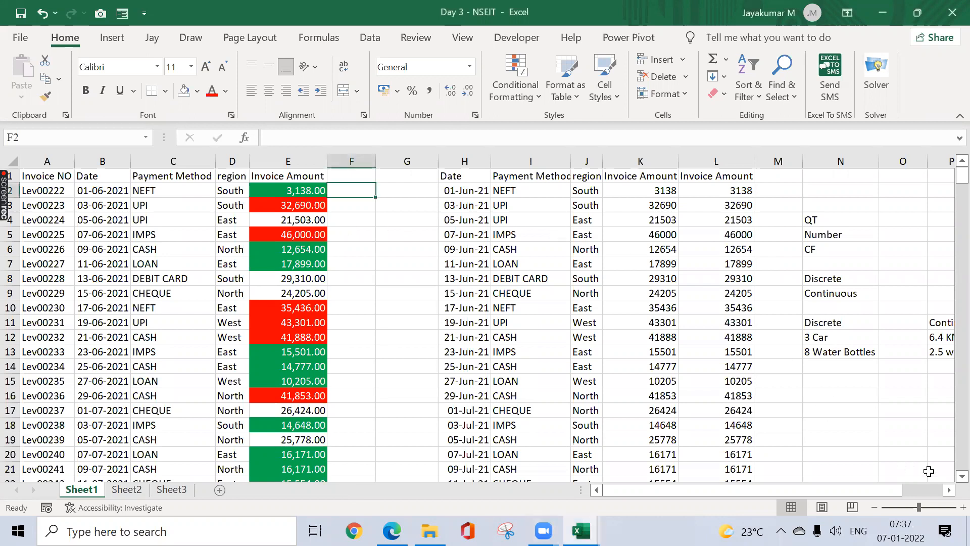
click(949, 490)
click(949, 490)
click(949, 490)
click(949, 490)
click(949, 490)
click(949, 490)
click(949, 490)
click(949, 489)
click(640, 220)
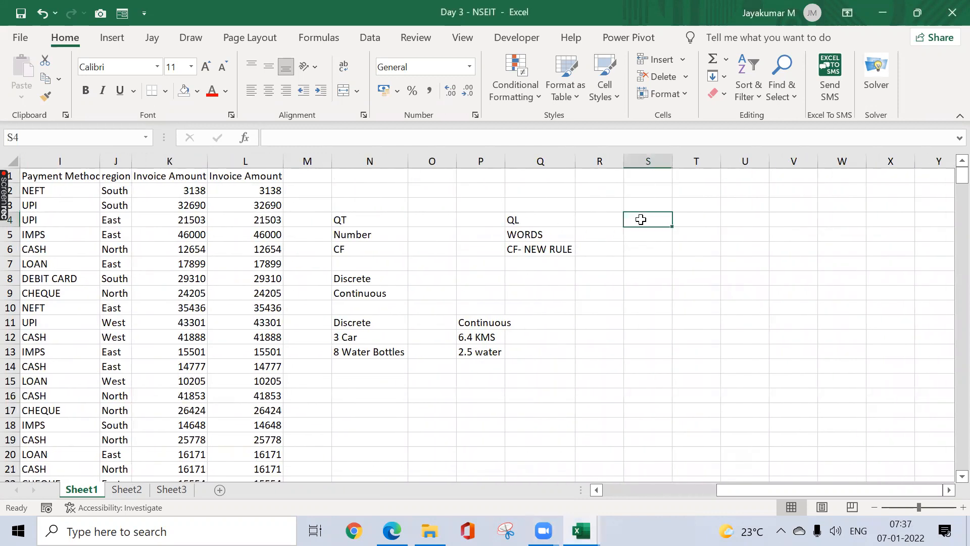
text(High)
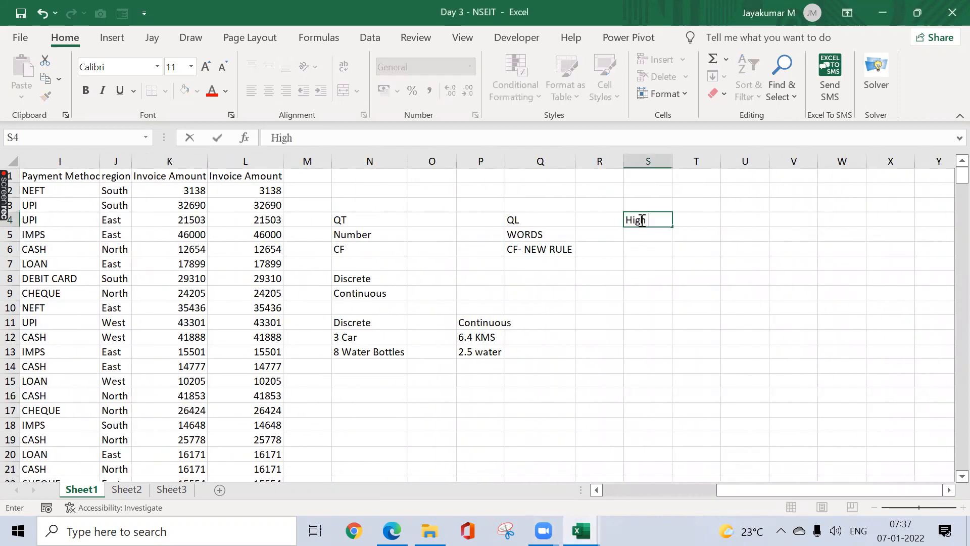
text( Payment)
click(640, 220)
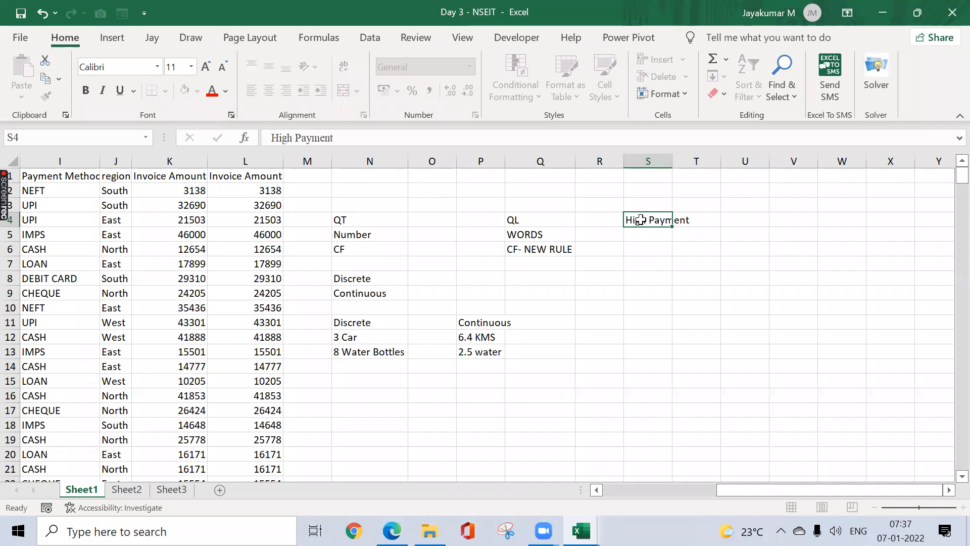
key(alt+o)
key(c)
key(a)
key(Right)
key(Down)
key(Left)
Step: Enter the heading Delay in Payment in T4 and AutoFit column T
key(Up)
key(Right)
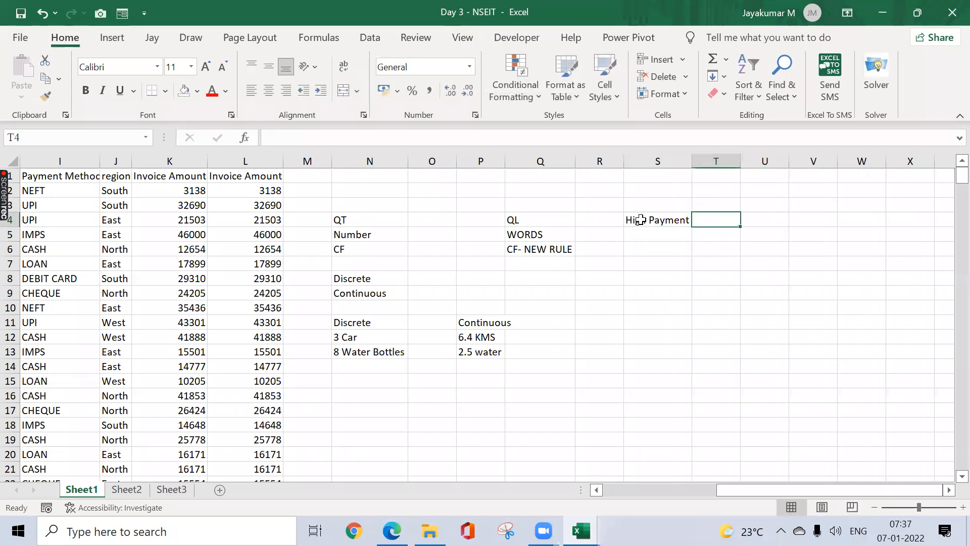
text(Delay)
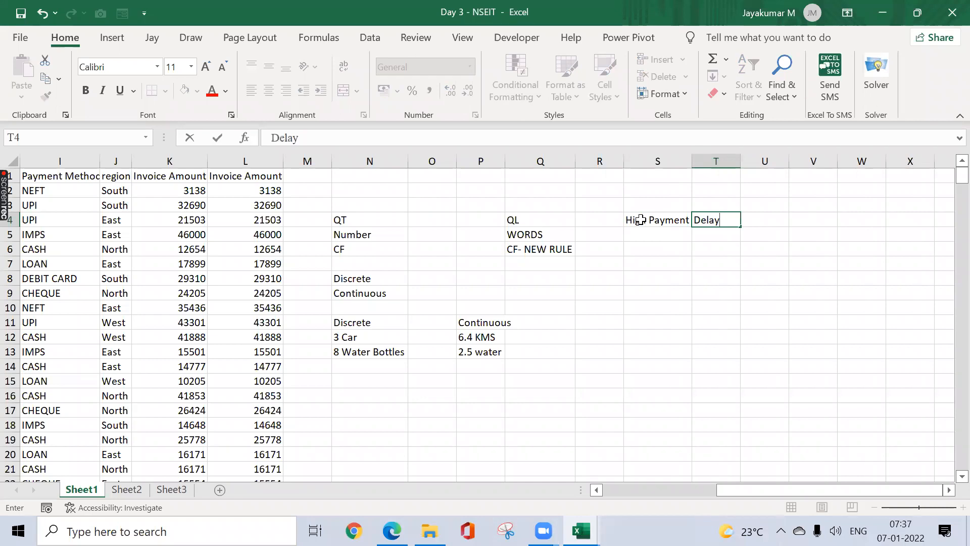
text( in Payment)
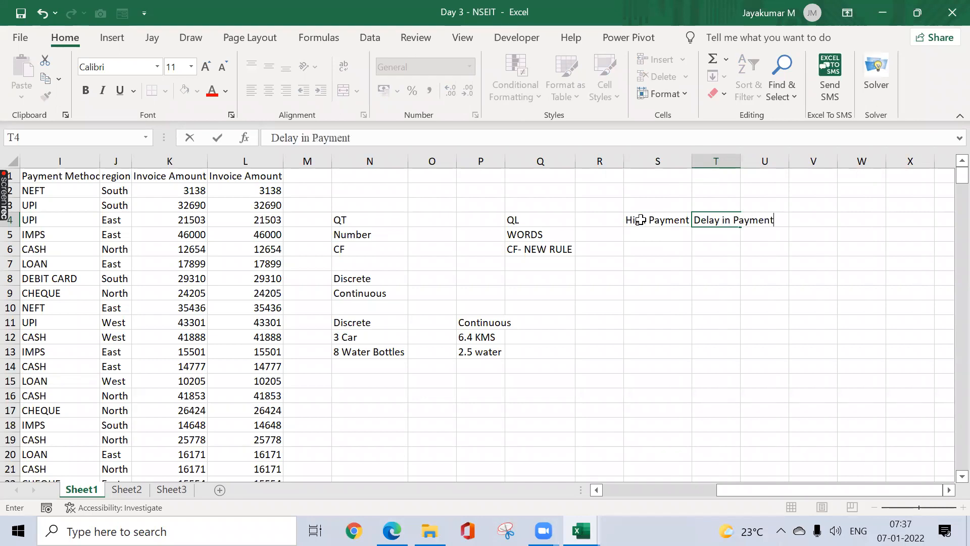
key(Return)
key(Up)
key(alt+h)
key(o)
key(i)
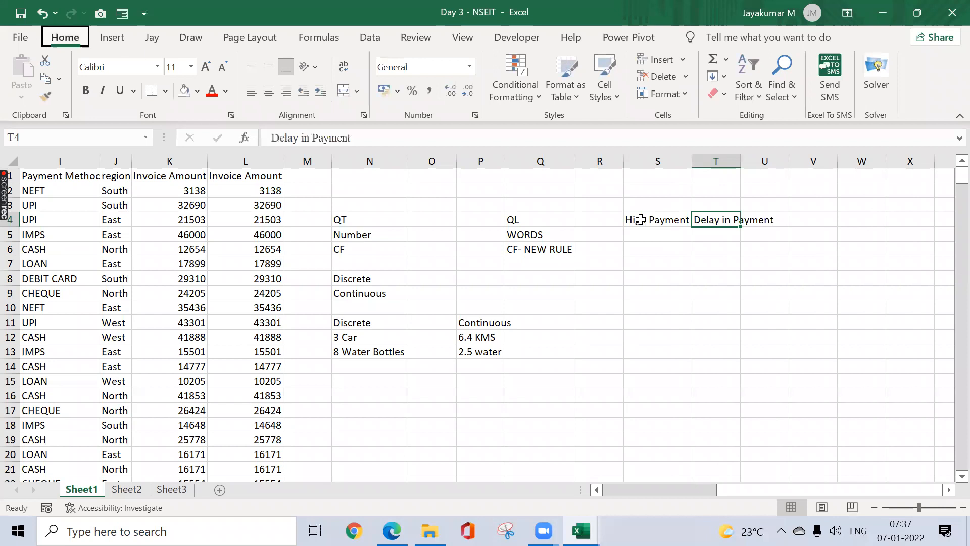
Step: Enter the heading SLA in cell U4
key(Down)
key(Left)
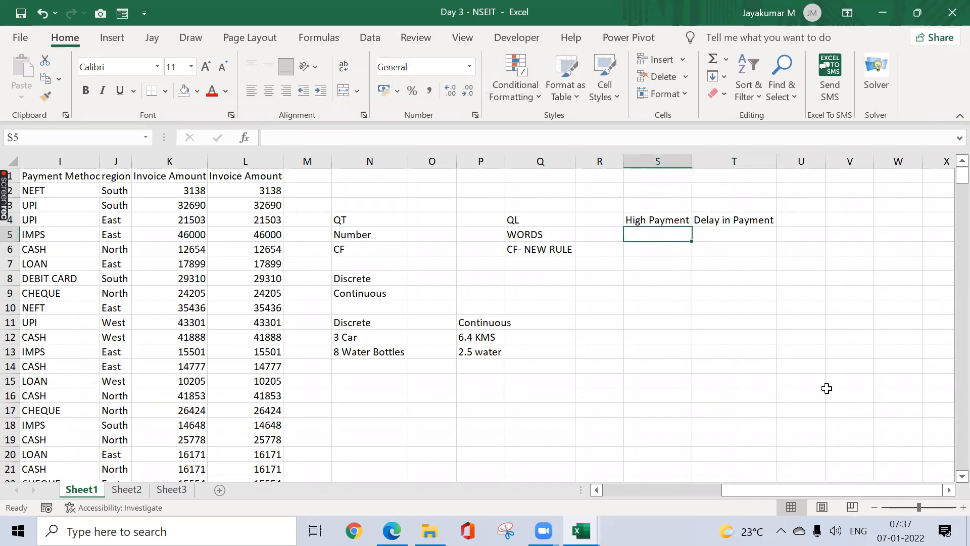
key(Up)
key(Right)
key(Right)
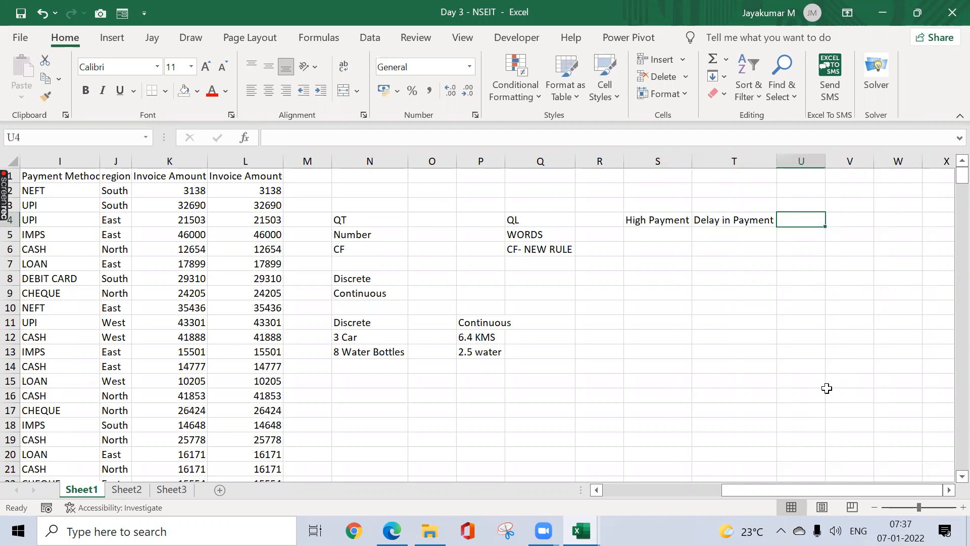
text(SLA)
key(Return)
key(Up)
key(Right)
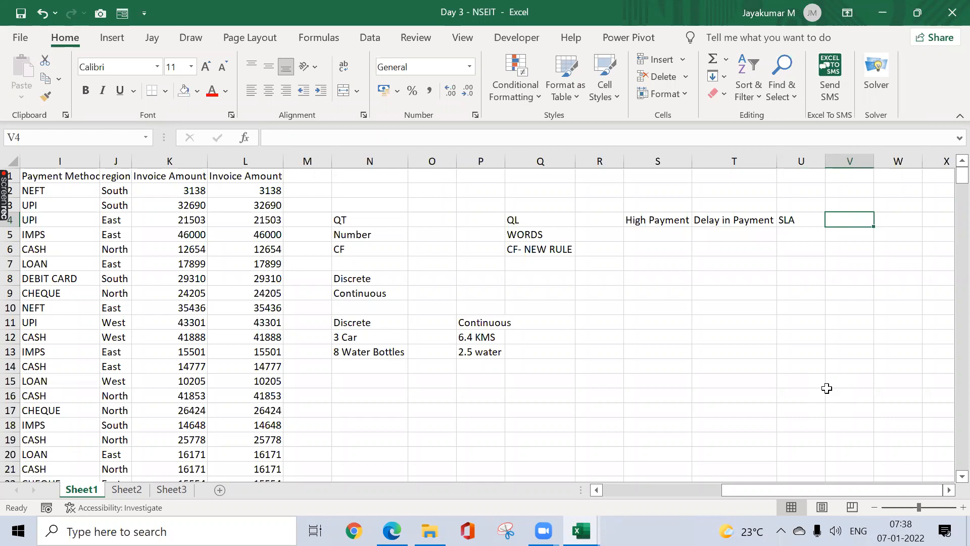
Step: Enter the label Low Payment in S5 under High Payment
key(Down)
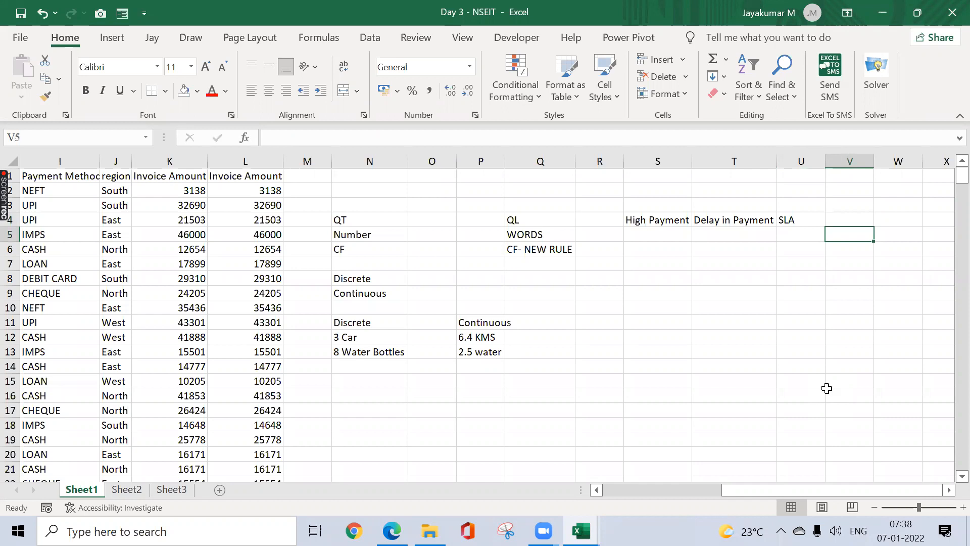
key(Left)
key(Left)
key(Left)
text(L)
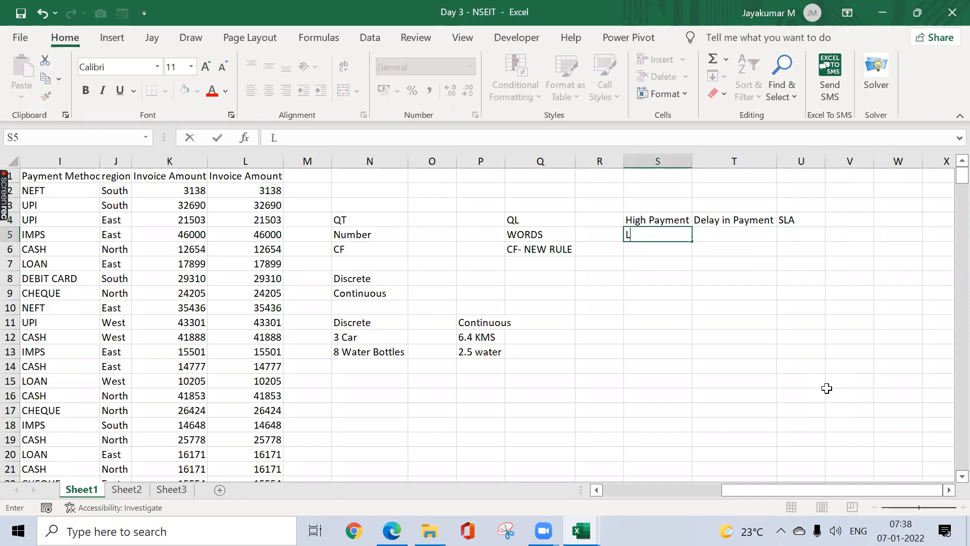
text(ow Payment)
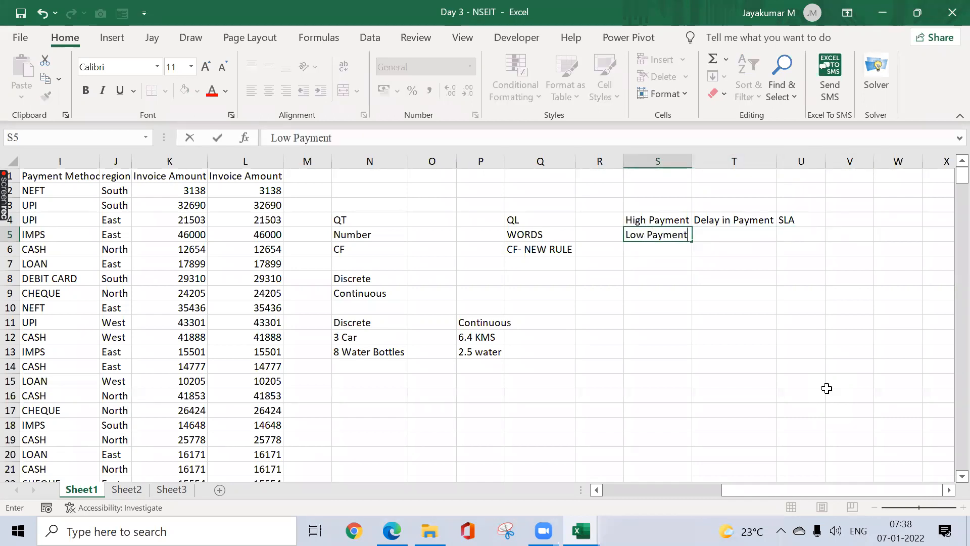
key(Tab)
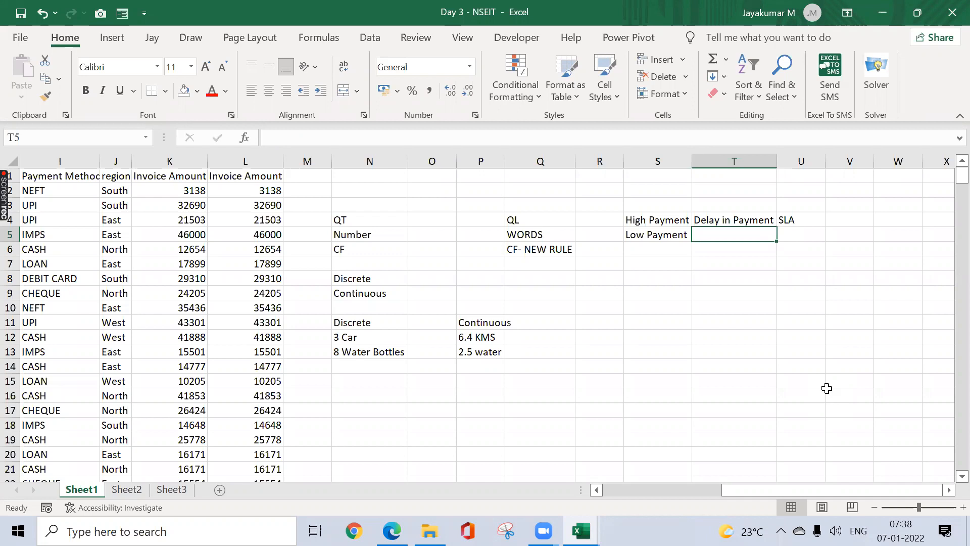
Step: Return to the first invoice amount in cell E2
key(ctrl+Up)
key(ctrl+Left)
key(ctrl+Left)
key(ctrl+Up)
key(ctrl+Left)
key(ctrl+Left)
key(ctrl+Left)
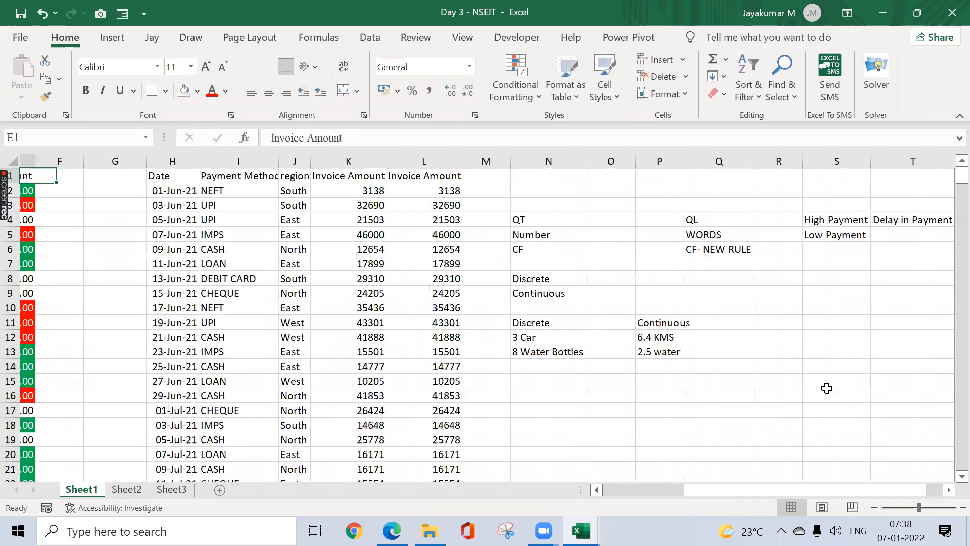
key(Left)
key(Right)
key(Down)
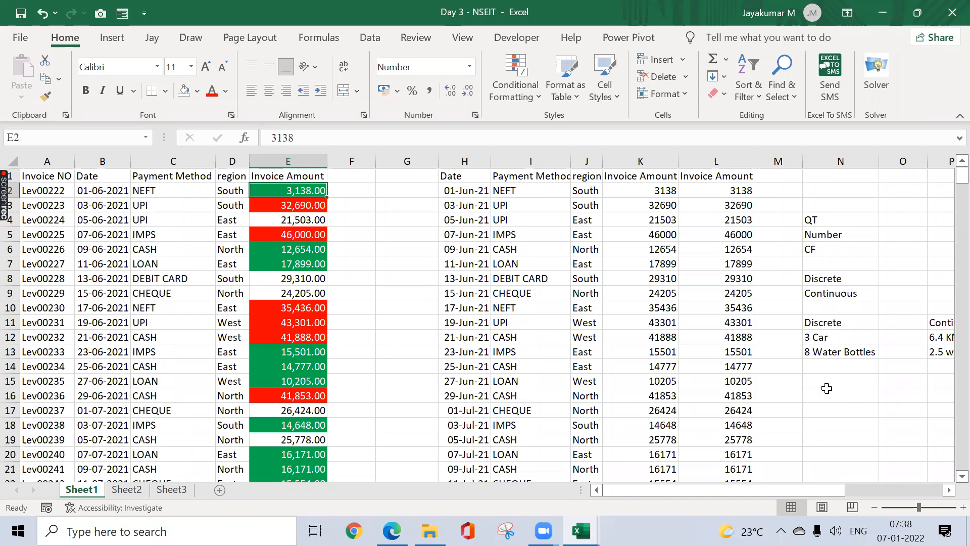
Step: Select E2:E373 and start a Between highlight rule from 20001 to 29999
key(ctrl+shift+Down)
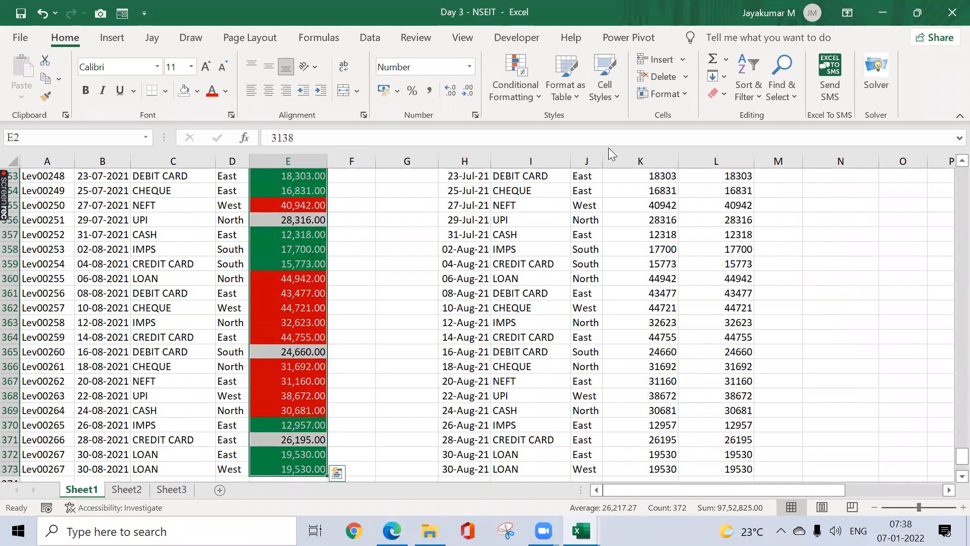
click(518, 92)
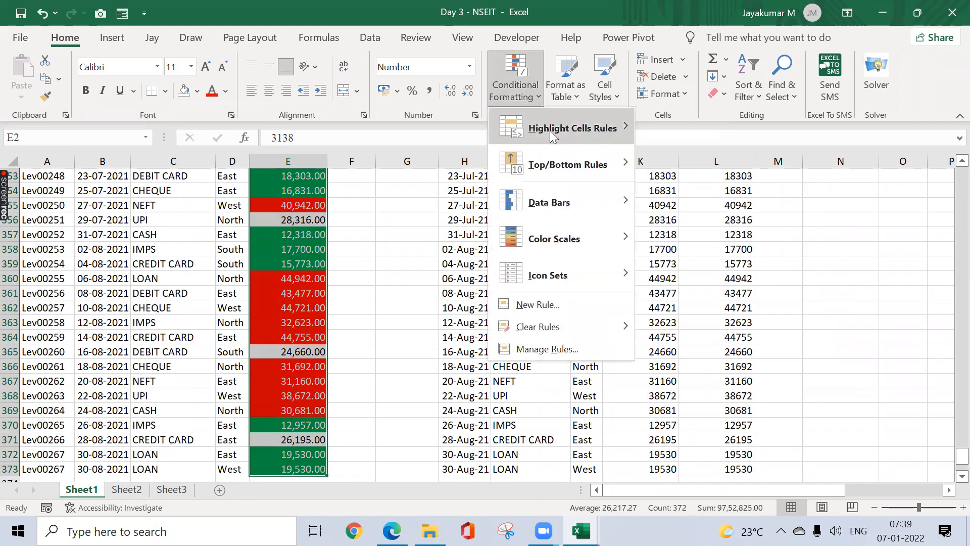
mouse_move(551, 132)
click(699, 203)
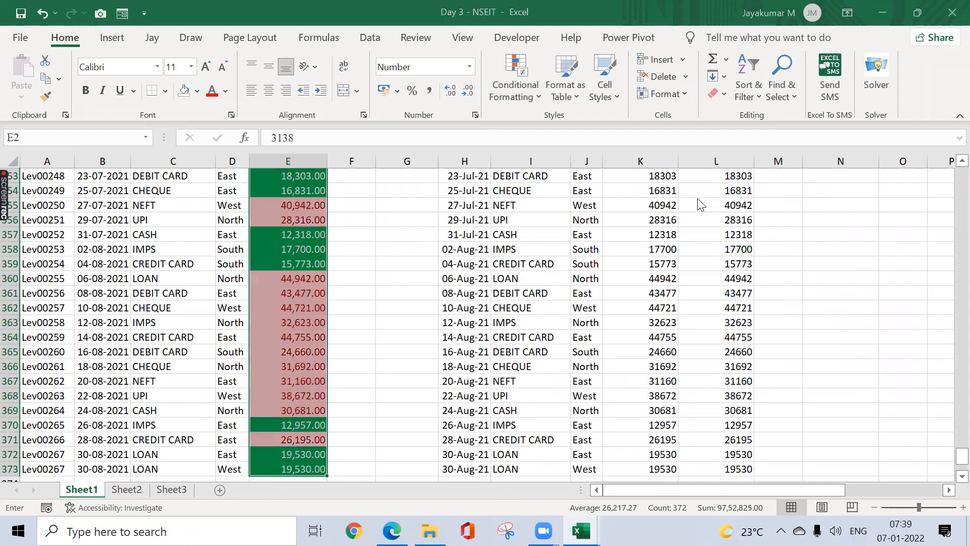
text(20001)
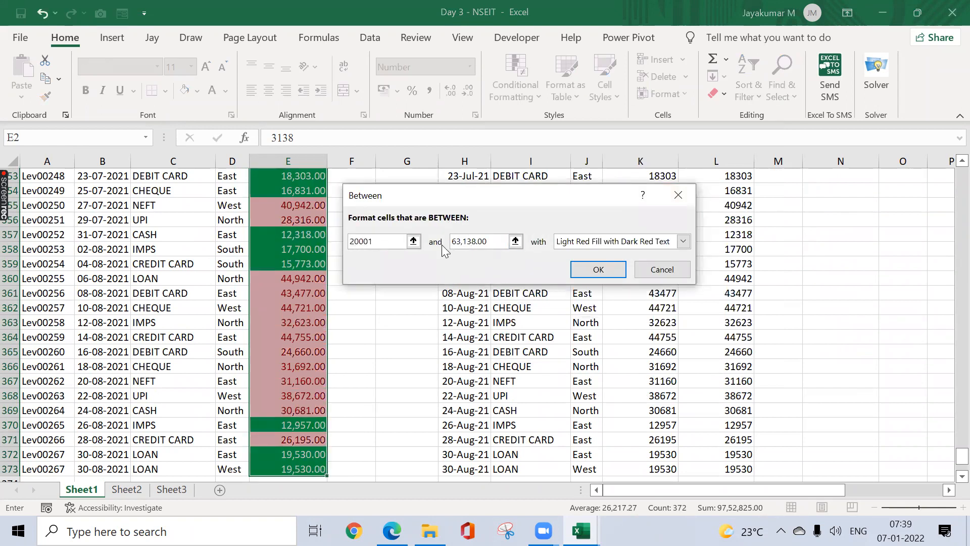
key(Tab)
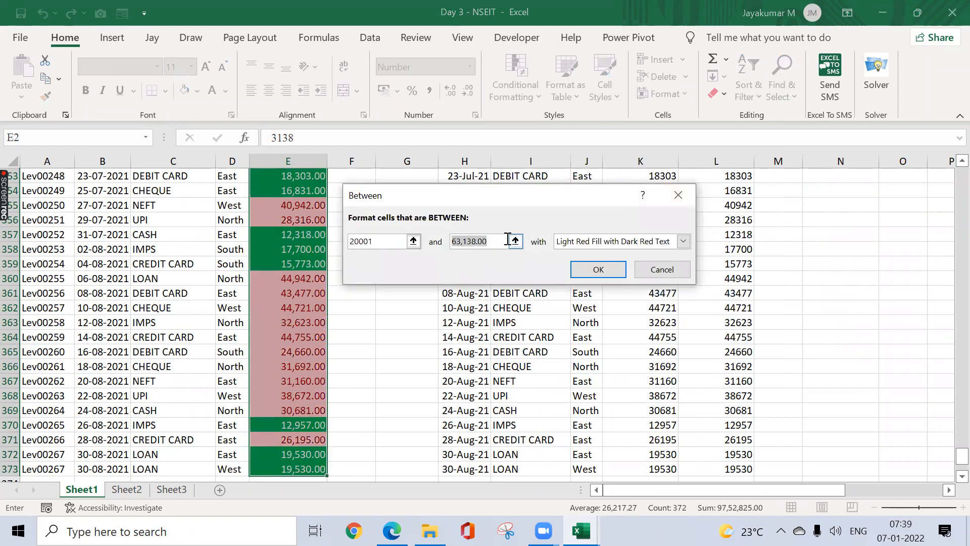
text(29999)
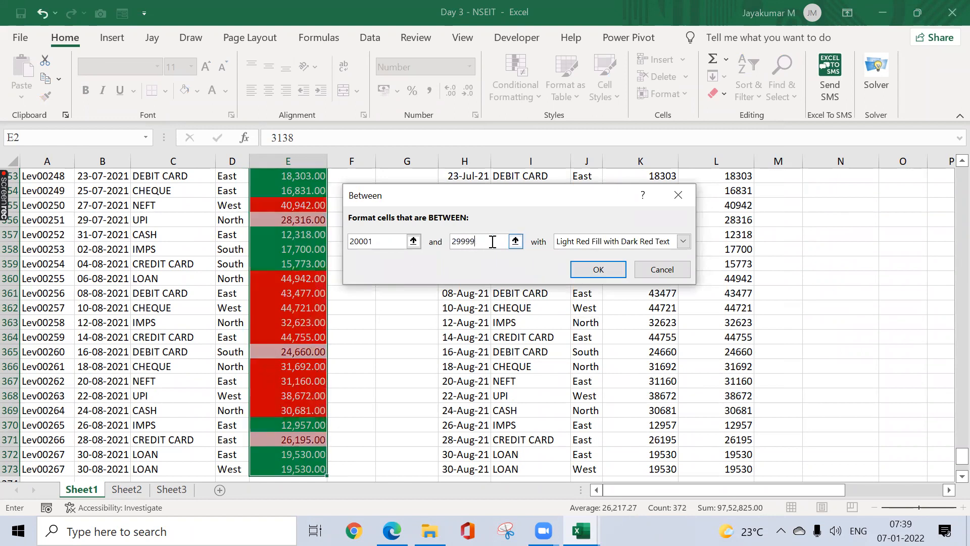
Step: Give the Between rule a custom gold fill and apply it
click(651, 246)
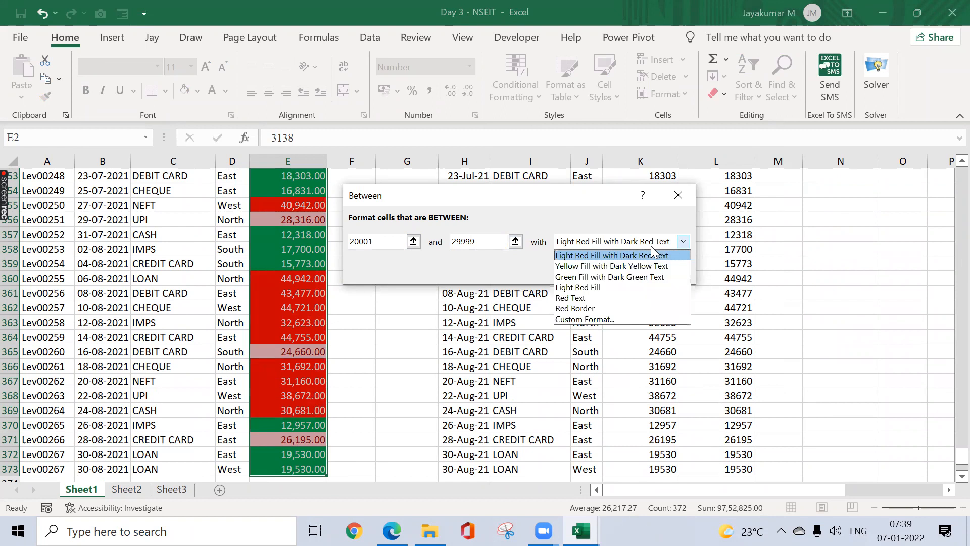
click(583, 319)
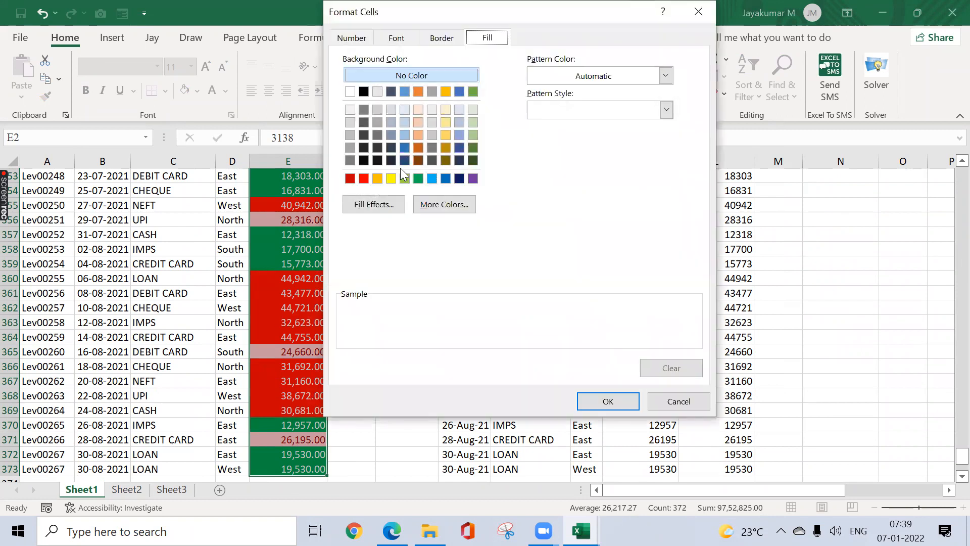
click(377, 176)
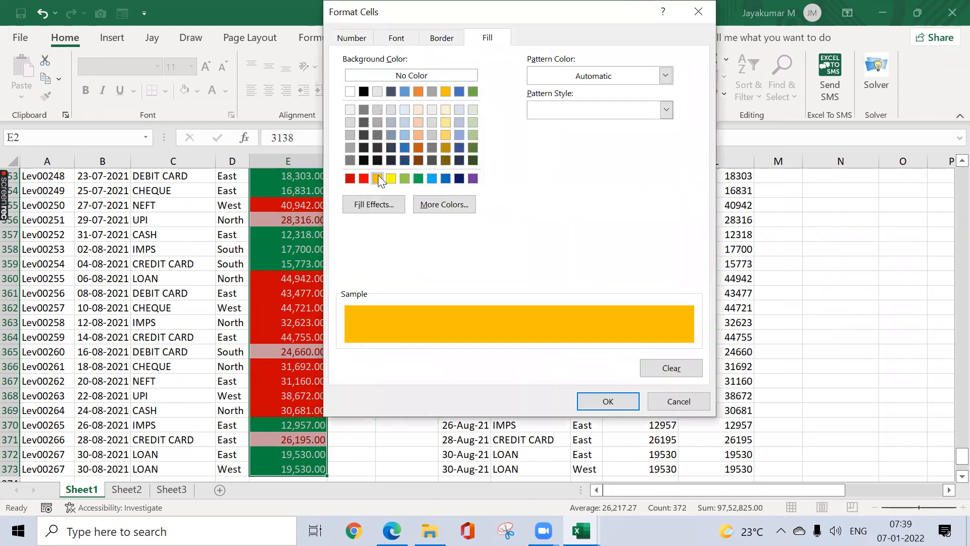
click(608, 400)
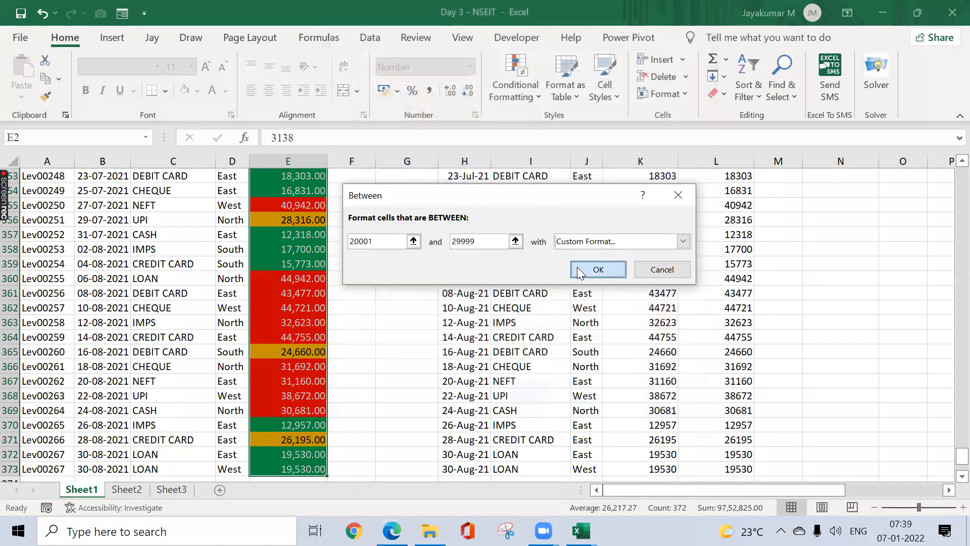
click(577, 267)
click(318, 239)
key(ctrl+Up)
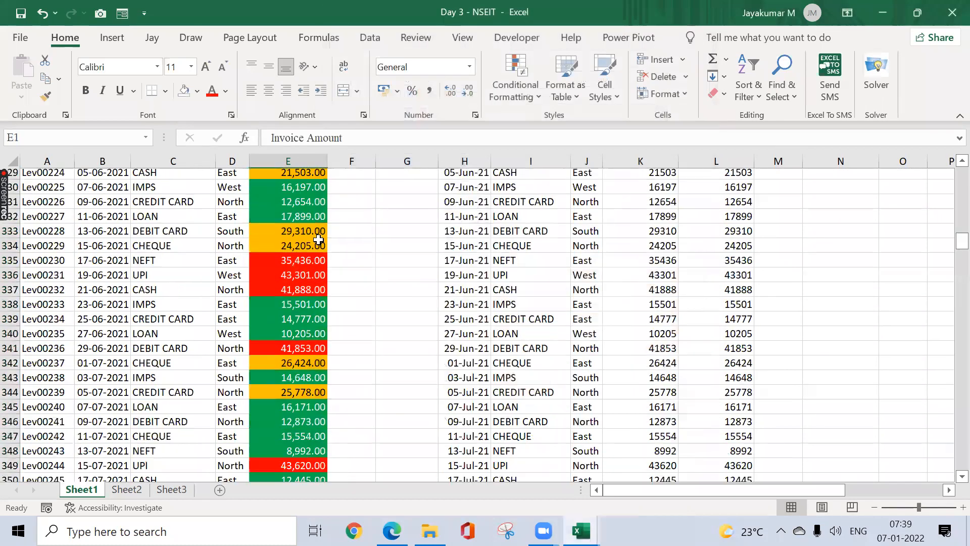
scroll(319, 240, up, 1)
scroll(318, 240, down, 9)
scroll(319, 239, up, 9)
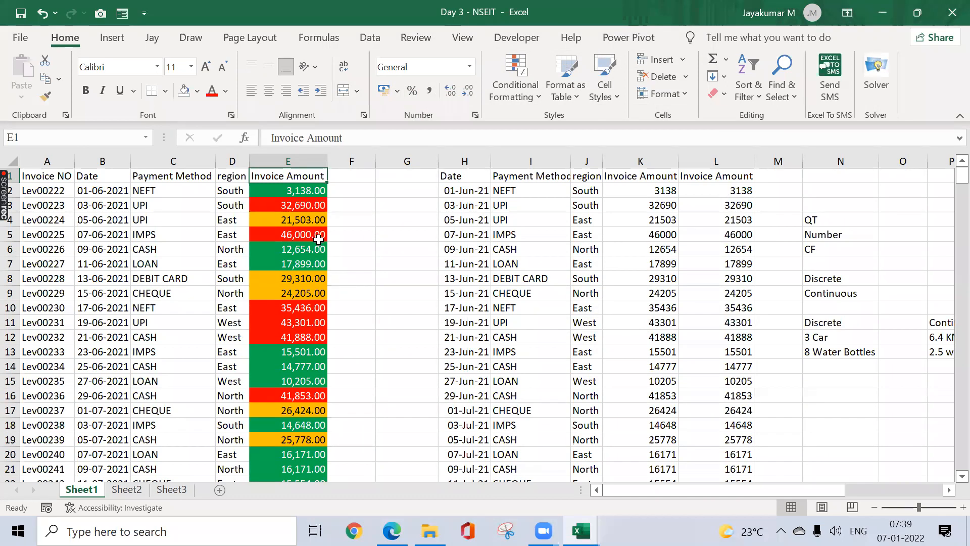
key(ctrl+Home)
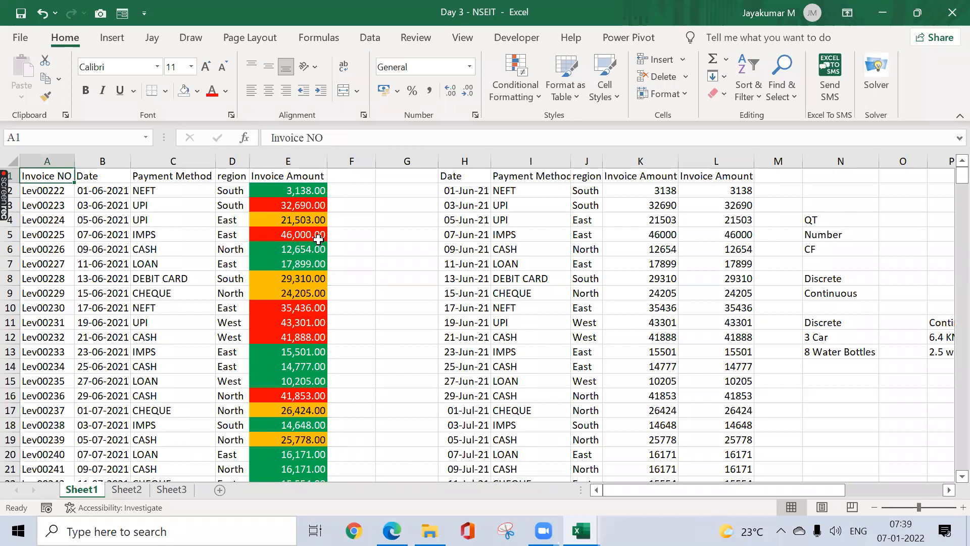
click(528, 100)
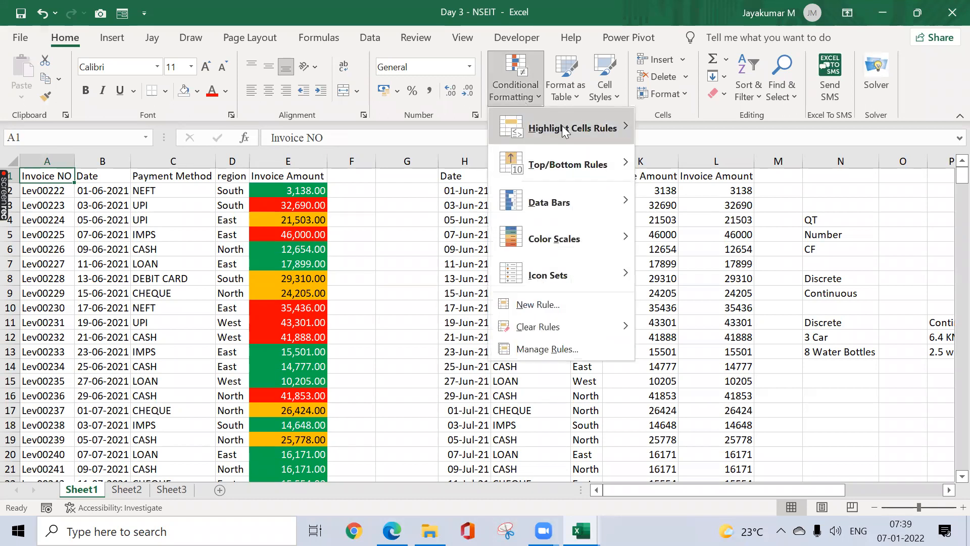
mouse_move(564, 130)
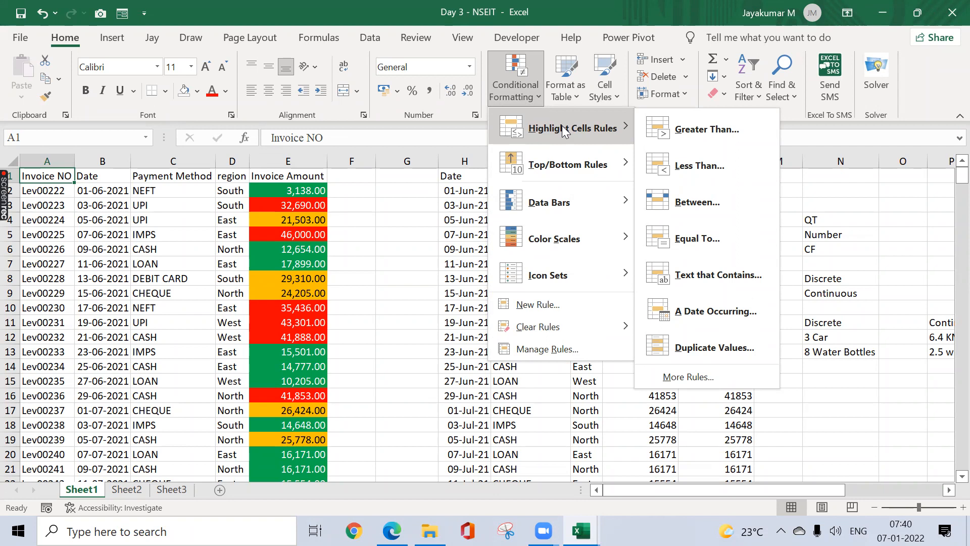
click(310, 392)
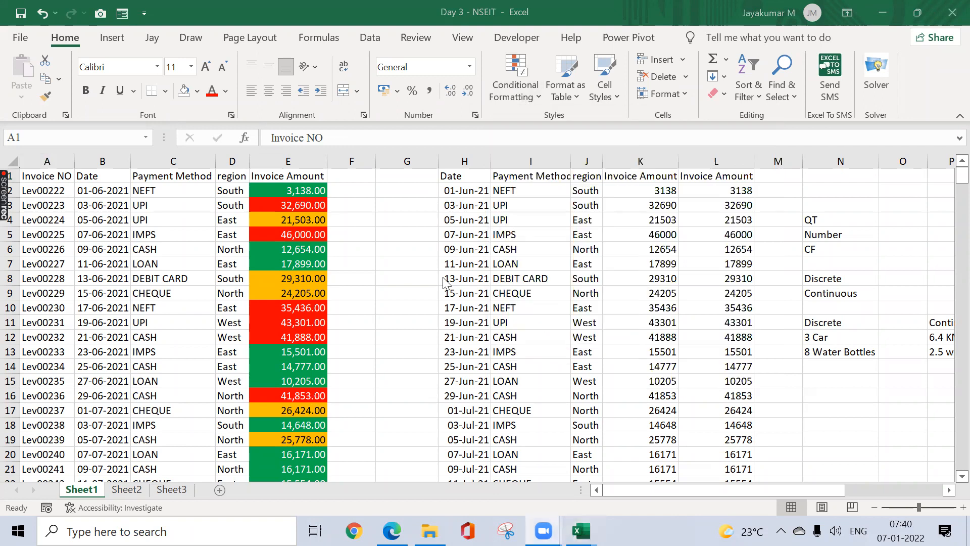
click(382, 226)
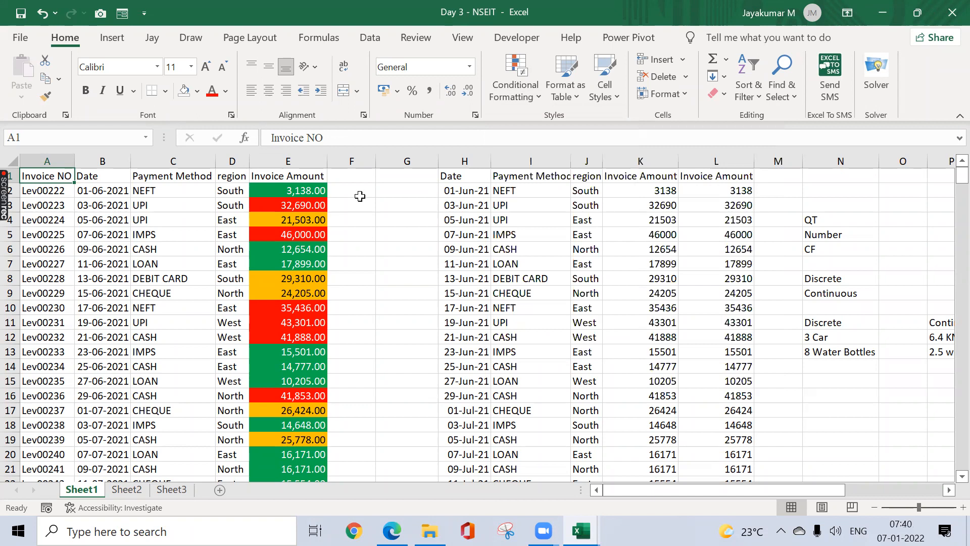
click(531, 95)
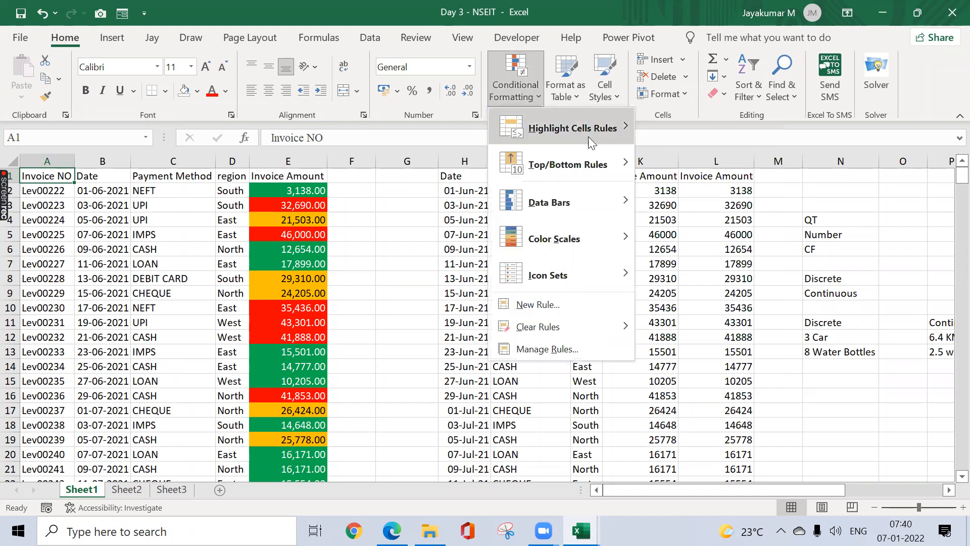
mouse_move(596, 144)
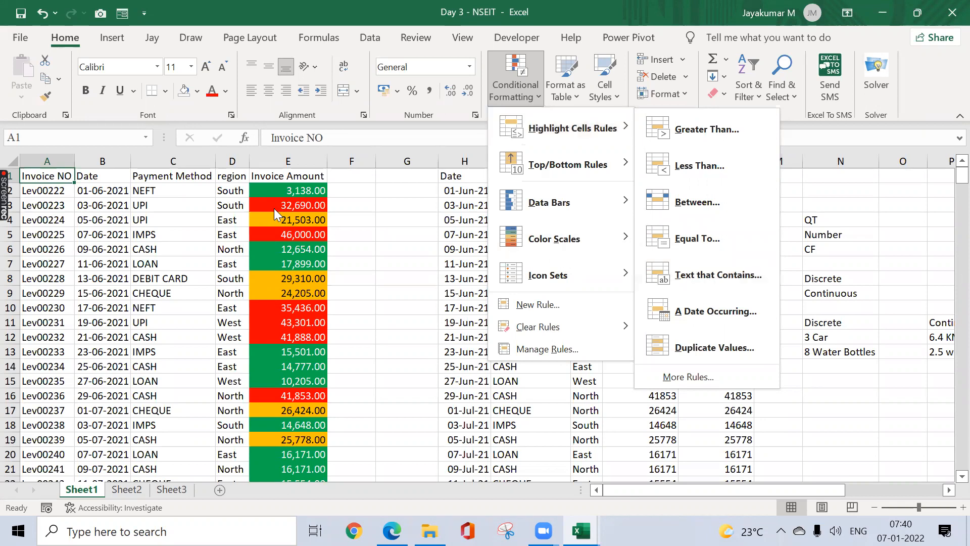
key(Escape)
key(Escape)
click(158, 195)
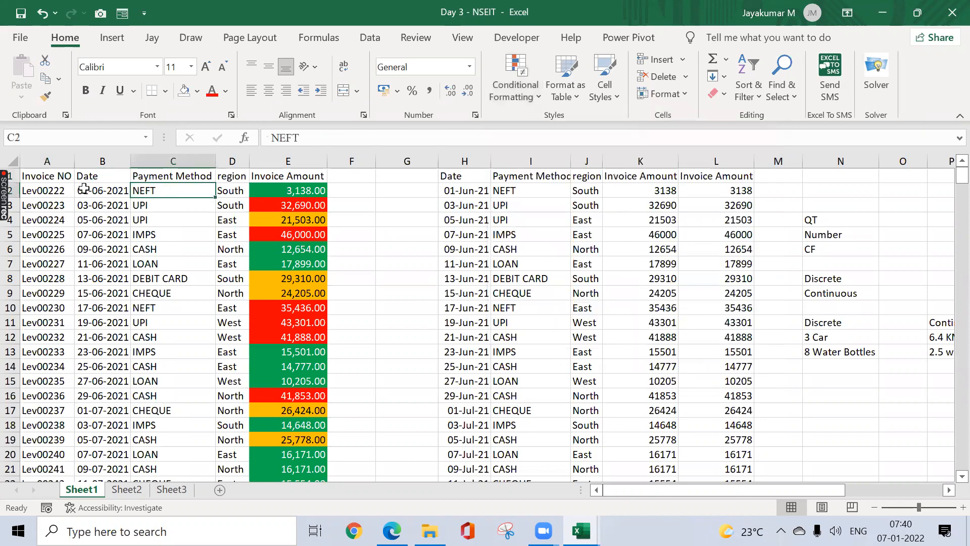
Step: Select Payment Method C2:C373 and start a Text That Contains rule for CASH
key(Left)
key(Left)
key(Right)
key(Right)
key(ctrl+shift+Down)
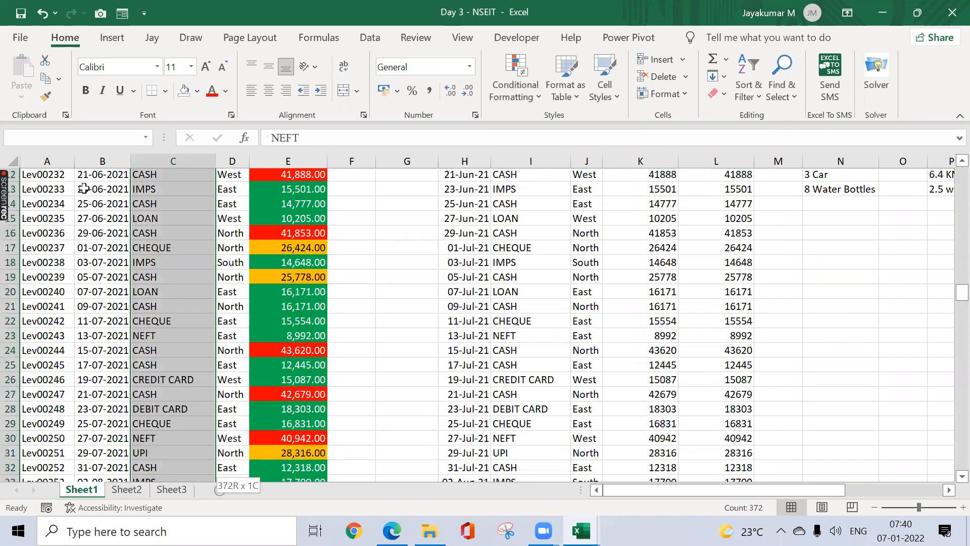
key(ctrl+Up)
key(Down)
key(ctrl+shift+Down)
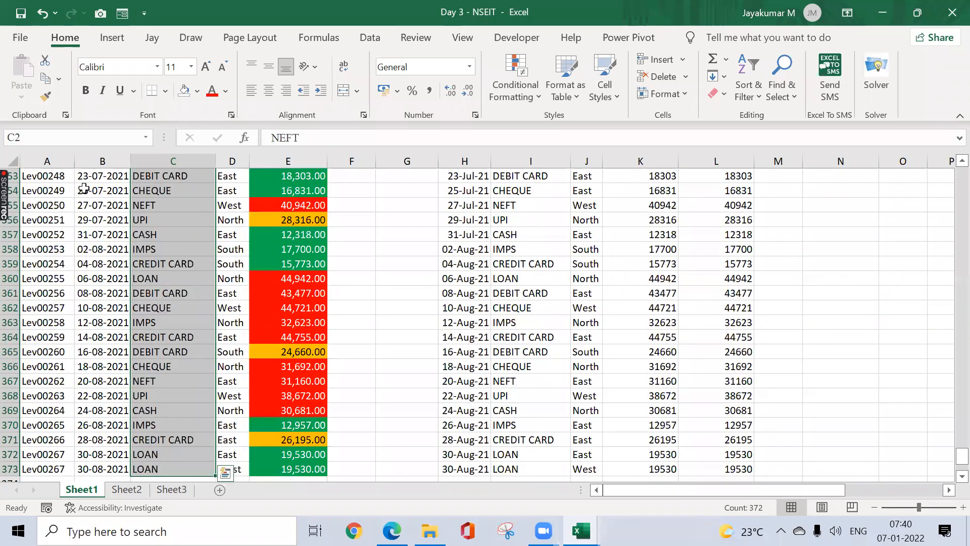
click(537, 98)
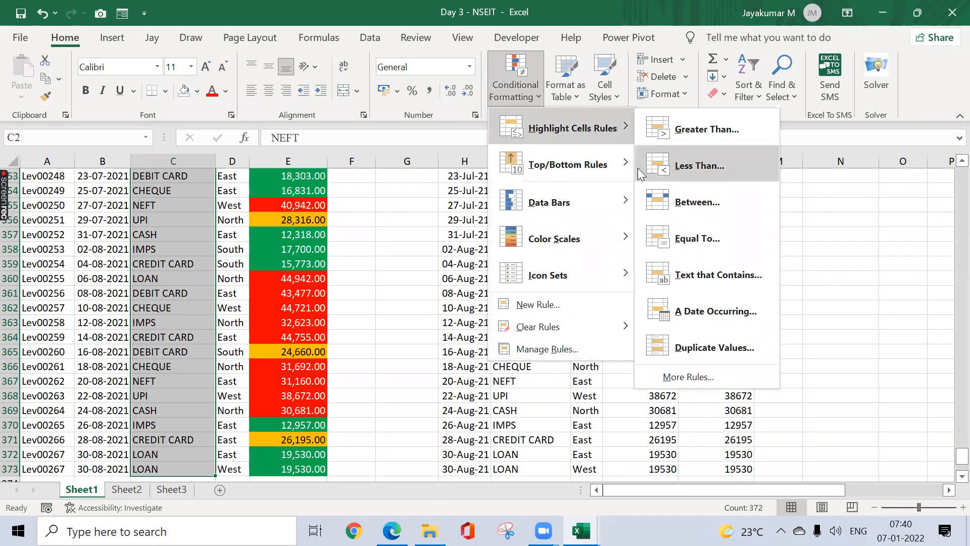
click(673, 262)
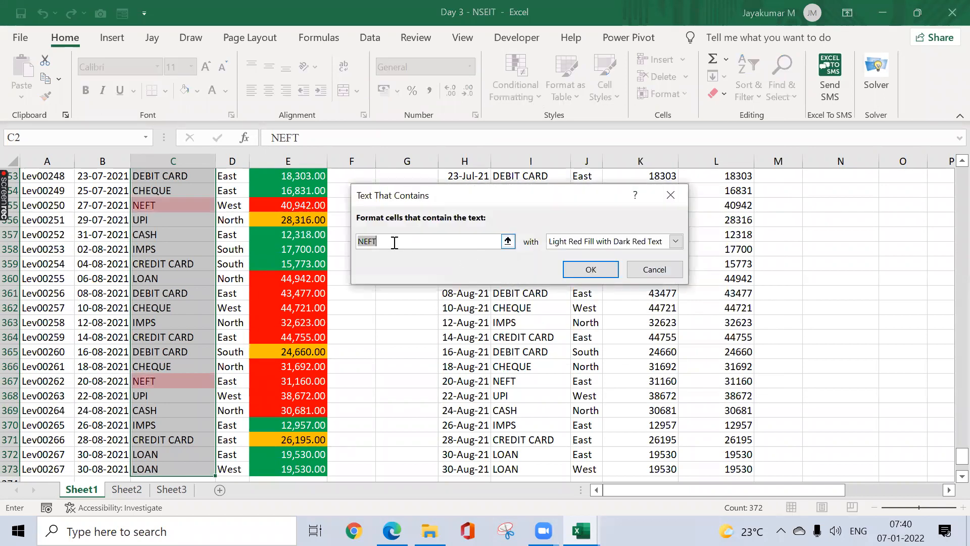
text(CASH)
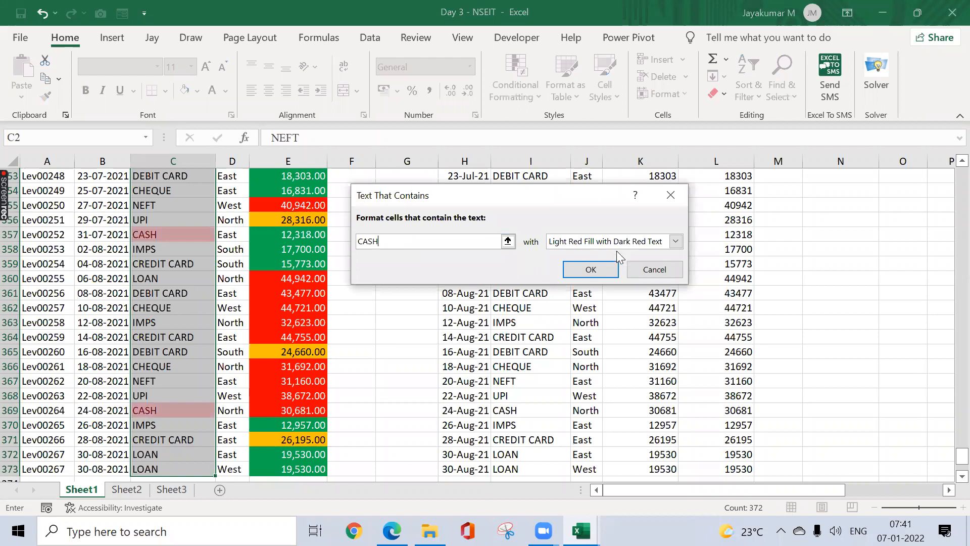
Step: Give the CASH rule a custom light blue fill and apply it
click(626, 246)
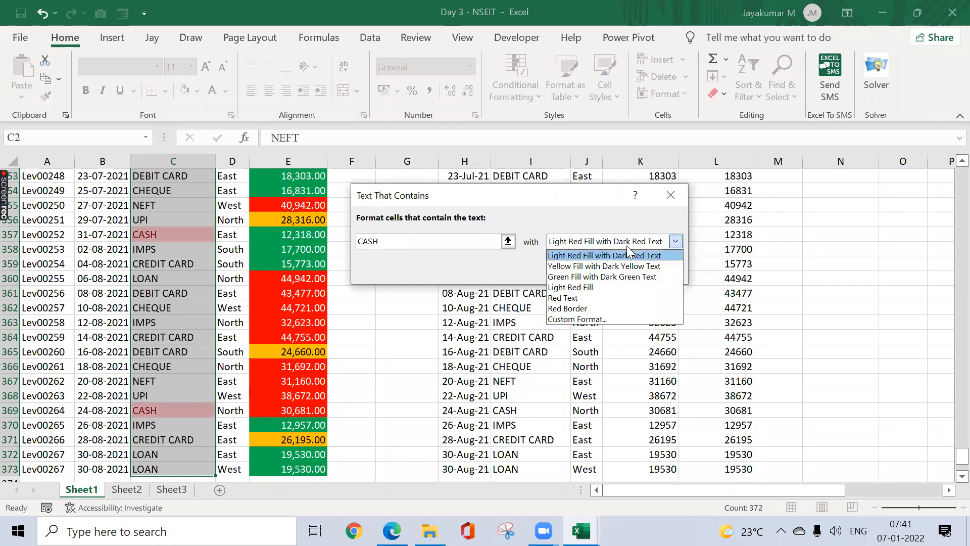
click(586, 319)
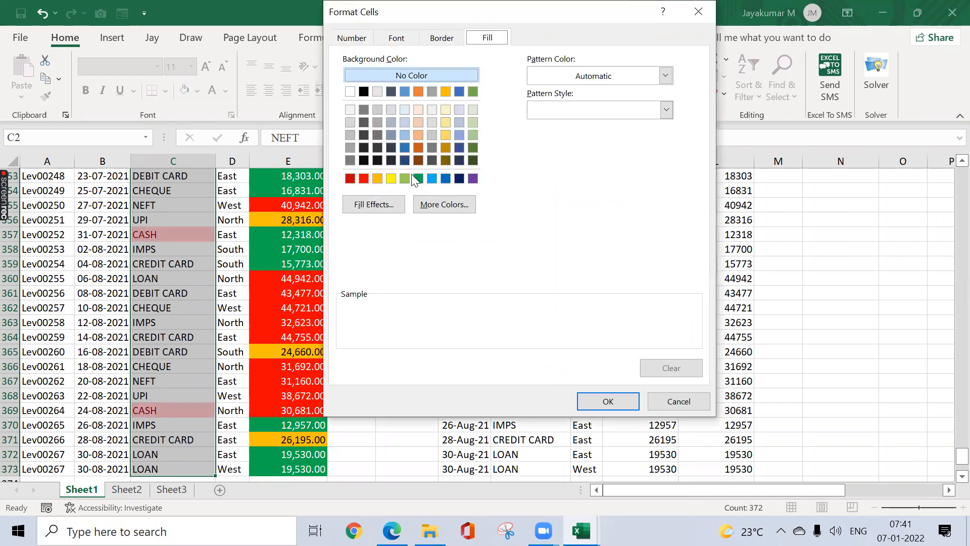
click(432, 178)
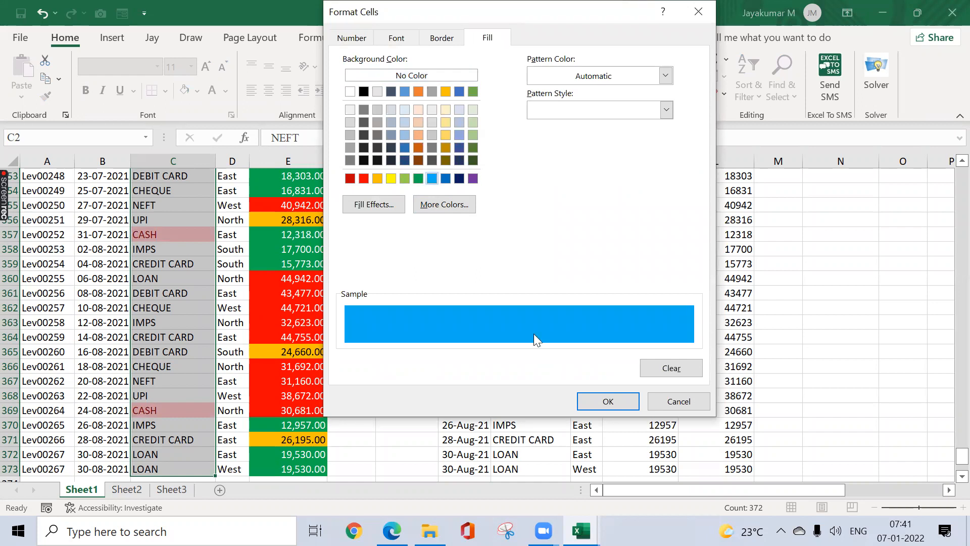
click(598, 399)
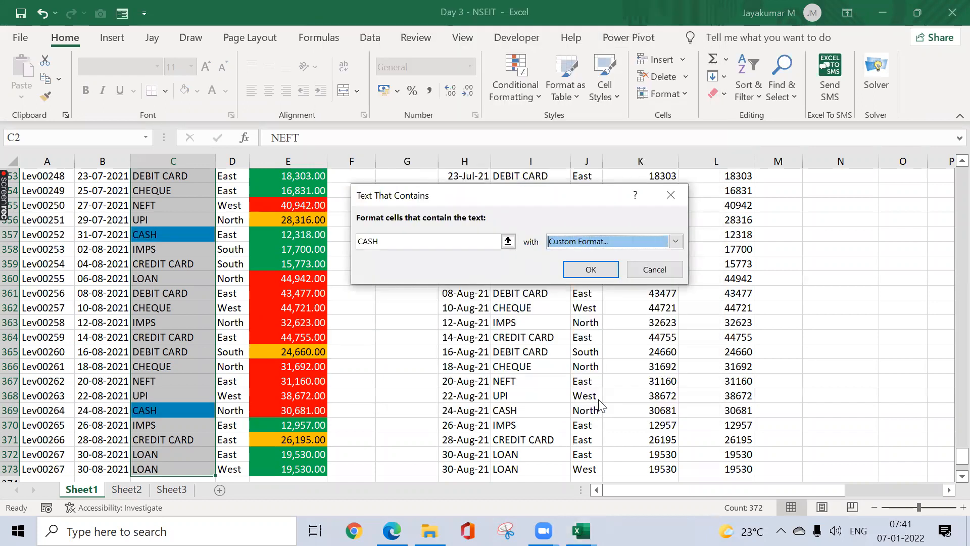
click(589, 267)
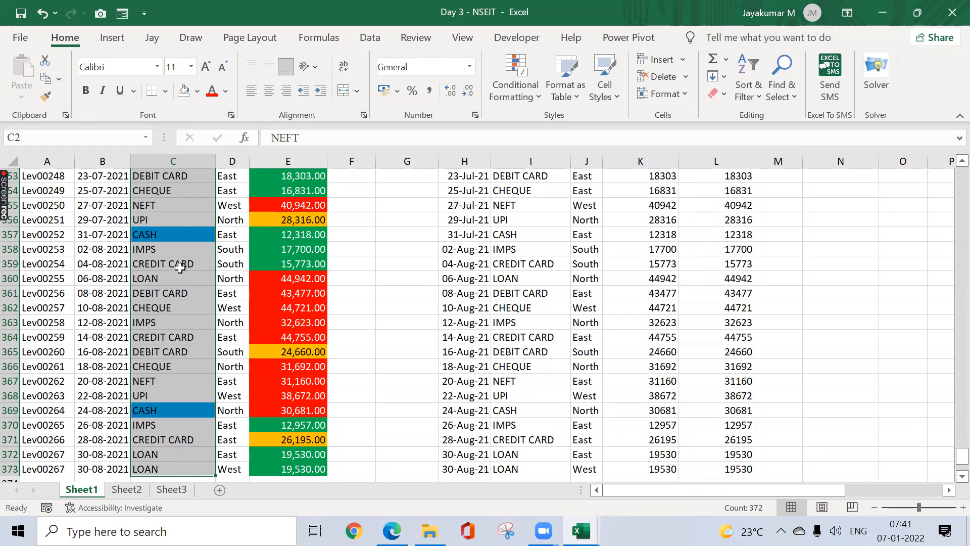
Step: Add a Text That Contains rule for LOAN using Light Red Fill with Dark Red Text
click(531, 96)
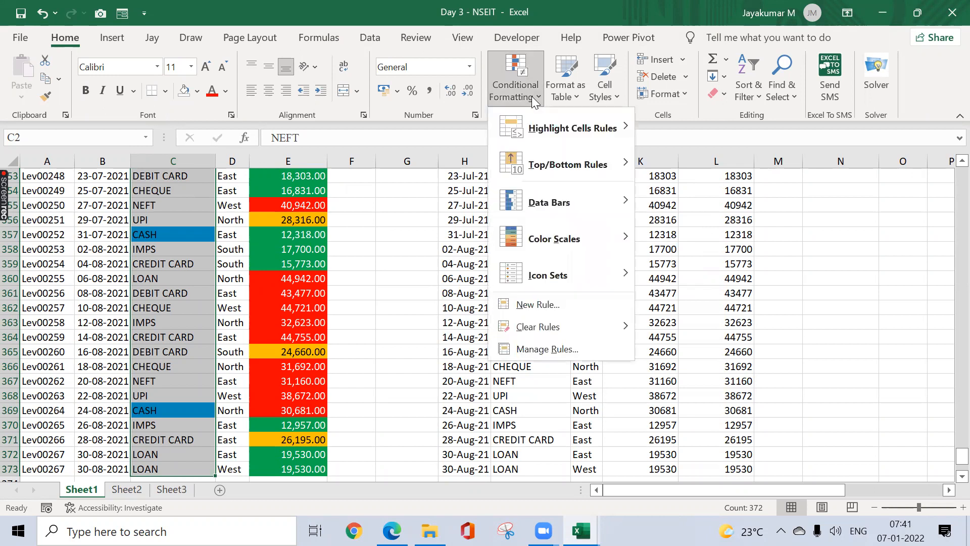
mouse_move(581, 165)
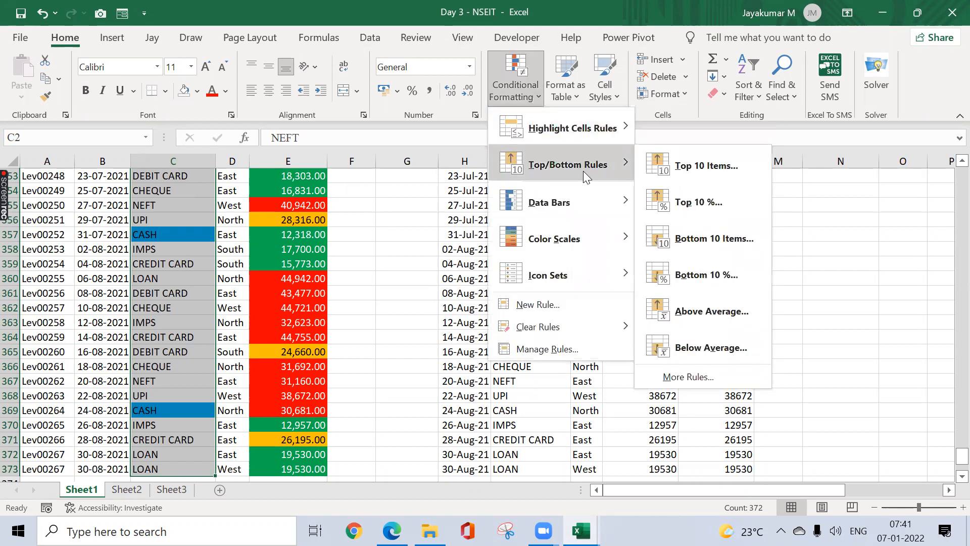
mouse_move(613, 136)
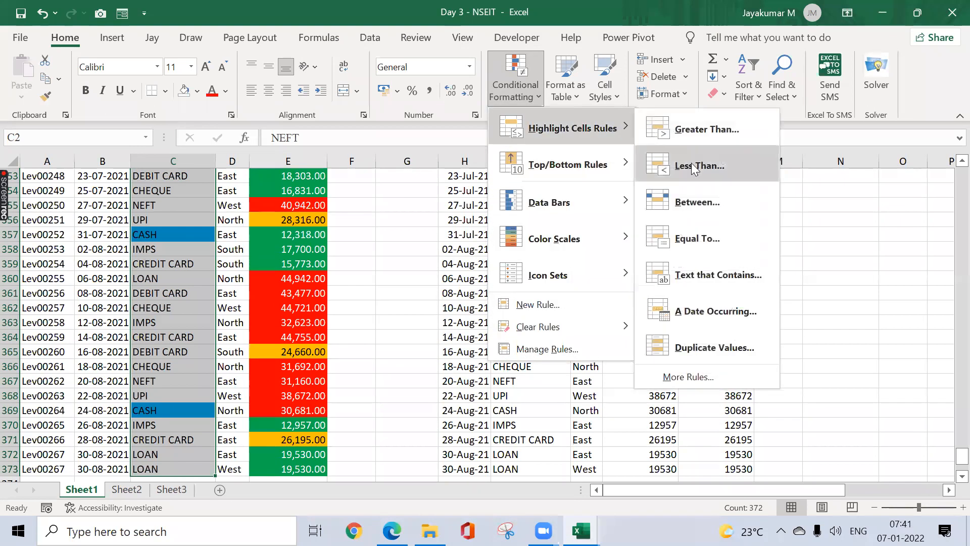
click(723, 274)
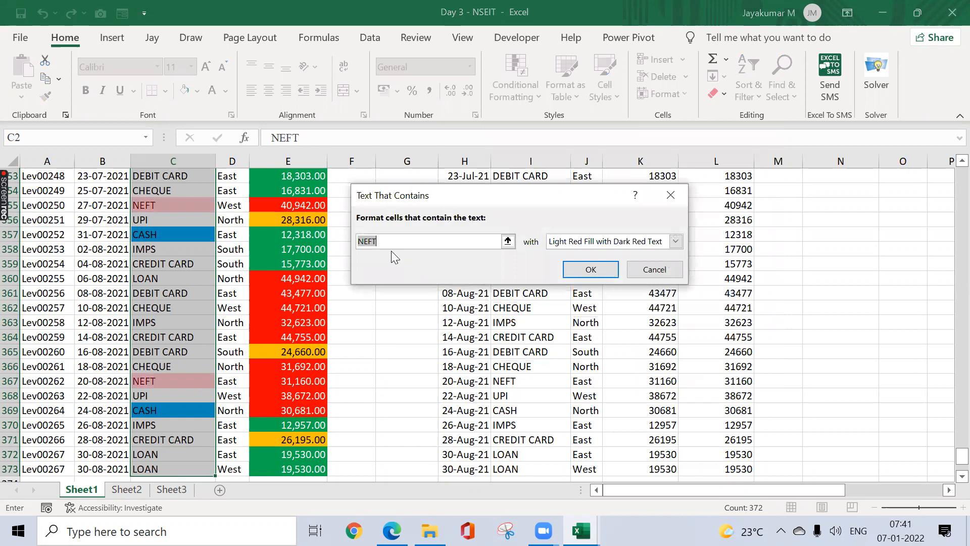
text(LOAN)
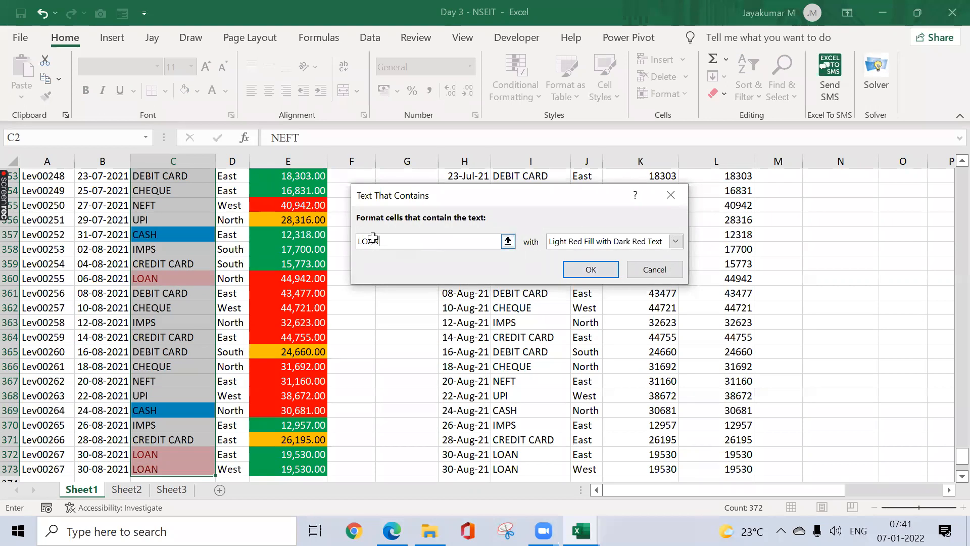
click(580, 272)
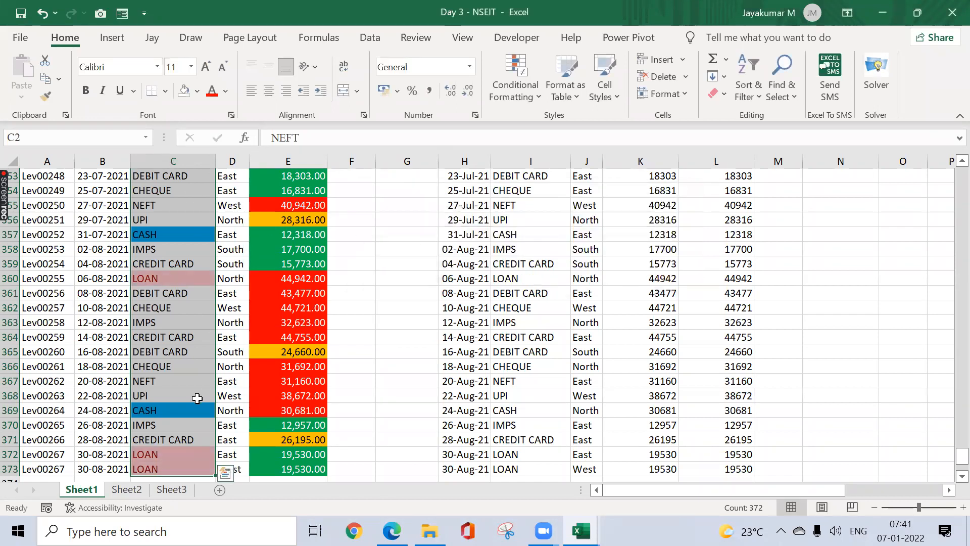
Step: Type the header Client Name in F1 and AutoFit column F to it
click(362, 231)
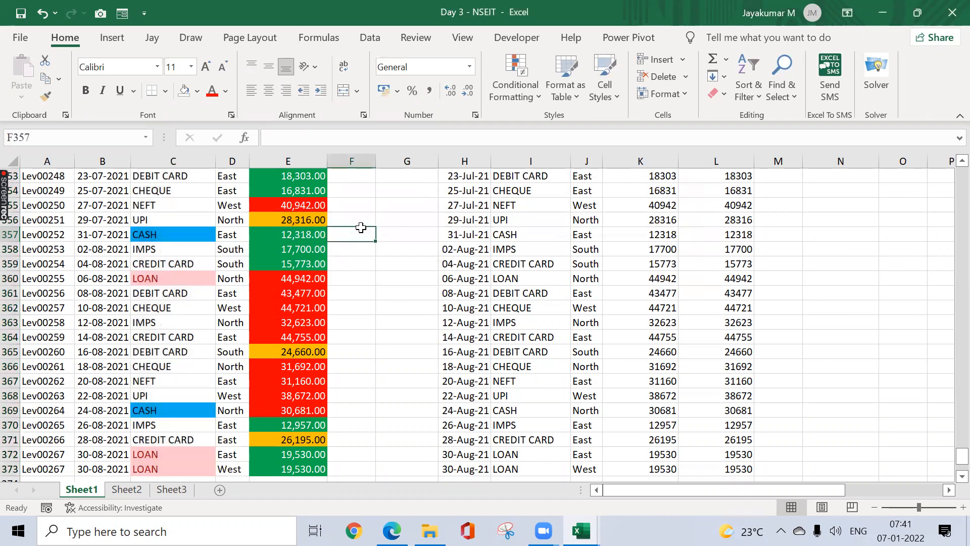
key(ctrl+Up)
key(Right)
key(Left)
text(Client Name)
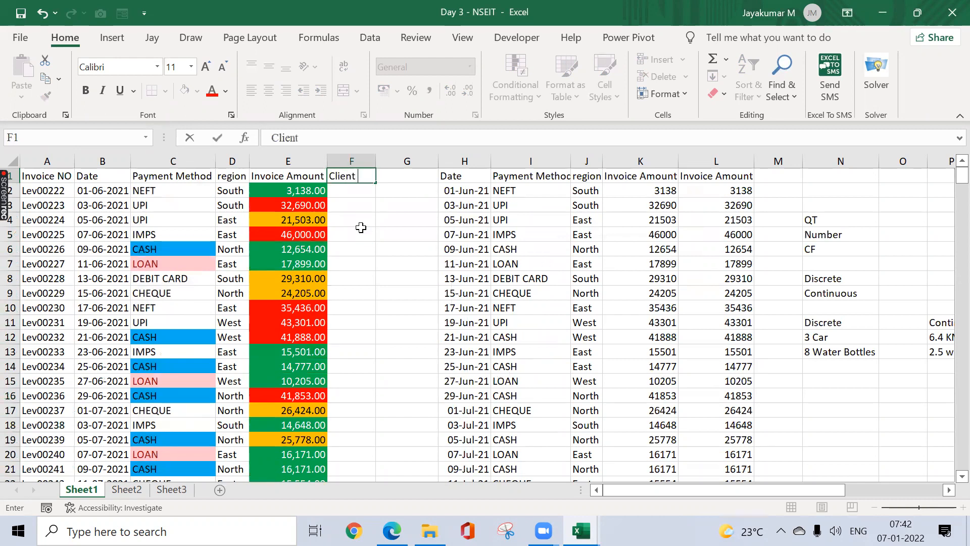
key(ctrl+Return)
key(alt+o)
key(c)
key(a)
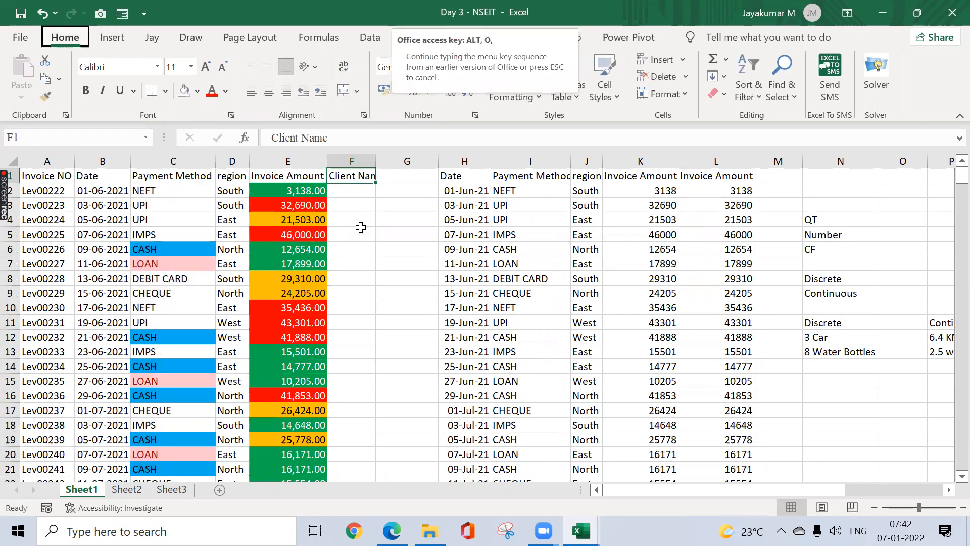
key(Down)
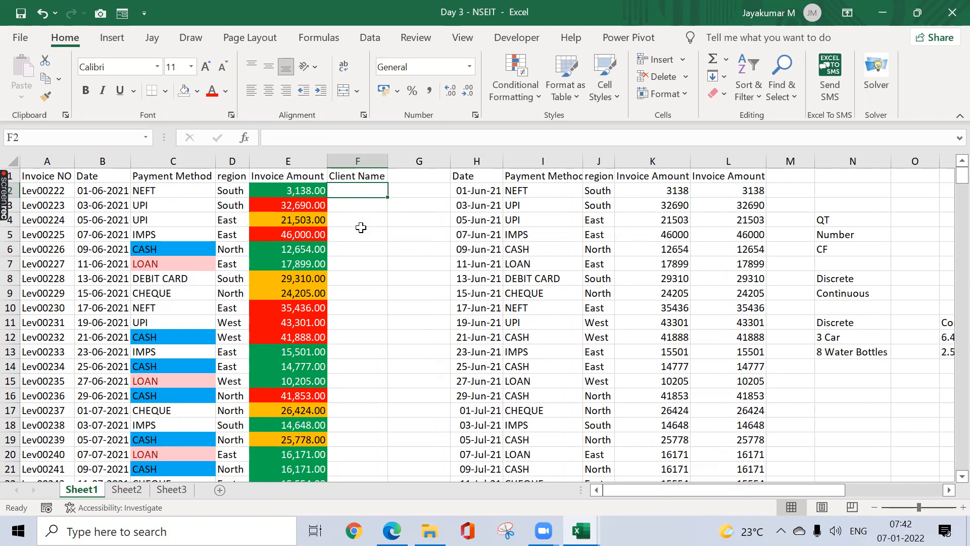
Step: Start a CHOOSE formula, cancel it, and return to cell F2
text(=choo)
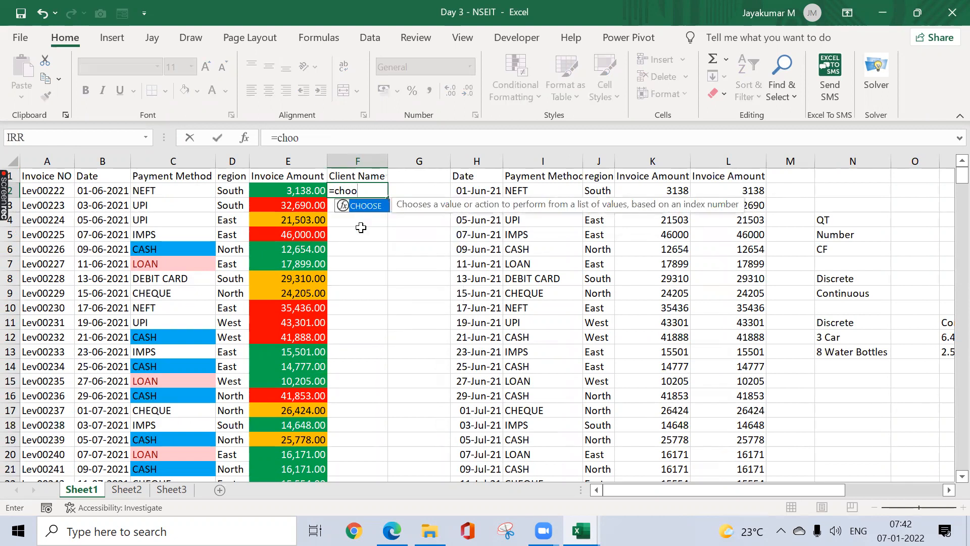
key(Tab)
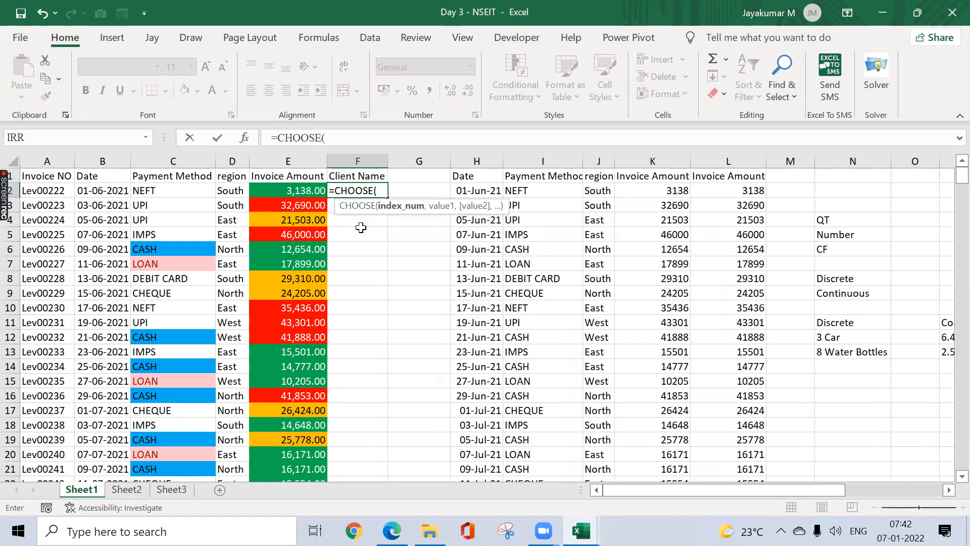
key(Escape)
key(Left)
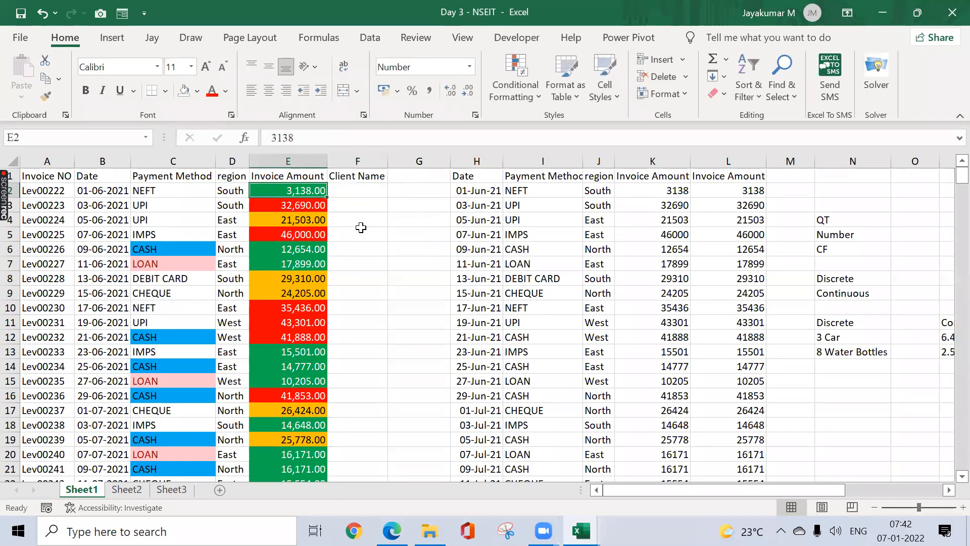
key(ctrl+shift+Down)
key(Right)
key(Left)
key(Right)
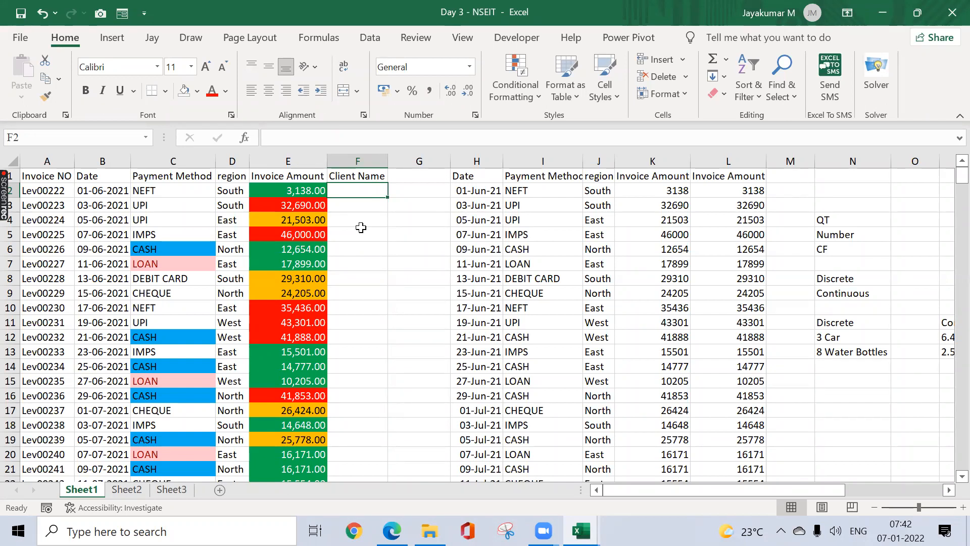
Step: Enter =CHOOSE(RANDBETWEEN(1,5),"Sony","Samsung","LG","BPL","TCL") in F2, accepting Excel's correction
text(=cho)
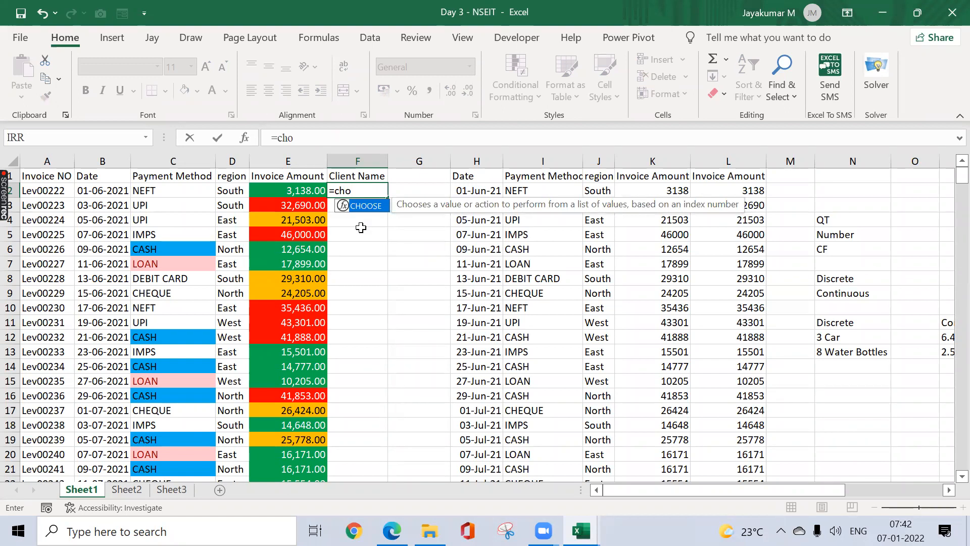
key(Tab)
text(ran)
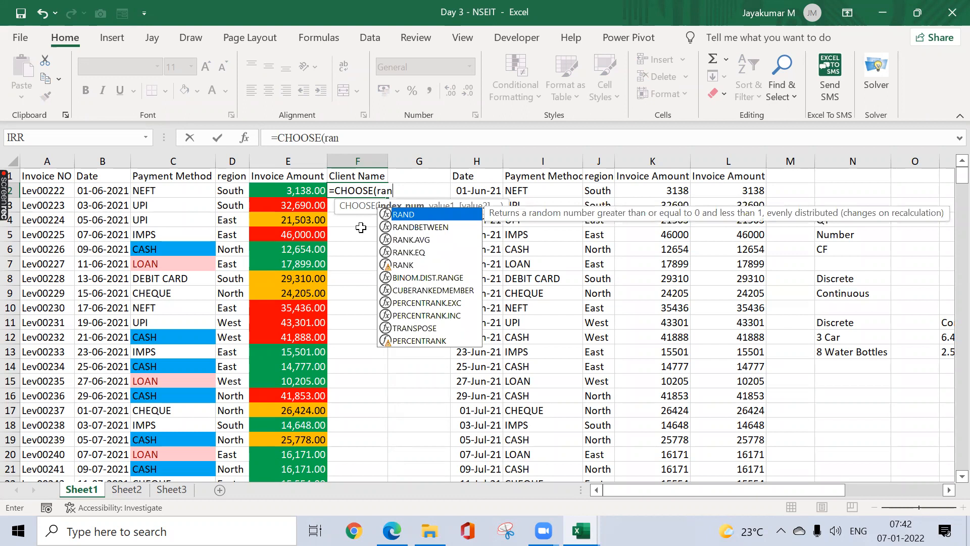
key(Down)
key(Tab)
text(1)
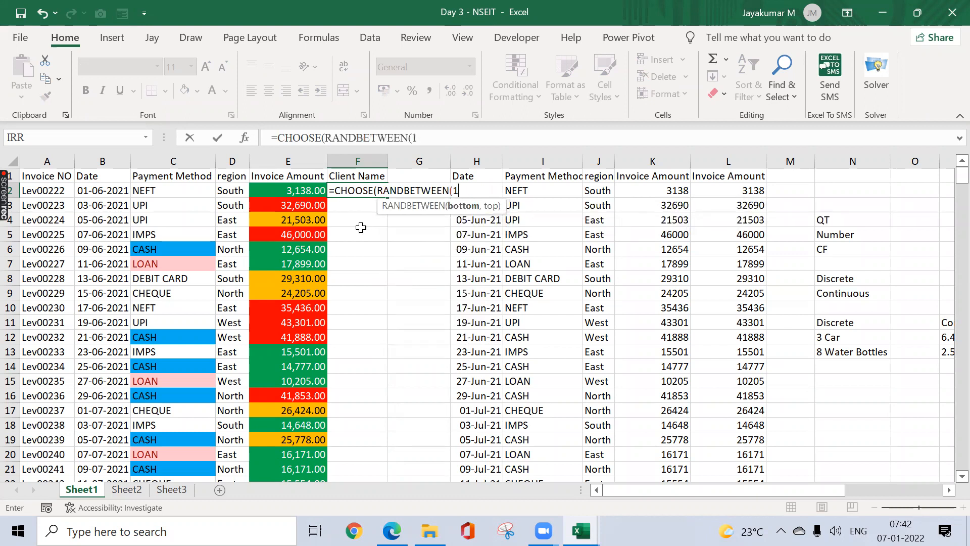
text(,5))
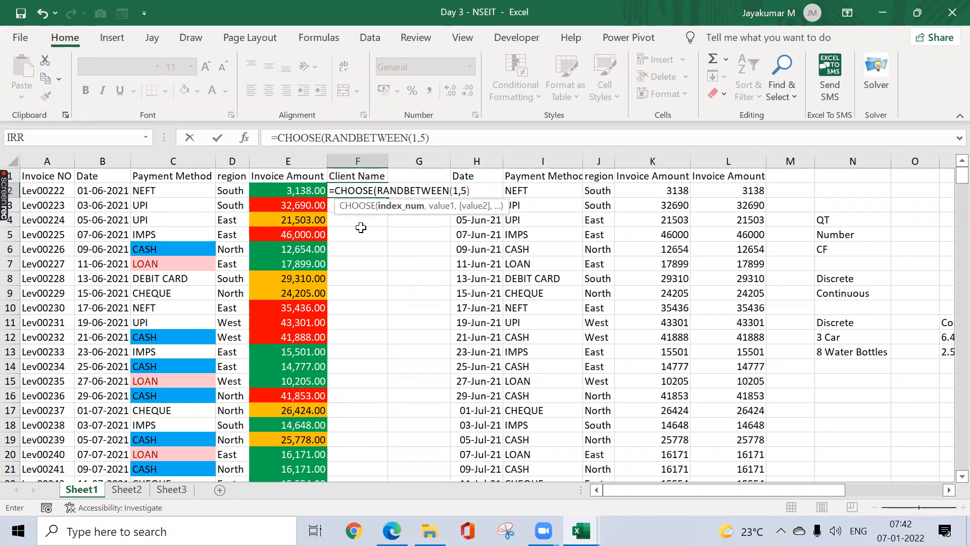
text(,)
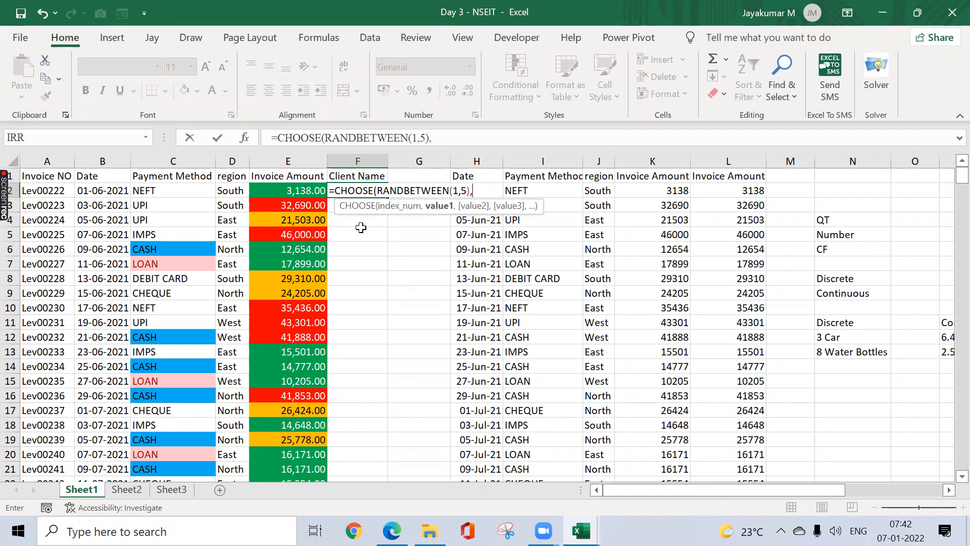
text("Son)
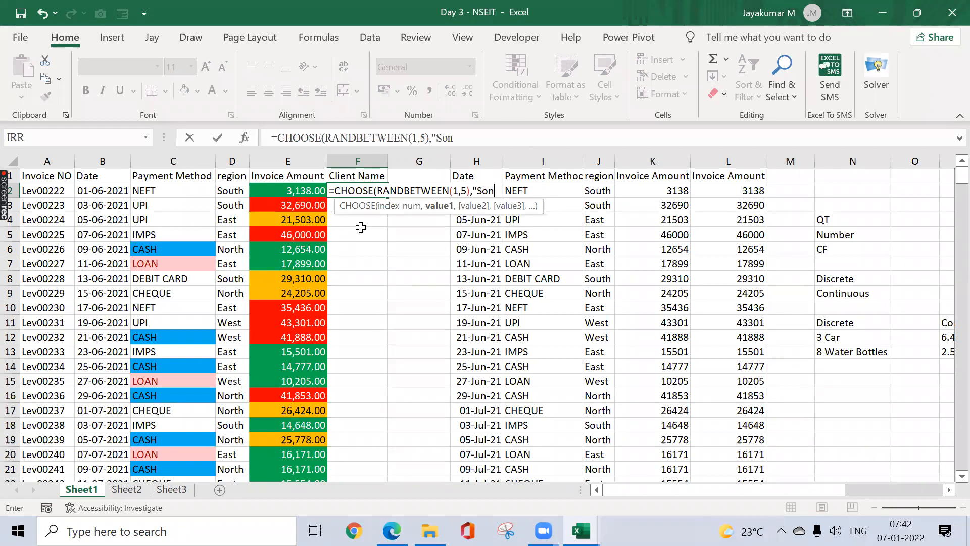
text(y",")
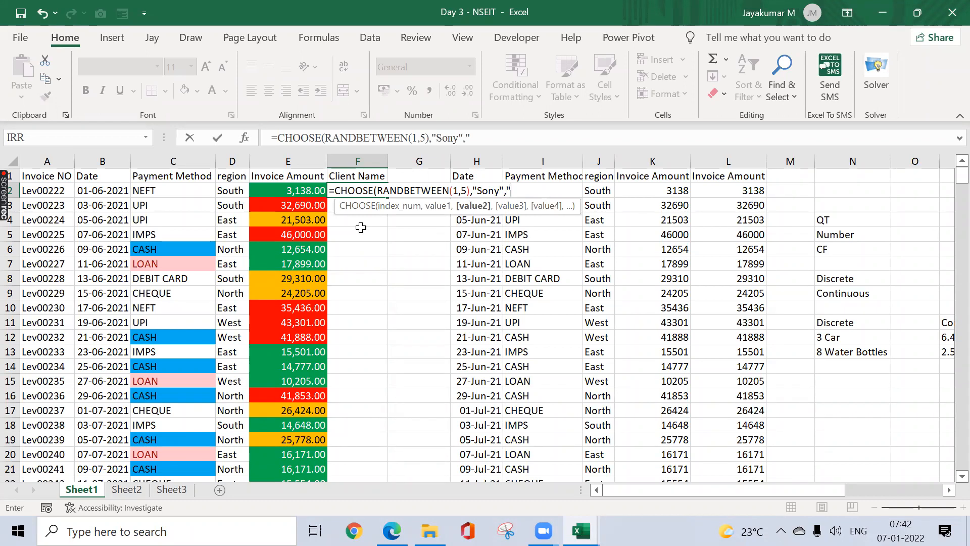
text(Samsung)
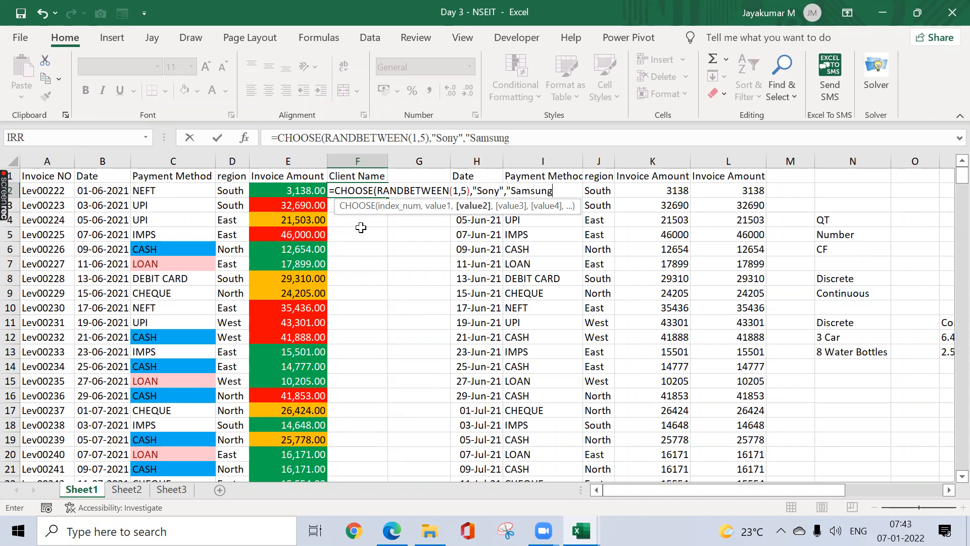
text(",")
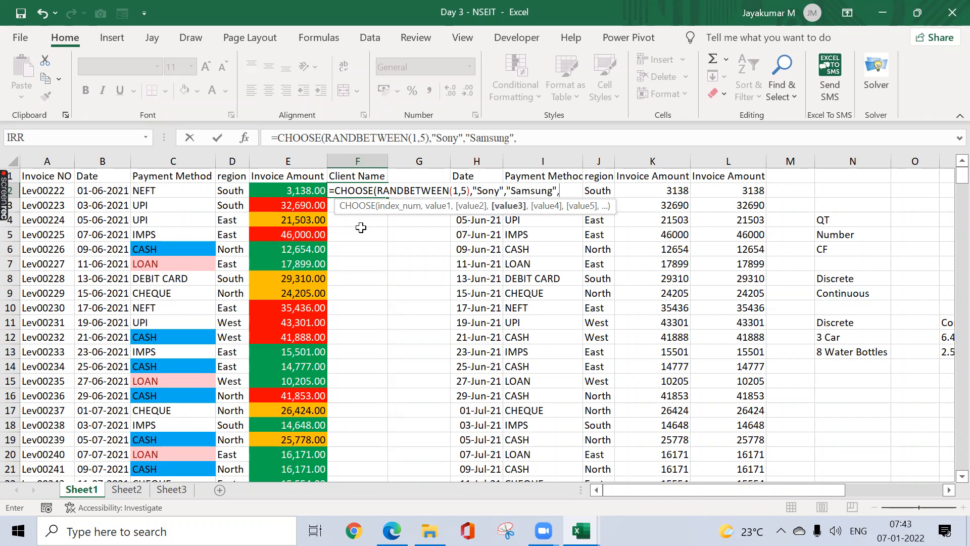
text(LG",")
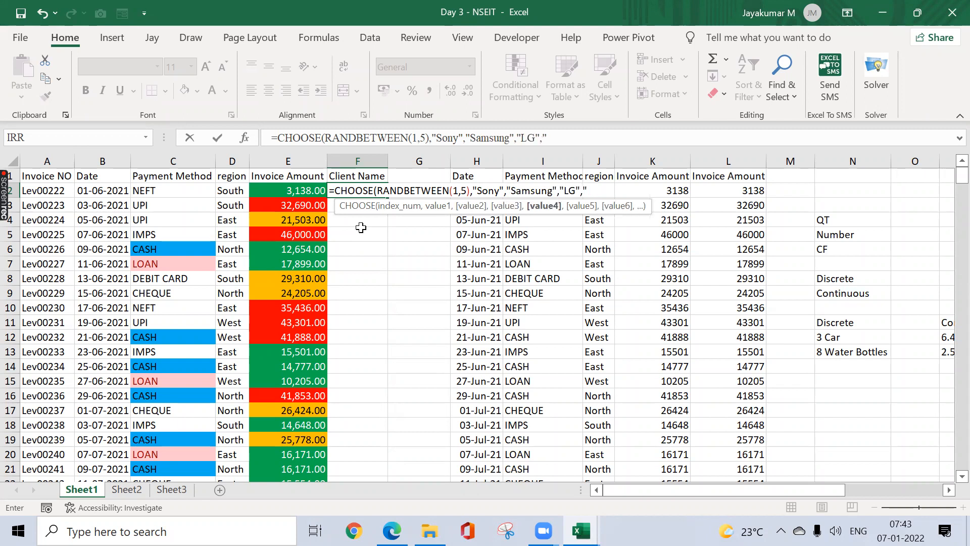
text(BPL",)
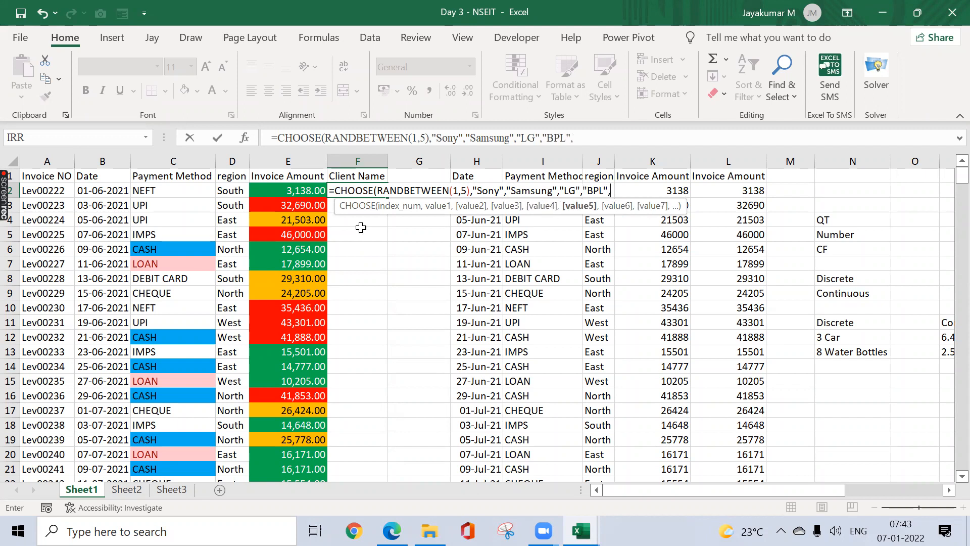
text(TCL"))
key(Return)
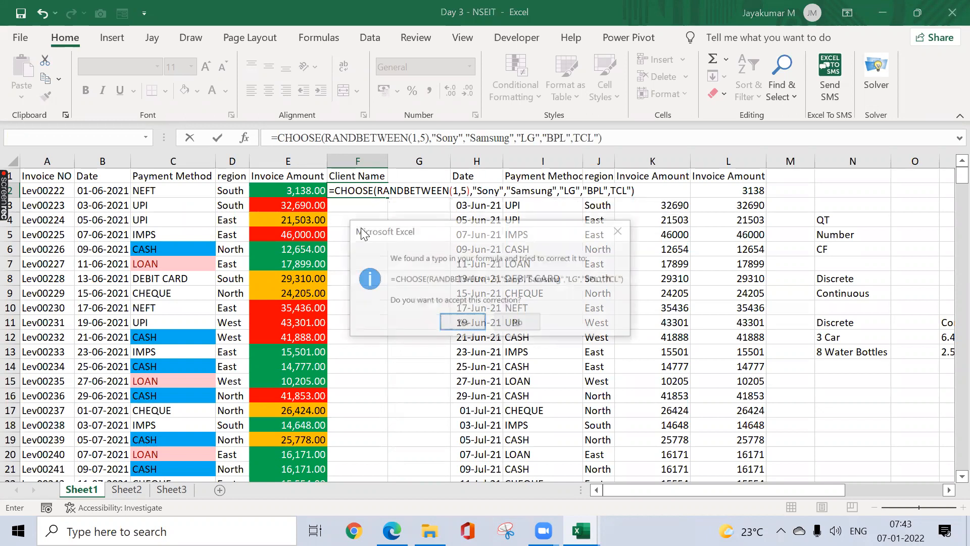
key(Return)
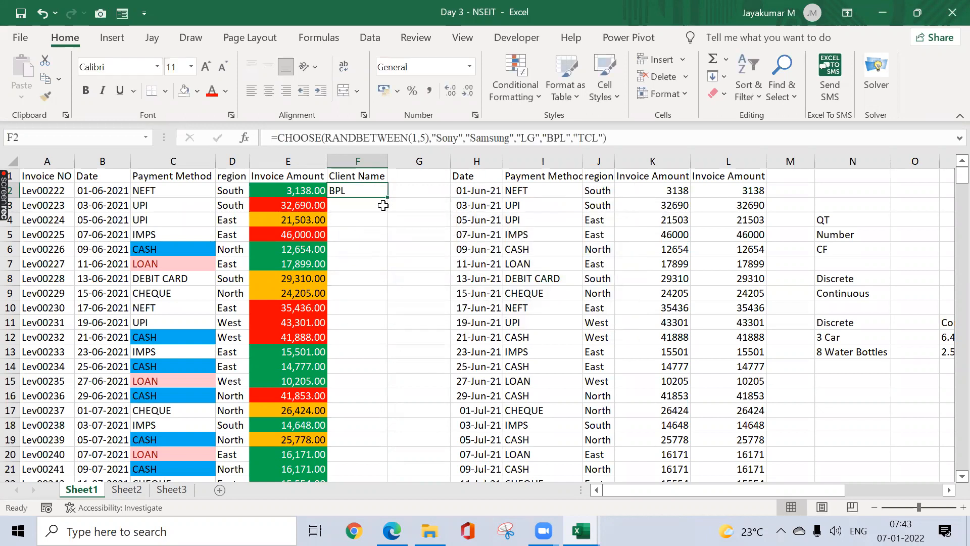
Step: Fill the F2 brand formula down the Client Name column to row 373
mouse_move(388, 198)
mouse_down()
mouse_move(369, 396)
mouse_move(379, 178)
mouse_move(390, 197)
mouse_up()
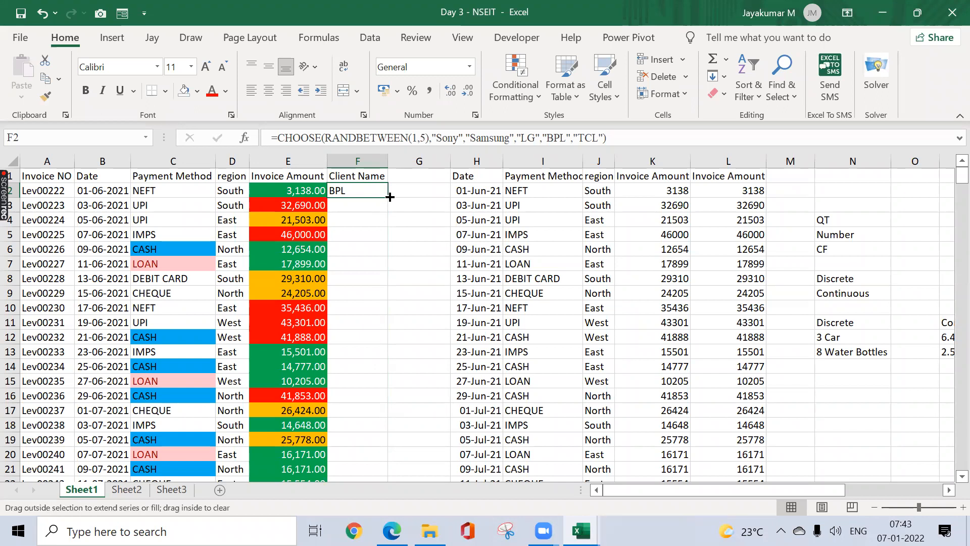
double_click(390, 197)
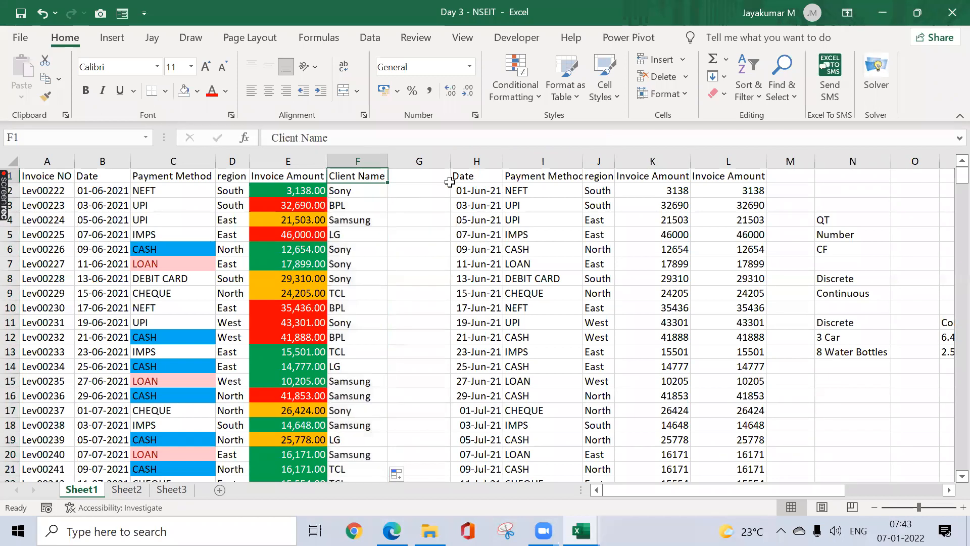
scroll(449, 182, down, 20)
Step: Replace the Client Name formulas with fixed values via Paste Special Values
key(ctrl+c)
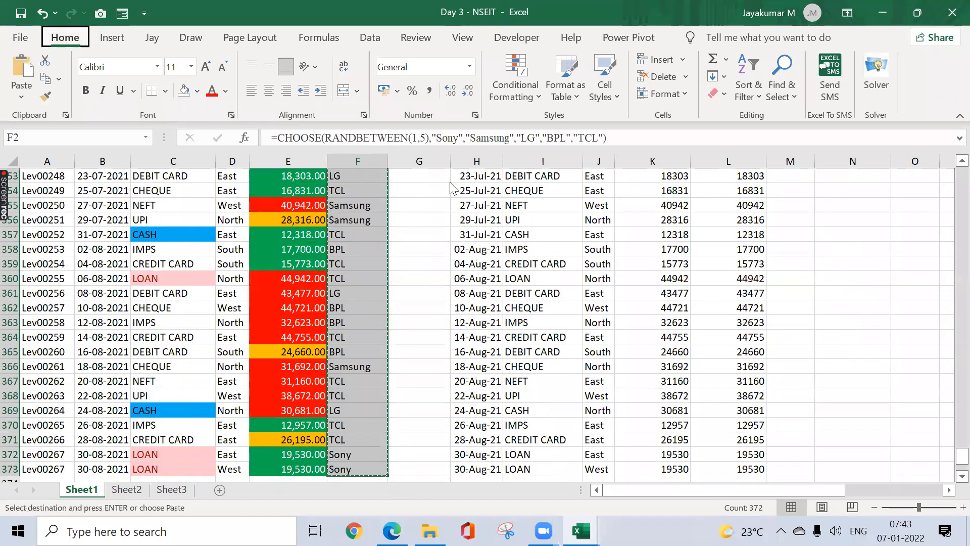
scroll(449, 182, up, 20)
key(ctrl+alt+v)
key(v)
key(Return)
key(Up)
key(ctrl+shift+Down)
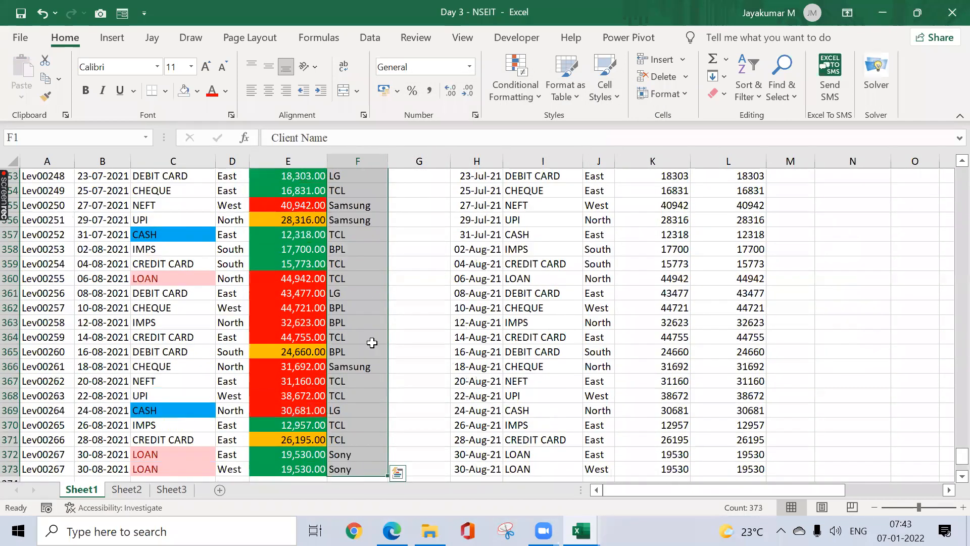
Step: Highlight Client Name cells containing LG with Green Fill with Dark Green Text
click(540, 97)
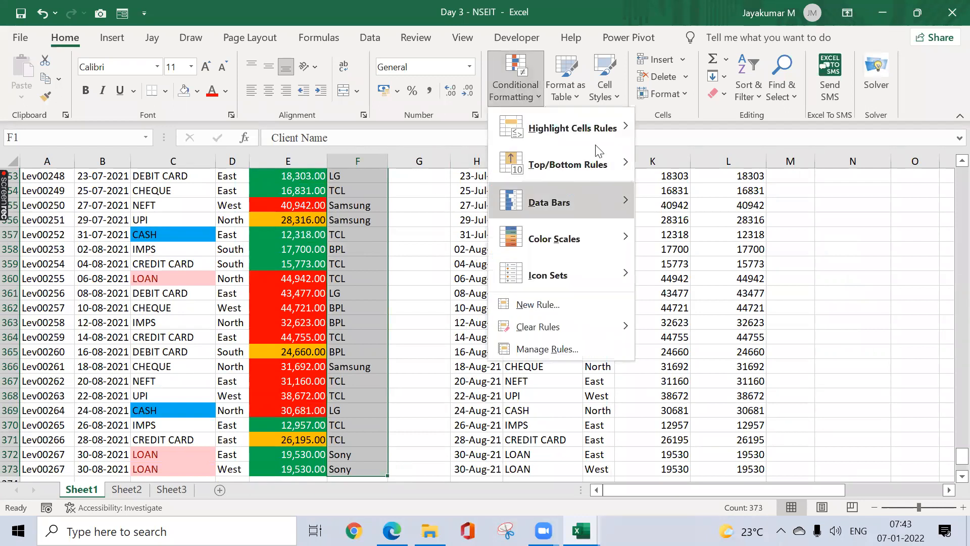
mouse_move(606, 134)
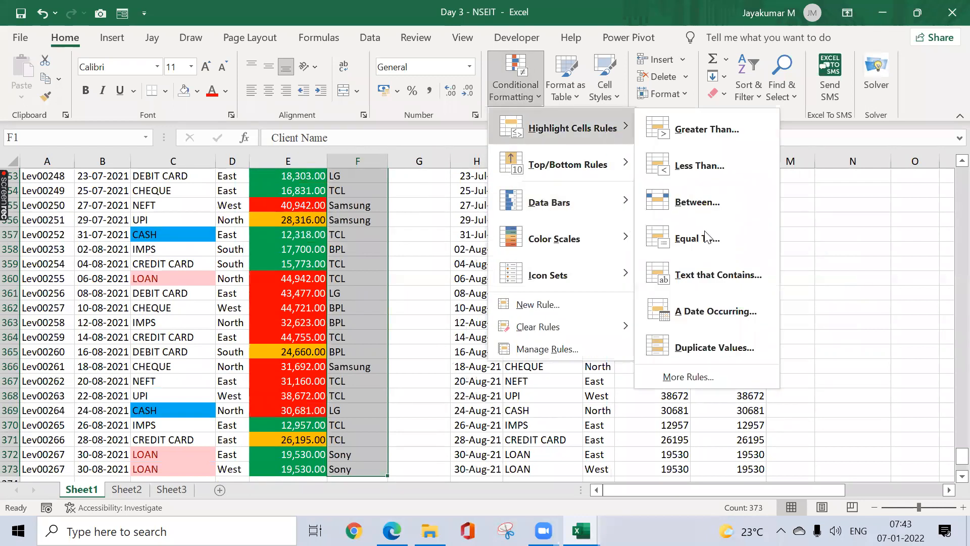
click(702, 276)
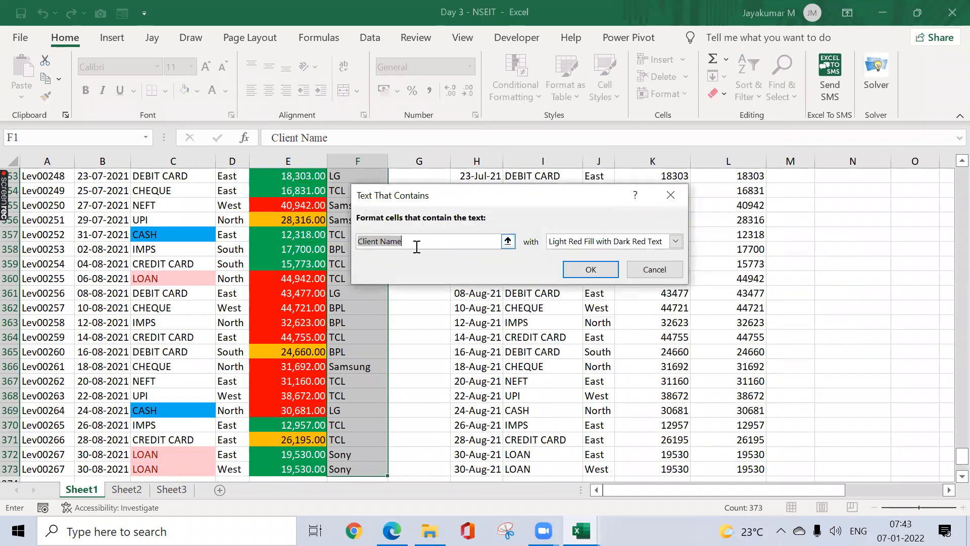
text(LG)
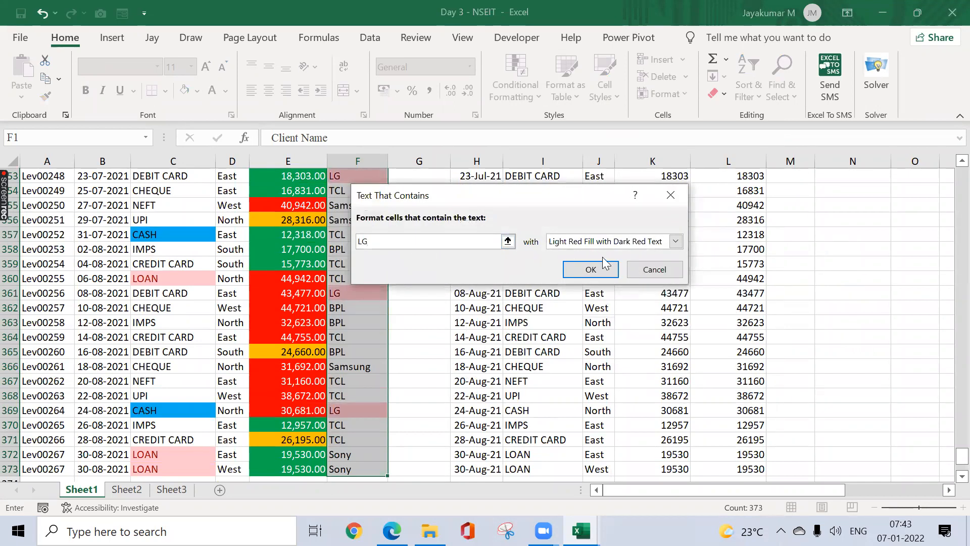
click(643, 243)
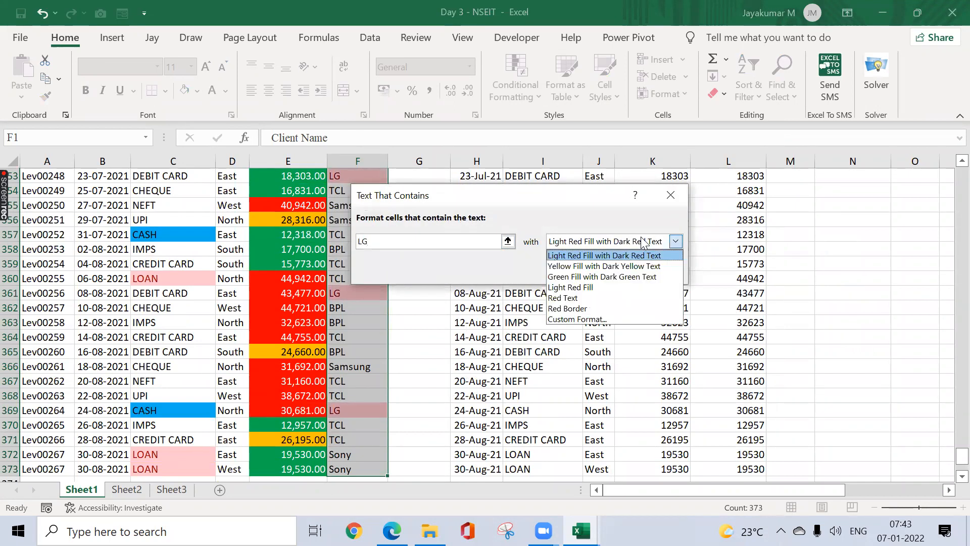
click(602, 277)
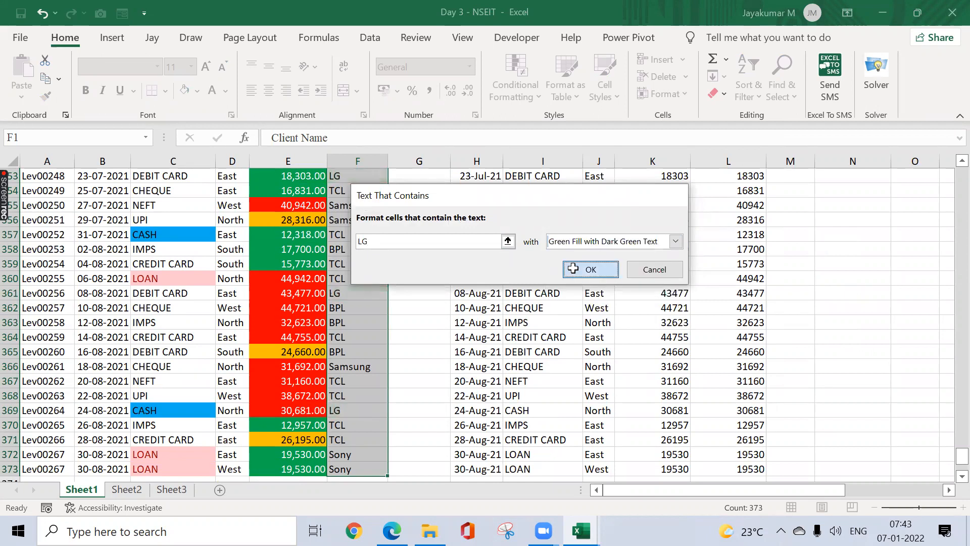
click(572, 267)
click(374, 264)
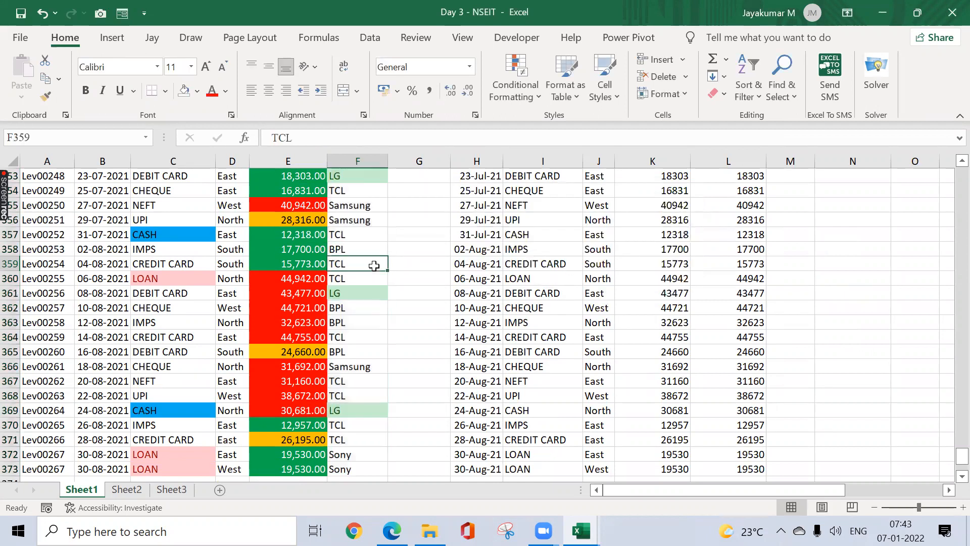
key(ctrl+Up)
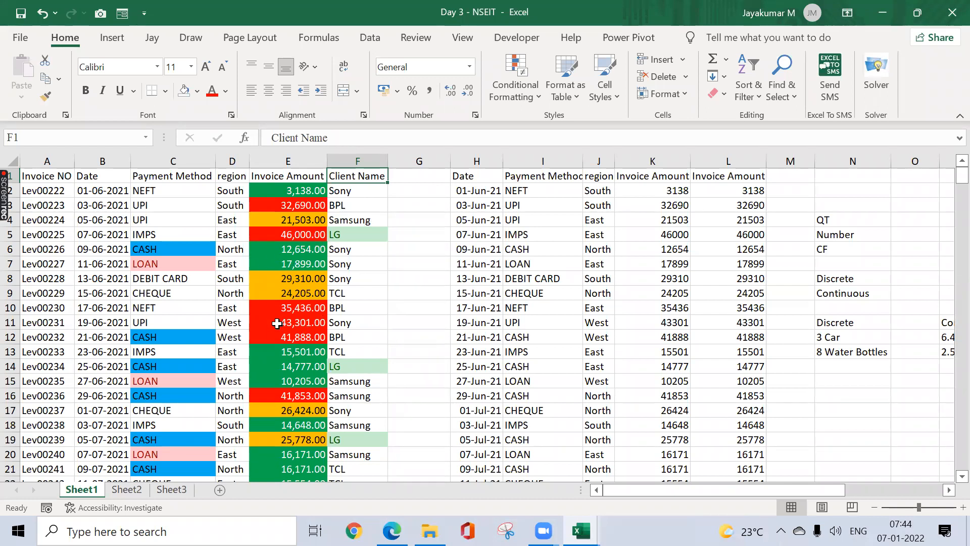
click(515, 86)
mouse_move(563, 126)
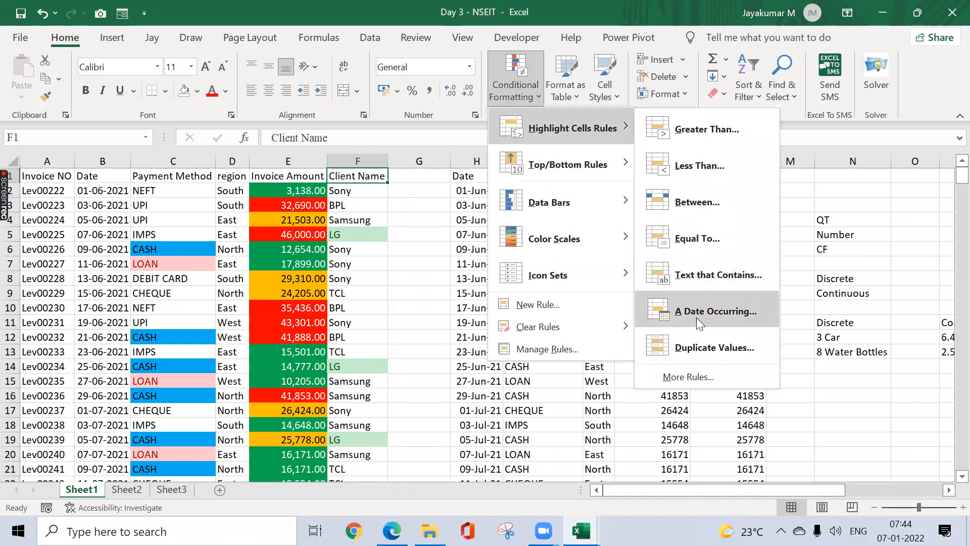
key(Escape)
key(Escape)
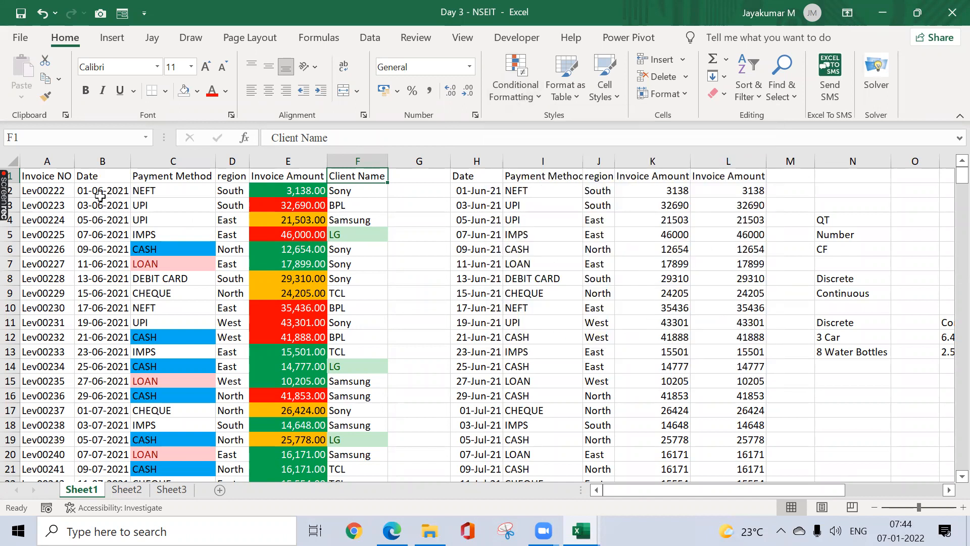
Step: Select the column B dates and add a Last month Date Occurring rule with light red fill
click(100, 196)
key(ctrl+shift+Down)
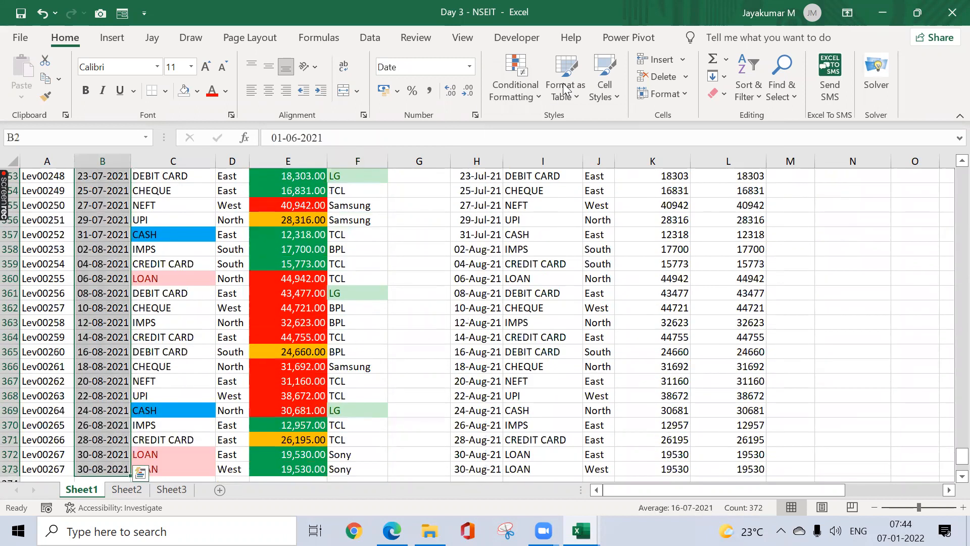
click(515, 86)
mouse_move(586, 248)
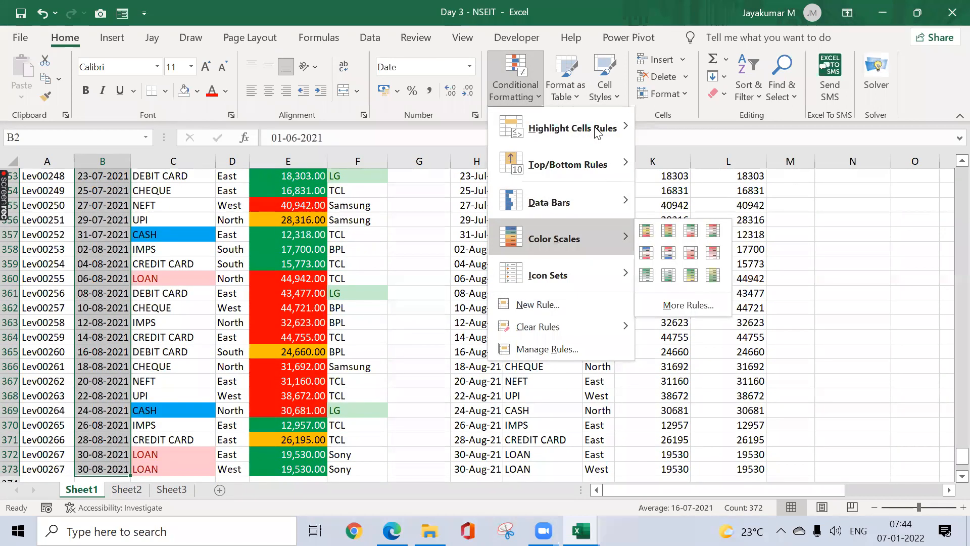
mouse_move(598, 132)
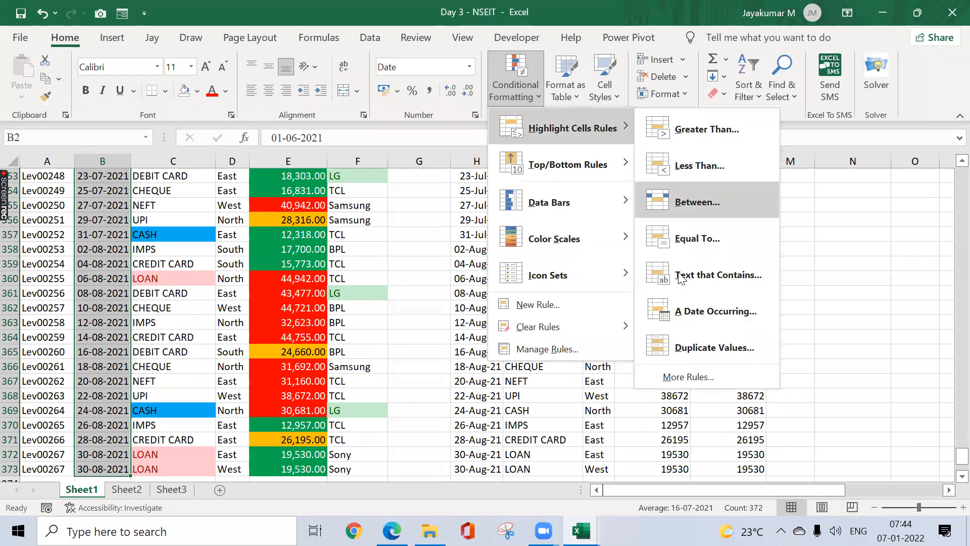
click(672, 301)
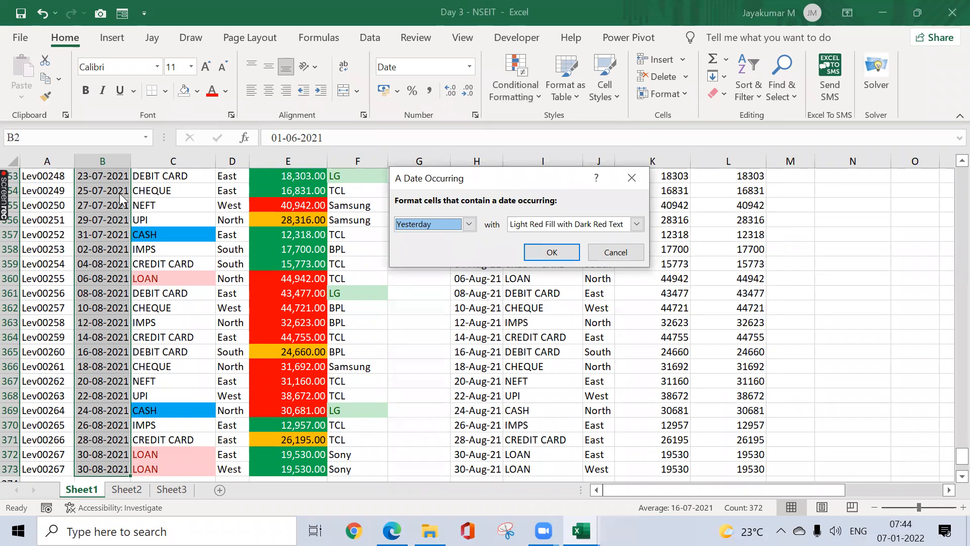
click(436, 221)
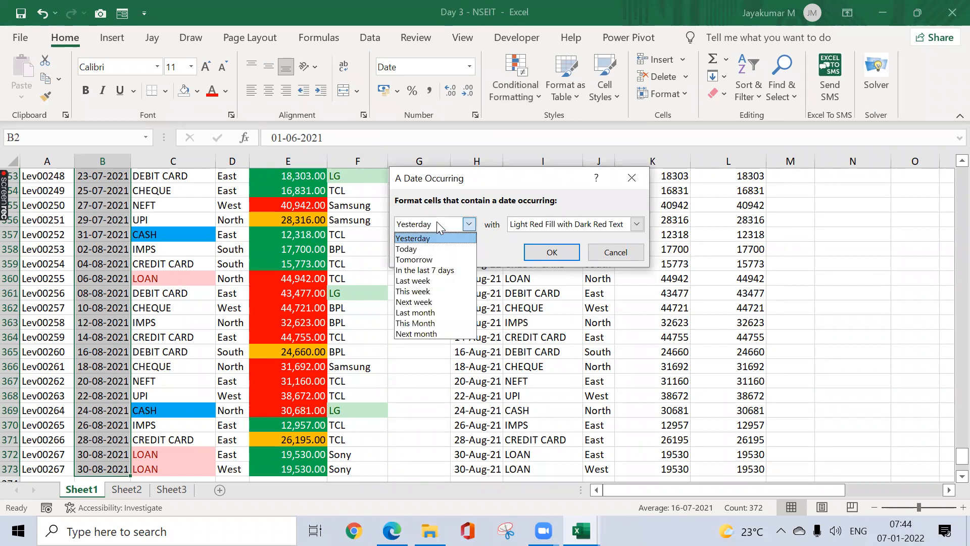
click(435, 312)
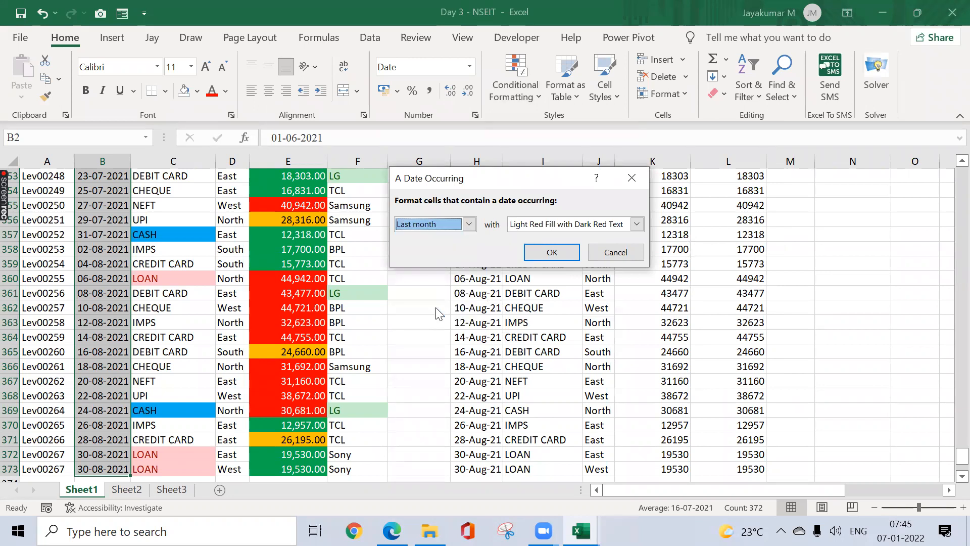
click(551, 253)
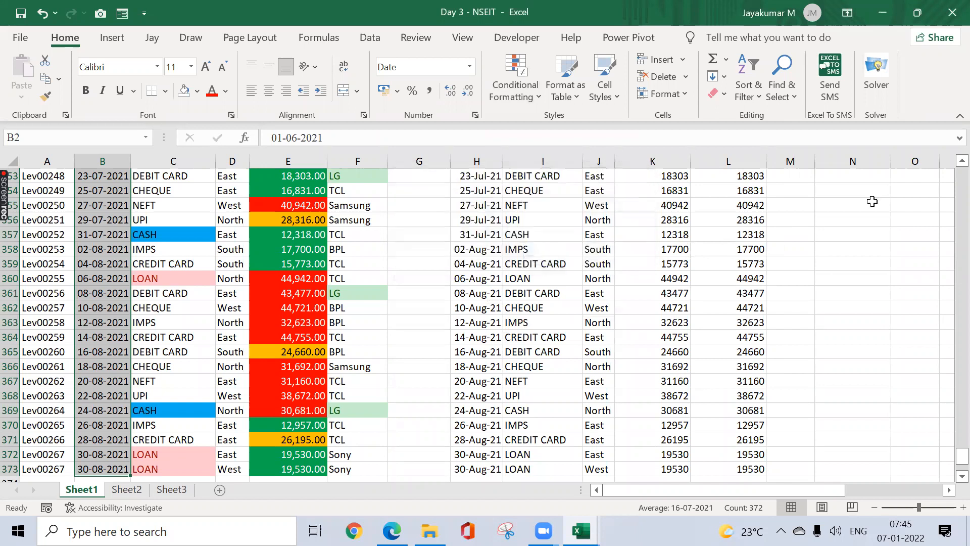
Step: Change the last date in B373 to 30-12-2021 by editing its month to 12
click(126, 341)
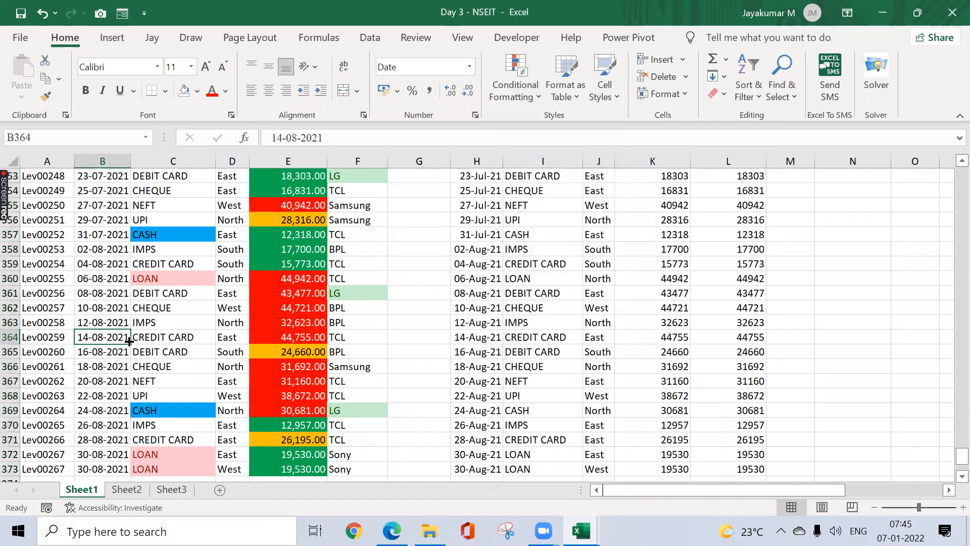
key(ctrl+Up)
key(ctrl+Right)
key(ctrl+Right)
key(ctrl+Right)
key(Down)
key(Left)
key(Left)
key(Left)
key(Up)
key(Home)
key(Down)
key(Right)
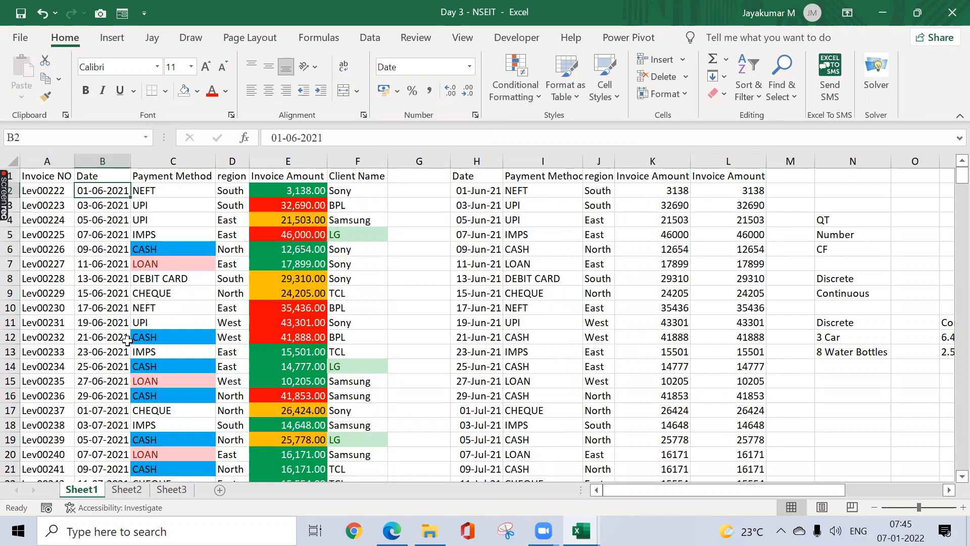
key(ctrl+Down)
key(Down)
key(Down)
key(Up)
key(Up)
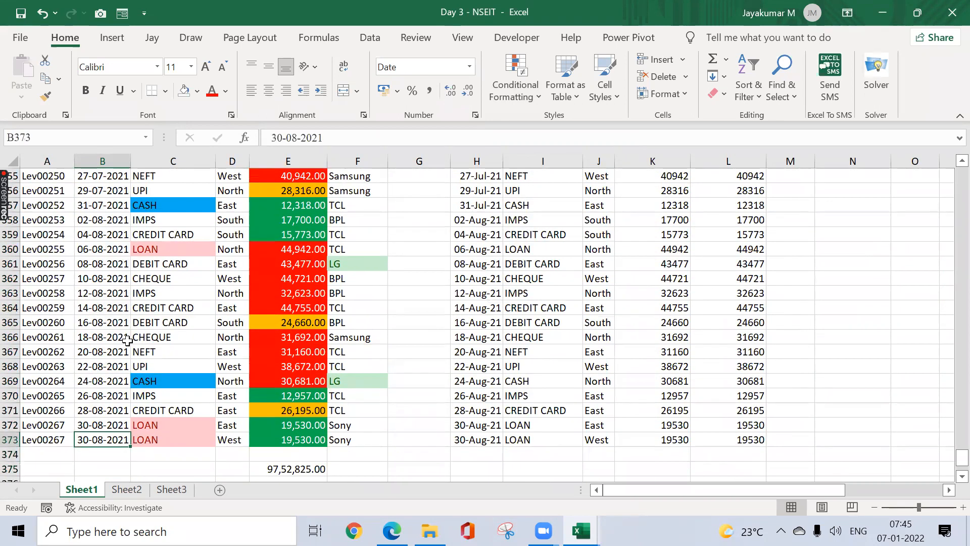
key(F2)
key(Left)
key(Left)
key(Left)
key(Left)
key(Left)
key(BackSpace)
key(BackSpace)
text(12)
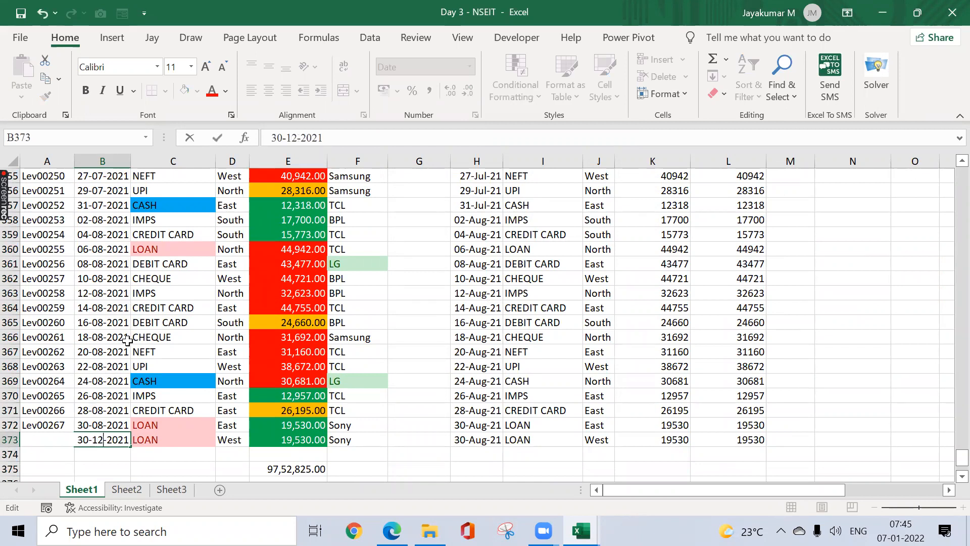
key(Return)
key(Up)
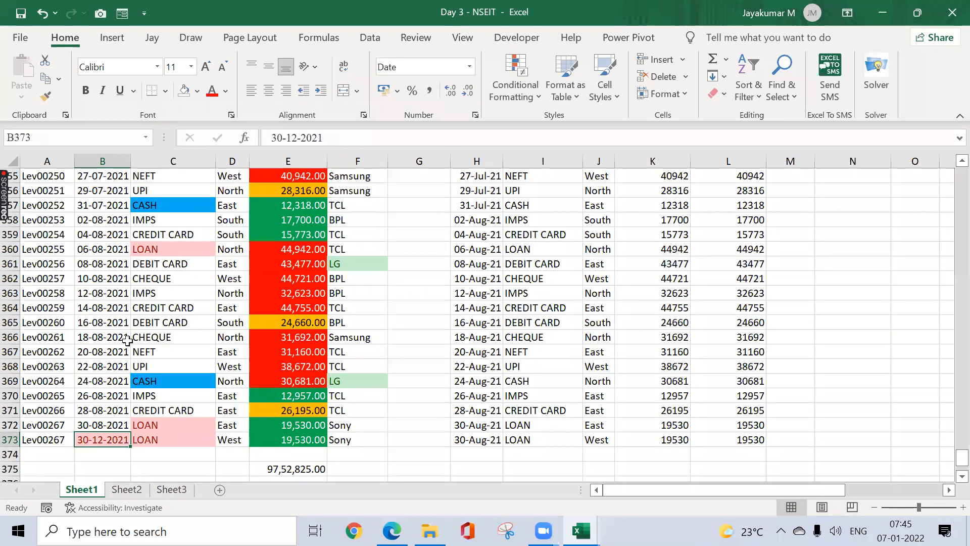
Step: Enter 24-12-2021 in B361
key(Up)
key(Up)
key(Up)
key(Up)
key(Up)
key(Up)
key(Up)
key(Up)
key(Up)
key(Up)
key(Up)
key(Up)
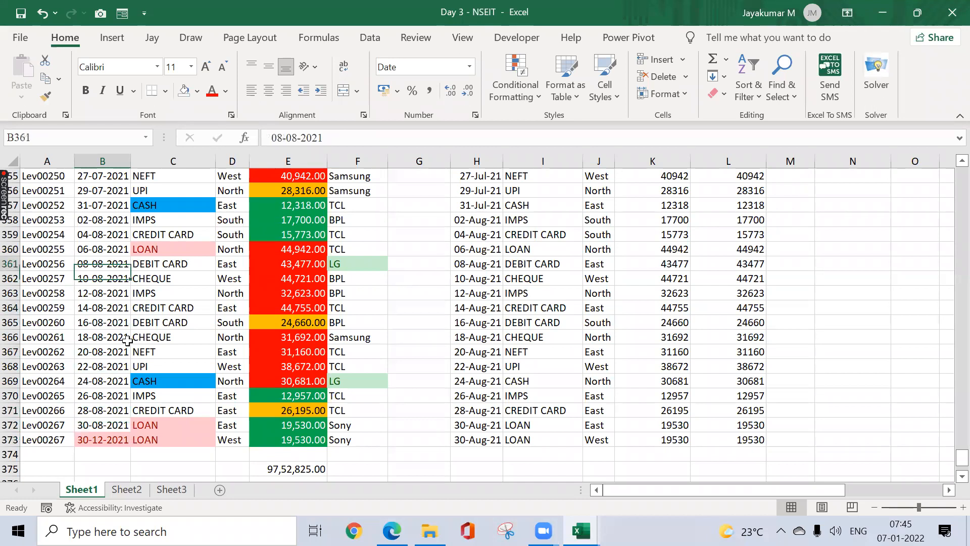
text(24-)
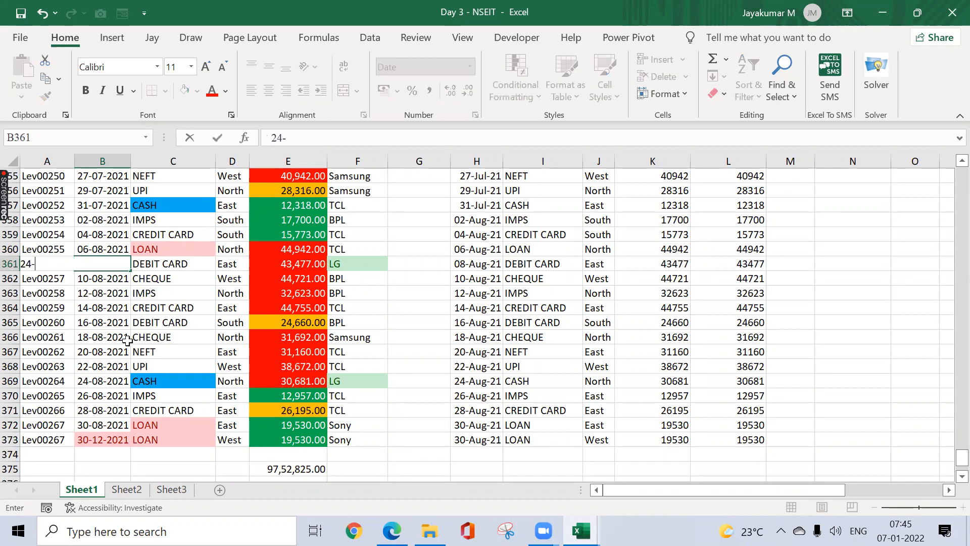
text(12-2021)
key(Return)
key(Up)
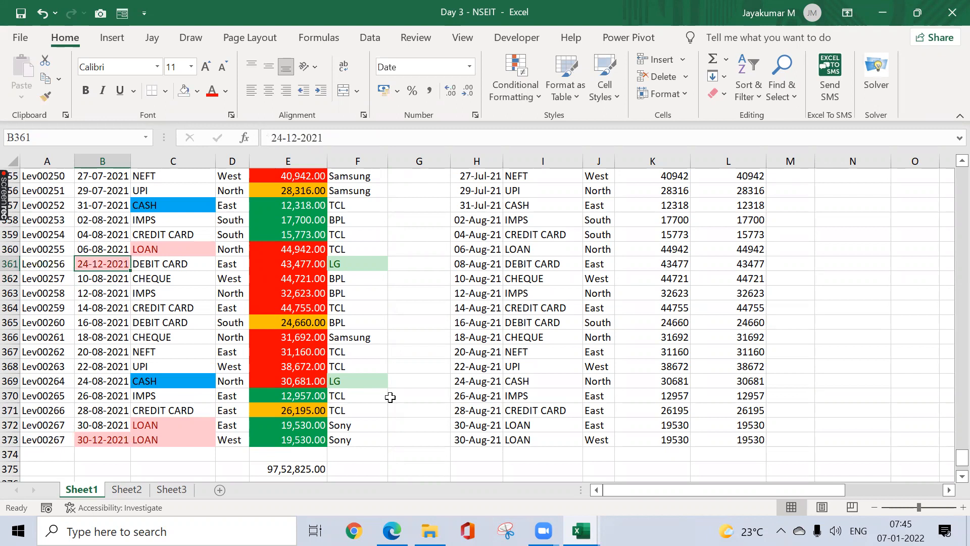
click(539, 96)
mouse_move(578, 125)
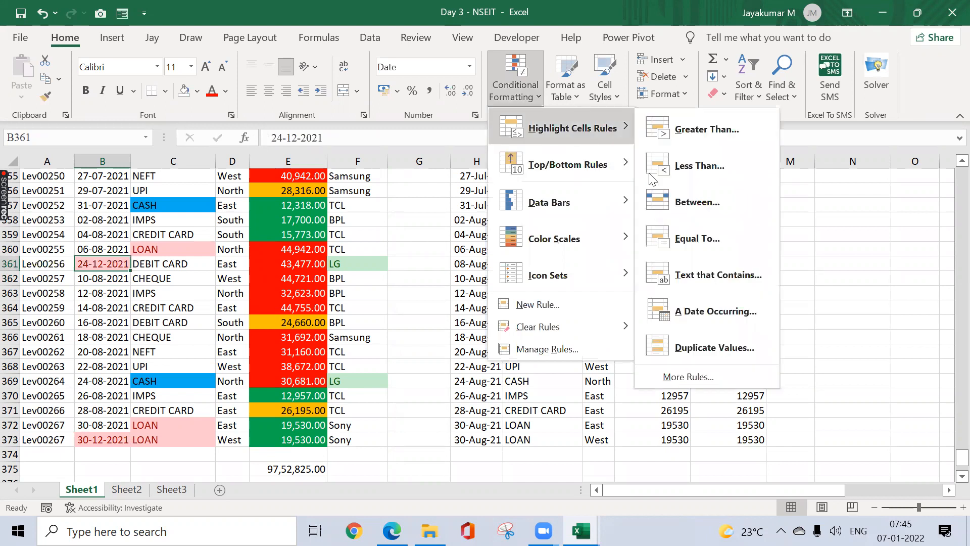
click(685, 313)
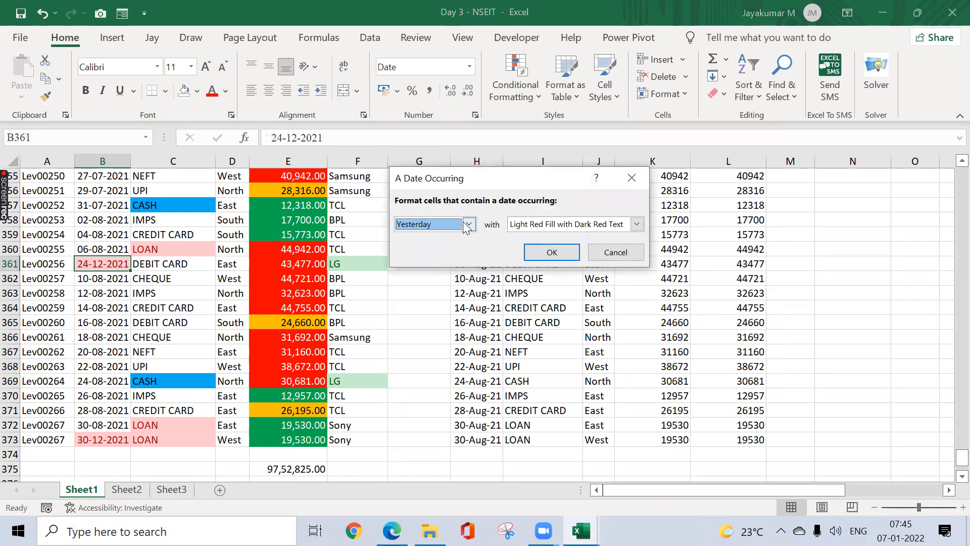
click(465, 222)
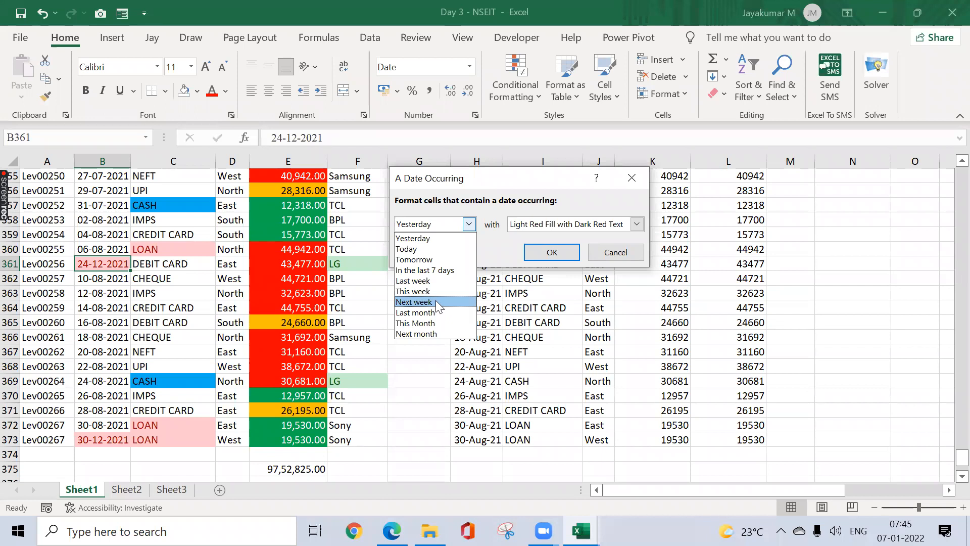
click(636, 184)
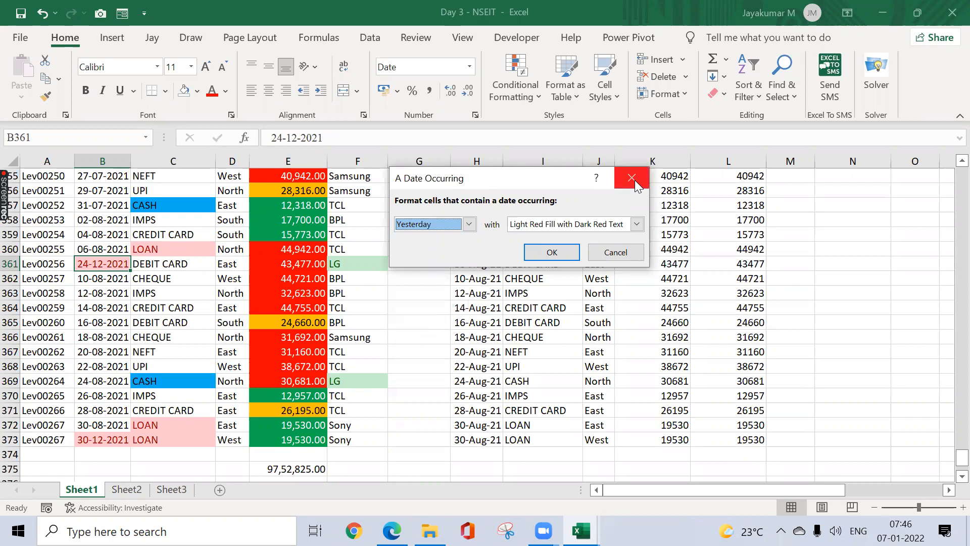
click(635, 183)
click(533, 86)
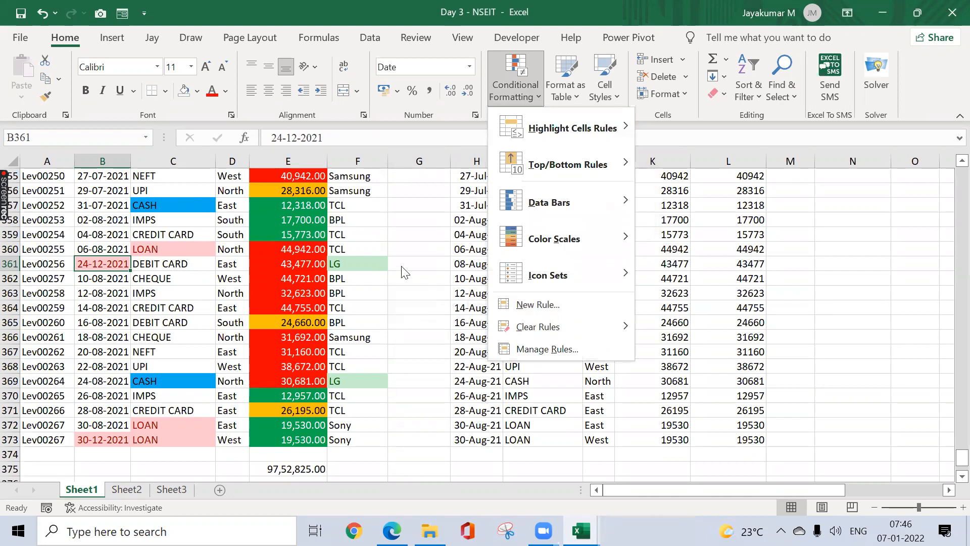
Step: Look through Conditional Formatting's Highlight Cells Rules and Clear Rules without applying anything, then switch to Sheet3
click(367, 259)
key(ctrl+Up)
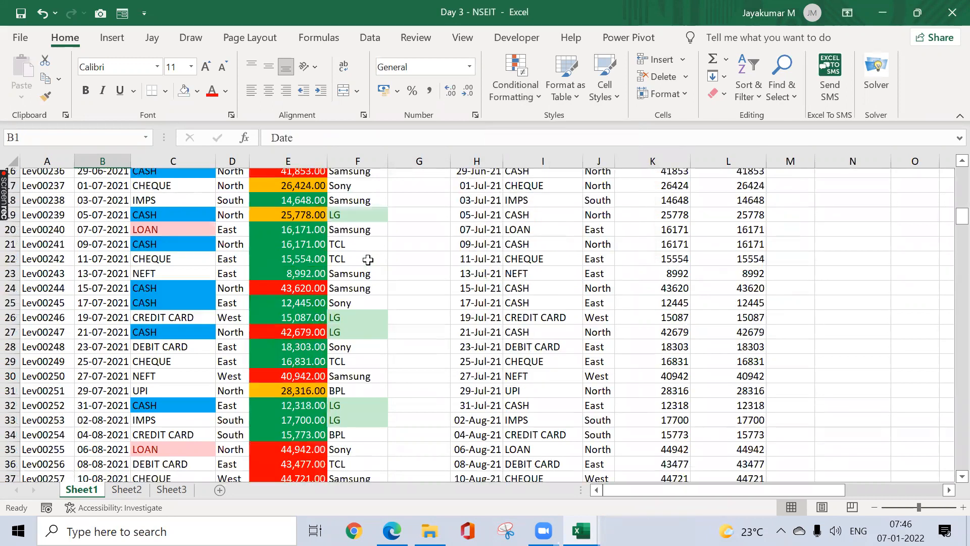
click(520, 88)
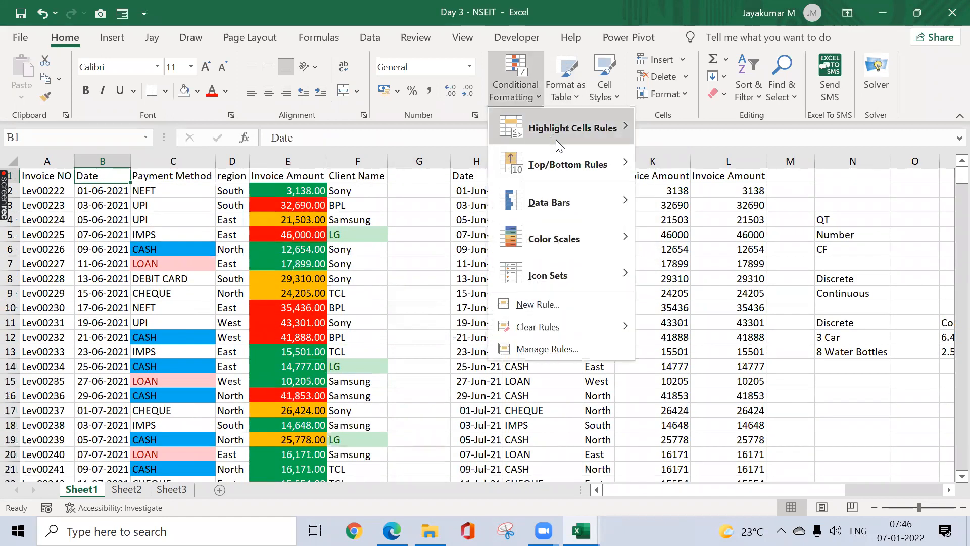
mouse_move(554, 137)
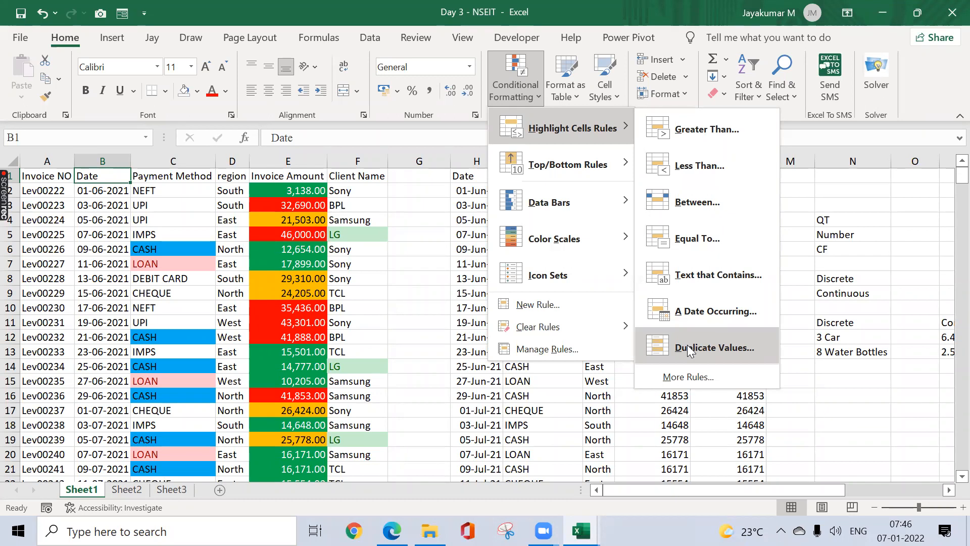
mouse_move(612, 334)
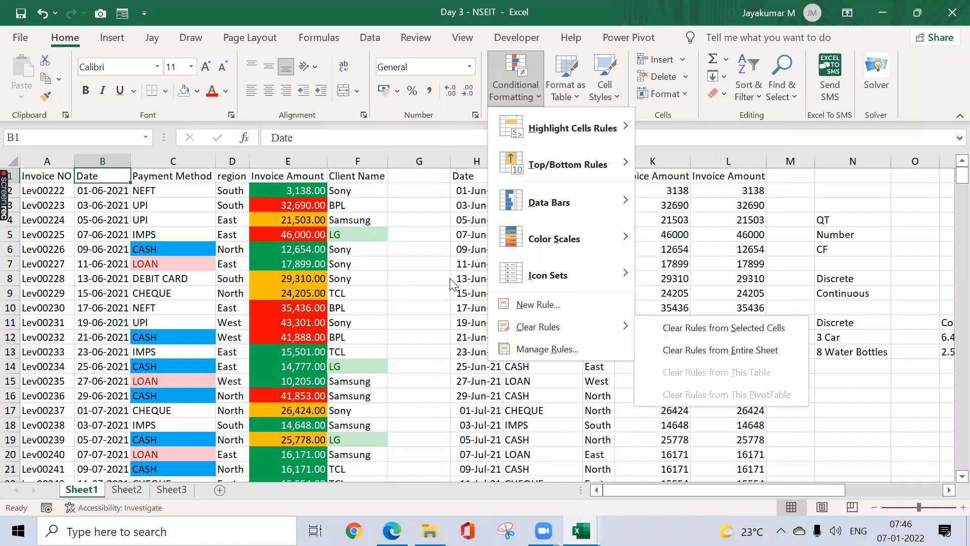
click(442, 208)
click(442, 208)
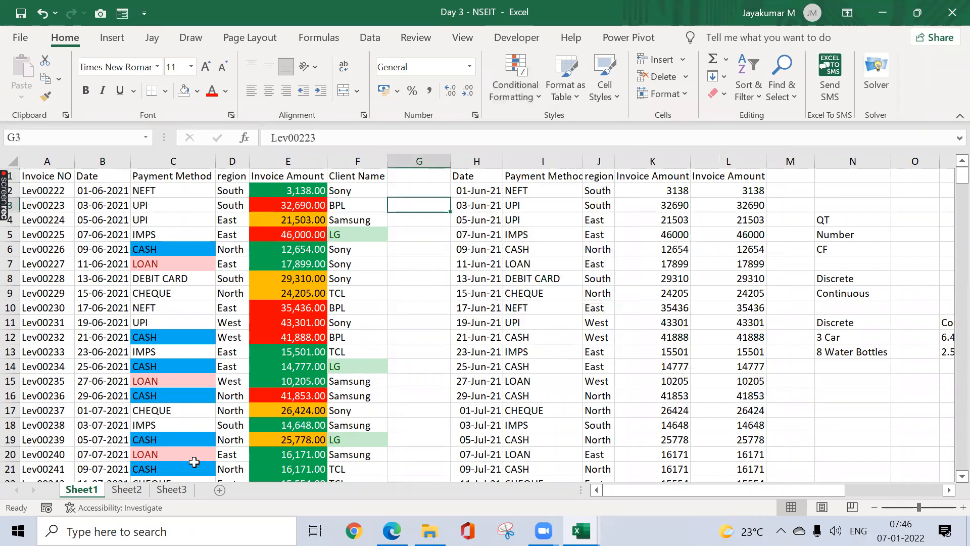
click(171, 489)
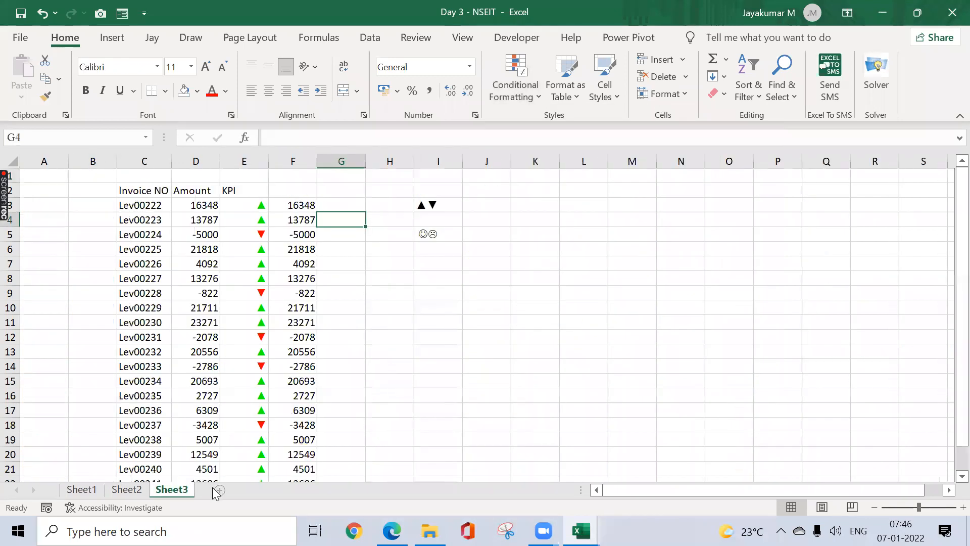
Step: Add a new Sheet4 and enter the heading Number in C2
click(219, 489)
click(170, 205)
click(156, 192)
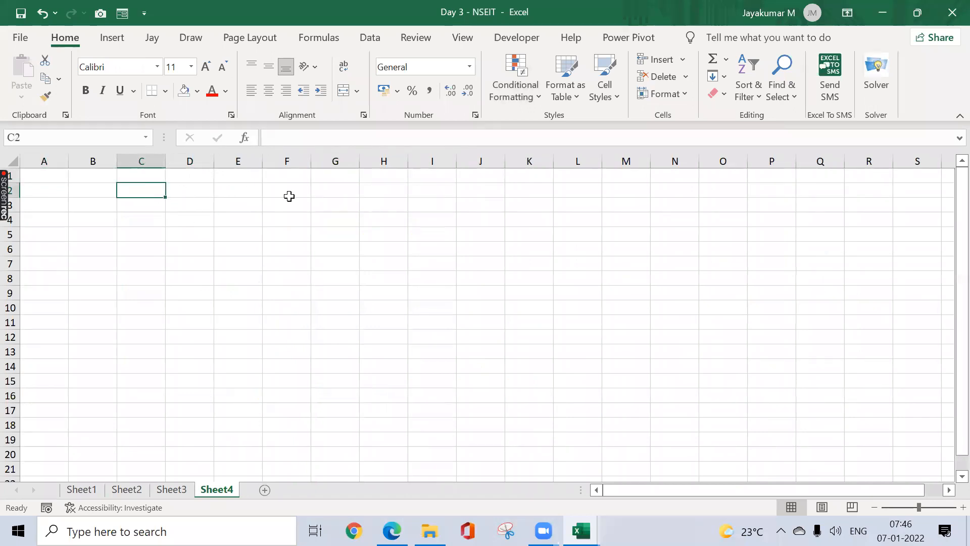
text(Number)
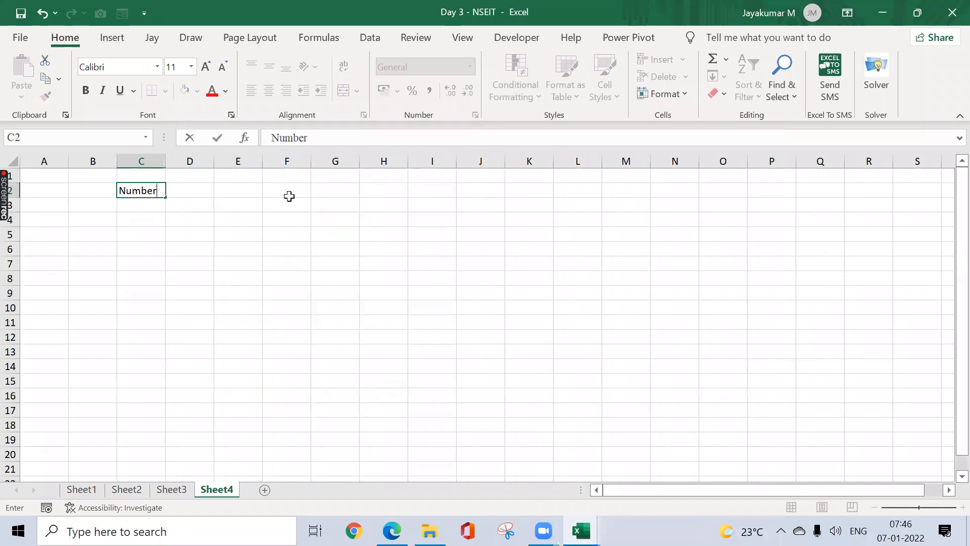
key(Return)
Step: Fill C4:C14 with the formula =RANDBETWEEN(10,25)
key(Down)
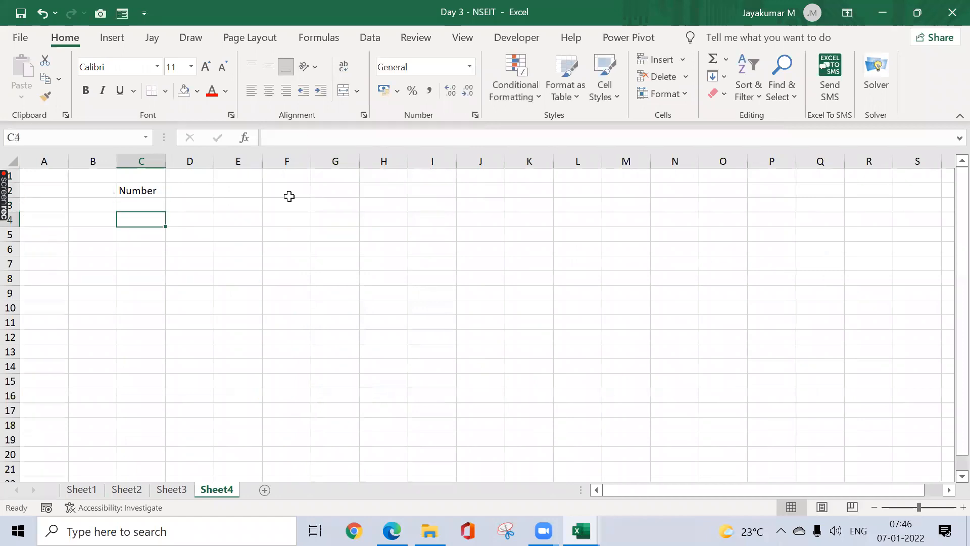
text(=rand)
key(Down)
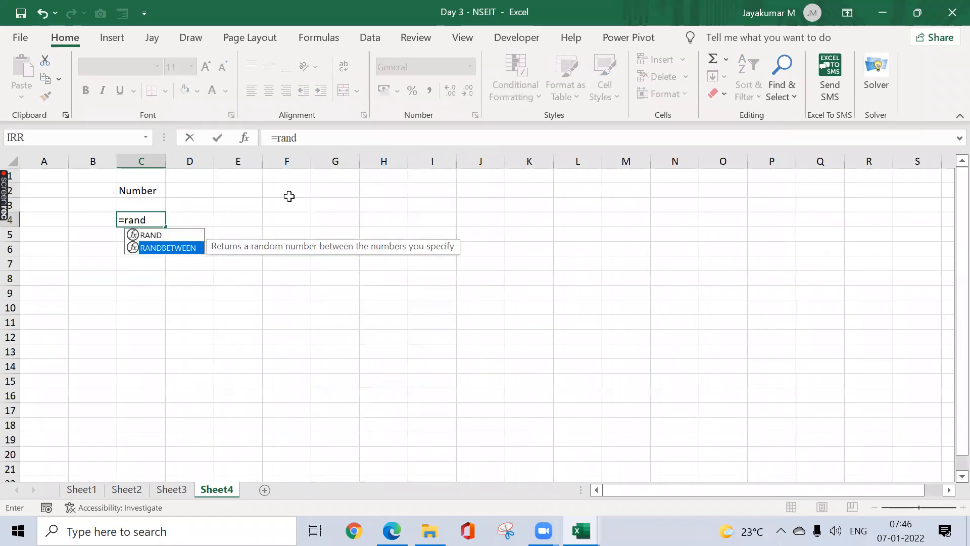
key(Tab)
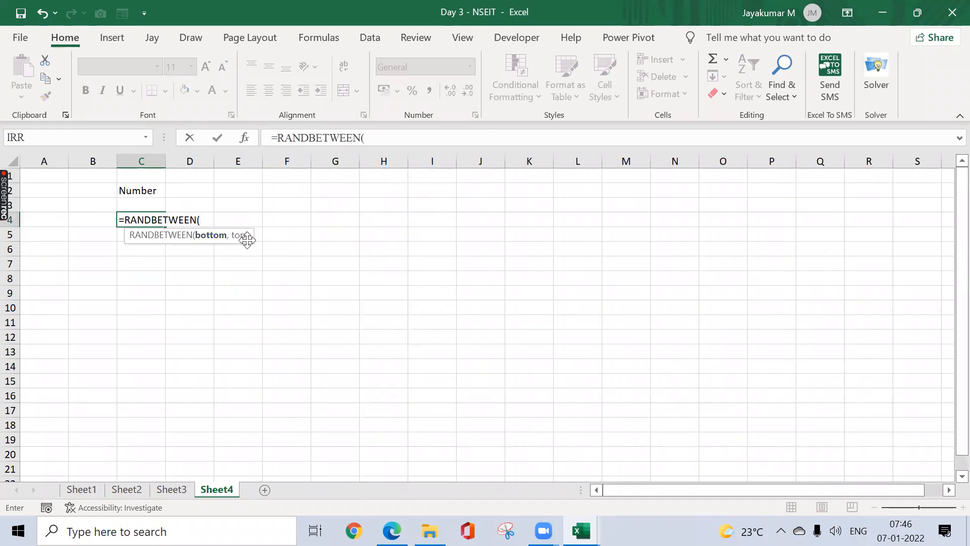
text(1)
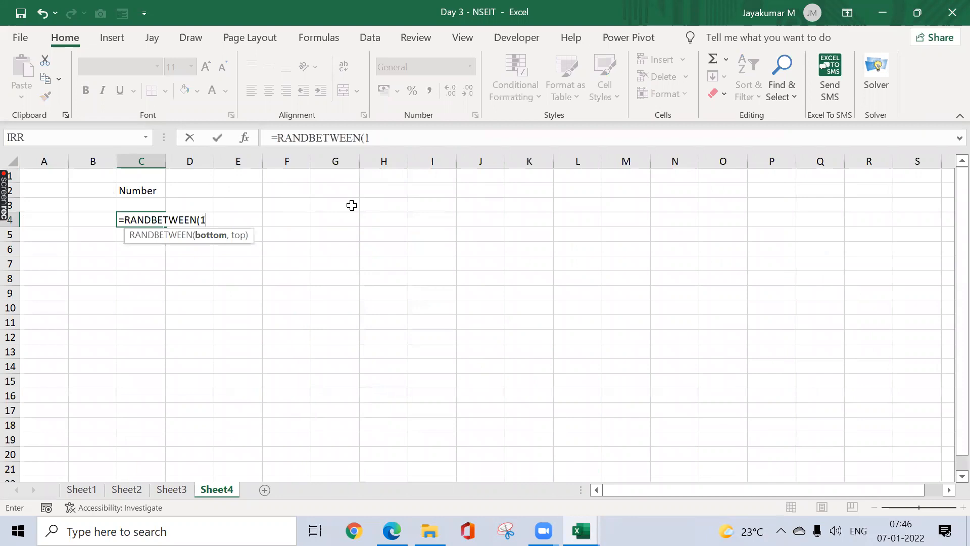
text(0,25))
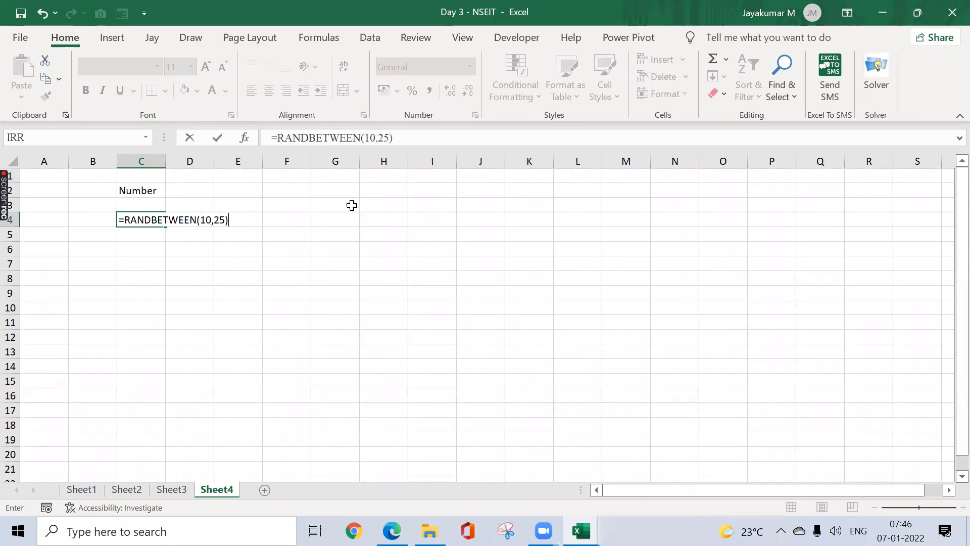
key(Return)
key(Up)
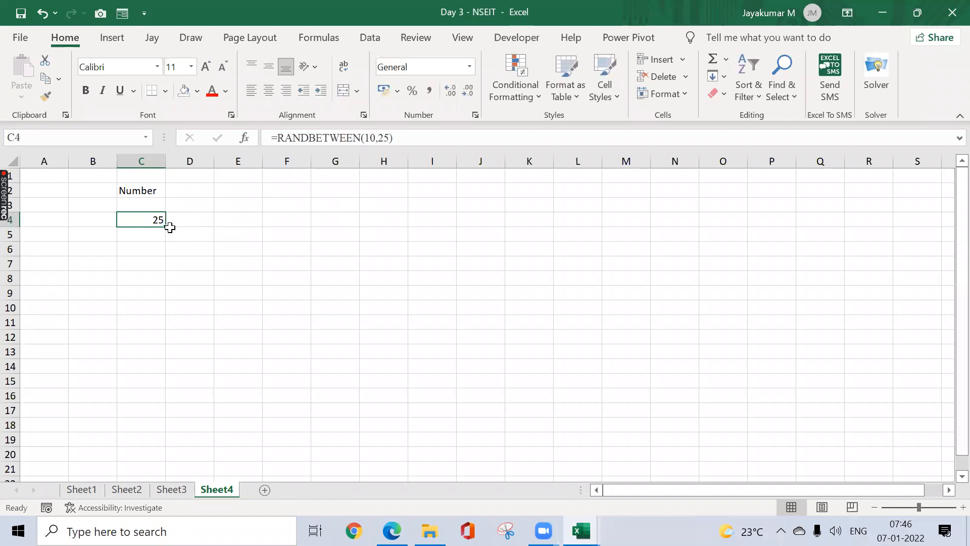
drag(165, 226, 167, 373)
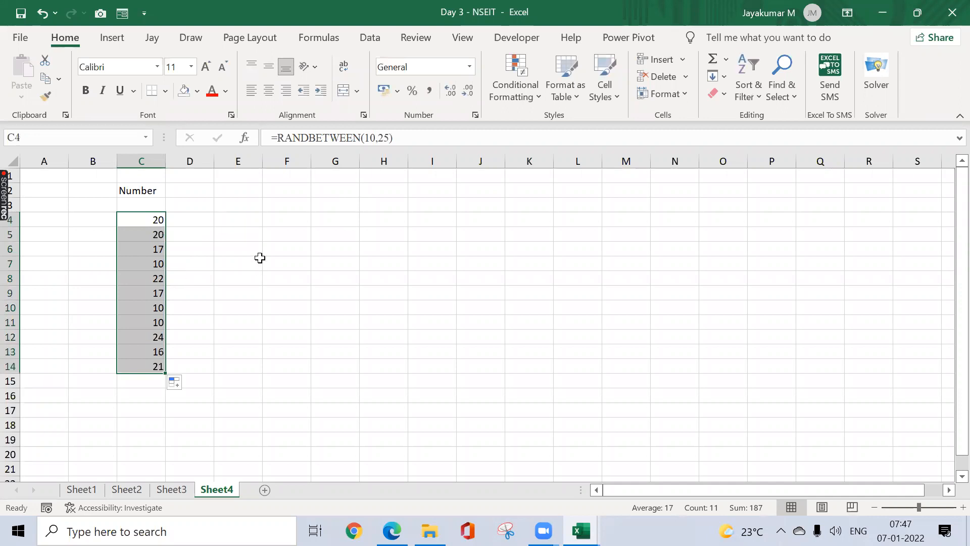
Step: Enter headings Region in E3 and Choose in F3, then begin typing =ran in E4
click(253, 203)
text(Region)
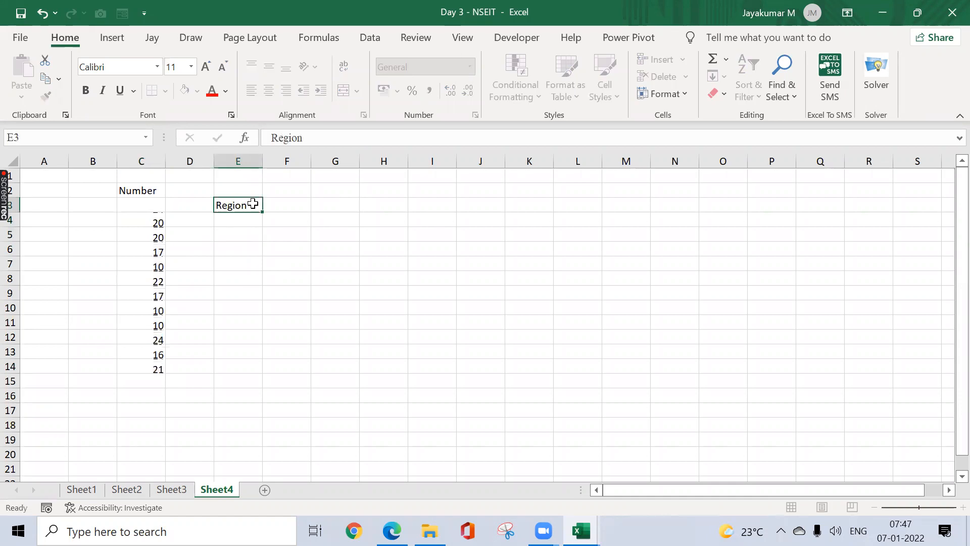
key(Return)
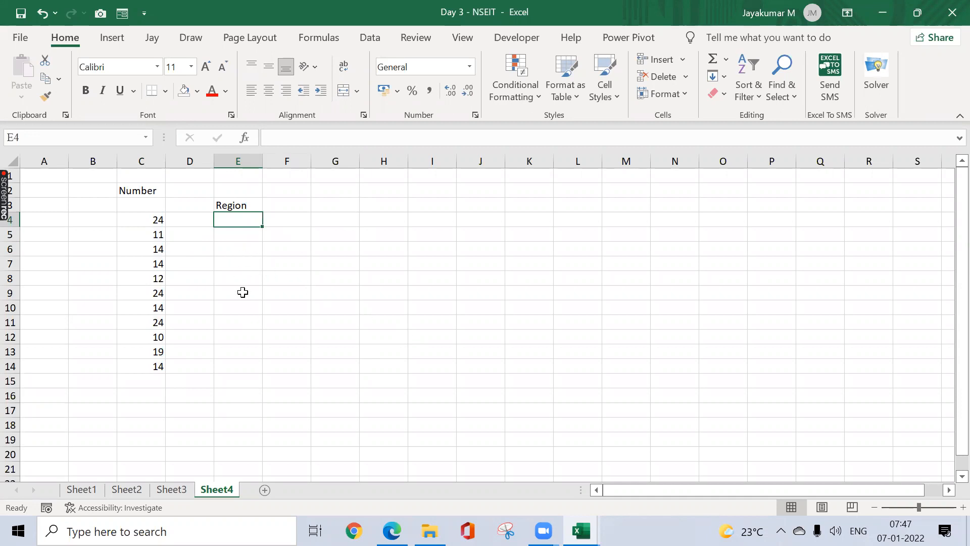
click(296, 206)
text(Ch)
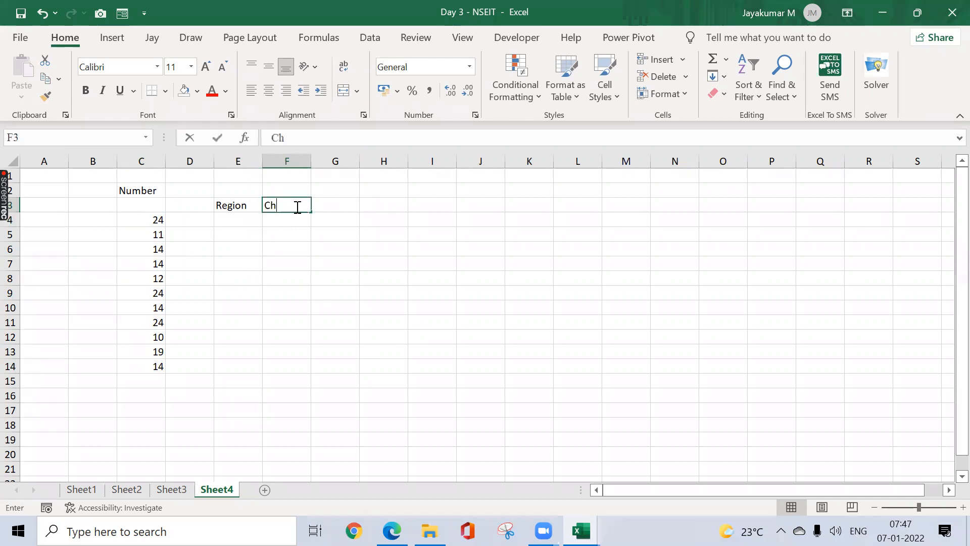
text(oose)
key(Return)
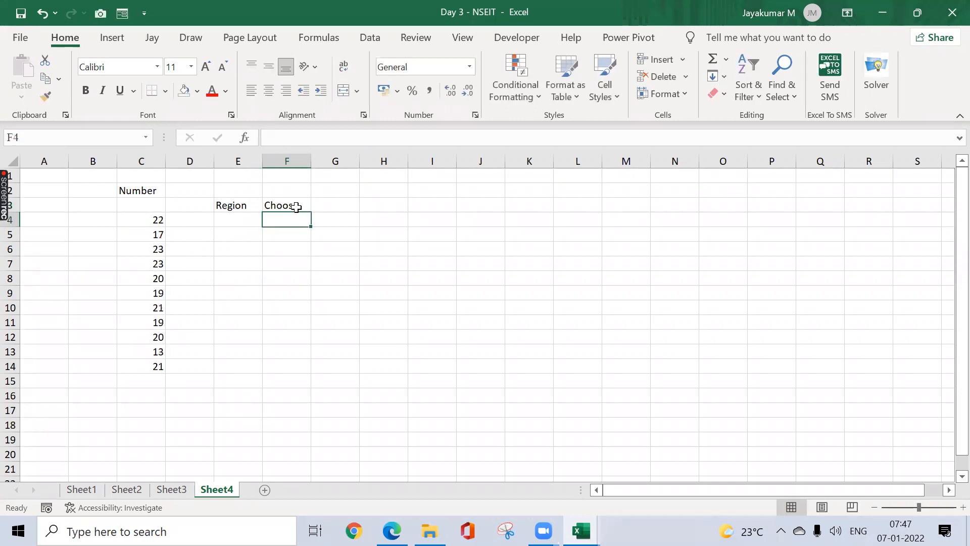
key(Left)
text(=ran)
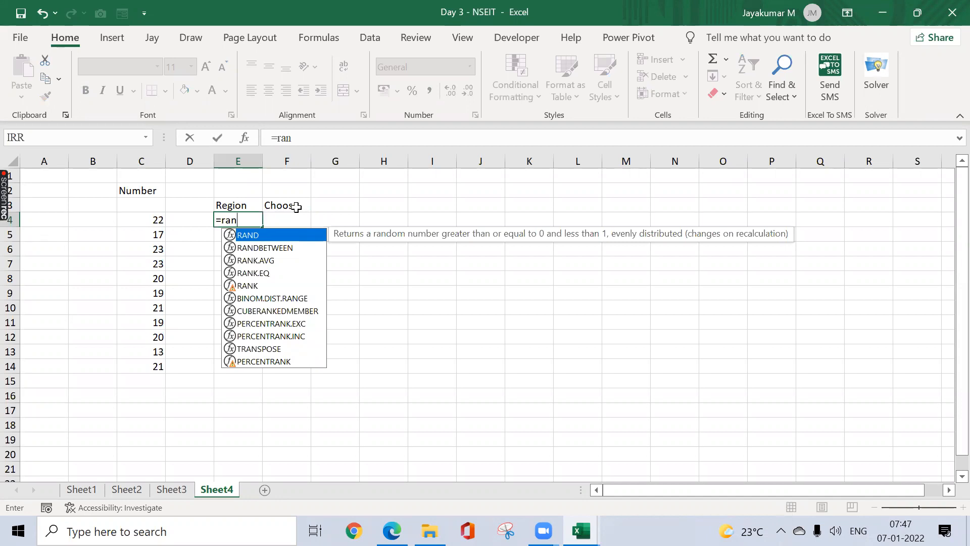
Step: Rewrite E4's formula as =CHOOSE(1,"South"), fixing the mistyped REgion argument
key(BackSpace)
key(BackSpace)
key(BackSpace)
text(cho)
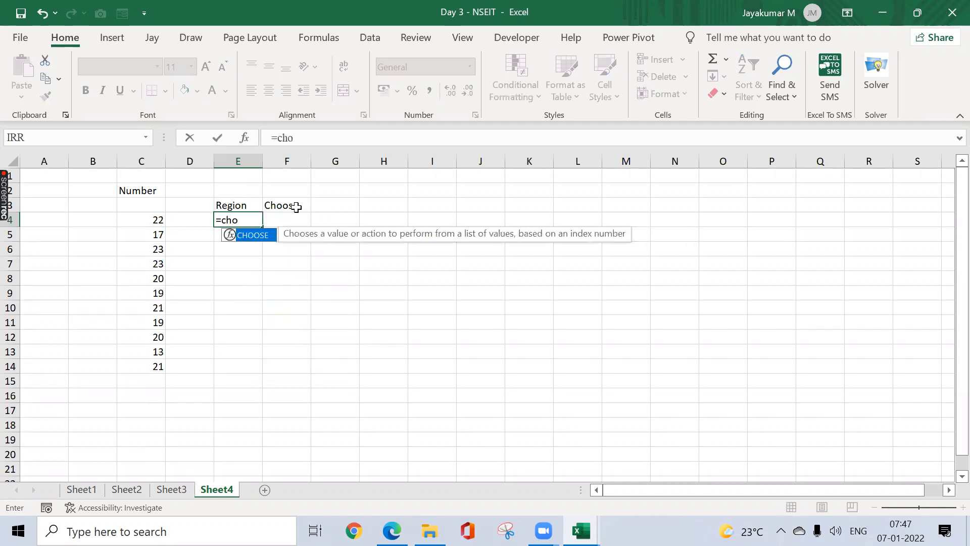
key(Tab)
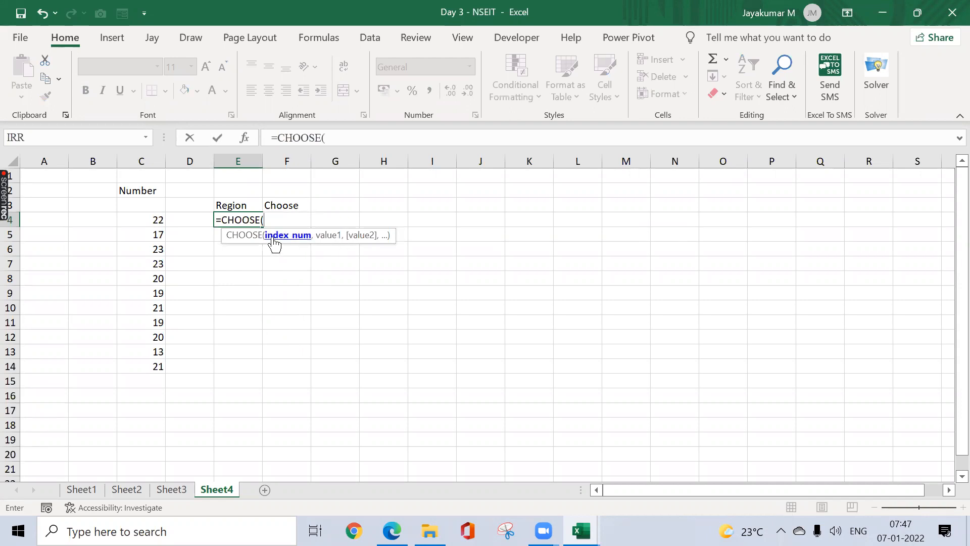
text(1,"REgion)
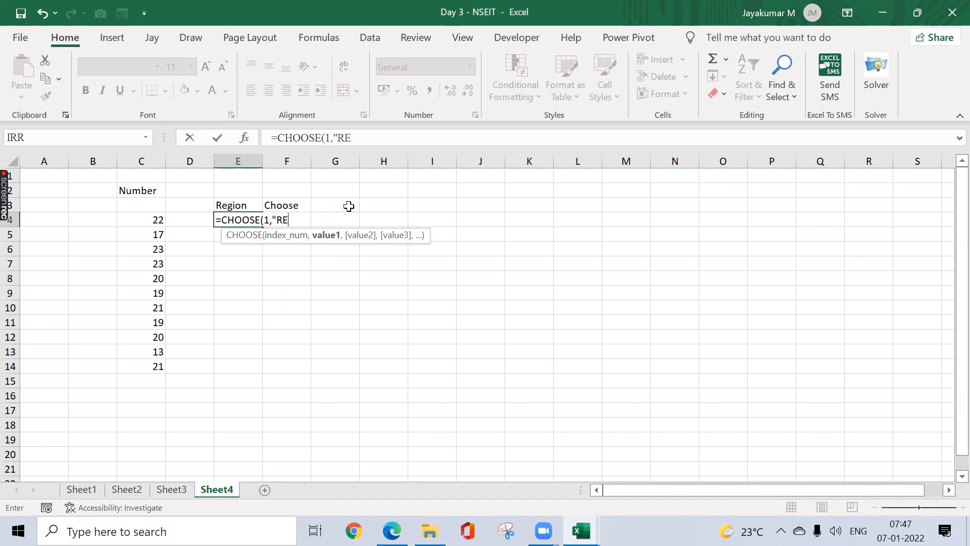
key(BackSpace)
key(BackSpace)
key(BackSpace)
key(BackSpace)
key(BackSpace)
key(BackSpace)
text(South"))
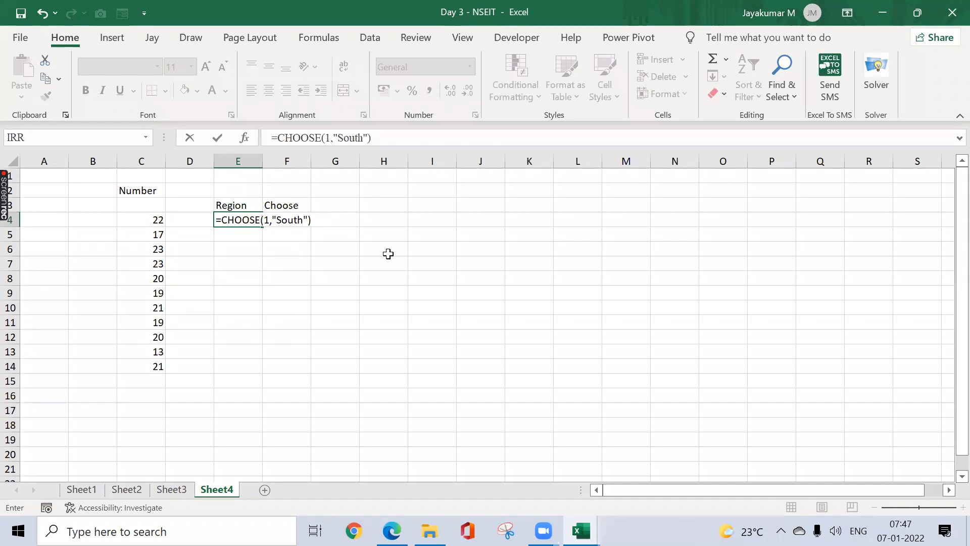
Step: Start E4's formula as =CHOOSE(RANDBETWEEN(1,4), correcting the function-name typos
text(=chhoo)
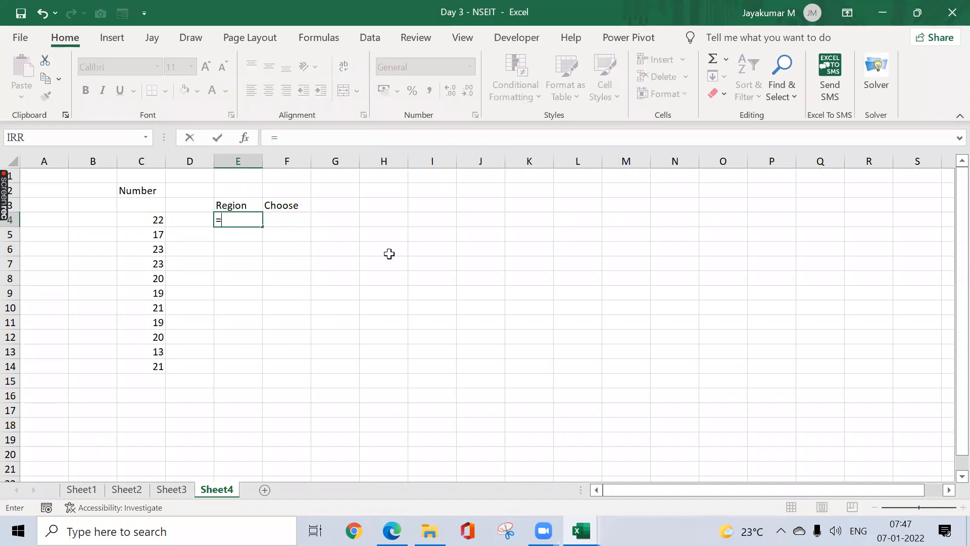
key(BackSpace)
key(BackSpace)
key(BackSpace)
key(BackSpace)
text(o)
key(BackSpace)
text(ho)
key(Tab)
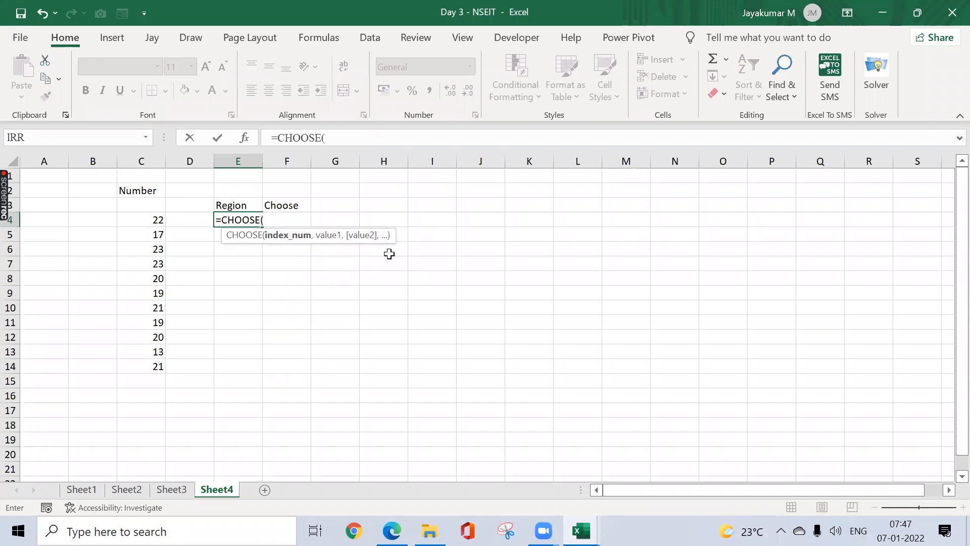
text(ran)
key(Down)
key(Tab)
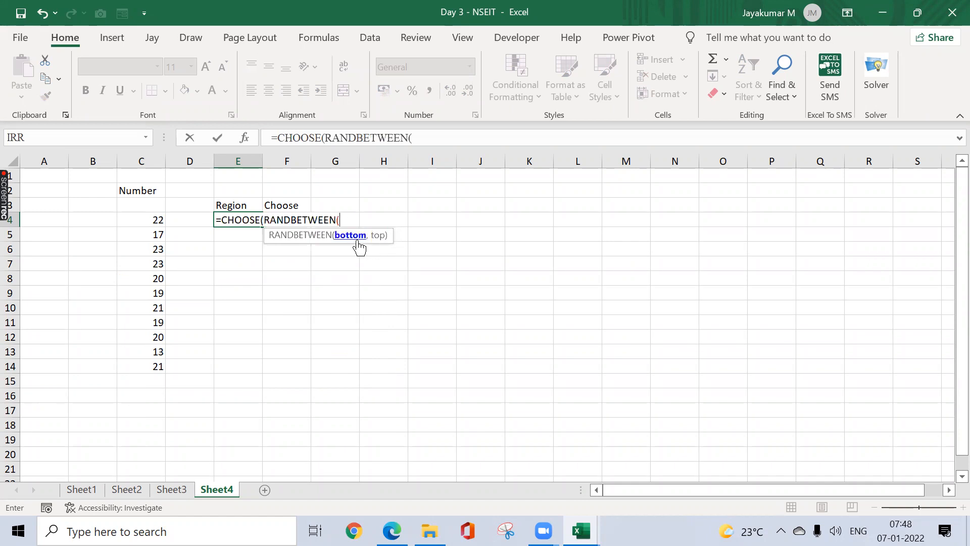
text(1,4))
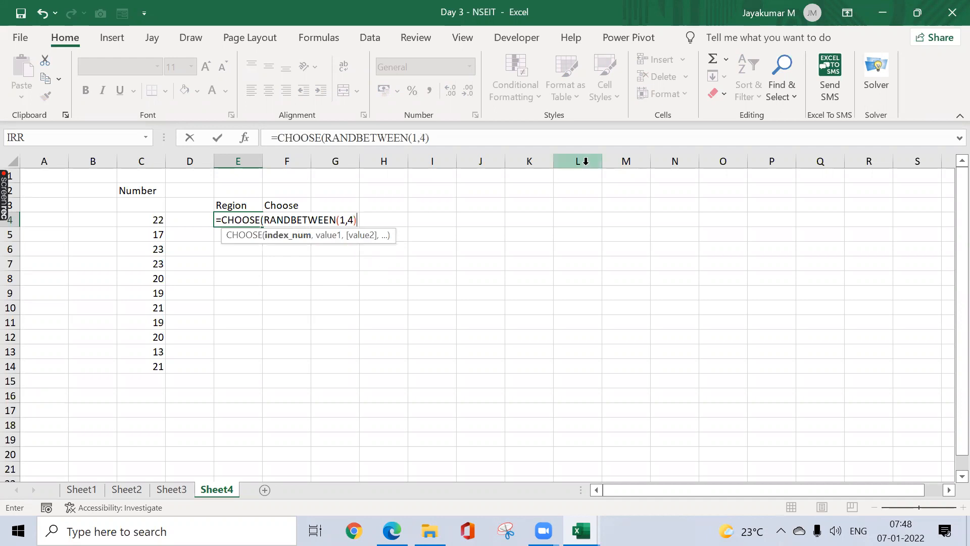
text(,)
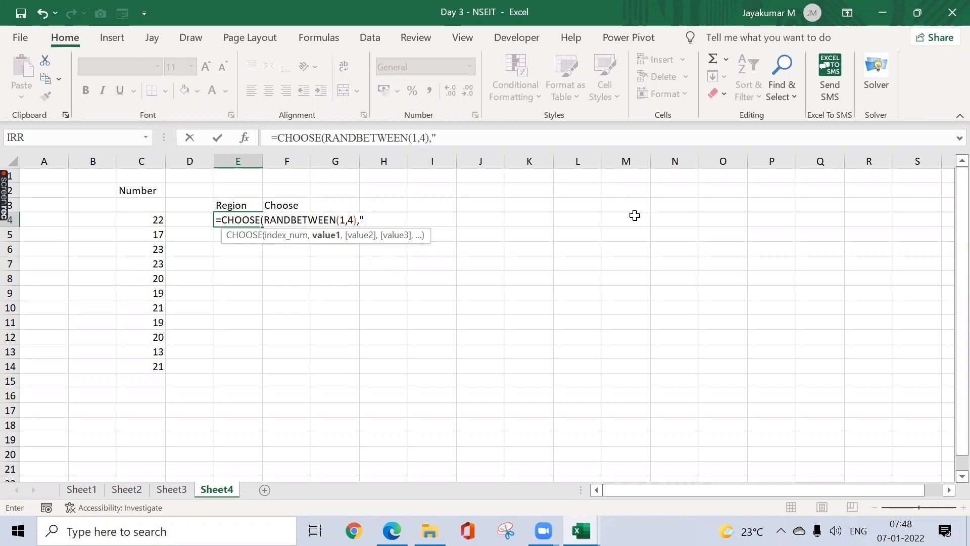
Step: Add the choices "South","North","West","East" and enter the formula in E4
text("South",)
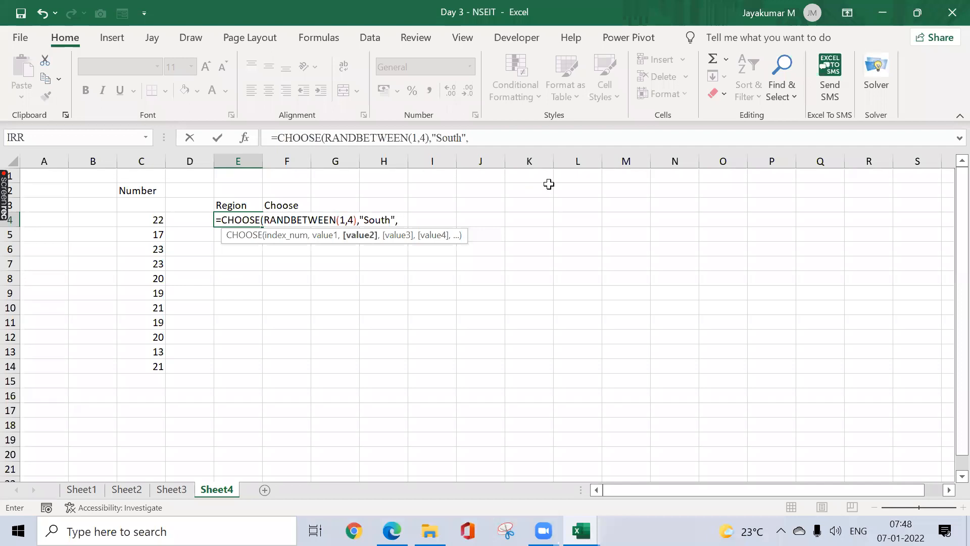
text("North",)
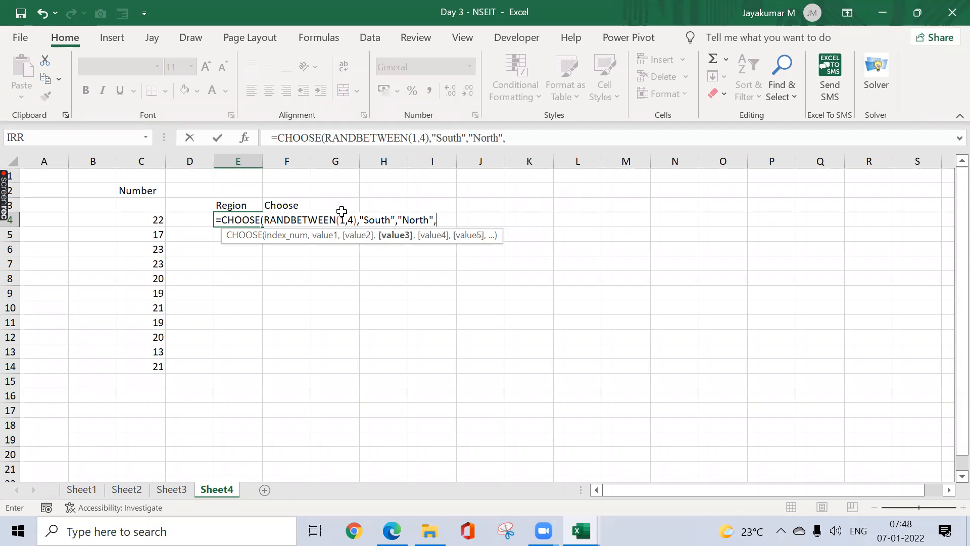
text("West)
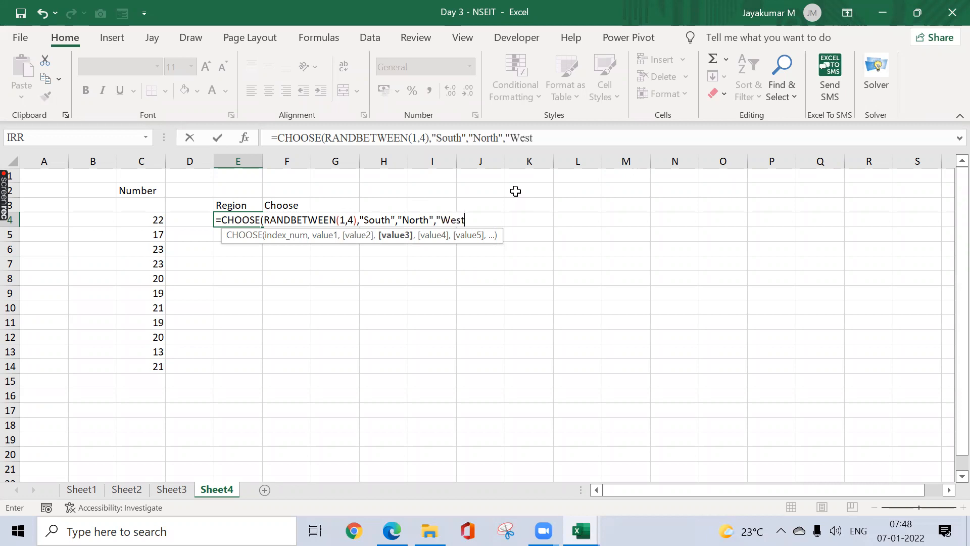
text(",)
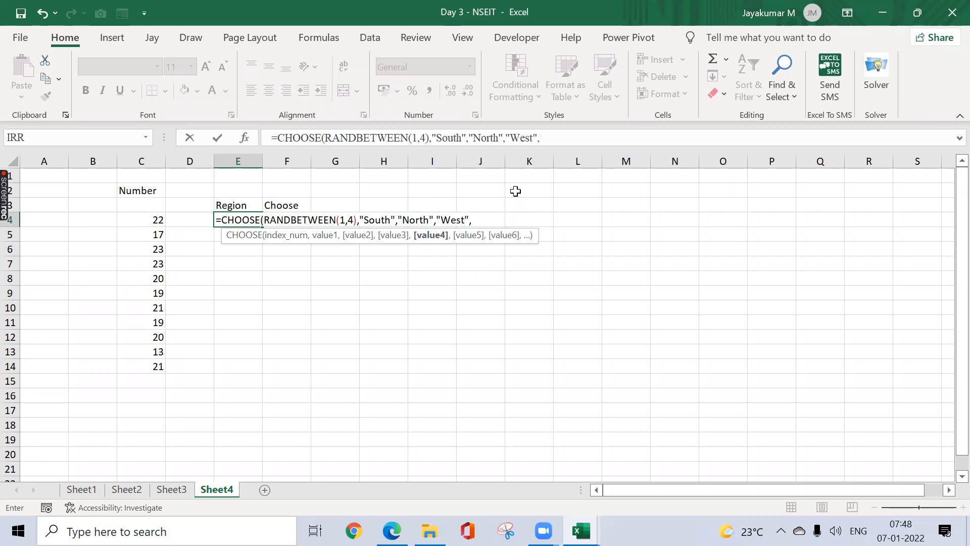
text("East"))
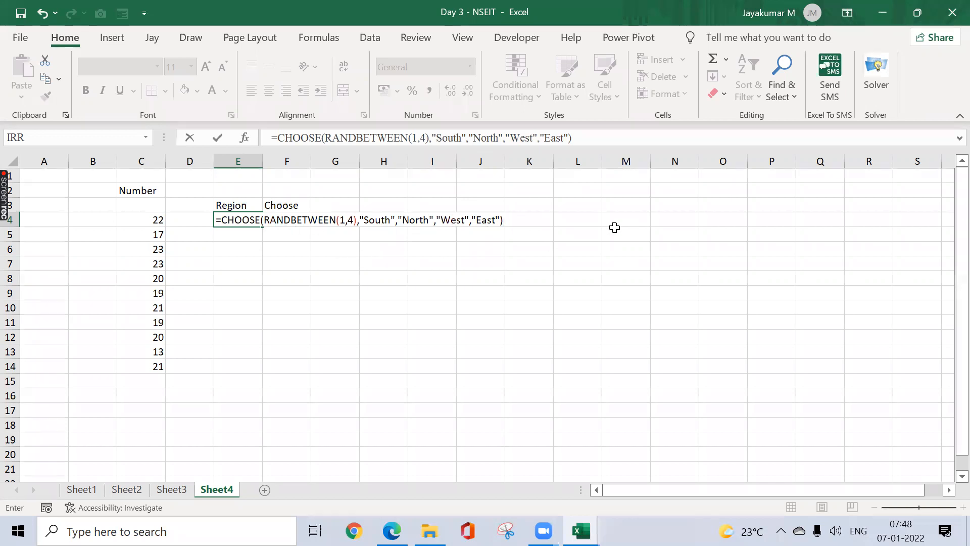
key(ctrl+Return)
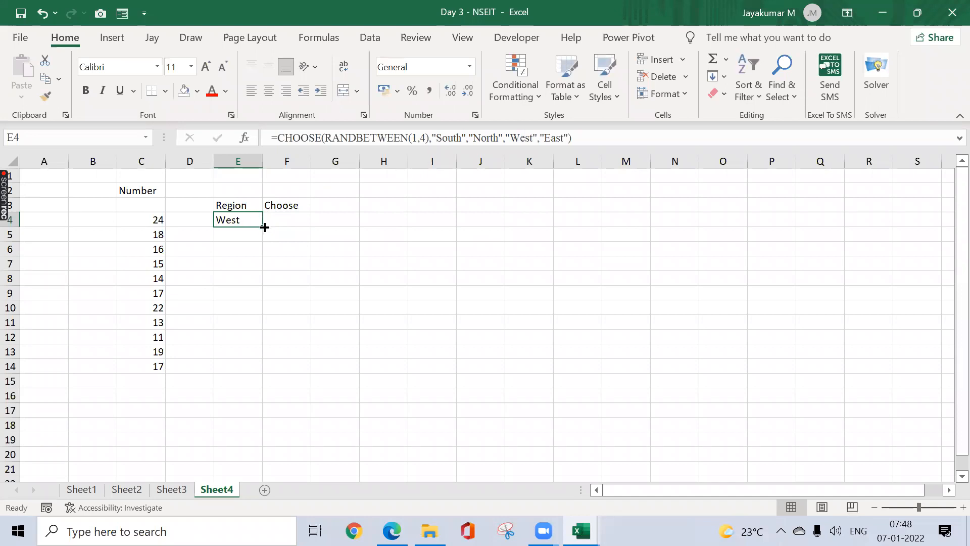
Step: Copy E4's random region formula into E5 and then down to E15
drag(265, 227, 264, 229)
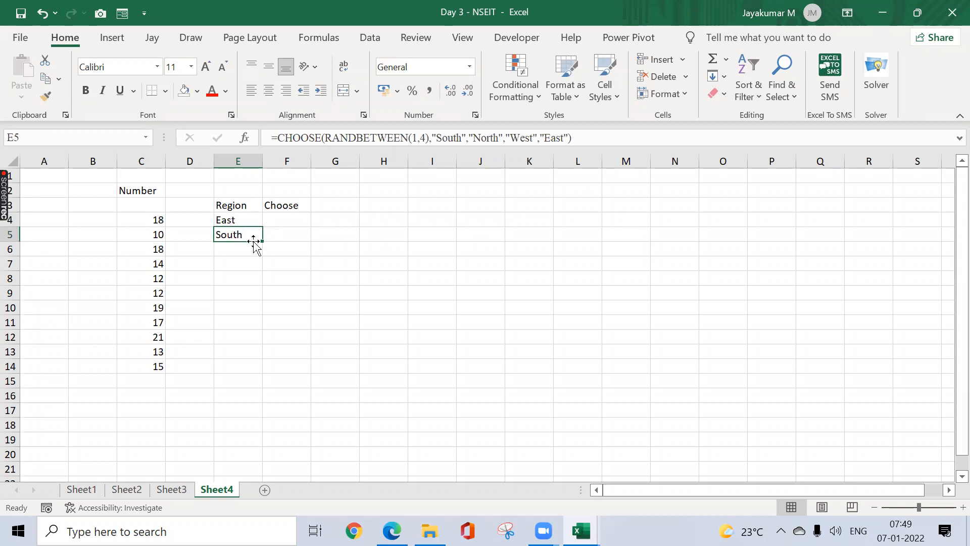
drag(262, 243, 257, 389)
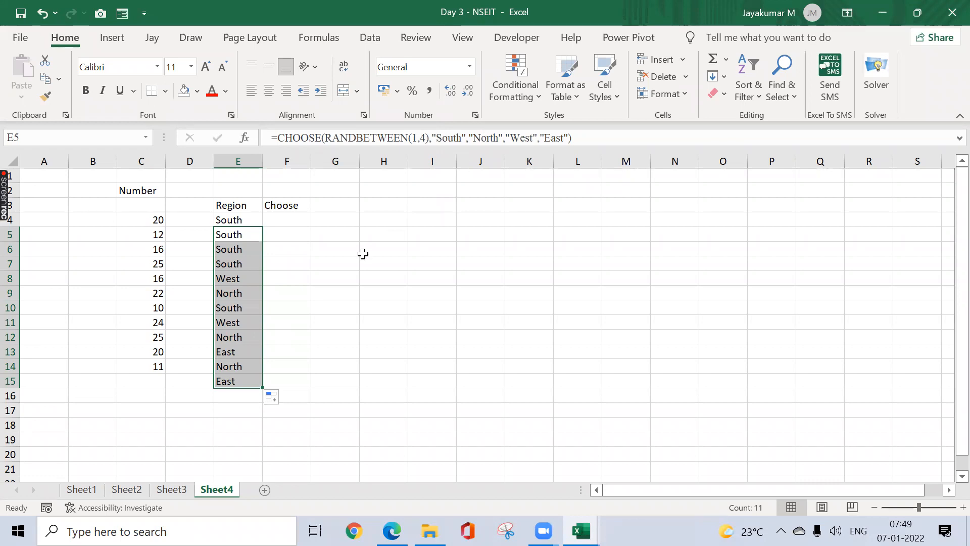
Step: Go from Sheet3 back to Sheet1 and look at the Conditional Formatting menu
click(171, 490)
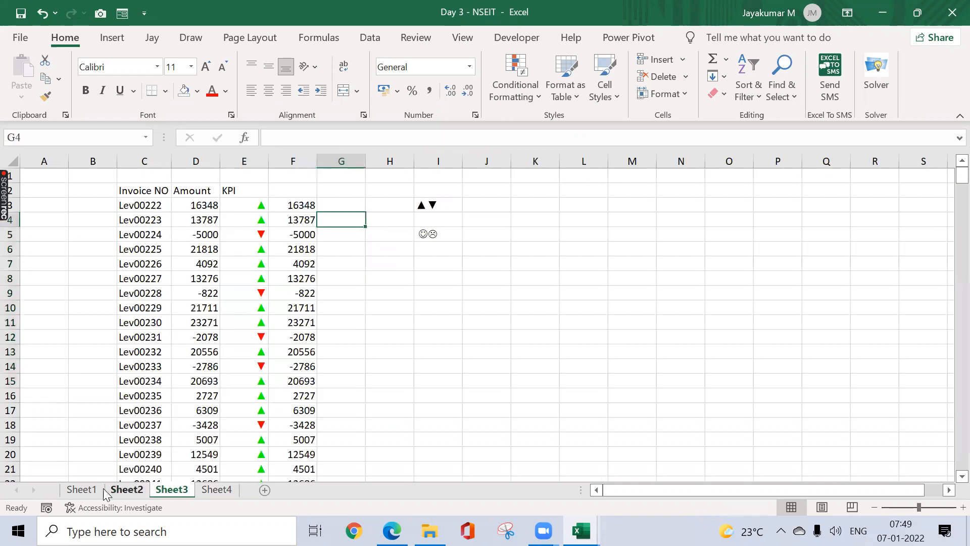
click(85, 490)
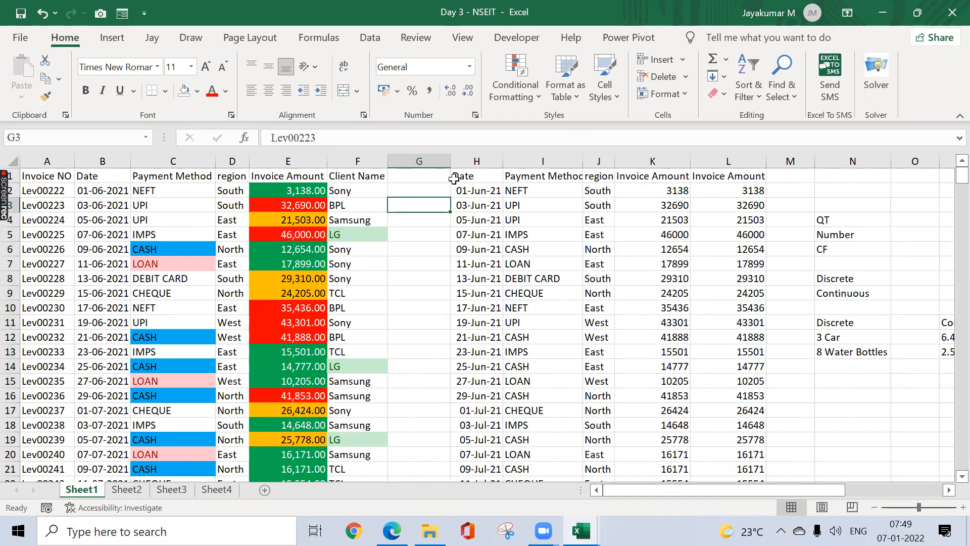
click(535, 87)
mouse_move(626, 143)
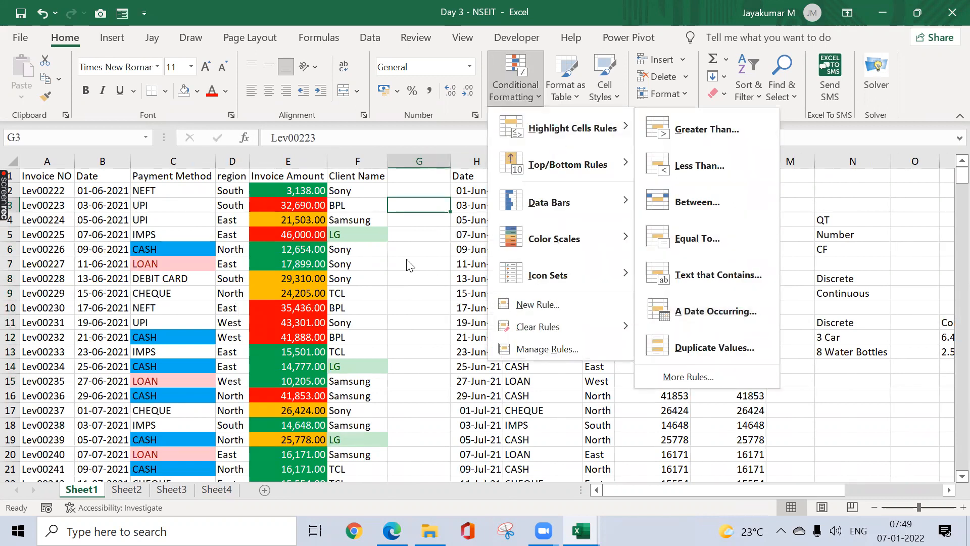
Step: Select the Invoice NO values from A2 down to A373
click(61, 191)
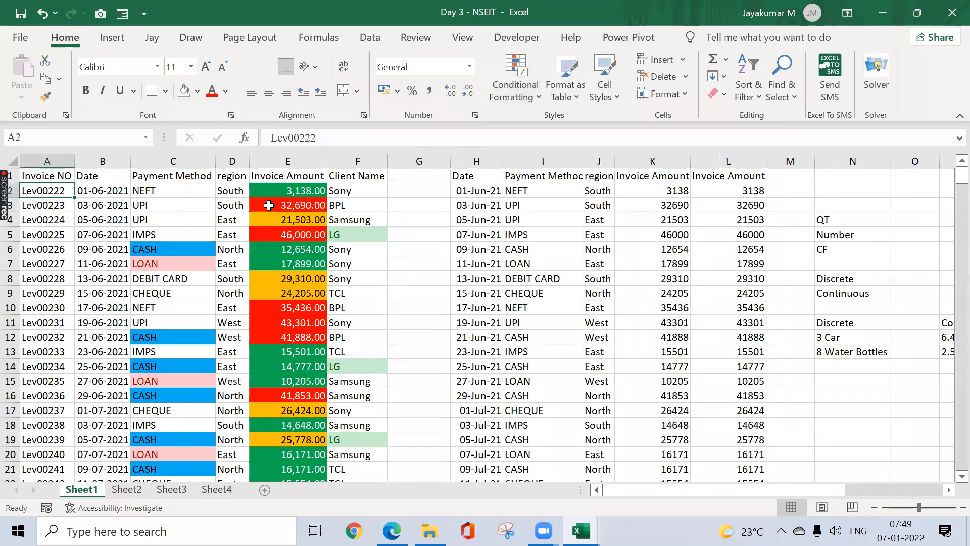
key(ctrl+shift+Down)
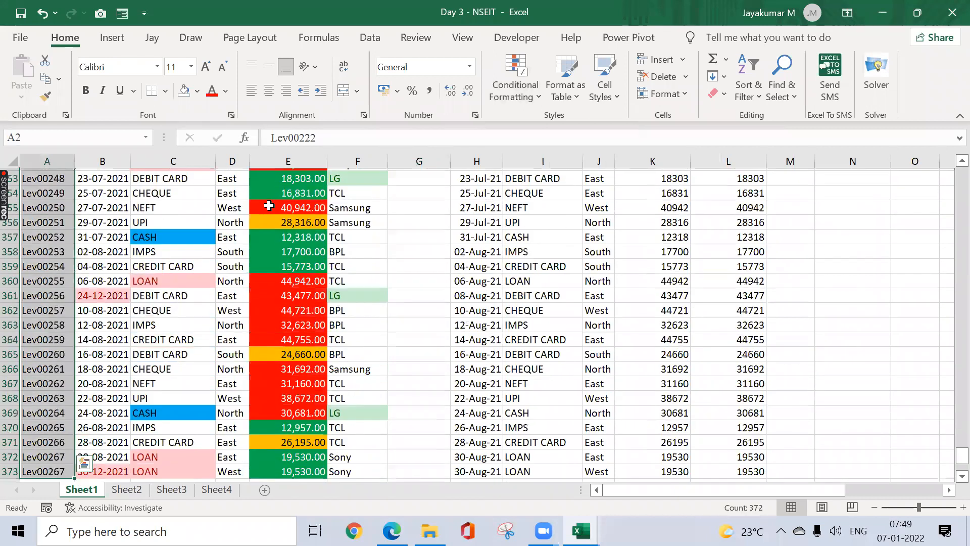
key(ctrl+Home)
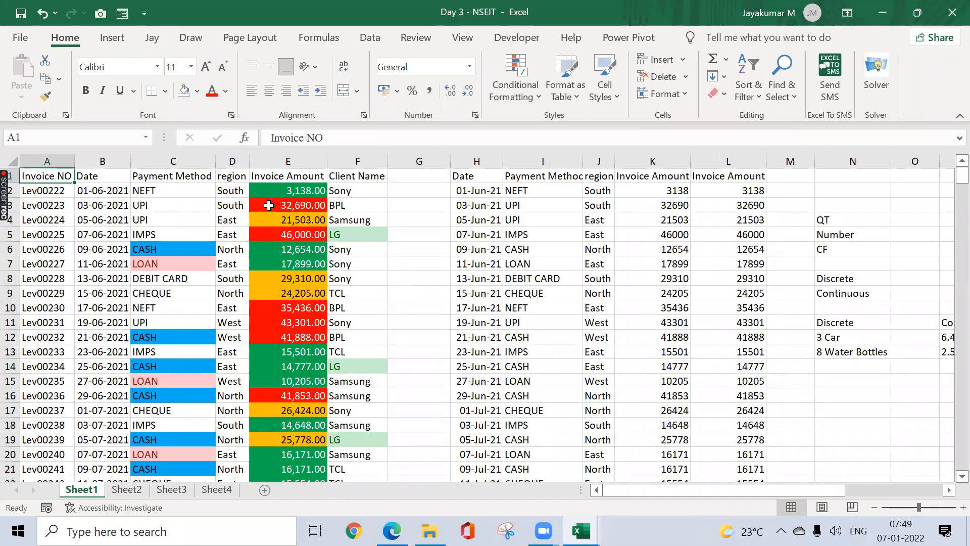
click(533, 97)
mouse_move(545, 127)
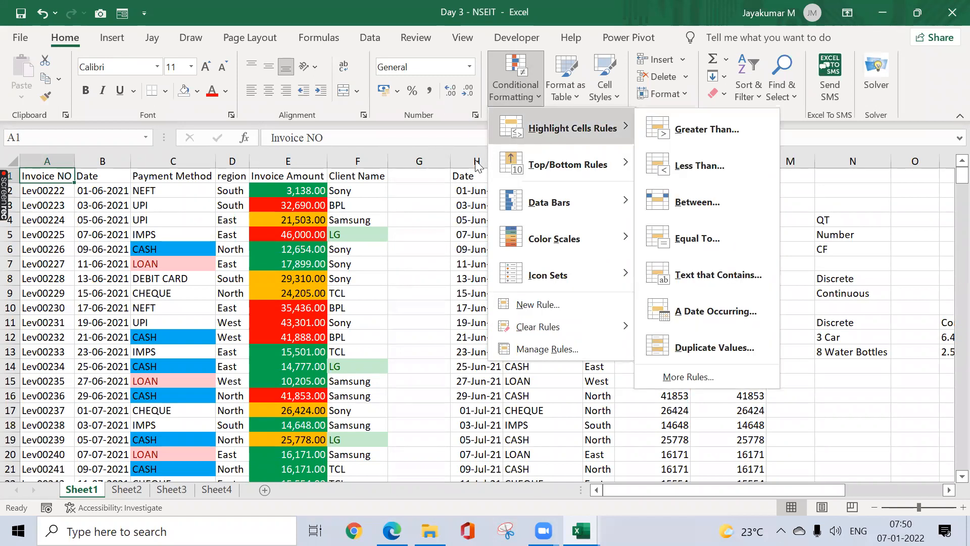
key(Escape)
click(52, 188)
key(ctrl+shift+Down)
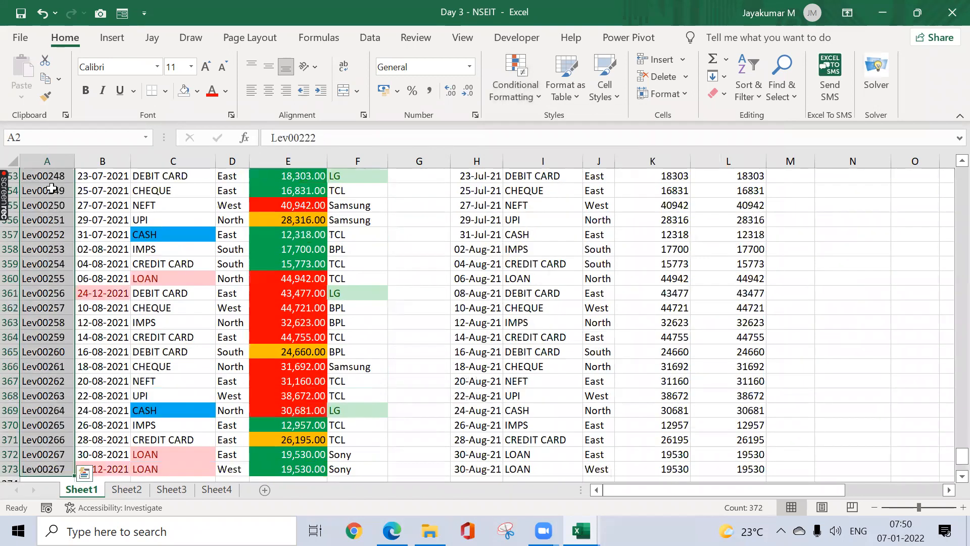
Step: Apply a Duplicate Values rule with Light Red Fill and Dark Red Text to the invoice numbers
key(alt)
key(Escape)
key(alt+h)
key(l)
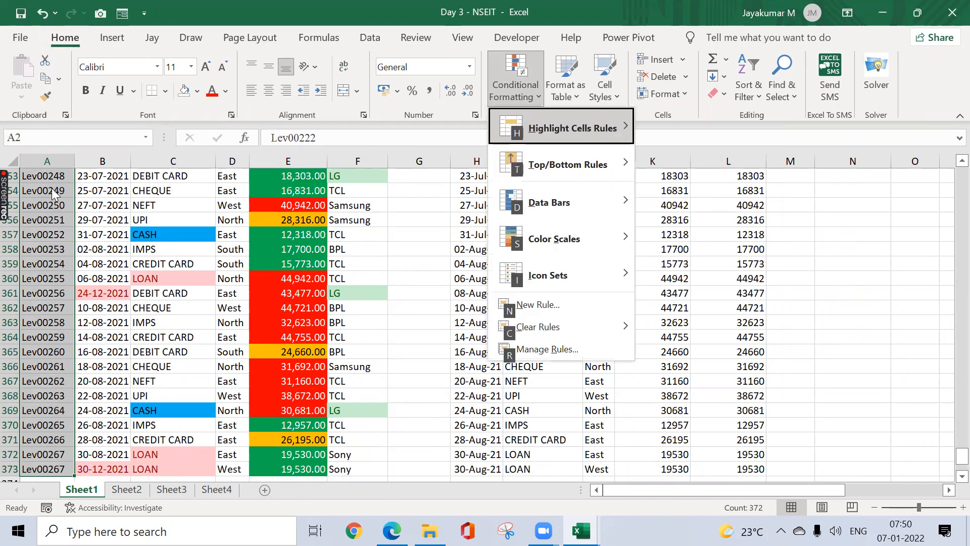
key(h)
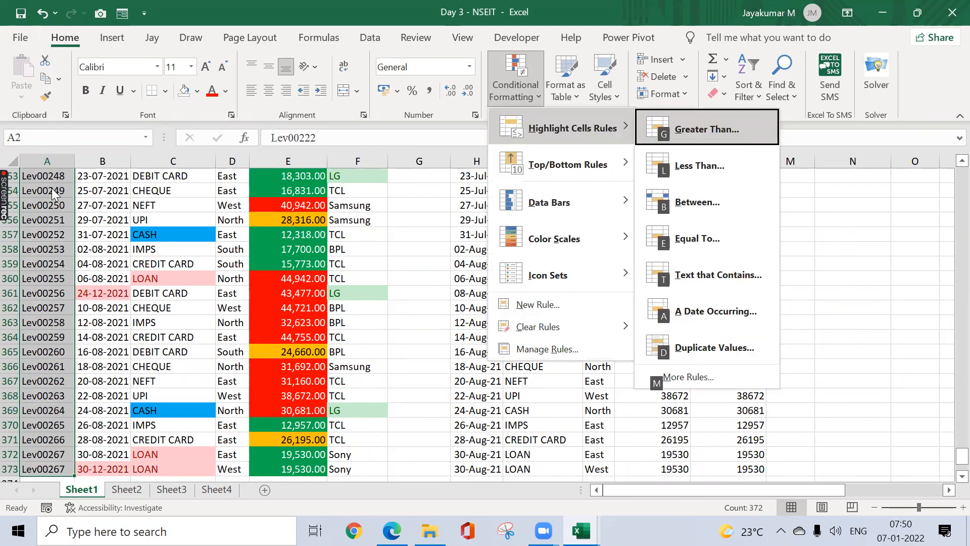
key(d)
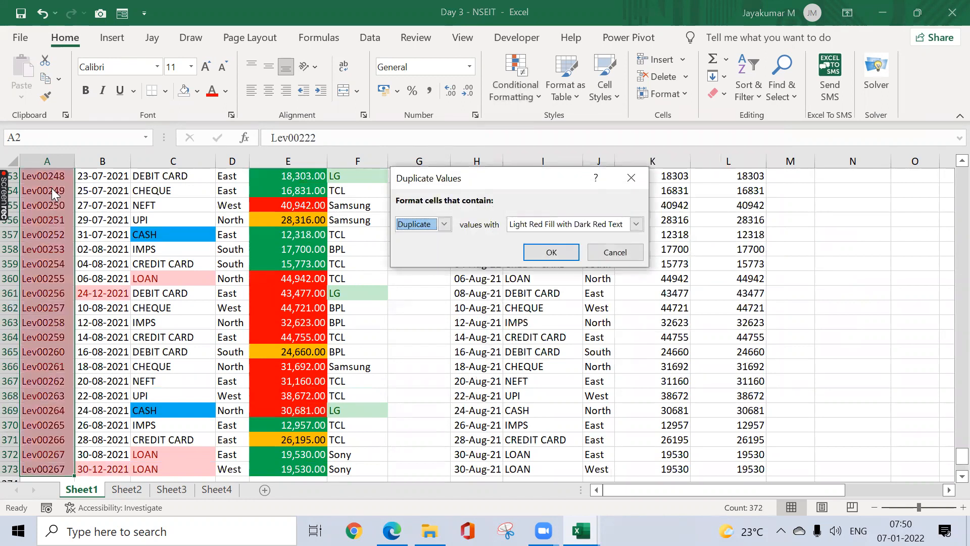
key(Return)
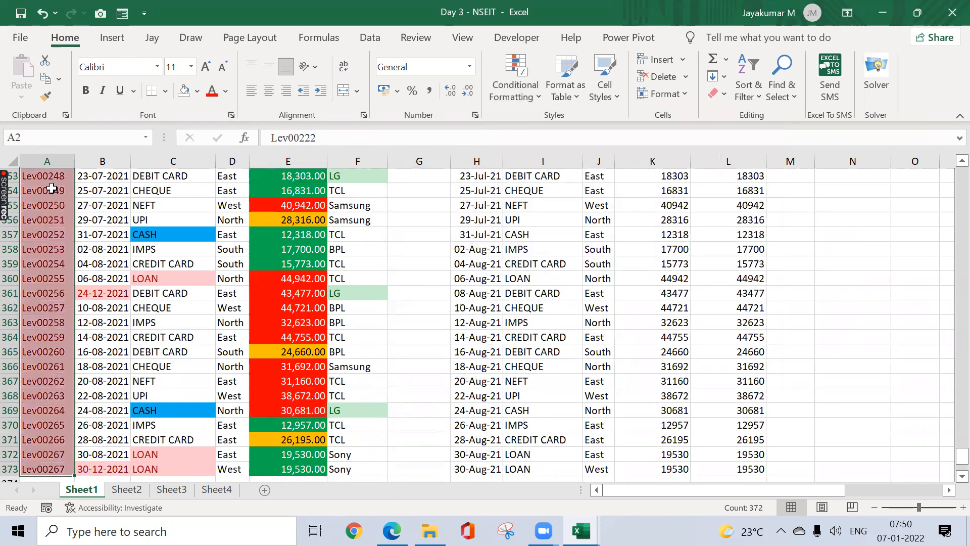
Step: Move through column A and reselect the invoice numbers from A2 down to check the highlights
key(ctrl+Up)
key(Down)
key(ctrl+Down)
key(ctrl+Up)
key(Down)
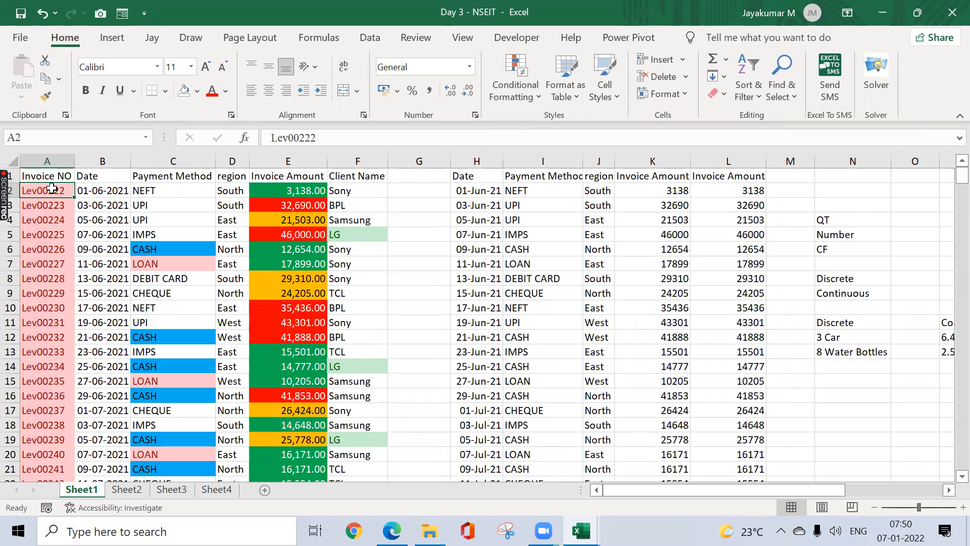
key(ctrl+shift+Down)
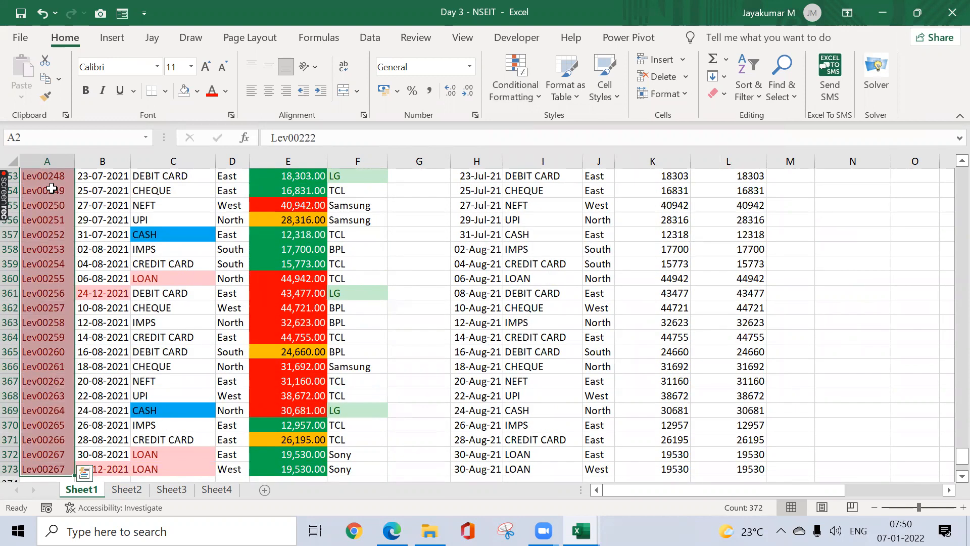
key(ctrl+shift+Up)
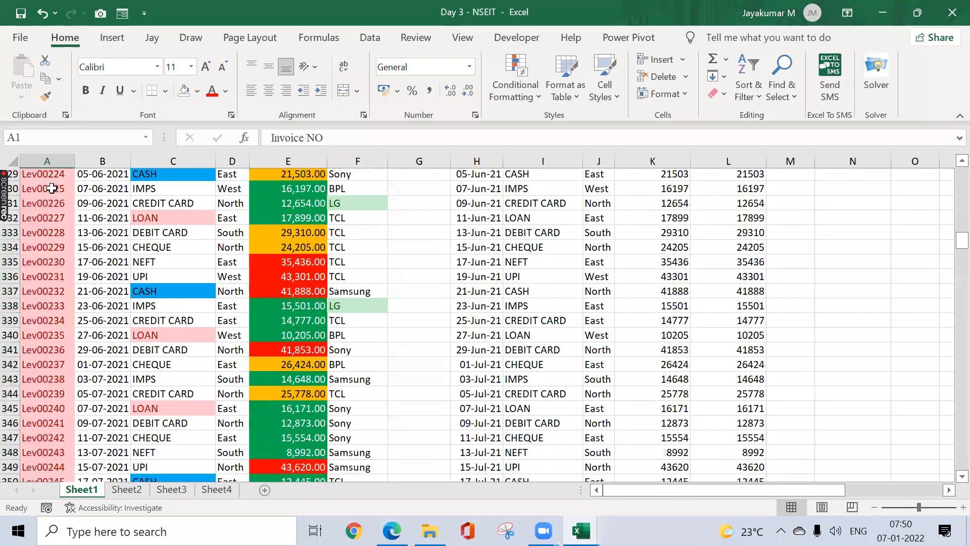
click(333, 141)
key(BackSpace)
key(BackSpace)
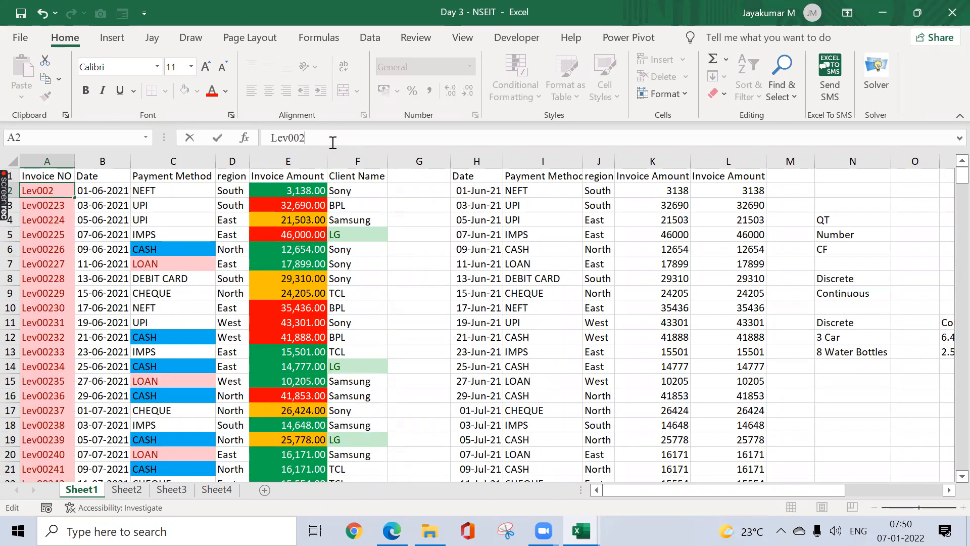
text(02)
key(ctrl+Return)
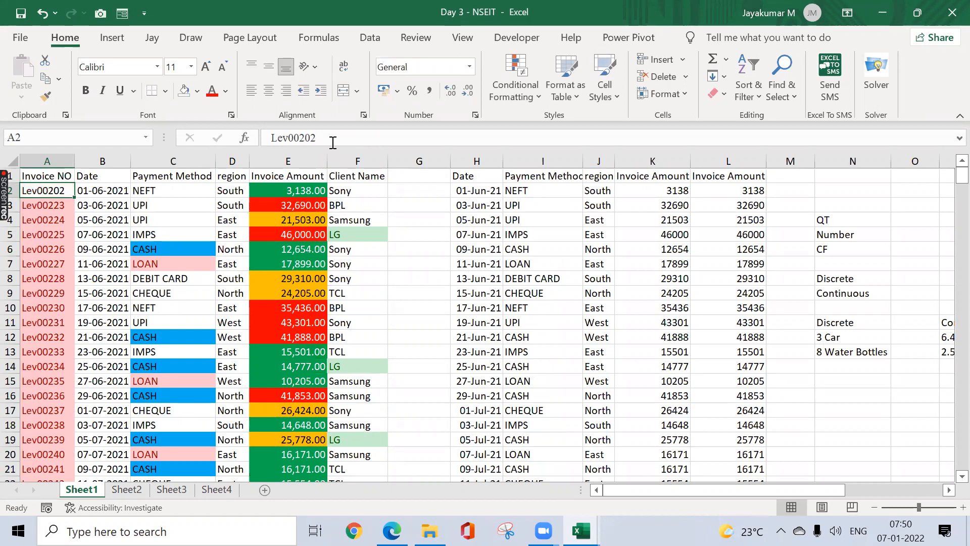
key(Down)
key(ctrl+shift+Down)
key(ctrl+Up)
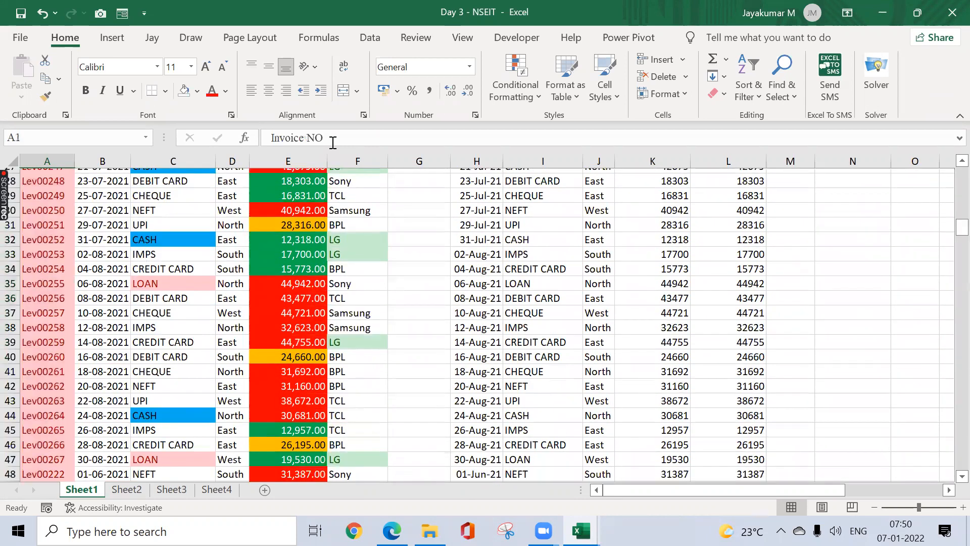
key(ctrl+Home)
key(Down)
key(Right)
key(Right)
key(Right)
key(Right)
key(Right)
key(ctrl+shift+Down)
key(ctrl+Up)
key(Down)
key(Left)
key(ctrl+shift+Down)
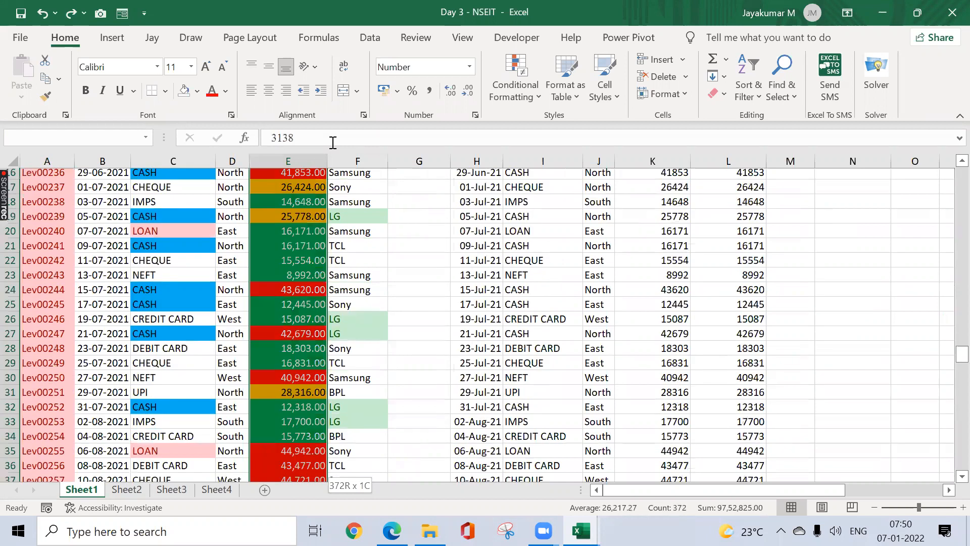
key(ctrl+Up)
key(Left)
key(Left)
key(Left)
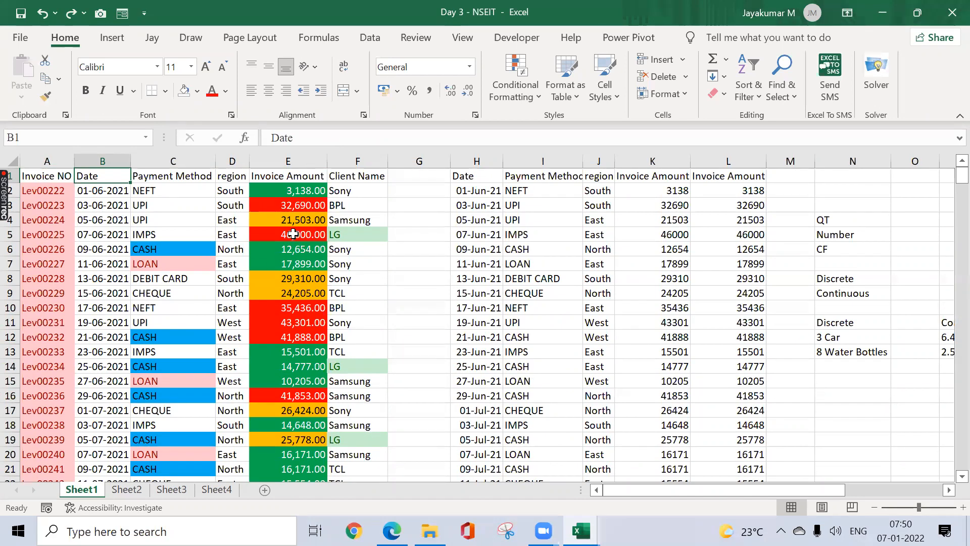
click(125, 490)
key(ctrl+Page_Down)
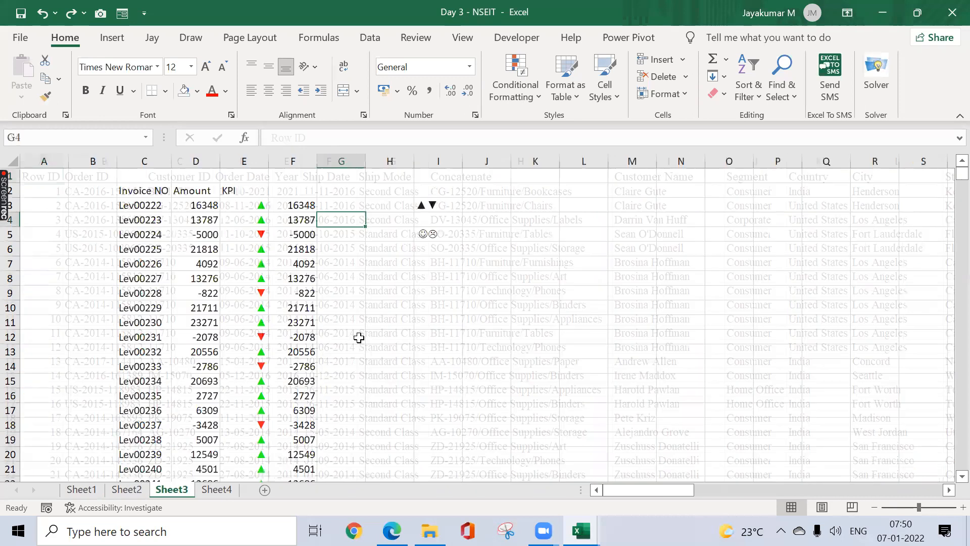
click(207, 490)
click(370, 261)
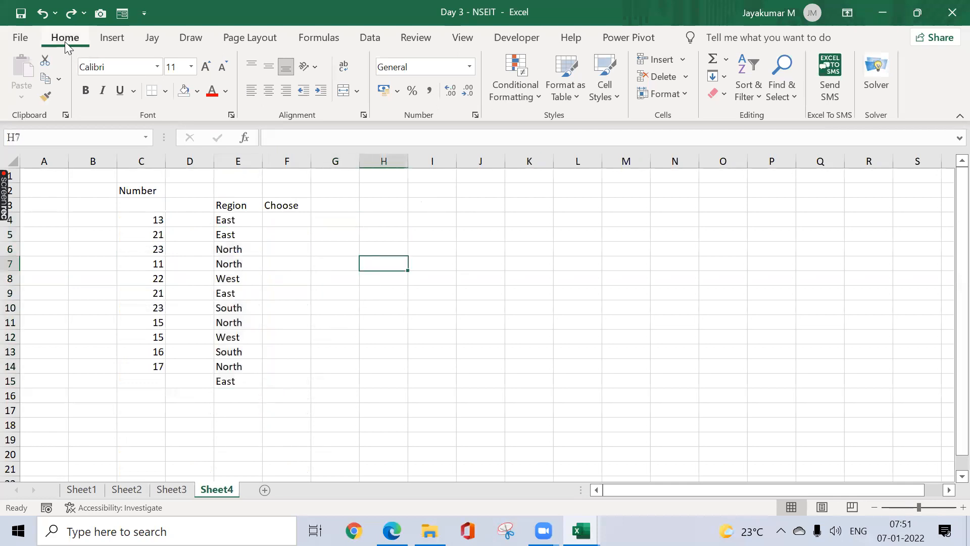
click(516, 84)
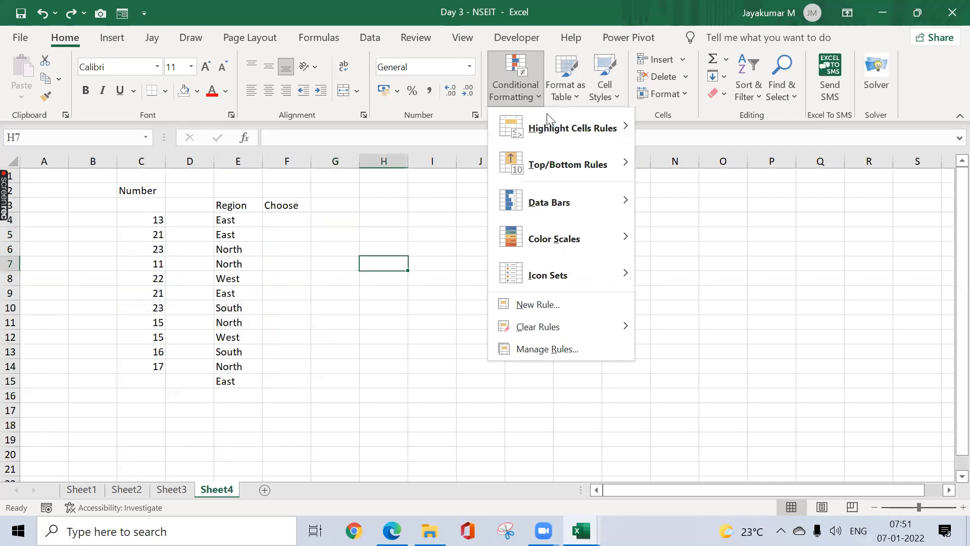
mouse_move(587, 122)
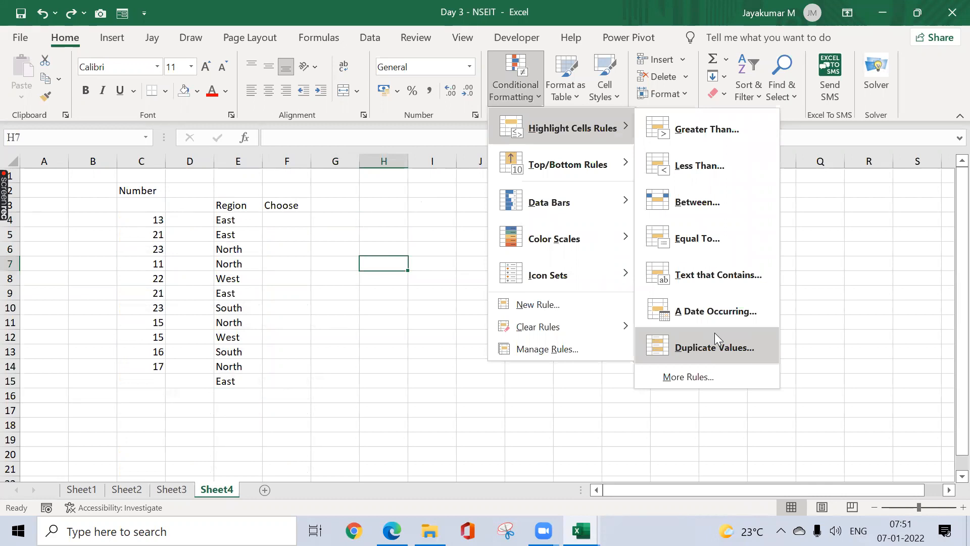
click(422, 296)
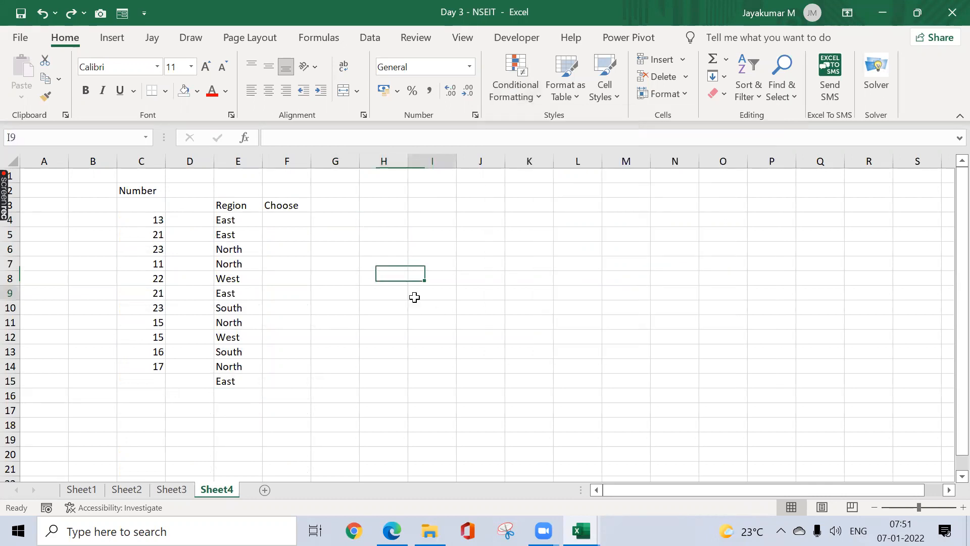
click(370, 38)
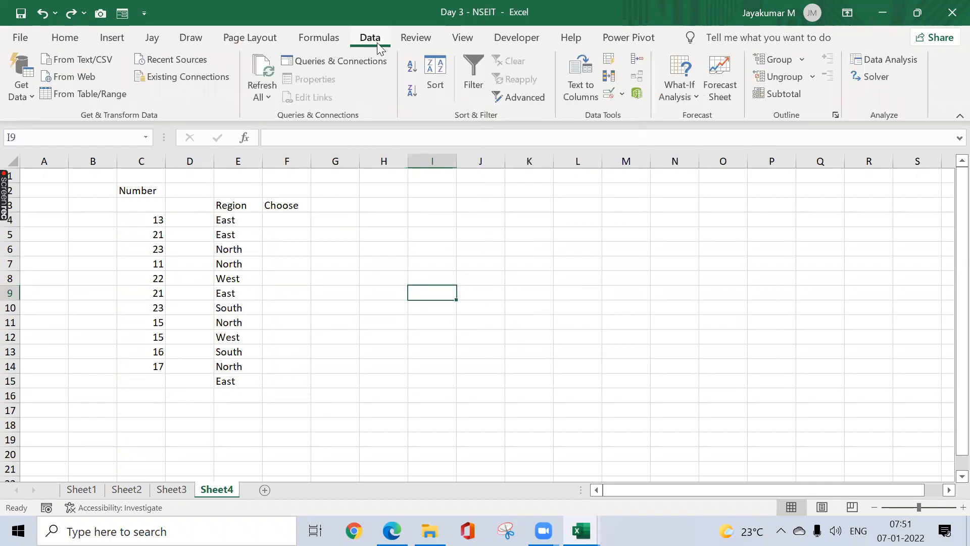
click(605, 77)
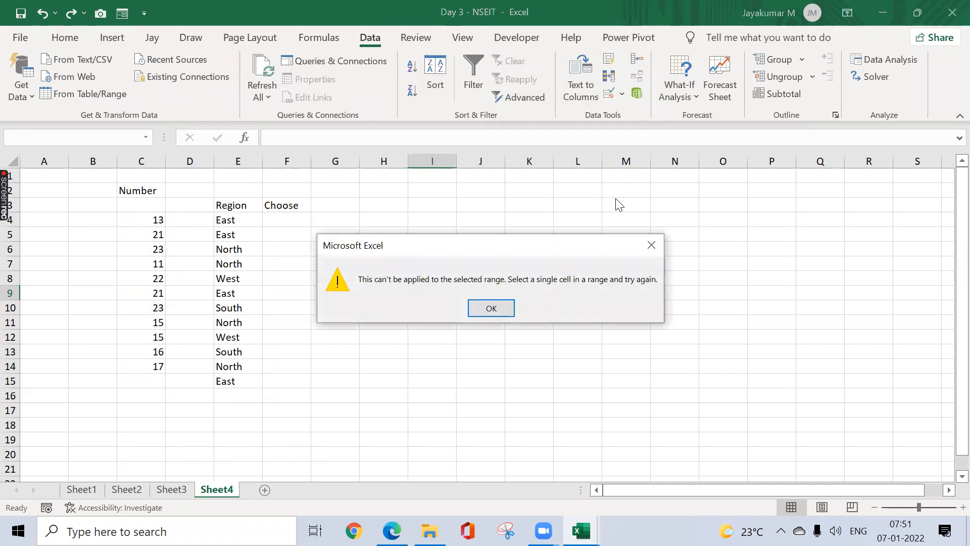
click(649, 244)
drag(156, 218, 157, 364)
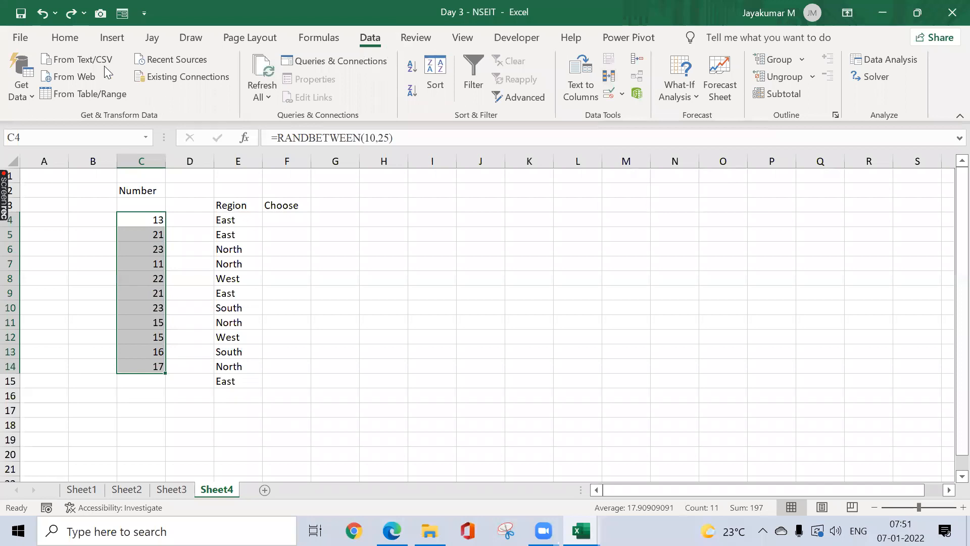
click(67, 40)
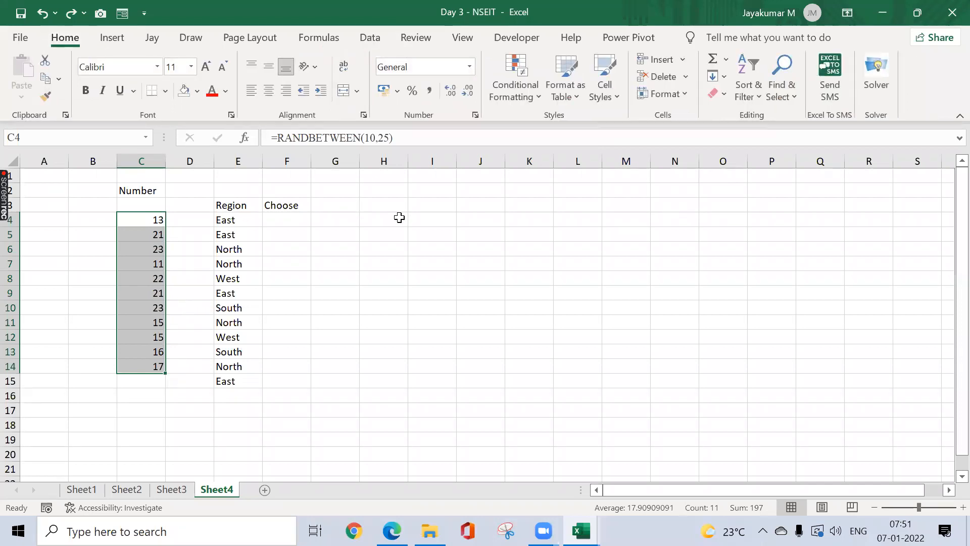
click(81, 489)
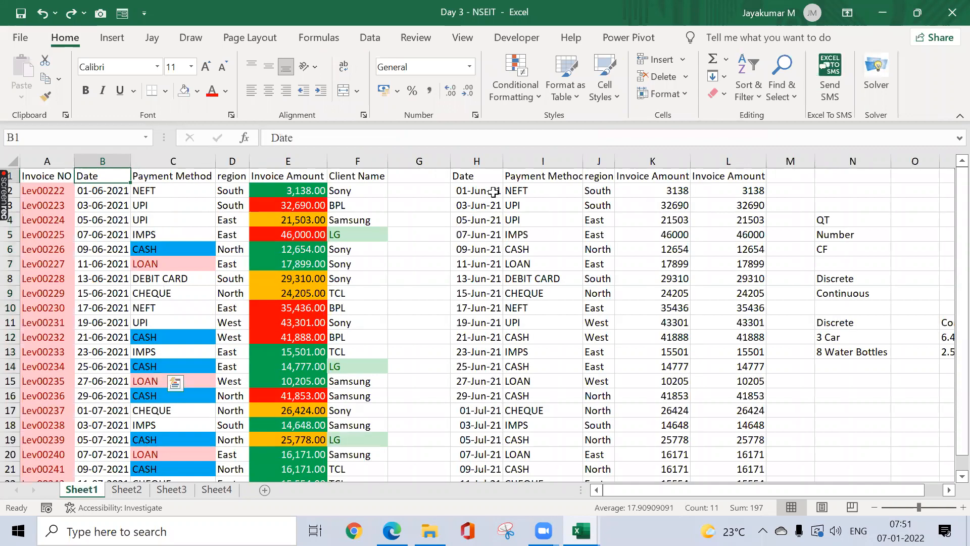
Step: Open Home > Conditional Formatting, dismiss it unused, and reopen it over the invoice table
click(531, 102)
mouse_move(553, 132)
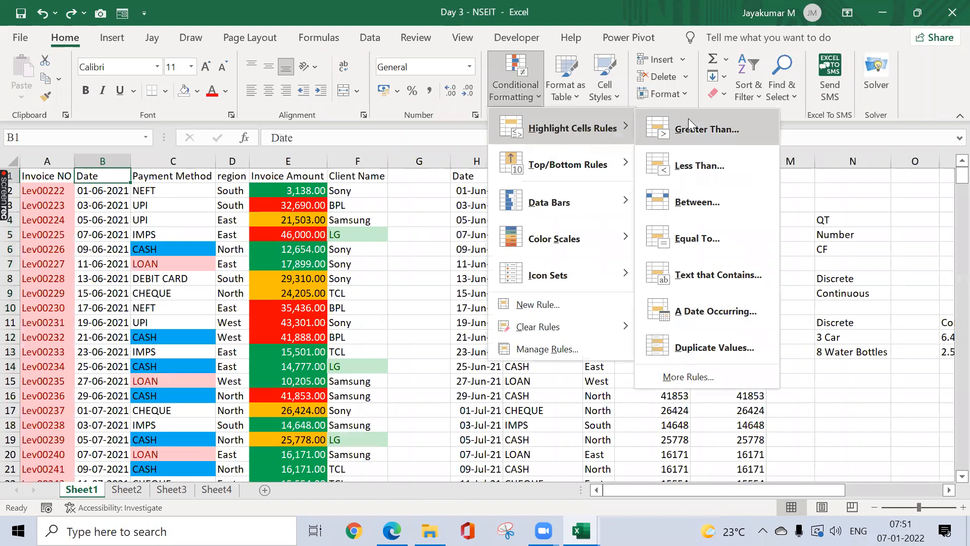
click(438, 233)
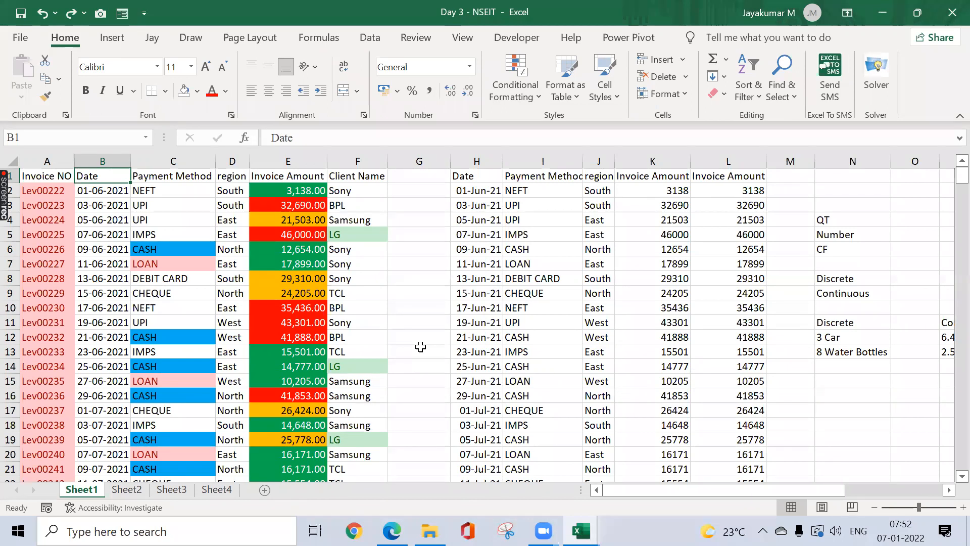
click(525, 104)
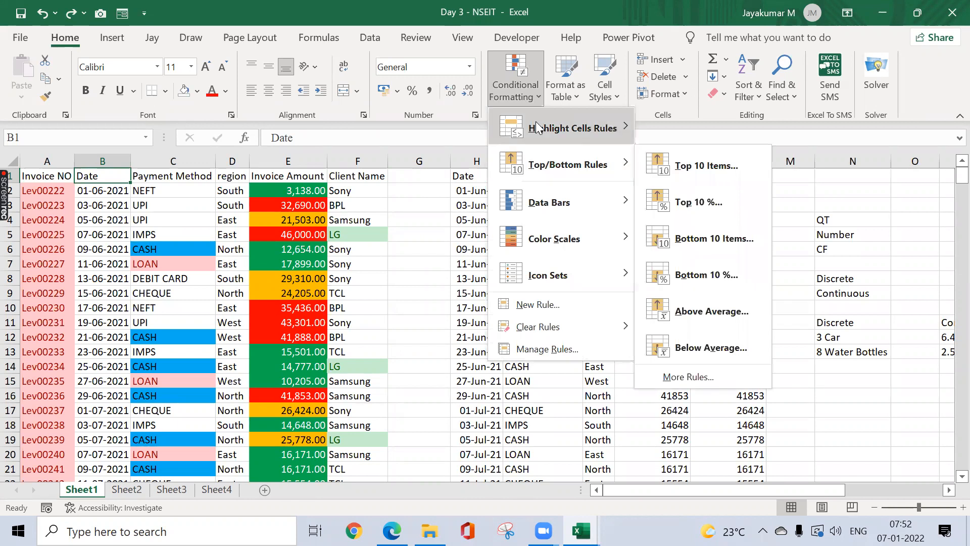
click(540, 304)
click(383, 205)
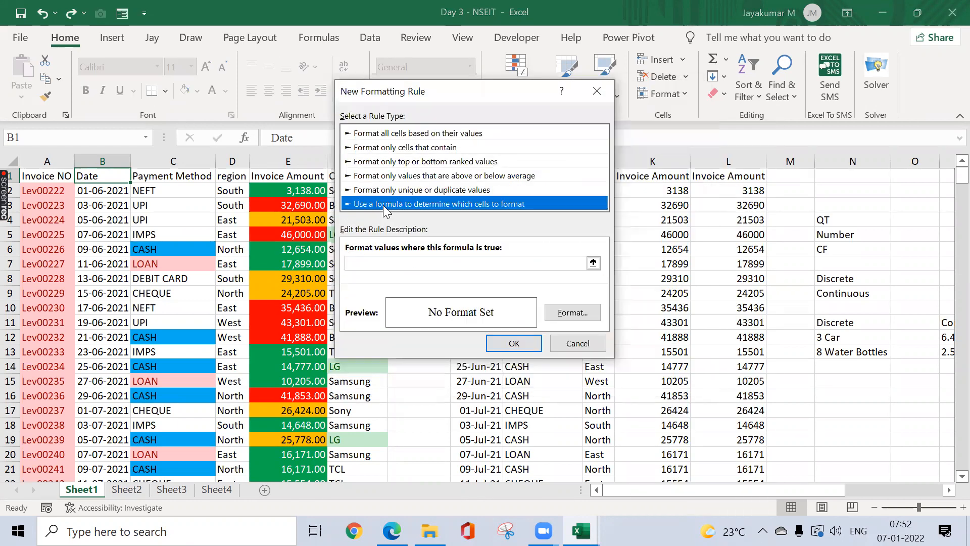
click(356, 262)
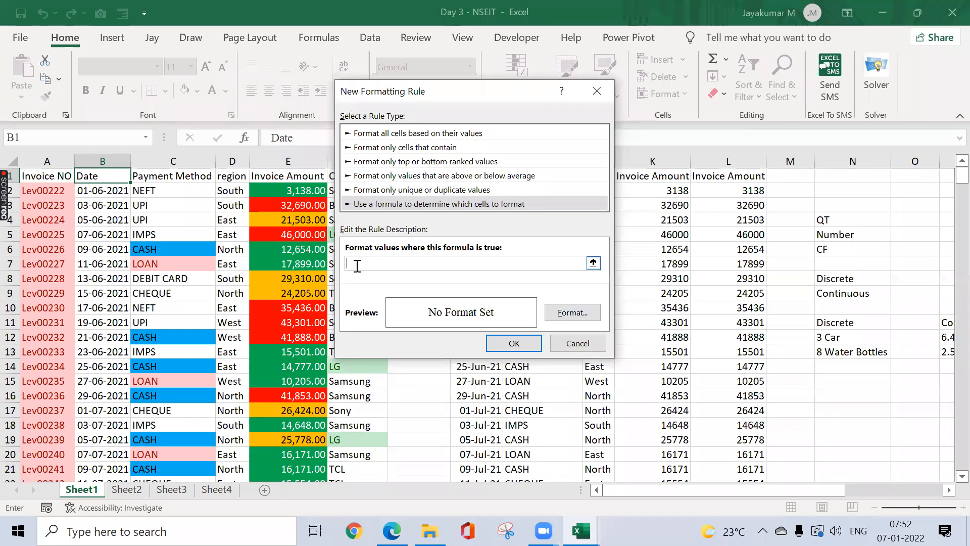
text(=)
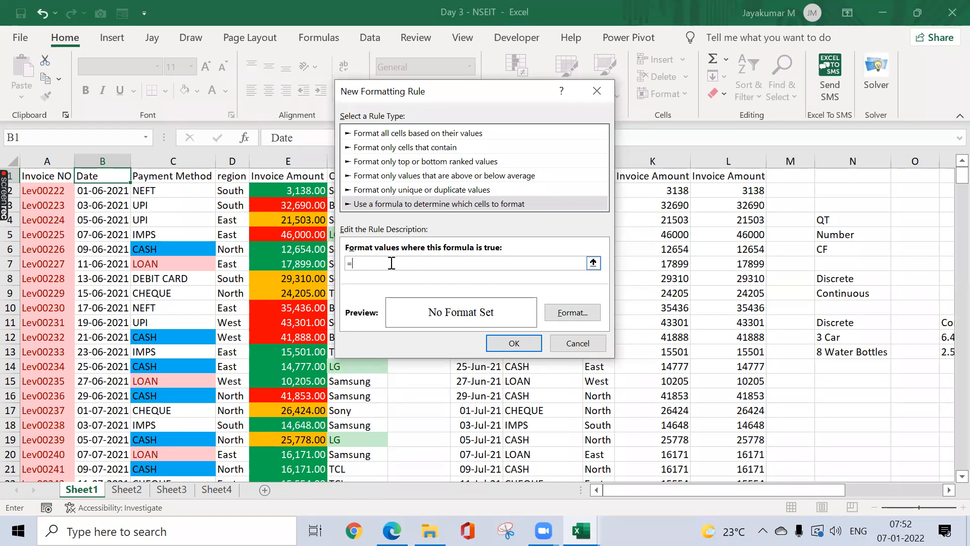
text(AND()
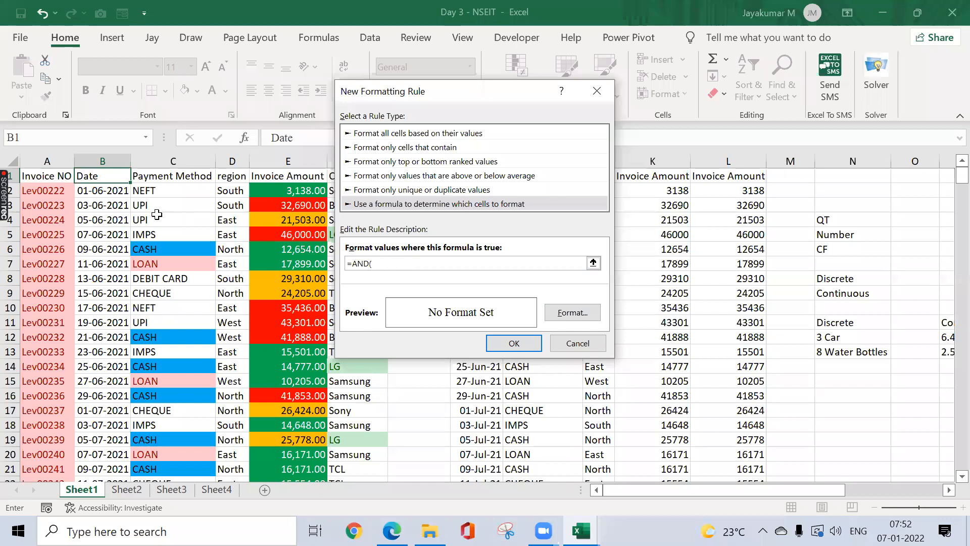
click(100, 189)
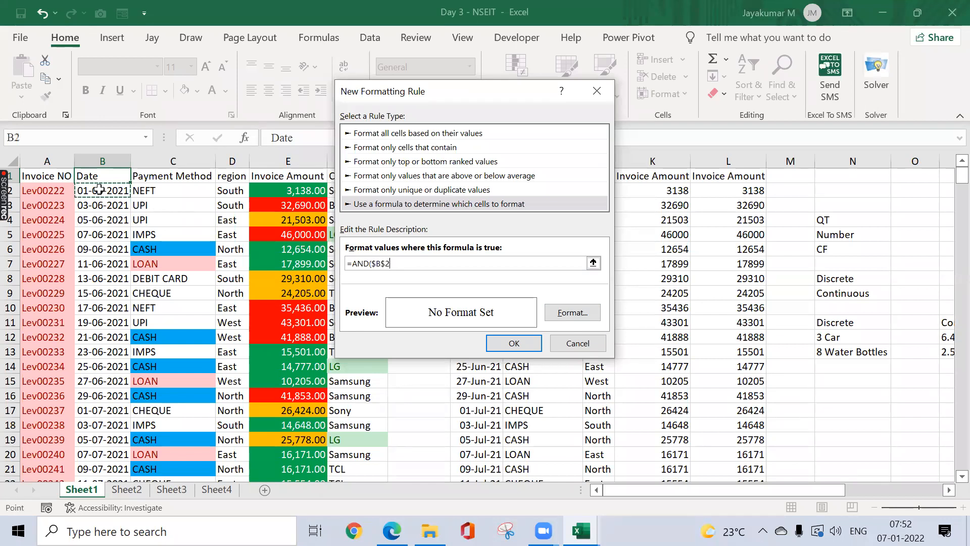
text(>"02-Mar-2021)
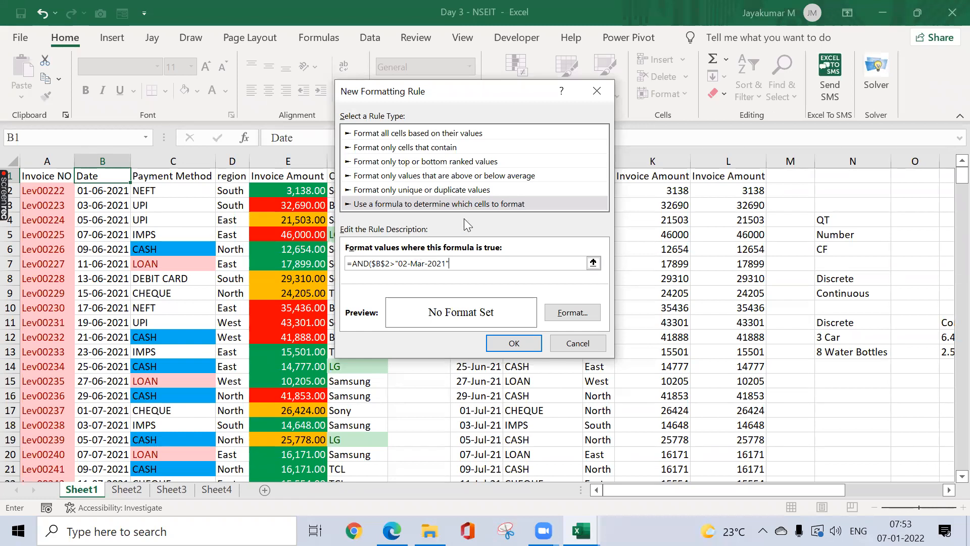
click(590, 95)
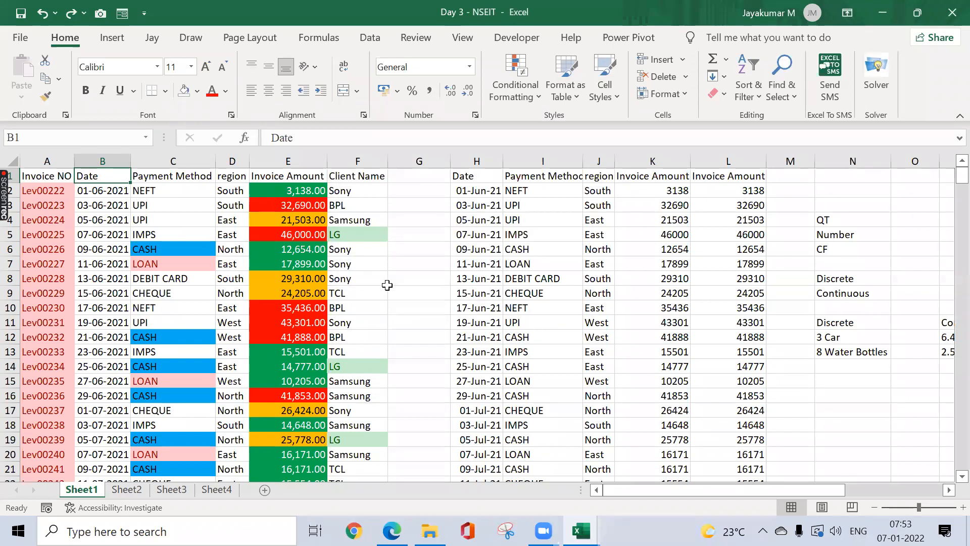
click(289, 230)
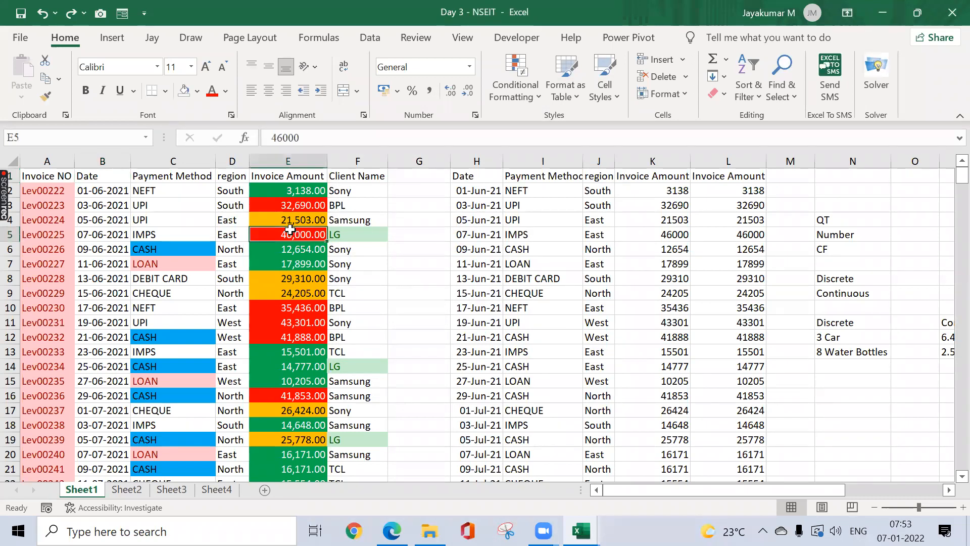
click(517, 86)
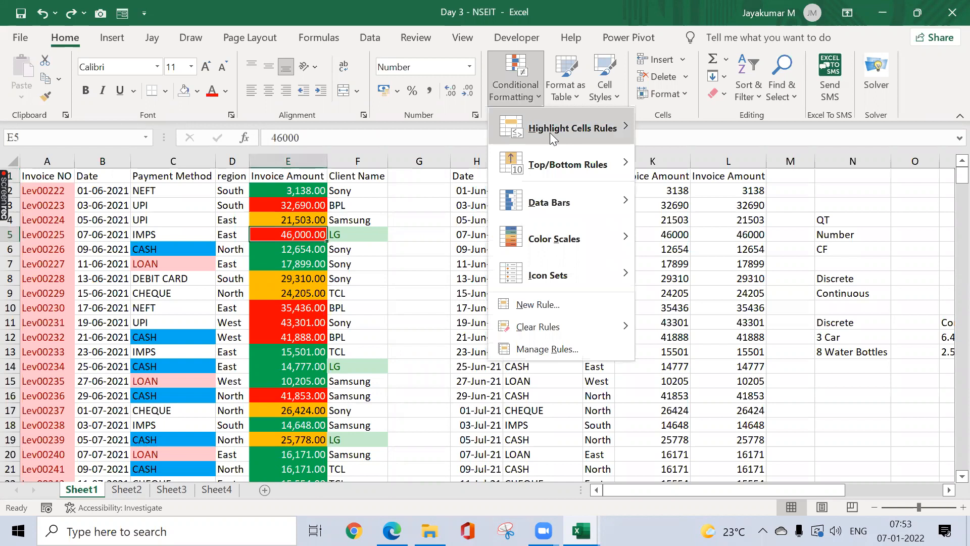
mouse_move(549, 132)
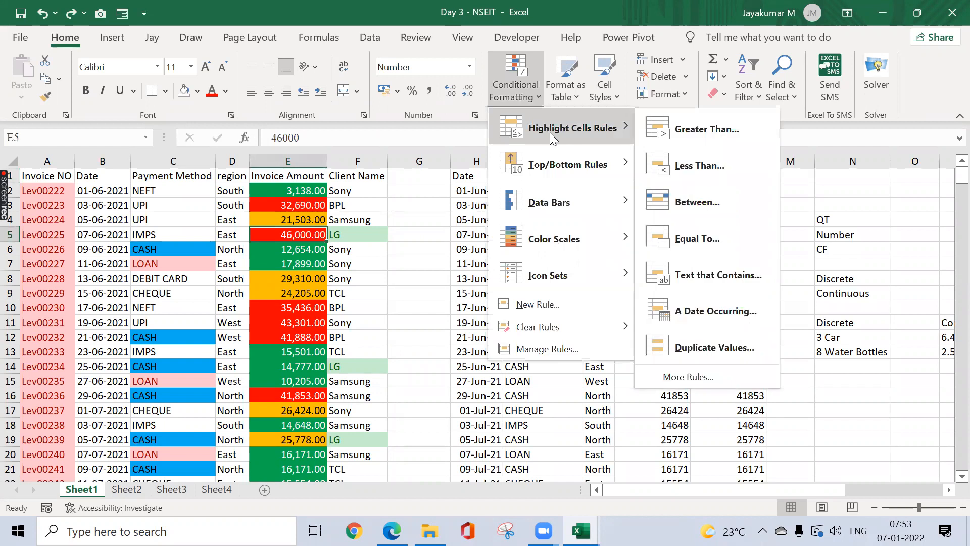
click(689, 203)
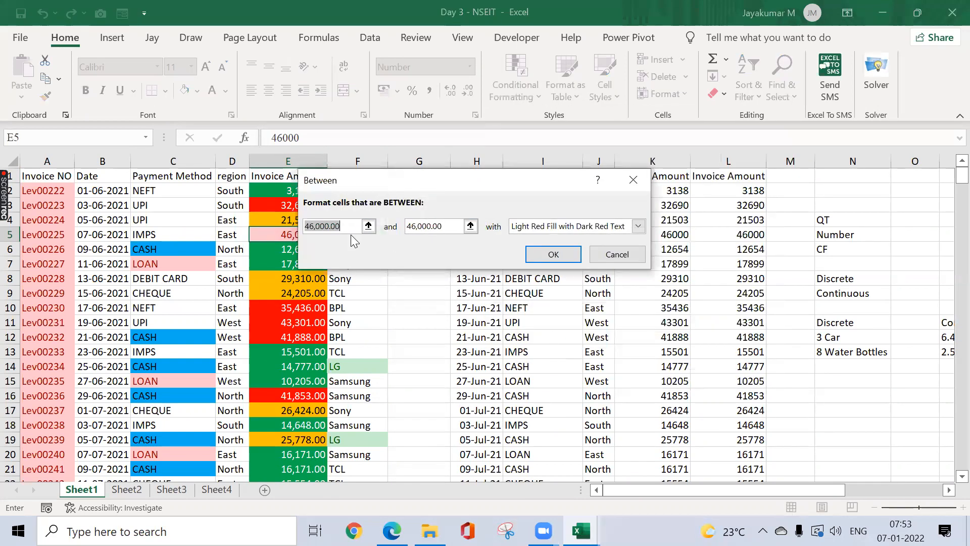
click(635, 183)
click(404, 240)
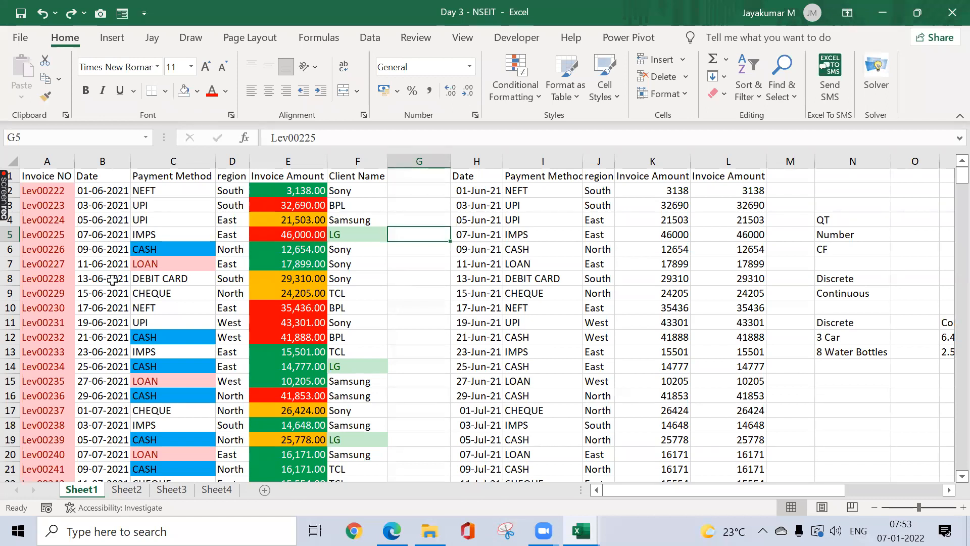
Step: Check the Date column's extent and copy Sheet1 B1:B373
click(91, 193)
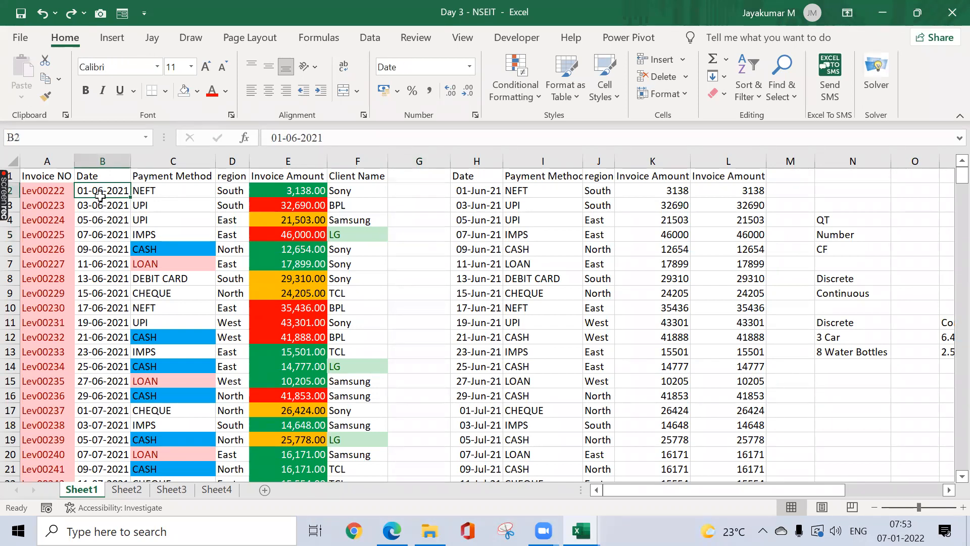
key(ctrl+Down)
key(Up)
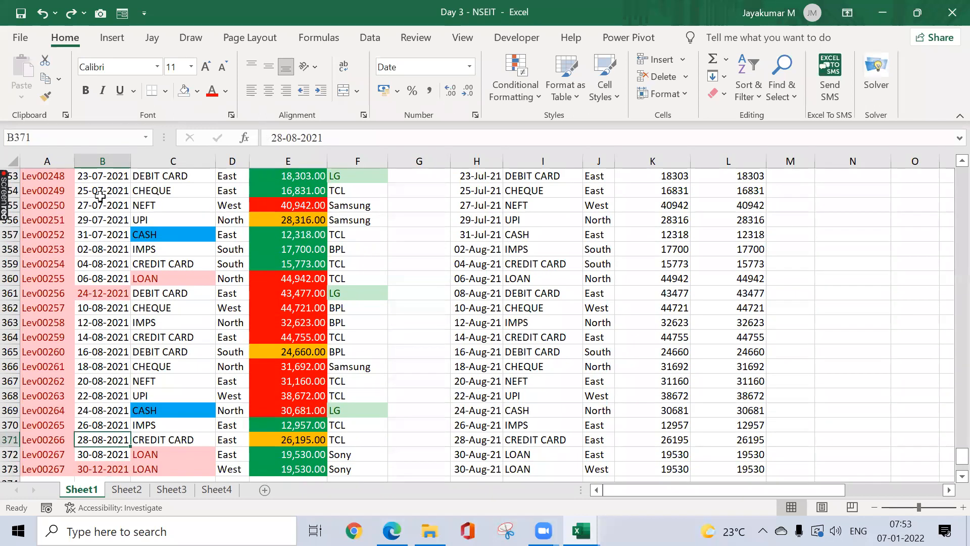
key(ctrl+Up)
click(99, 195)
key(ctrl+Down)
key(ctrl+Up)
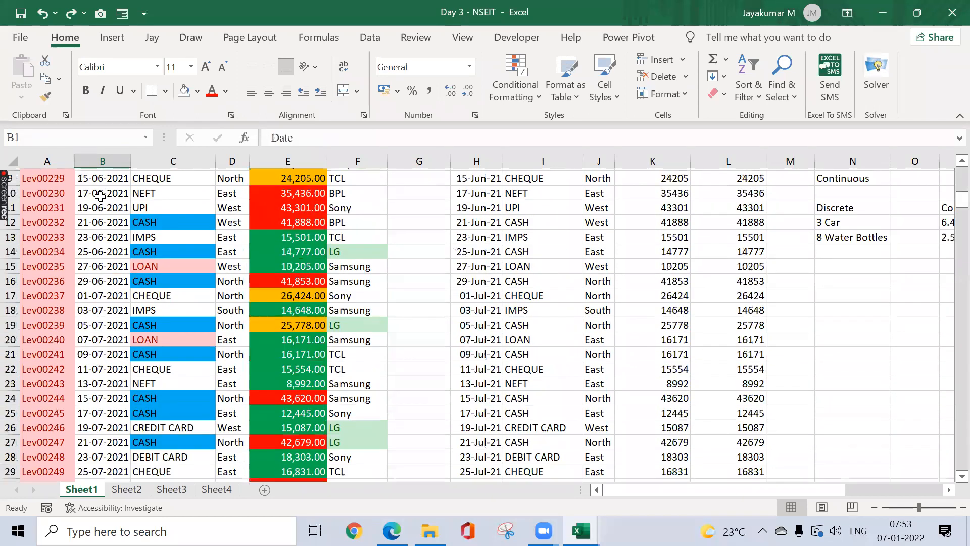
key(ctrl+shift+Down)
key(ctrl+c)
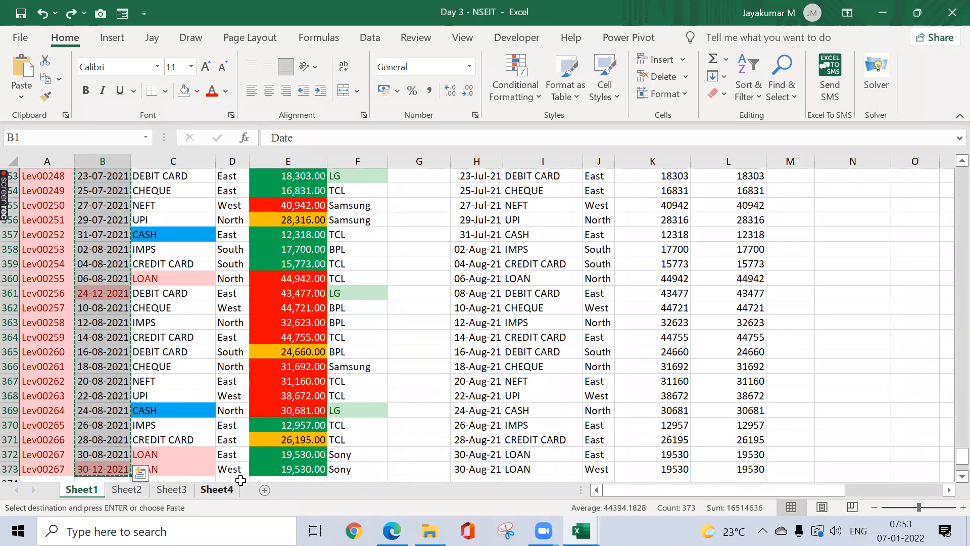
Step: Paste the copied Date column into cell H1 of Sheet4
click(217, 490)
click(383, 187)
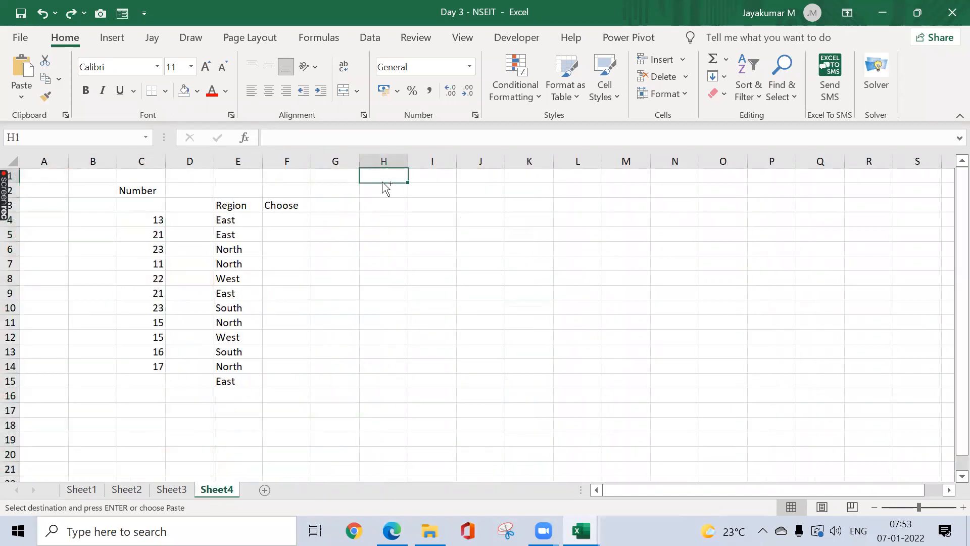
key(ctrl+v)
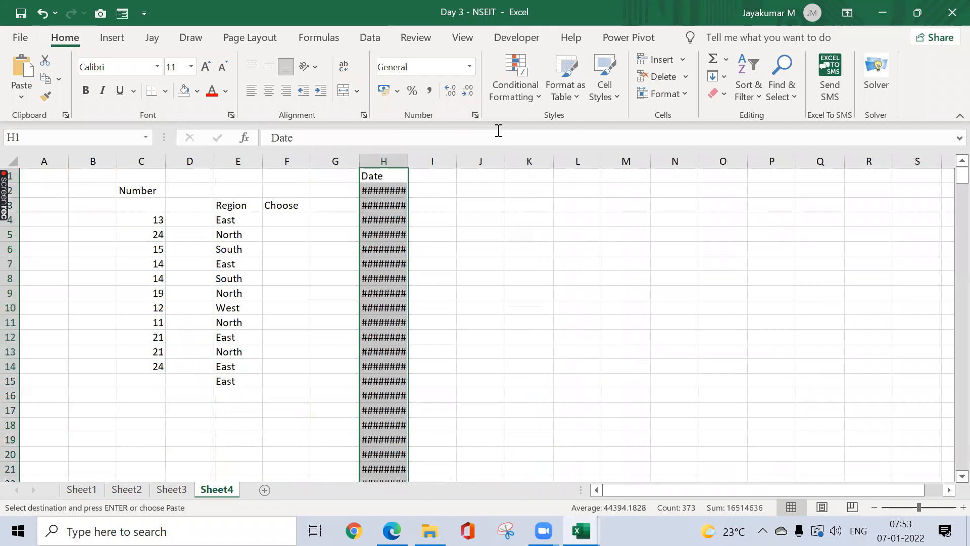
Step: Autofit column H and set H2:H373 to General so dates show as serials from 44348
key(alt+h)
key(o)
key(i)
key(Down)
key(ctrl+shift+Down)
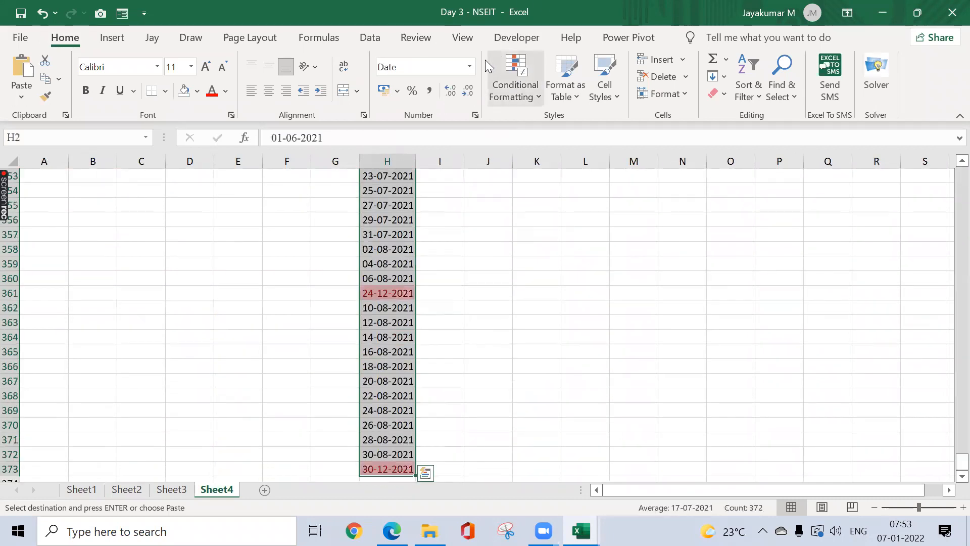
click(469, 66)
click(448, 93)
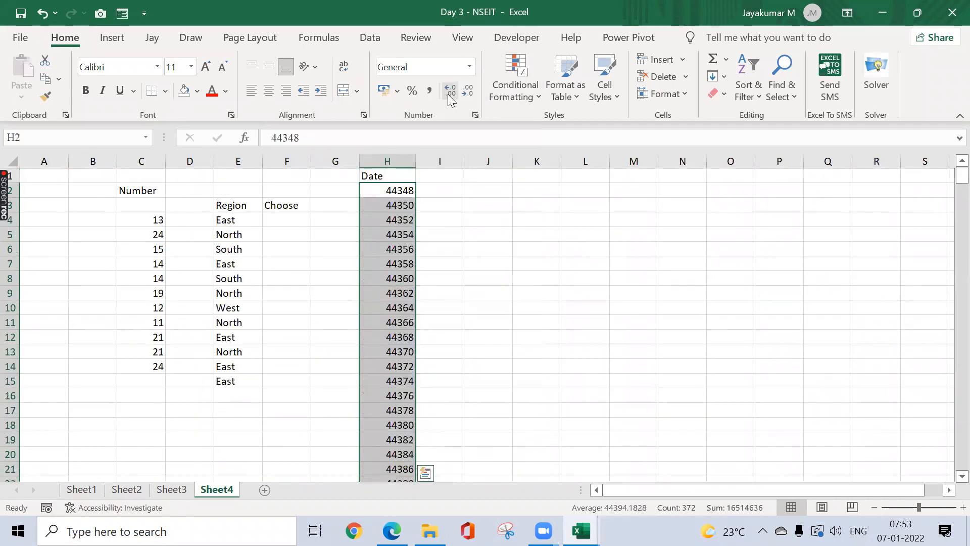
key(Up)
key(Down)
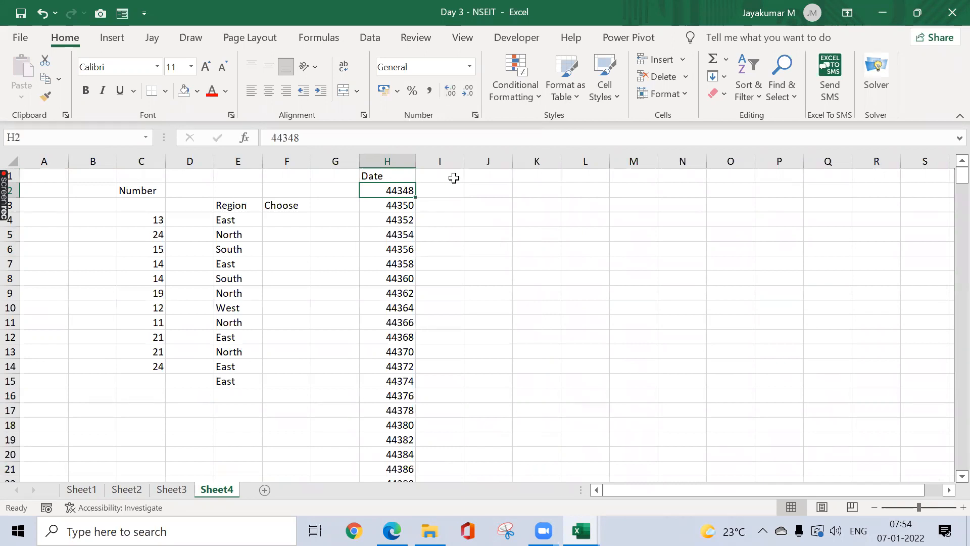
Step: Copy the serials into column I from I2 and format them as dd-mmm-yy dates
key(ctrl+shift+Down)
key(ctrl+c)
key(ctrl+BackSpace)
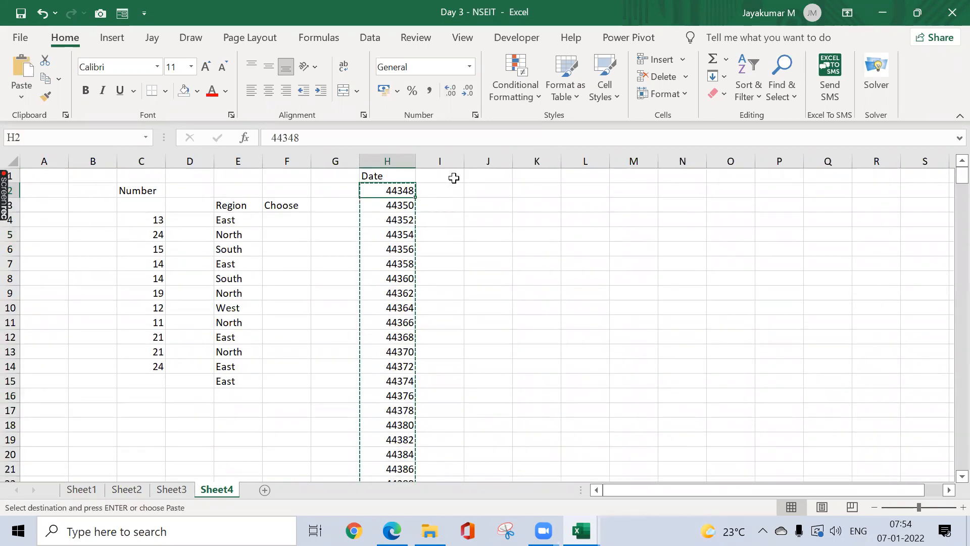
key(Right)
key(ctrl+v)
key(Escape)
key(ctrl+shift+3)
key(Up)
key(Down)
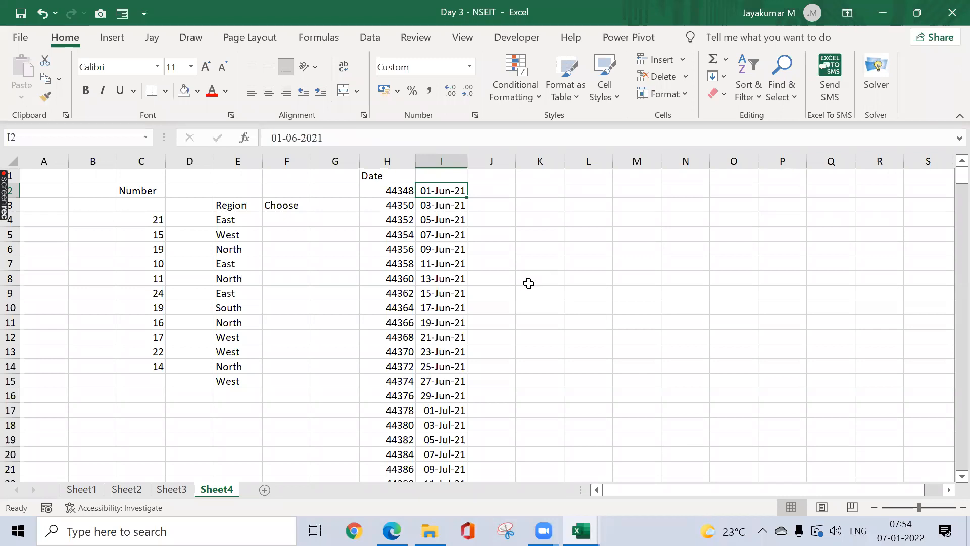
Step: Select the serials in H2:H16, starting from 44348
click(402, 190)
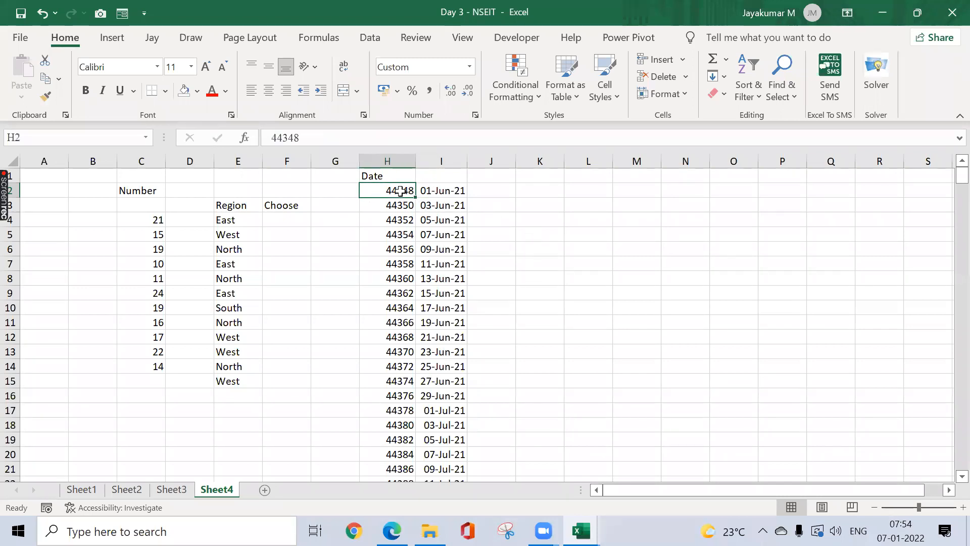
drag(324, 135, 193, 150)
key(Tab)
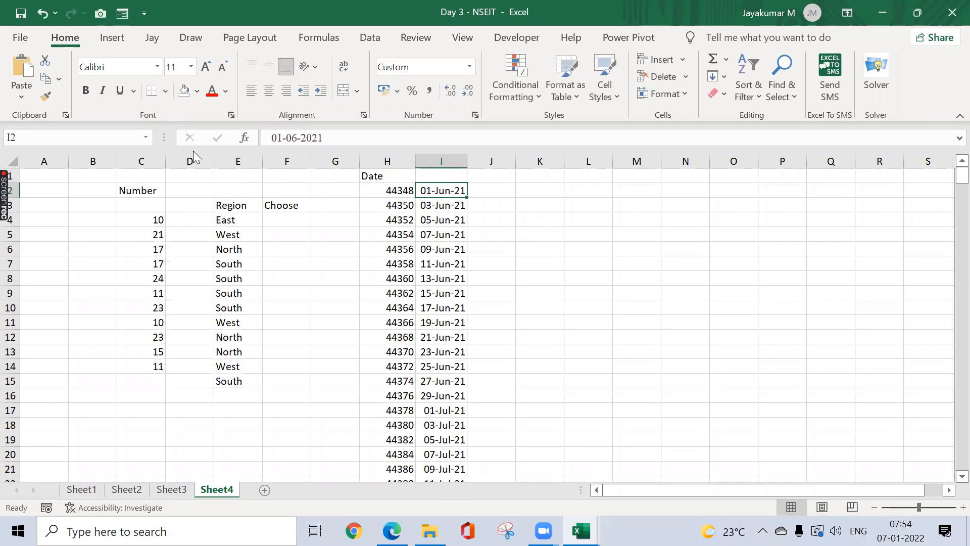
key(Left)
key(shift+Down)
key(shift+Down)
key(shift+Down)
key(shift+Down)
key(shift+Down)
key(shift+Down)
key(shift+Down)
key(shift+Down)
key(shift+Down)
key(shift+Down)
key(shift+Down)
key(shift+Down)
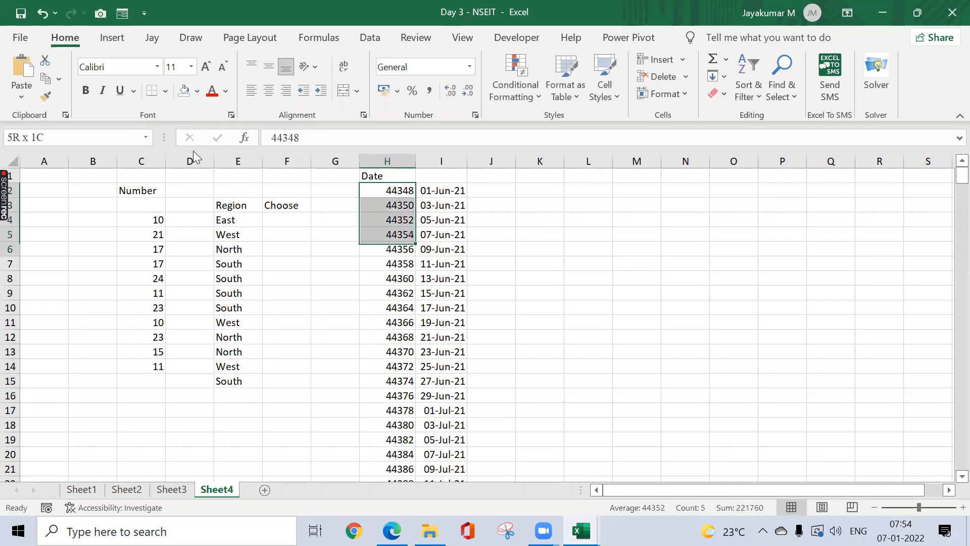
key(shift+Down)
key(shift+Down)
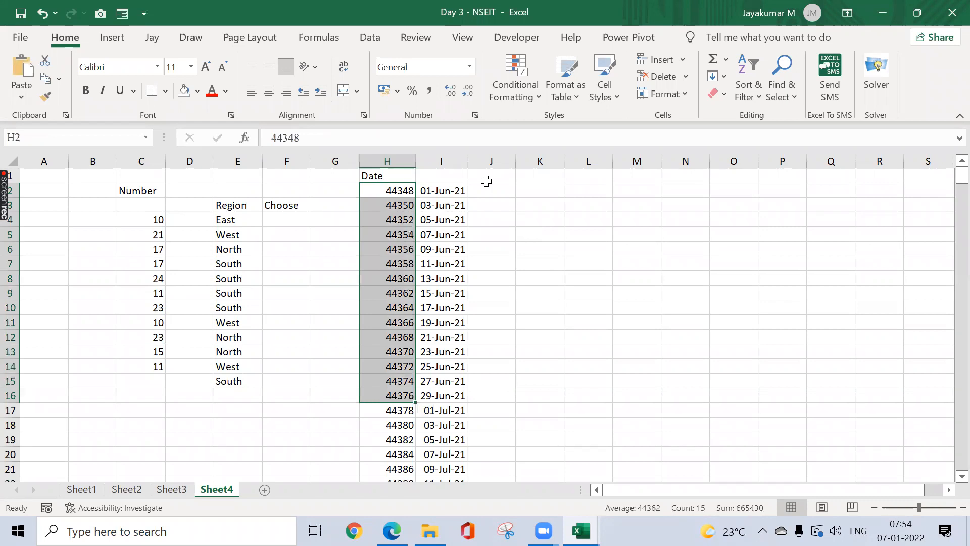
Step: Preview a Between 44355–44369 highlight rule on H2:H16, moving the dialog off column H
click(518, 101)
mouse_move(553, 129)
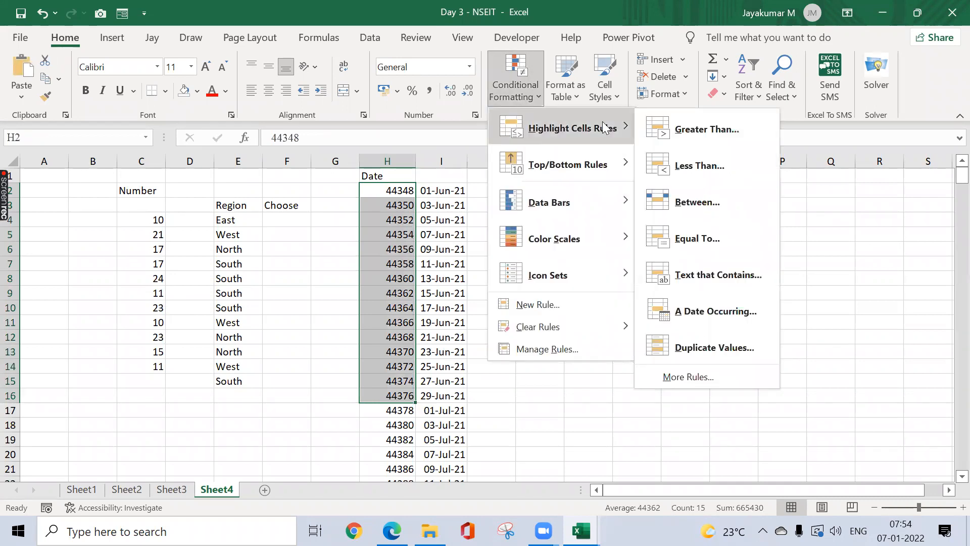
click(704, 197)
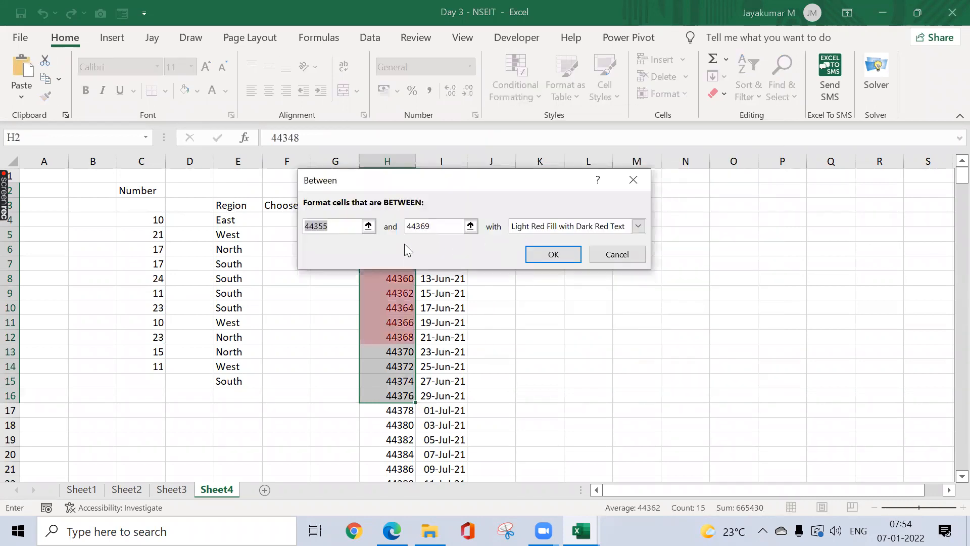
drag(445, 187, 680, 159)
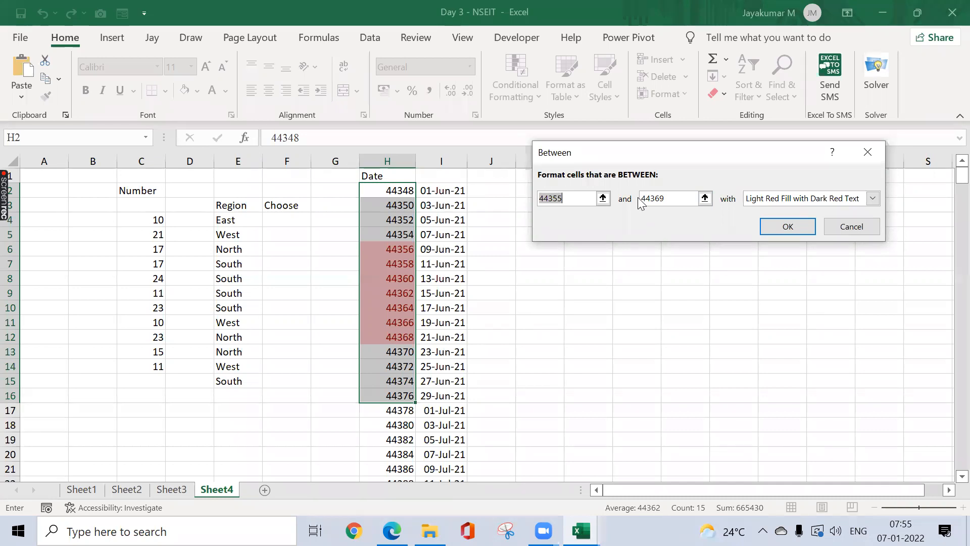
Step: Cancel the Between rule and close the Conditional Formatting menu without choosing anything
click(868, 152)
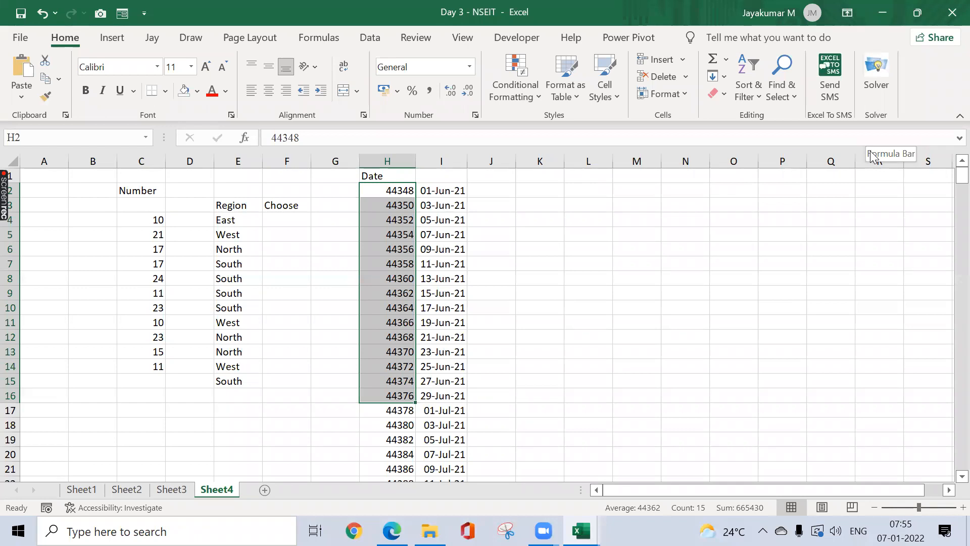
click(519, 92)
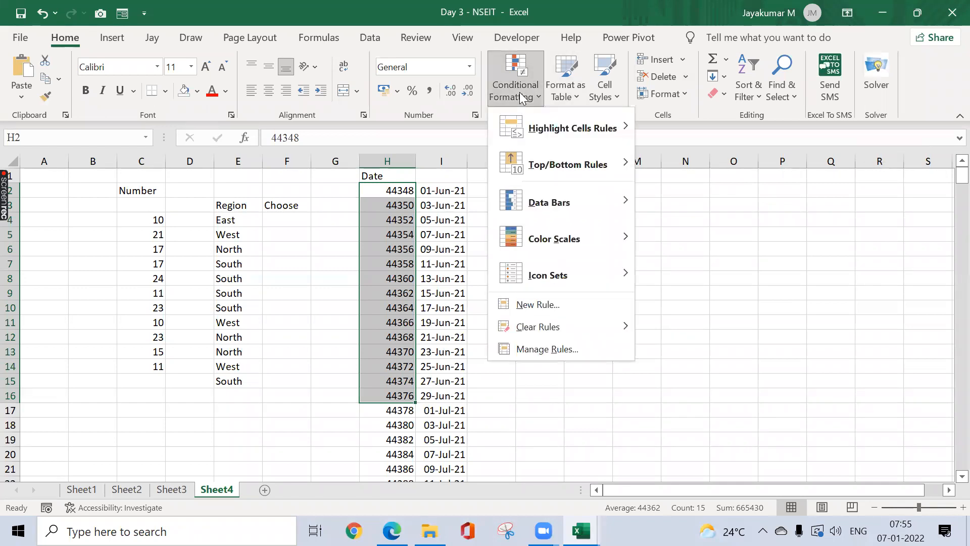
click(455, 171)
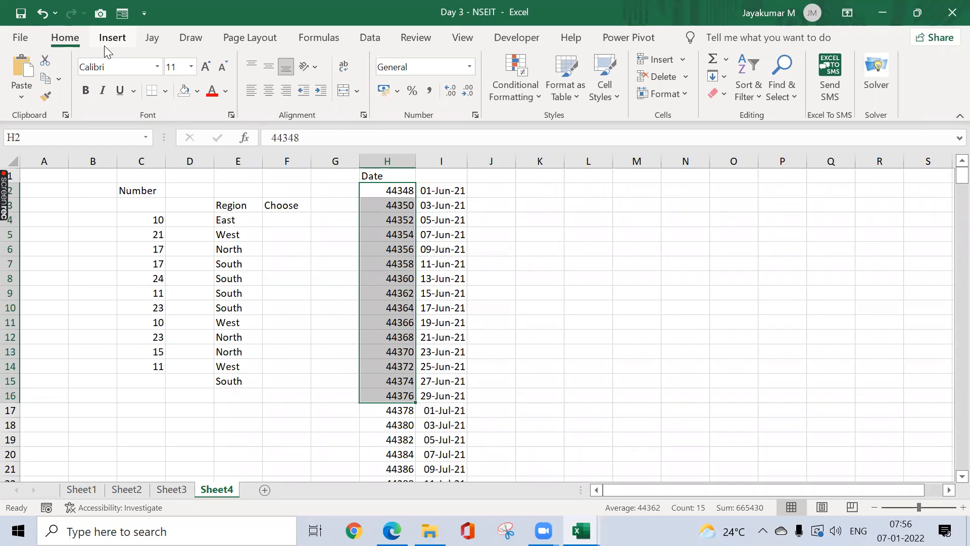
Step: Start an apostrophe entry in K3, then cancel it
click(513, 197)
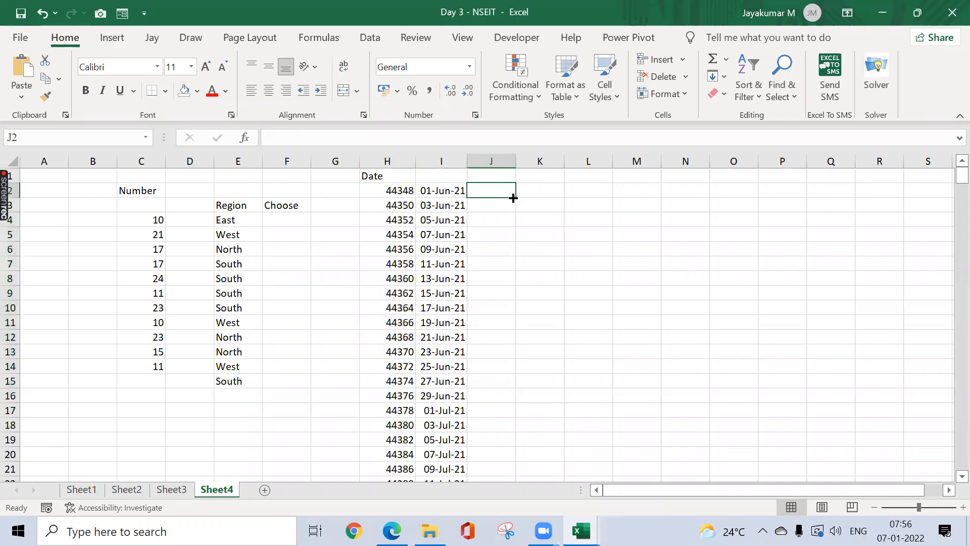
click(559, 211)
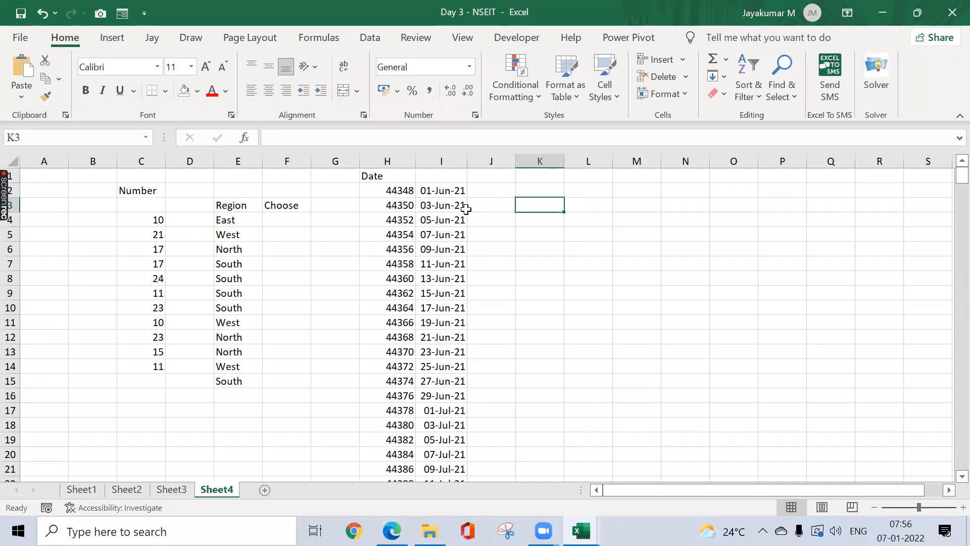
text(')
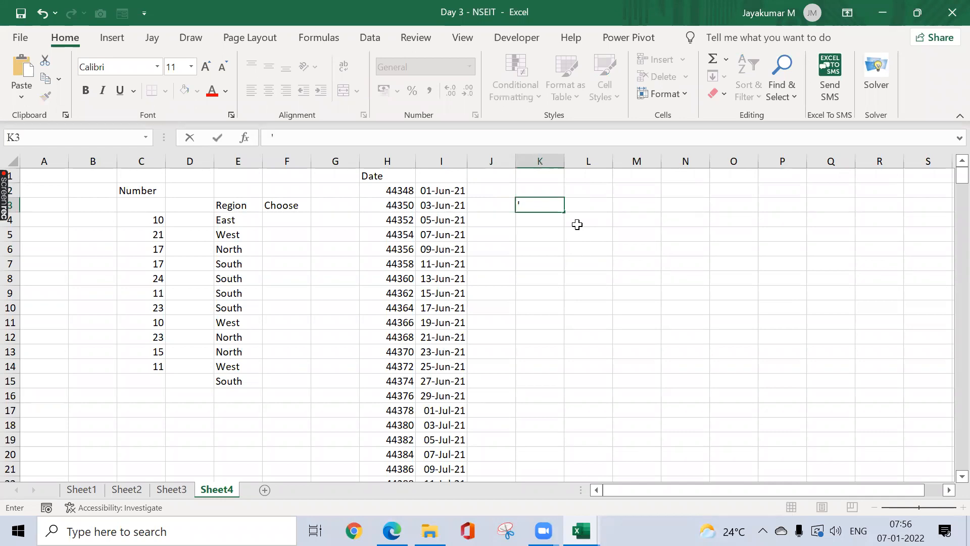
key(Escape)
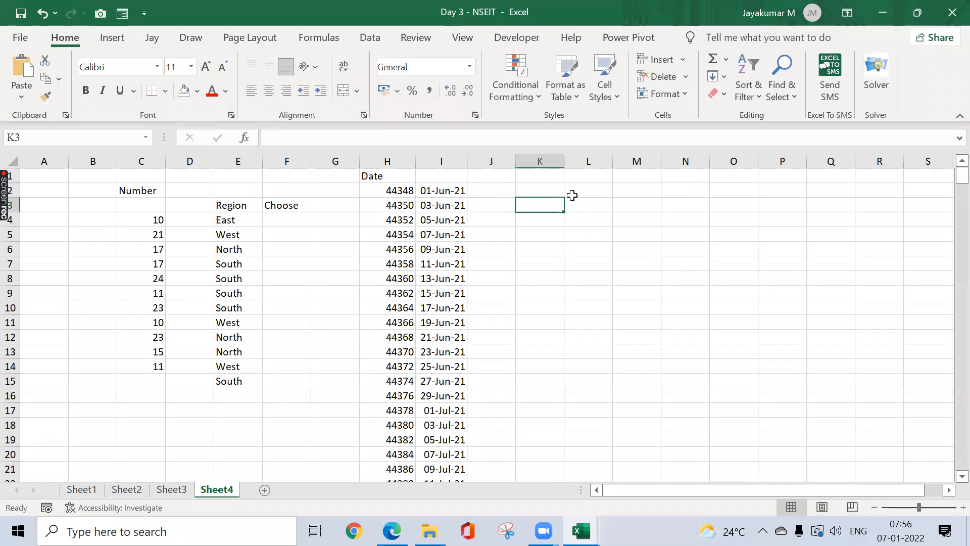
Step: Enter 00987 in L5, which Excel stores as 987
click(568, 237)
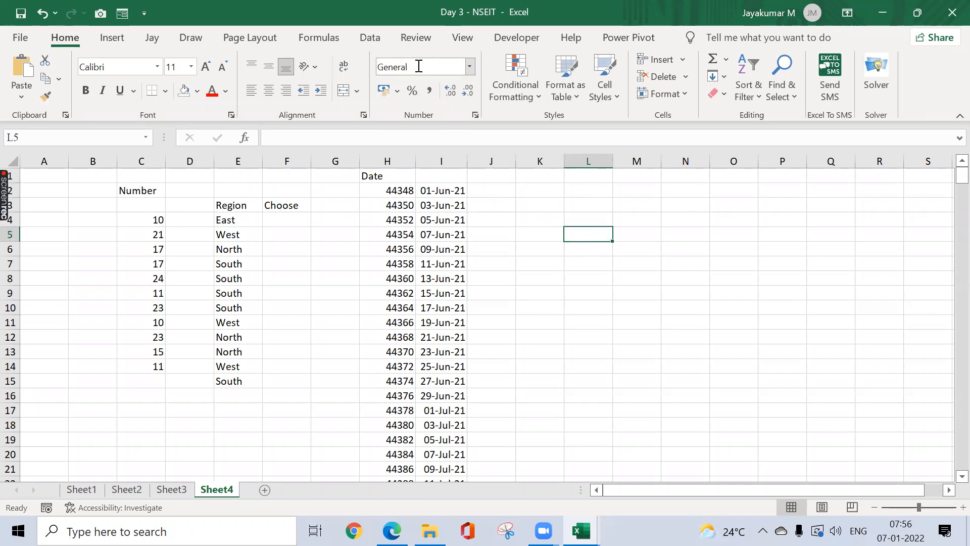
click(678, 275)
click(585, 320)
click(711, 324)
click(630, 251)
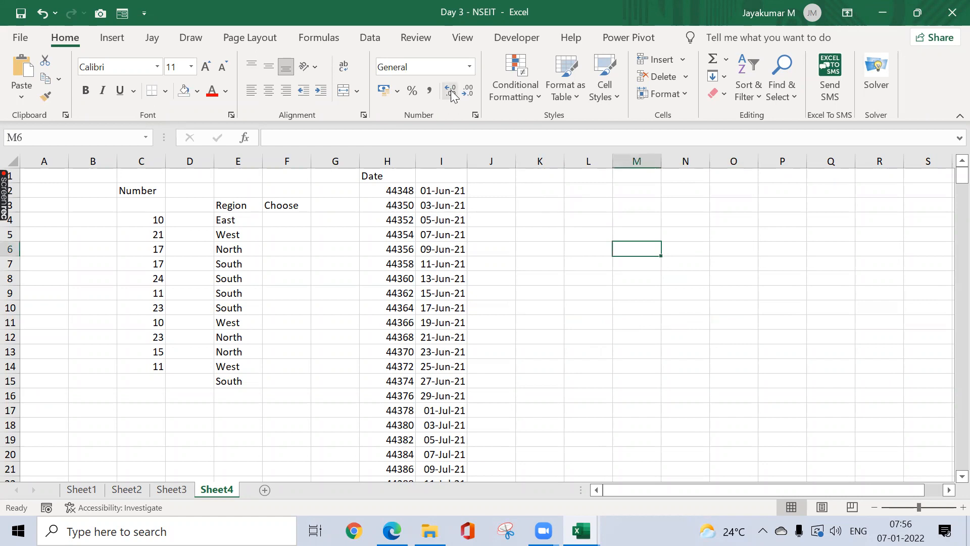
click(567, 236)
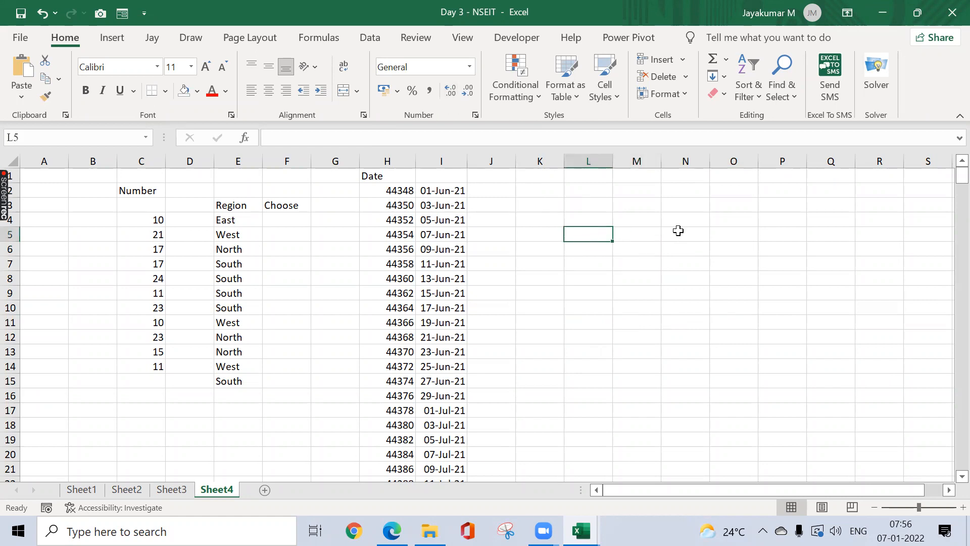
text(00987)
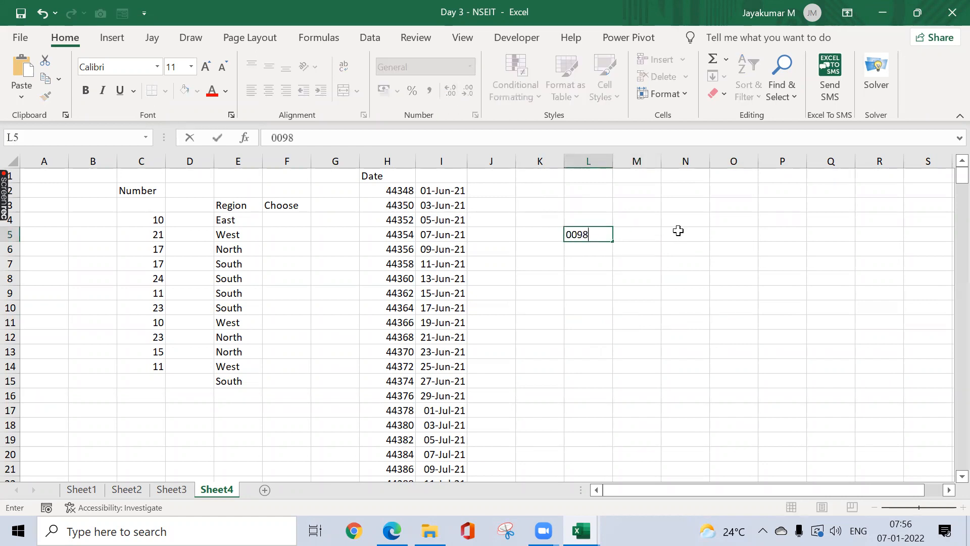
key(Return)
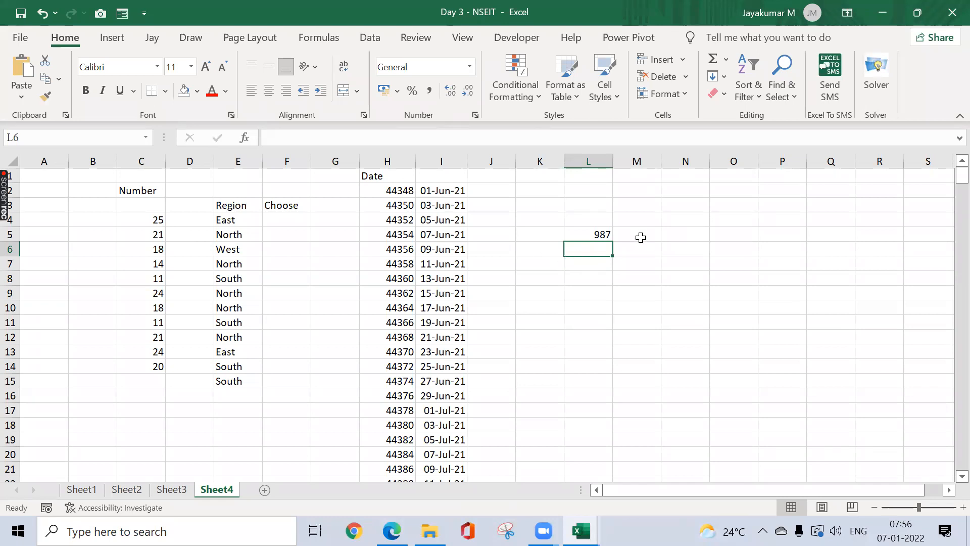
Step: Enter '0987 in M5 so it is kept as text 0987
click(641, 238)
text('0987)
key(ctrl+Return)
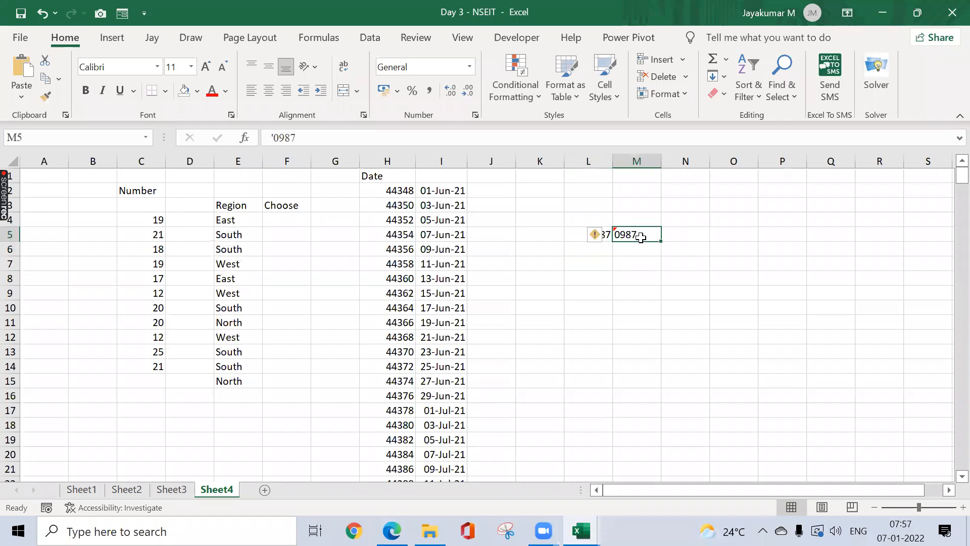
Step: Set cells N2:N10 to Text number format
click(680, 263)
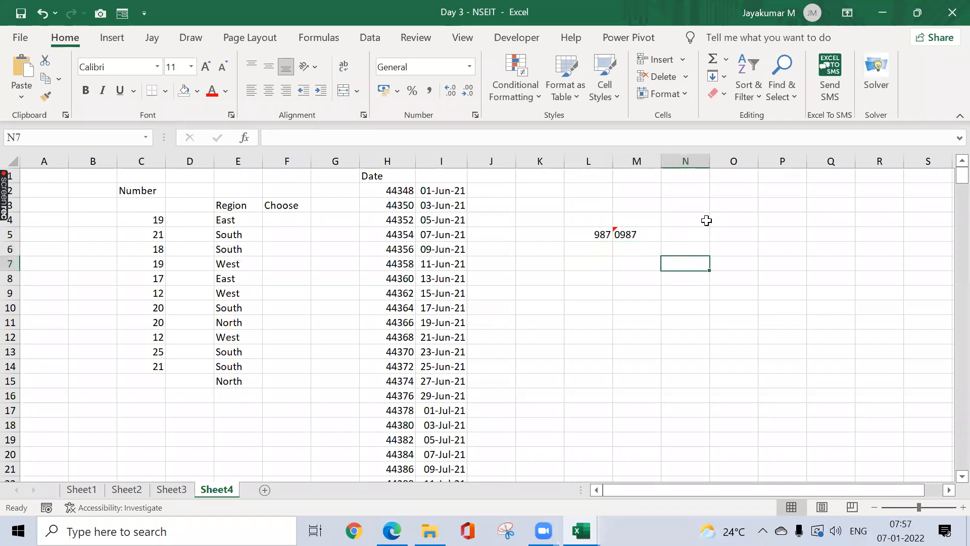
drag(682, 190, 684, 305)
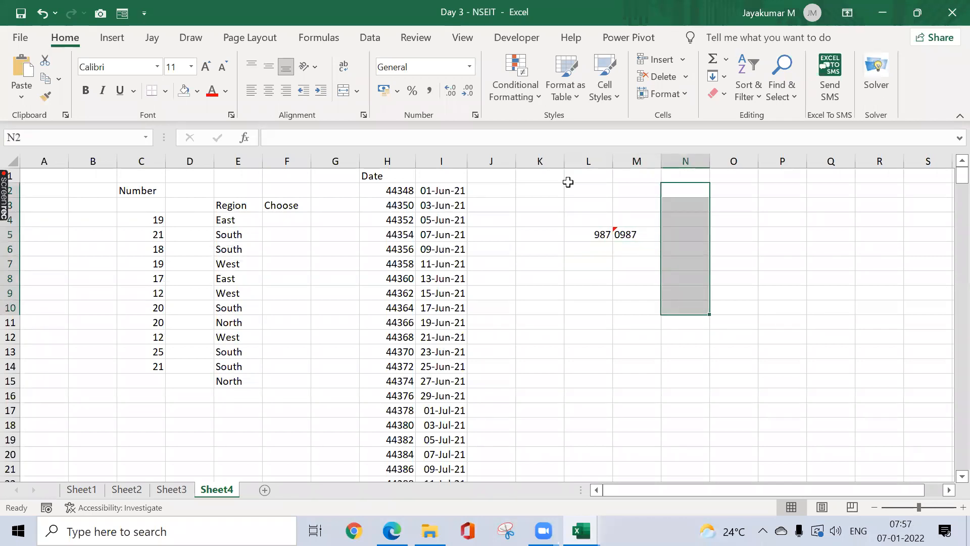
click(470, 67)
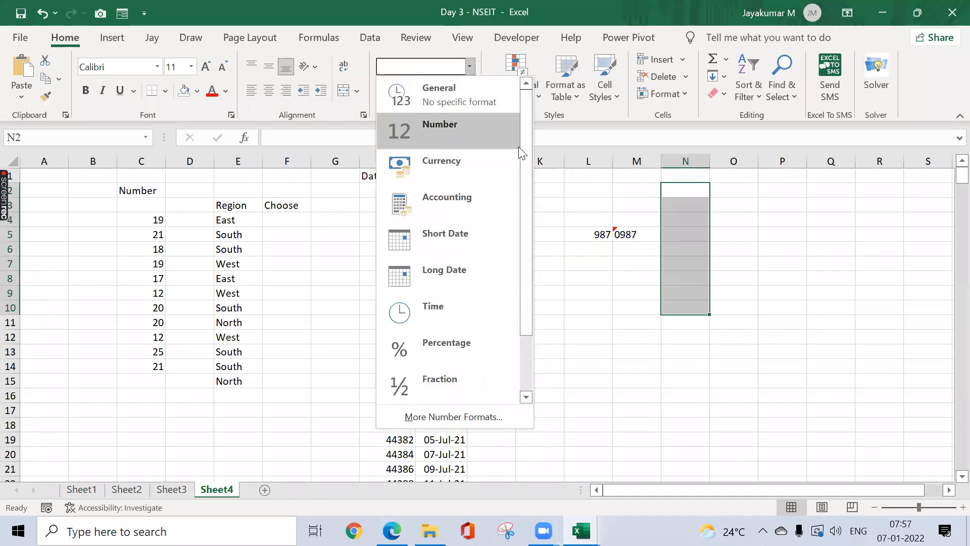
drag(526, 151, 525, 258)
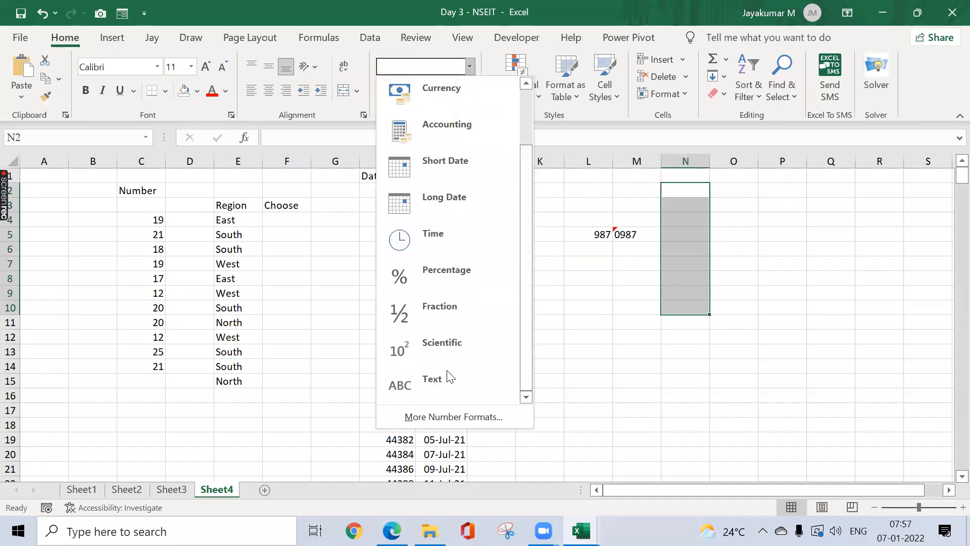
click(428, 379)
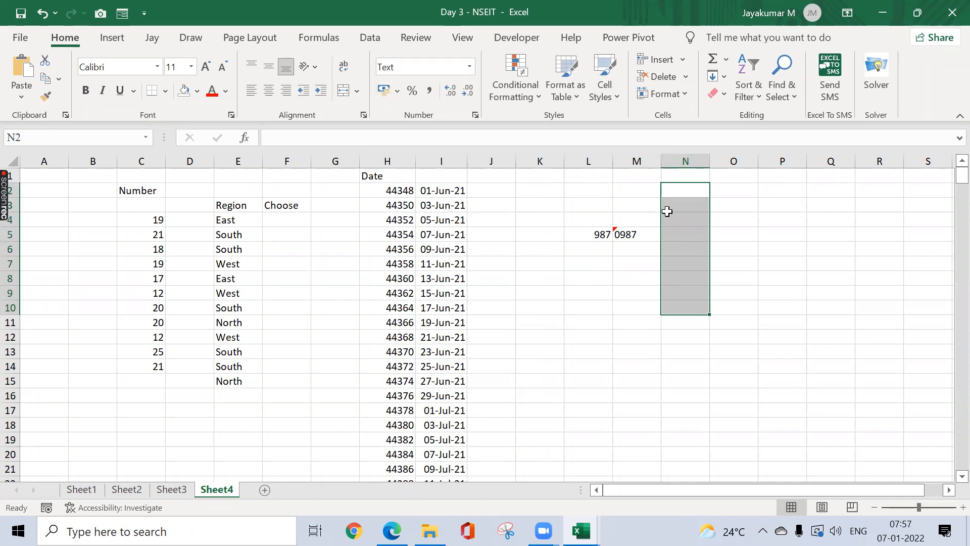
Step: Enter 00889 in N2 and 0887 in N3, keeping their leading zeros
text(00889)
key(Return)
text(0887)
key(Return)
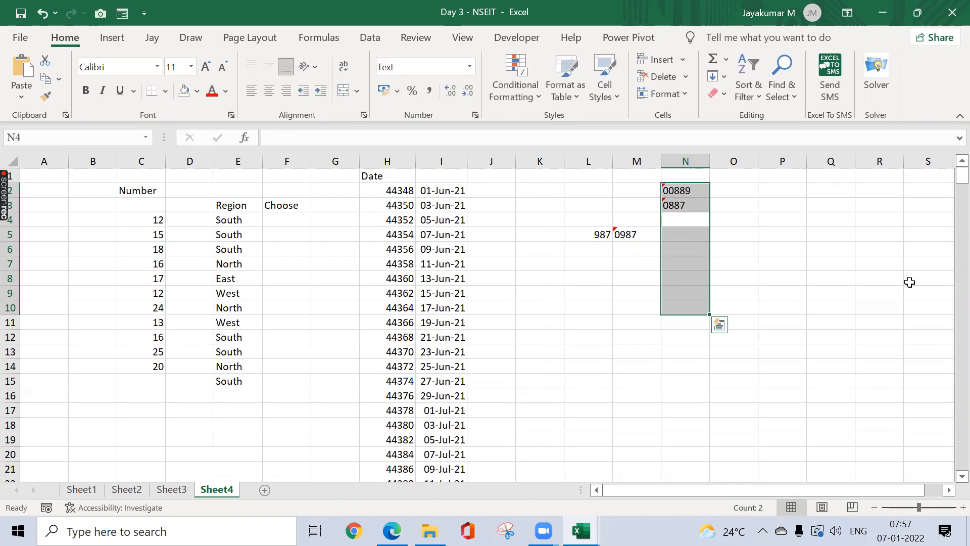
click(685, 320)
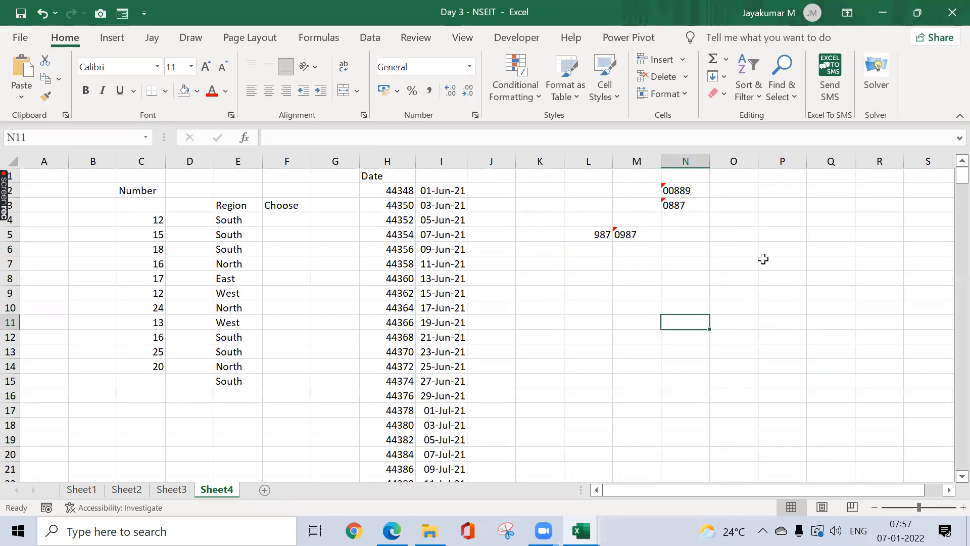
Step: Test Convert to Number on M5, undo it, then select N2:N3
click(649, 234)
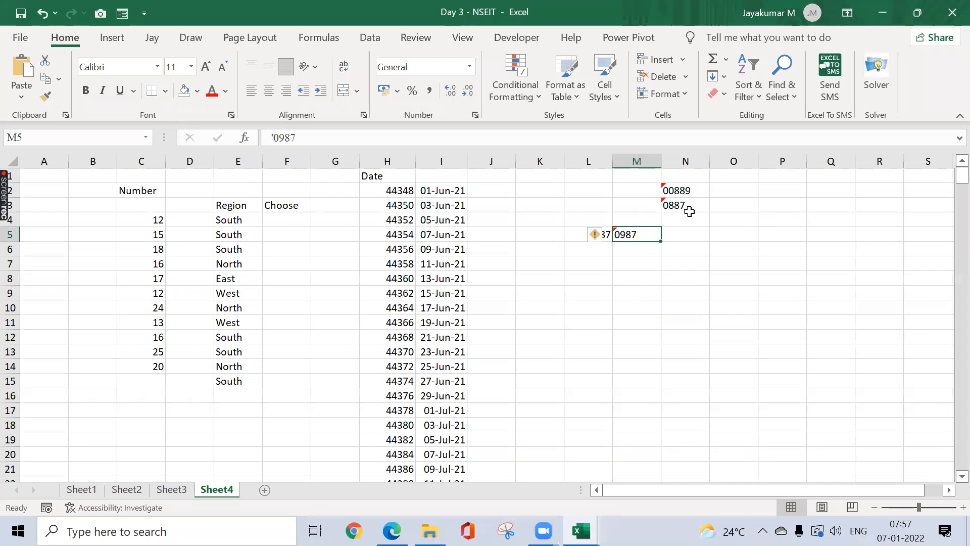
click(597, 238)
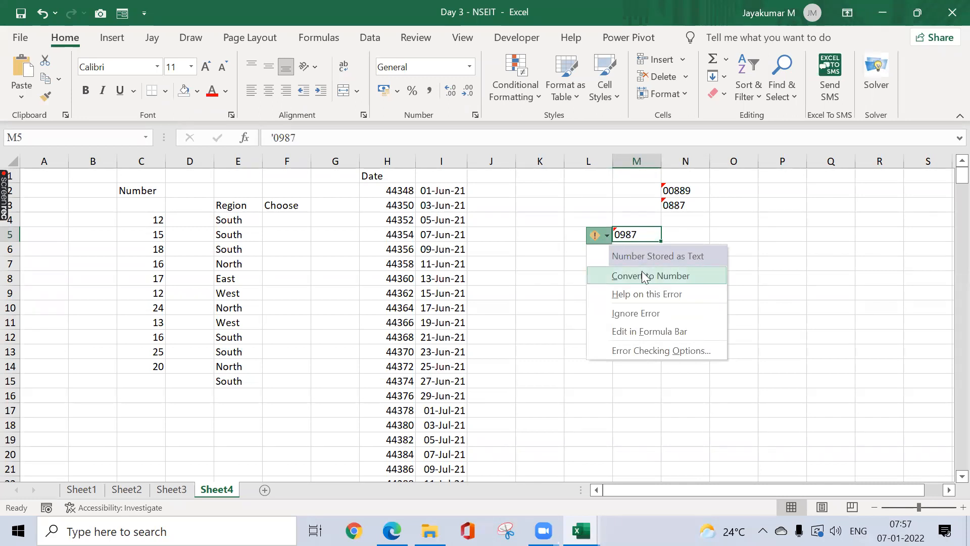
click(643, 273)
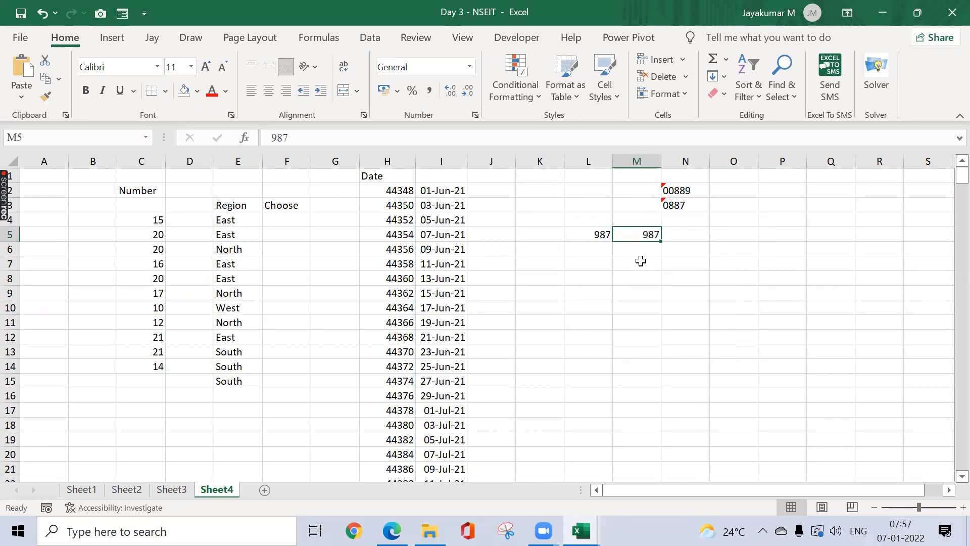
key(ctrl+z)
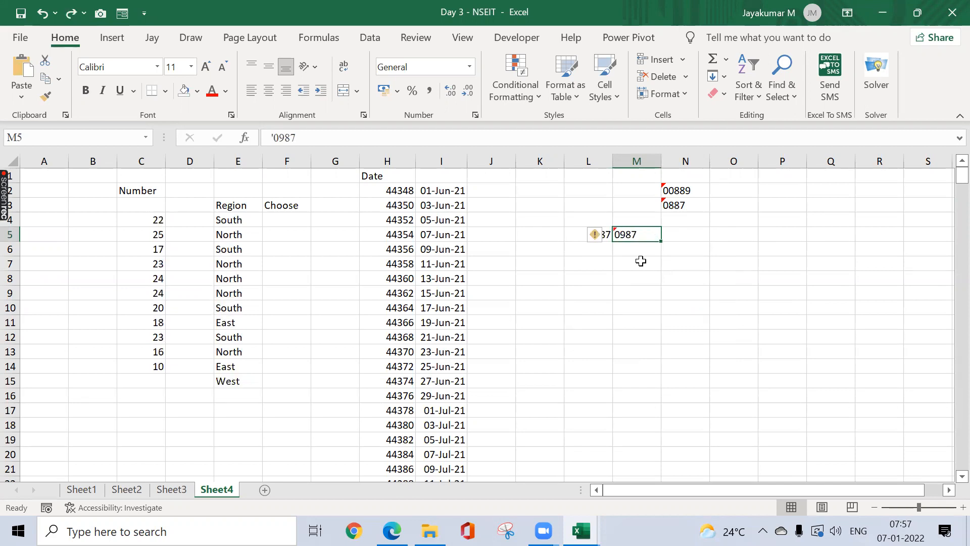
click(718, 276)
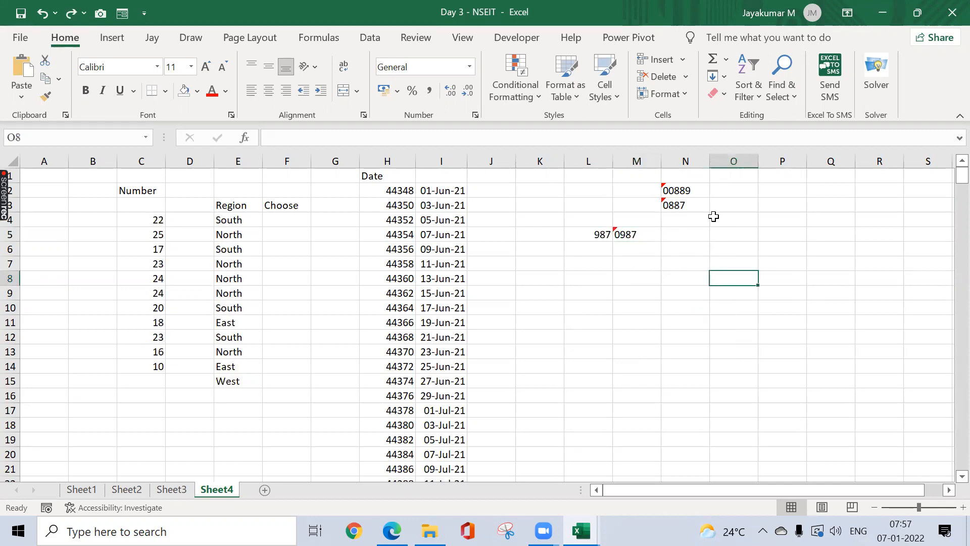
click(695, 190)
drag(694, 190, 689, 202)
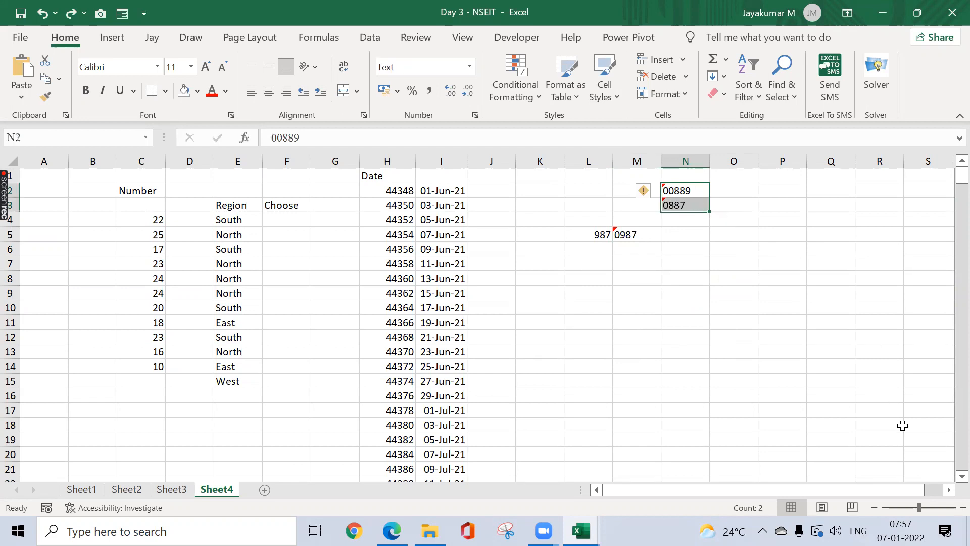
scroll(584, 283, right, 5)
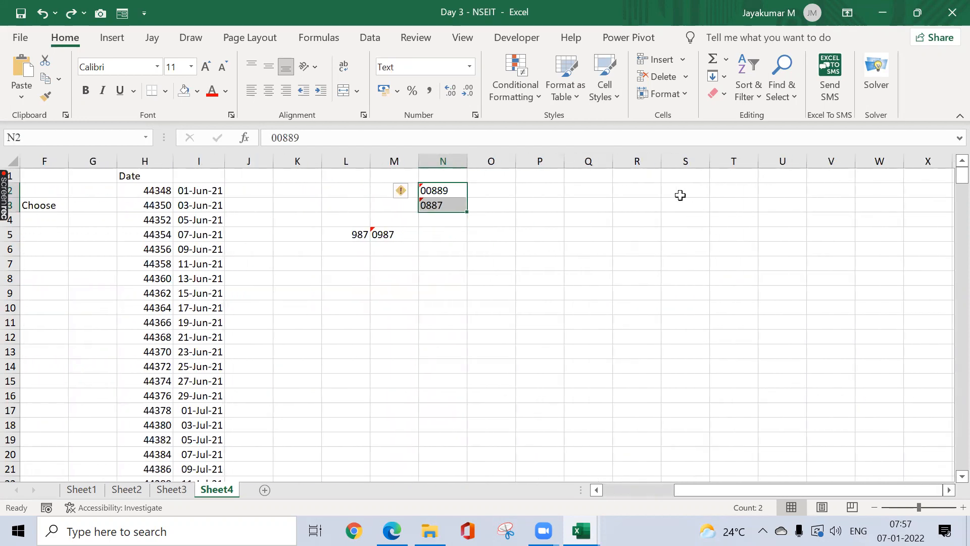
Step: Fill R2:U11 yellow and add the header EmpID in R1
drag(613, 193, 779, 323)
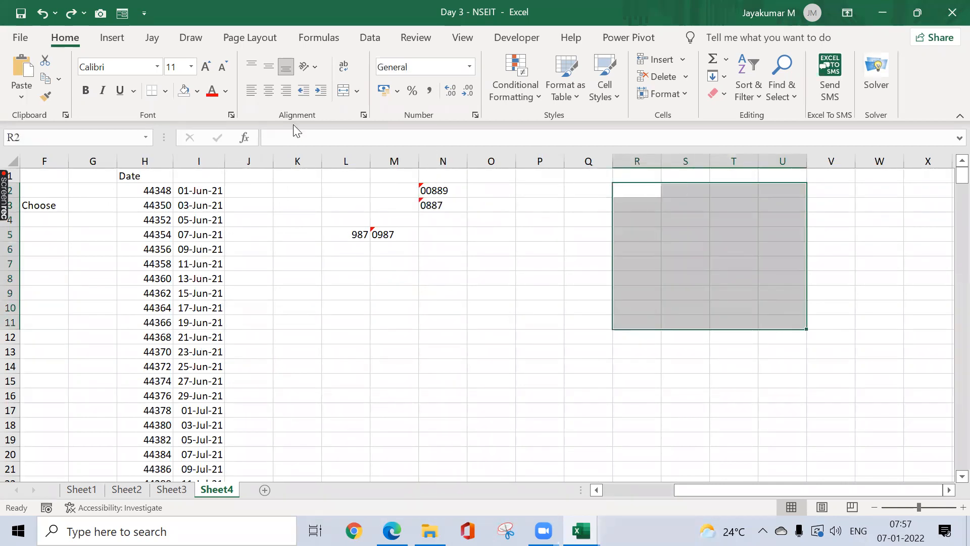
click(200, 95)
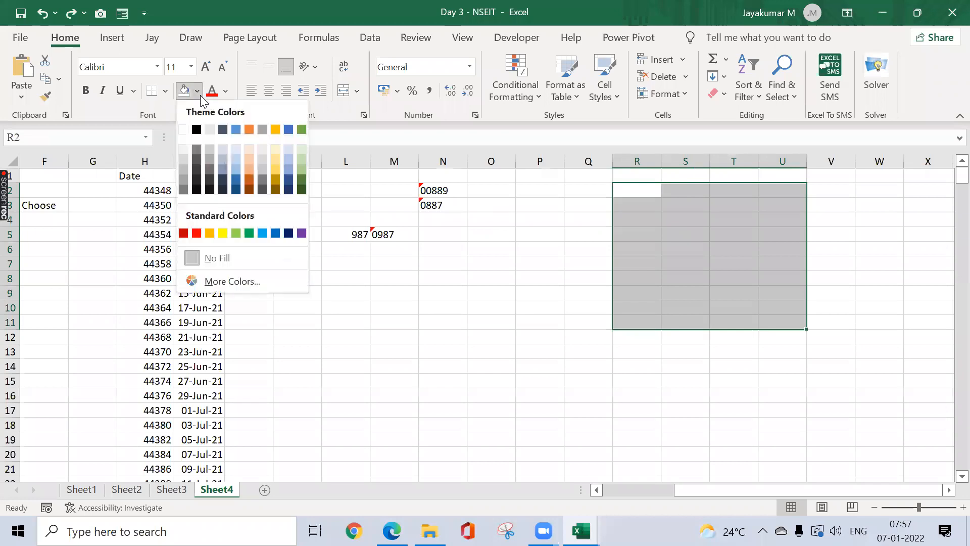
click(223, 231)
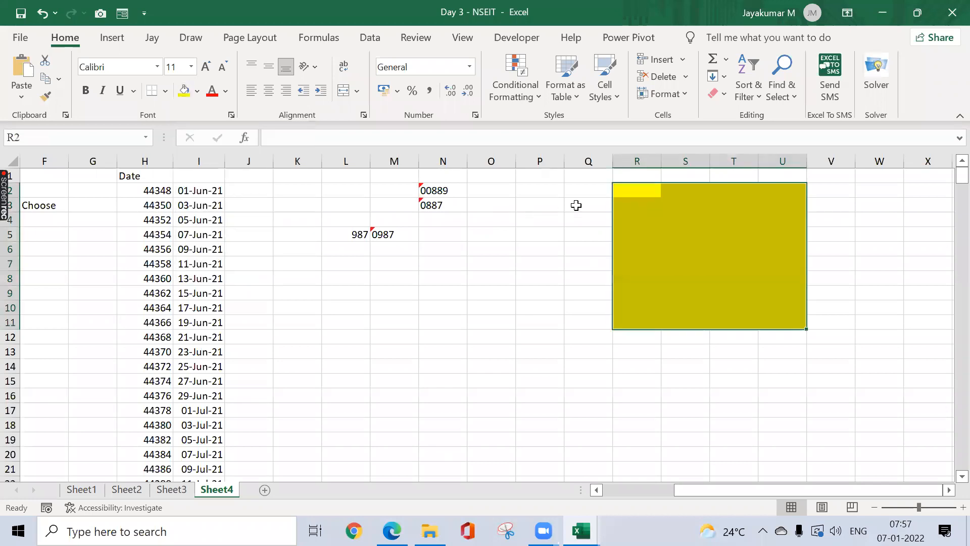
click(626, 175)
text(EmpID)
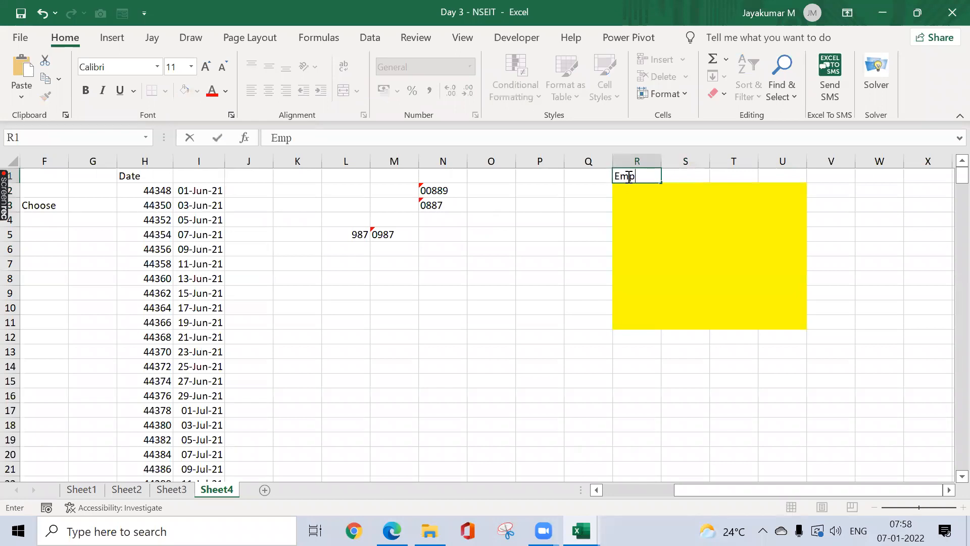
key(Return)
Step: Move the IDs 00889 and 0887 from N2:N3 into R2:R3
key(shift+Down)
key(shift+Down)
key(shift+Down)
key(shift+Down)
key(shift+Down)
key(shift+Down)
key(shift+Down)
key(shift+Down)
key(shift+Down)
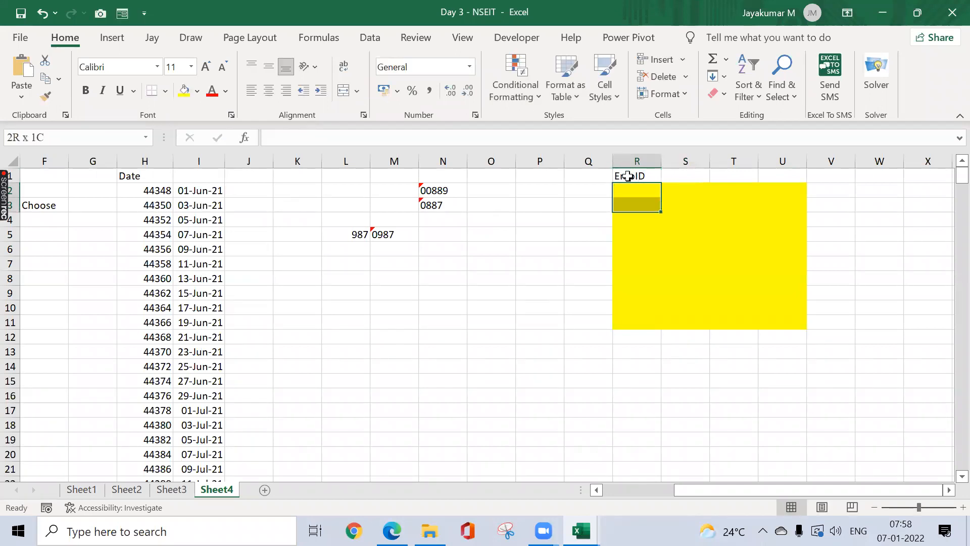
key(Left)
key(Left)
key(Left)
key(Left)
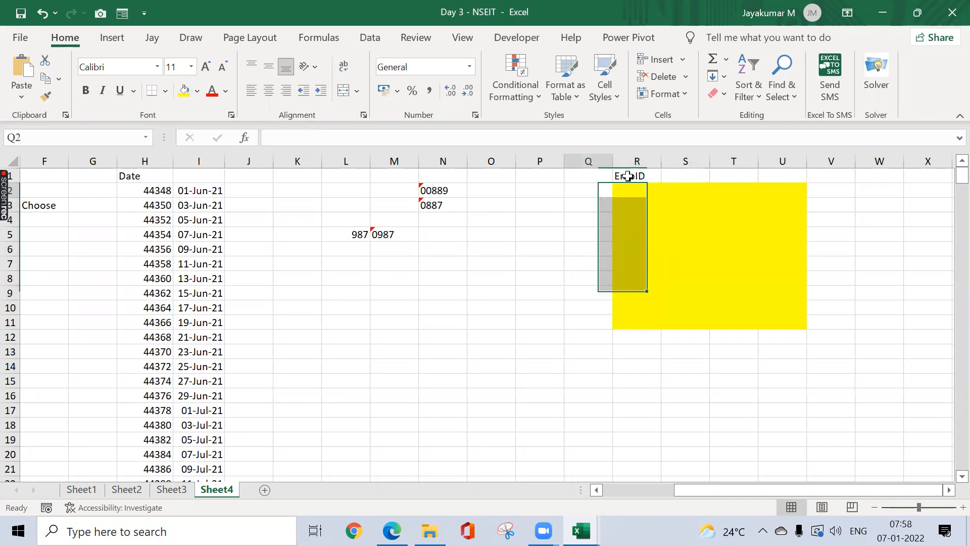
key(shift+Down)
key(ctrl+c)
key(Right)
key(Right)
key(Right)
key(Right)
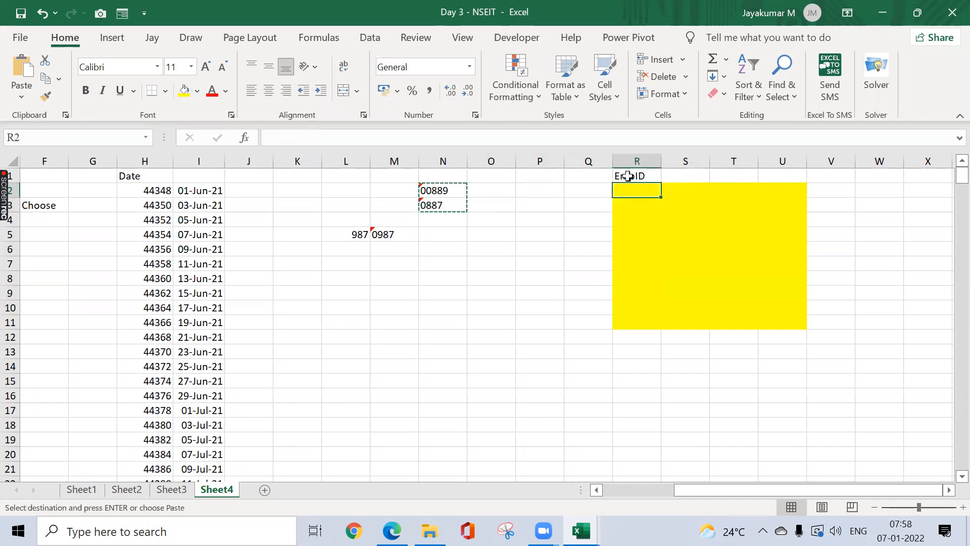
key(ctrl+v)
Step: Fill 0887 down column R through R7 with Ctrl+D
key(Return)
key(Return)
key(shift+Down)
key(shift+Down)
key(shift+Down)
key(Down)
key(shift+Down)
key(shift+Down)
key(shift+Down)
key(shift+Down)
key(ctrl+d)
key(Up)
key(Down)
Step: Copy 0887 from R3 into N2 and check its text value
key(ctrl+c)
key(Left)
key(Left)
key(Left)
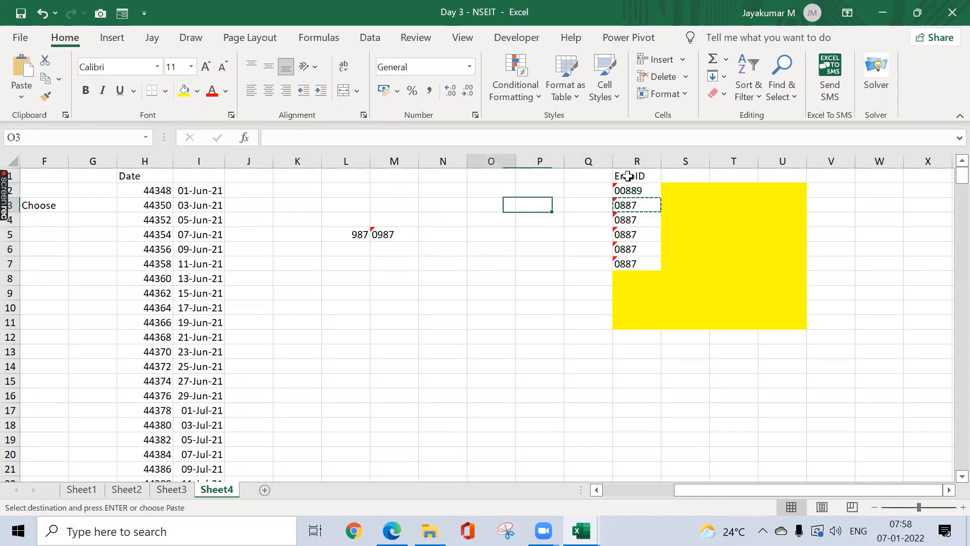
key(Up)
key(Left)
key(ctrl+v)
key(Right)
key(Escape)
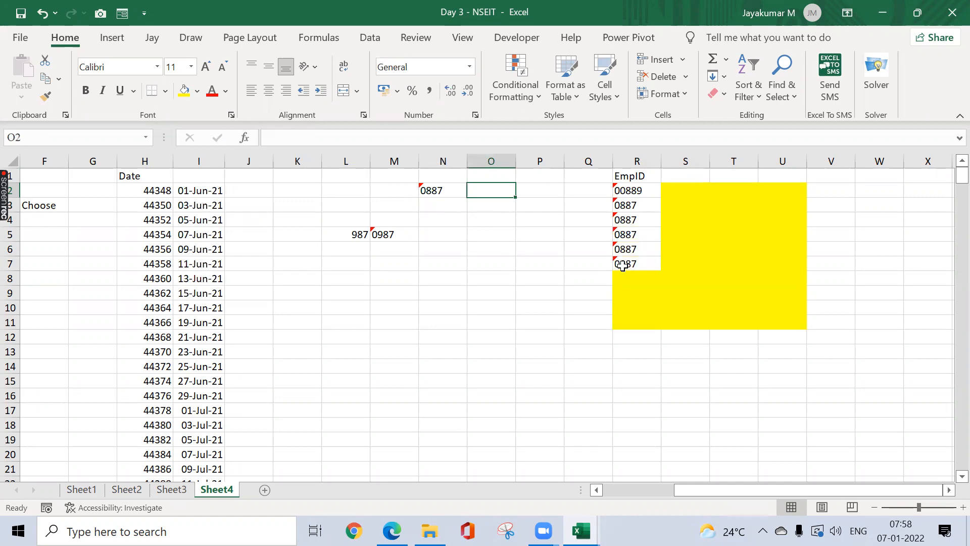
click(427, 190)
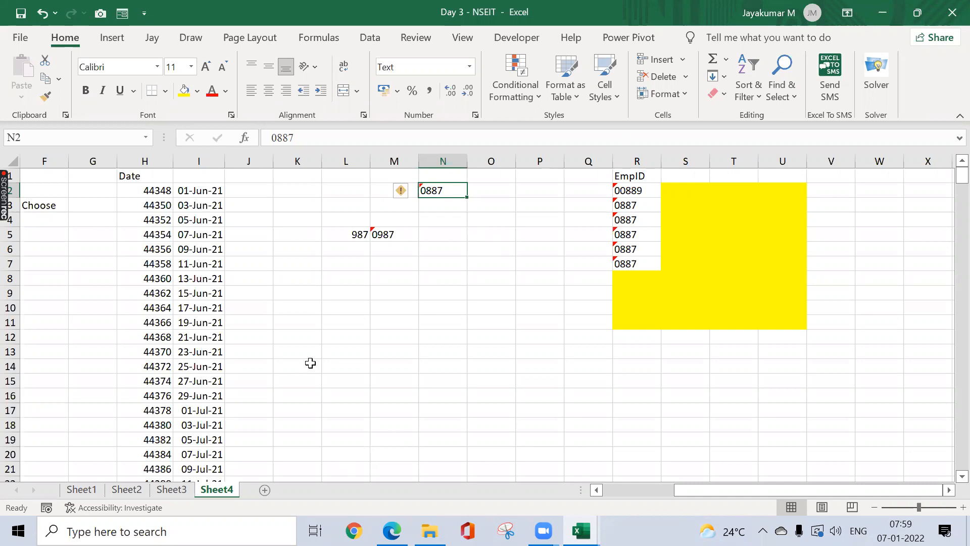
Step: Inspect the date serial value stored in H2 on Sheet4
click(183, 192)
click(153, 191)
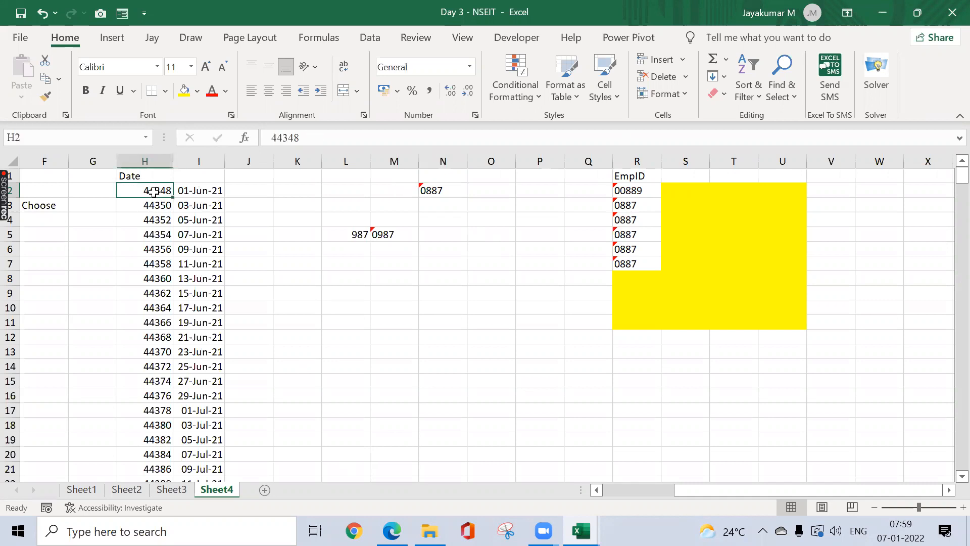
key(Left)
key(Left)
key(Left)
key(Left)
key(Right)
key(Right)
key(Right)
key(Right)
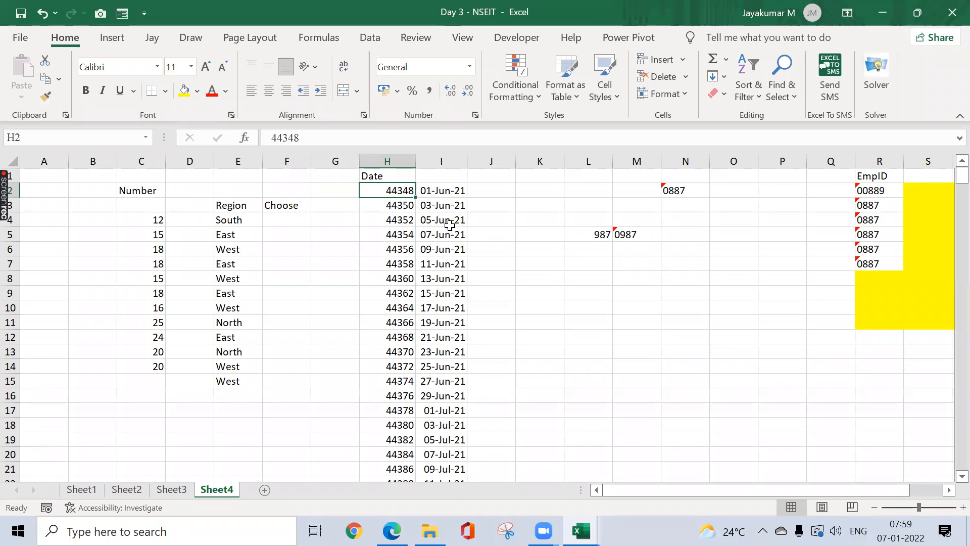
Step: Select the July dates from 01-Jul-21 in H17, then return to the top and go to Sheet3
click(405, 416)
key(shift+Down)
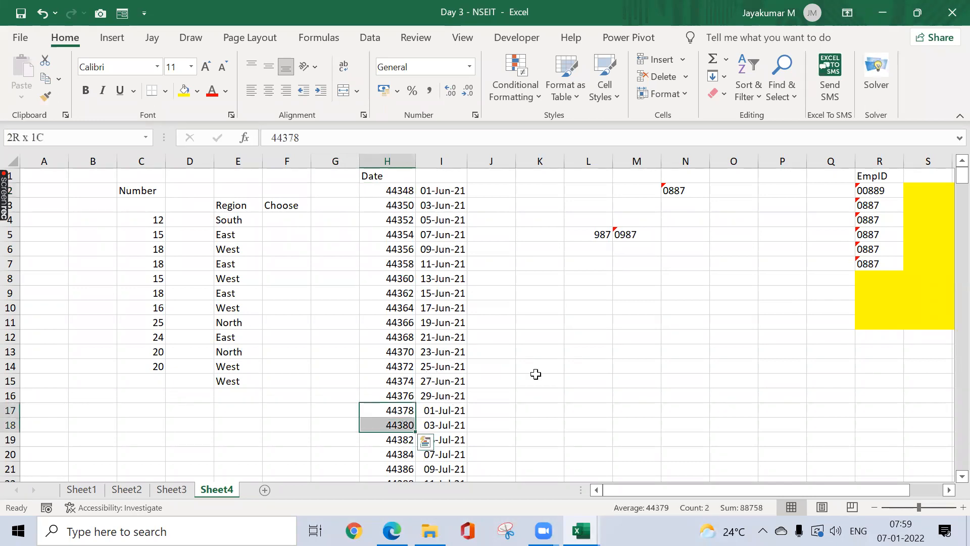
key(shift+Down)
key(shift+Down)
key(shift+Down)
key(shift+Down)
key(shift+Down)
key(shift+Down)
key(shift+Down)
key(shift+Down)
key(shift+Down)
key(shift+Down)
key(shift+Down)
key(shift+Down)
key(shift+Down)
key(shift+Down)
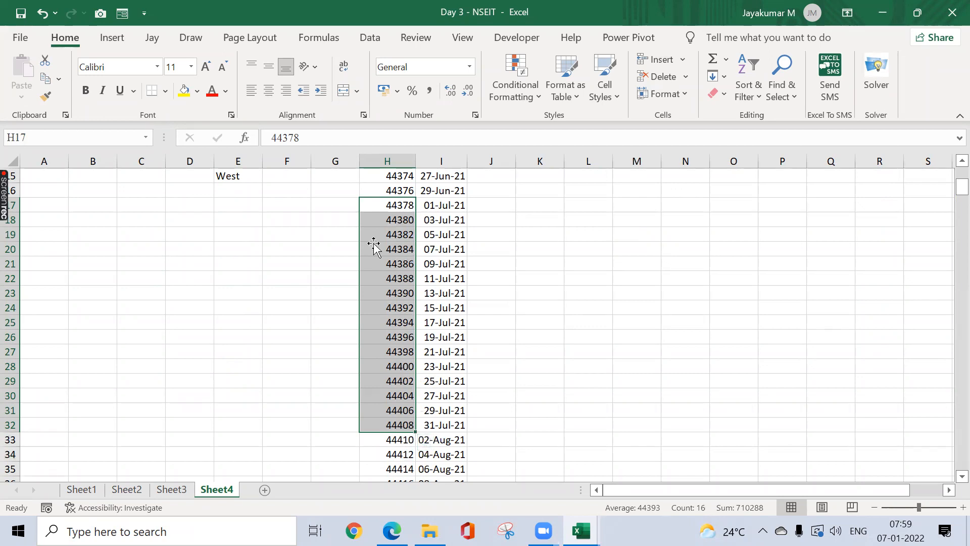
click(284, 244)
key(ctrl+Home)
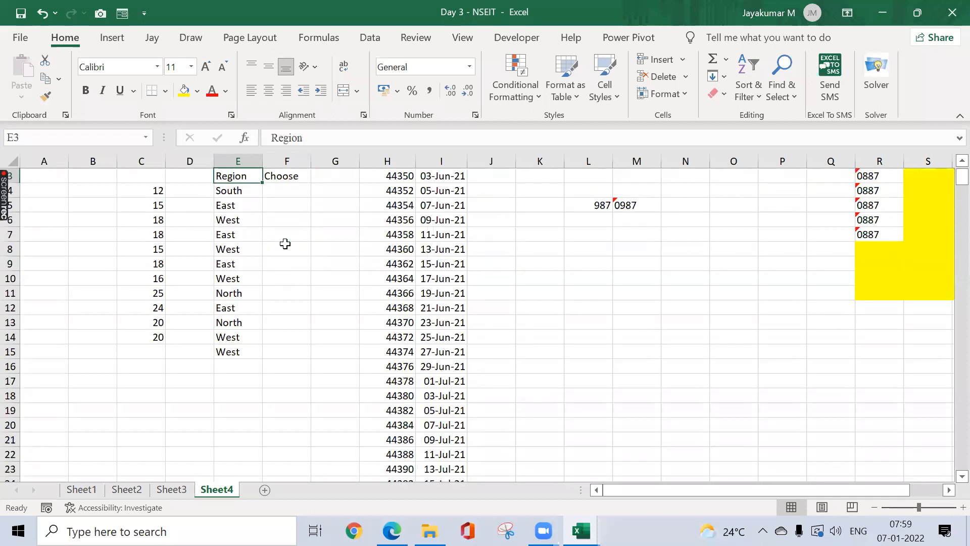
click(172, 489)
Step: Go to Sheet1's invoice table at the Date header in H1
click(98, 488)
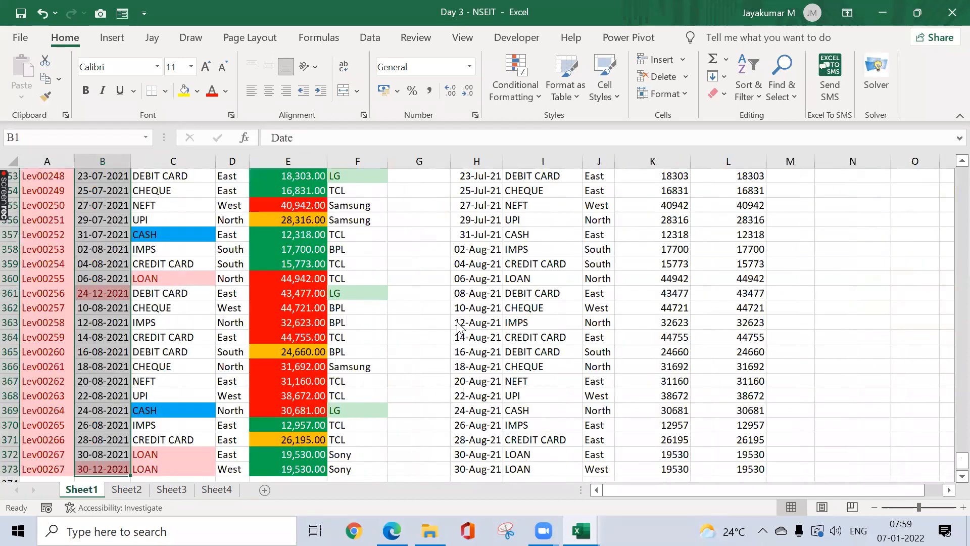
click(458, 325)
key(ctrl+Up)
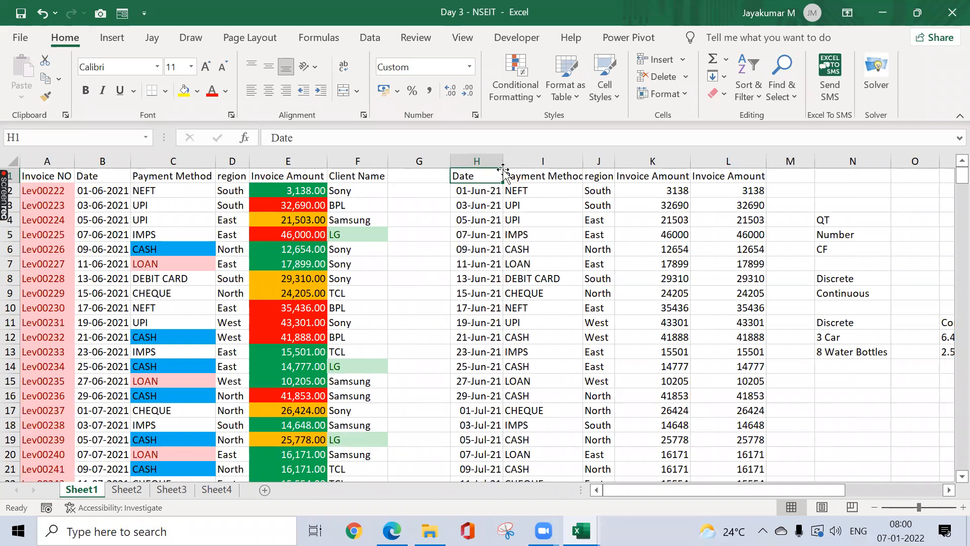
click(530, 105)
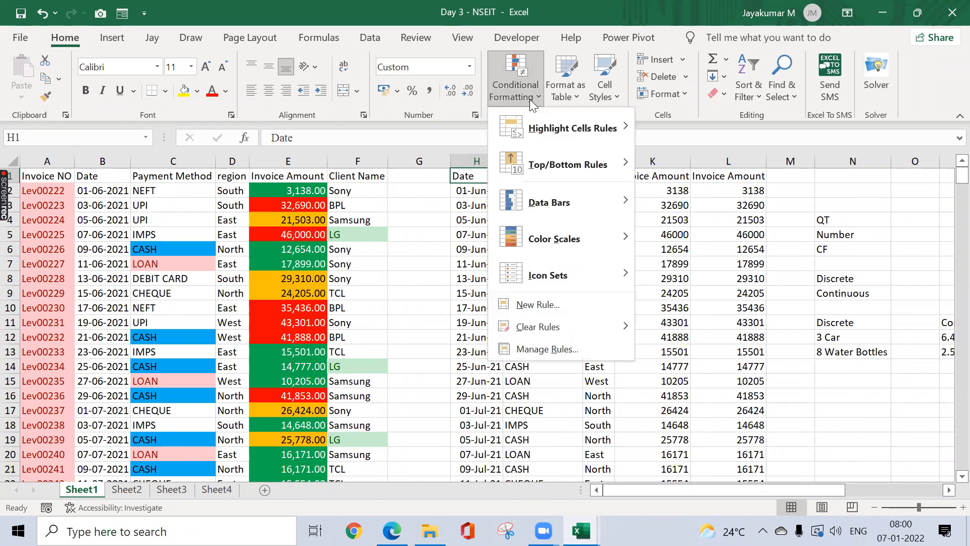
click(390, 222)
Step: Browse the invoice rows and select the Invoice Amount values K2:K373
click(485, 192)
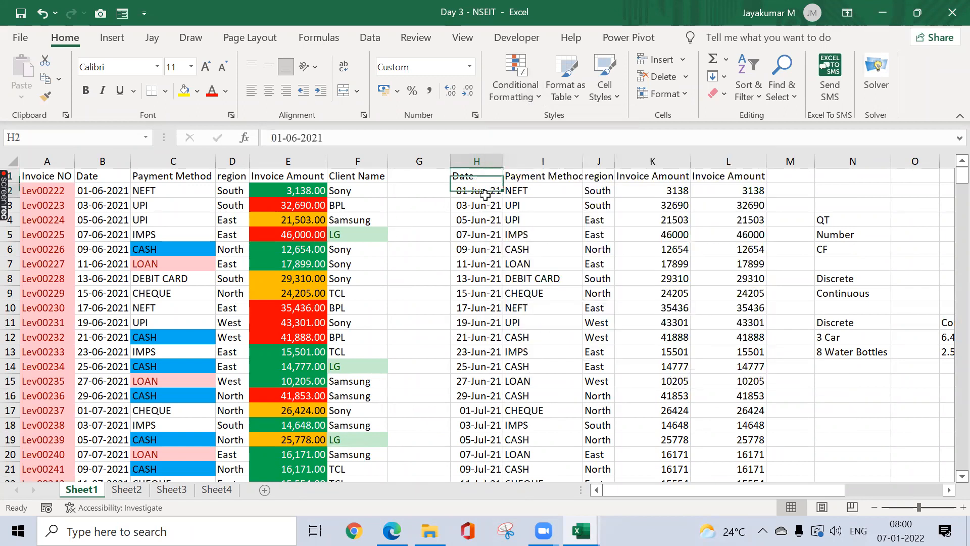
key(Up)
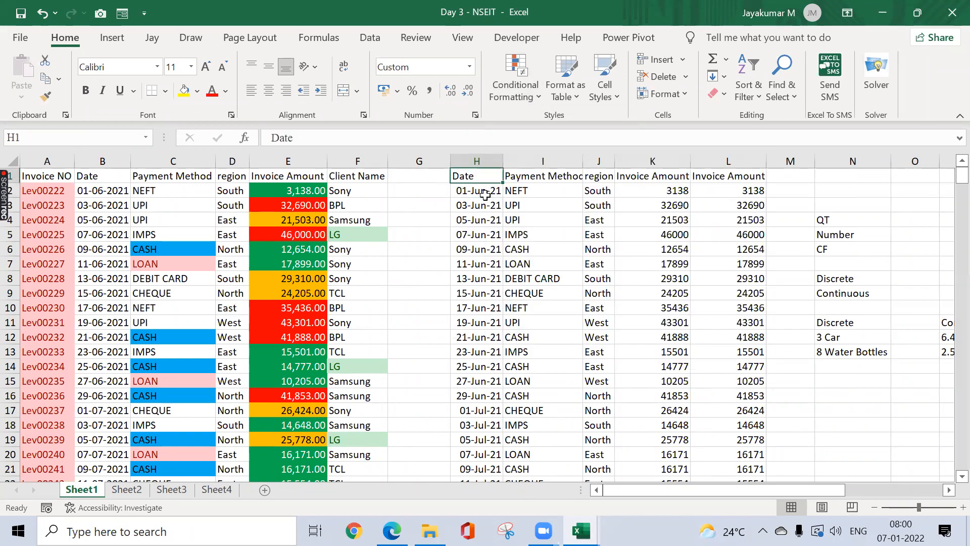
key(Page_Down)
key(Page_Down)
key(Page_Down)
key(ctrl+Up)
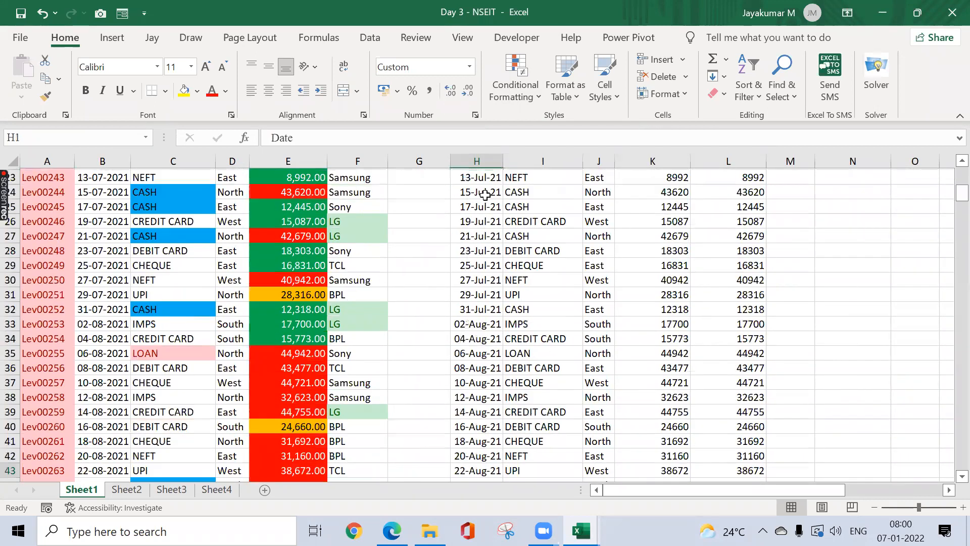
key(Down)
key(Right)
key(Right)
key(Right)
scroll(485, 194, right, 3)
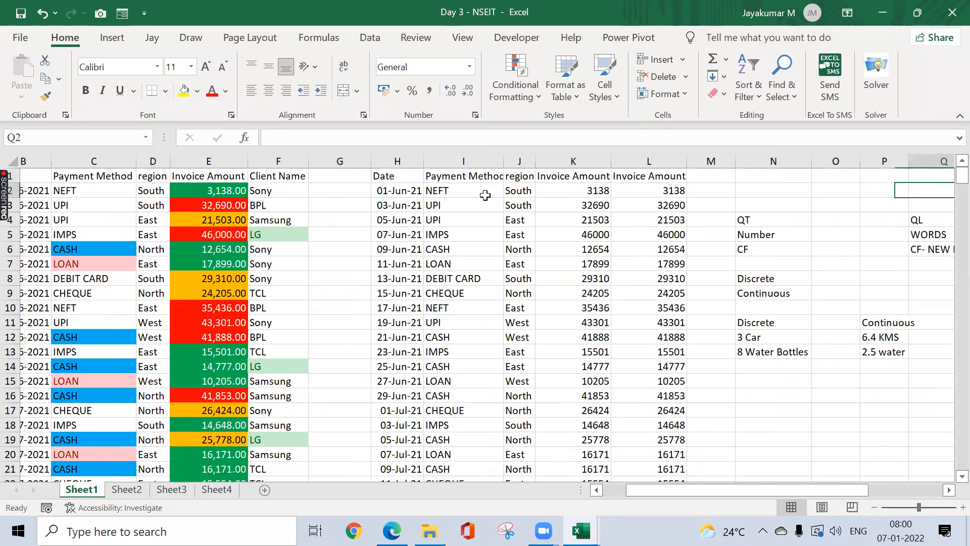
click(485, 194)
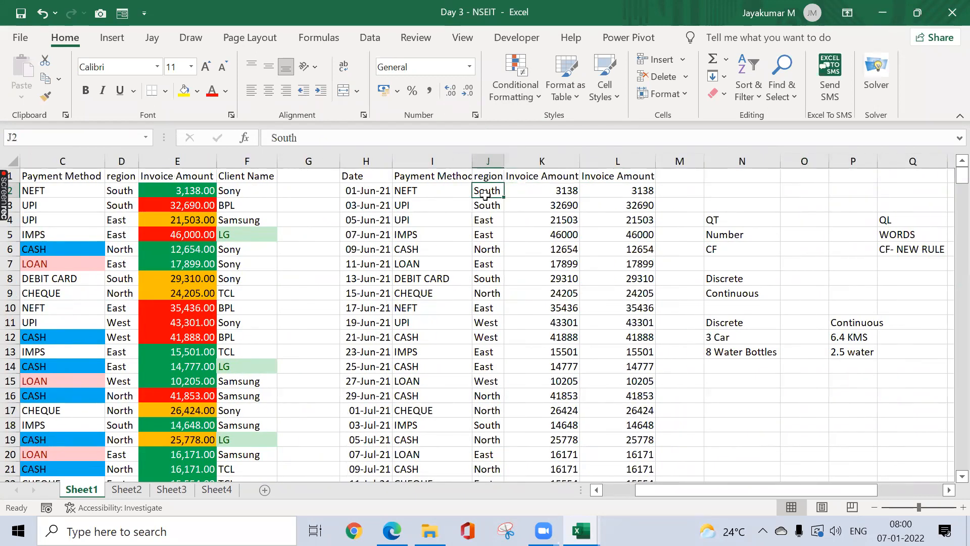
key(Right)
key(ctrl+shift+Down)
Step: Apply a Top 10 Items rule with the count changed to 25 to K2:K373
click(531, 95)
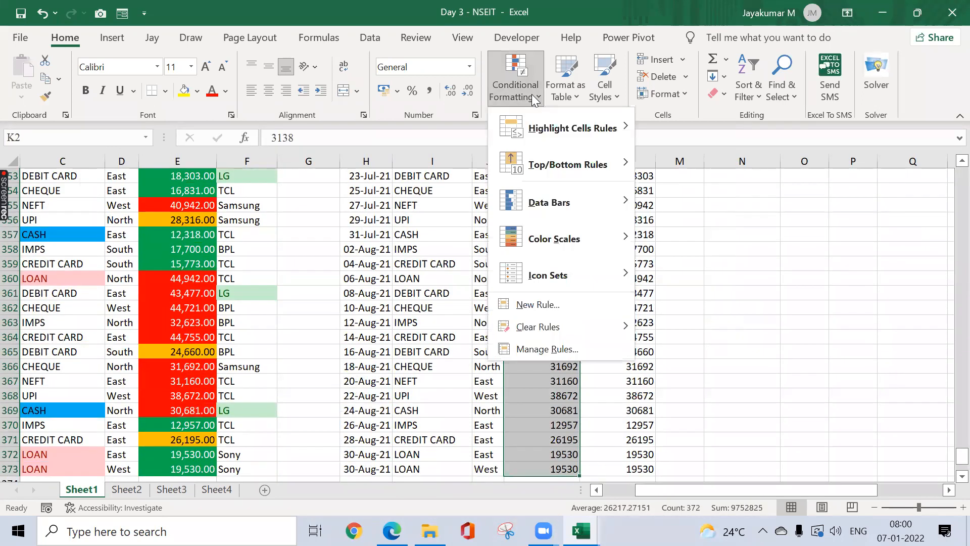
mouse_move(575, 169)
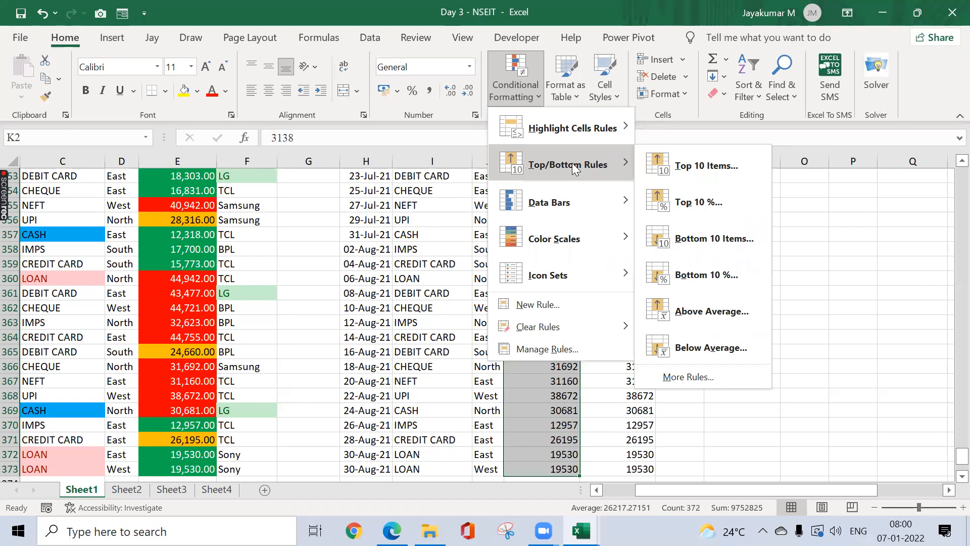
click(698, 167)
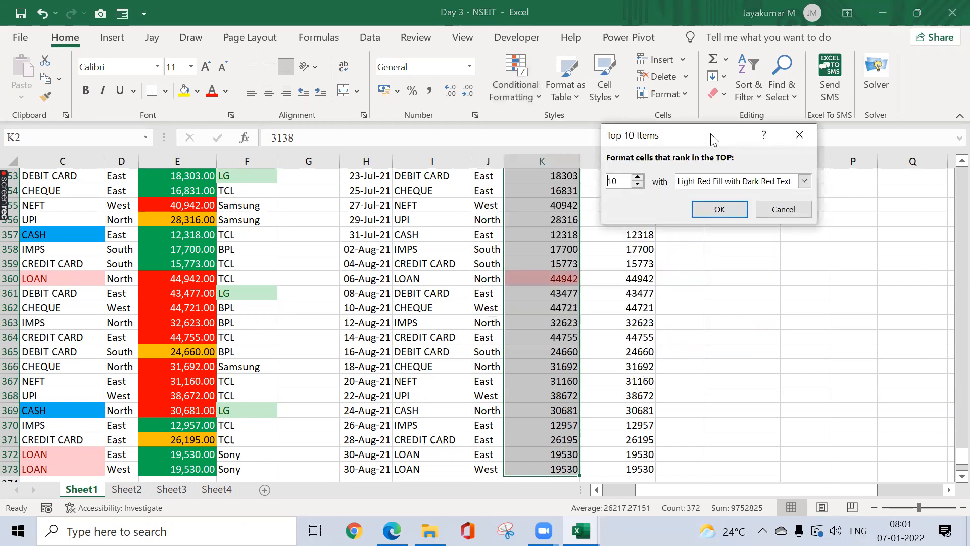
drag(713, 135, 307, 124)
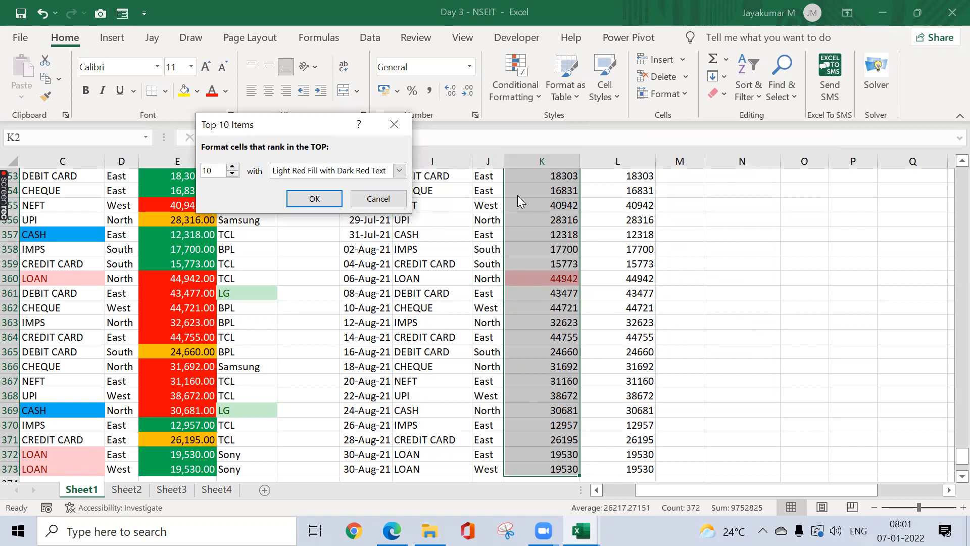
drag(212, 169, 179, 174)
text(25)
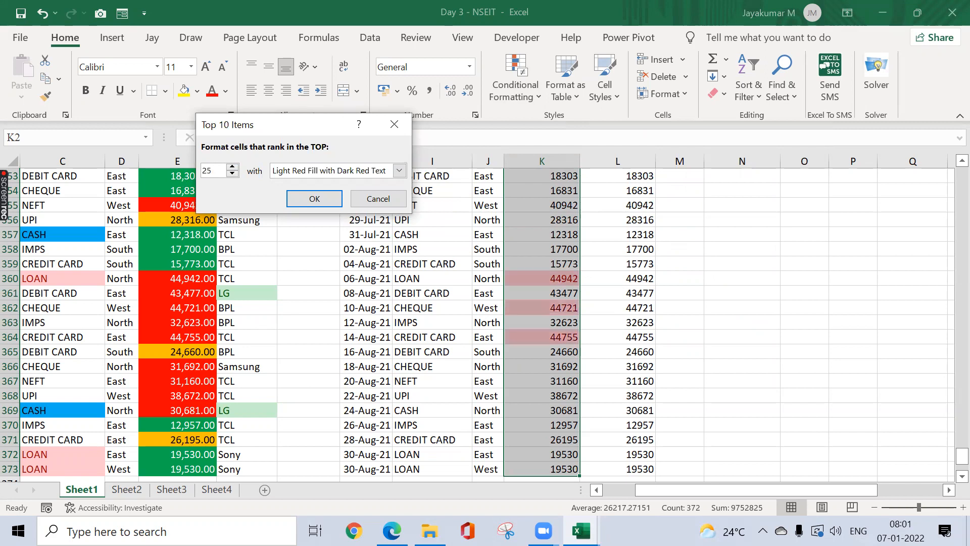
click(315, 192)
Step: Check the highlighted column and reselect the Invoice Amount values K2:K373
click(571, 250)
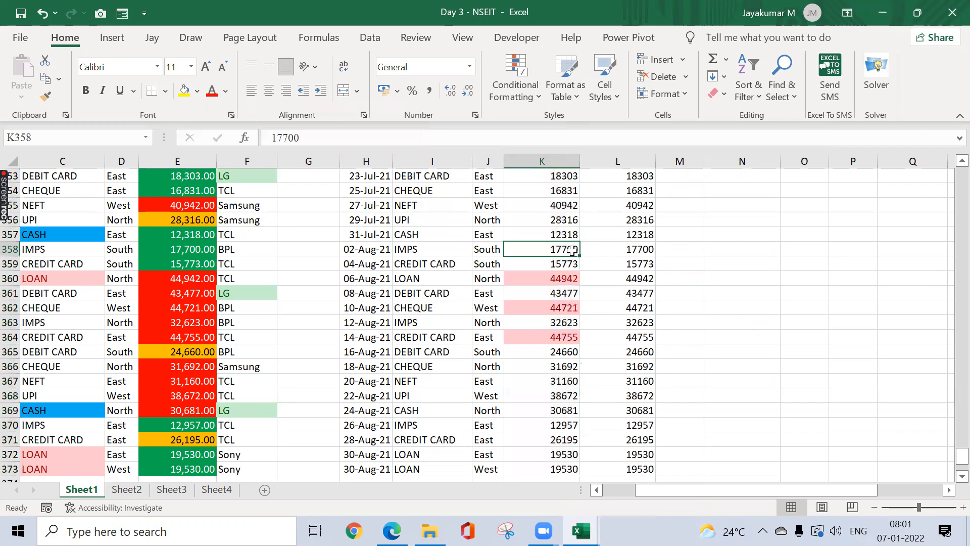
key(ctrl+Up)
key(ctrl+Down)
key(ctrl+Up)
key(ctrl+shift+Down)
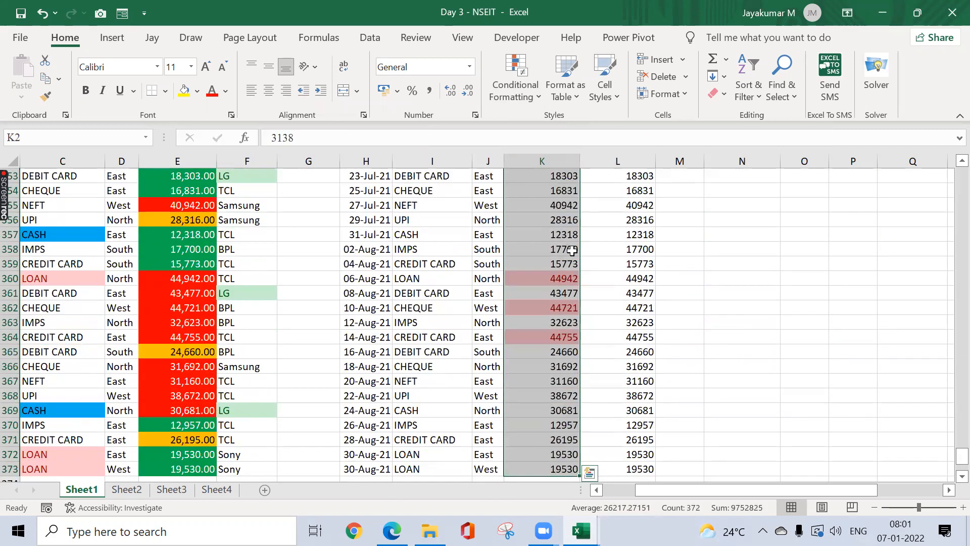
key(ctrl+Up)
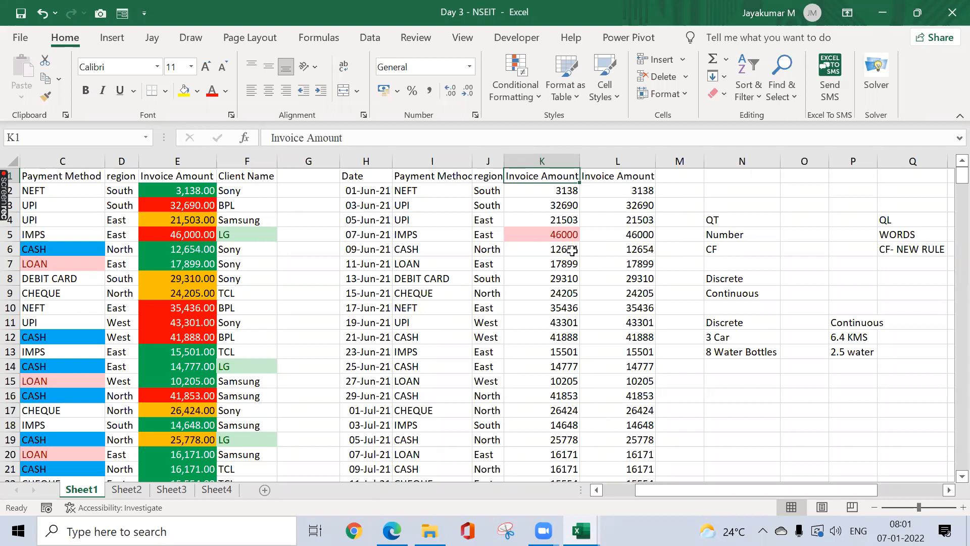
key(Left)
key(Left)
key(Left)
key(Right)
key(Right)
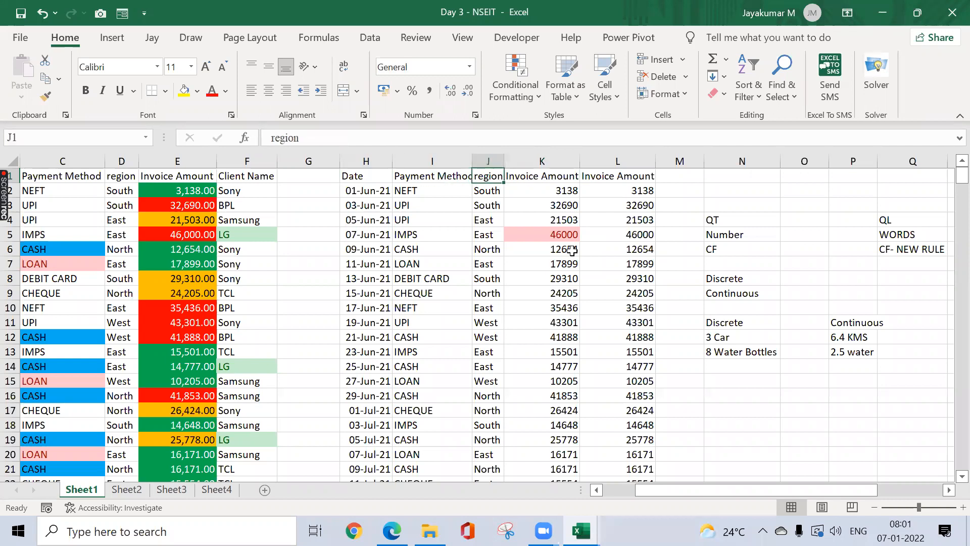
key(Down)
key(Right)
key(ctrl+shift+Down)
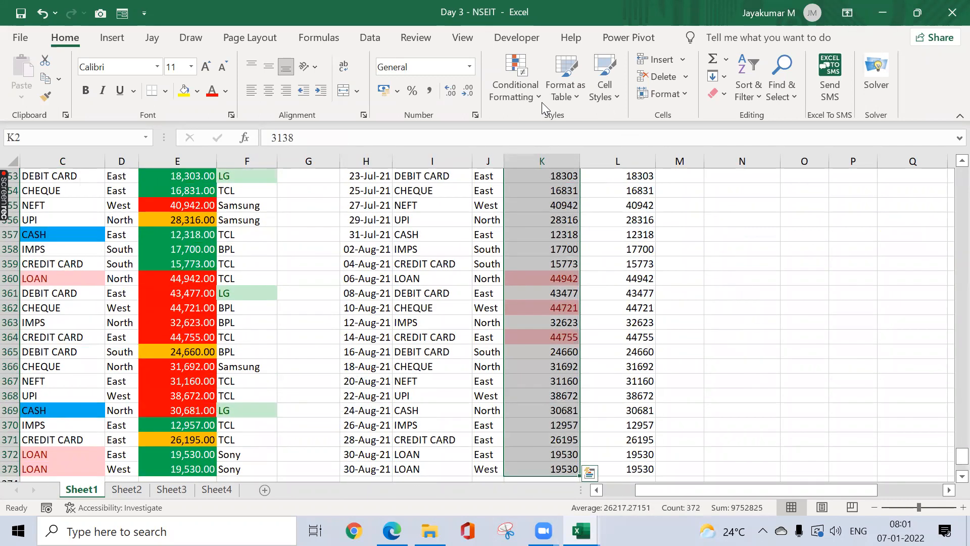
Step: Add a Below Average rule with Yellow Fill with Dark Yellow Text to K2:K373
click(539, 100)
mouse_move(590, 164)
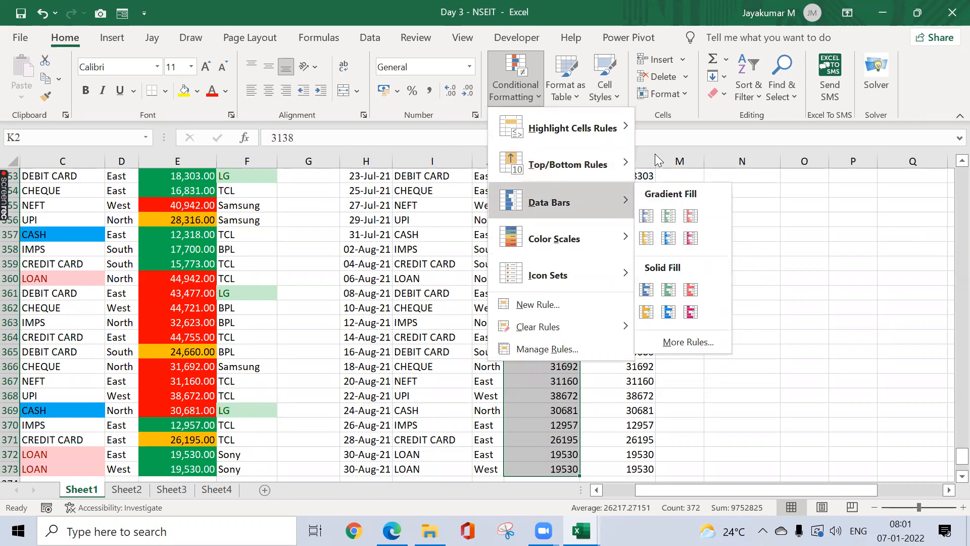
mouse_move(620, 160)
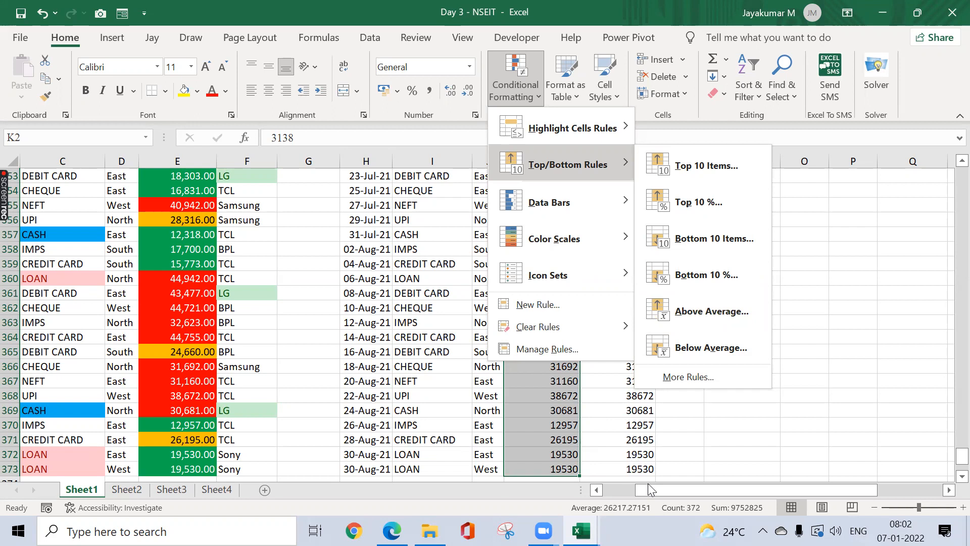
click(700, 345)
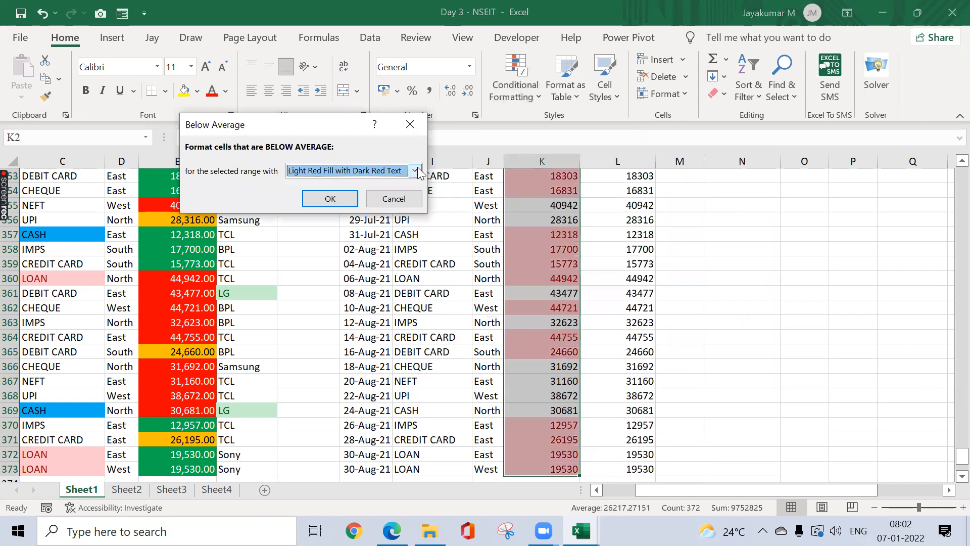
click(415, 171)
click(371, 193)
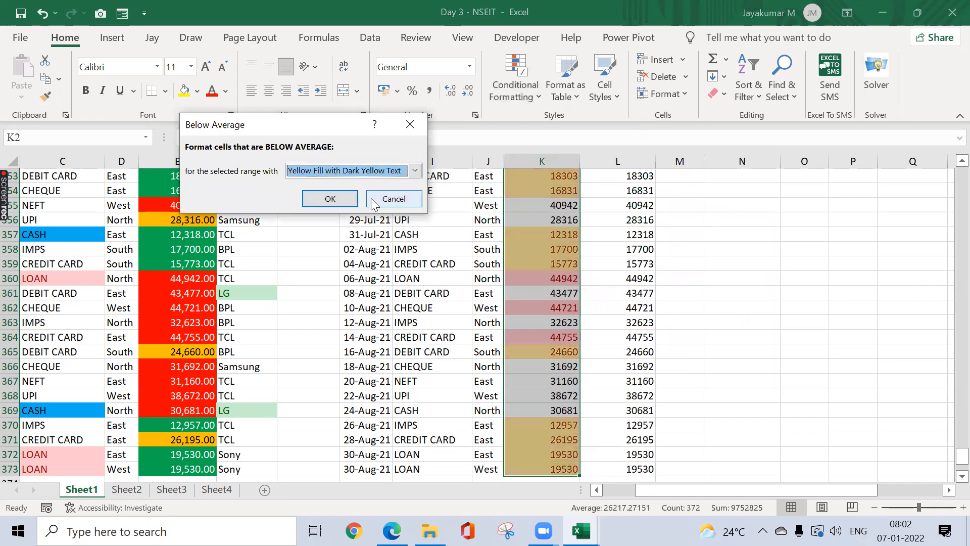
click(326, 199)
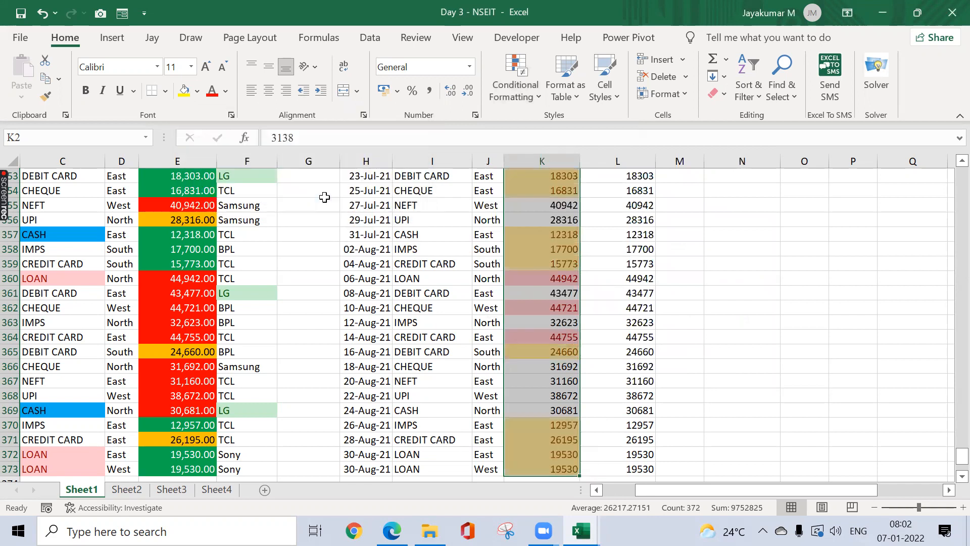
Step: Review the Invoice Amount column from top to bottom, ending at the header
key(Down)
key(Down)
key(Up)
key(Up)
key(ctrl+shift+Down)
key(ctrl+Up)
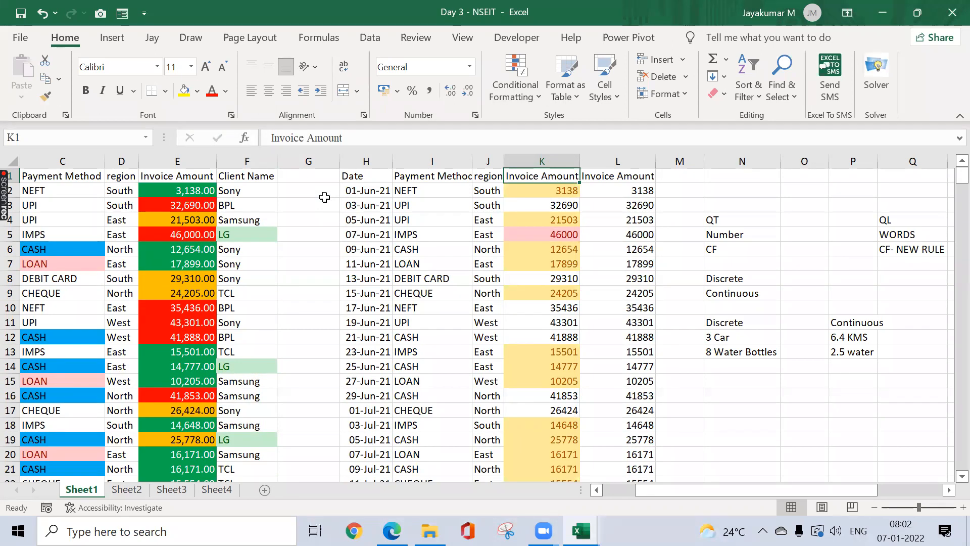
key(ctrl+Home)
key(ctrl+Right)
key(ctrl+Right)
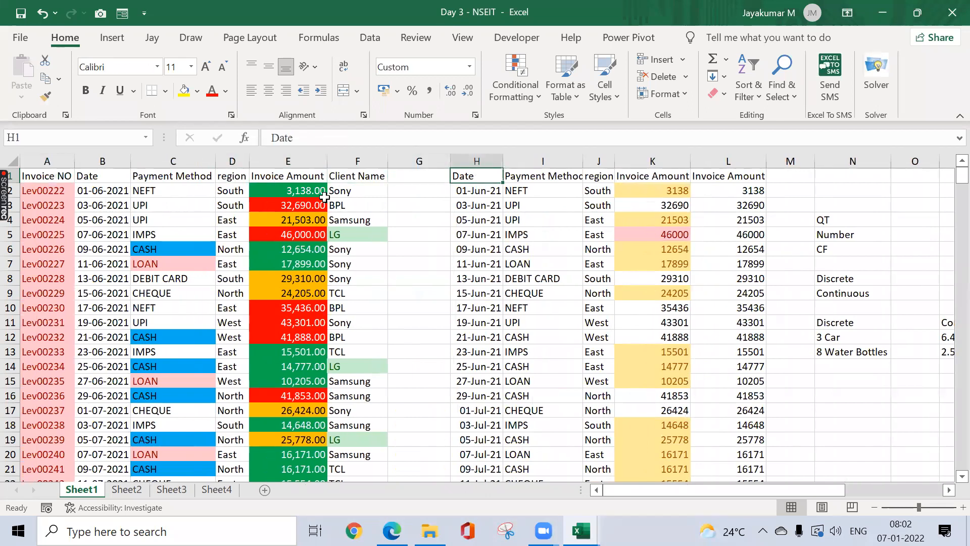
key(ctrl+shift+Right)
key(ctrl+shift+Down)
key(ctrl+shift+l)
key(Right)
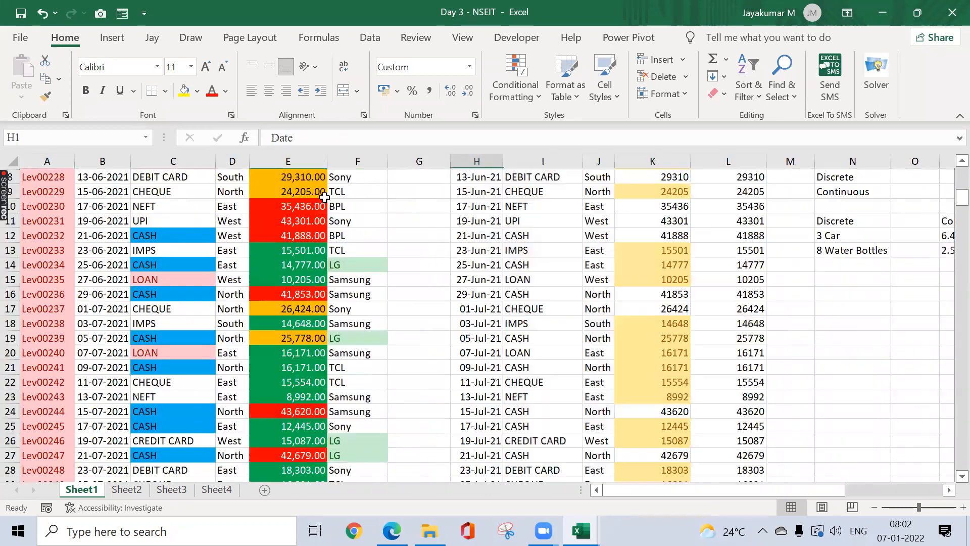
key(Right)
key(Right)
key(alt+Down)
key(Down)
key(Down)
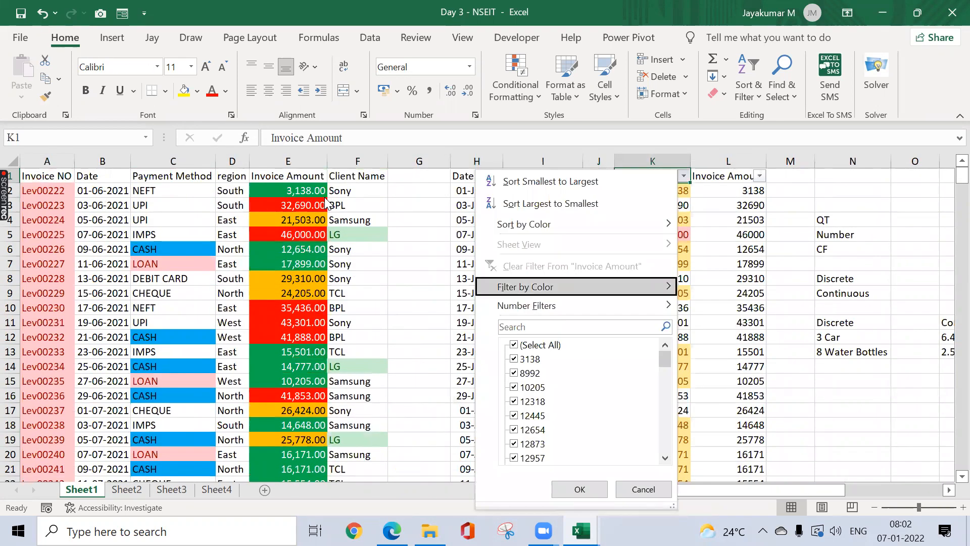
key(Right)
key(Return)
key(Down)
key(ctrl+shift+Down)
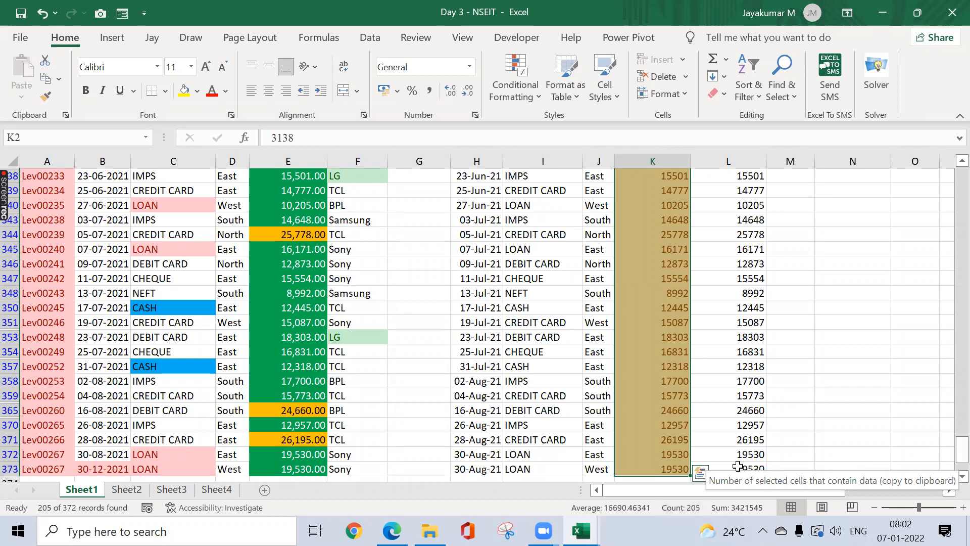
key(ctrl+Up)
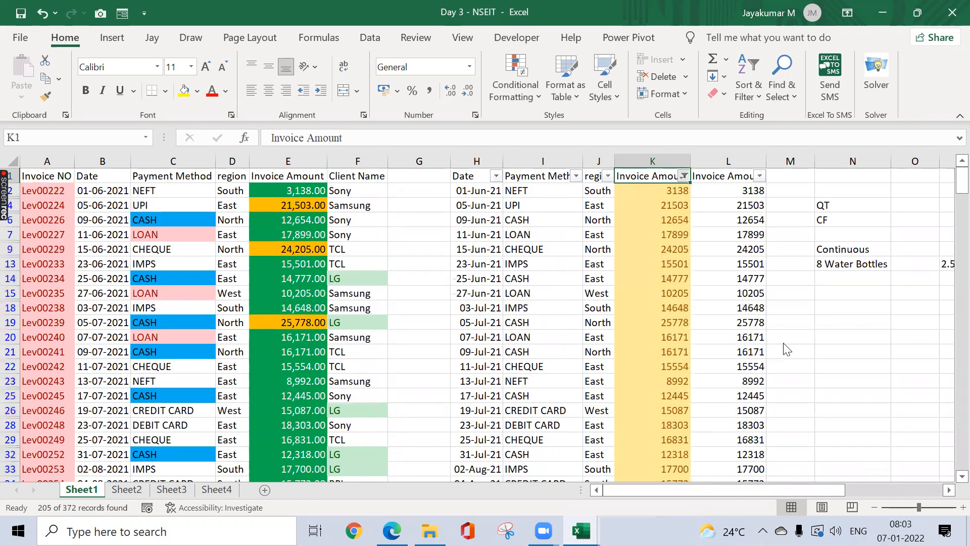
key(alt+Down)
key(Down)
key(Down)
key(Down)
key(Down)
key(Down)
key(Down)
key(Right)
key(Down)
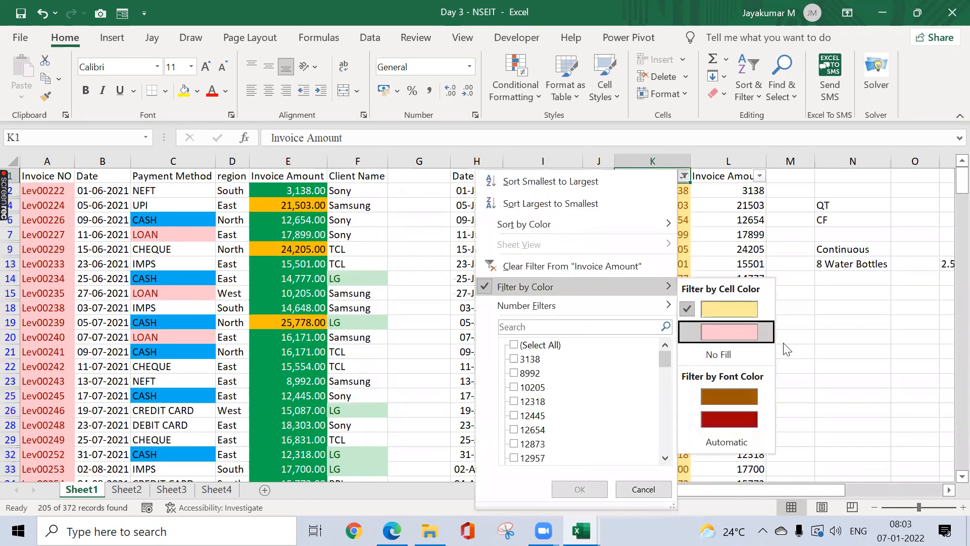
key(Escape)
key(Escape)
key(ctrl+shift+l)
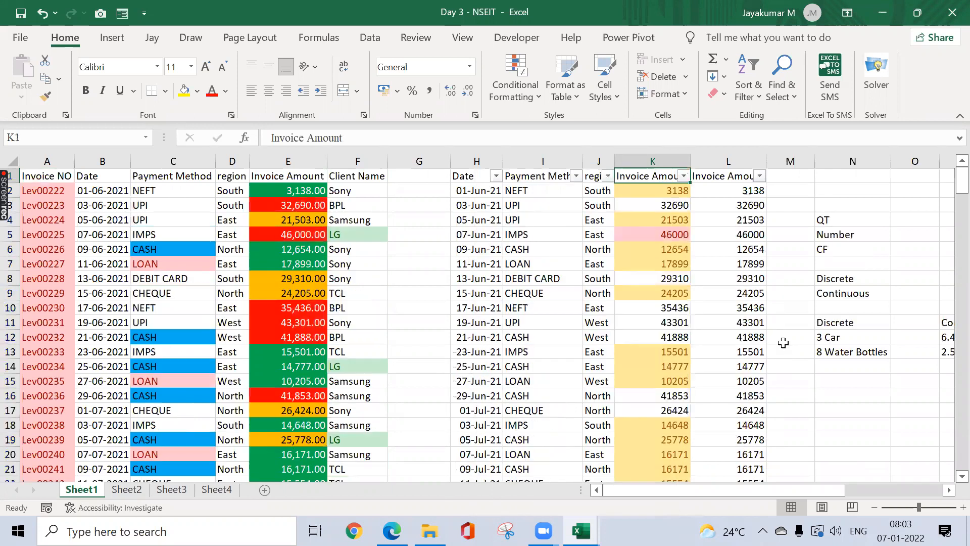
key(ctrl+shift+Down)
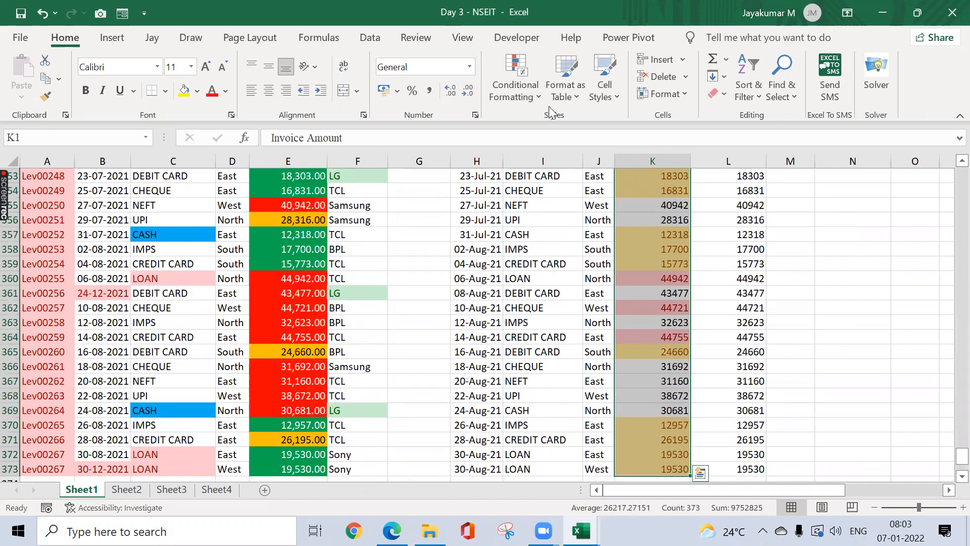
Step: Add an Above Average rule with Green Fill with Dark Green Text to column K
click(538, 98)
mouse_move(576, 164)
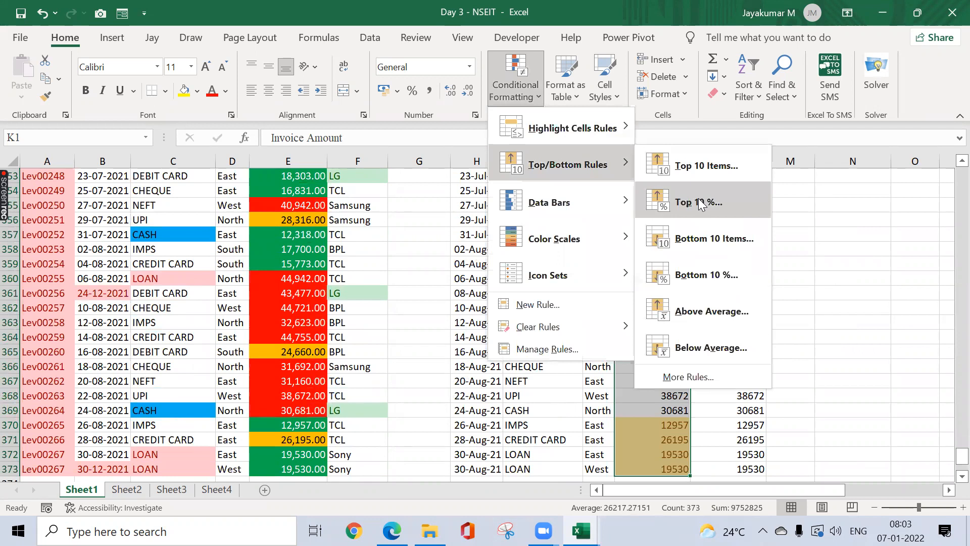
click(704, 311)
click(414, 170)
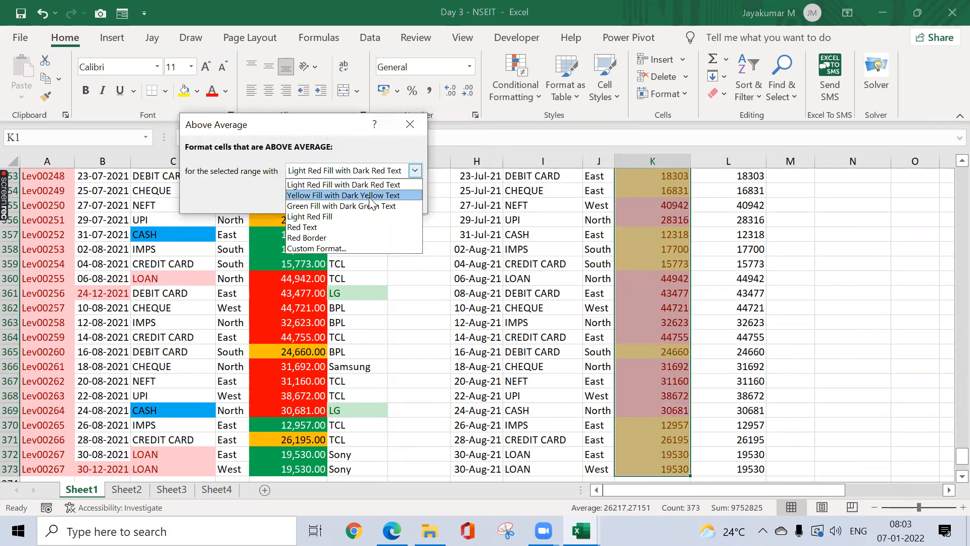
click(353, 205)
click(341, 202)
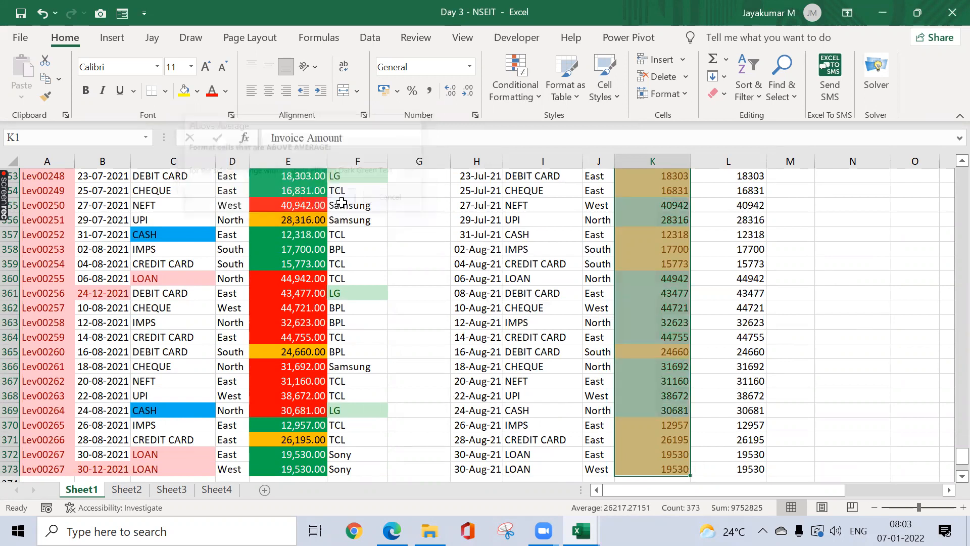
Step: Filter Invoice Amount by the green cell colour to count those values, then remove the filters
key(ctrl+a)
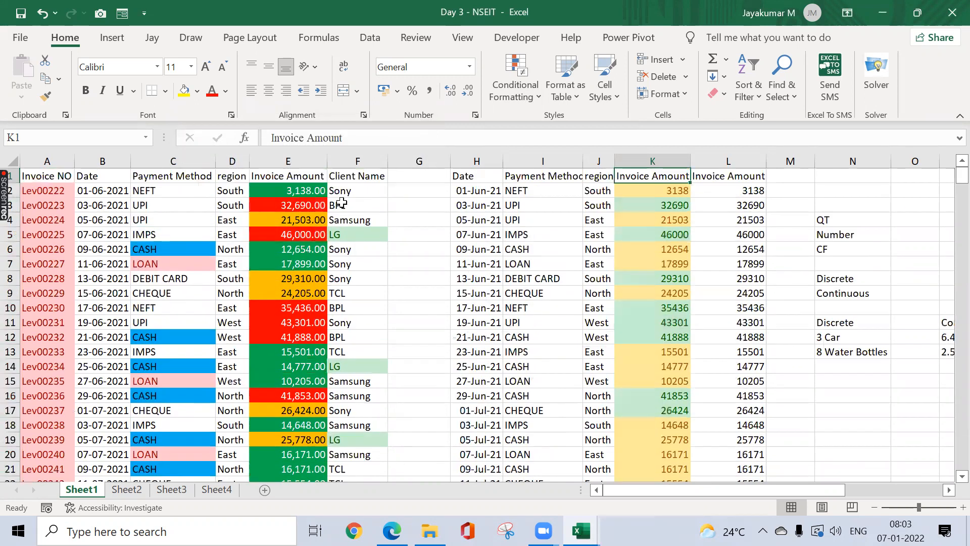
key(ctrl+shift+l)
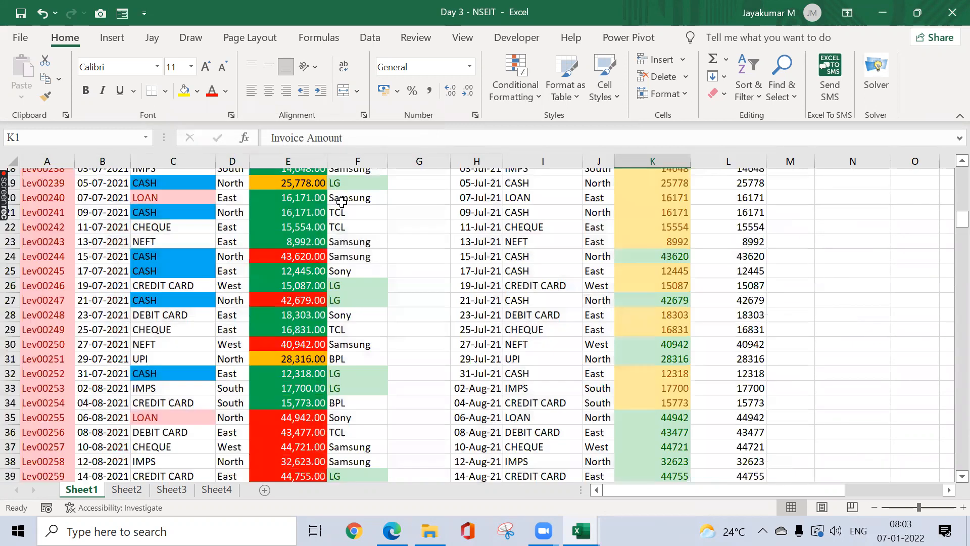
key(alt+Down)
key(Down)
key(Down)
key(Down)
key(Down)
key(Down)
key(Down)
key(Right)
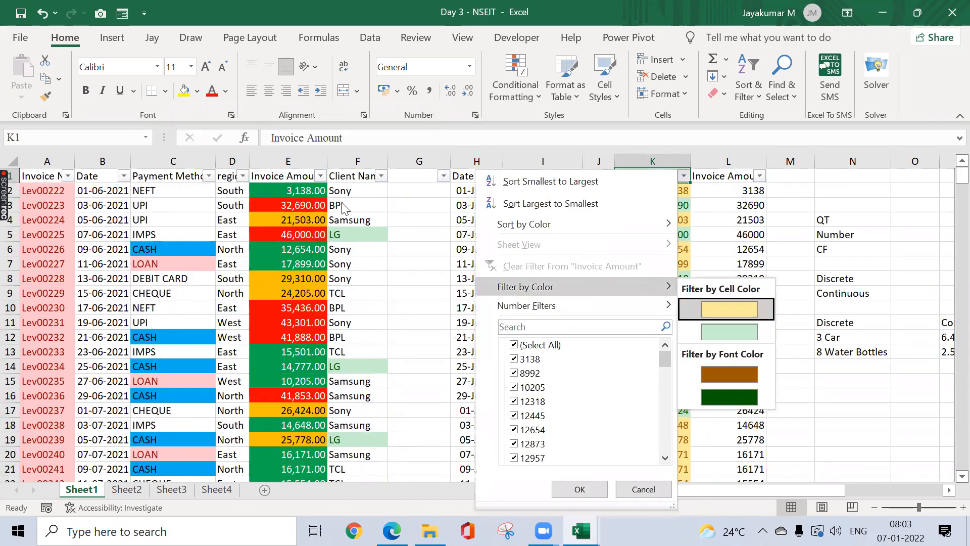
key(Down)
key(Return)
key(Down)
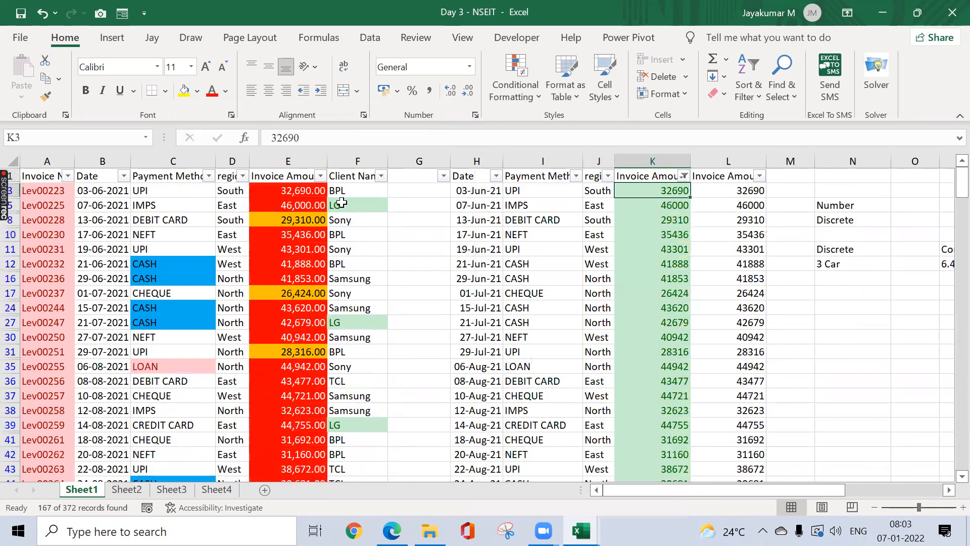
key(ctrl+shift+Down)
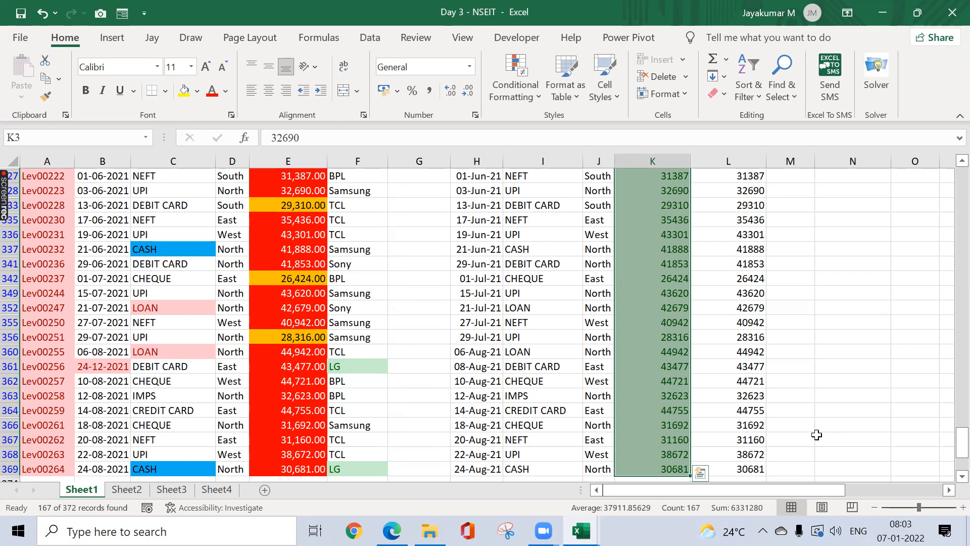
key(ctrl+Up)
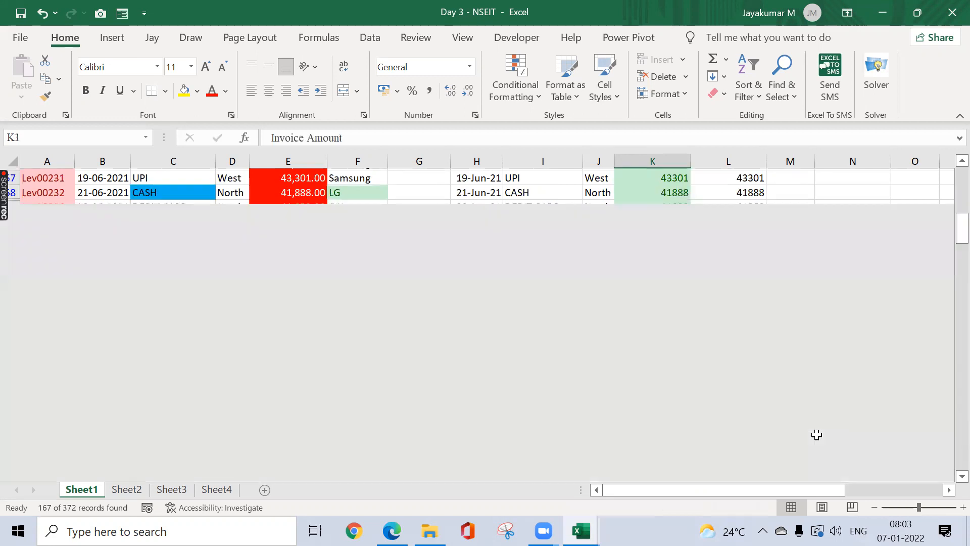
key(ctrl+shift+l)
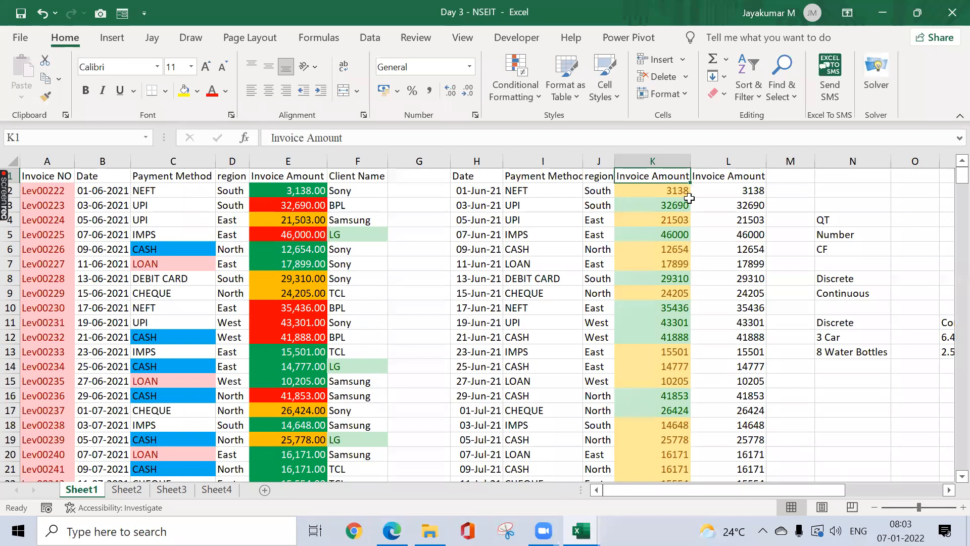
Step: Reselect K2:K373 and browse the Top/Bottom rules without applying another one
click(676, 186)
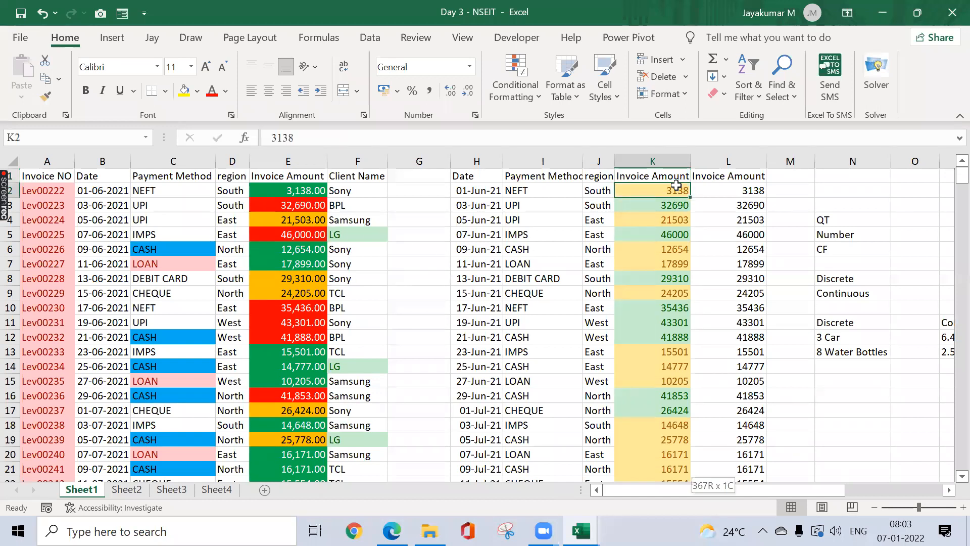
key(ctrl+shift+Down)
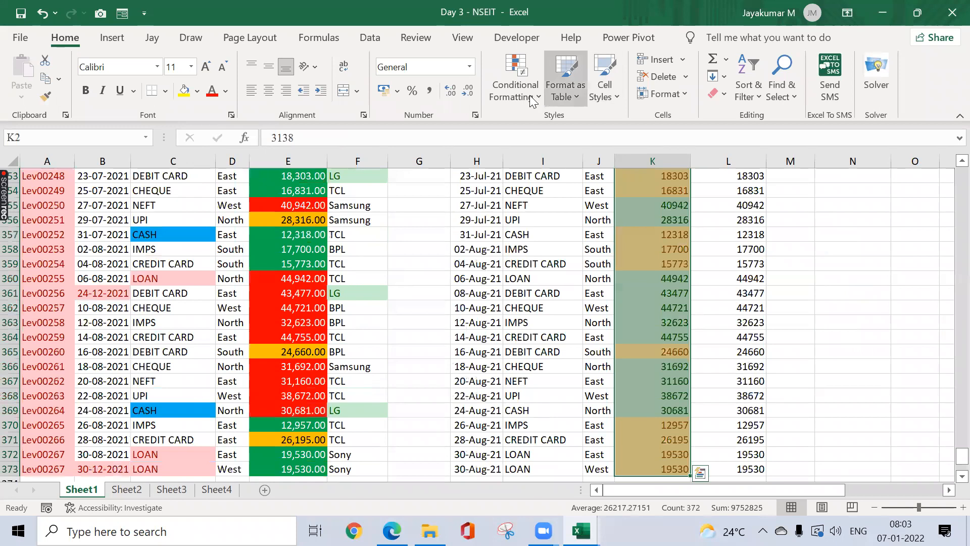
click(548, 99)
click(526, 94)
mouse_move(626, 130)
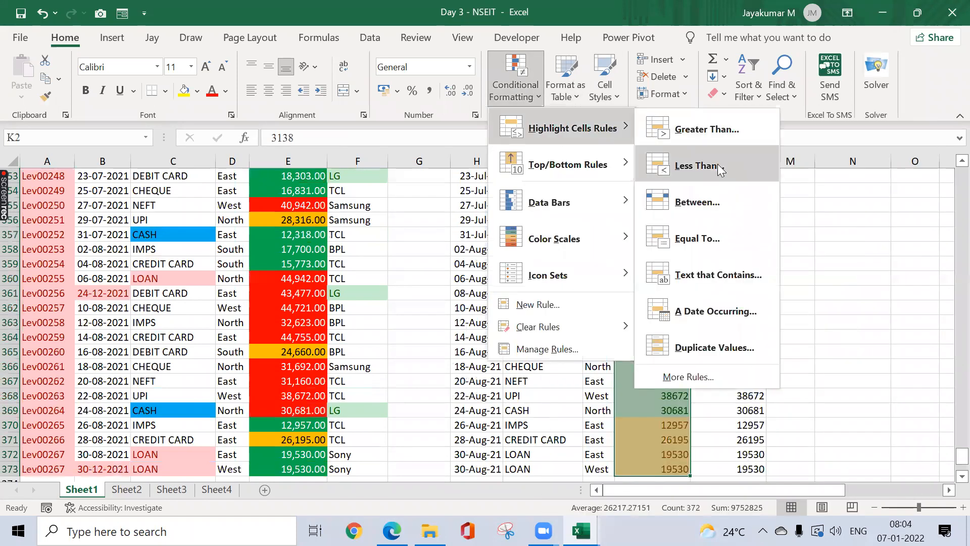
mouse_move(629, 162)
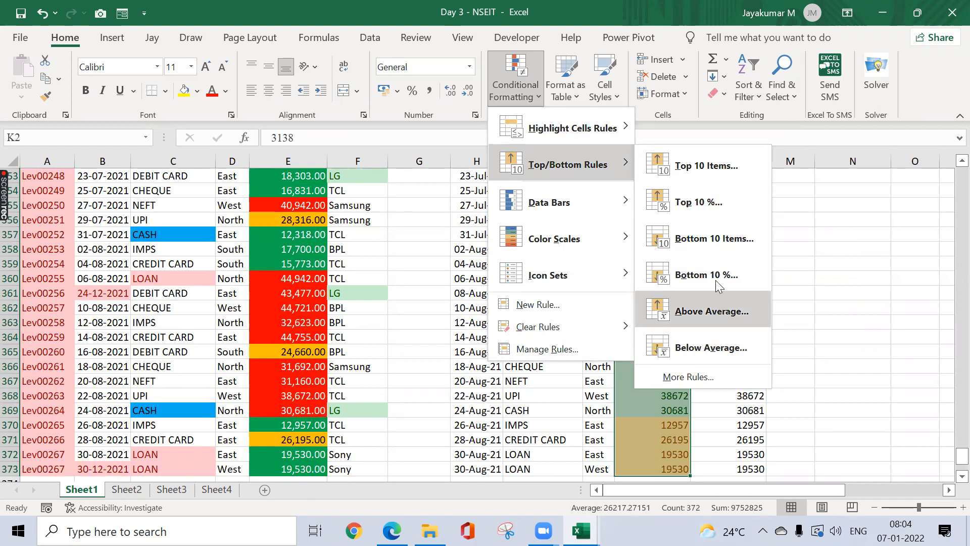
click(829, 297)
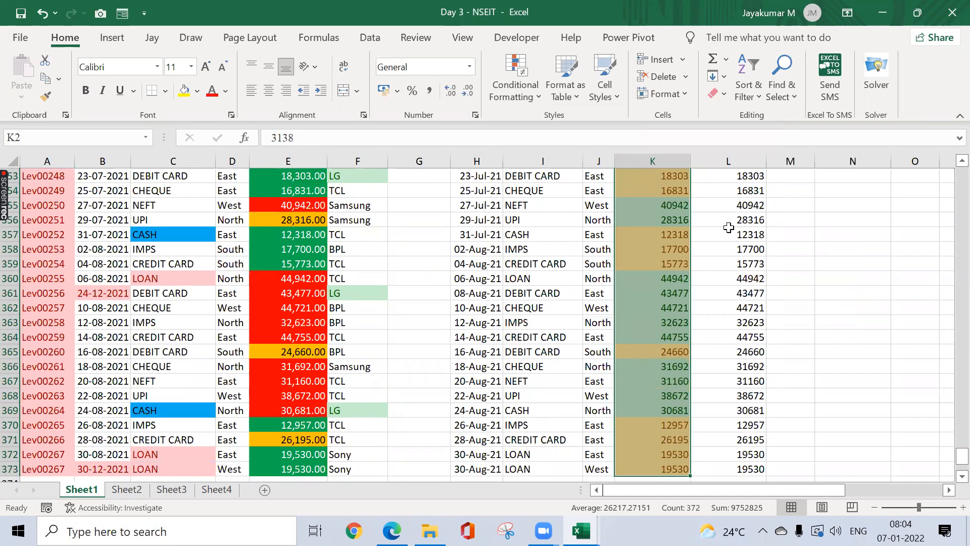
Step: Select and copy the second invoice table from its Date header
key(ctrl+Up)
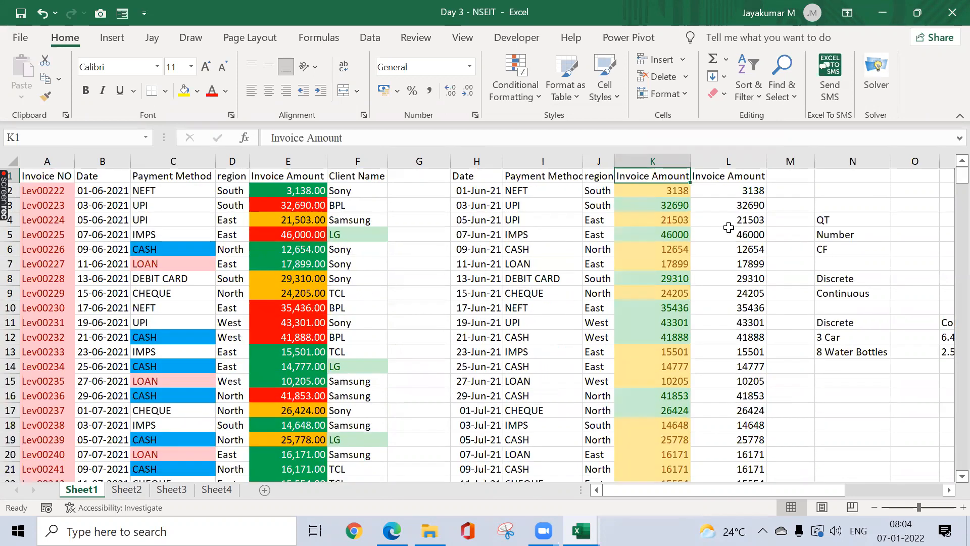
key(Left)
key(Left)
key(Left)
key(ctrl+shift+Down)
key(ctrl+shift+Right)
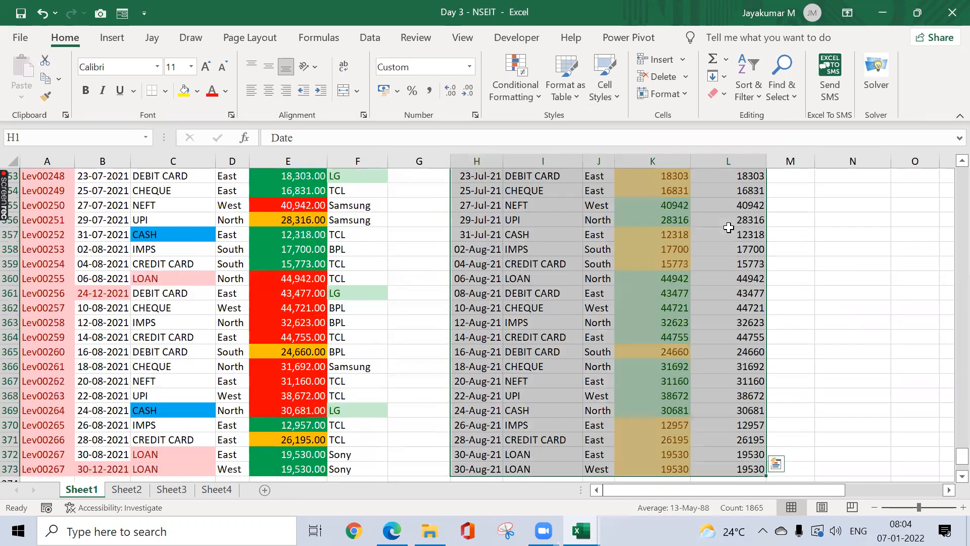
key(ctrl+c)
key(Right)
key(Right)
key(Right)
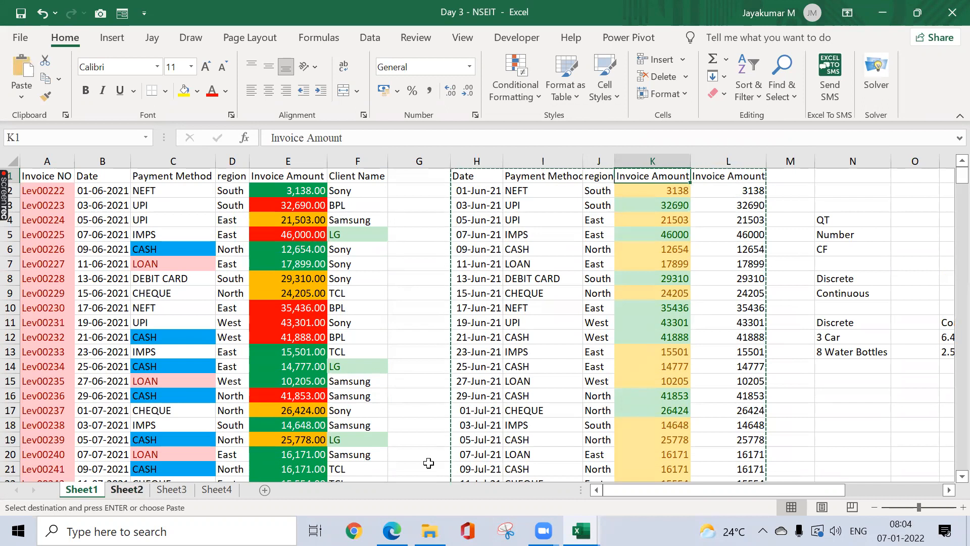
Step: Add a new blank Sheet5 and place it right after Sheet1
click(170, 490)
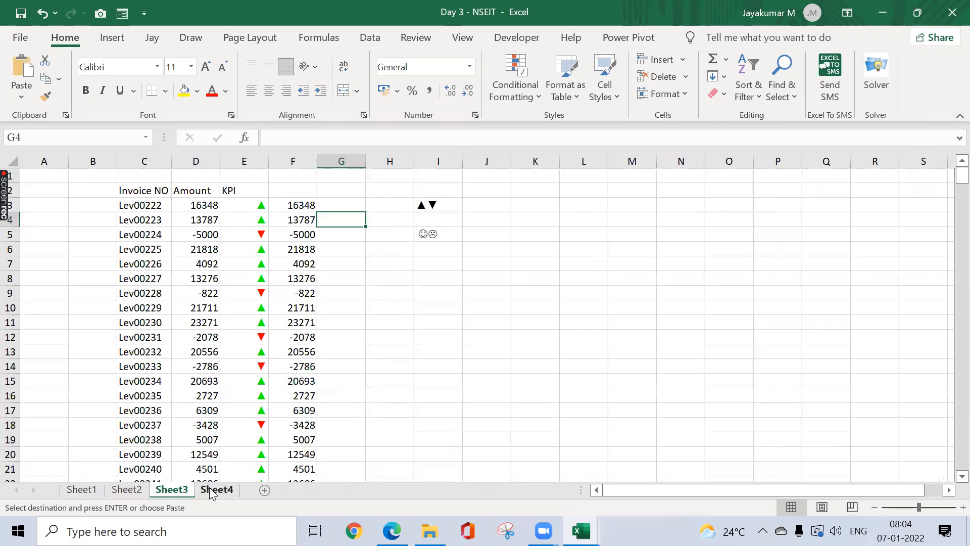
click(216, 490)
click(264, 490)
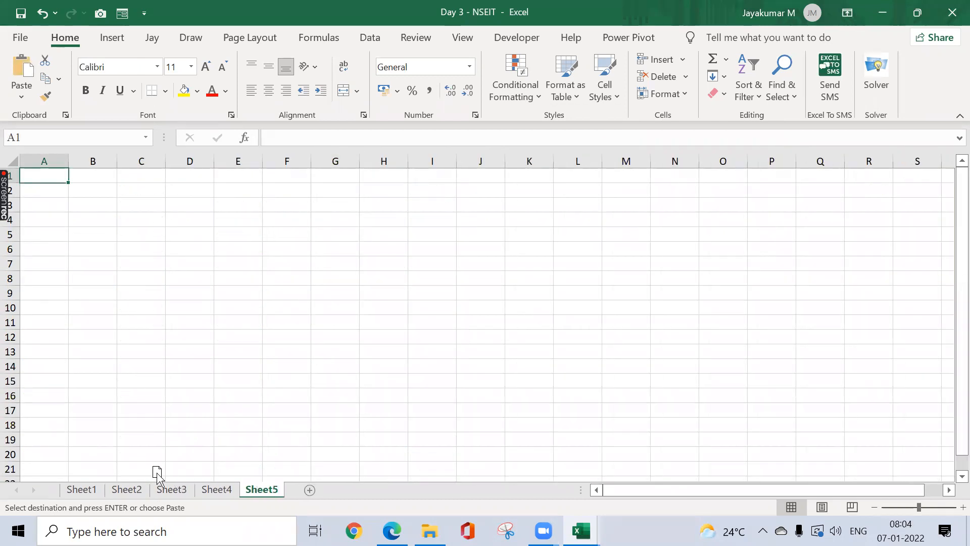
drag(133, 482, 130, 484)
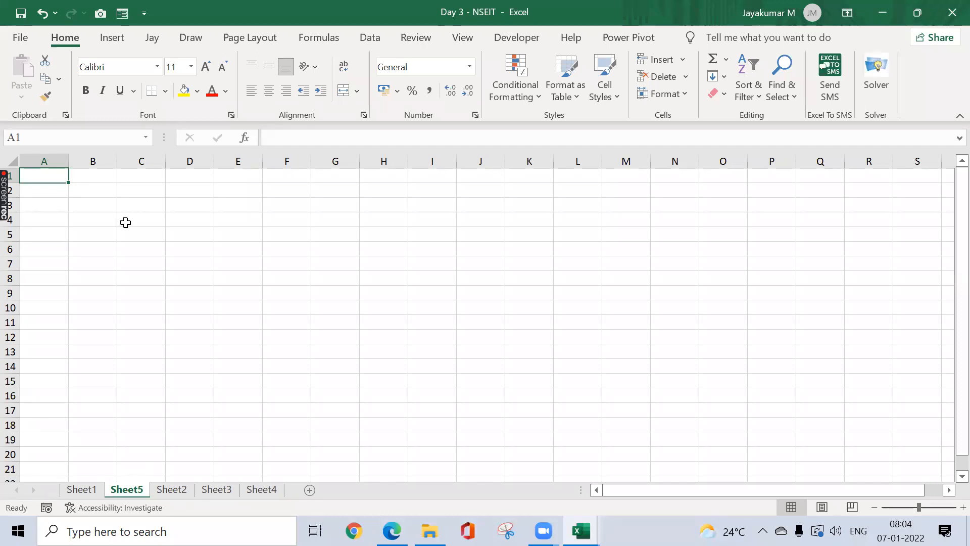
Step: Copy the invoice block H1:L373 on Sheet1
key(ctrl+Page_Up)
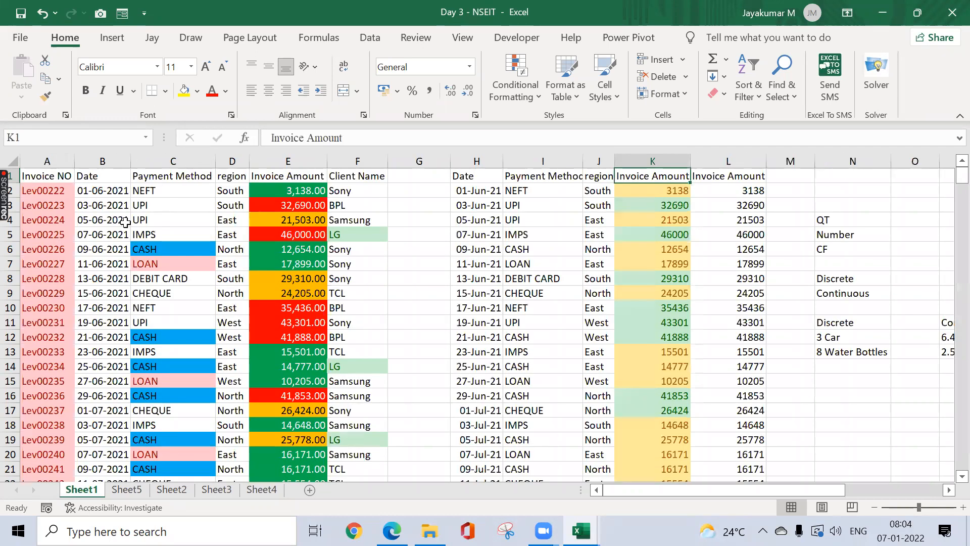
key(ctrl+Left)
key(ctrl+shift+Right)
key(ctrl+shift+Down)
key(ctrl+c)
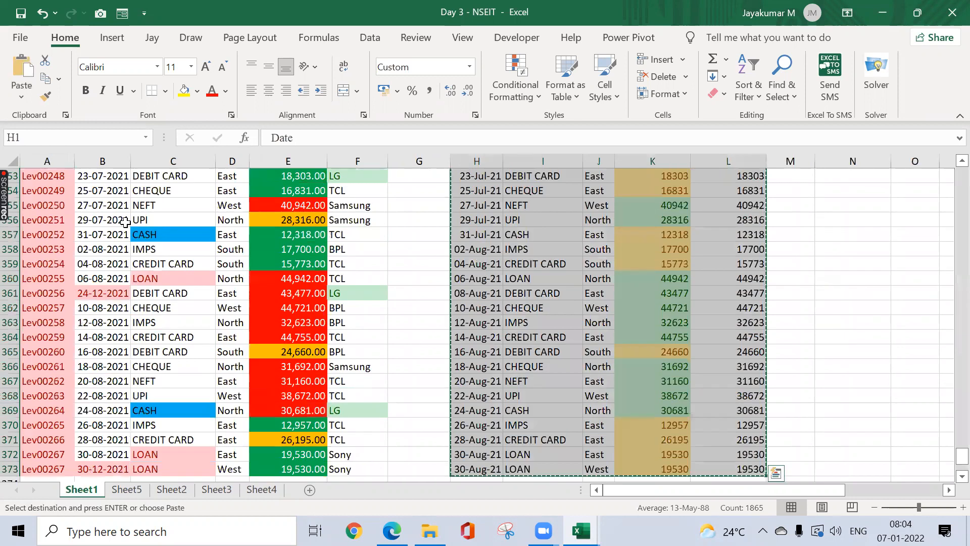
key(ctrl+q)
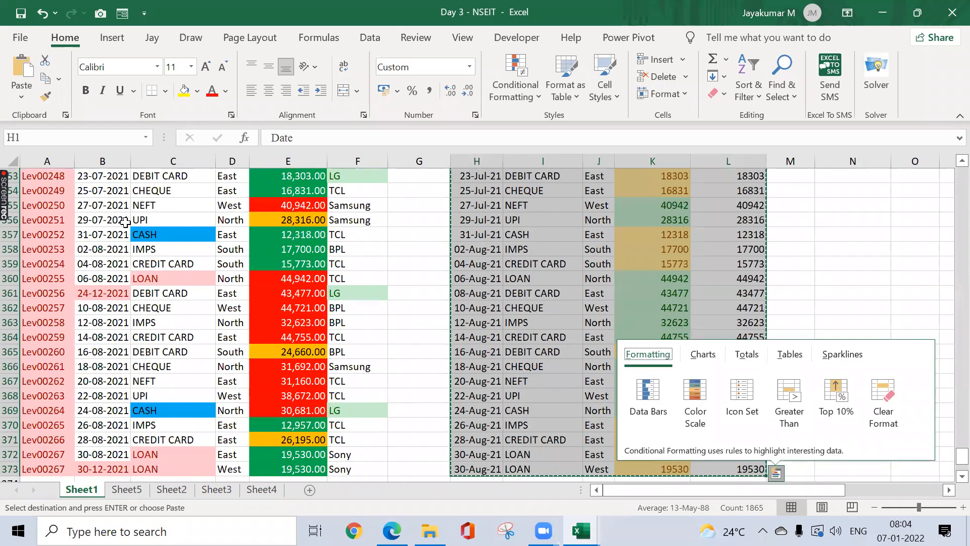
key(Escape)
scroll(126, 222, up, 7)
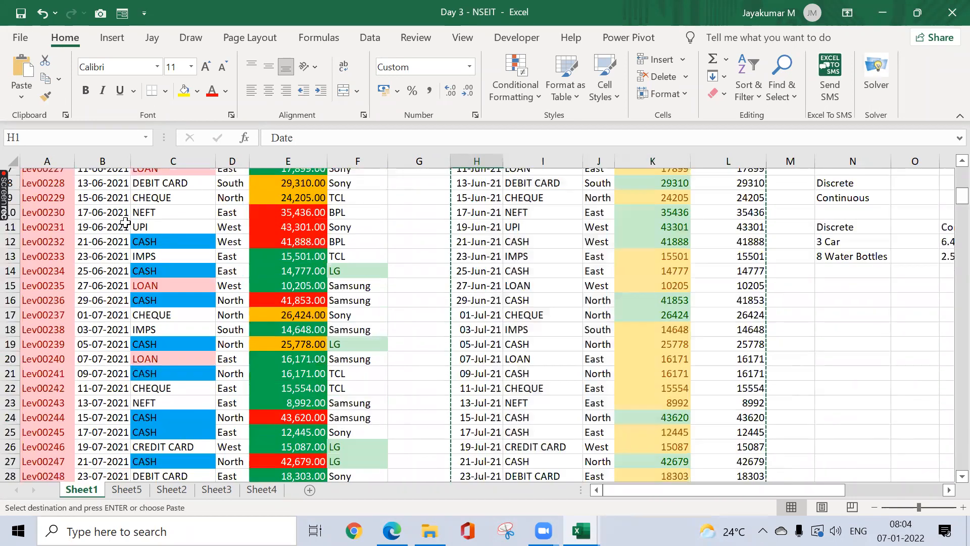
key(ctrl+Home)
Step: Paste the block into Sheet5 and AutoFit columns A–E
key(ctrl+Page_Down)
key(alt+h)
key(o)
key(i)
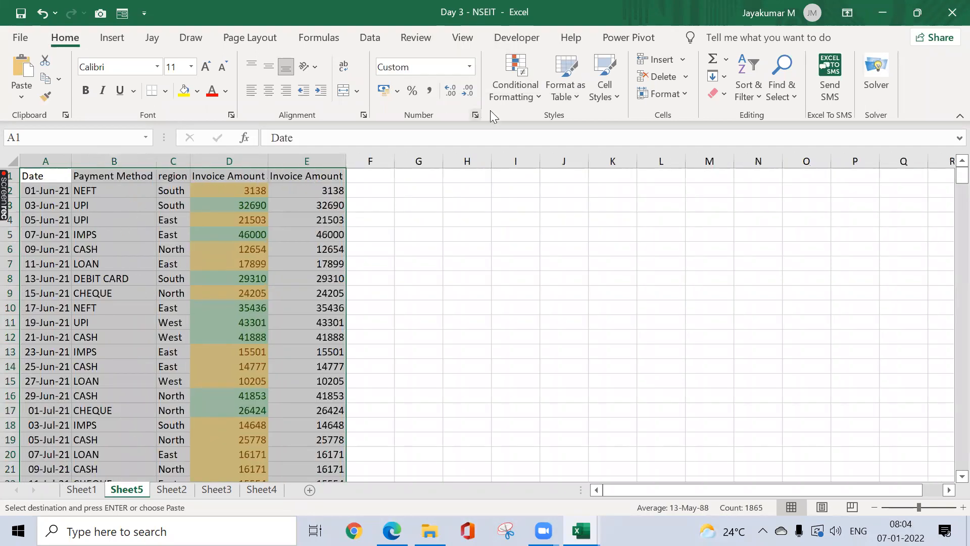
Step: Delete the Above Average, Below Average and Top 25 rules in Manage Rules, then select D2:D373
click(513, 96)
mouse_move(566, 208)
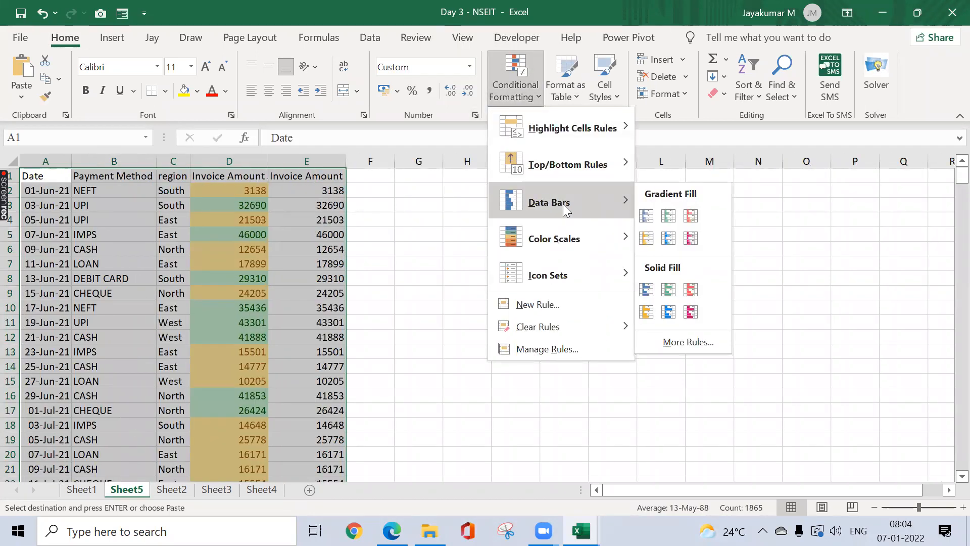
click(541, 348)
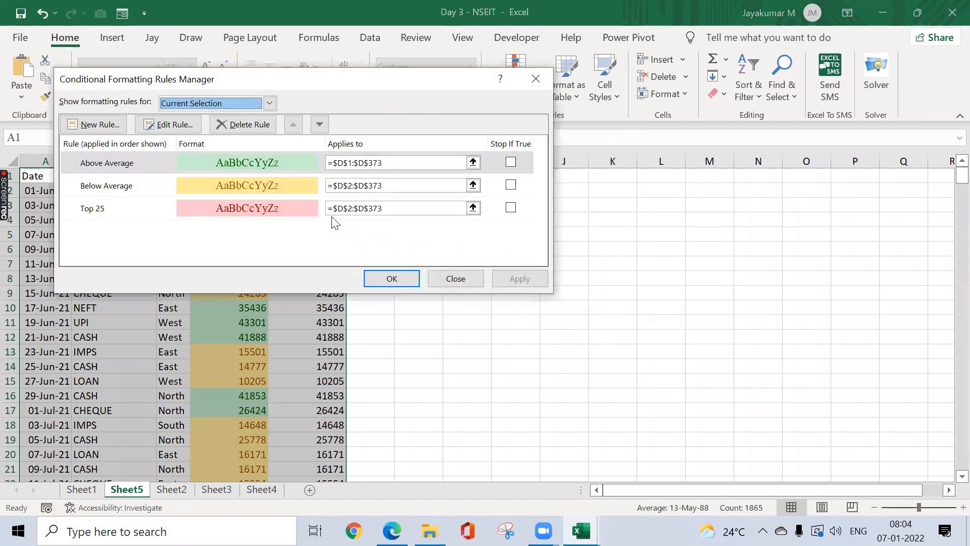
click(237, 128)
click(236, 128)
click(237, 127)
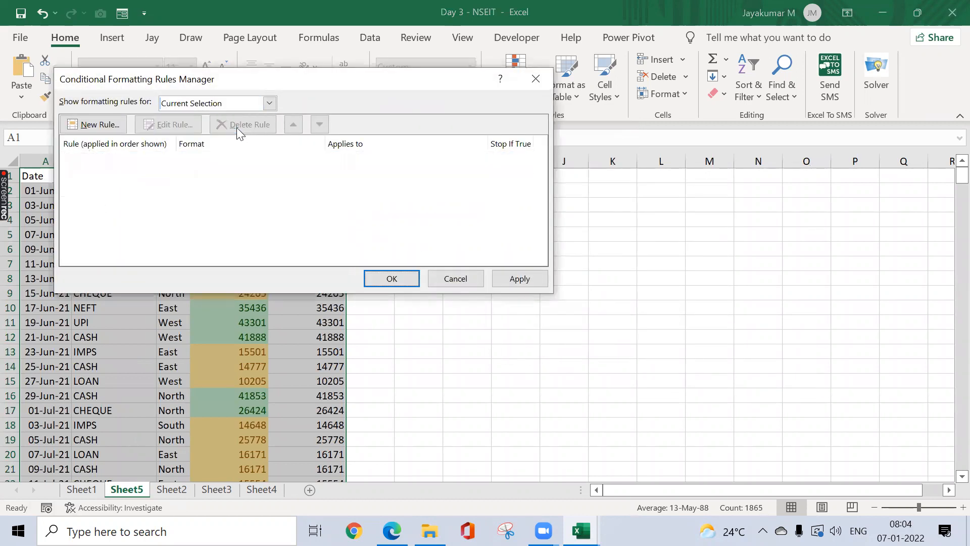
click(516, 280)
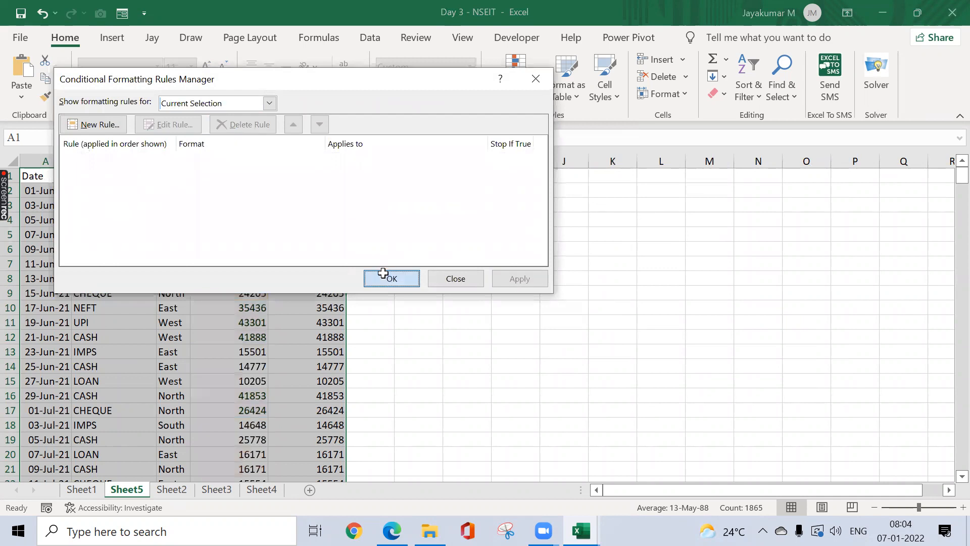
click(382, 277)
click(250, 191)
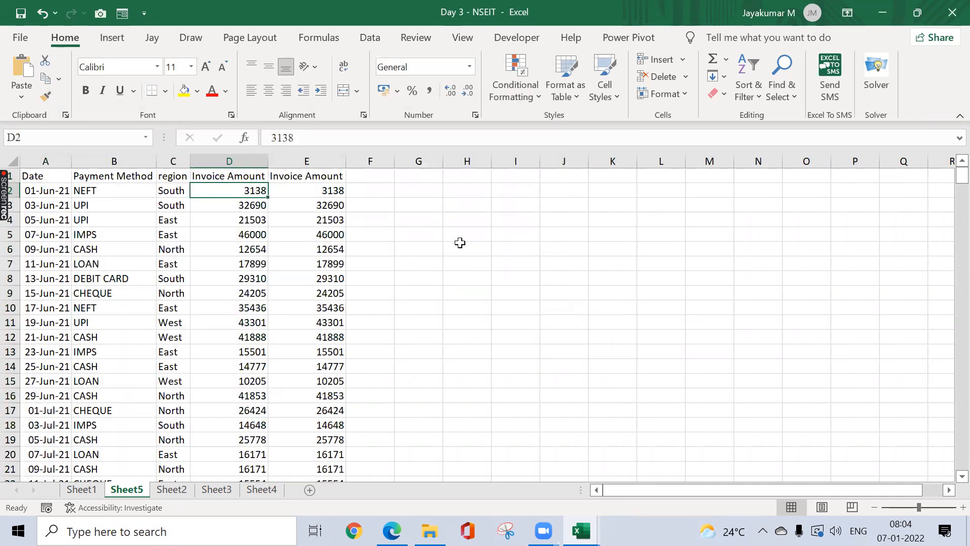
key(ctrl+shift+Down)
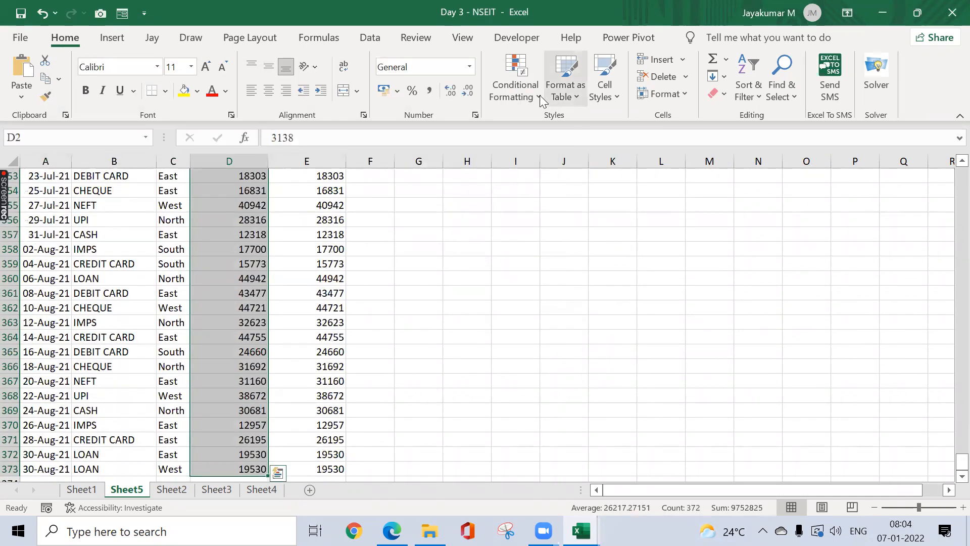
Step: Apply Purple solid-fill data bars to the amounts in E2:E373
click(538, 95)
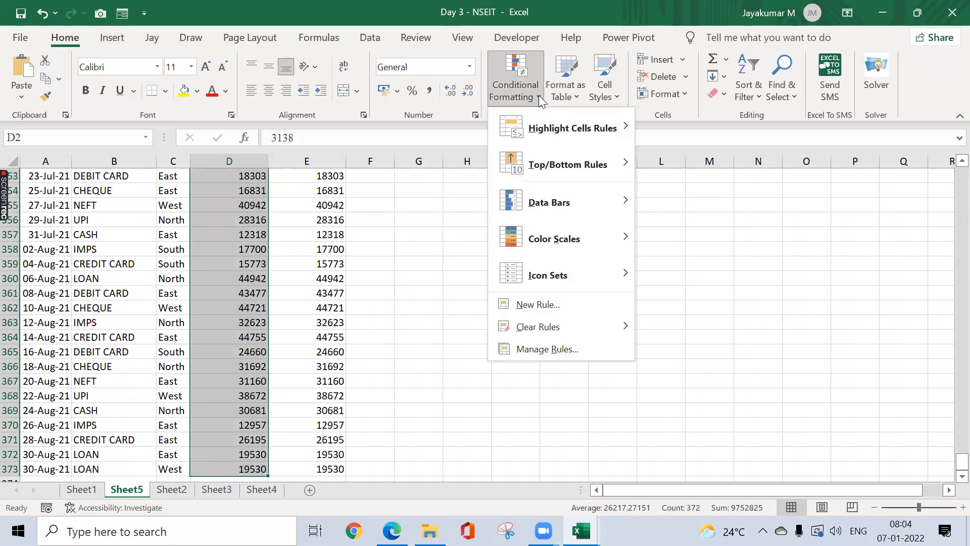
click(539, 95)
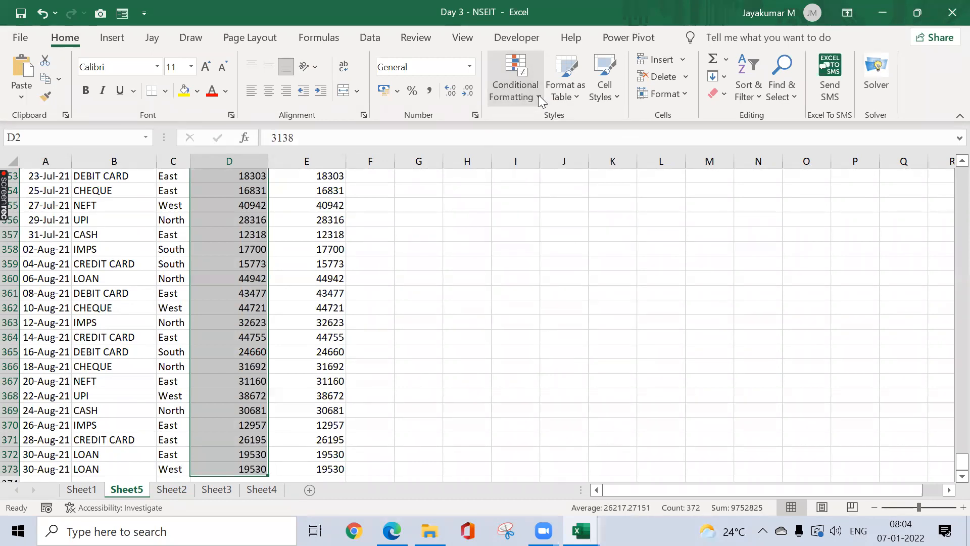
key(Right)
key(ctrl+shift+Down)
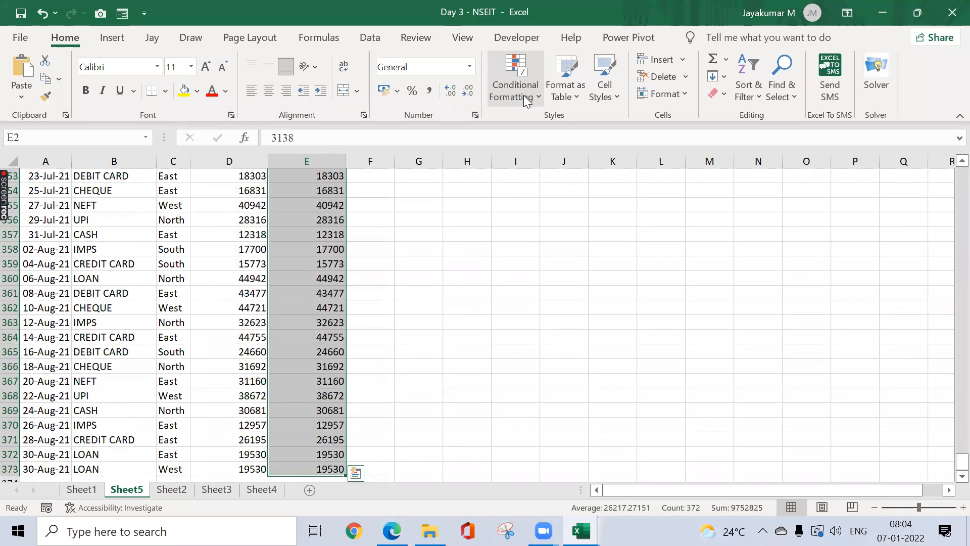
click(523, 94)
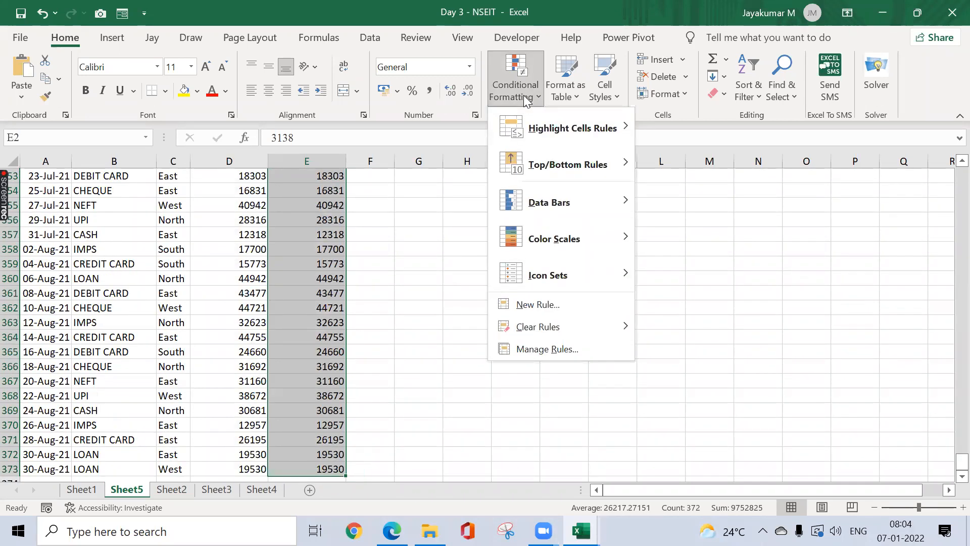
mouse_move(566, 199)
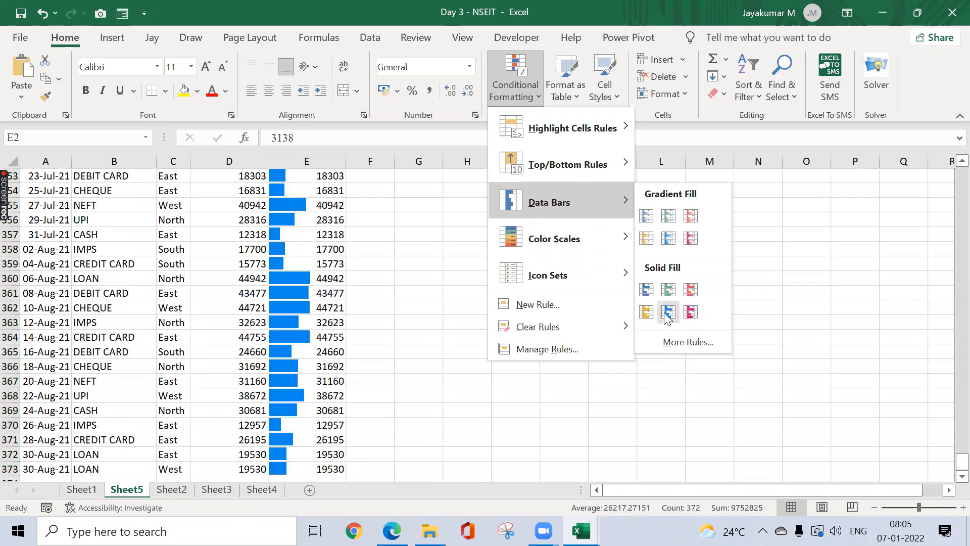
click(691, 314)
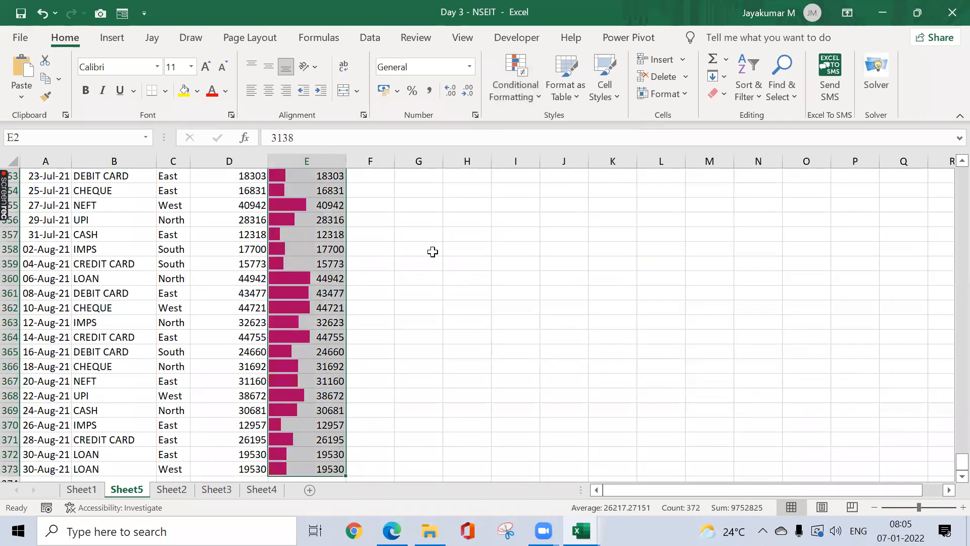
key(ctrl+Up)
key(Left)
key(Right)
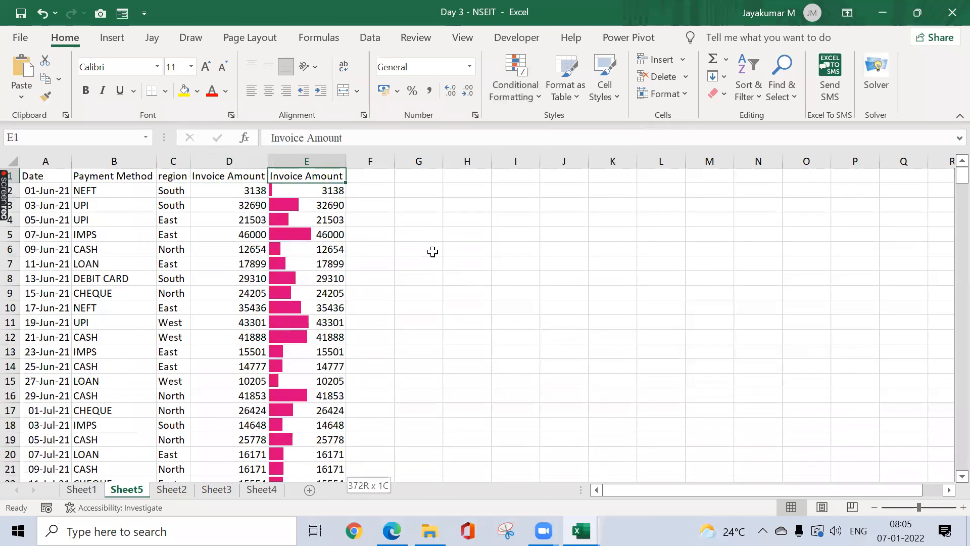
Step: Change E2 from 3138 to 31380 by appending a 0 in the formula bar
key(ctrl+shift+Down)
key(ctrl+shift+Up)
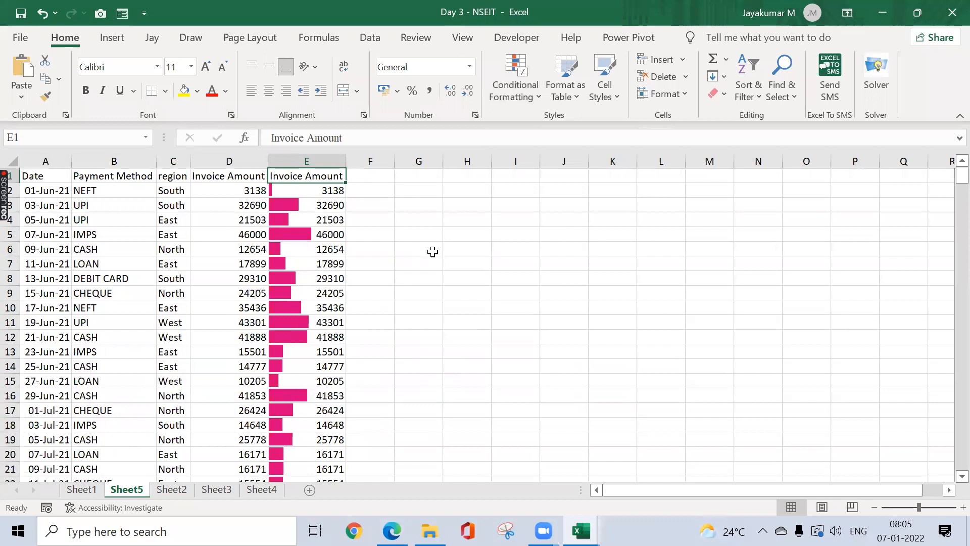
click(315, 188)
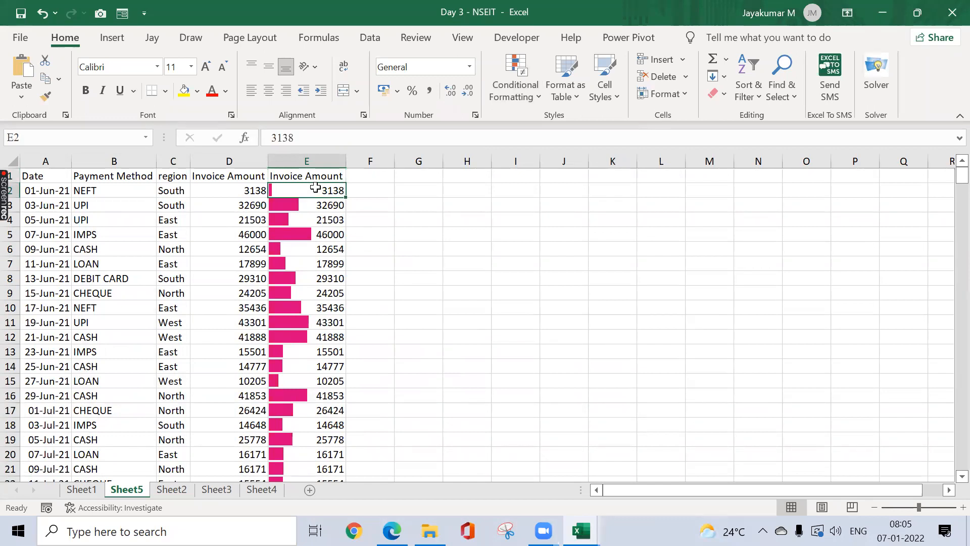
click(294, 138)
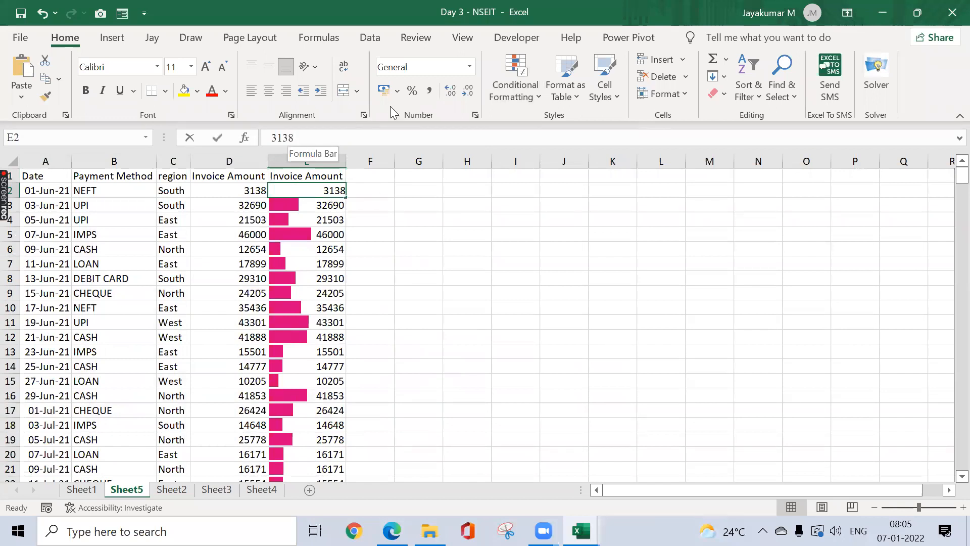
text(0)
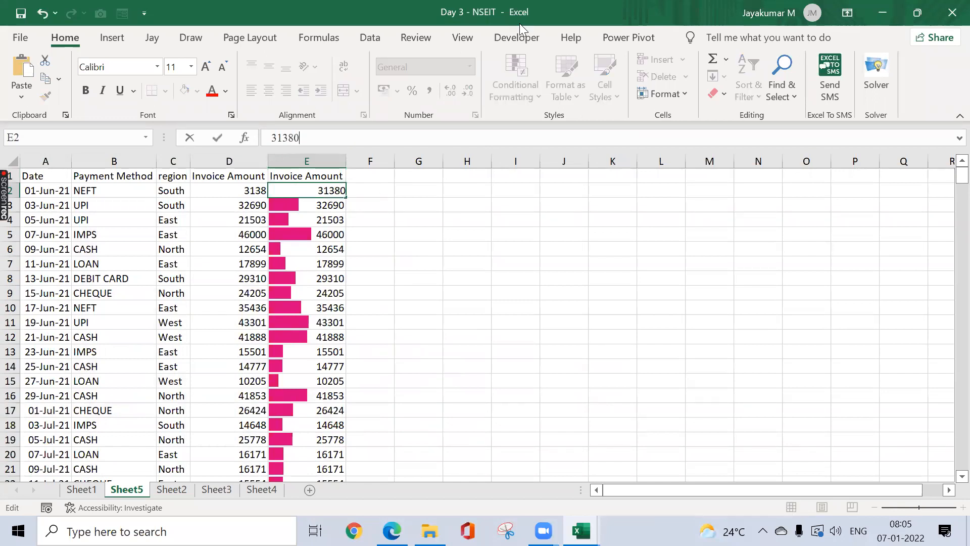
key(Return)
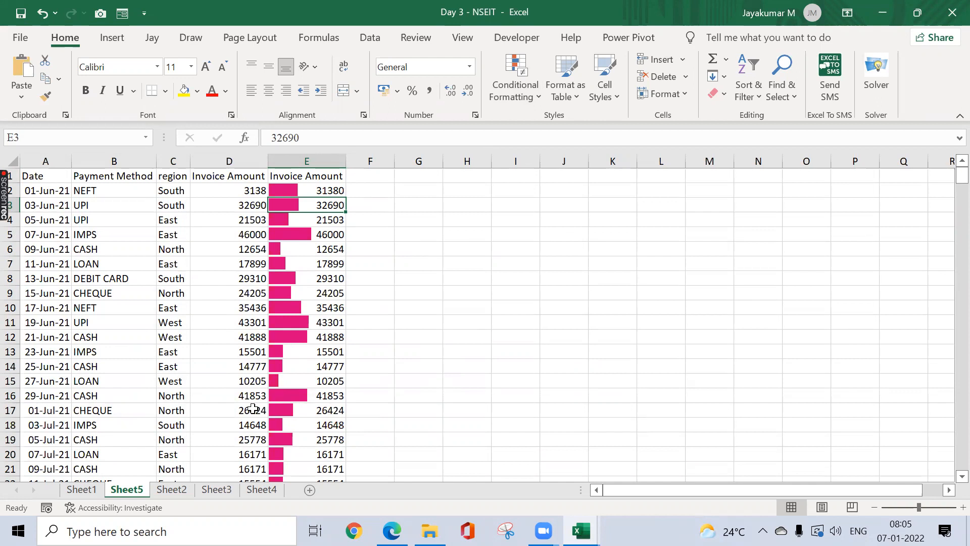
Step: Glance at Sheet4 and Sheet3's KPI cell E5, then return to Sheet5
click(259, 488)
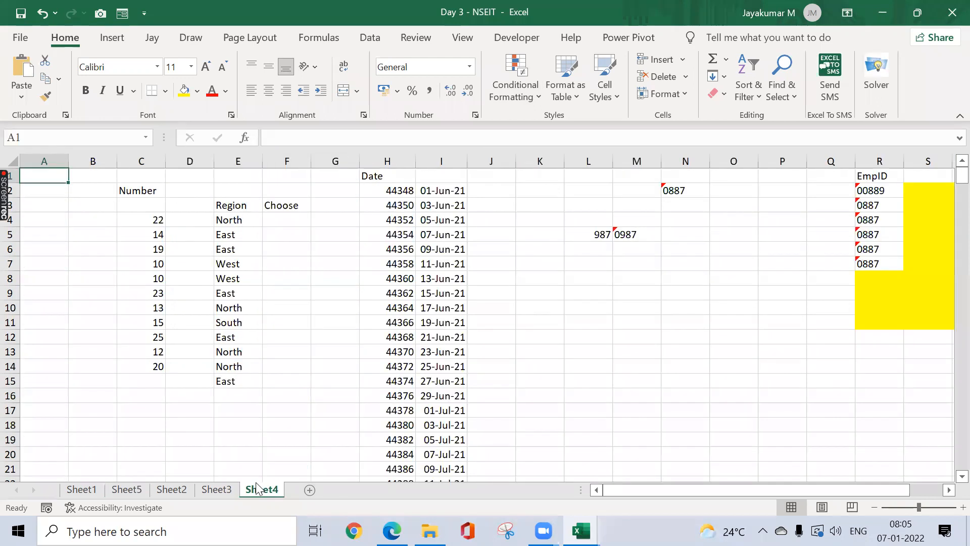
click(218, 488)
click(248, 237)
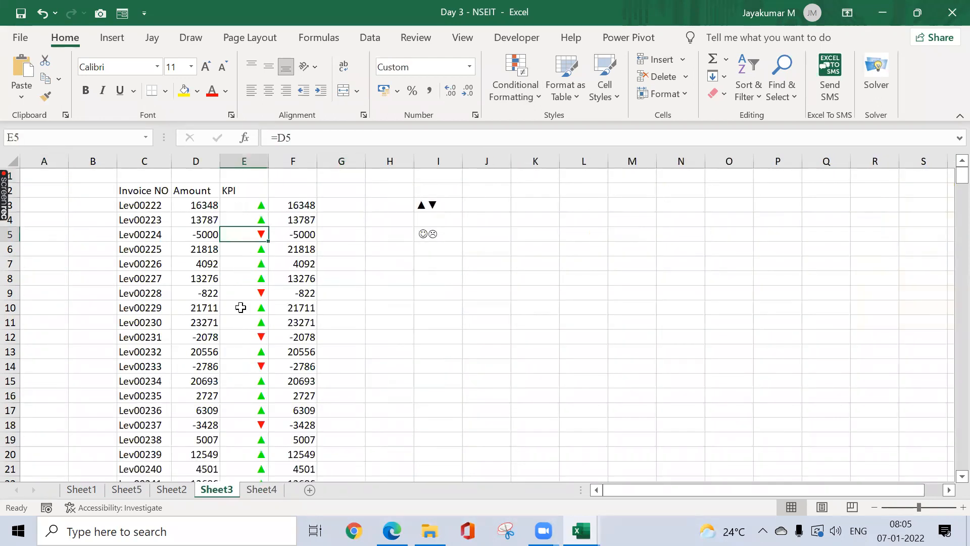
click(147, 491)
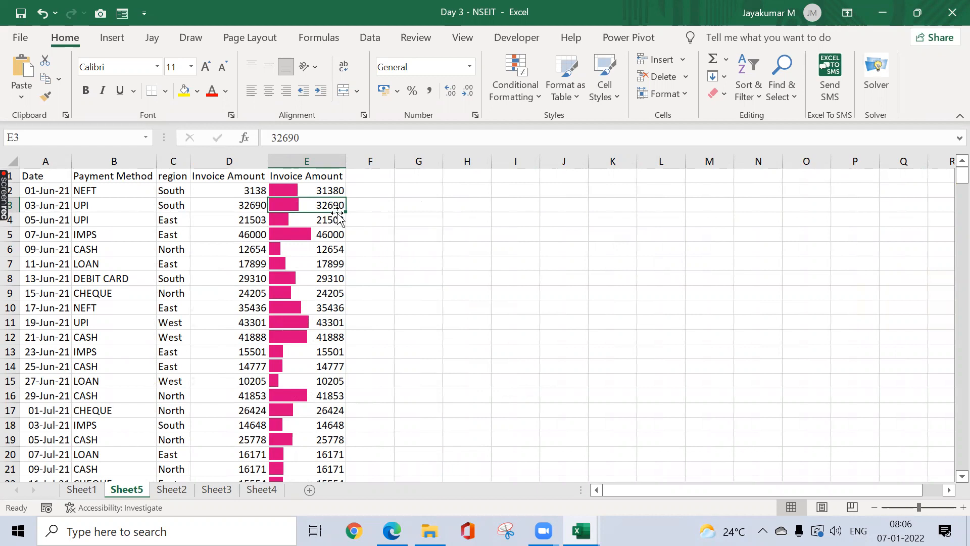
Step: Select E2:E373 and D2:D373 to check their totals, then scroll back to the top
key(Up)
key(Up)
key(Down)
key(ctrl+shift+Down)
key(Left)
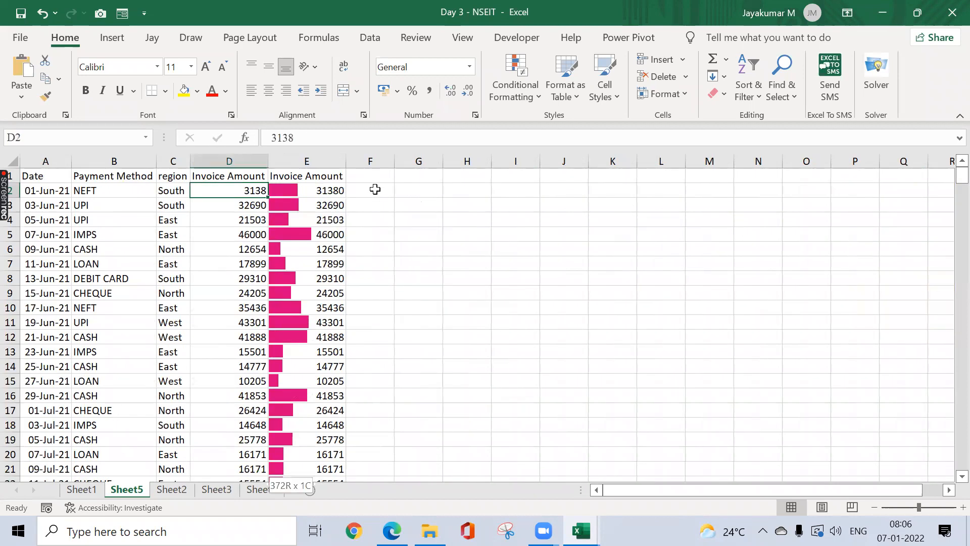
key(ctrl+shift+Down)
key(Up)
key(Right)
key(Down)
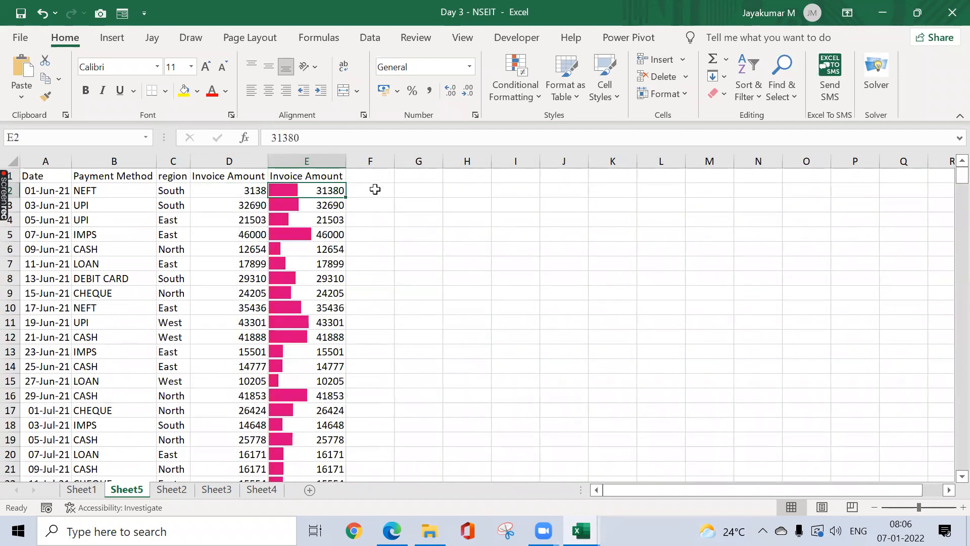
key(ctrl+shift+Down)
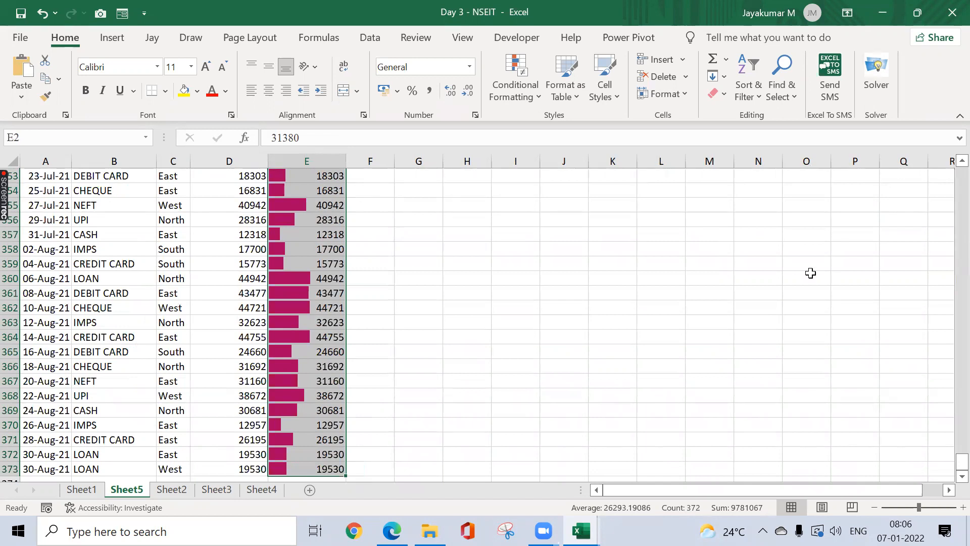
drag(961, 461, 952, 175)
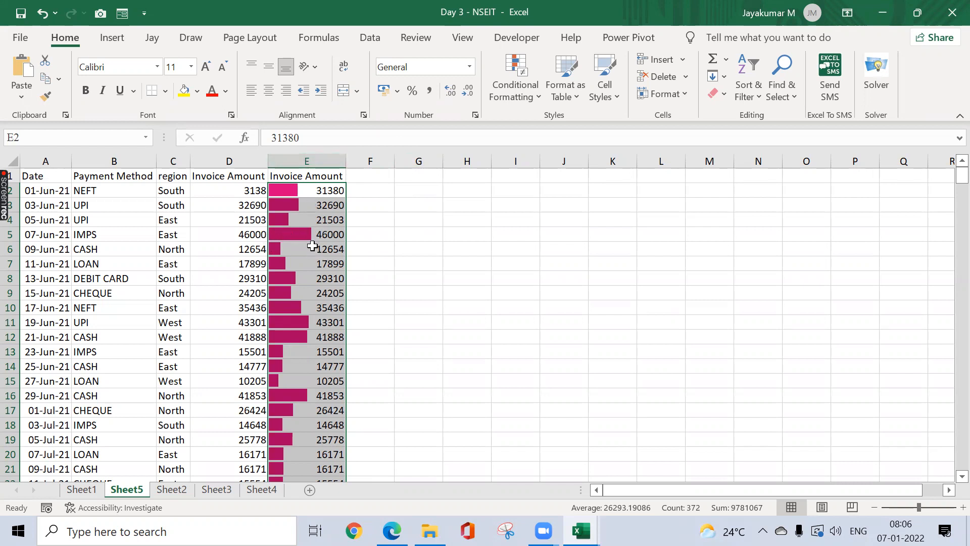
Step: Change E5's amount from 46000 to 96000, then select the amounts E2:E373
click(324, 235)
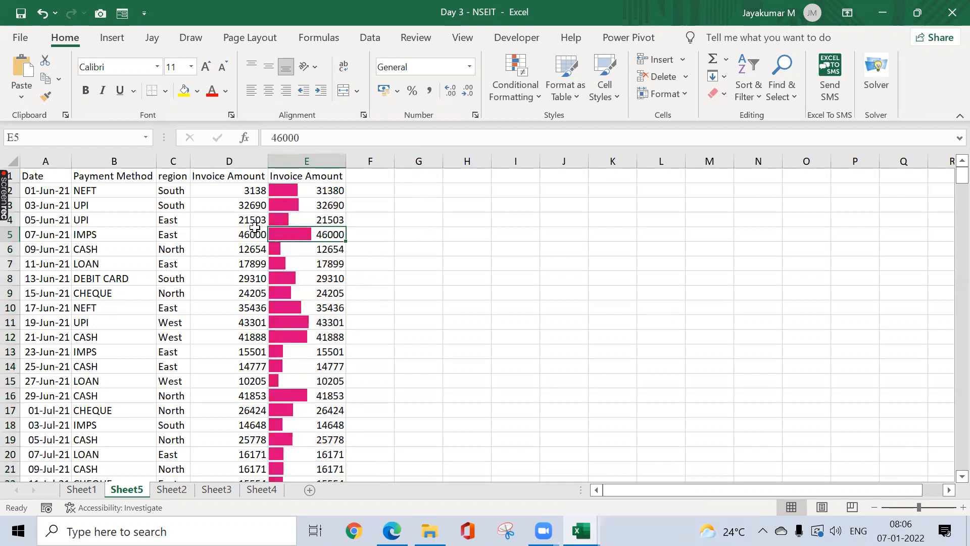
click(281, 140)
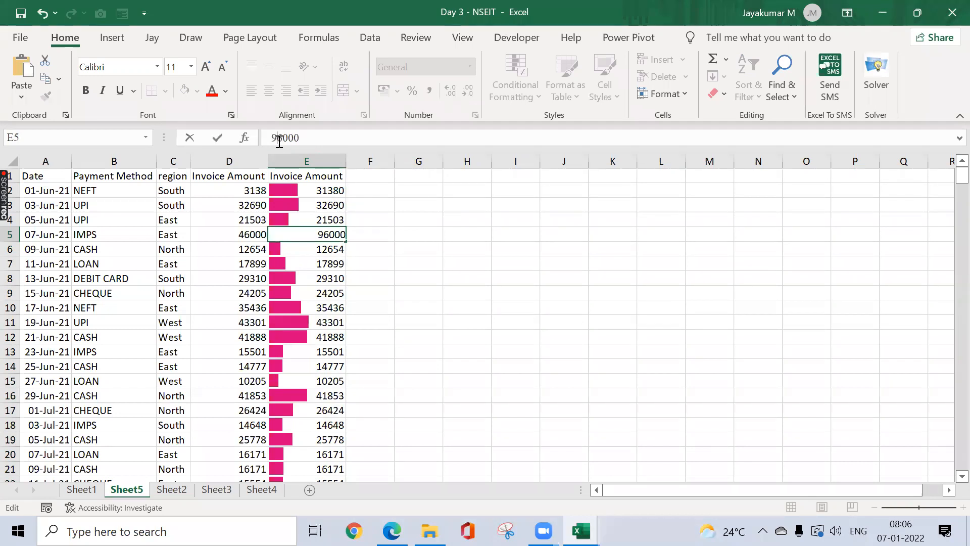
key(Return)
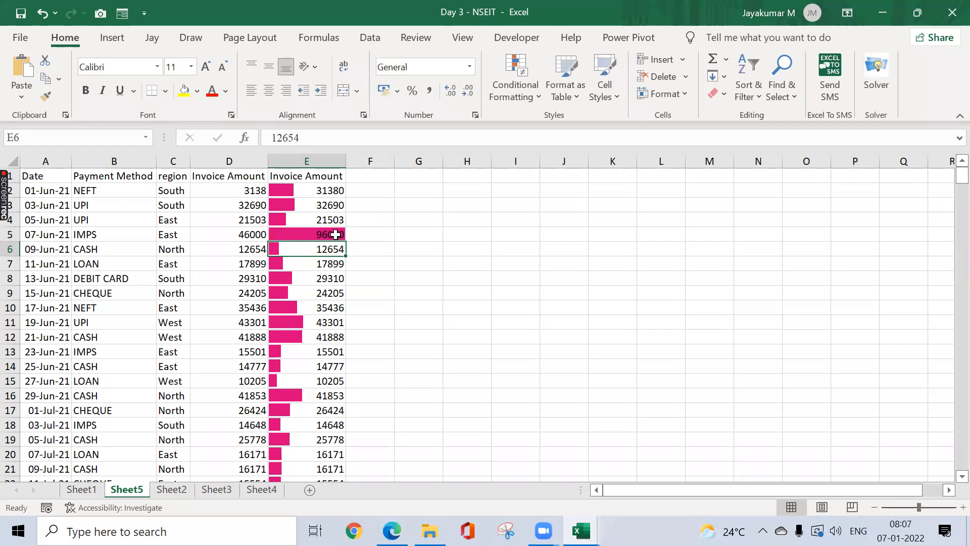
click(325, 190)
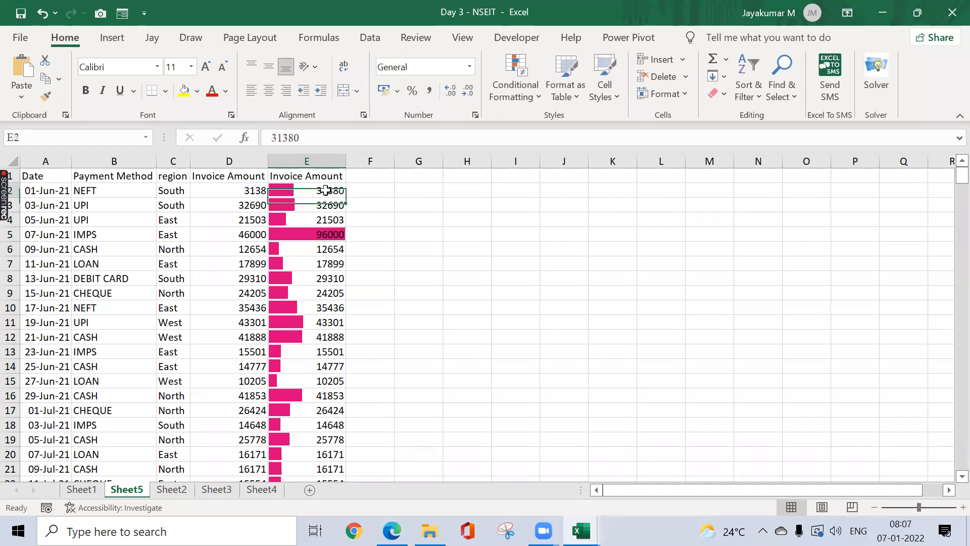
key(ctrl+shift+Down)
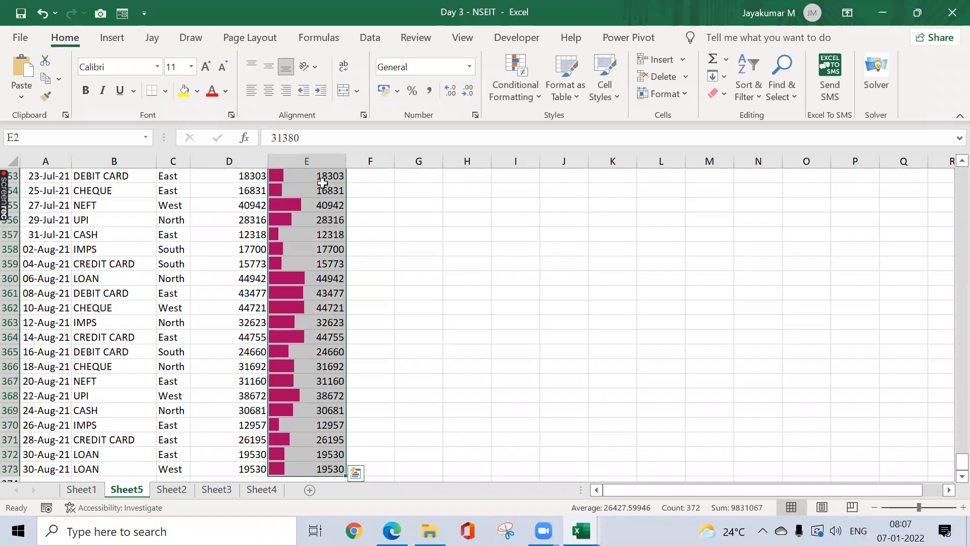
Step: Make the E2:E373 amounts white so only their data bars show
click(225, 90)
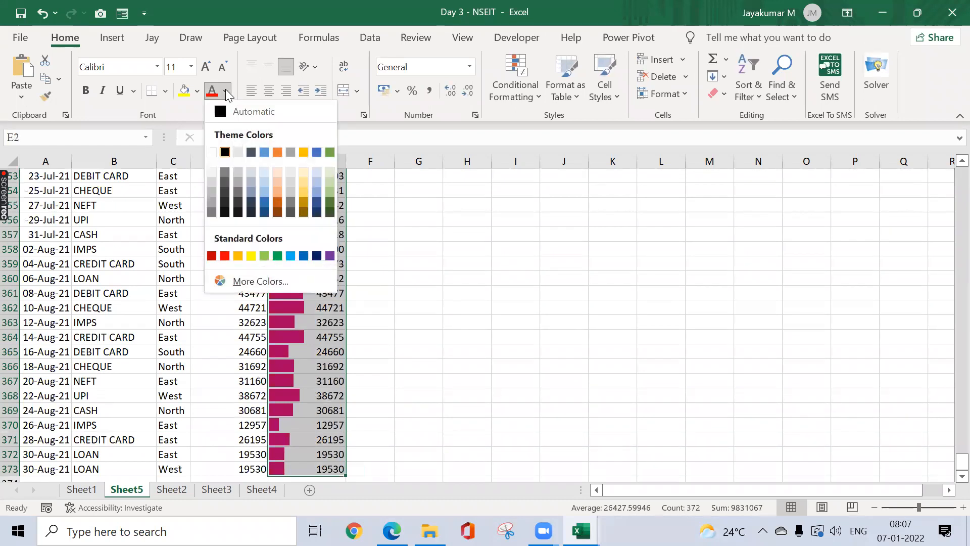
click(212, 152)
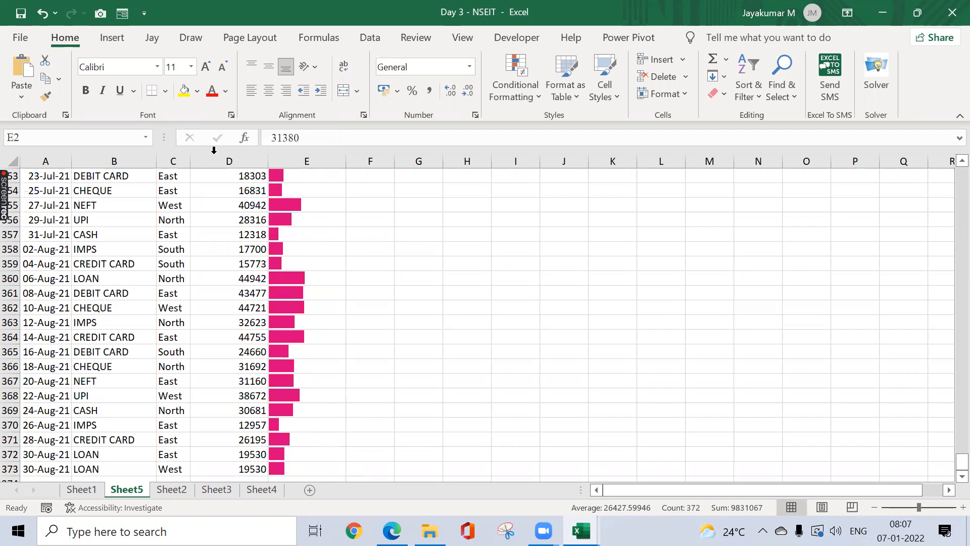
key(ctrl+BackSpace)
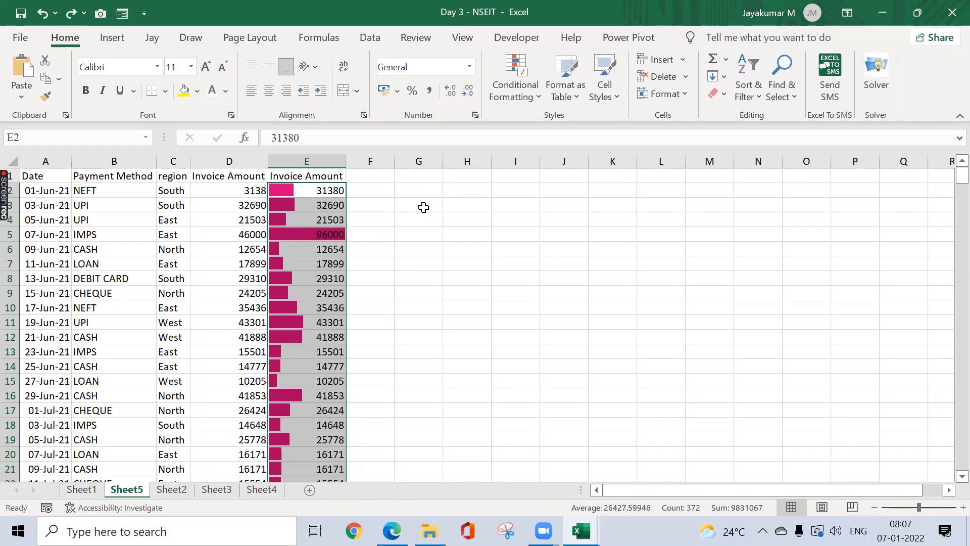
Step: Enter 'Cells Number - Hidden' in H3 and AutoFit column H to the label
click(476, 200)
text(Cells)
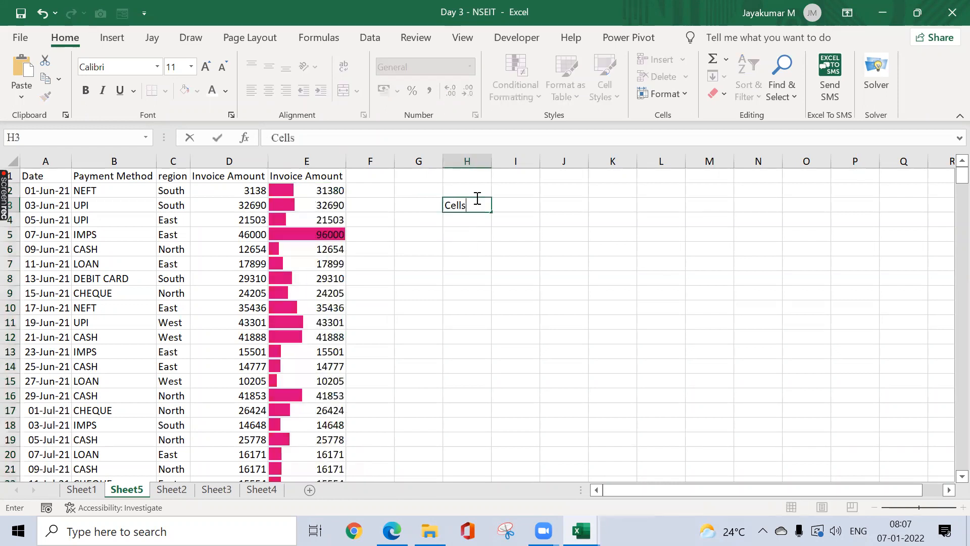
text( Number - Hidden)
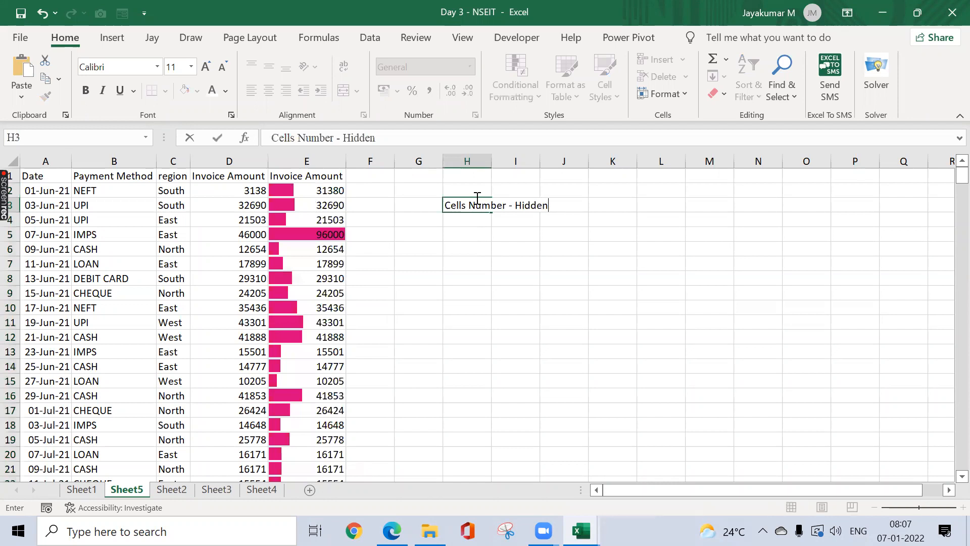
key(Return)
click(475, 198)
key(alt+o)
key(c)
key(a)
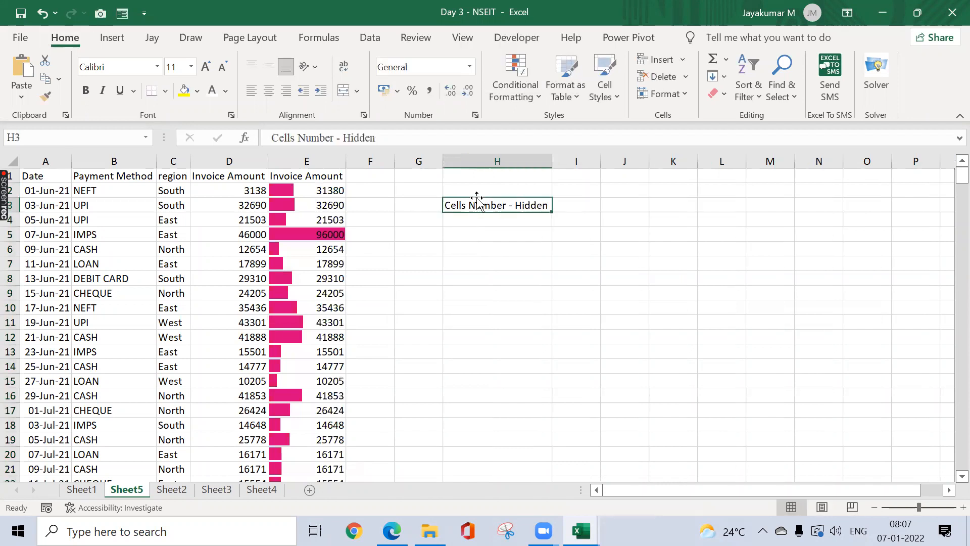
Step: Enter 'Invisible' in cell H5
click(509, 235)
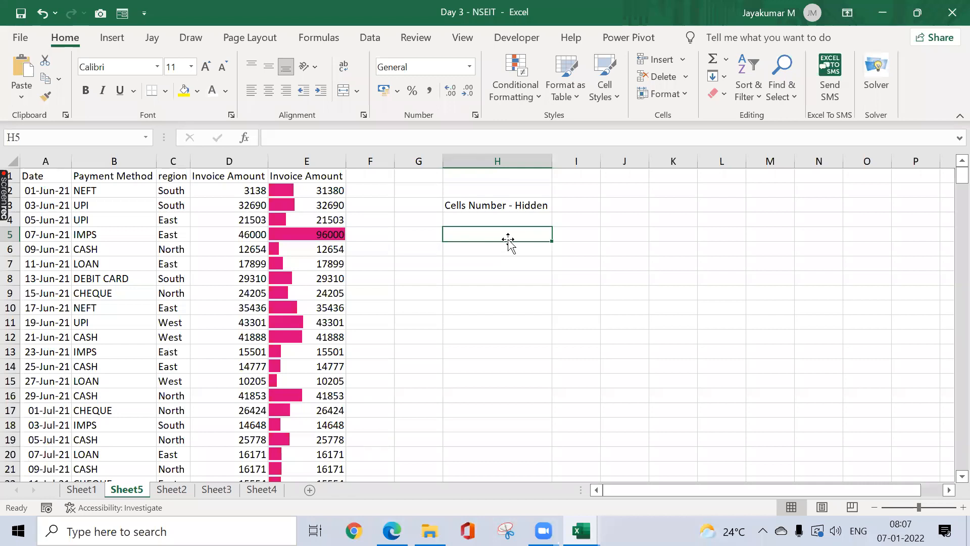
text(Invisible)
key(Return)
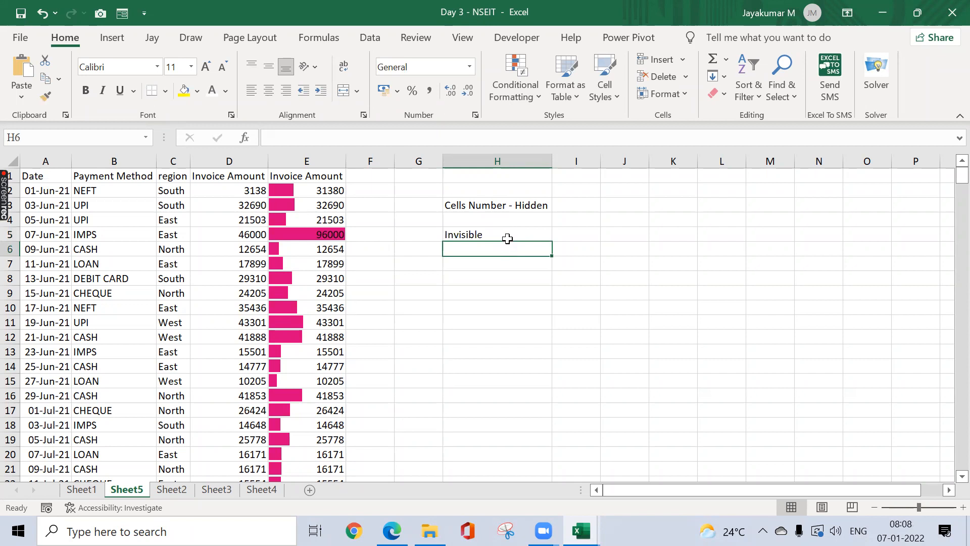
click(290, 188)
Step: Select the whole table A1:E373 and set its font colour to White
key(ctrl+Left)
key(ctrl+Up)
key(ctrl+shift+Right)
key(ctrl+shift+Down)
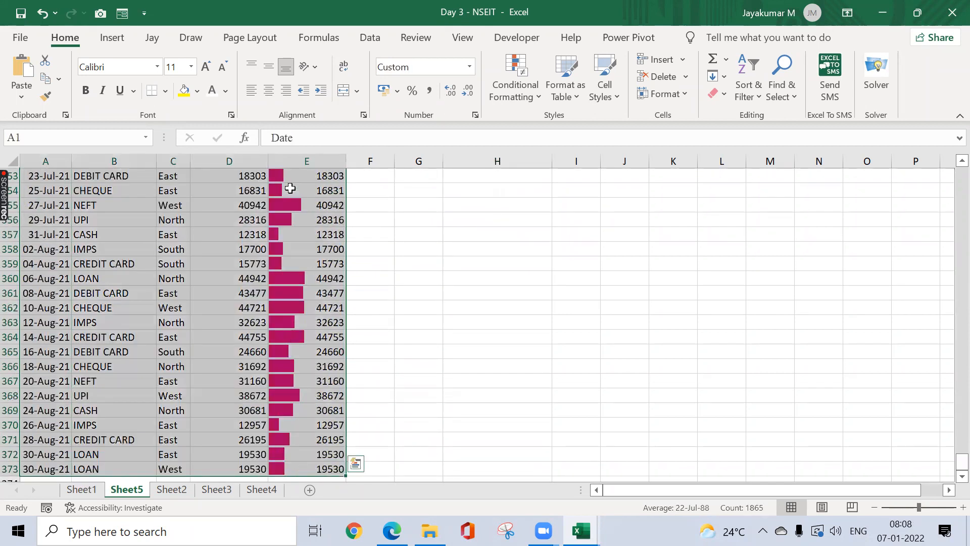
click(225, 92)
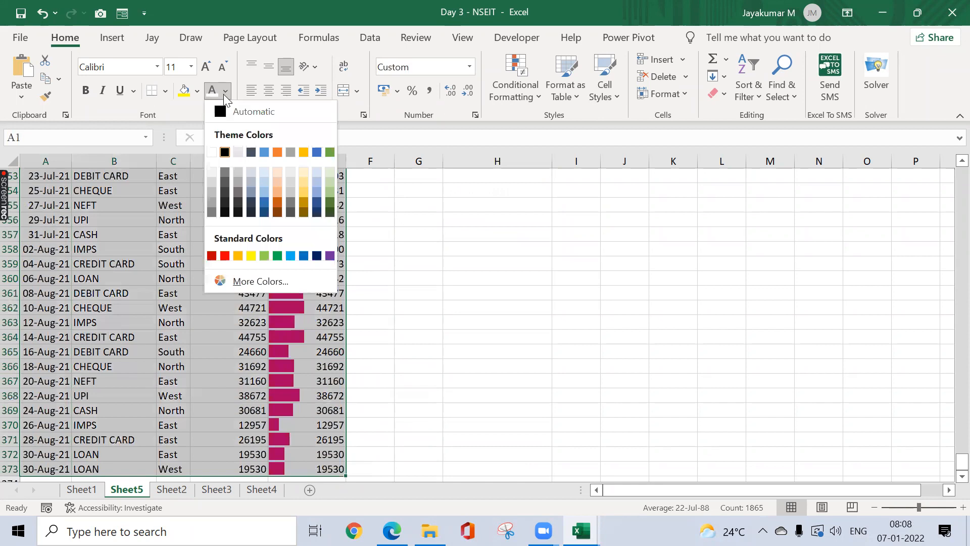
click(209, 154)
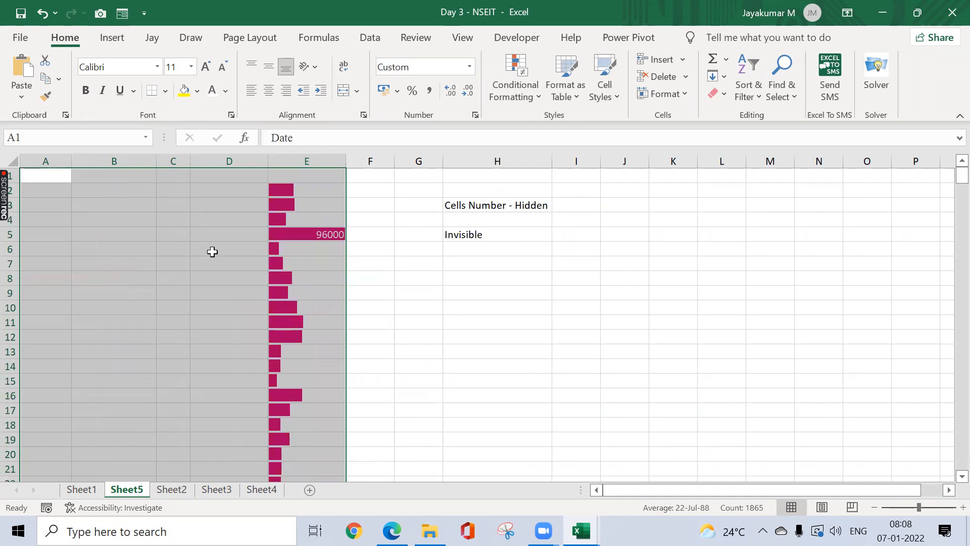
click(141, 282)
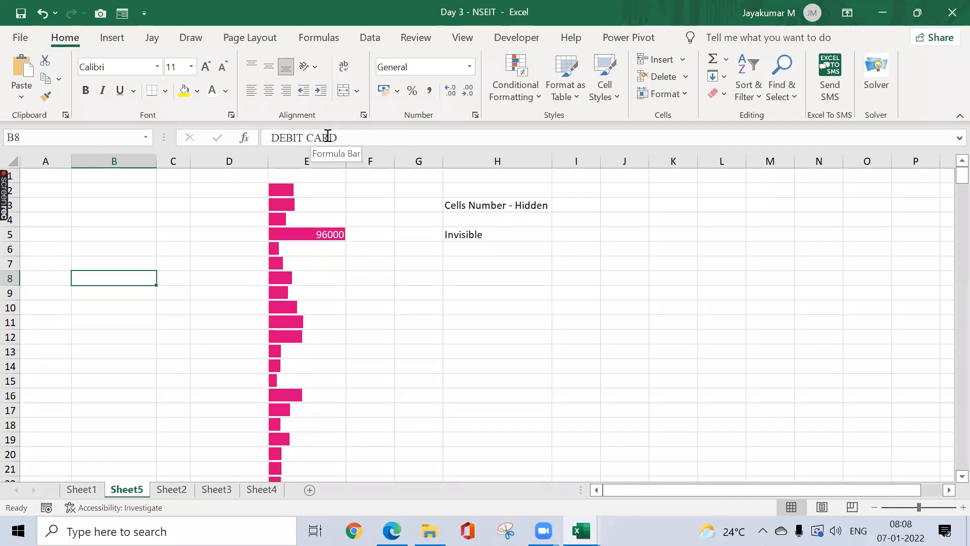
Step: Give the header and first sixteen data rows, A1:E17, a black fill
click(47, 177)
key(shift+Right)
key(shift+Right)
key(shift+Right)
key(shift+Right)
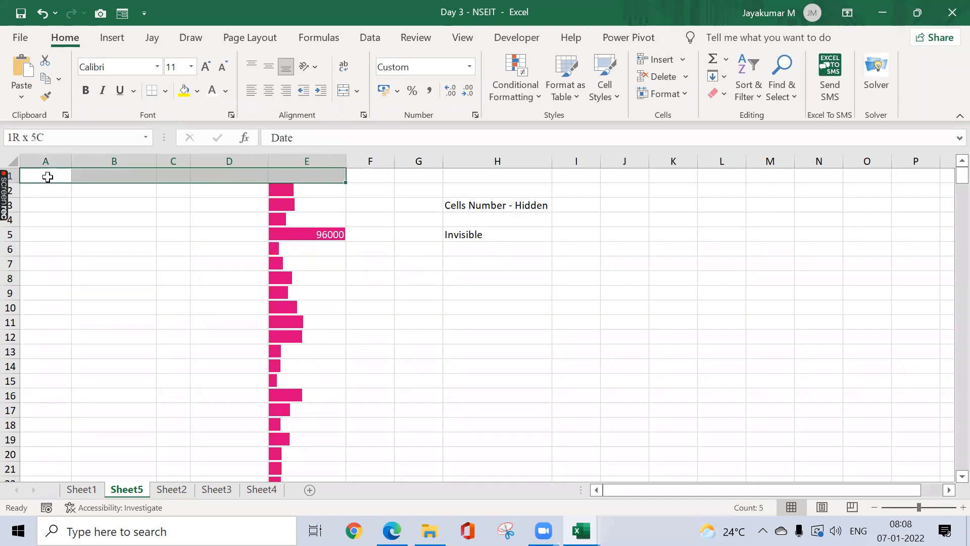
key(shift+Down)
key(shift+Down)
key(shift+Down)
key(shift+Down)
key(shift+Down)
key(shift+Down)
key(shift+Down)
key(shift+Down)
key(shift+Down)
key(shift+Down)
key(shift+Down)
key(shift+Down)
key(shift+Down)
key(shift+Down)
key(shift+Down)
key(shift+Down)
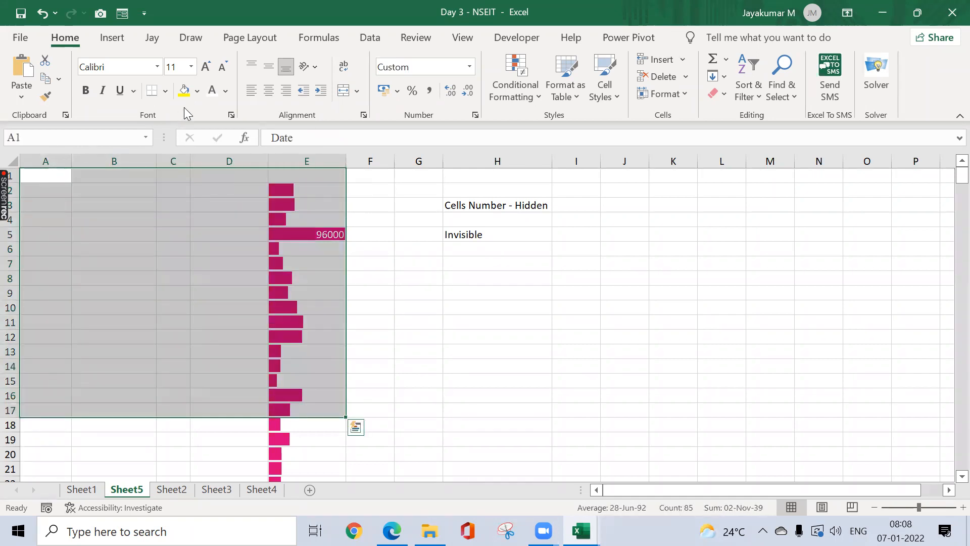
click(197, 91)
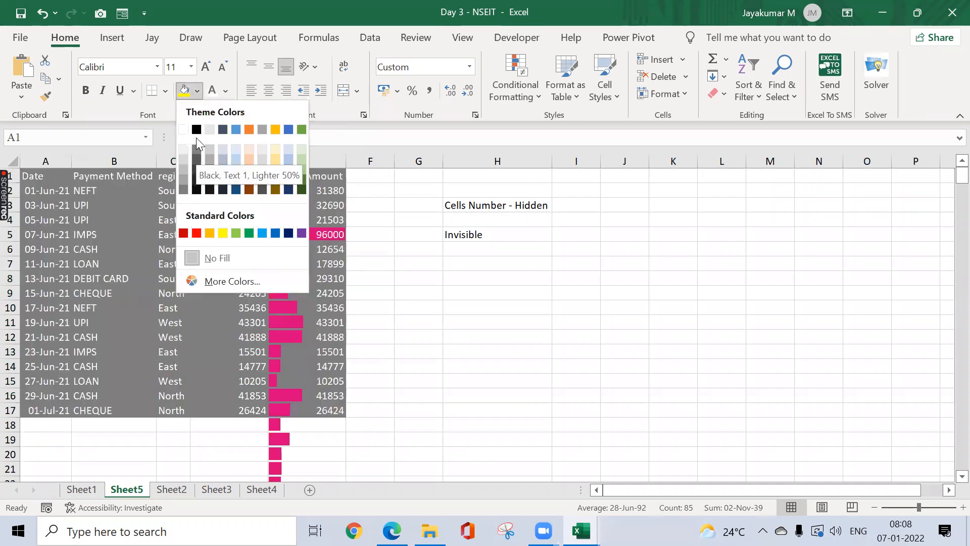
click(196, 130)
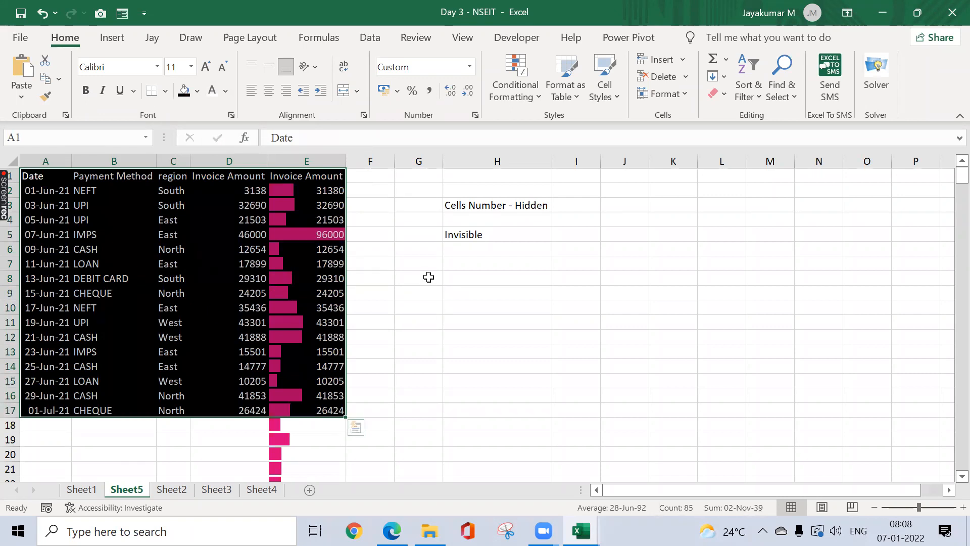
click(490, 233)
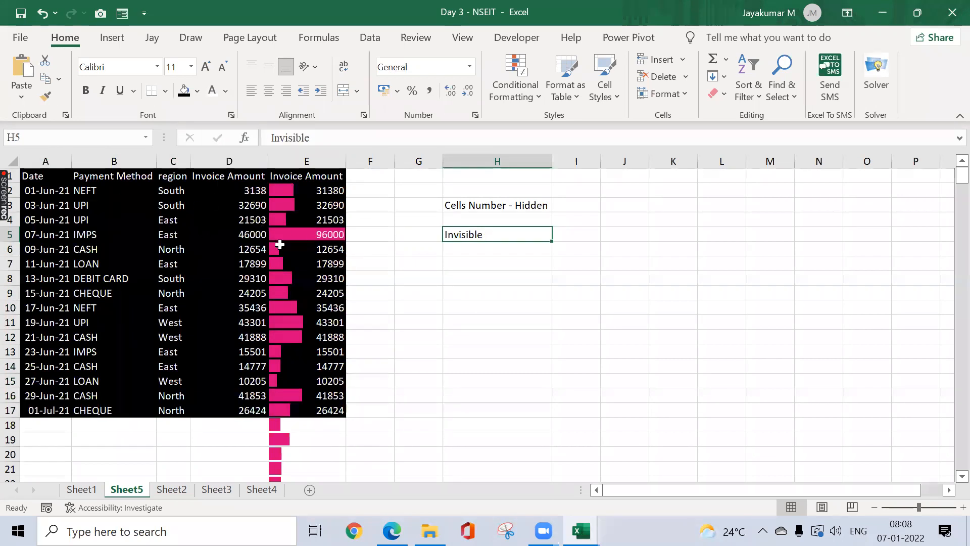
Step: Enter the word 'Tricks' in cell I5
click(486, 249)
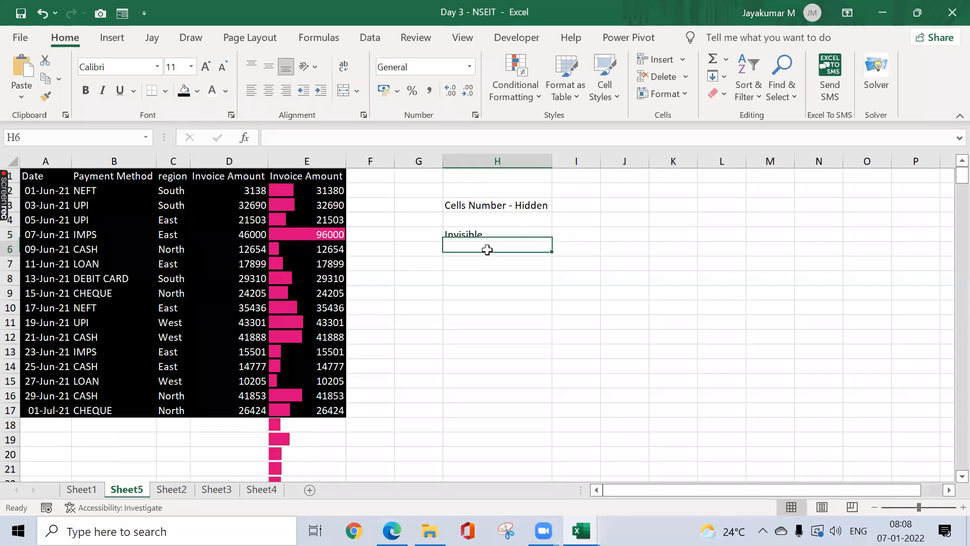
double_click(577, 236)
text(Tricks)
key(Return)
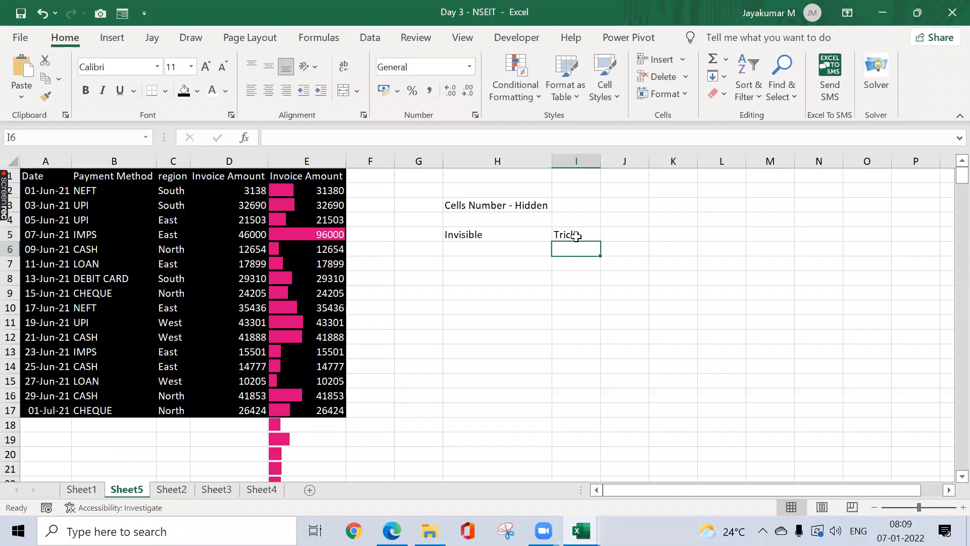
Step: Select the entire data table from A1 to E373
click(201, 247)
key(ctrl+a)
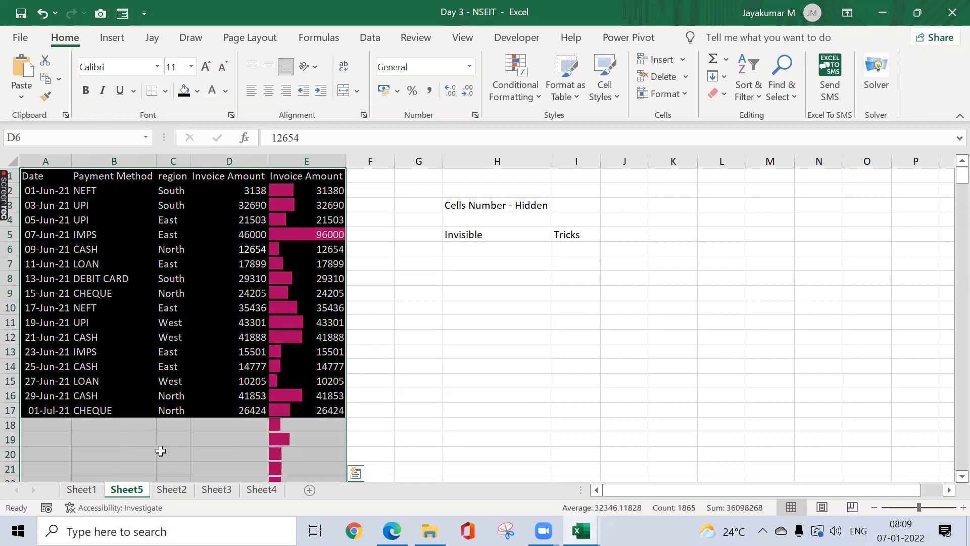
click(116, 439)
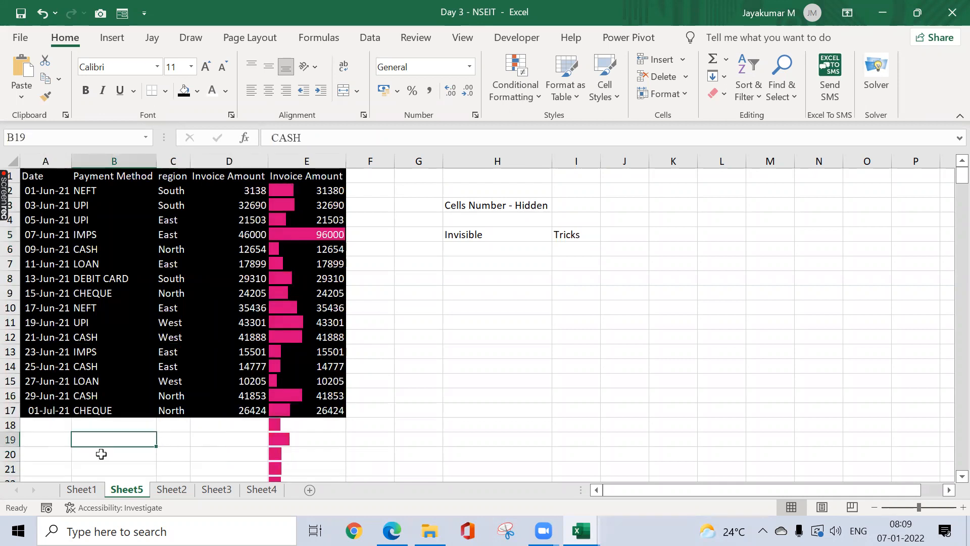
key(ctrl+Up)
key(ctrl+Up)
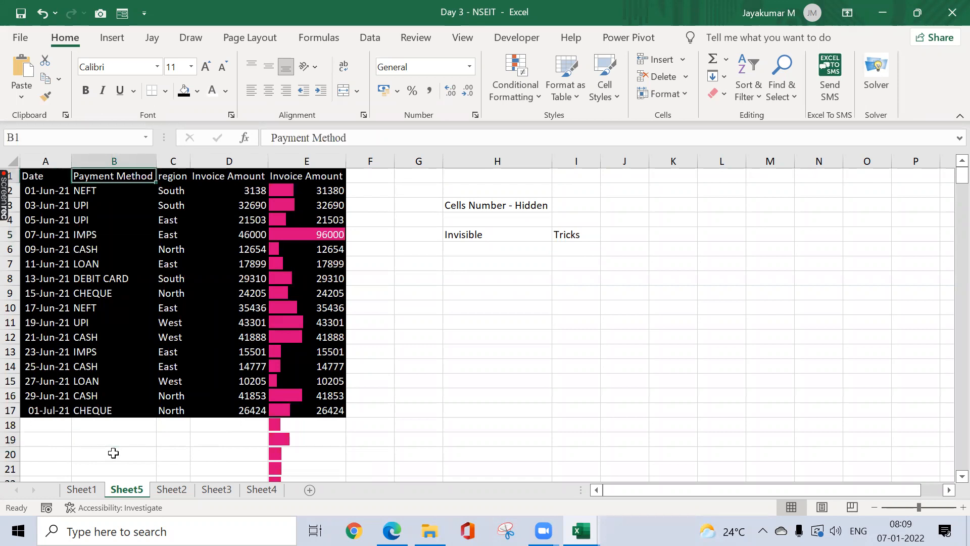
key(Left)
key(shift+Right)
key(shift+Right)
key(shift+Right)
key(shift+Right)
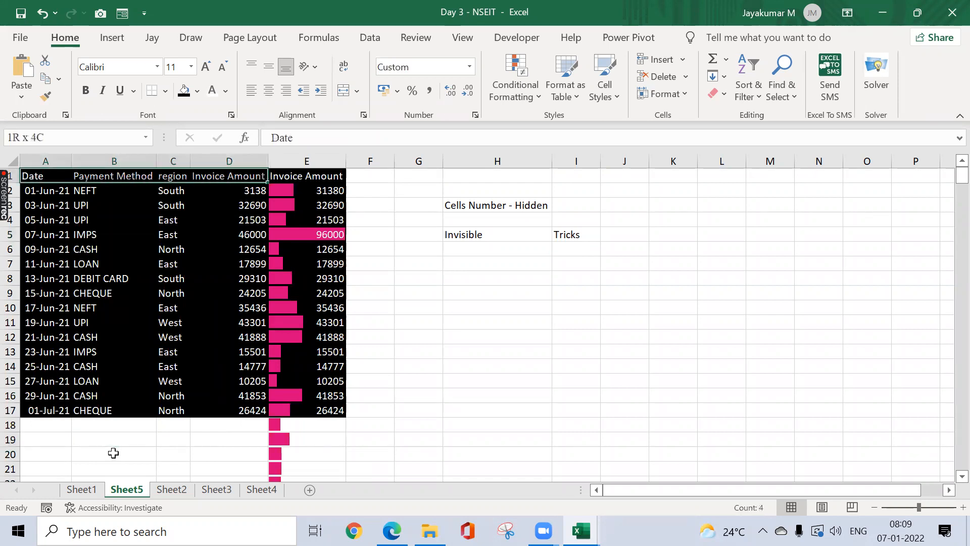
key(ctrl+shift+Down)
key(ctrl+Home)
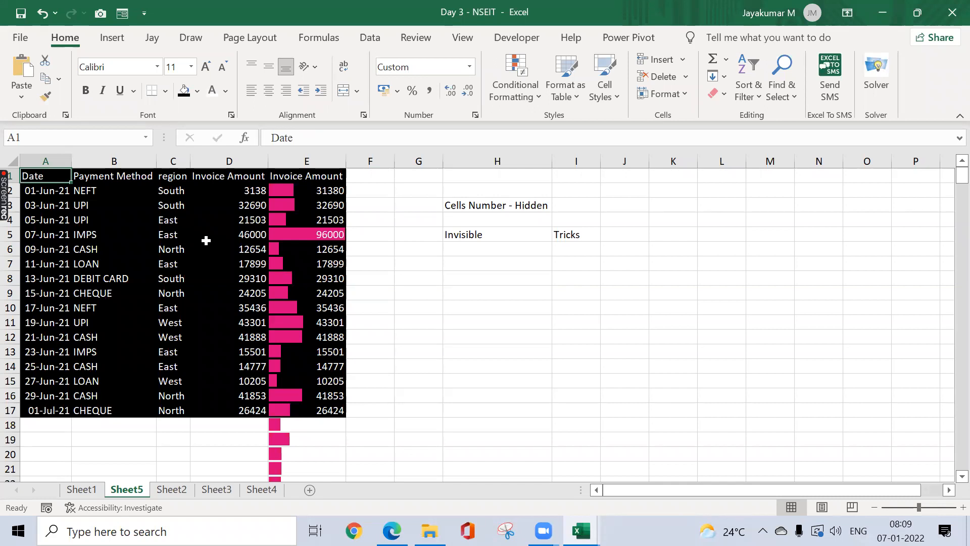
key(ctrl+shift+Down)
key(ctrl+shift+Right)
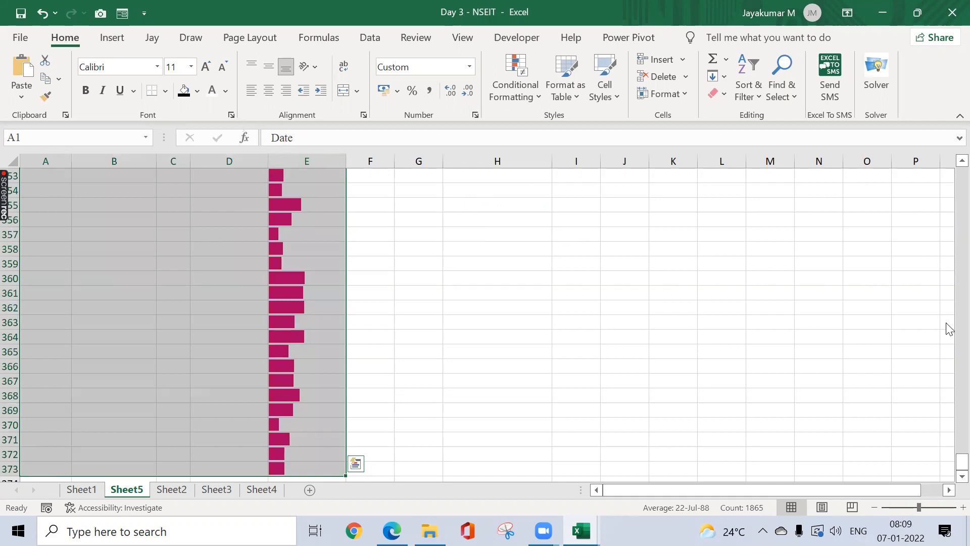
drag(955, 464, 950, 124)
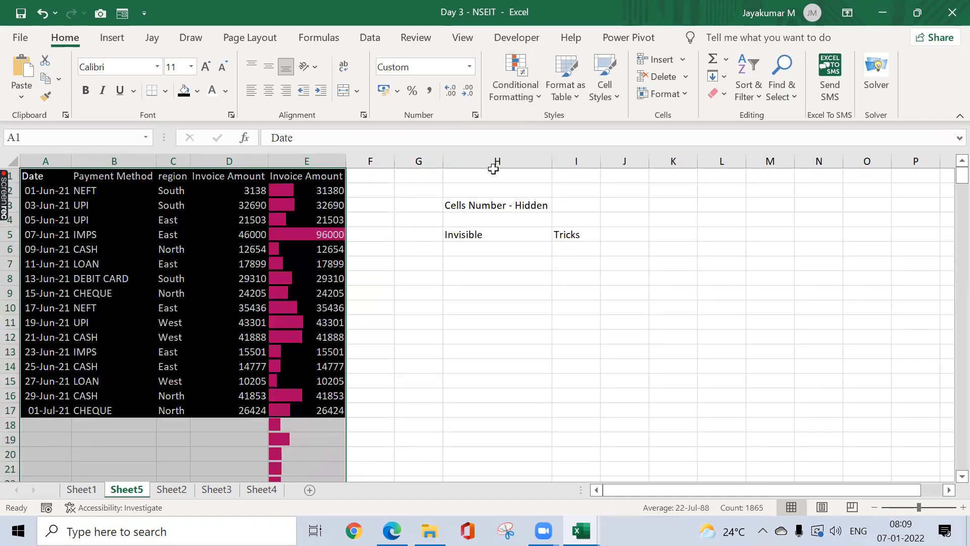
Step: In Format Cells, replace the Custom code 0 with ;;; without applying it yet
key(ctrl+1)
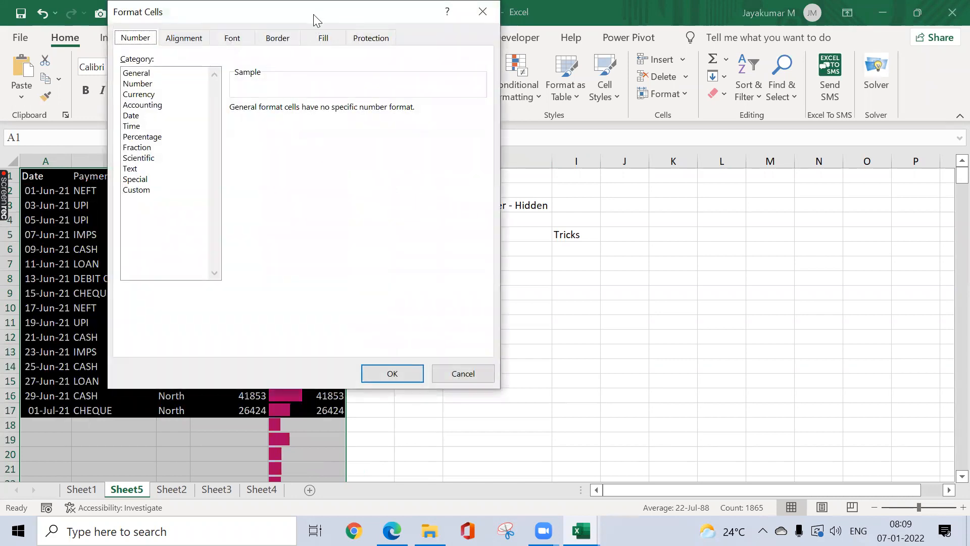
drag(313, 14, 554, 17)
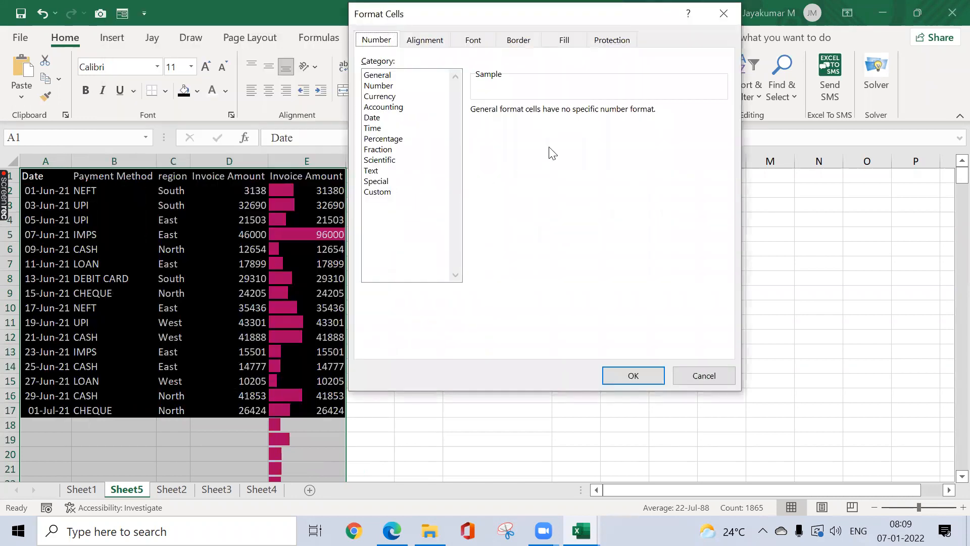
click(390, 194)
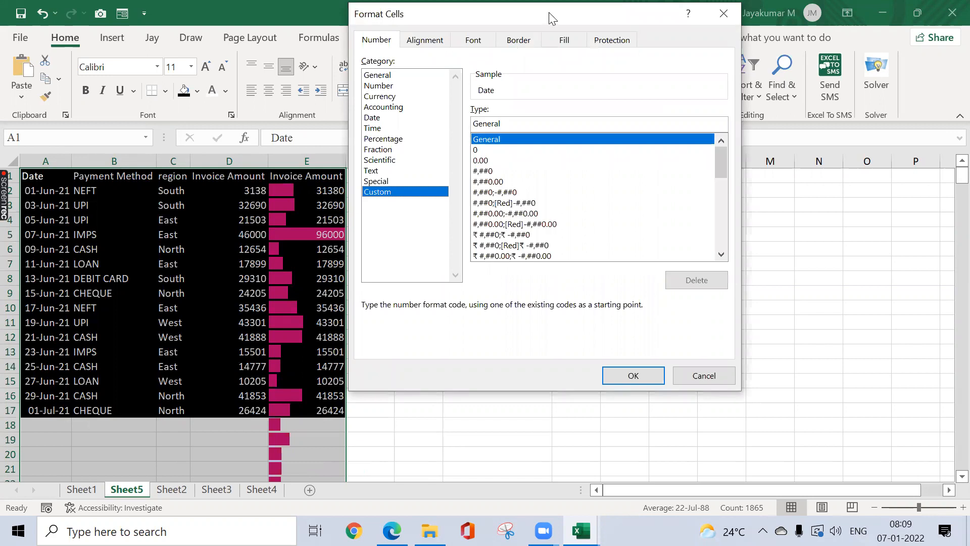
drag(550, 13, 671, 98)
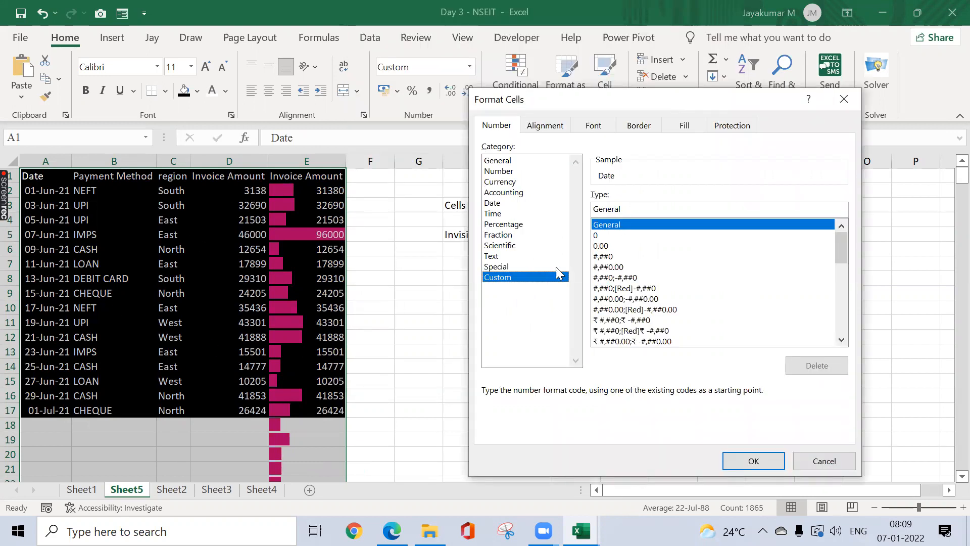
click(596, 235)
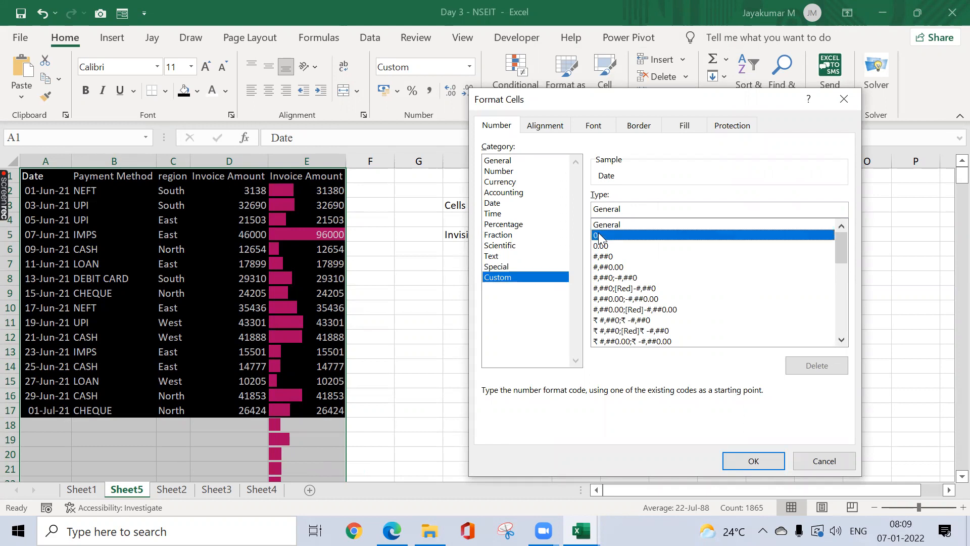
click(612, 210)
key(BackSpace)
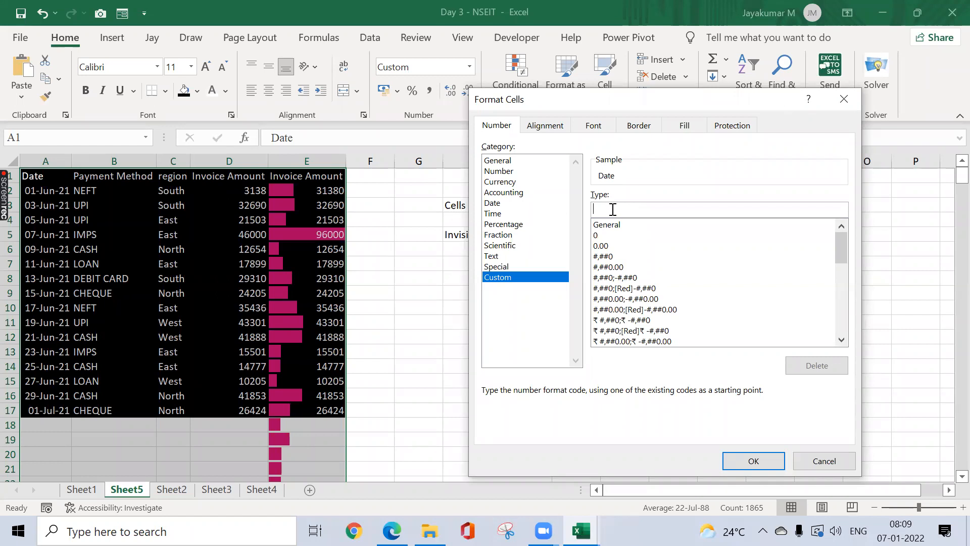
text(;)
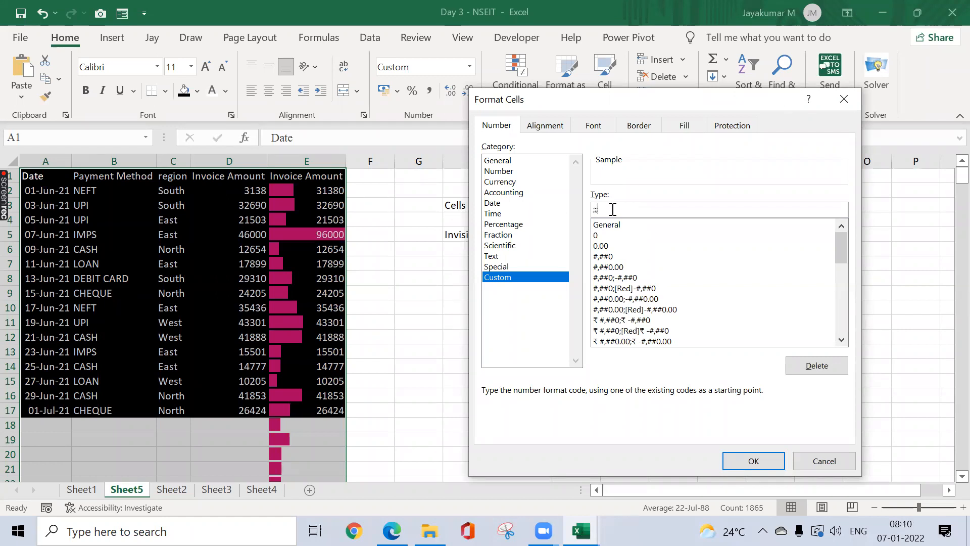
text(;;)
Step: Apply the ;;; format, then confirm D11, B8 (DEBIT CARD) and B10 (NEFT) still hold values
click(738, 456)
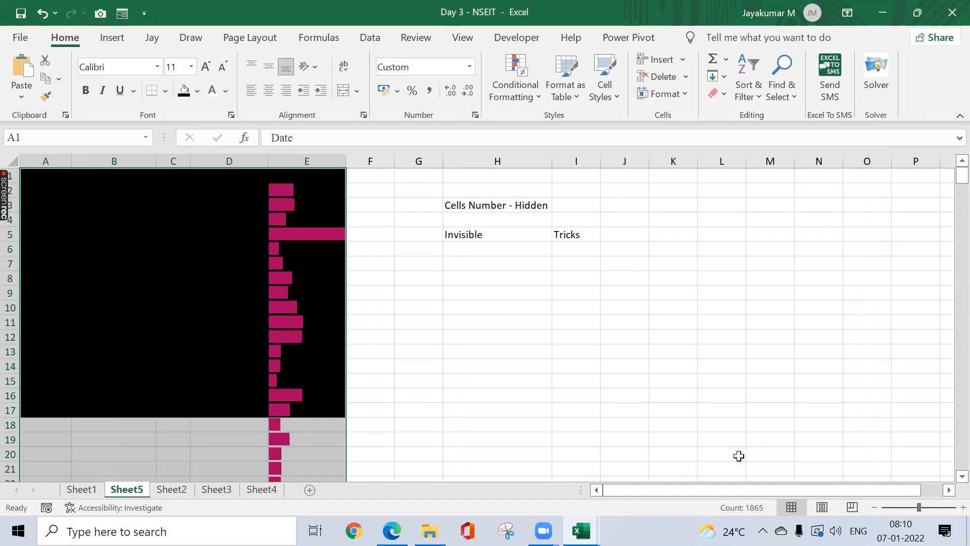
click(212, 324)
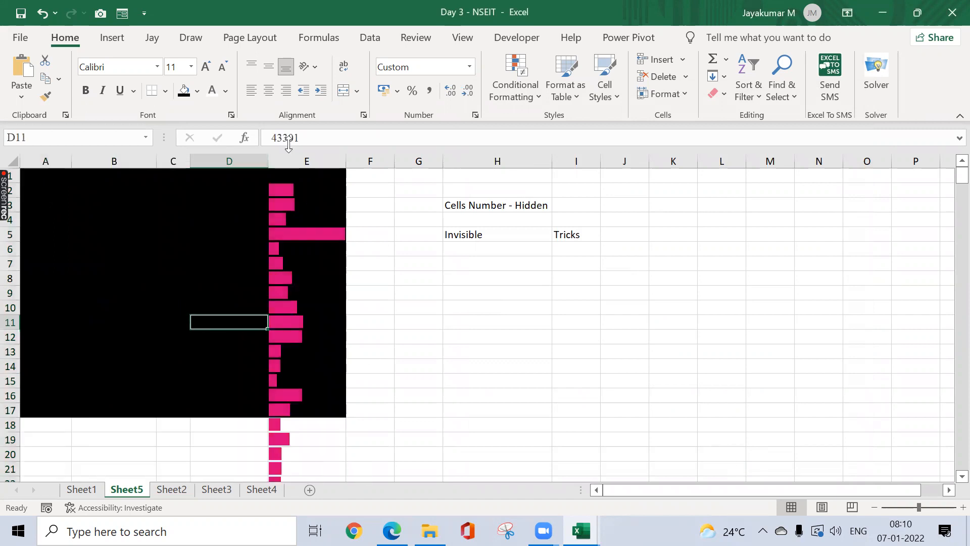
click(148, 279)
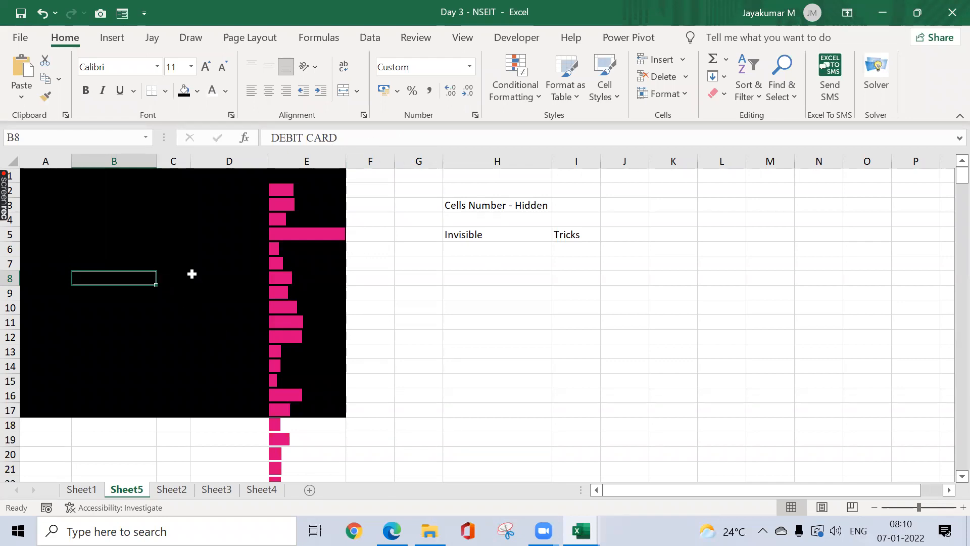
click(444, 279)
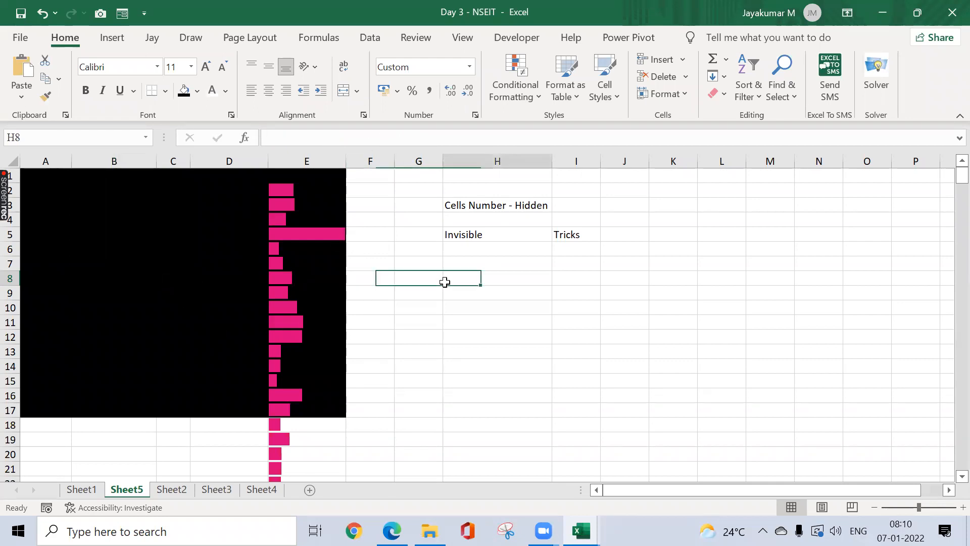
click(111, 311)
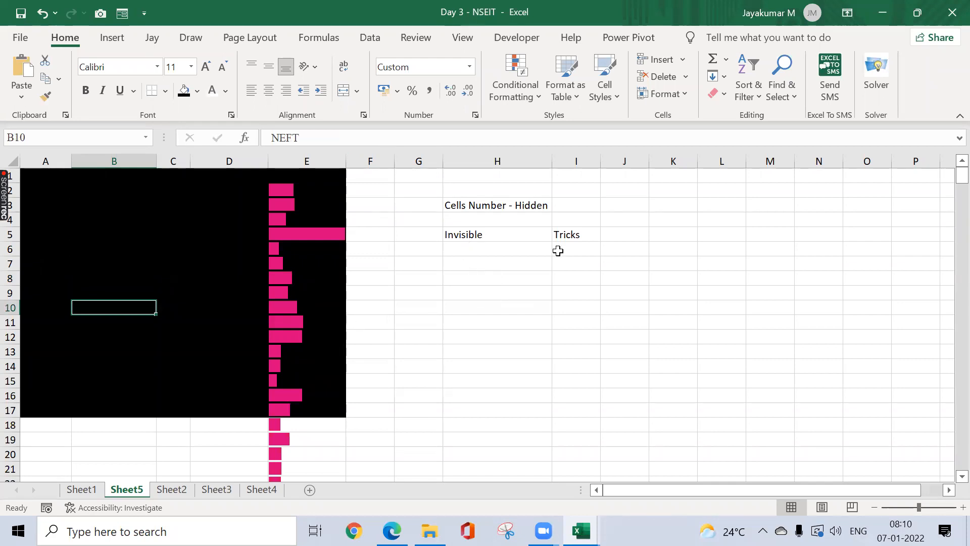
Step: Delete the ;;; custom format so A1:E373 returns to General format
click(220, 206)
key(ctrl+Up)
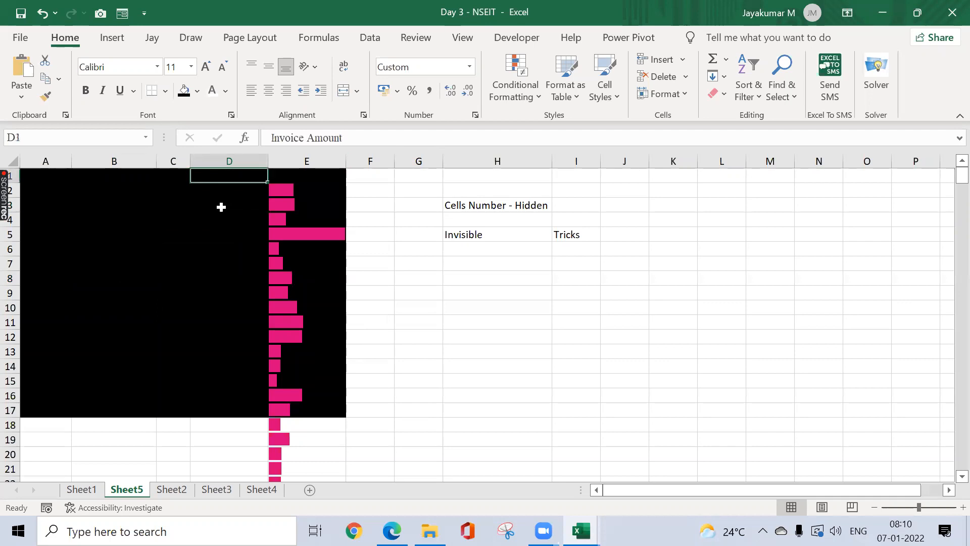
key(ctrl+Left)
key(ctrl+shift+Right)
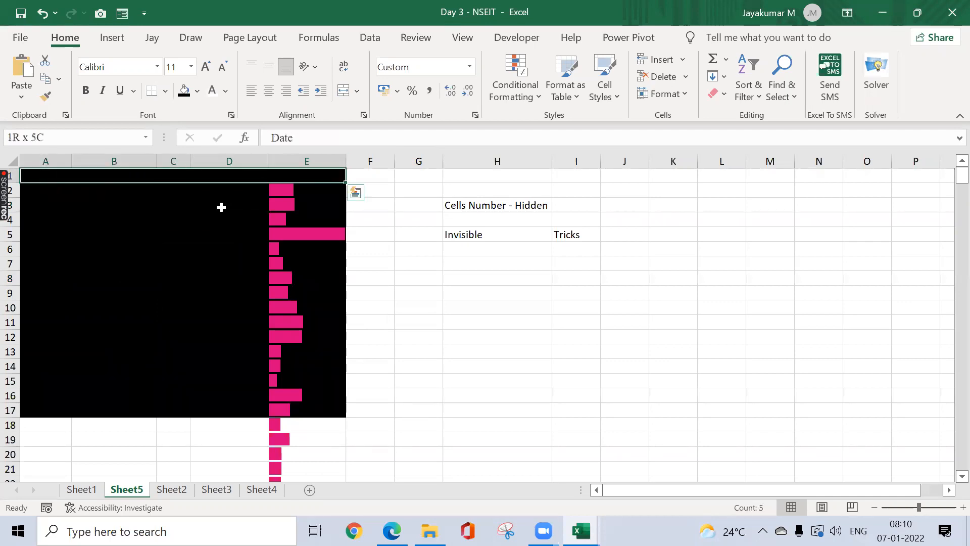
key(ctrl+shift+Down)
click(524, 94)
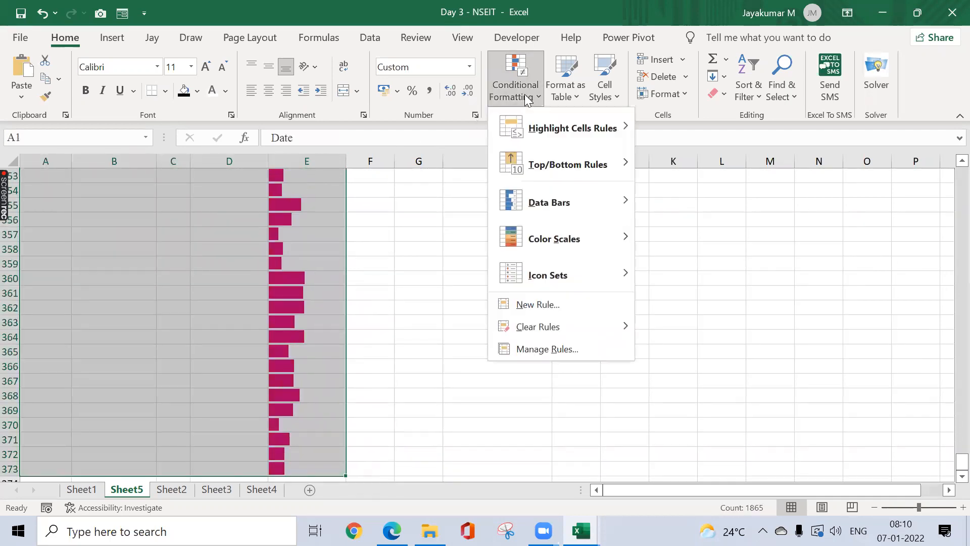
click(469, 67)
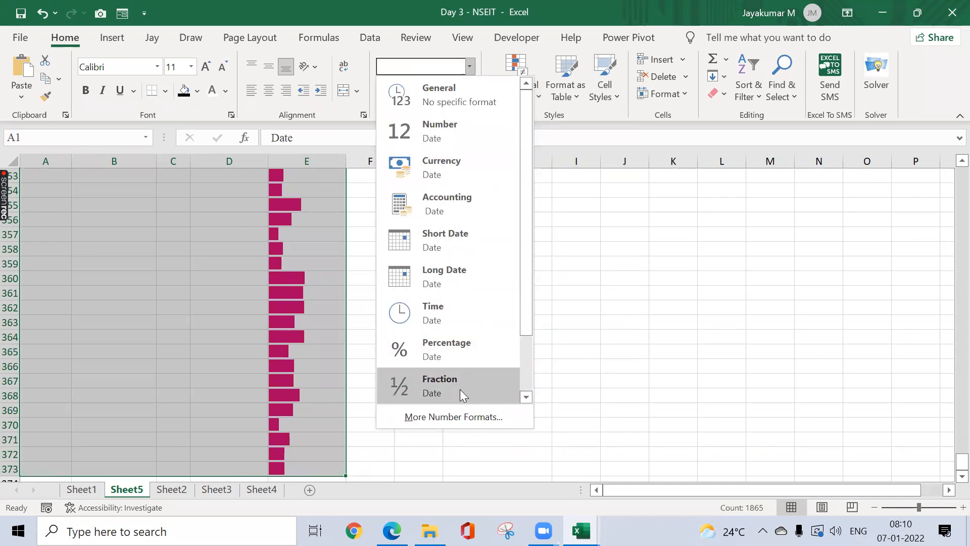
click(457, 411)
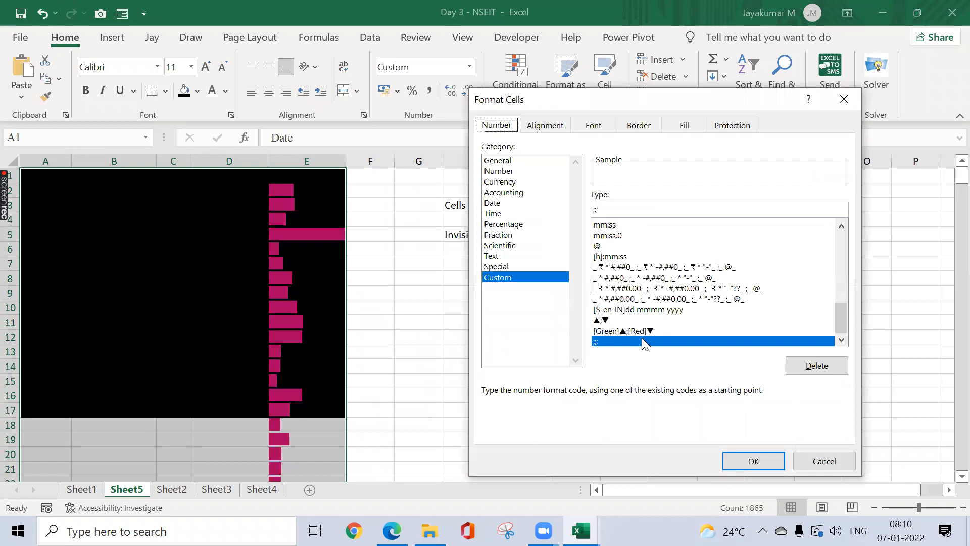
click(807, 361)
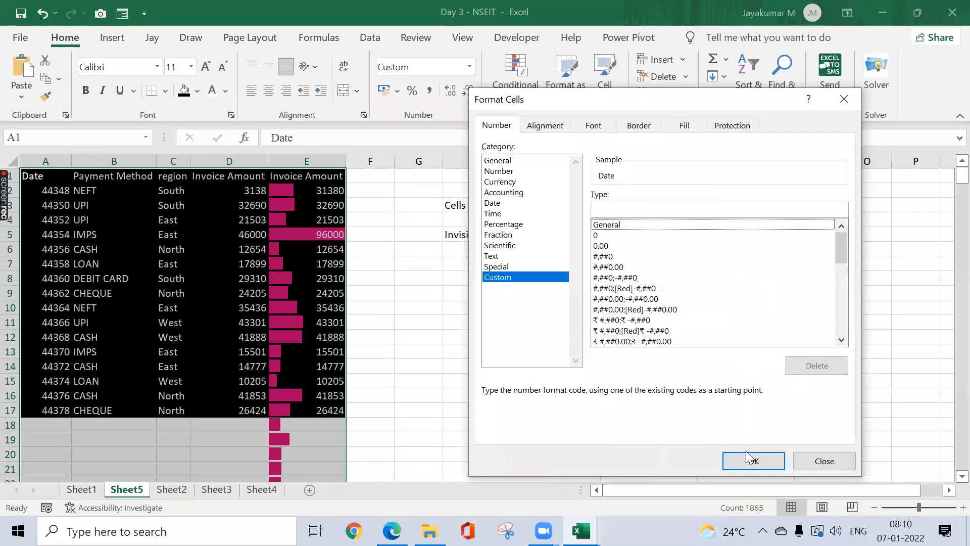
click(738, 462)
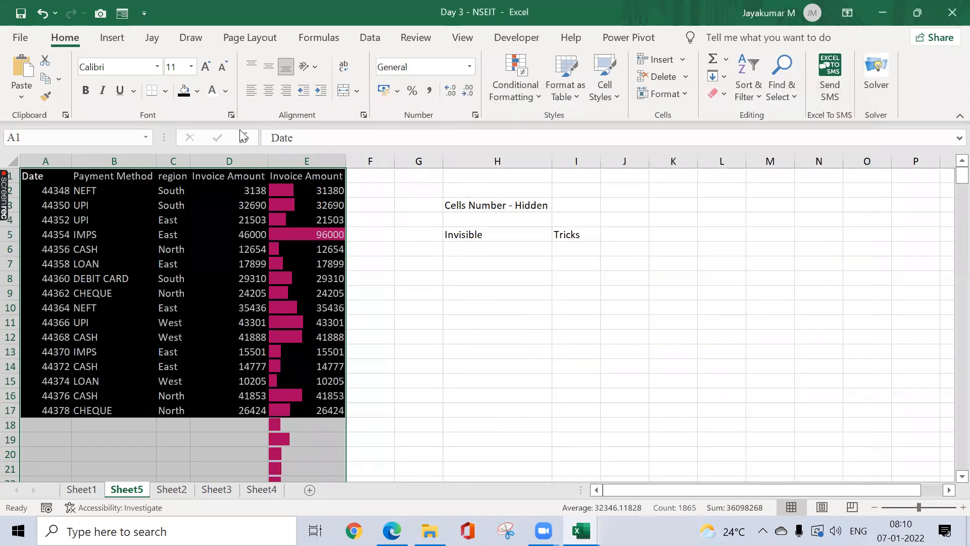
Step: Set the table's font colour to Automatic and remove the black fill
click(225, 94)
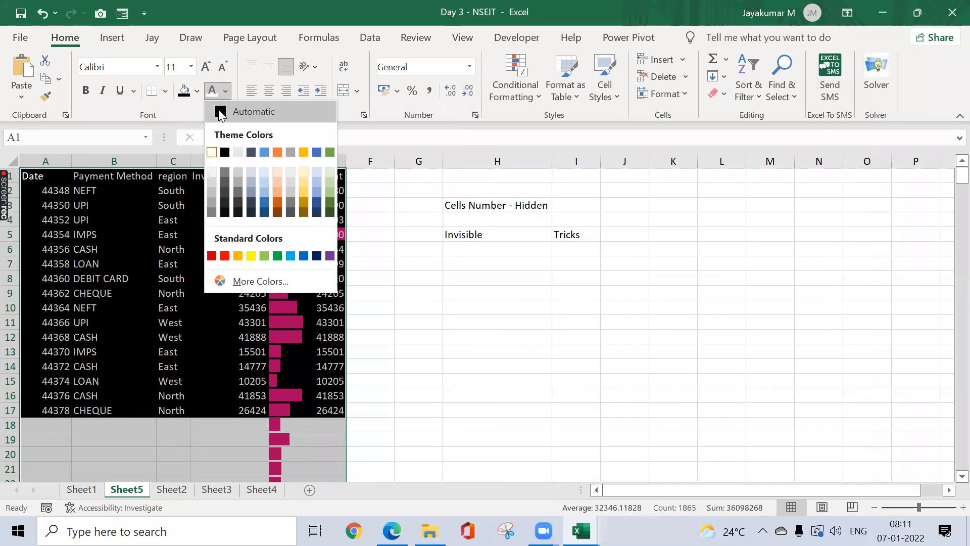
click(218, 109)
key(alt+h)
key(h)
key(n)
Step: Format column A's values A2:A372 as dates
key(ctrl+Home)
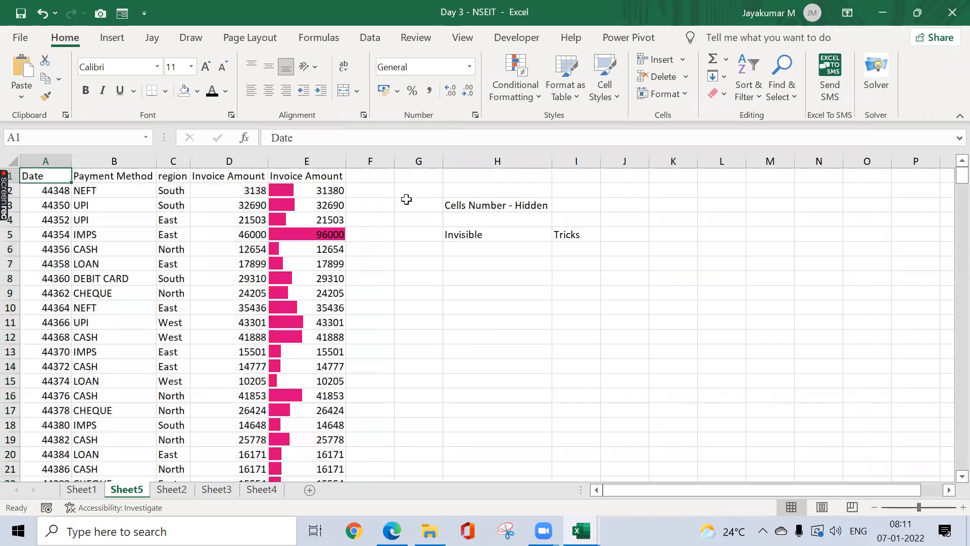
key(Down)
key(ctrl+shift+Down)
key(ctrl+shift+3)
key(ctrl+Home)
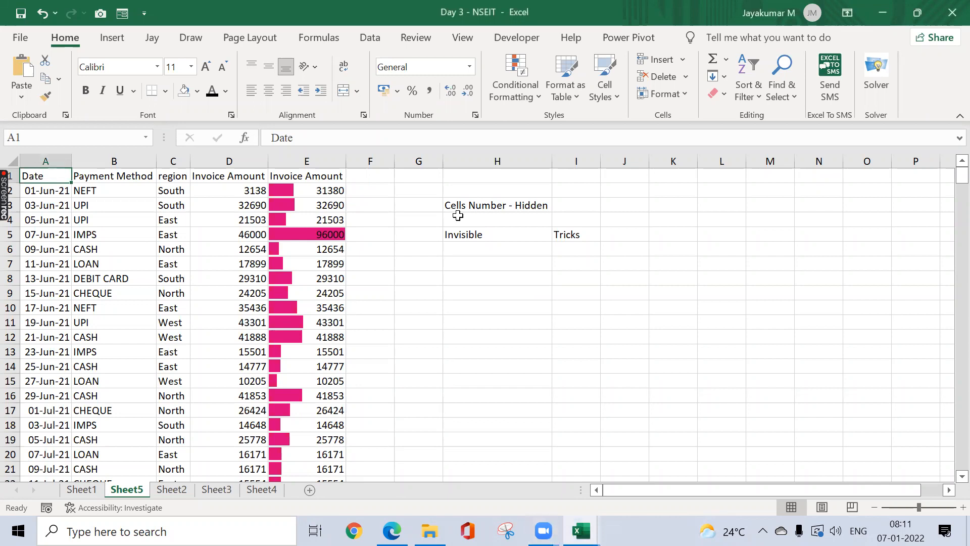
Step: Copy the table A1:E373 and paste it as values only into J1
click(535, 101)
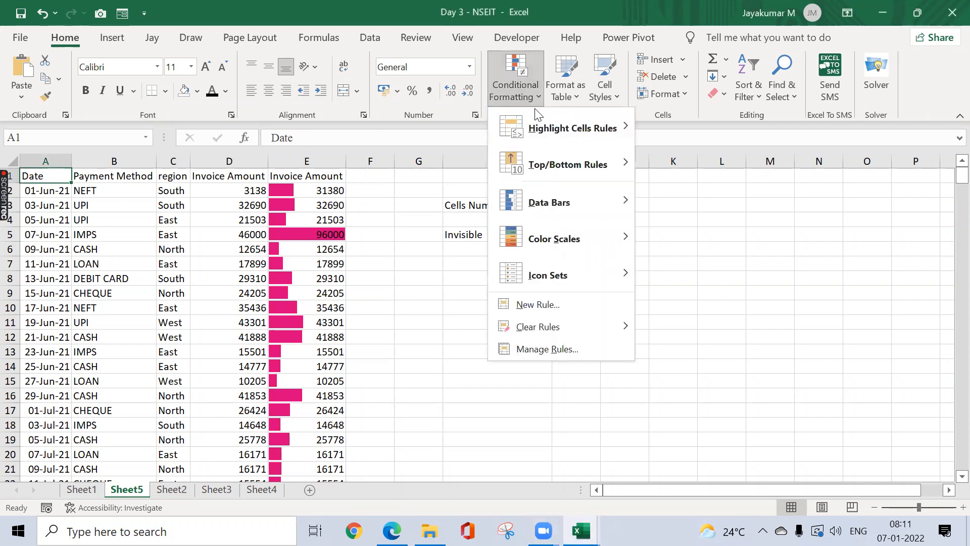
click(374, 208)
click(258, 192)
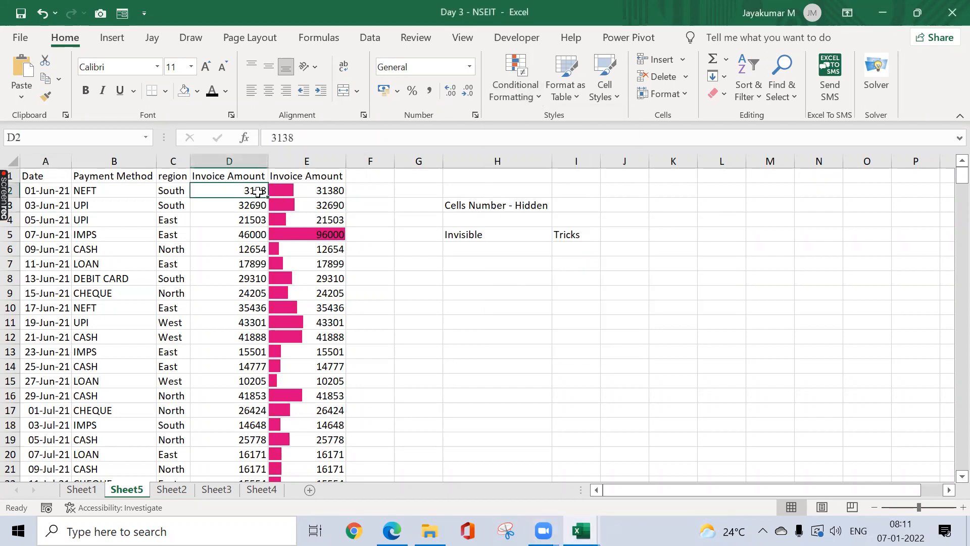
key(ctrl+Home)
key(ctrl+shift+Down)
key(ctrl+shift+Right)
key(ctrl+c)
key(ctrl+Home)
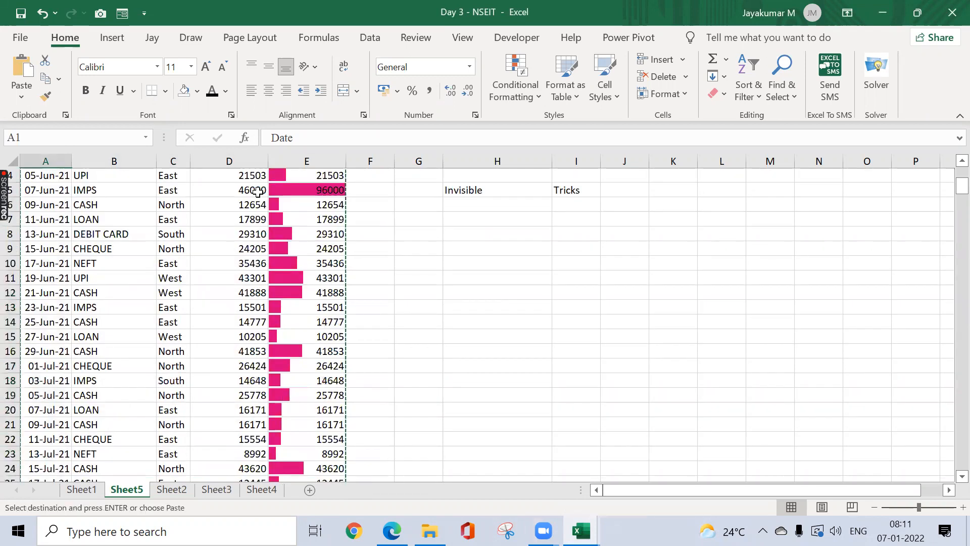
key(Right)
key(Right)
key(Right)
key(Right)
key(Right)
key(Right)
key(Right)
key(Right)
key(Right)
key(alt+e)
key(s)
key(v)
key(Return)
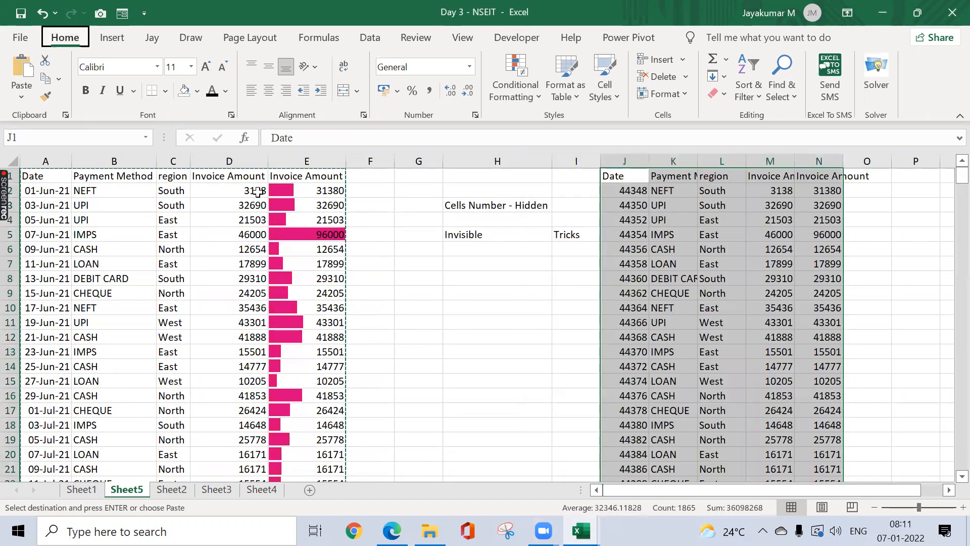
Step: AutoFit columns J to N to their contents
key(alt+h)
key(o)
key(i)
key(ctrl+Right)
key(Right)
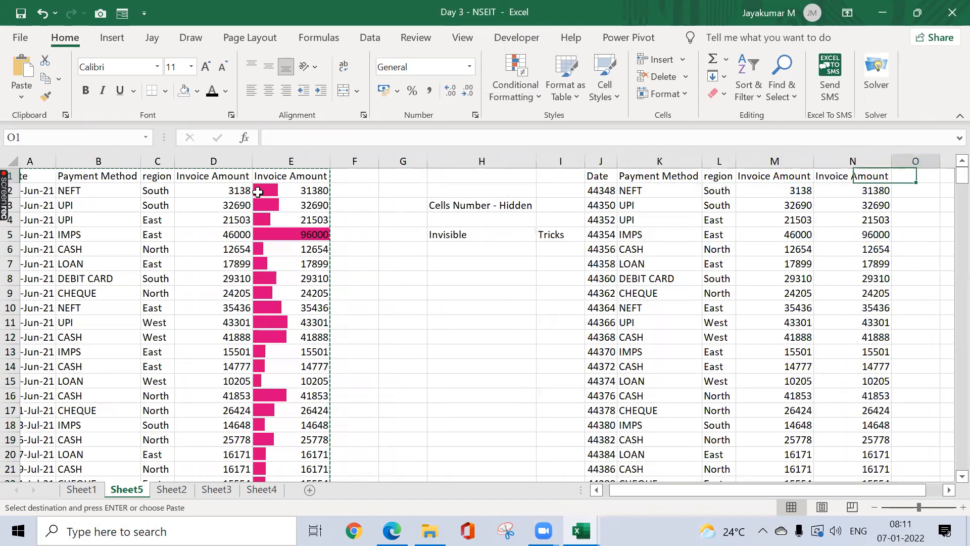
Step: Format column J's serial numbers as dd-mmm-yy dates
key(ctrl+Left)
key(ctrl+Left)
key(Down)
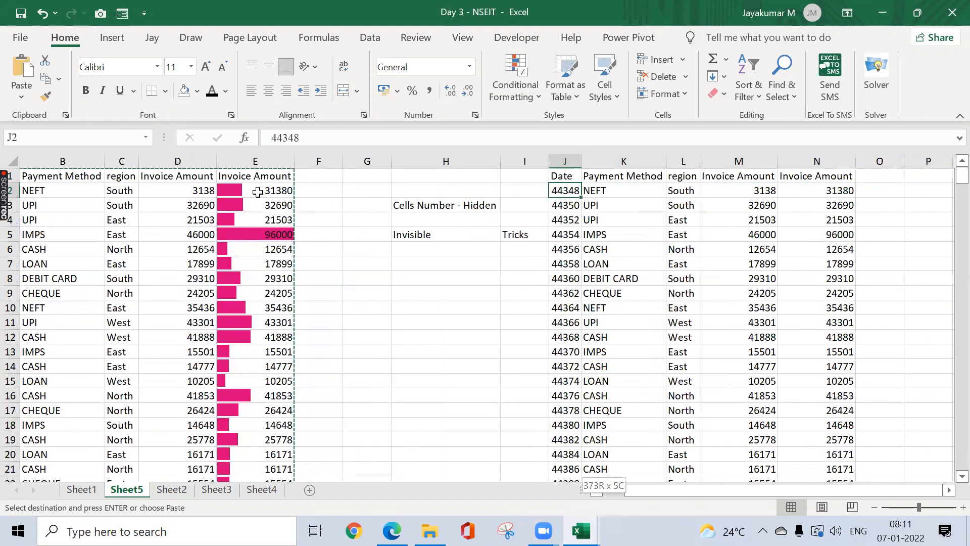
key(ctrl+shift+Down)
key(ctrl+shift+3)
key(Right)
key(Right)
key(Right)
Step: Select the Invoice Amount values in M2:M373
key(ctrl+shift+Down)
key(ctrl+shift+Up)
key(ctrl+shift+Down)
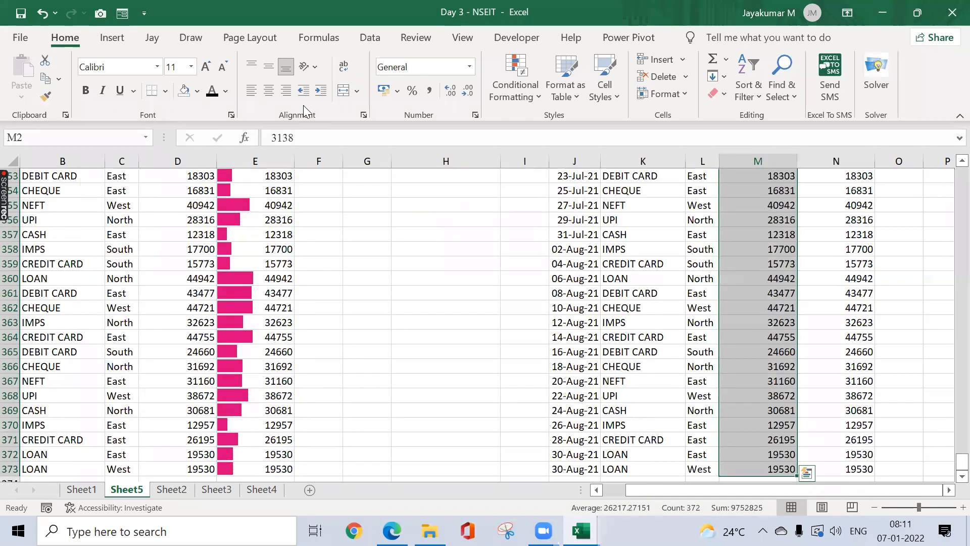
Step: Apply the Green-Yellow-Red colour scale to the Invoice Amounts in M2:M373
click(510, 103)
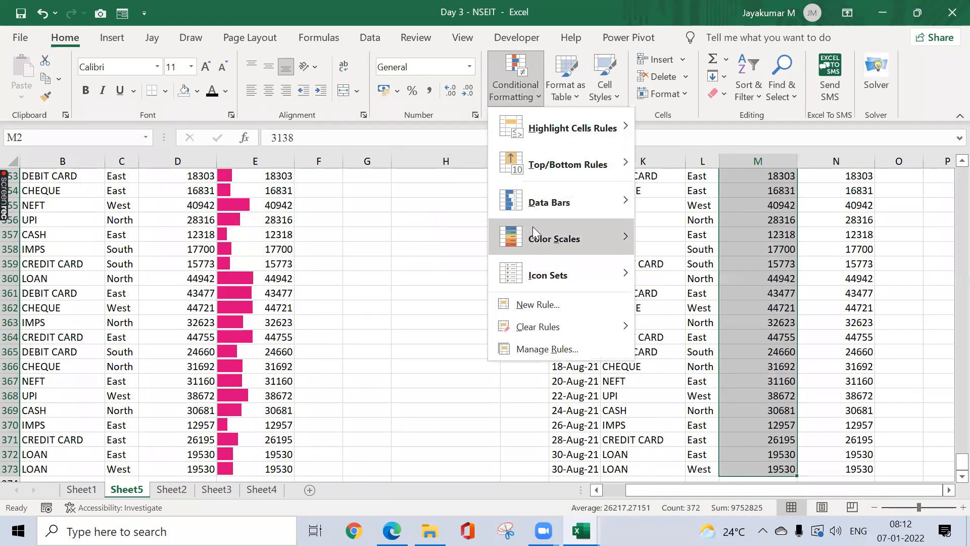
mouse_move(534, 235)
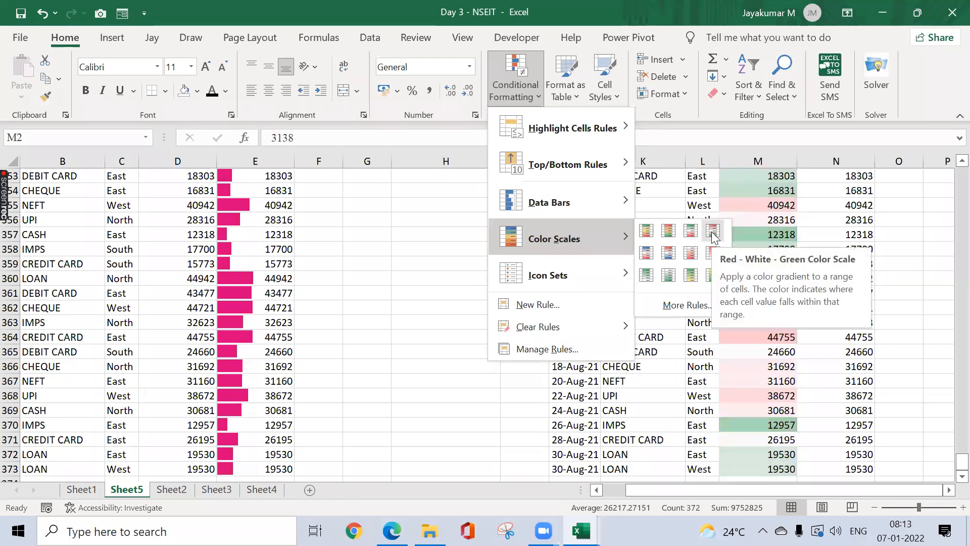
click(651, 231)
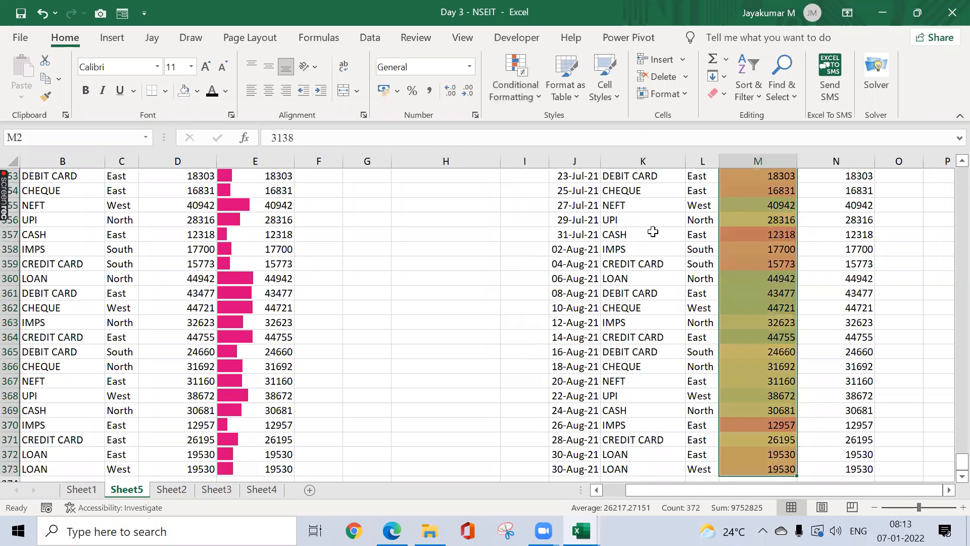
Step: Step through the column M amounts to compare their colours, then return to the top
key(Up)
key(Down)
key(Down)
key(Down)
key(Up)
key(Up)
key(Down)
key(Down)
key(Down)
key(Down)
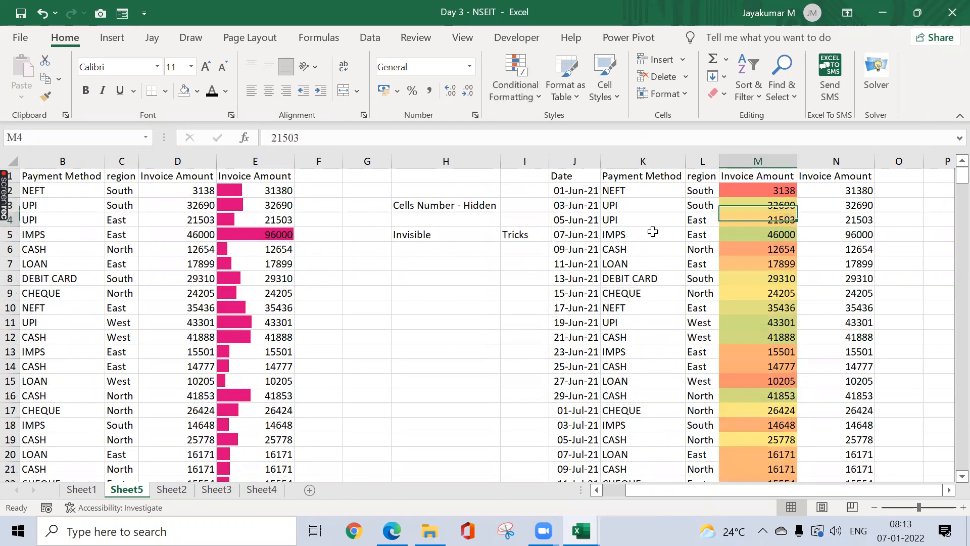
key(Up)
key(Down)
key(Down)
key(Down)
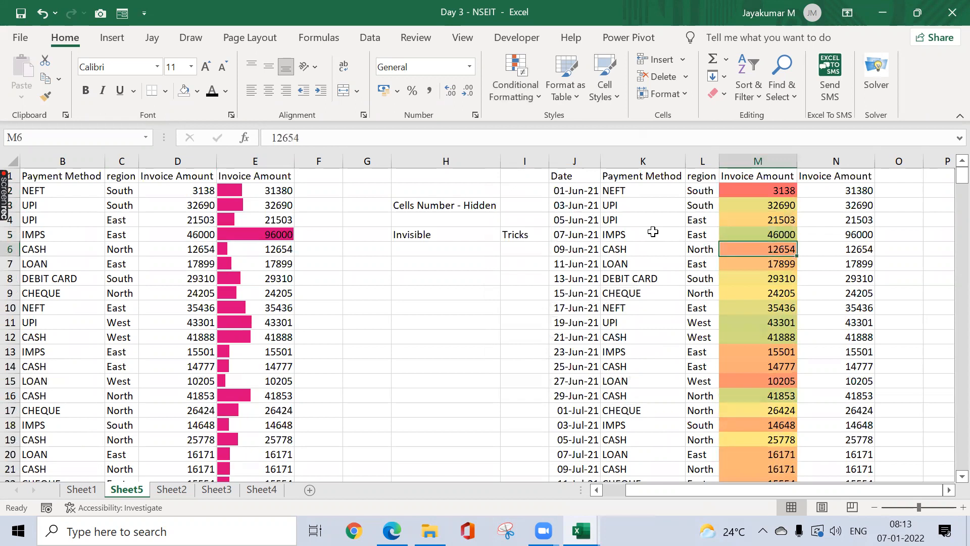
key(Down)
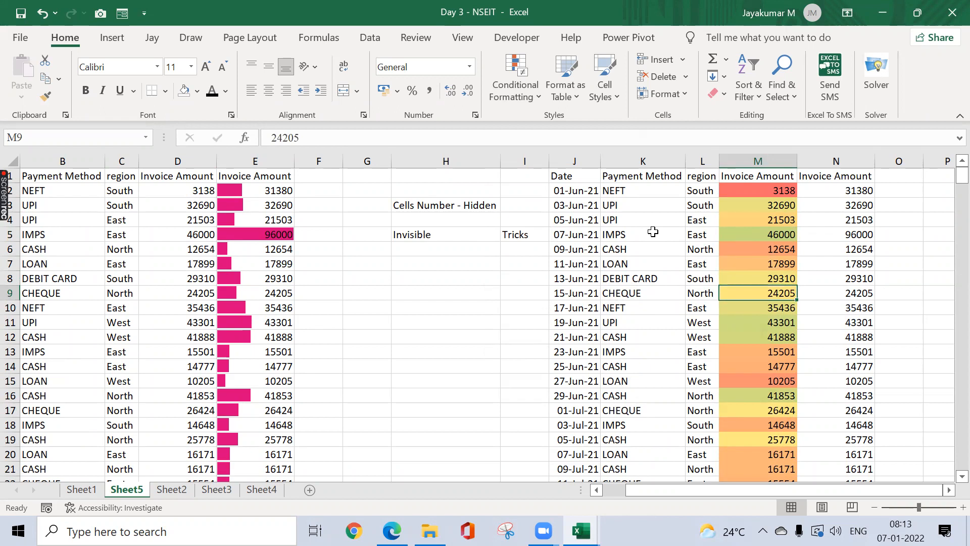
key(Up)
key(Up)
key(Up)
key(Up)
key(Up)
key(Up)
key(Up)
key(Up)
key(Down)
key(ctrl+shift+Down)
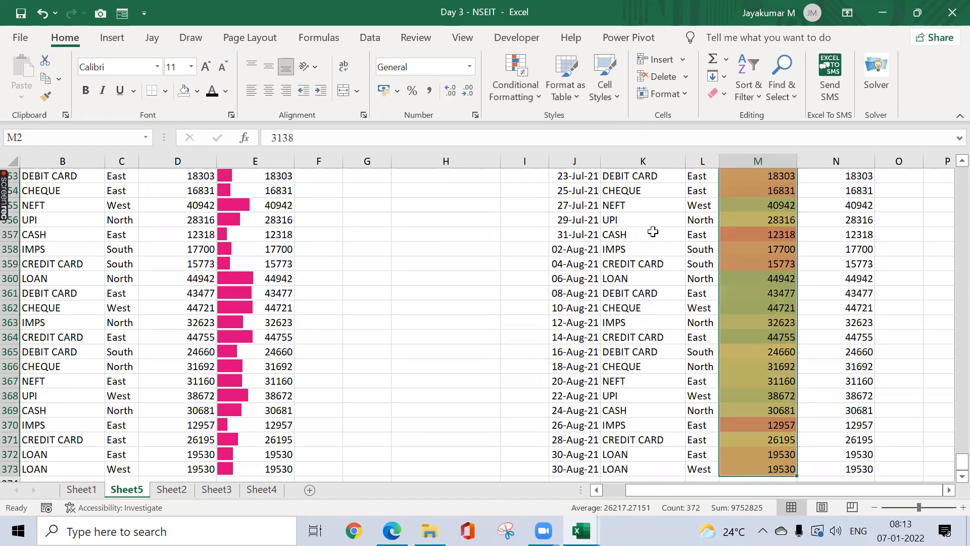
key(ctrl+Up)
Step: Browse the conditional formatting options and dismiss them without applying anything
click(523, 91)
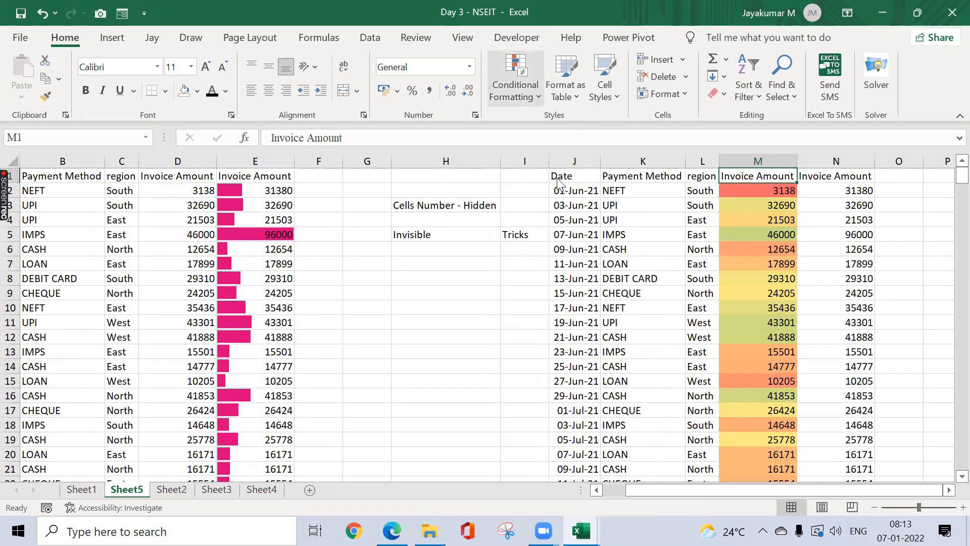
mouse_move(574, 236)
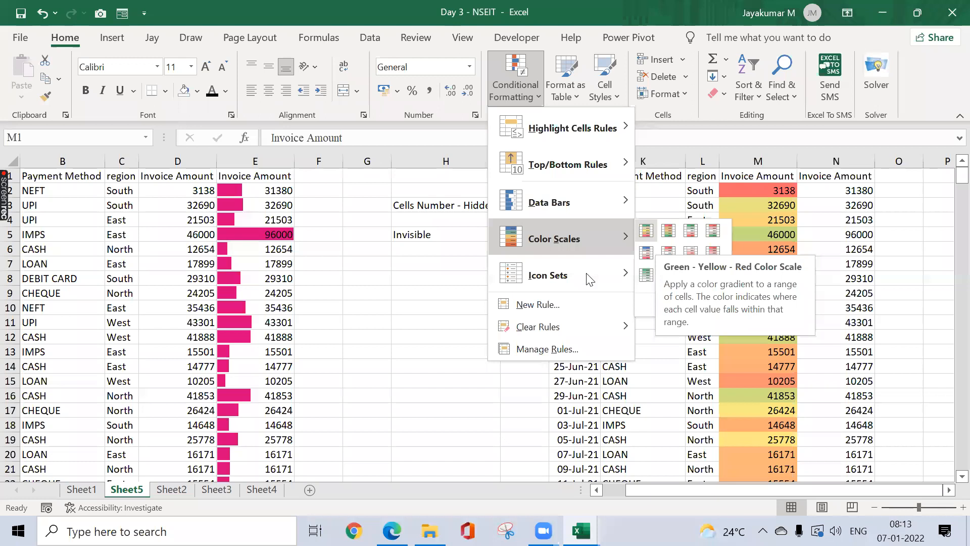
mouse_move(589, 279)
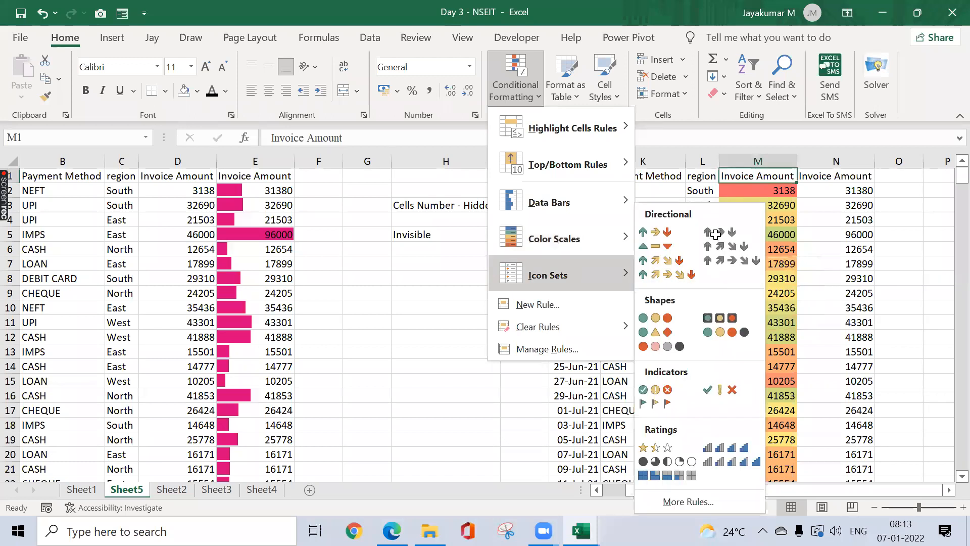
click(676, 235)
Step: Copy the invoice table J1:N373
click(574, 191)
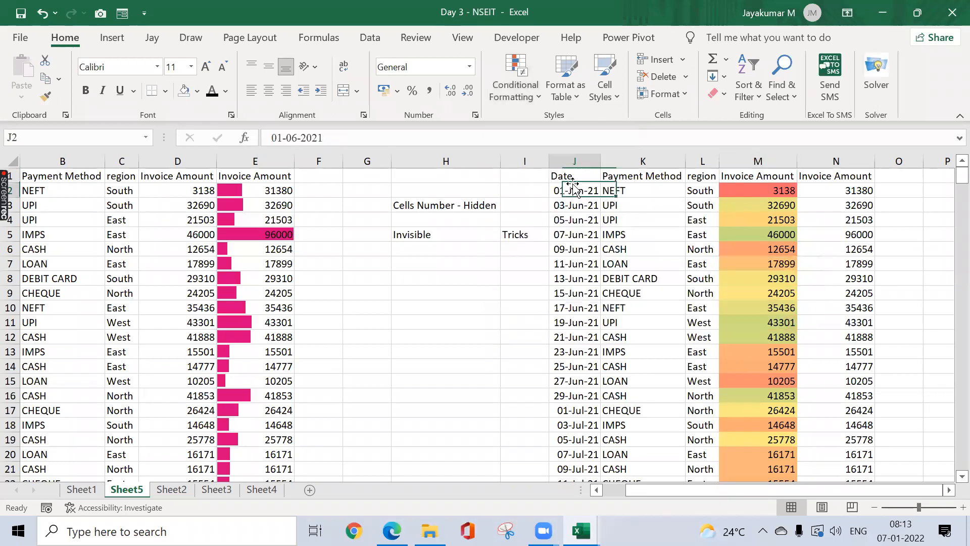
click(573, 177)
key(ctrl+shift+Down)
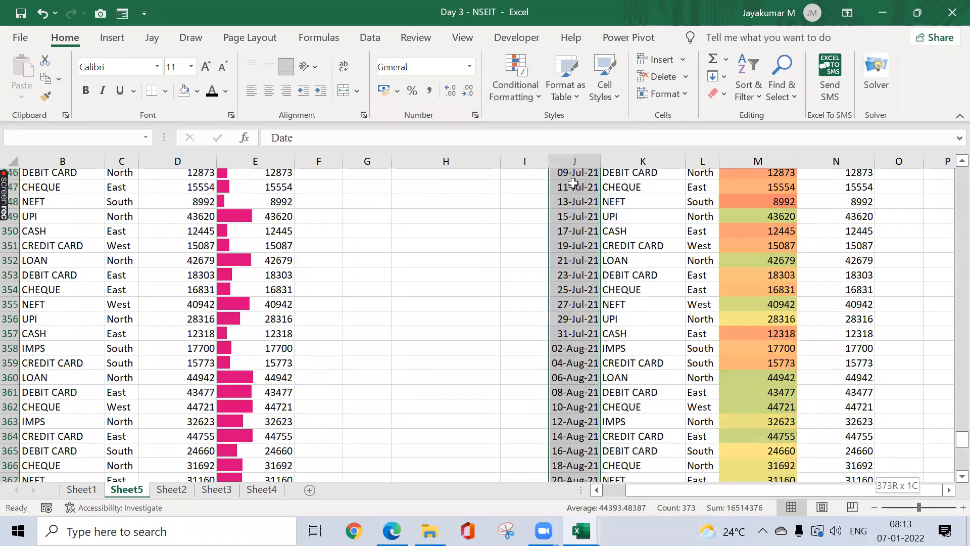
key(ctrl+shift+Right)
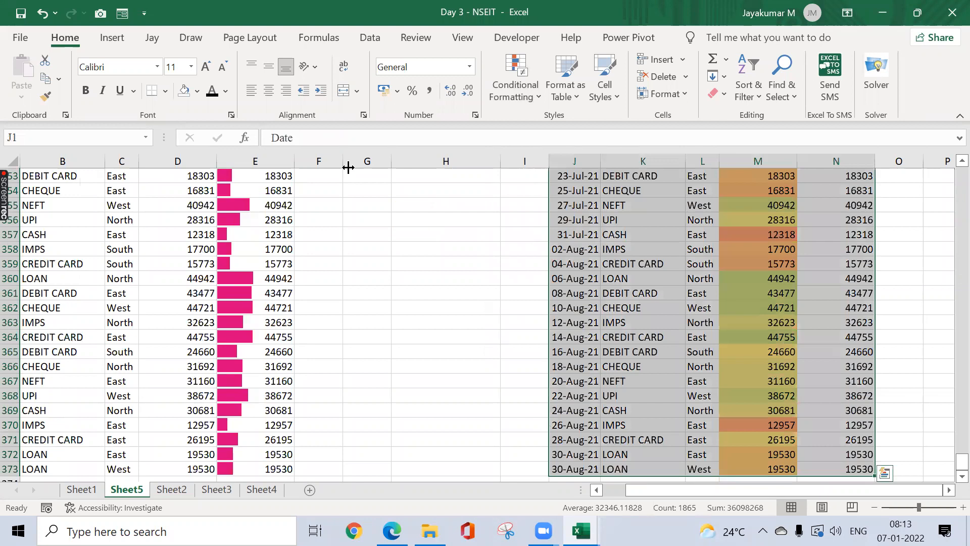
key(ctrl+c)
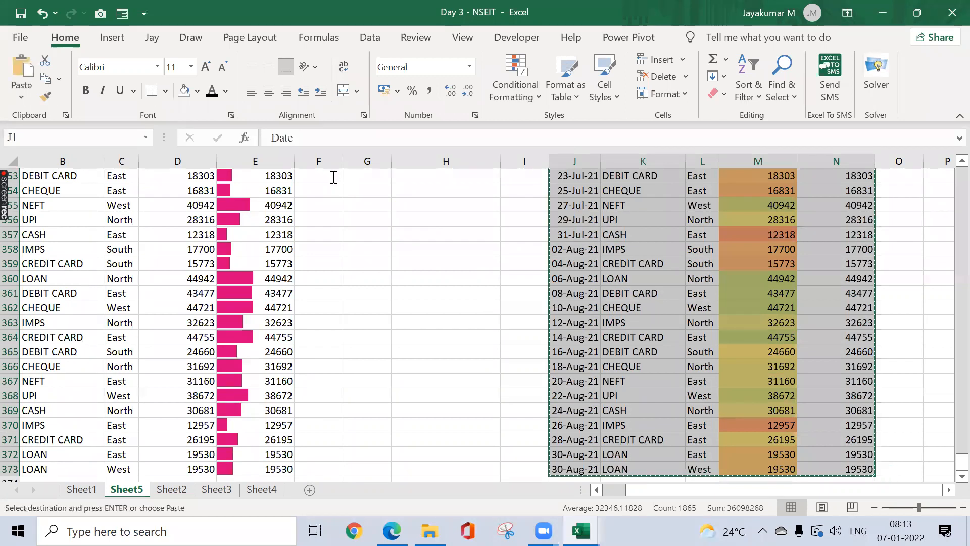
Step: Paste the J1:N373 table as values only at Q1
scroll(333, 177, up, 20)
scroll(333, 177, up, 5)
scroll(333, 176, right, 4)
click(333, 177)
text(esv)
key(Escape)
key(ctrl+Left)
key(ctrl+Left)
key(ctrl+shift+Down)
key(ctrl+shift+Right)
key(ctrl+c)
key(Right)
key(Right)
key(Right)
key(Right)
key(Right)
key(Right)
key(Right)
key(ctrl+alt+v)
key(v)
key(Return)
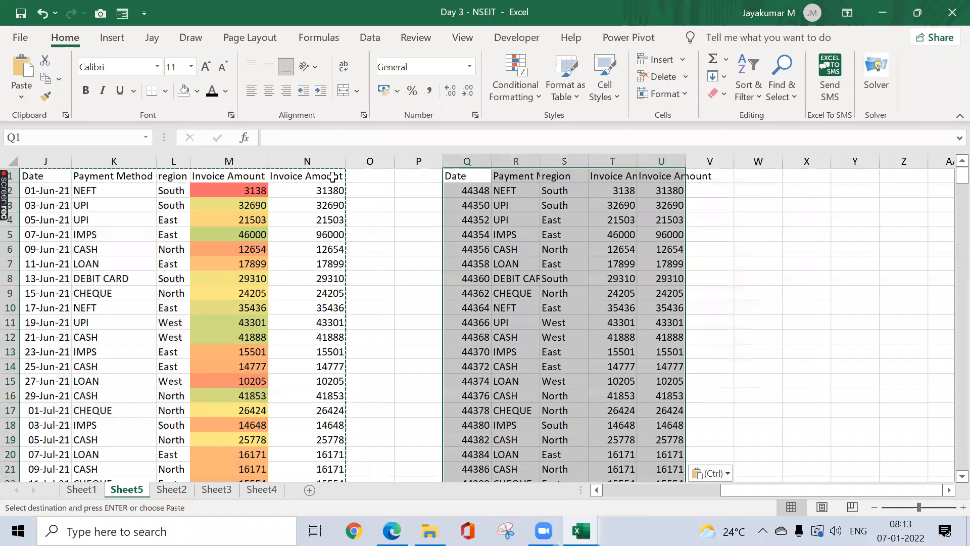
Step: AutoFit columns Q–U and format column Q as dates like 01-Jun-21
key(alt+h)
key(o)
key(i)
key(Down)
key(ctrl+space)
key(ctrl+shift+3)
key(Up)
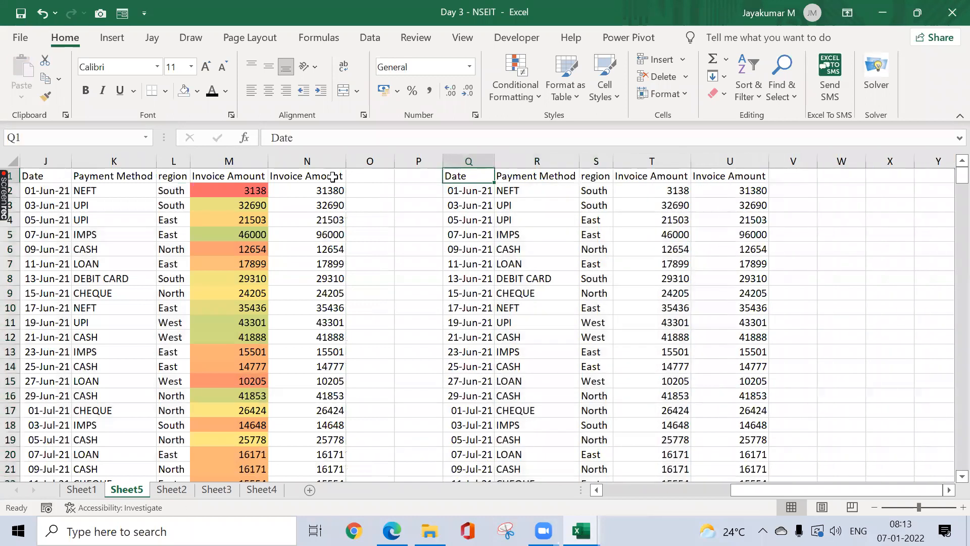
Step: Select the Invoice Amount values T2:T373 in the copied table
key(Right)
key(Right)
key(Right)
key(Down)
key(ctrl+shift+Down)
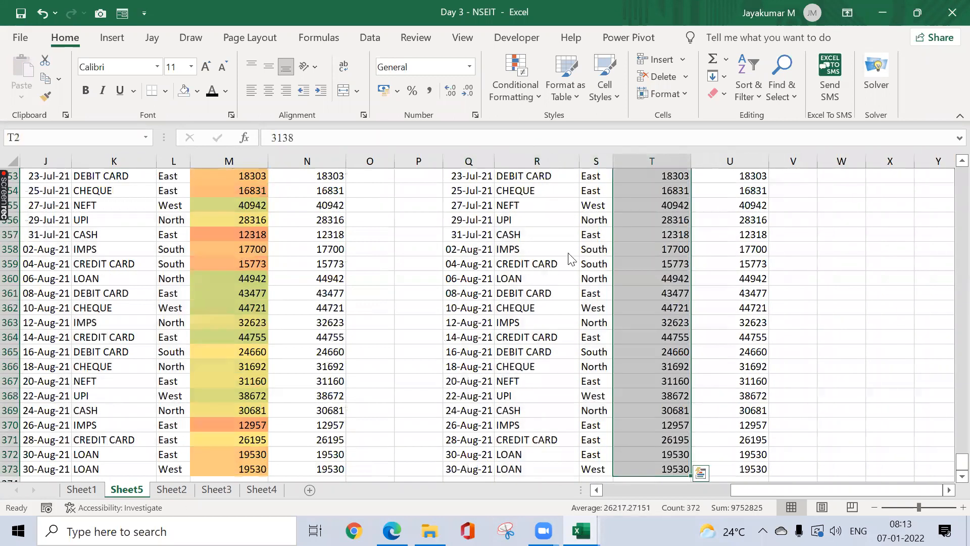
key(alt+h)
key(l)
key(i)
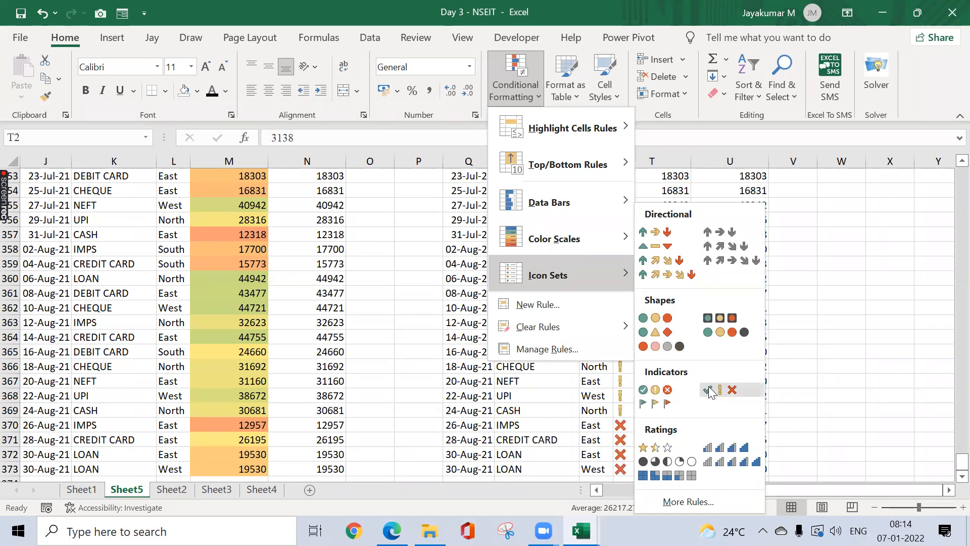
click(656, 403)
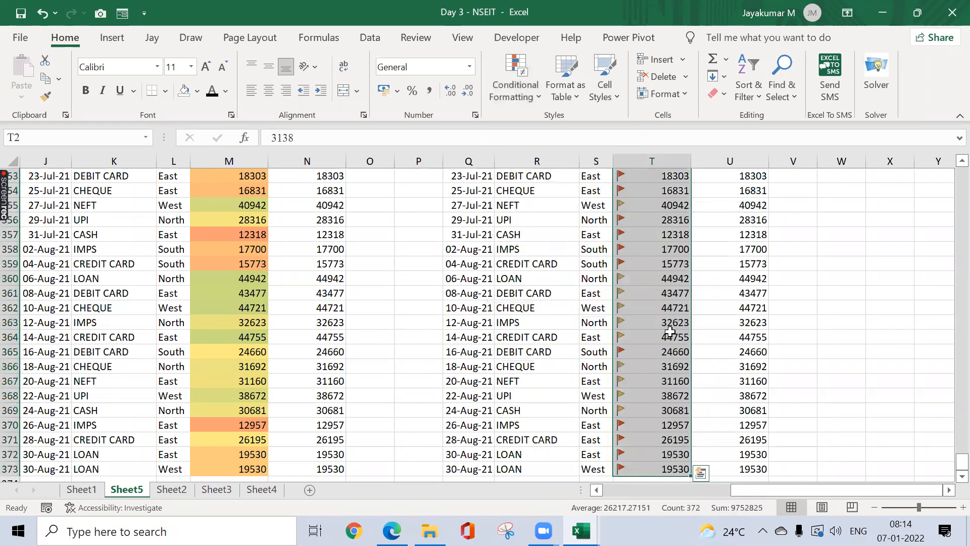
key(Down)
key(Down)
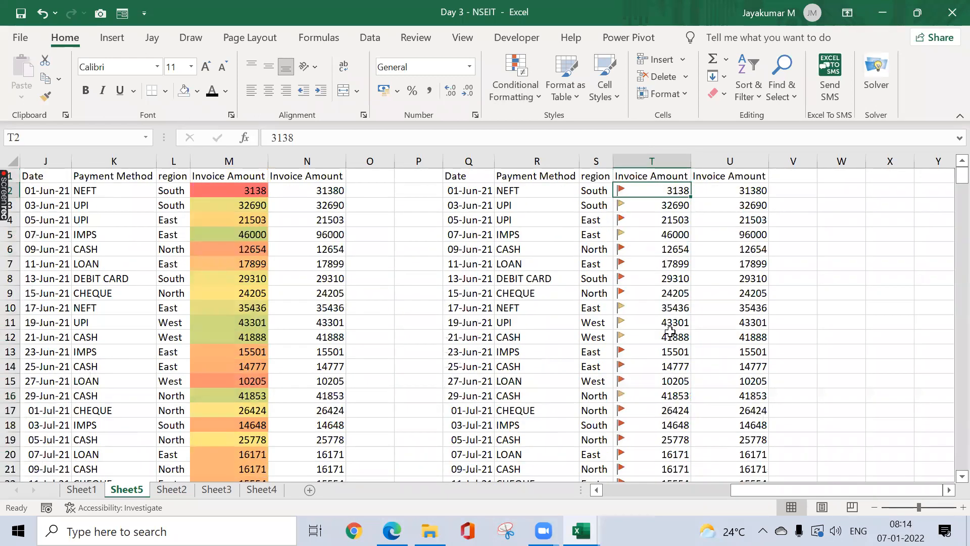
key(Down)
key(Down)
key(Down)
key(Down)
key(Down)
key(Down)
key(Down)
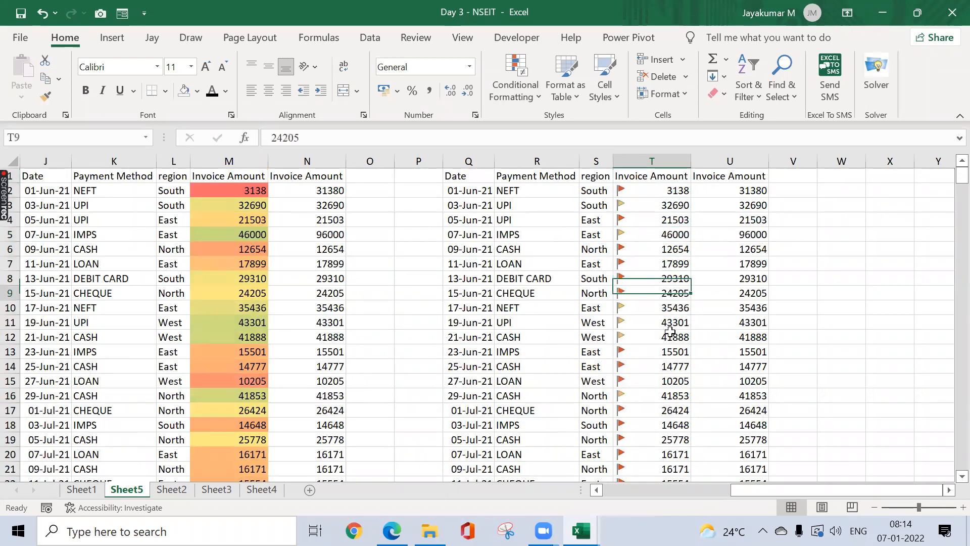
key(ctrl+z)
key(ctrl+z)
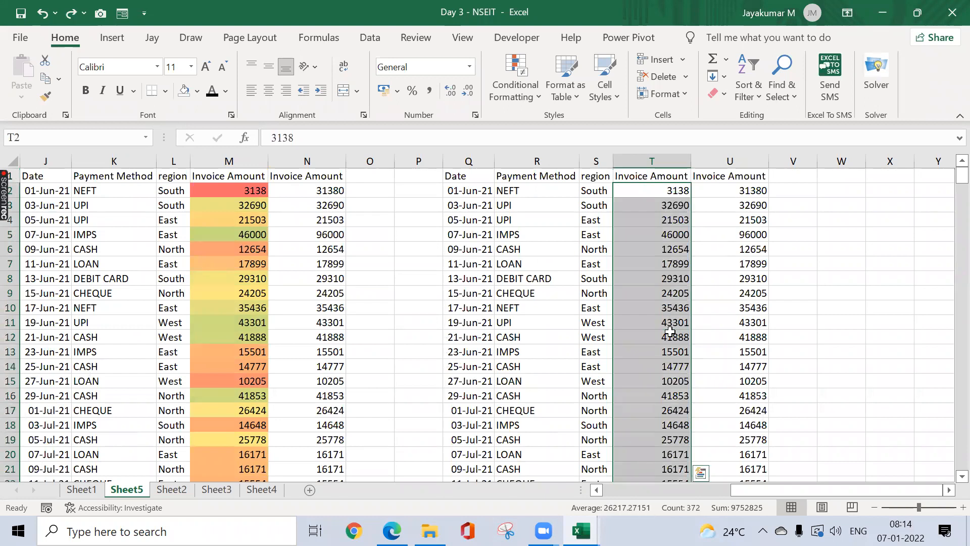
key(Down)
key(ctrl+shift+Down)
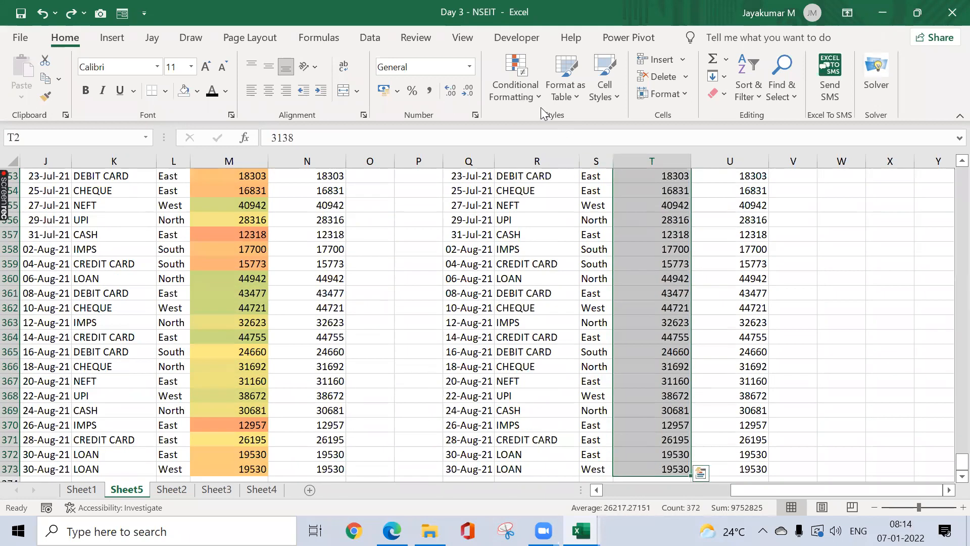
Step: Mark column T's amounts with directional arrow icons
click(539, 100)
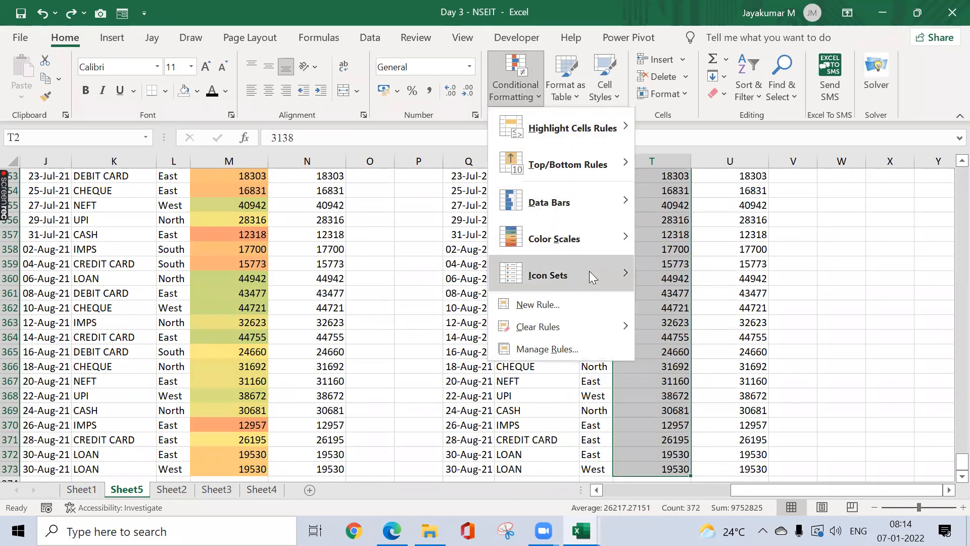
mouse_move(626, 273)
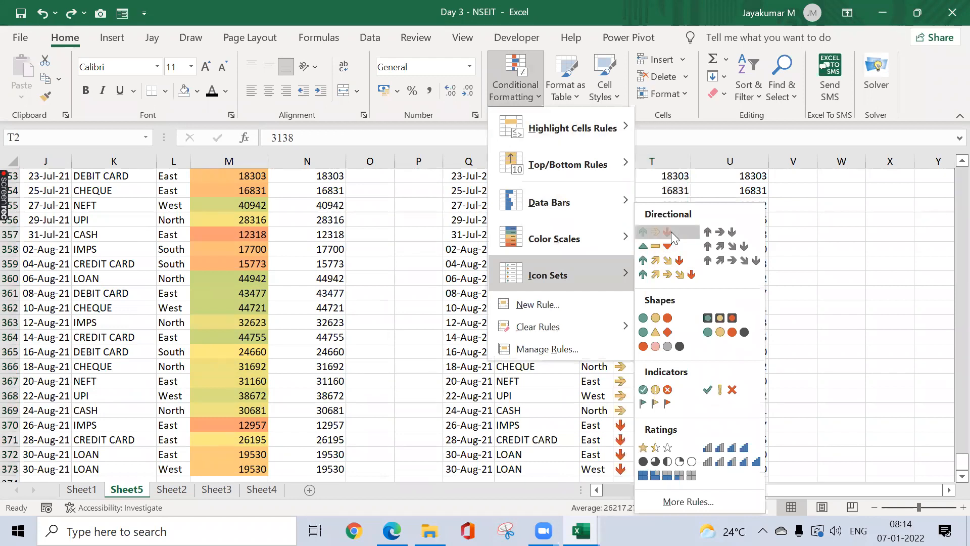
click(671, 232)
key(ctrl+Up)
key(Down)
key(Down)
key(Down)
key(Down)
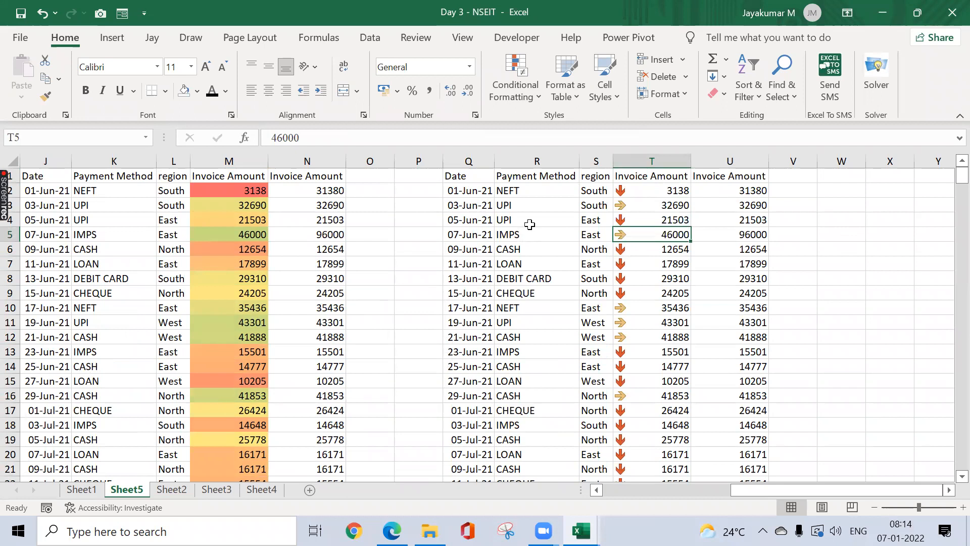
Step: Change T5 from 46000 to 96000
click(277, 137)
key(BackSpace)
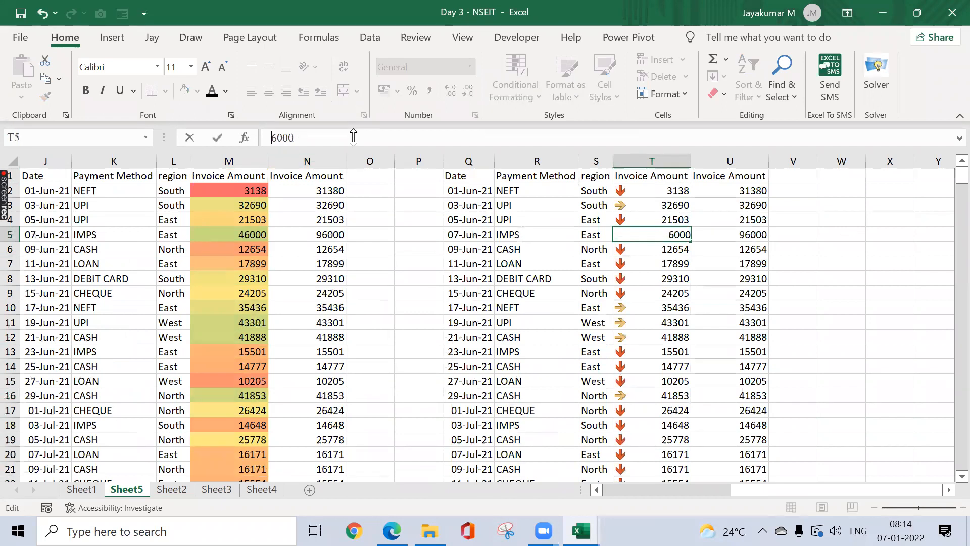
text(9)
key(ctrl+Return)
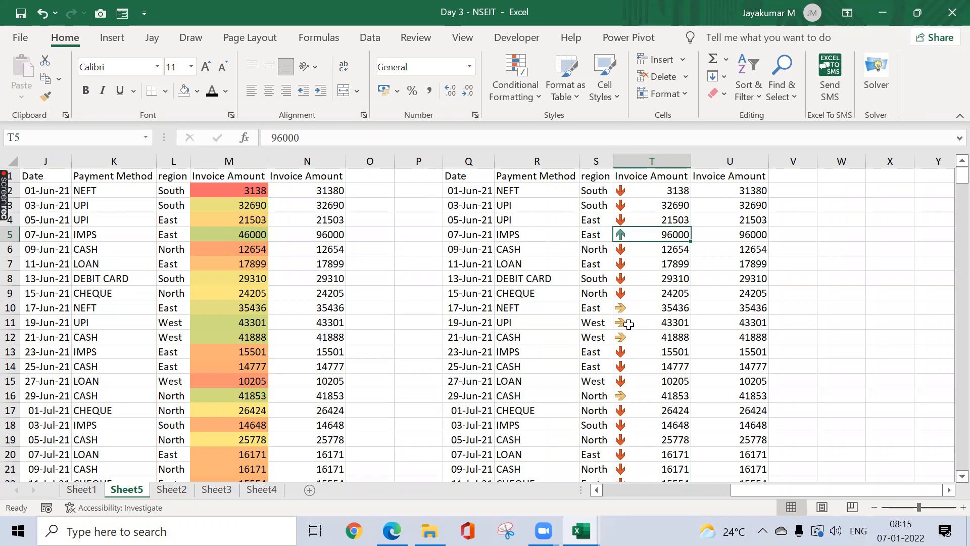
Step: Apply the 3 Arrows (Colored) icon set to column T, then reopen Conditional Formatting
click(531, 98)
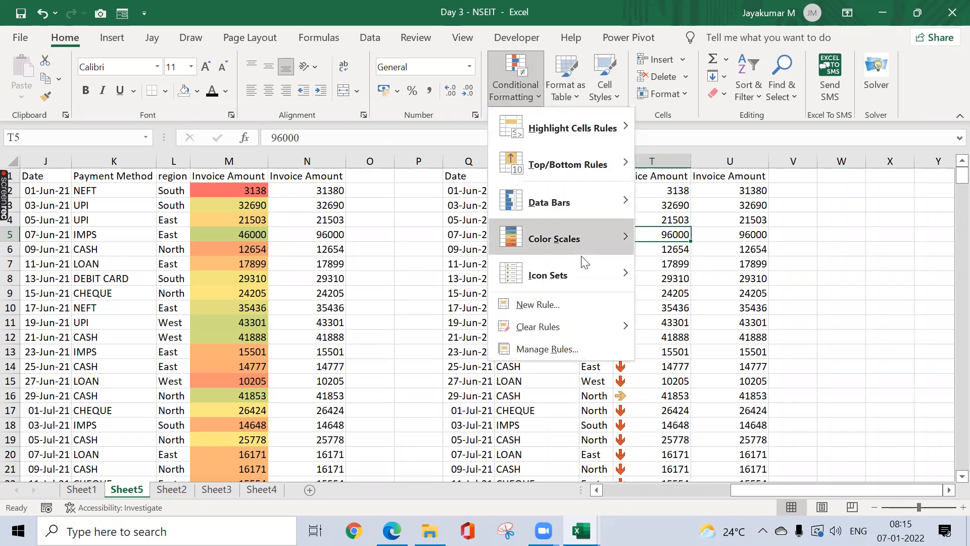
mouse_move(594, 281)
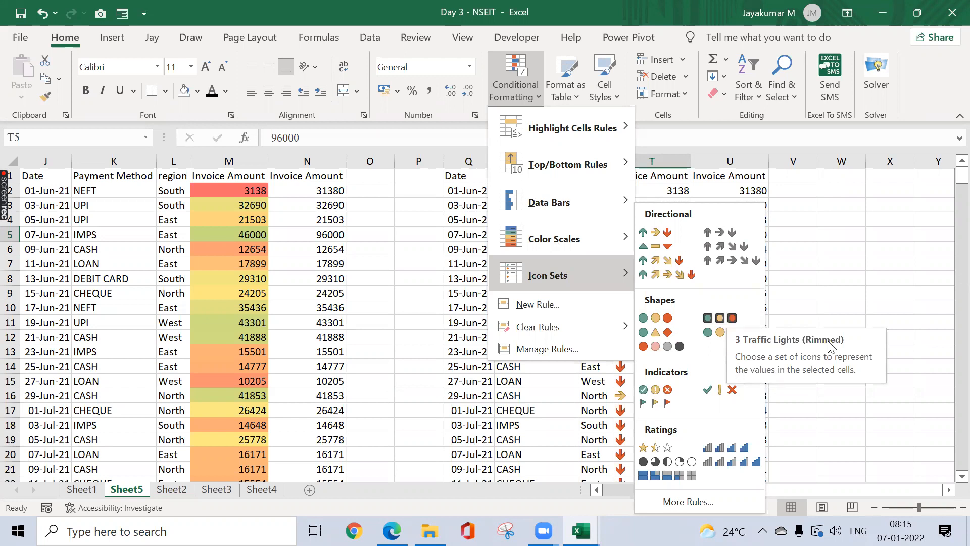
click(655, 232)
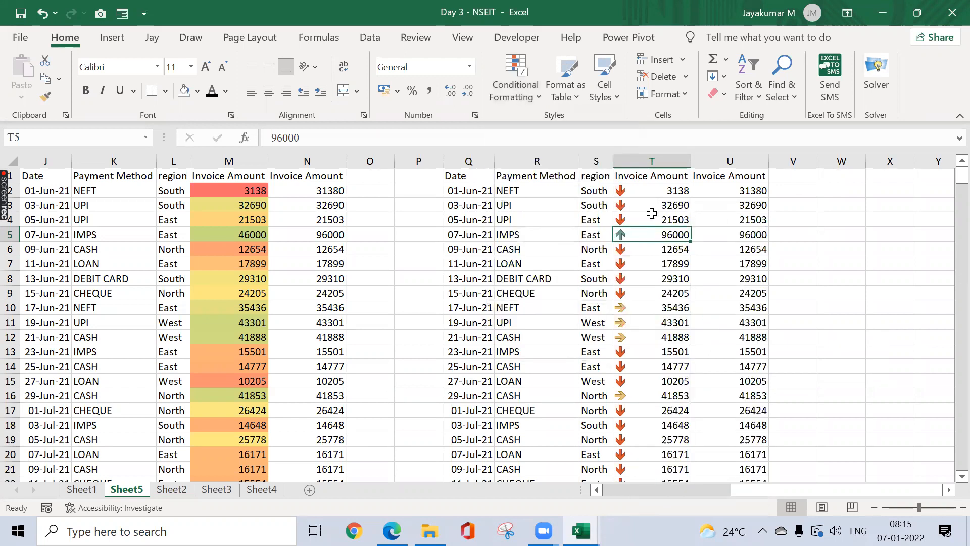
click(526, 102)
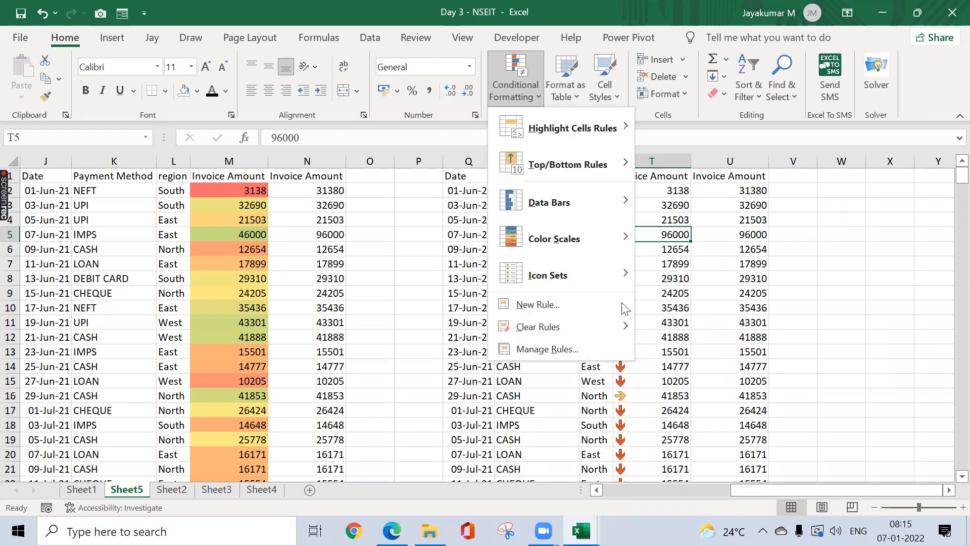
Step: Try New Rule types and the equal to operator, then close without adding a rule
click(566, 304)
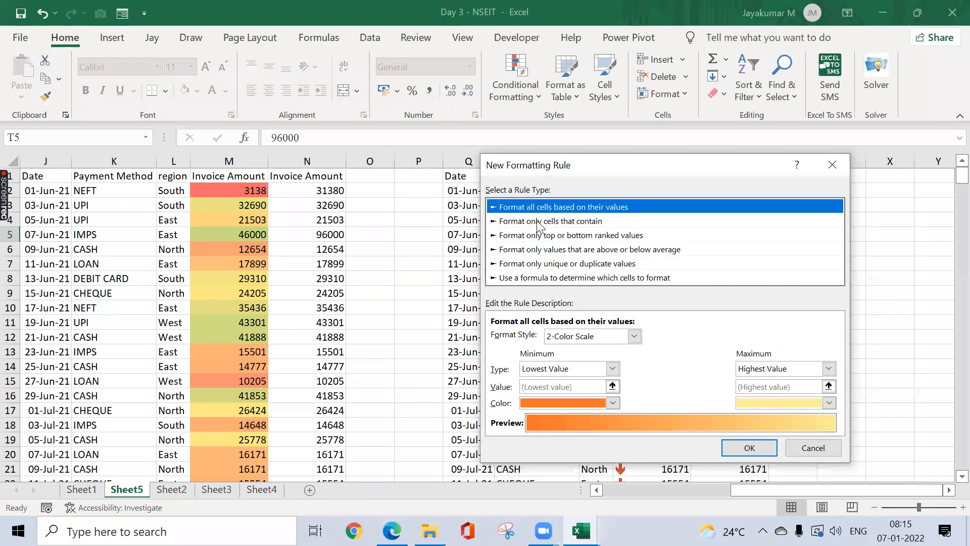
click(539, 222)
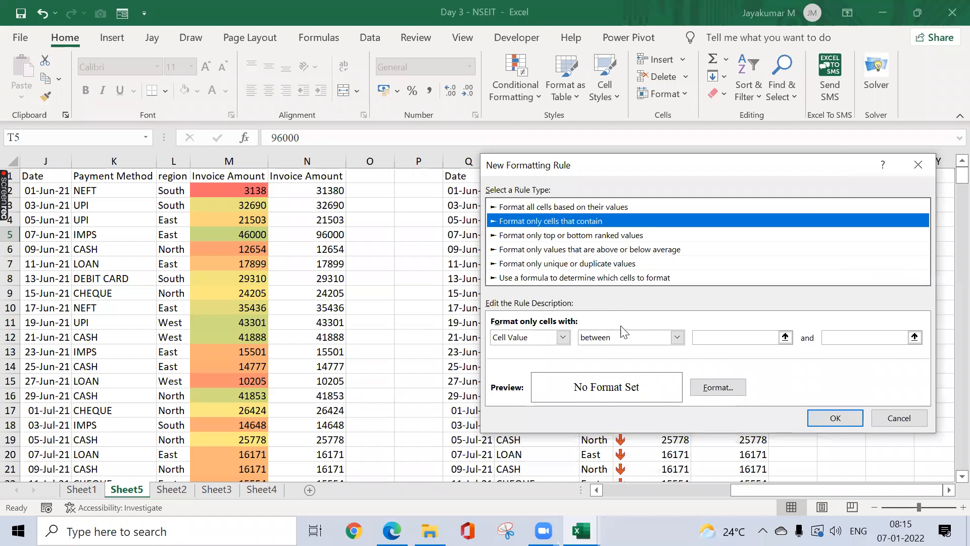
click(612, 338)
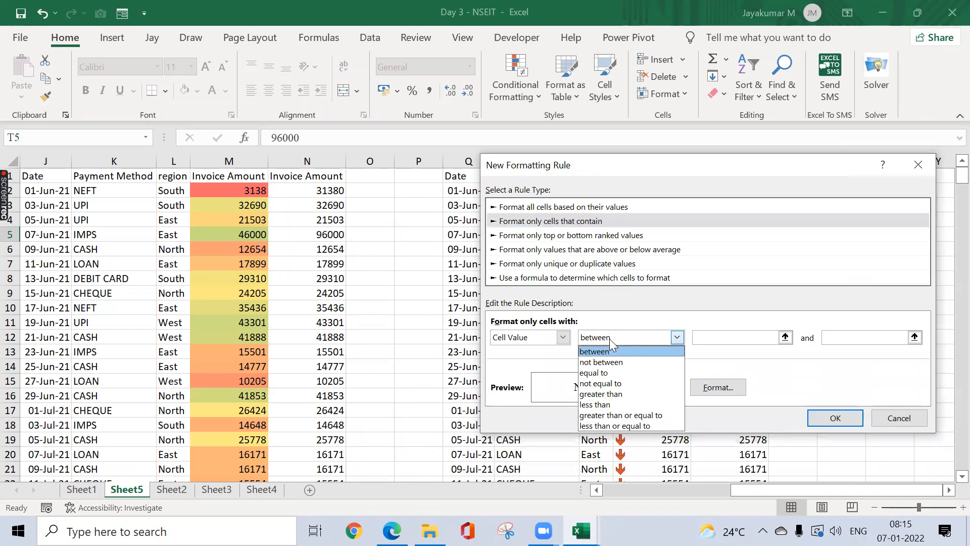
click(624, 373)
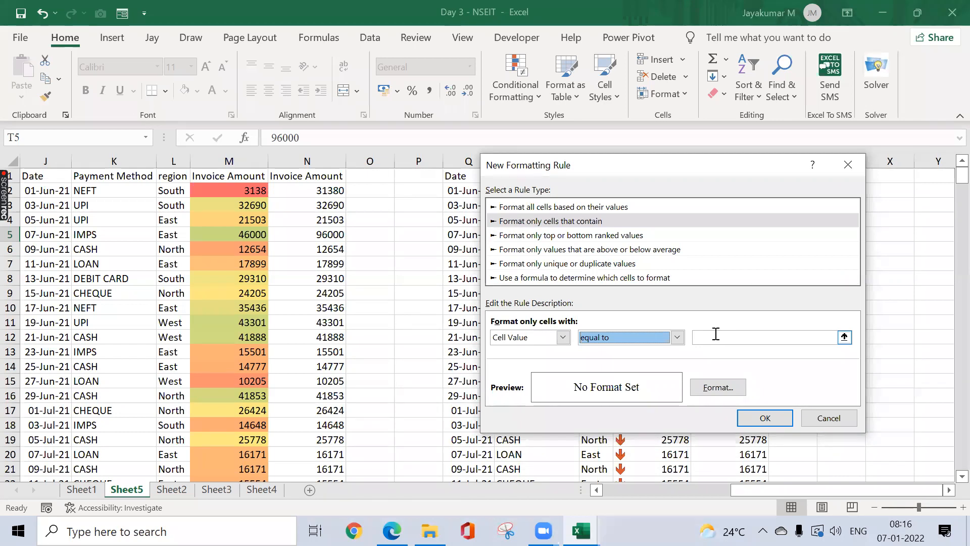
click(563, 278)
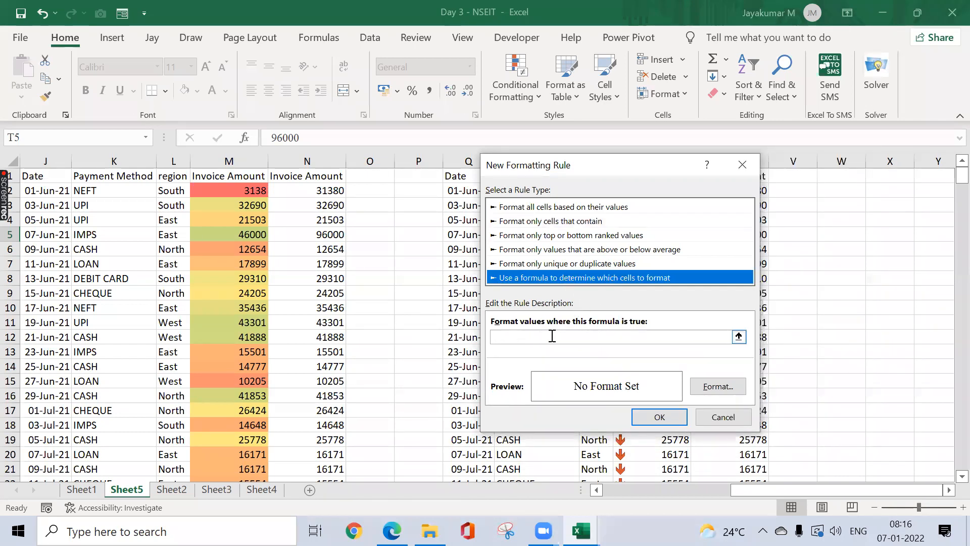
click(750, 168)
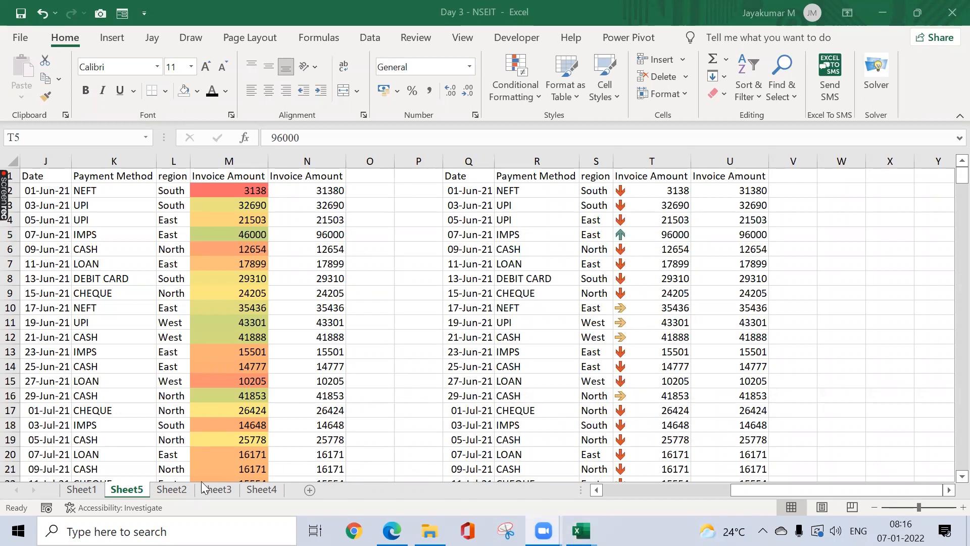
Step: Look at Sheet2 and Sheet3, then insert a new blank Sheet6
click(174, 489)
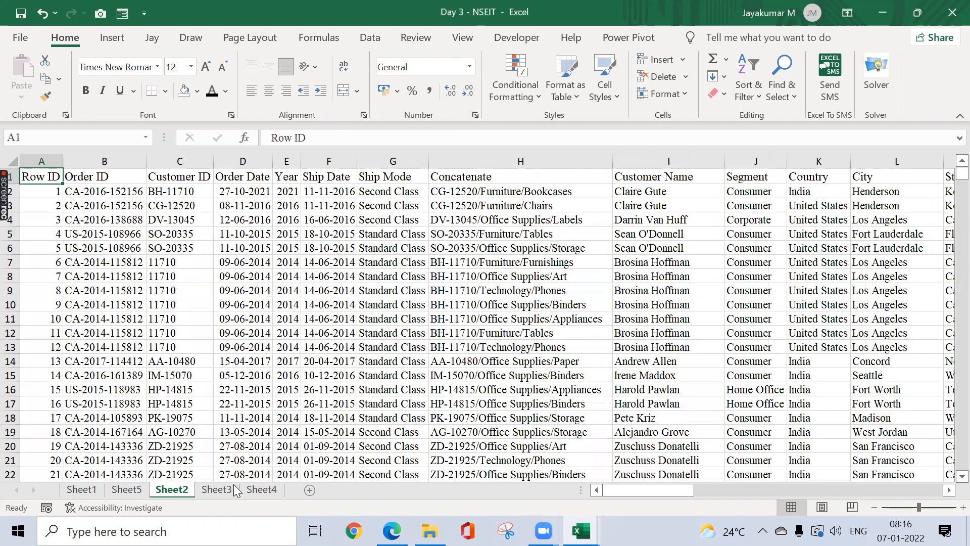
click(251, 490)
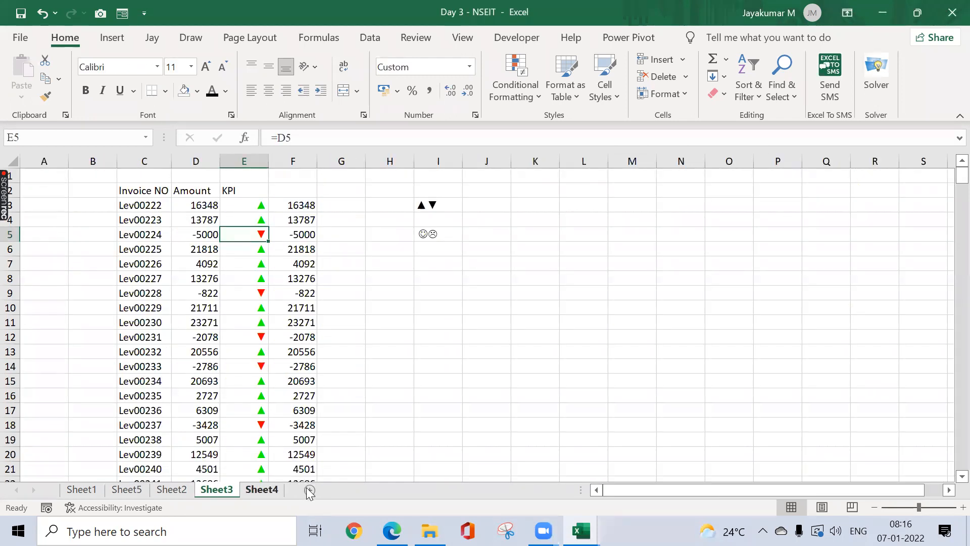
click(310, 489)
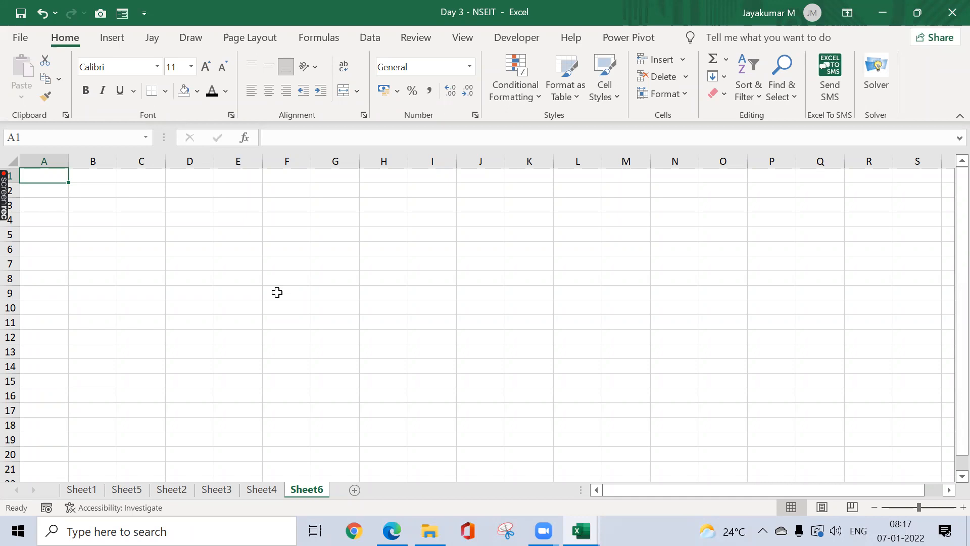
Step: Enter the label Month in A1
text(M)
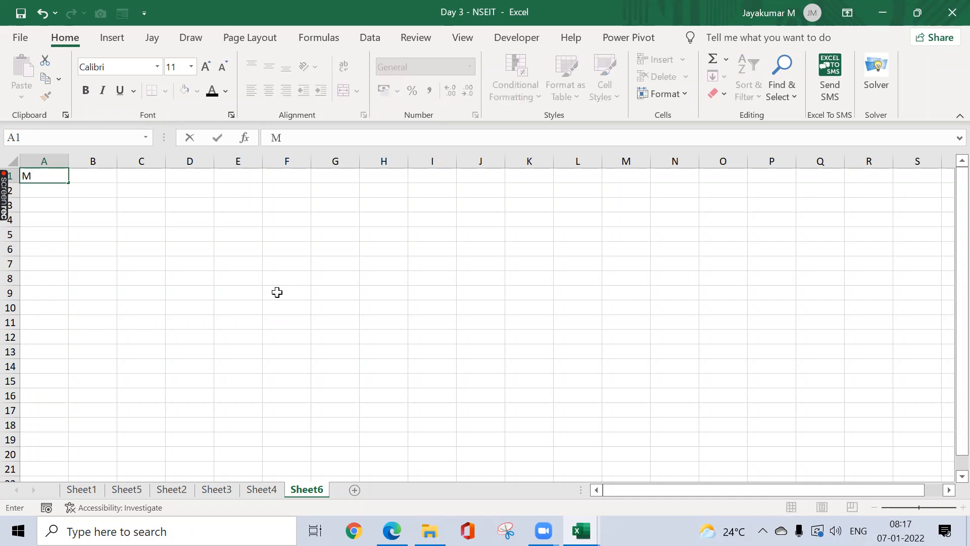
text(onth)
key(Tab)
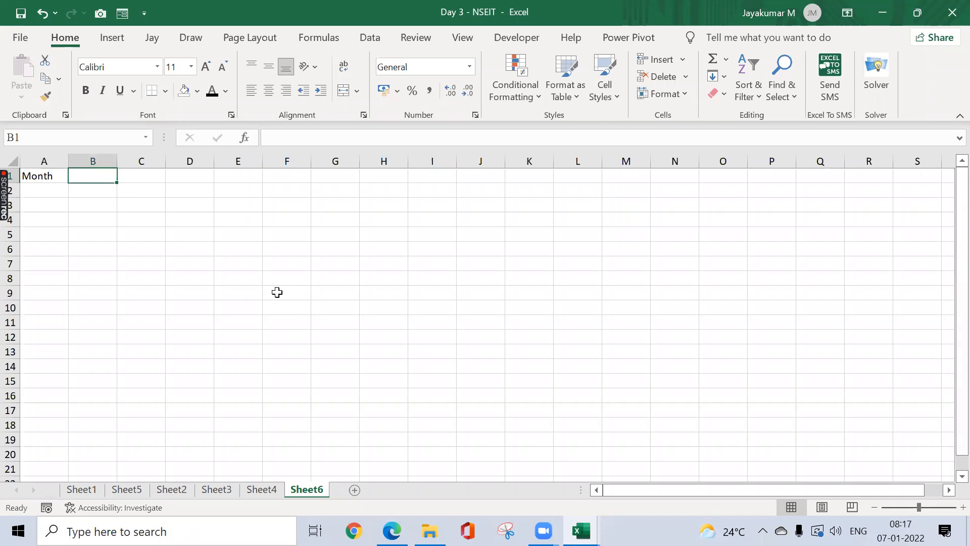
key(Left)
key(Right)
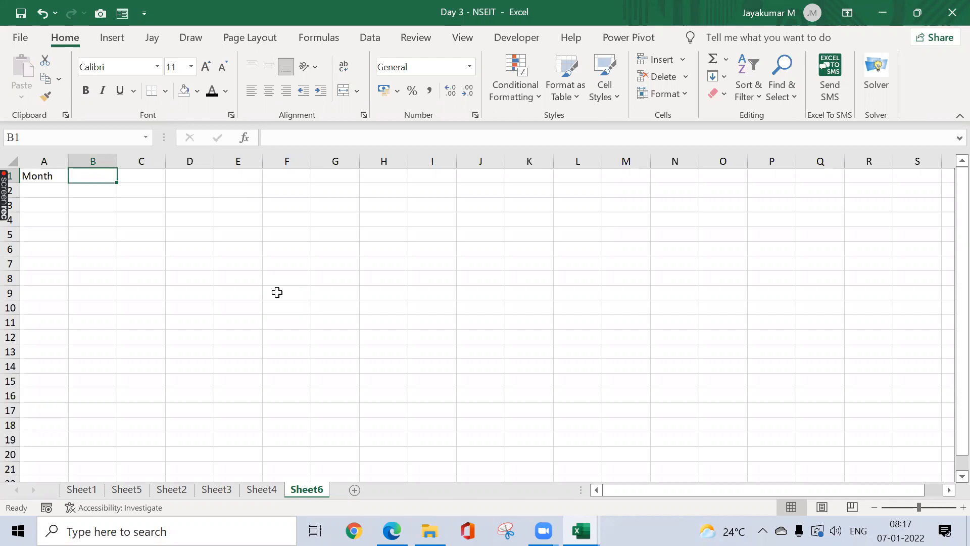
Step: Enter the date 31-Jan-2022 in B1, correcting the year from 2021
text(3)
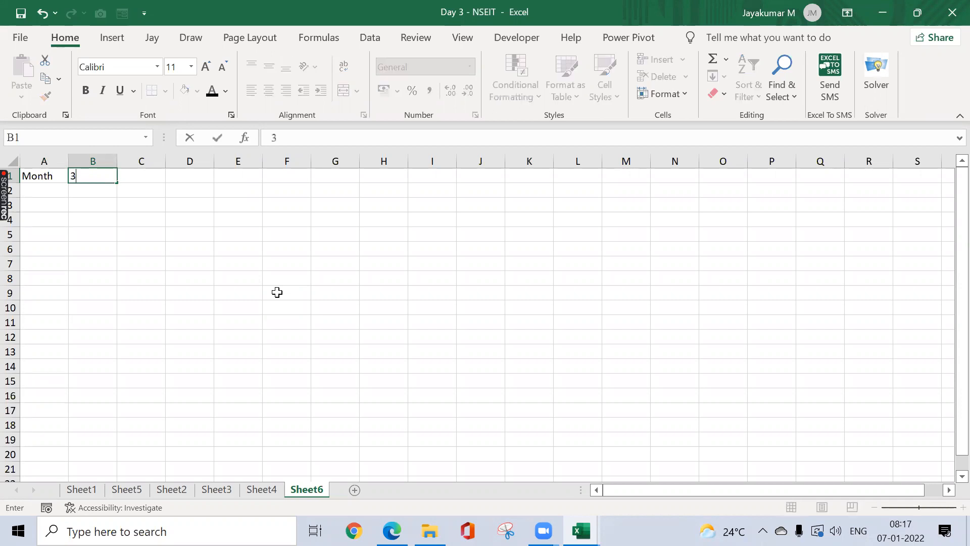
text(1-Jan-2021)
key(Return)
key(Up)
key(F2)
key(BackSpace)
text(2)
key(Return)
key(Up)
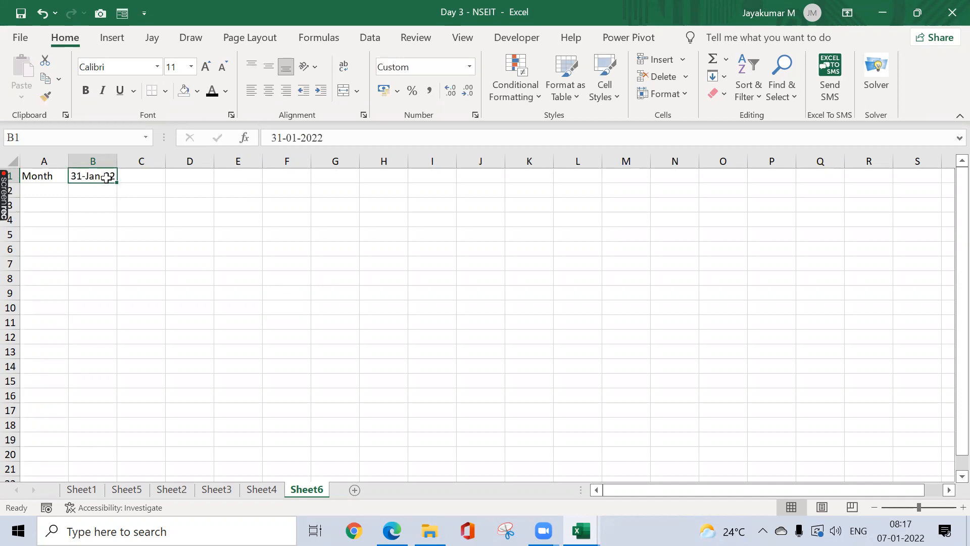
Step: Give B1 the custom mmm-yy format so it shows Jan-22
click(470, 66)
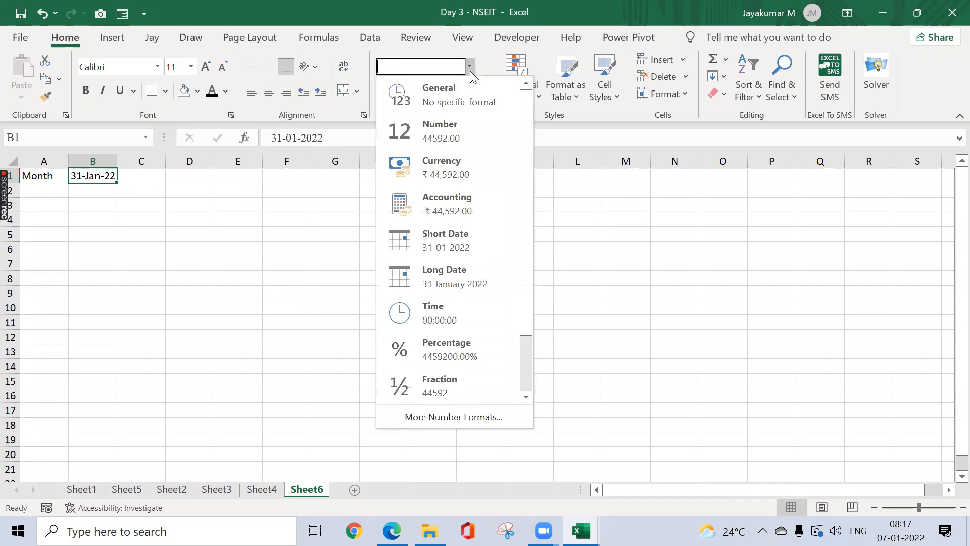
click(454, 416)
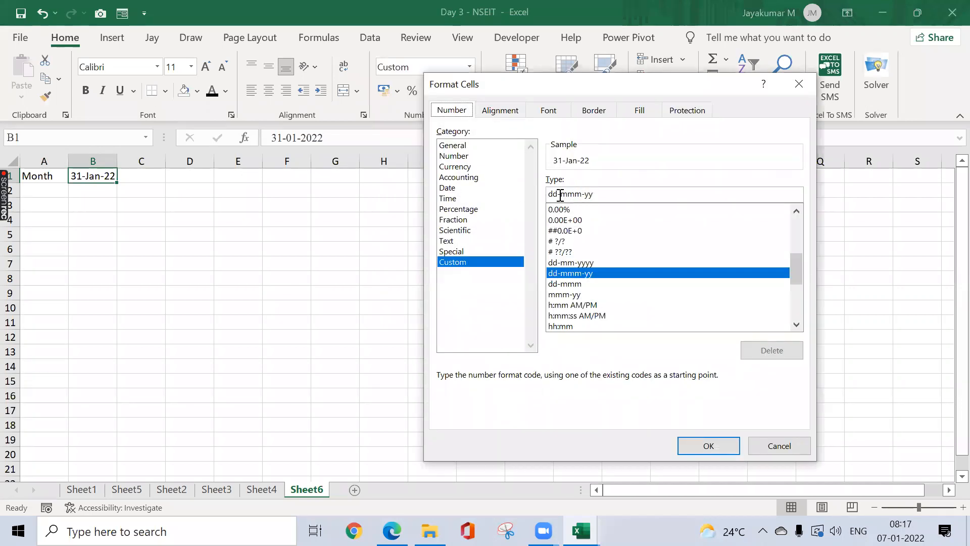
click(561, 194)
key(BackSpace)
key(BackSpace)
key(BackSpace)
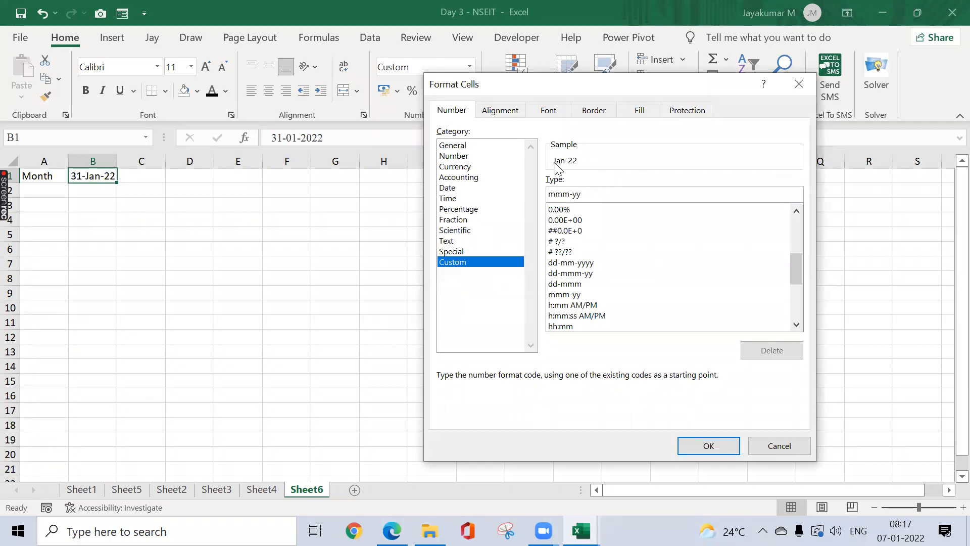
click(709, 447)
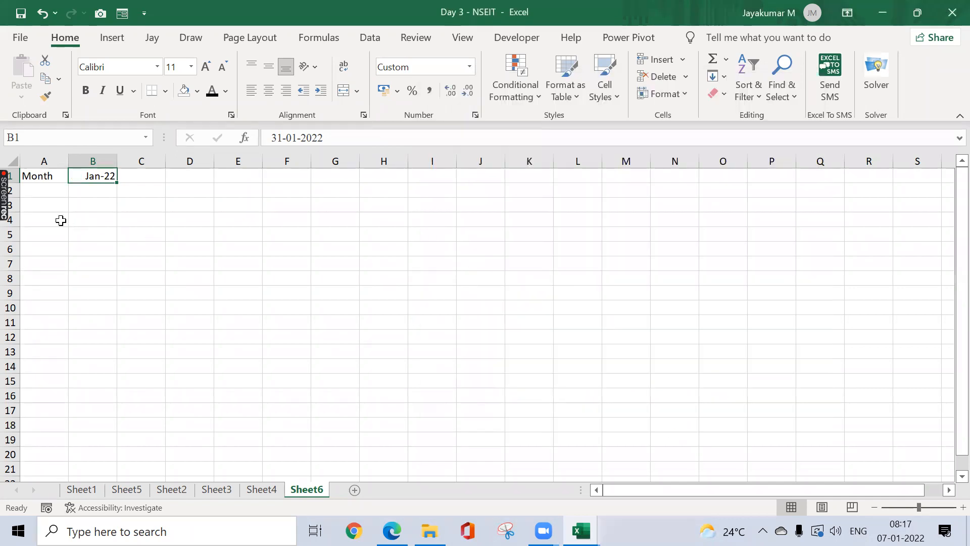
click(60, 219)
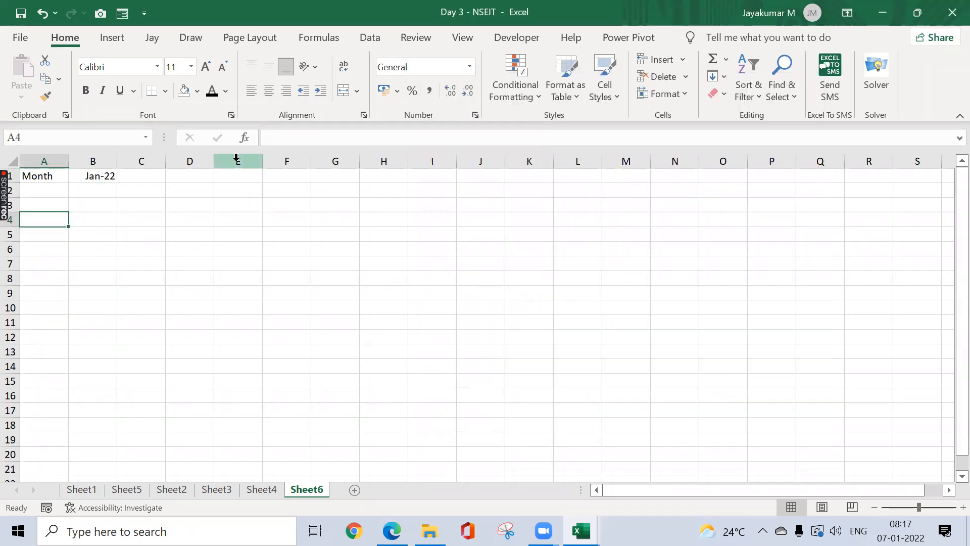
Step: Add headers Sl.No in A4 and Employee ID in B4, fitting column B
text(Sl.No)
key(Tab)
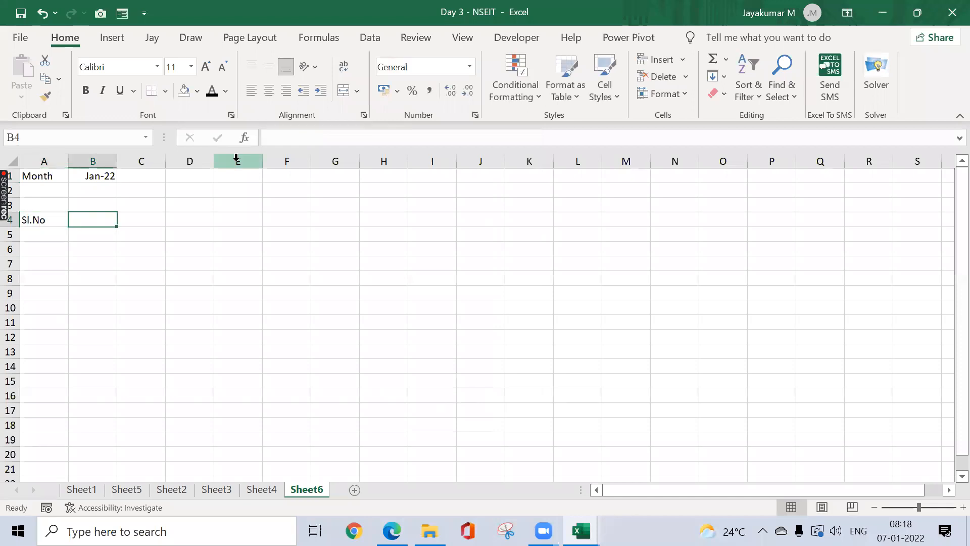
text(Employe)
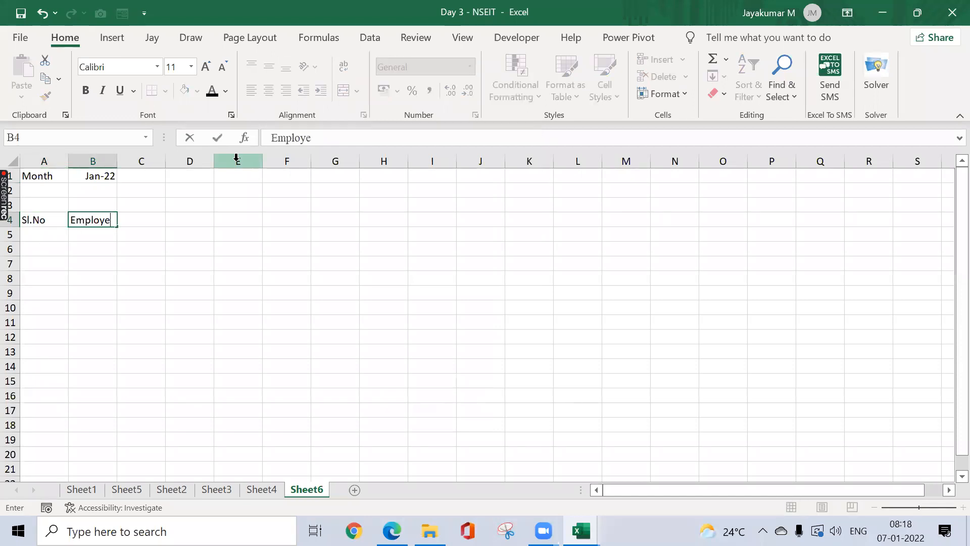
text(e ID)
key(Tab)
key(Left)
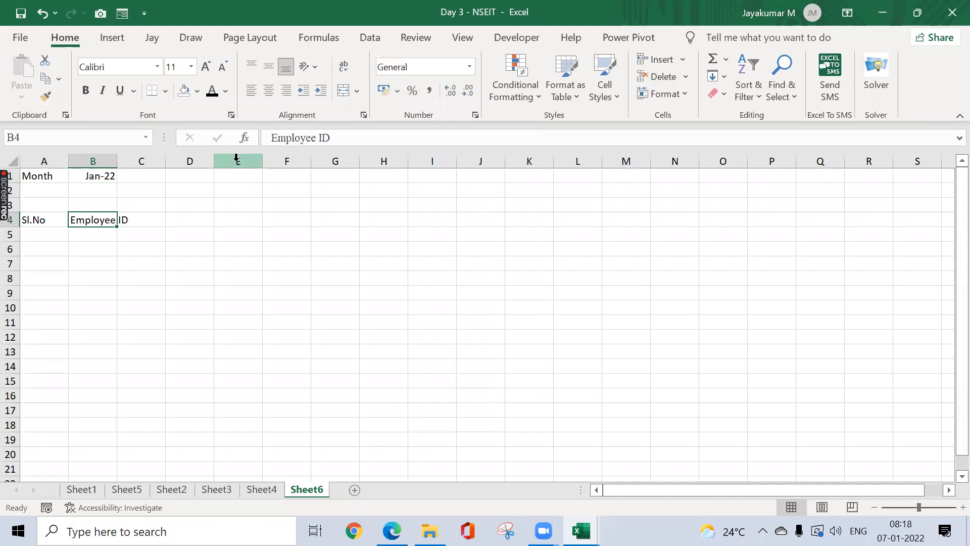
key(alt+h)
key(o)
key(i)
Step: Re-enter the month date in B1 through the formula bar
key(Up)
key(Right)
key(Right)
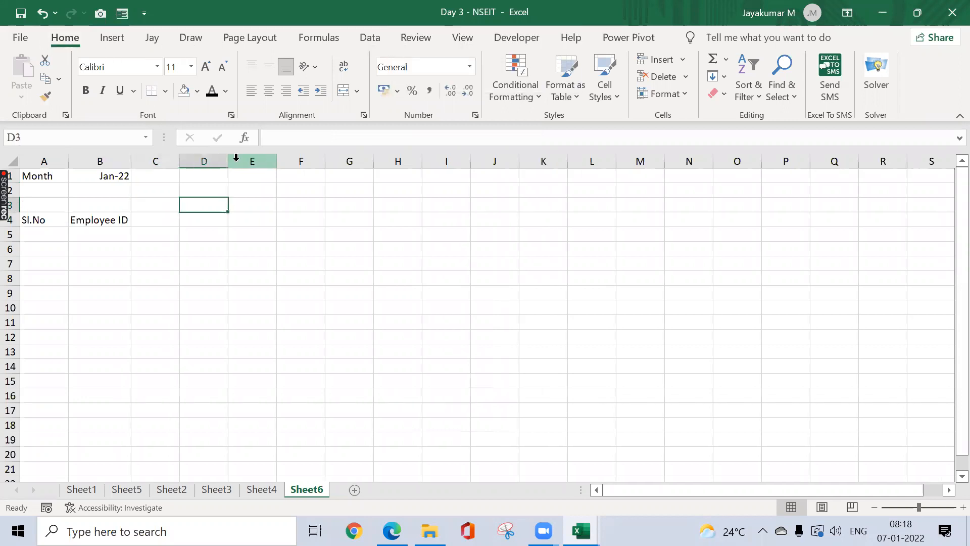
key(Left)
key(Up)
key(Left)
key(Up)
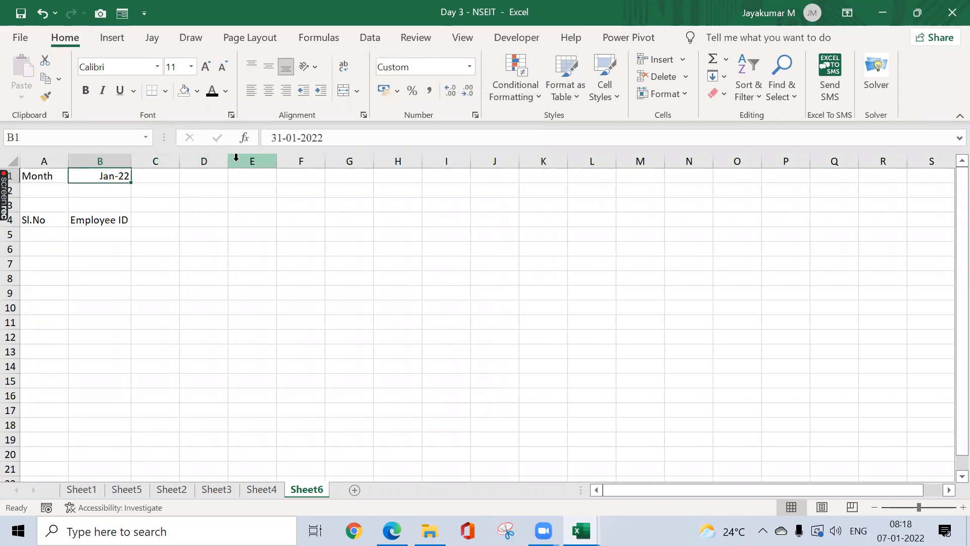
key(Right)
key(Down)
key(Down)
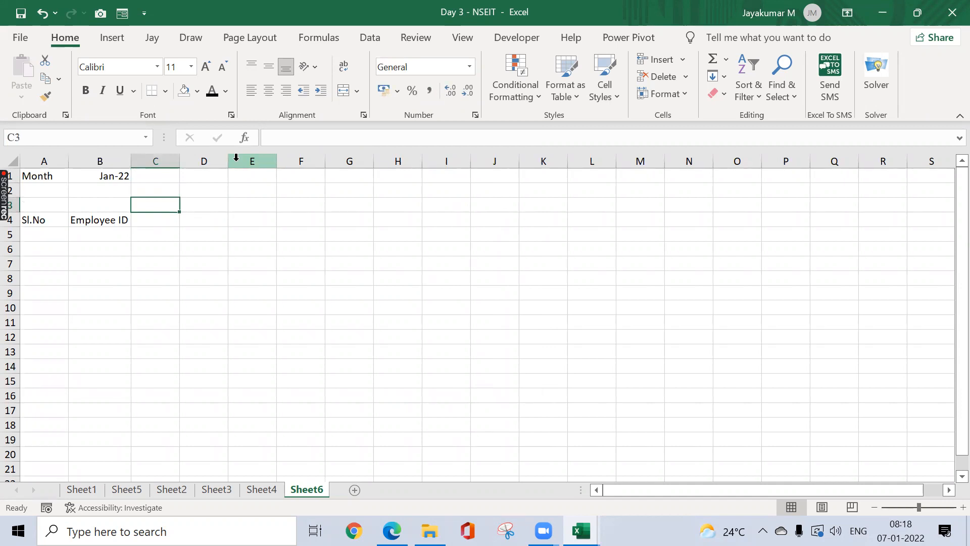
key(Up)
key(Up)
key(Left)
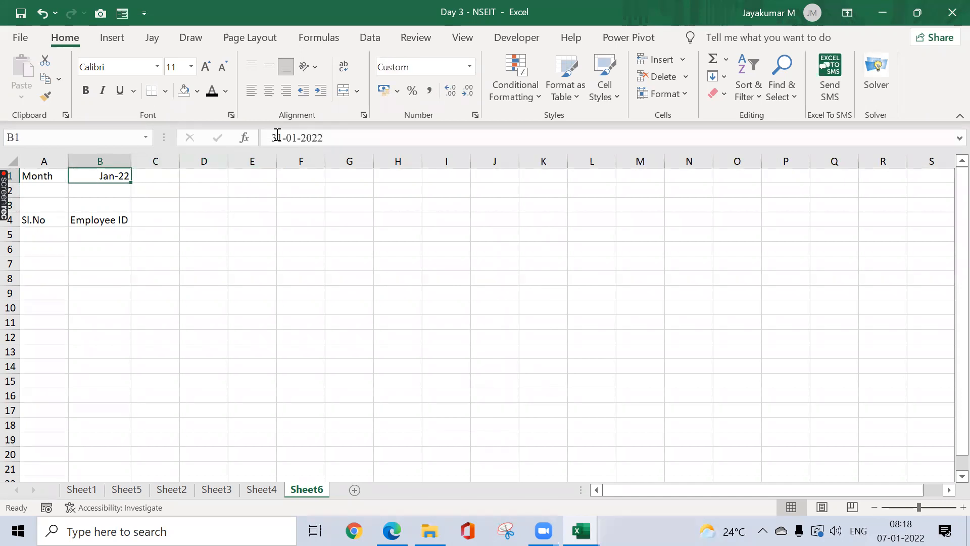
click(276, 135)
key(BackSpace)
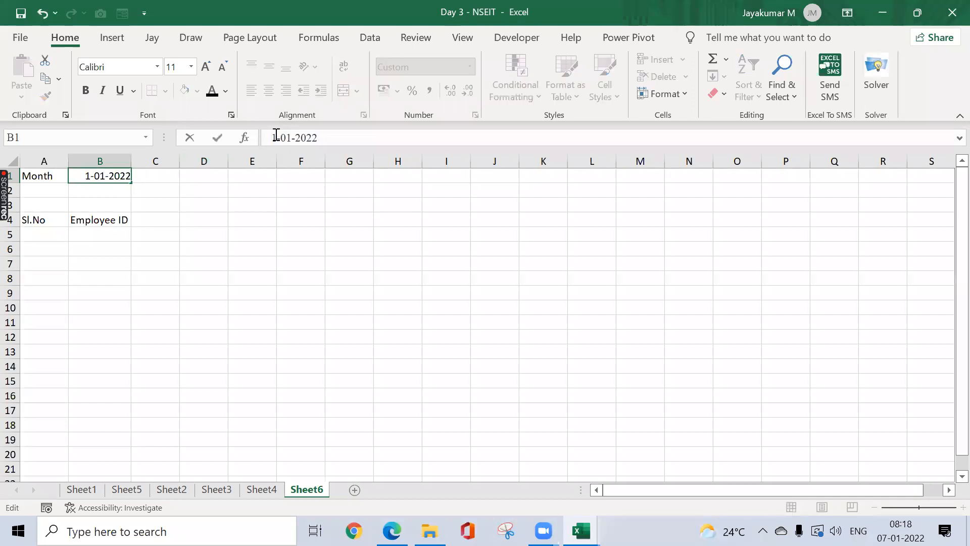
text(0)
key(Return)
Step: Link C3 to the month with =B1 so it displays Jan-22
key(Right)
key(Down)
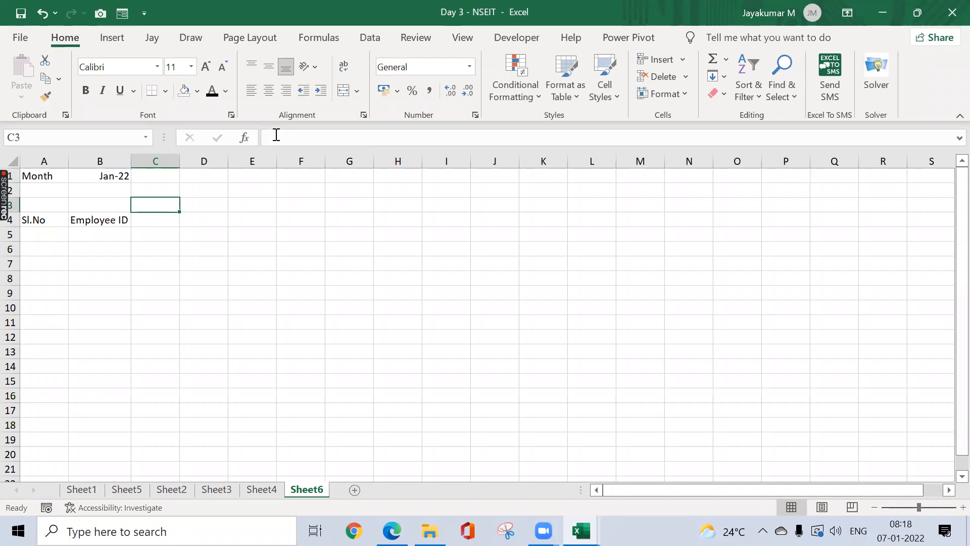
text(=)
key(Up)
key(Left)
key(Up)
key(ctrl+Return)
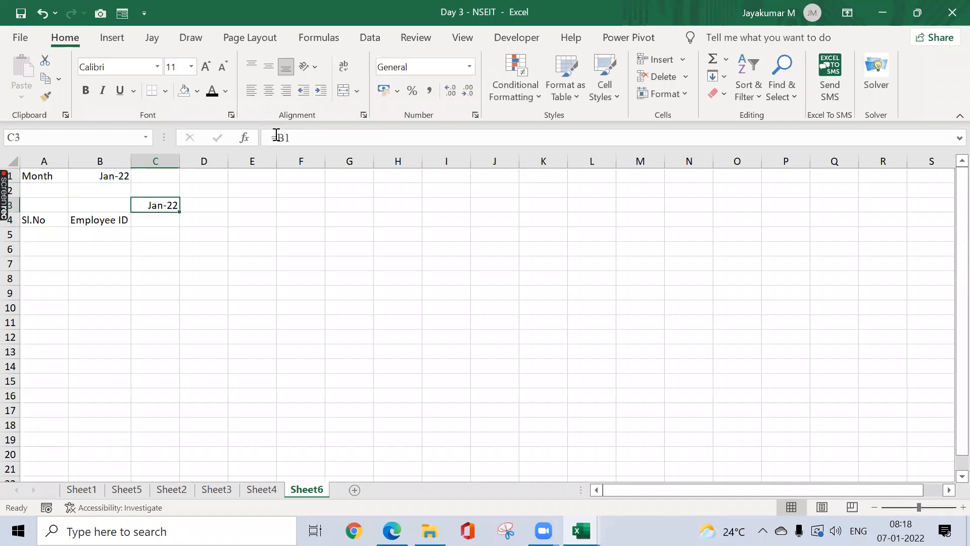
click(115, 180)
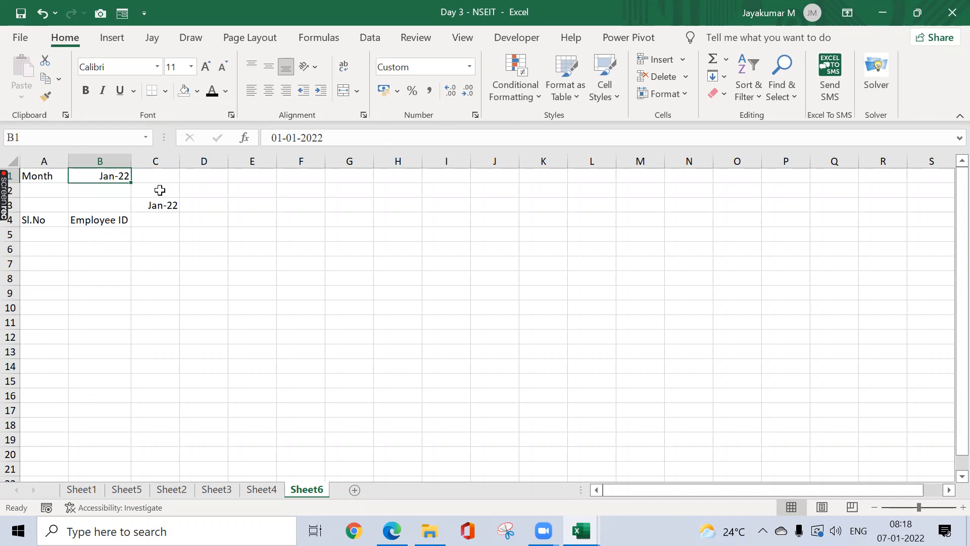
click(160, 206)
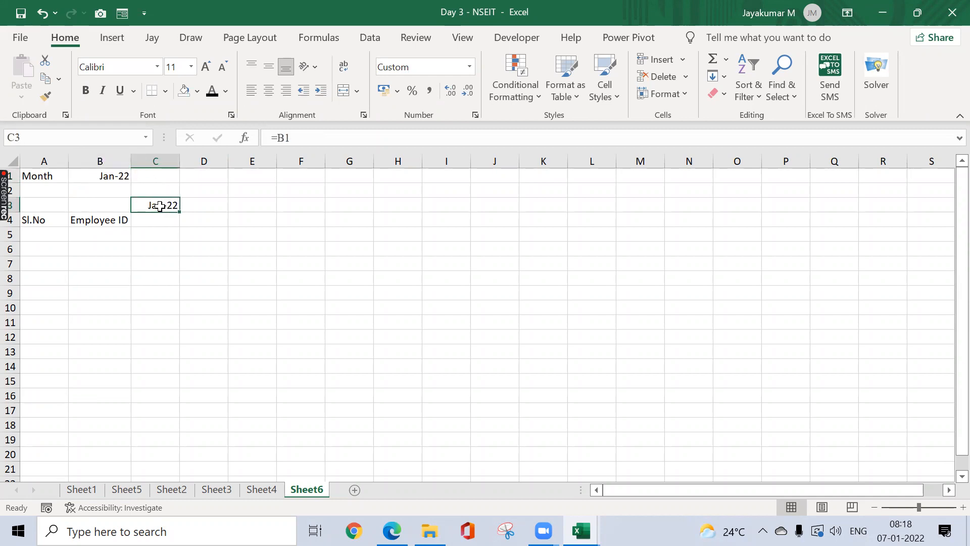
click(207, 206)
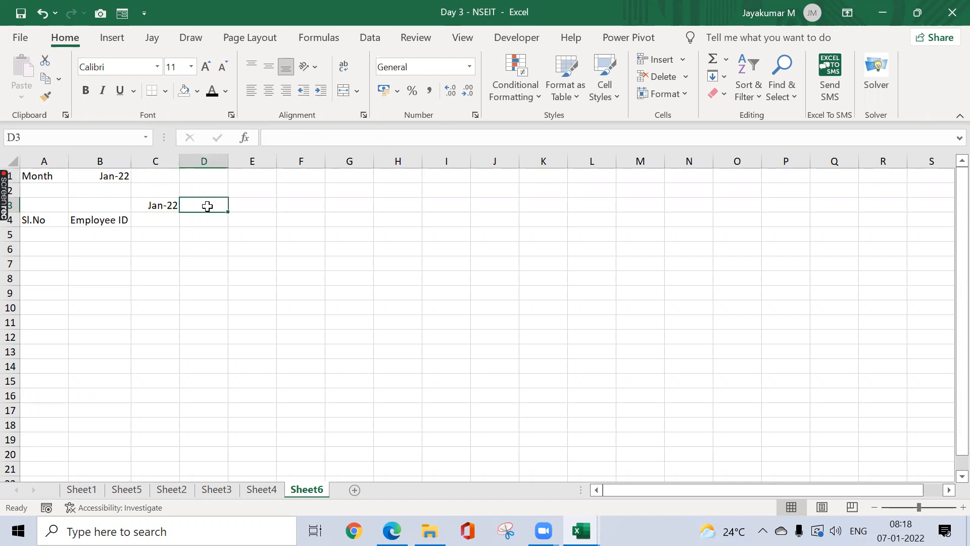
Step: Enter =C3+1 in D3 so it holds the next day's date
text(=)
key(Left)
text(+1)
key(Return)
click(205, 205)
click(160, 206)
click(206, 206)
key(Left)
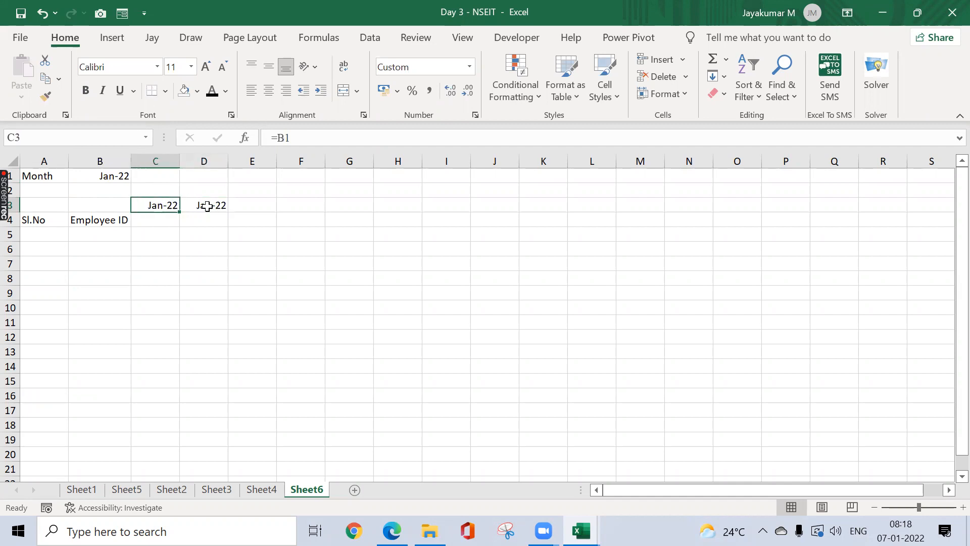
key(shift+Right)
click(165, 202)
Step: Give C3 the custom number format dd so it shows only the day, 01
click(469, 66)
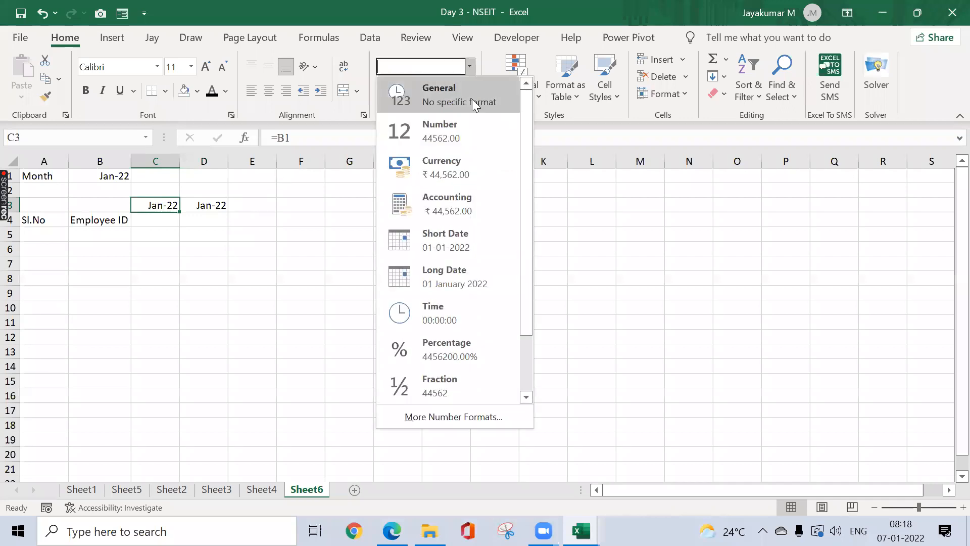
click(461, 411)
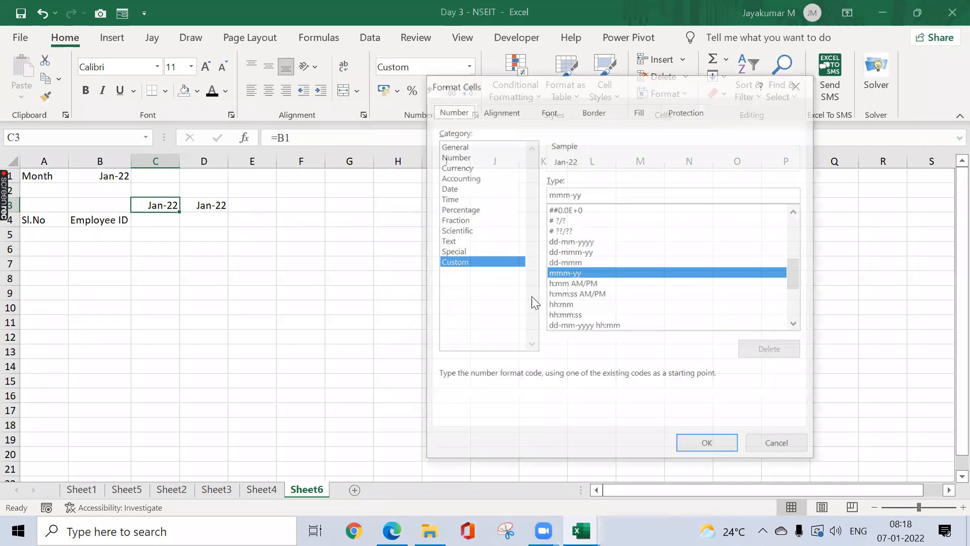
key(alt+t)
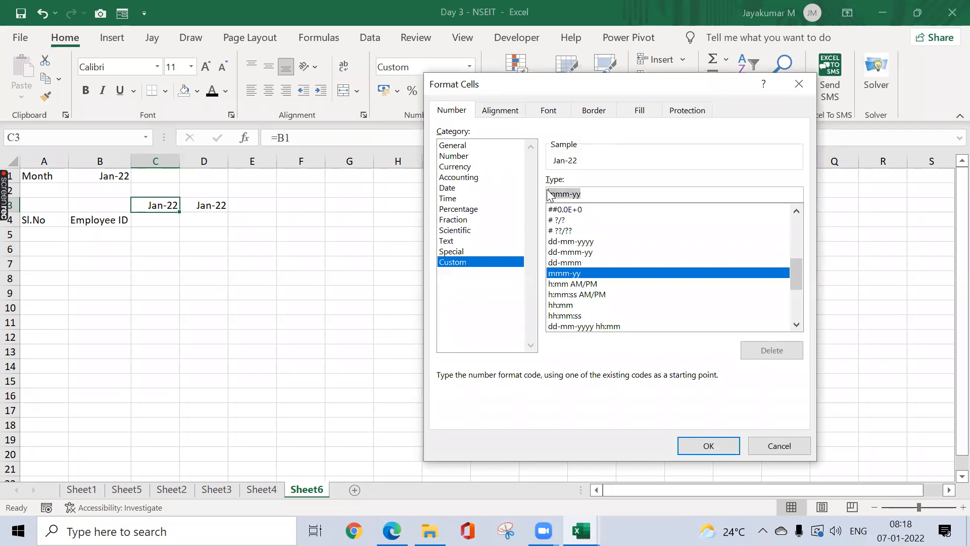
click(549, 194)
text(dd-)
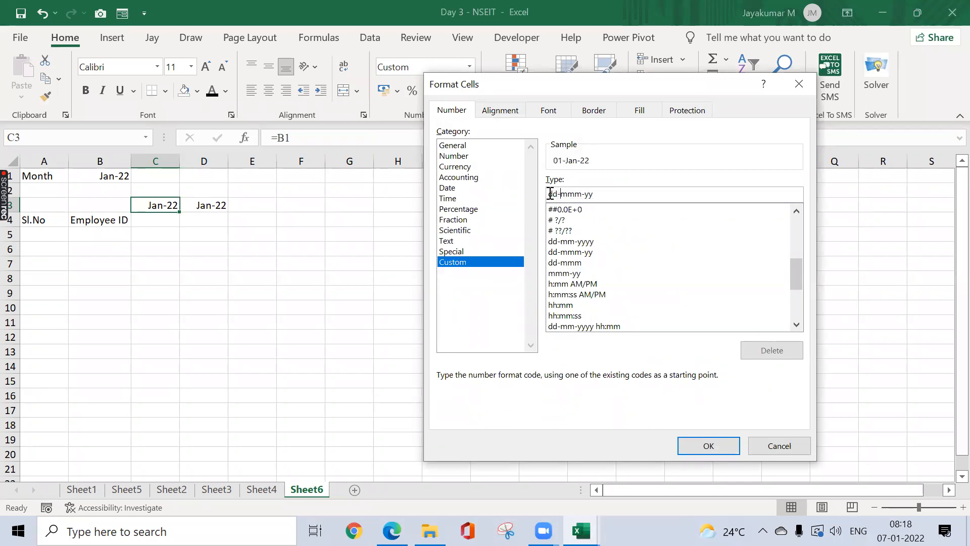
key(Delete)
key(Delete)
key(Delete)
click(687, 443)
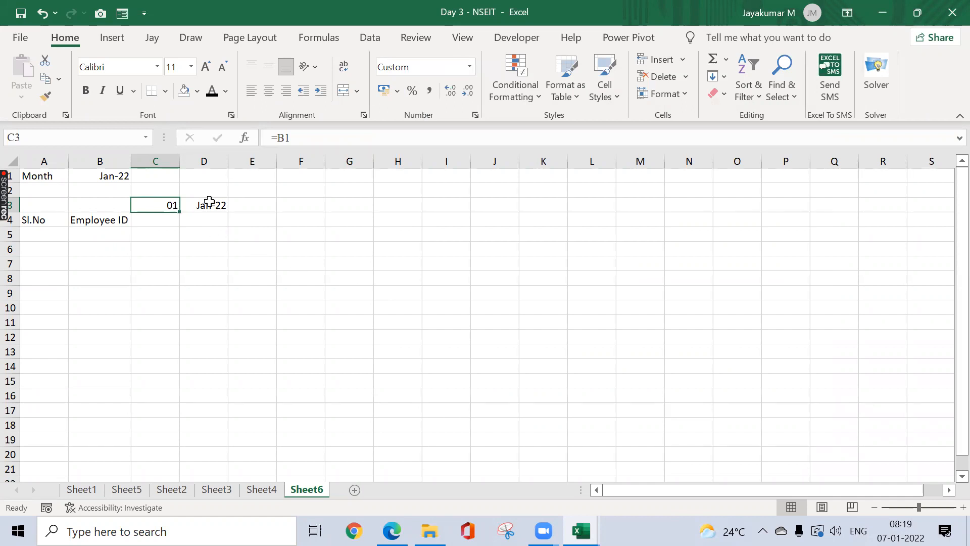
Step: Cancel a stray fill and re-enter =C3+1 in D3
mouse_move(180, 212)
mouse_down()
mouse_move(674, 203)
mouse_move(385, 232)
mouse_move(179, 208)
mouse_up()
click(208, 203)
text(=)
key(Left)
text(+1)
key(Return)
key(Up)
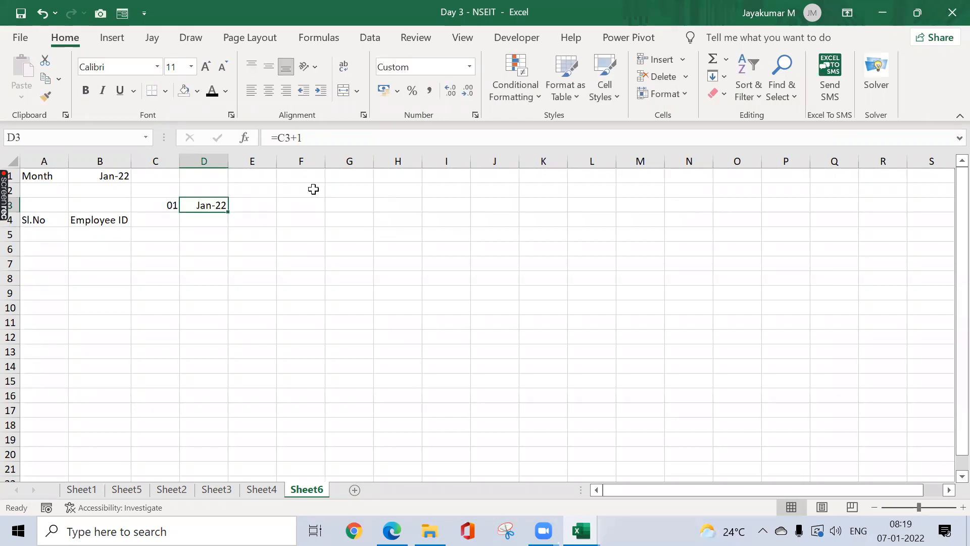
Step: Paint C3's dd format onto D3:Q3 and fill D3's +1 formula across to Q3
click(169, 200)
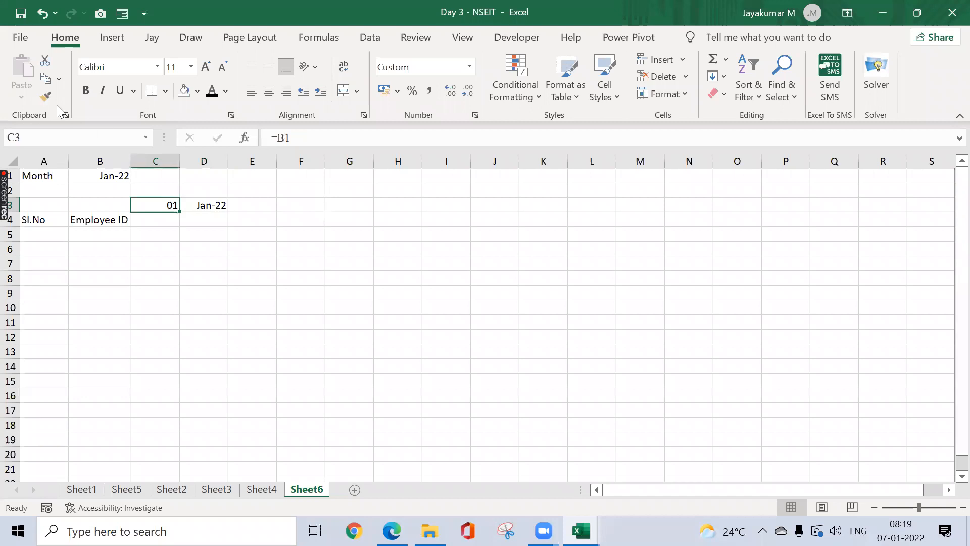
click(46, 96)
mouse_move(196, 202)
mouse_down()
mouse_move(446, 212)
mouse_move(606, 192)
mouse_move(824, 210)
mouse_move(922, 205)
mouse_move(695, 211)
mouse_up()
click(174, 204)
click(205, 205)
drag(230, 212, 837, 207)
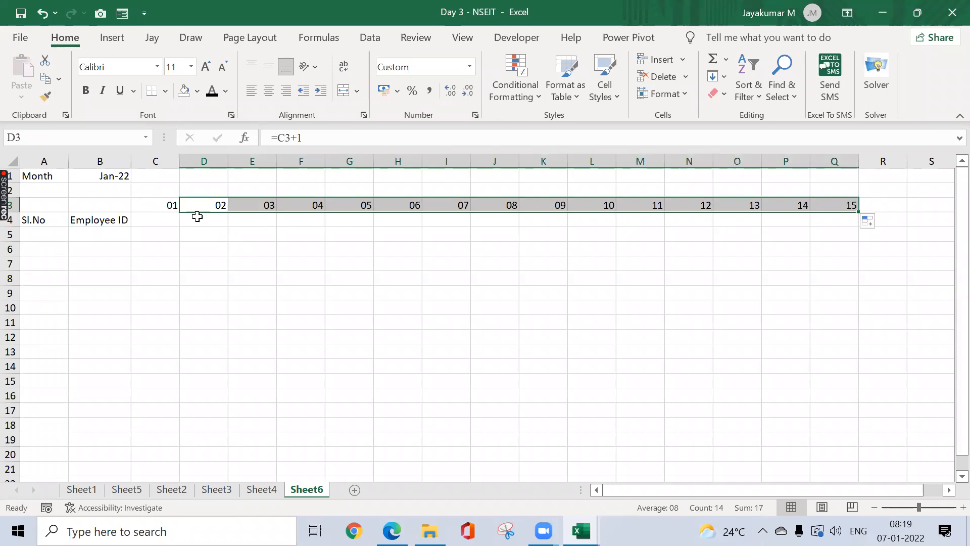
Step: Centre the day numbers 01–15 across C3:Q3
click(167, 205)
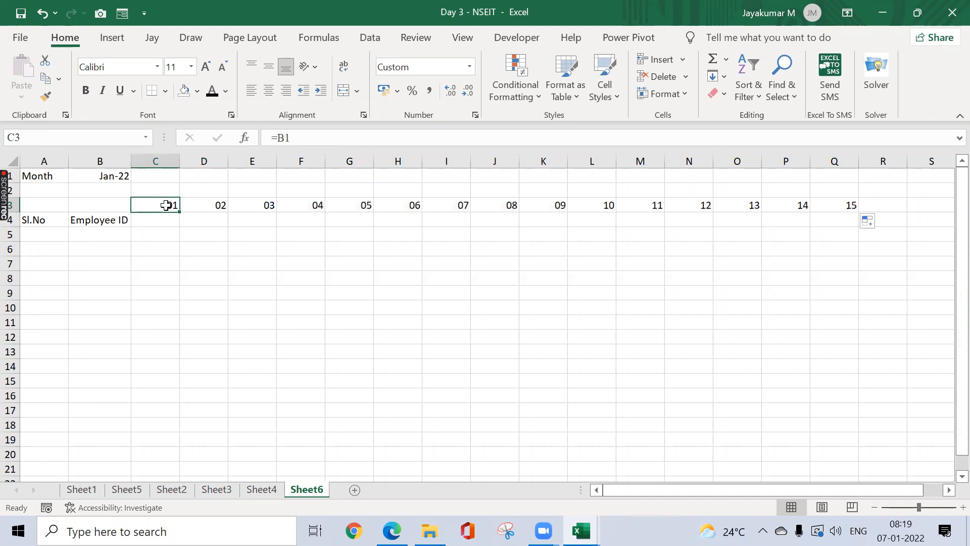
key(ctrl+shift+Right)
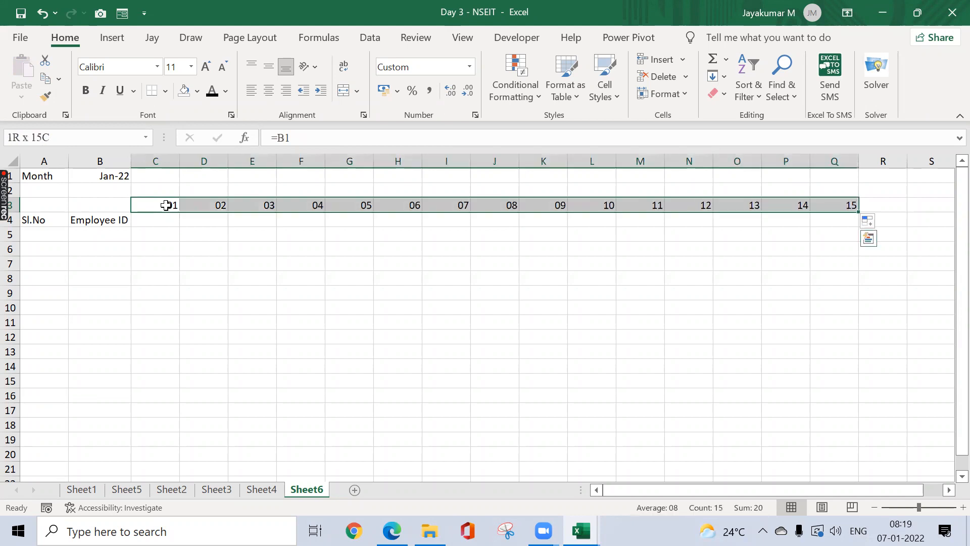
click(273, 99)
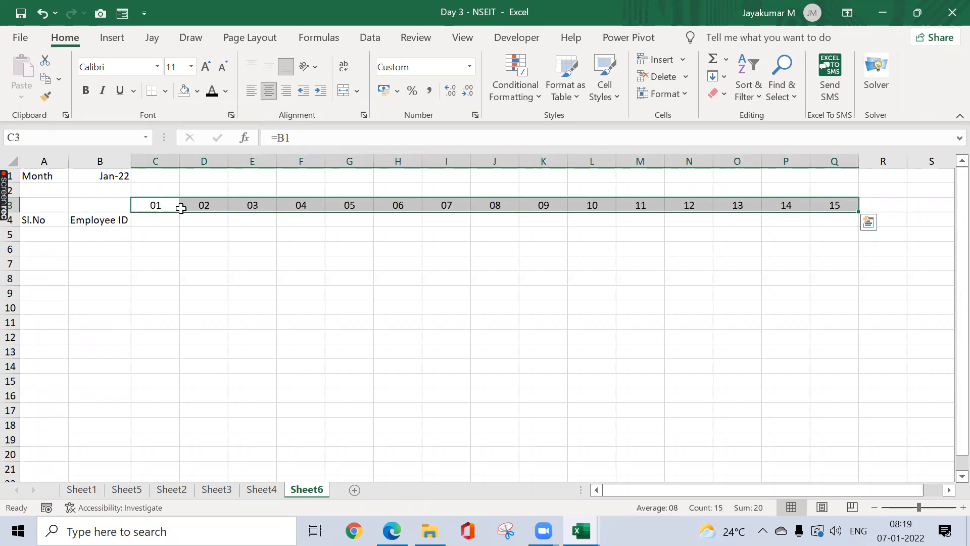
click(111, 241)
Step: Shade the day row C3:Q3 with a light peach fill
key(Up)
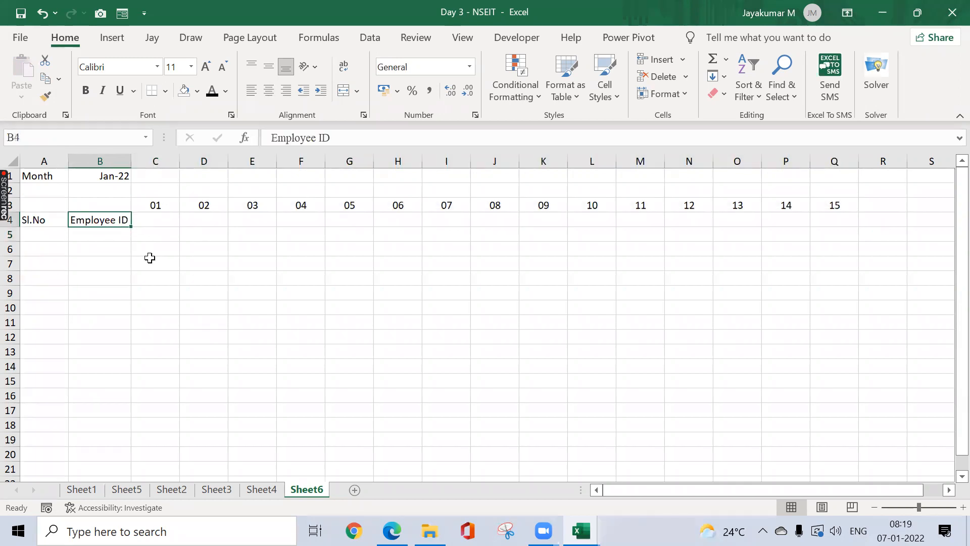
key(Up)
key(Right)
key(ctrl+shift+Right)
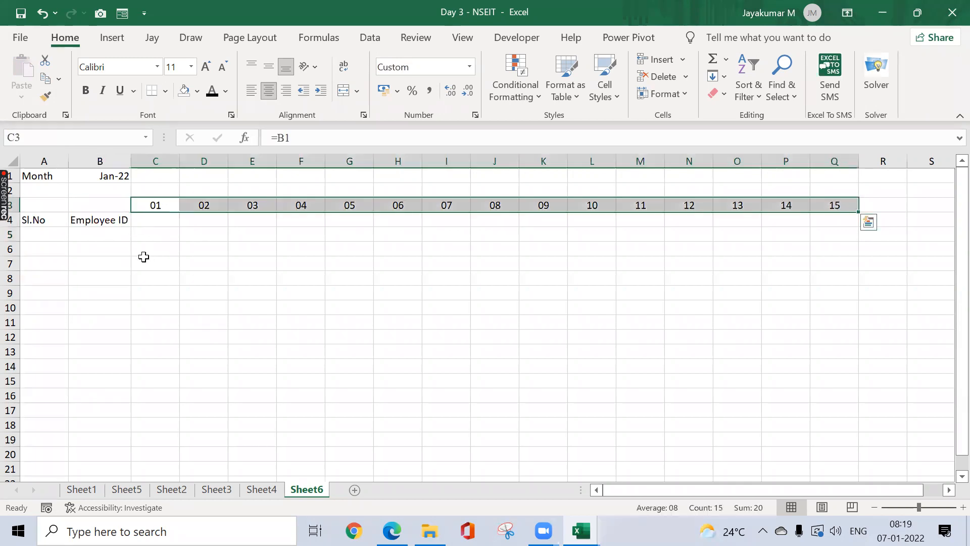
click(198, 93)
click(252, 157)
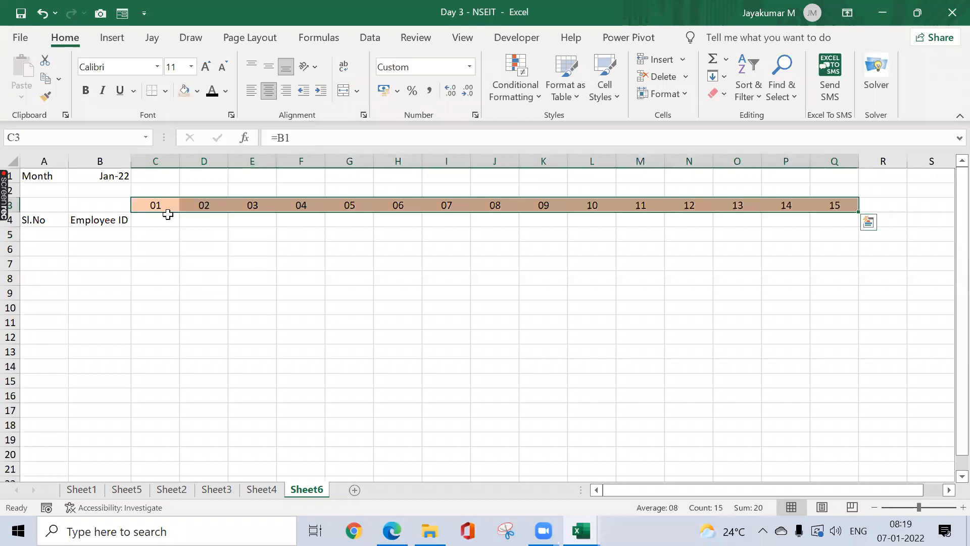
click(114, 235)
key(Up)
key(Right)
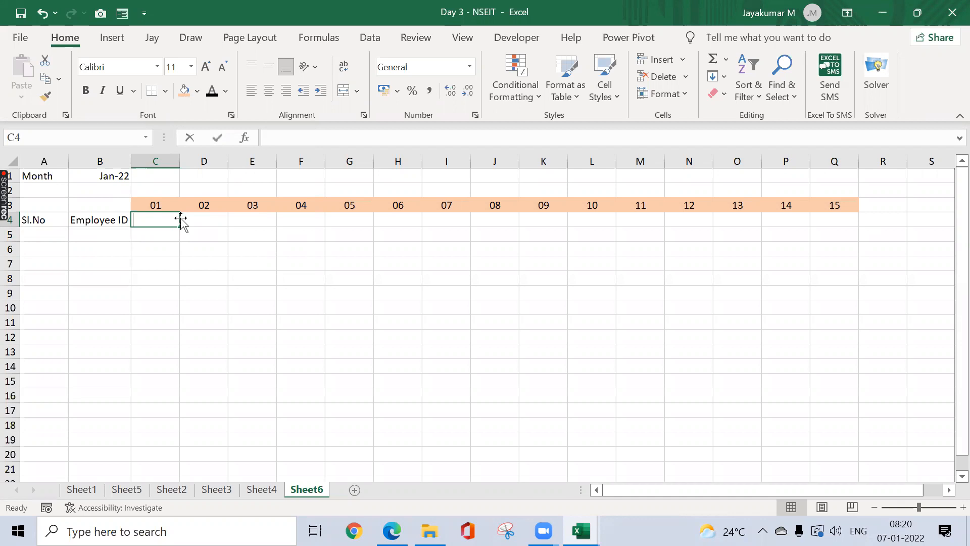
Step: Enter =TEXT(C3,"DDD") in C4 to show the first day's weekday name
text(=Text)
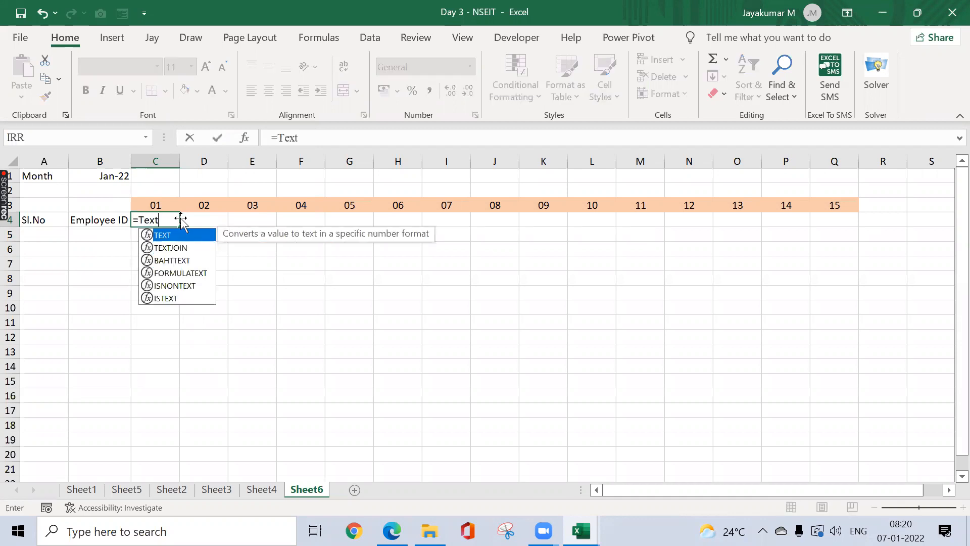
key(Tab)
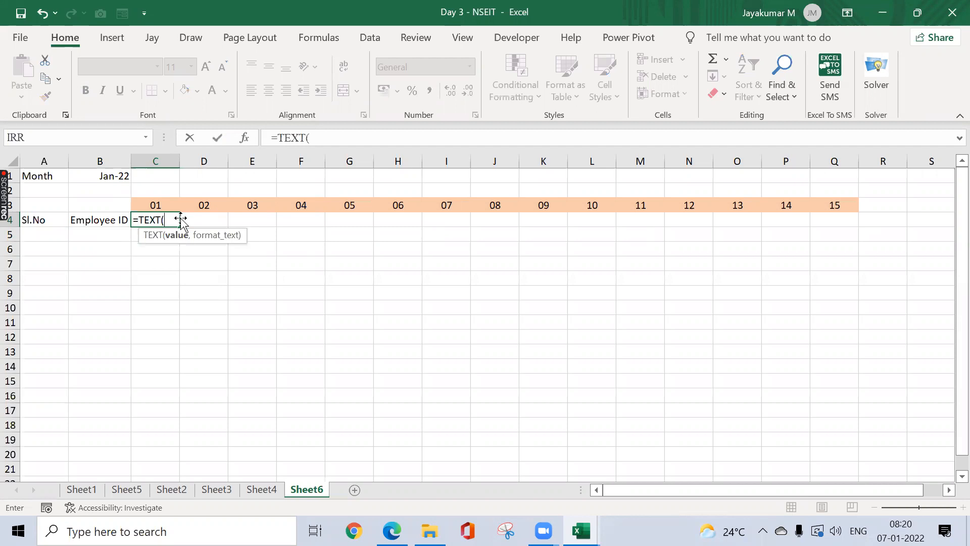
key(Up)
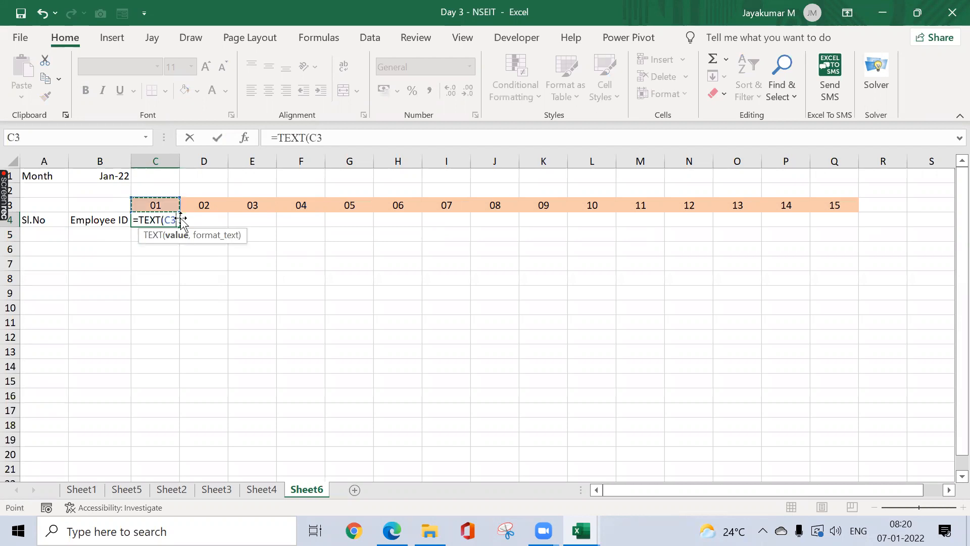
text(,"DDD)
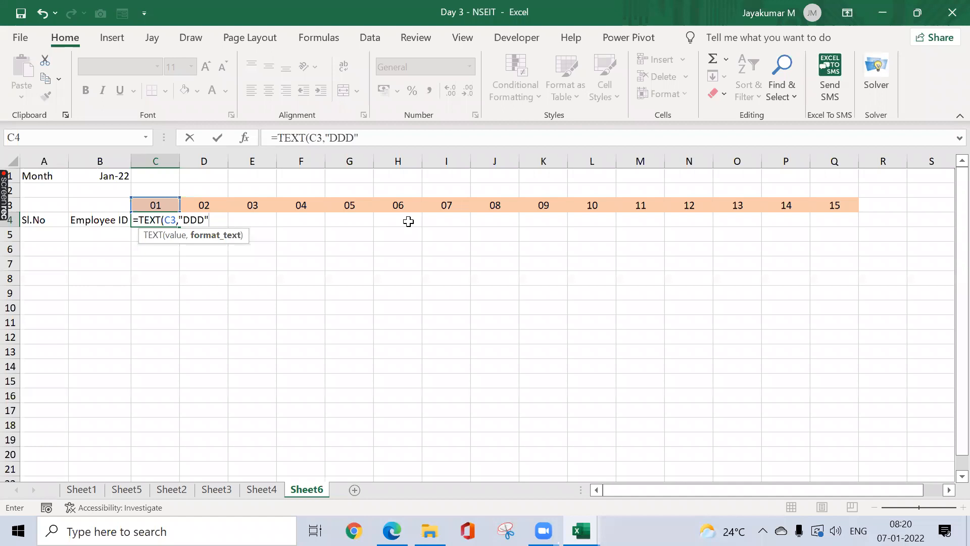
text())
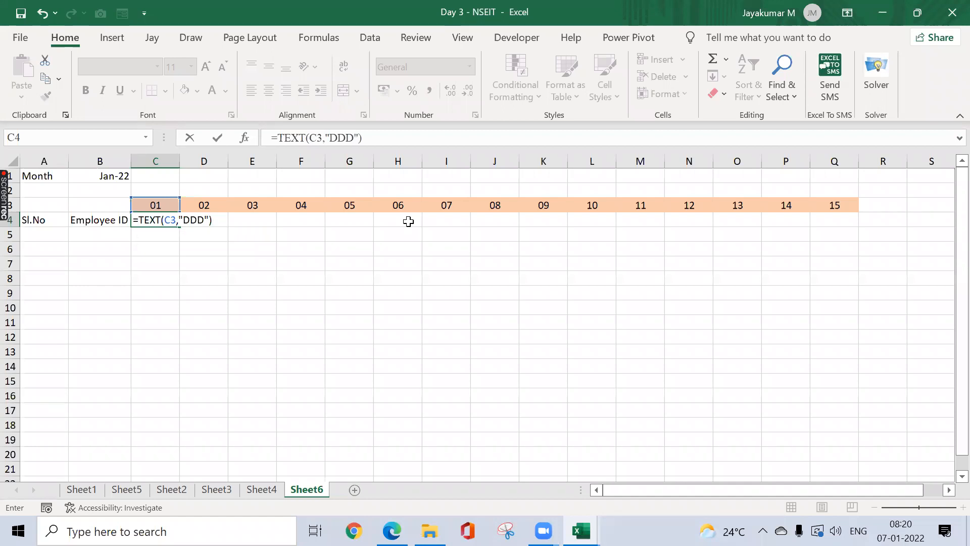
key(Return)
key(Up)
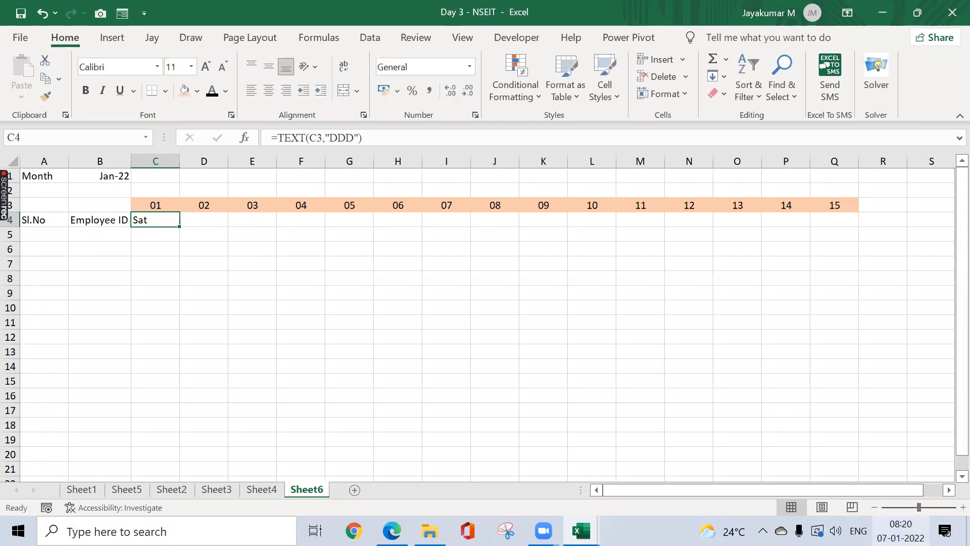
Step: Check the calendar for January's first weekday and centre Sat in C4
click(895, 528)
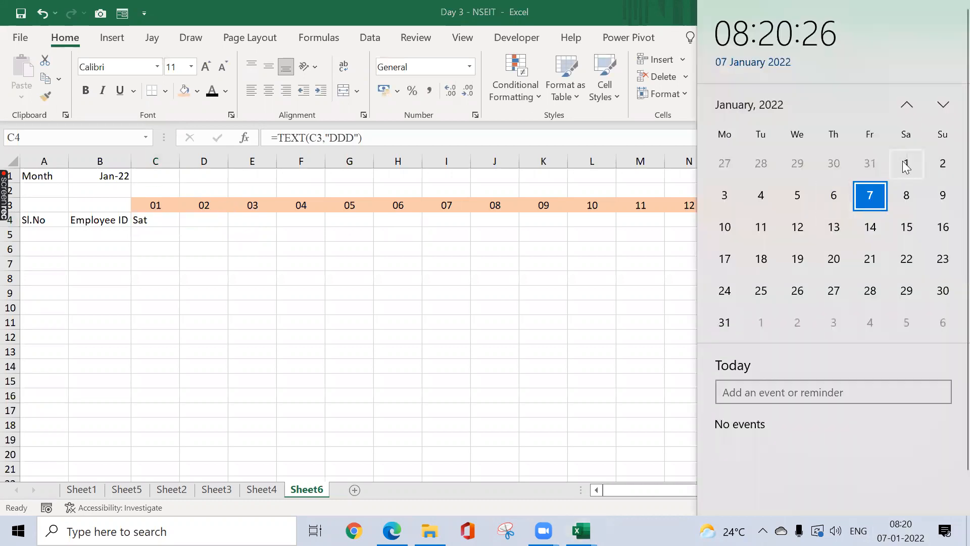
click(159, 222)
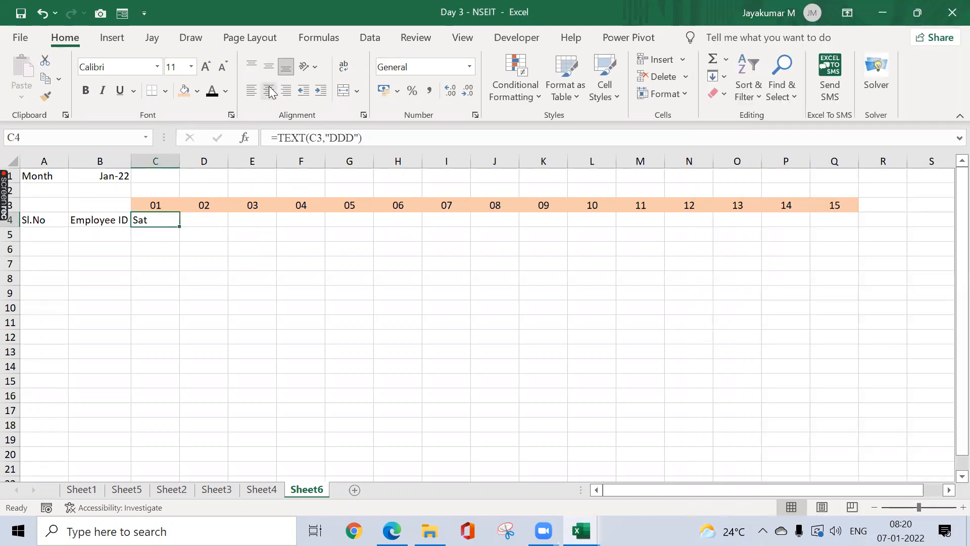
click(268, 90)
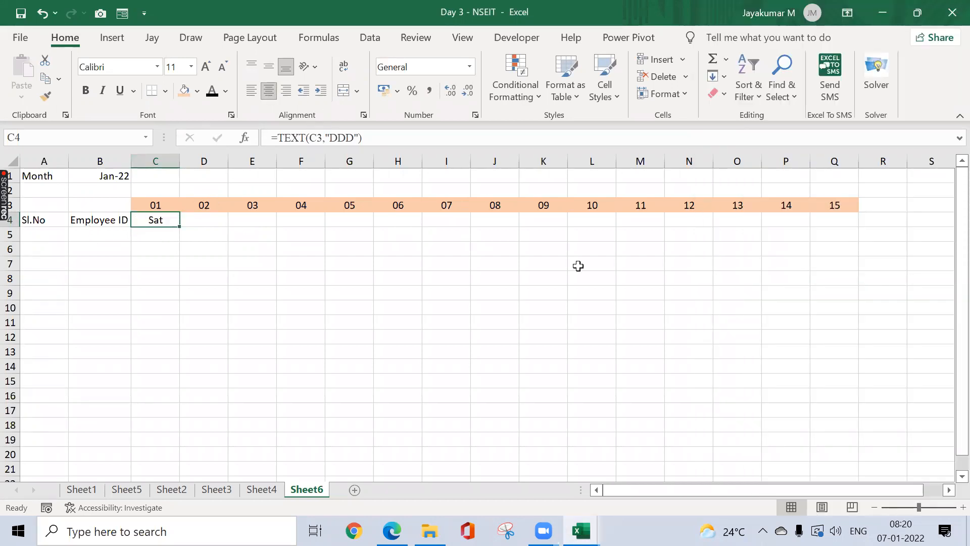
click(168, 205)
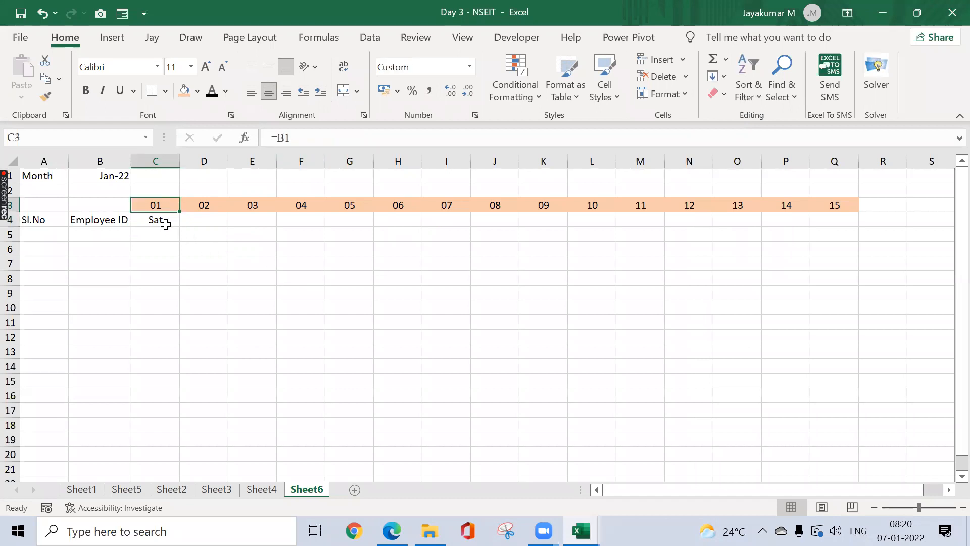
click(166, 224)
Step: Change B1's date to February to test the weekday formula, checking the calendar
click(111, 177)
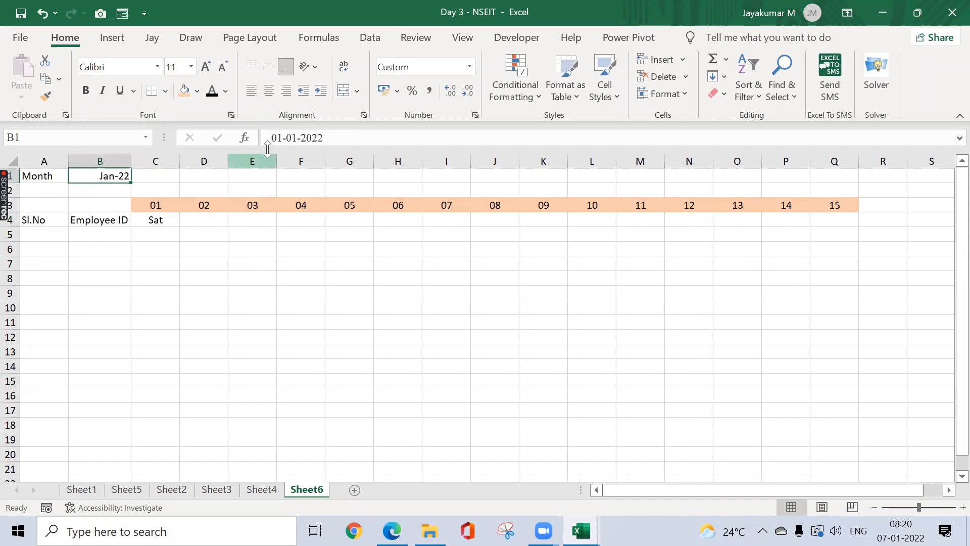
click(293, 138)
key(BackSpace)
text(2)
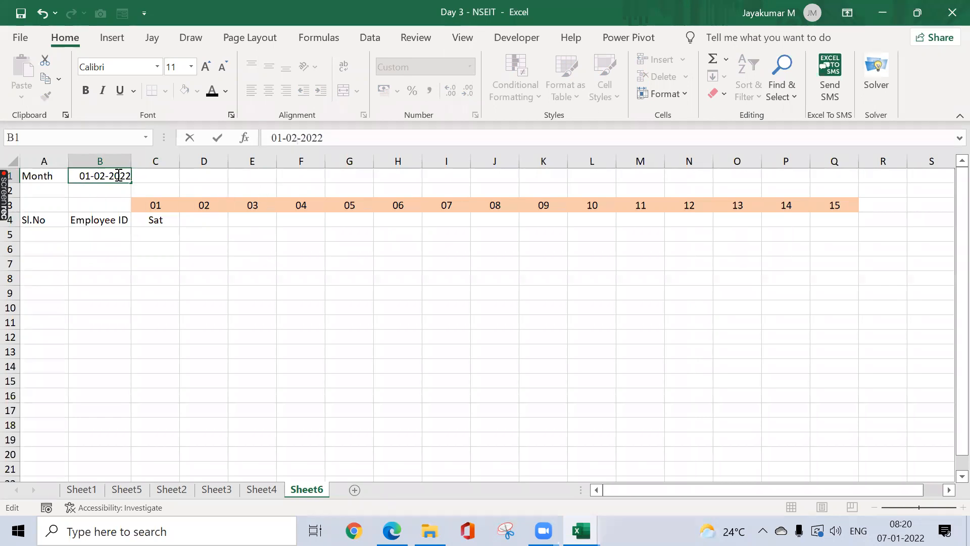
key(Return)
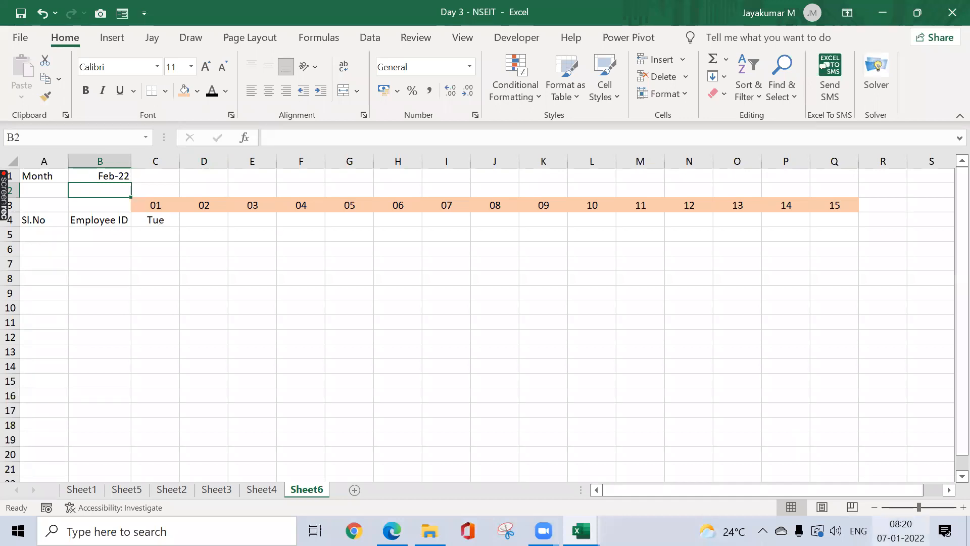
click(901, 530)
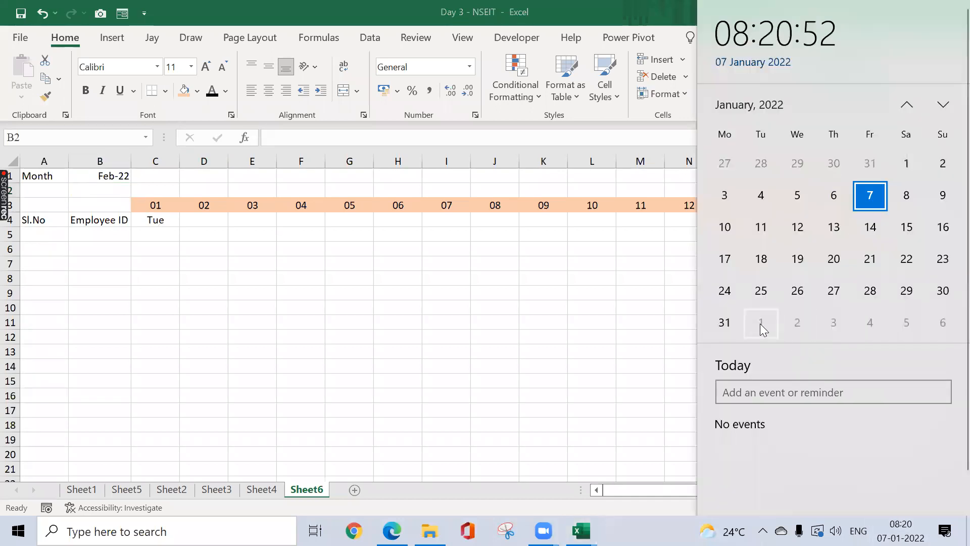
click(244, 302)
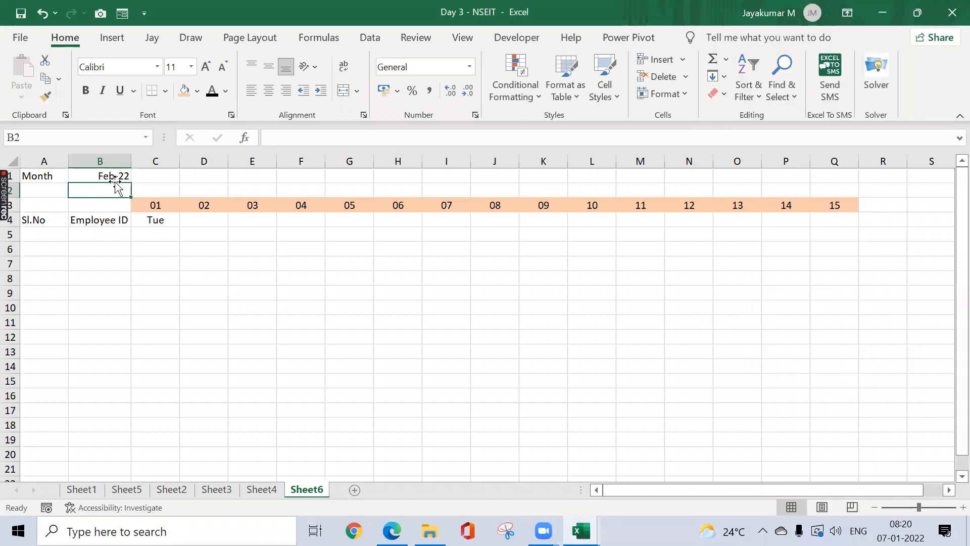
Step: Restore B1's date to January so the month reads Jan-22 again
click(114, 175)
click(297, 136)
key(BackSpace)
text(1)
key(Return)
key(Up)
key(Down)
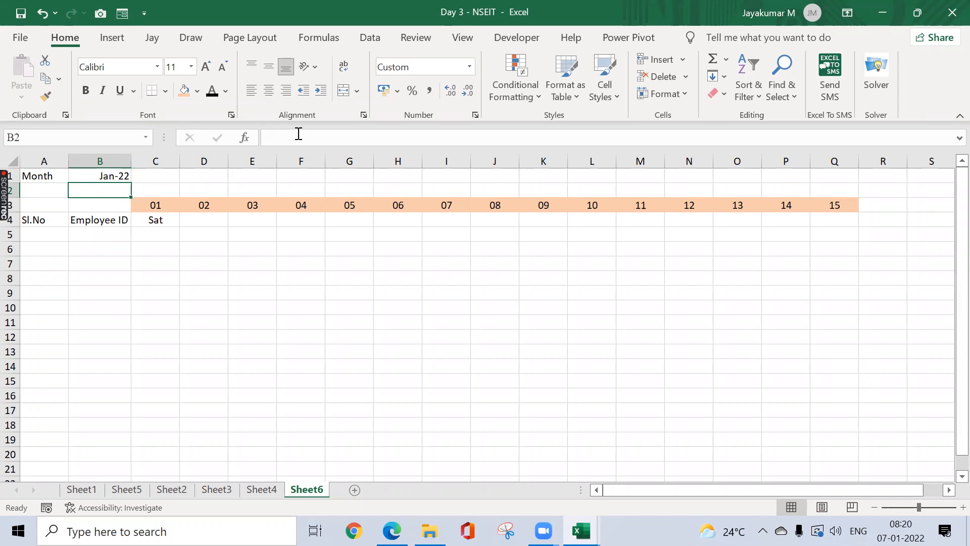
key(Right)
key(Down)
key(Down)
text(c)
key(Escape)
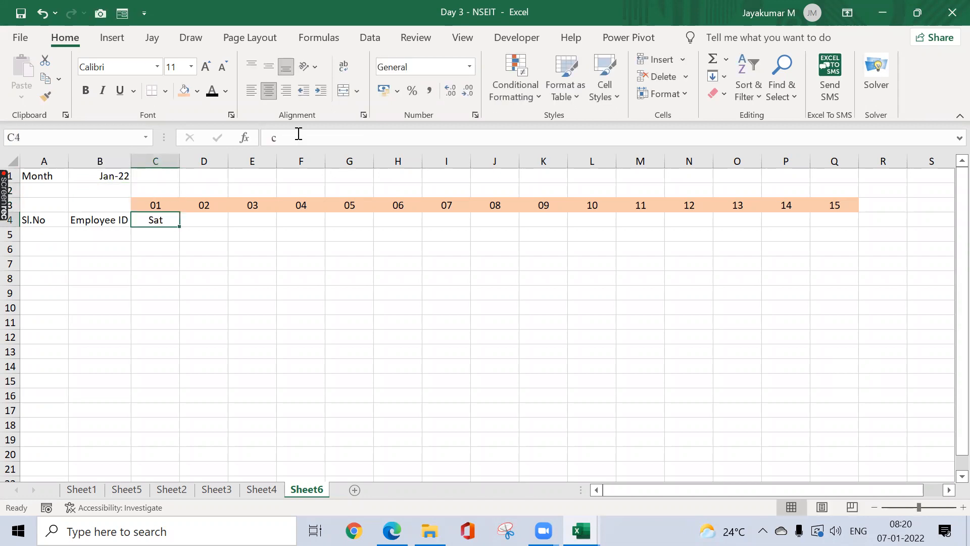
Step: Copy the weekday formula from C4 across C4:Q4
key(ctrl+c)
key(shift+Right)
key(shift+Right)
key(shift+Right)
key(shift+Right)
key(shift+Right)
key(shift+Right)
key(shift+Right)
key(shift+Right)
key(shift+Right)
key(shift+Right)
key(shift+Right)
key(shift+Right)
key(shift+Right)
key(shift+Right)
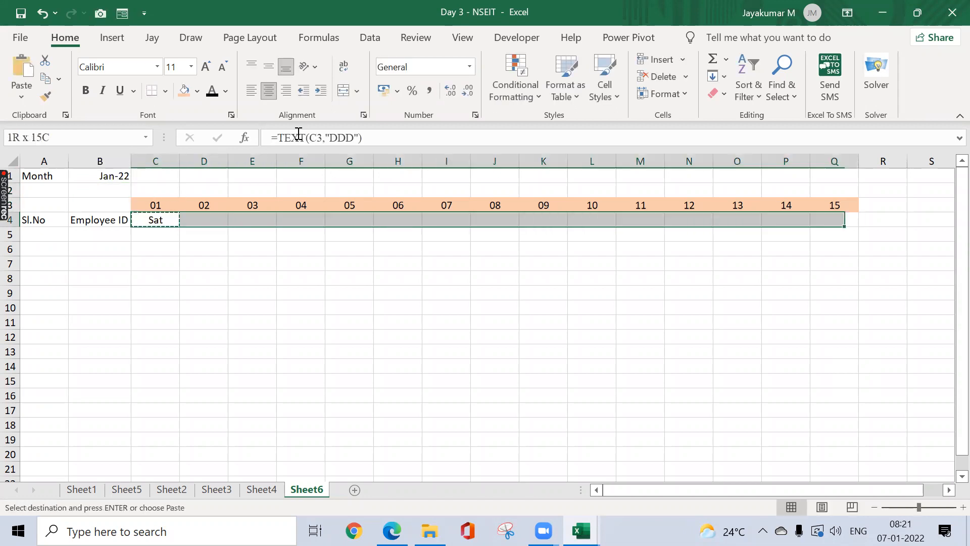
key(Return)
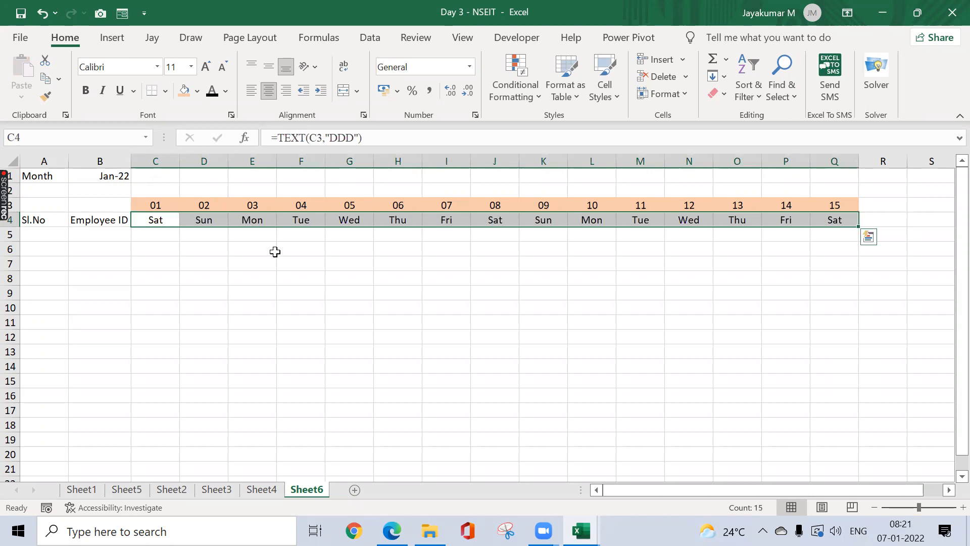
Step: Try the full-name "DDDD" format in C4, then revert it to "DDD"
click(172, 217)
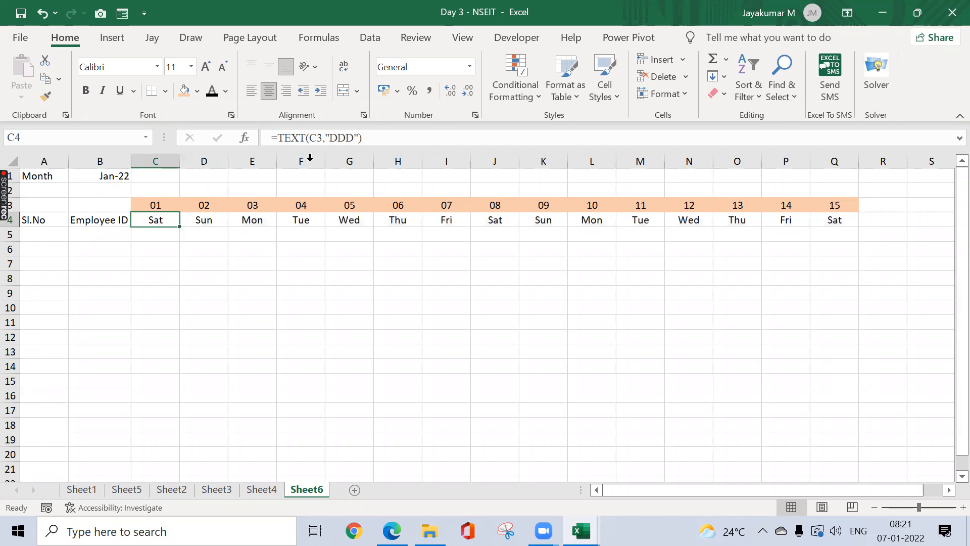
click(357, 138)
text(D)
key(ctrl+Return)
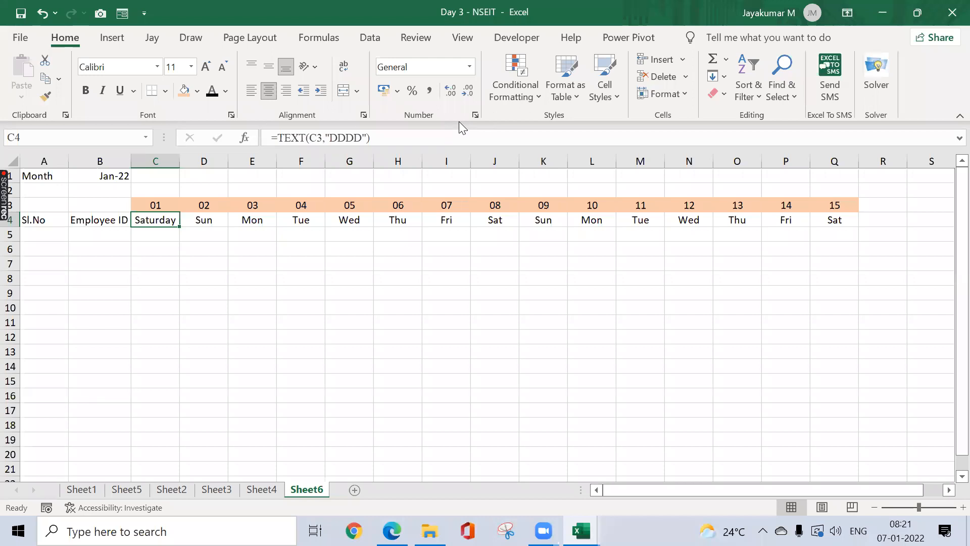
click(362, 139)
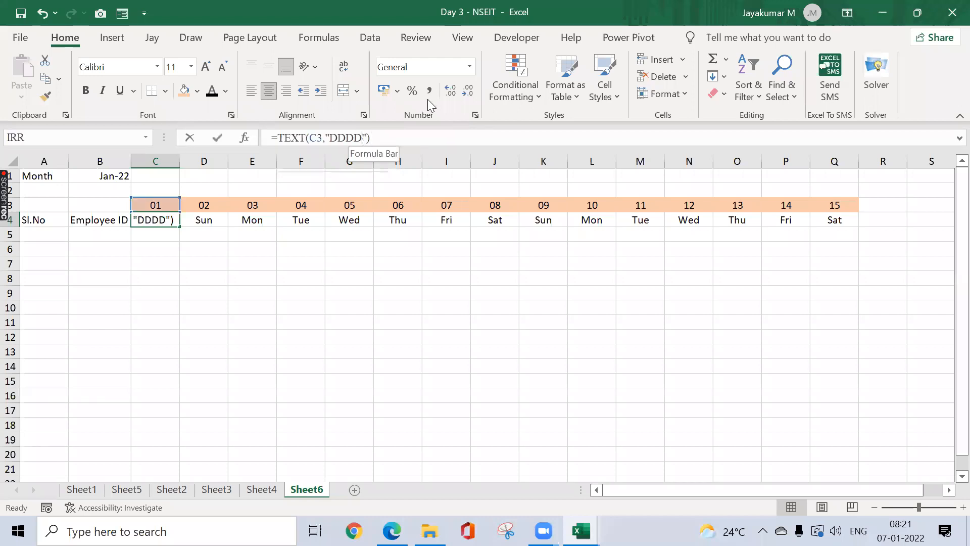
key(BackSpace)
key(Return)
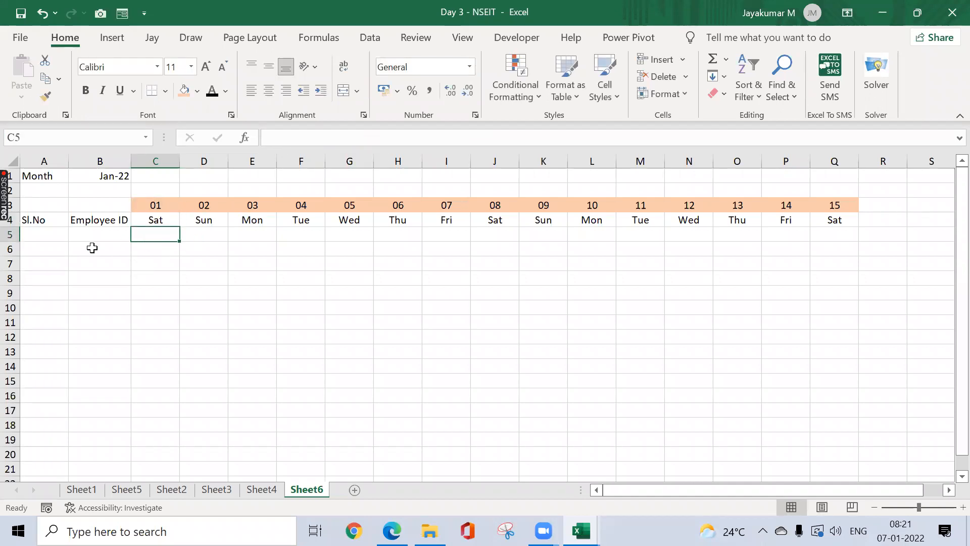
Step: Move the Sl.No and Employee ID headers from row 4 down to row 5
click(94, 220)
key(Left)
key(shift+Right)
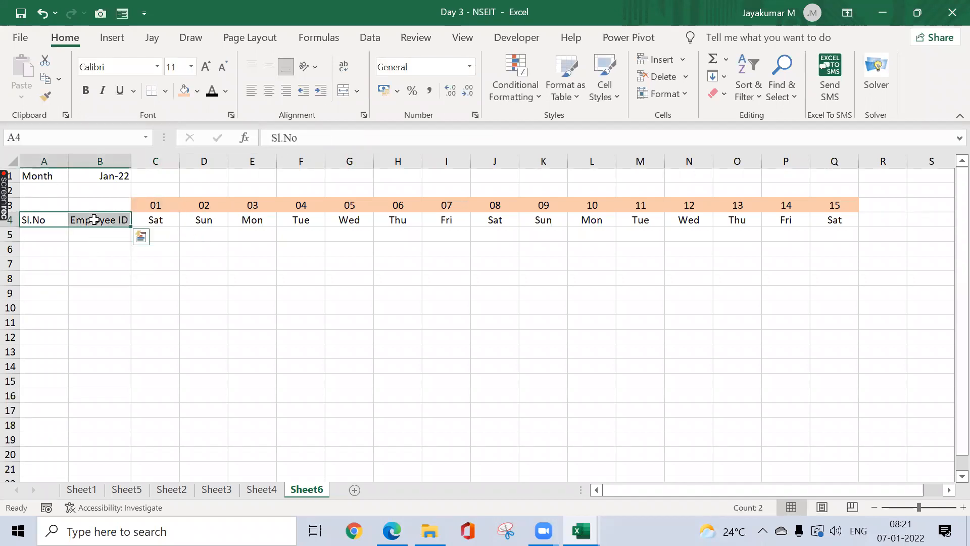
key(ctrl+x)
key(Down)
key(ctrl+v)
Step: Enter serial 1 in A6 and the first employee ID in B6, filling IDs down to B17
key(Right)
key(Down)
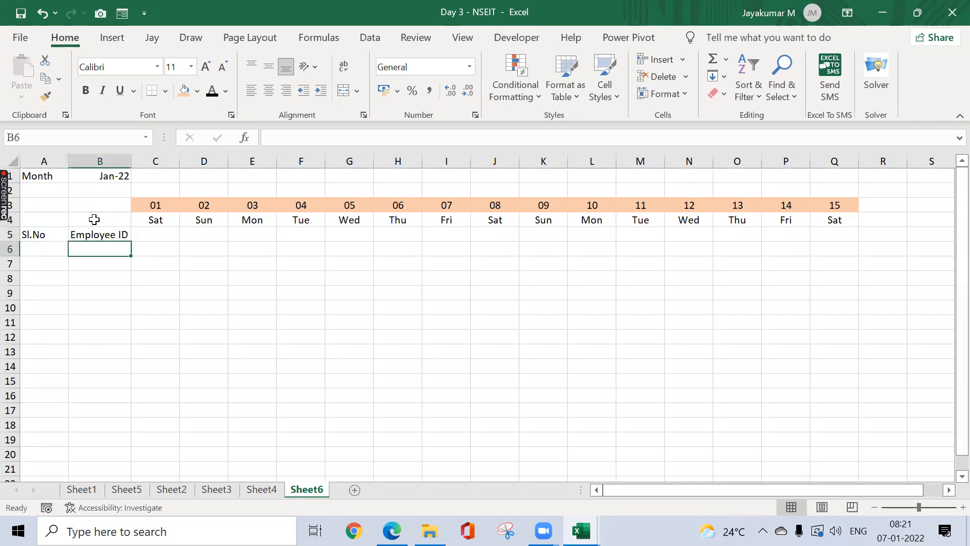
key(Left)
text(1)
key(Right)
key(Up)
key(Down)
text(L)
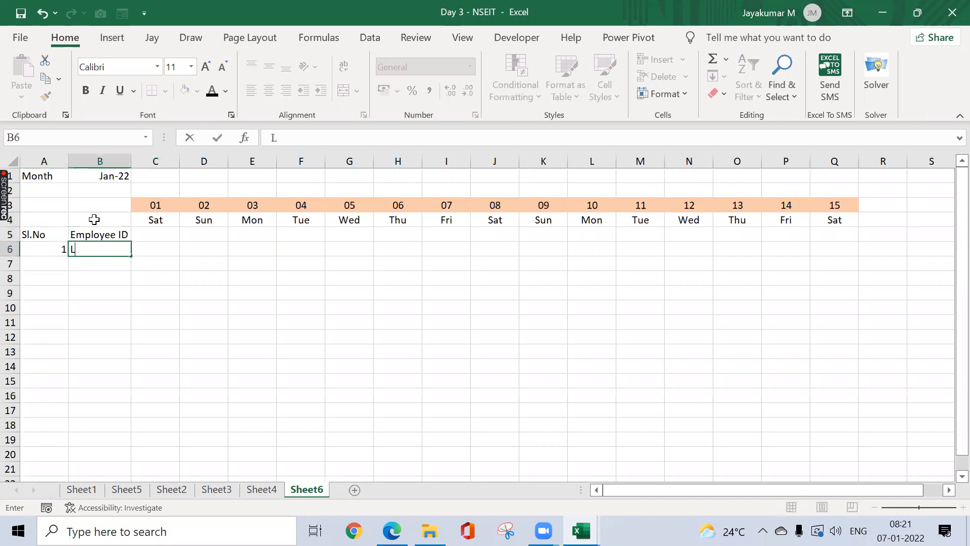
text(EV022121)
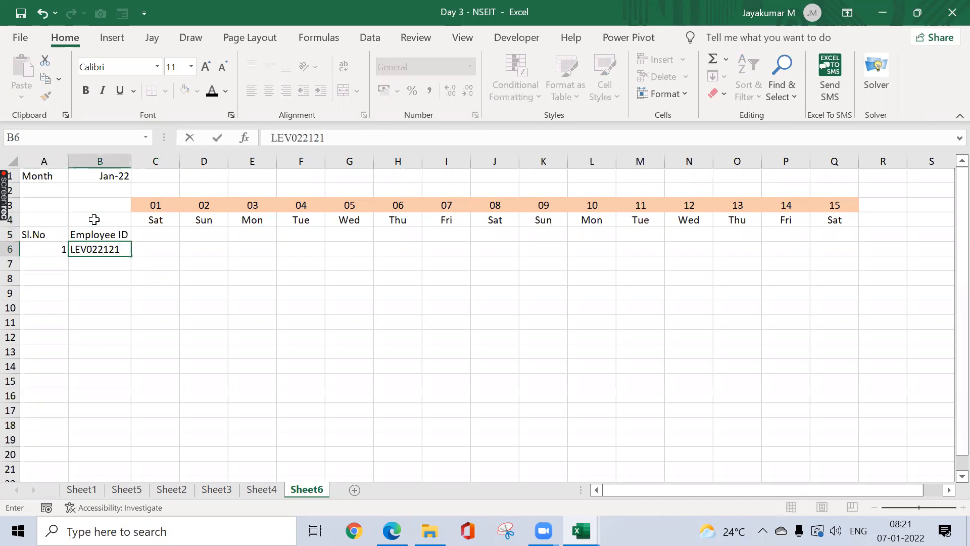
key(Return)
key(Up)
drag(131, 256, 134, 411)
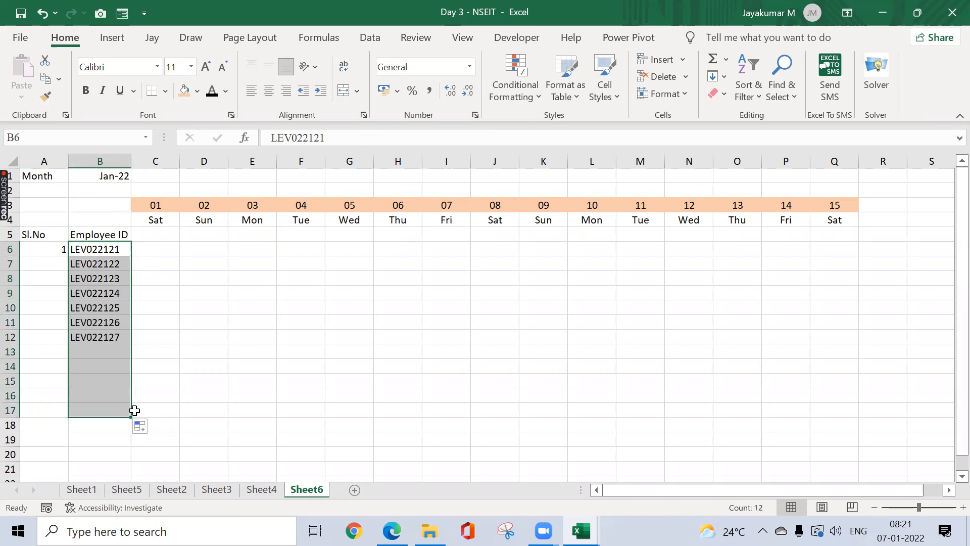
Step: Fill serial numbers 1 to 12 down A6:A17 using 2 in A7 and Flash Fill
click(59, 251)
key(Right)
key(ctrl+Down)
key(ctrl+Up)
key(Left)
key(Down)
key(Down)
text(2)
key(Right)
key(ctrl+Down)
key(Left)
key(ctrl+shift+Up)
key(shift+Up)
key(ctrl+e)
key(Right)
key(ctrl+Up)
key(ctrl+Up)
key(shift+Left)
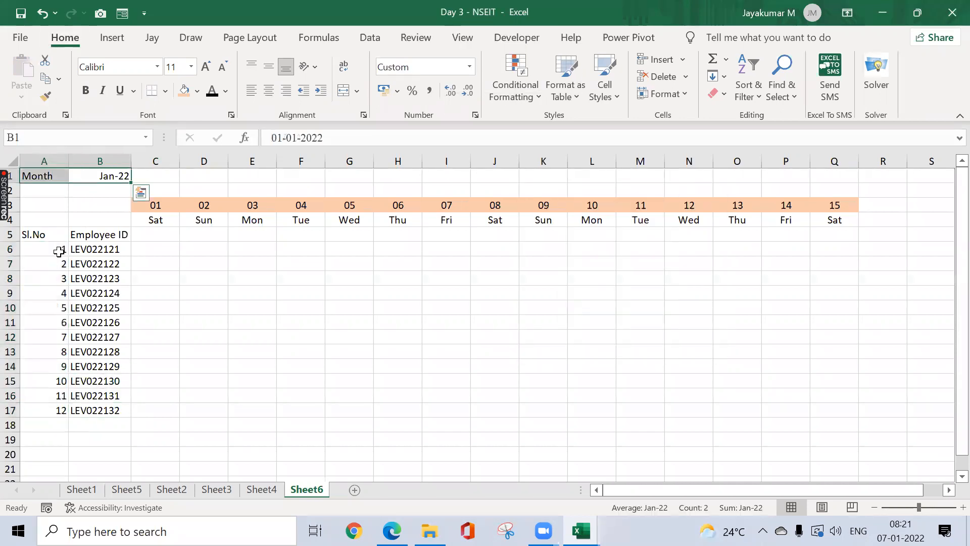
key(Right)
key(Down)
key(Down)
key(Down)
key(Down)
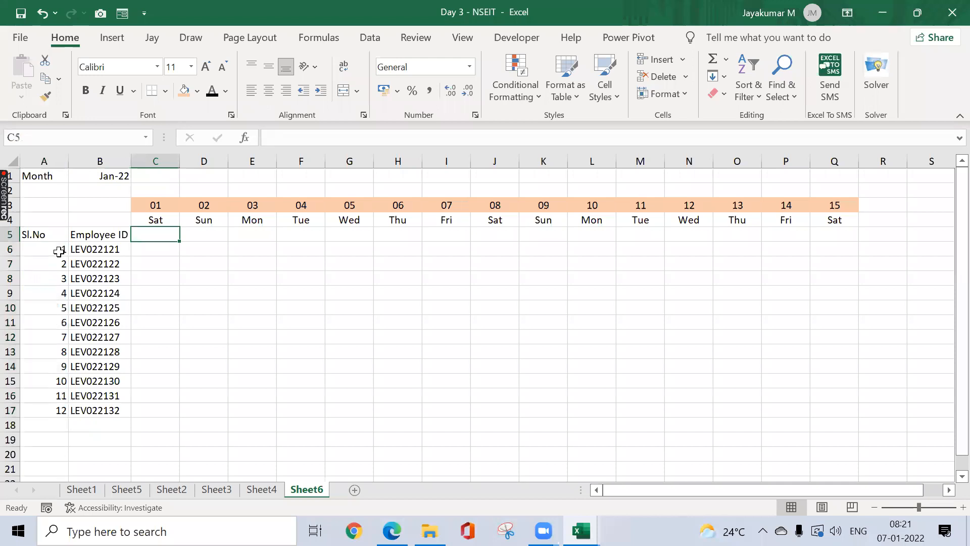
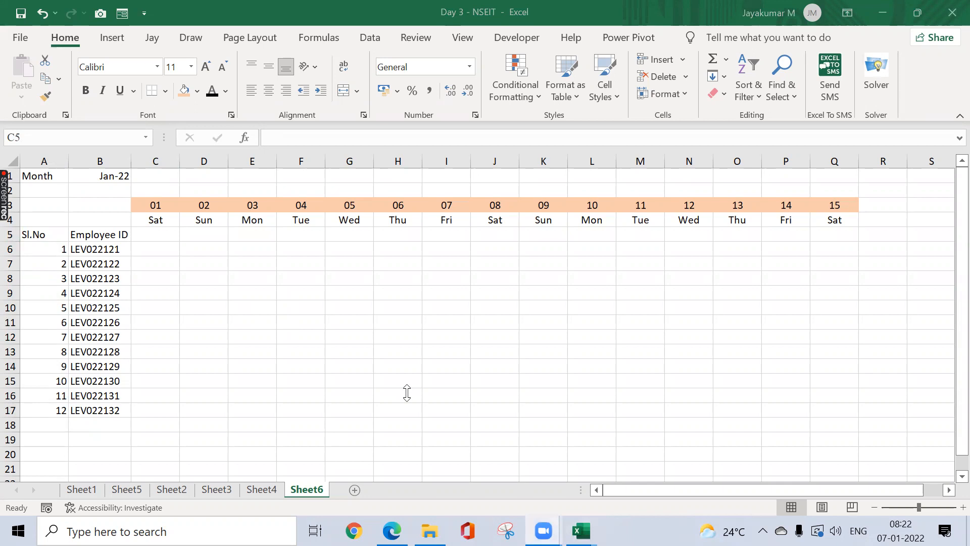
Step: Enter =CHOOSE(RANDBETWEEN(1,5),"P","A","UL","CO","HD") in cell C6
click(169, 216)
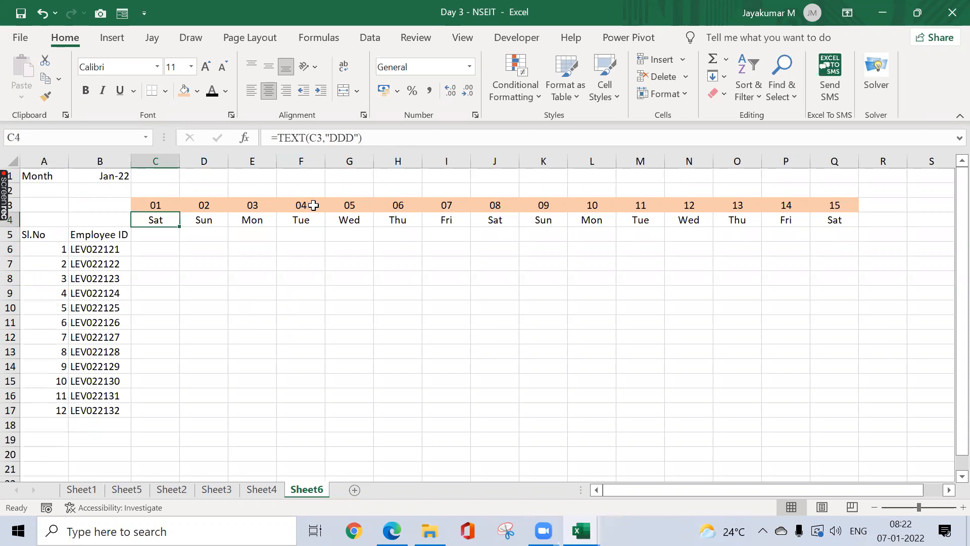
click(156, 244)
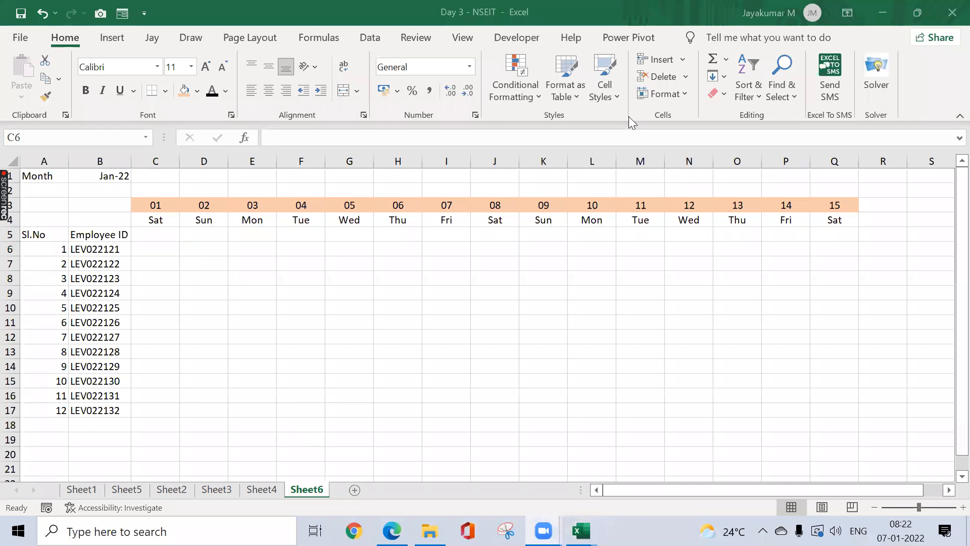
click(173, 246)
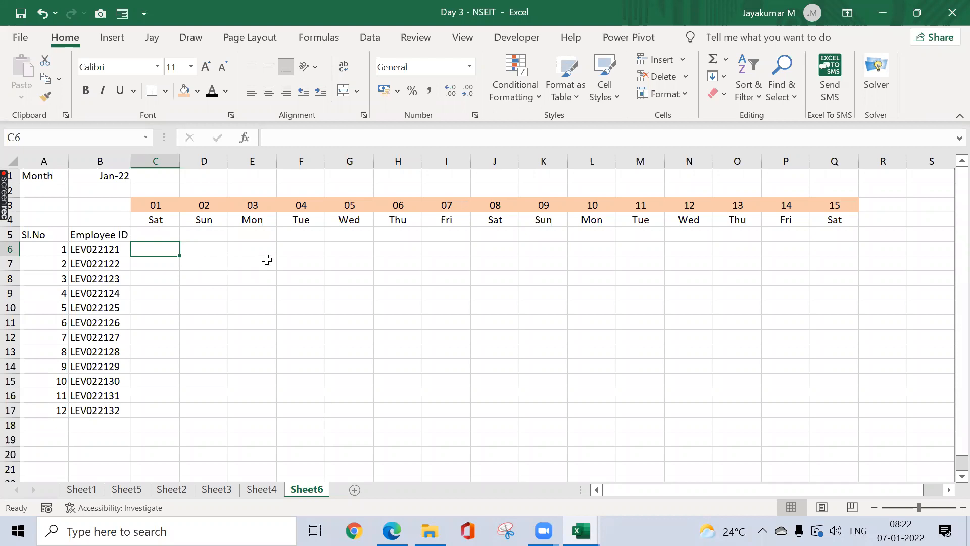
text(=choose)
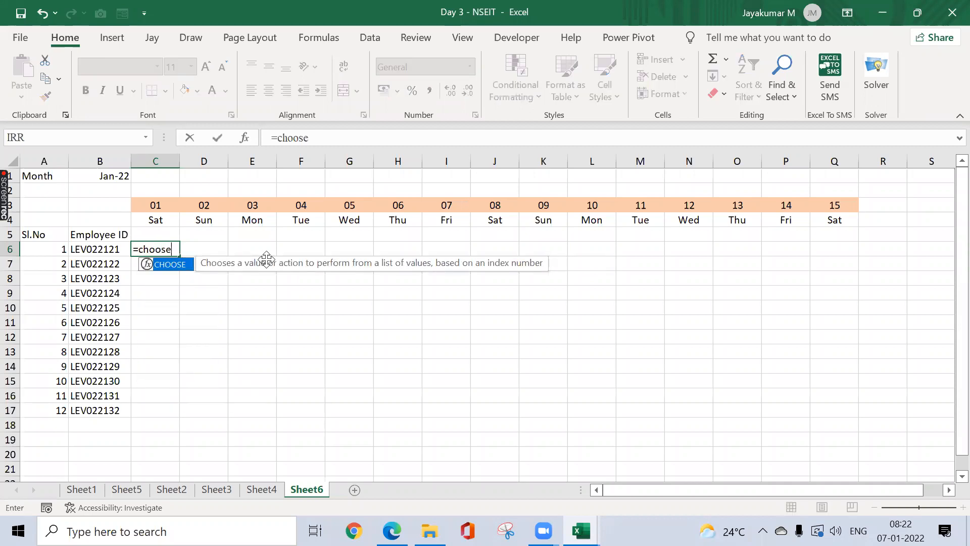
key(Tab)
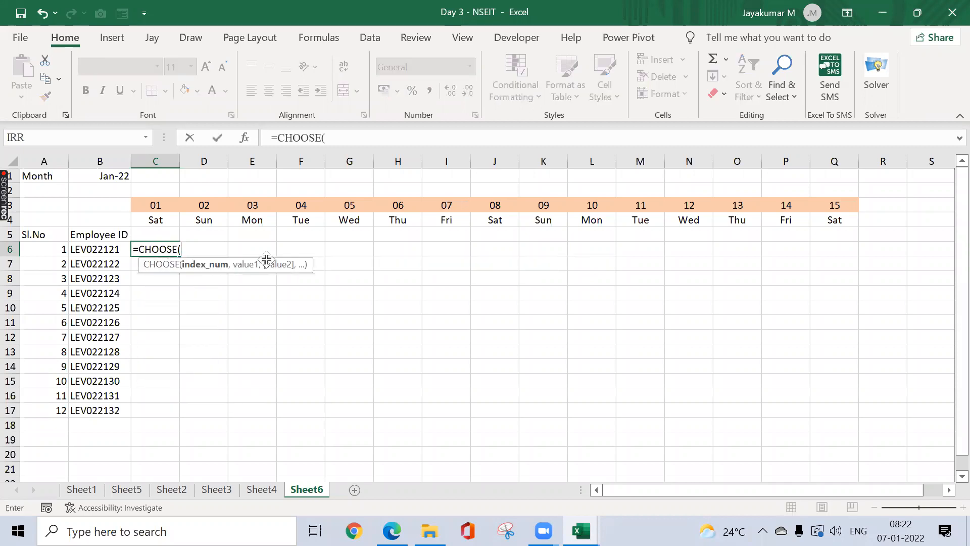
text(rand)
key(Down)
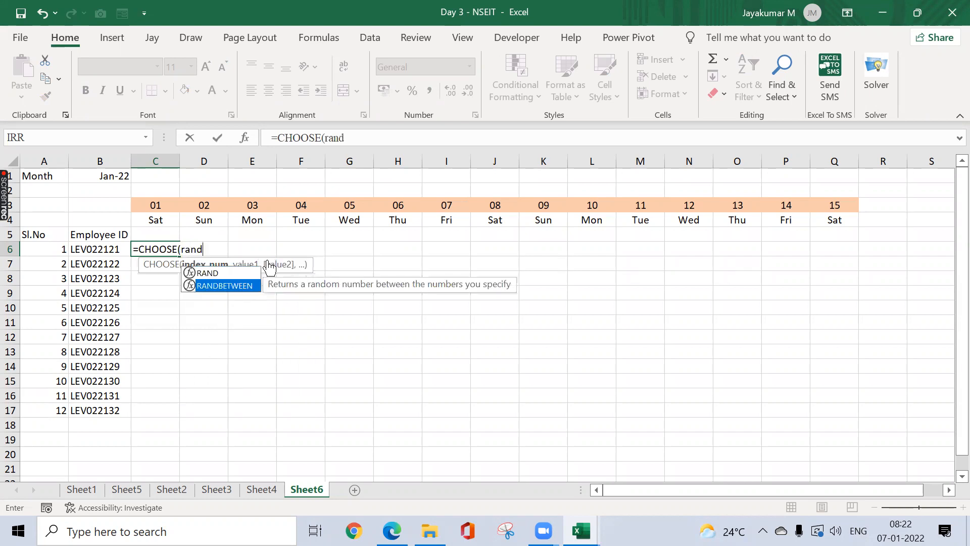
key(Tab)
text(1,5)
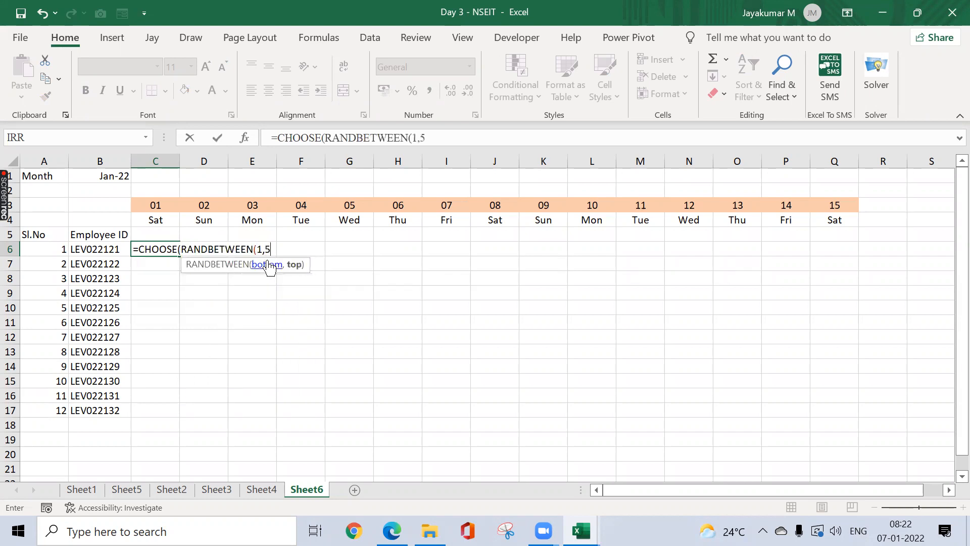
text(),)
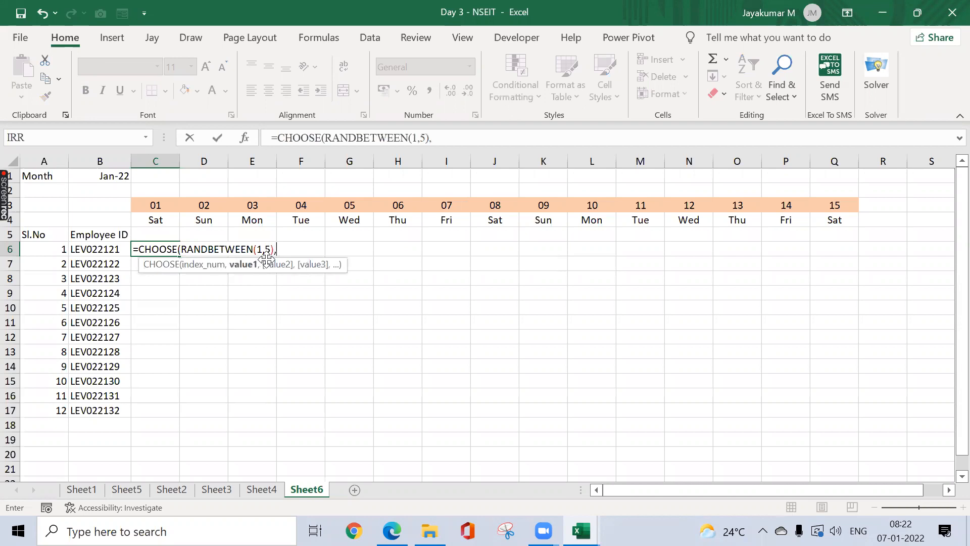
text("P",)
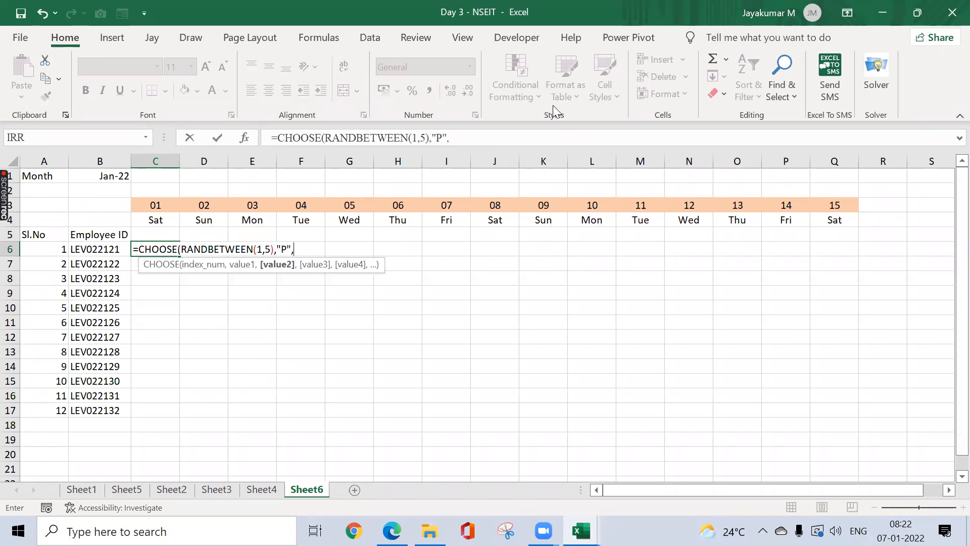
text("A",)
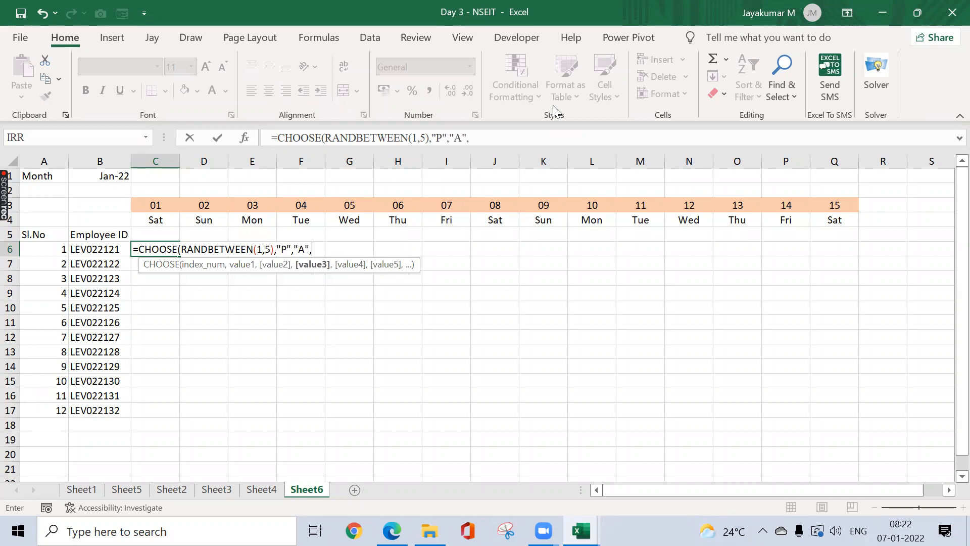
text(")
text(U)
text(L:)
text(,)
text("CO)
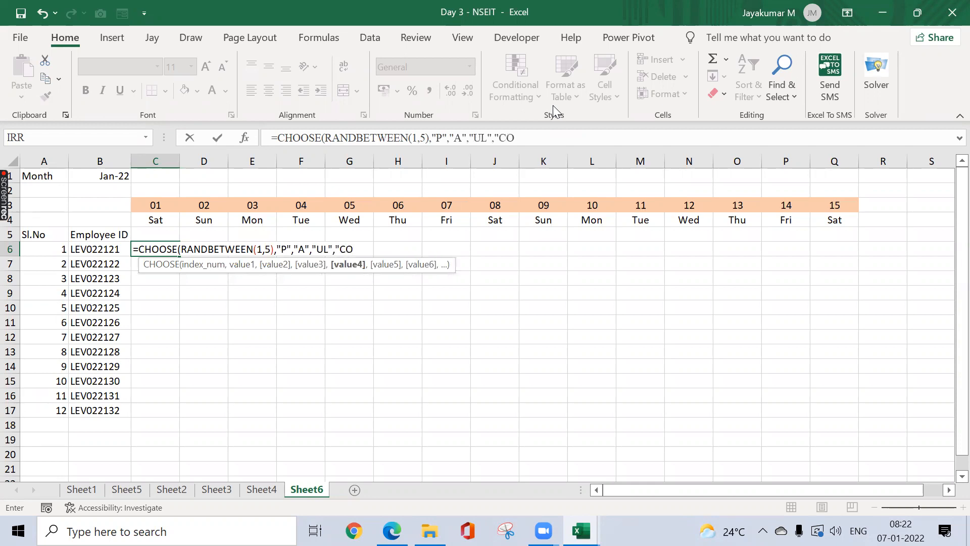
text(",)
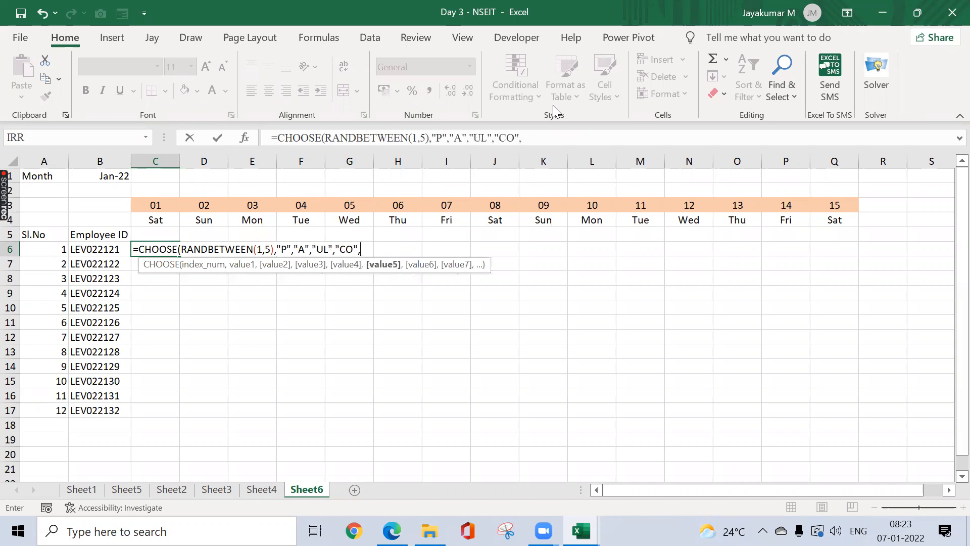
text("HD"))
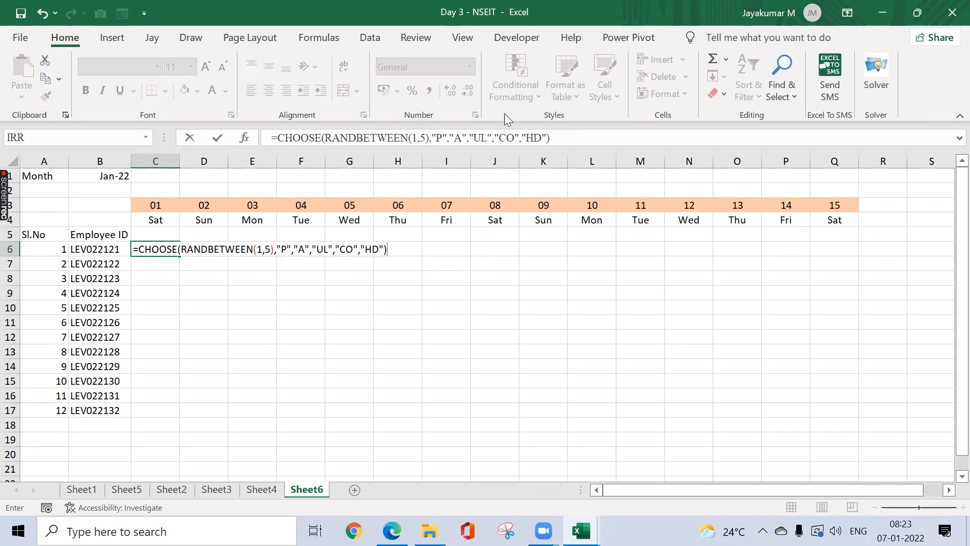
key(Return)
key(Up)
Step: Fill the C6 formula right to column Q and down to row 17, then paste C6:Q17 as values
drag(180, 256, 846, 329)
drag(858, 256, 856, 412)
key(ctrl+c)
key(ctrl+alt+v)
key(v)
key(Return)
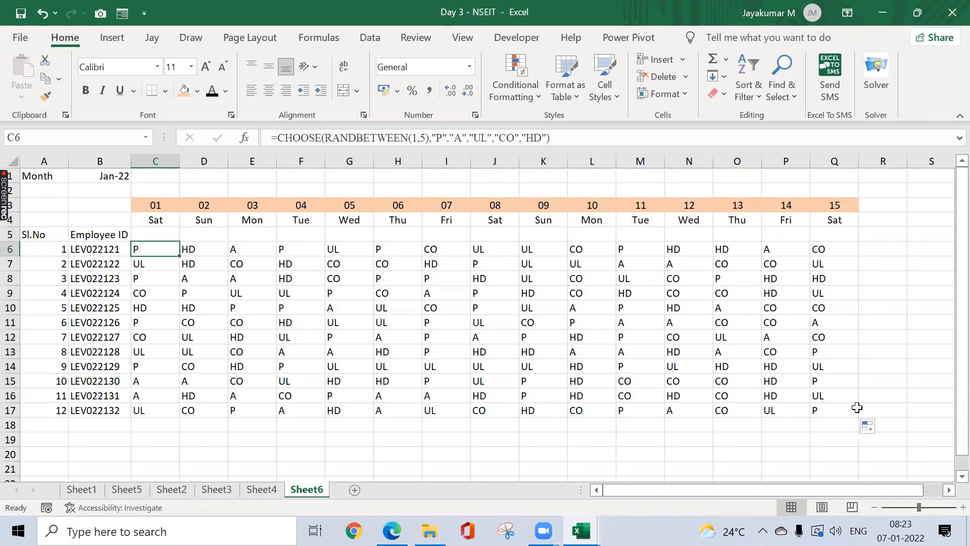
Step: Save the workbook and centre the codes in C6:Q17
key(ctrl+s)
key(ctrl+shift+Down)
key(ctrl+shift+Right)
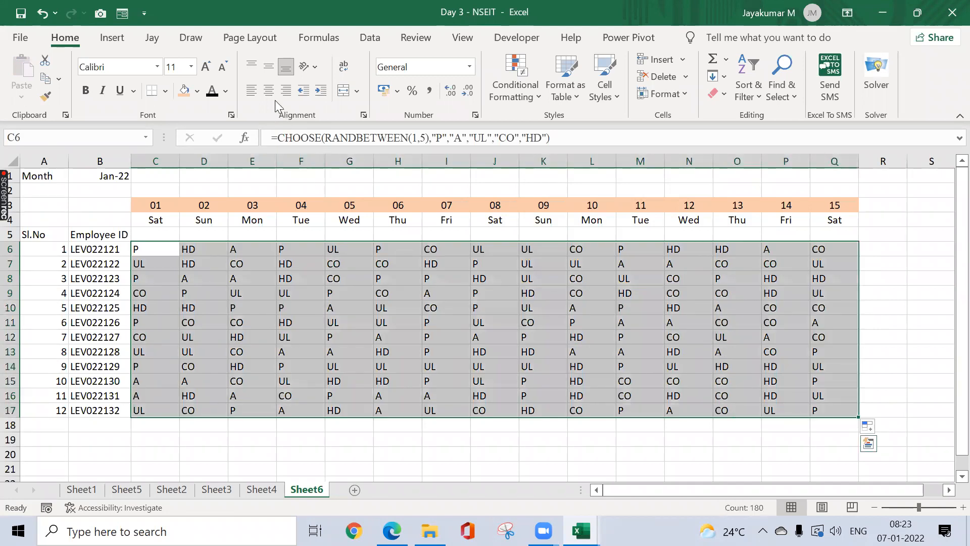
click(269, 91)
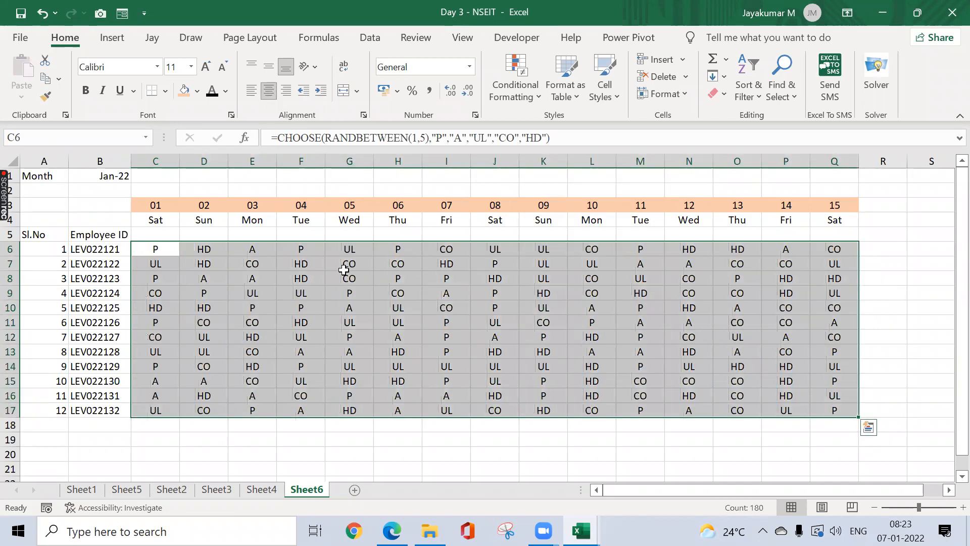
Step: Copy the C6:Q17 code block and paste a second copy starting at C20
key(Up)
key(Down)
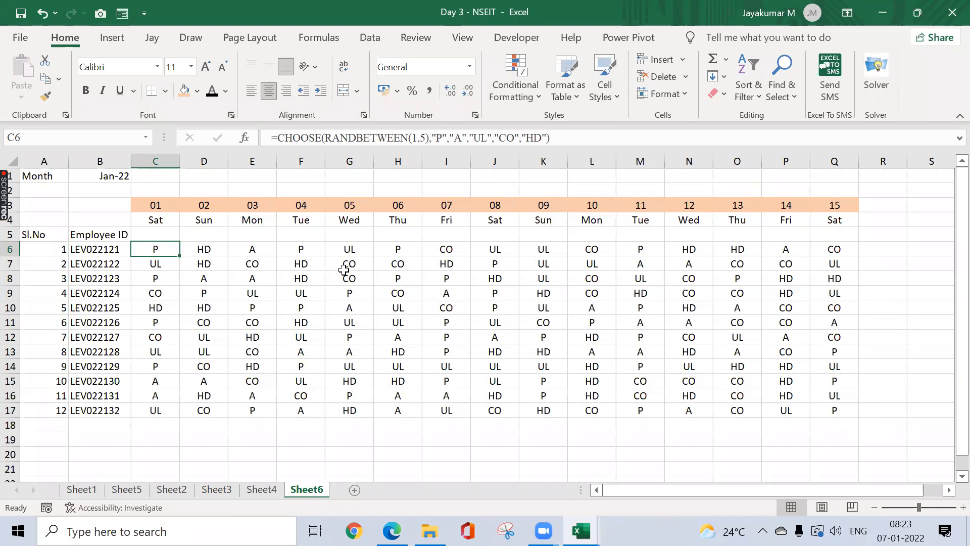
key(ctrl+shift+Down)
key(ctrl+shift+Right)
key(ctrl+c)
key(Down)
key(Down)
key(Down)
key(Down)
key(Down)
key(Down)
key(Down)
key(Down)
key(Down)
key(Down)
key(Down)
key(Down)
key(Down)
key(Down)
key(Down)
key(Down)
key(Down)
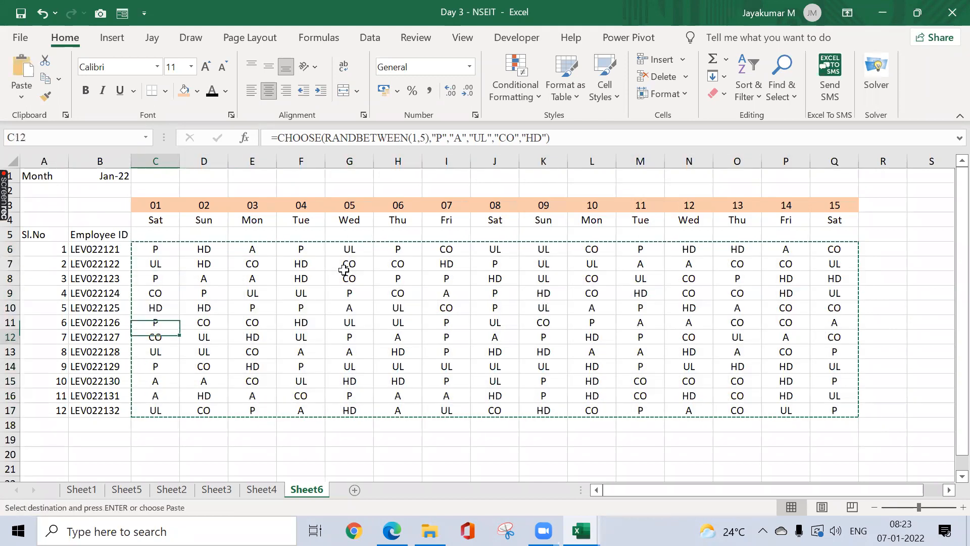
key(Up)
key(Up)
key(Up)
key(ctrl+v)
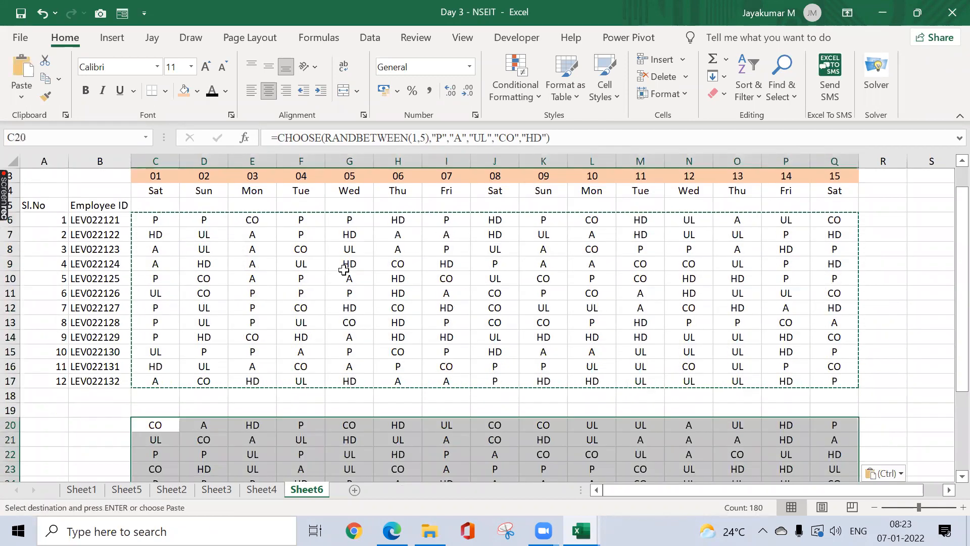
key(Escape)
key(Up)
key(Up)
Step: Replace the C6:Q17 formulas with their fixed values via Paste Special Values
key(ctrl+Up)
key(ctrl+Up)
key(ctrl+shift+Down)
key(ctrl+shift+Right)
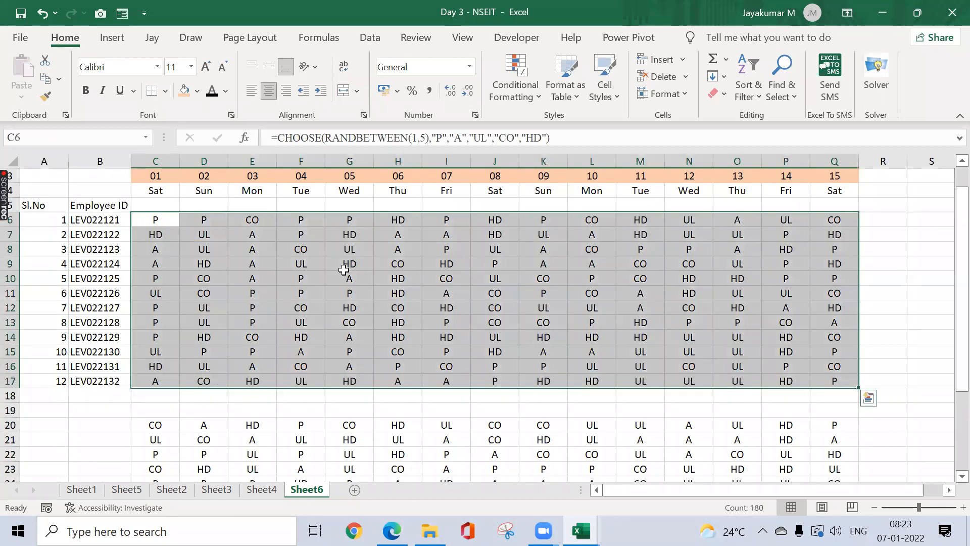
key(ctrl+c)
key(ctrl+alt+v)
key(v)
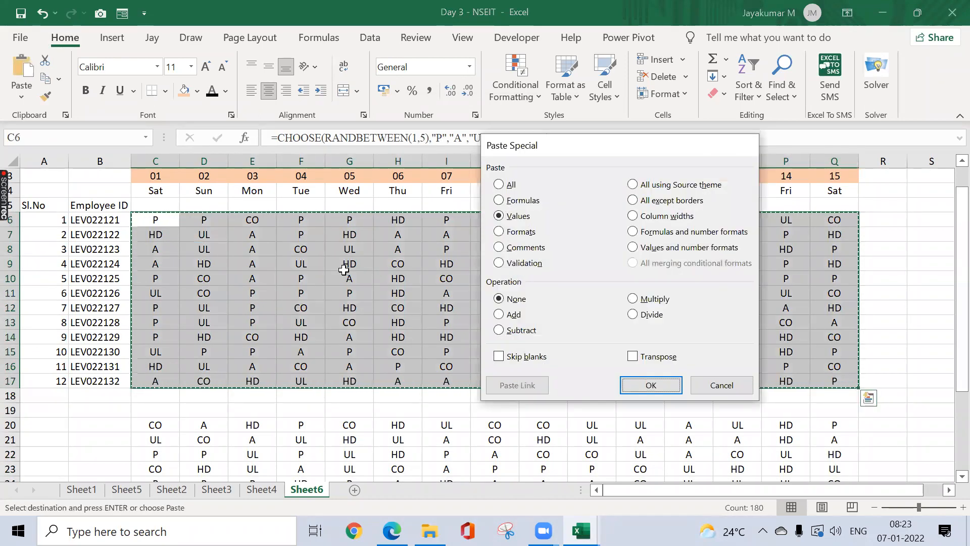
key(Return)
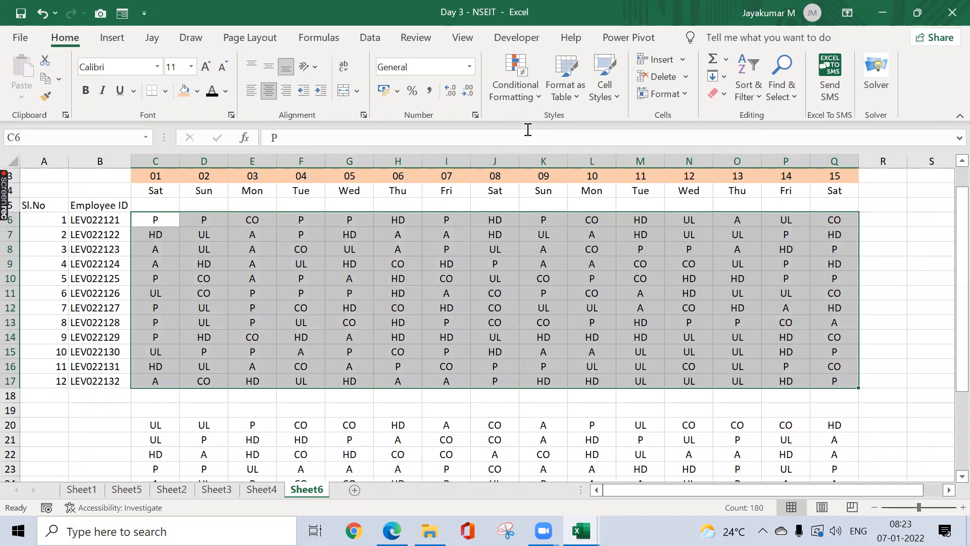
Step: Create a new conditional formatting rule for cell values equal to P
click(540, 99)
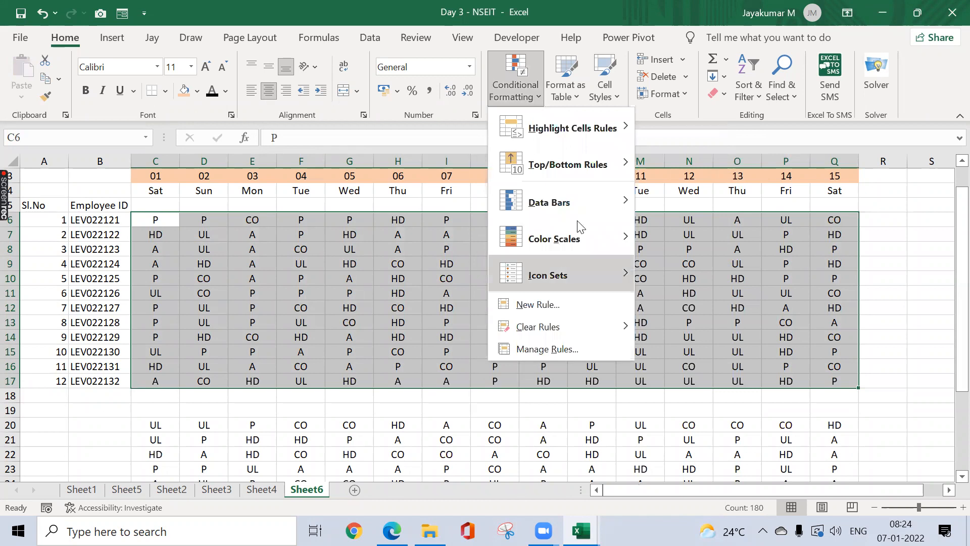
mouse_move(579, 211)
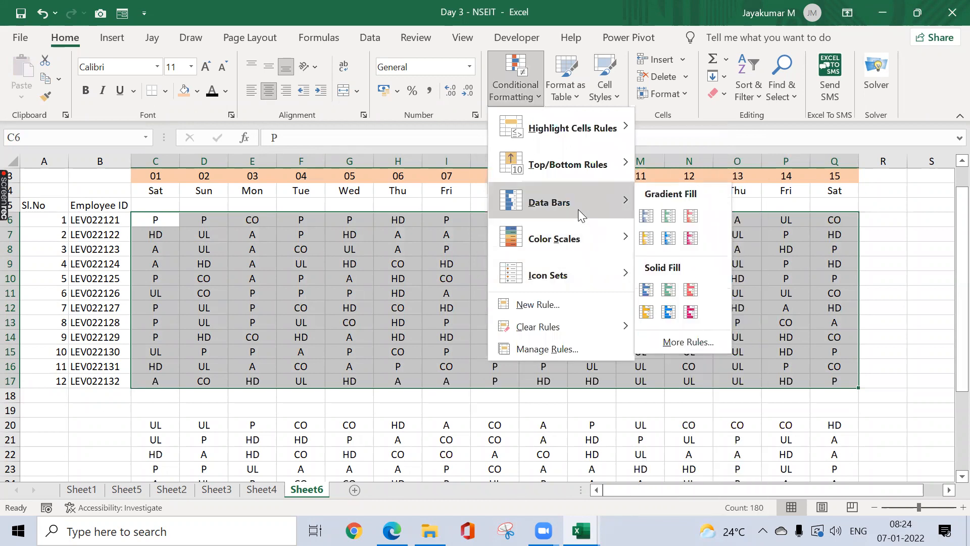
click(525, 305)
click(509, 207)
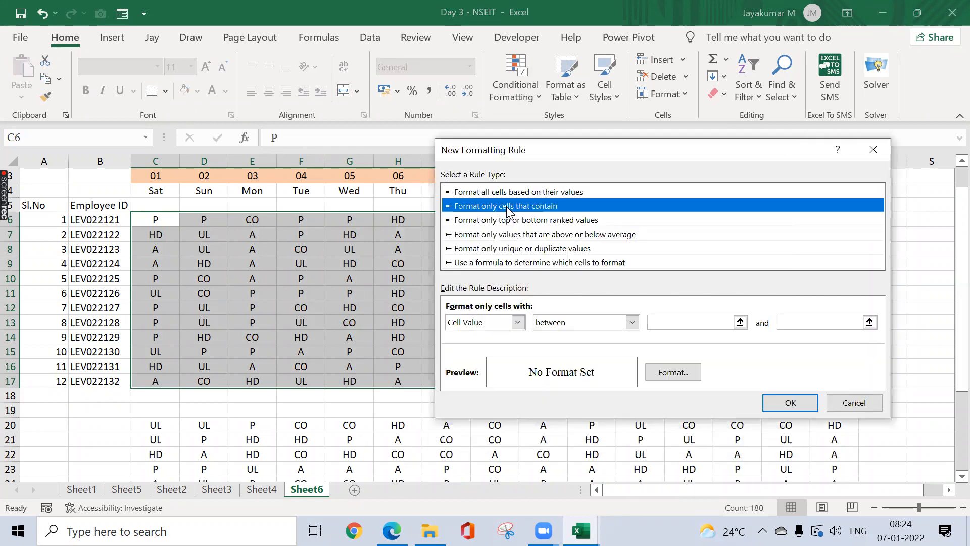
click(550, 323)
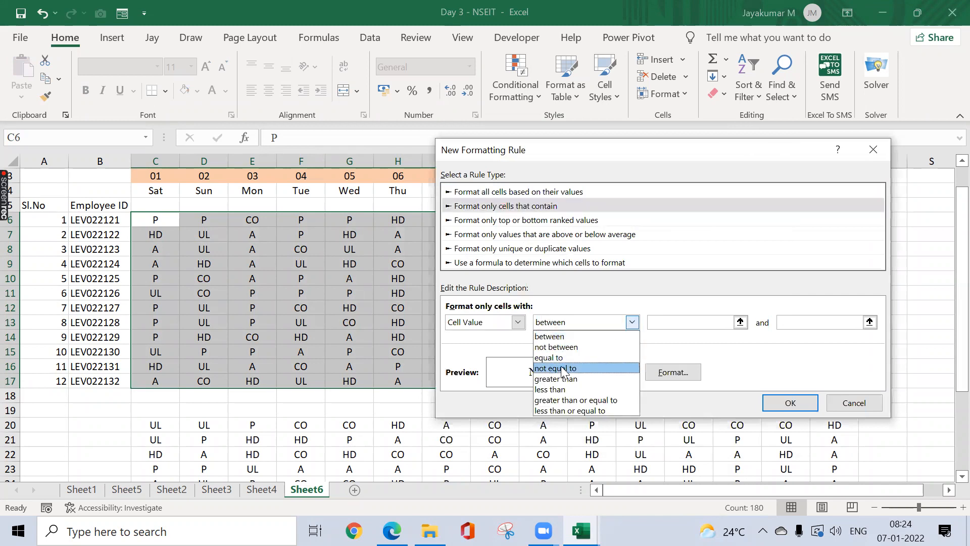
click(562, 357)
click(665, 327)
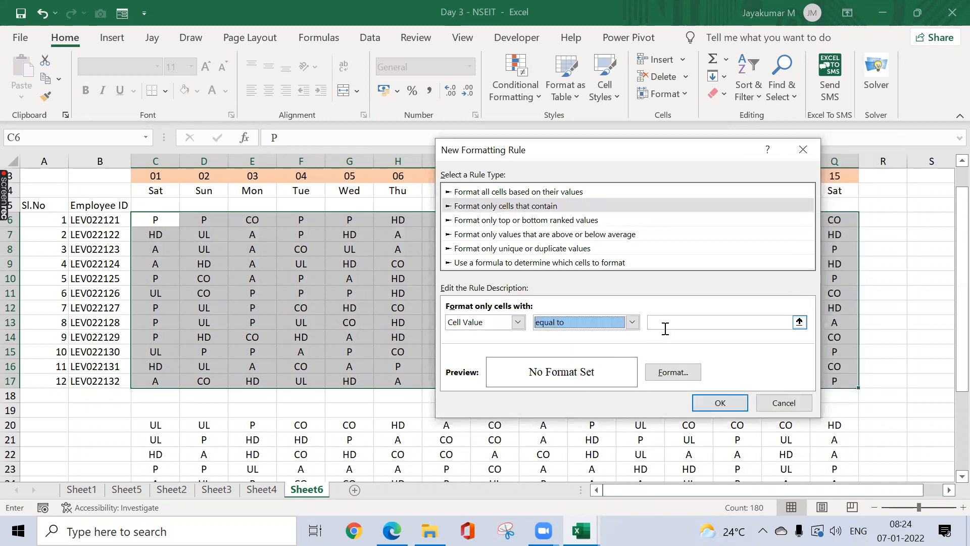
text(P)
Step: Format the P rule with a green fill and white font, and apply it
click(689, 373)
click(519, 237)
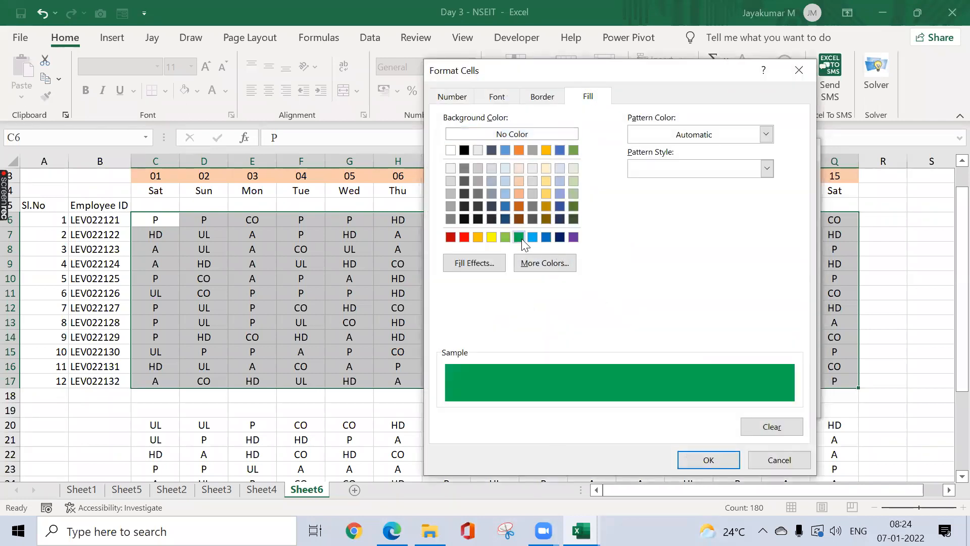
click(497, 97)
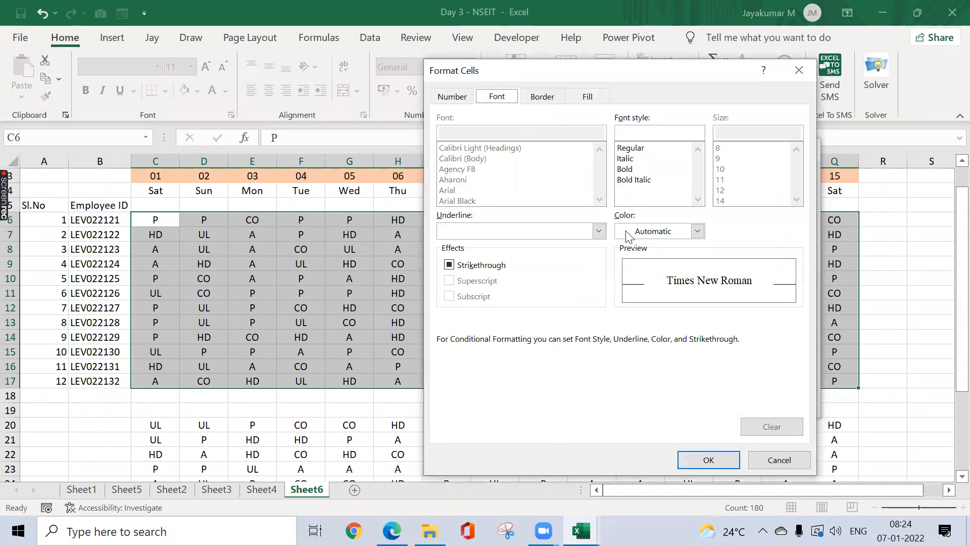
click(697, 231)
click(622, 292)
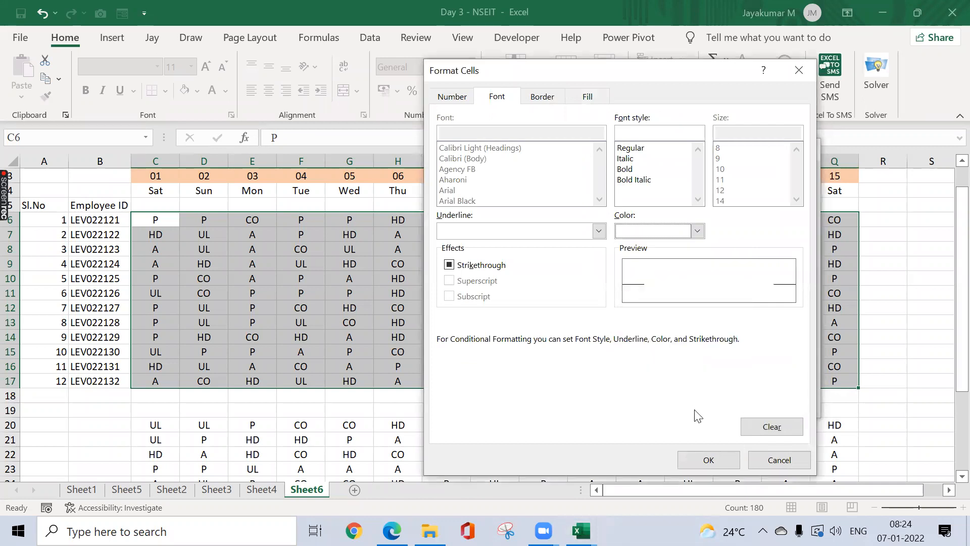
click(705, 459)
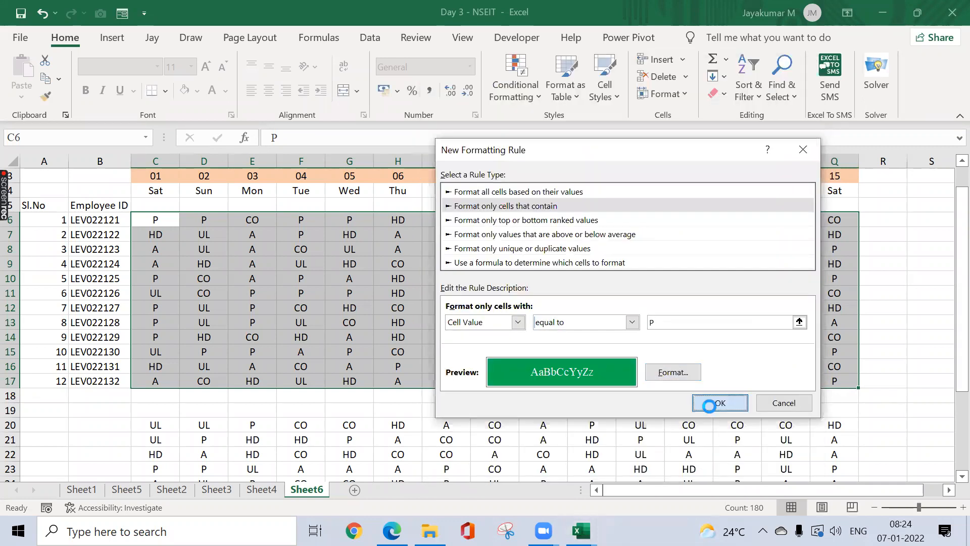
click(717, 402)
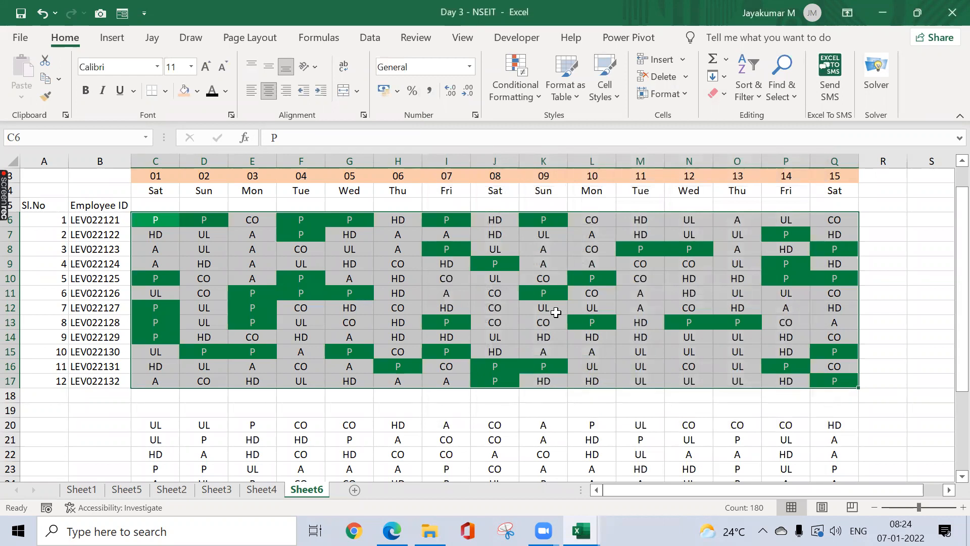
click(531, 96)
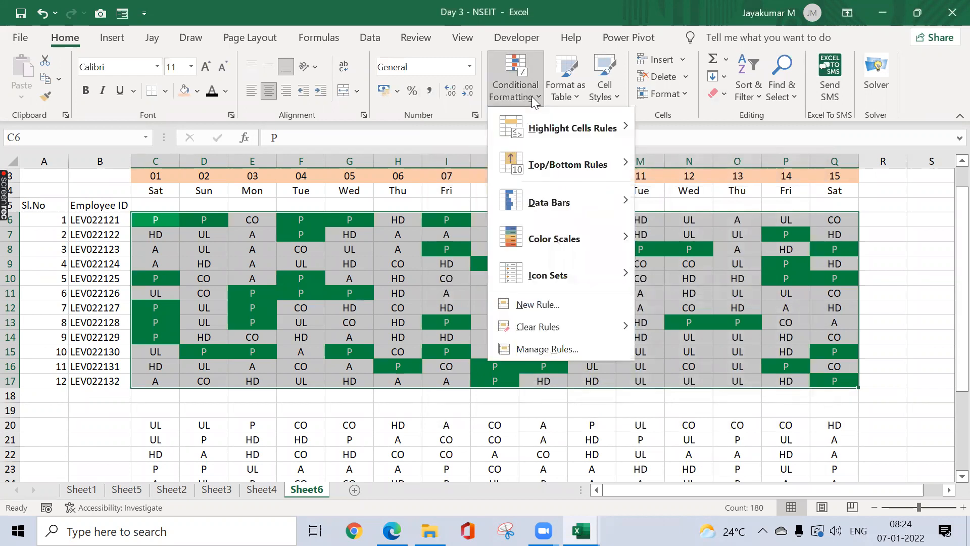
click(591, 350)
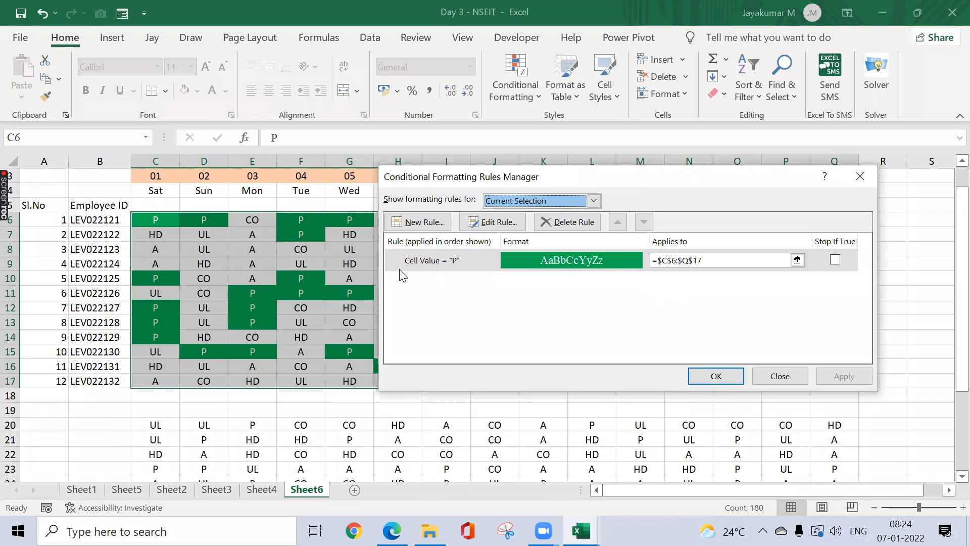
click(797, 260)
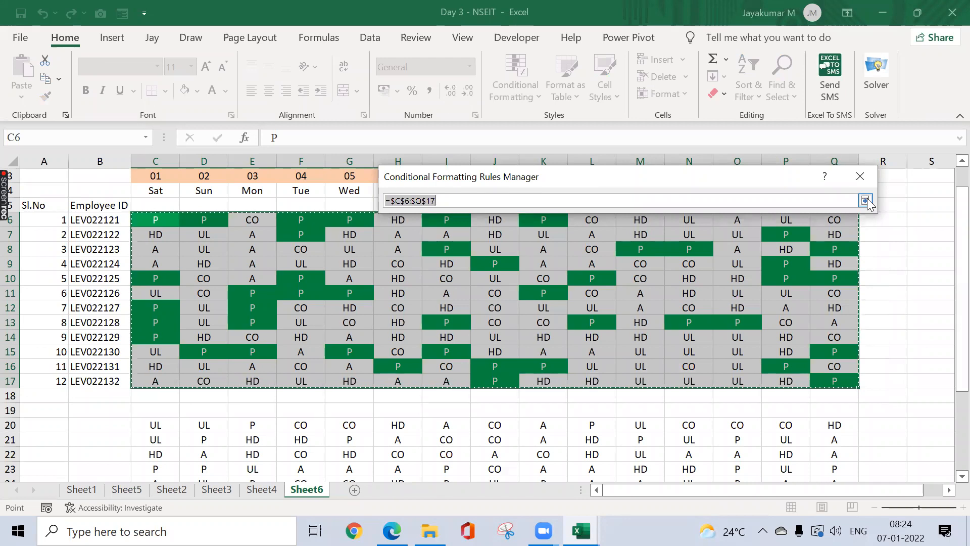
click(866, 201)
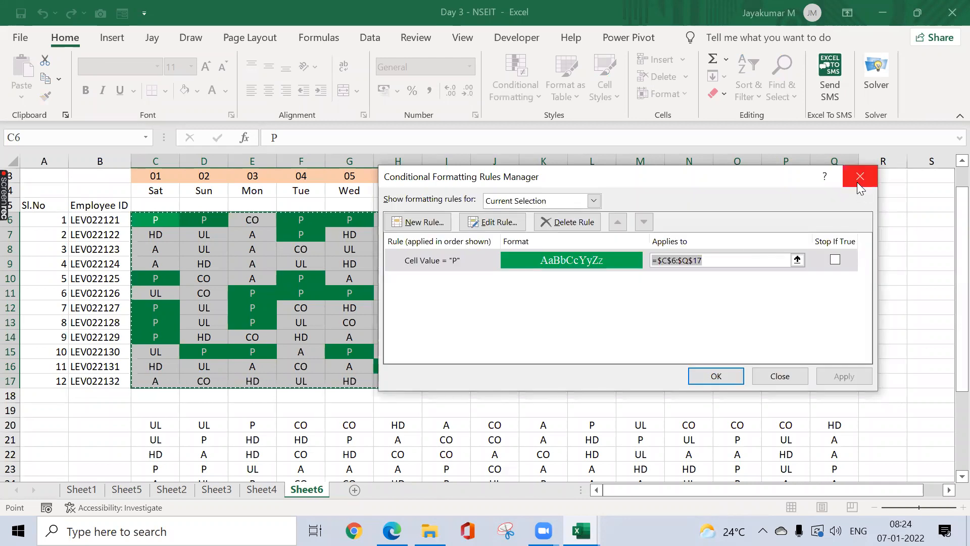
click(857, 183)
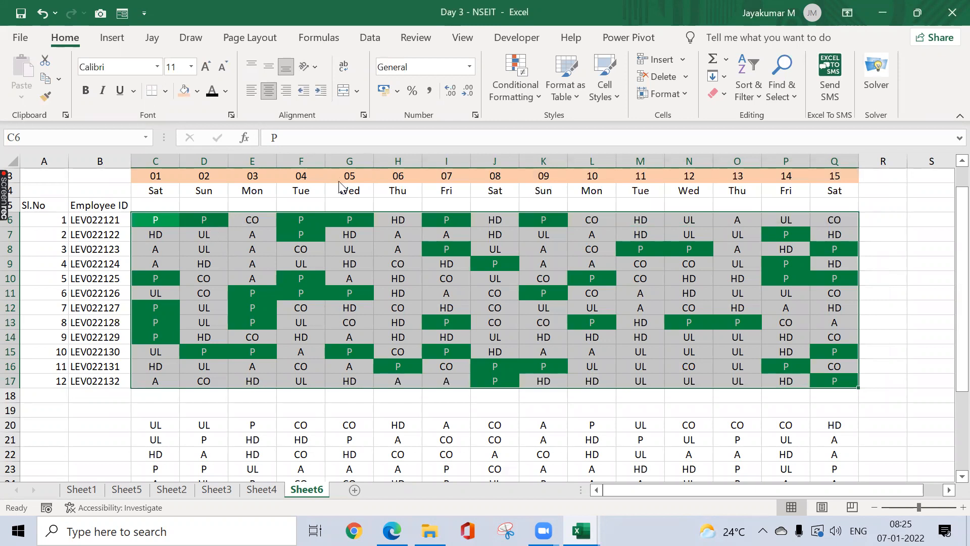
click(521, 88)
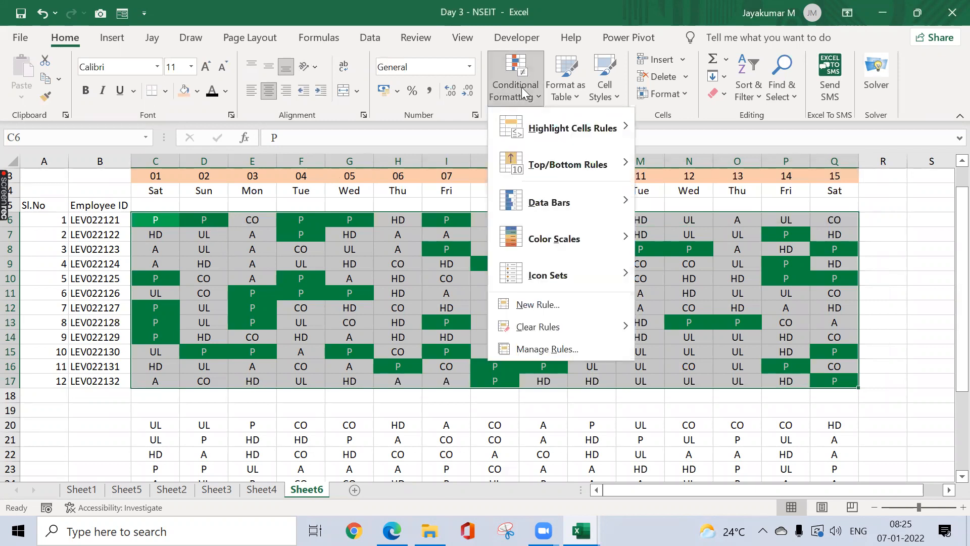
Step: Start a new rule formatting only cells whose value equals A
click(566, 300)
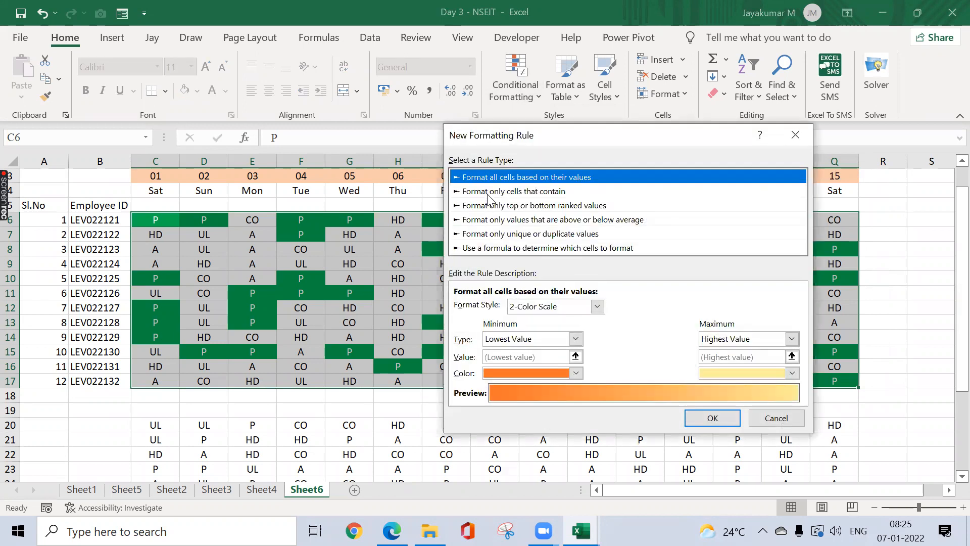
click(488, 194)
click(582, 309)
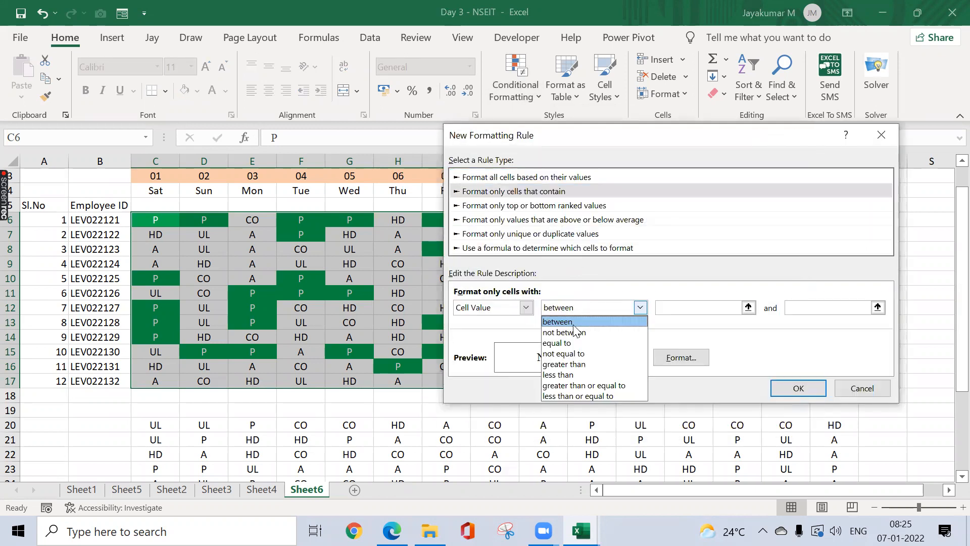
click(560, 344)
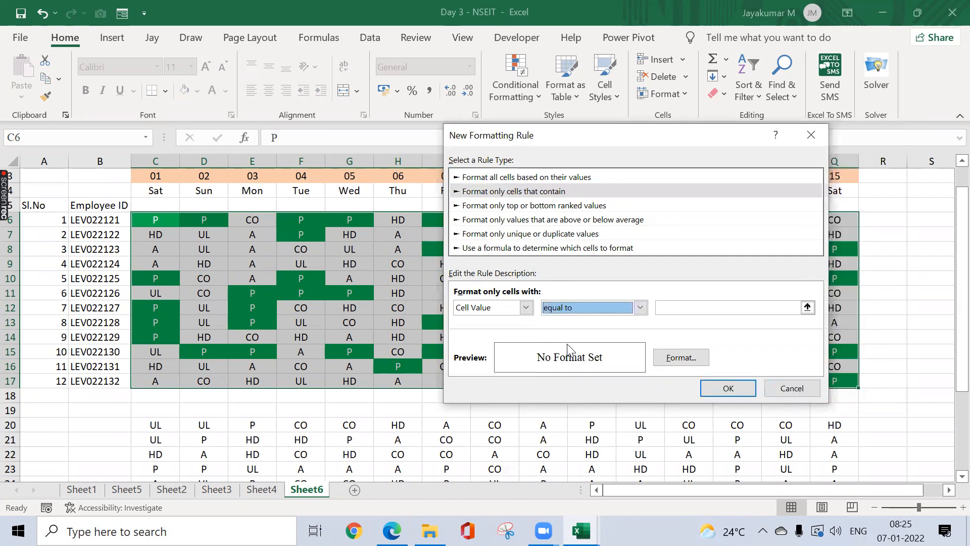
click(666, 305)
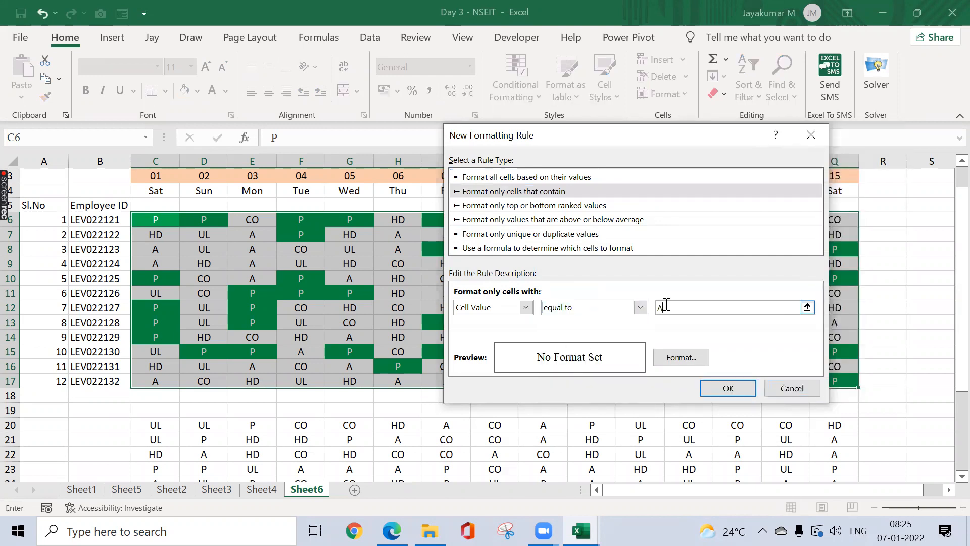
Step: Format the A rule with a red fill and white font, and apply it
click(674, 356)
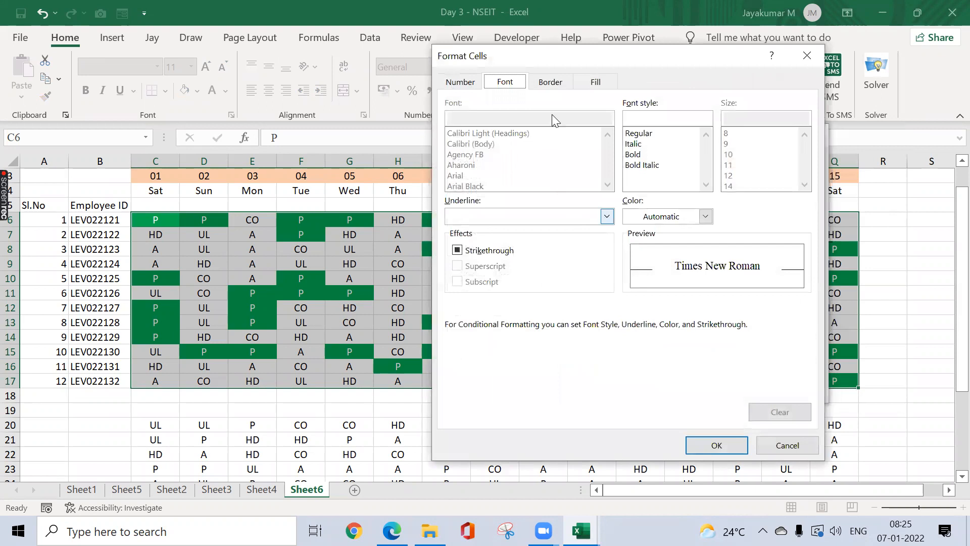
click(592, 82)
click(472, 223)
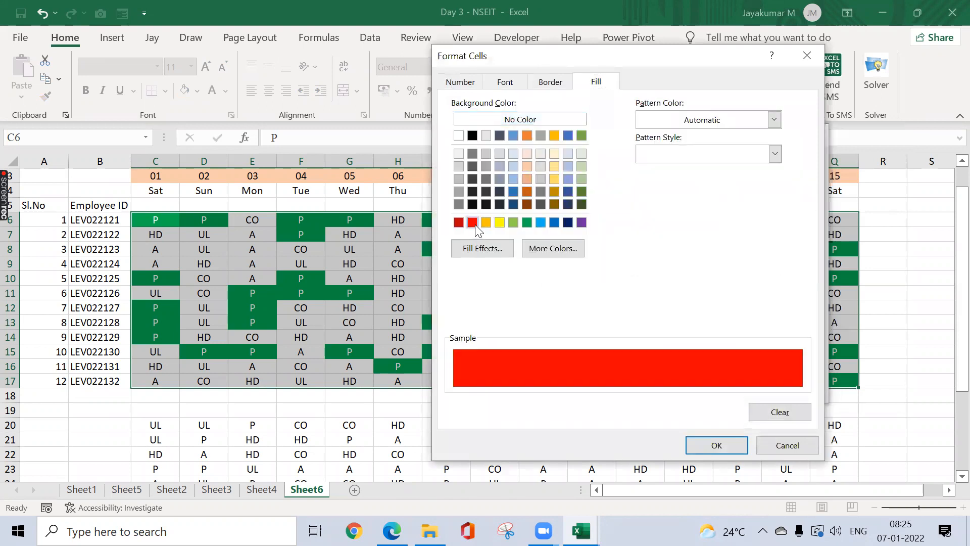
click(506, 81)
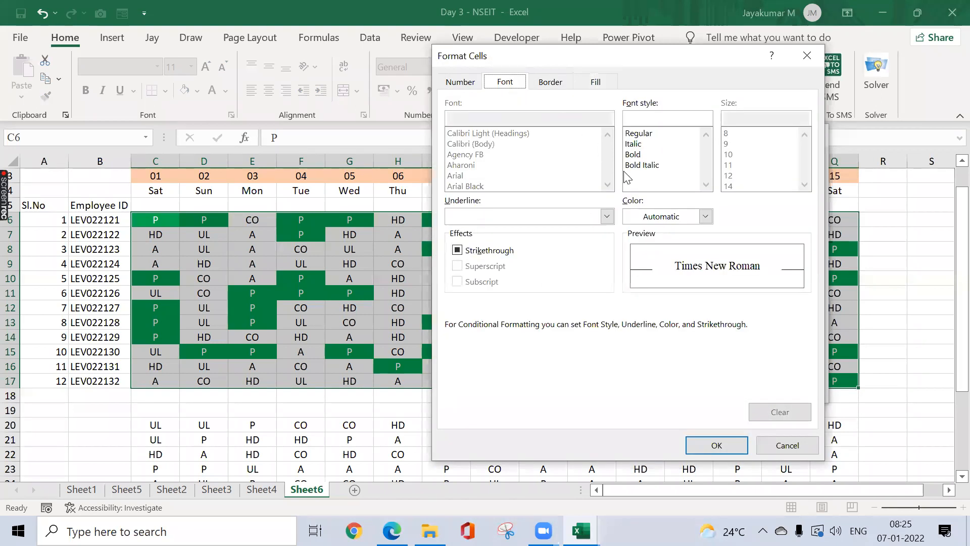
click(656, 216)
click(631, 277)
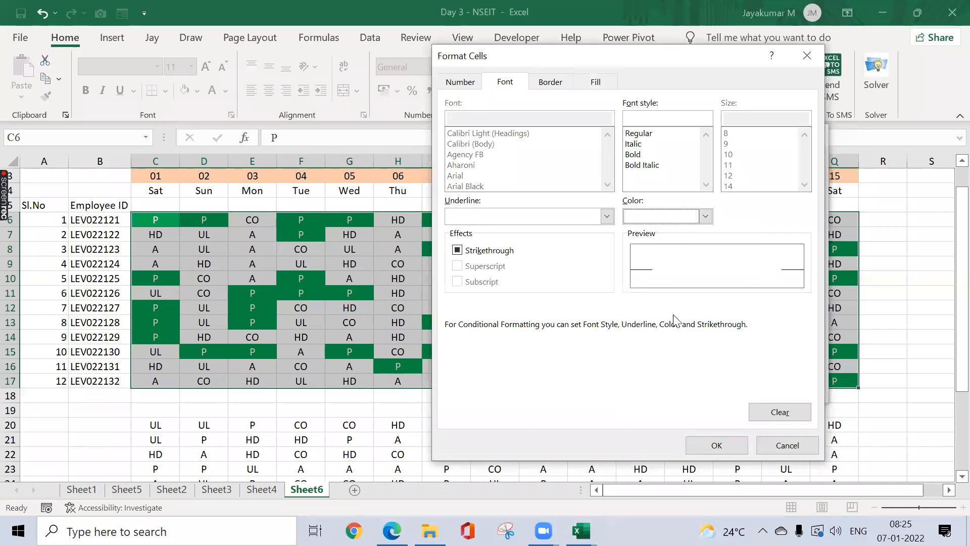
click(715, 447)
click(739, 393)
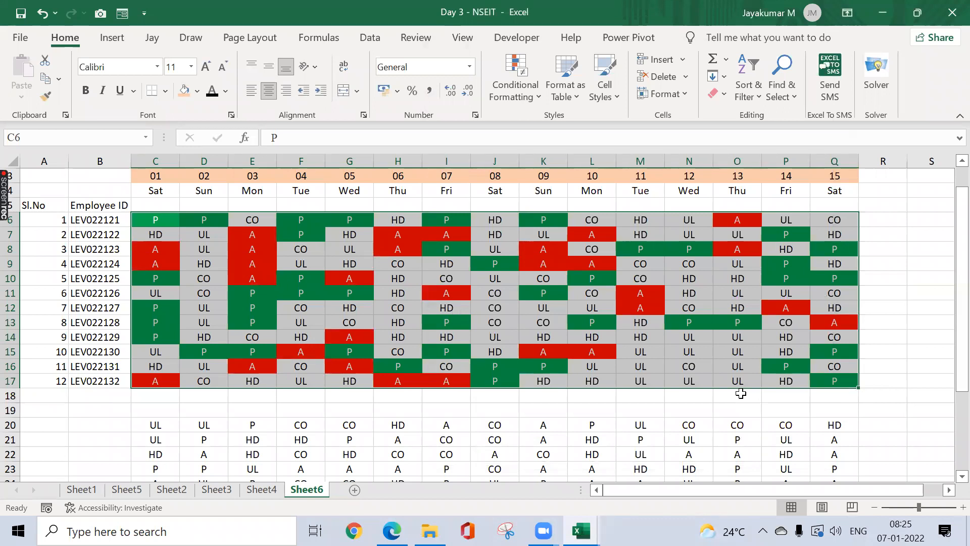
Step: Create another conditional formatting rule for cell values equal to CO
click(535, 97)
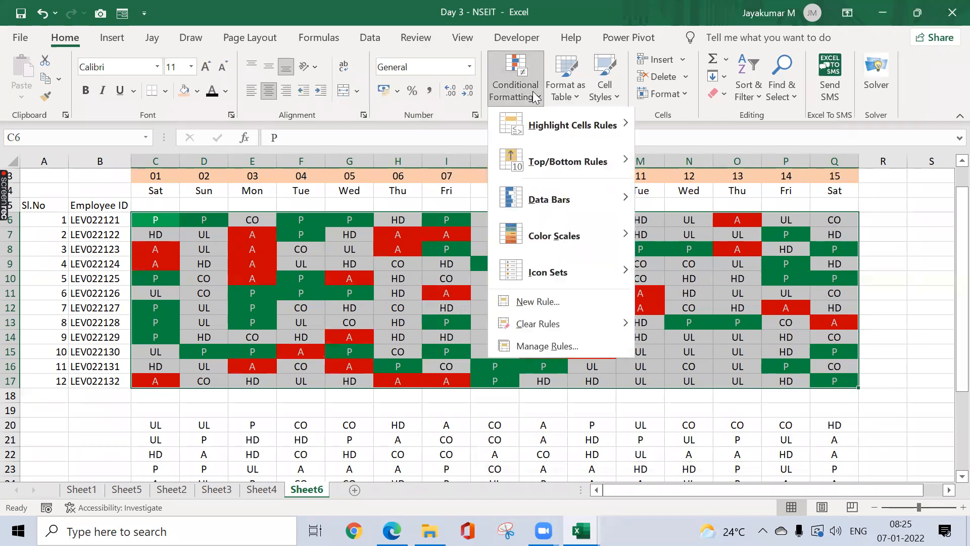
click(558, 304)
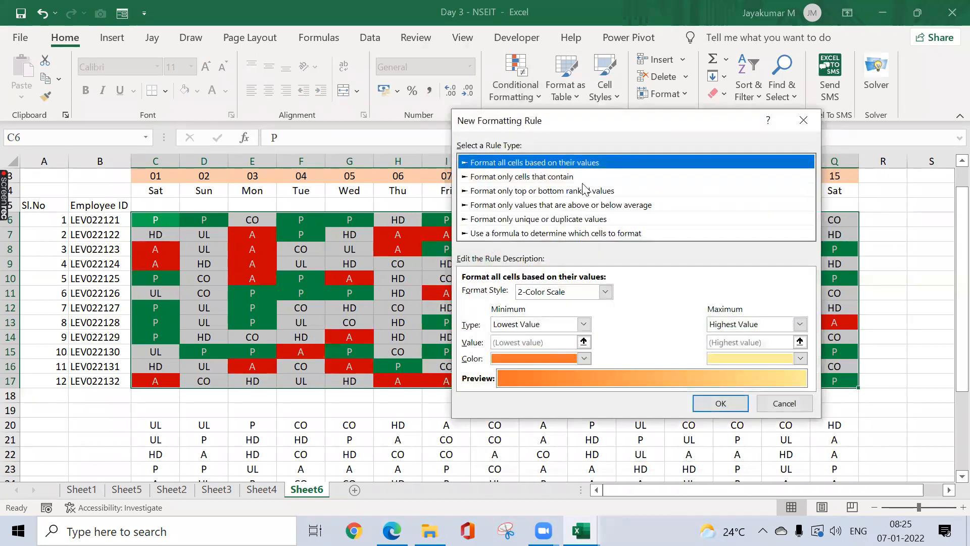
click(531, 235)
click(550, 179)
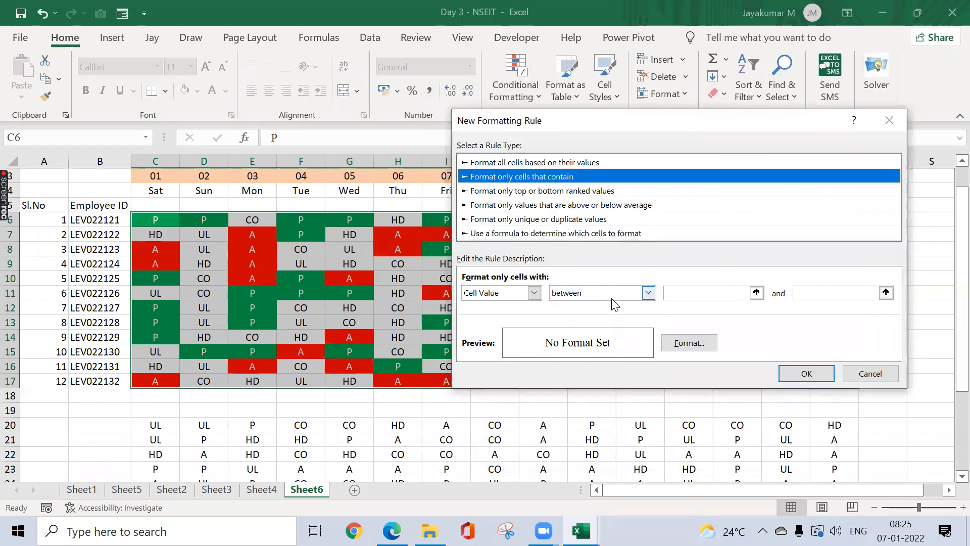
click(610, 296)
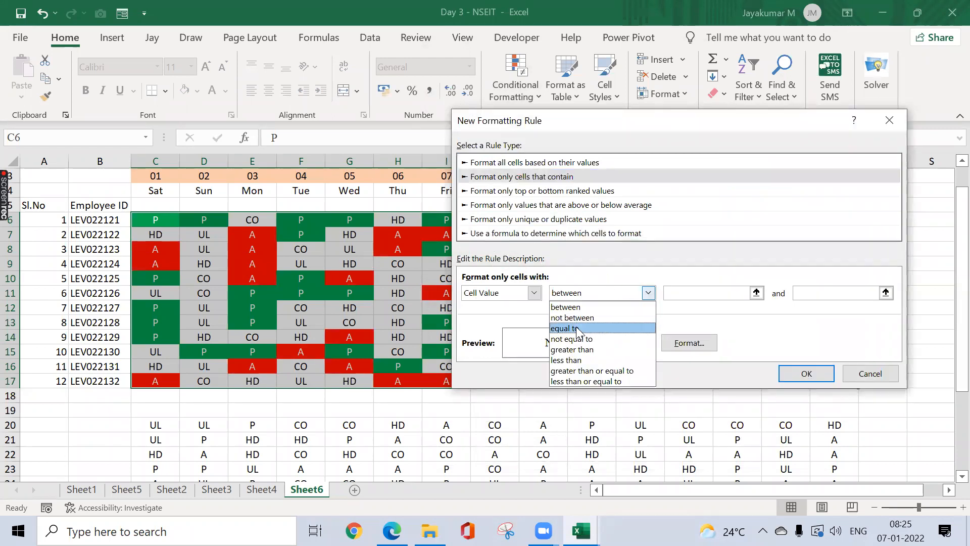
click(594, 325)
click(675, 292)
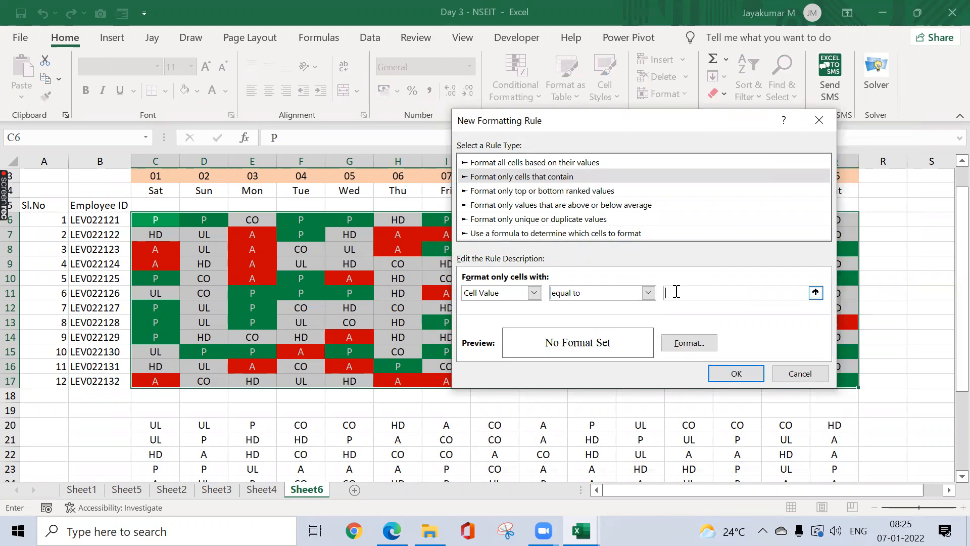
text(CO)
Step: Give the CO rule a light blue fill and confirm it
click(689, 343)
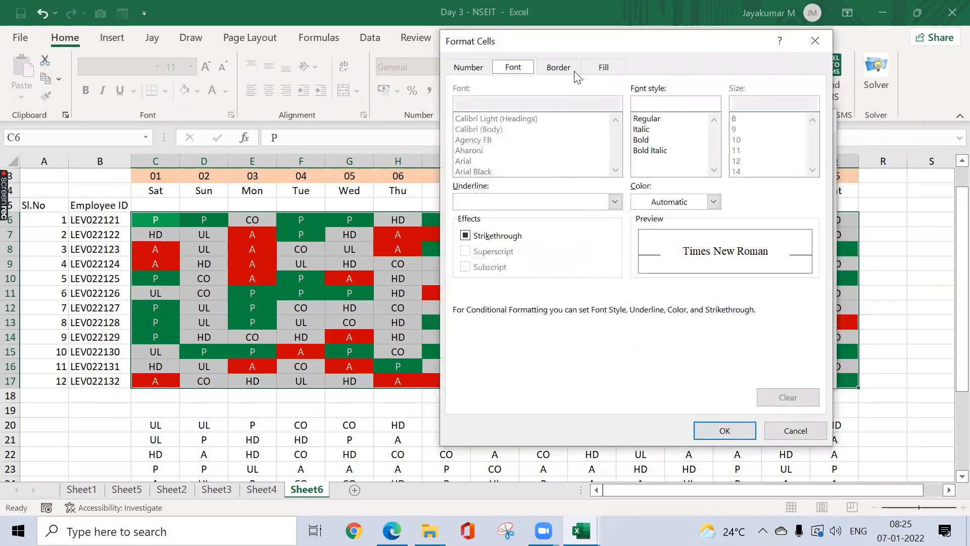
click(601, 67)
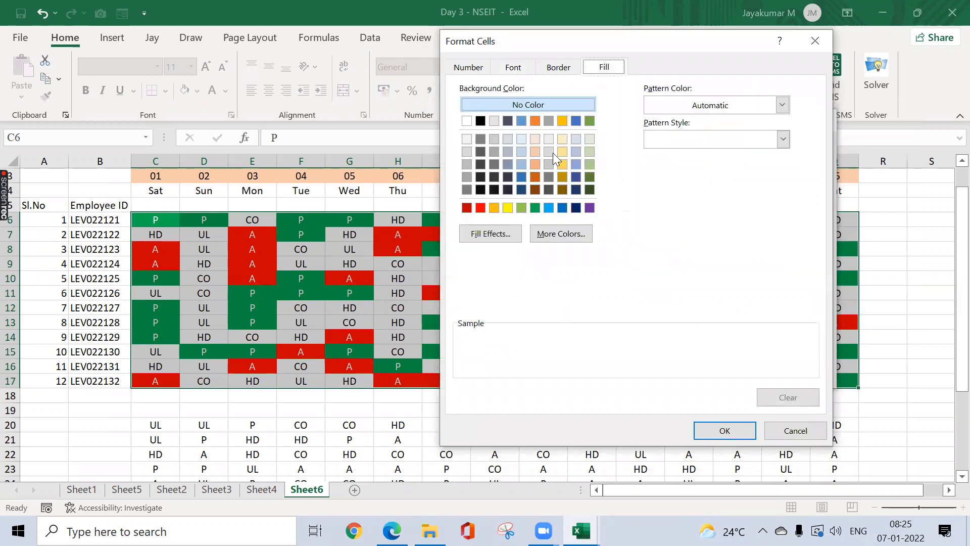
click(548, 207)
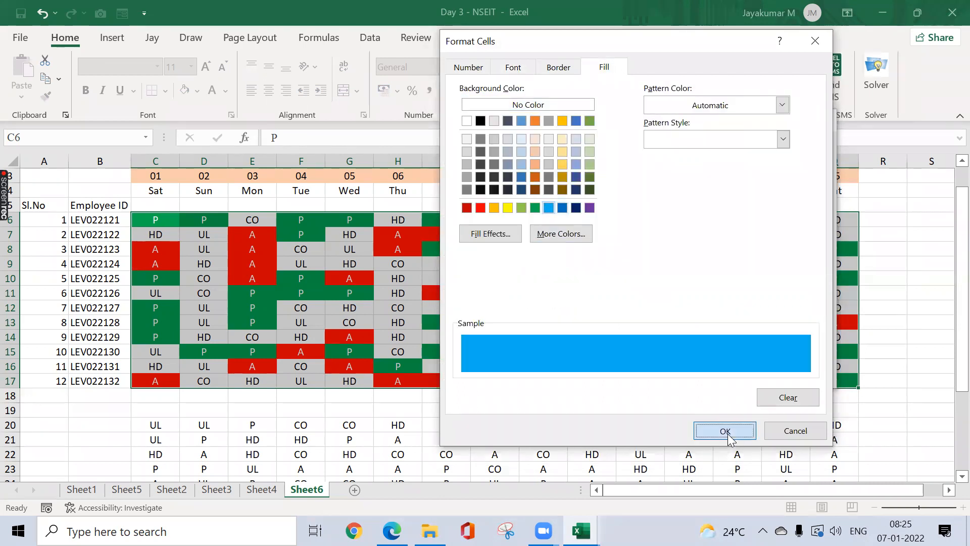
click(725, 431)
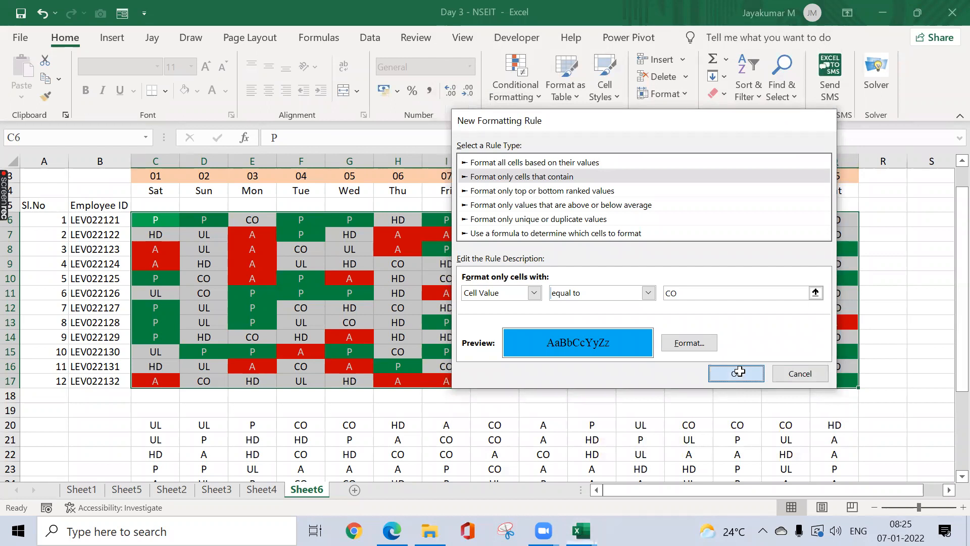
click(736, 373)
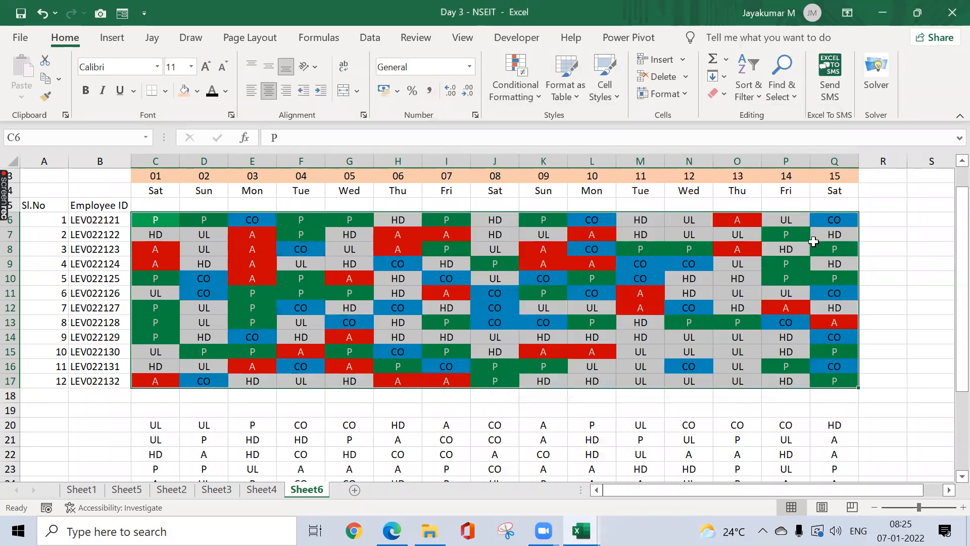
click(949, 490)
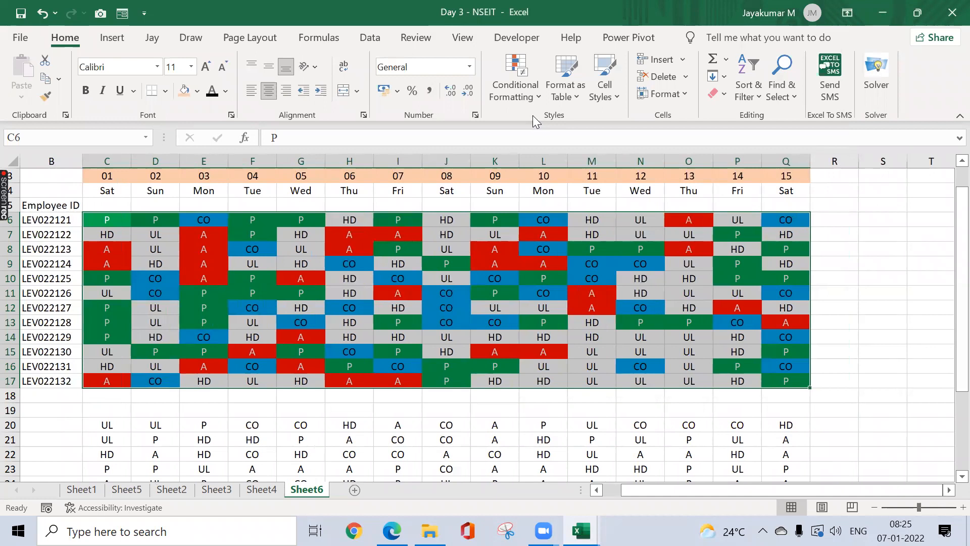
click(530, 97)
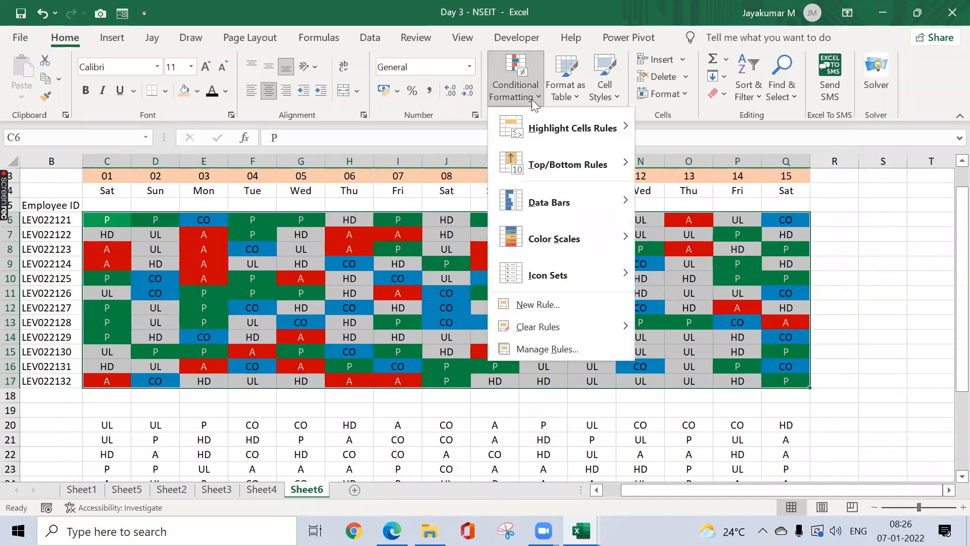
click(553, 303)
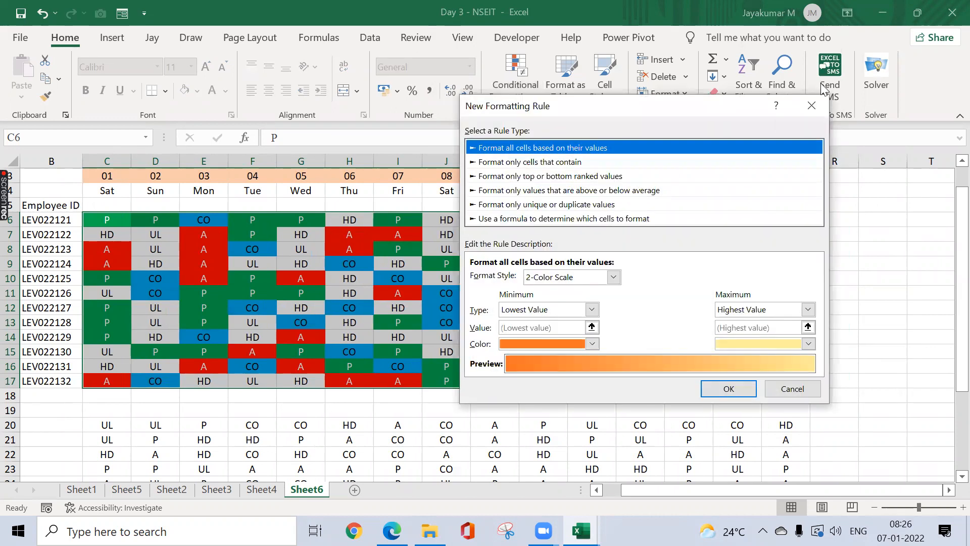
click(811, 106)
click(516, 98)
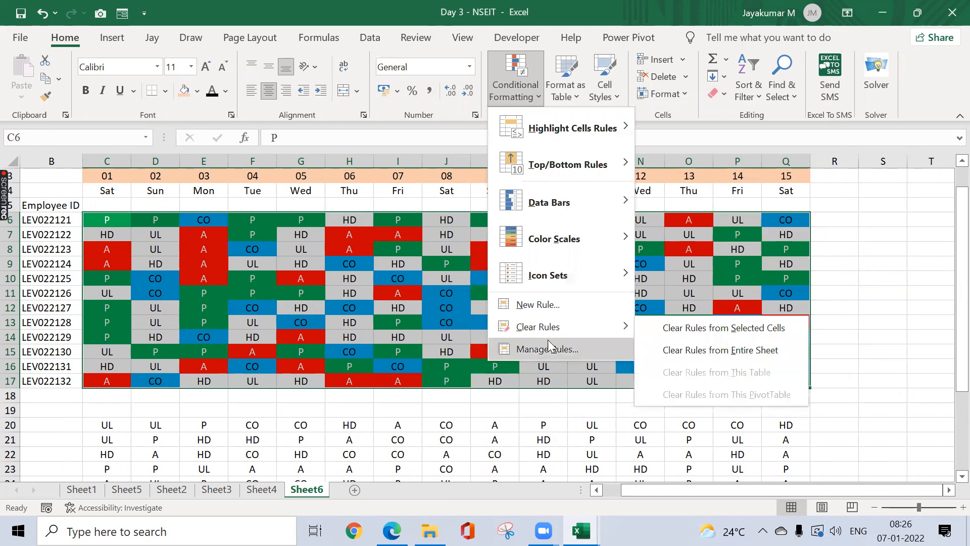
click(548, 346)
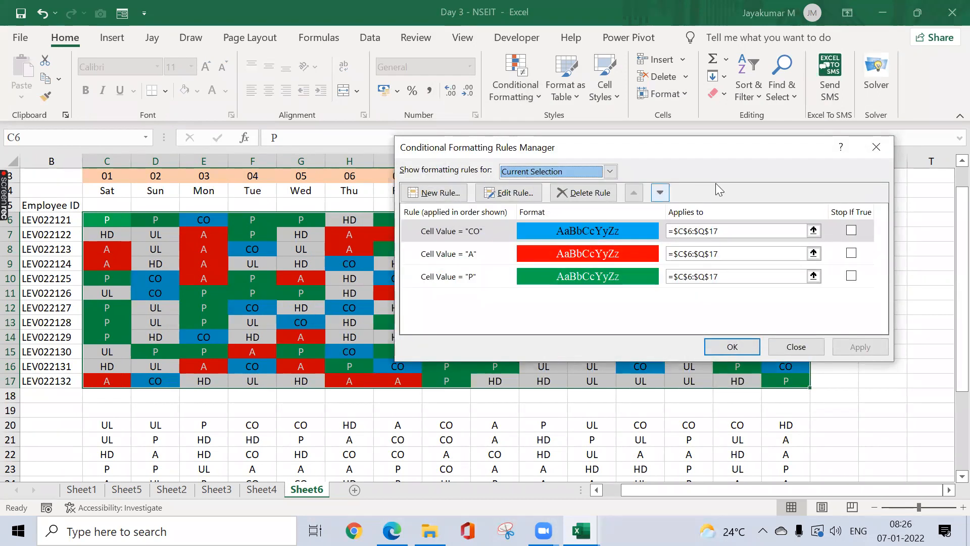
click(872, 141)
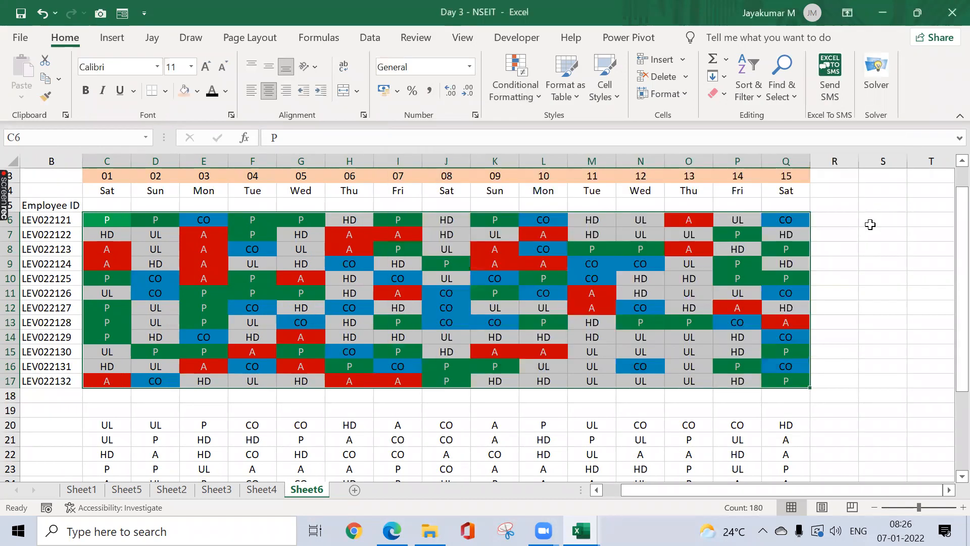
click(849, 221)
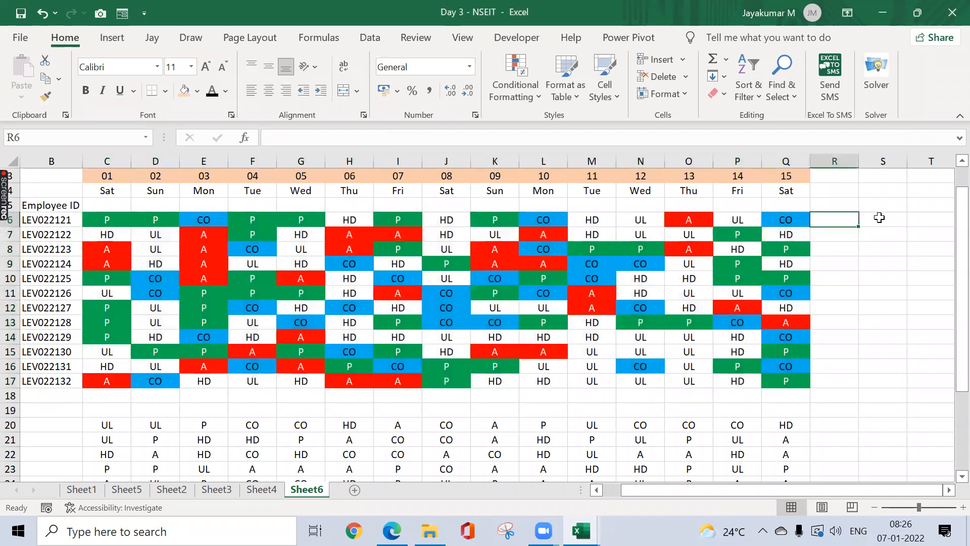
Step: Head R5 with P and enter =COUNTIF(C6:Q6,"P") in R6
click(847, 201)
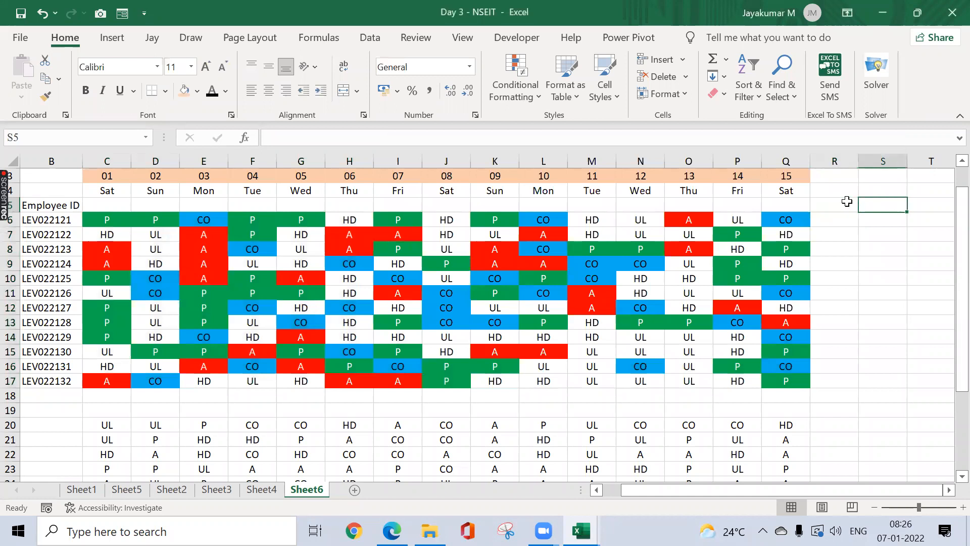
text(P)
key(Return)
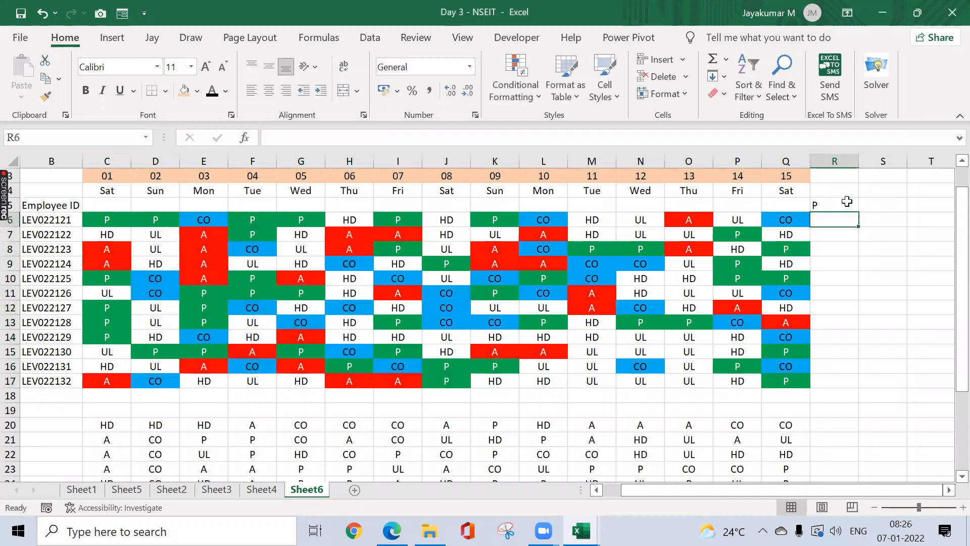
text(=countif)
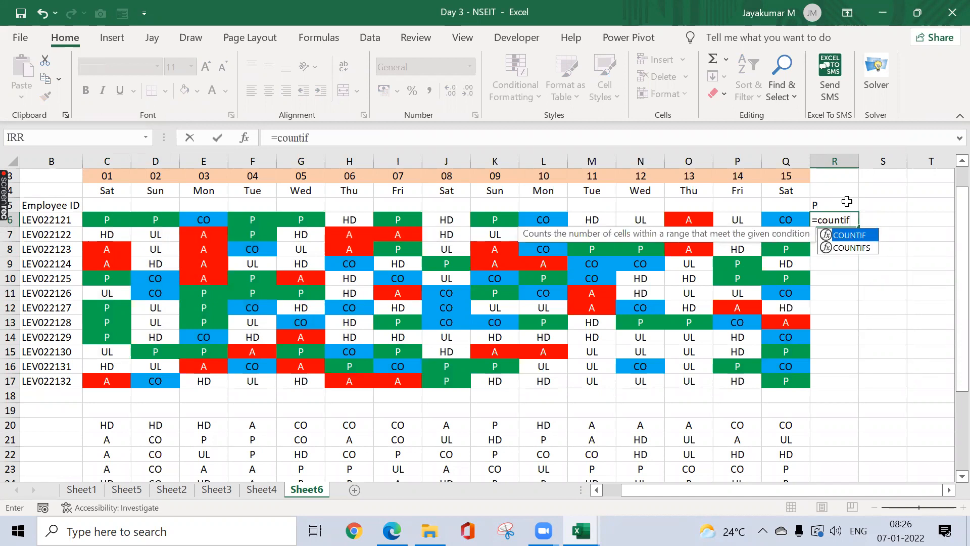
text(()
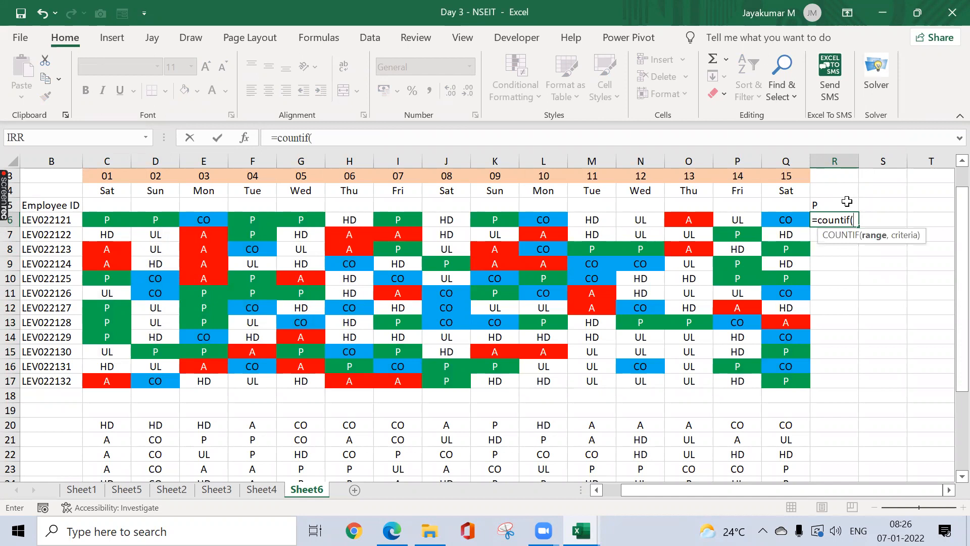
key(Left)
key(shift+Left)
key(shift+Left)
key(shift+Left)
key(shift+Left)
key(shift+Left)
key(shift+Left)
key(shift+Left)
key(shift+Left)
key(shift+Left)
key(shift+Left)
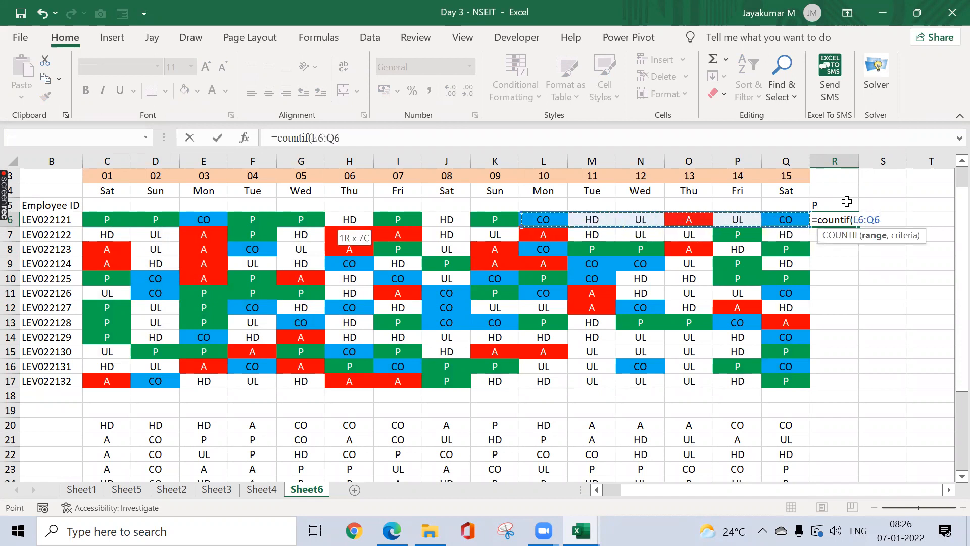
key(shift+Left)
key(shift+Left)
key(shift+Left)
key(shift+Left)
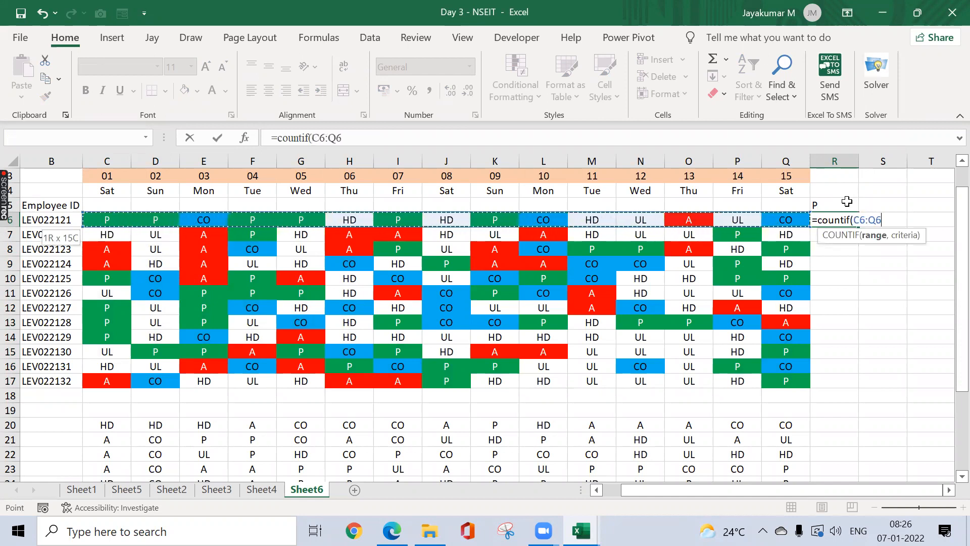
text(,"P)
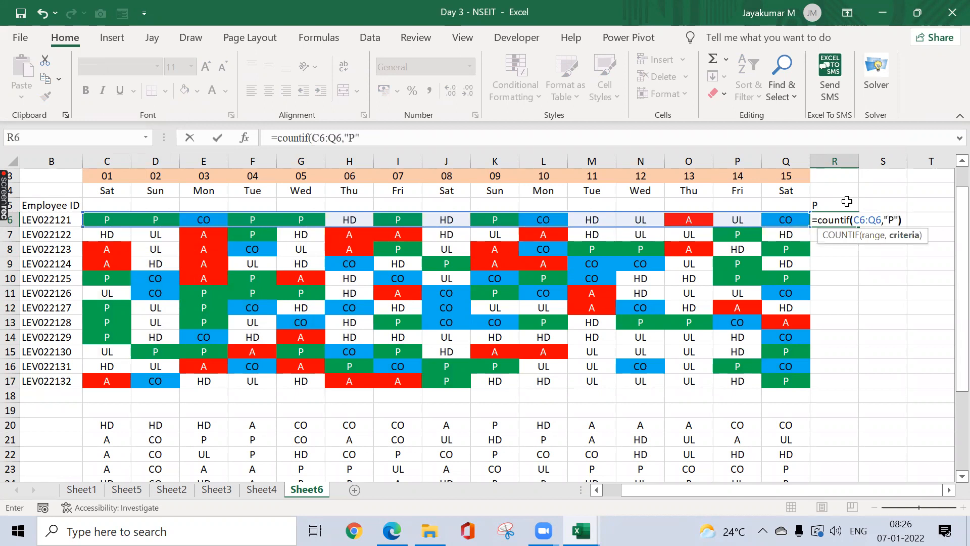
key(ctrl+Return)
Step: Copy the R6 COUNTIF formula down through R17
key(ctrl+c)
key(Left)
key(ctrl+Down)
key(Right)
key(ctrl+shift+Up)
key(ctrl+v)
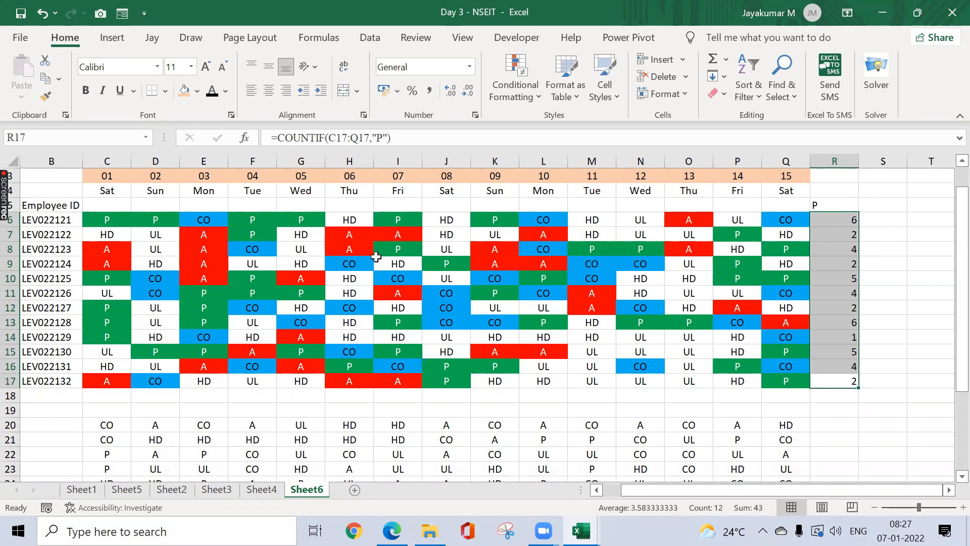
click(565, 339)
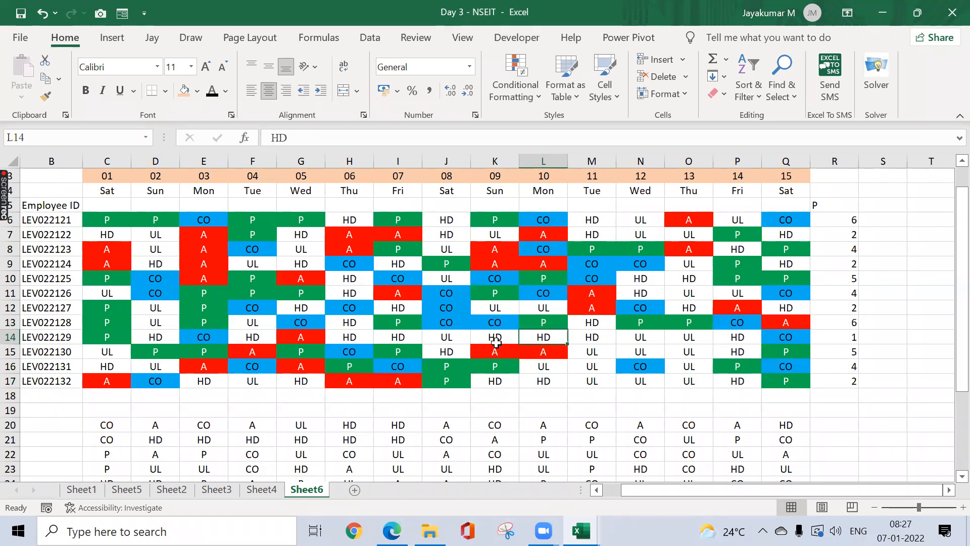
drag(495, 336, 591, 338)
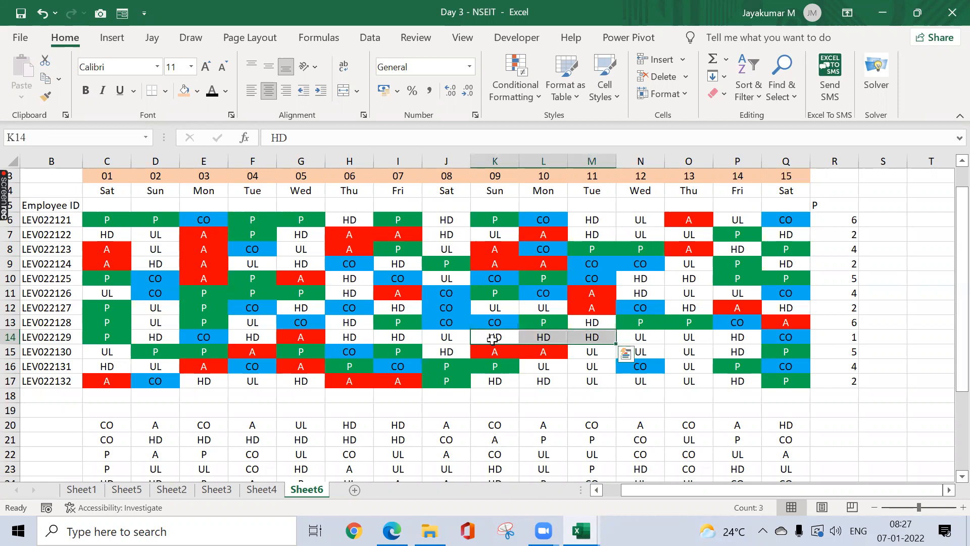
text(P)
key(Return)
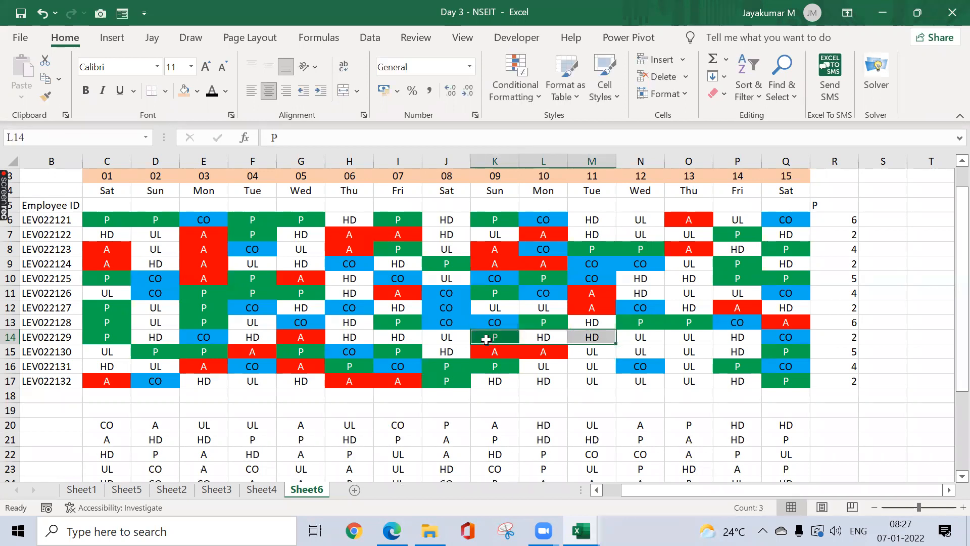
text(P)
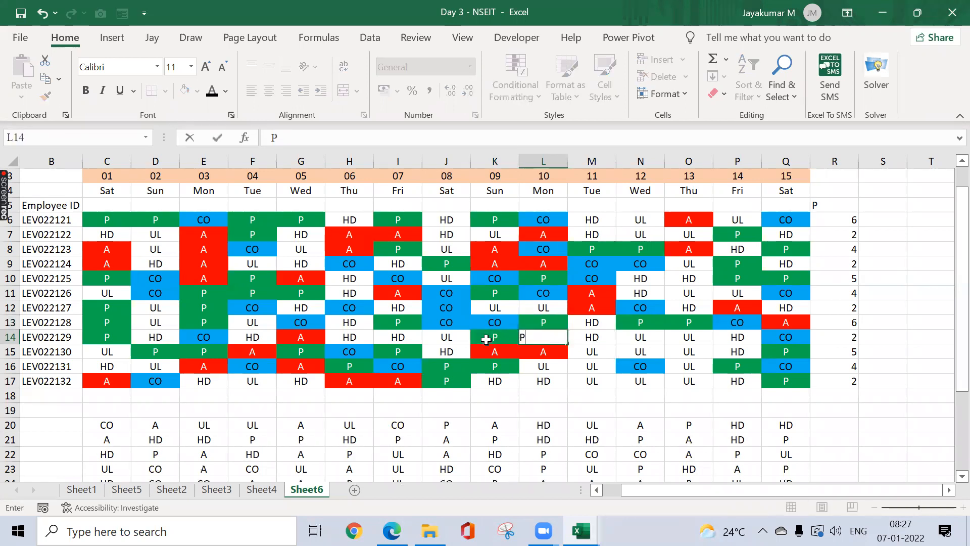
key(Return)
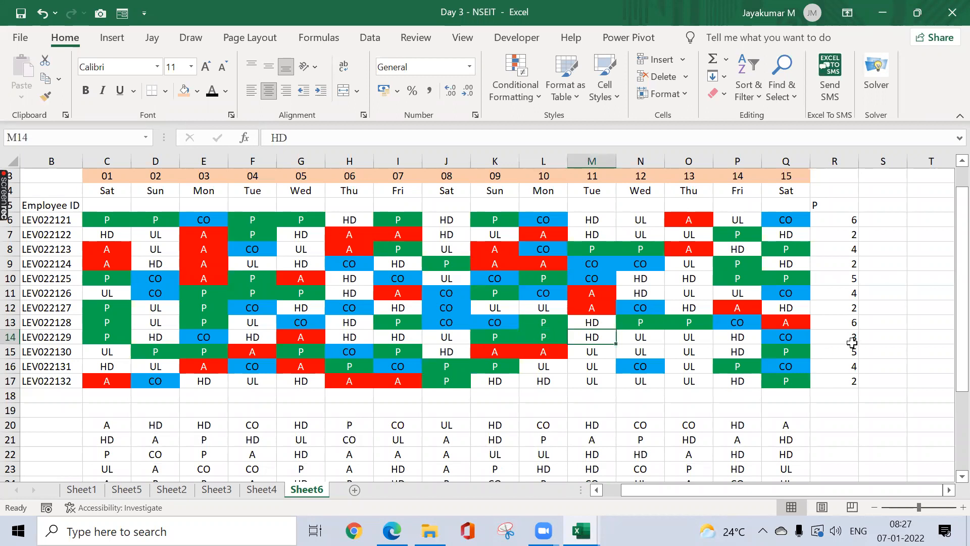
text(P)
key(Return)
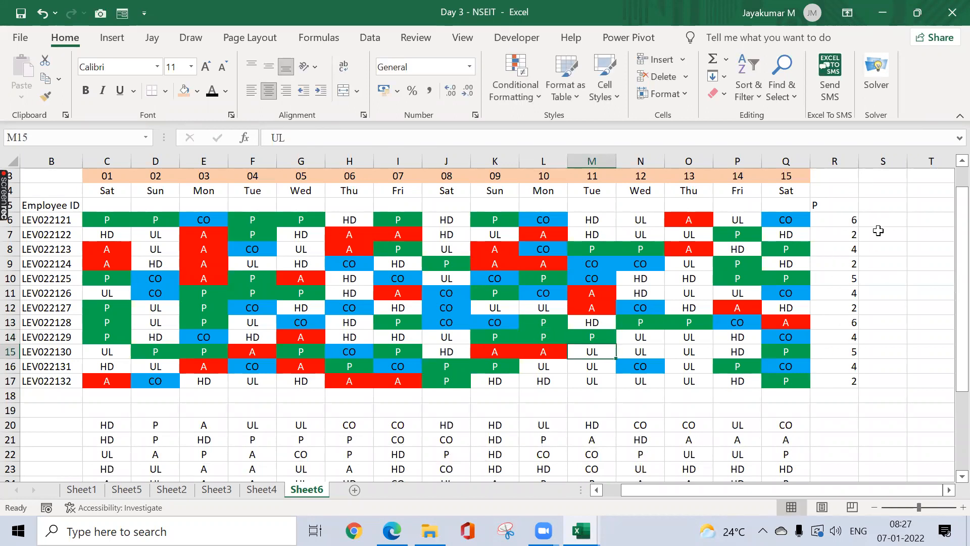
click(845, 221)
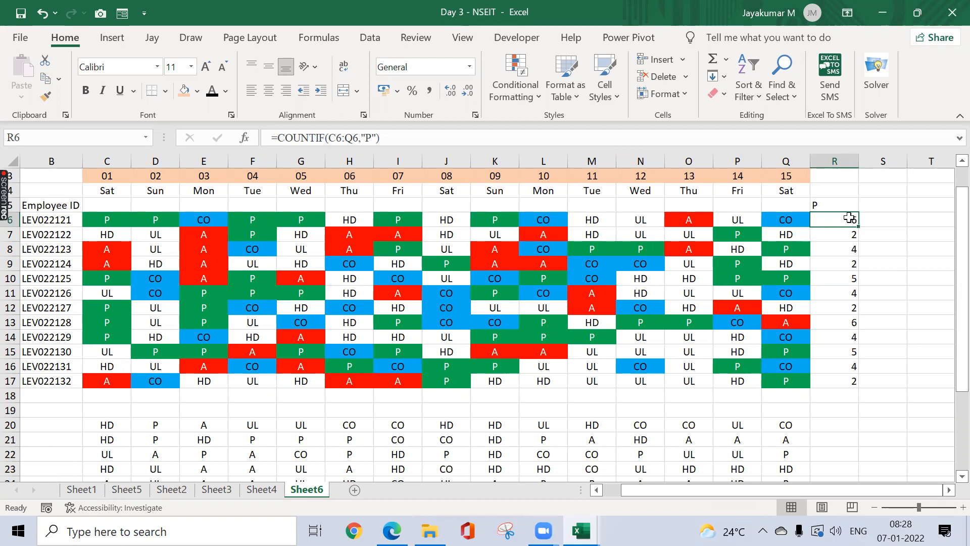
Step: In Format Cells Protection for R6:R17, tick Hidden and untick Locked
key(ctrl+shift+Down)
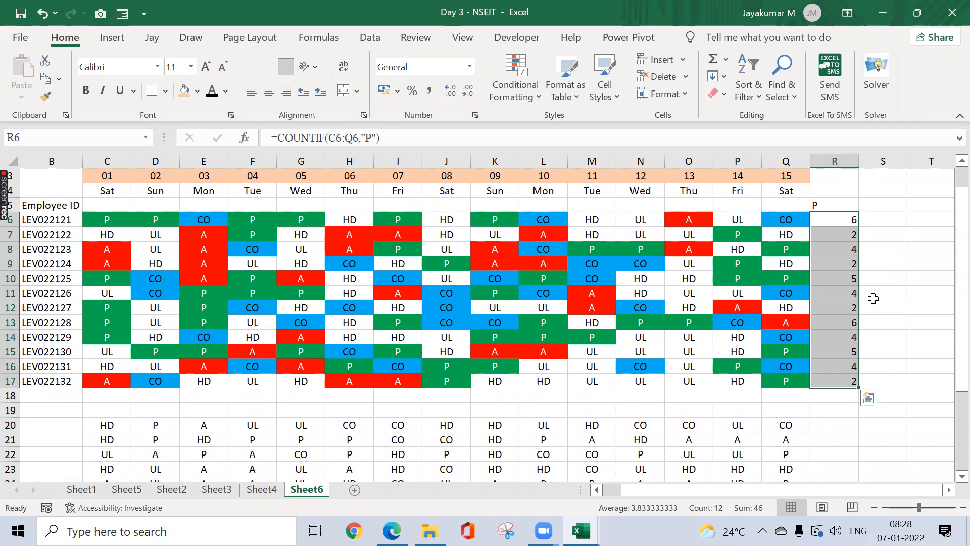
key(ctrl+1)
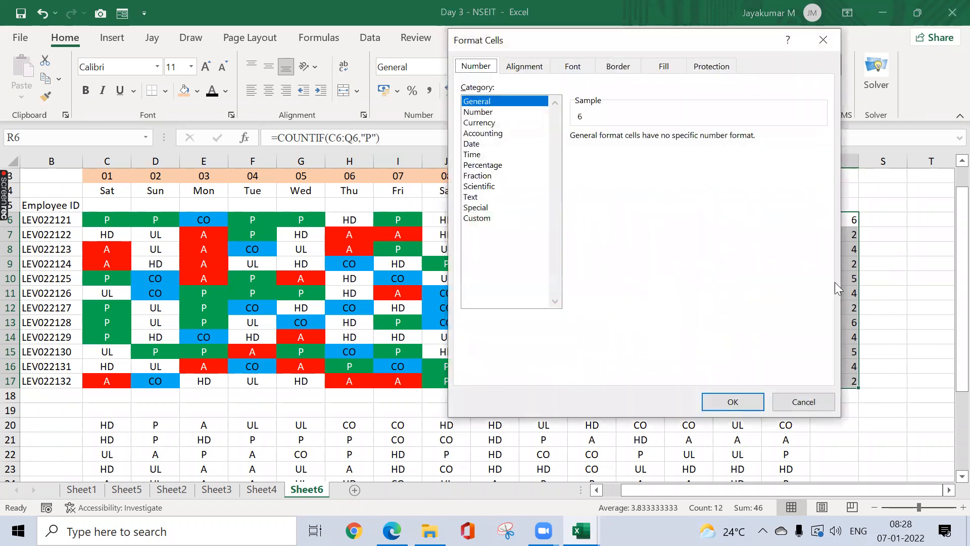
click(728, 73)
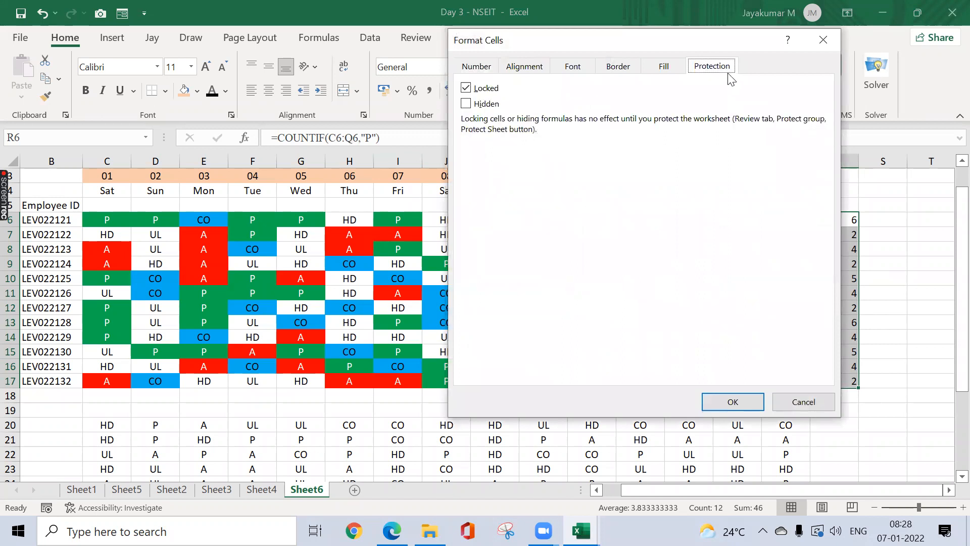
click(466, 104)
click(465, 89)
click(732, 403)
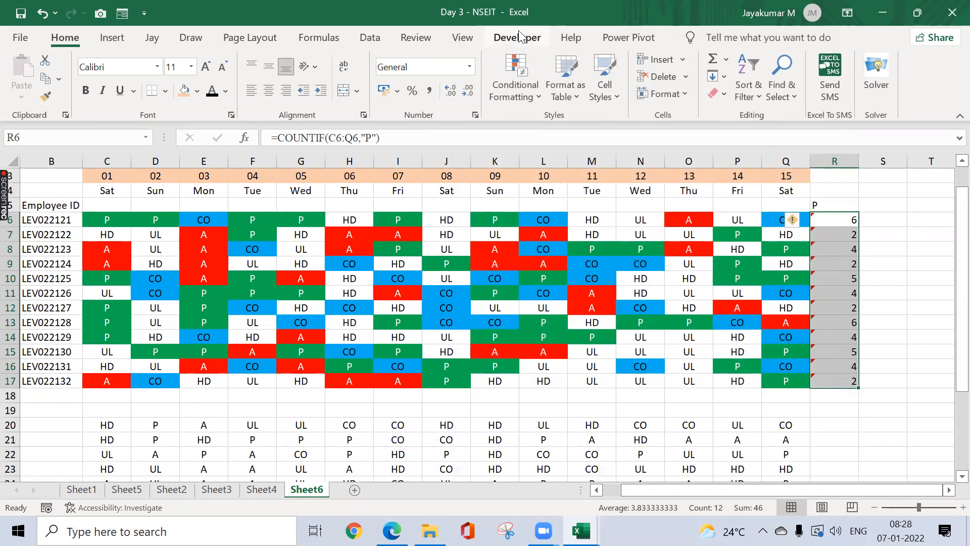
Step: Protect Sheet6 with a password, confirming it
click(414, 38)
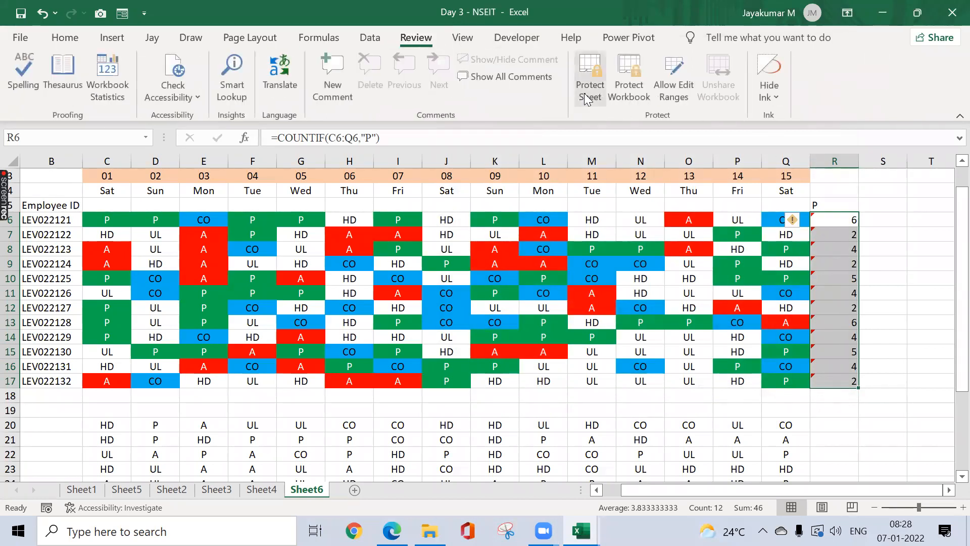
click(589, 83)
text(123)
key(Return)
key(Return)
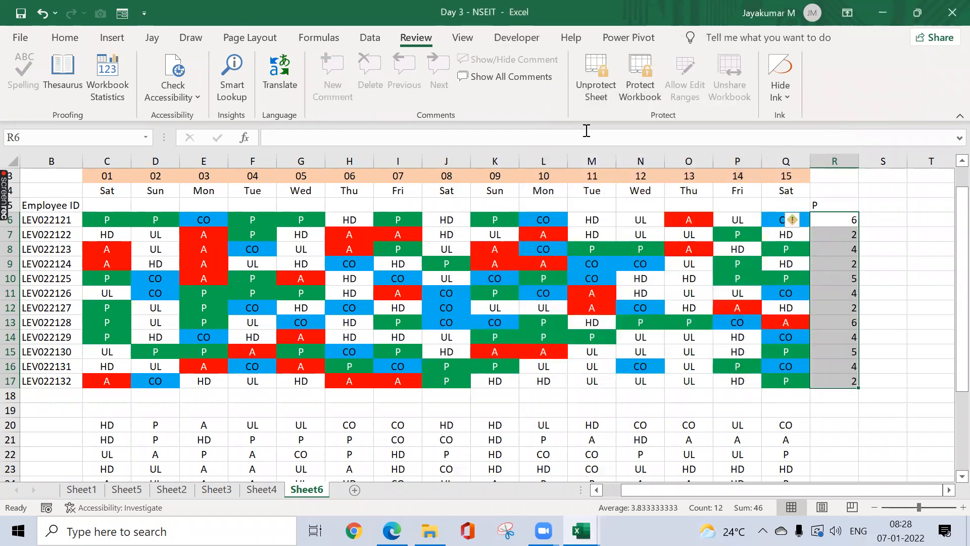
click(834, 236)
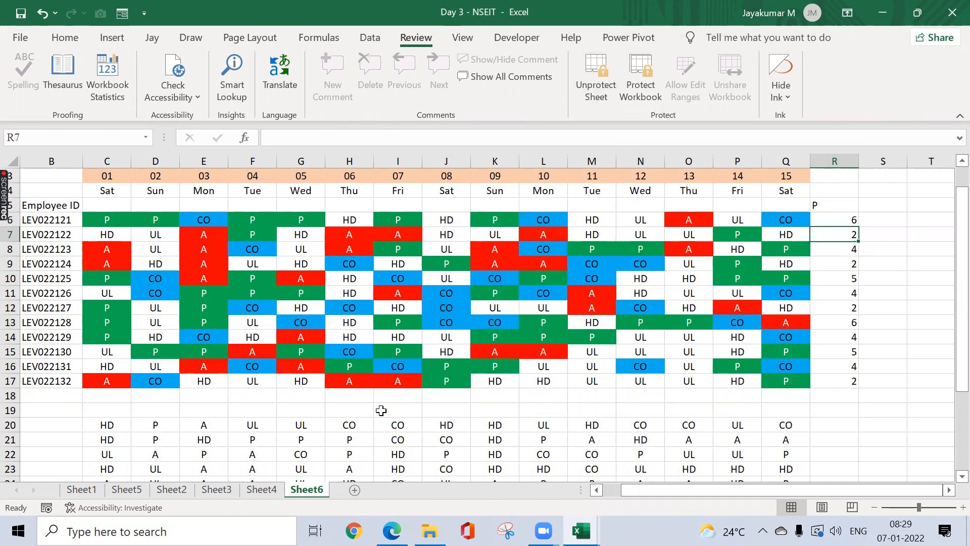
Step: Test editing R7 and check that R6's count formula stays hidden
text(9)
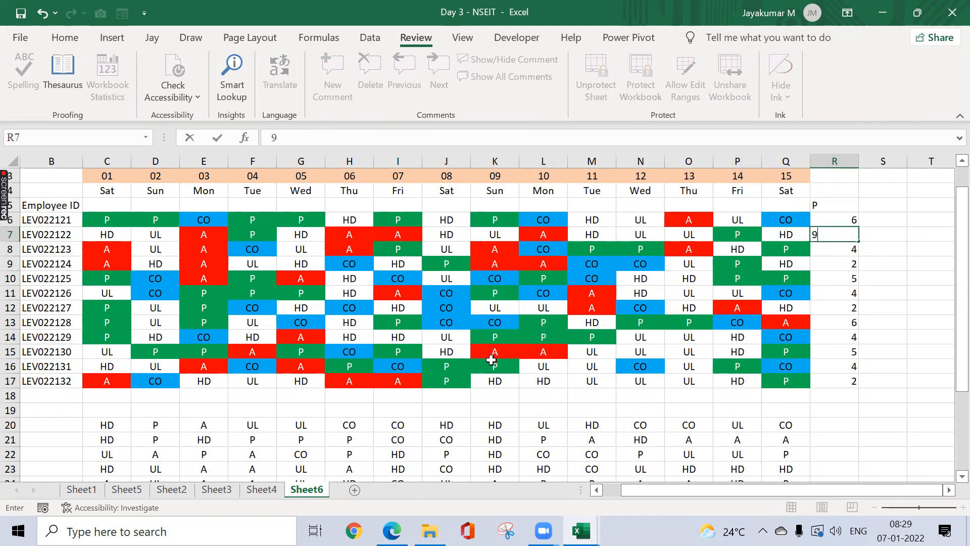
key(Escape)
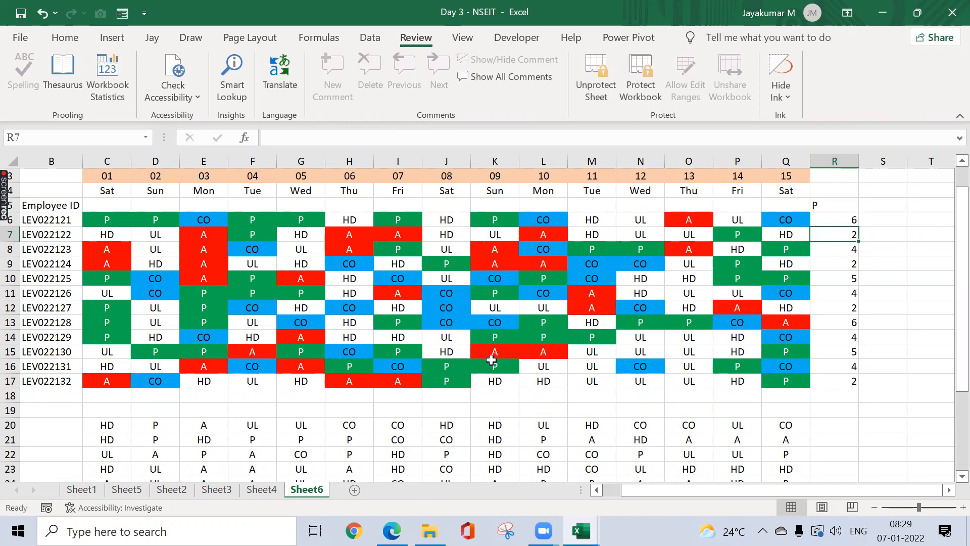
key(Delete)
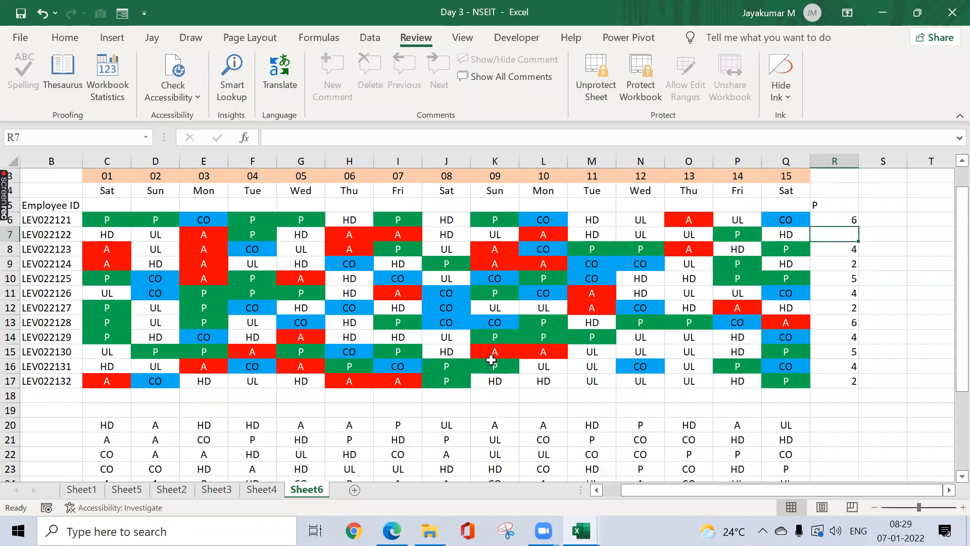
key(ctrl+z)
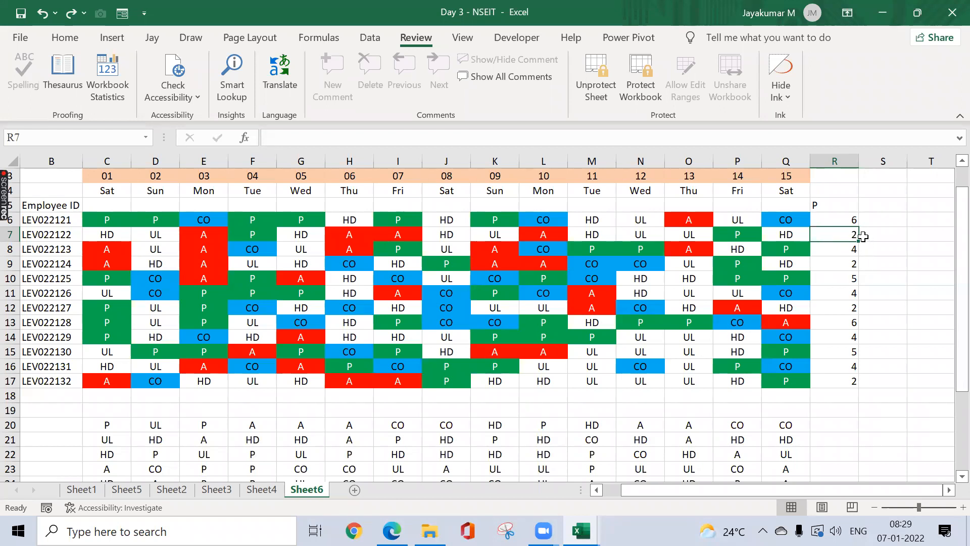
drag(851, 219, 855, 380)
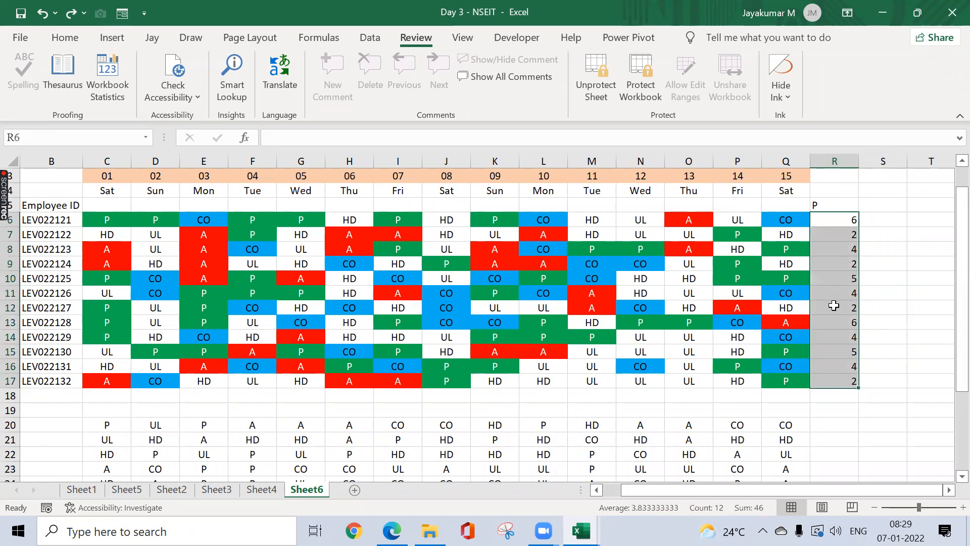
click(851, 220)
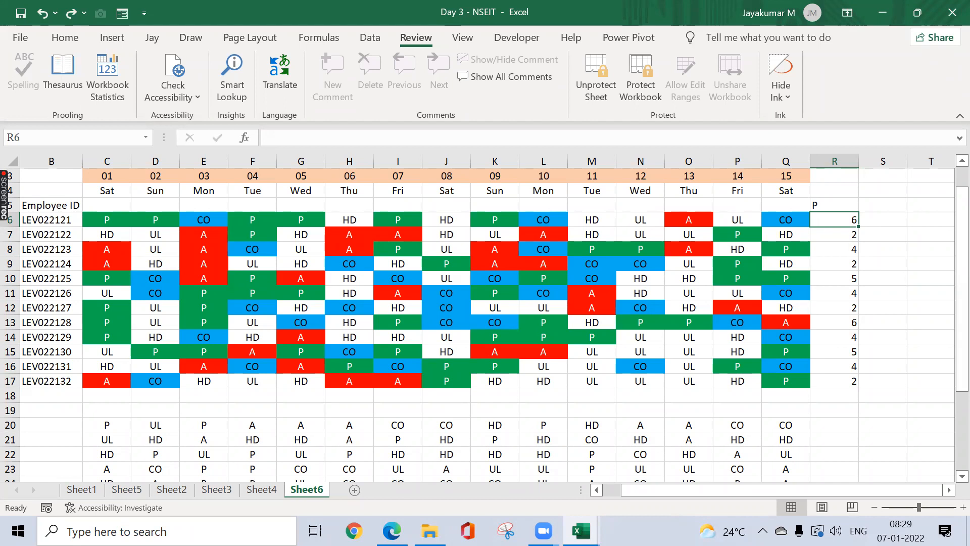
click(292, 308)
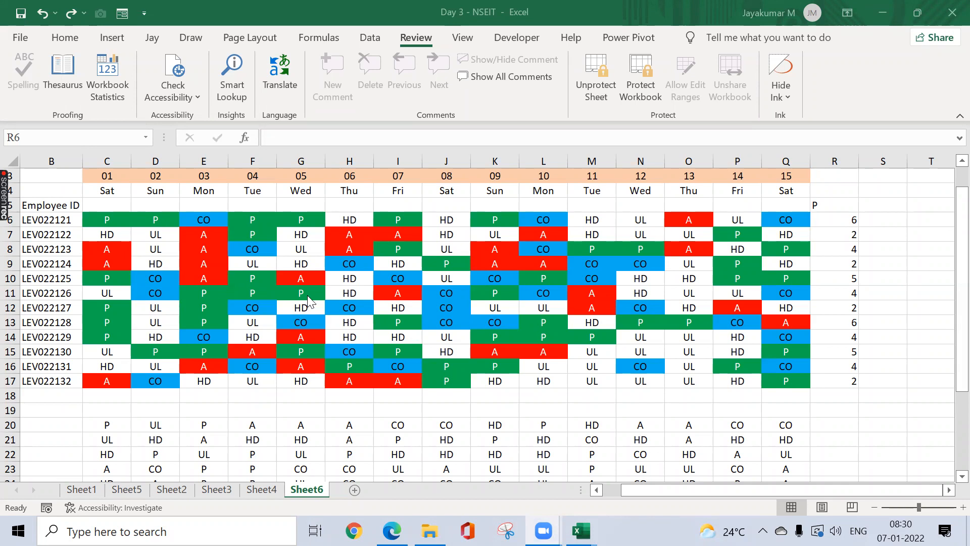
click(840, 218)
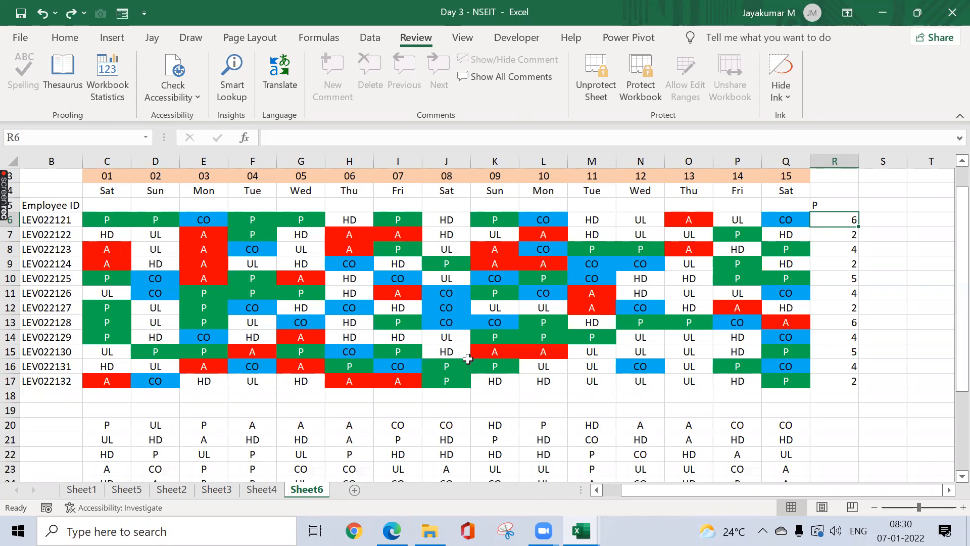
Step: Copy the invoice table J1:N373 from Sheet5
click(273, 491)
click(305, 489)
click(265, 489)
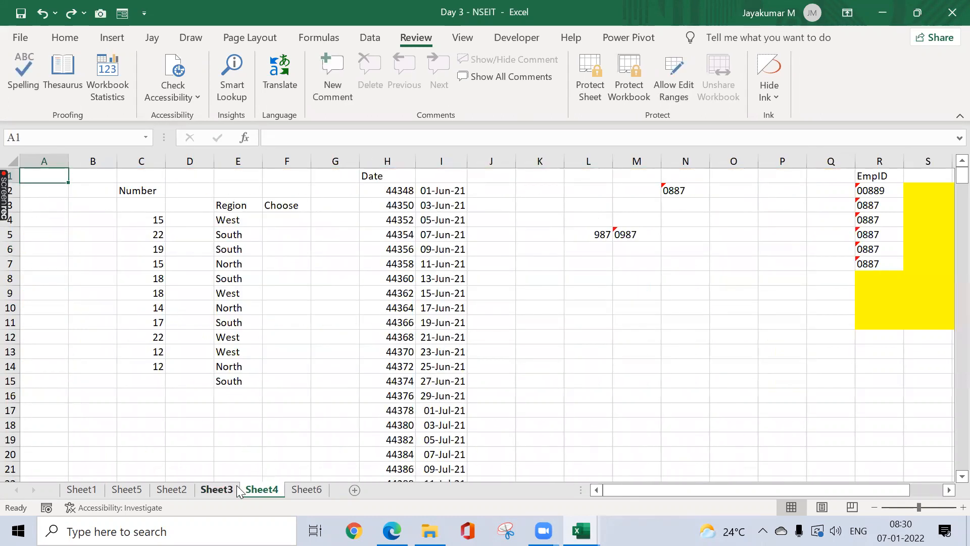
click(216, 489)
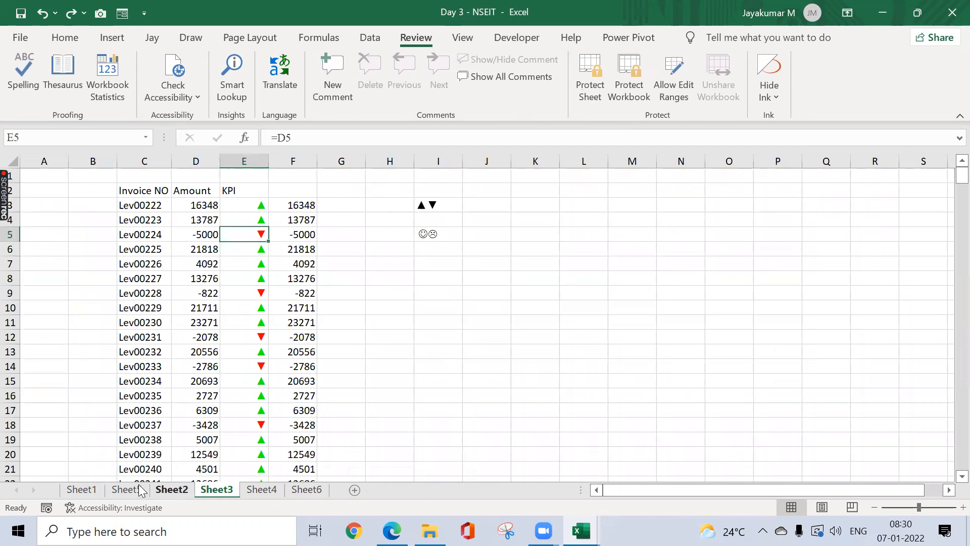
click(172, 489)
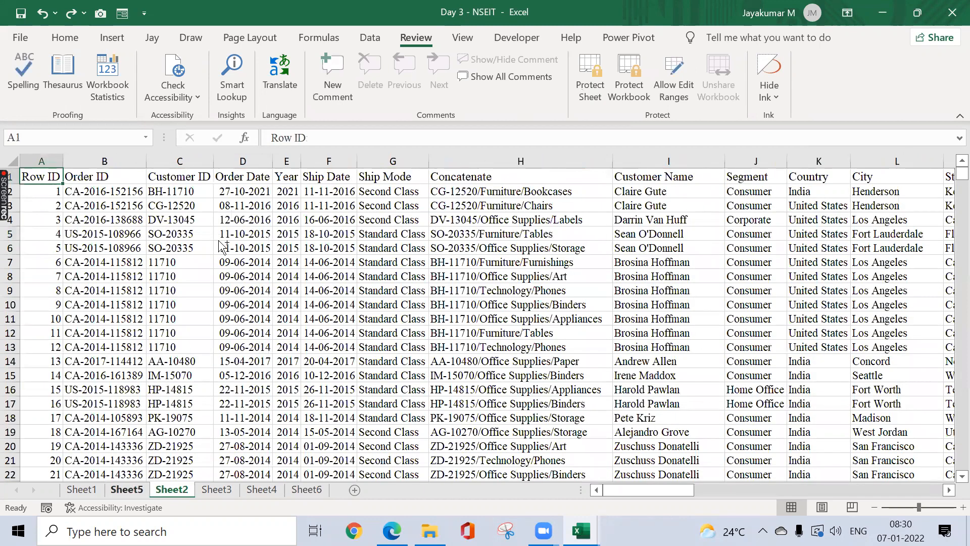
key(ctrl+Page_Up)
key(ctrl+Home)
key(ctrl+shift+Down)
key(ctrl+shift+Right)
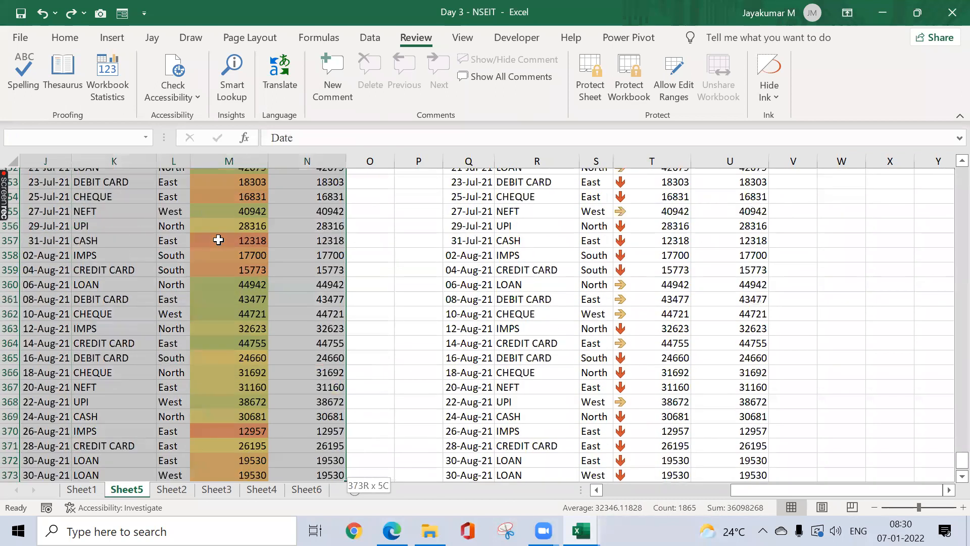
key(ctrl+c)
key(ctrl+Home)
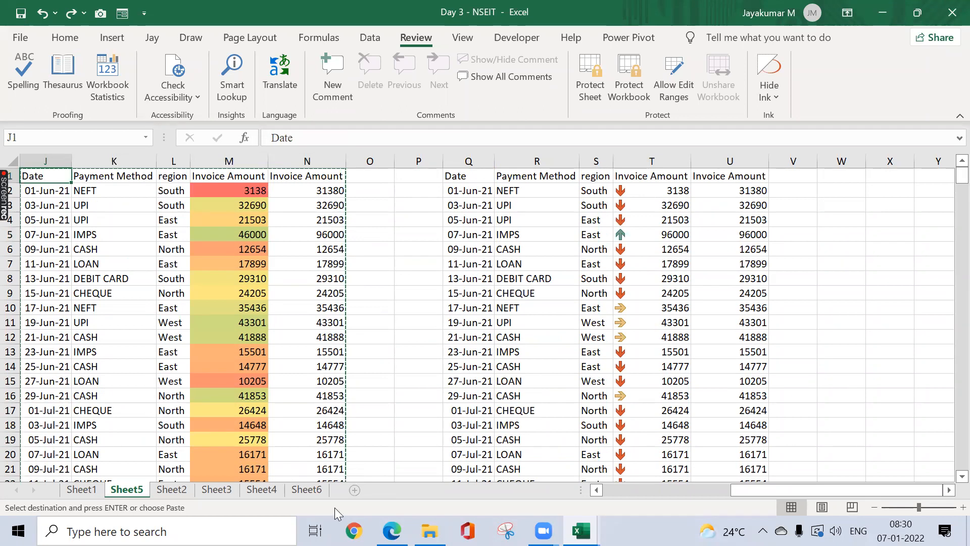
Step: Paste the invoice table into new Sheet7, and again as values at G1
click(354, 490)
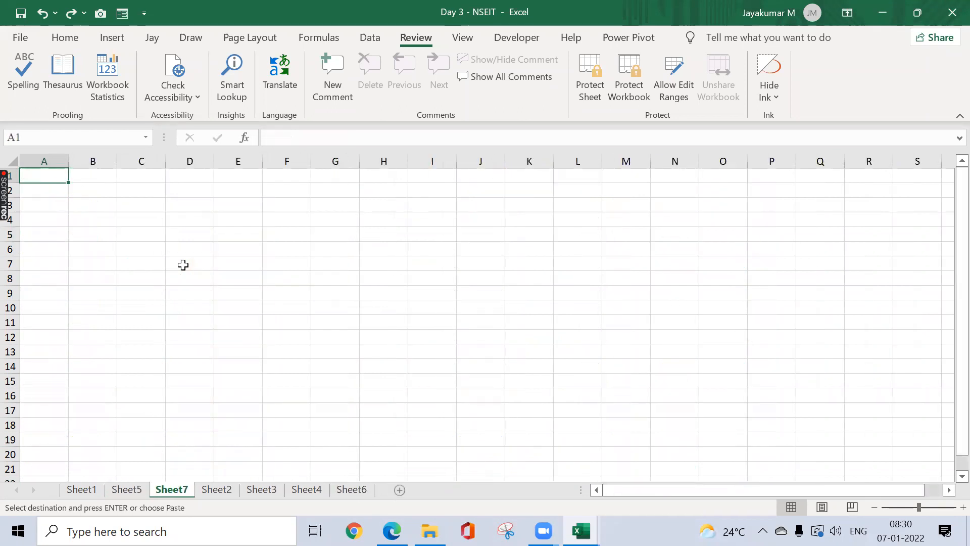
key(ctrl+v)
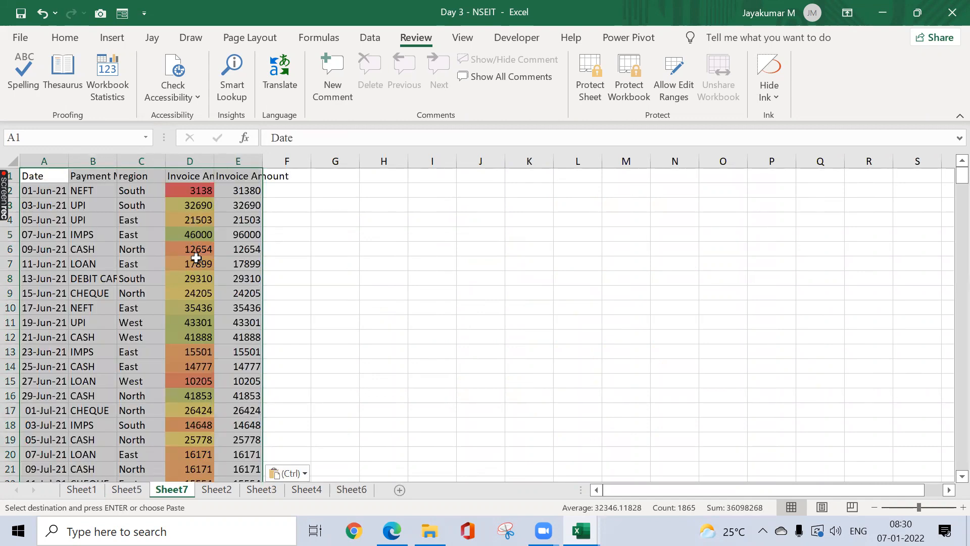
click(343, 178)
key(ctrl+alt+v)
key(v)
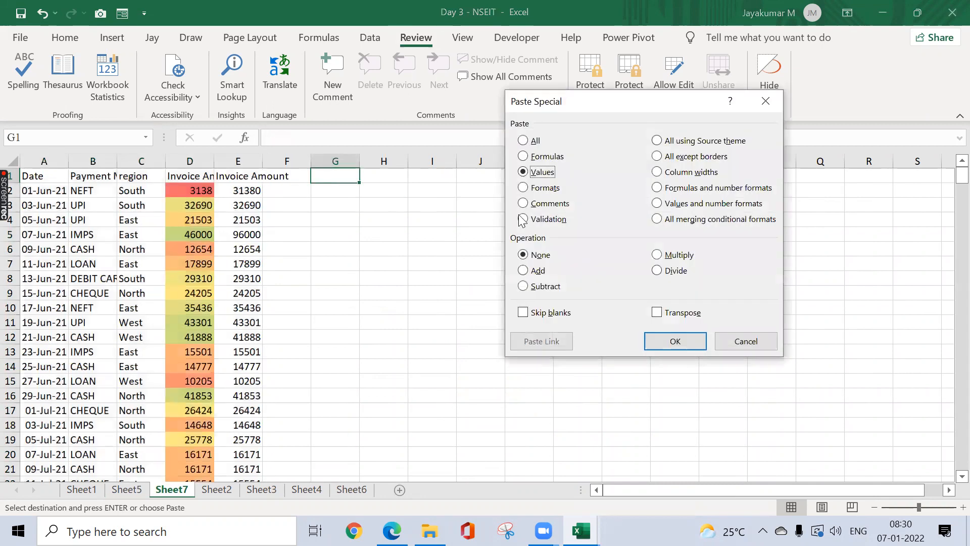
click(674, 343)
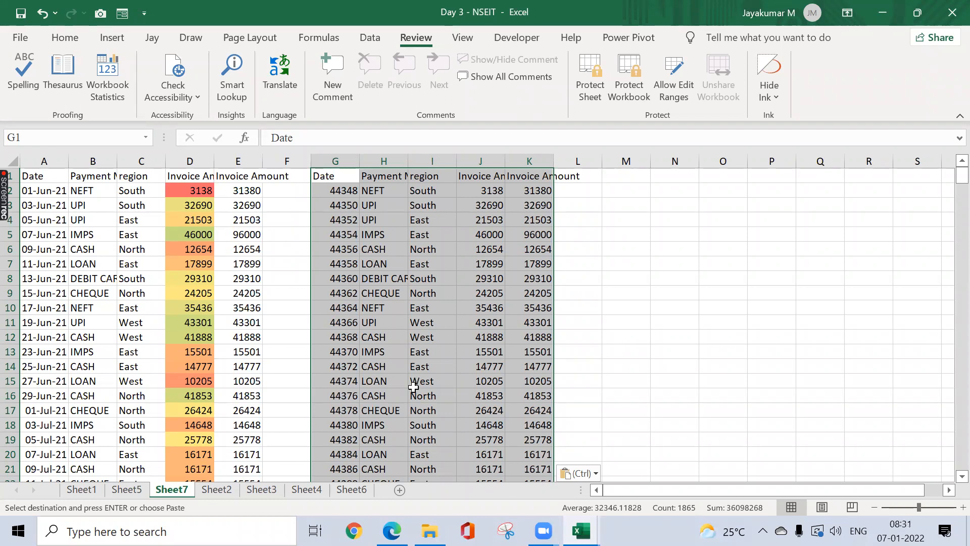
Step: Switch to the Session Planner workbook to view the Day 3 topics
mouse_move(391, 530)
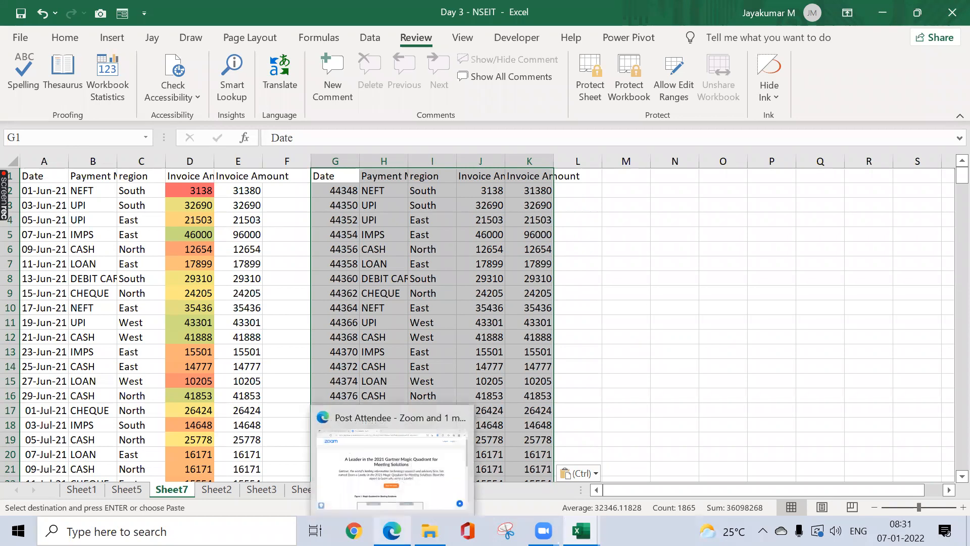
click(577, 380)
click(543, 531)
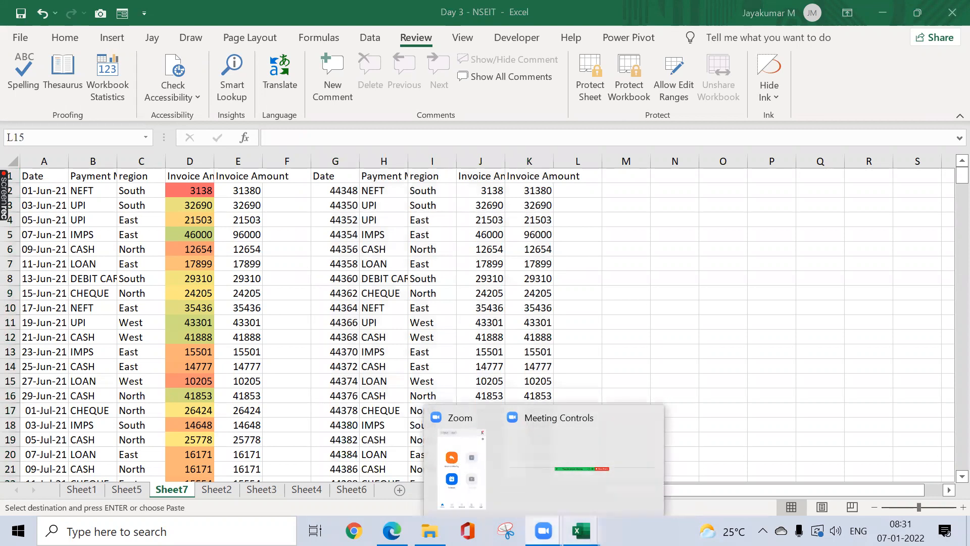
mouse_move(581, 530)
click(677, 459)
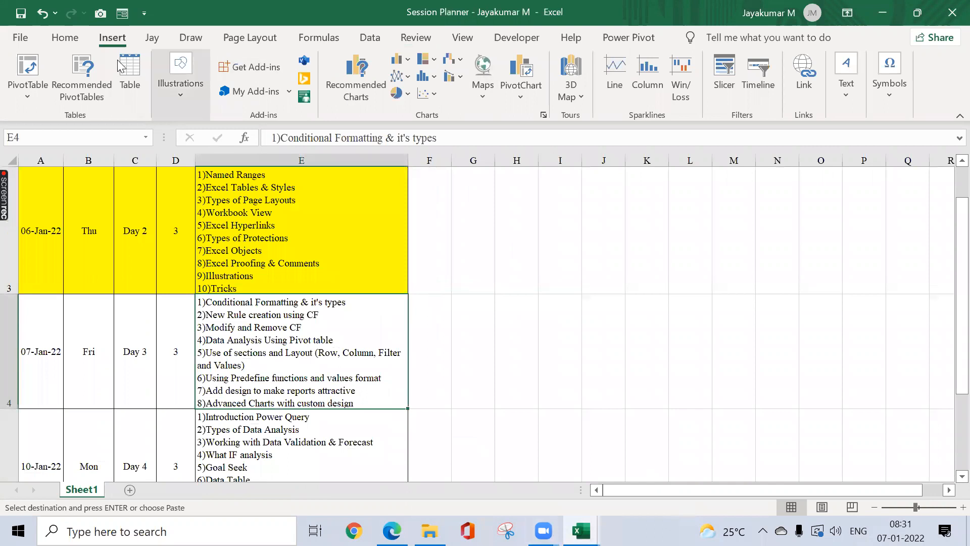
click(83, 45)
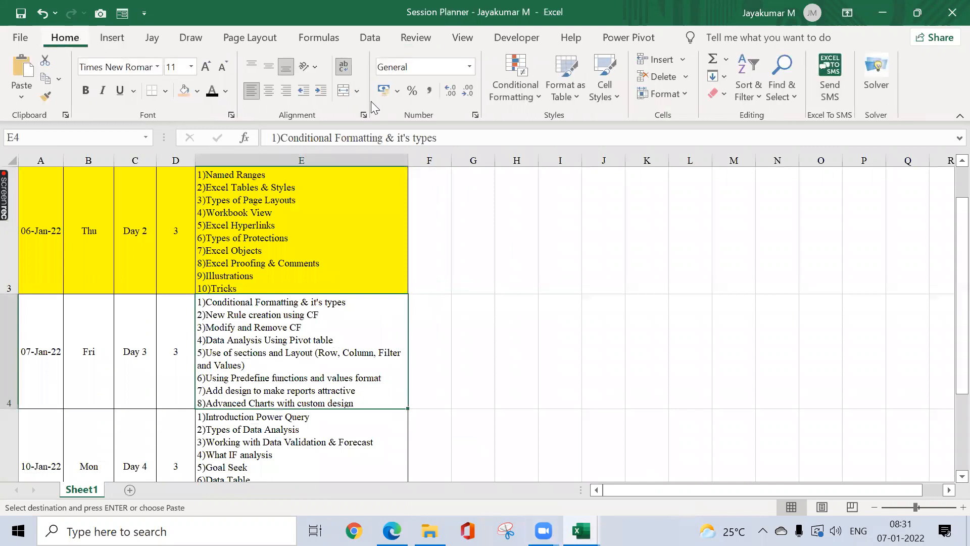
Step: Open the Conditional Formatting dropdown on the Home tab over the Session Planner sheet
click(532, 100)
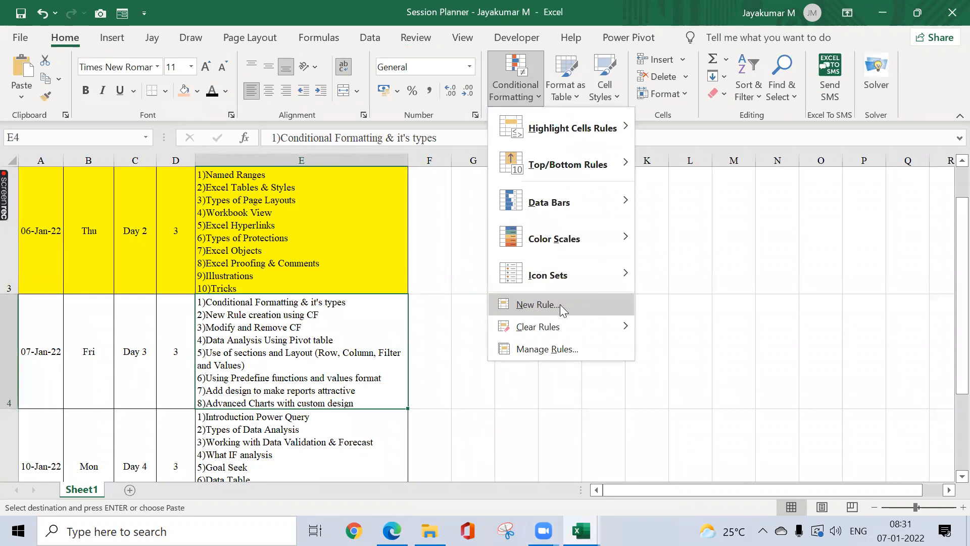
Step: Dismiss the Conditional Formatting dropdown to view the Session Planner's Day 3 topic list
click(672, 275)
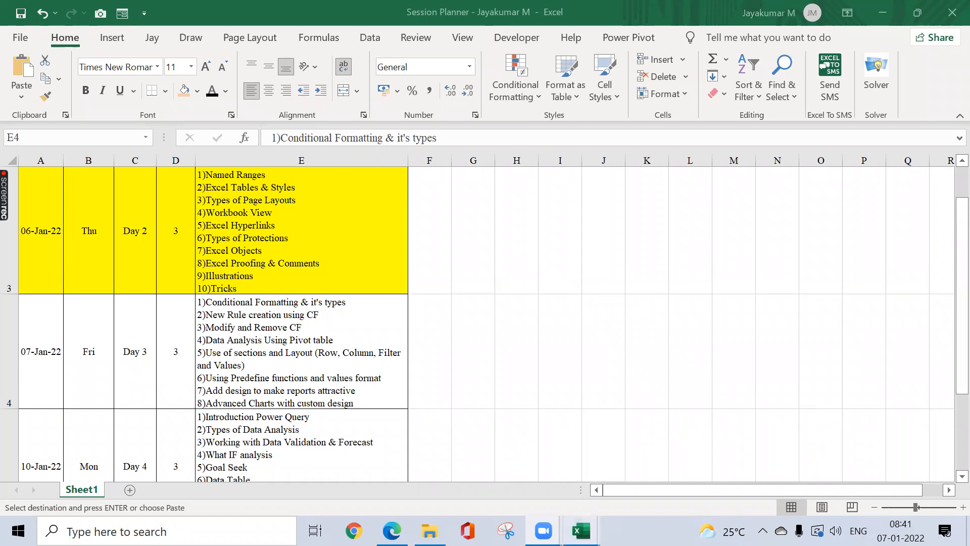
Step: Bring the Day 3 - NSEIT workbook forward on Sheet7 and cancel the pending copy
mouse_move(581, 530)
click(548, 478)
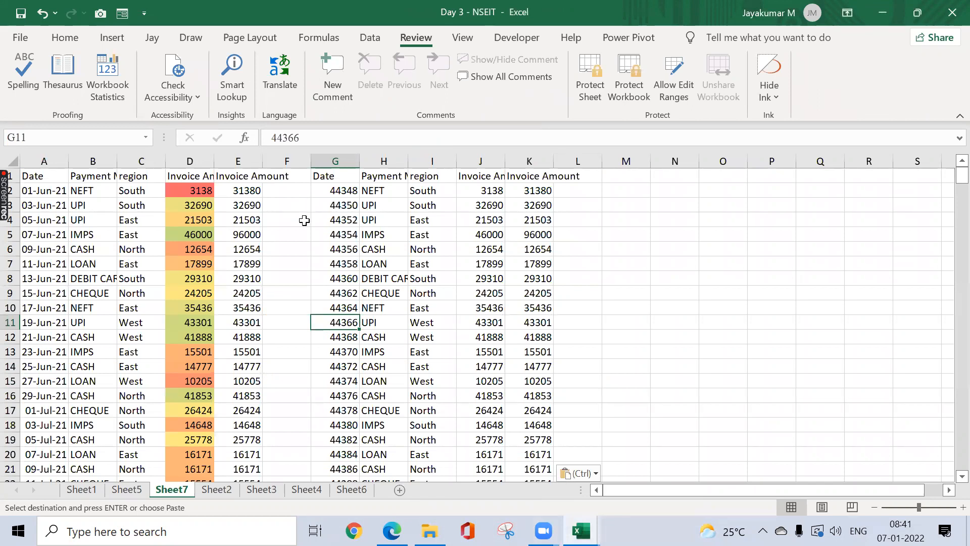
key(Escape)
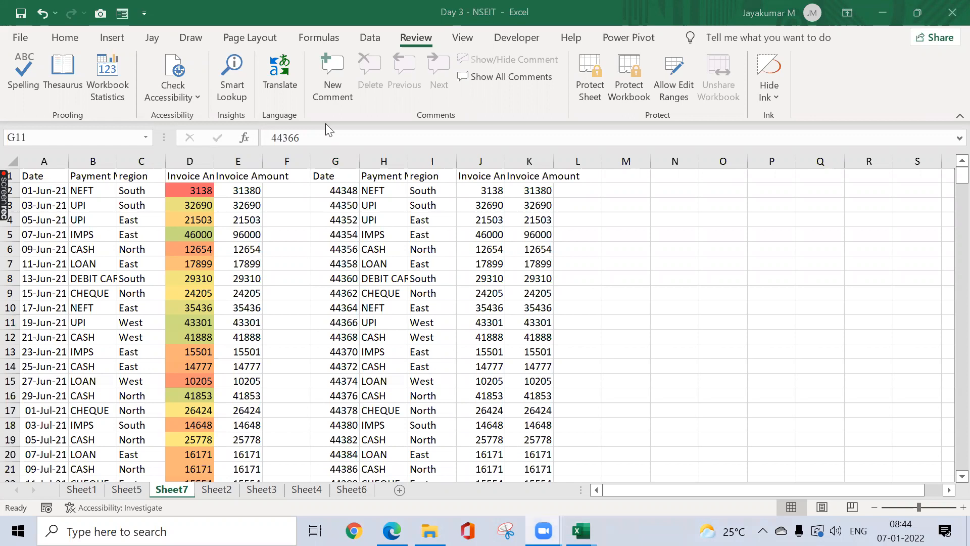
Step: Copy the invoice data from A1 down to row 373 across the data columns
click(249, 248)
double_click(241, 249)
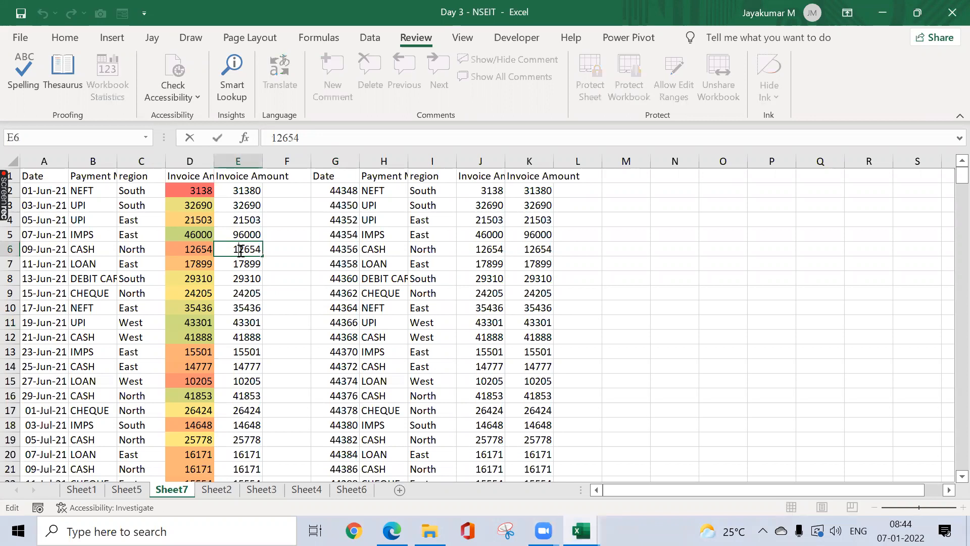
key(Escape)
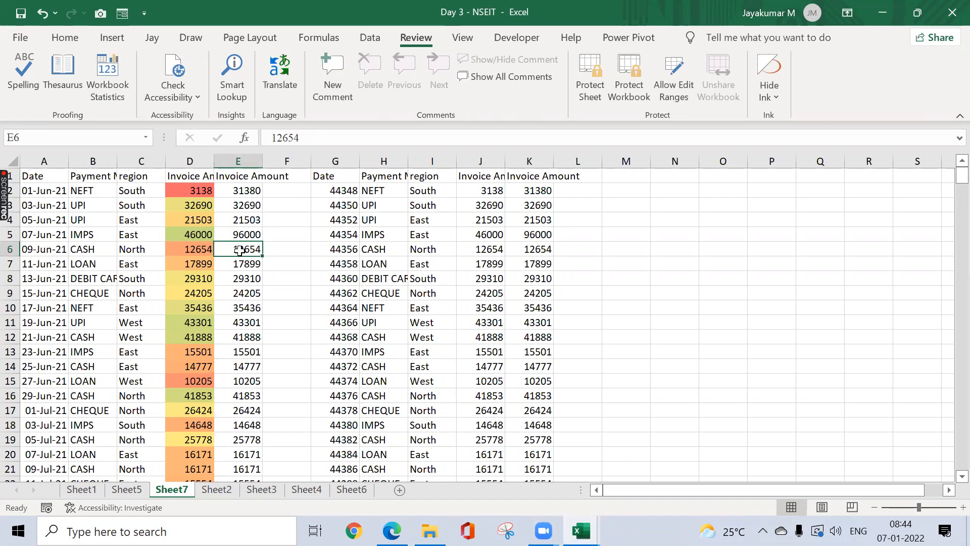
key(ctrl+Home)
key(ctrl+shift+Down)
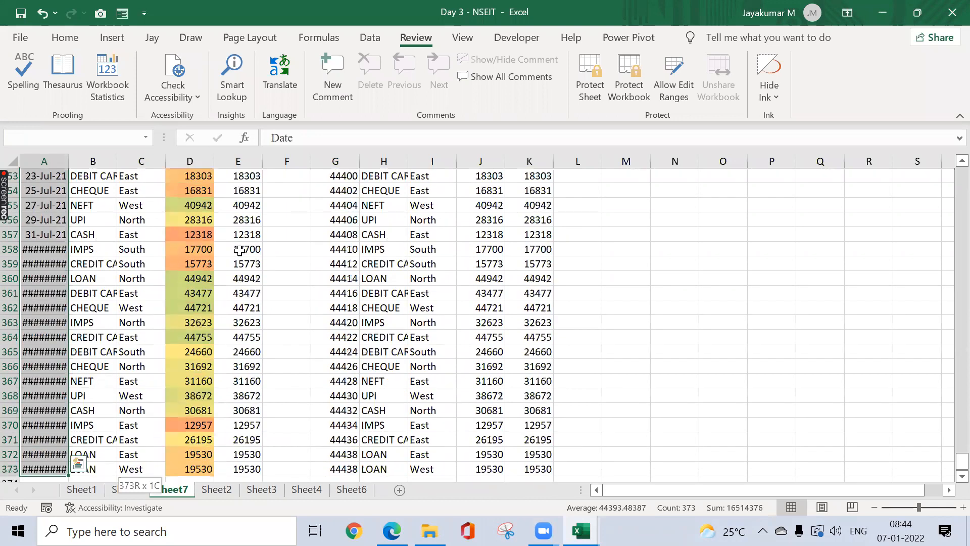
key(shift+Right)
key(shift+Right)
key(ctrl+c)
key(ctrl+Home)
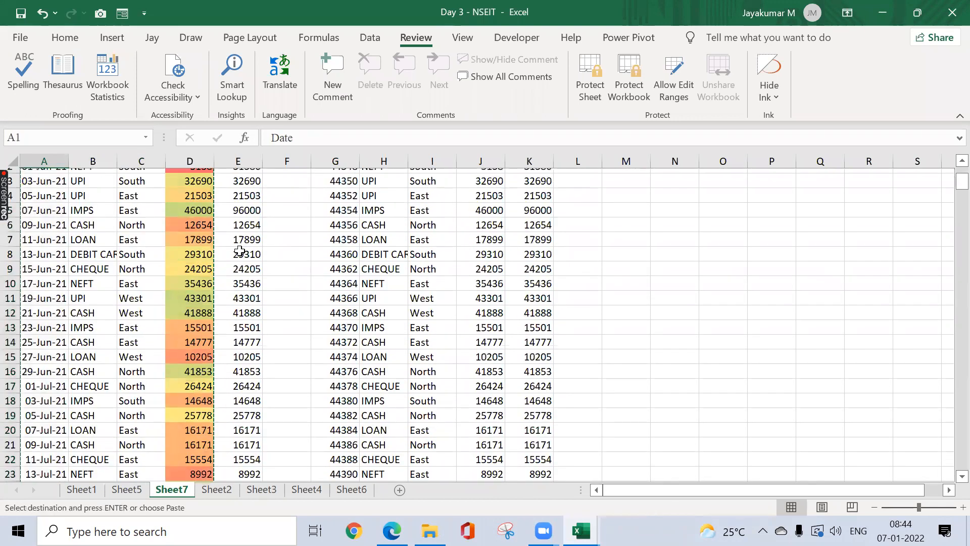
Step: Select the whole invoice copy starting at G1, after a blank Sheet8 gets added
click(343, 478)
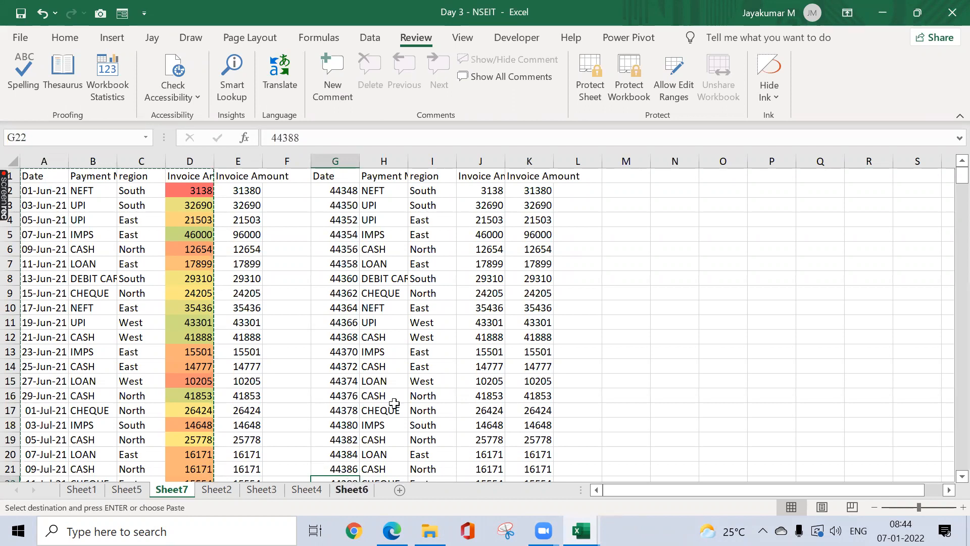
click(350, 489)
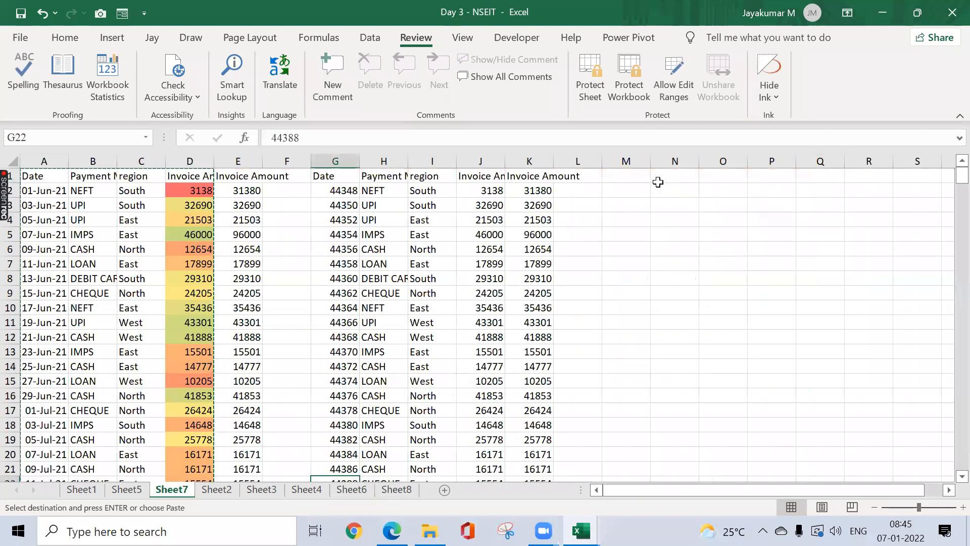
key(Right)
key(Up)
key(Up)
key(Up)
key(Up)
key(Up)
key(Up)
key(Up)
key(Up)
key(Up)
key(Up)
key(Up)
key(Up)
key(Up)
key(Up)
key(Up)
key(Up)
key(Up)
key(Up)
key(Up)
key(Up)
key(Escape)
key(Right)
key(ctrl+a)
scroll(658, 182, down, 20)
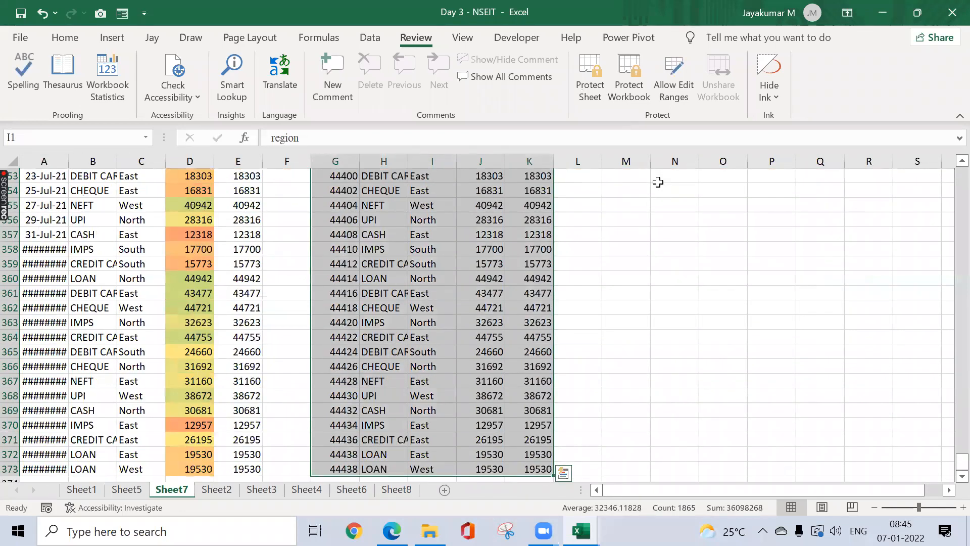
Step: Autofit columns G:K and show column G's serial numbers as dates
key(alt+o)
key(c)
key(a)
key(Left)
key(Left)
key(Down)
key(ctrl+shift+Down)
key(ctrl+shift+3)
key(ctrl+Up)
Step: Remove the duplicate Invoice Amount column K from the copied table
key(ctrl+Right)
key(Right)
key(Left)
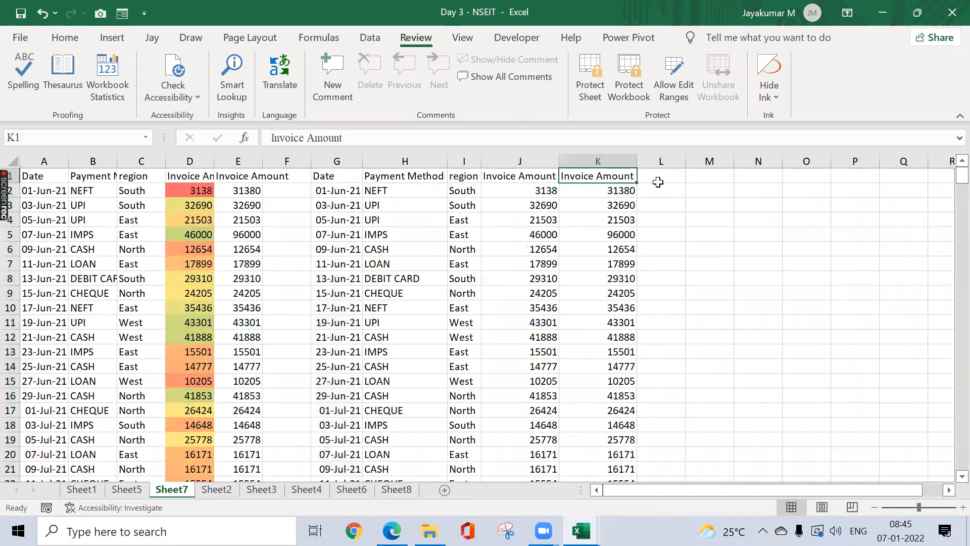
key(ctrl+shift+Down)
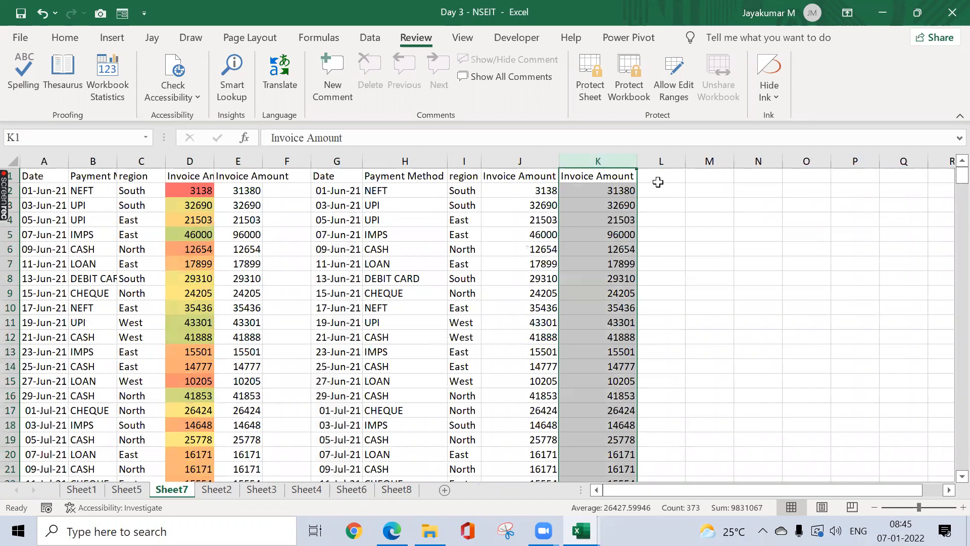
key(ctrl+z)
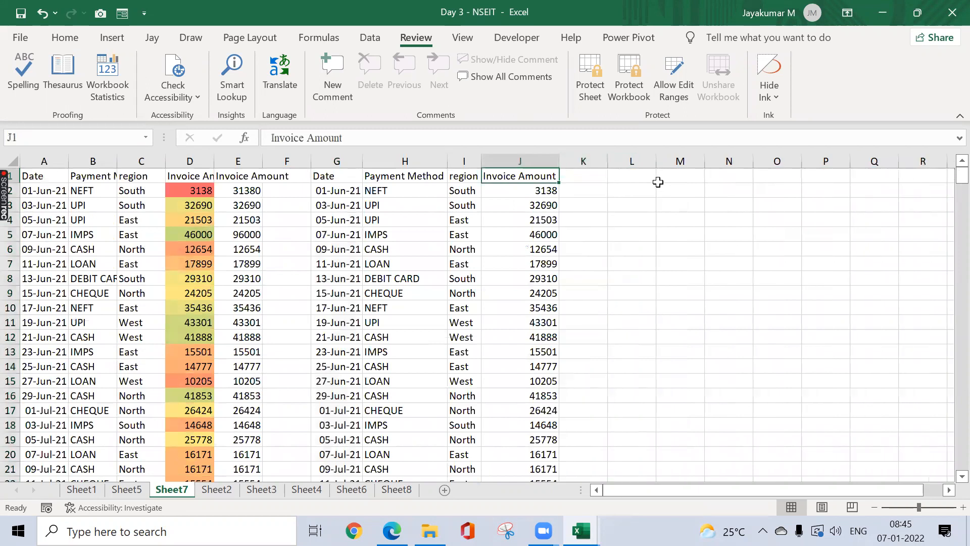
click(76, 38)
click(515, 81)
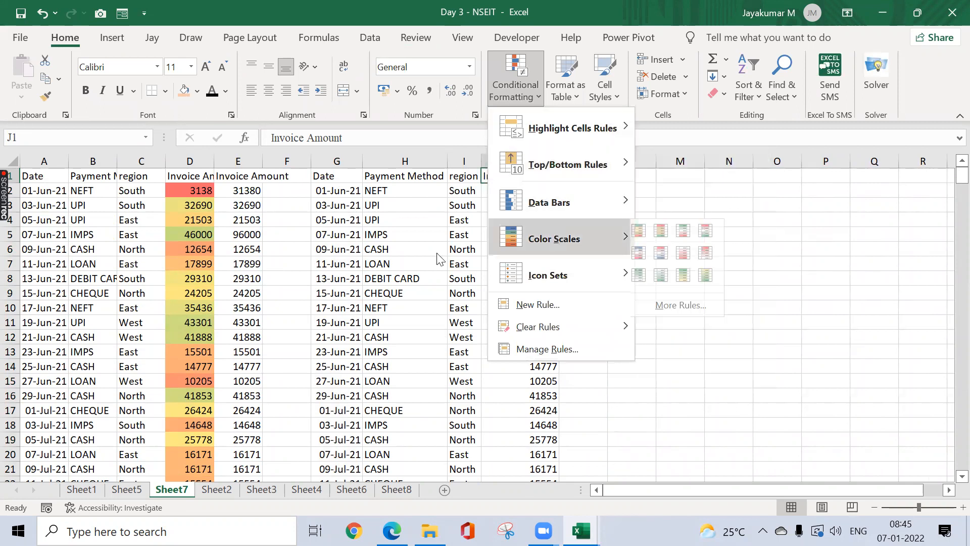
click(456, 256)
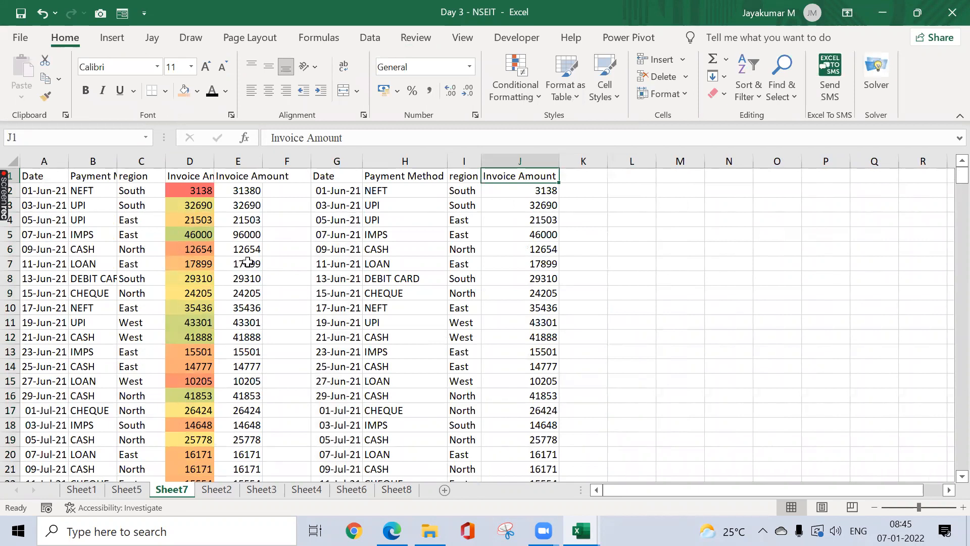
click(191, 161)
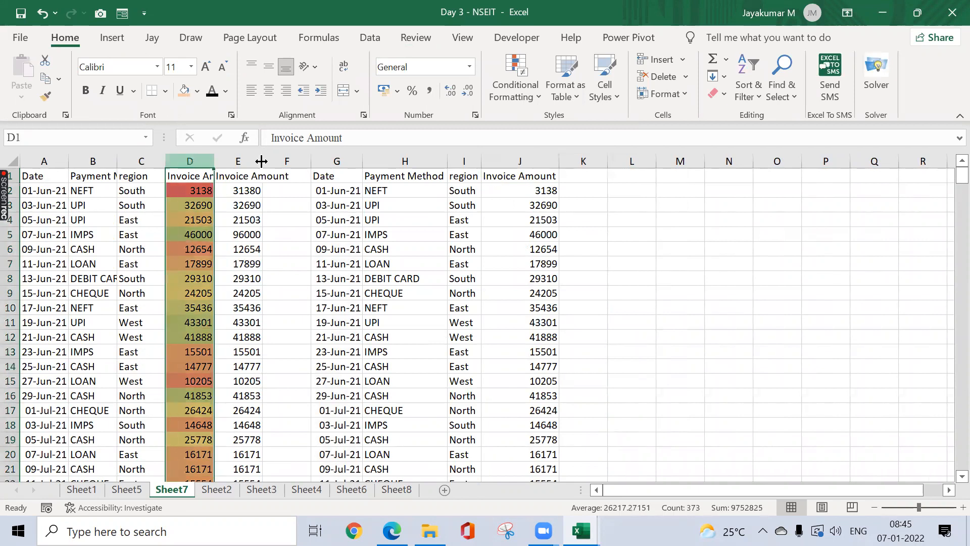
click(510, 103)
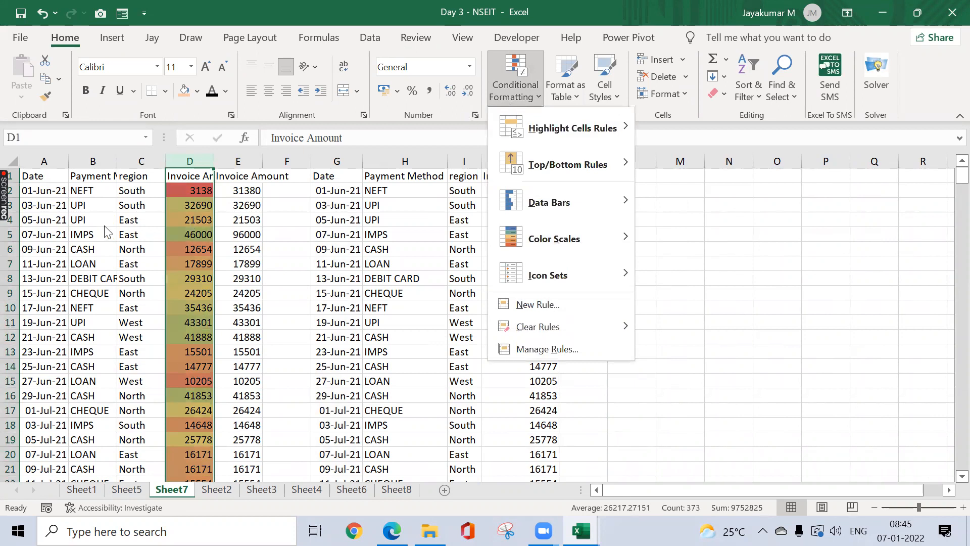
key(Escape)
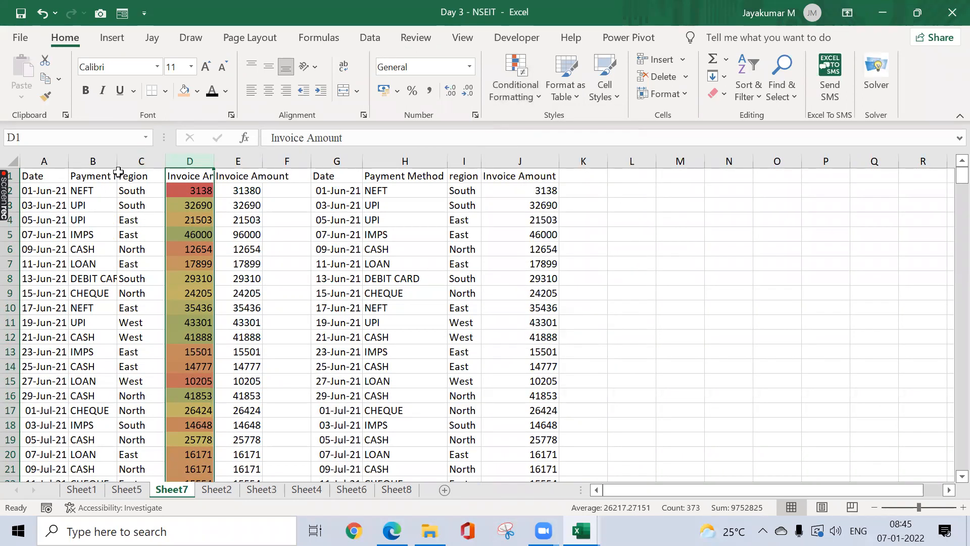
drag(118, 162, 141, 163)
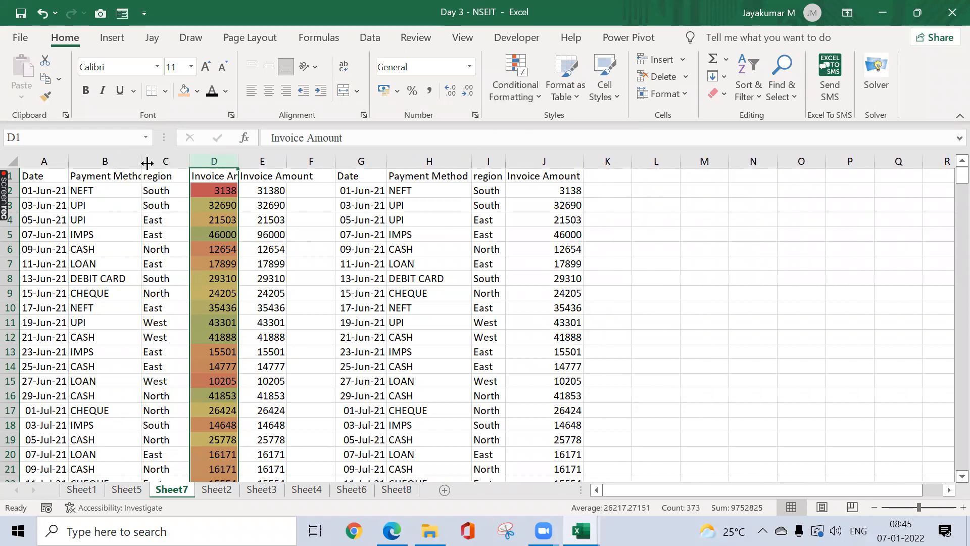
click(562, 191)
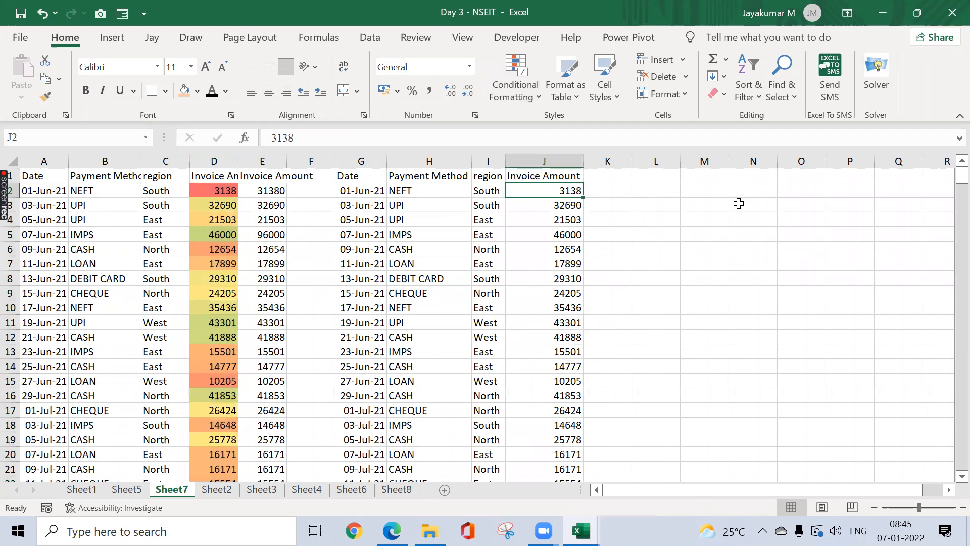
click(534, 86)
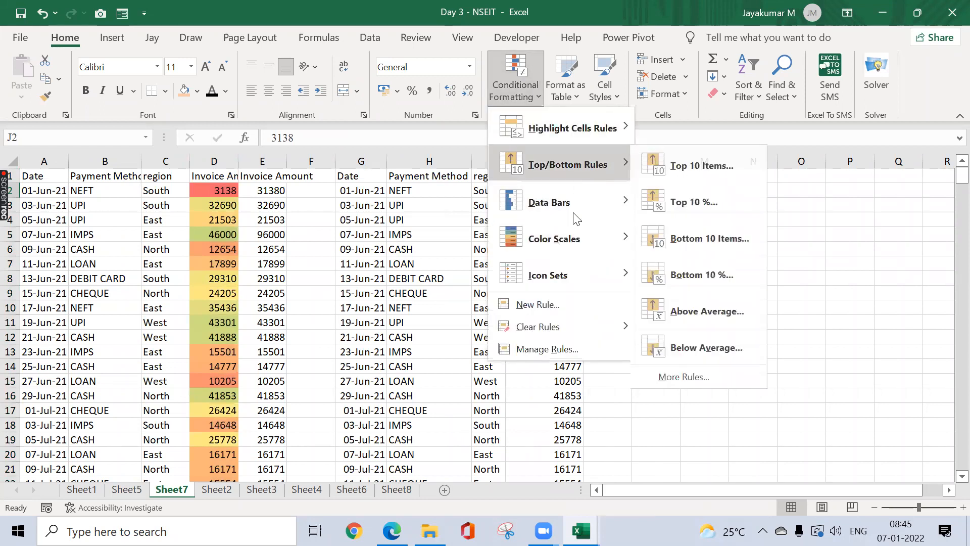
mouse_move(608, 178)
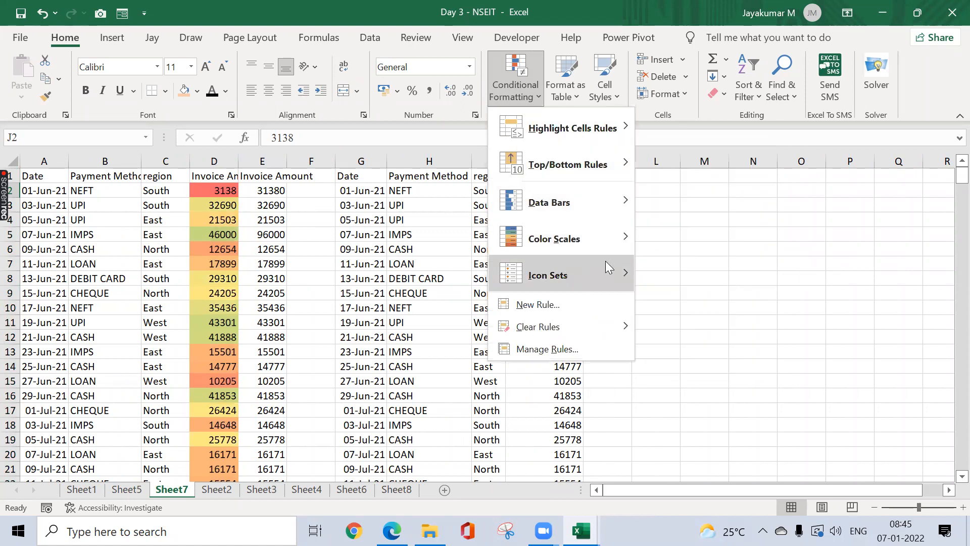
mouse_move(605, 268)
click(925, 223)
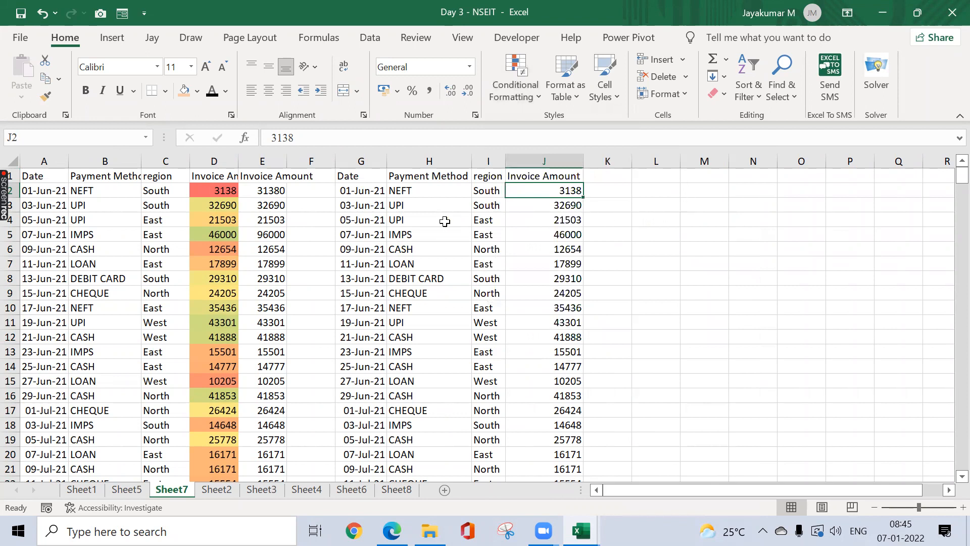
drag(348, 177, 539, 212)
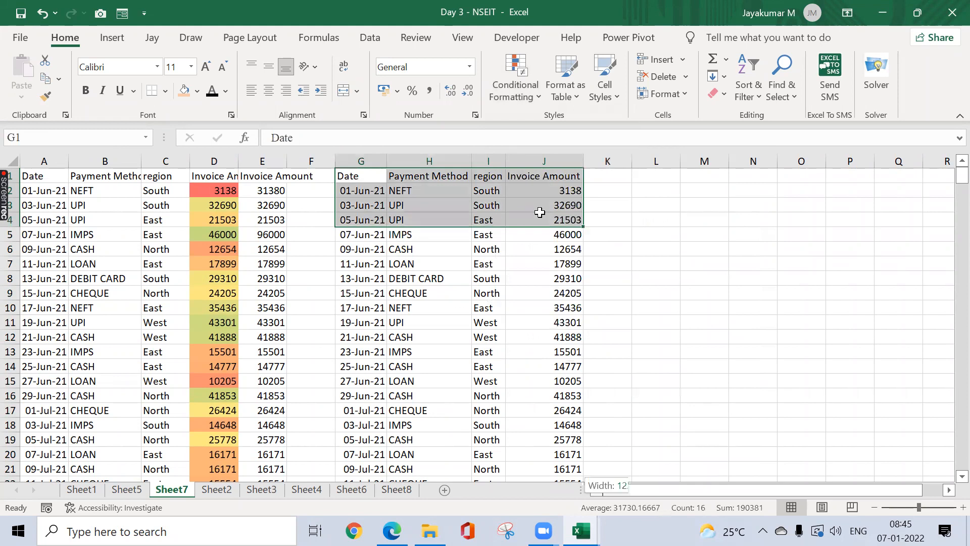
key(ctrl+shift+Down)
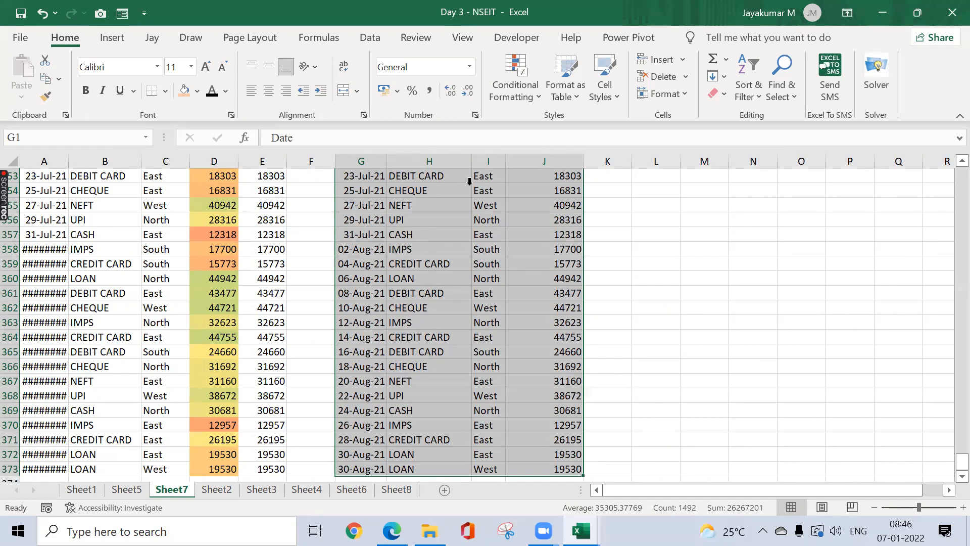
click(521, 91)
mouse_move(600, 130)
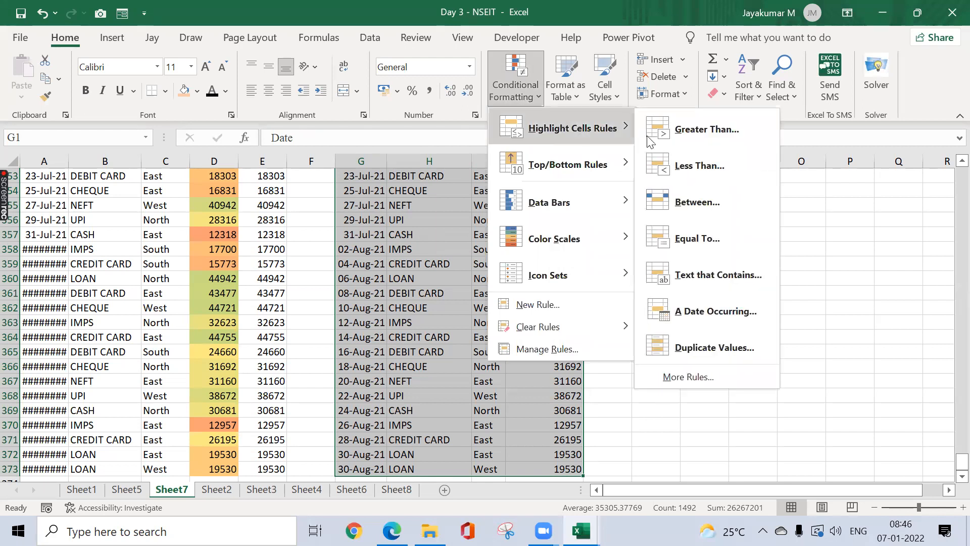
click(716, 280)
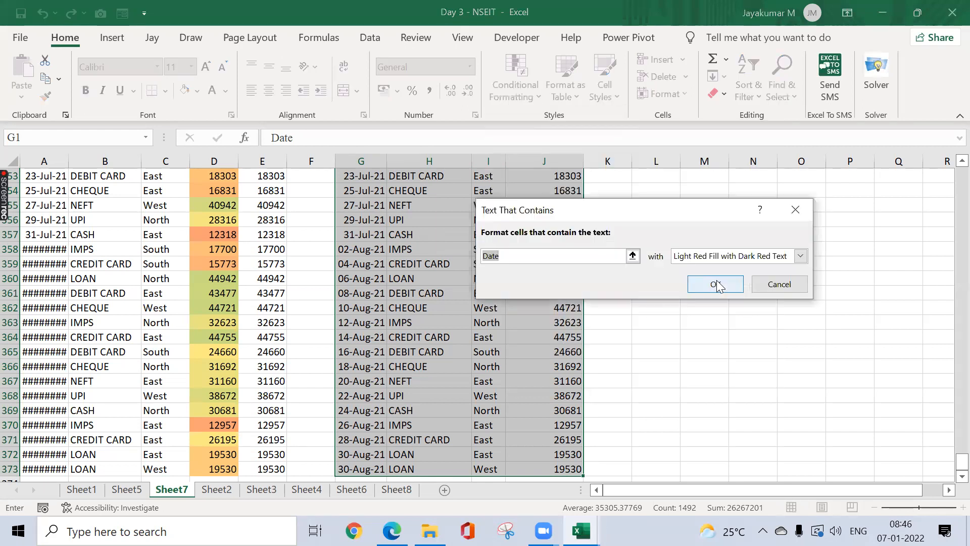
text(Cash)
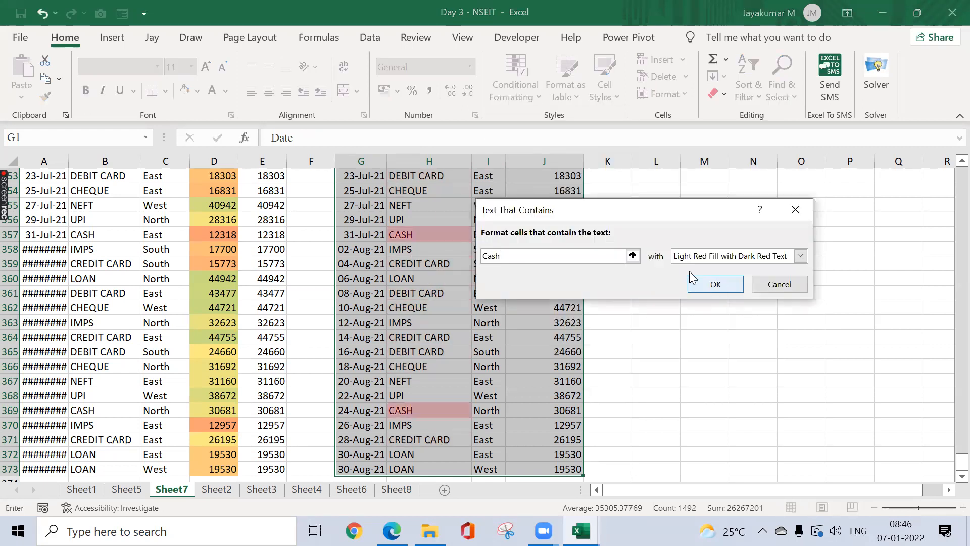
drag(654, 212, 782, 255)
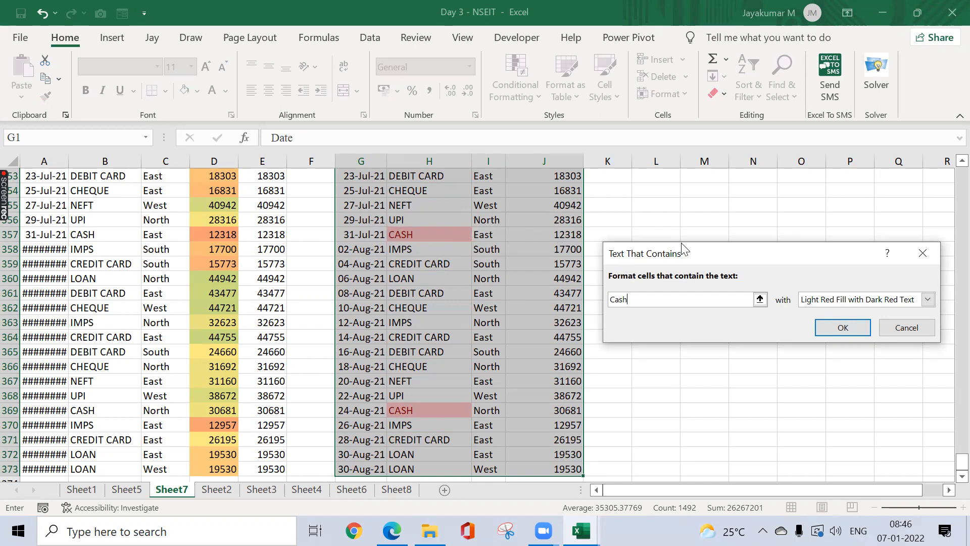
click(923, 252)
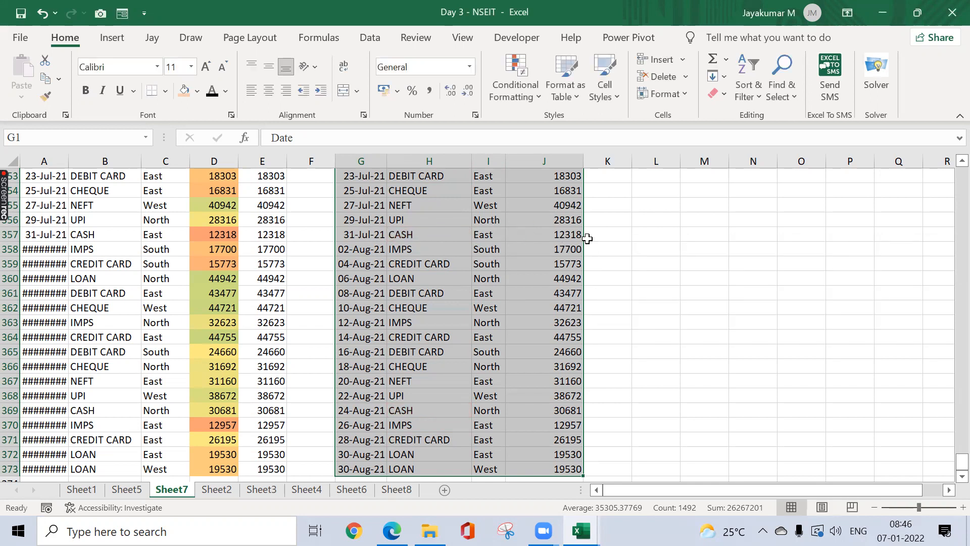
Step: Add the header 'Status' in cell K1
click(437, 244)
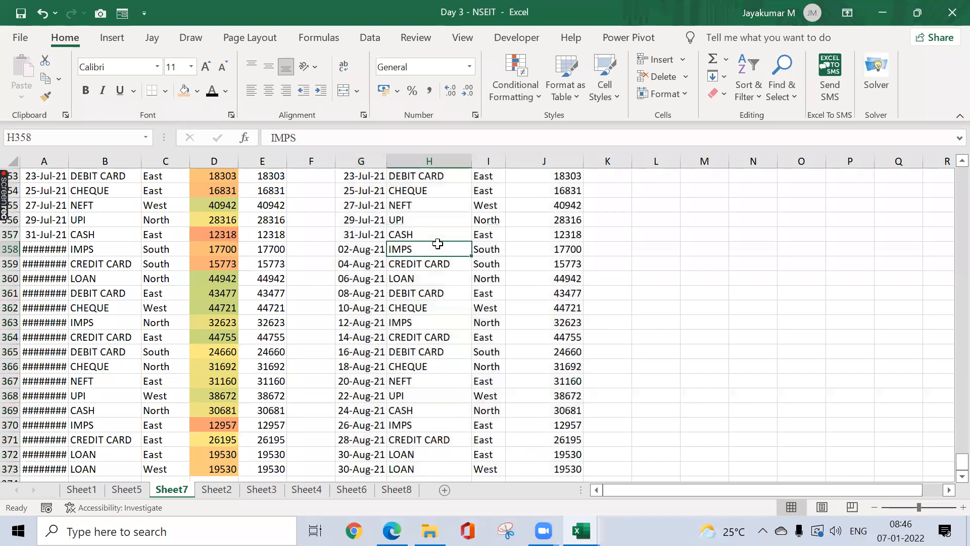
key(ctrl+Up)
key(Right)
key(Right)
key(Up)
key(Right)
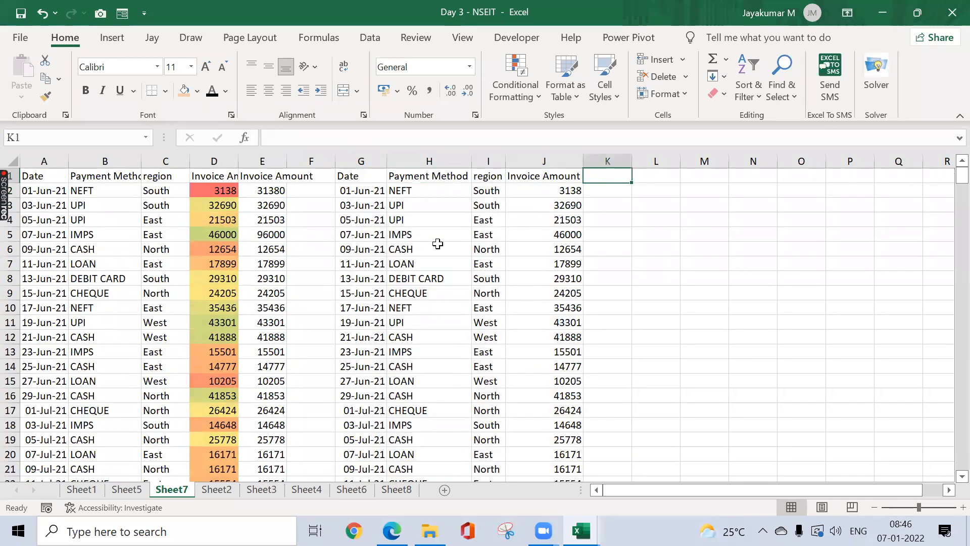
text(Status)
key(Return)
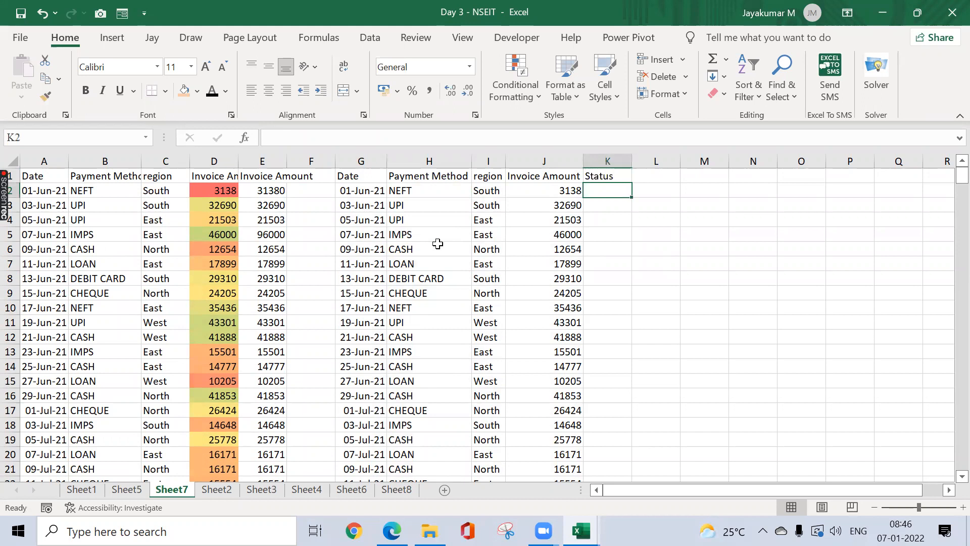
Step: Enter =CHOOSE(RANDBETWEEN(1,3),"Paid","Next Week","Follow Up") in K2 and copy it
text(=r)
key(BackSpace)
text(choo)
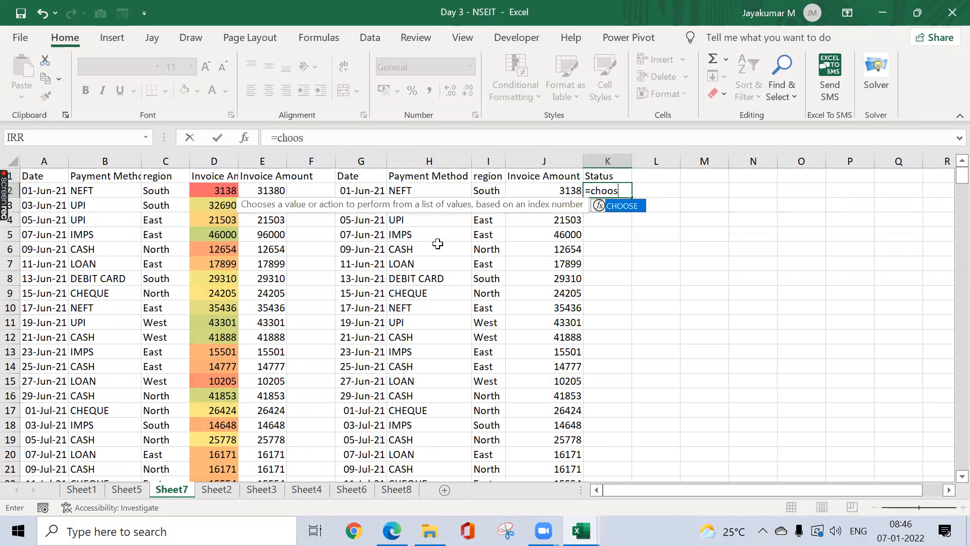
text(s)
key(Tab)
text(randb)
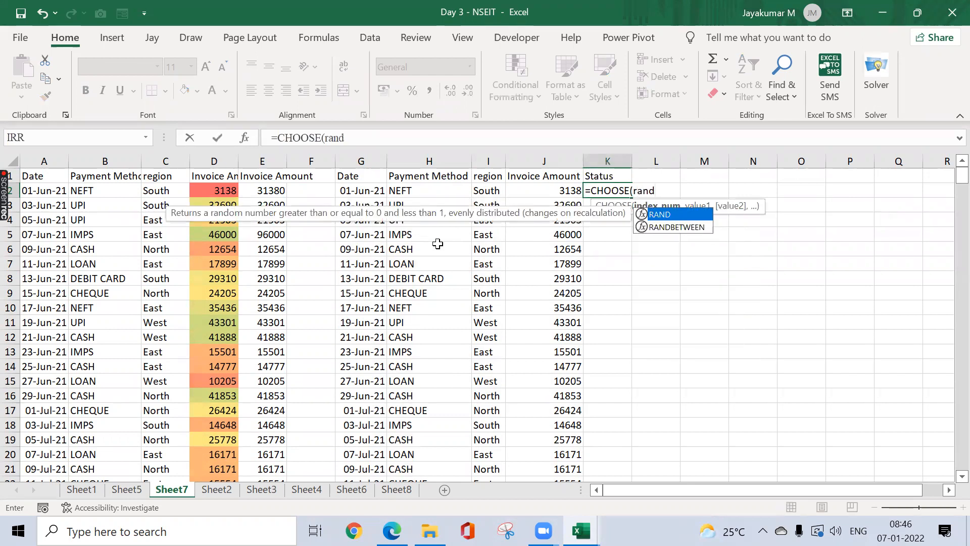
key(Tab)
text(1,3)
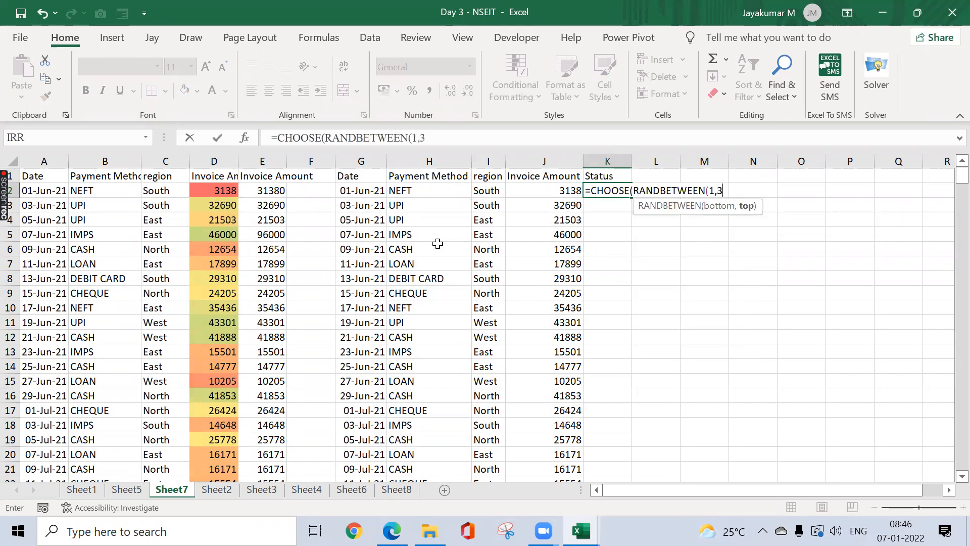
text(),)
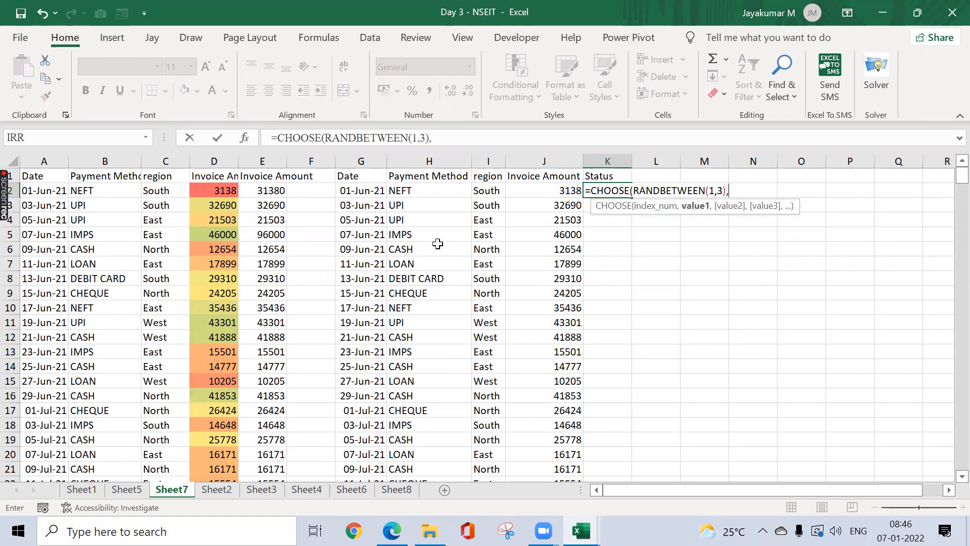
text("Paid",)
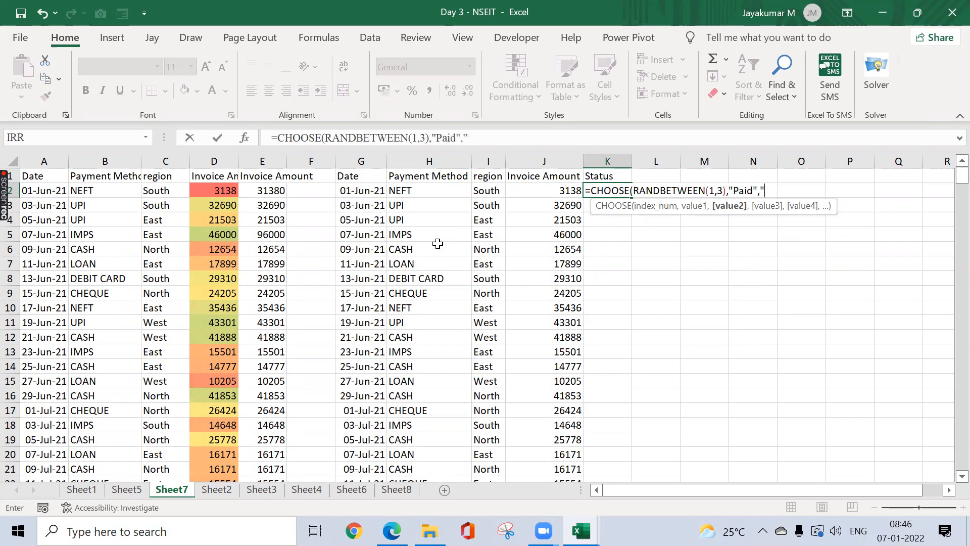
text("Next Wee)
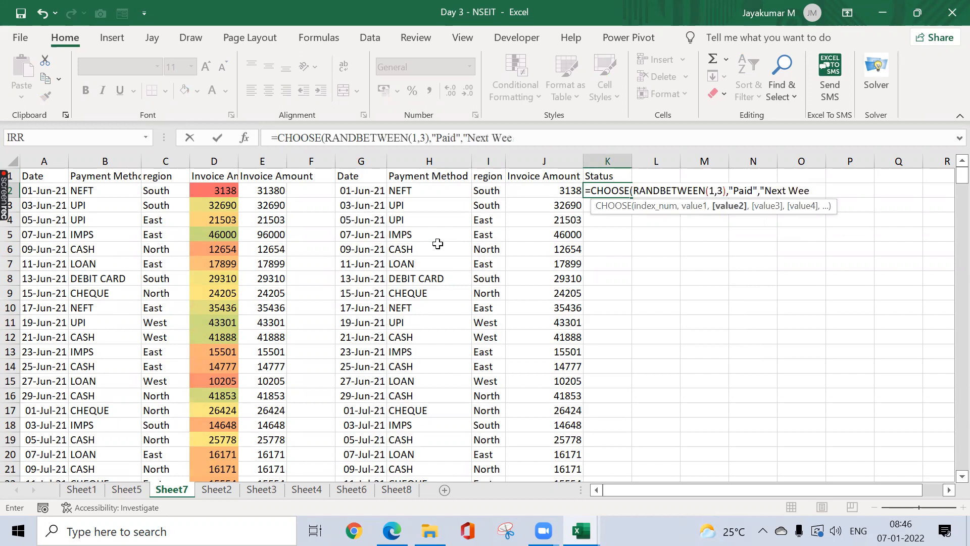
text(k",)
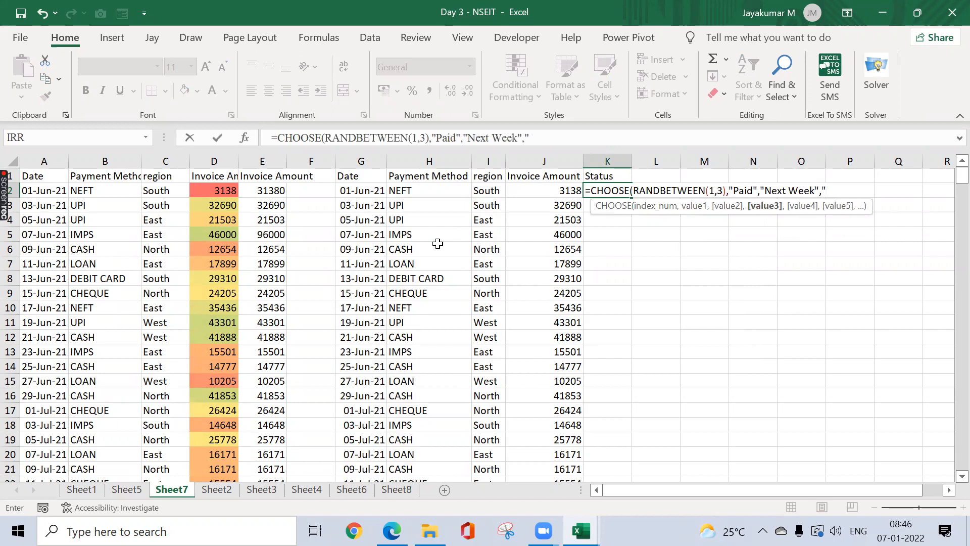
text("Follow Up"))
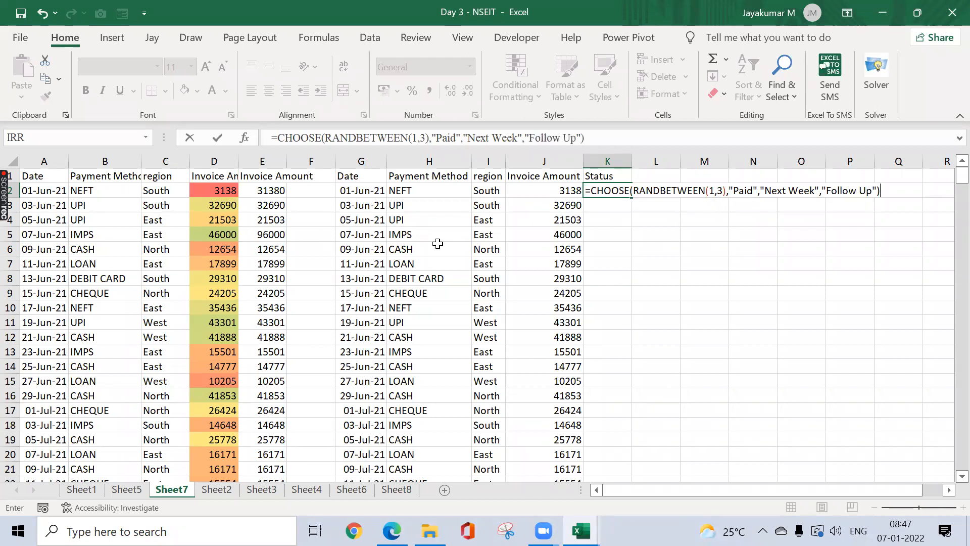
key(Return)
key(Up)
key(ctrl+c)
key(Left)
key(Left)
key(Left)
key(Left)
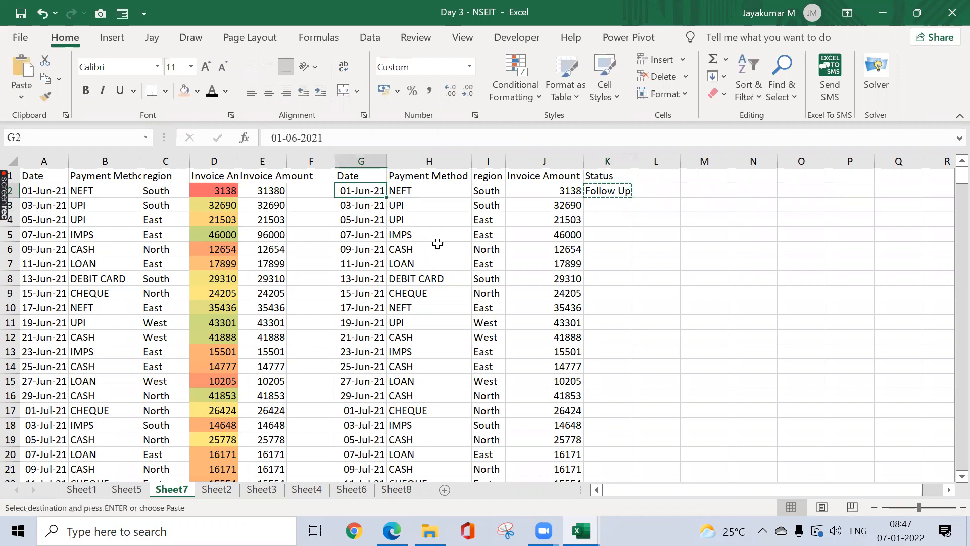
key(ctrl+Down)
key(Right)
key(Right)
key(Right)
key(Right)
key(ctrl+shift+Up)
text(;)
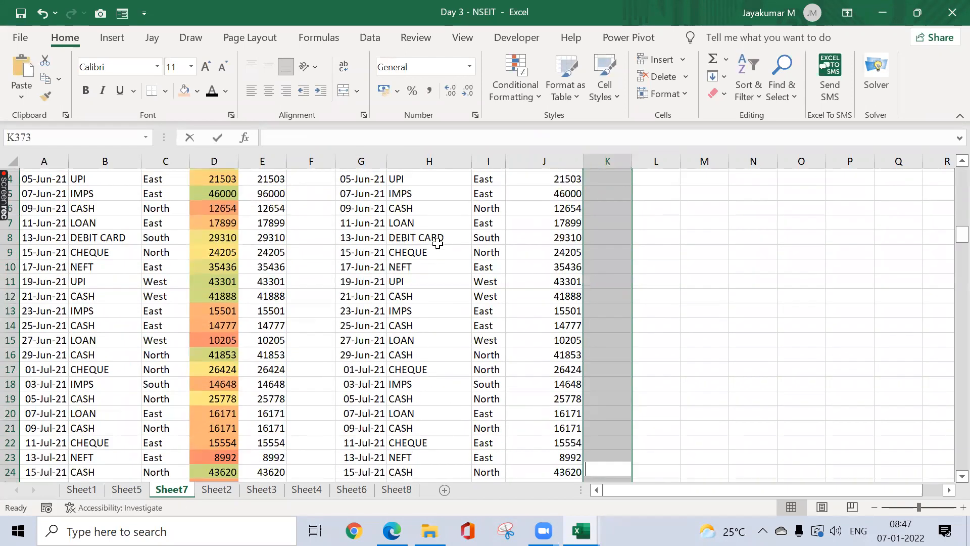
key(Return)
key(ctrl+d)
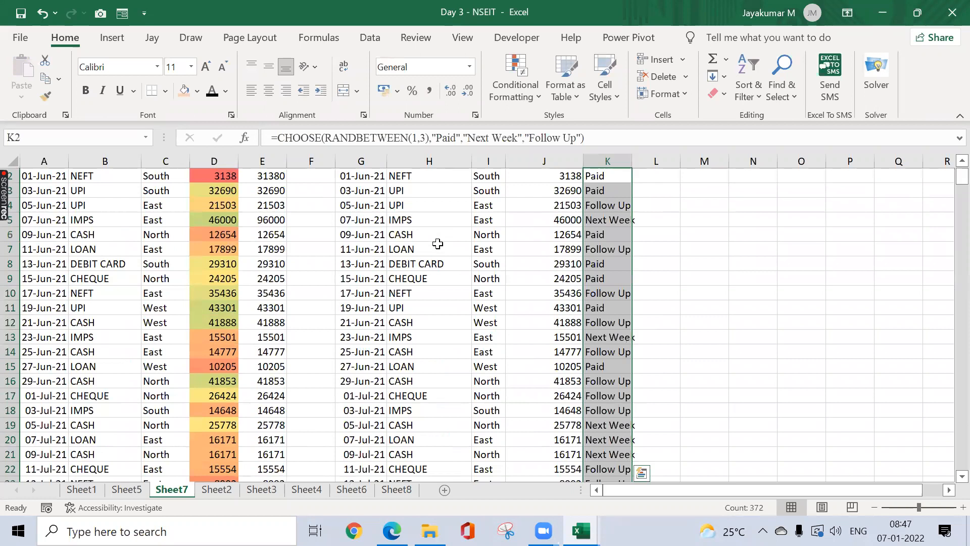
key(ctrl+c)
key(ctrl+alt+v)
key(v)
key(Return)
key(Up)
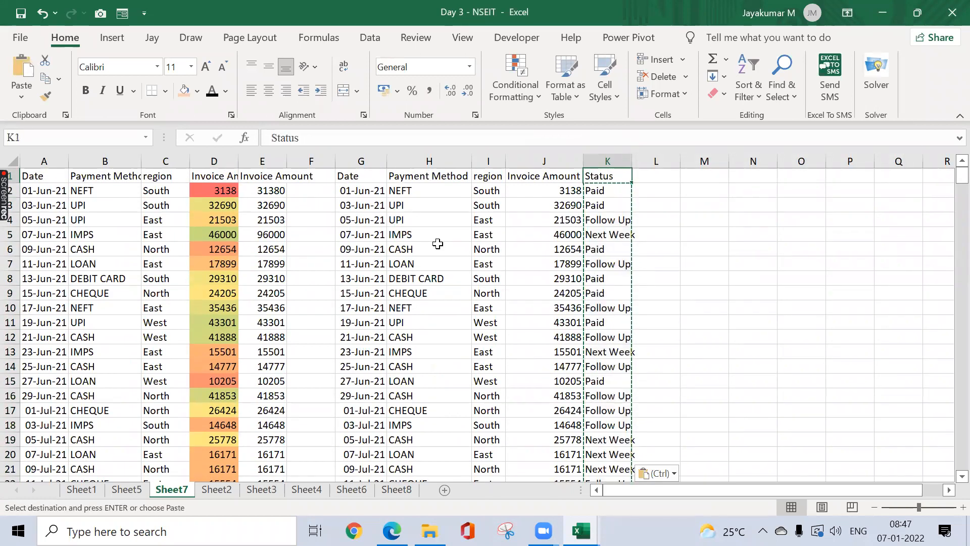
key(Escape)
key(ctrl+shift+Down)
key(ctrl+shift+Up)
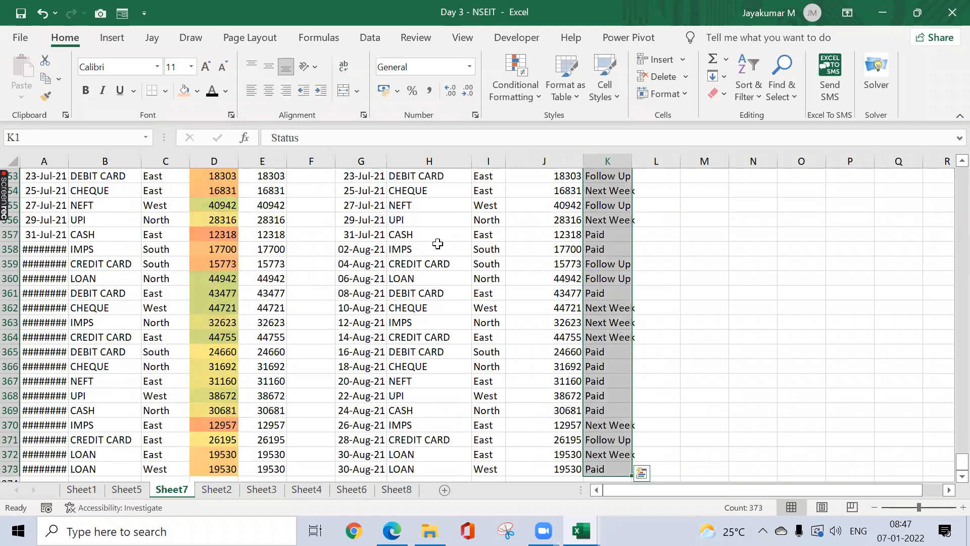
key(ctrl+shift+Left)
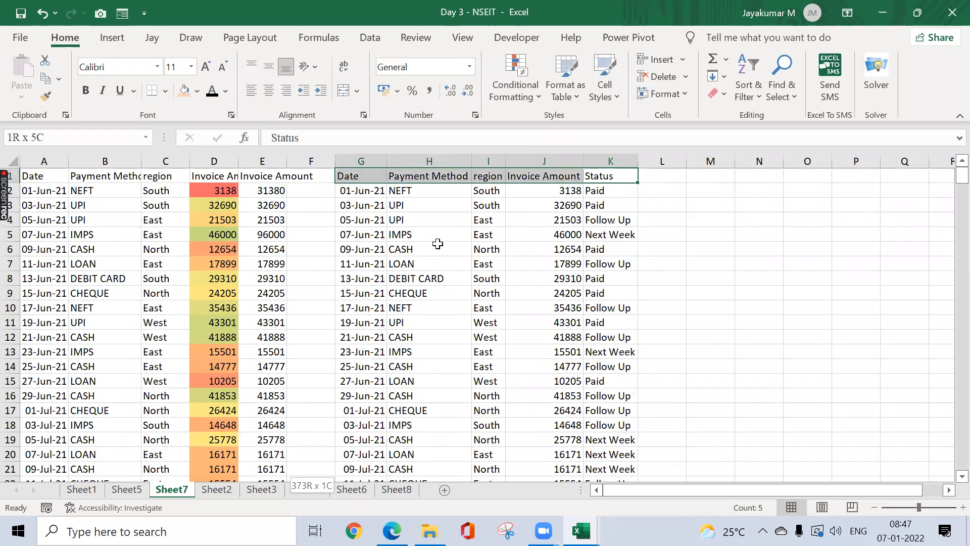
key(ctrl+shift+Down)
key(ctrl+Up)
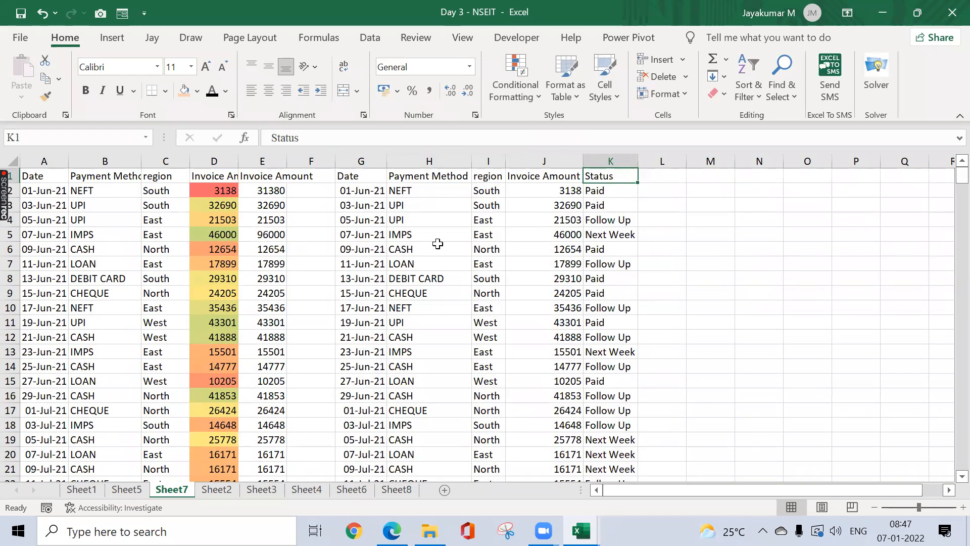
key(Down)
key(Up)
key(Down)
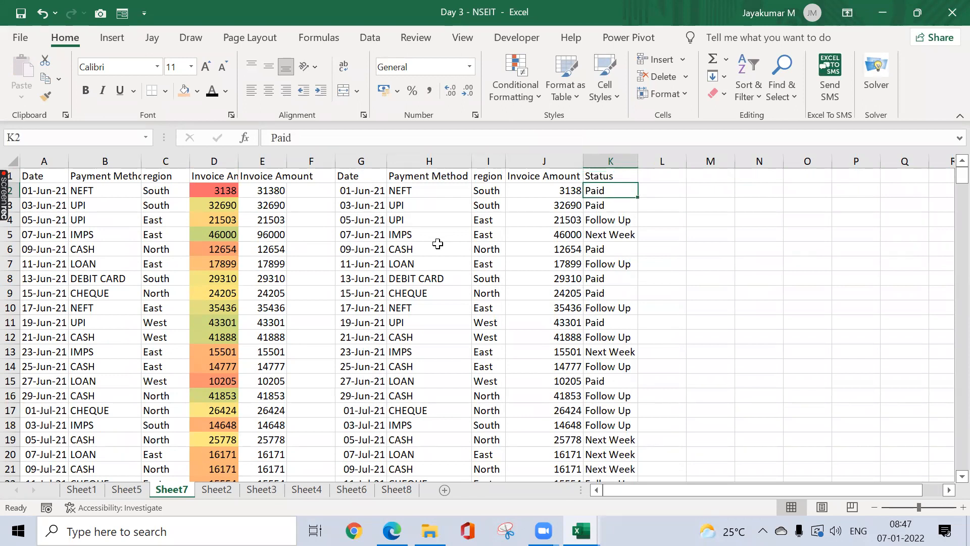
key(ctrl+shift+Left)
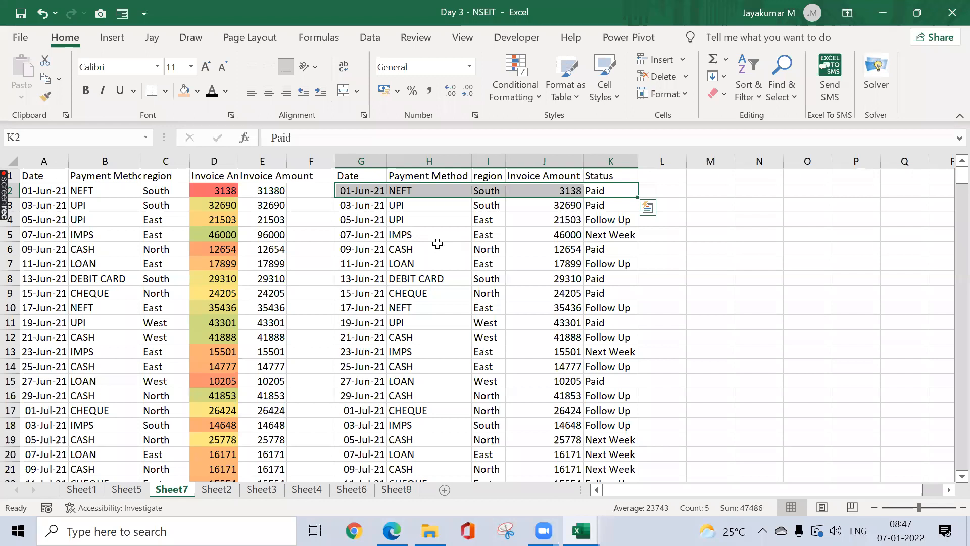
key(Down)
key(Down)
key(Down)
key(ctrl+shift+Left)
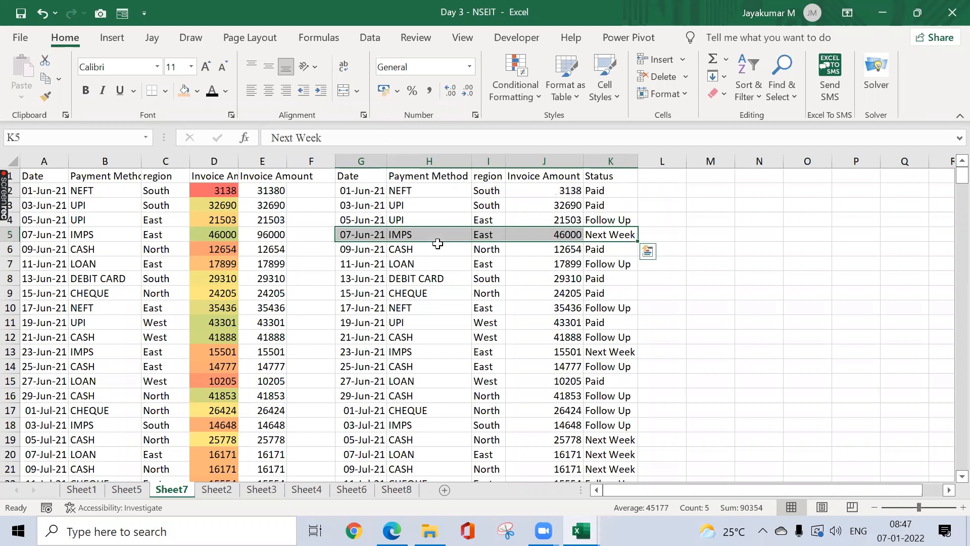
key(Up)
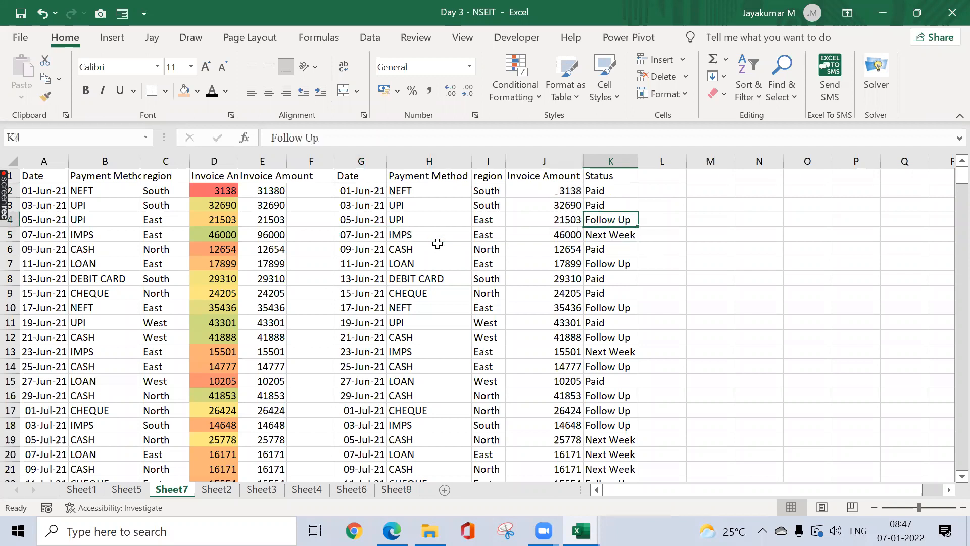
key(ctrl+shift+Left)
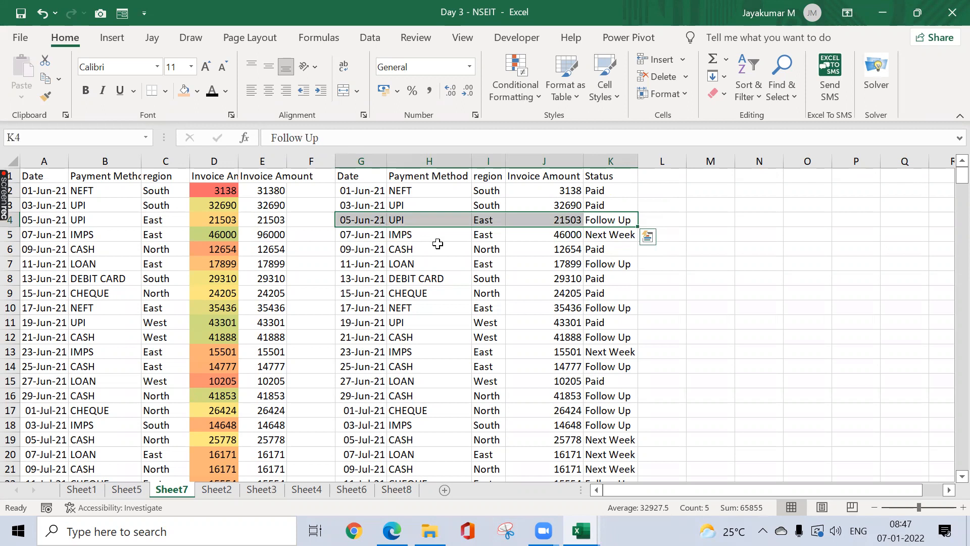
key(ctrl+Up)
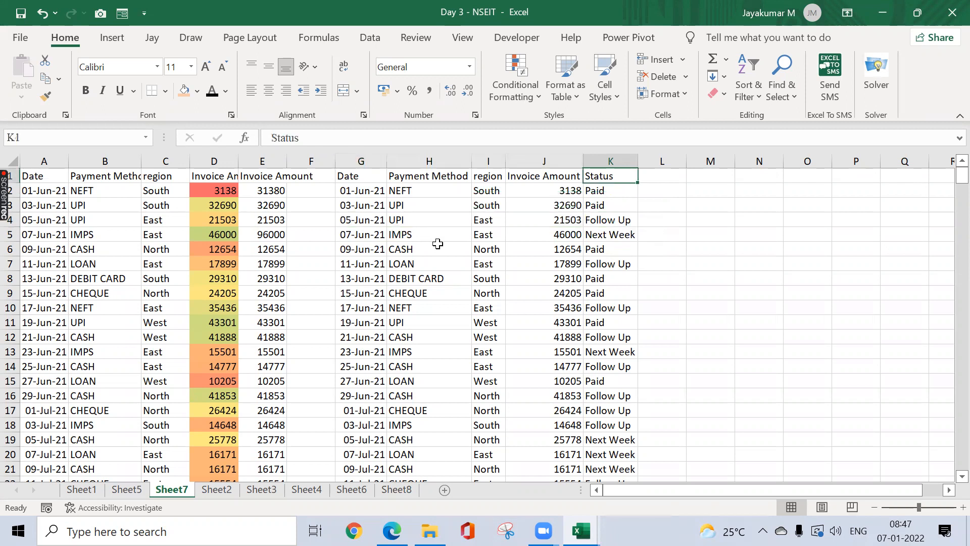
Step: Select G2:K373, covering every invoice row from Date to Status, and scroll back to the top
scroll(438, 244, down, 9)
scroll(438, 243, up, 9)
key(Down)
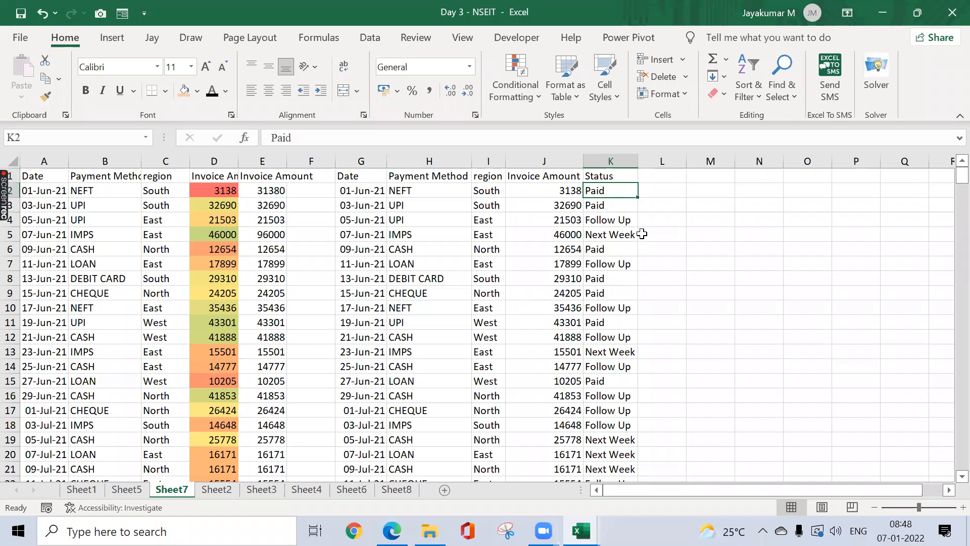
key(ctrl+shift+Down)
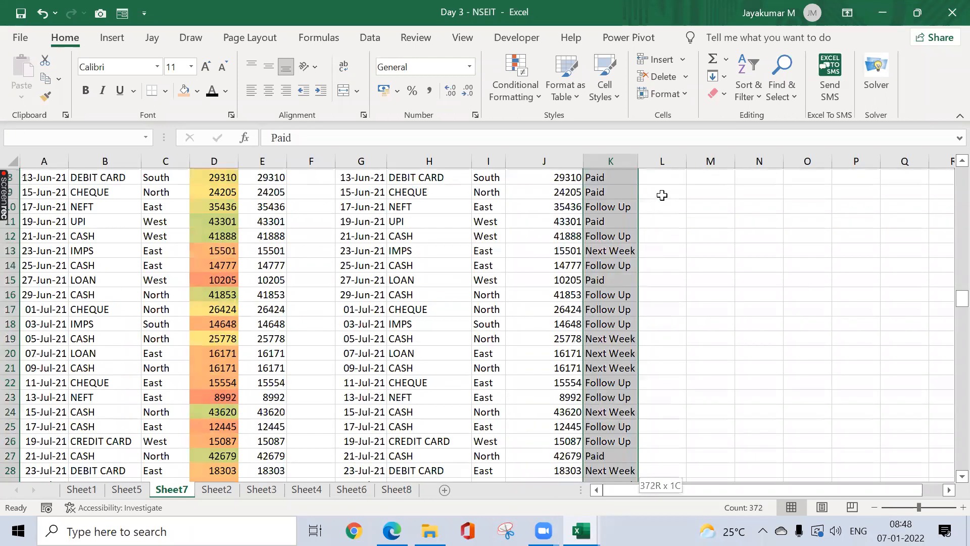
key(ctrl+shift+Left)
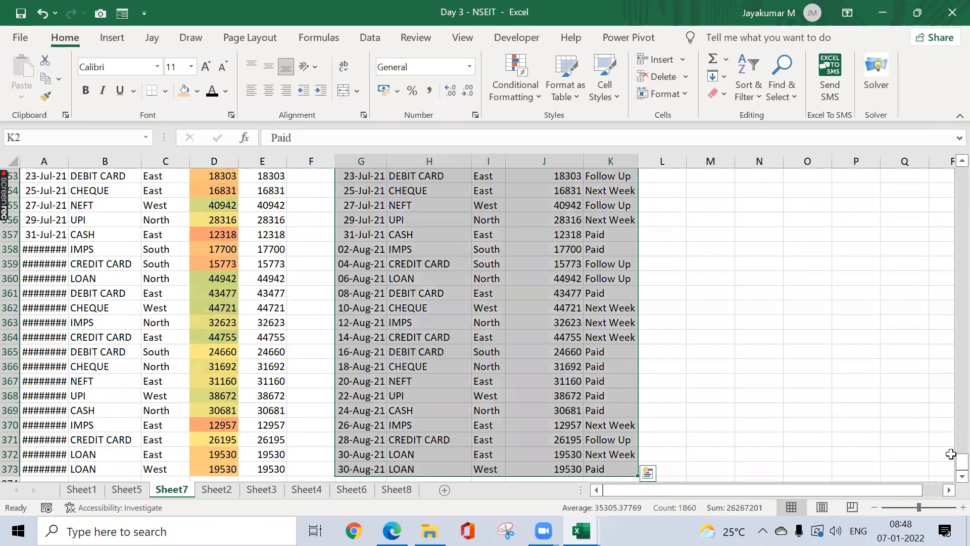
drag(946, 472, 934, 157)
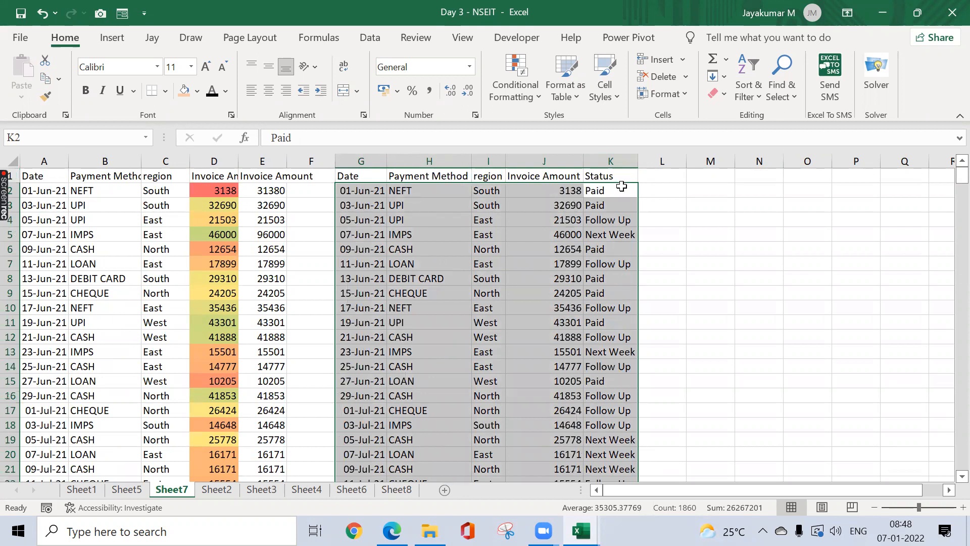
Step: Start a new 'Use a formula' conditional formatting rule and move its window aside
click(523, 101)
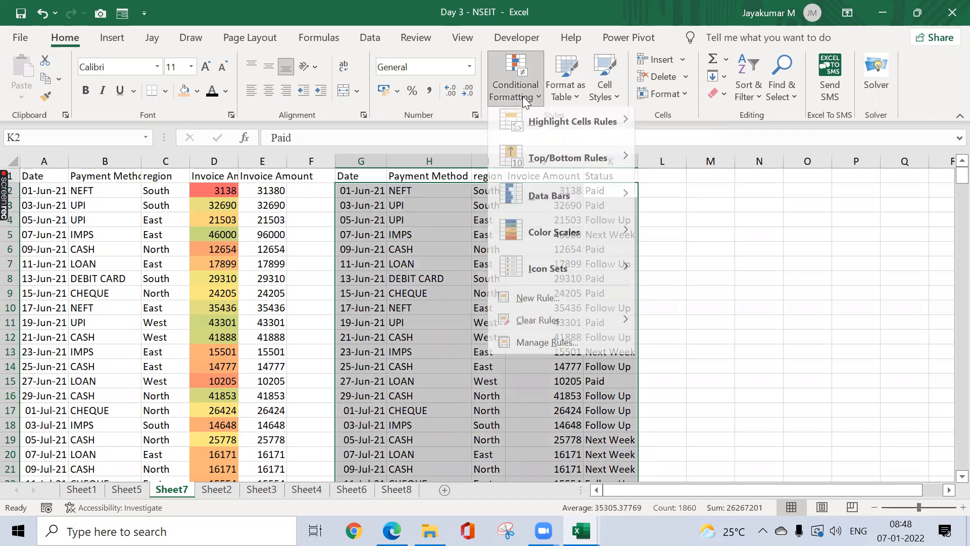
click(563, 303)
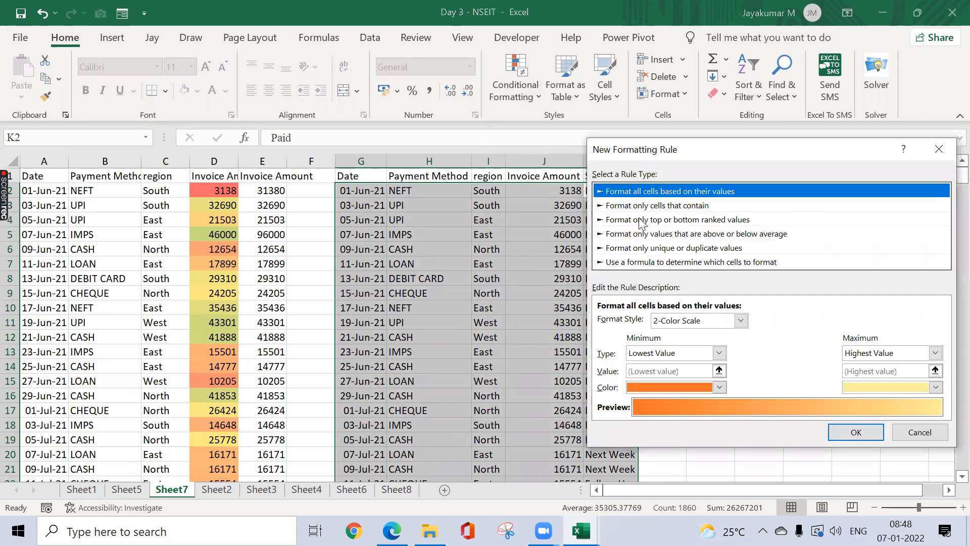
click(639, 263)
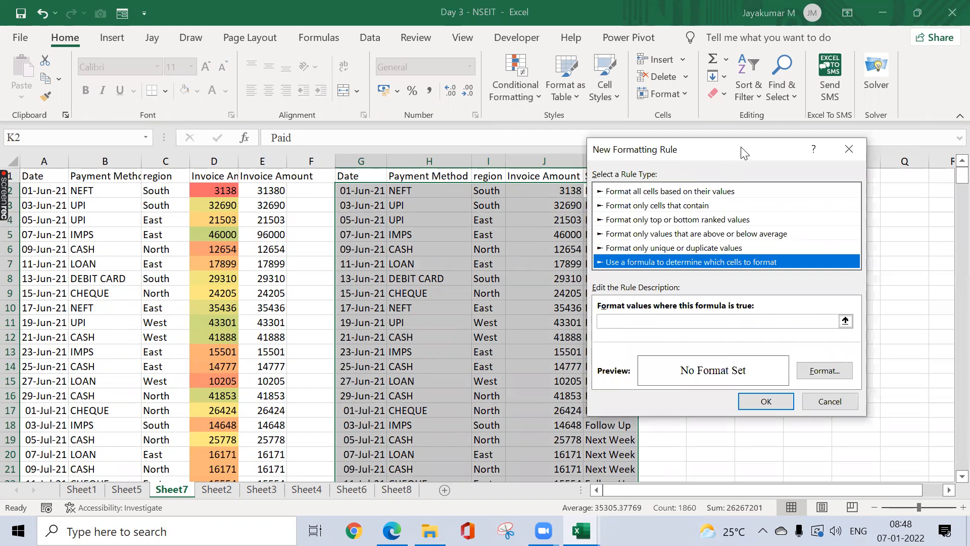
drag(725, 153, 719, 153)
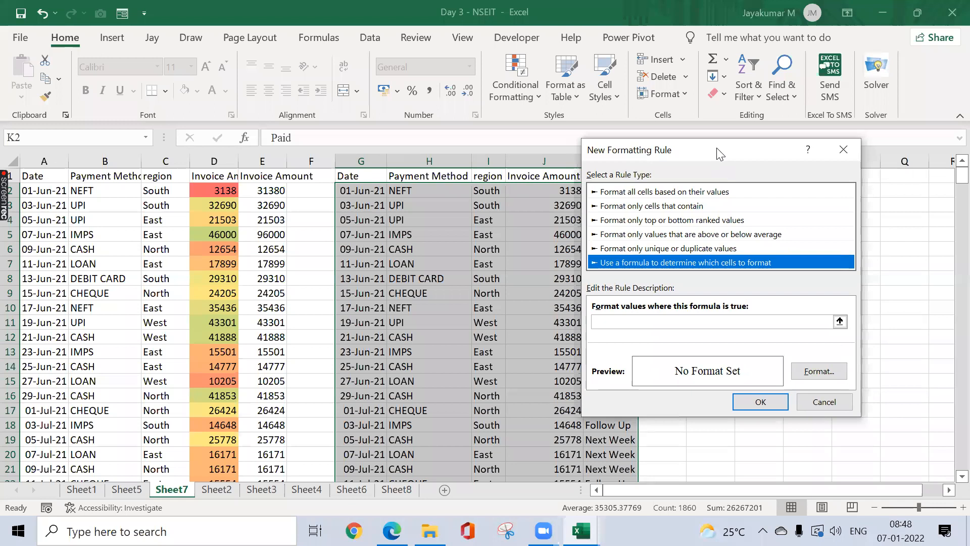
drag(719, 152, 205, 76)
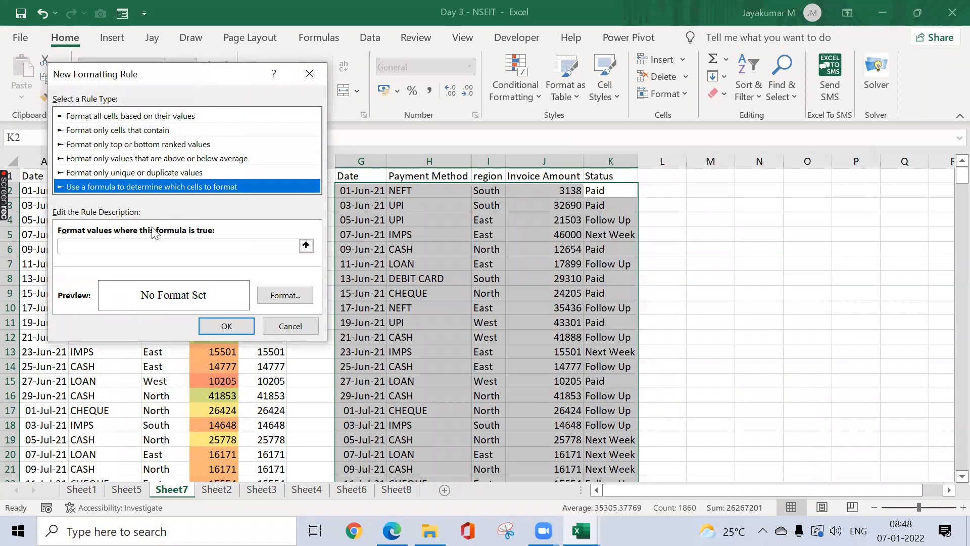
Step: Enter the rule condition =$K$2="Paid"
click(103, 244)
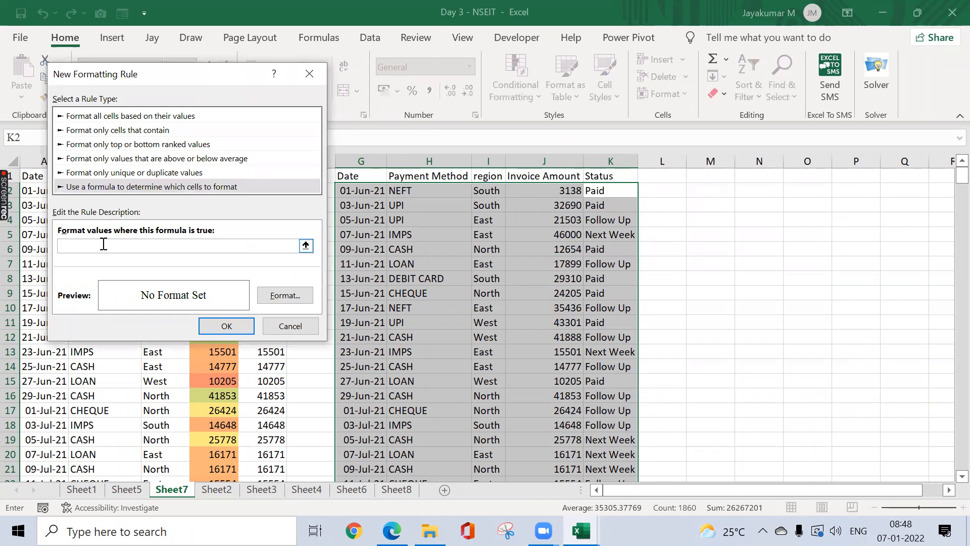
text(=)
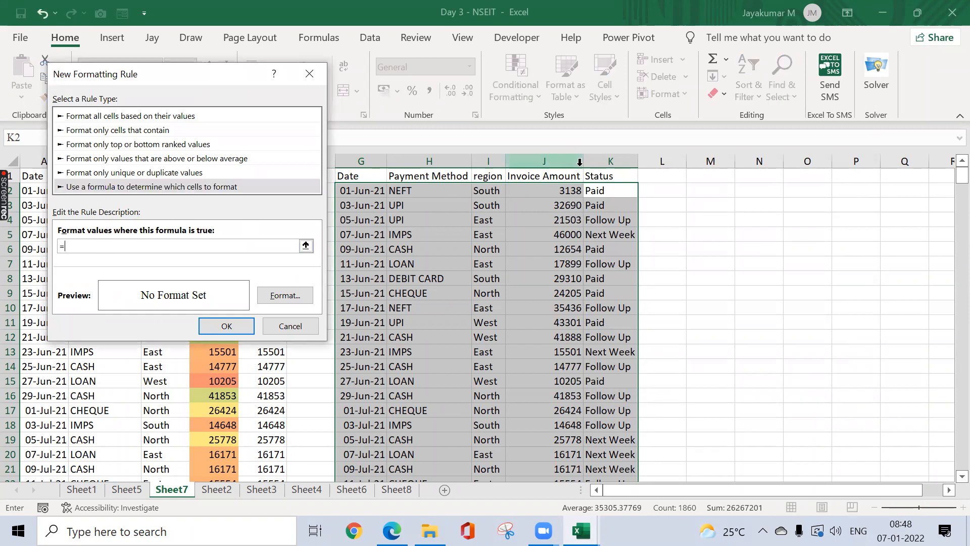
click(609, 191)
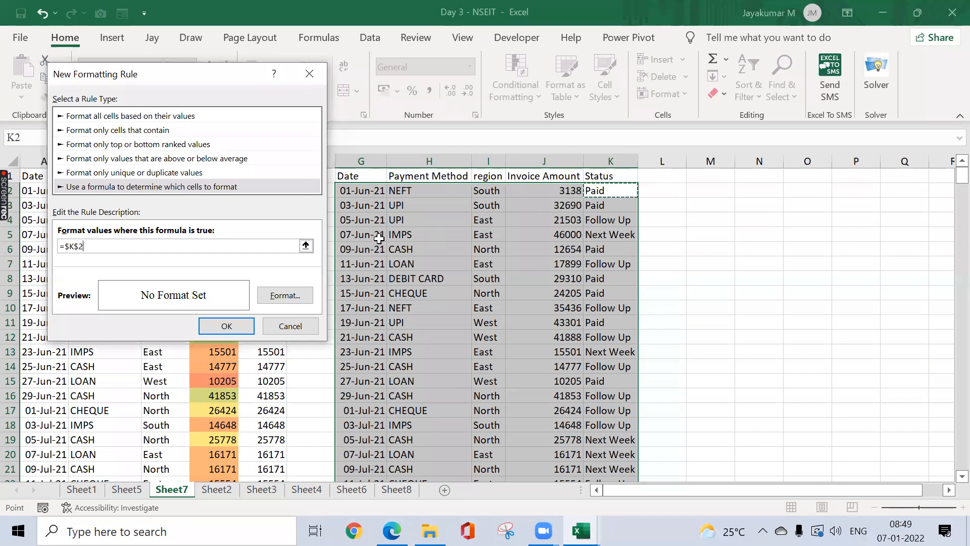
click(115, 246)
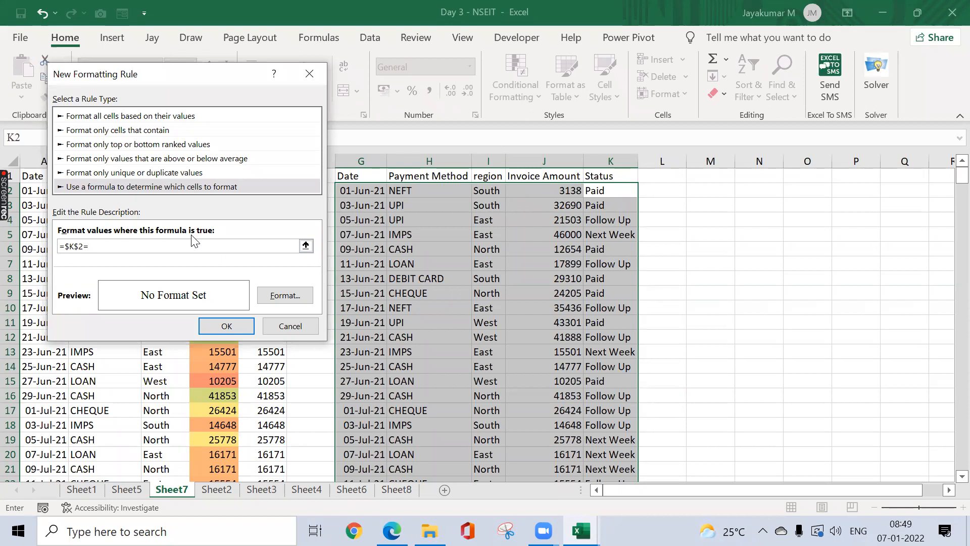
text("Paid")
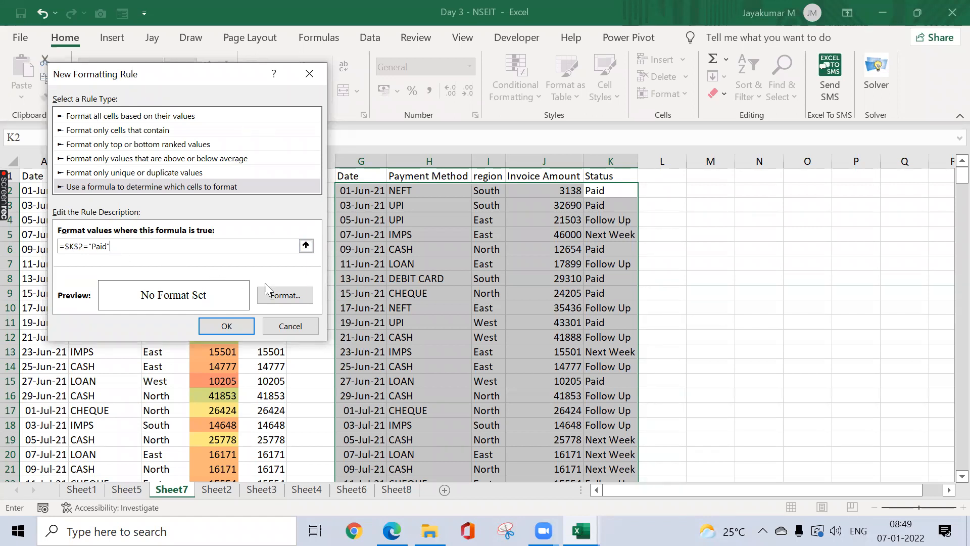
Step: Give the =$K$2="Paid" rule a light green fill and apply it to G:K
click(278, 295)
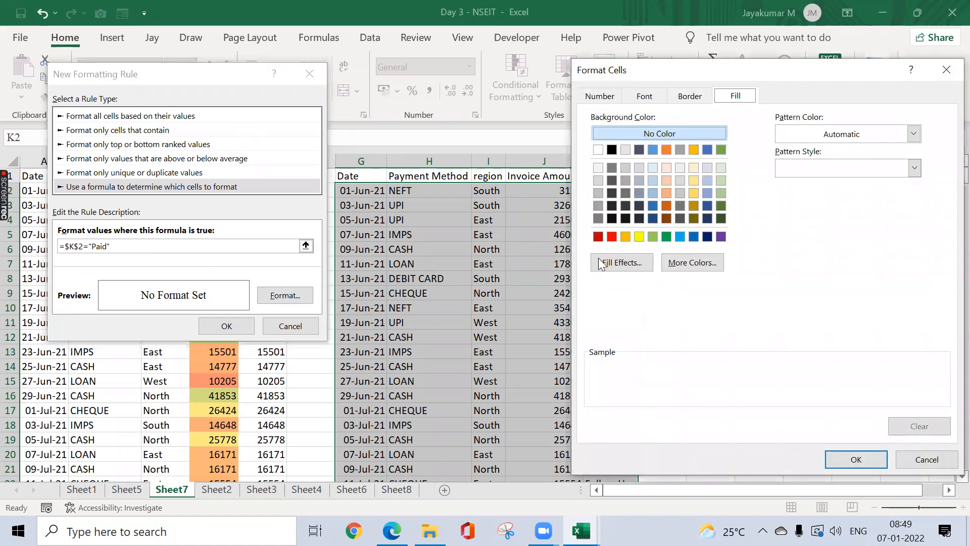
click(655, 236)
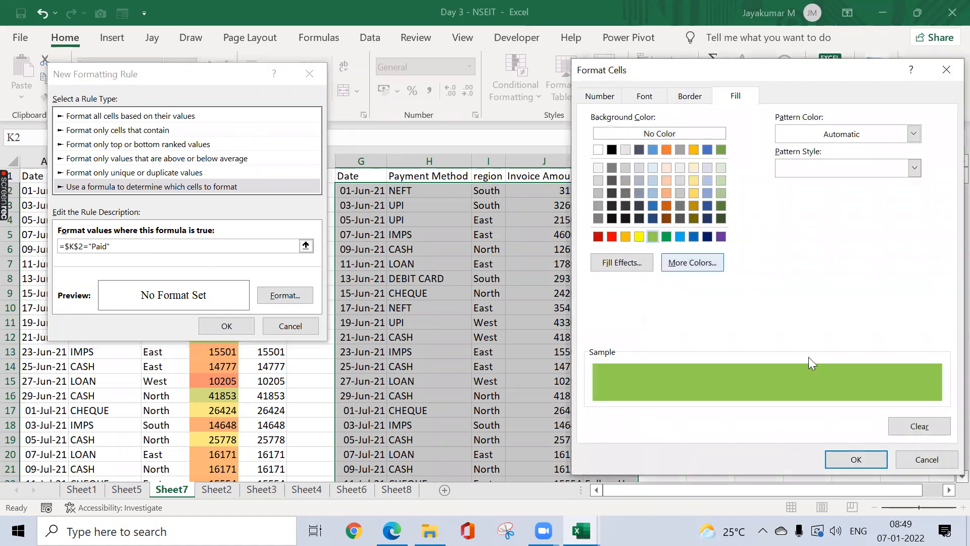
click(846, 460)
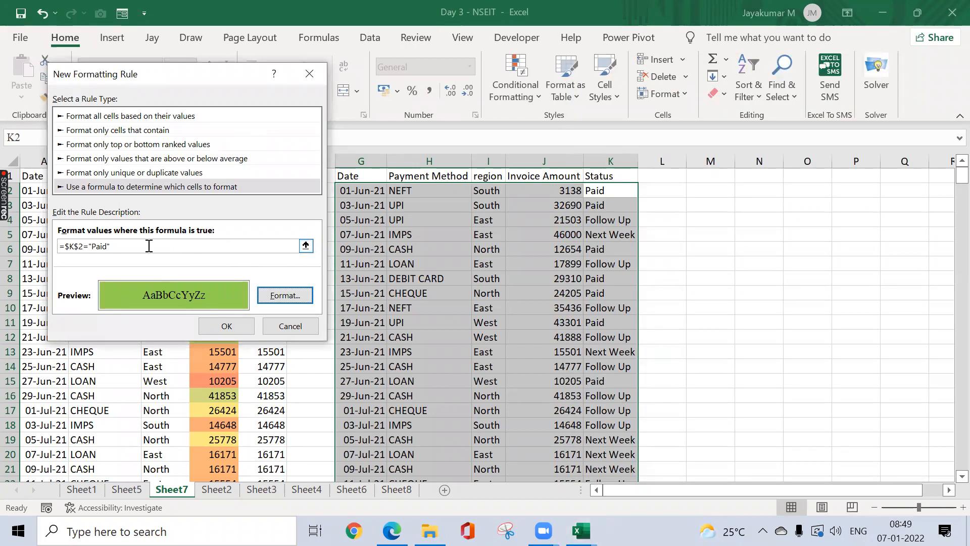
click(227, 325)
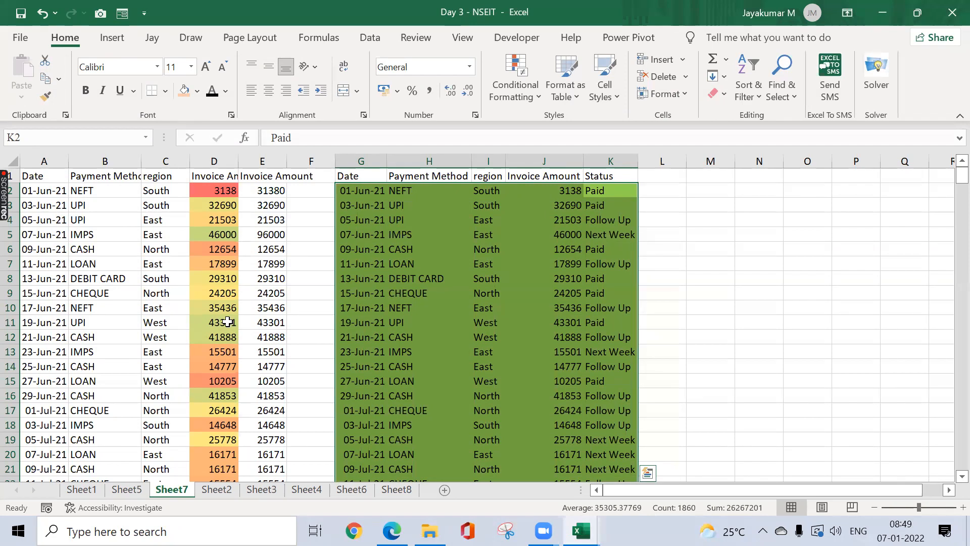
Step: Edit the Paid rule's formula from =$K$2="Paid" to =$K2="Paid" and apply it
click(514, 99)
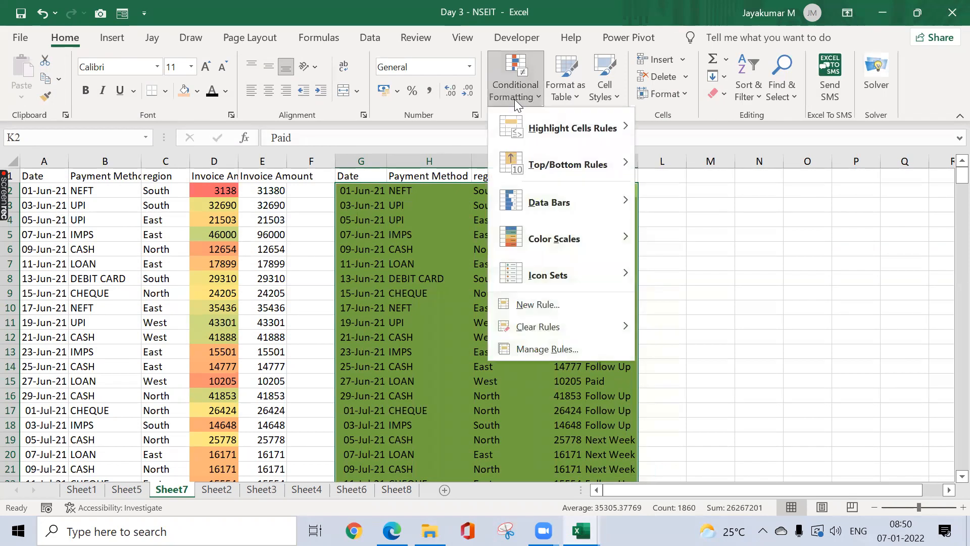
click(547, 349)
click(105, 186)
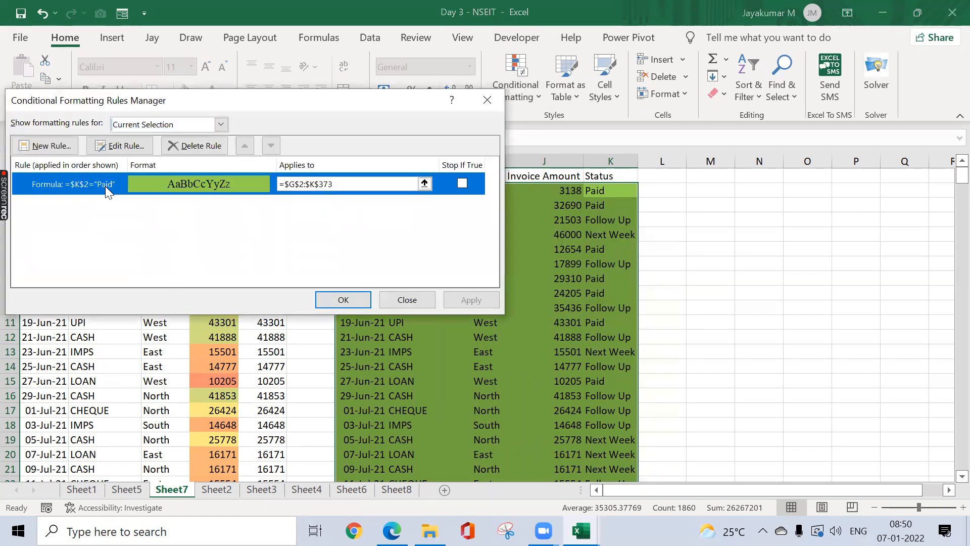
click(129, 148)
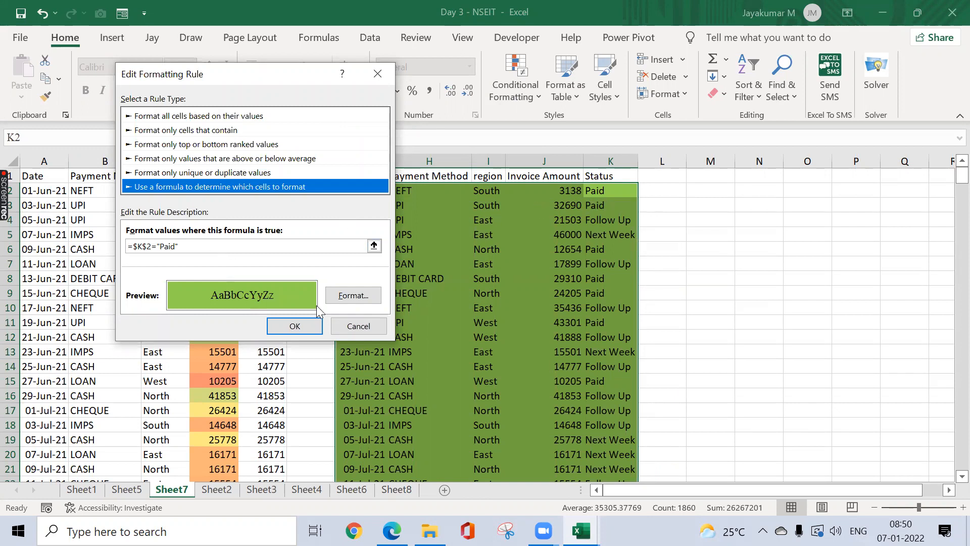
click(149, 246)
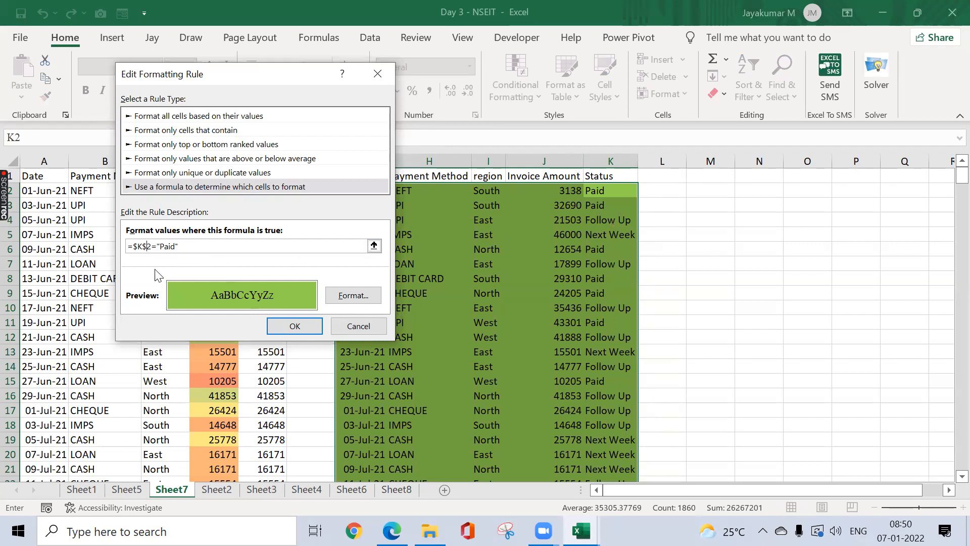
key(BackSpace)
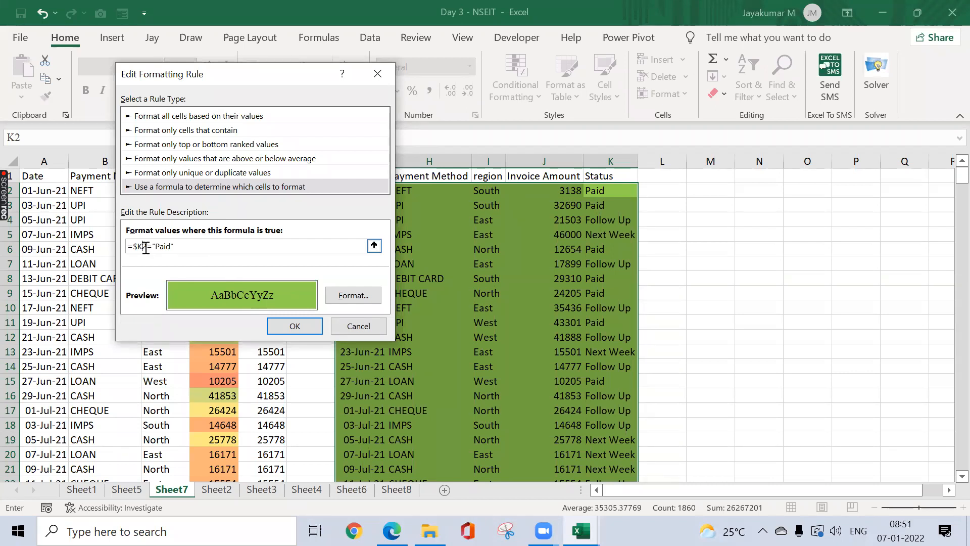
click(294, 326)
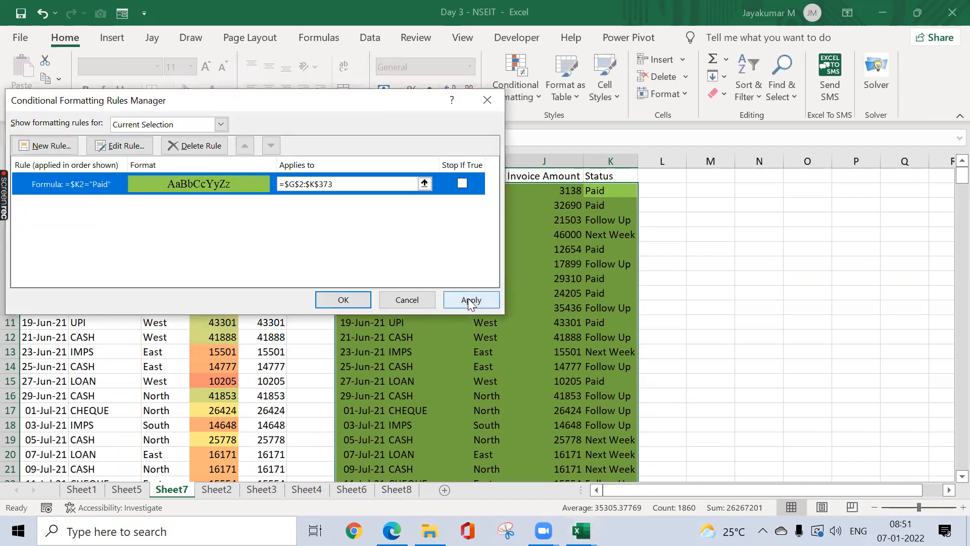
click(467, 298)
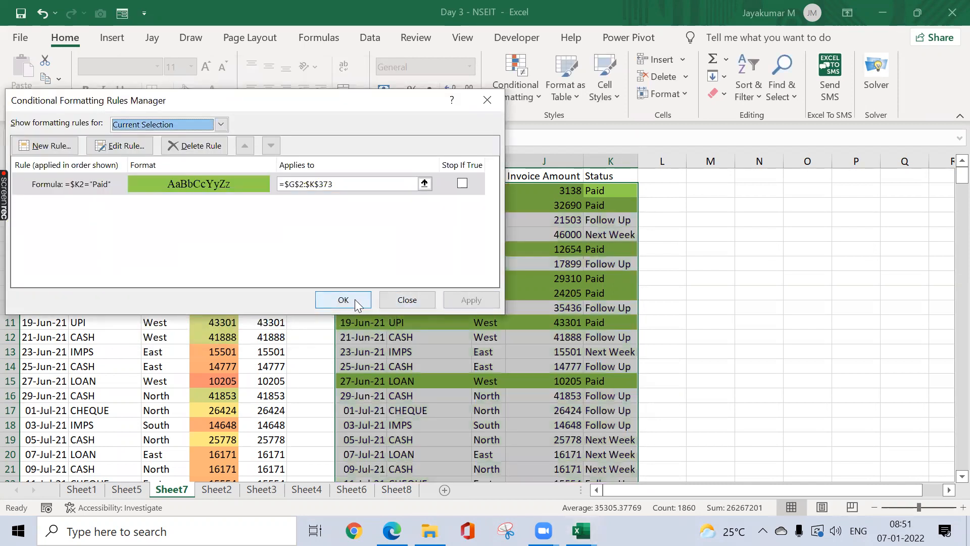
click(354, 299)
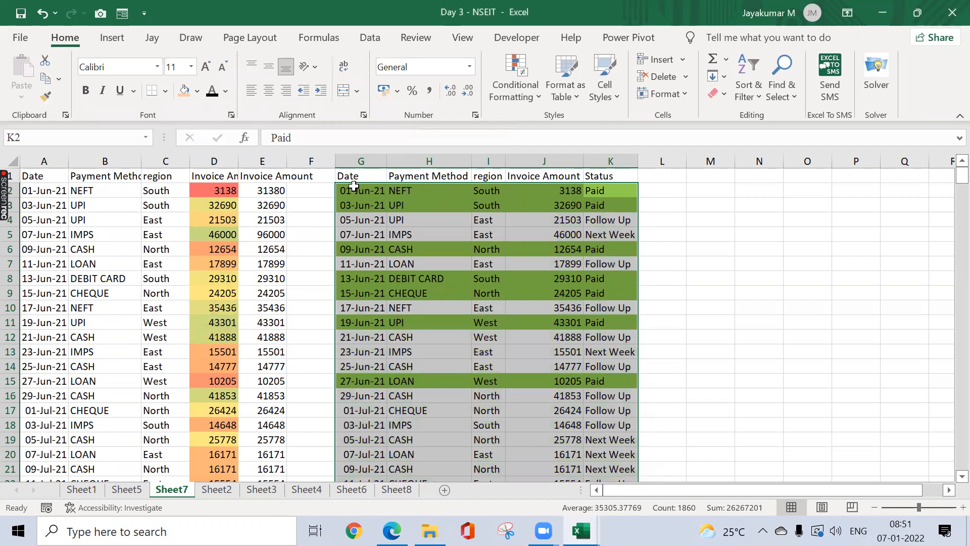
Step: Select the first data row G2:K2 and browse fill colours without applying one
drag(353, 191, 598, 194)
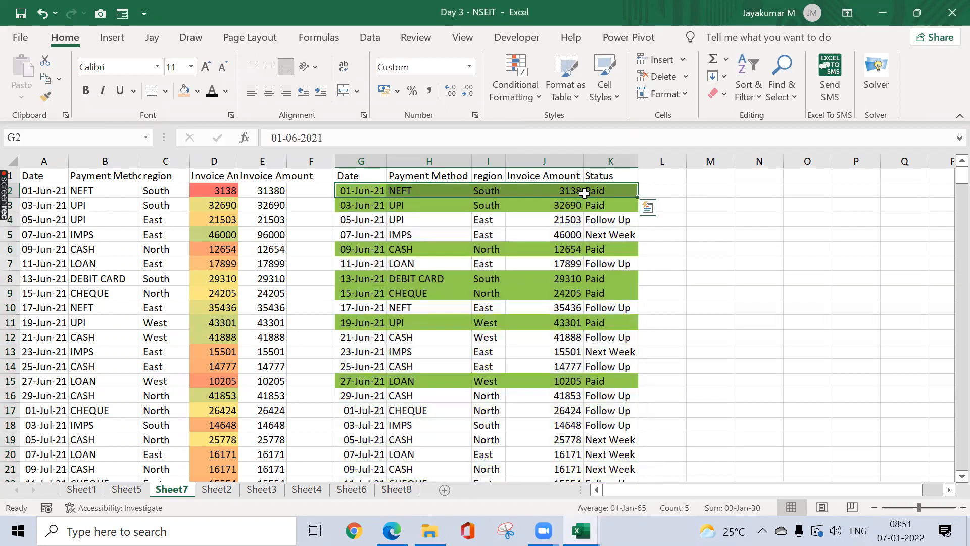
click(199, 92)
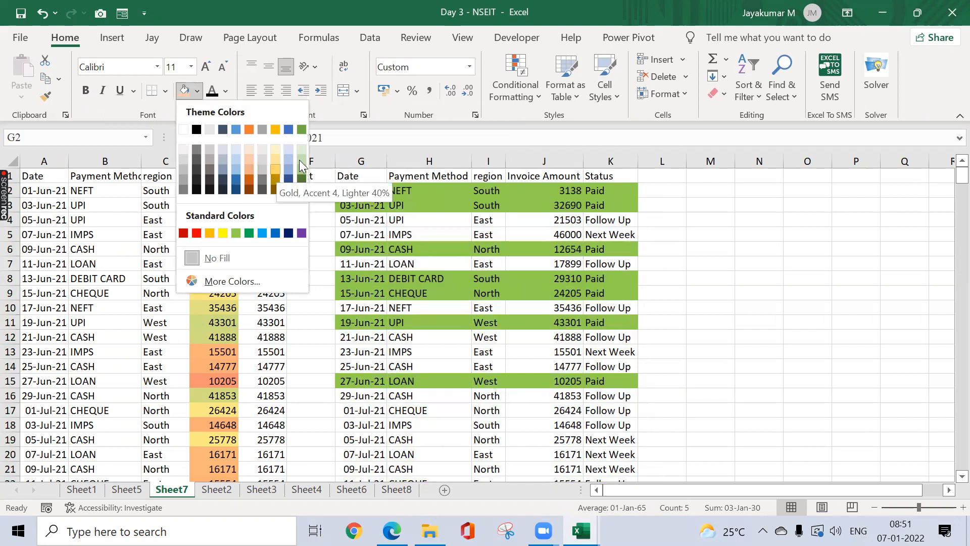
click(678, 205)
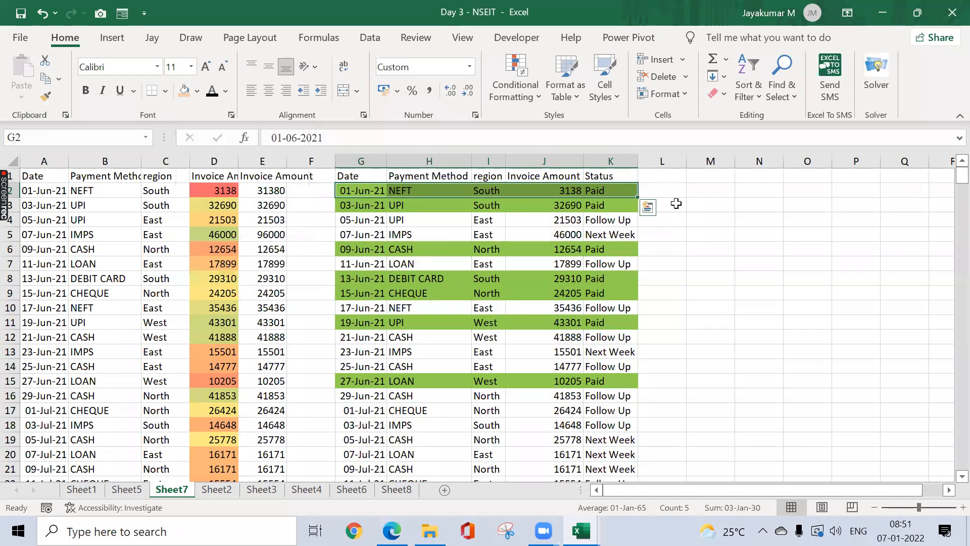
Step: Change K18's status from Follow Up to Paid
click(605, 422)
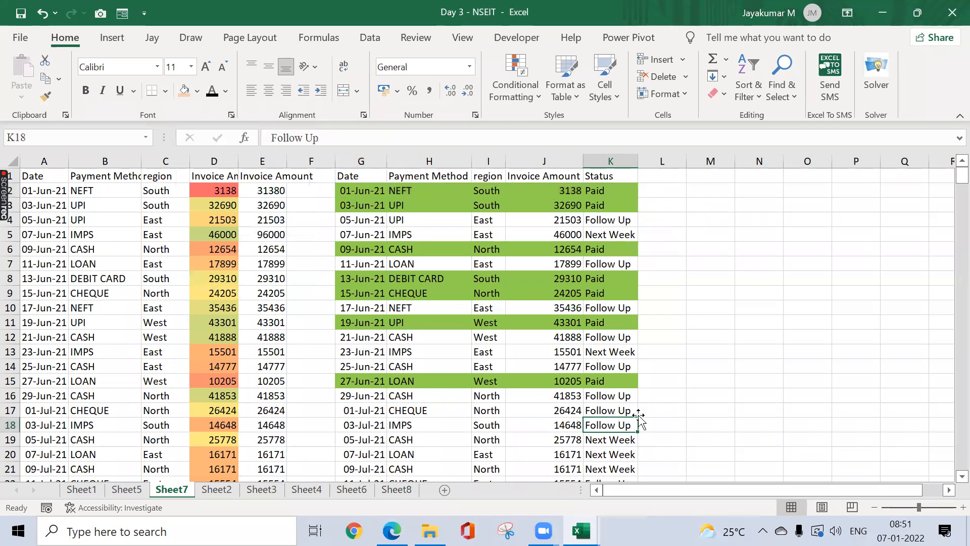
text(Paid)
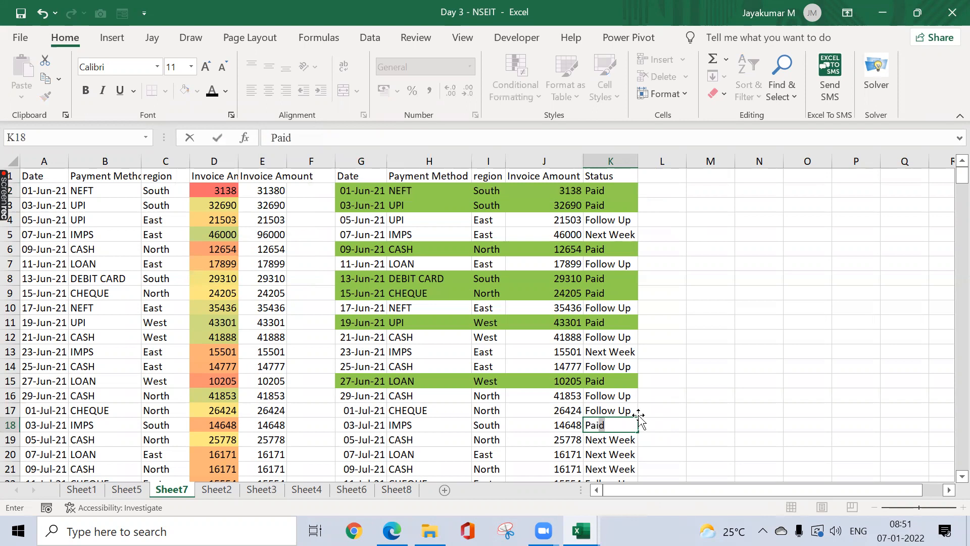
key(Return)
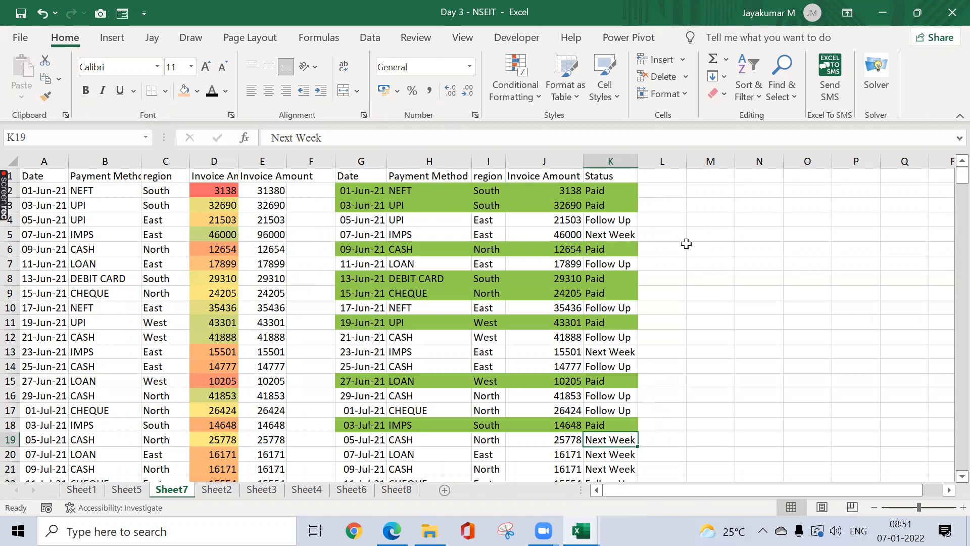
Step: Select the data block from K2 across to column G down to the last row
click(606, 187)
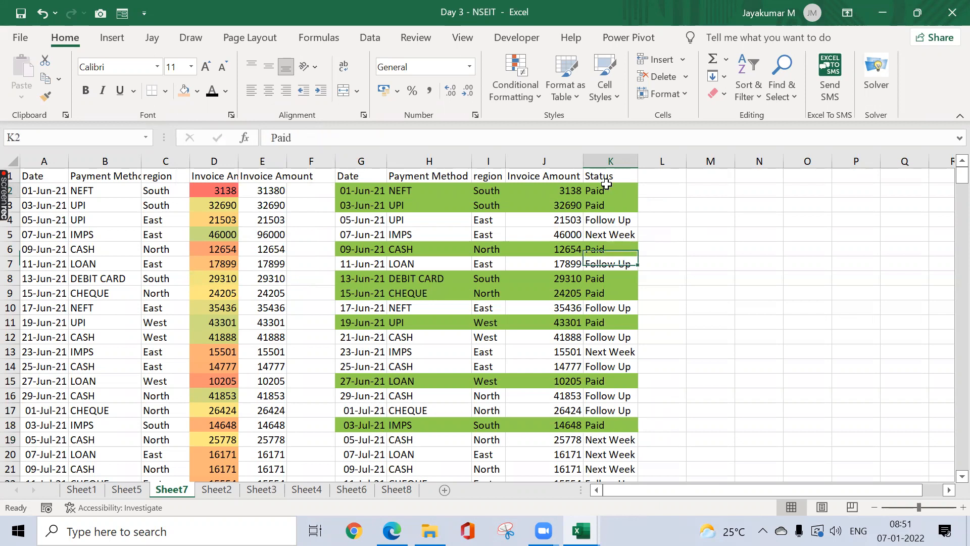
key(ctrl+shift+Down)
key(ctrl+shift+Left)
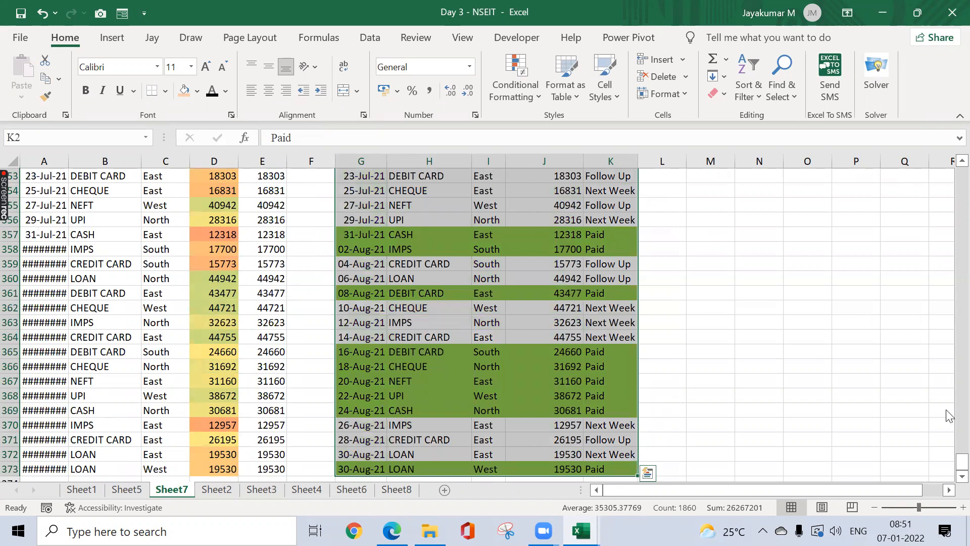
drag(955, 457, 949, 181)
Step: Start a new formula rule with the condition =$K2="Follow Up"
click(515, 89)
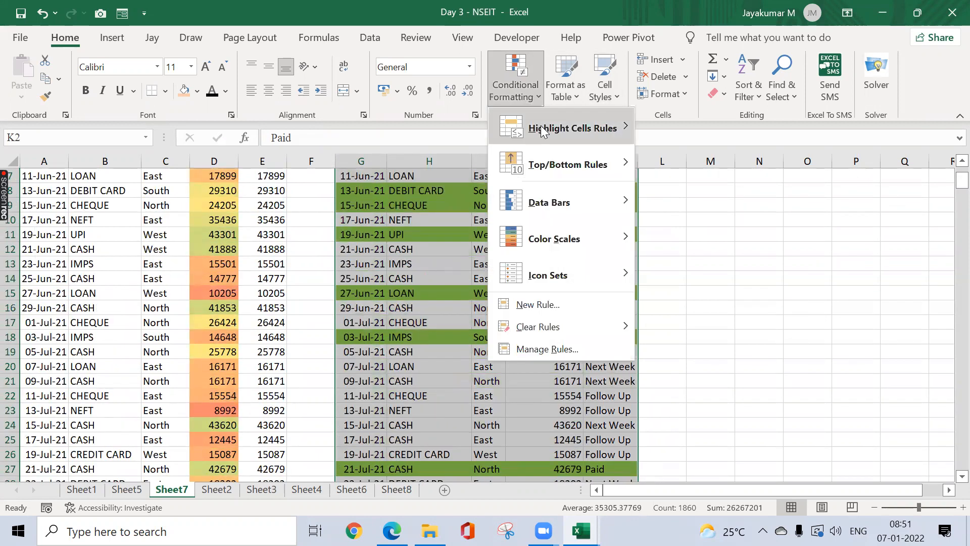
click(574, 303)
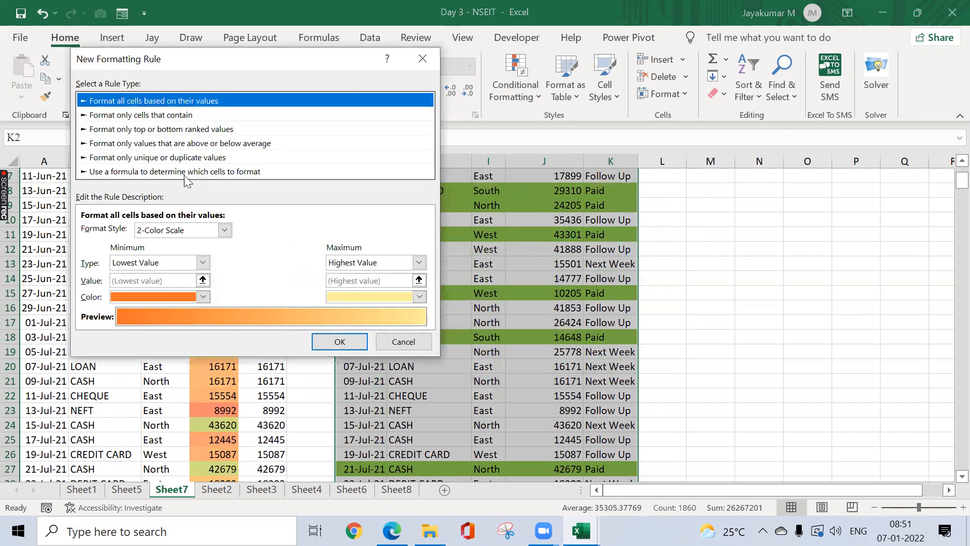
click(176, 171)
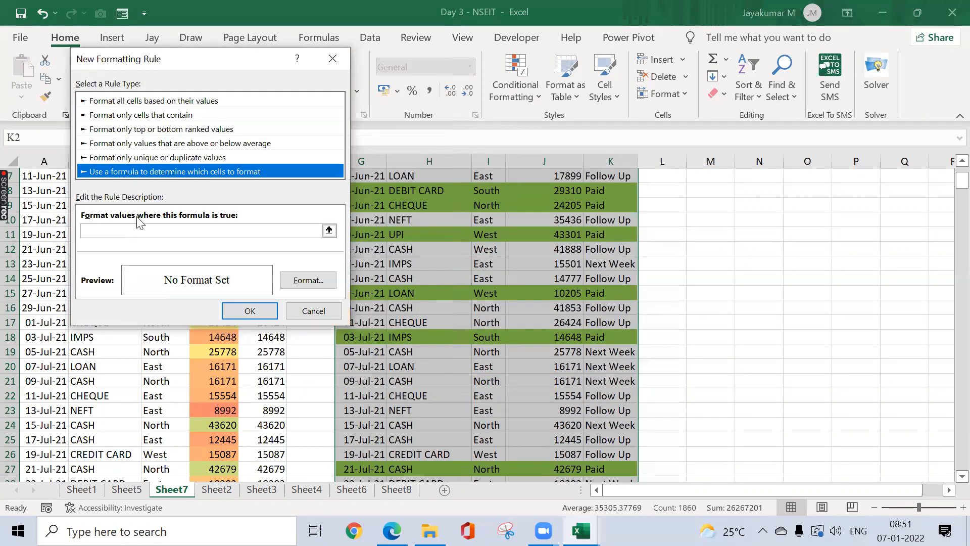
click(112, 234)
text(=)
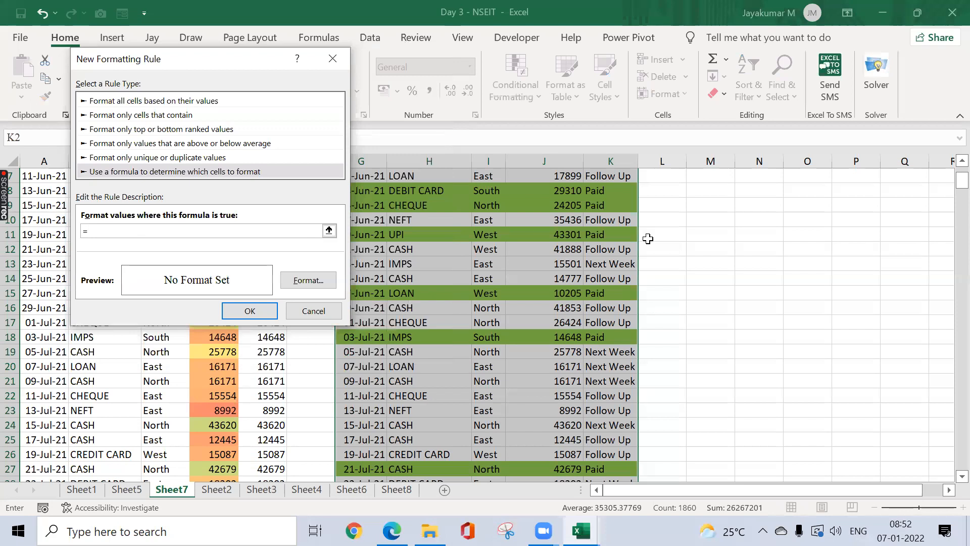
scroll(949, 185, up, 2)
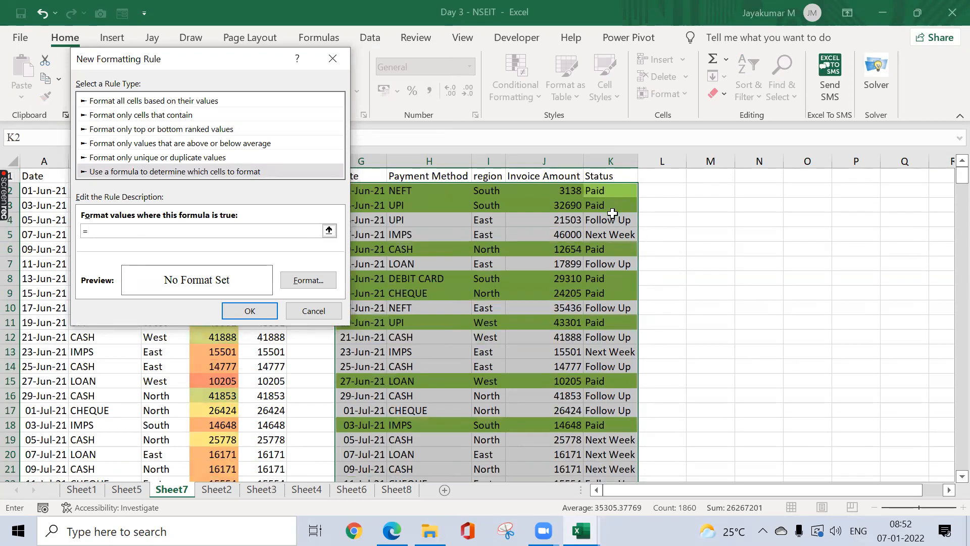
click(612, 194)
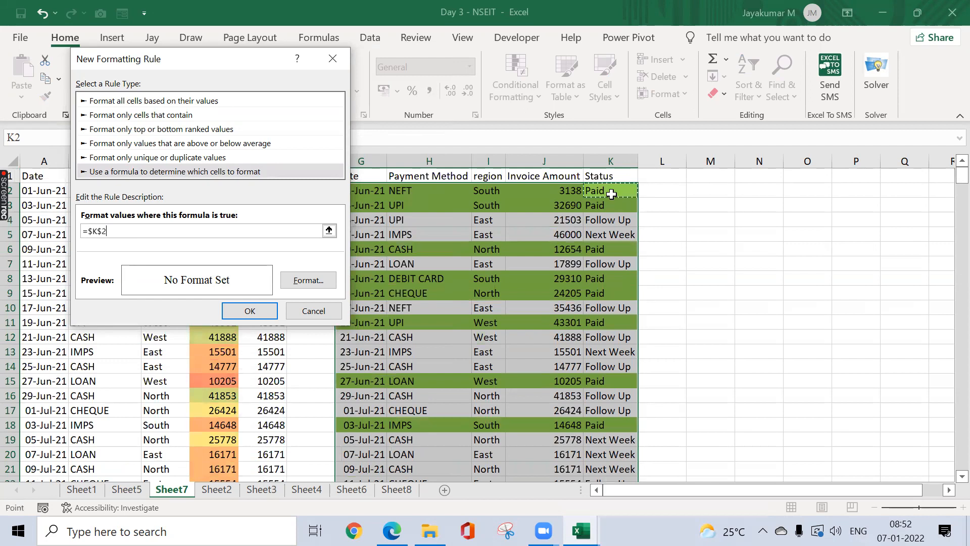
text(=)
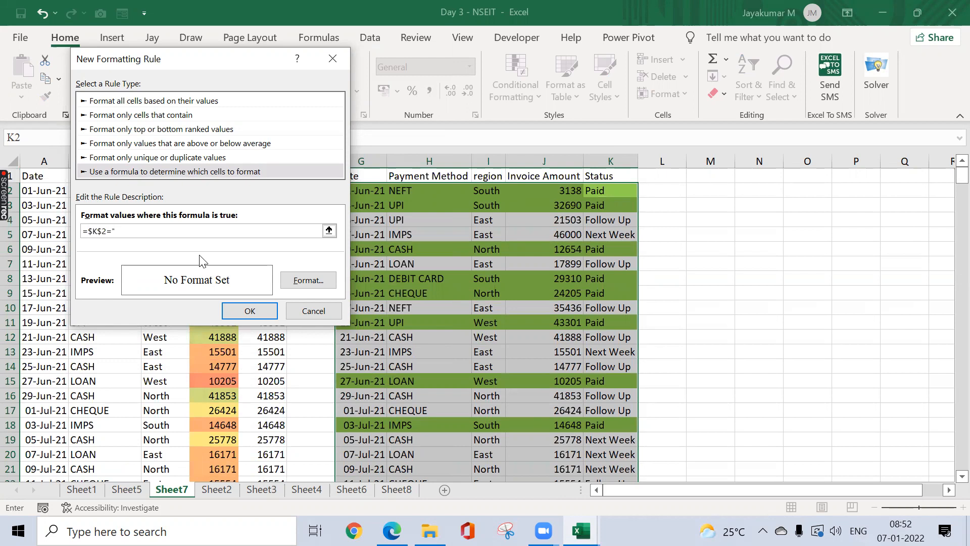
text("Follow Up")
click(103, 232)
key(BackSpace)
Step: Give the Follow Up rule a red fill and save it
click(308, 280)
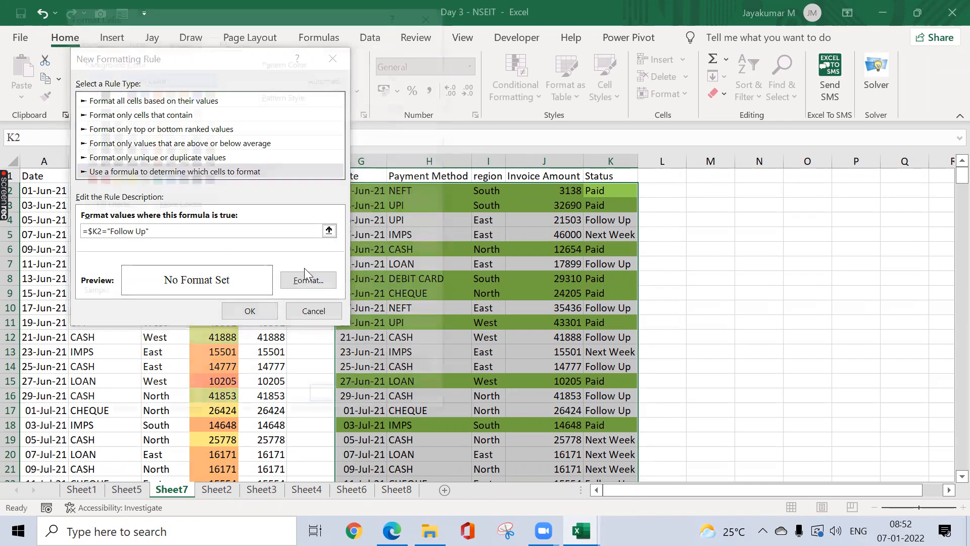
click(99, 178)
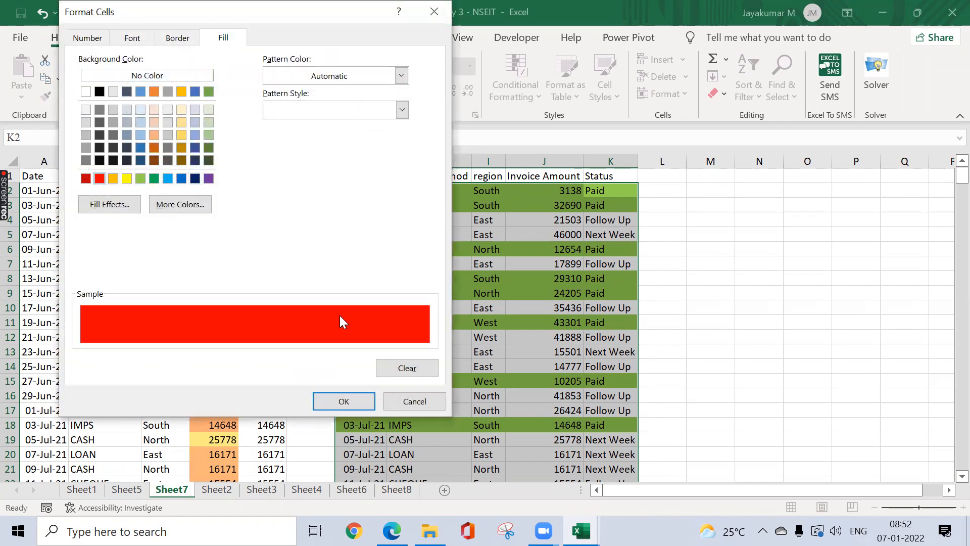
click(349, 400)
click(252, 312)
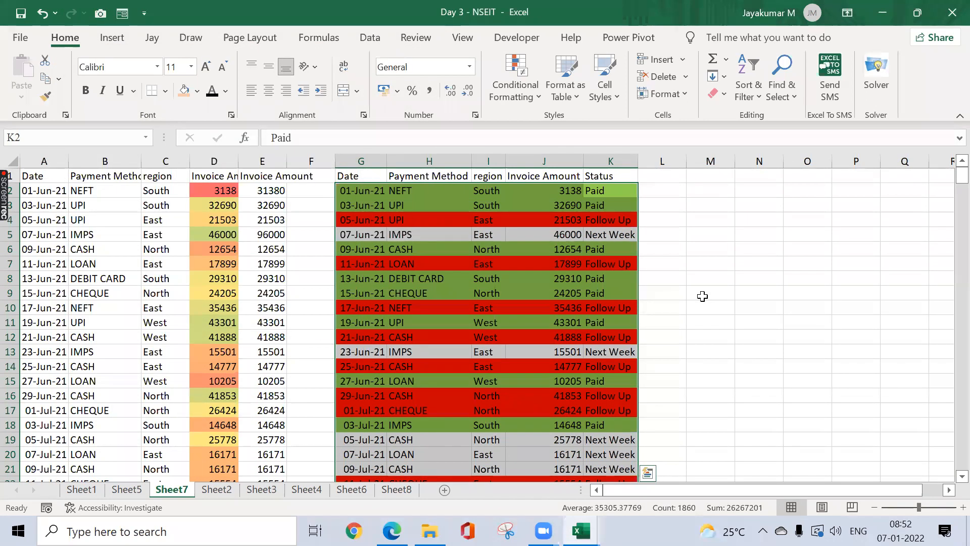
Step: Change K5's status to Follow Up so row 5 turns red
click(619, 239)
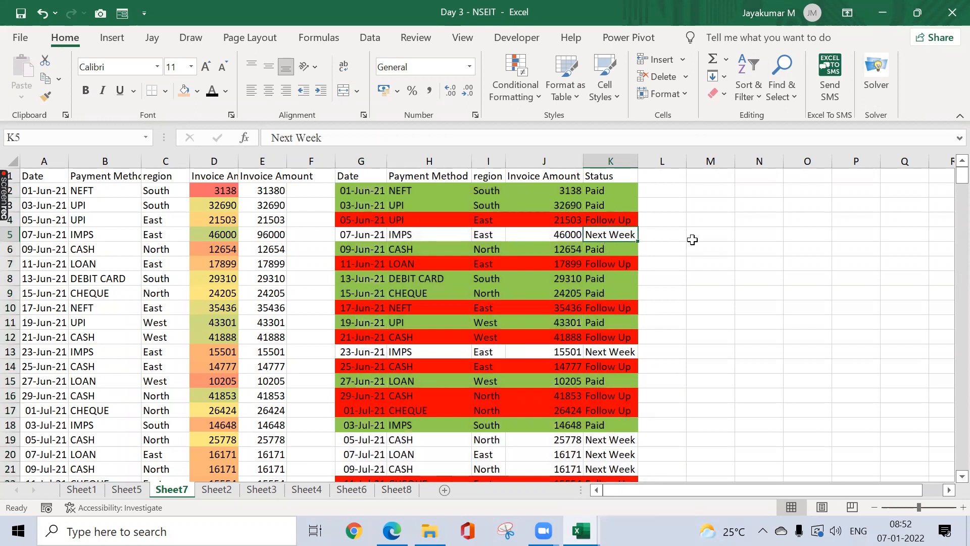
text(Follow Up)
key(Return)
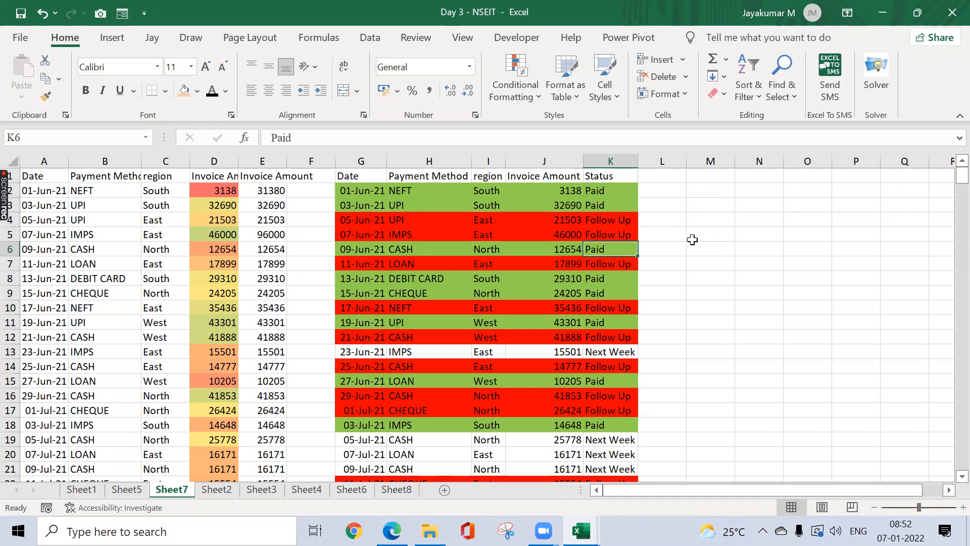
click(441, 82)
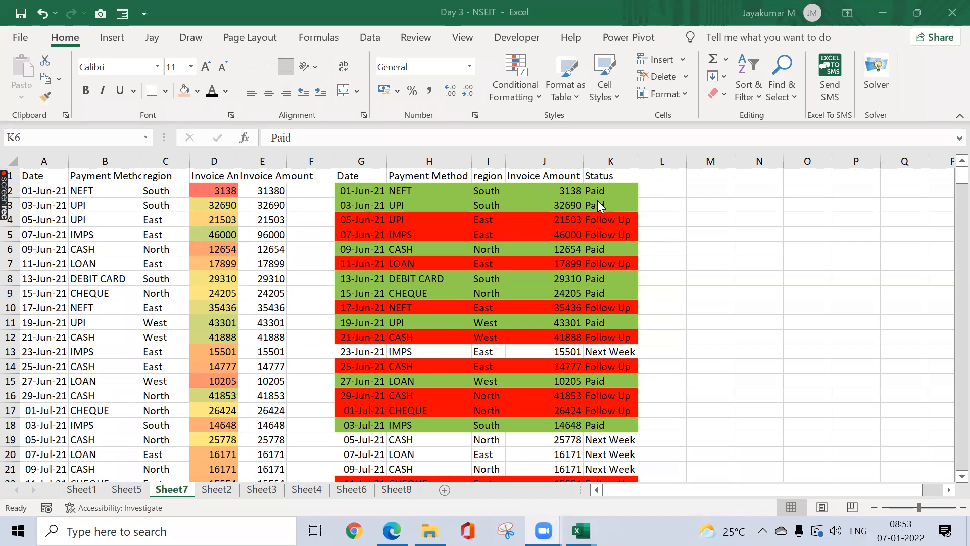
Step: Find the Paid rule in the Conditional Formatting Rules Manager
click(581, 197)
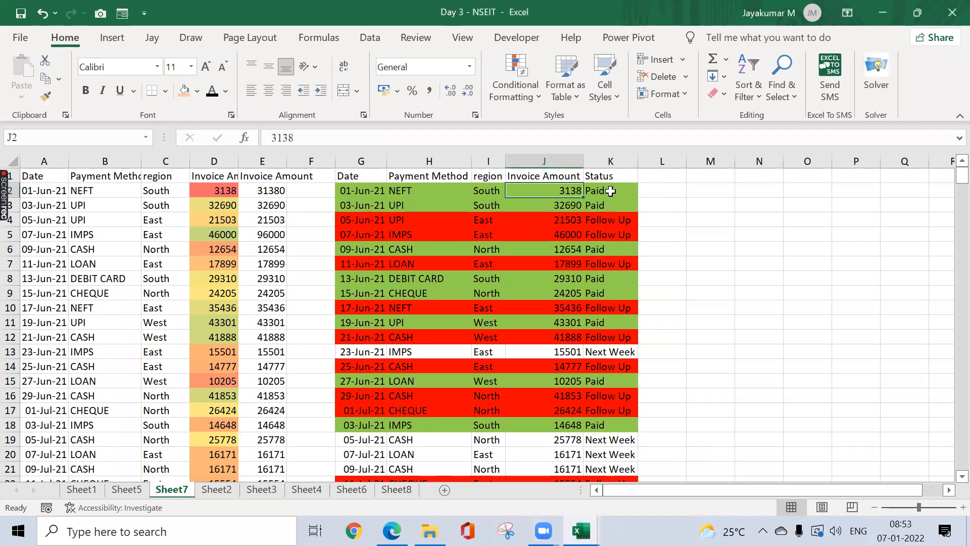
click(531, 95)
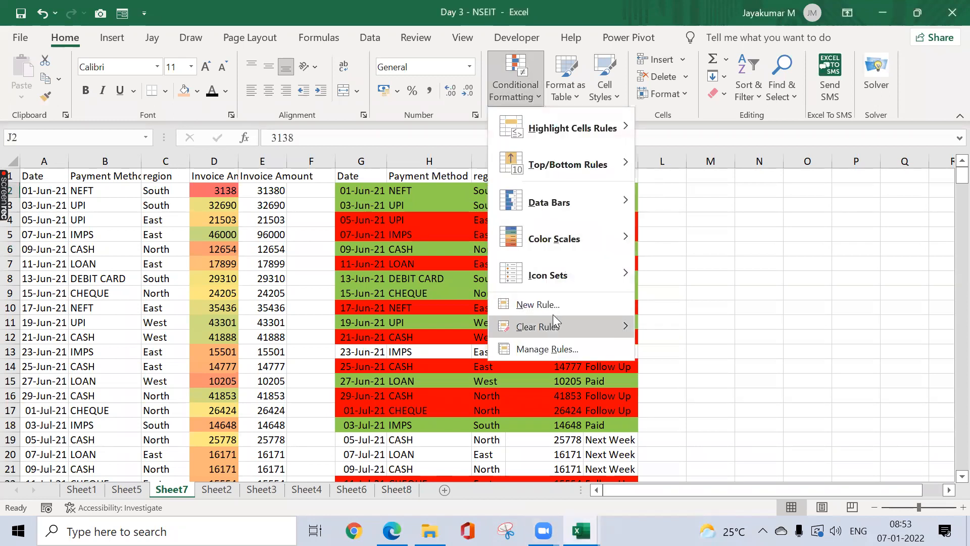
click(550, 349)
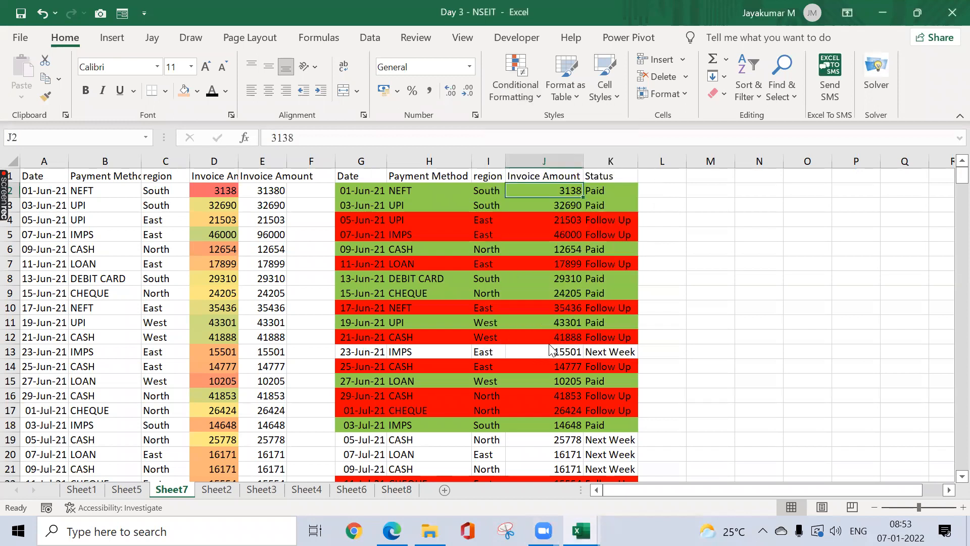
click(227, 192)
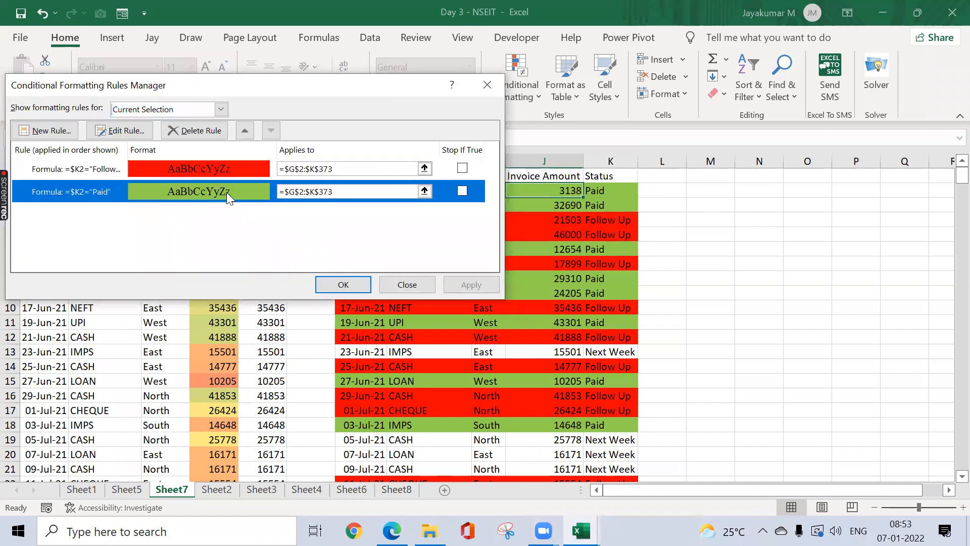
click(124, 135)
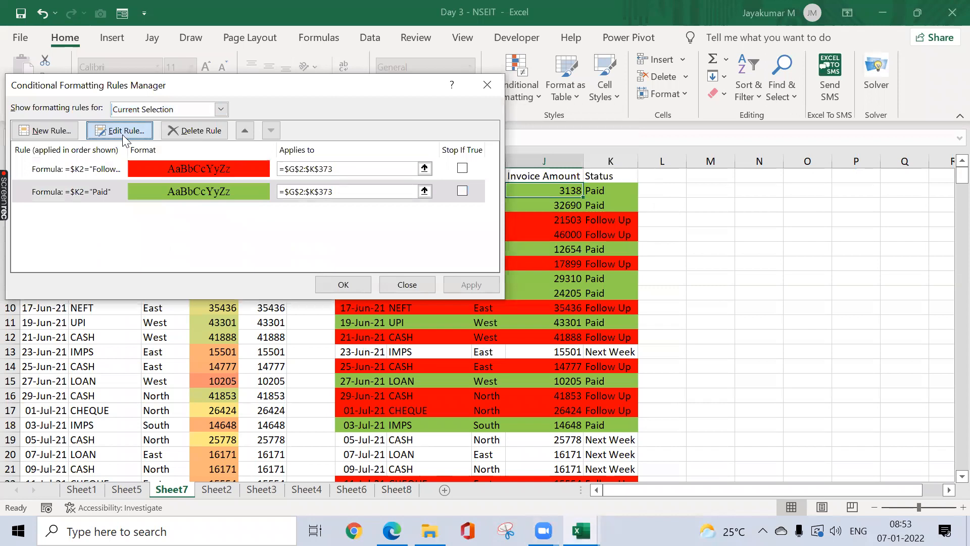
click(299, 307)
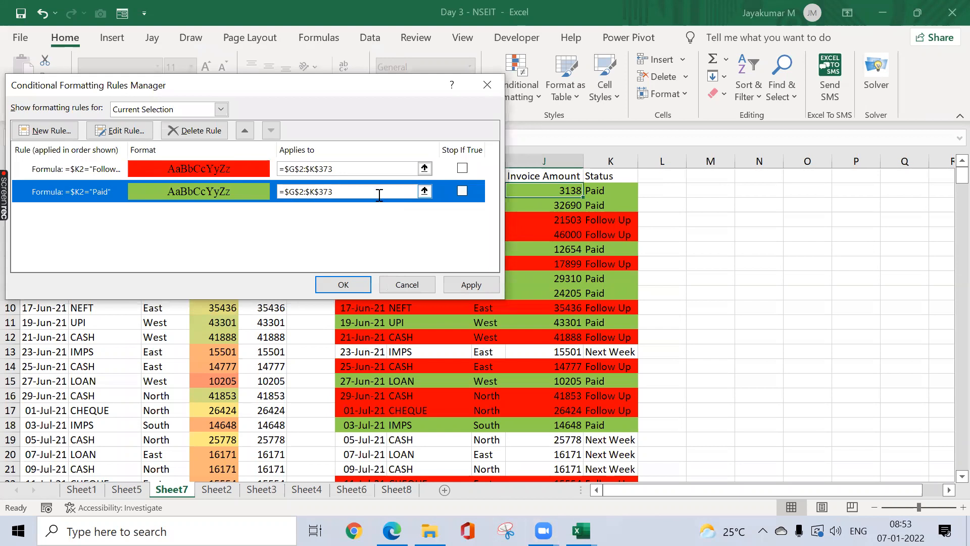
Step: Narrow the Paid rule's Applies to range to $H$2:$H$373 and apply it
click(424, 192)
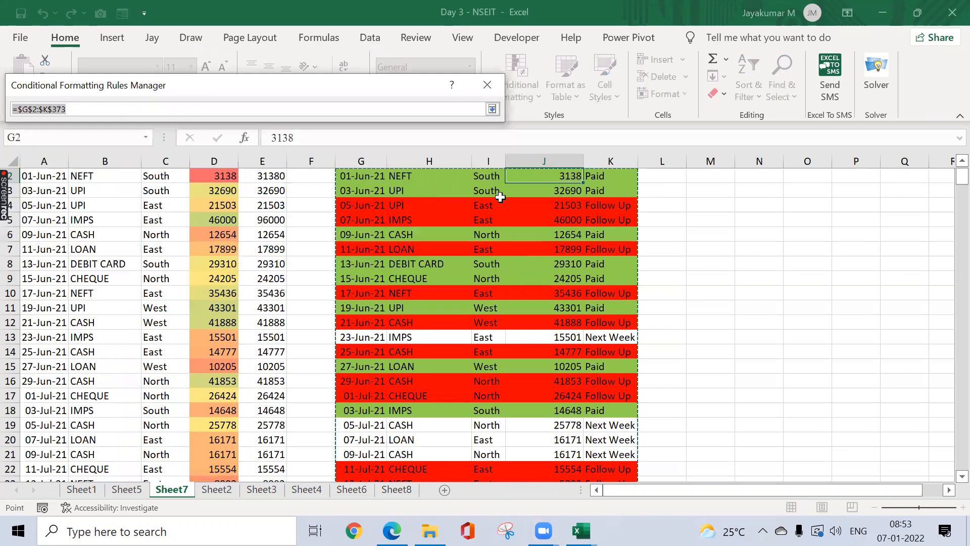
click(425, 180)
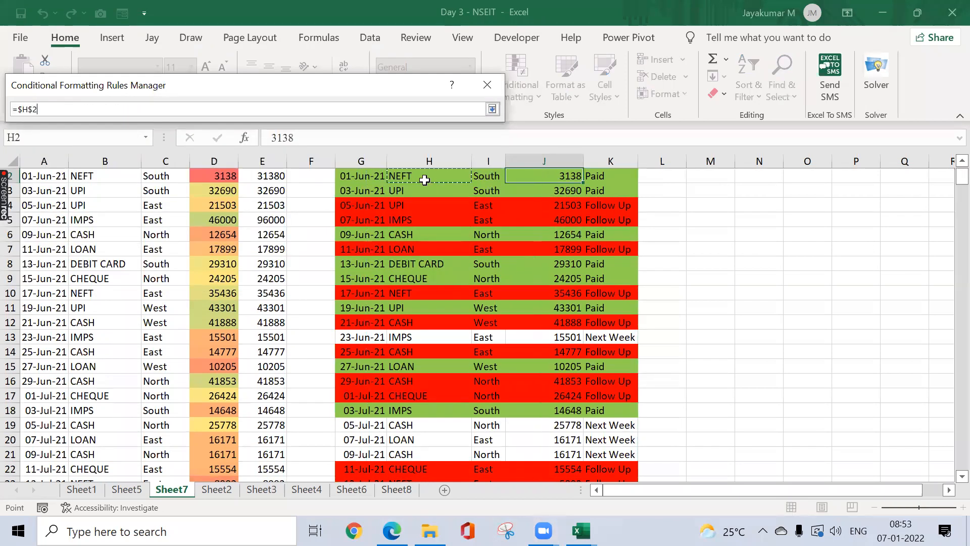
scroll(424, 179, up, 1)
text(:$H$373)
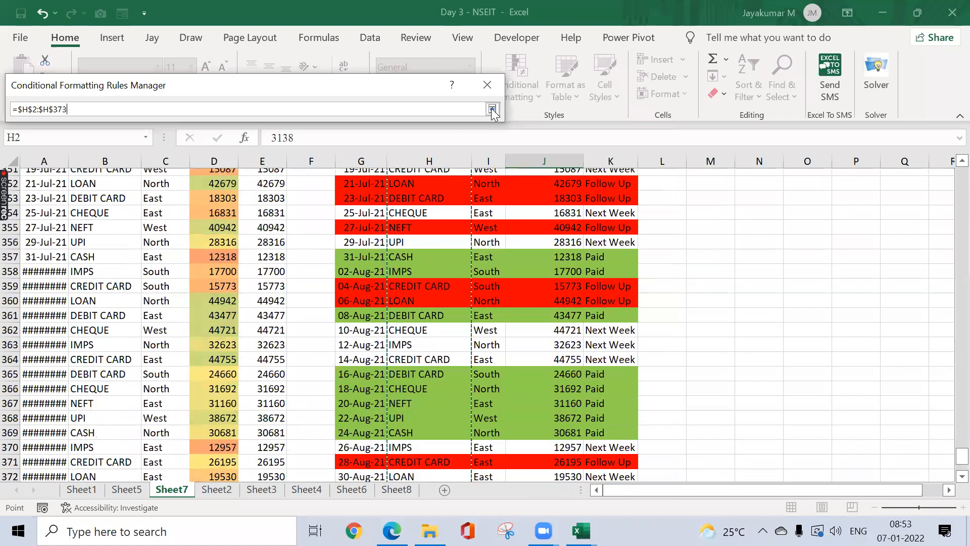
click(492, 109)
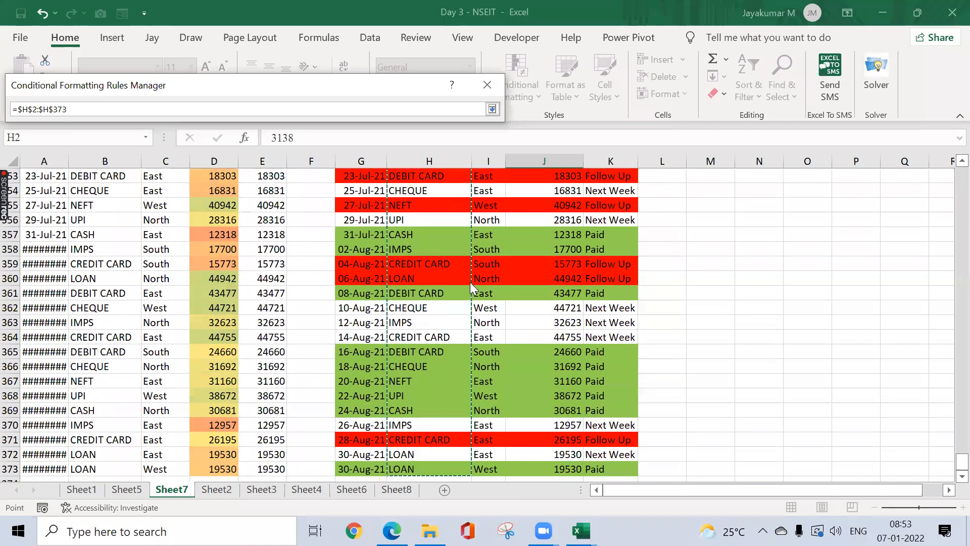
click(470, 281)
click(351, 284)
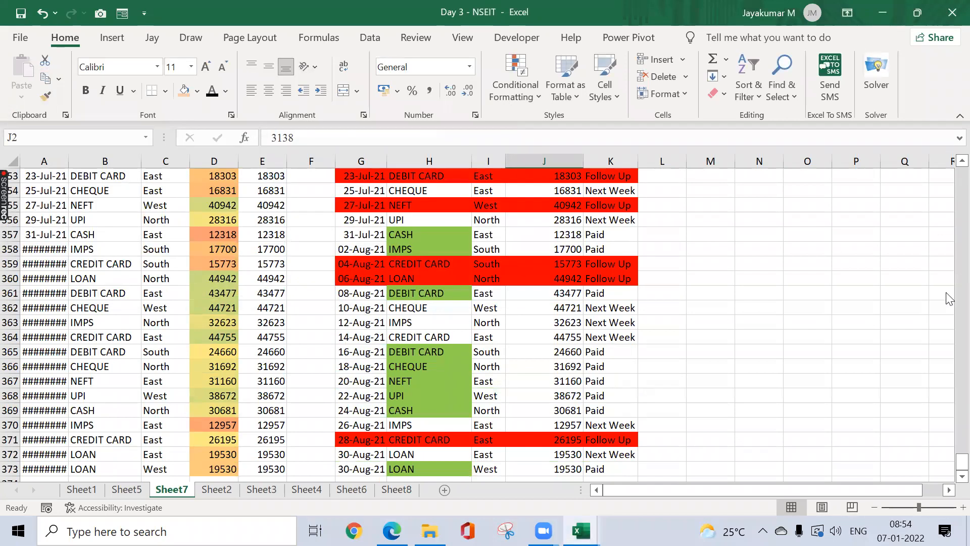
drag(959, 464, 433, 226)
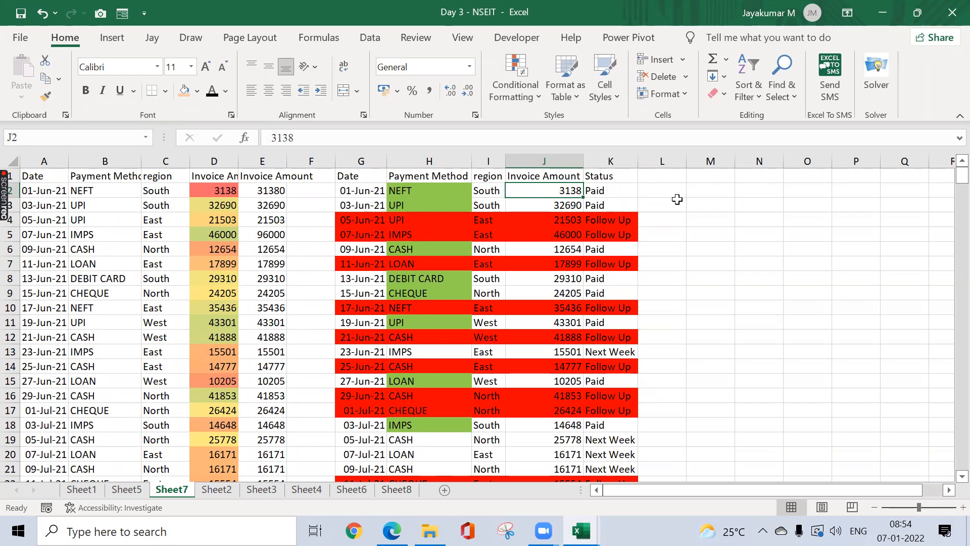
click(570, 207)
click(592, 191)
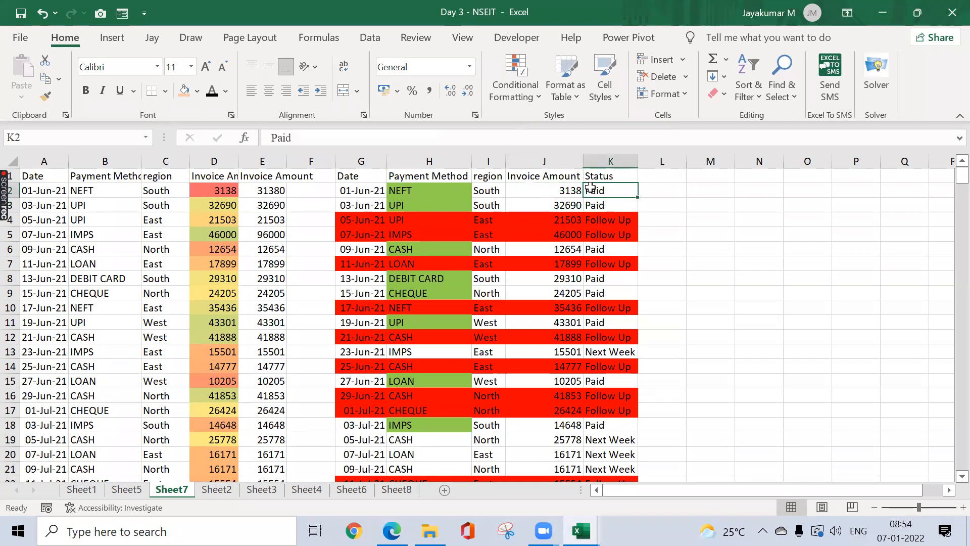
click(528, 89)
click(549, 354)
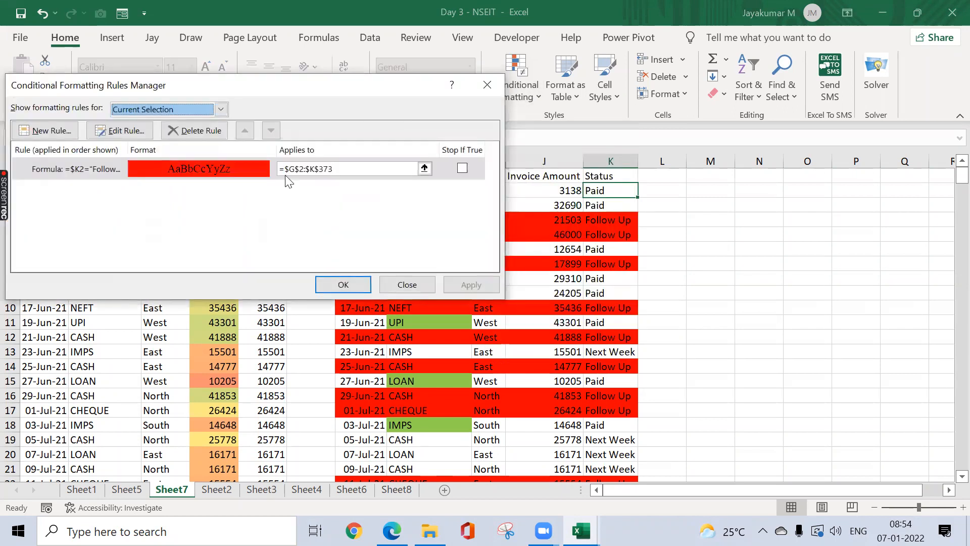
click(161, 110)
click(144, 135)
click(124, 130)
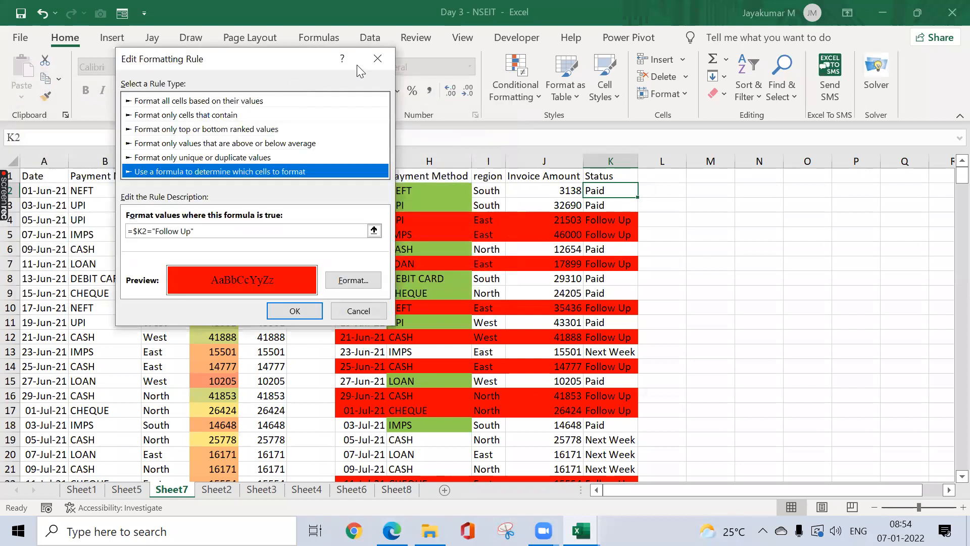
click(388, 55)
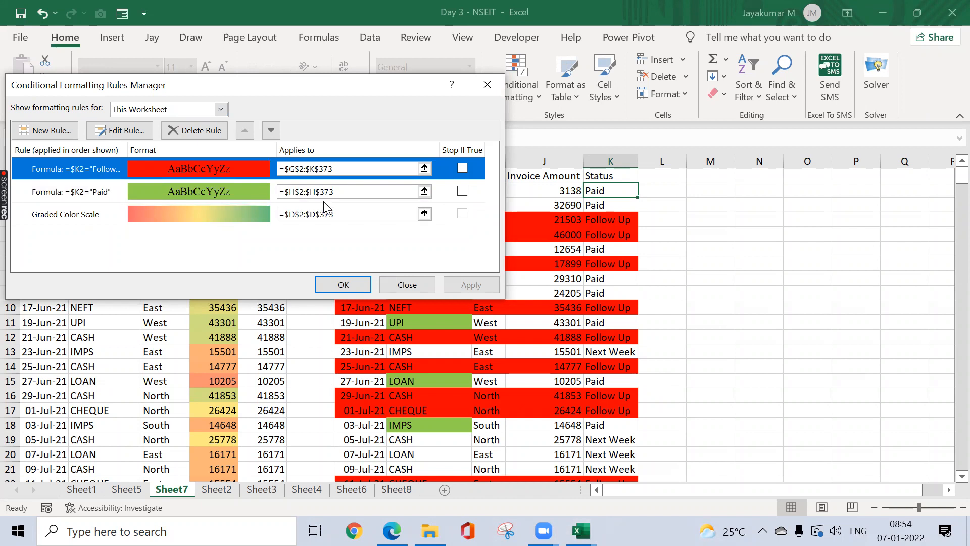
click(494, 94)
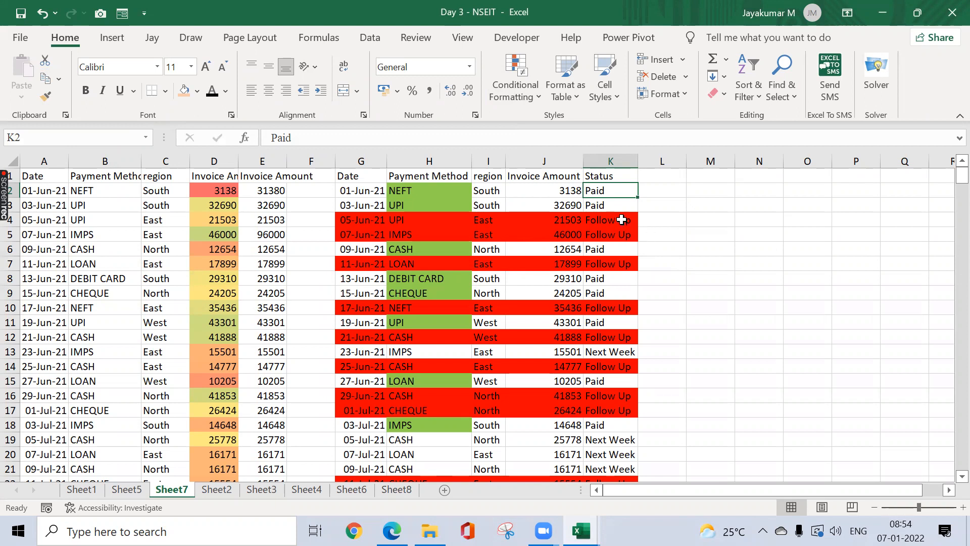
click(539, 96)
mouse_move(556, 328)
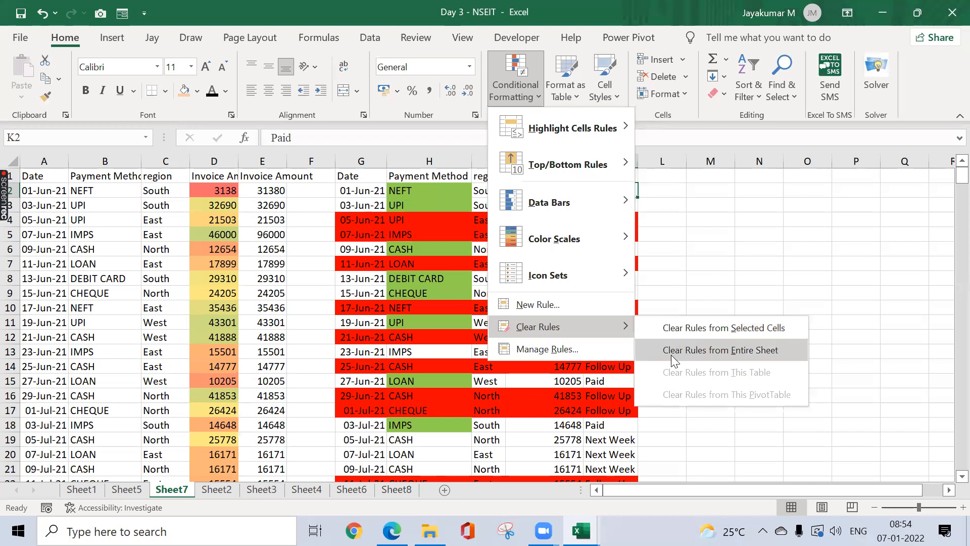
click(699, 268)
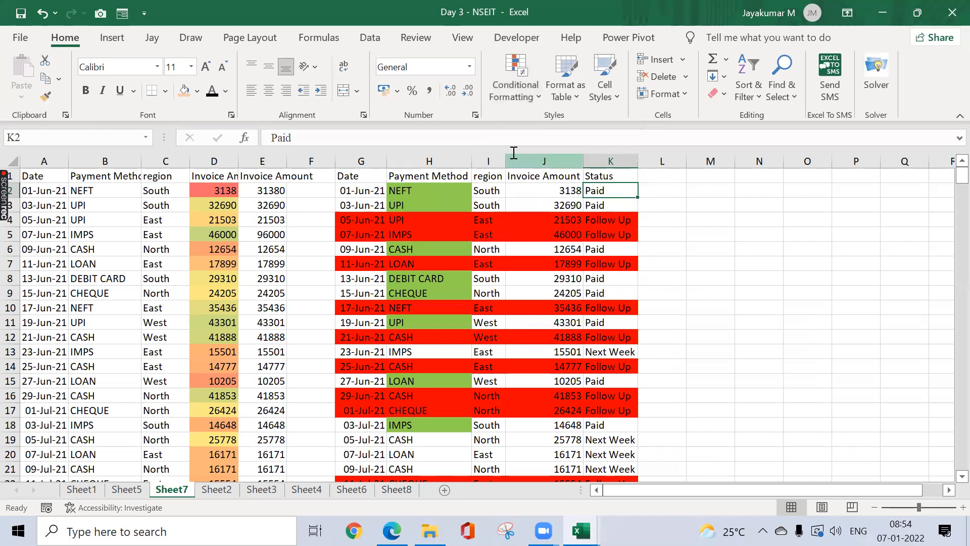
click(515, 101)
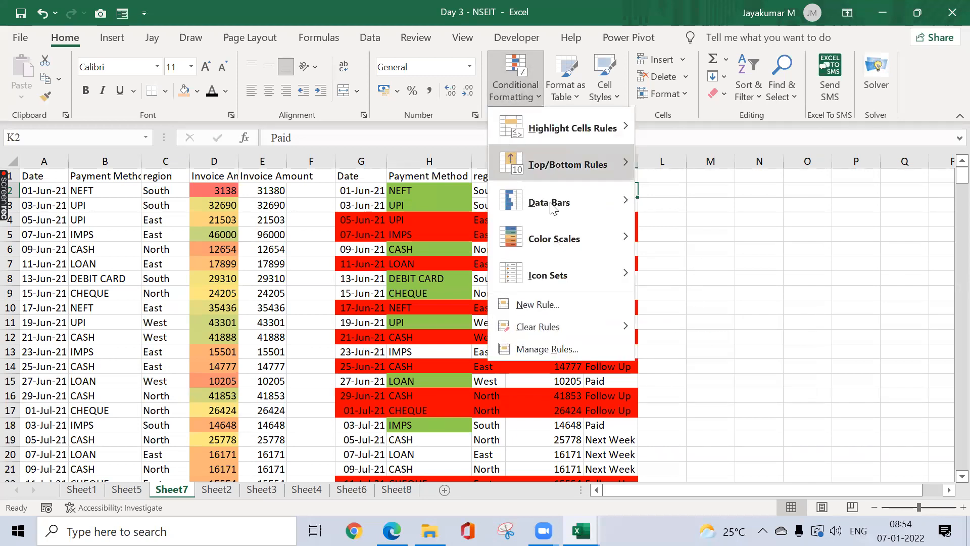
click(530, 352)
click(221, 109)
click(158, 134)
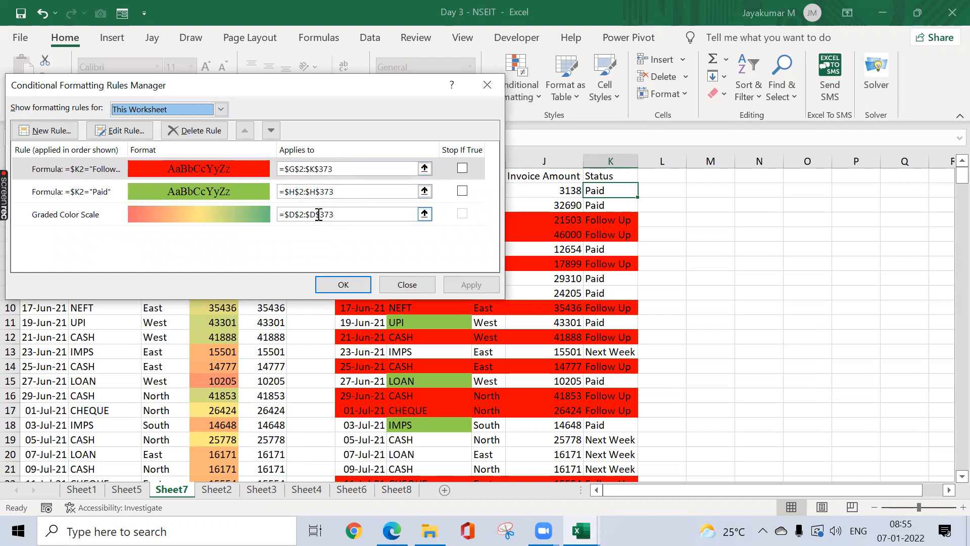
click(498, 86)
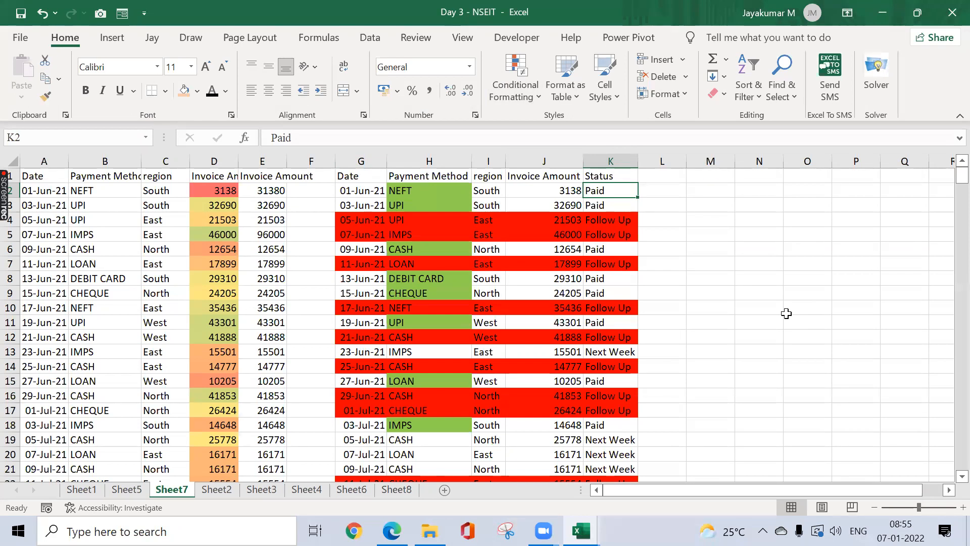
click(517, 99)
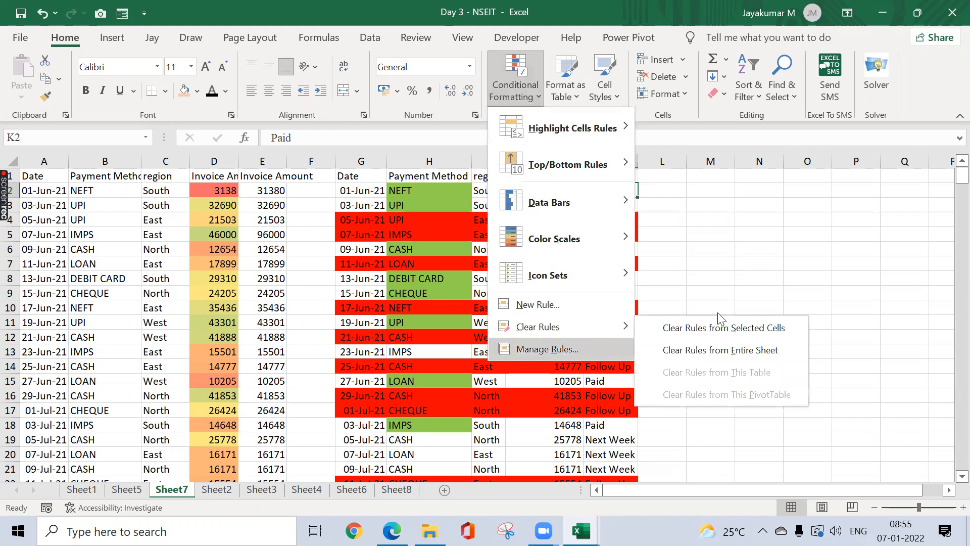
click(817, 266)
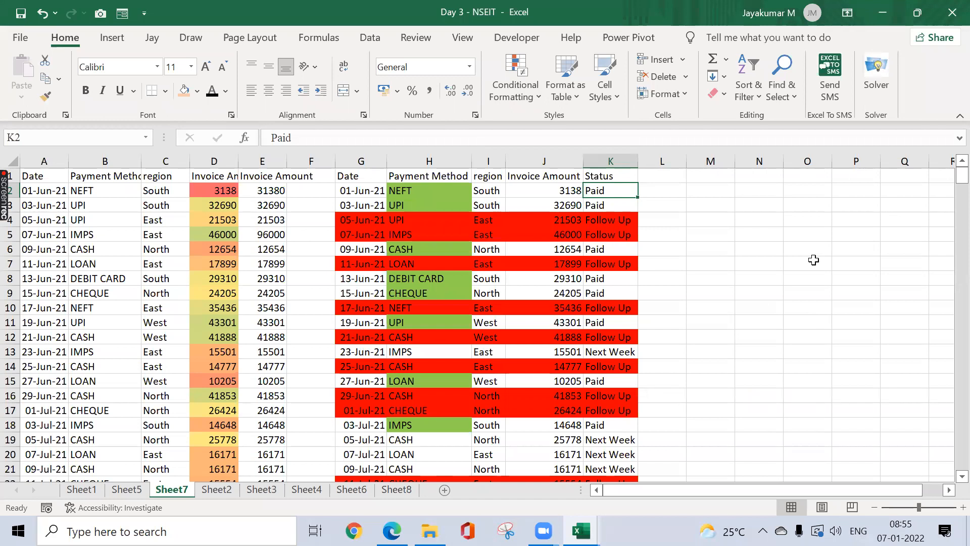
click(520, 92)
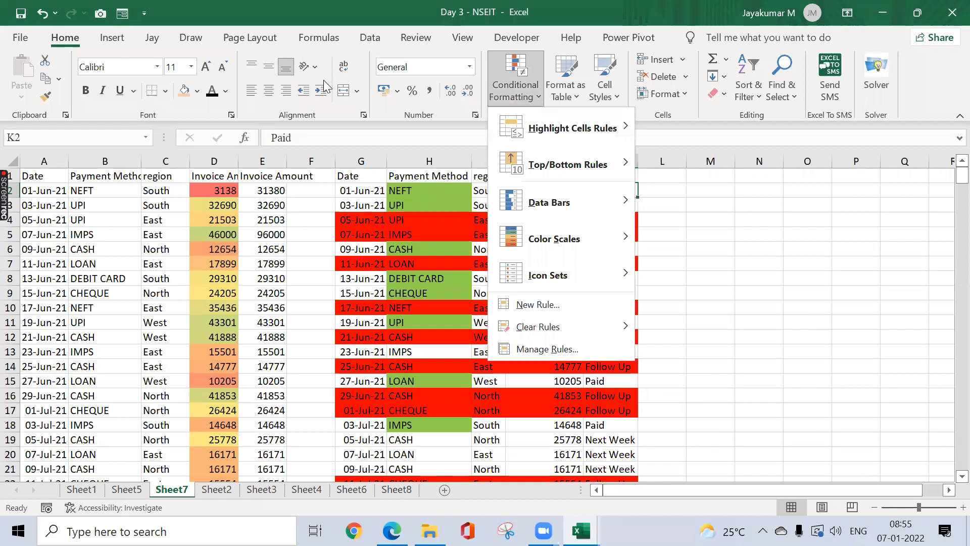
key(Escape)
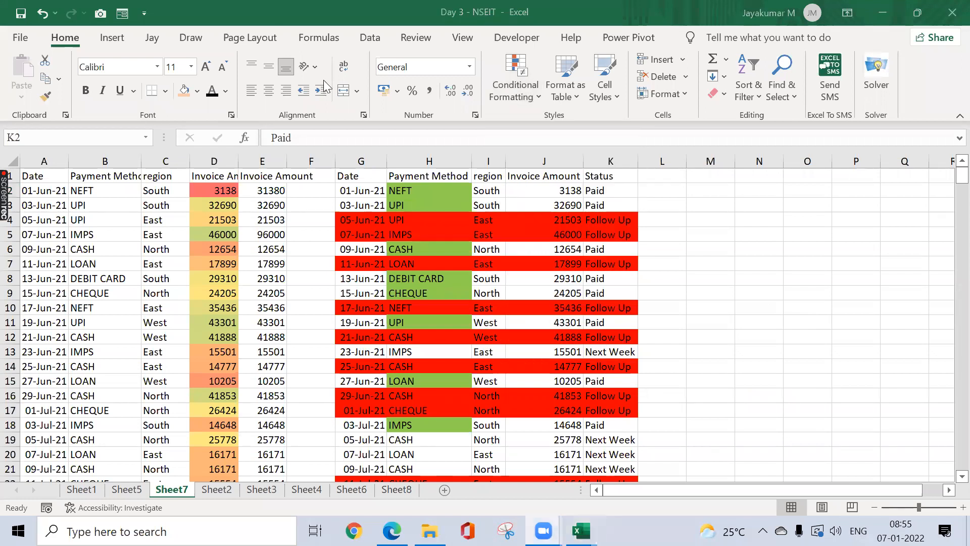
Step: Browse Sheet5, Sheet2, Sheet3, Sheet4, Sheet6 and Sheet8, selecting R7 on the attendance grid
click(132, 487)
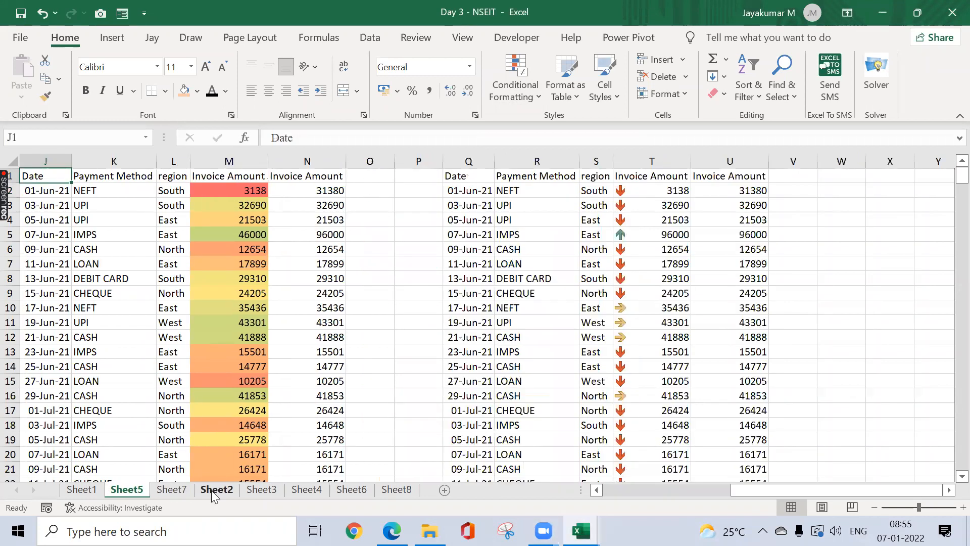
click(196, 488)
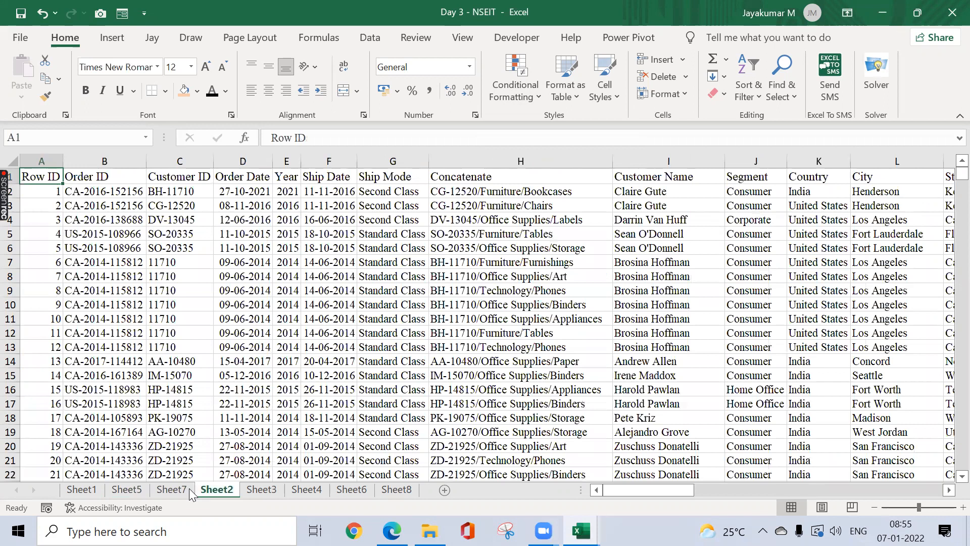
drag(196, 488, 189, 488)
click(270, 489)
click(294, 489)
click(363, 488)
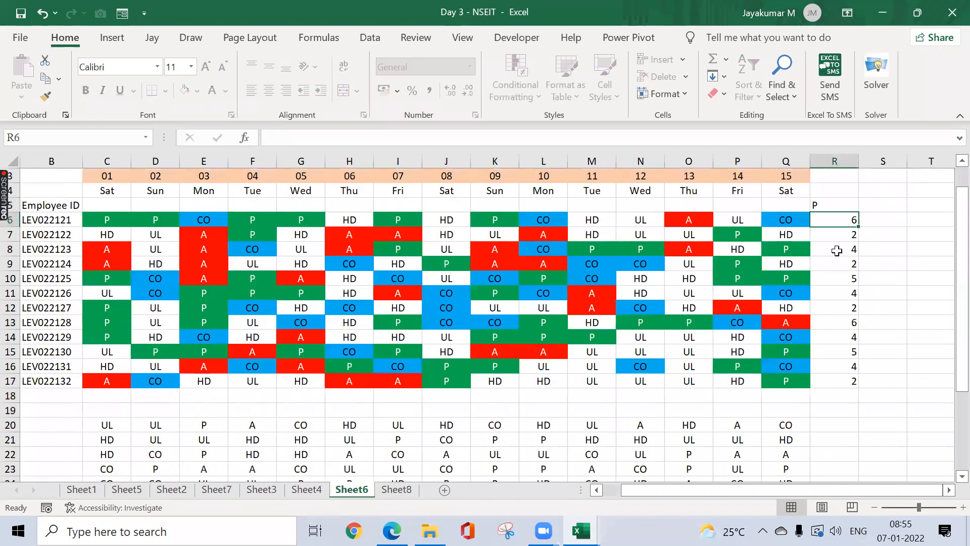
click(846, 235)
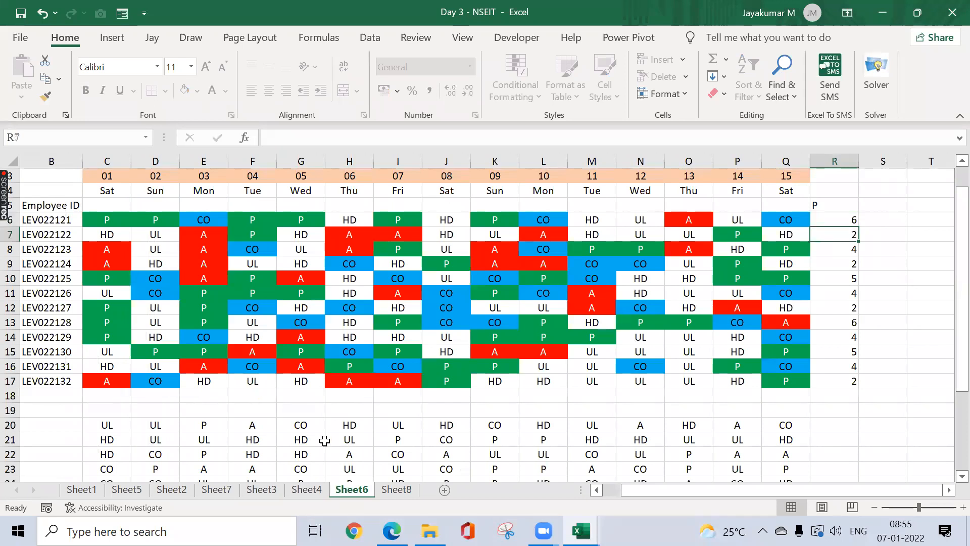
click(387, 490)
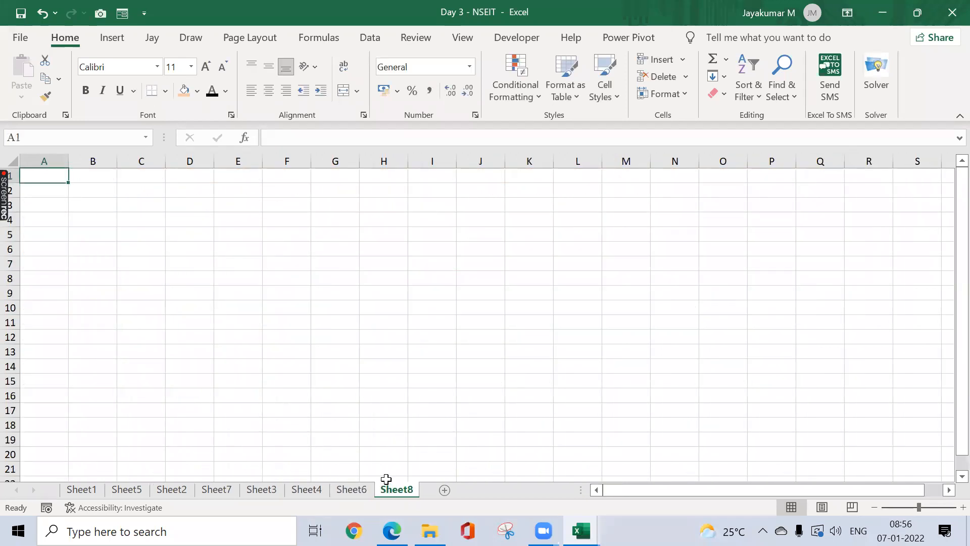
click(351, 490)
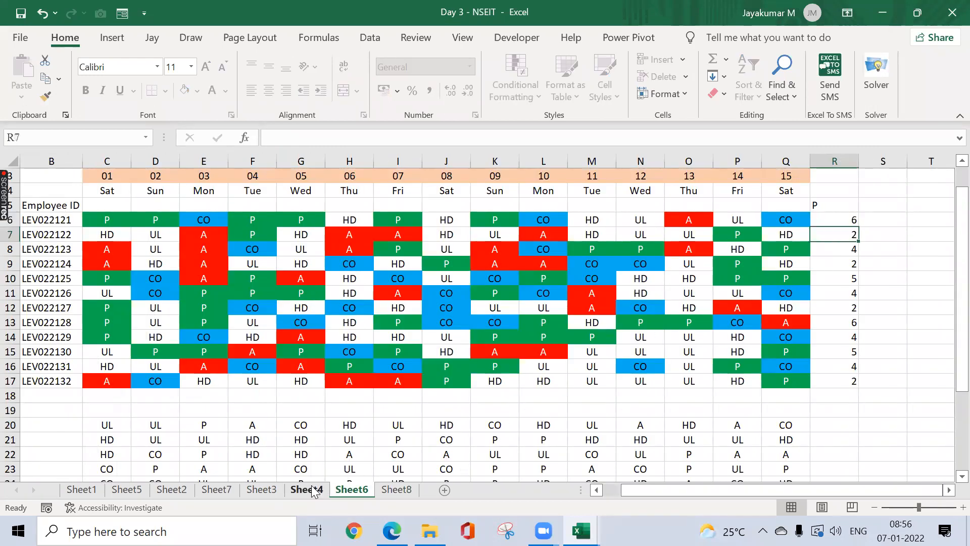
Step: View Sheet1, Sheet5 and Sheet3, ending on Sheet7's payment status table
click(81, 490)
click(127, 490)
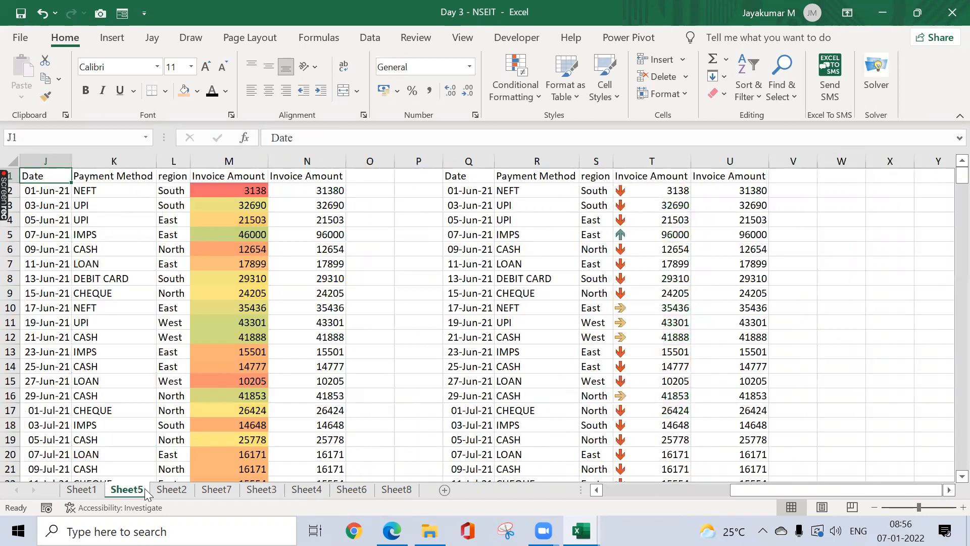
click(217, 490)
click(266, 489)
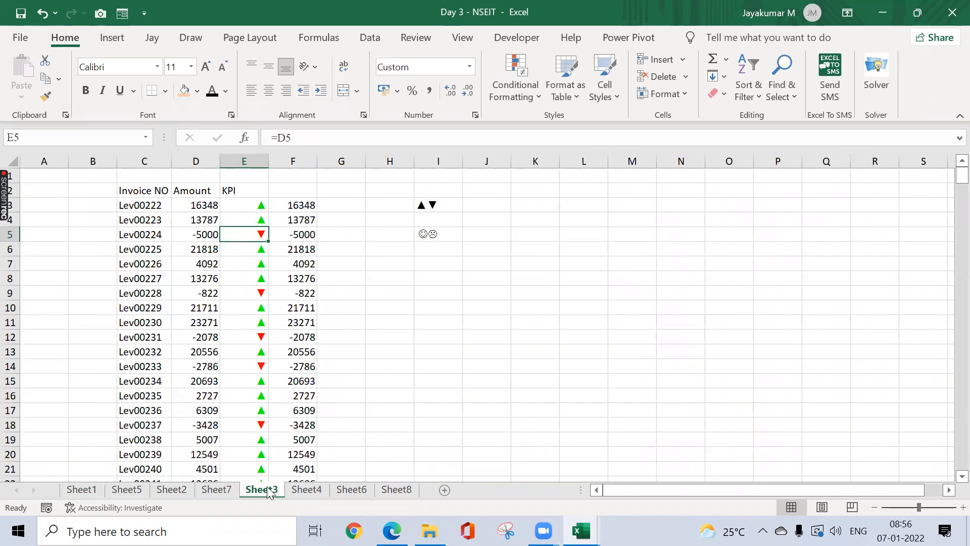
click(220, 491)
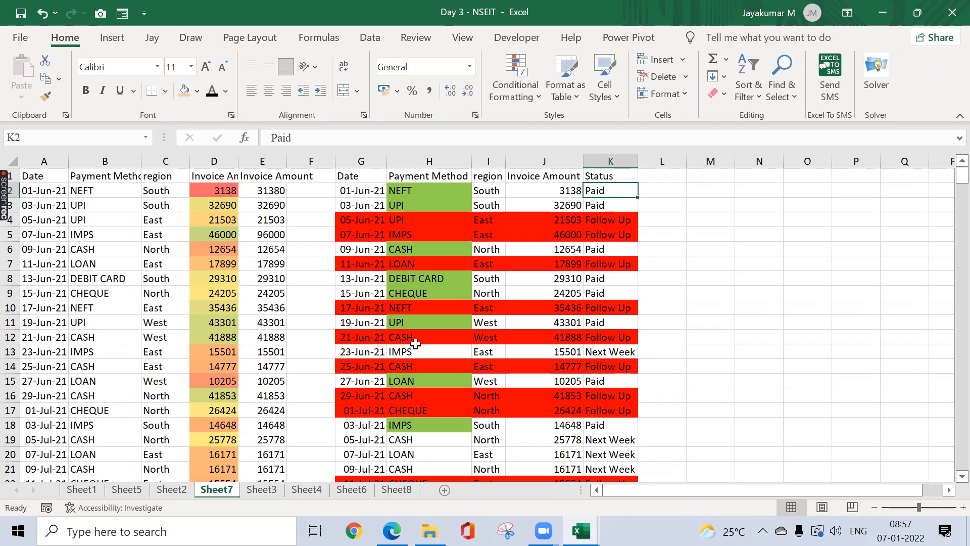
Step: On Sheet8, enter NEFT in cell D4
click(397, 490)
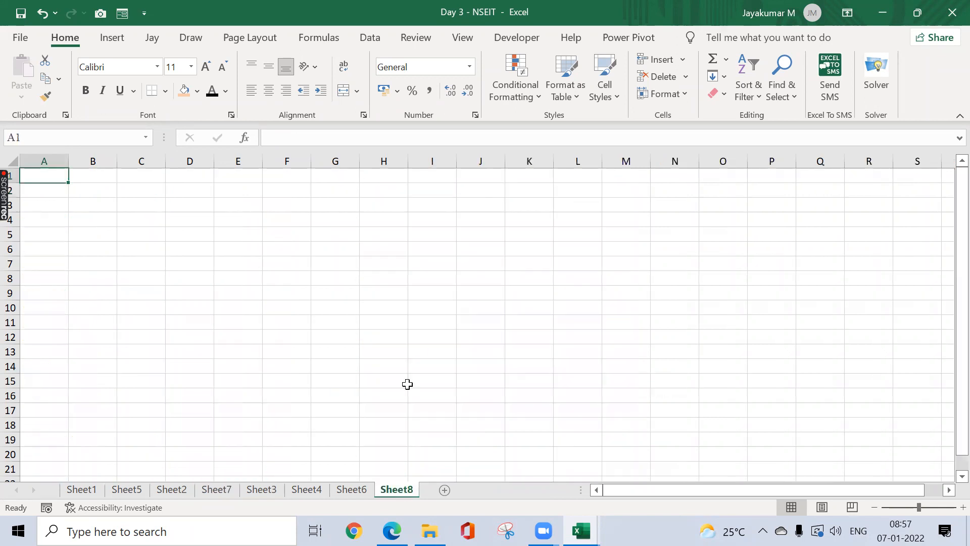
click(204, 218)
text(NEFT)
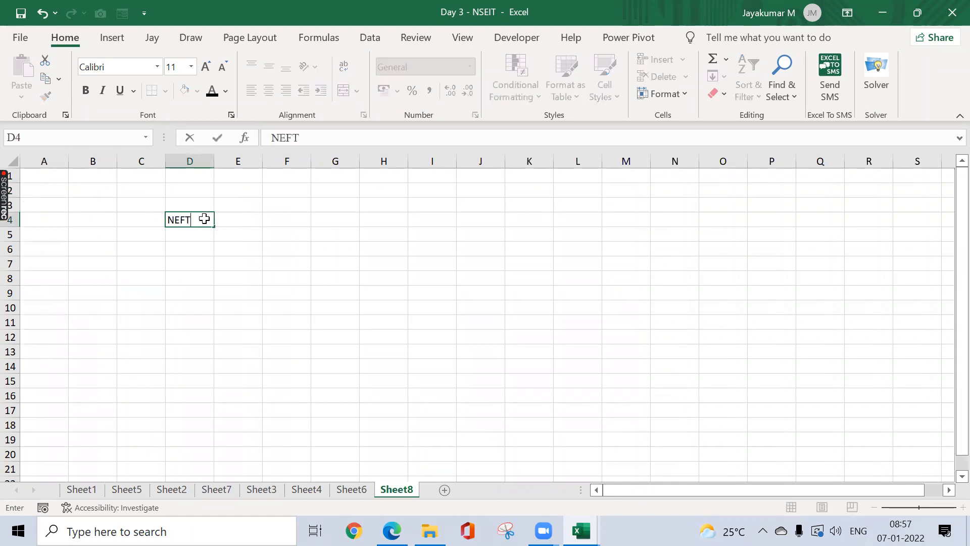
key(ctrl+Return)
Step: Add a Payment Method heading in D3 and auto-fit column D to it
key(Up)
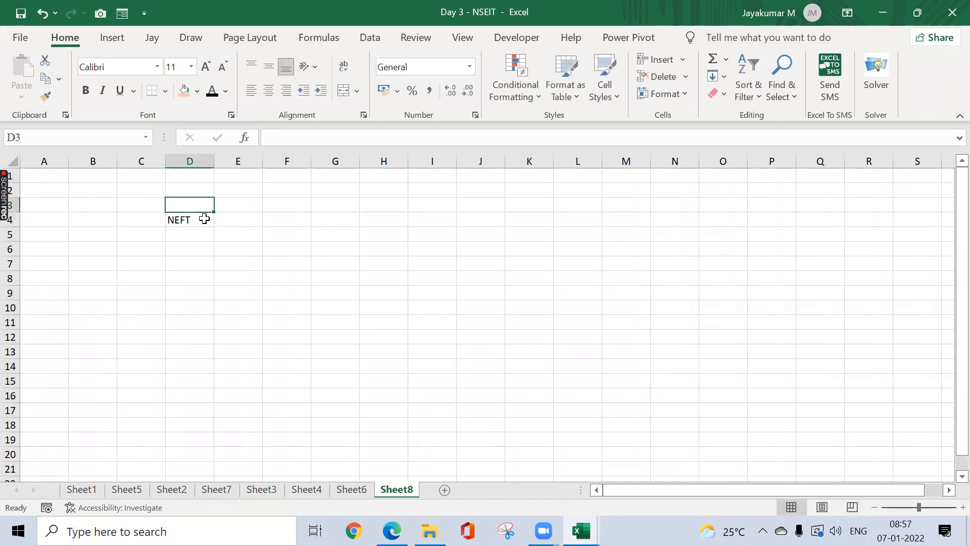
text(Paye)
key(BackSpace)
text(ment Method)
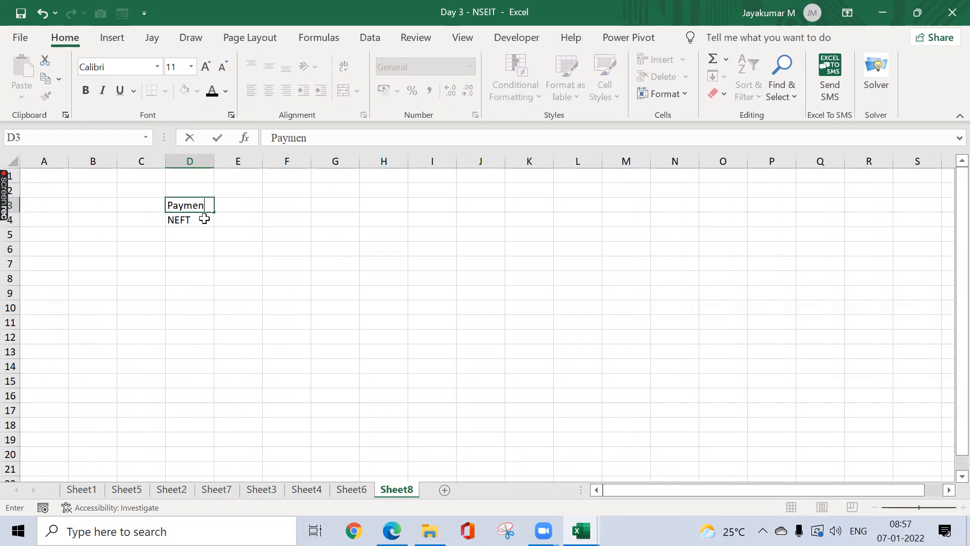
key(Return)
key(Up)
key(alt+o)
key(c)
key(a)
key(Down)
key(Right)
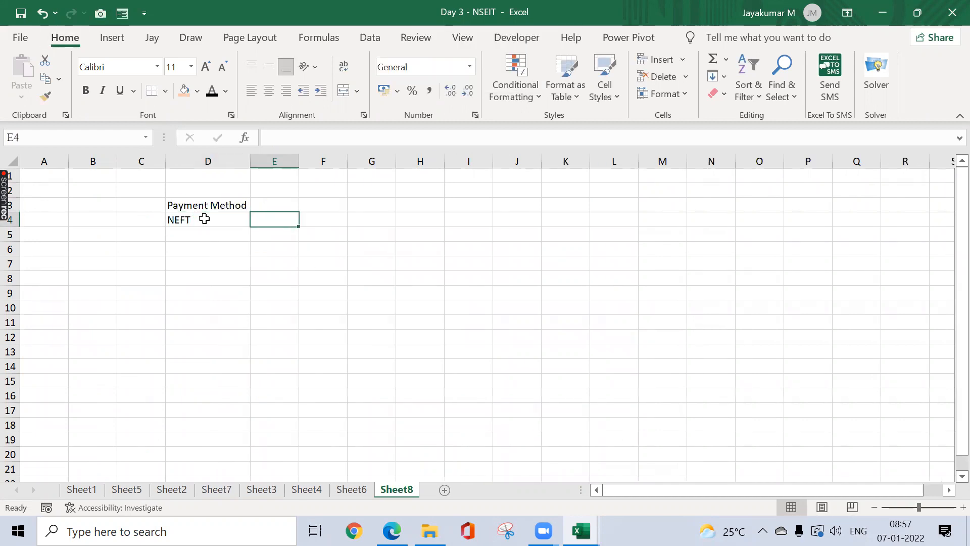
Step: In E4, enter =COUNTIF(Sheet7!H:H,Sheet8!D4) to count D4's method in Sheet7
click(204, 490)
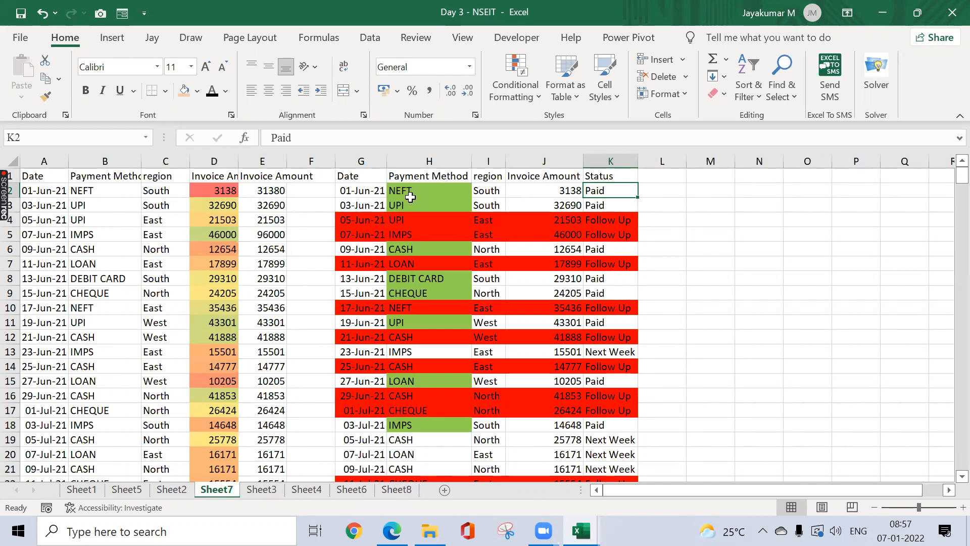
click(394, 489)
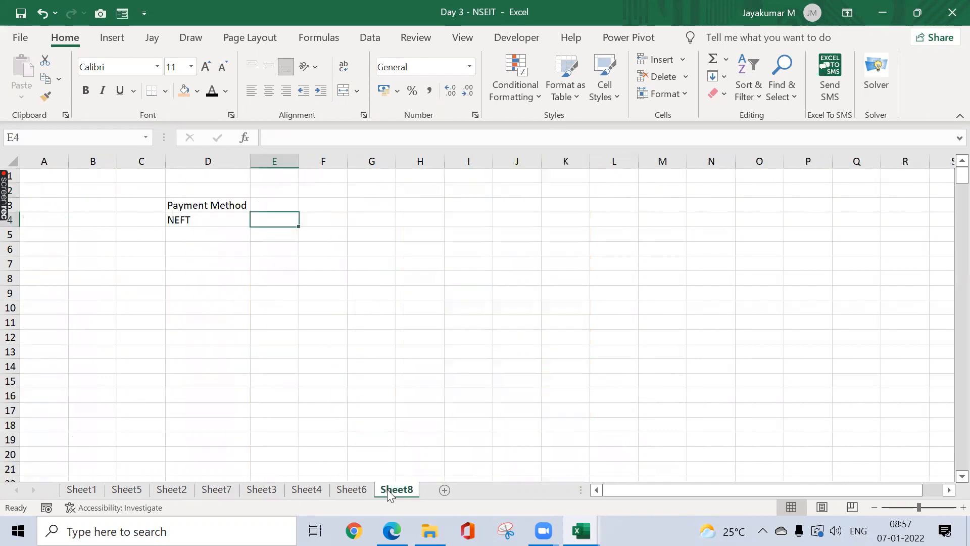
text(=)
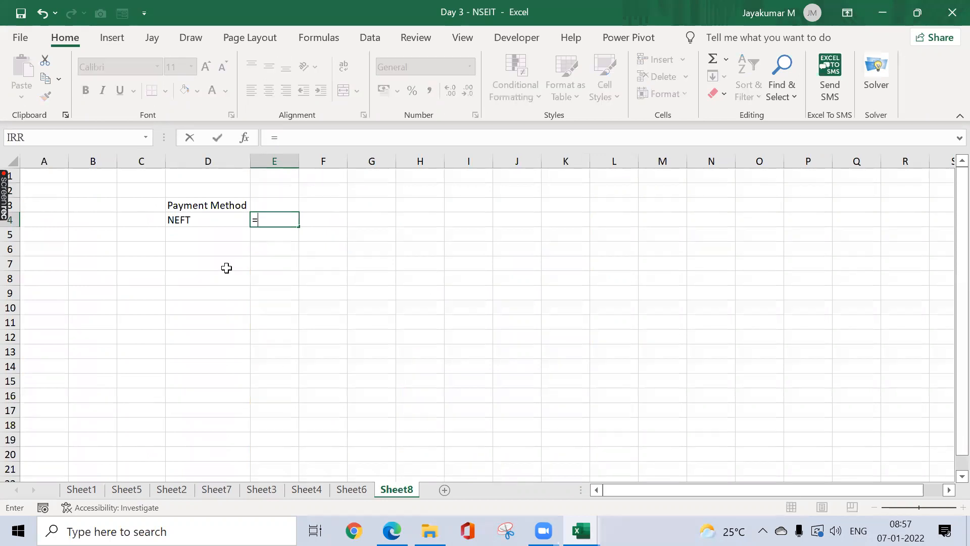
text(countif)
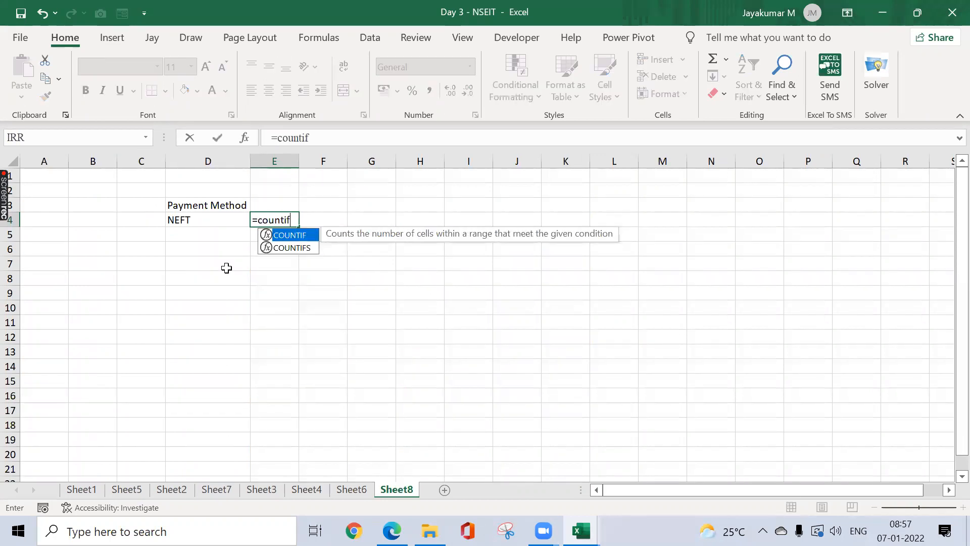
key(Tab)
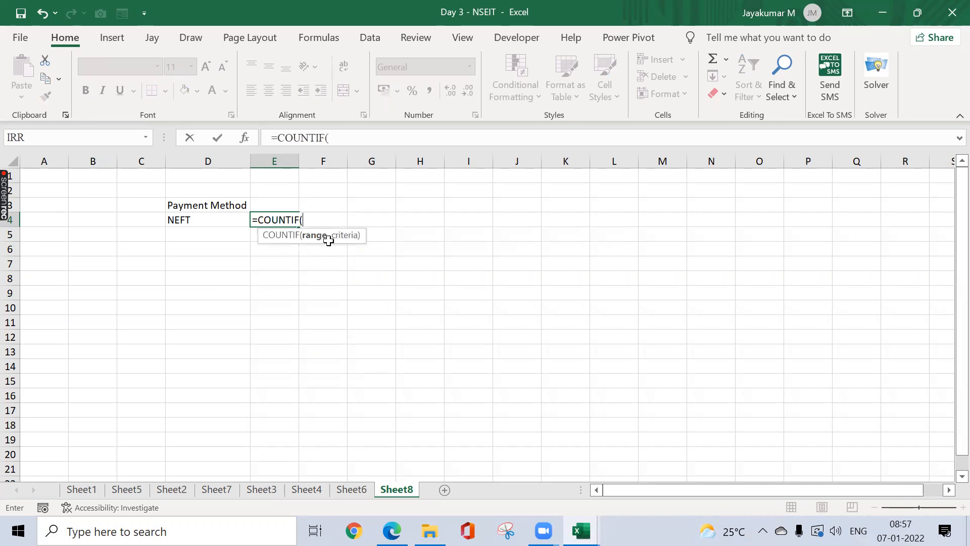
click(217, 489)
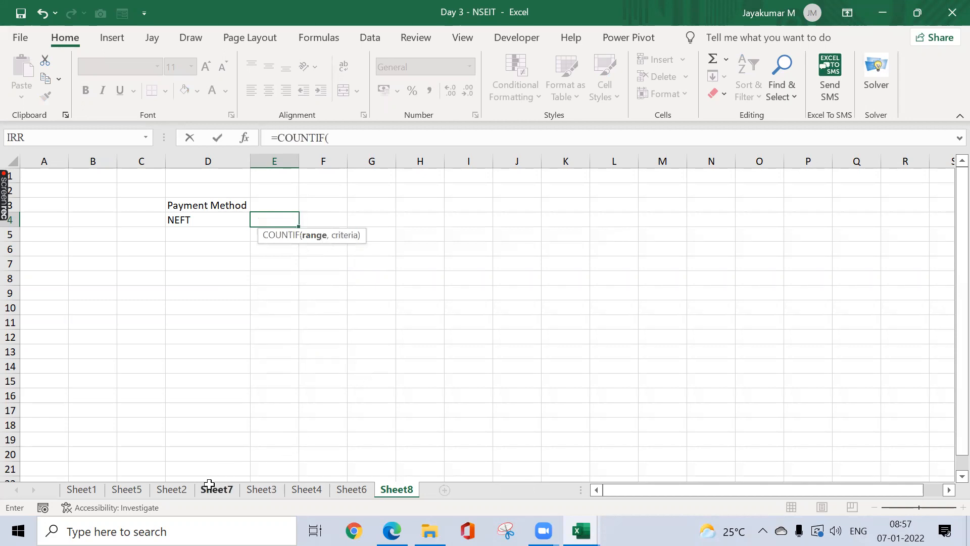
click(429, 160)
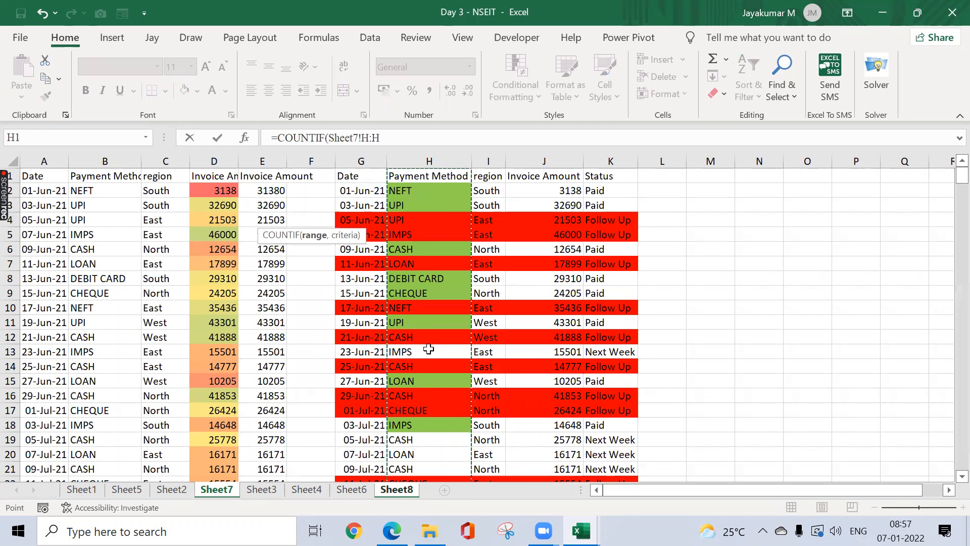
text(,)
click(398, 138)
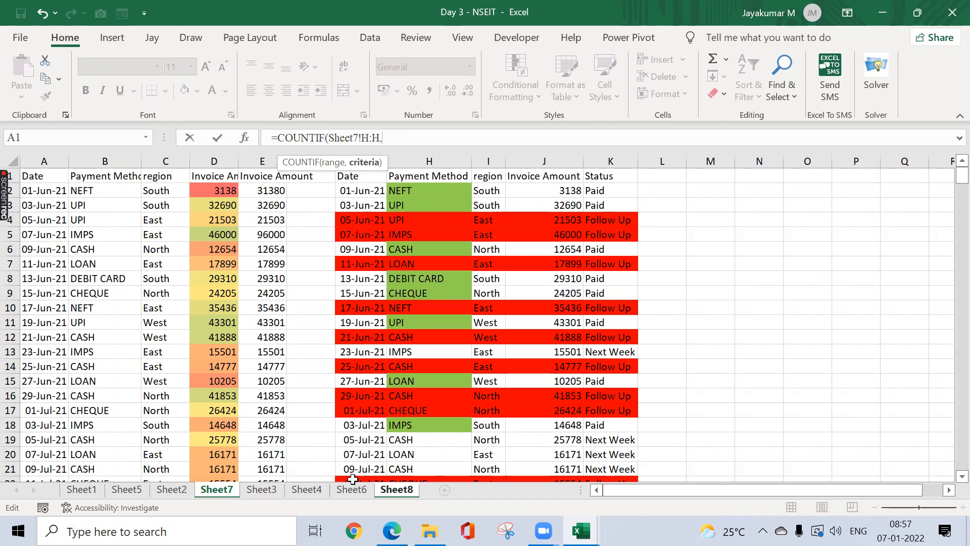
click(386, 490)
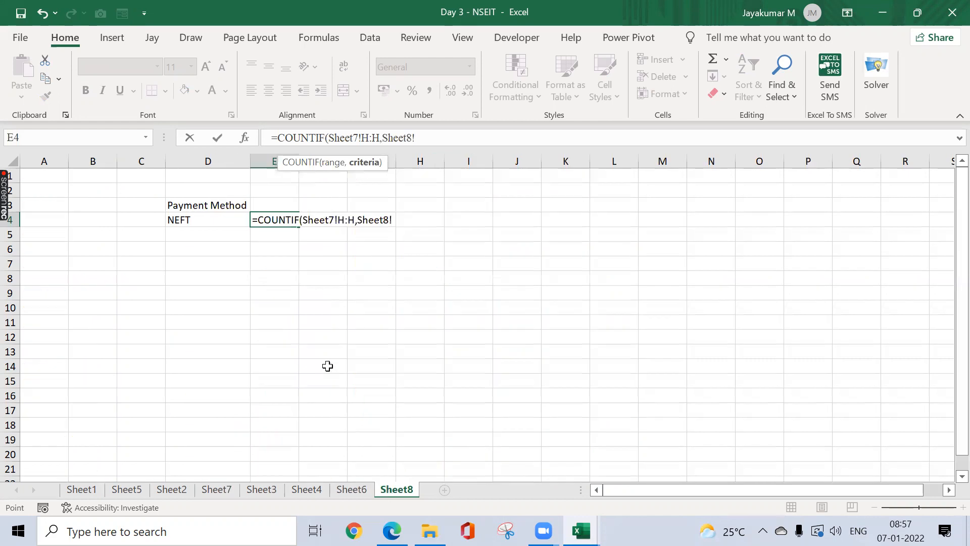
click(219, 220)
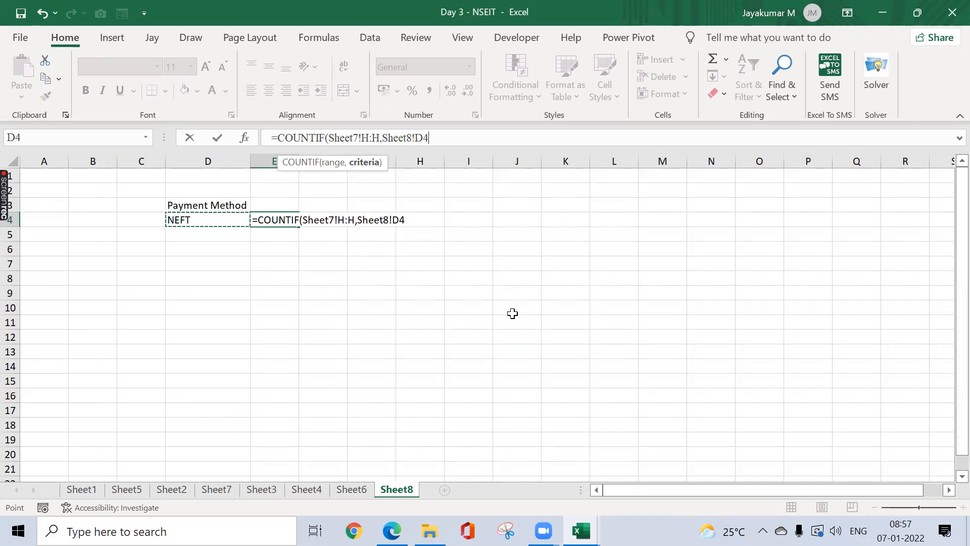
text())
key(ctrl+Return)
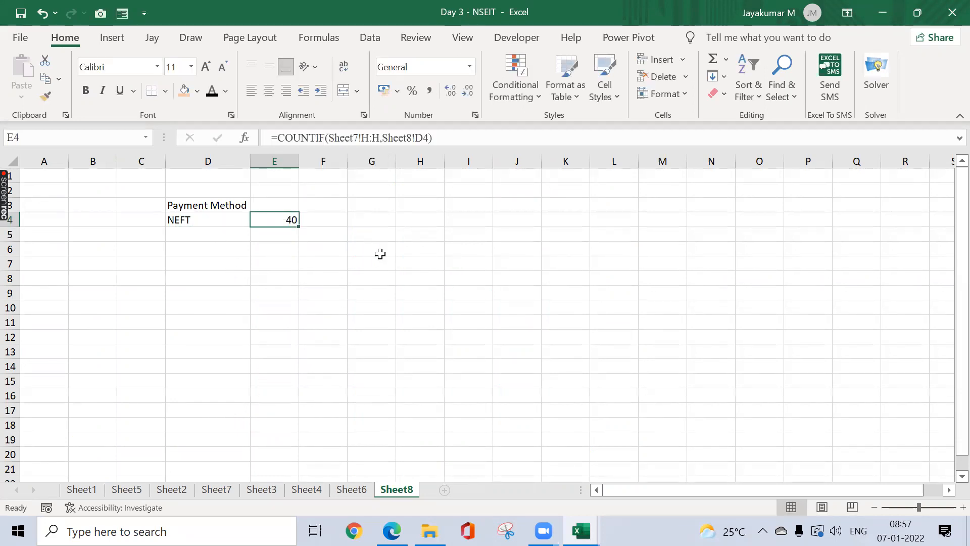
Step: Change the payment method to Cash so the count becomes 55
text(C)
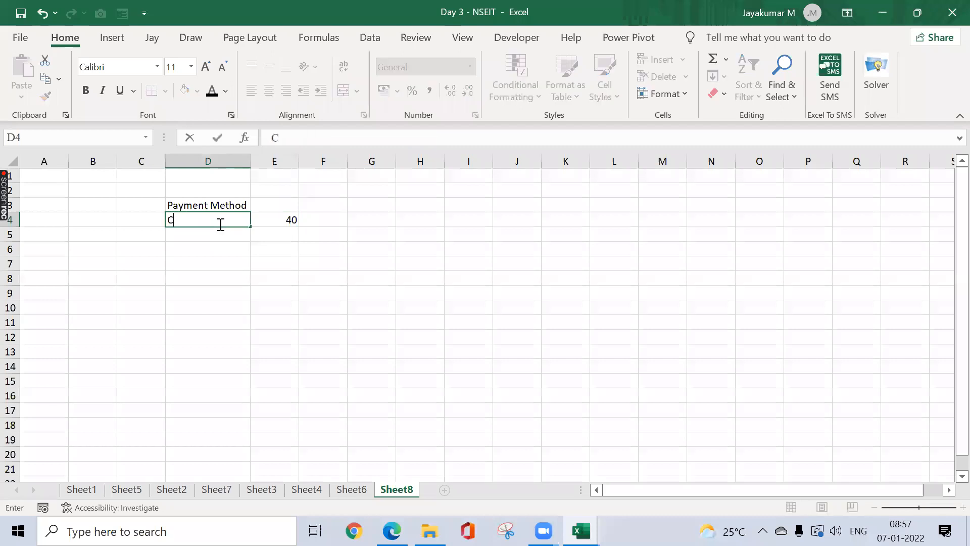
text(ash)
key(Return)
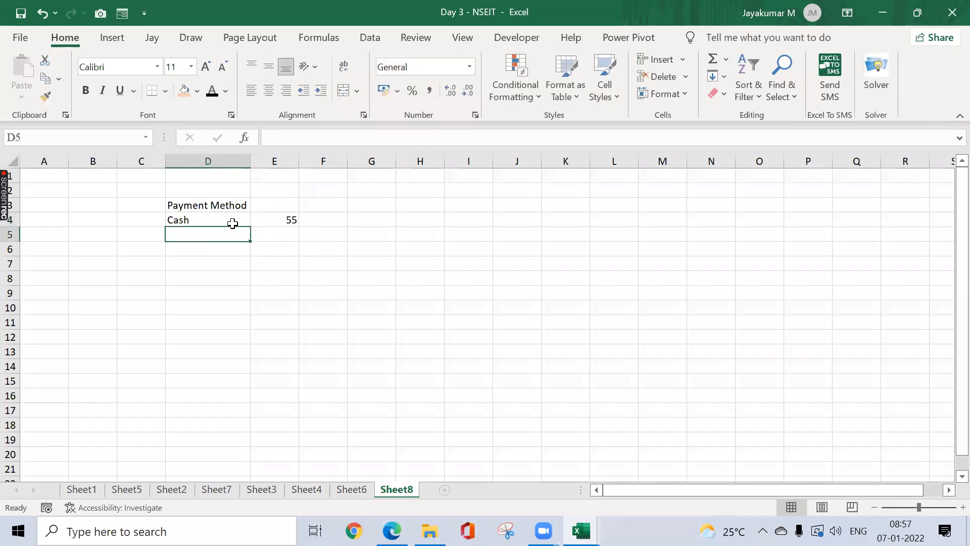
click(277, 221)
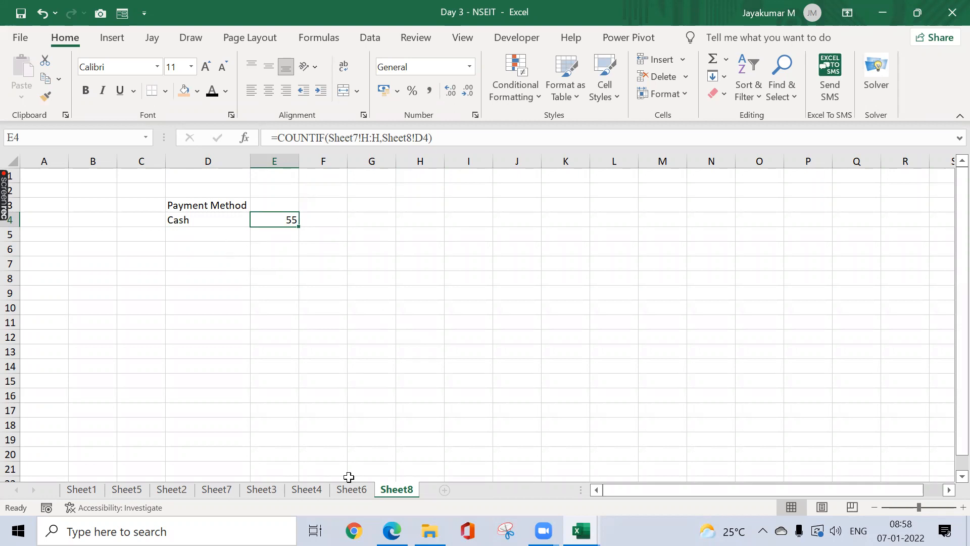
Step: Compare Sheet7's payment data against the Cash count of 55 on Sheet8
click(213, 490)
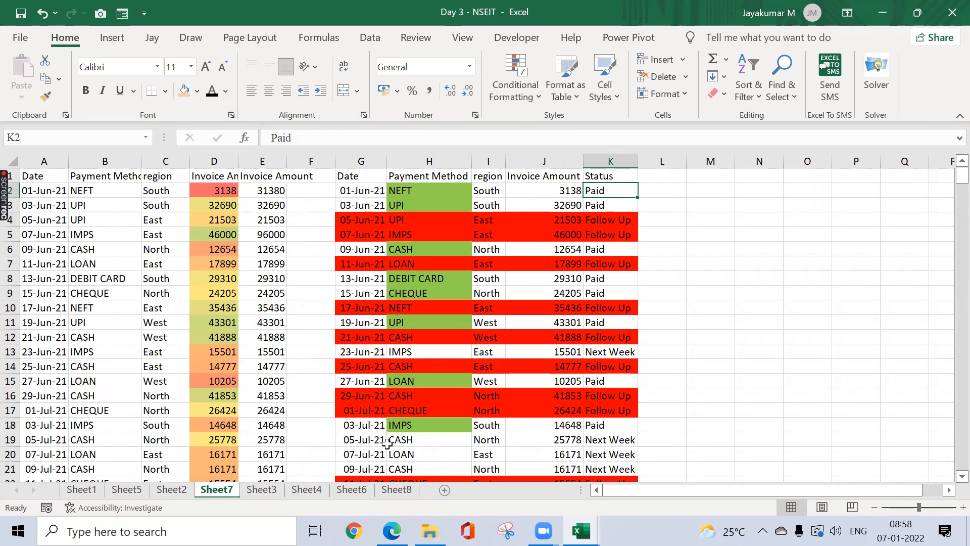
click(397, 490)
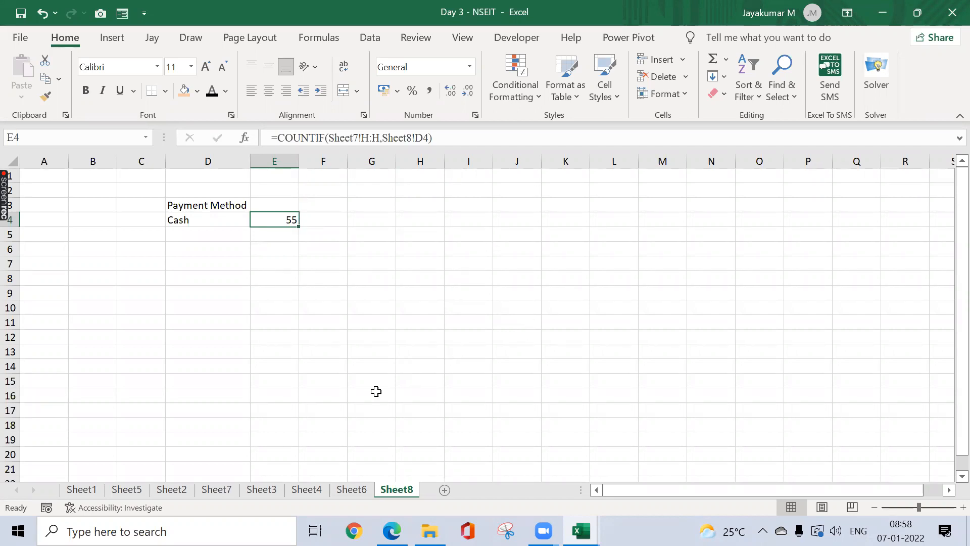
click(225, 486)
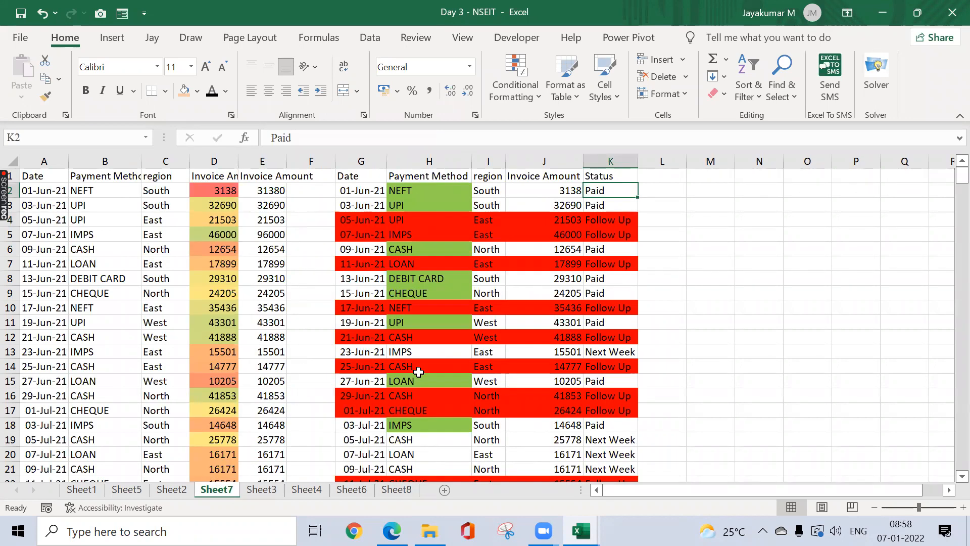
click(389, 496)
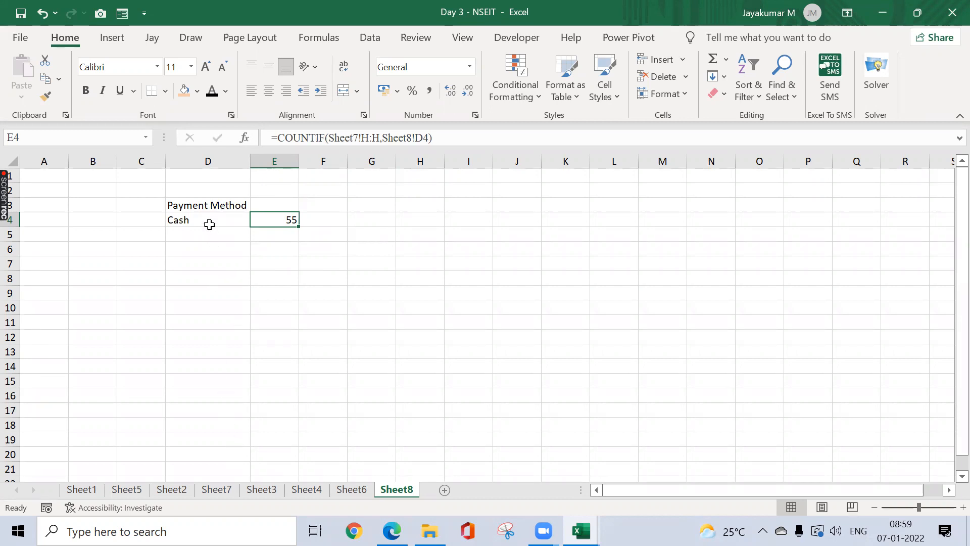
click(217, 488)
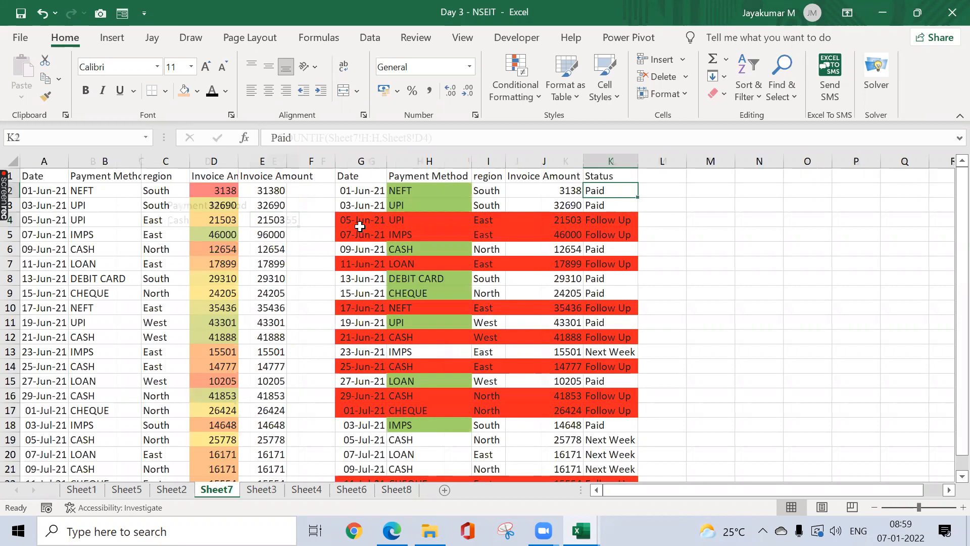
click(359, 226)
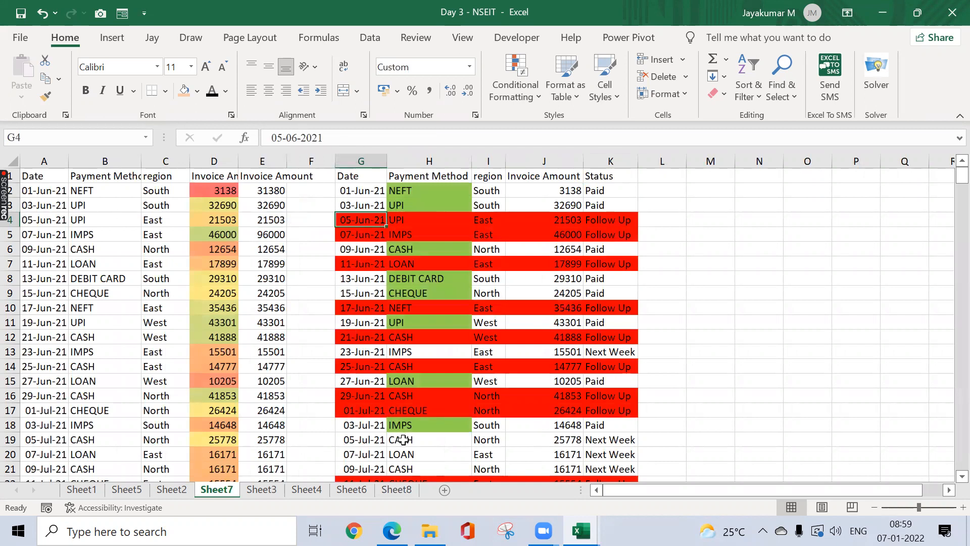
click(397, 489)
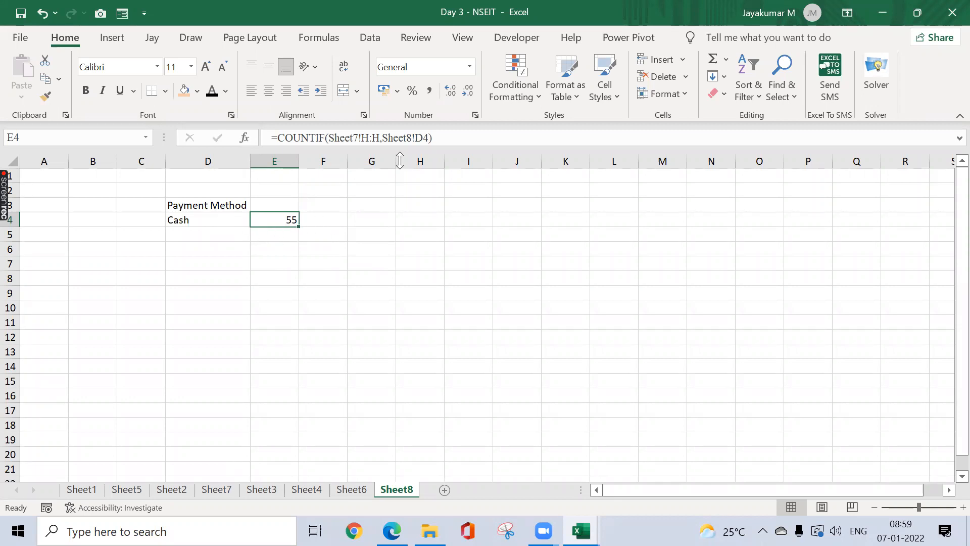
Step: In F4, enter =COUNTIF(Sheet7!H:H,"cash"), which also returns 55
click(320, 224)
text(=cou)
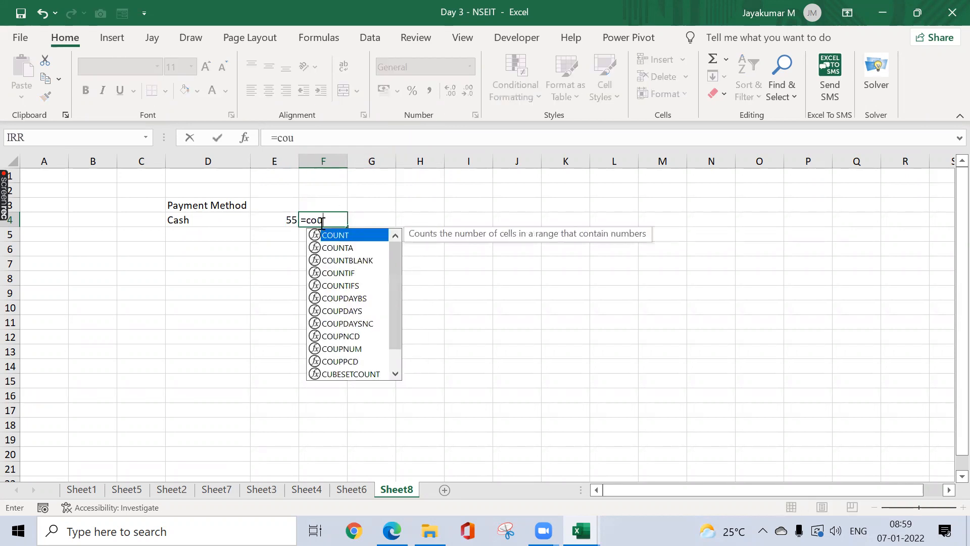
text(ntif()
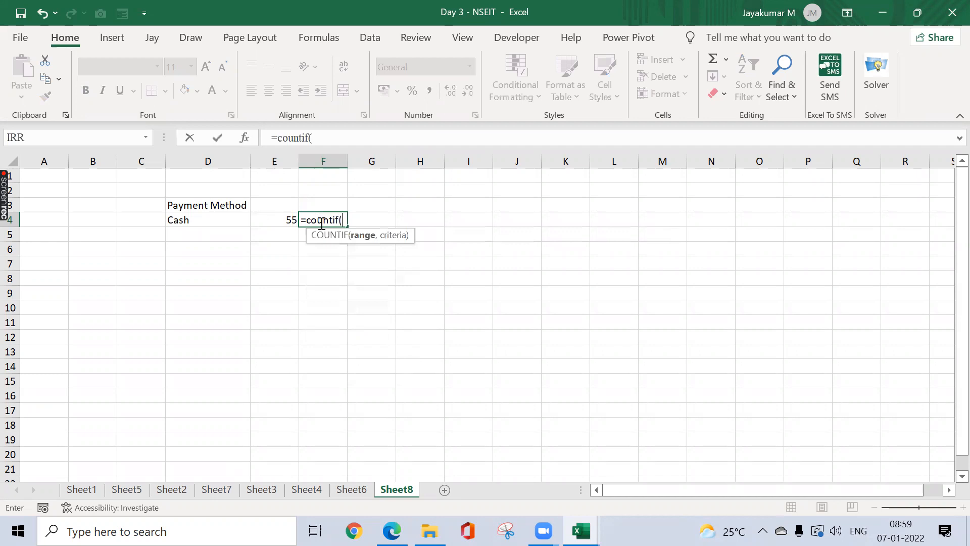
click(218, 489)
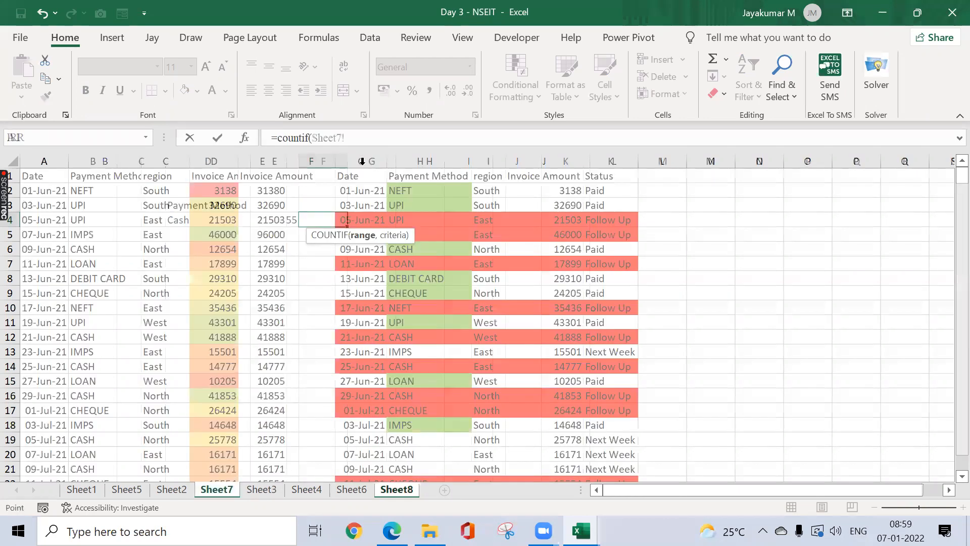
click(396, 160)
text(,")
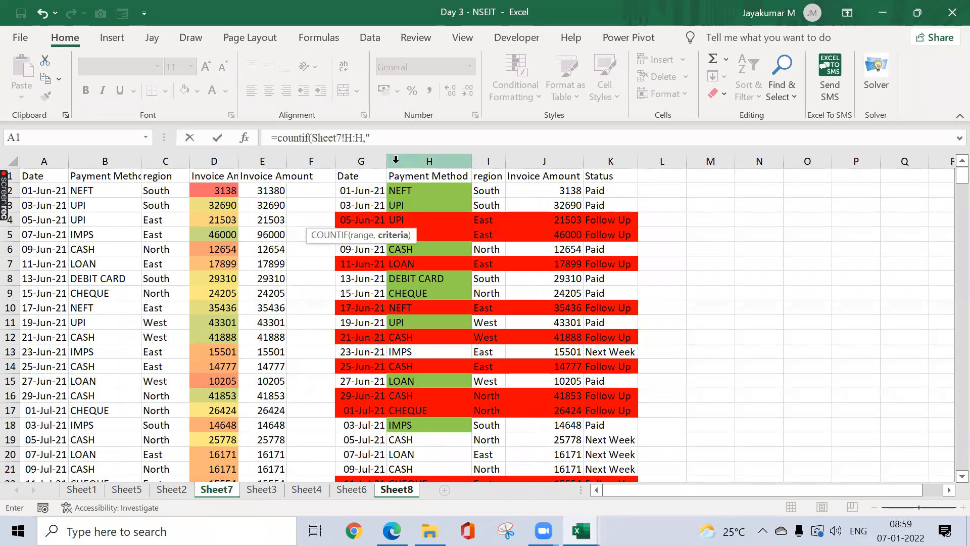
text(cash)
key(ctrl+Return)
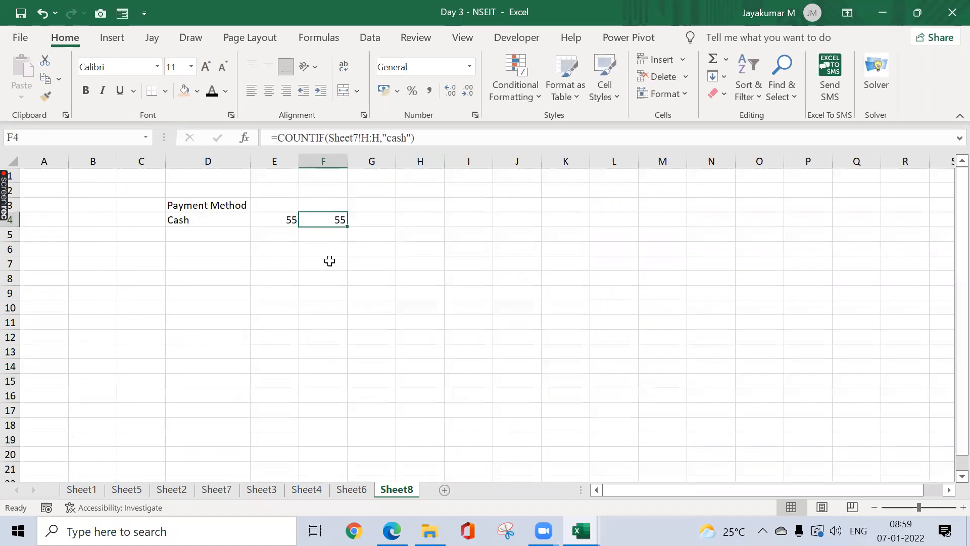
click(201, 232)
Step: Enter NEFT in D5 and a CREDIT entry in D6 of the Payment Method list
text(NEFT)
key(Return)
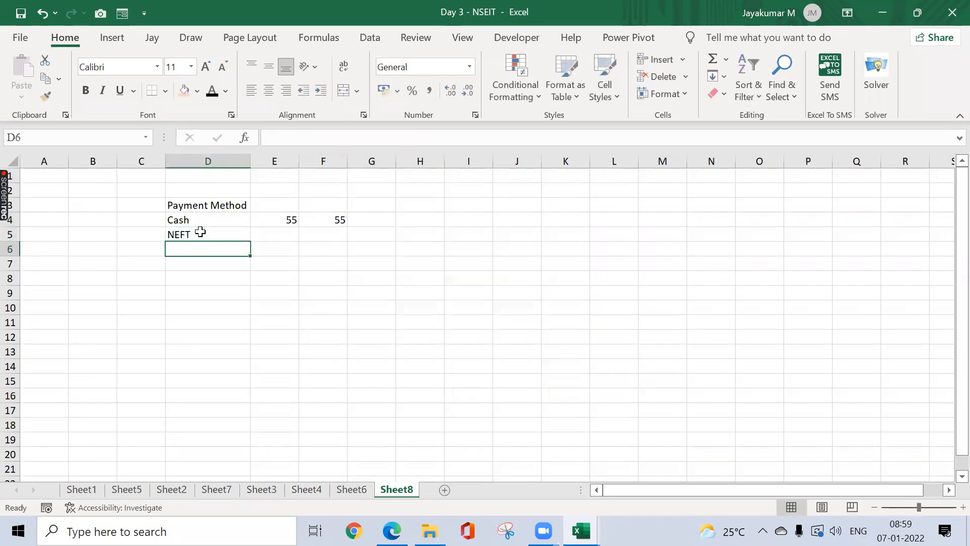
text(CREDIT)
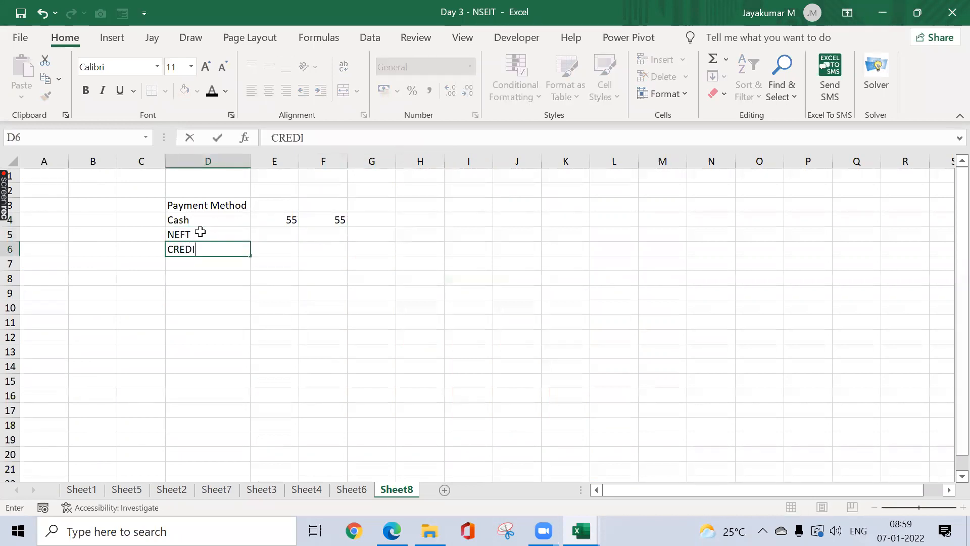
key(Return)
Step: Replace D6's entry with DEBIT CARD copied from Sheet7's cell H8
click(216, 489)
click(427, 277)
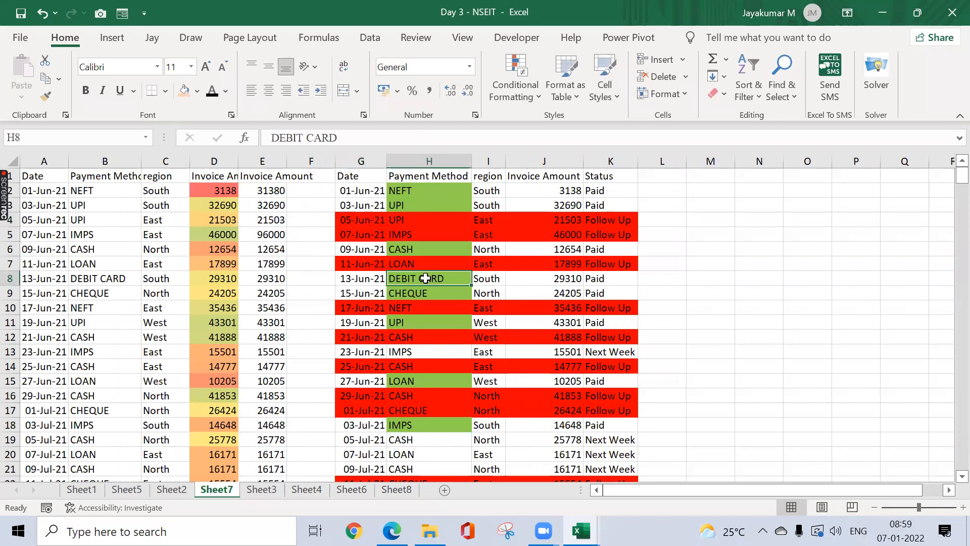
key(ctrl+c)
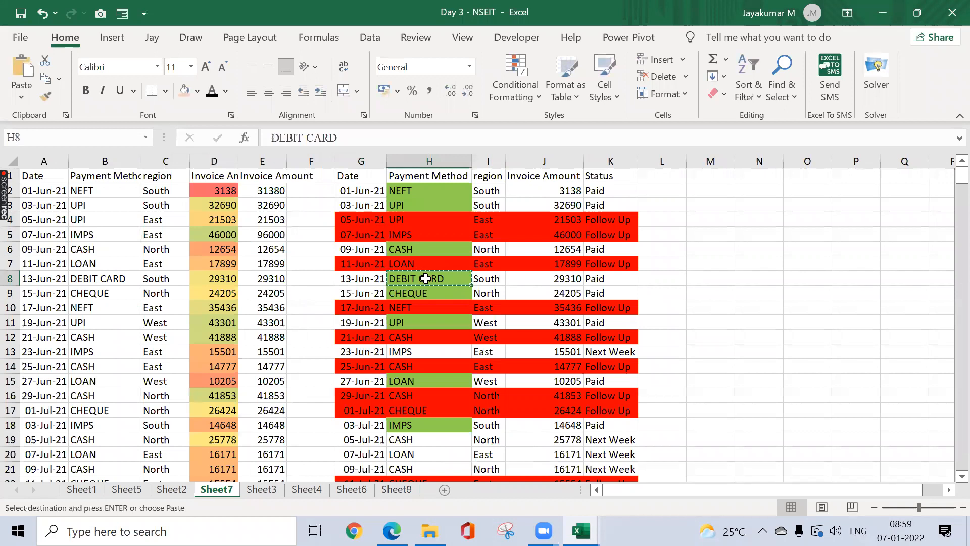
key(ctrl+Page_Down)
key(ctrl+Page_Down)
key(ctrl+Page_Down)
key(ctrl+Page_Down)
key(Up)
key(ctrl+v)
Step: Add UPI in D7 and return to the Cash count in E4
key(Down)
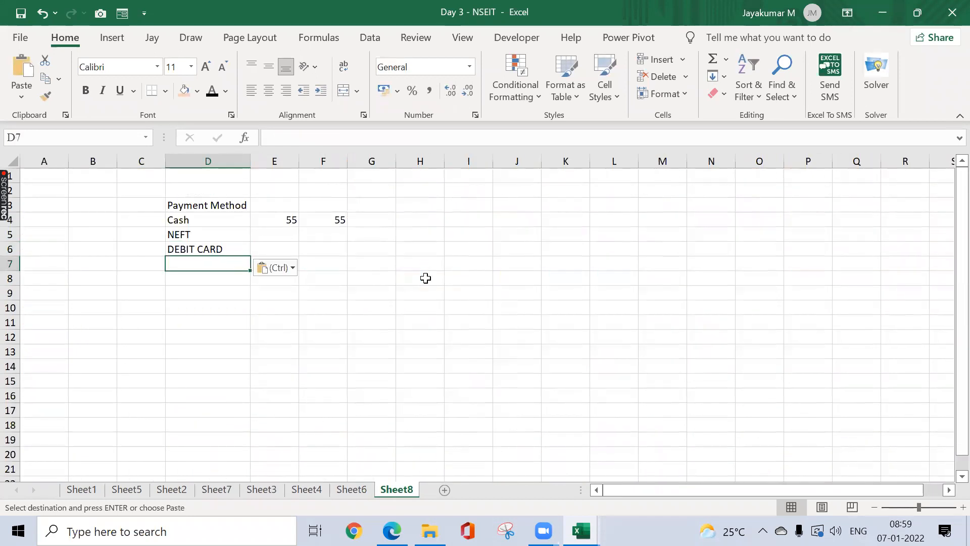
text(UPI)
key(Return)
key(Up)
key(Right)
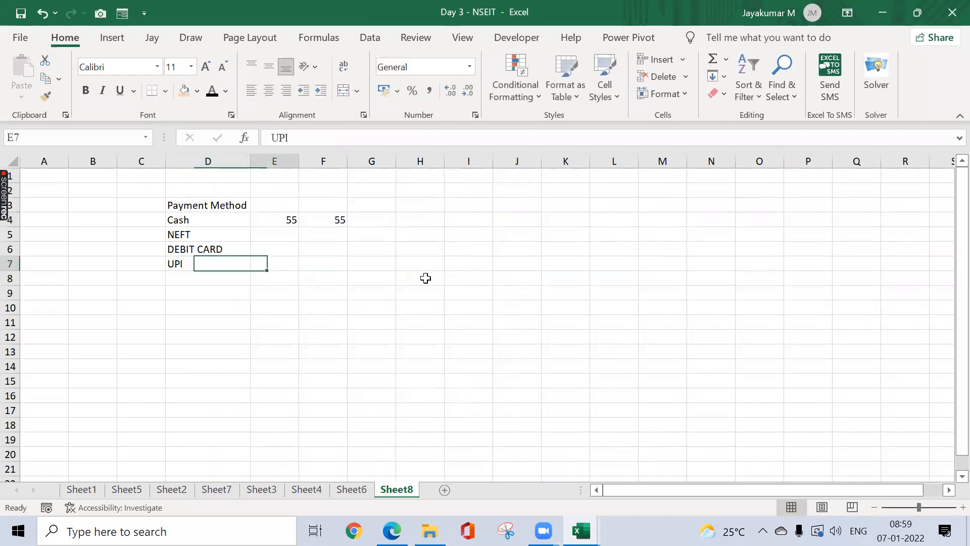
key(Up)
key(Up)
key(Up)
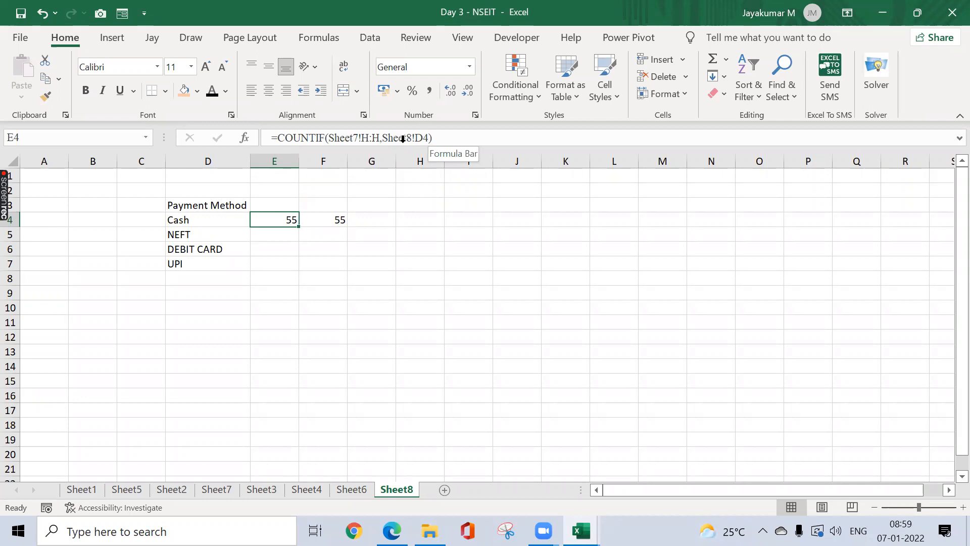
Step: Fill the E4 and F4 count formulas down to row 7
drag(300, 228, 302, 271)
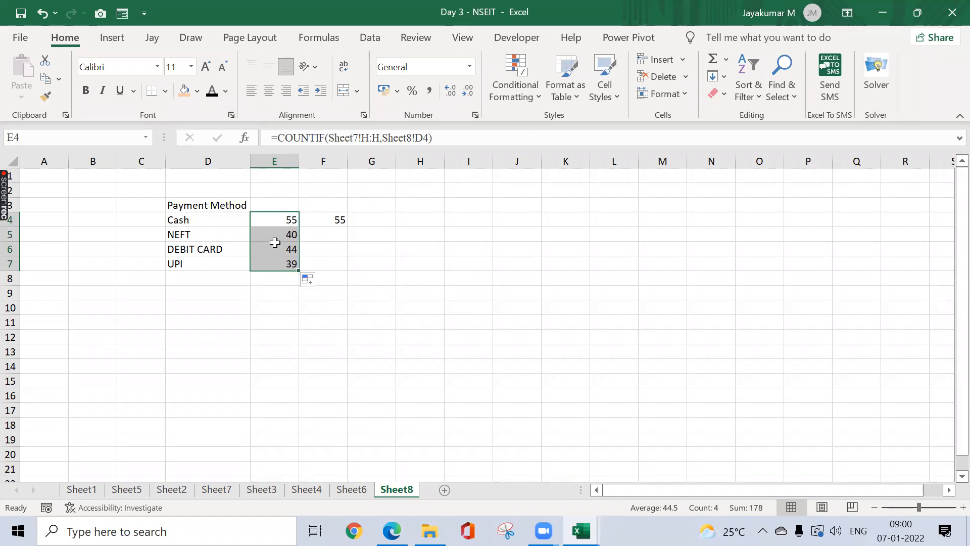
click(321, 224)
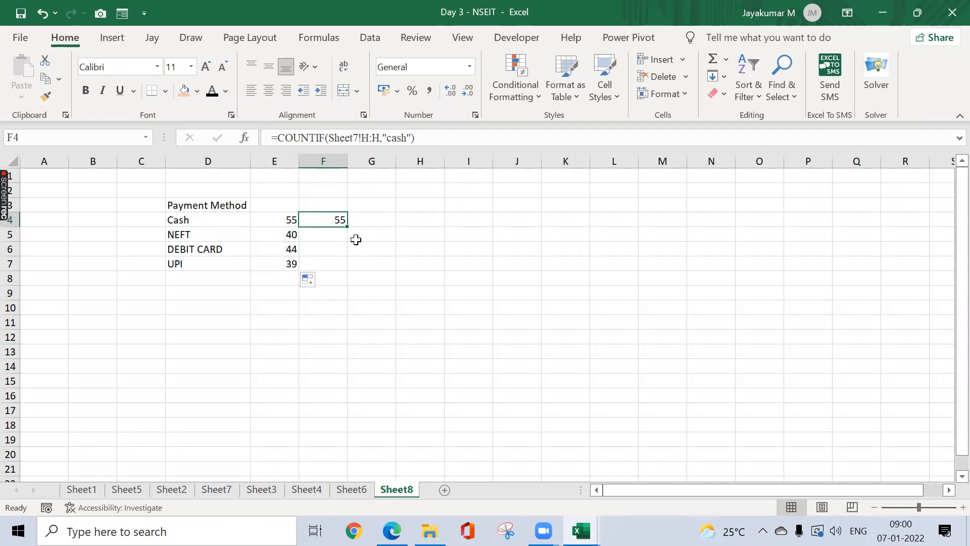
drag(347, 226, 335, 264)
Step: Change F5's criteria from Cash to NEFT so it counts 40
click(340, 233)
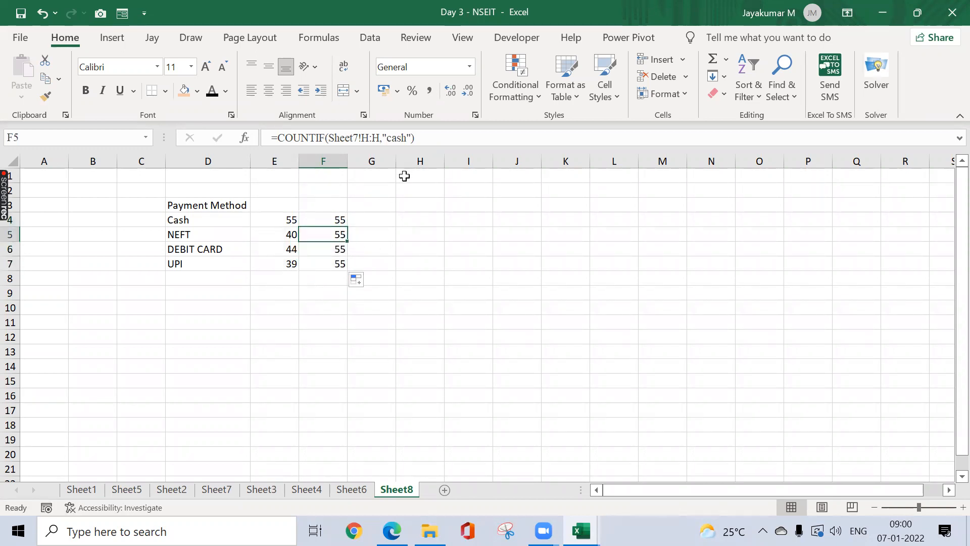
click(409, 138)
key(ctrl+shift+Left)
text(NEFT)
key(shift+Return)
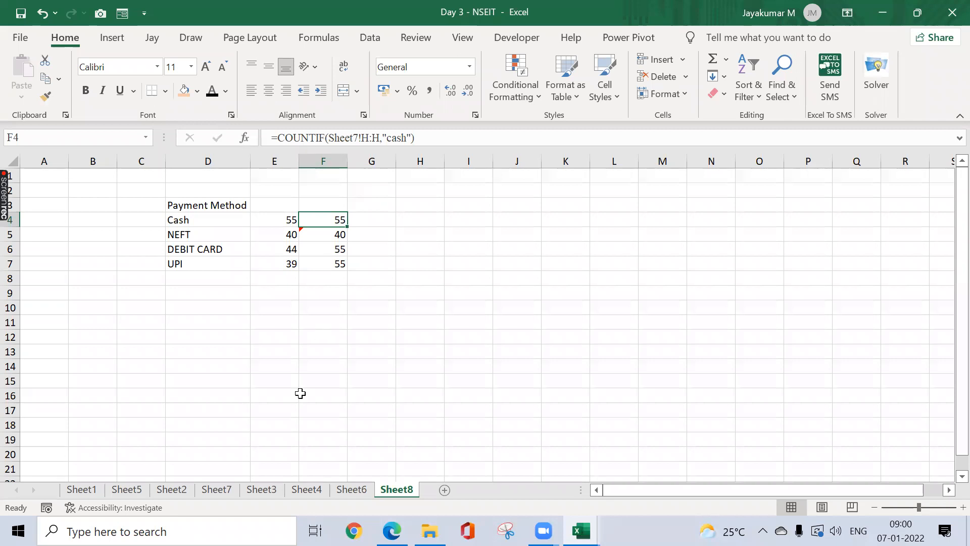
Step: Check Sheet7's invoice amounts, then display Sheet5's invoice tables
click(200, 488)
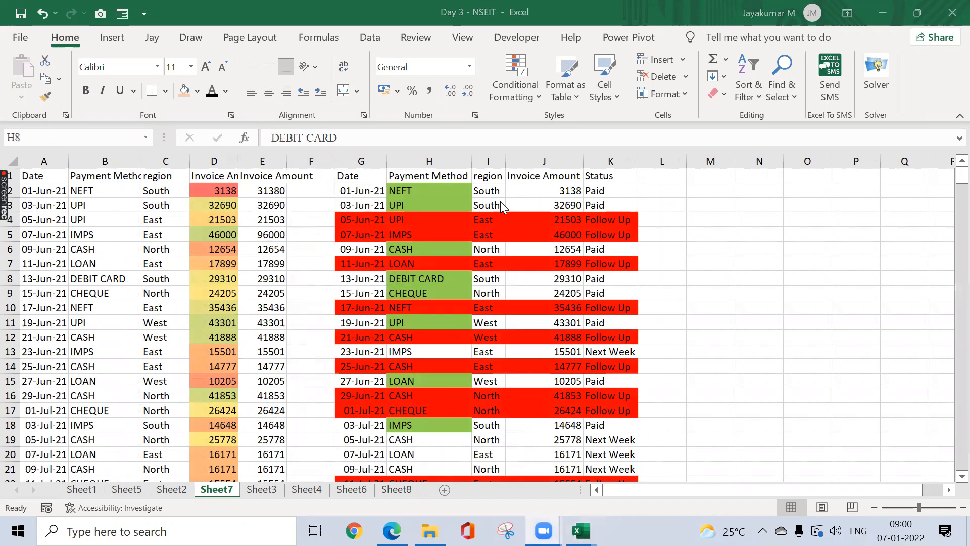
click(709, 127)
click(539, 301)
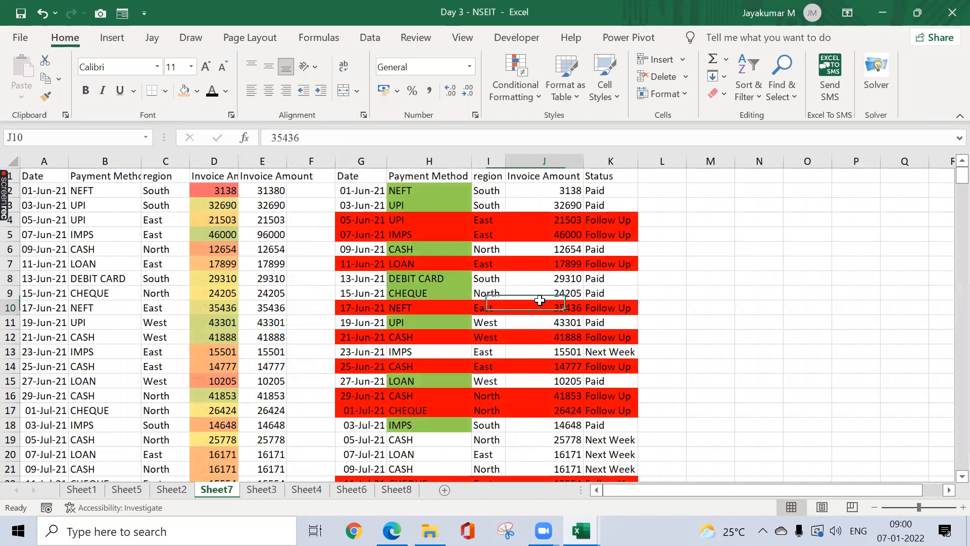
click(407, 490)
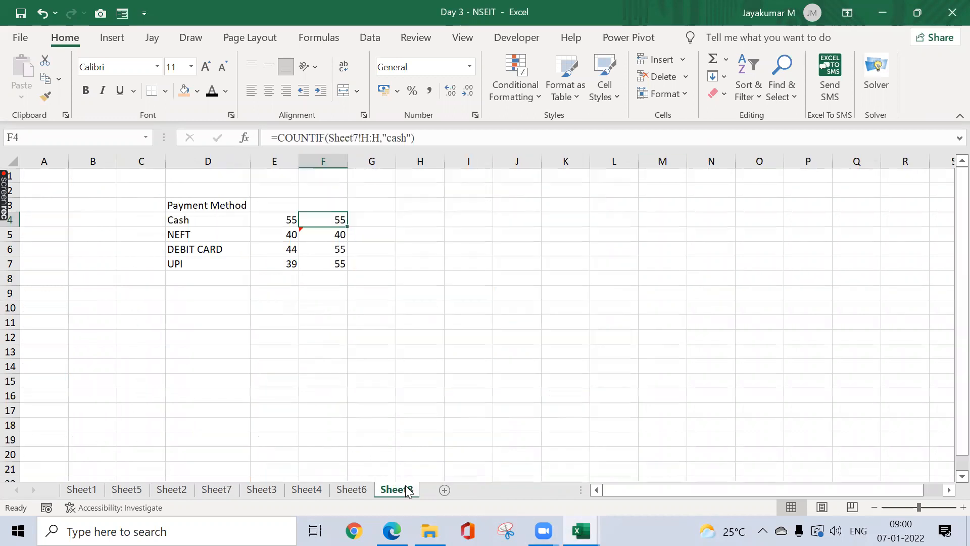
click(120, 490)
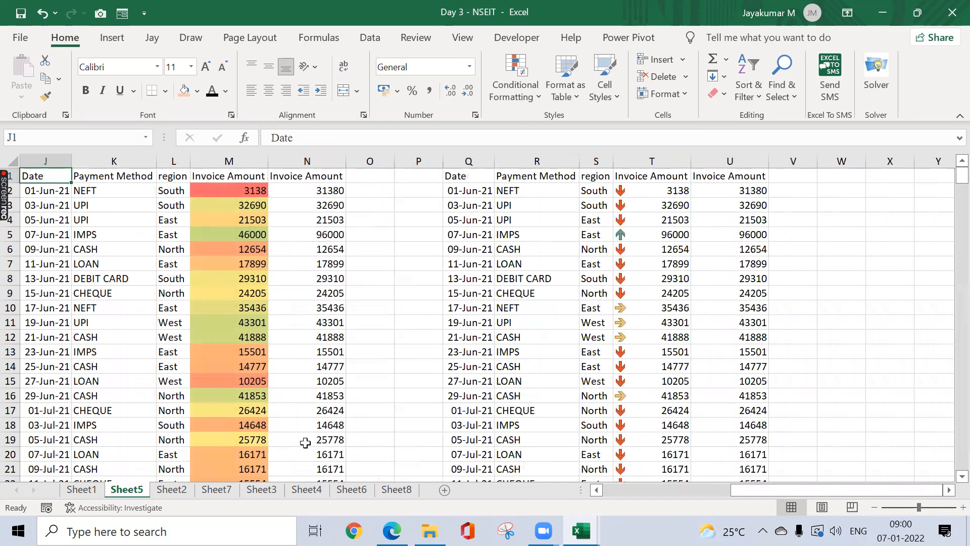
click(182, 490)
drag(461, 479, 396, 490)
text(Pivot)
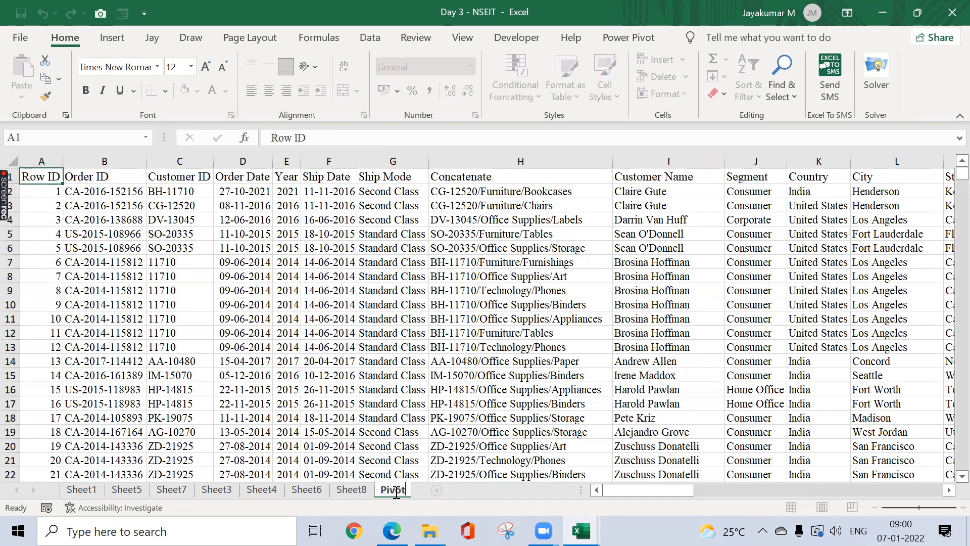
text( Table)
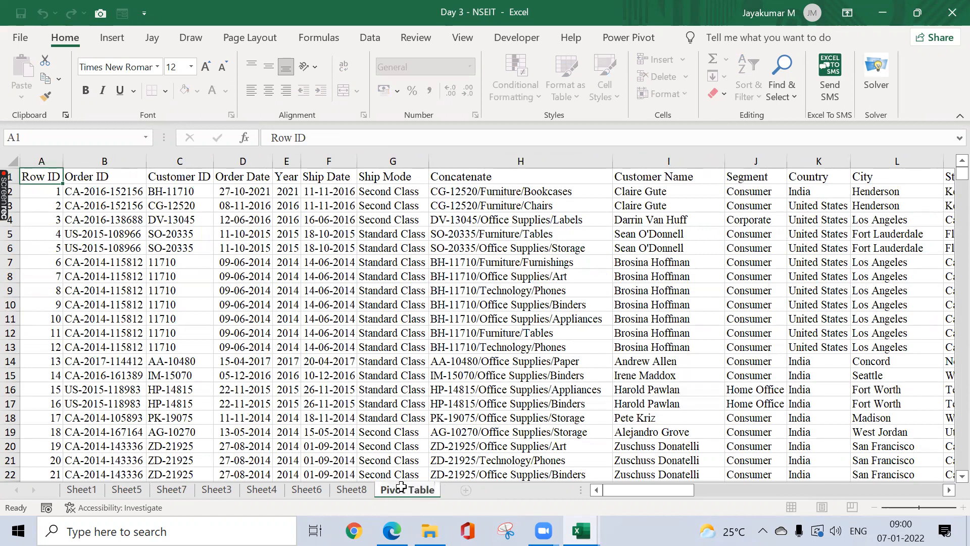
click(489, 429)
key(ctrl+Up)
key(ctrl+Left)
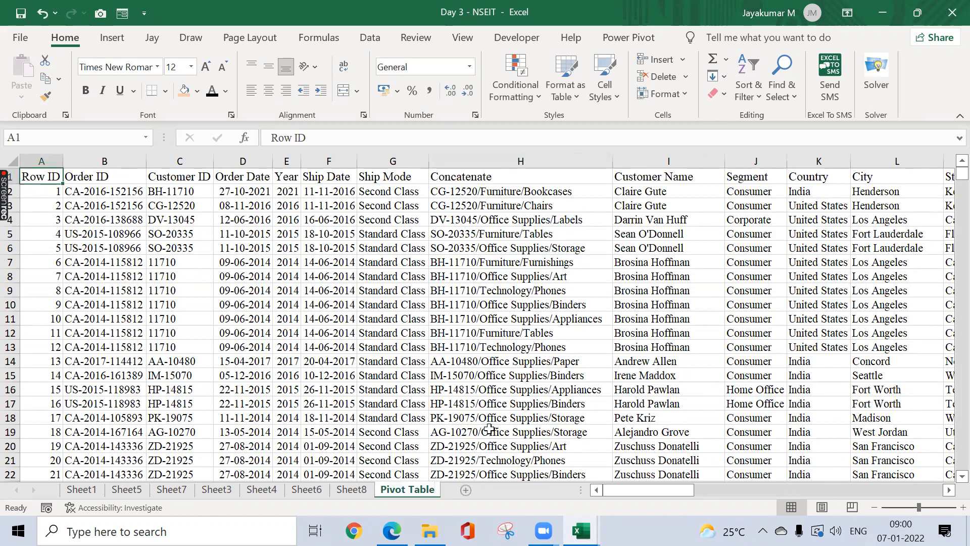
key(ctrl+shift+Right)
key(ctrl+shift+Down)
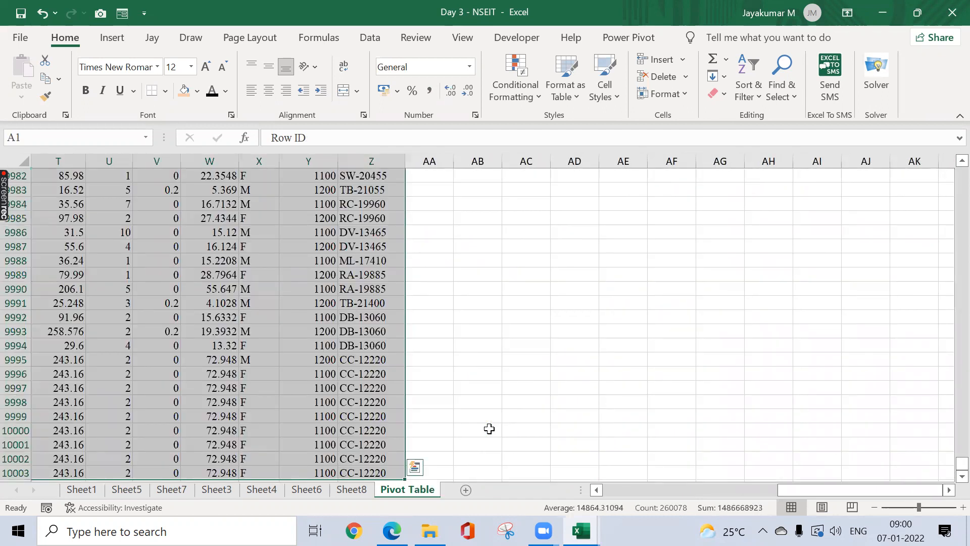
key(ctrl+Up)
key(ctrl+Right)
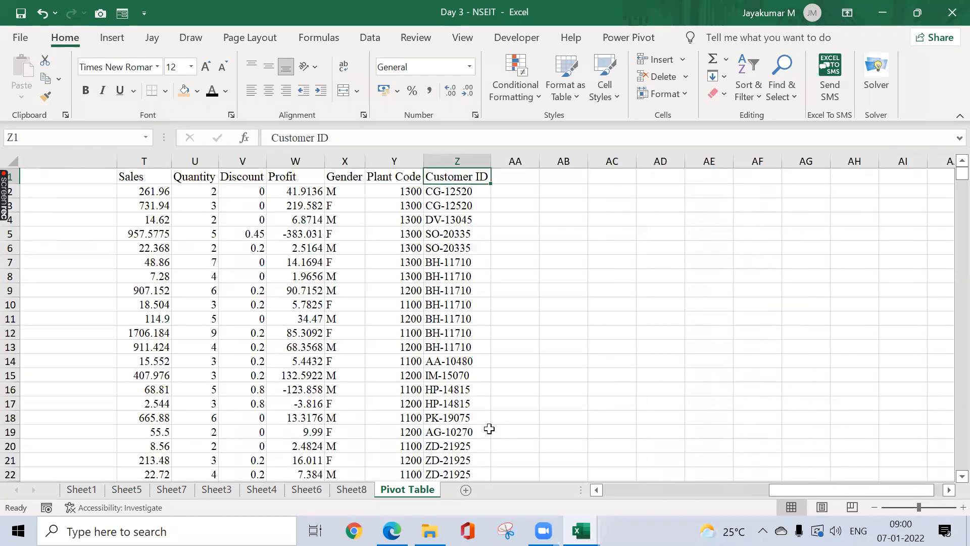
key(ctrl+Left)
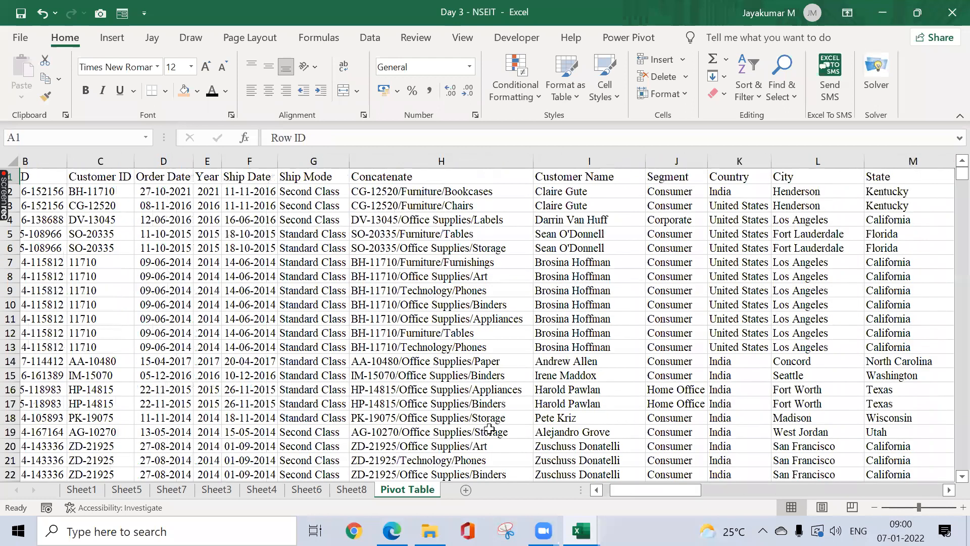
key(Right)
key(Right)
key(Right)
key(Right)
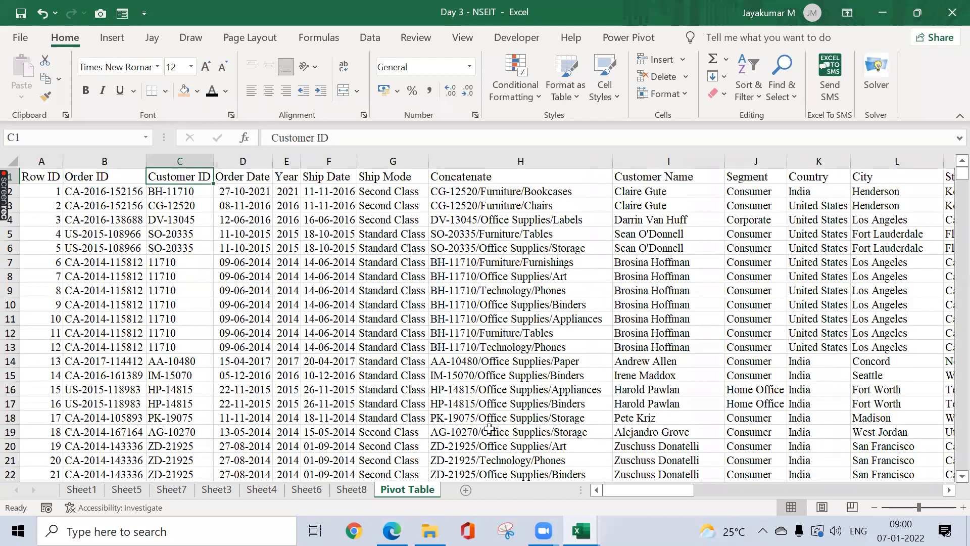
key(Down)
key(Down)
key(ctrl+a)
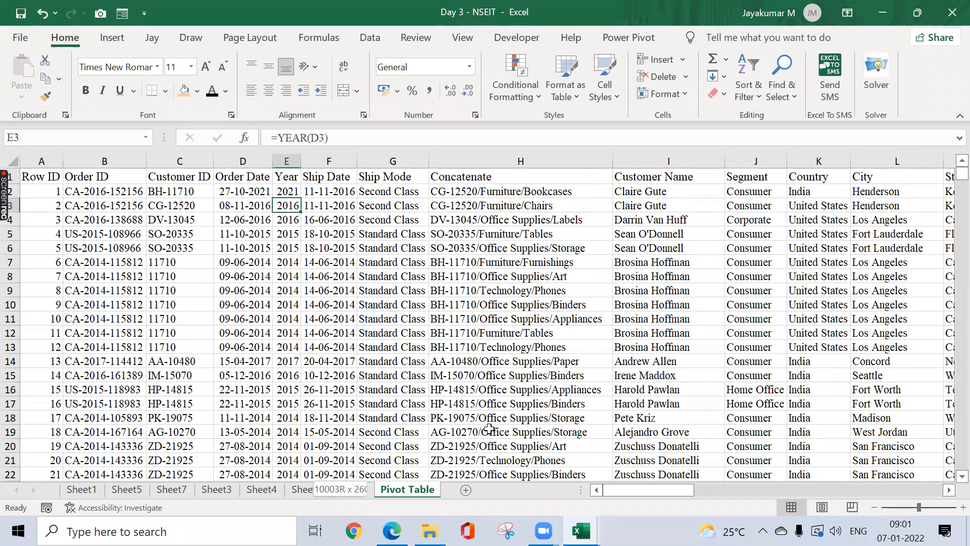
key(ctrl+shift+Down)
key(ctrl+Up)
key(Right)
key(Right)
key(Right)
key(Right)
key(Right)
key(Down)
key(Right)
key(Right)
key(Right)
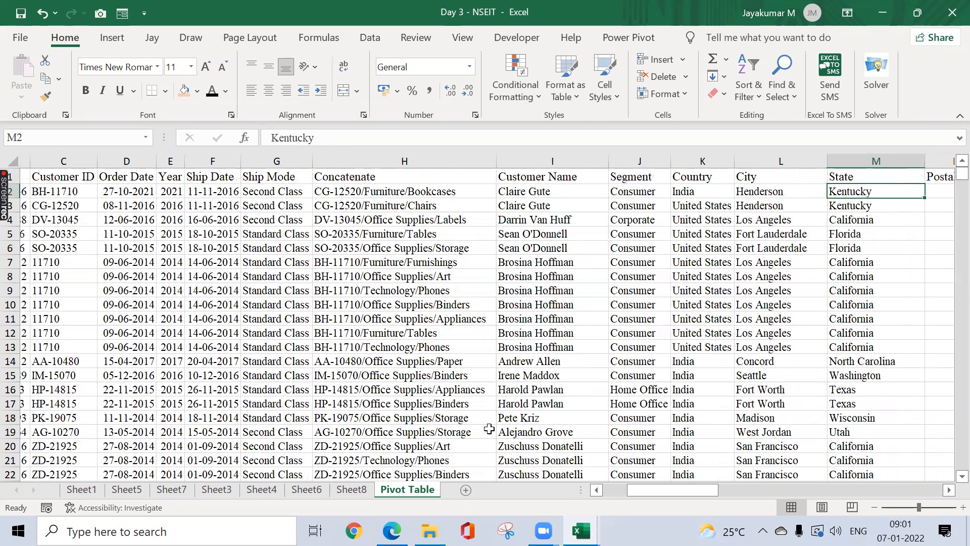
key(Right)
key(Right)
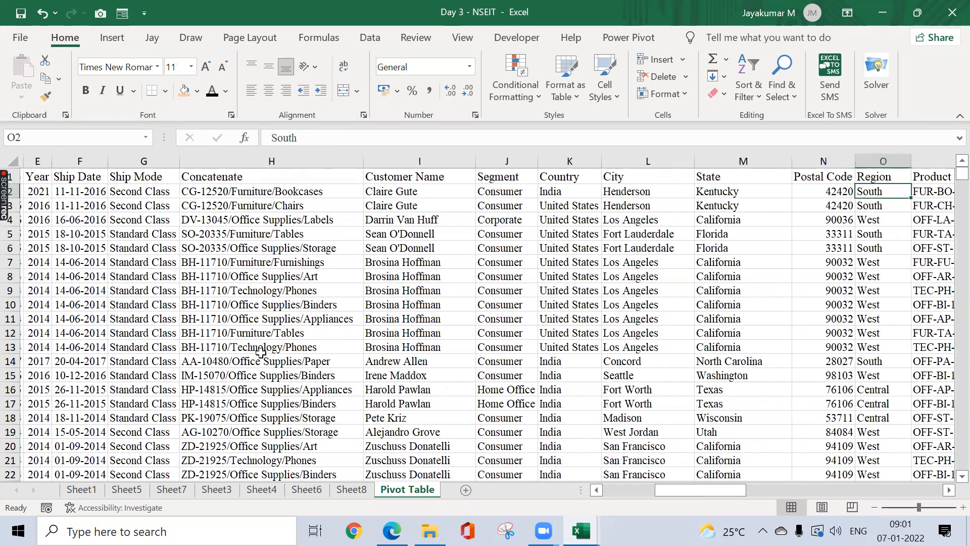
key(Right)
key(Right)
key(Right)
key(Right)
key(Left)
key(Left)
key(Left)
key(Left)
key(Left)
key(Left)
key(Left)
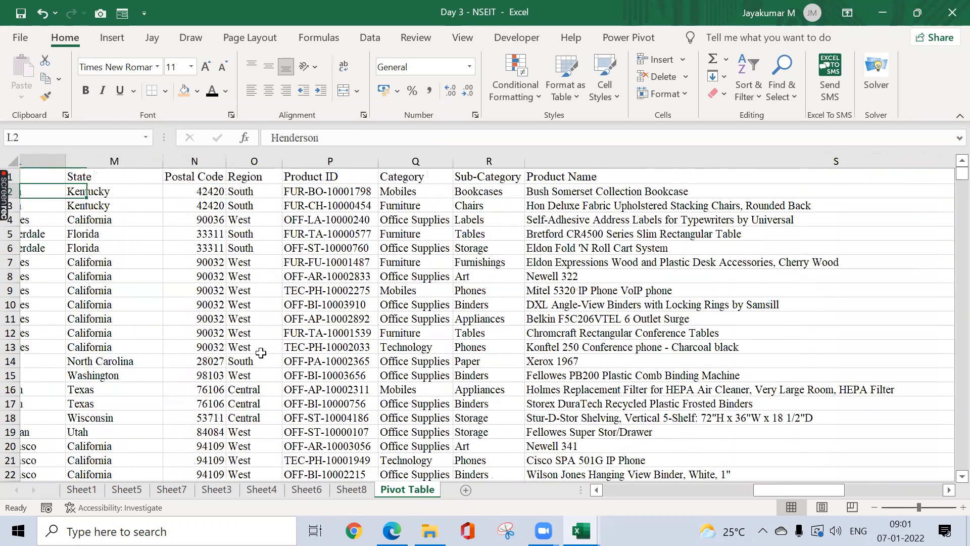
key(Left)
key(Right)
key(Right)
key(Right)
key(Right)
key(Right)
key(Right)
key(Right)
key(Right)
key(Right)
key(Right)
key(Right)
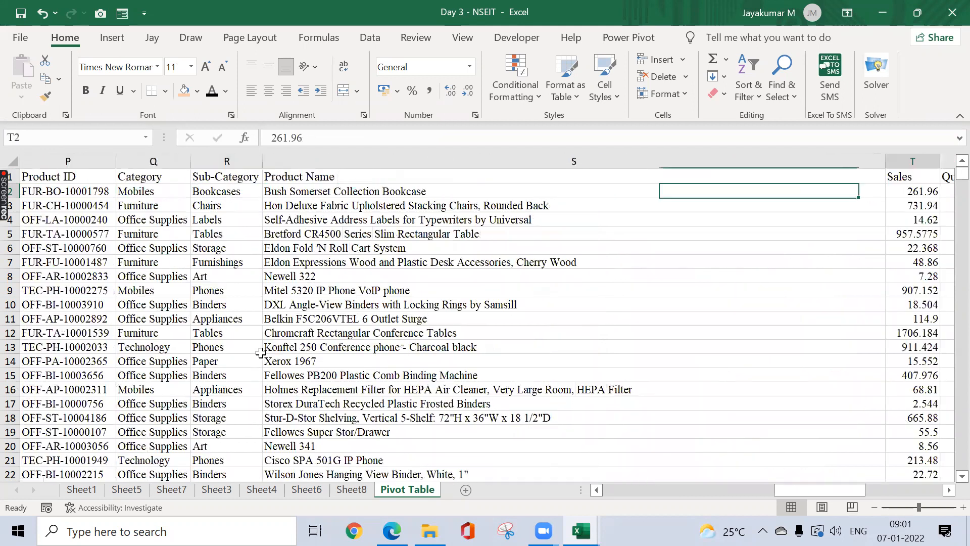
key(Right)
key(Right)
key(Right)
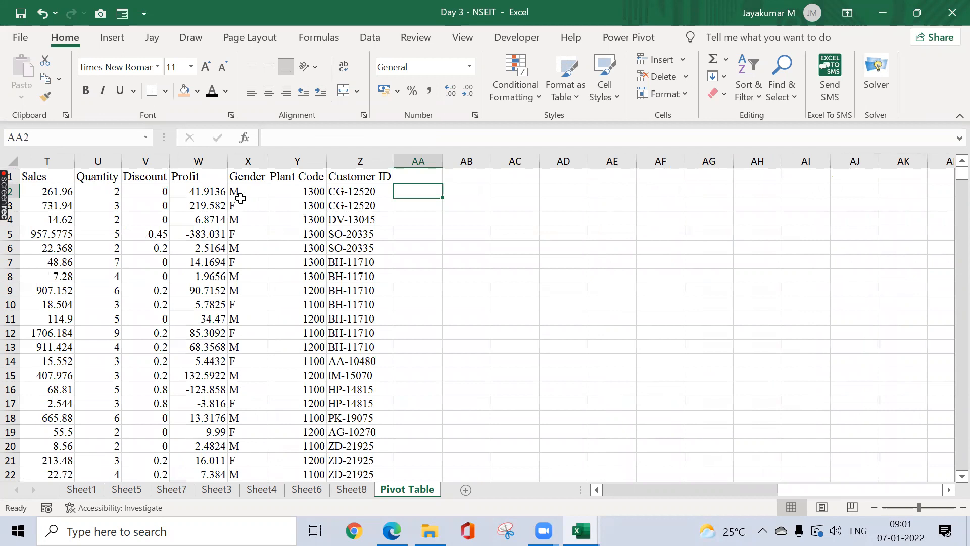
click(106, 201)
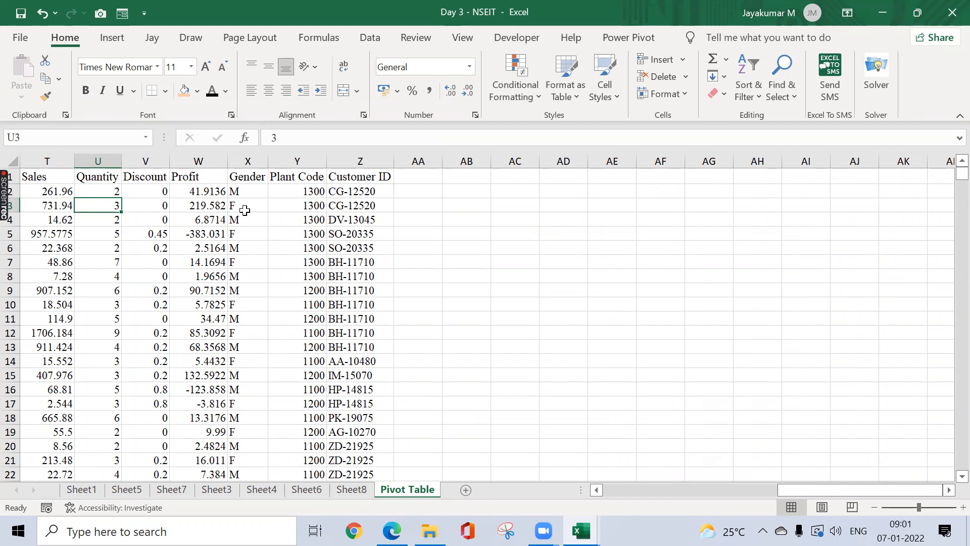
key(Up)
key(Up)
key(ctrl+Right)
key(Left)
key(Left)
key(Left)
key(Left)
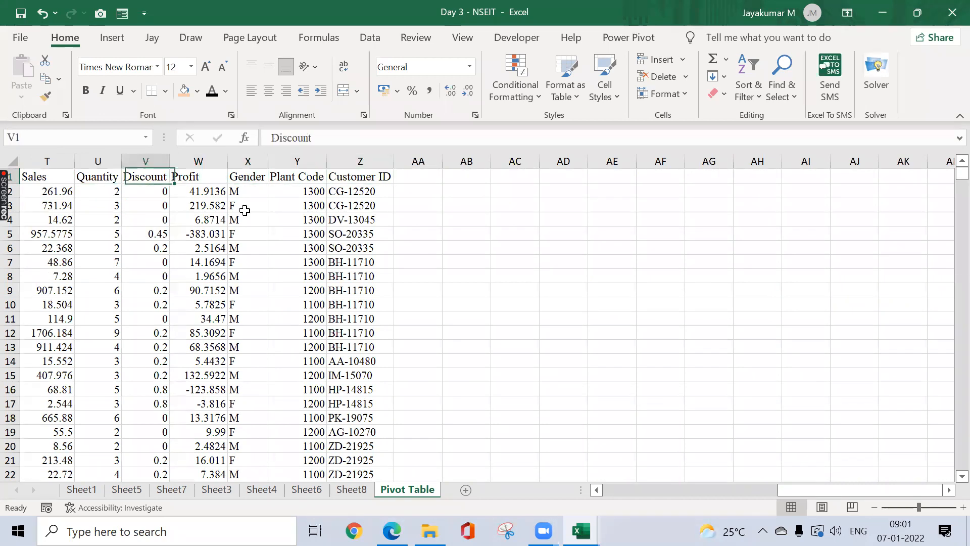
key(Right)
key(Right)
key(Right)
key(Right)
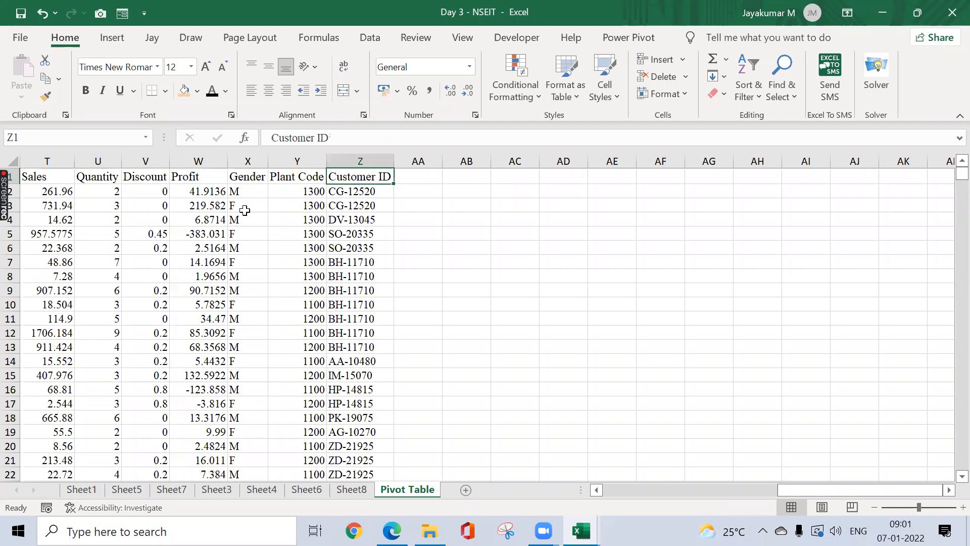
key(Left)
key(ctrl+Left)
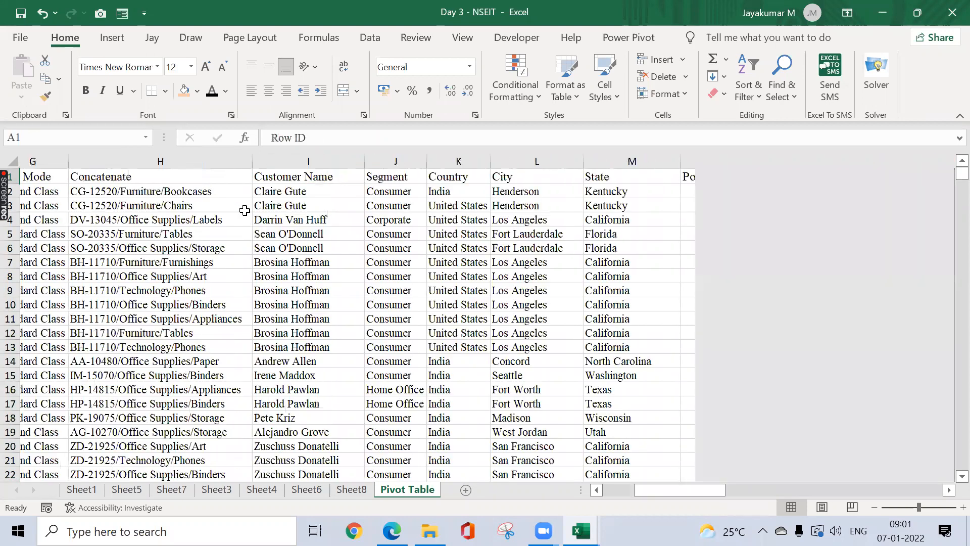
key(ctrl+shift+Right)
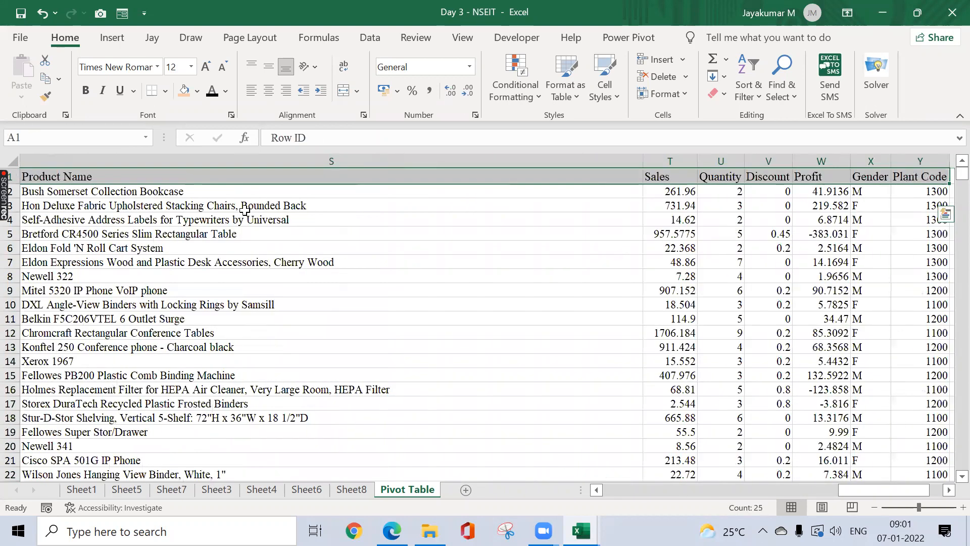
key(ctrl+Left)
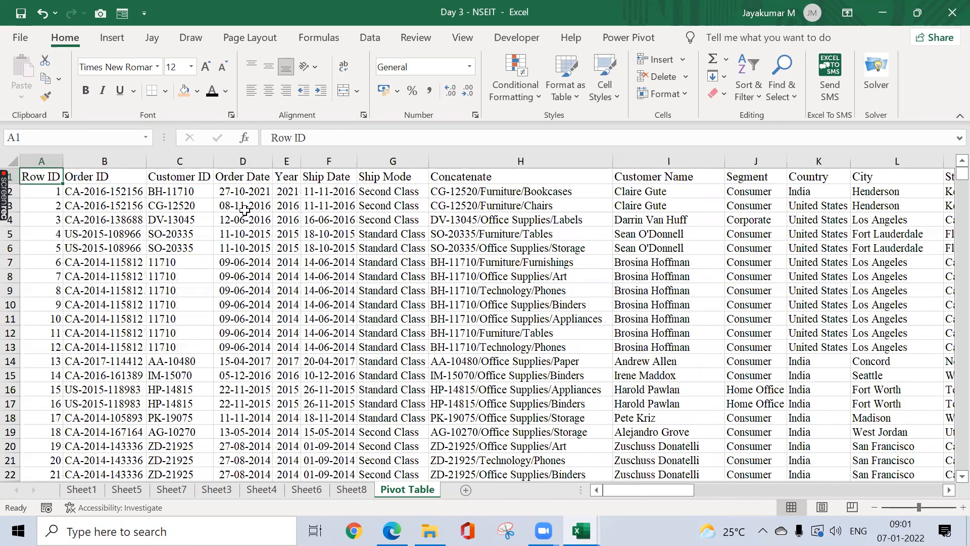
key(ctrl+Down)
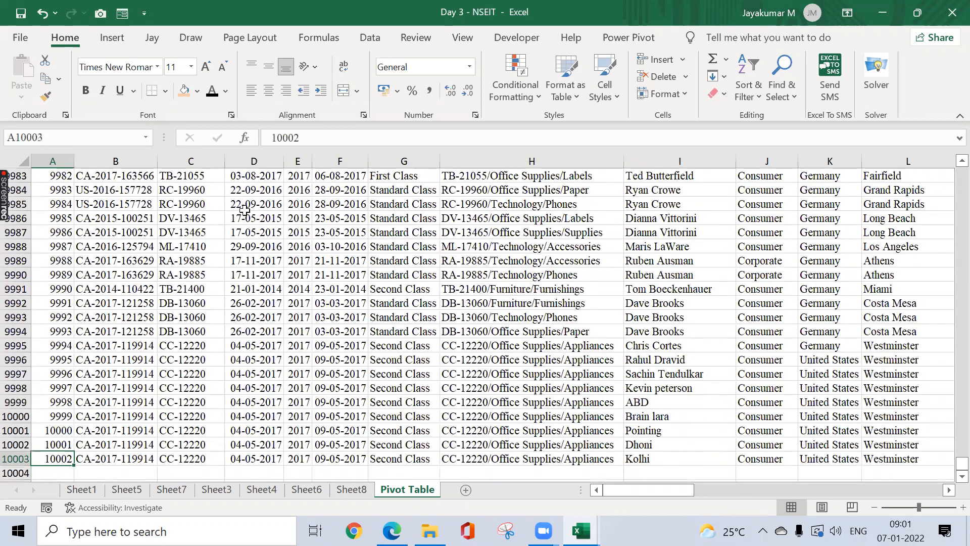
key(ctrl+Up)
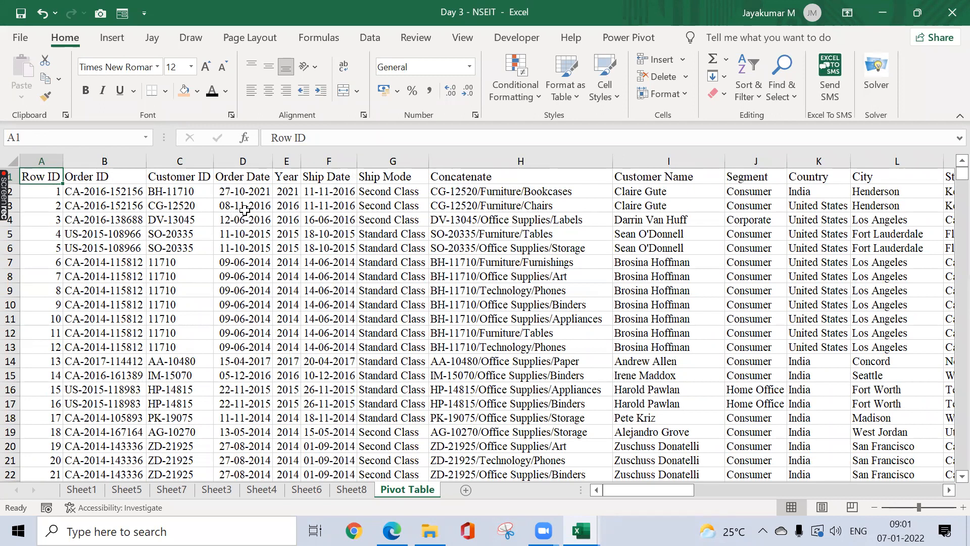
Step: Look at the Insert ribbon's PivotTable choices and select cell D4 within the order data
click(110, 39)
click(31, 95)
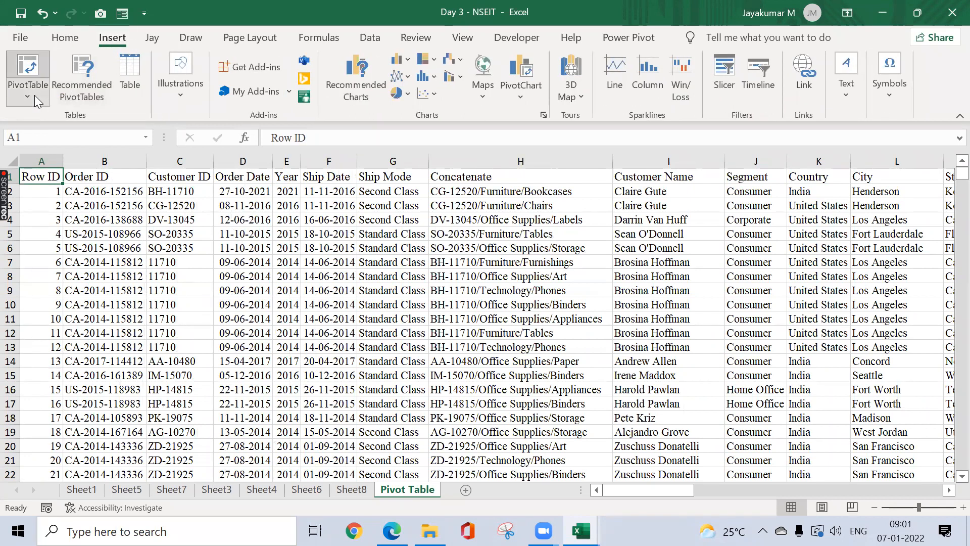
click(170, 26)
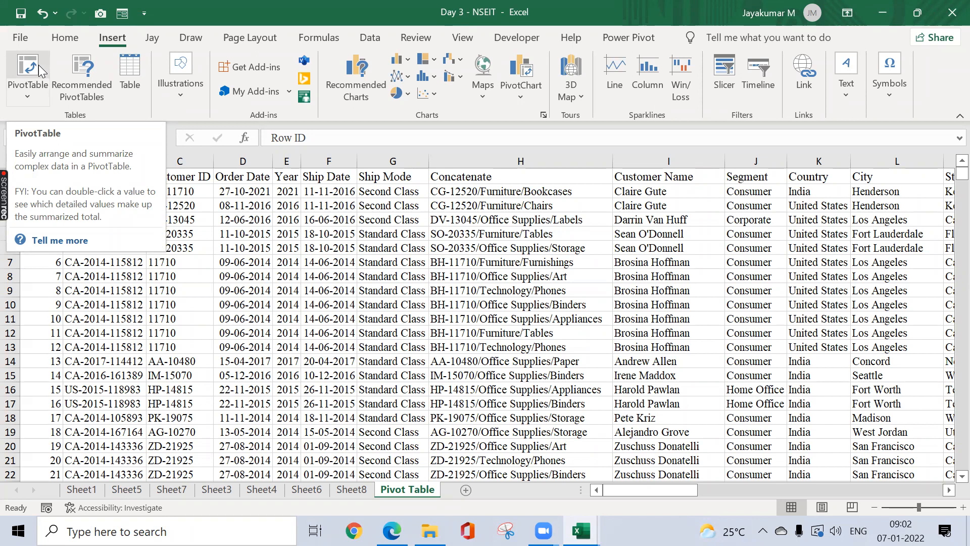
click(248, 249)
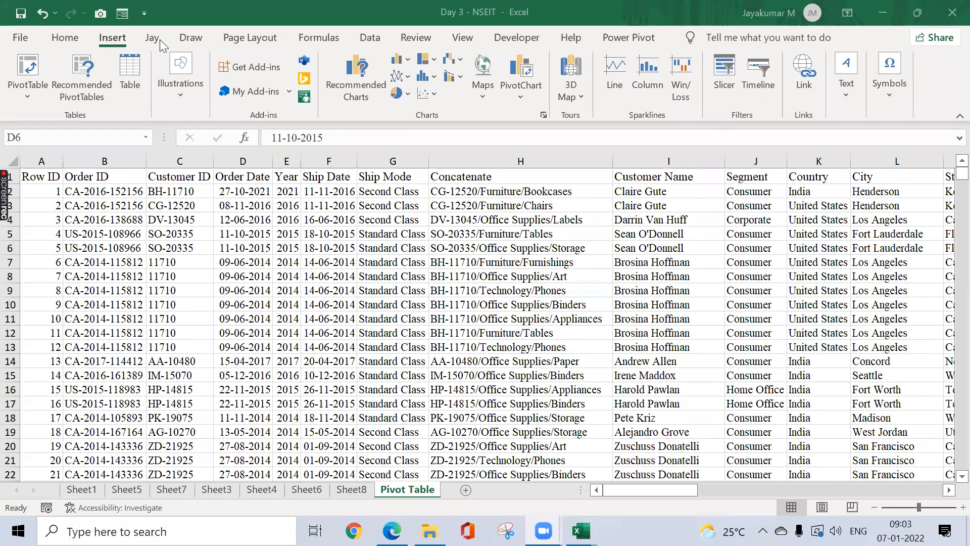
click(99, 194)
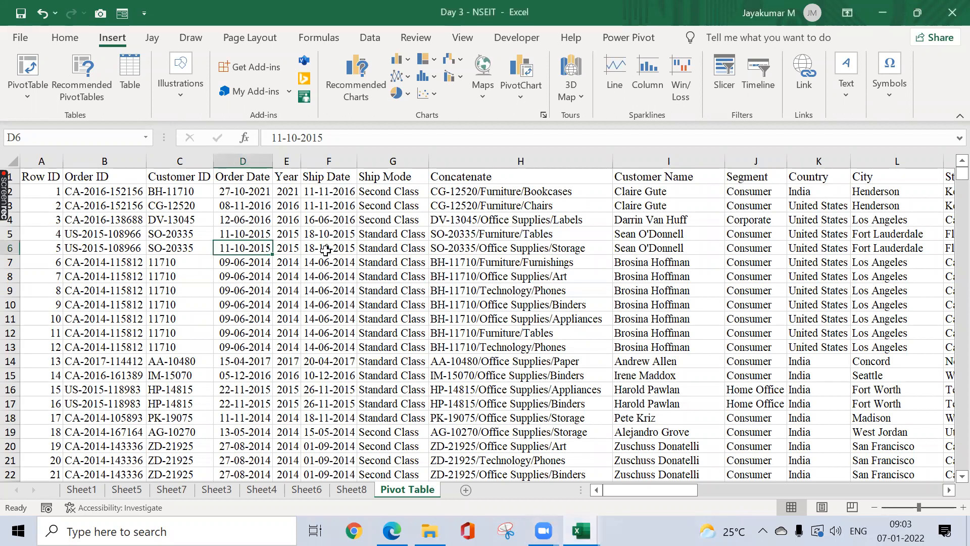
key(ctrl+a)
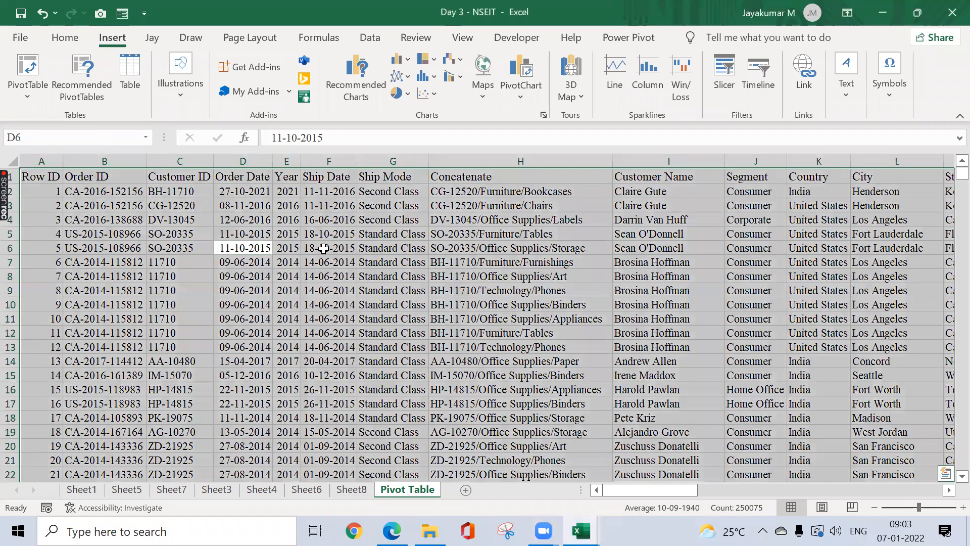
click(229, 220)
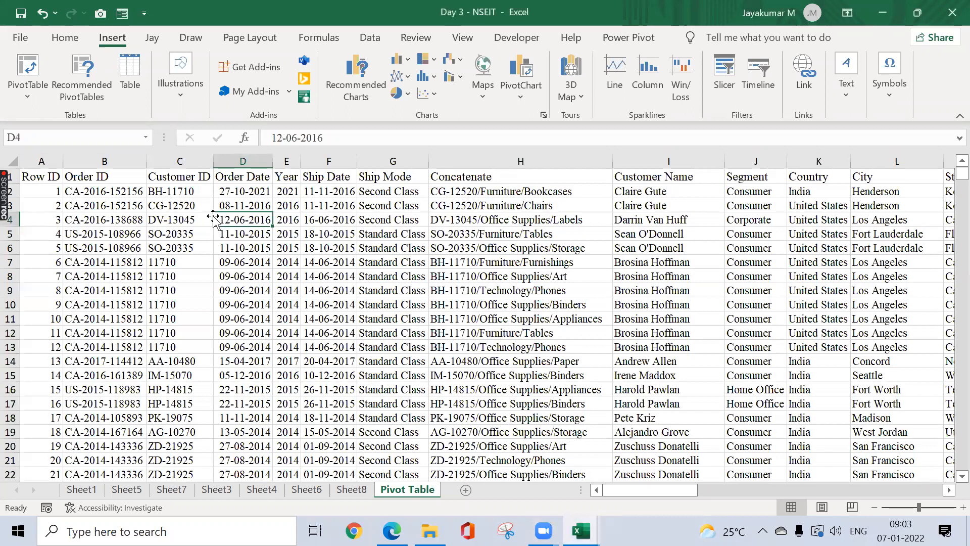
Step: Browse Recommended PivotTables and preview Sum of Discount by Segment, totalling 776.59
click(78, 81)
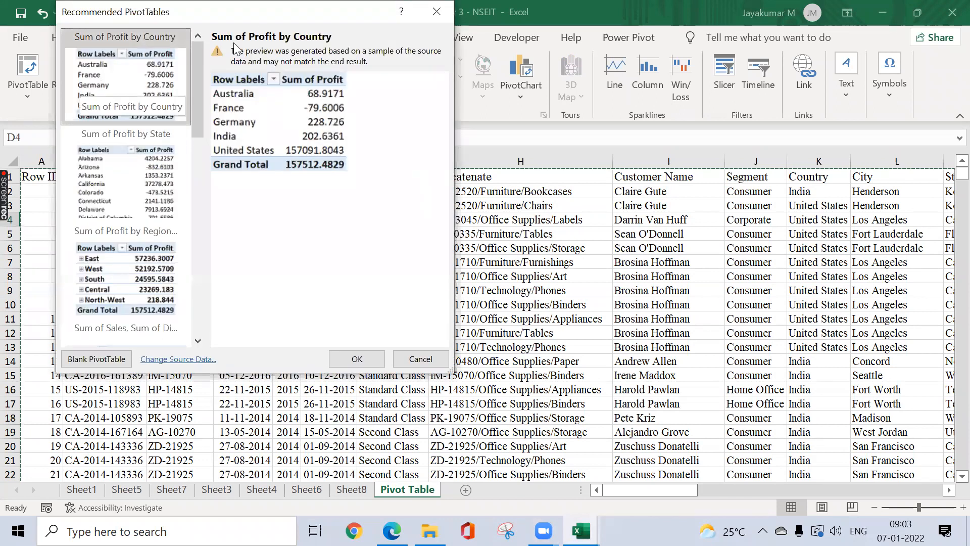
drag(276, 18, 427, 70)
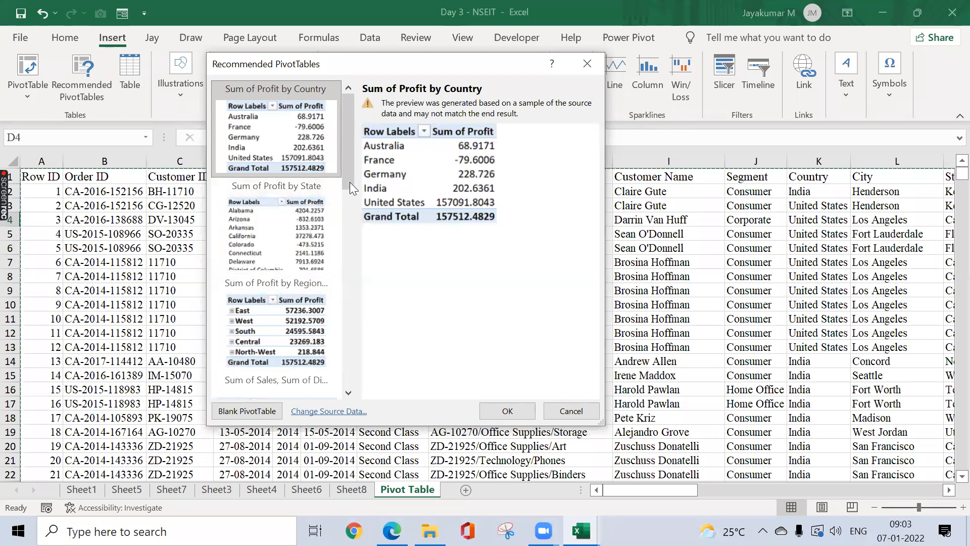
scroll(349, 182, down, 5)
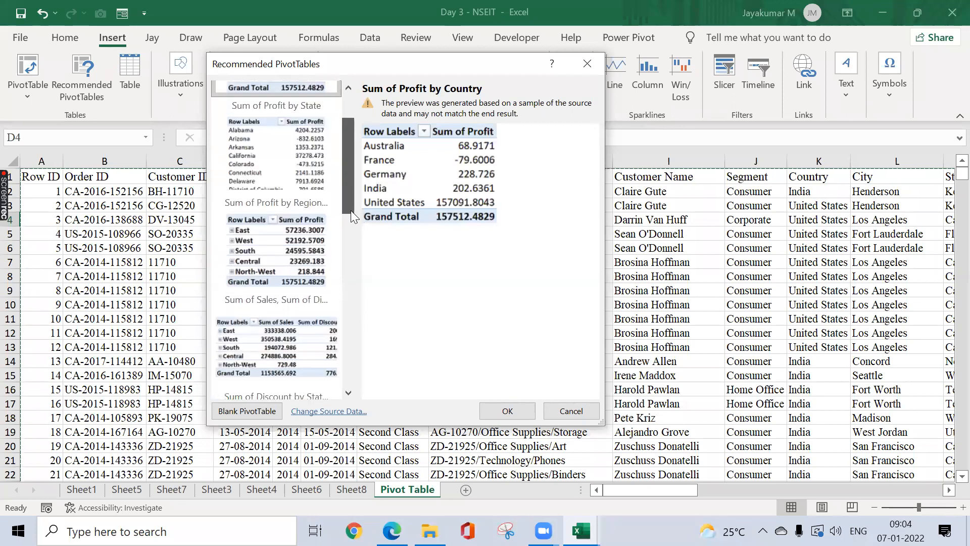
scroll(344, 244, down, 5)
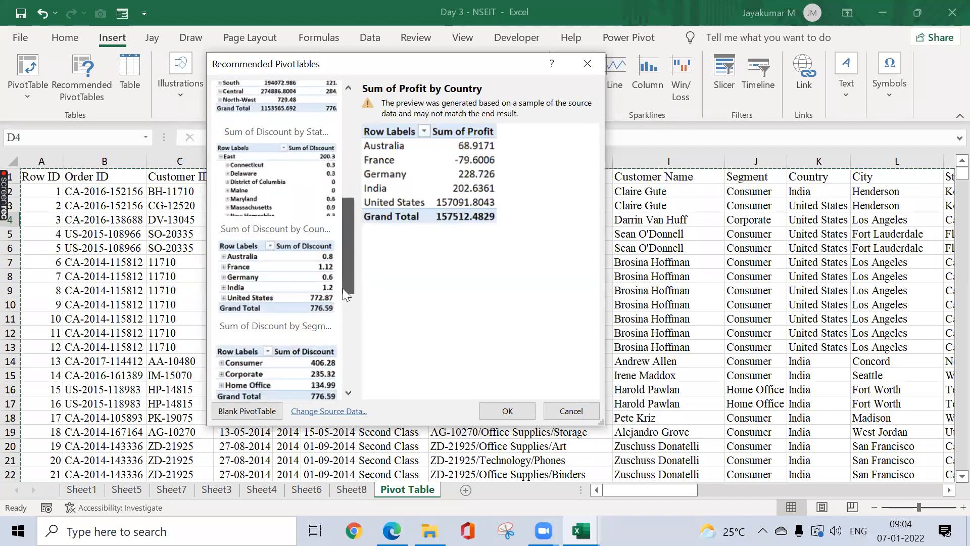
drag(342, 312, 355, 145)
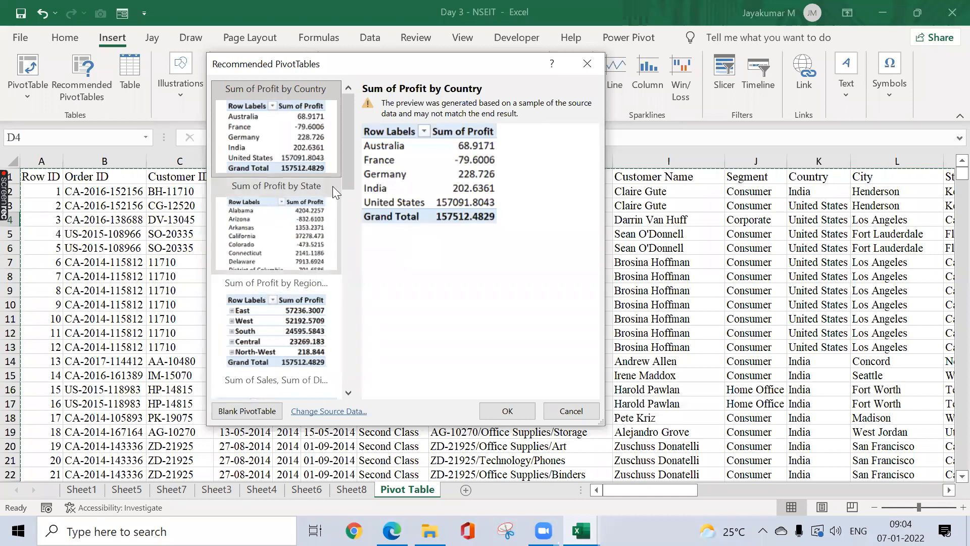
drag(347, 178, 349, 327)
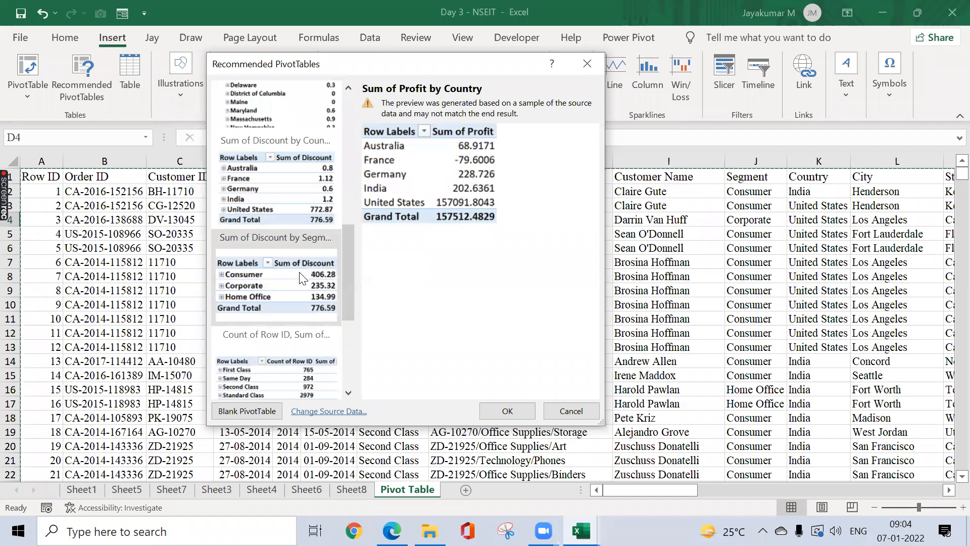
click(315, 271)
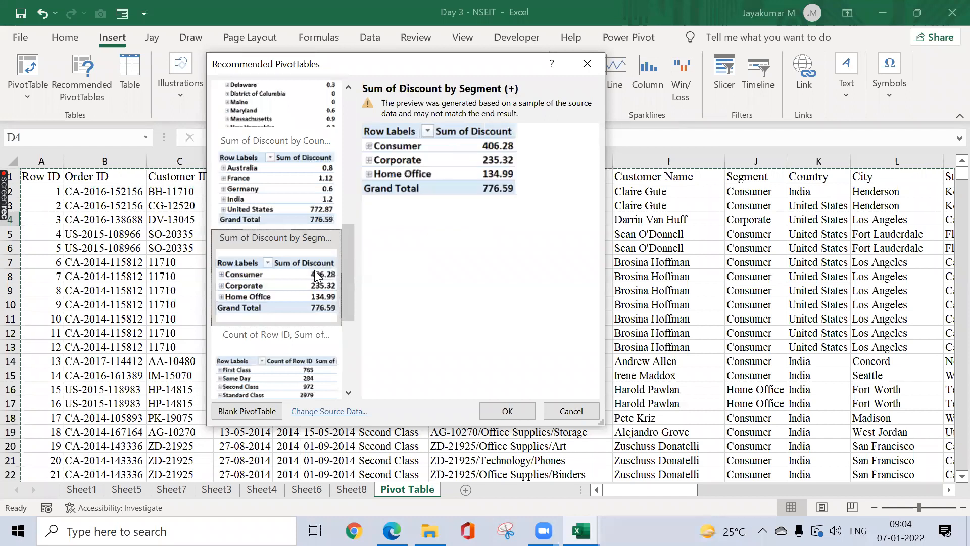
Step: Create the Sum of Discount by Segment PivotTable on Sheet9 and return to the Pivot Table sheet
click(497, 411)
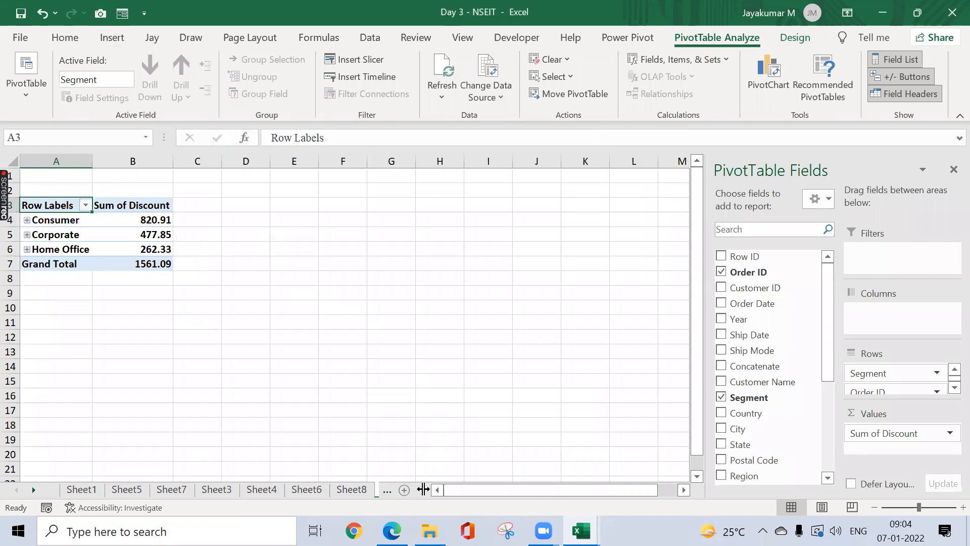
drag(423, 488, 561, 455)
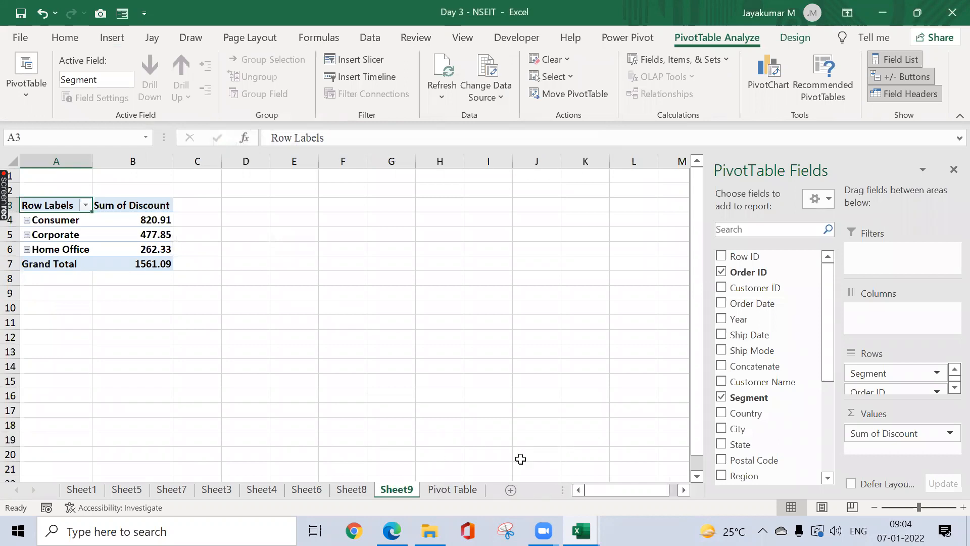
click(452, 489)
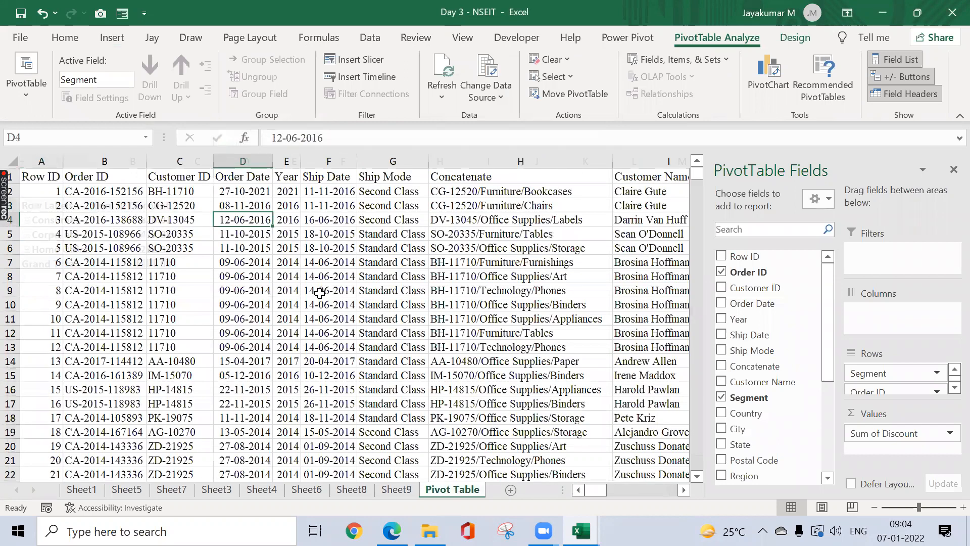
click(113, 40)
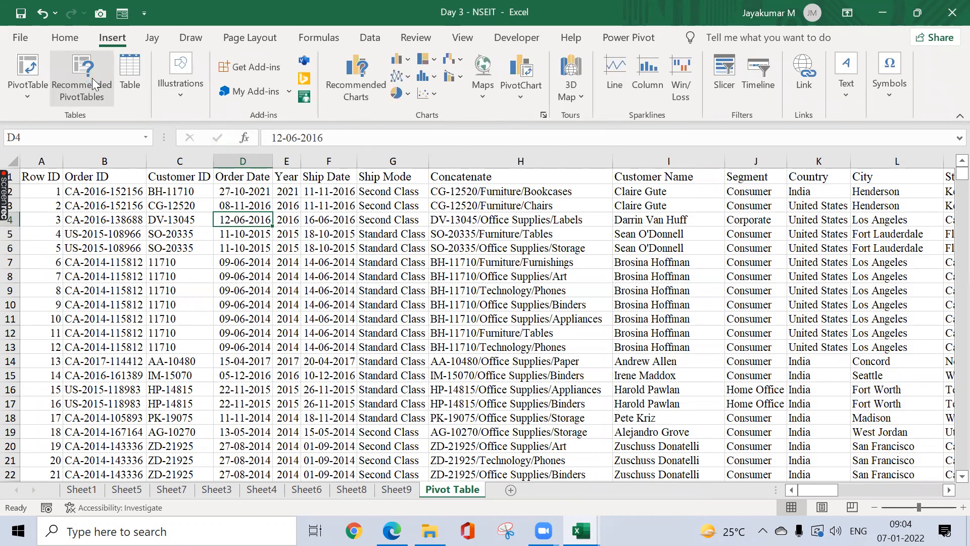
click(94, 83)
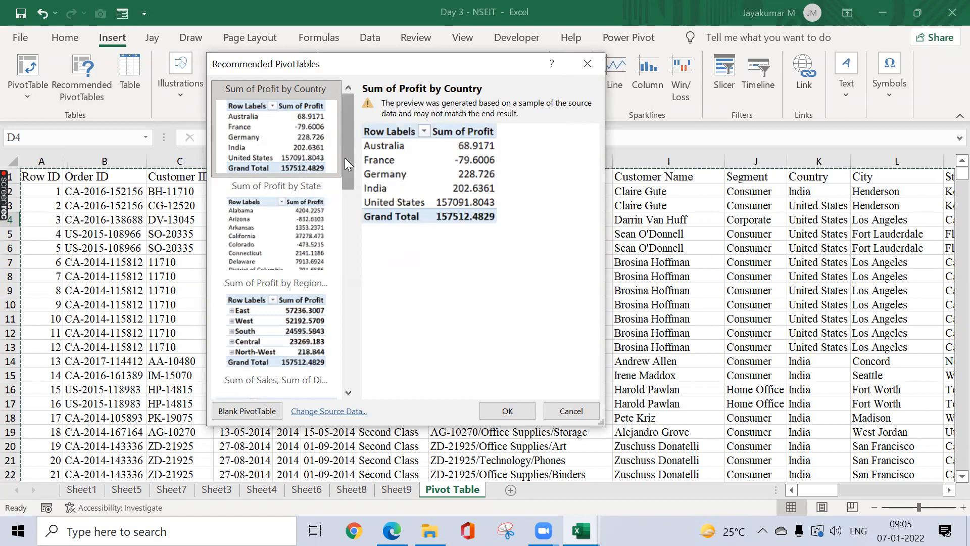
drag(344, 157, 376, 354)
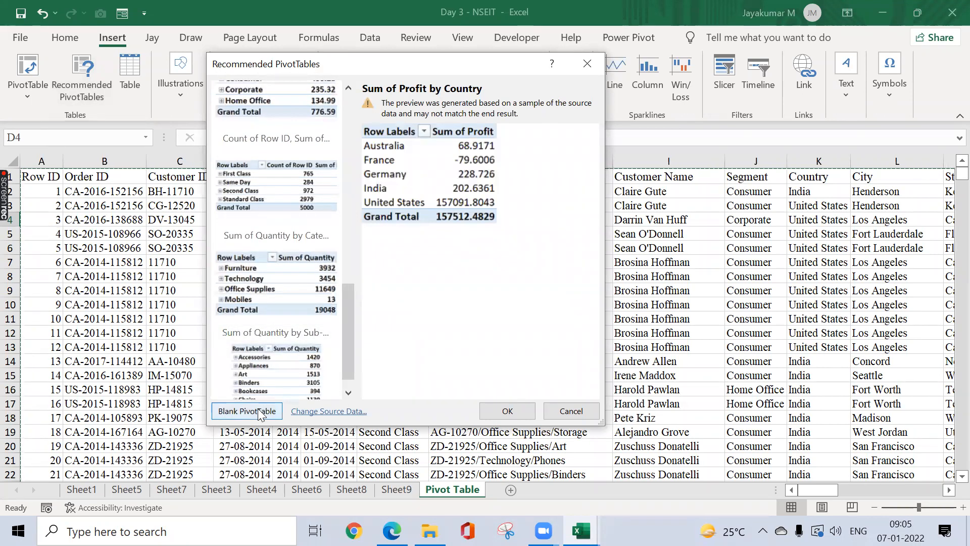
click(586, 64)
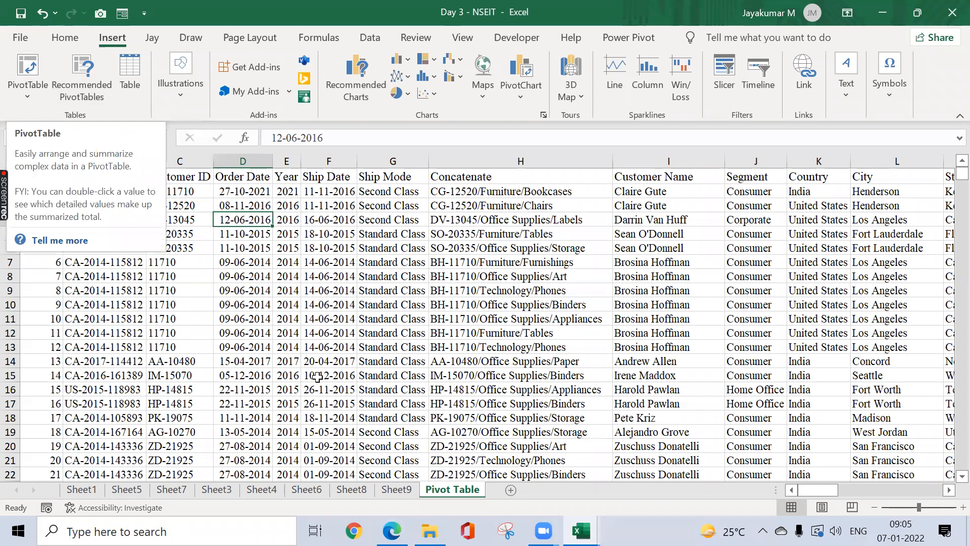
Step: Select the Concatenate header H1 and start a PivotTable from range 'Pivot Table'!$A$1:$Y$10003
key(Down)
key(Down)
key(Down)
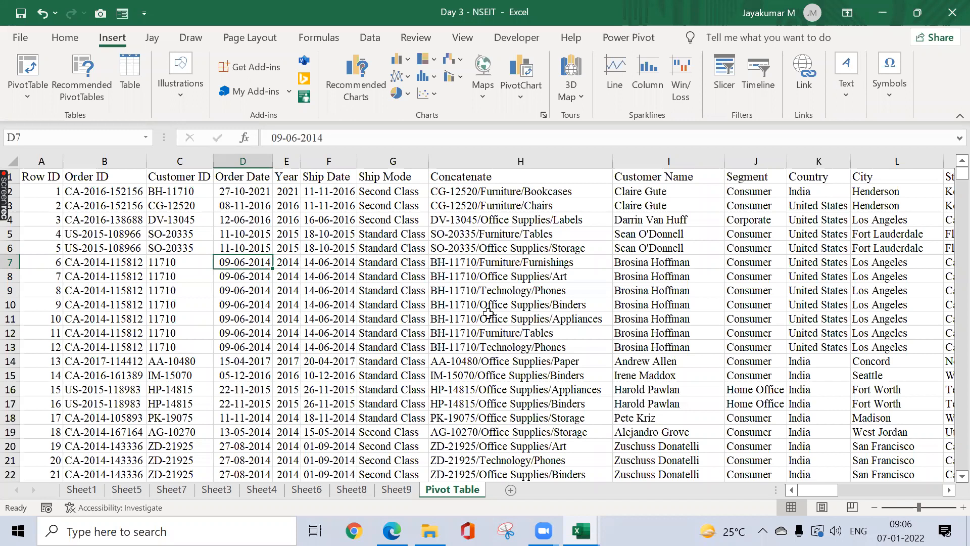
key(Left)
key(Left)
key(Down)
key(Down)
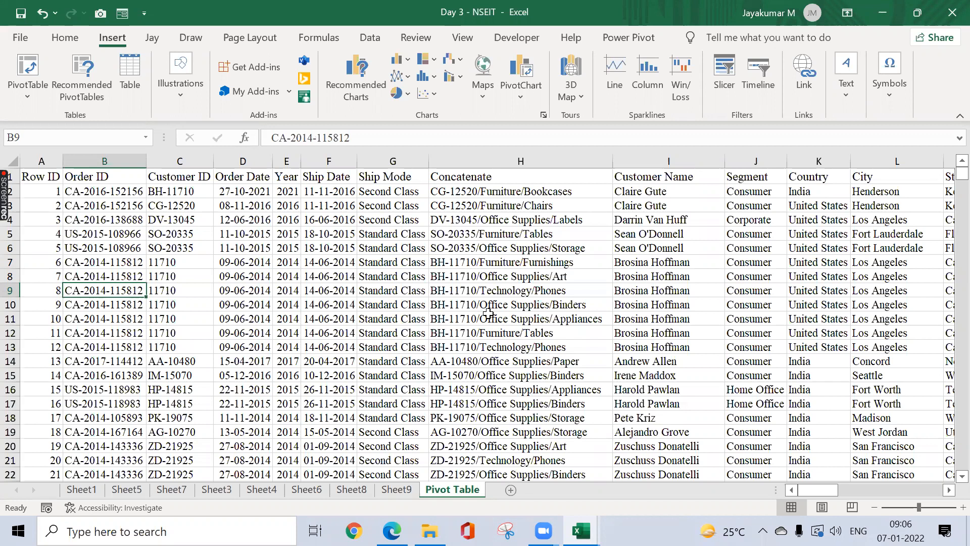
click(572, 183)
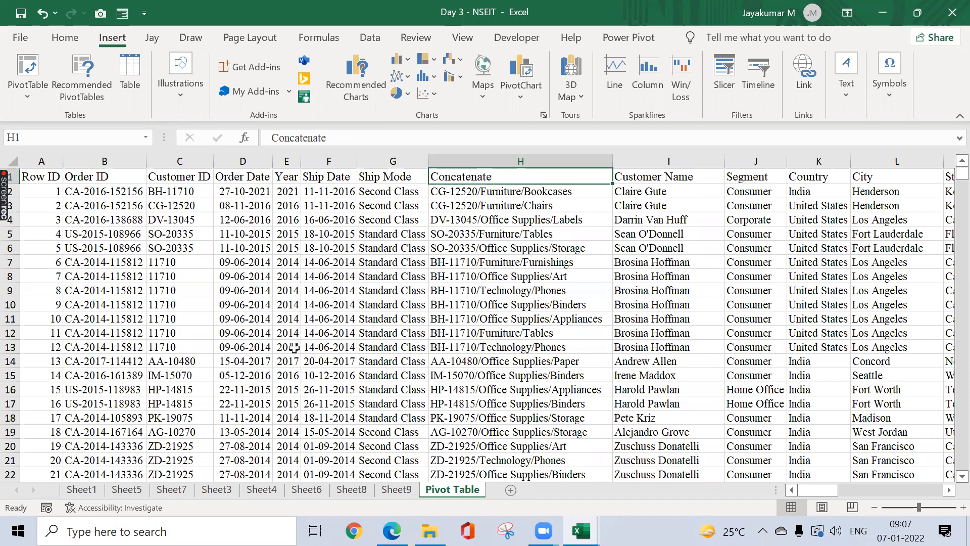
click(30, 71)
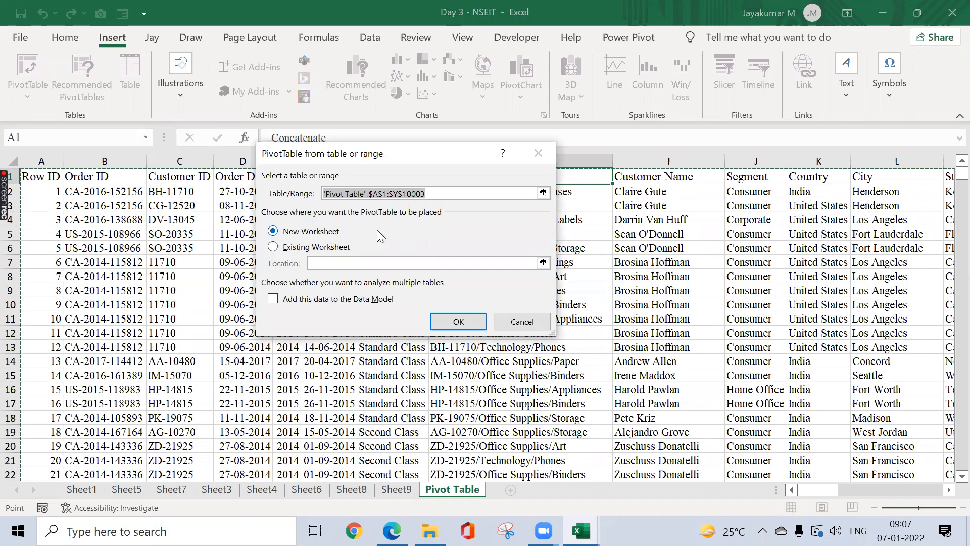
Step: Create PivotTable10 on new Sheet10 and try the Stacked field list layout
click(459, 321)
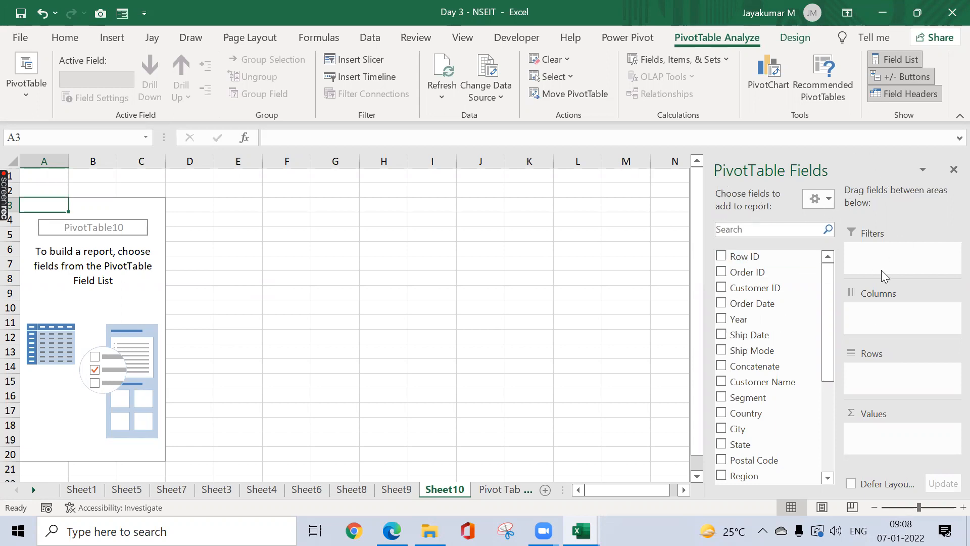
click(829, 204)
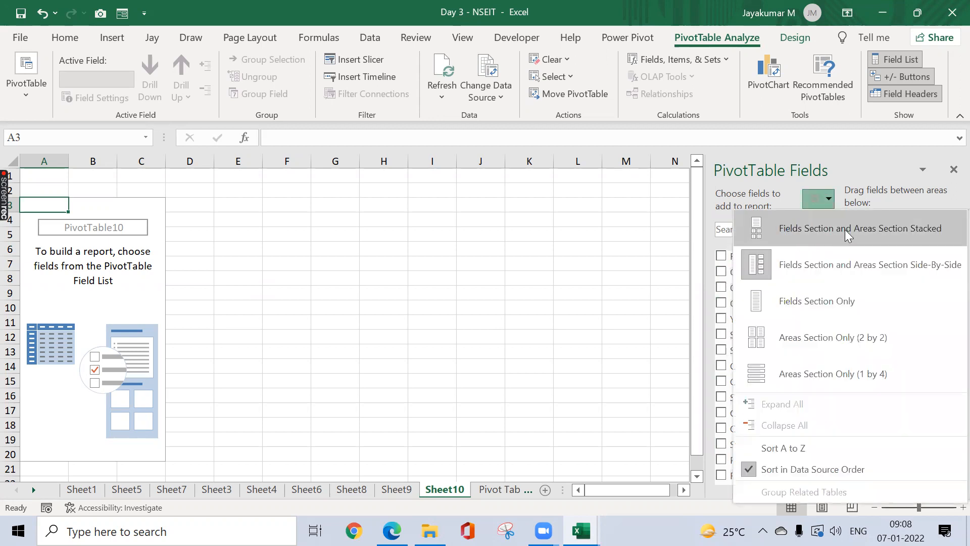
click(883, 230)
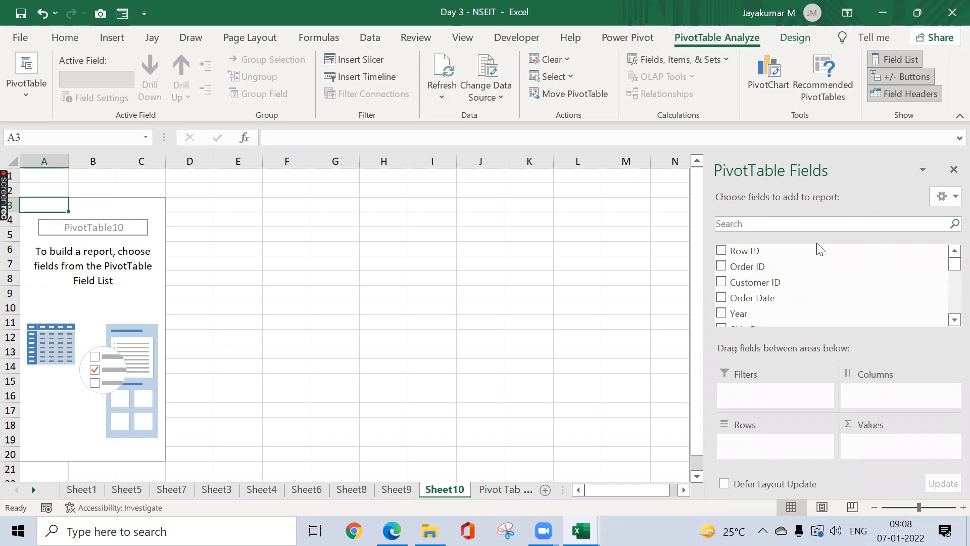
click(946, 198)
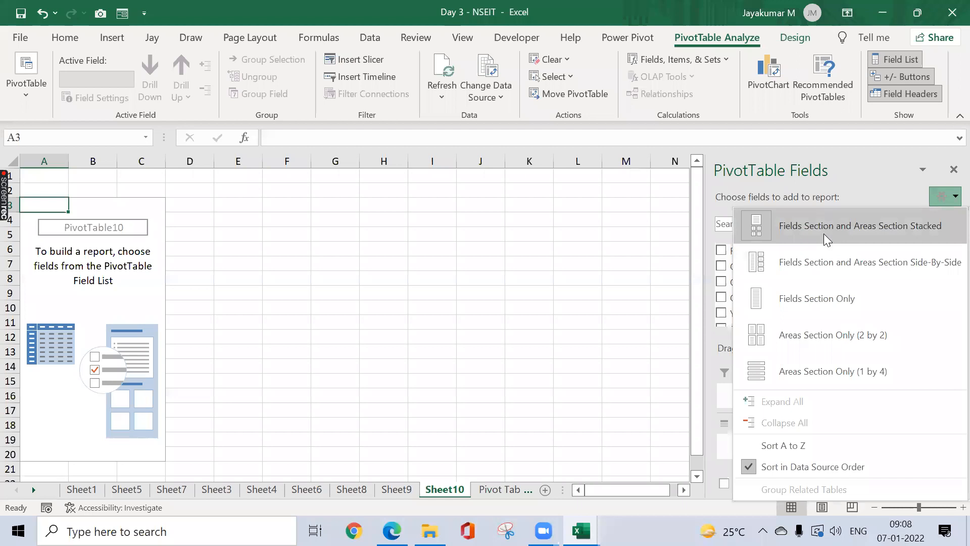
click(866, 164)
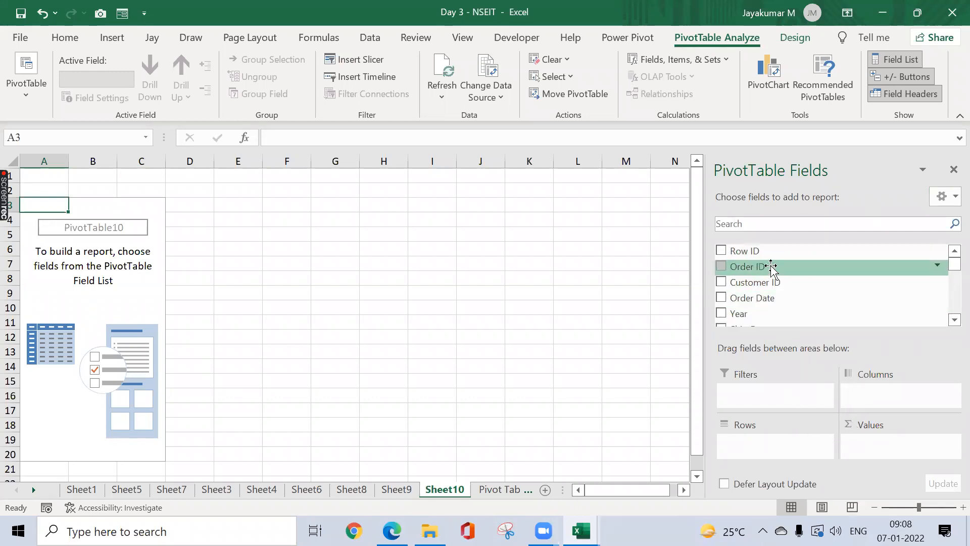
Step: Scroll the field list, then restore the Fields Section and Areas Section Side-By-Side layout
click(951, 318)
click(950, 318)
click(950, 318)
click(950, 319)
click(950, 319)
click(950, 319)
click(950, 319)
click(950, 319)
click(951, 319)
click(950, 319)
click(950, 320)
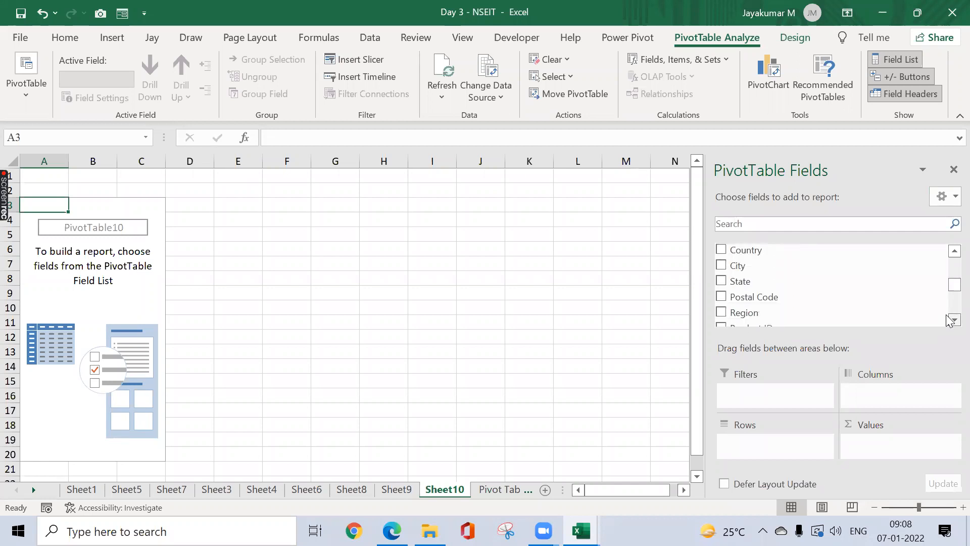
drag(949, 291, 951, 259)
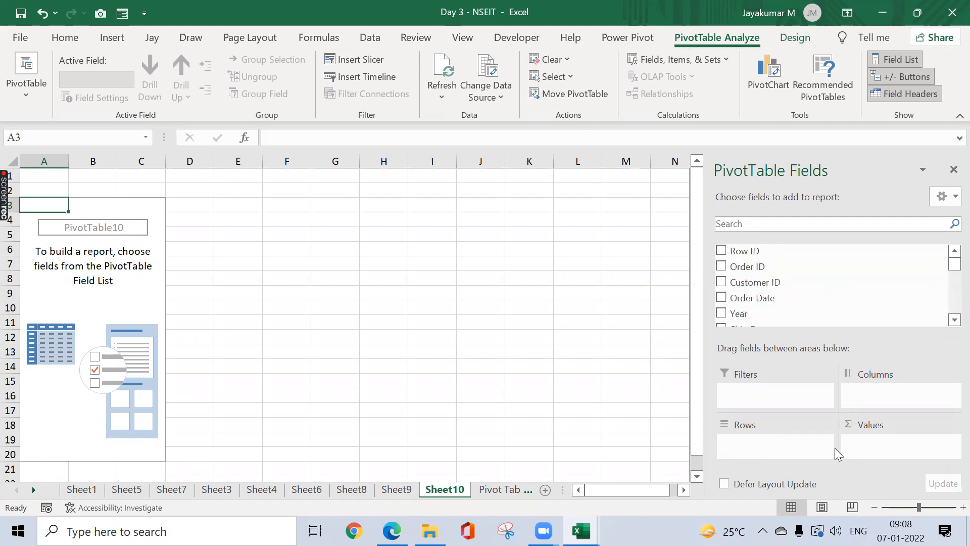
click(943, 198)
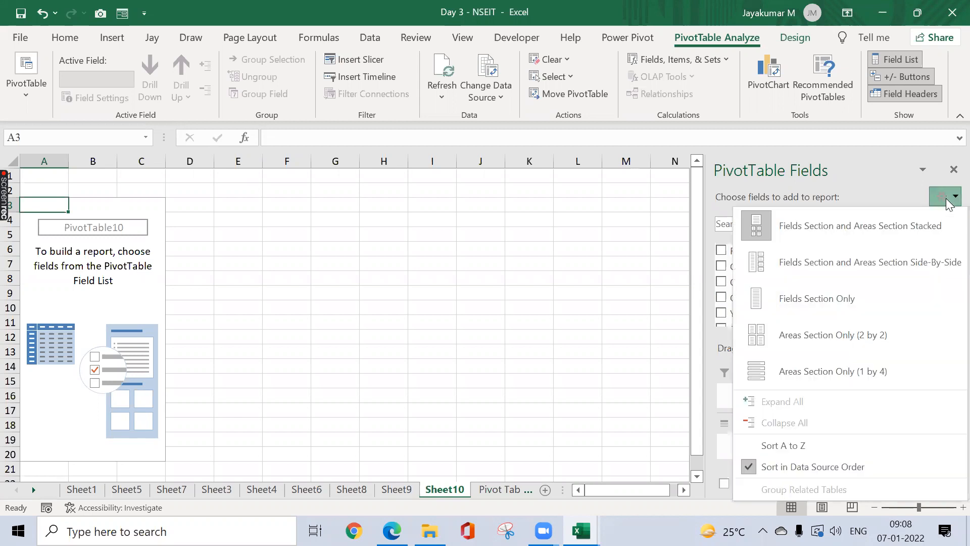
click(833, 263)
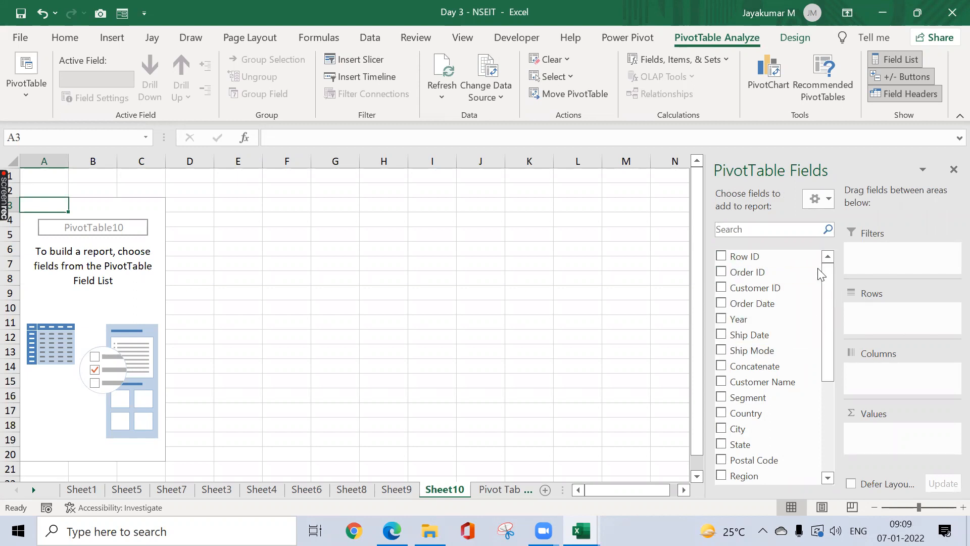
click(819, 198)
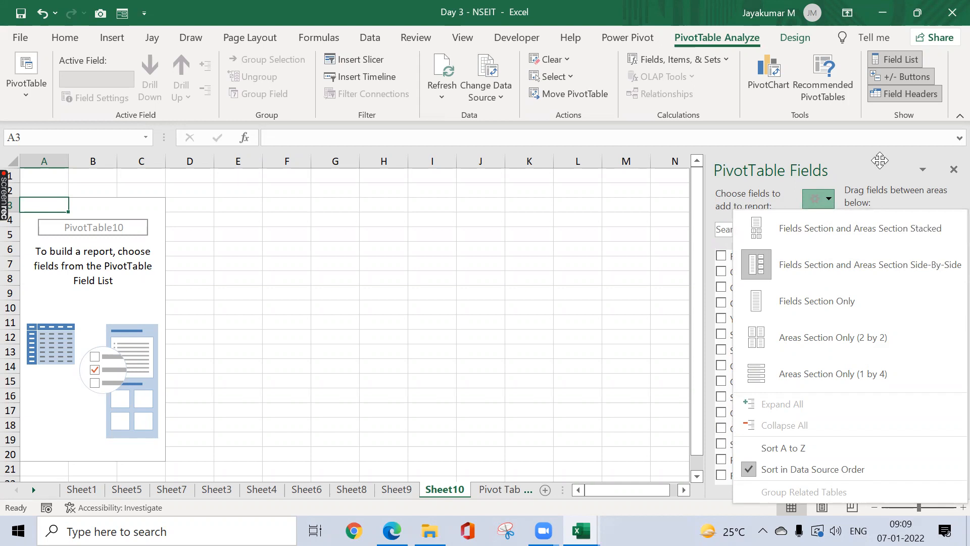
click(787, 172)
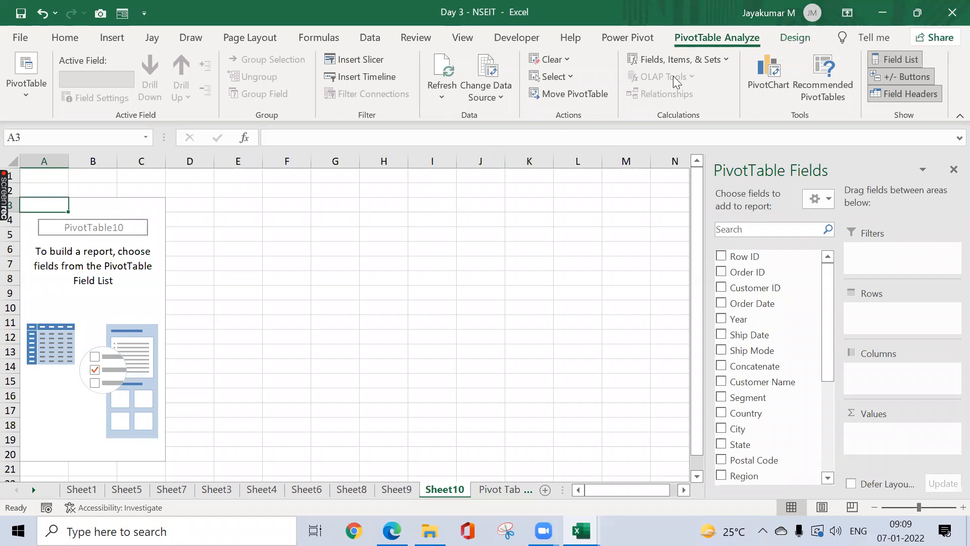
Step: Reselect PivotTable10, check Change Data Source, and show its Design tab styles
click(218, 231)
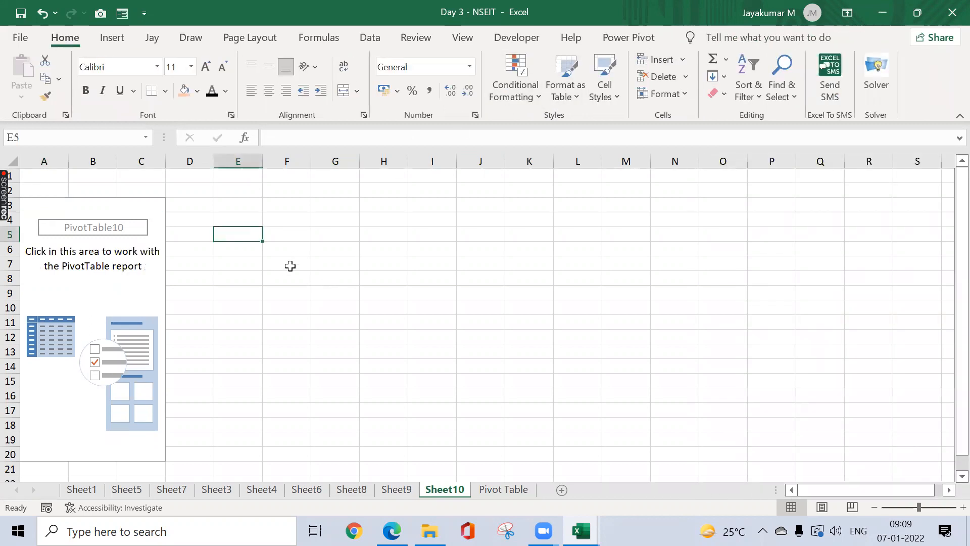
click(63, 264)
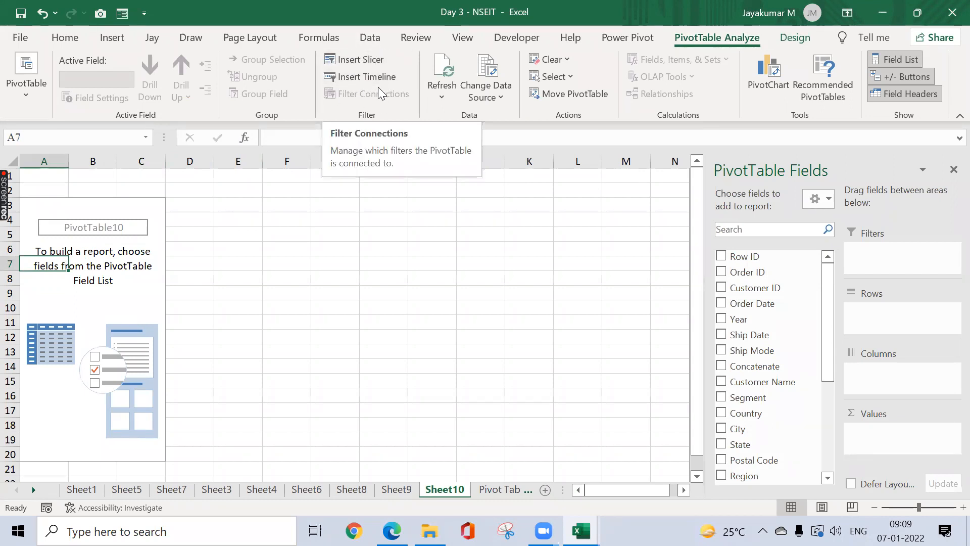
click(500, 95)
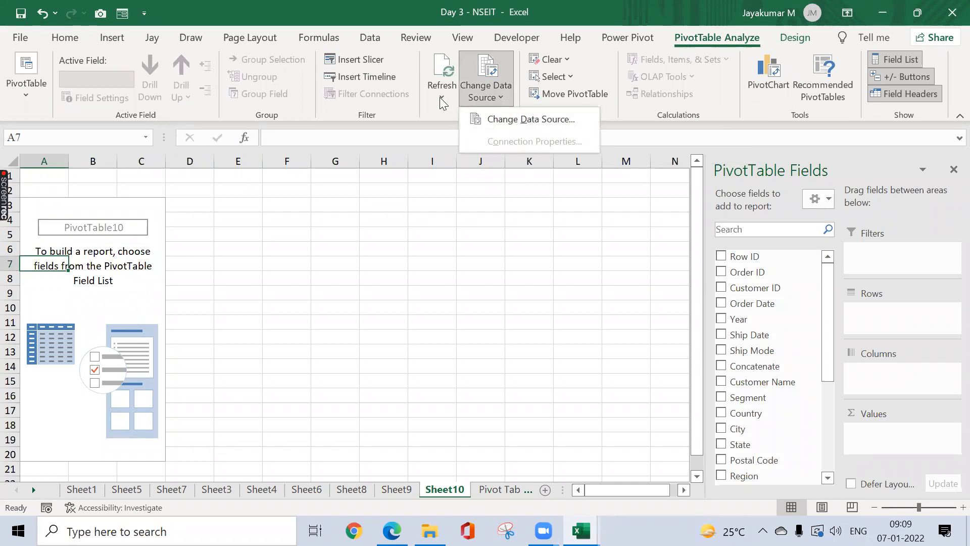
click(515, 200)
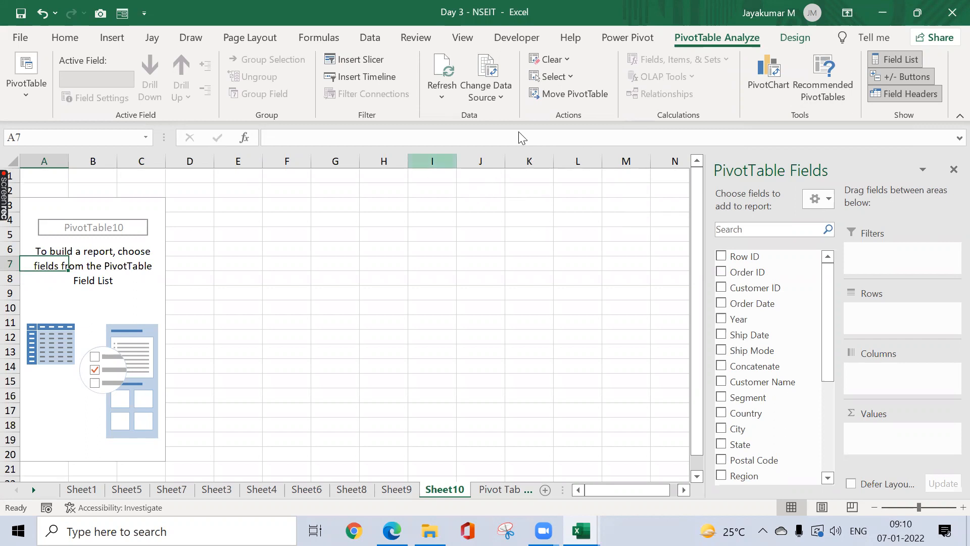
click(789, 42)
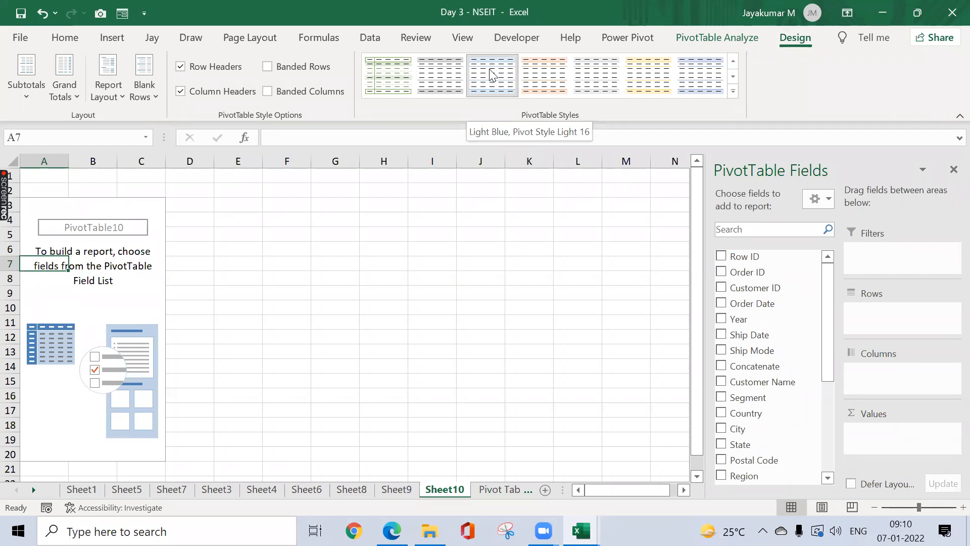
click(732, 92)
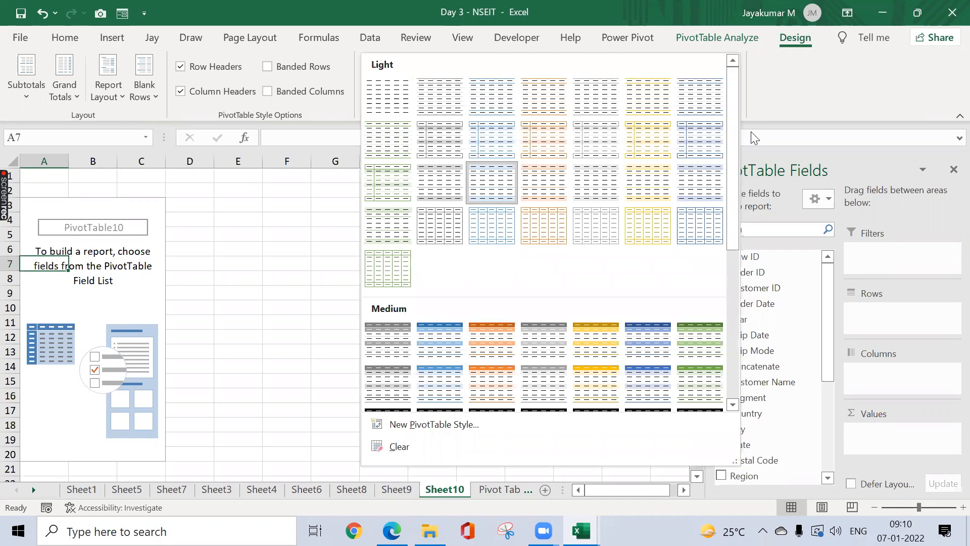
click(819, 108)
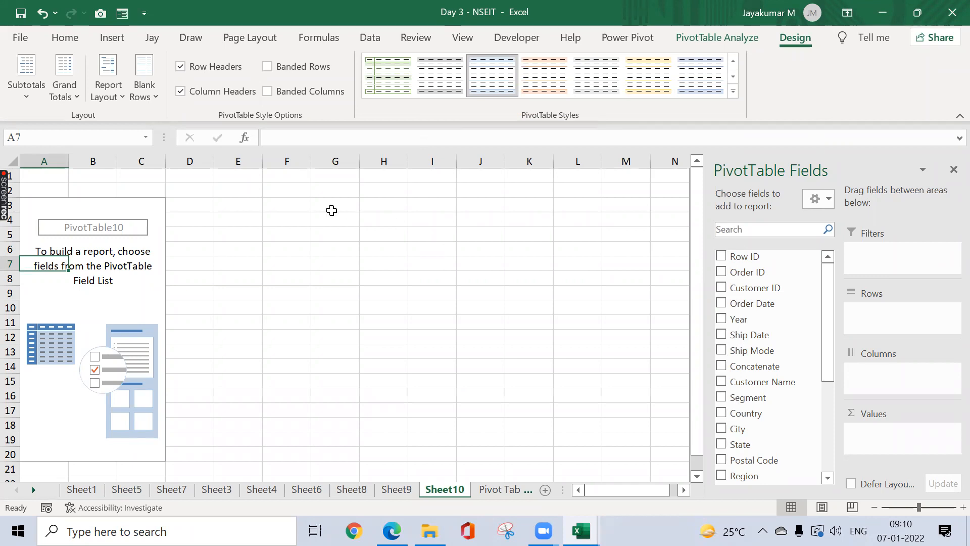
click(332, 208)
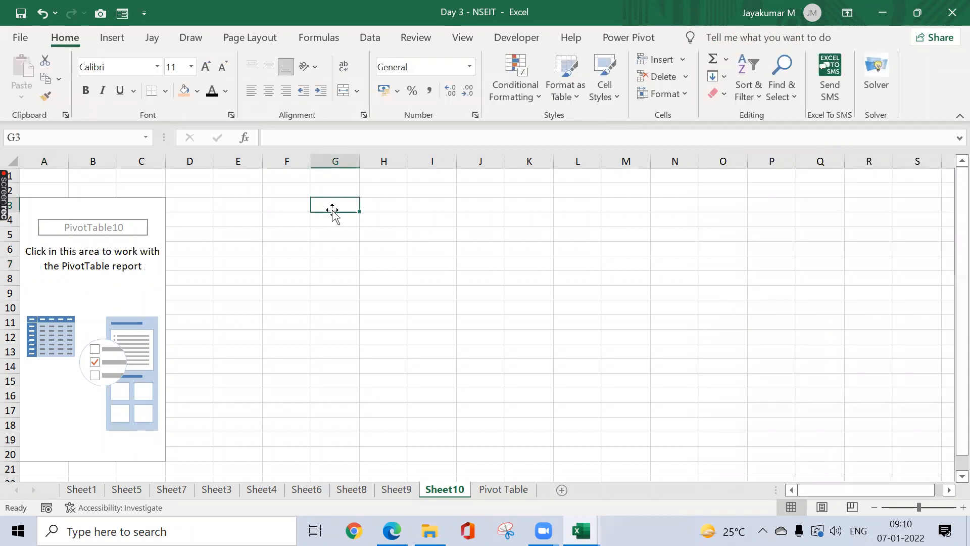
click(58, 281)
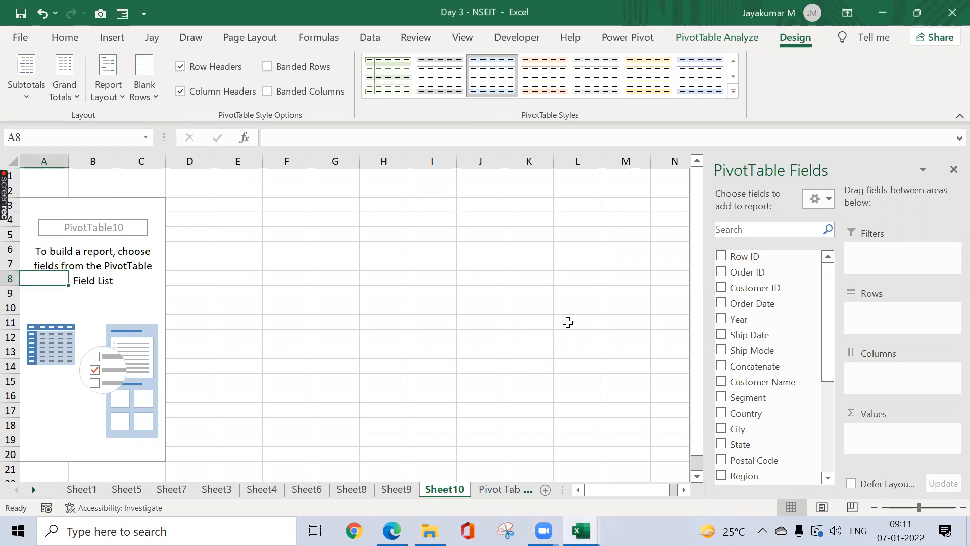
Step: On the Pivot Table sheet, select the full A1:Y10003 range, then move along the headers to City
click(507, 489)
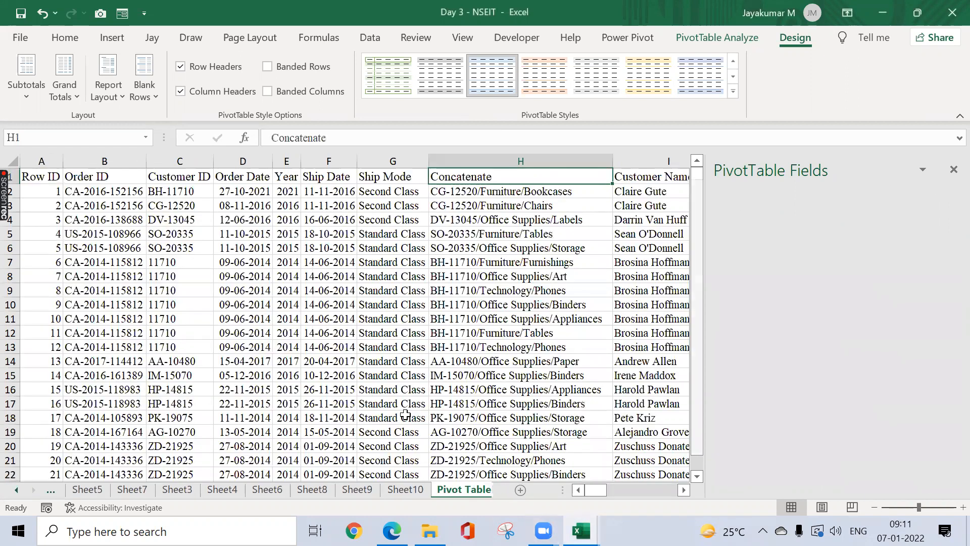
click(406, 415)
key(ctrl+Up)
key(ctrl+Left)
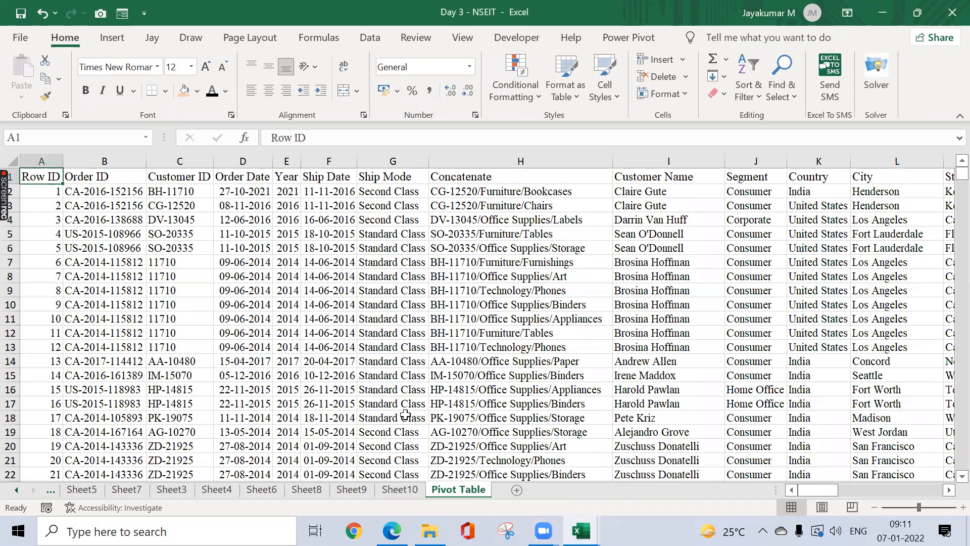
key(ctrl+shift+Down)
key(ctrl+shift+Right)
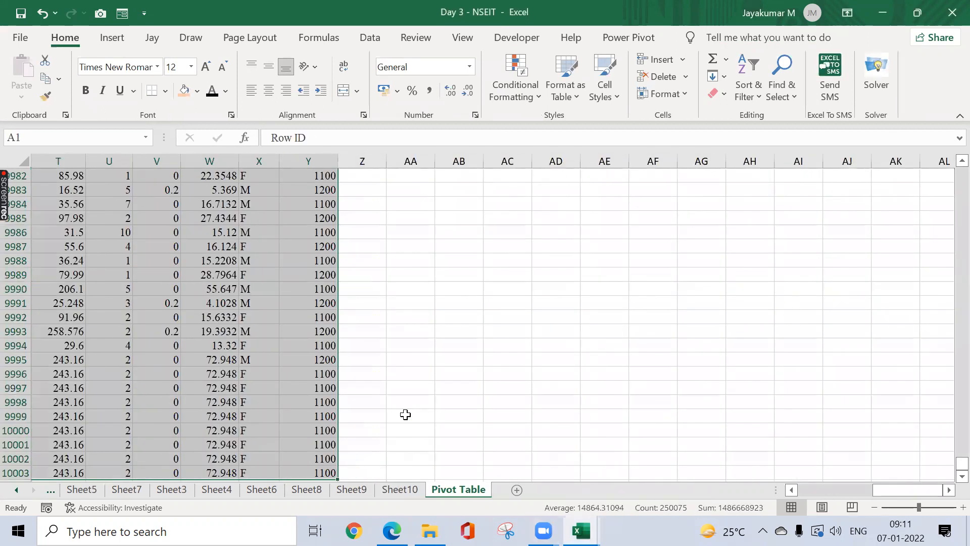
key(ctrl+Home)
key(Right)
key(Right)
key(Right)
key(Right)
key(Right)
key(Right)
key(Right)
key(Right)
key(Right)
key(Right)
key(Right)
key(Right)
key(Right)
key(Right)
key(Right)
key(Right)
key(Right)
key(Right)
key(Right)
key(Right)
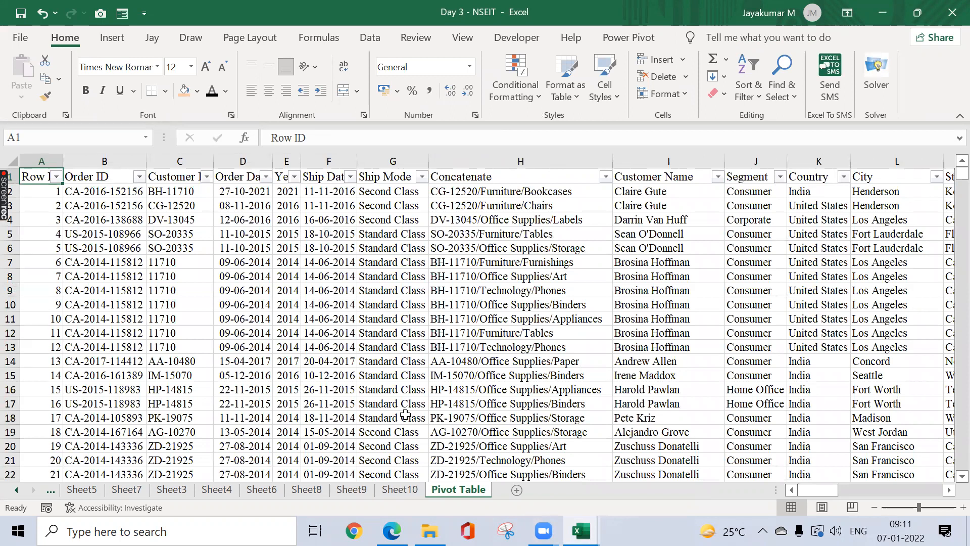
key(Left)
key(Left)
key(Left)
key(Left)
key(Left)
key(Left)
key(Left)
key(Left)
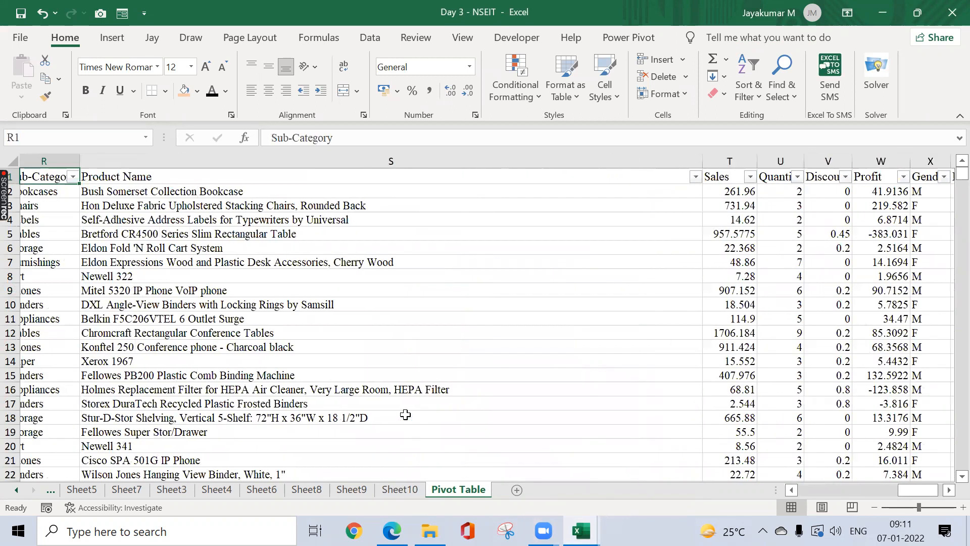
key(Left)
key(Left)
key(Left)
key(Left)
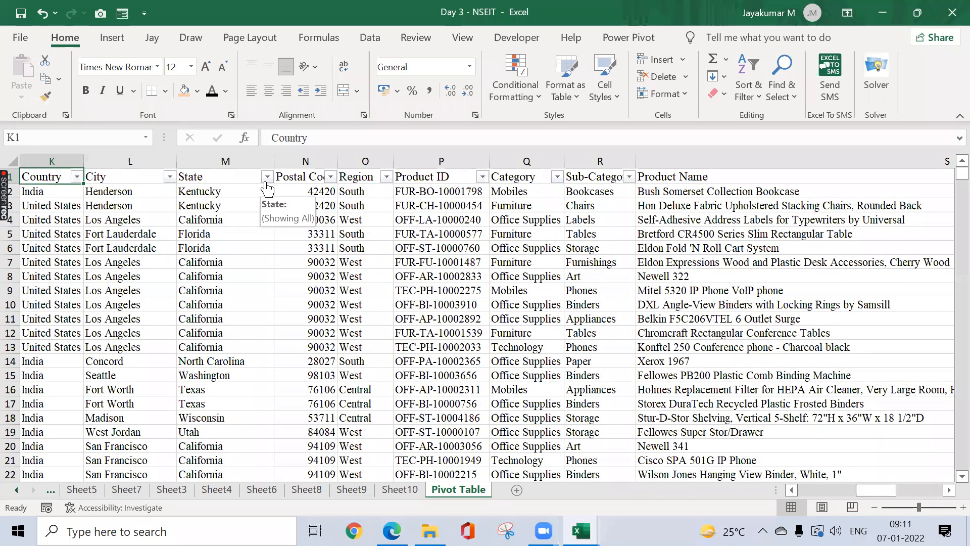
Step: Filter the State column to California only, showing 2009 of 10002 records
click(266, 177)
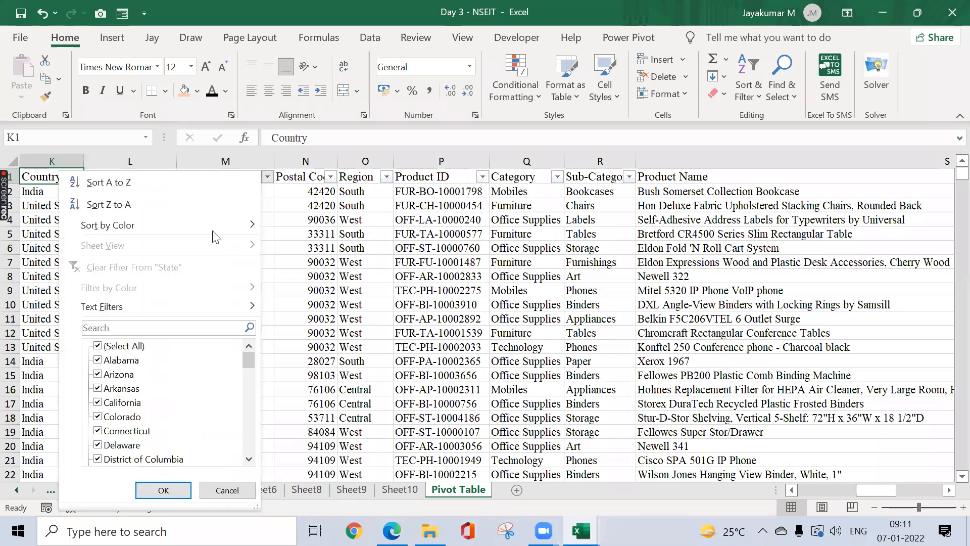
click(112, 346)
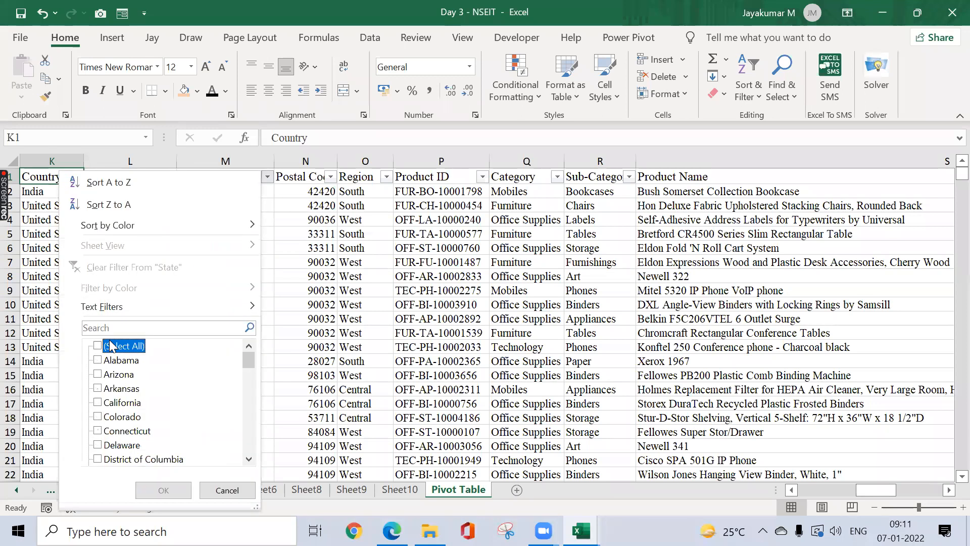
click(99, 402)
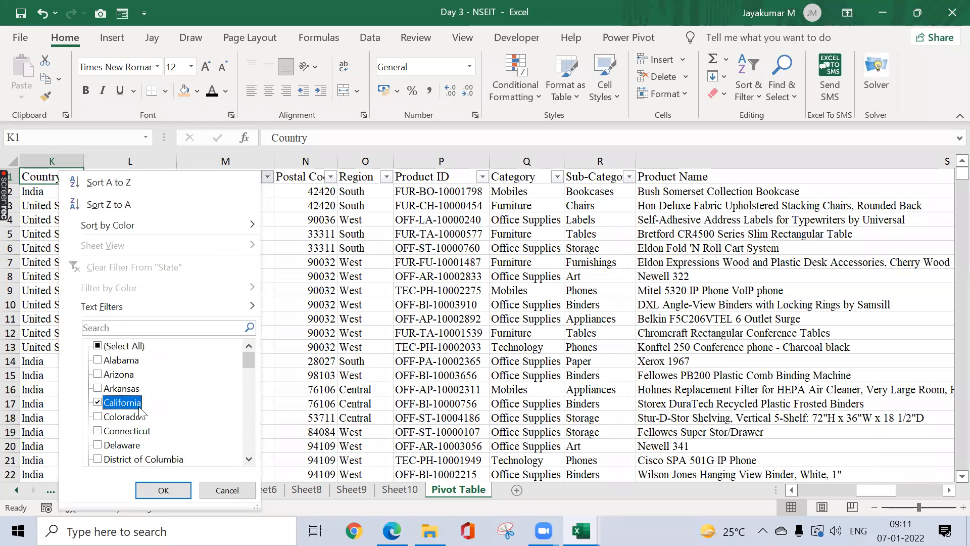
click(162, 489)
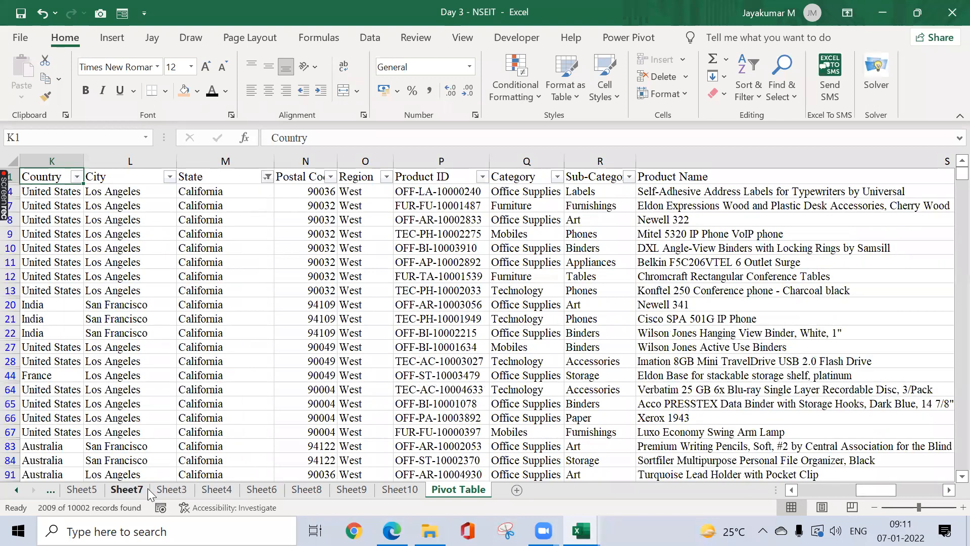
Step: Select California's Sales values to read their 459632.9115 total
key(ctrl+Right)
key(Down)
key(Left)
key(Left)
key(Left)
key(Left)
key(shift+Left)
key(Left)
key(ctrl+shift+Down)
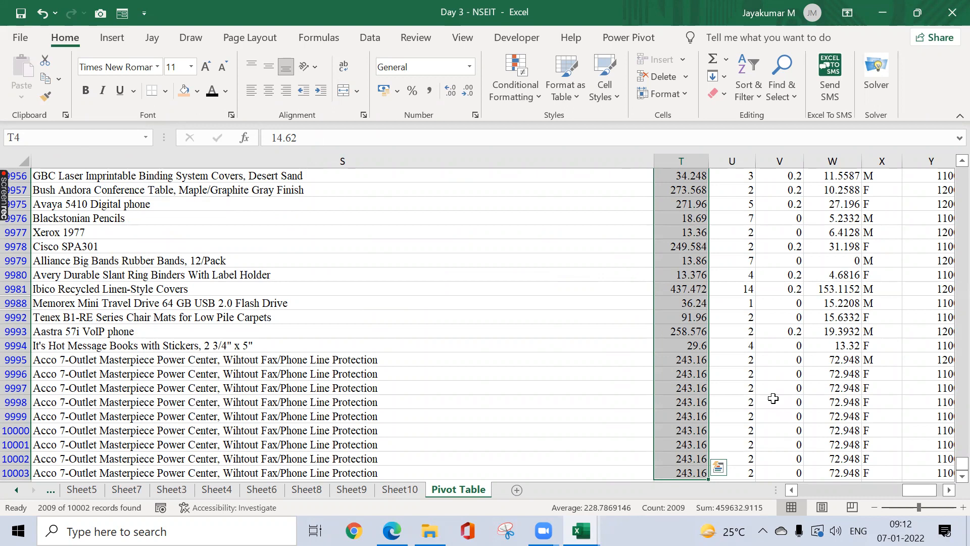
Step: Add Florida alongside California in the State filter
key(ctrl+Up)
key(ctrl+Left)
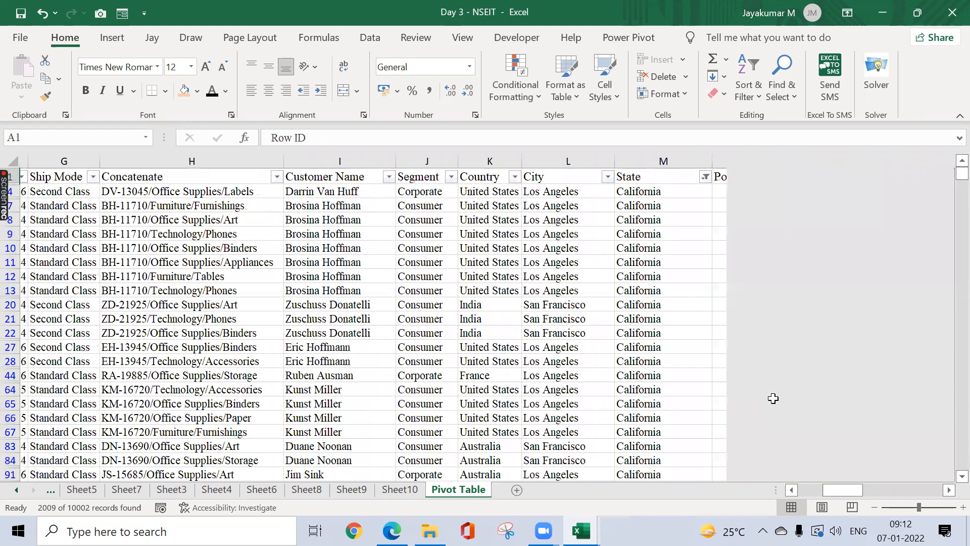
key(ctrl+Right)
key(Left)
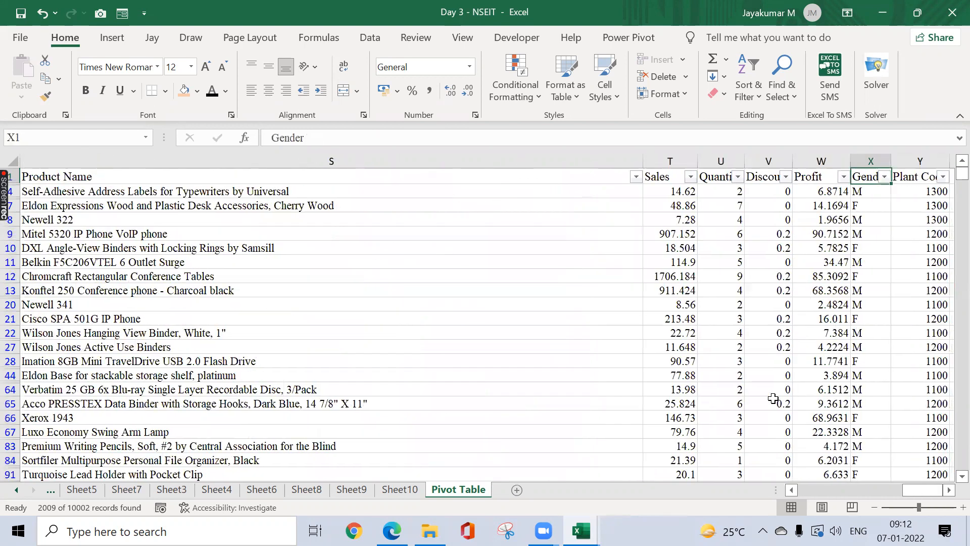
key(Left)
key(Left)
key(Left)
key(Left)
key(Left)
key(Left)
key(Left)
key(Left)
key(Left)
key(Left)
key(Left)
key(Left)
key(Left)
key(Left)
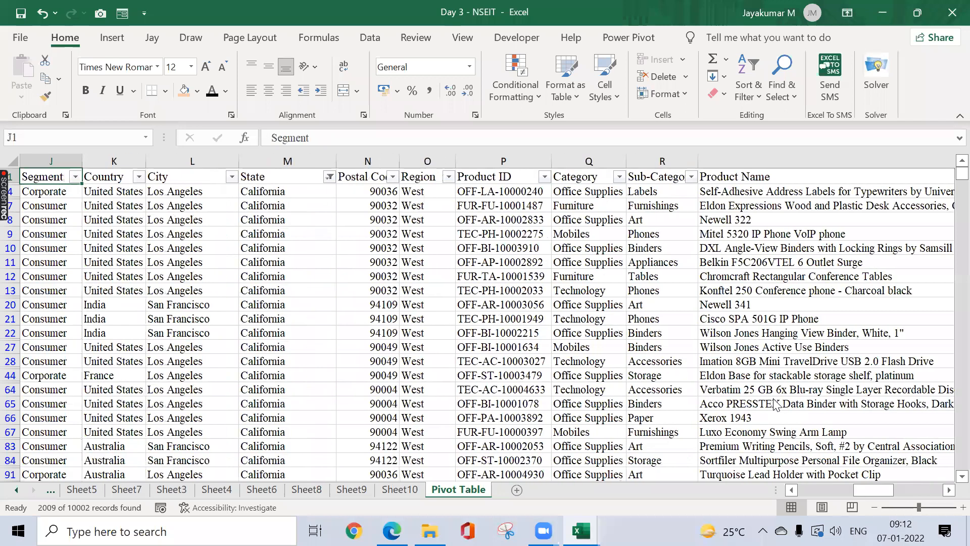
key(Left)
key(Right)
key(Right)
key(Right)
key(Right)
key(alt+Down)
key(Down)
key(Down)
key(Down)
key(Down)
key(Down)
key(Down)
key(Down)
key(Down)
key(Down)
key(Down)
key(Down)
key(Down)
key(Down)
key(Down)
key(Down)
key(Down)
key(Down)
key(Down)
key(Up)
key(Up)
key(space)
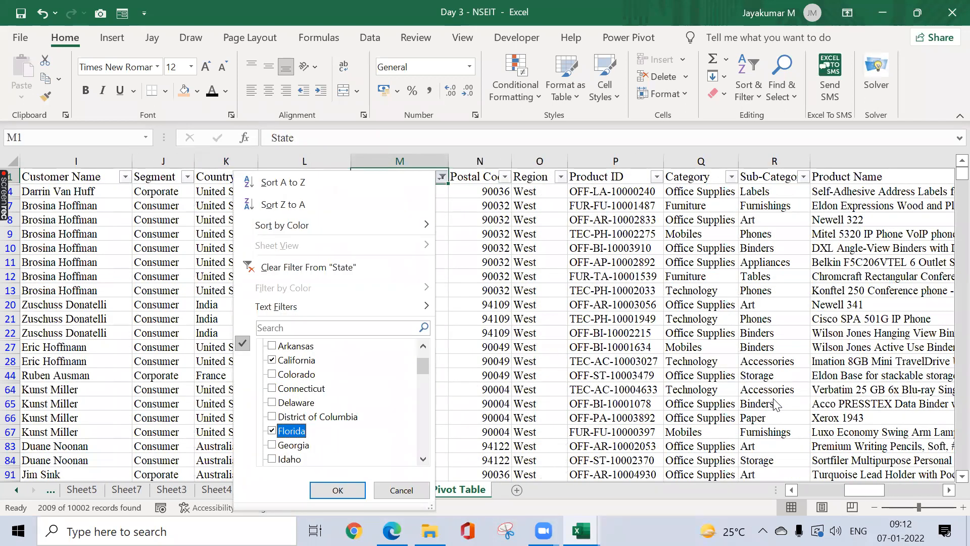
key(Return)
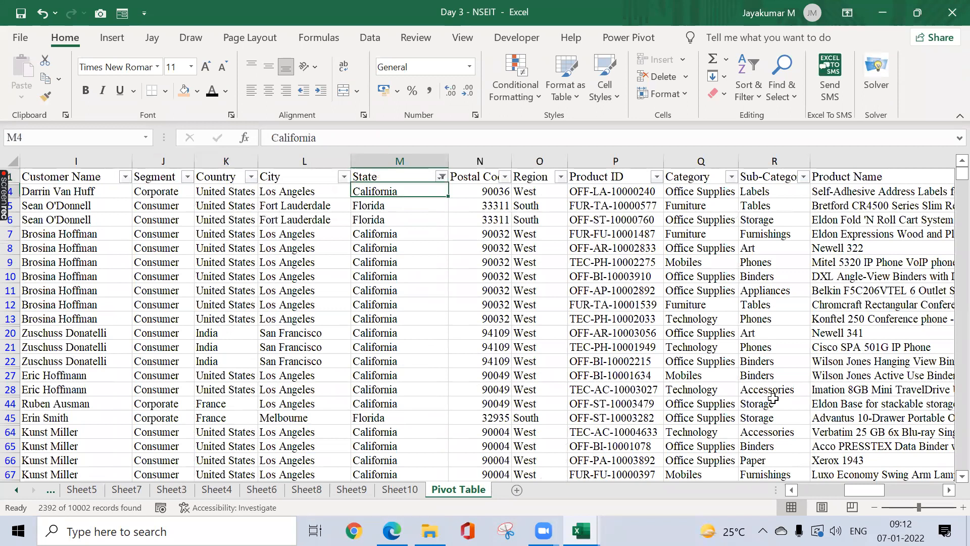
Step: Select the filtered Sales values to read the California and Florida total
key(ctrl+Right)
key(Down)
key(Left)
key(Left)
key(Left)
key(Left)
key(Left)
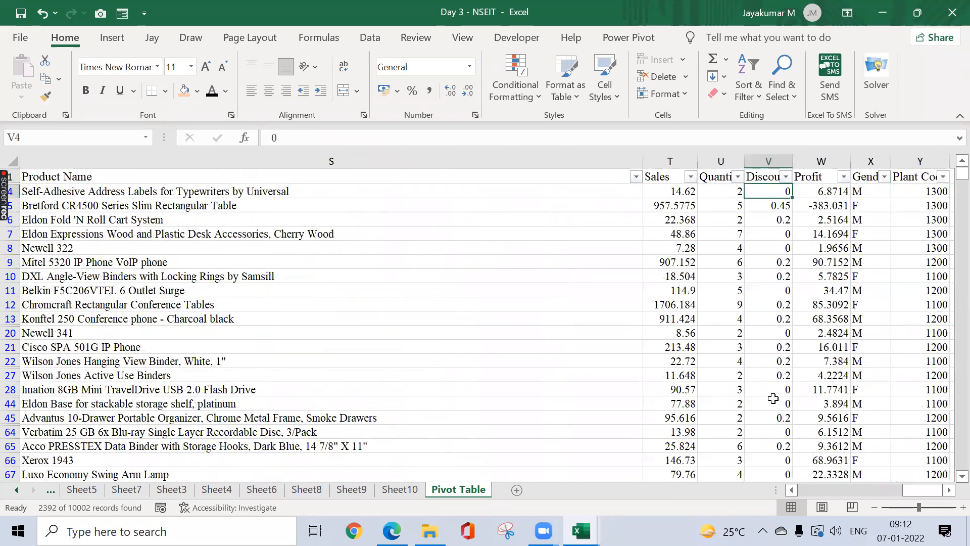
key(ctrl+shift+Down)
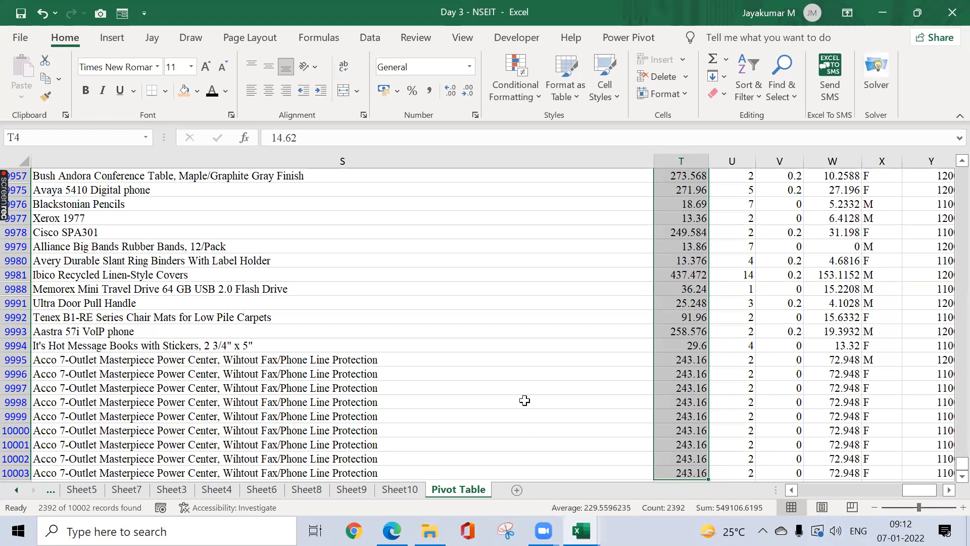
Step: Clear the State filter and return to Sheet10's empty PivotTable10
key(ctrl+shift+l)
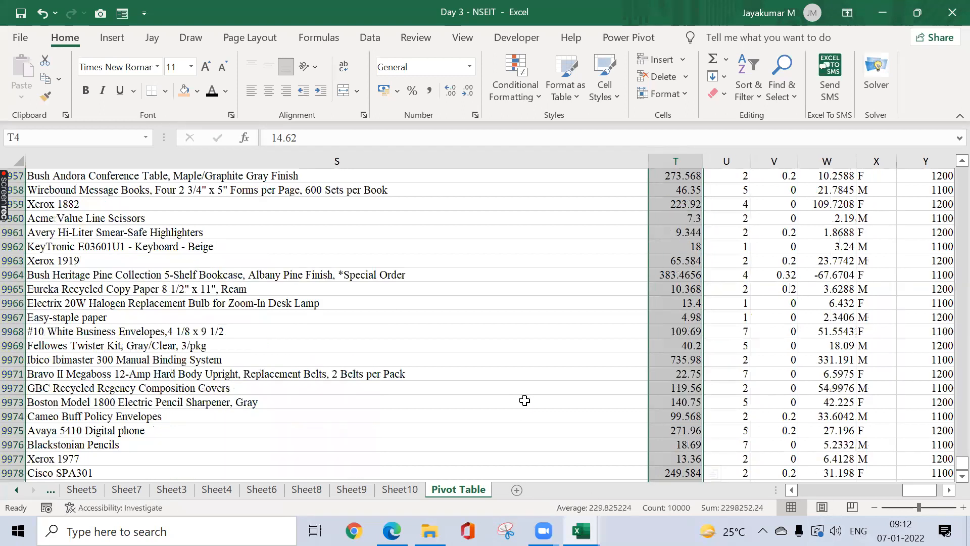
key(ctrl+Home)
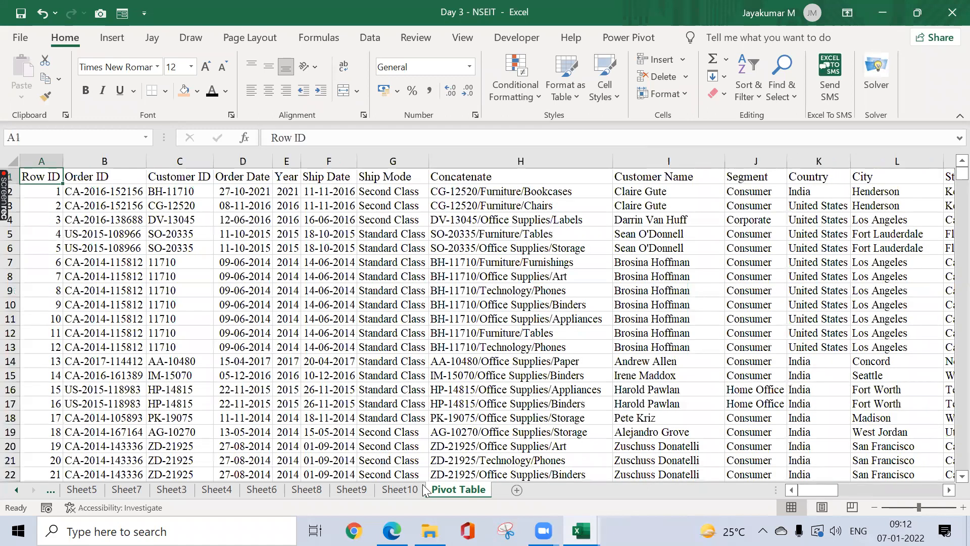
key(ctrl+Page_Up)
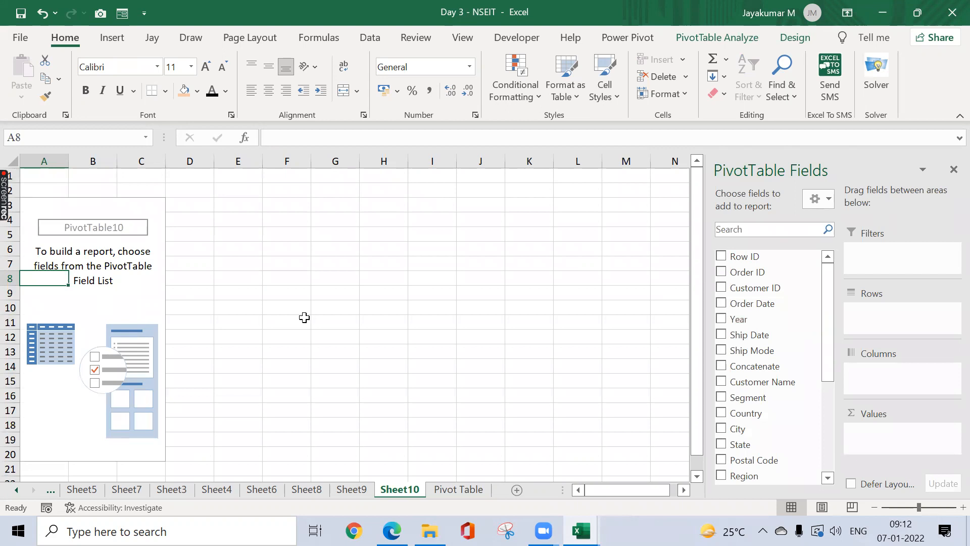
Step: Enter the note 'Sum of States' in J1 and AutoFit column J to it
click(474, 182)
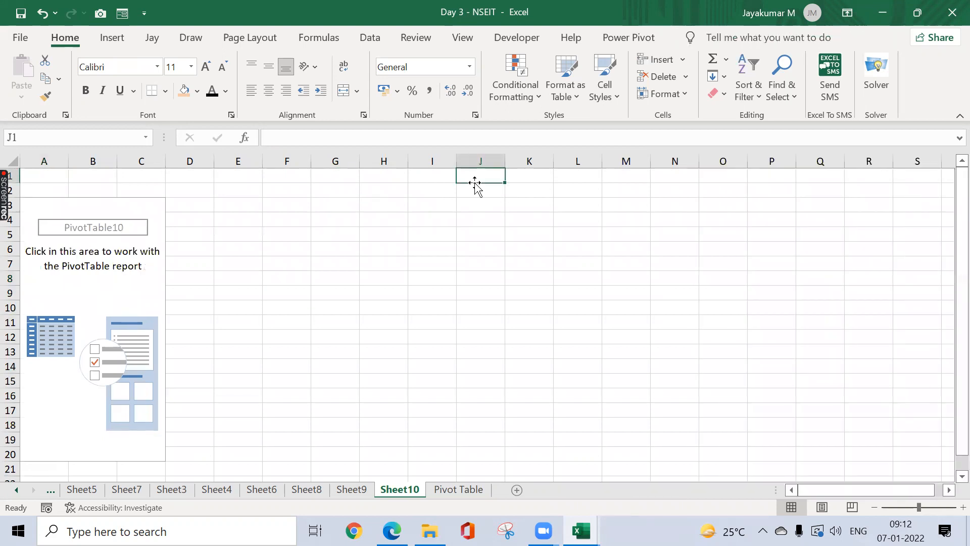
text(Sum )
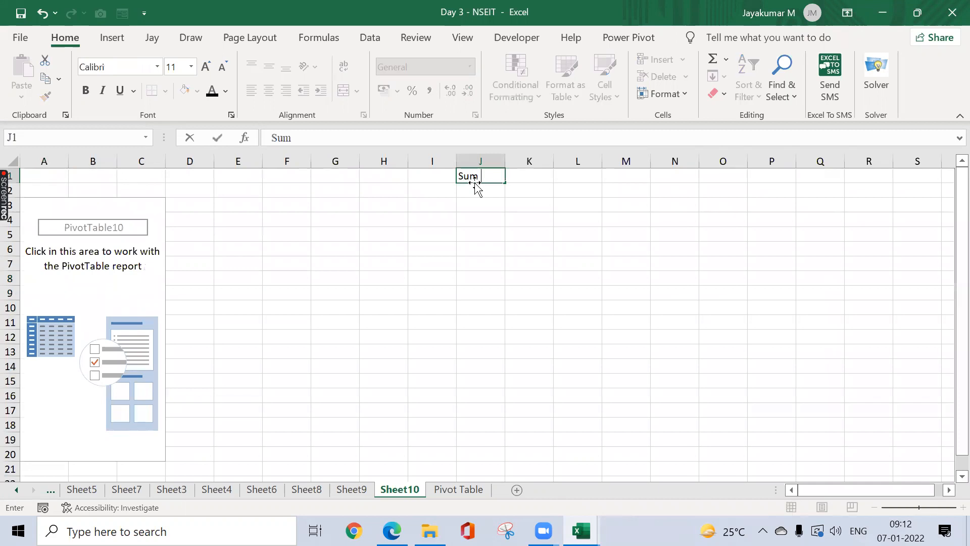
text(of States)
key(BackSpace)
key(BackSpace)
text(es)
key(ctrl+Return)
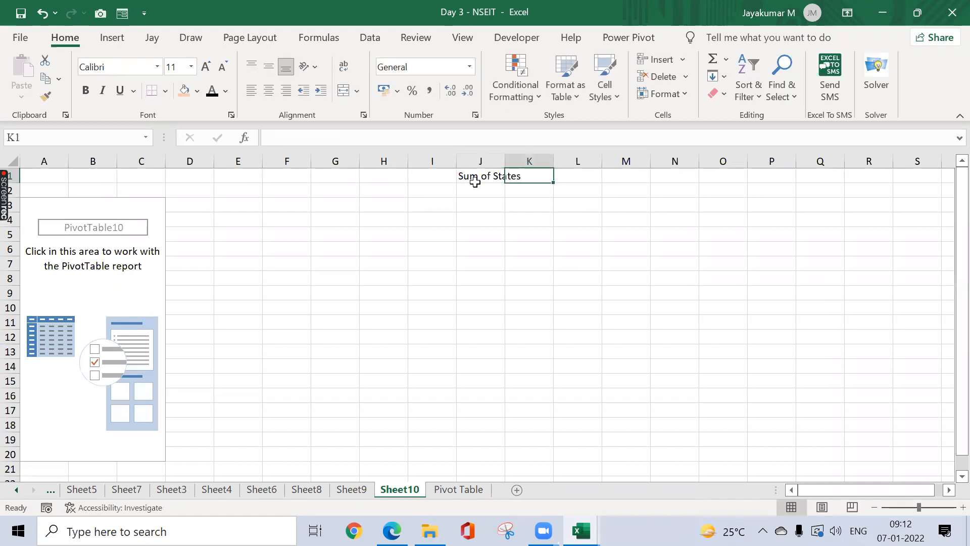
key(alt+o)
key(c)
key(a)
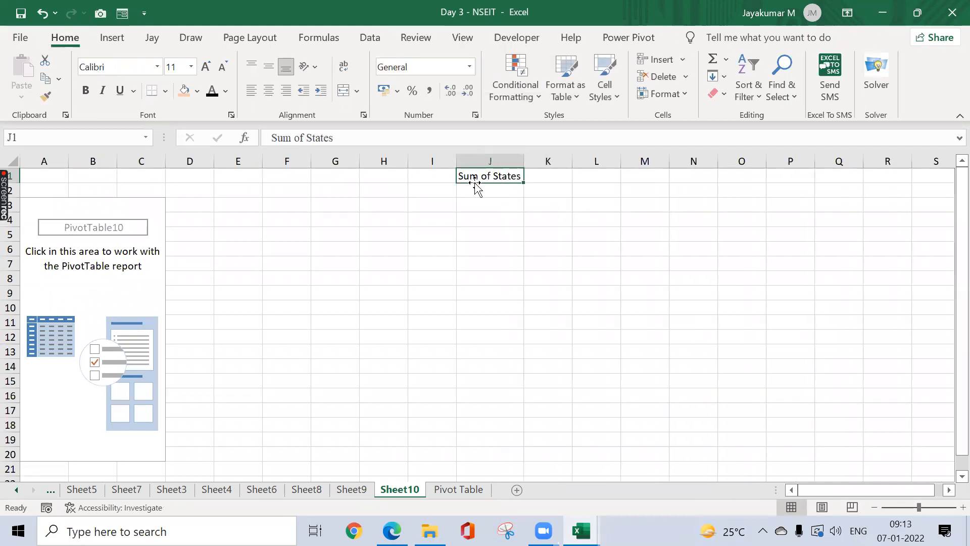
key(Down)
key(Left)
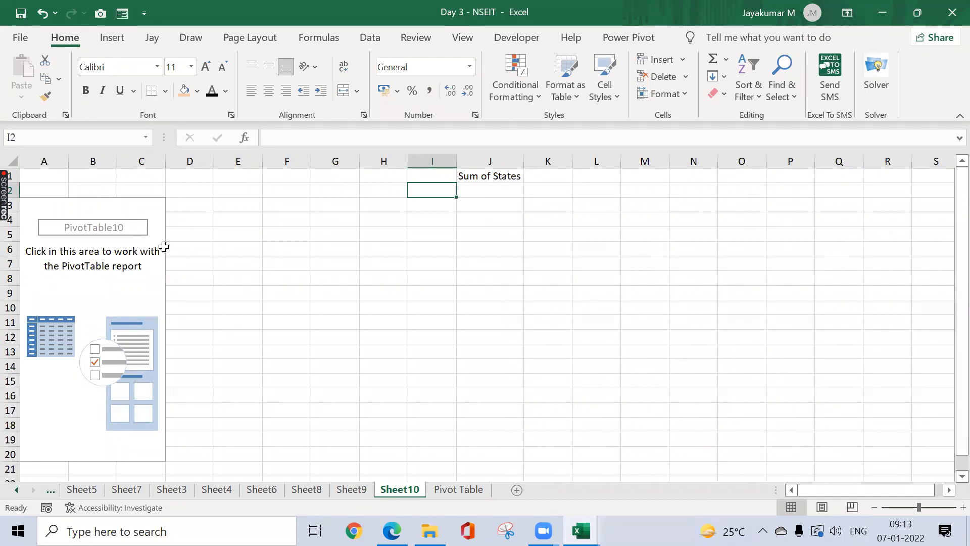
Step: Type 'Sales' in K1 next to the note and select the pivot table
click(538, 176)
text(Sales)
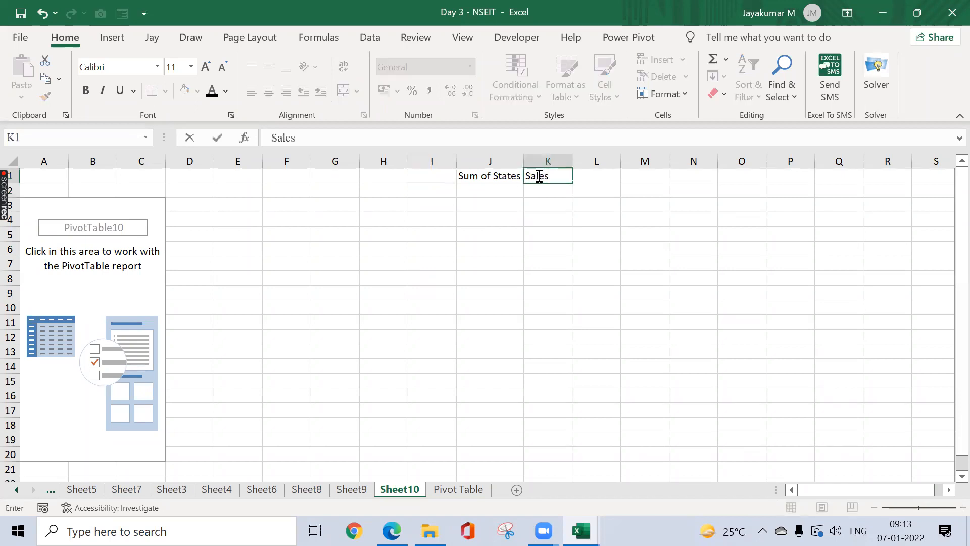
key(Return)
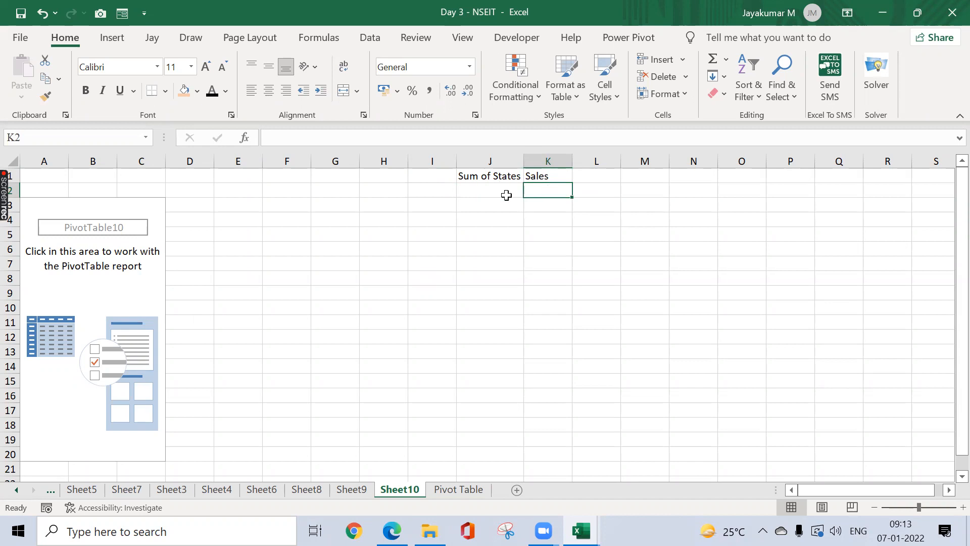
click(117, 307)
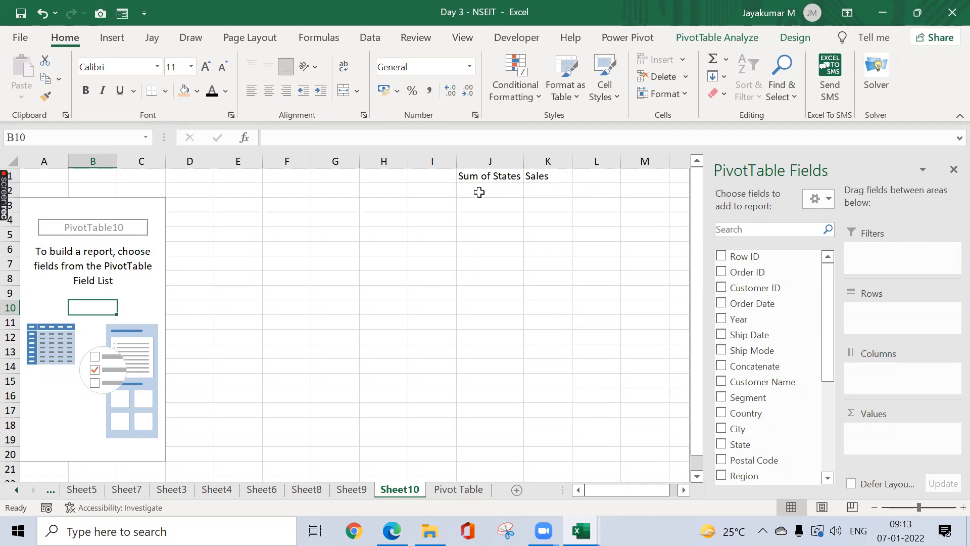
Step: Type 'Alphabets' in J2 and 'Number' in K2 under the notes
click(479, 192)
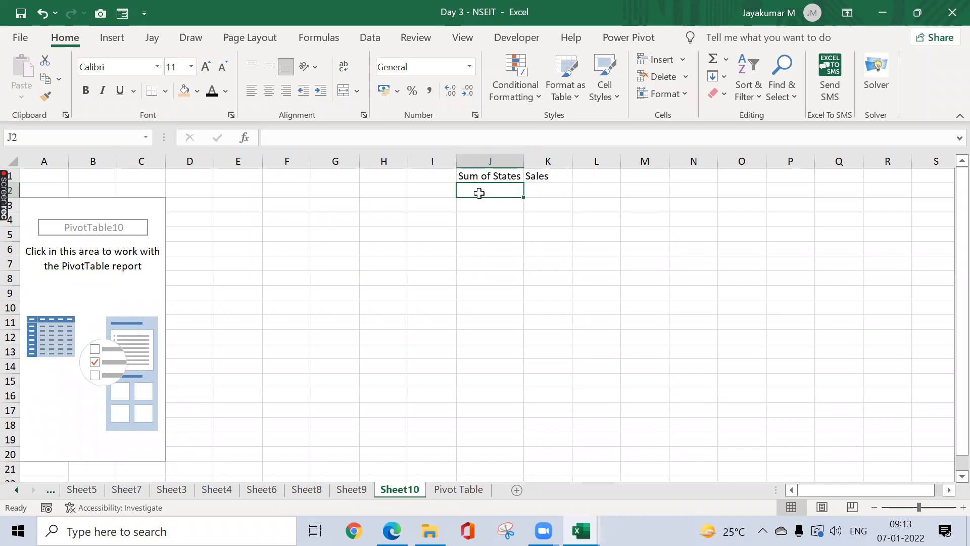
text(Alphabets)
key(Return)
key(Up)
key(Up)
key(Right)
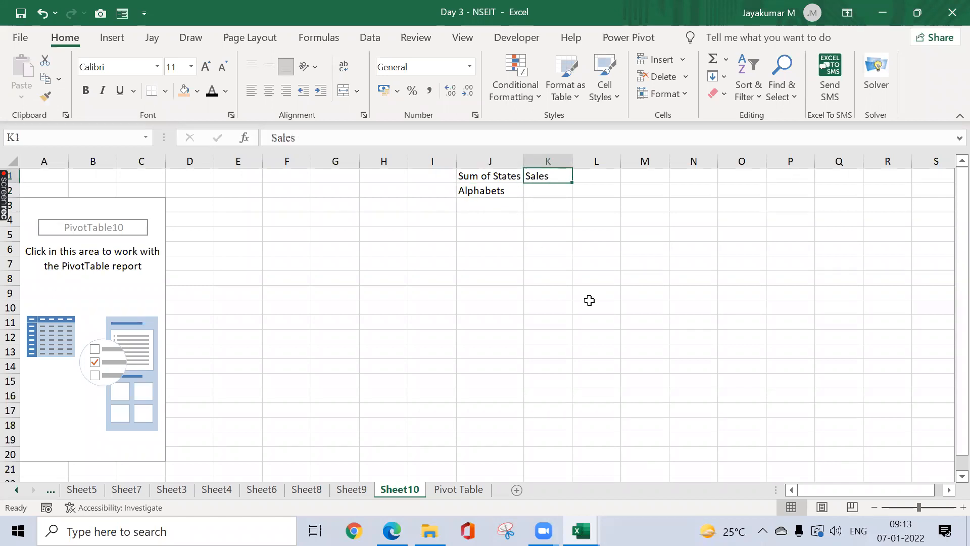
key(Down)
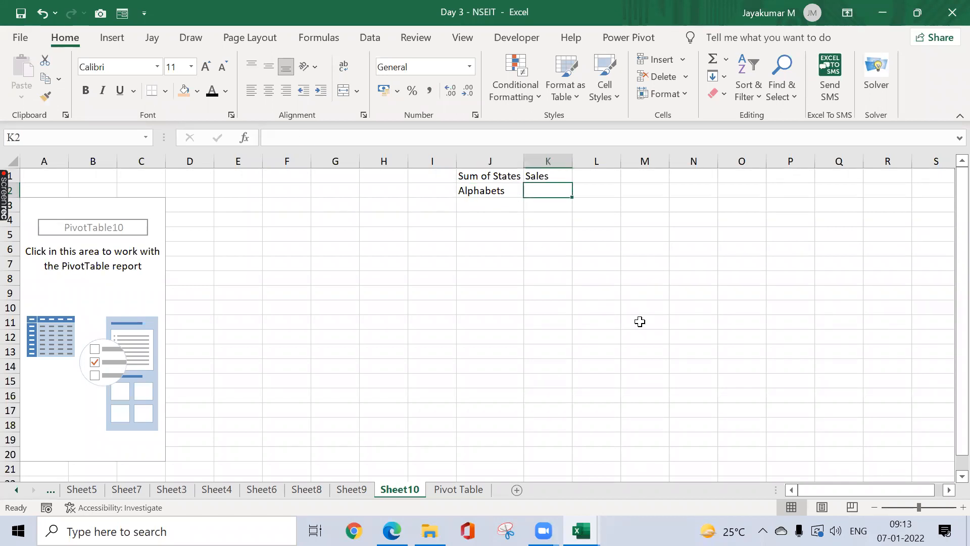
text(Number)
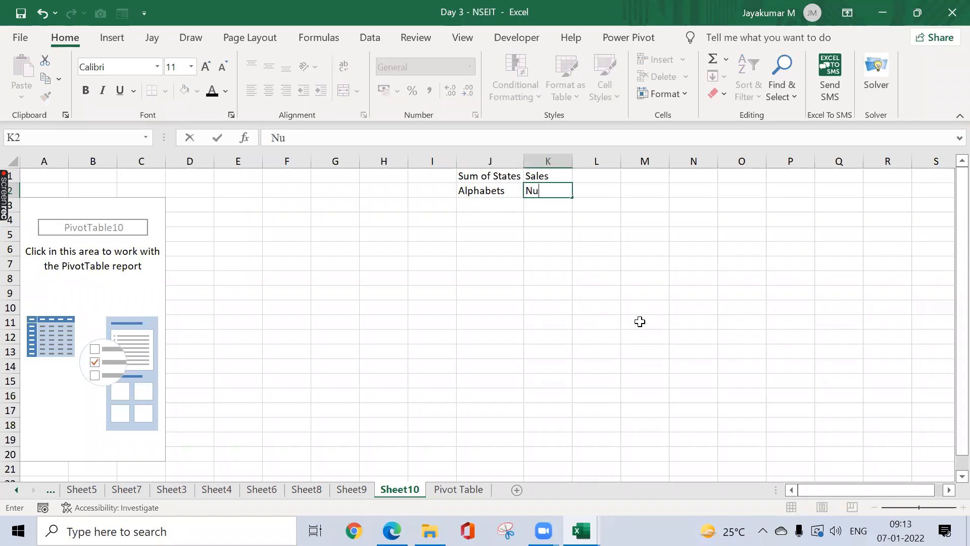
key(Return)
key(Up)
key(ctrl+Left)
key(ctrl+Left)
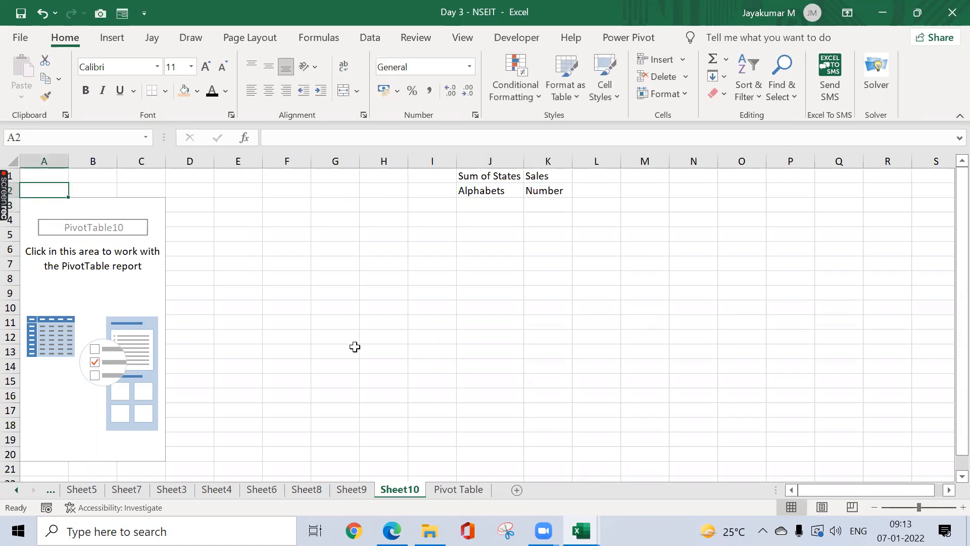
click(119, 313)
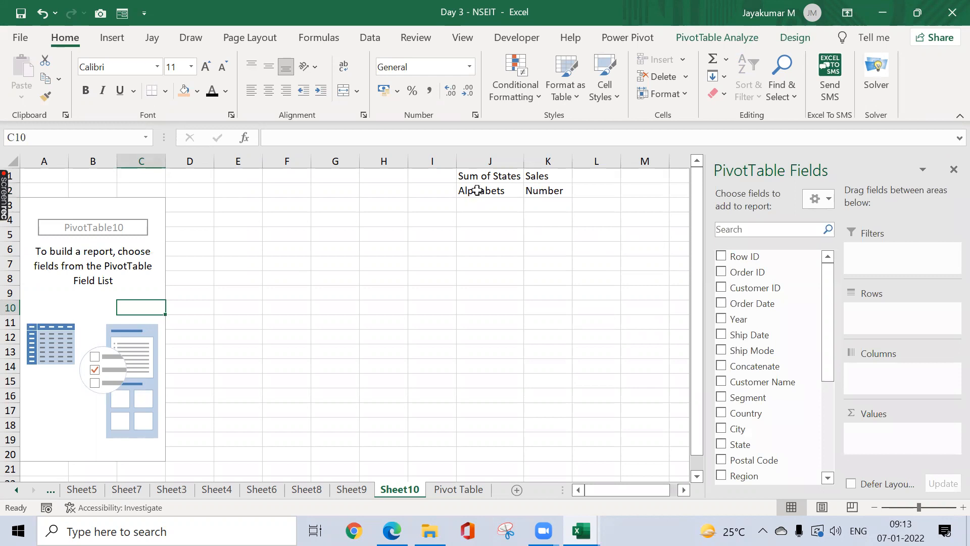
Step: Erase the Alphabets and Number notes from J2:K2
click(477, 191)
key(shift+Right)
key(Delete)
key(Up)
key(Down)
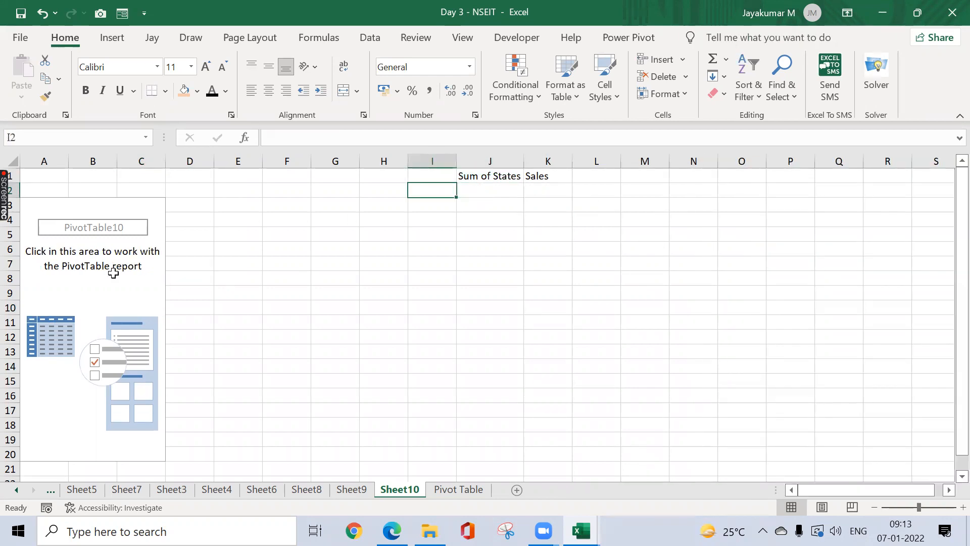
click(83, 278)
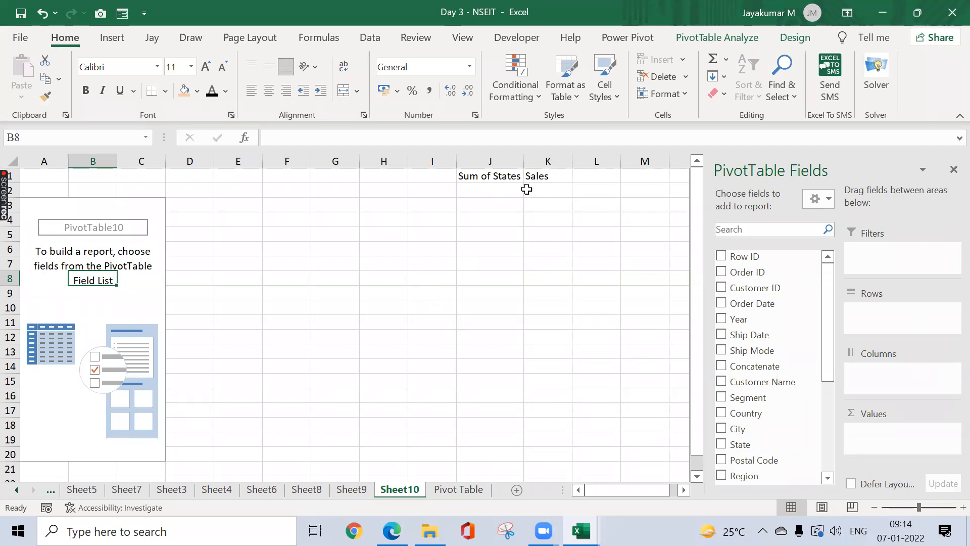
Step: Type 'Number' in K2 and 'Values' in L2, then select PivotTable10 to show its fields
click(544, 194)
text(Nu)
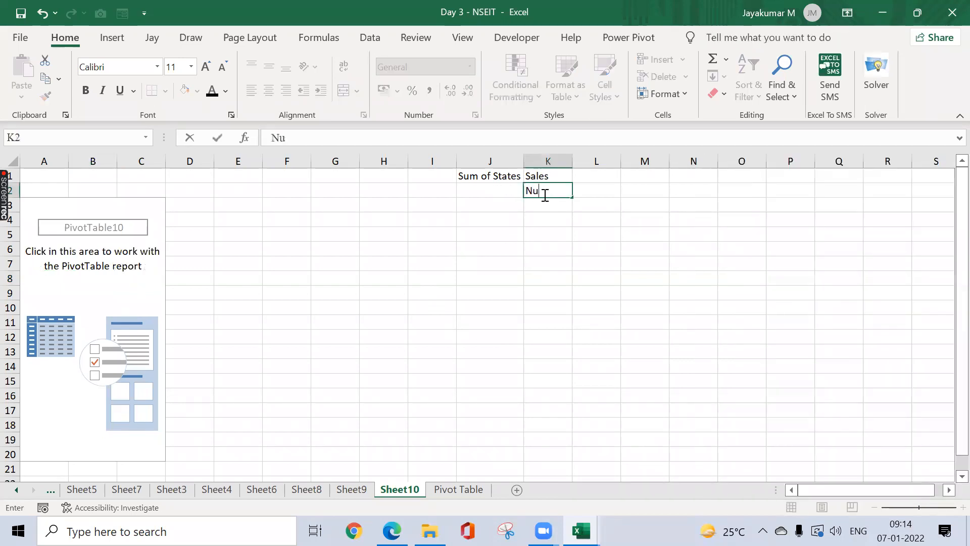
text(mber)
key(Return)
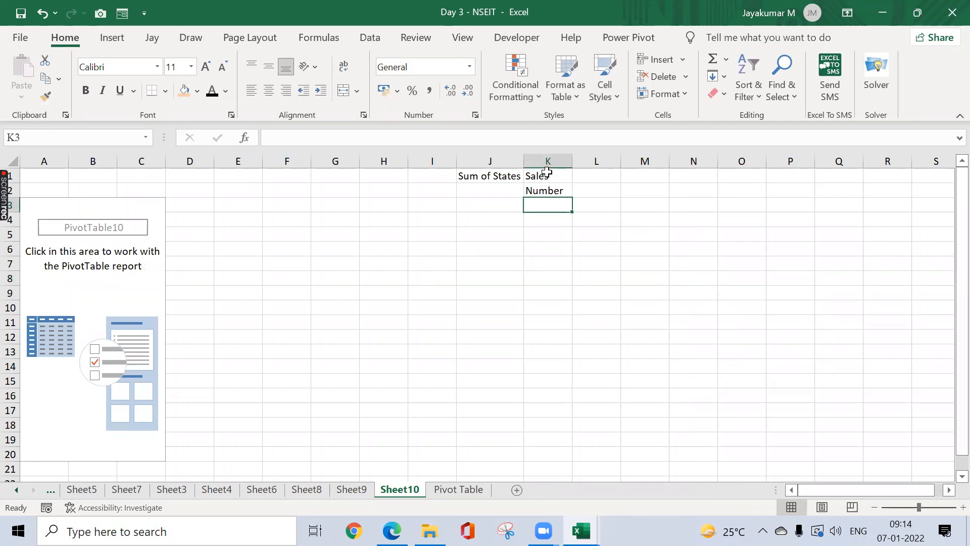
click(128, 278)
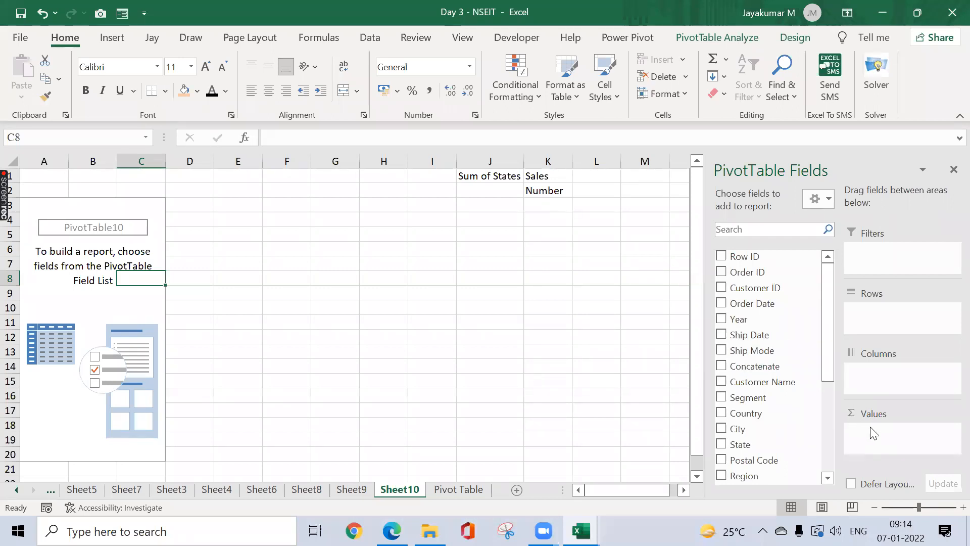
click(545, 202)
key(Up)
key(Right)
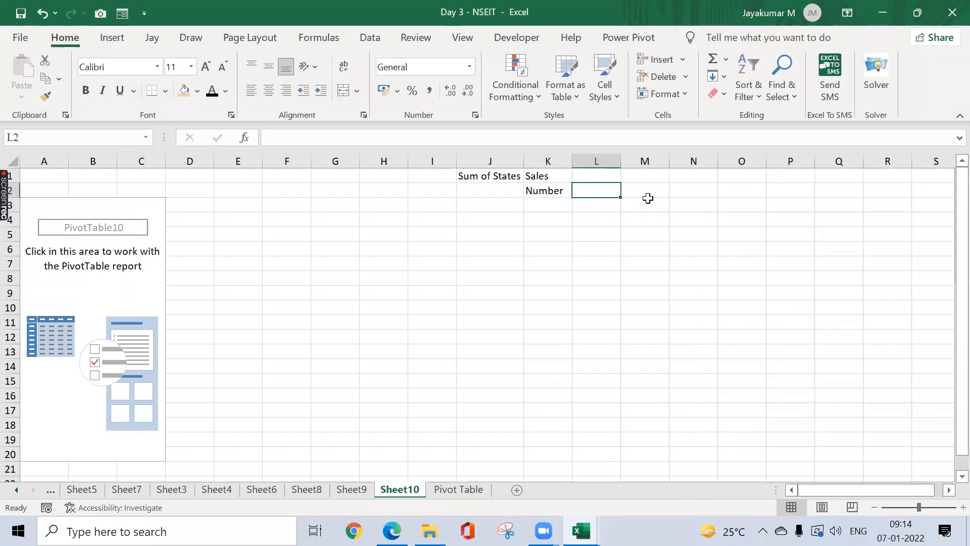
text(Values)
key(Return)
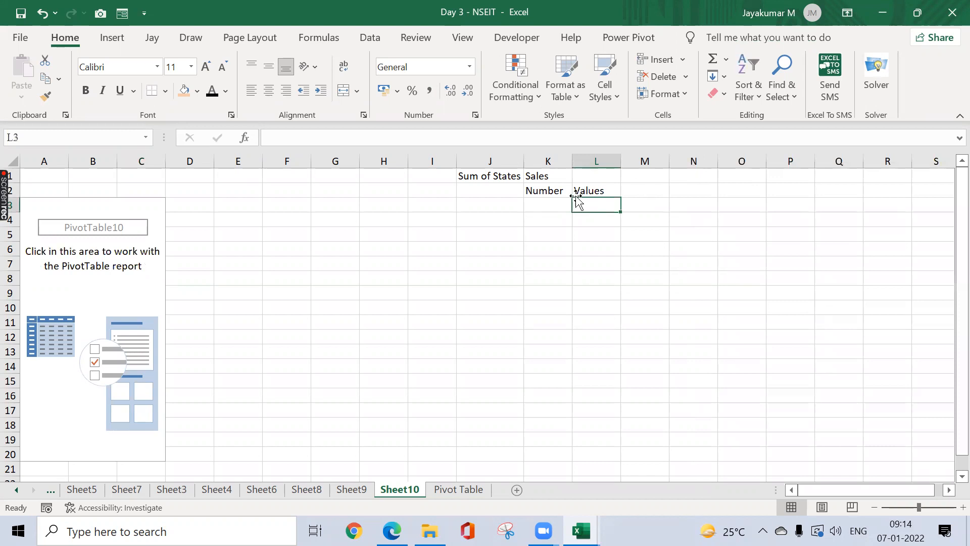
click(160, 265)
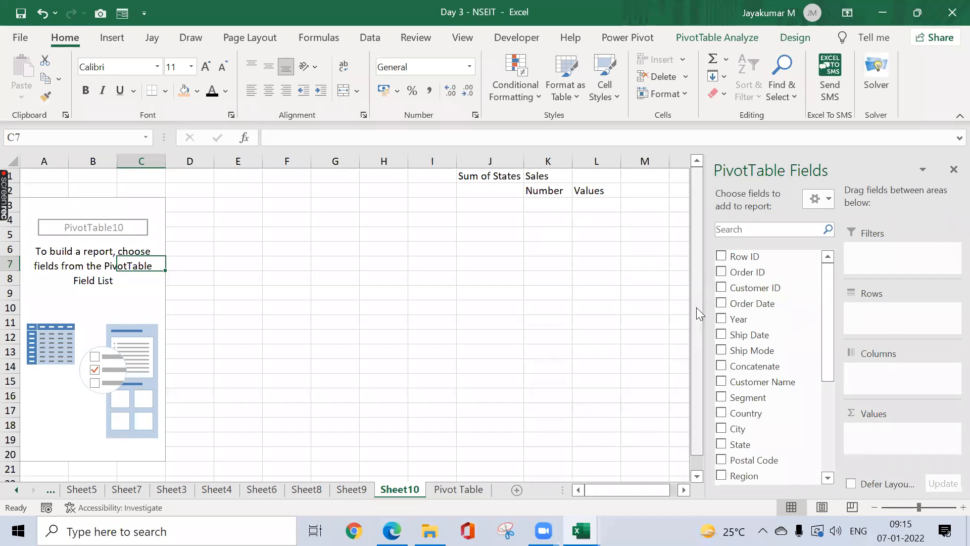
Step: Type 'Row or Column' in J2 and AutoFit column J to fit it
click(496, 196)
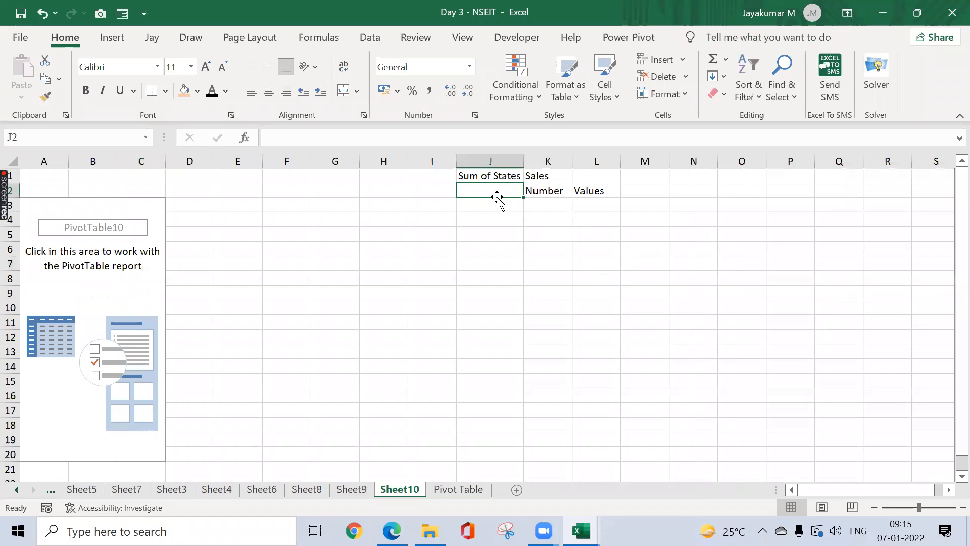
text(A)
key(BackSpace)
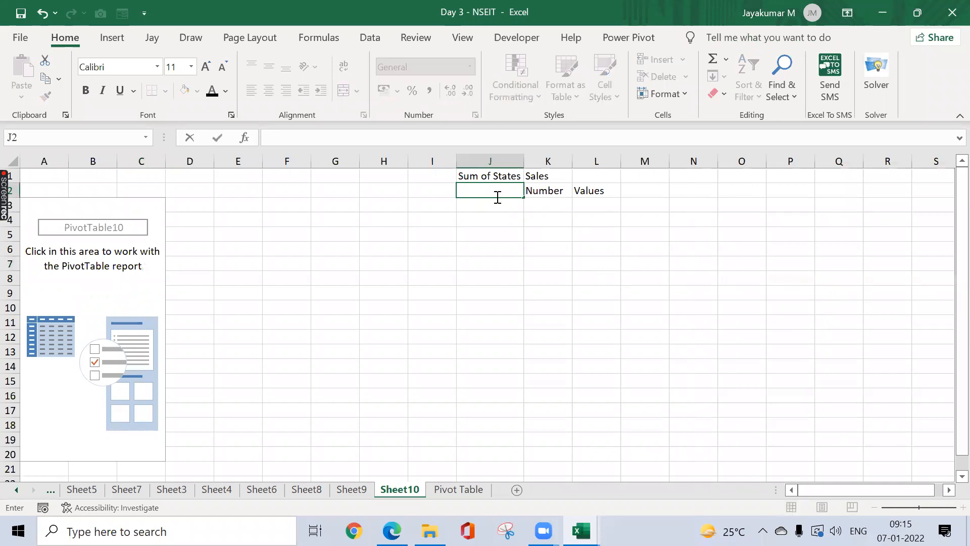
text(Row or COlumn)
click(498, 200)
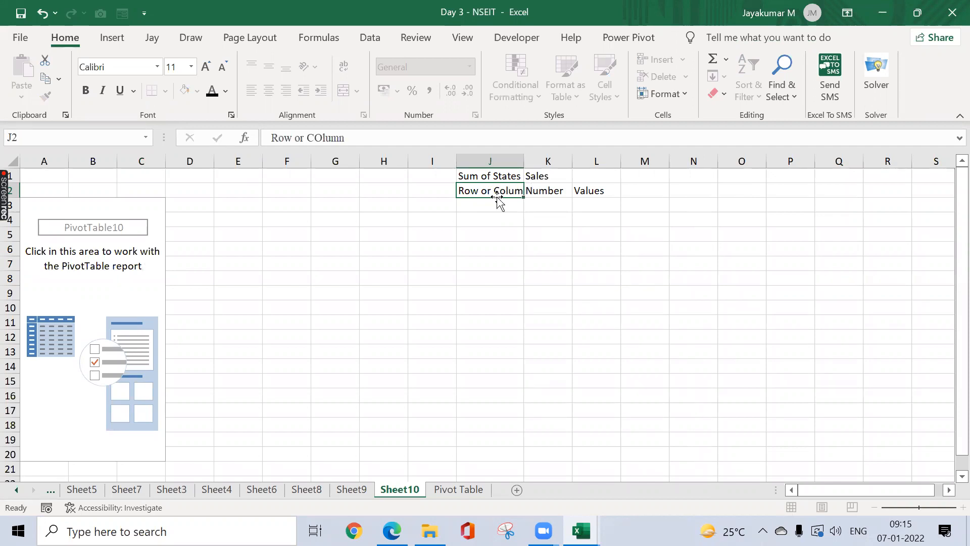
key(alt+o)
key(c)
key(a)
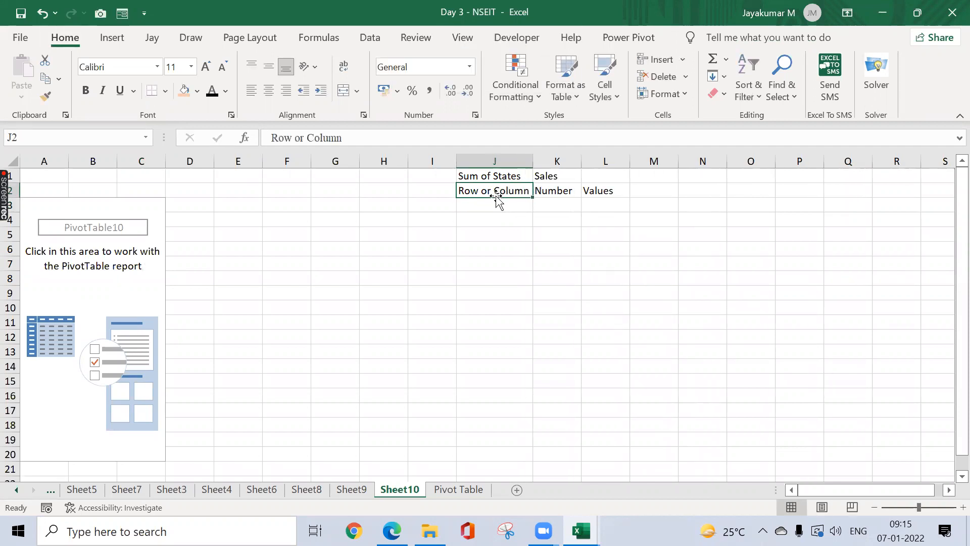
Step: Add notes '>10, Row' in G2 and '<10, Column' in H2
click(342, 202)
click(342, 193)
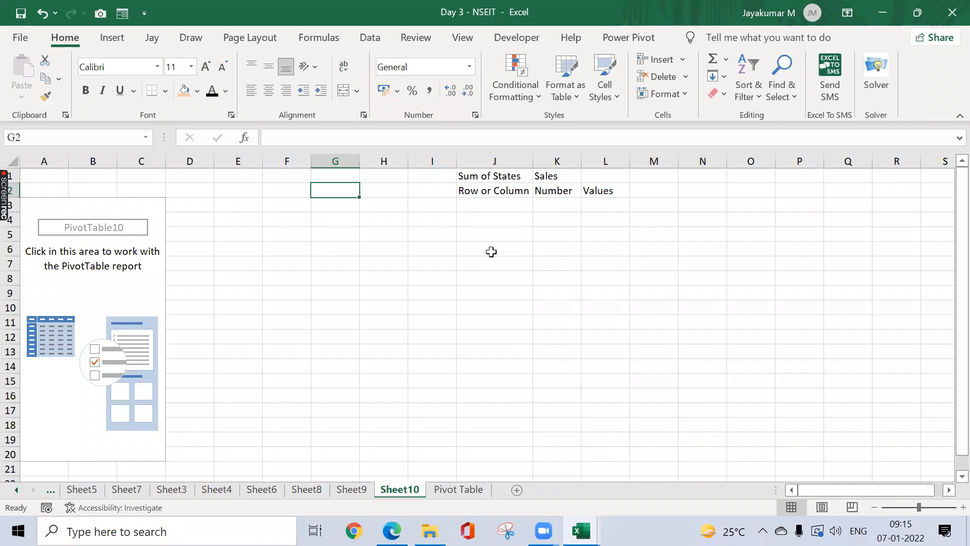
text(>10, )
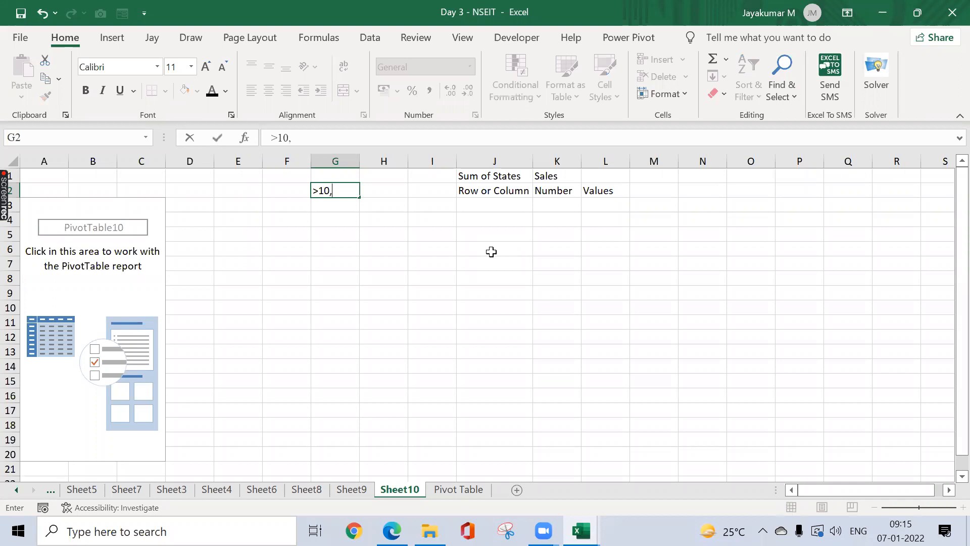
text(Row)
key(Return)
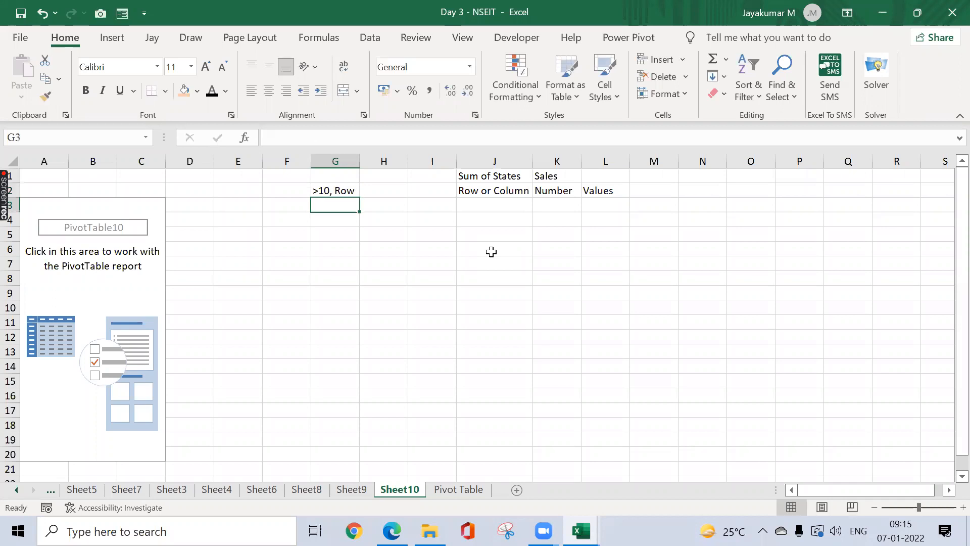
key(Up)
key(Right)
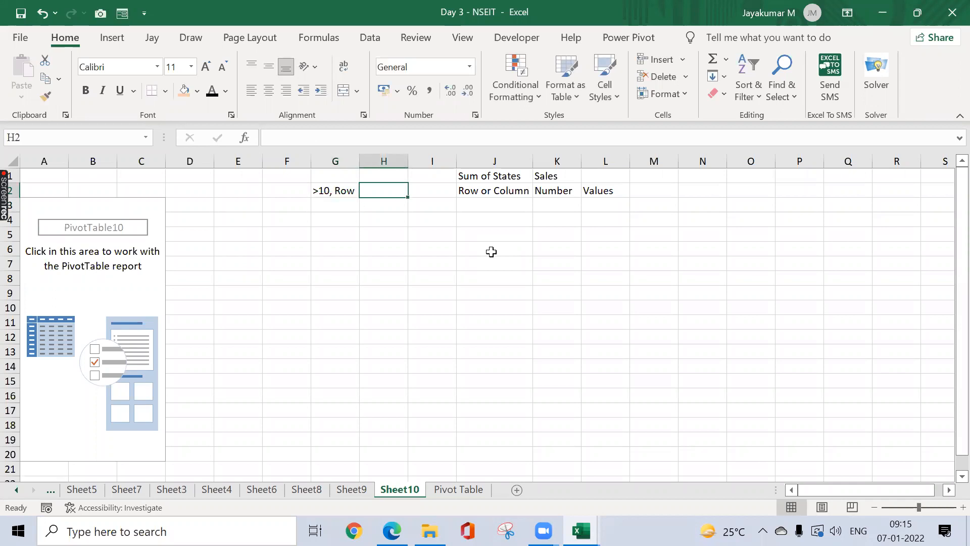
text(<10, Column)
key(Return)
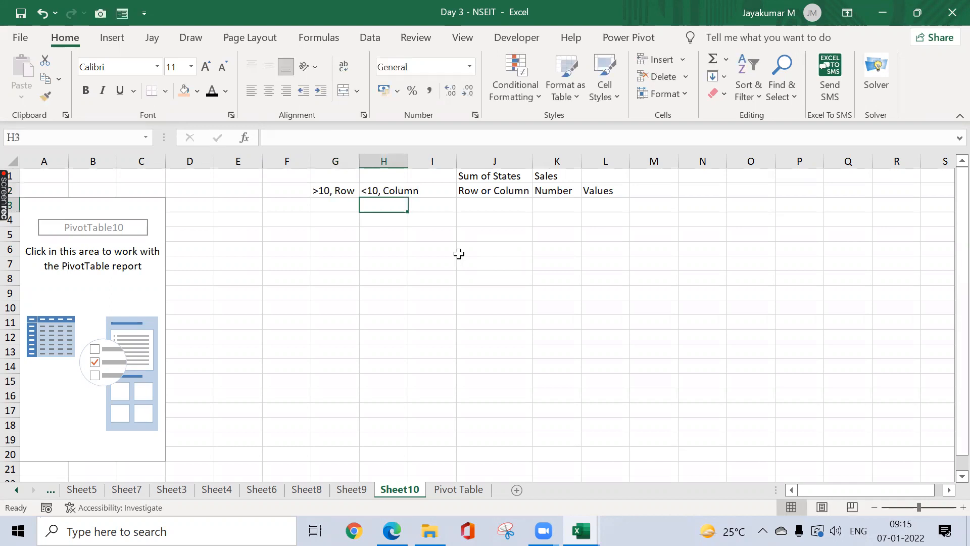
click(119, 293)
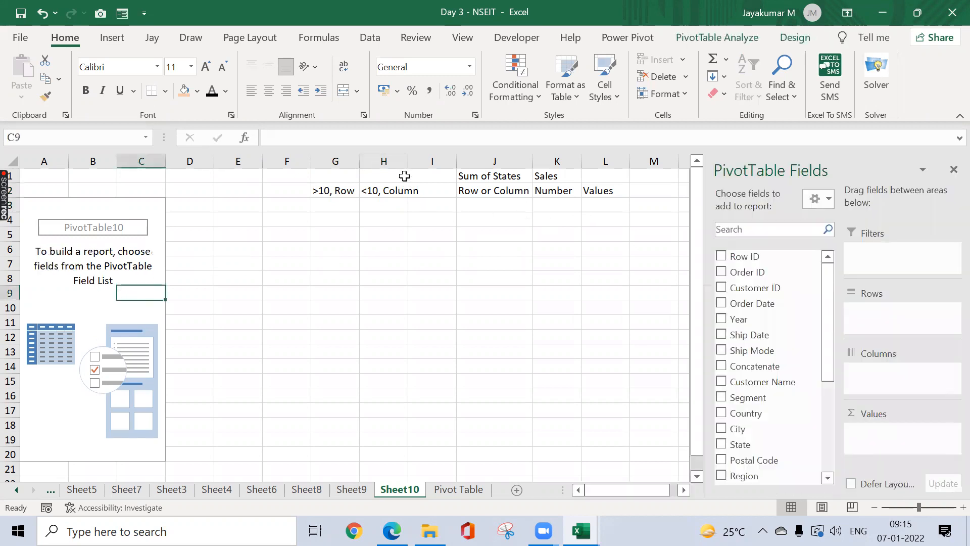
Step: Widen column H, try Region as columns with Sum of Sales, then remove Region
drag(405, 165, 429, 165)
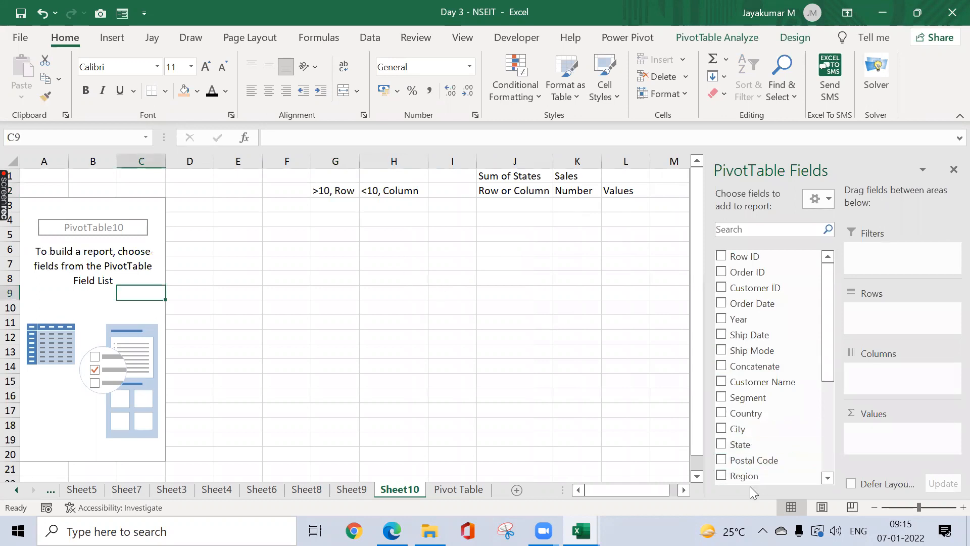
drag(751, 479, 892, 380)
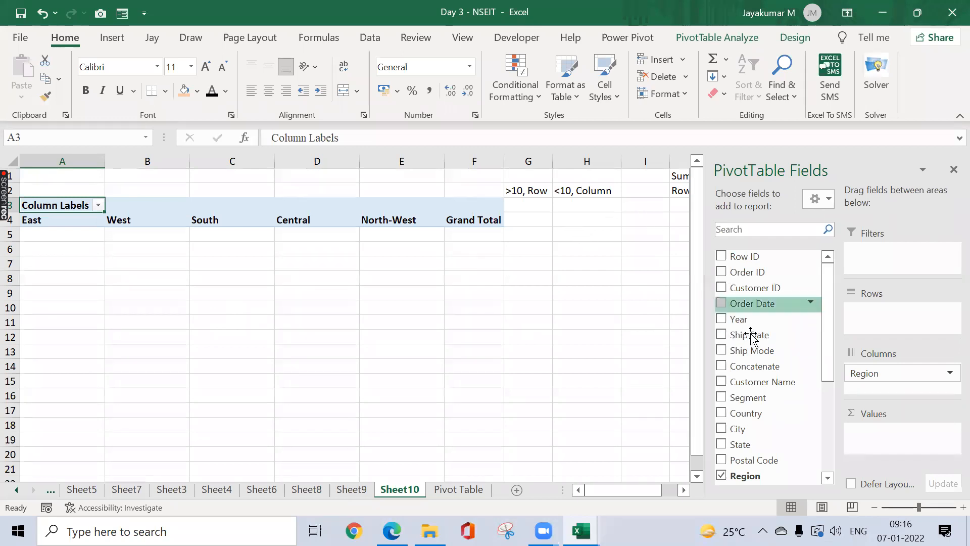
scroll(767, 384, down, 4)
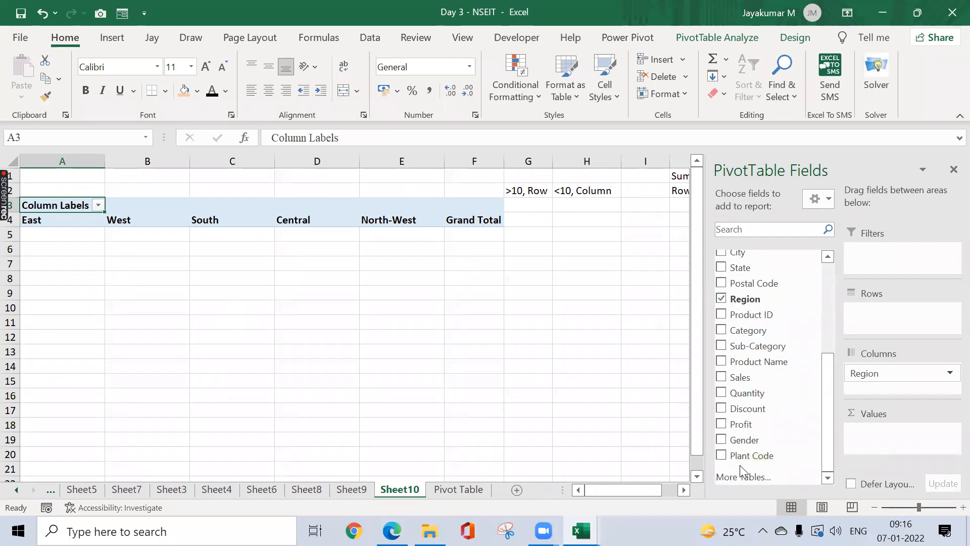
drag(747, 383, 898, 439)
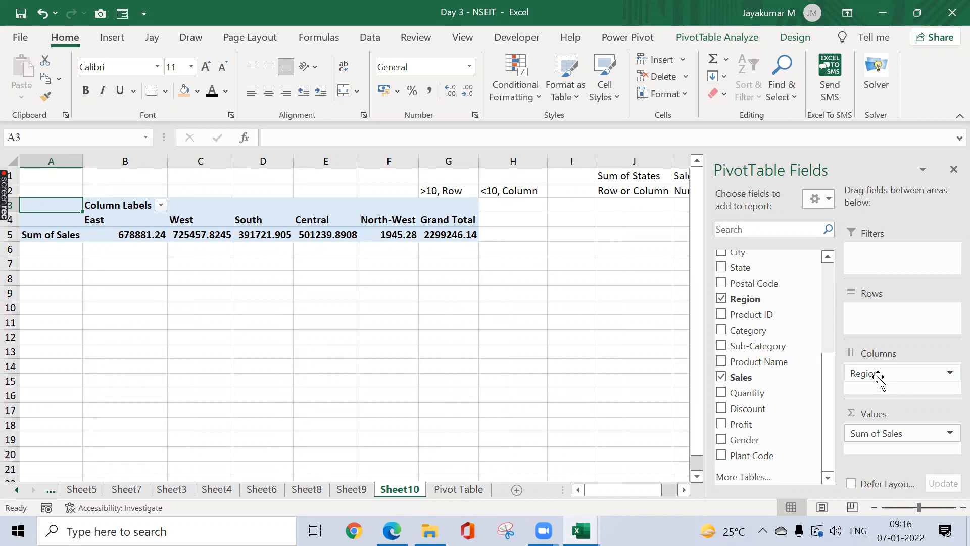
drag(877, 378, 780, 389)
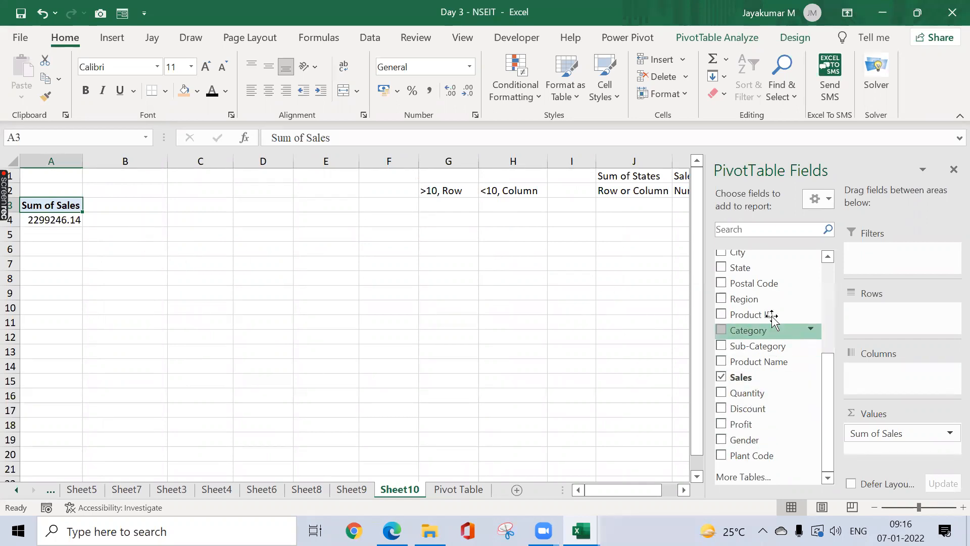
Step: Lay State across the pivot columns and check the 2299246.14 Grand Total at the row's end
drag(750, 273, 903, 376)
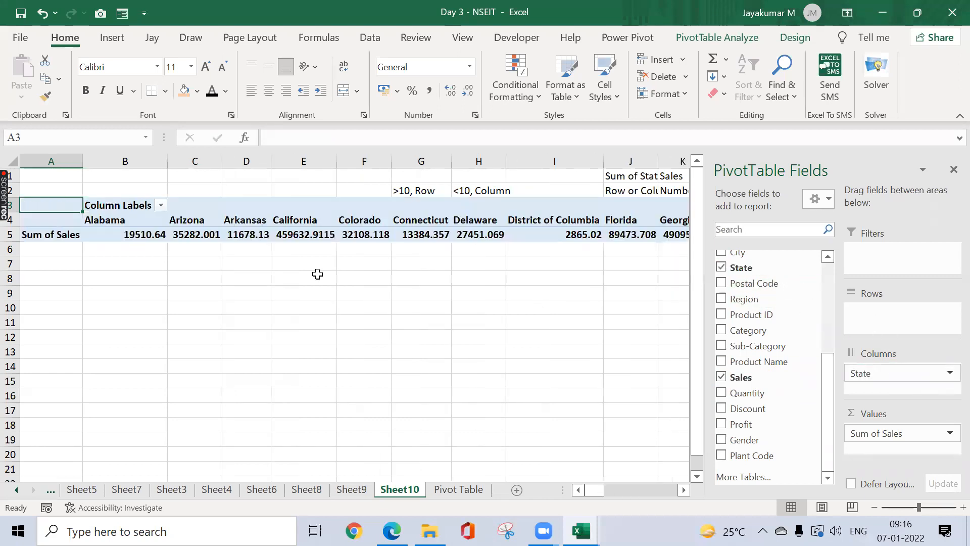
click(156, 233)
key(Right)
key(Right)
key(Right)
key(Right)
key(Right)
key(Right)
key(Right)
key(Right)
key(Right)
key(Right)
key(Right)
key(Right)
key(Right)
key(Right)
key(Right)
key(Right)
key(Right)
key(Right)
key(Right)
key(Right)
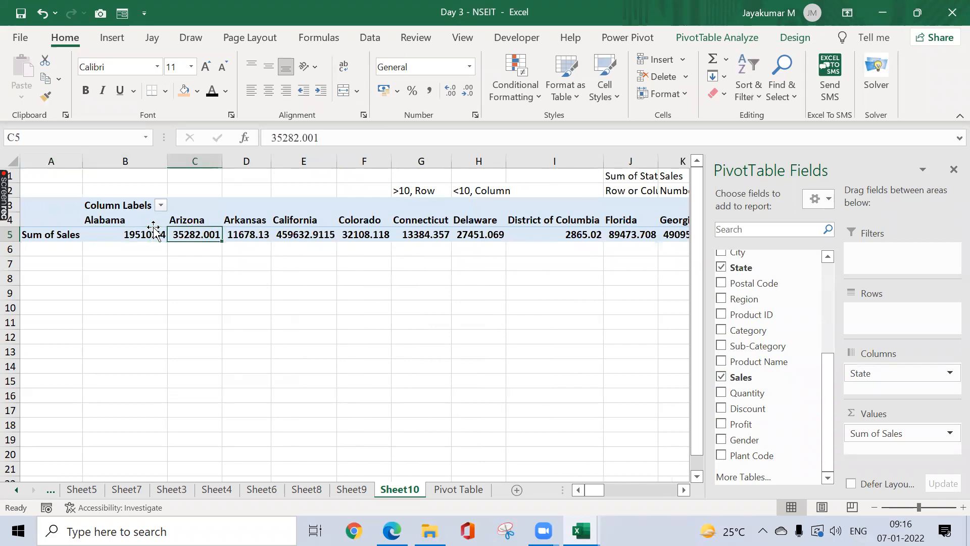
key(Right)
key(Right)
key(Right)
key(Right)
key(Right)
key(Right)
key(Right)
key(Right)
key(Right)
key(Right)
key(Right)
key(Right)
key(Right)
key(Right)
key(Right)
key(ctrl+Left)
key(ctrl+Left)
key(ctrl+Right)
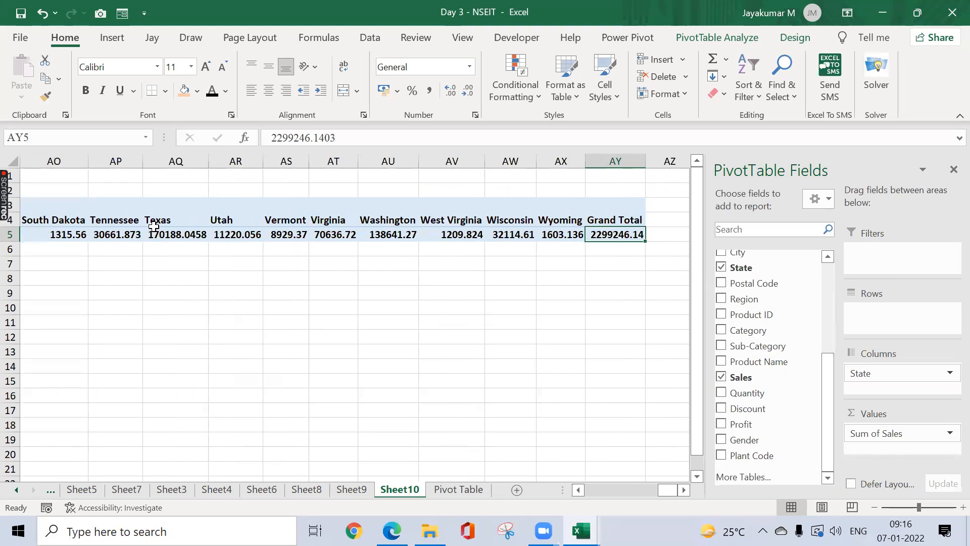
key(ctrl+Left)
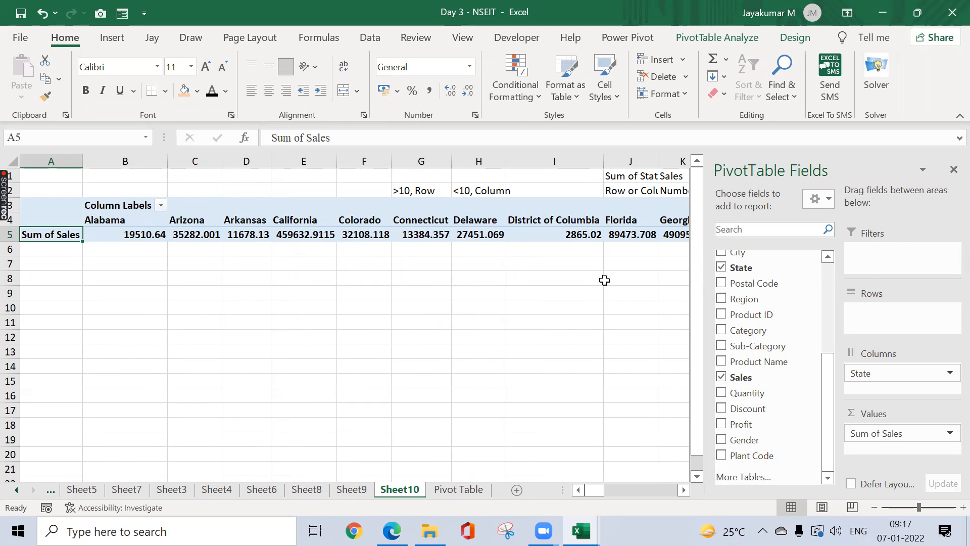
Step: Move State from Columns to Rows, then remove and re-add Sales as Sum of Sales
drag(889, 371, 894, 313)
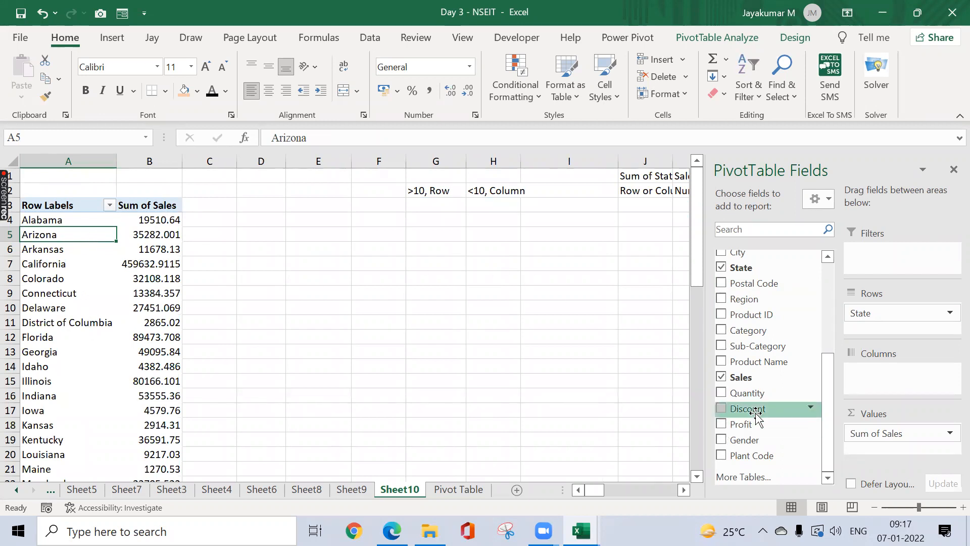
click(721, 377)
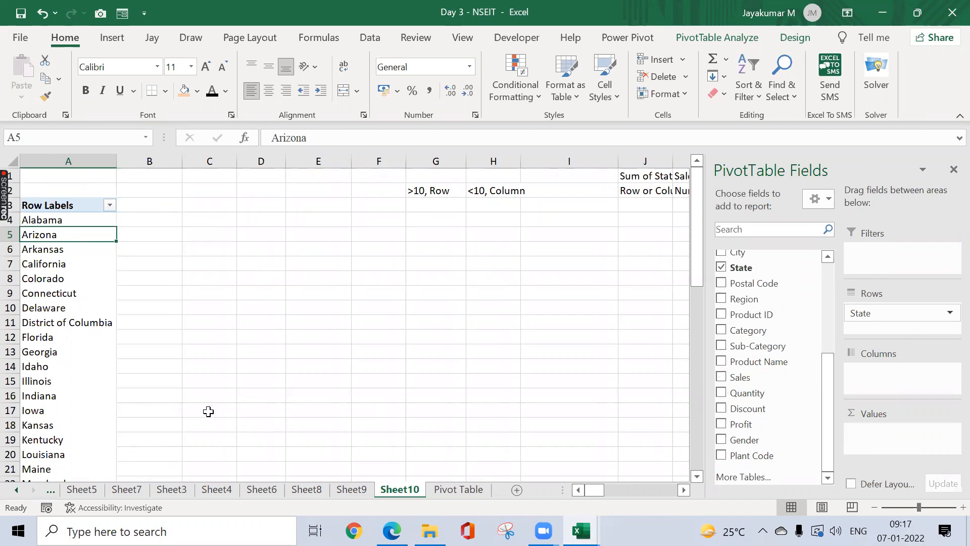
click(721, 377)
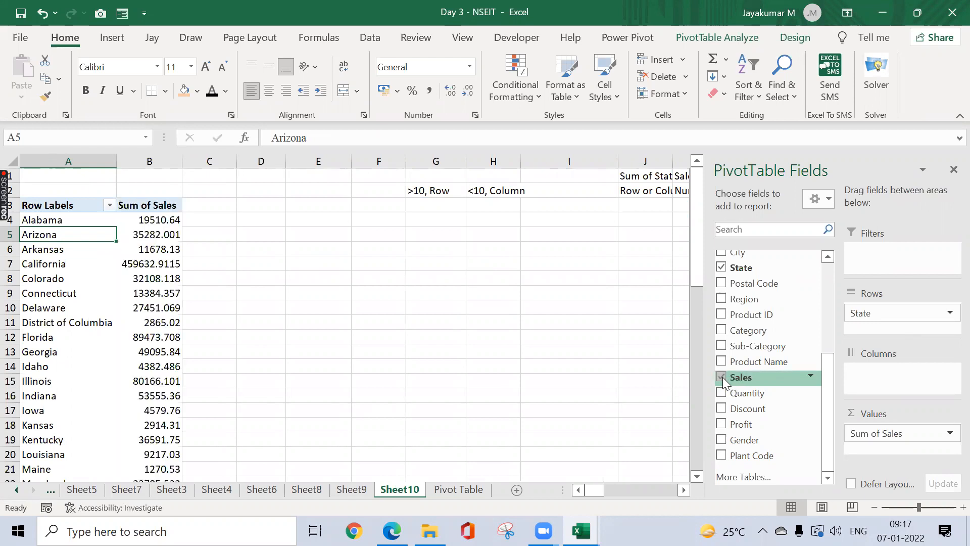
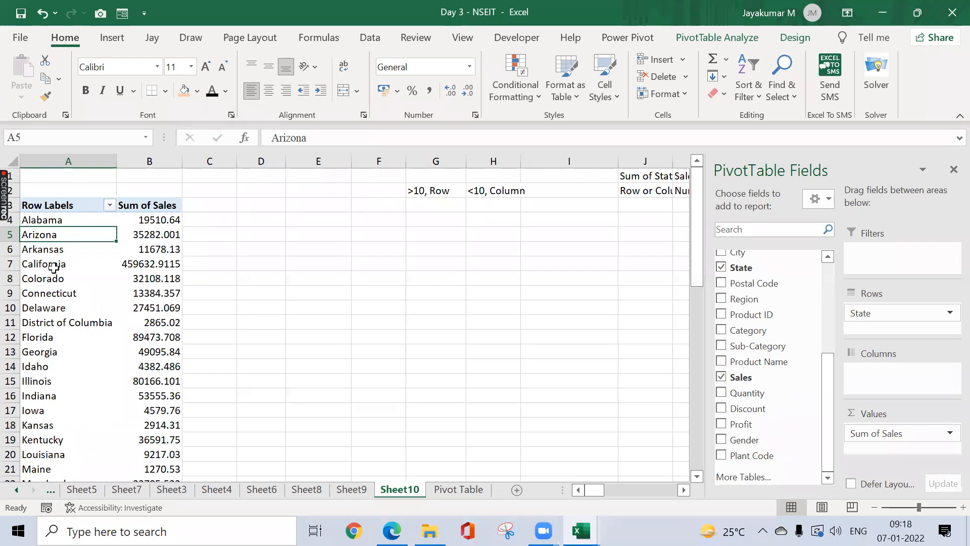
Step: Put Category in the pivot columns and Year in the report filter
mouse_move(174, 259)
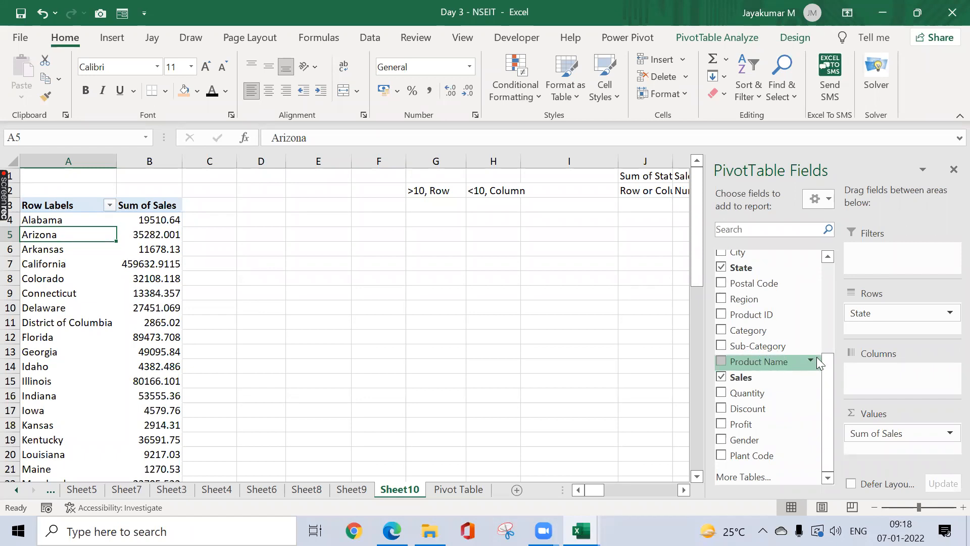
drag(760, 333, 902, 393)
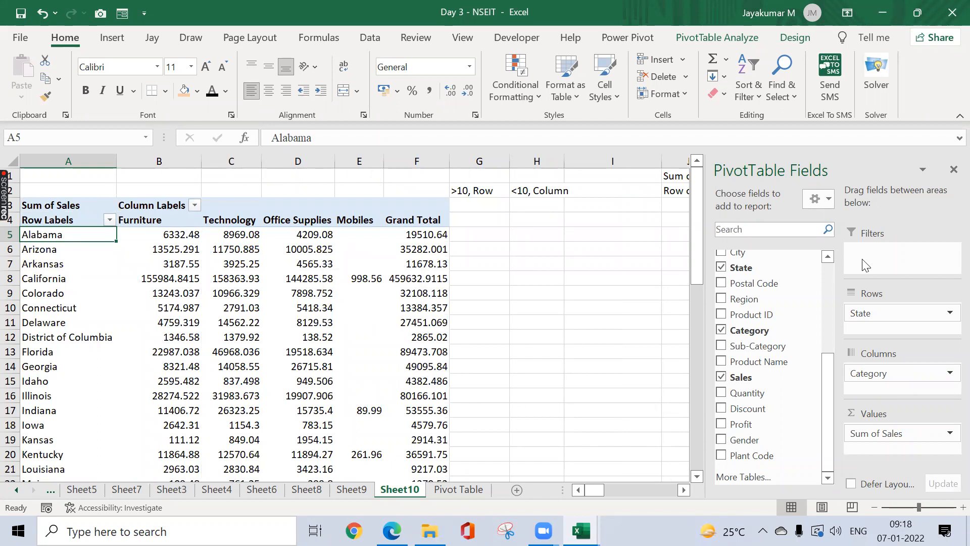
scroll(830, 285, up, 4)
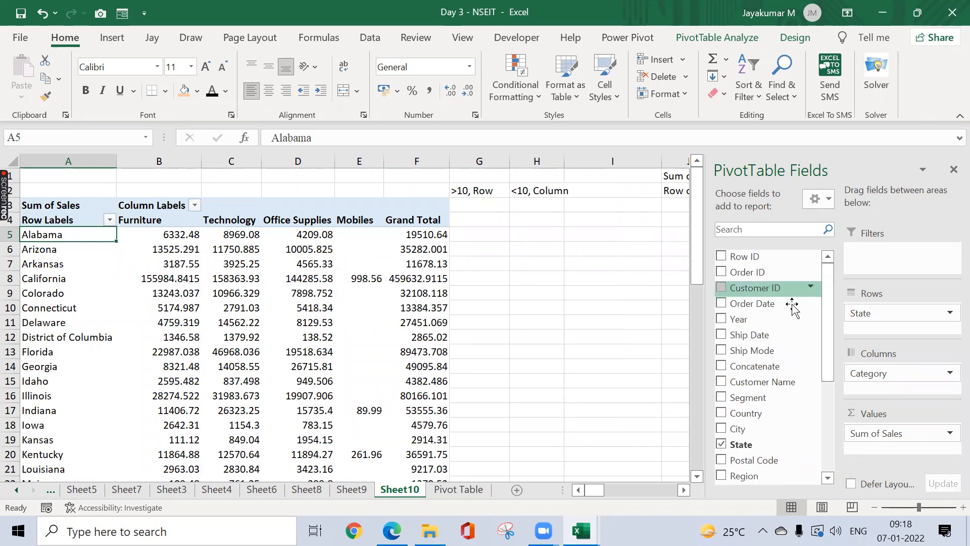
drag(747, 323, 867, 272)
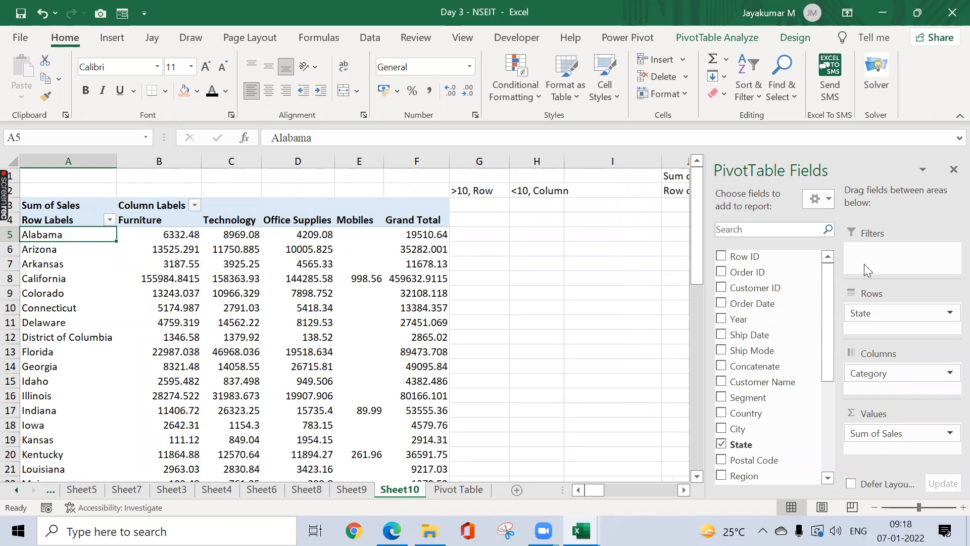
Step: Filter the pivot by Year to 2021, then 2017, then back to (All)
click(195, 176)
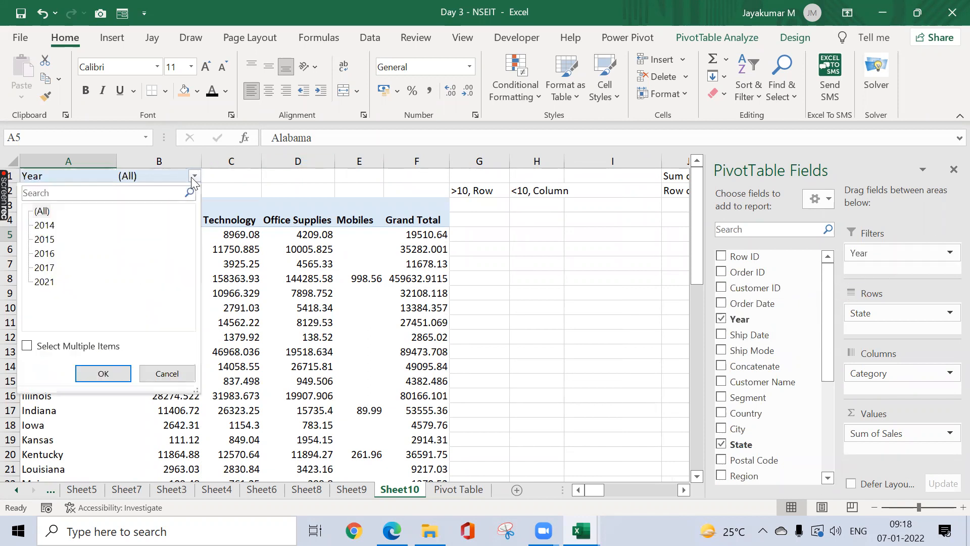
click(48, 283)
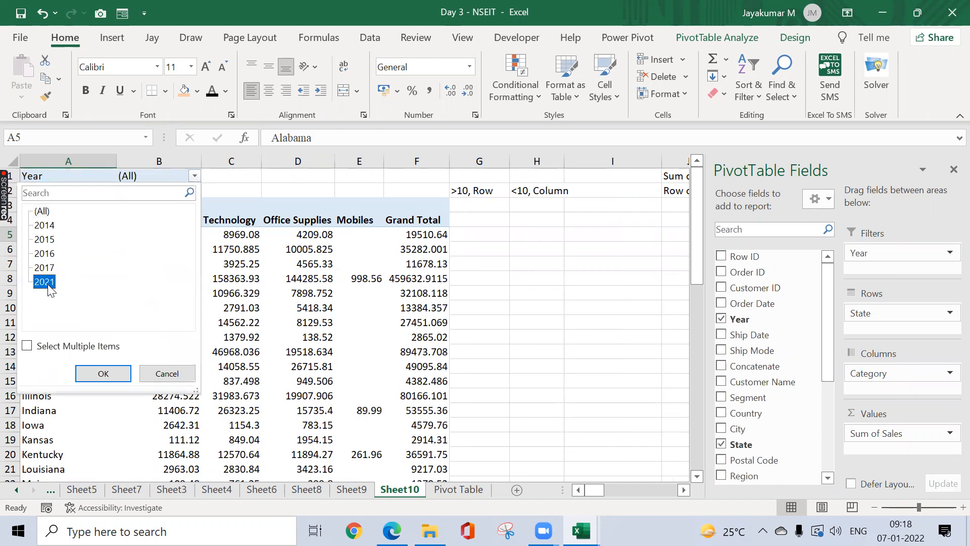
click(99, 374)
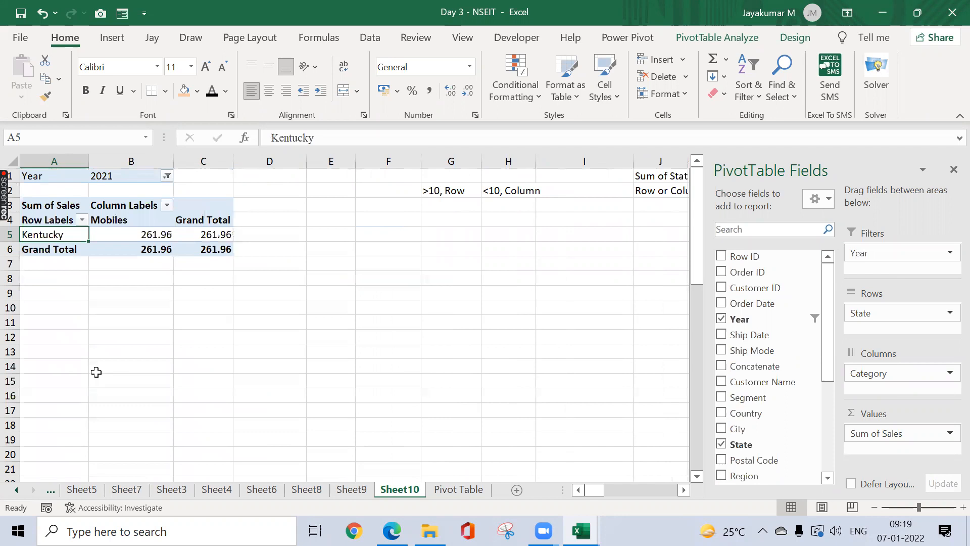
click(167, 176)
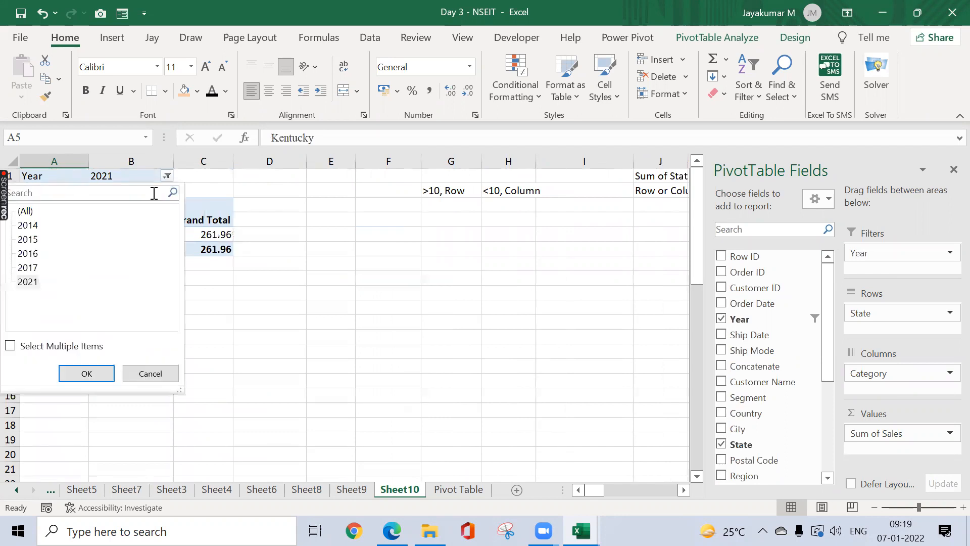
click(26, 268)
click(81, 373)
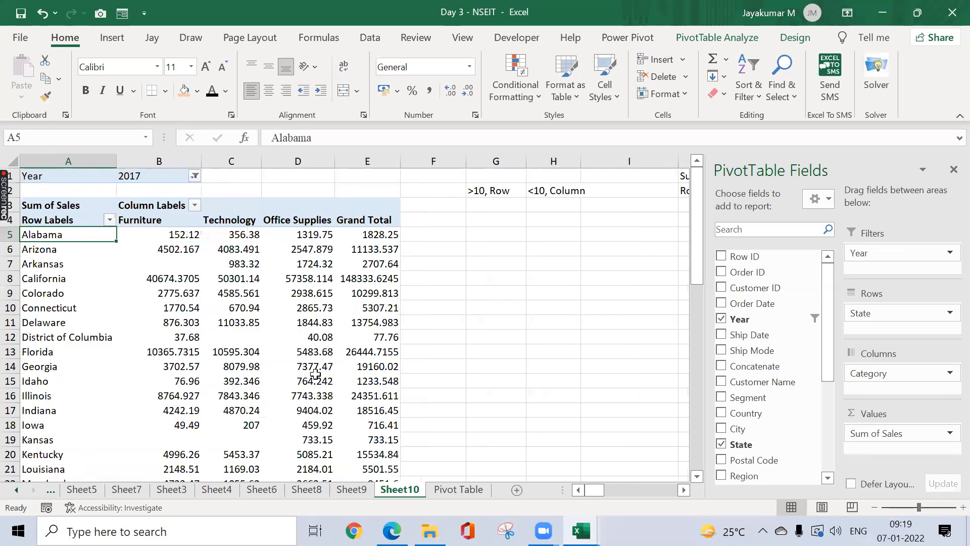
click(195, 176)
click(43, 212)
click(107, 373)
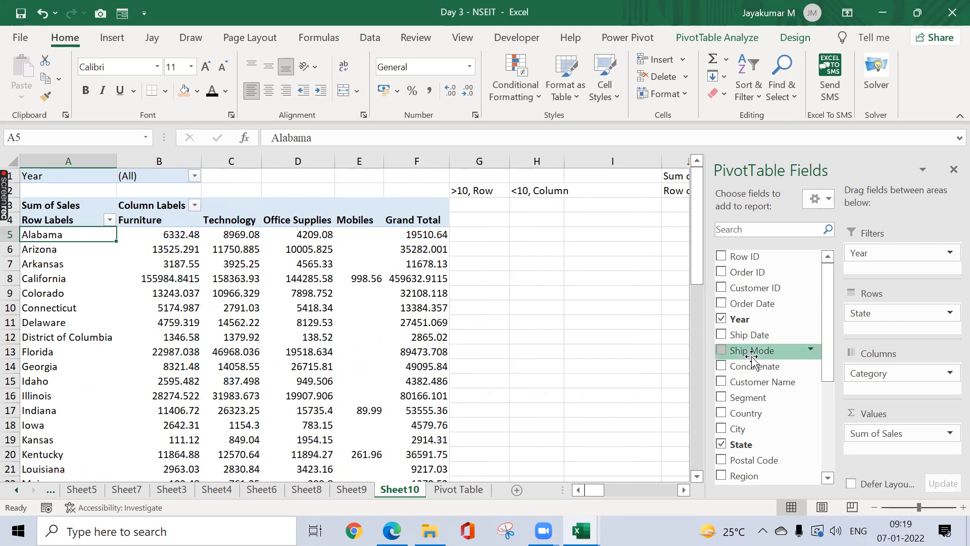
Step: Add Ship Mode below State in the rows, splitting each state by shipping class
drag(751, 355, 879, 332)
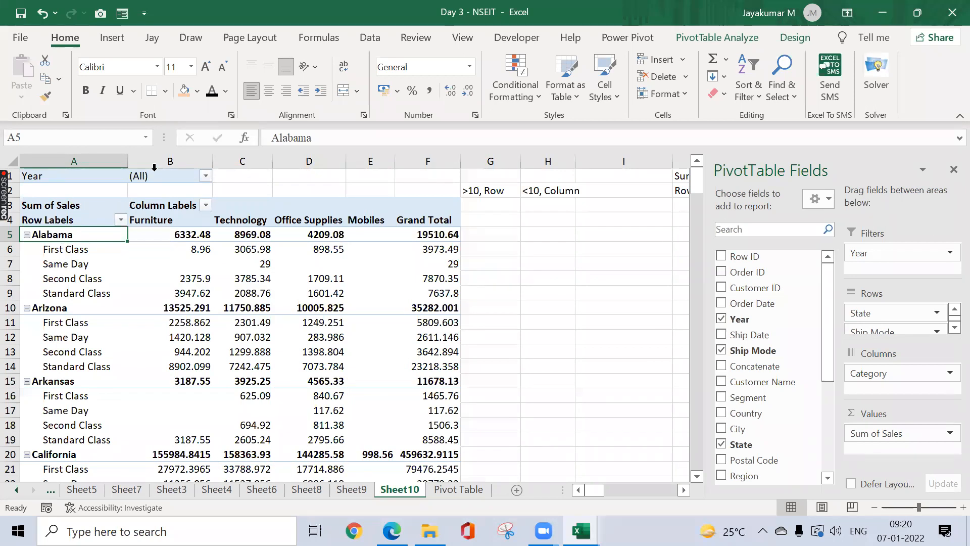
mouse_move(147, 246)
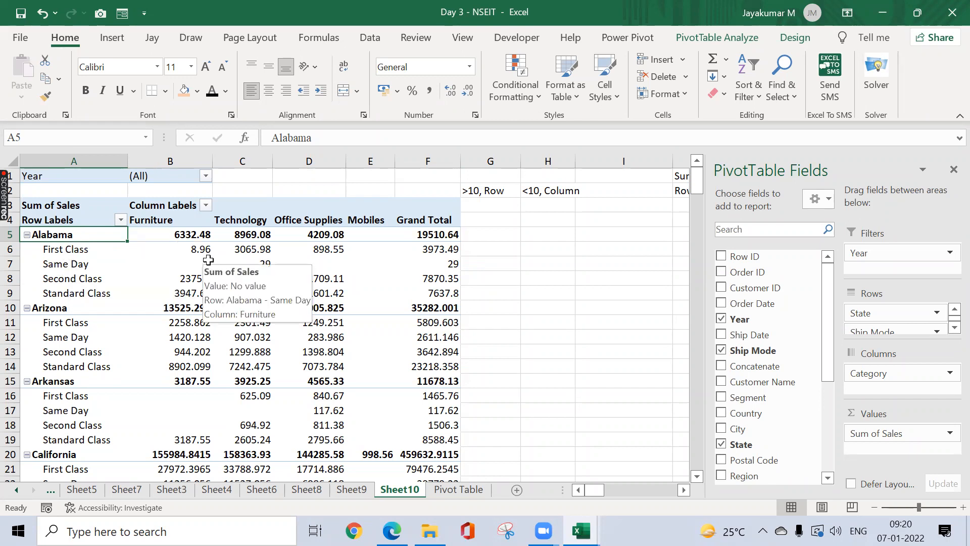
Step: Enter the note 'Classic Pivot Table' in H7 and autofit column H
click(573, 263)
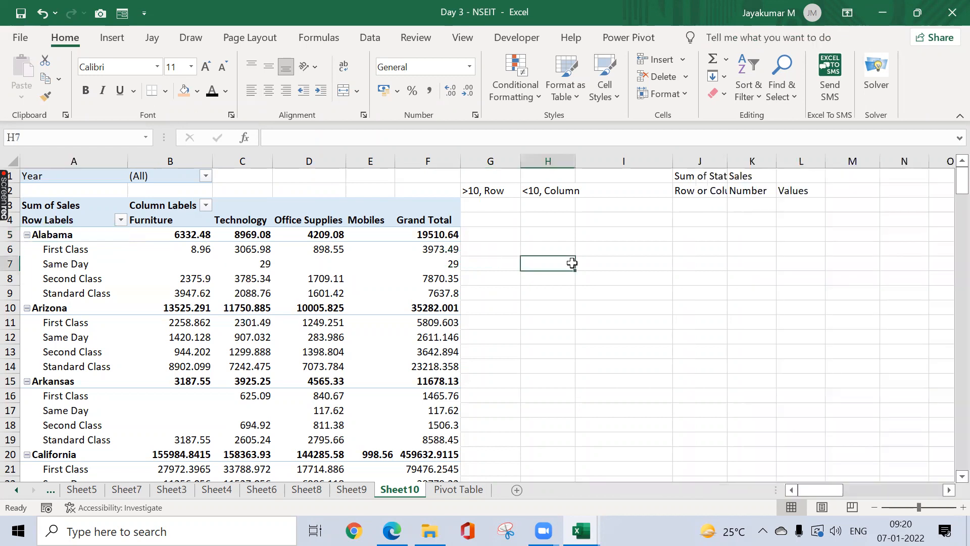
text(Classic Pivot Tabl)
key(Return)
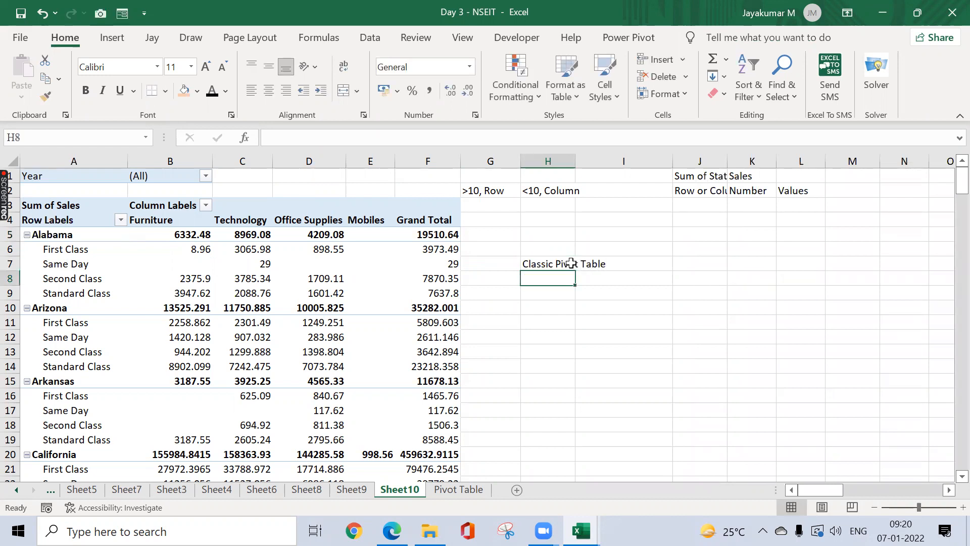
click(571, 263)
key(alt+o)
key(c)
key(a)
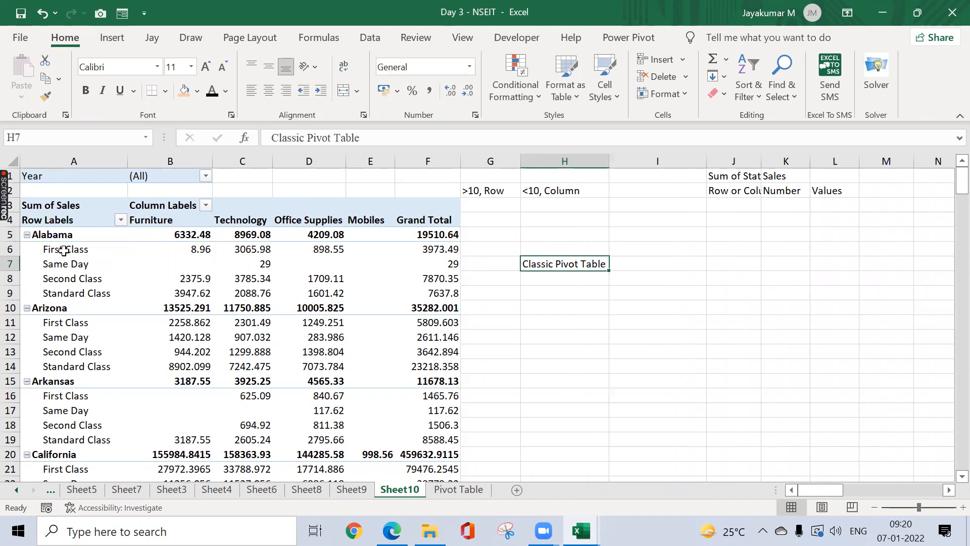
Step: Turn on Classic PivotTable layout in the PivotTable Options Display settings
click(64, 255)
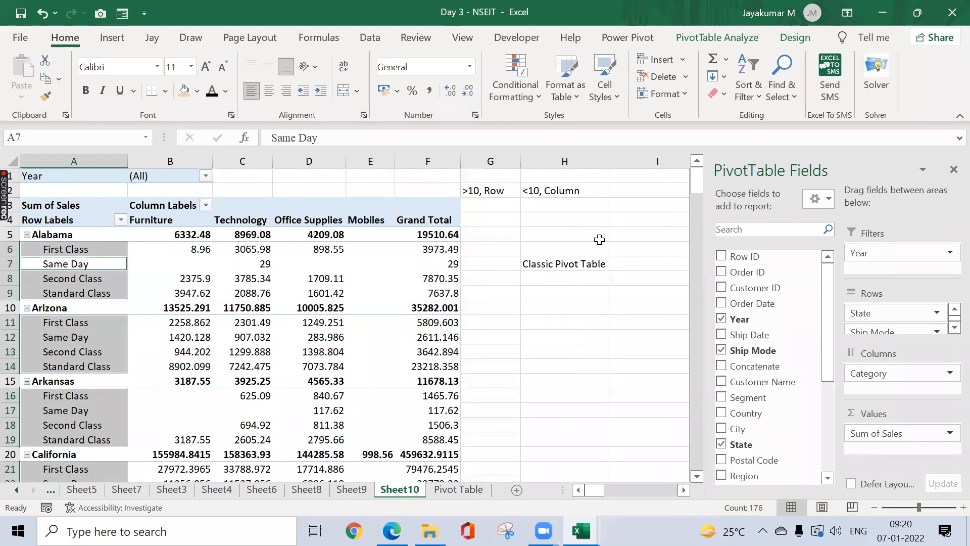
click(581, 261)
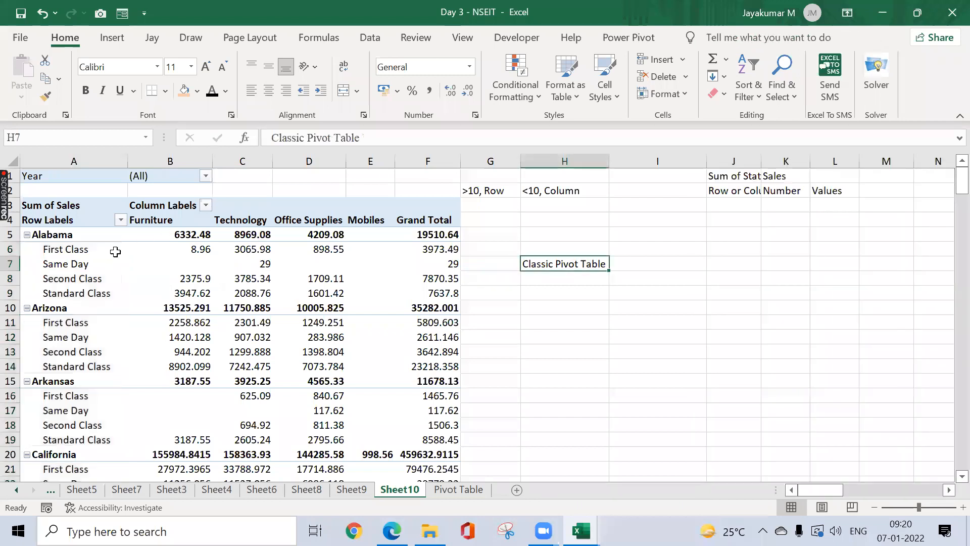
right_click(72, 269)
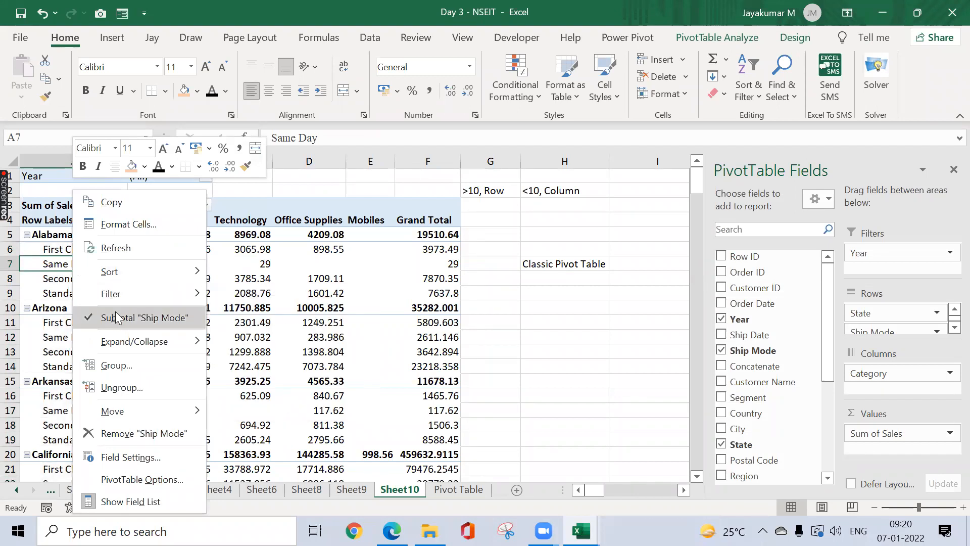
click(149, 479)
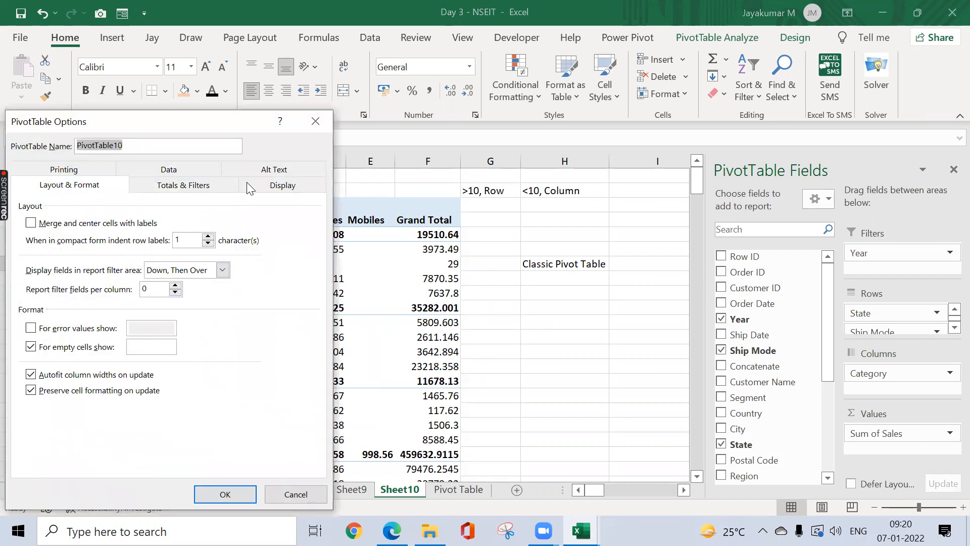
click(281, 186)
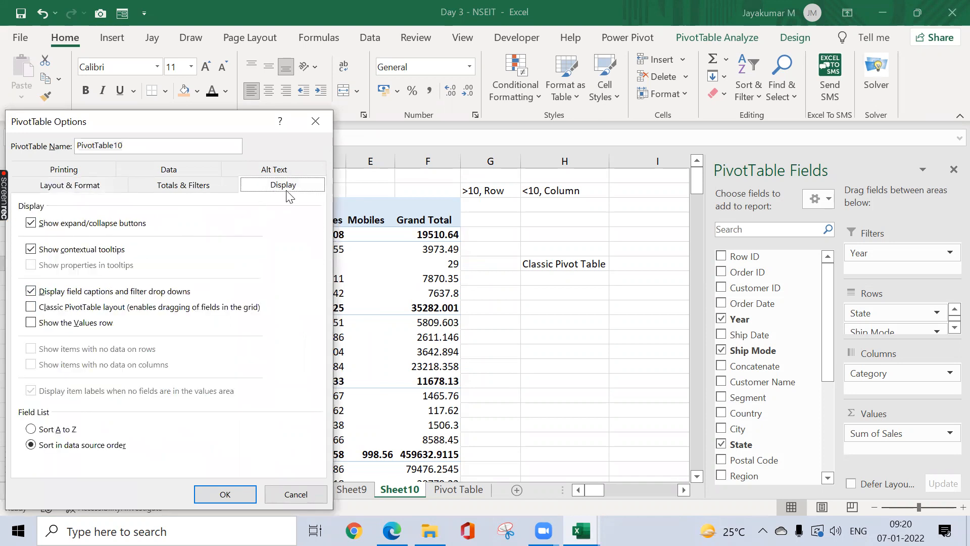
click(40, 308)
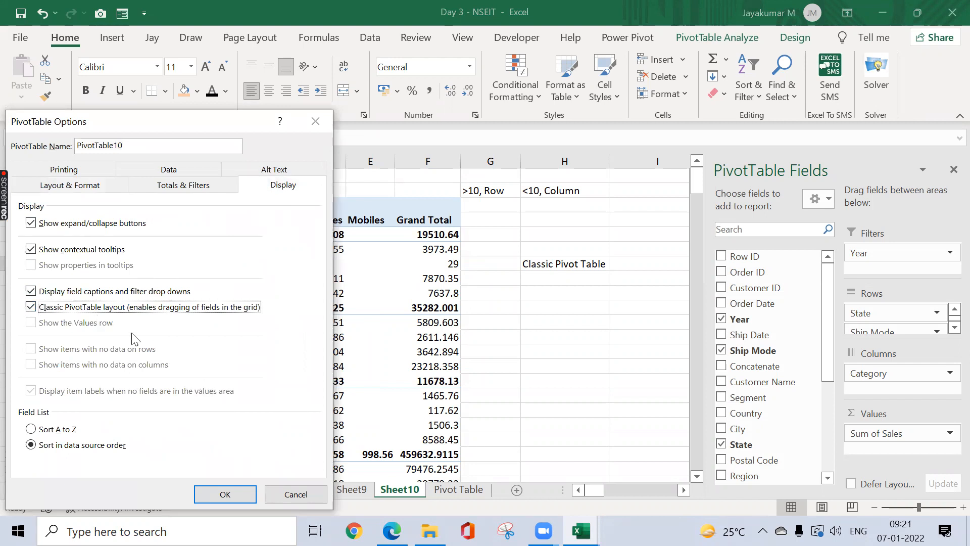
click(234, 490)
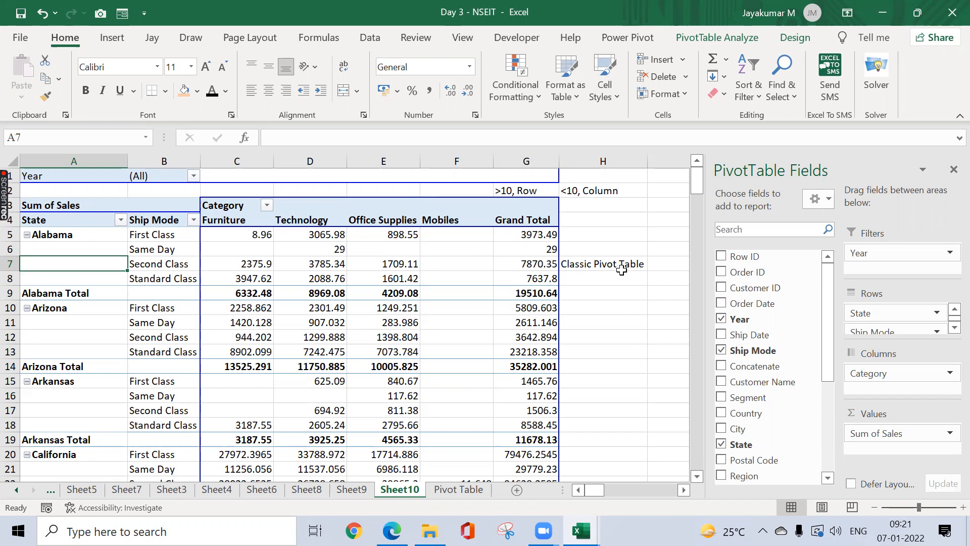
click(356, 248)
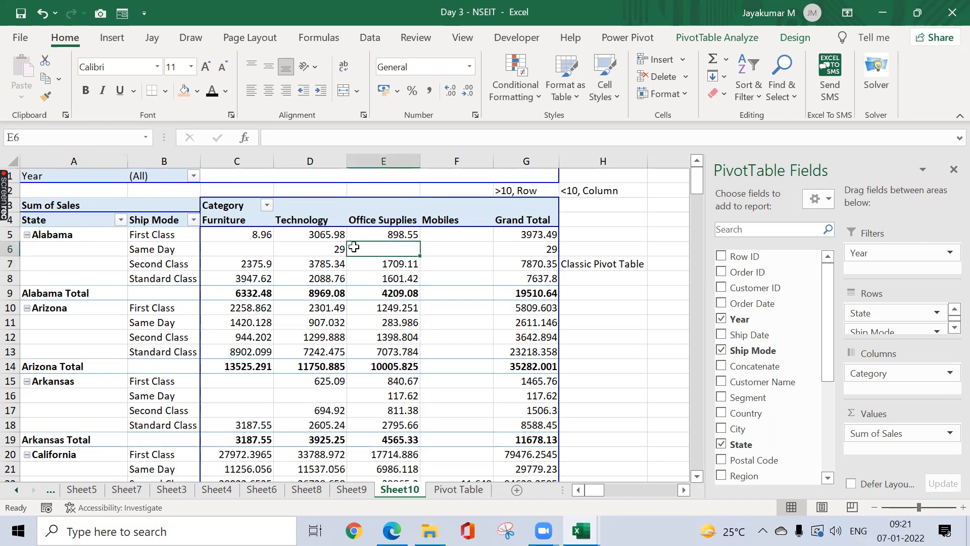
click(737, 41)
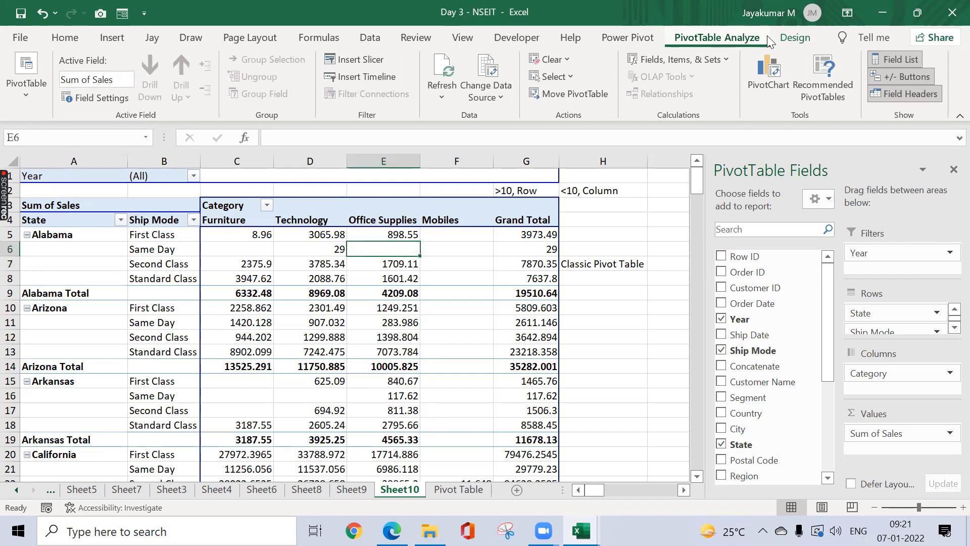
click(796, 39)
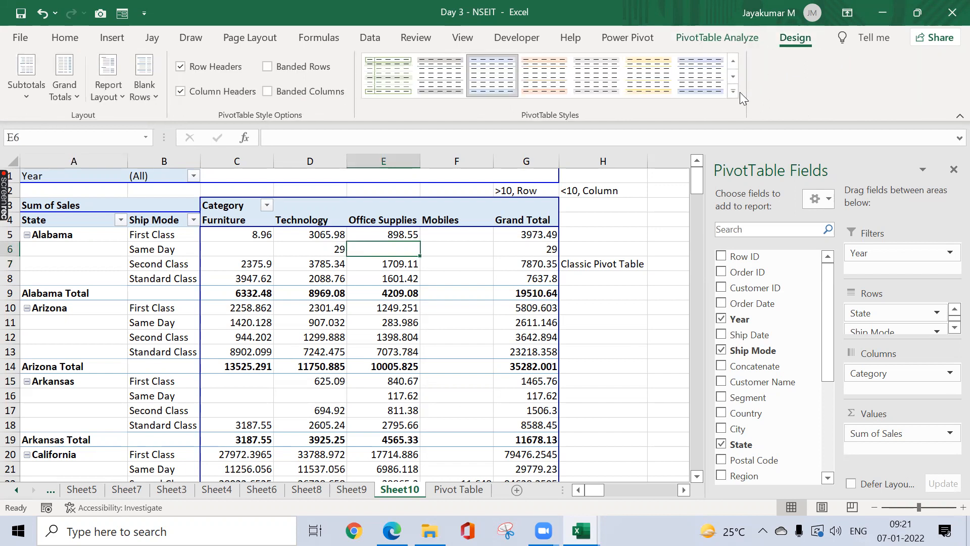
click(732, 91)
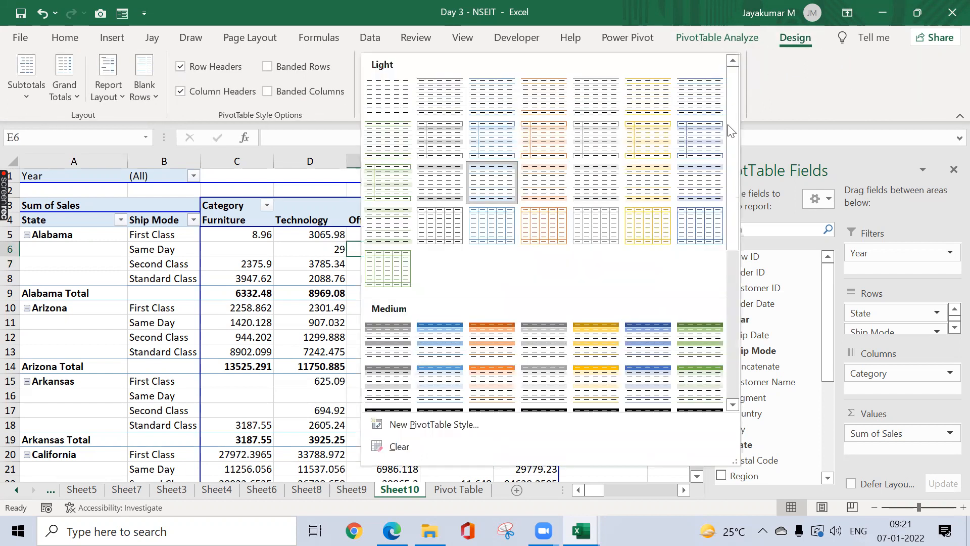
click(734, 305)
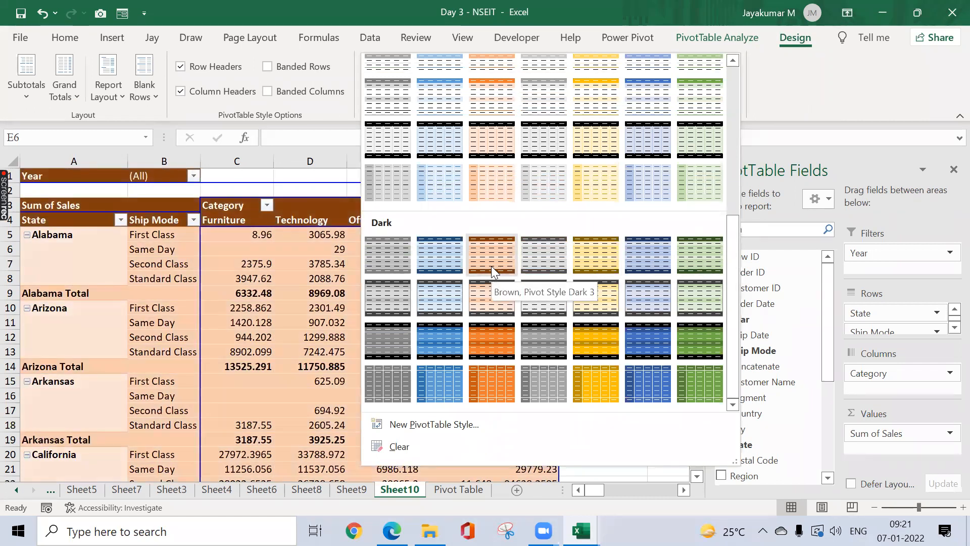
click(446, 336)
click(588, 221)
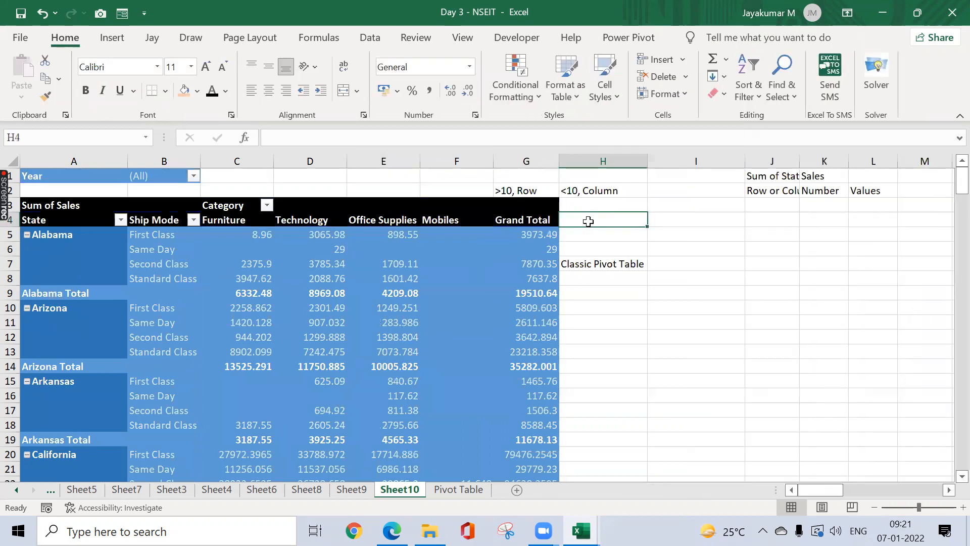
click(376, 279)
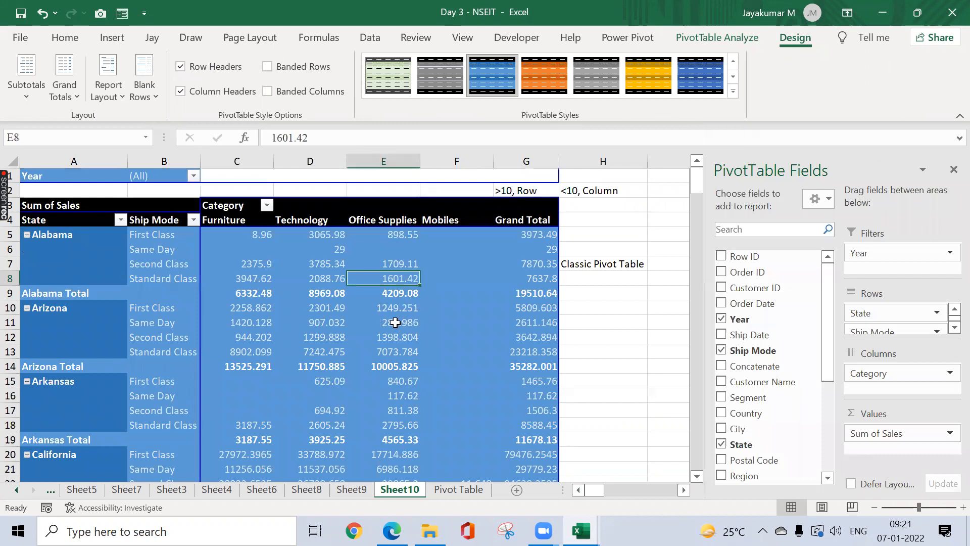
Step: Review the PivotTable Options Display settings and close the dialog unchanged
mouse_move(395, 323)
click(632, 260)
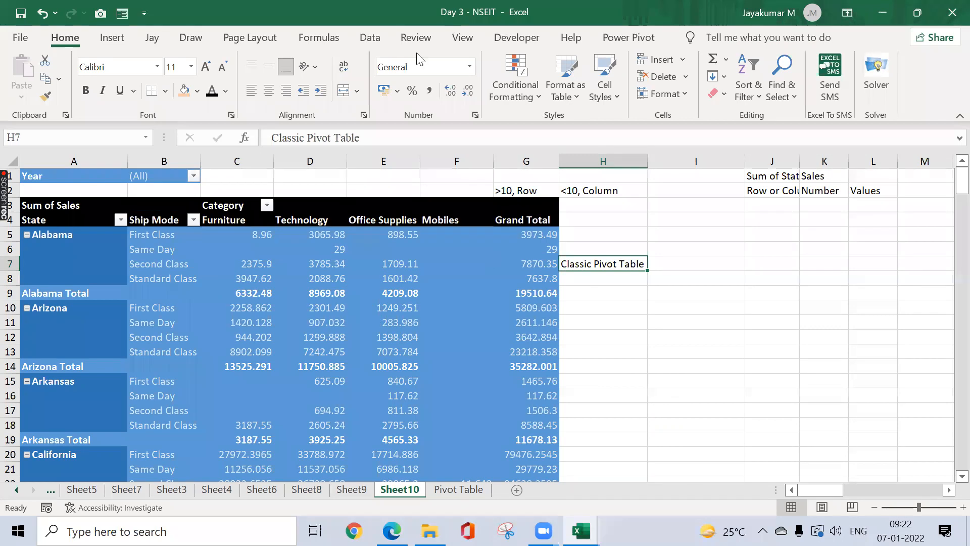
right_click(73, 270)
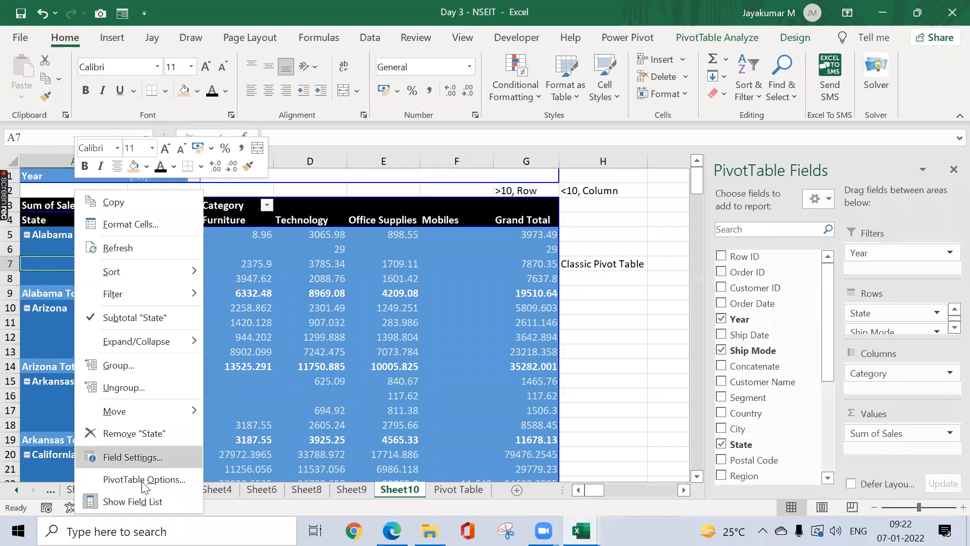
click(144, 481)
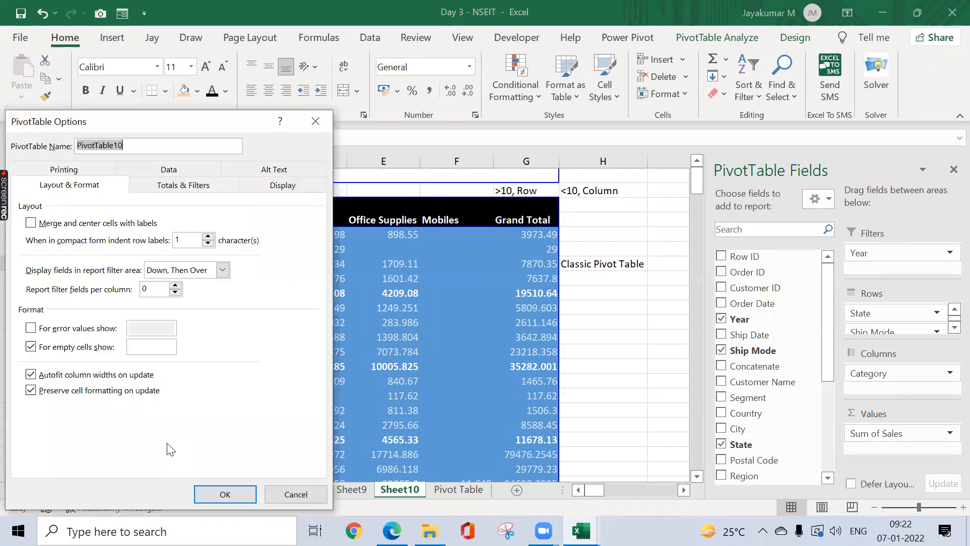
click(295, 188)
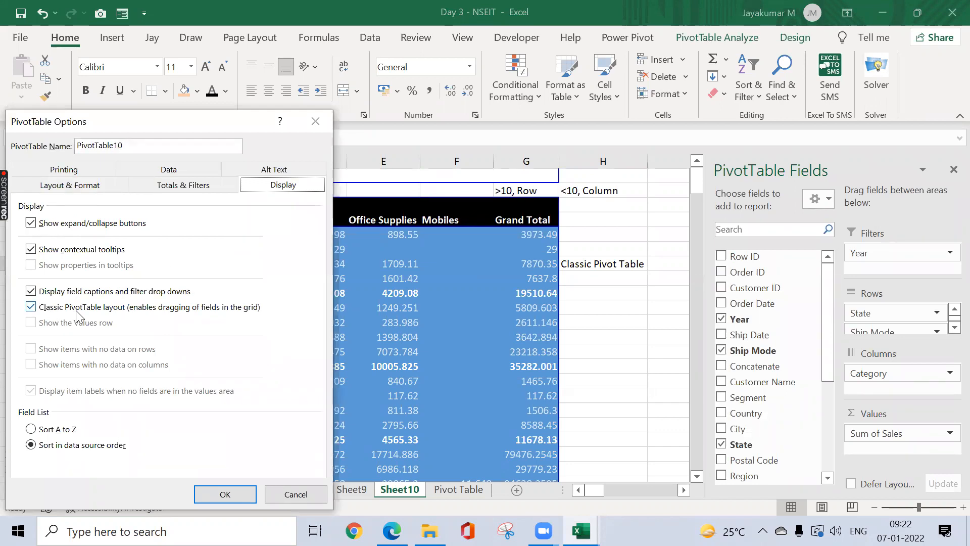
click(327, 117)
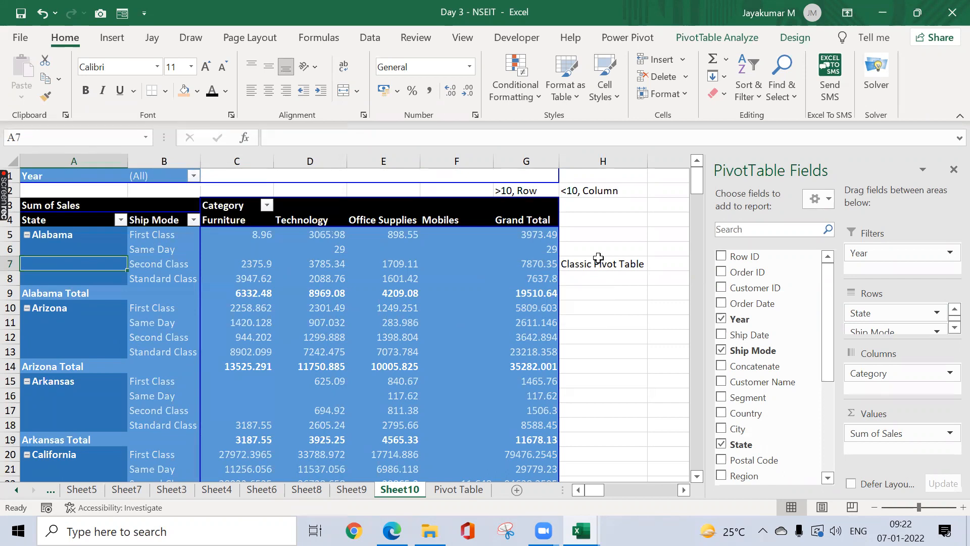
Step: Move the Classic Pivot Table note from H7 to I7, then show the Pivot Table sheet
click(632, 259)
key(ctrl+x)
click(703, 258)
key(ctrl+v)
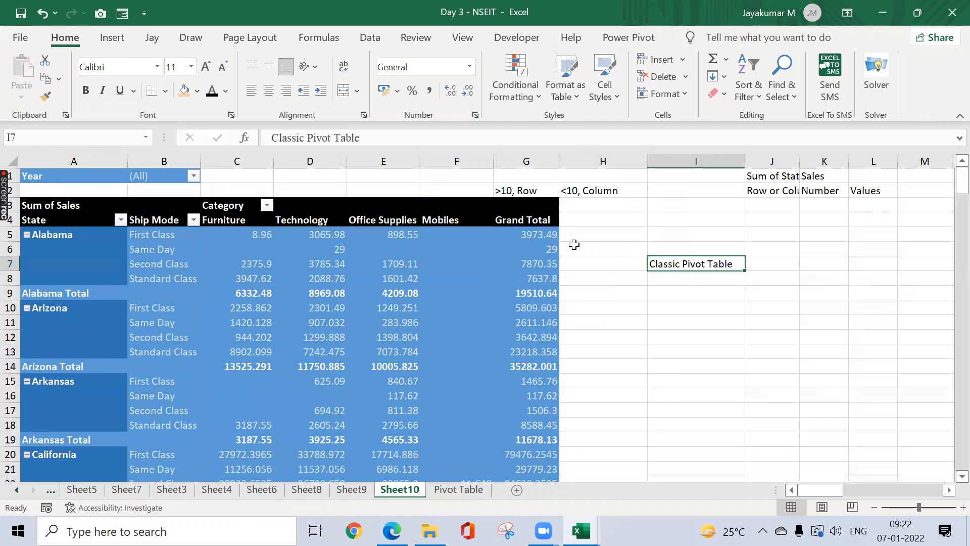
mouse_move(358, 236)
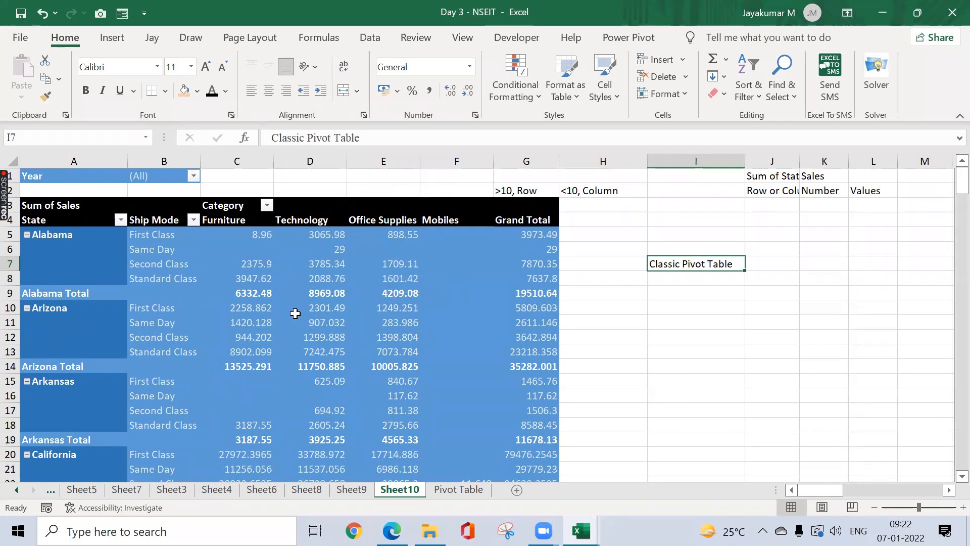
click(457, 490)
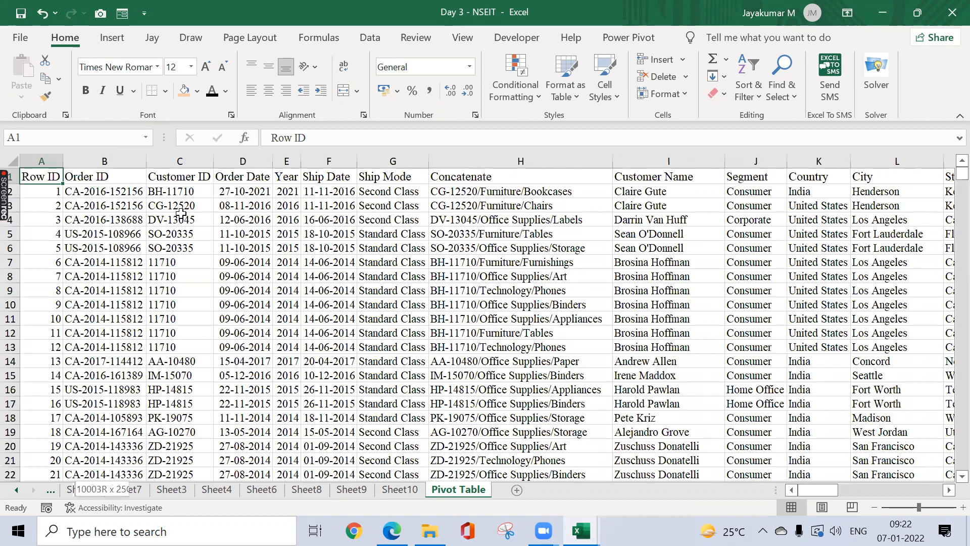
Step: Copy the full order data into a new workbook's Sheet1 and autofit its columns
key(ctrl+shift+End)
key(ctrl+c)
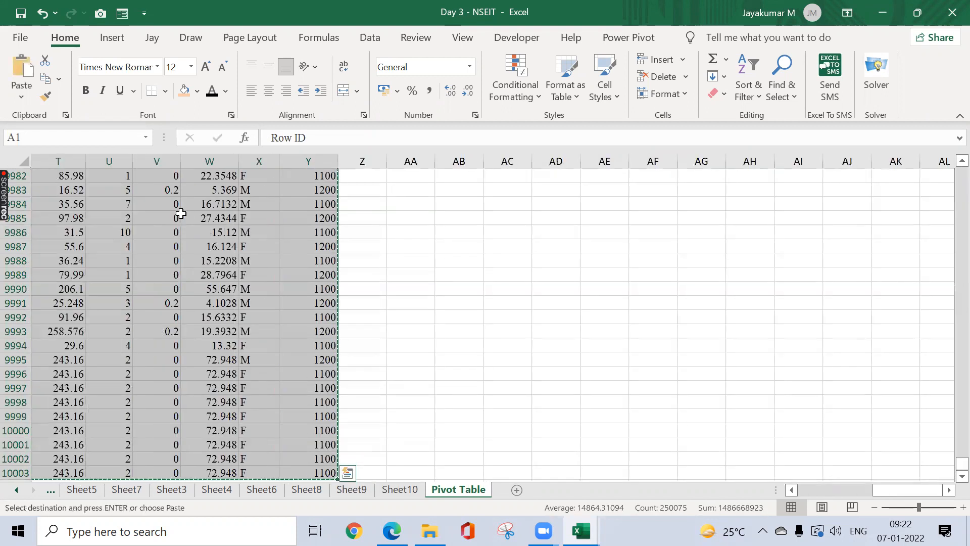
key(ctrl+n)
key(ctrl+a)
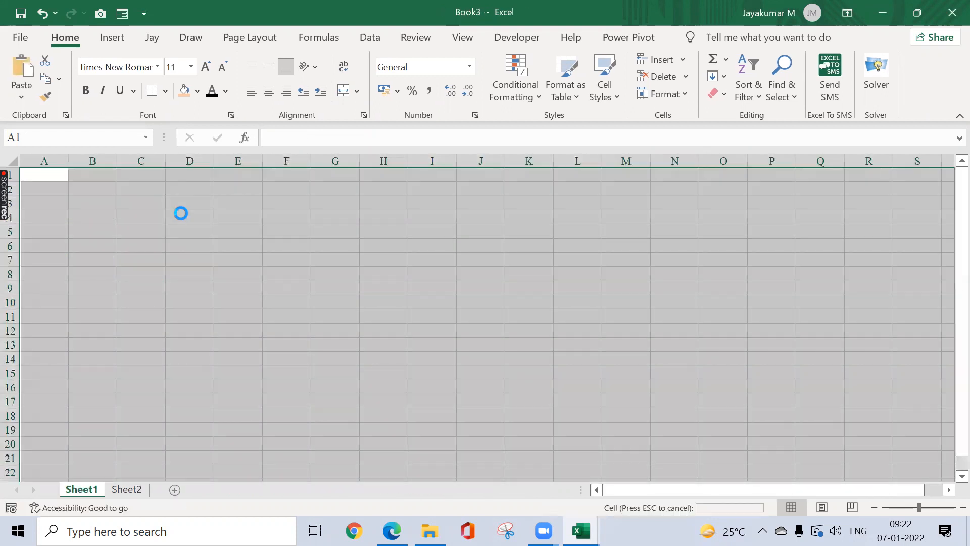
key(ctrl+v)
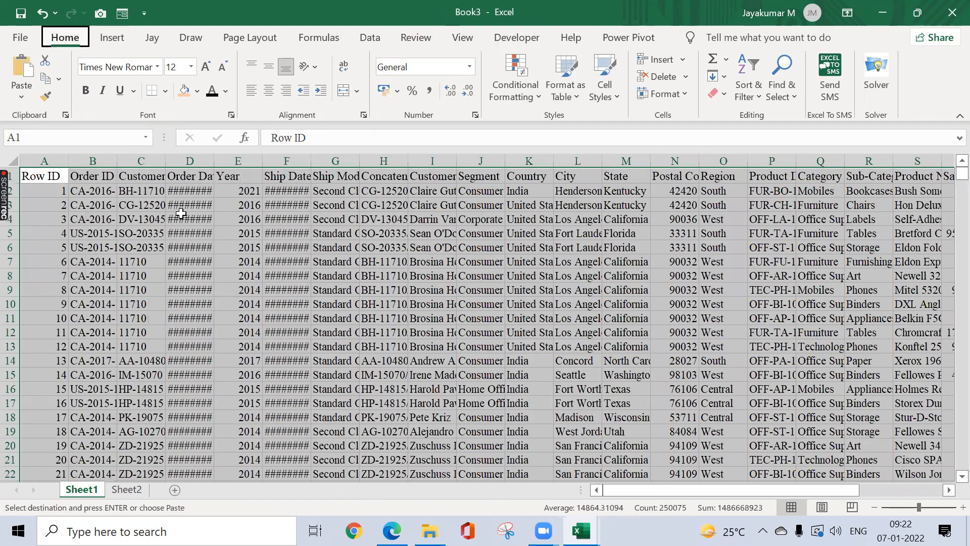
key(alt+h)
key(o)
key(i)
key(Right)
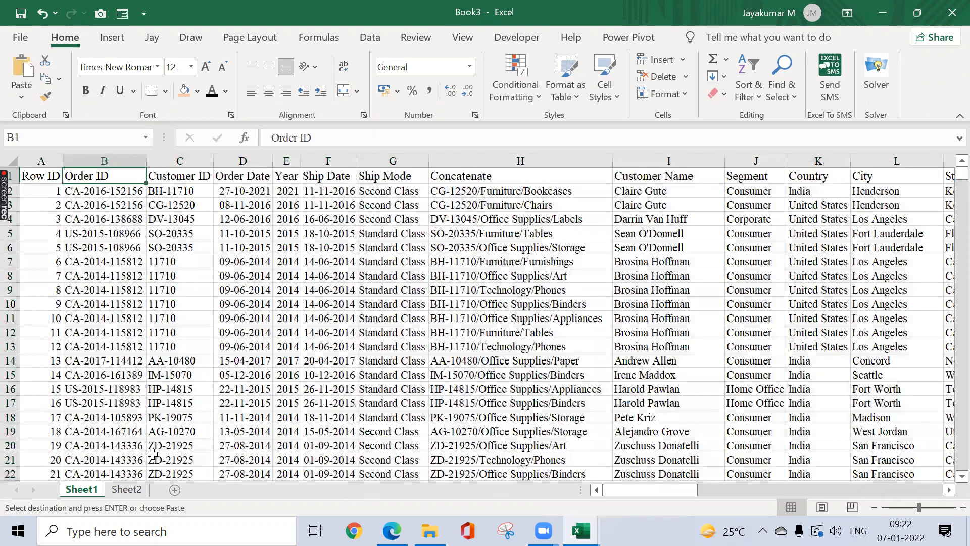
key(Left)
Step: On Sheet2, enter the label 'Report Filter on Pages' in B2
click(126, 489)
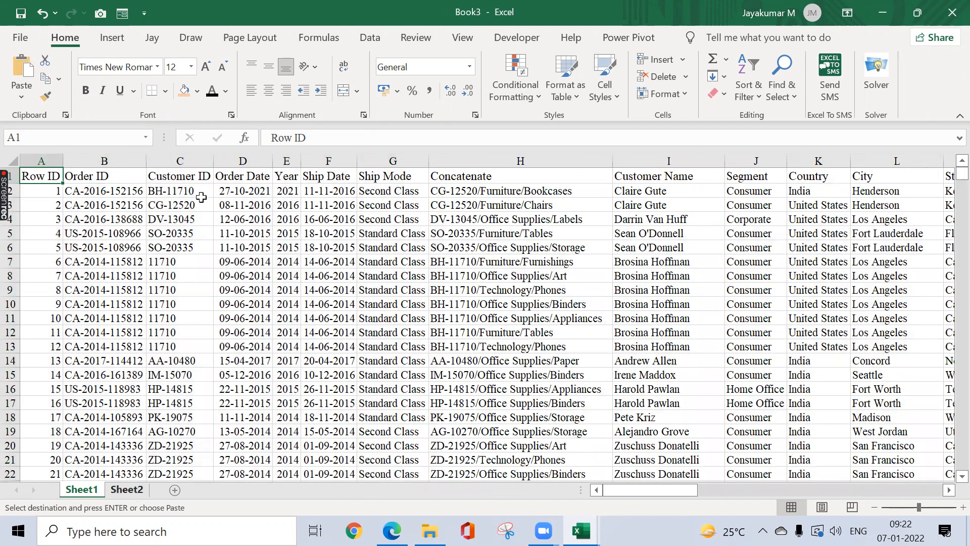
key(Up)
key(Left)
key(Left)
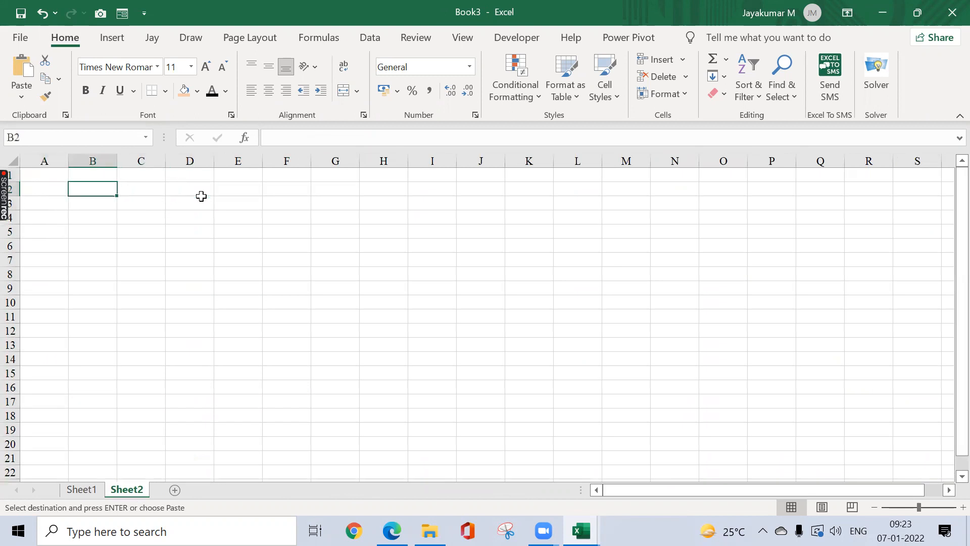
text(Report Filter )
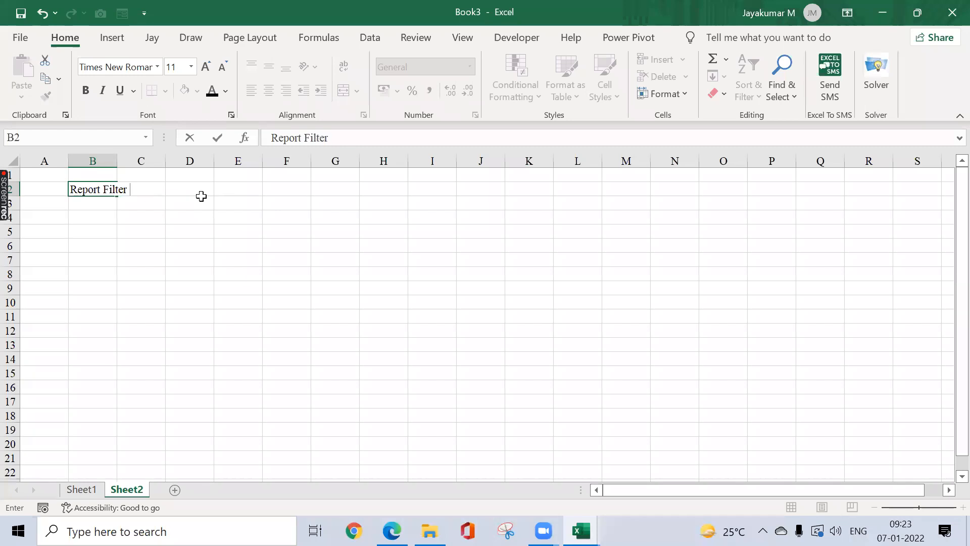
text(on Page)
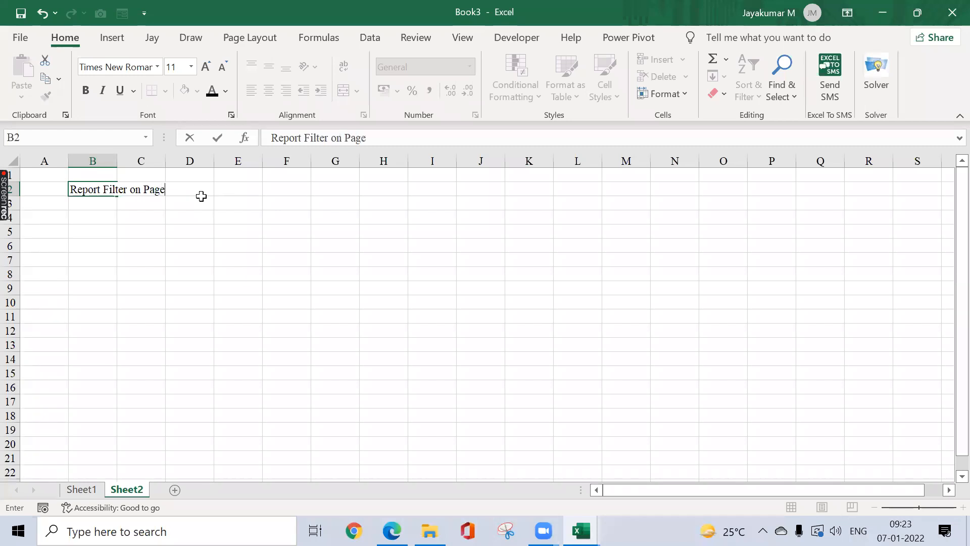
text(s)
key(Return)
key(Up)
Step: Autofit column B on Sheet2 to fit the label
key(alt+o)
key(c)
key(a)
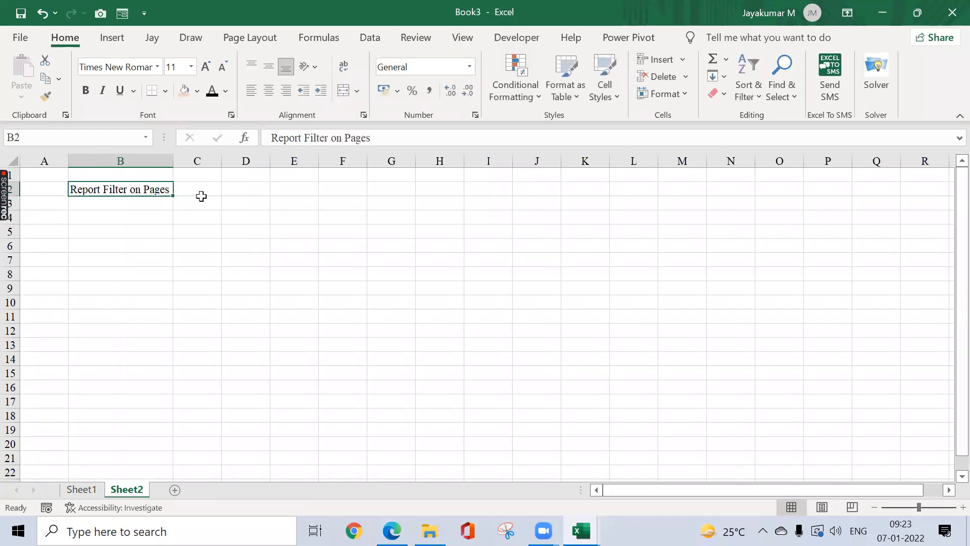
Step: Return to Sheet1 and browse the order data, headers through Plant Code and down to the last row
key(ctrl+Page_Up)
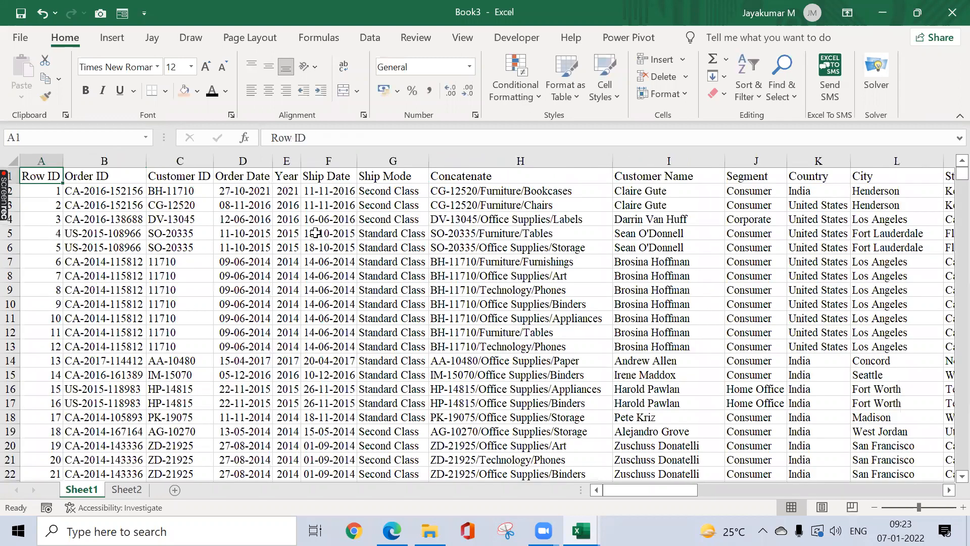
click(315, 233)
key(ctrl+Up)
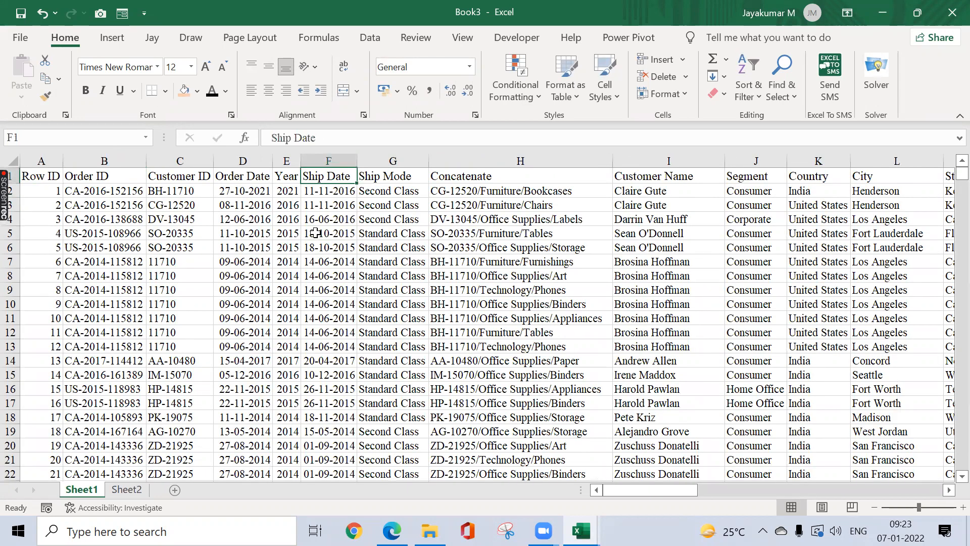
key(ctrl+Right)
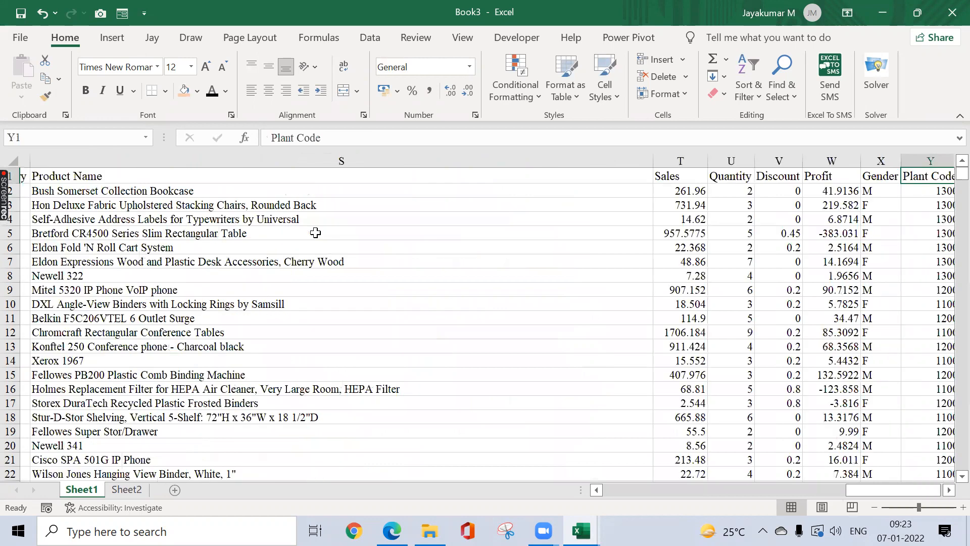
key(ctrl+Left)
key(ctrl+shift+Down)
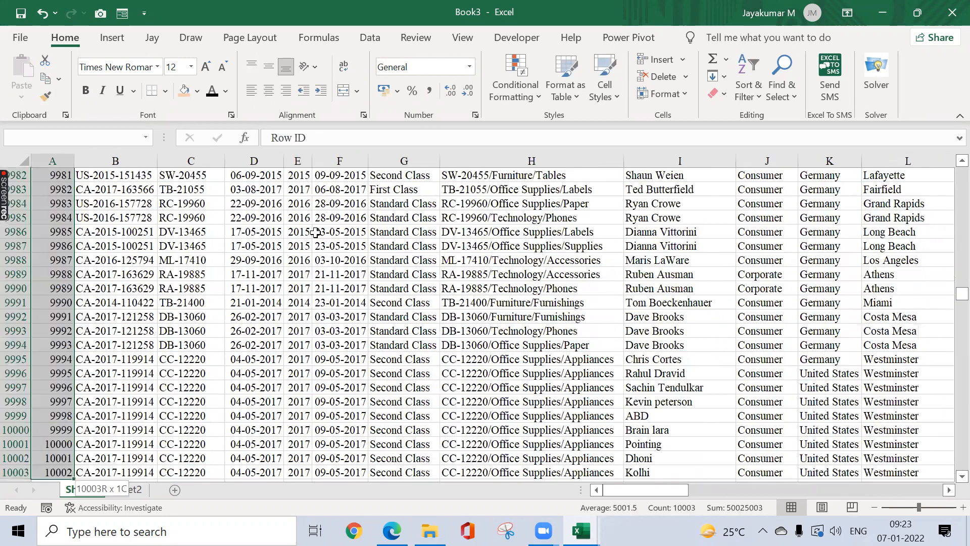
key(ctrl+shift+Right)
key(ctrl+Home)
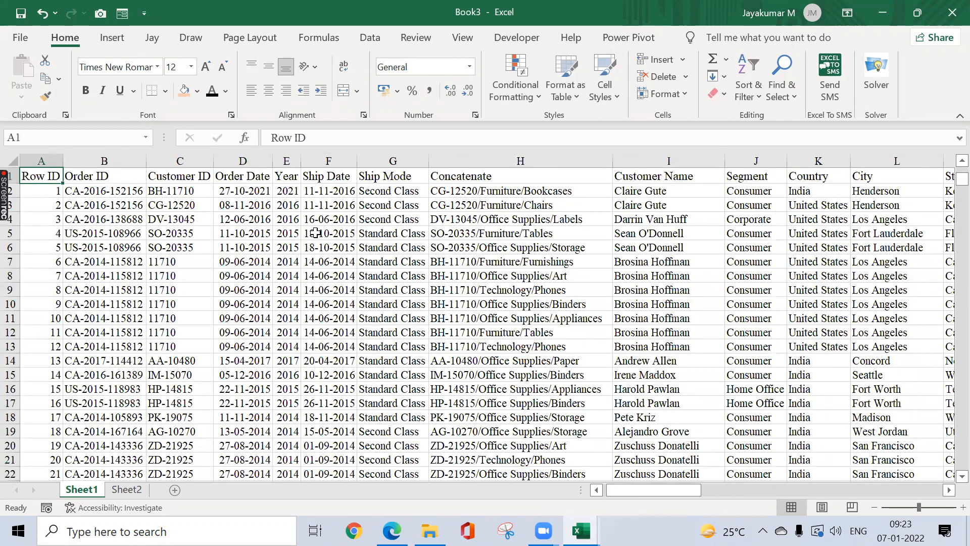
key(Down)
key(Right)
key(Right)
key(Right)
key(Right)
key(Right)
key(Right)
key(Right)
key(Right)
key(Right)
key(Right)
key(Right)
key(Right)
key(Right)
key(Right)
key(Right)
key(Right)
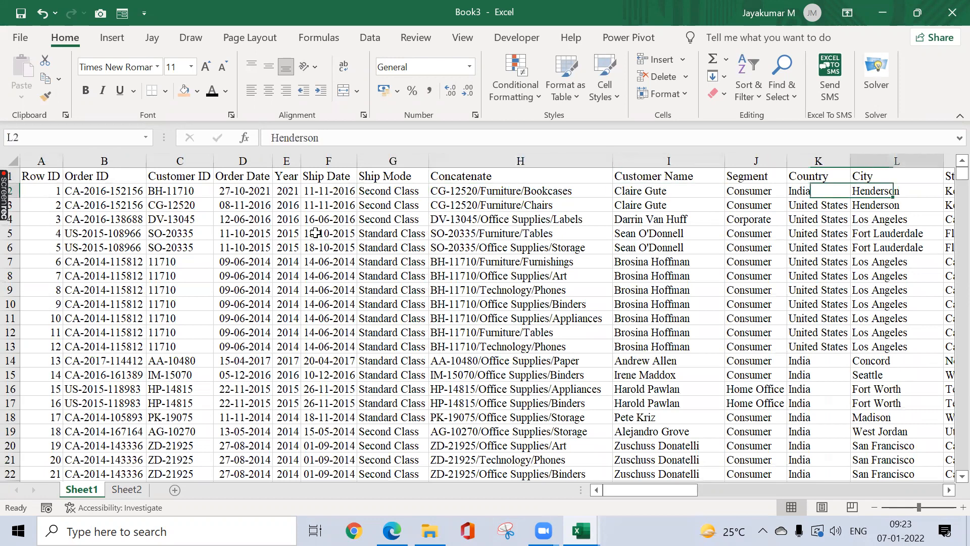
key(Right)
key(Right)
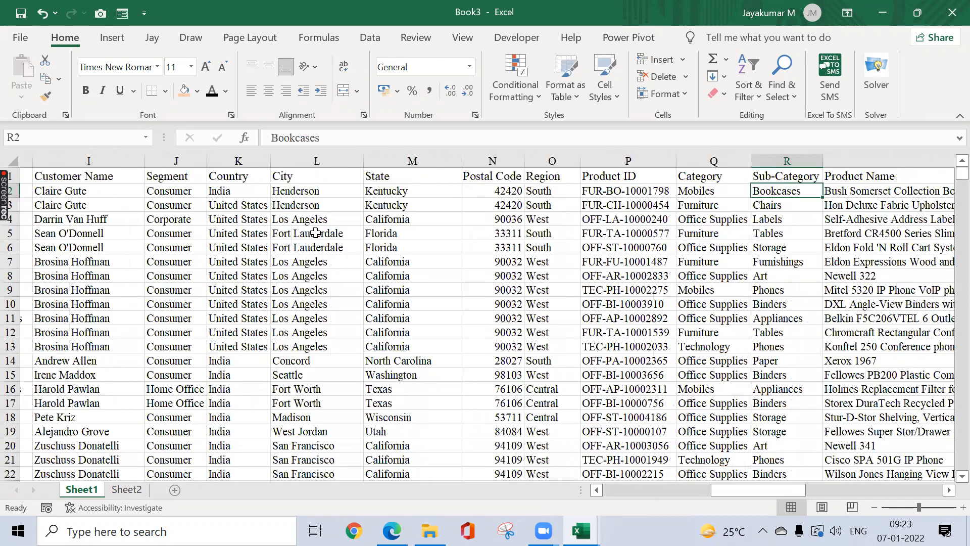
key(Right)
key(Left)
key(Left)
key(Left)
key(Left)
key(Left)
key(Left)
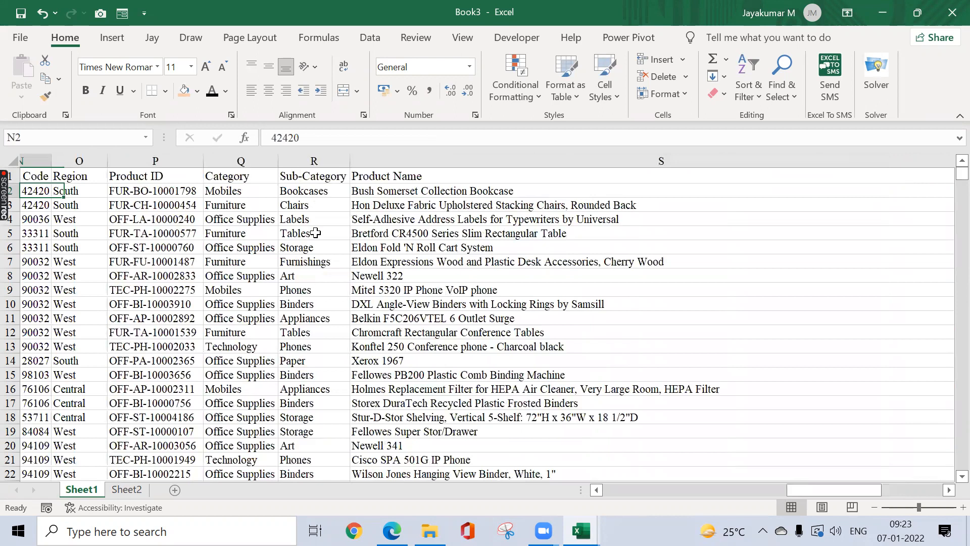
key(Left)
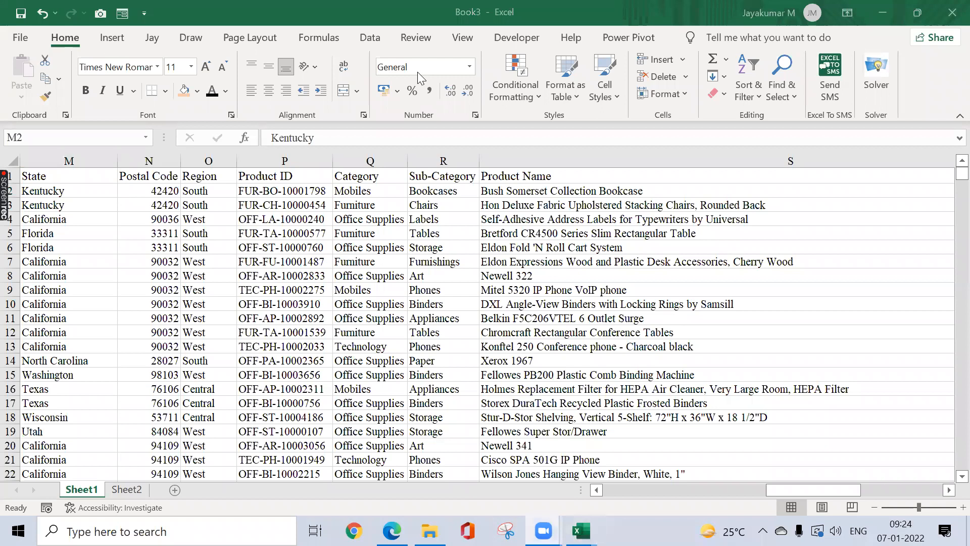
Step: Go from Sheet2 back to Sheet1's order data and jump to the Row ID cell A1
click(256, 239)
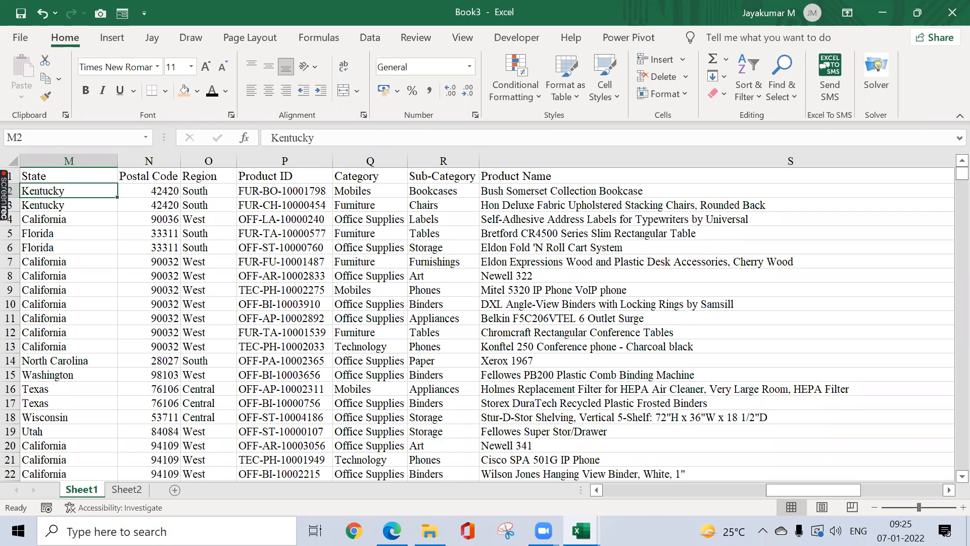
click(126, 489)
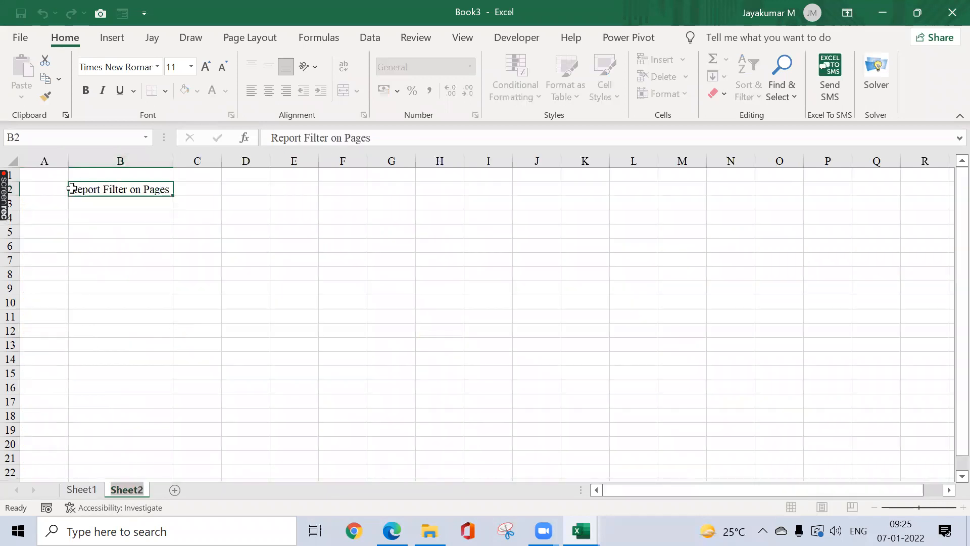
click(197, 330)
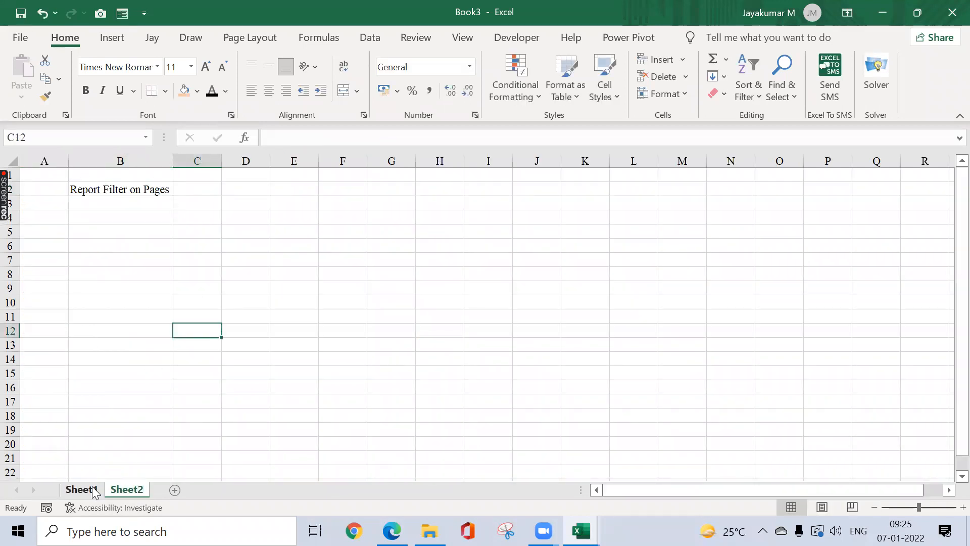
key(ctrl+Page_Up)
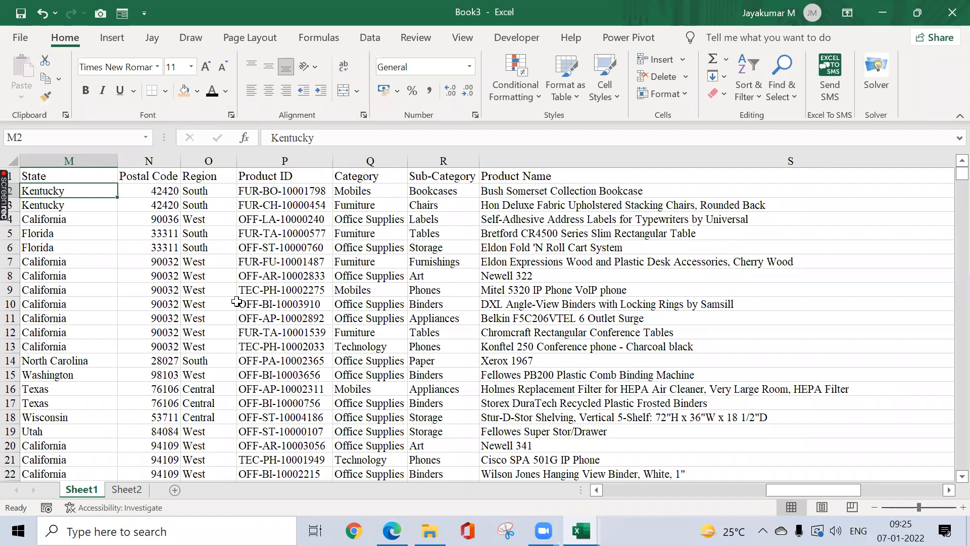
click(237, 302)
click(253, 180)
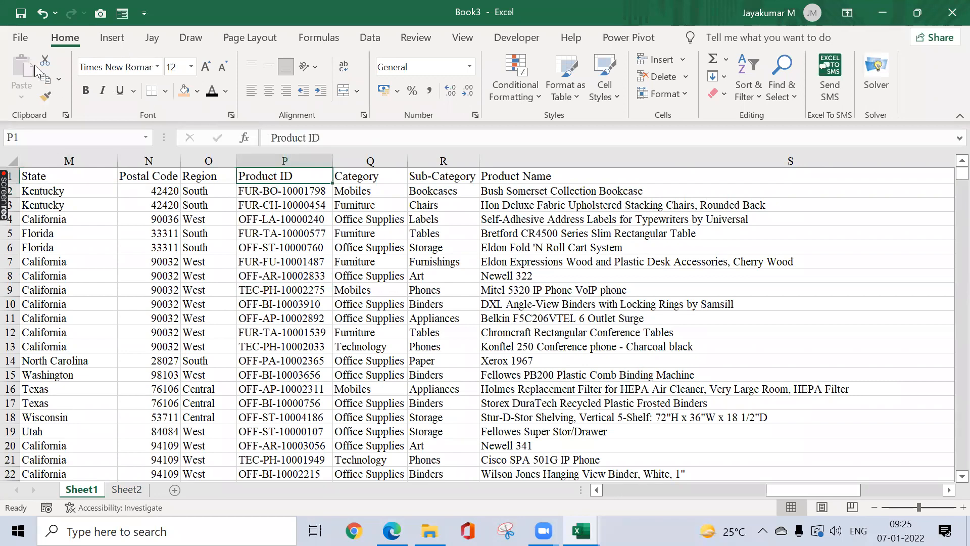
key(ctrl+Home)
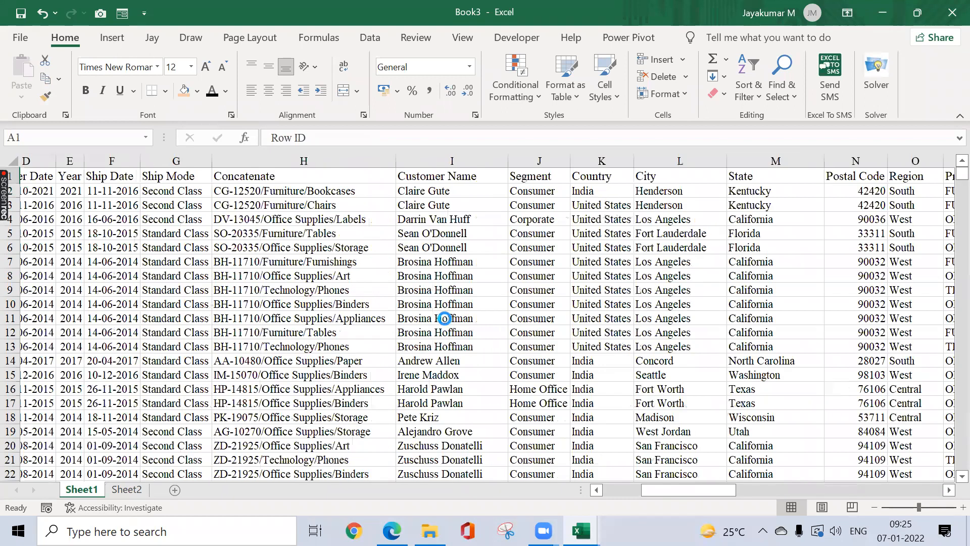
scroll(761, 325, left, 3)
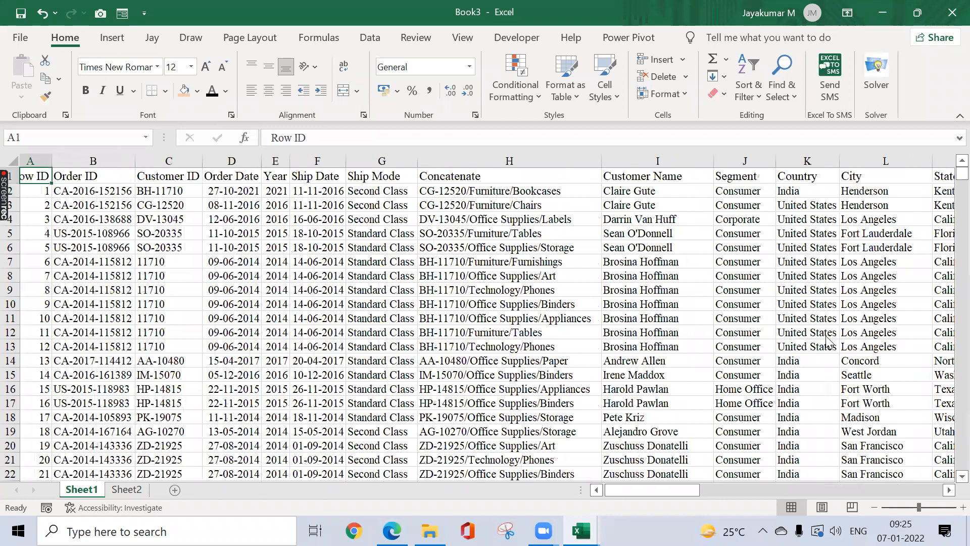
Step: Insert a PivotTable from the order data on a new sheet using Alt+N+V
key(alt+n)
key(v)
key(t)
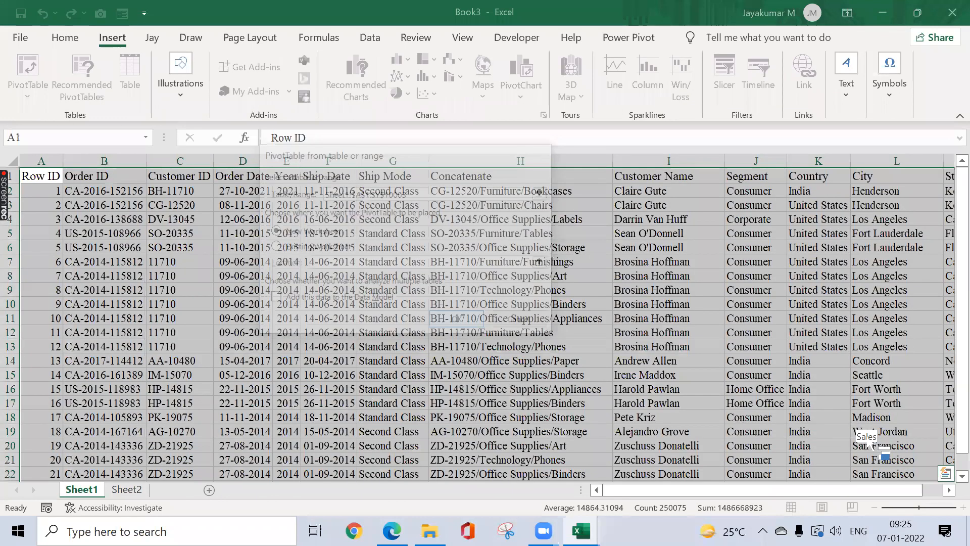
key(Return)
Step: Show Sum of Sales and Sum of Profit for each Sub-Category in the pivot
scroll(808, 429, down, 3)
click(740, 411)
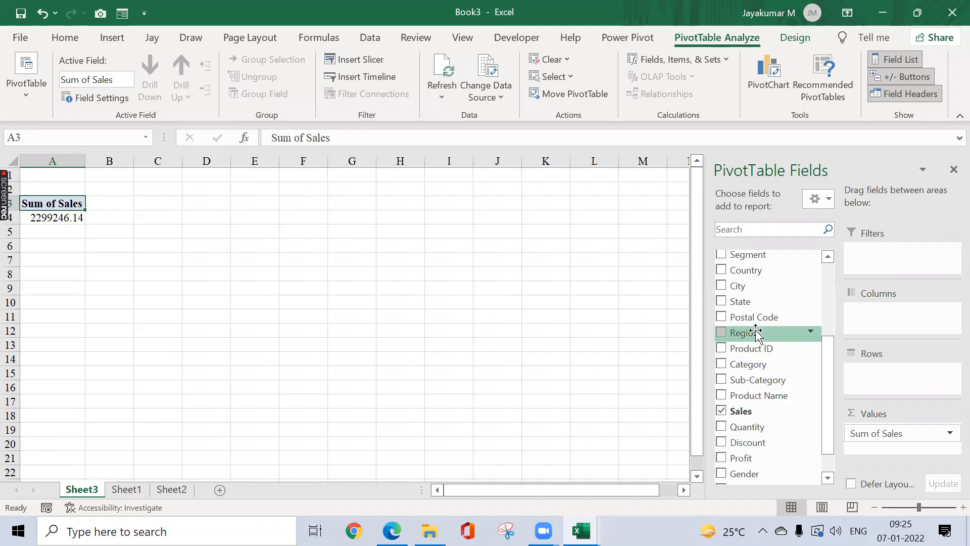
drag(763, 449, 892, 447)
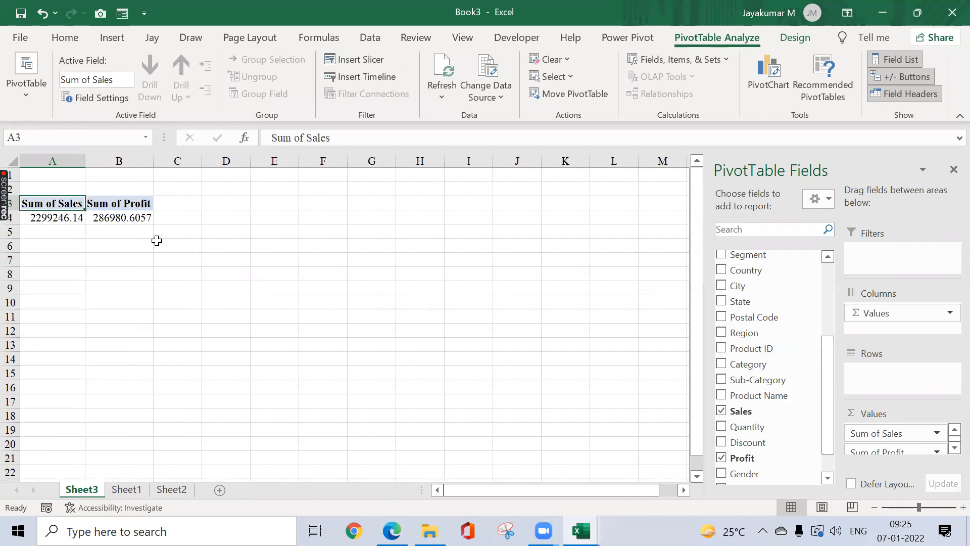
drag(765, 382, 887, 378)
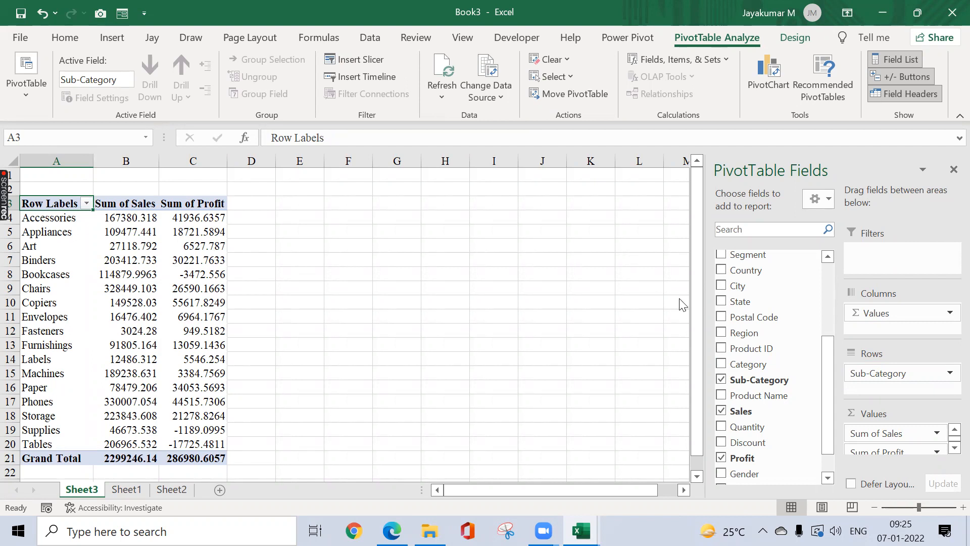
Step: Add State as a report filter, try California, then reset it to (All)
drag(745, 305, 885, 255)
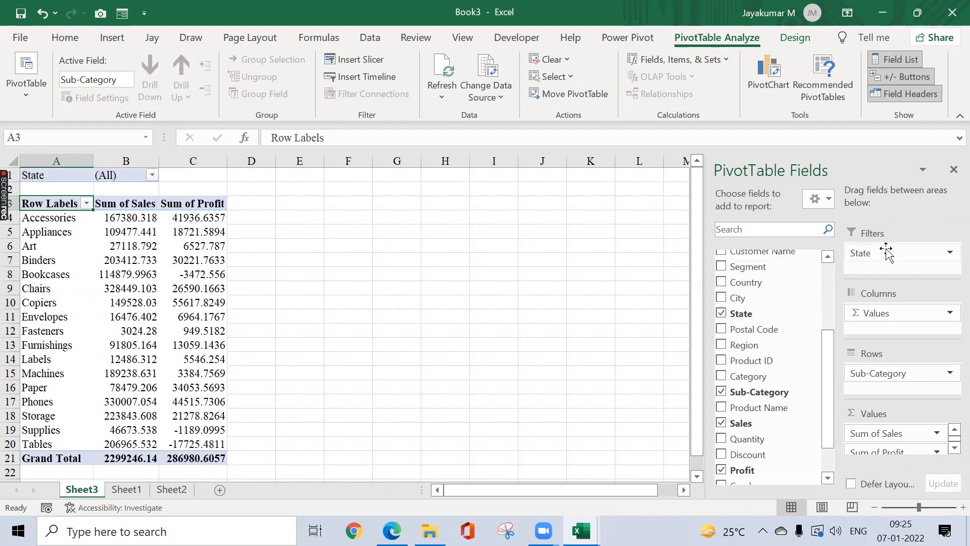
click(152, 177)
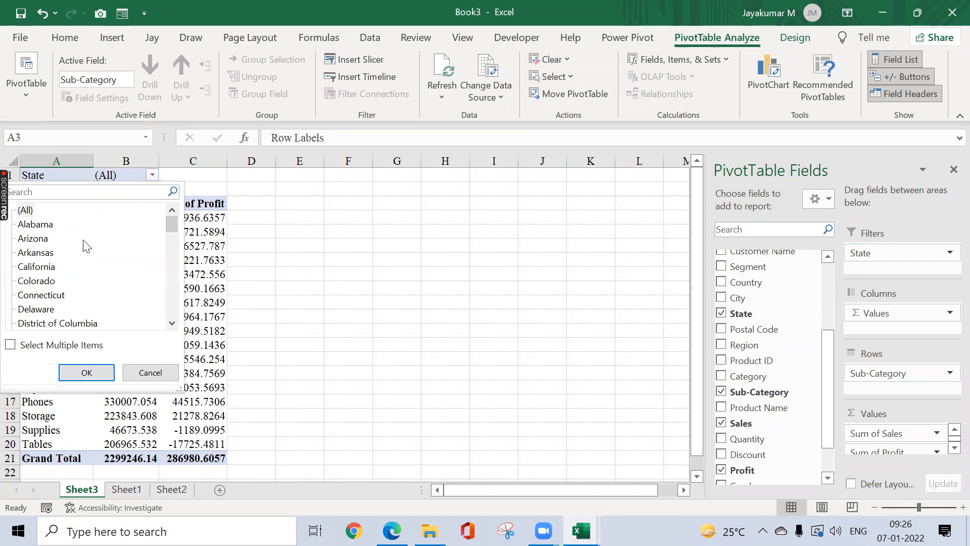
click(47, 268)
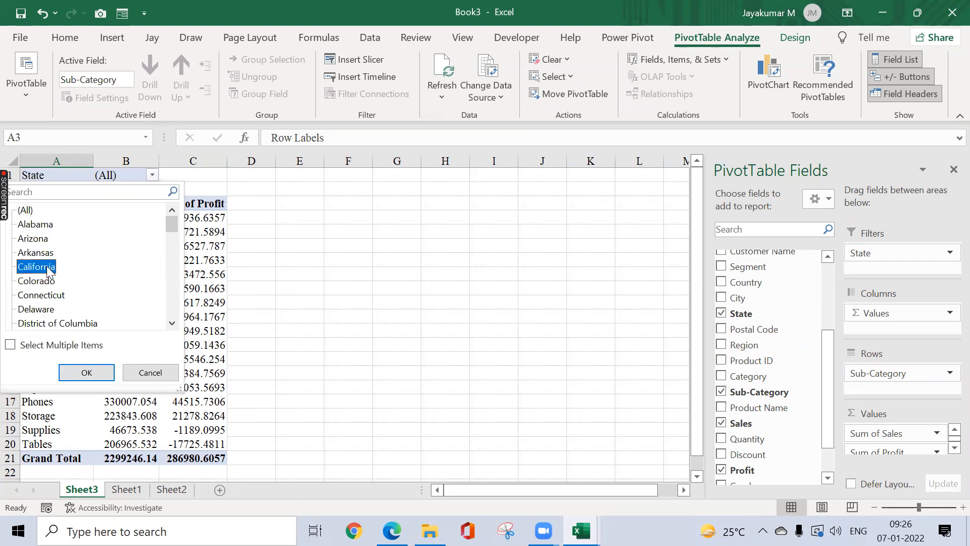
click(87, 372)
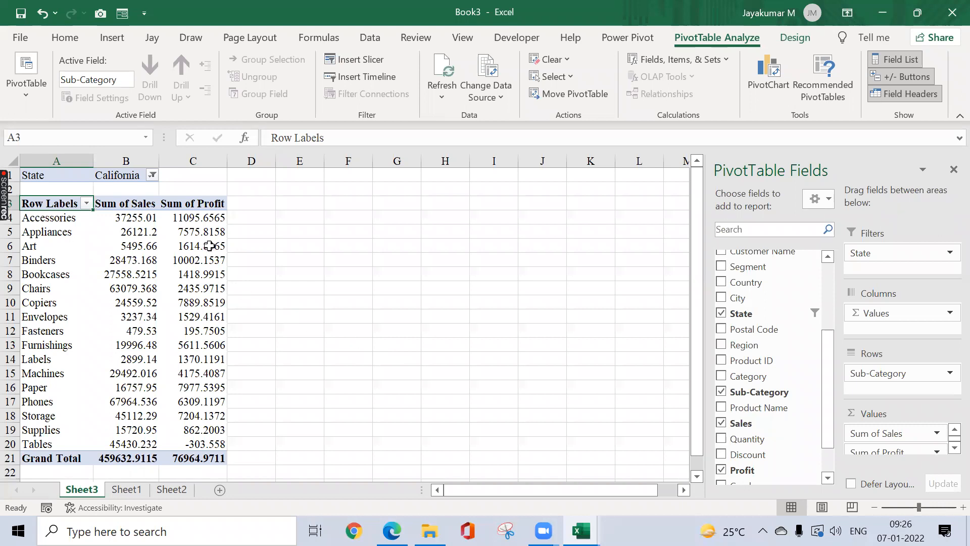
click(152, 175)
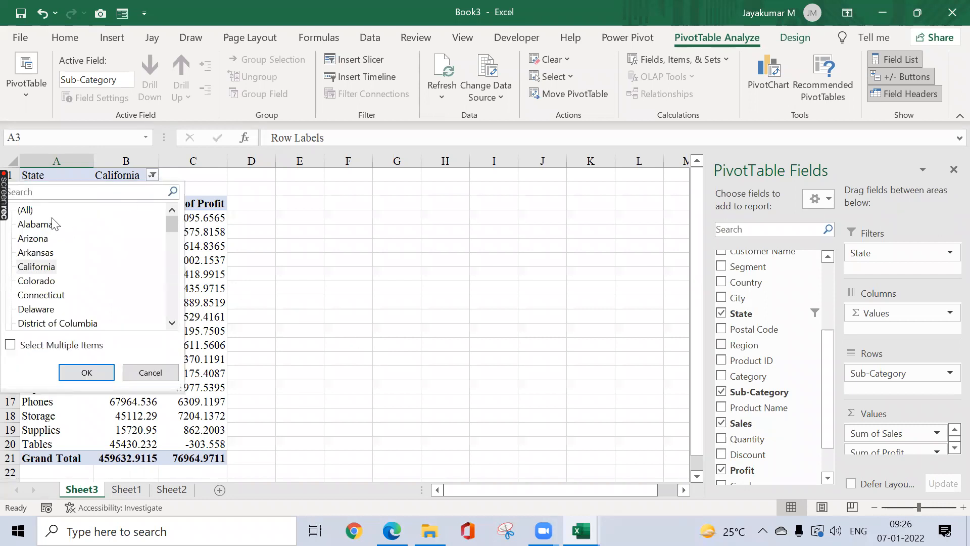
click(27, 211)
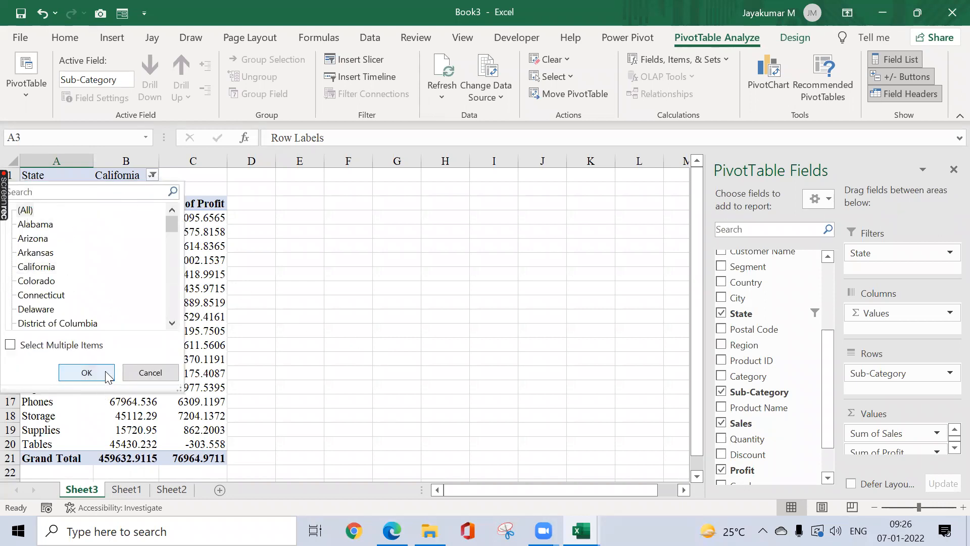
click(87, 372)
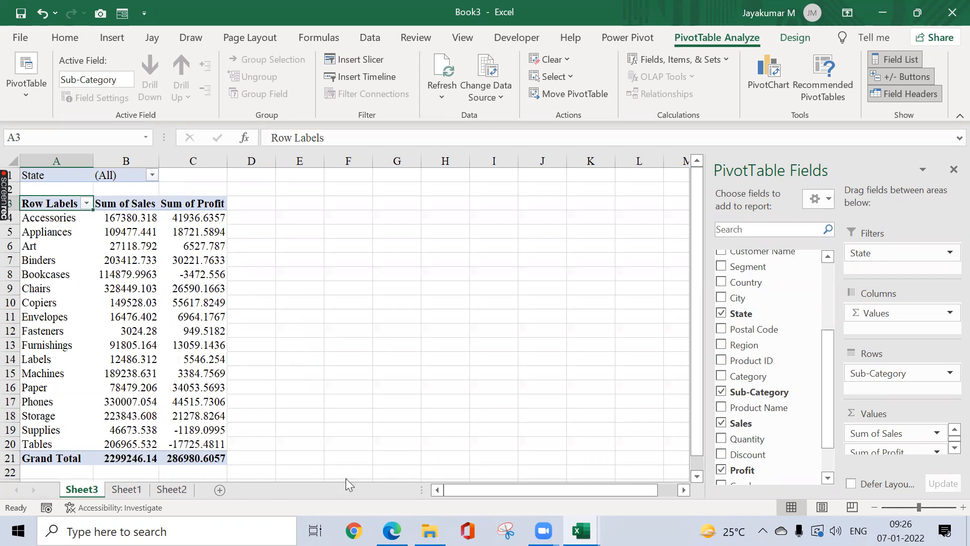
drag(422, 487, 625, 489)
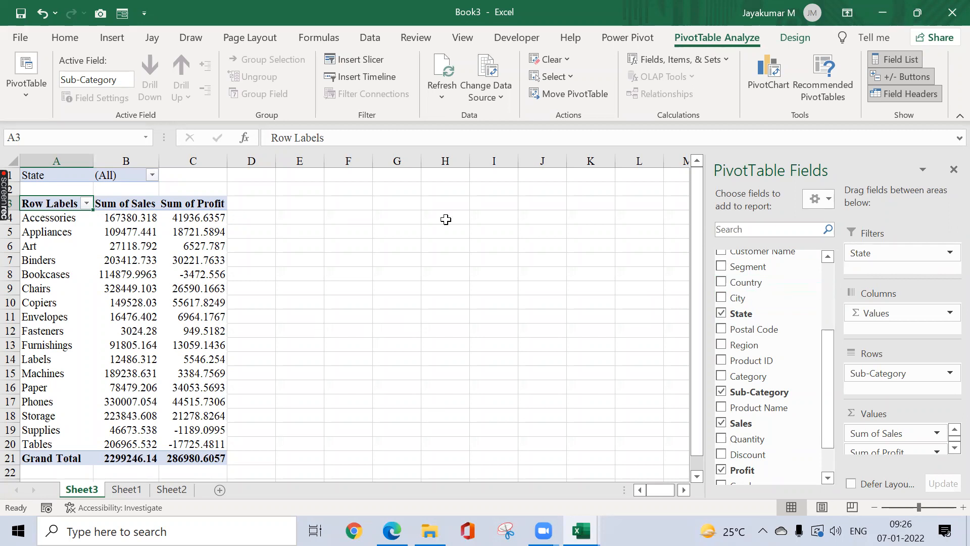
click(126, 490)
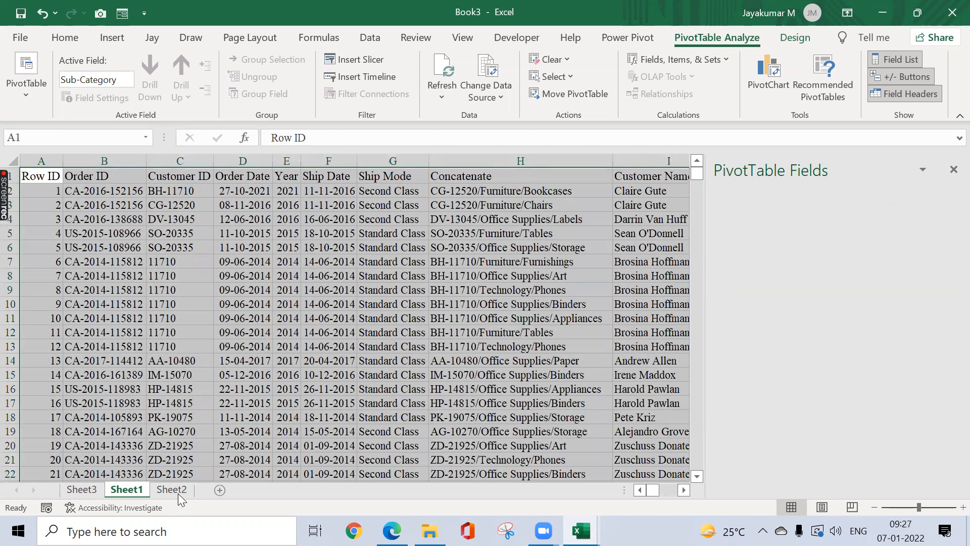
click(178, 493)
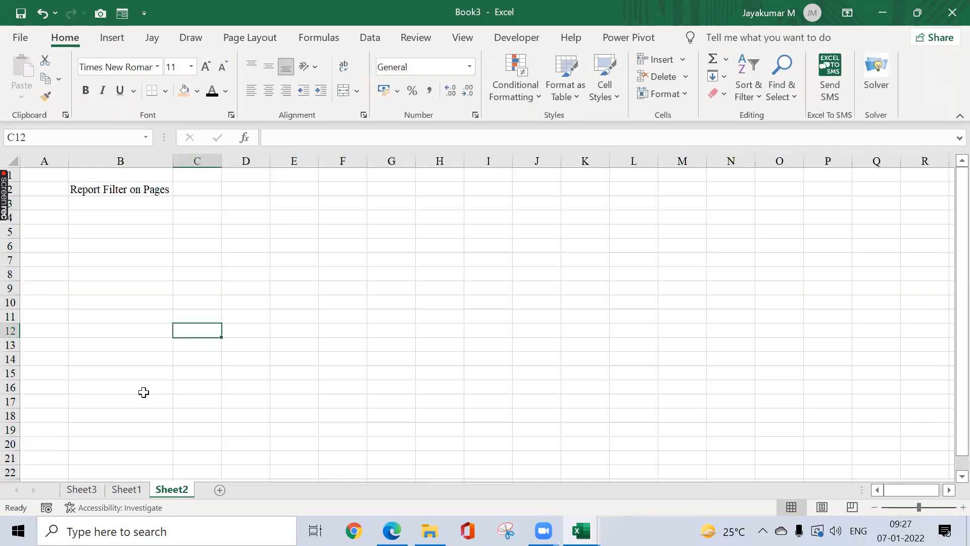
click(82, 491)
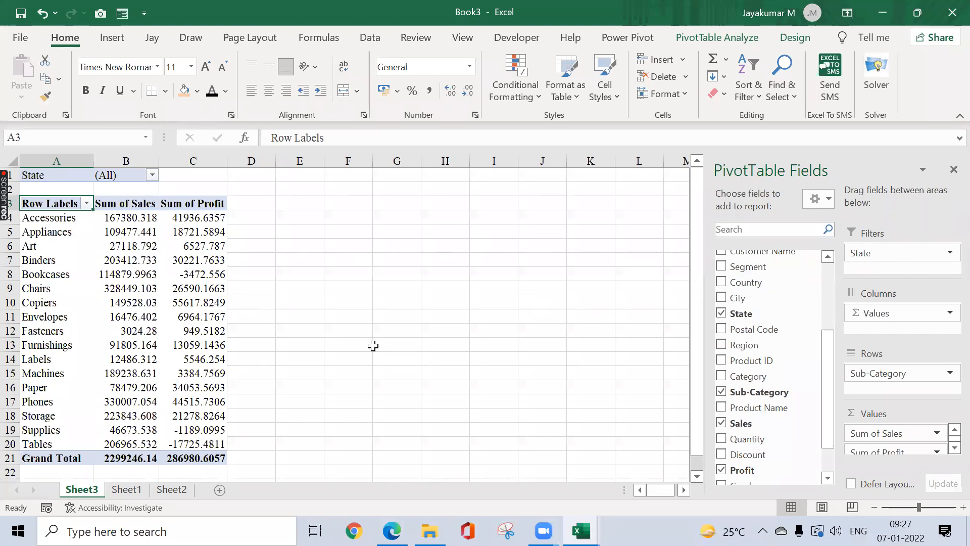
click(738, 42)
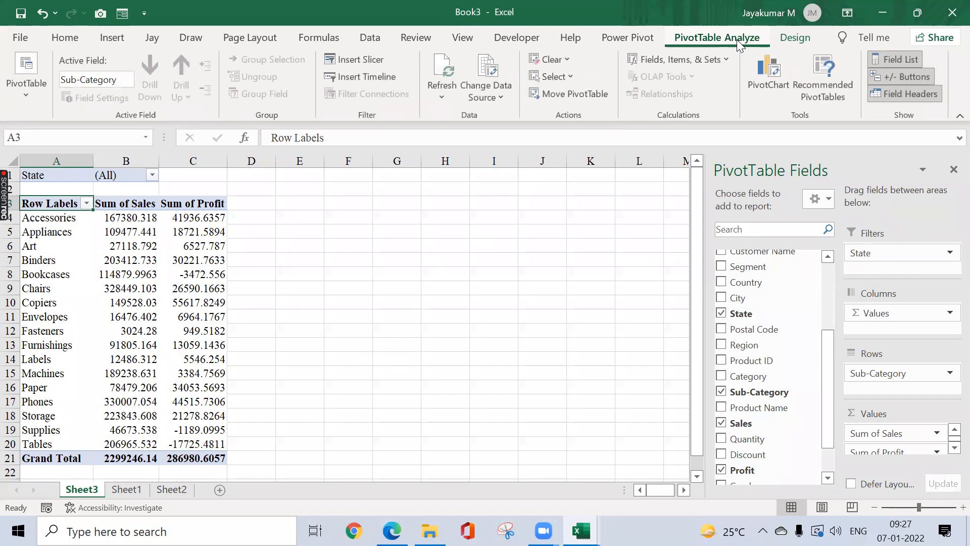
Step: Use Show Report Filter Pages on State to create one pivot sheet per state
click(24, 94)
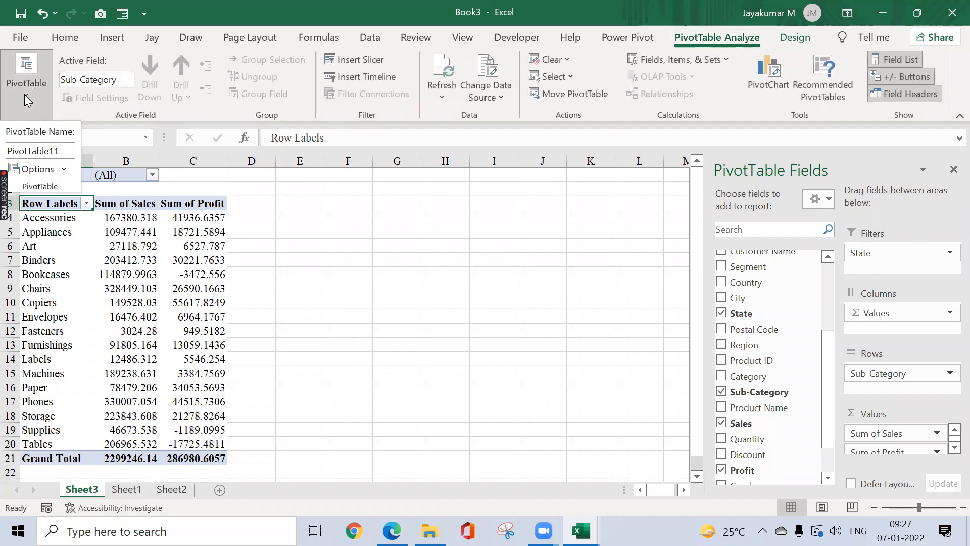
click(65, 169)
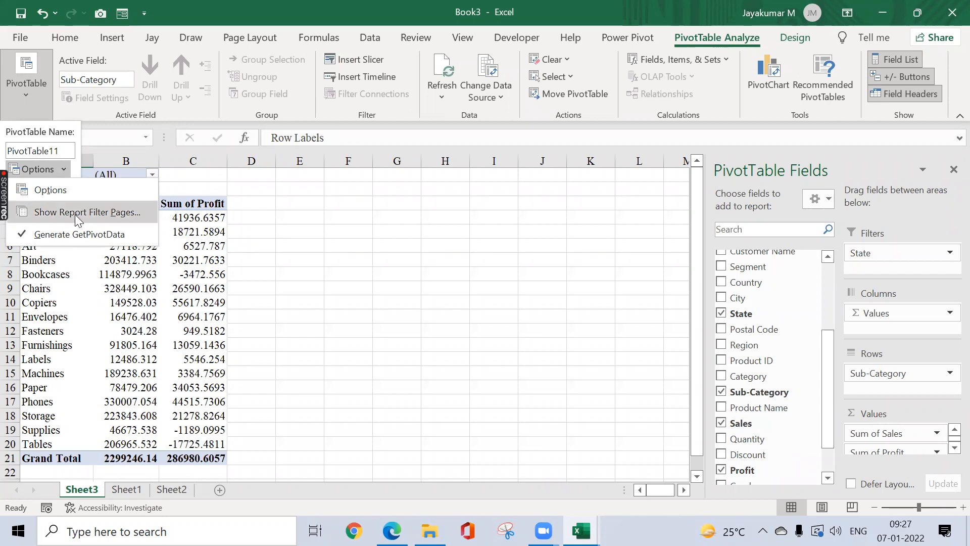
click(112, 214)
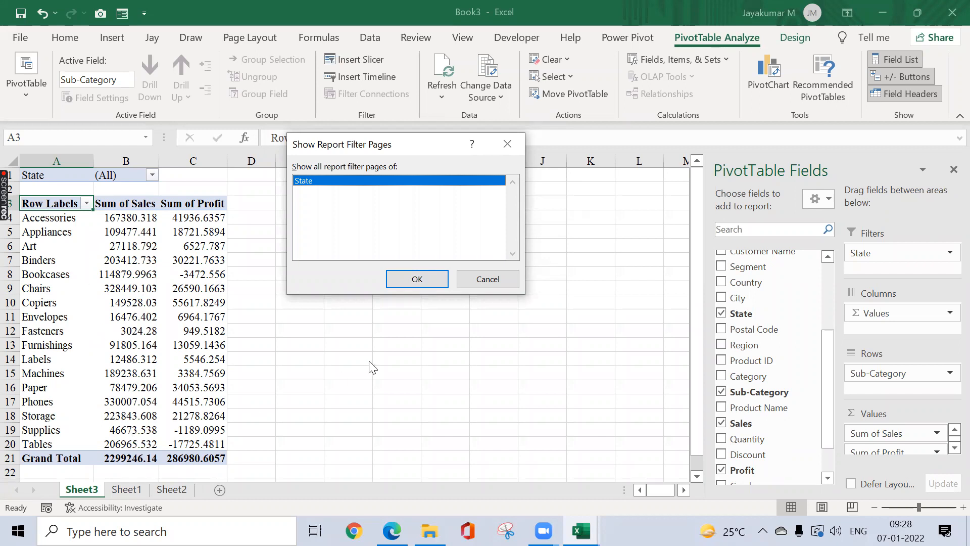
click(434, 282)
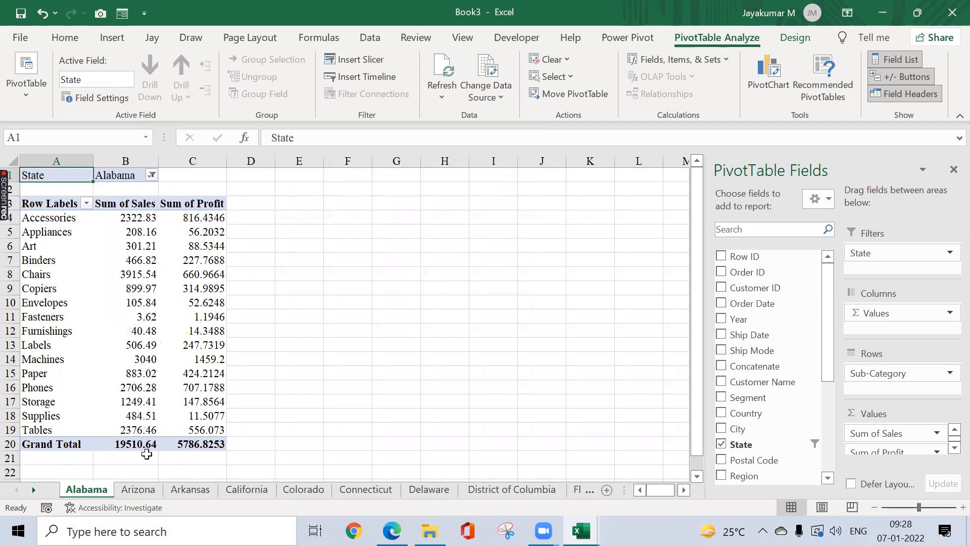
Step: Page through the per-state pivot sheets, from Idaho onward to West Virginia
key(ctrl+Page_Down)
key(ctrl+Page_Down)
key(ctrl+Page_Down)
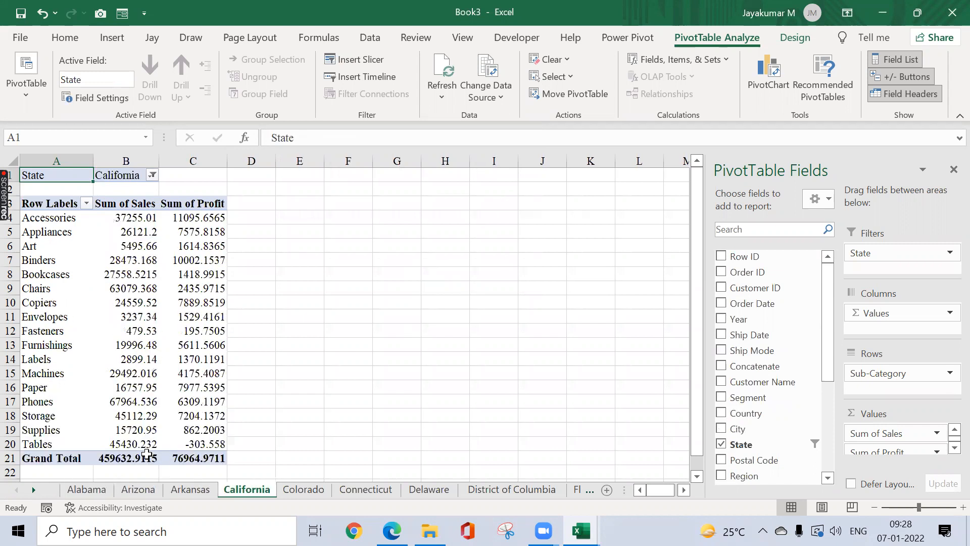
key(ctrl+Page_Down)
key(ctrl+Page_Down)
key(ctrl+Page_Down)
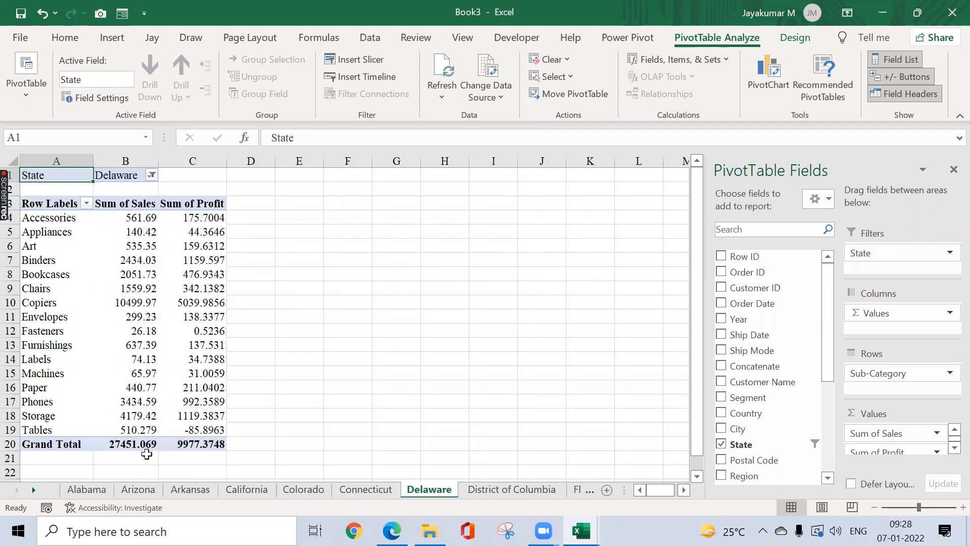
key(ctrl+Page_Down)
key(ctrl+Page_Down)
key(ctrl+Page_Down)
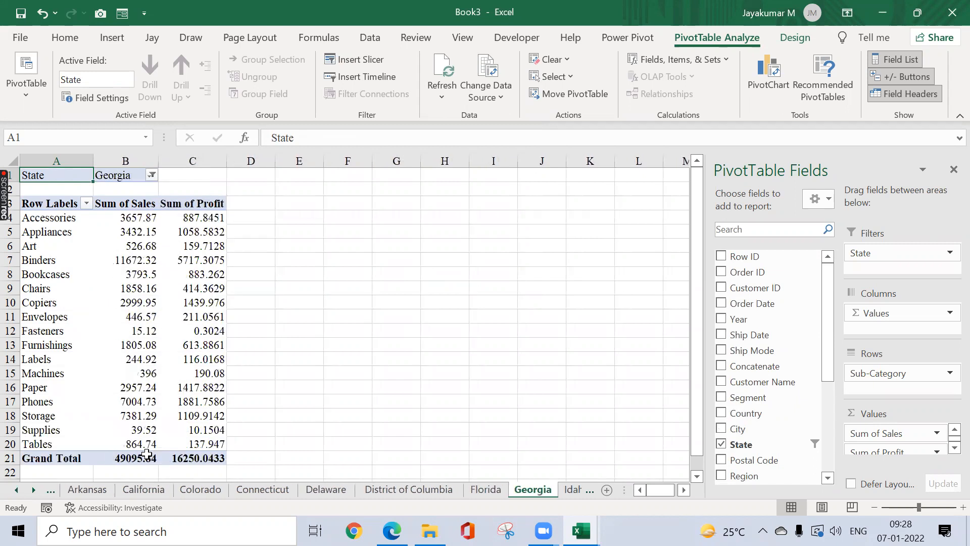
key(ctrl+Page_Down)
key(ctrl+Page_Down)
key(ctrl+Page_Down)
key(ctrl+Page_Down)
key(ctrl+Page_Down)
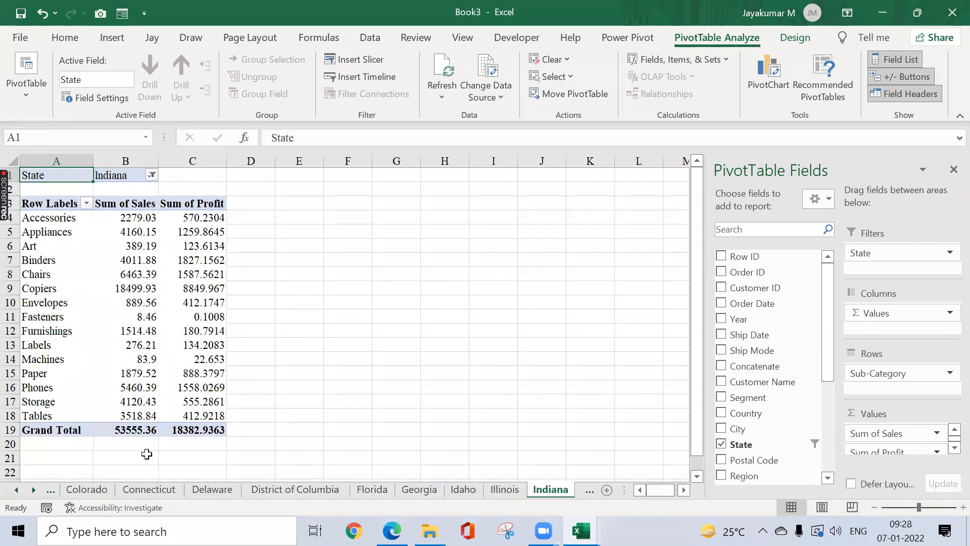
key(ctrl+Page_Down)
key(ctrl+Page_Down)
key(ctrl+Page_Down)
key(ctrl+Page_Down)
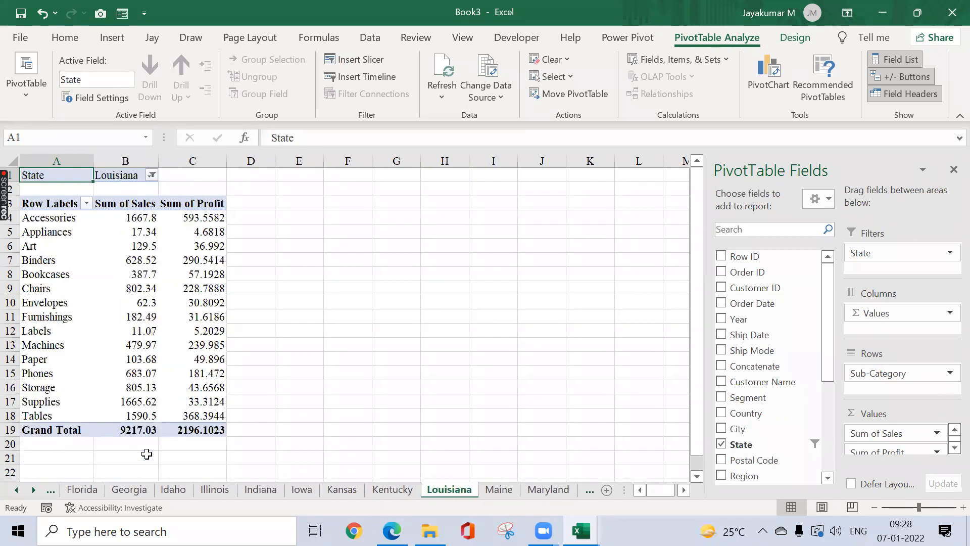
key(ctrl+Page_Down)
key(ctrl+Page_Down)
key(ctrl+Page_Down)
key(ctrl+Page_Down)
key(ctrl+Page_Down)
key(ctrl+Page_Down)
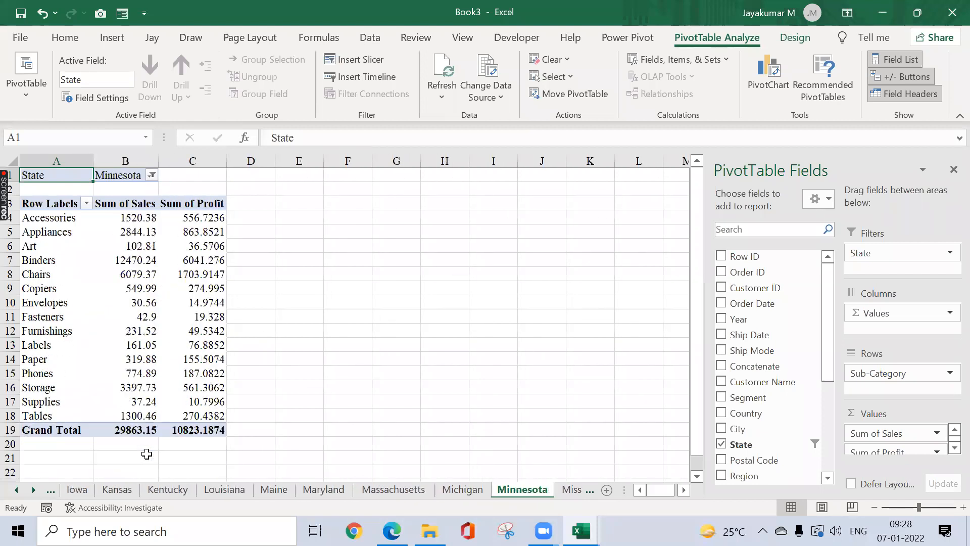
key(ctrl+Page_Down)
key(ctrl+Page_Down)
key(ctrl+Page_Down)
key(ctrl+Page_Down)
key(ctrl+Page_Down)
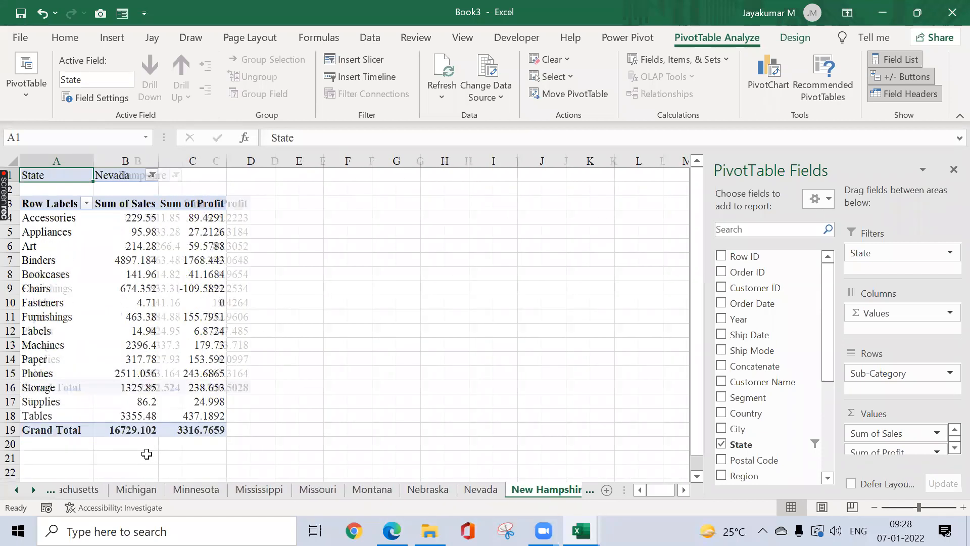
key(ctrl+Page_Down)
key(ctrl+Page_Down)
key(ctrl+Page_Down)
key(ctrl+Page_Down)
key(ctrl+Page_Down)
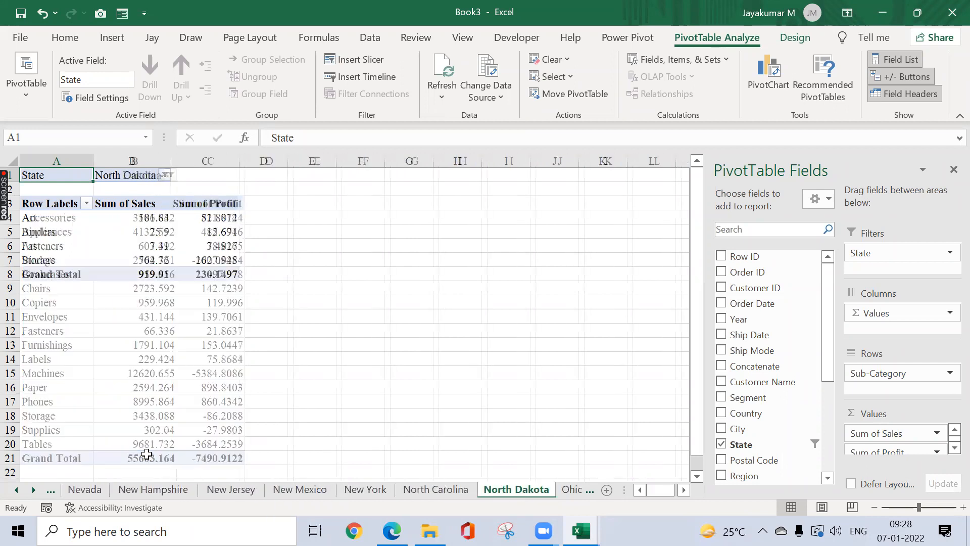
key(ctrl+Page_Down)
key(ctrl+Page_Down)
key(ctrl+Page_Down)
key(ctrl+Page_Down)
key(ctrl+Page_Down)
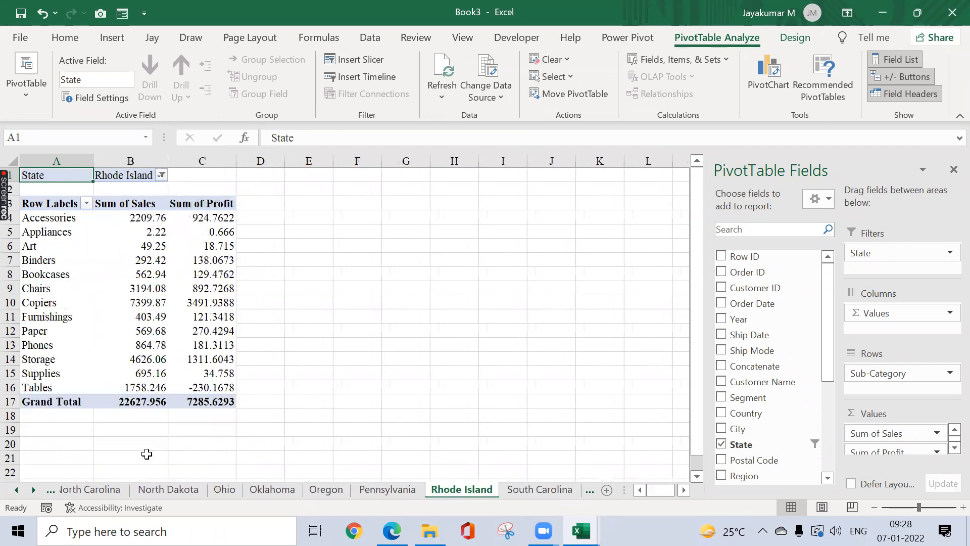
key(ctrl+Page_Down)
key(ctrl+Page_Down)
key(ctrl+Page_Down)
key(ctrl+Page_Down)
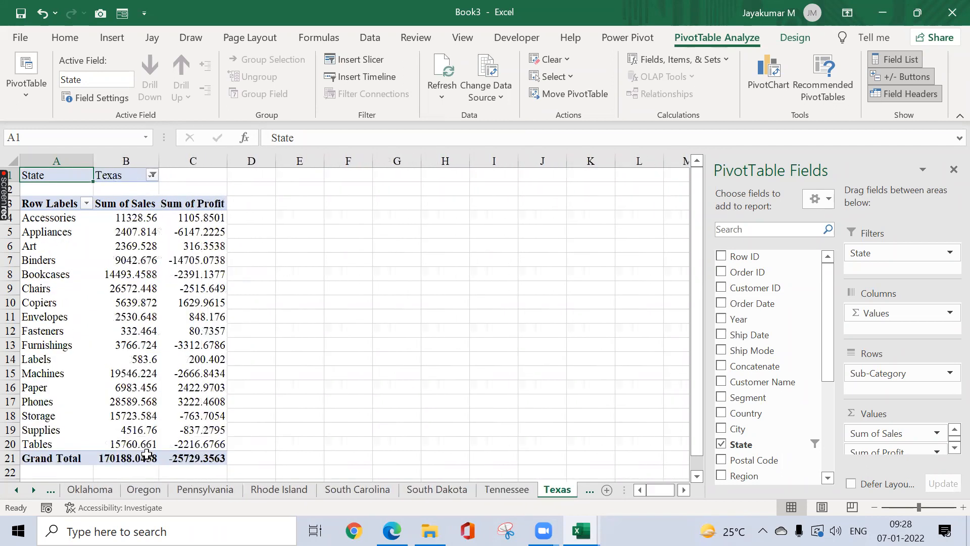
key(ctrl+Page_Down)
key(ctrl+Page_Down)
key(ctrl+Page_Down)
key(ctrl+Page_Down)
key(ctrl+Page_Down)
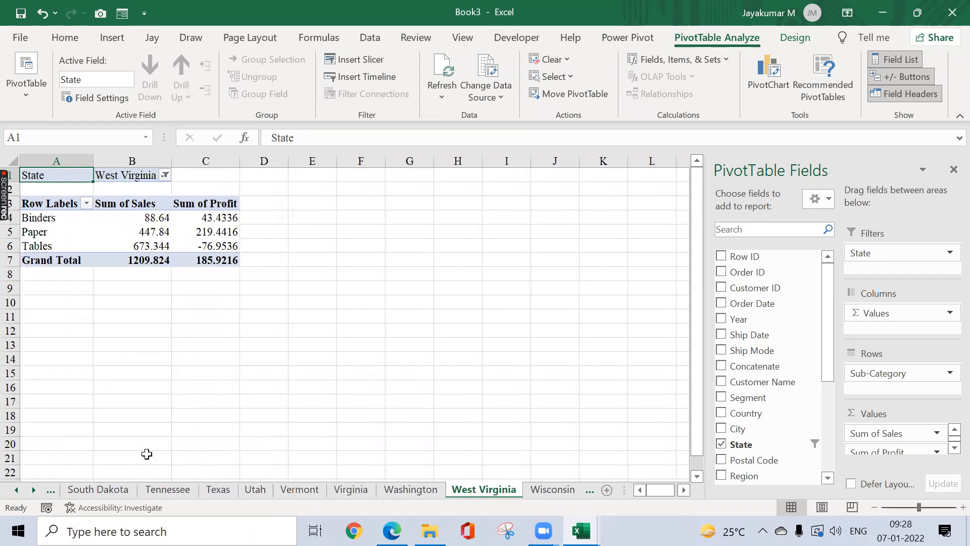
key(ctrl+Page_Down)
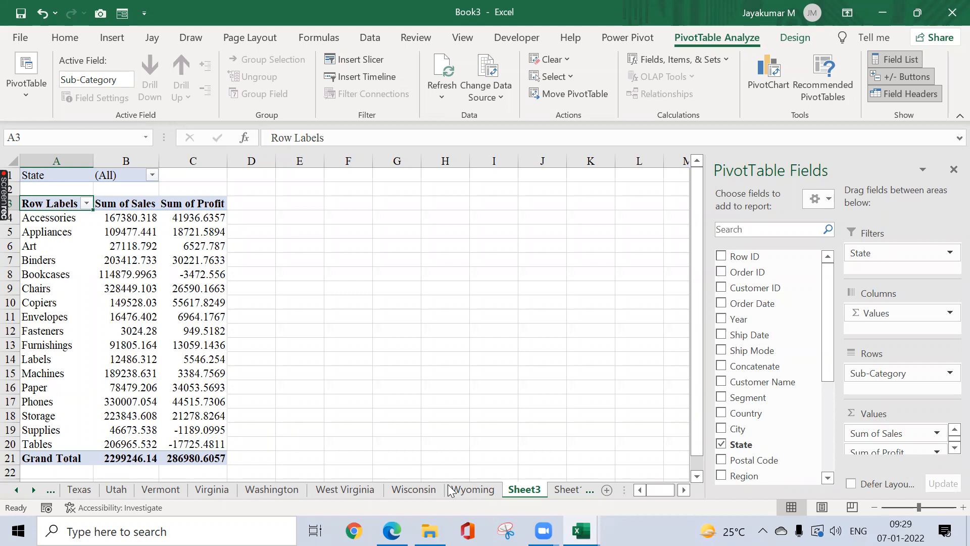
Step: Copy the entire Sheet1 order data table
click(561, 490)
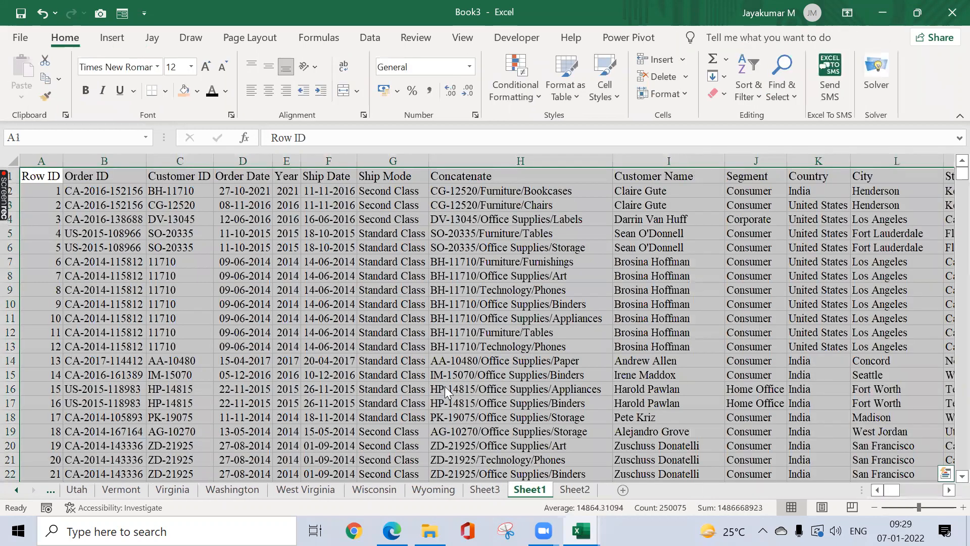
click(445, 386)
key(ctrl+Home)
key(ctrl+a)
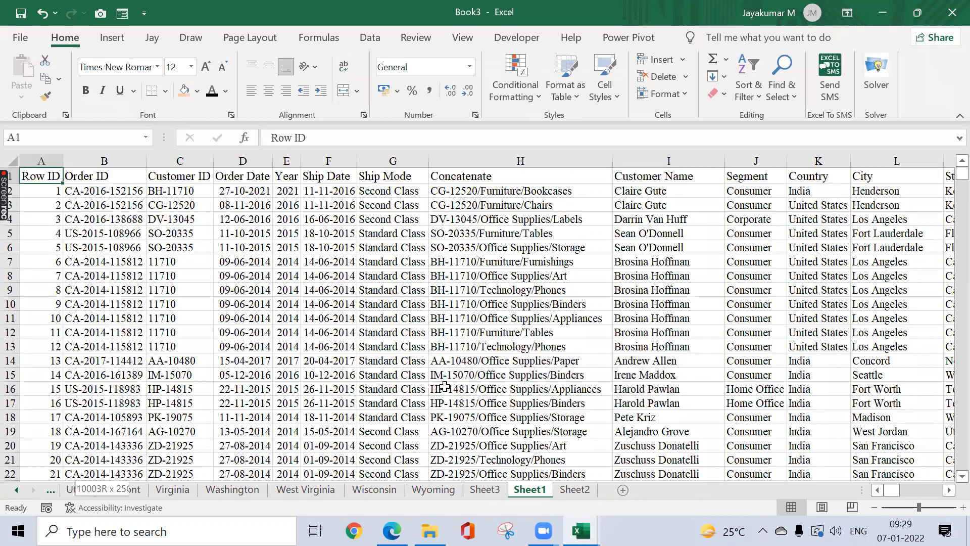
key(ctrl+shift+Down)
key(ctrl+shift+Right)
key(ctrl+c)
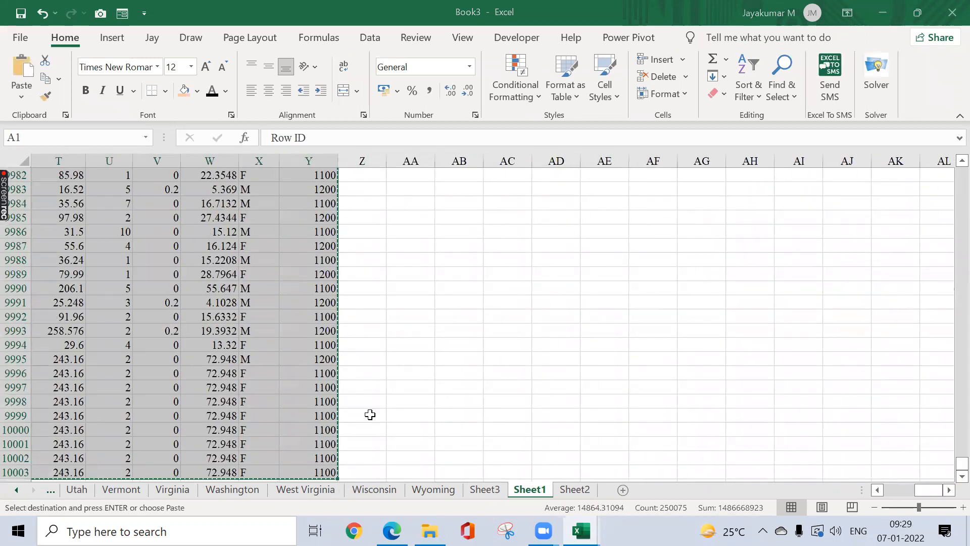
Step: Paste the table into a new workbook, Book4, and AutoFit its columns
key(ctrl+n)
key(ctrl+v)
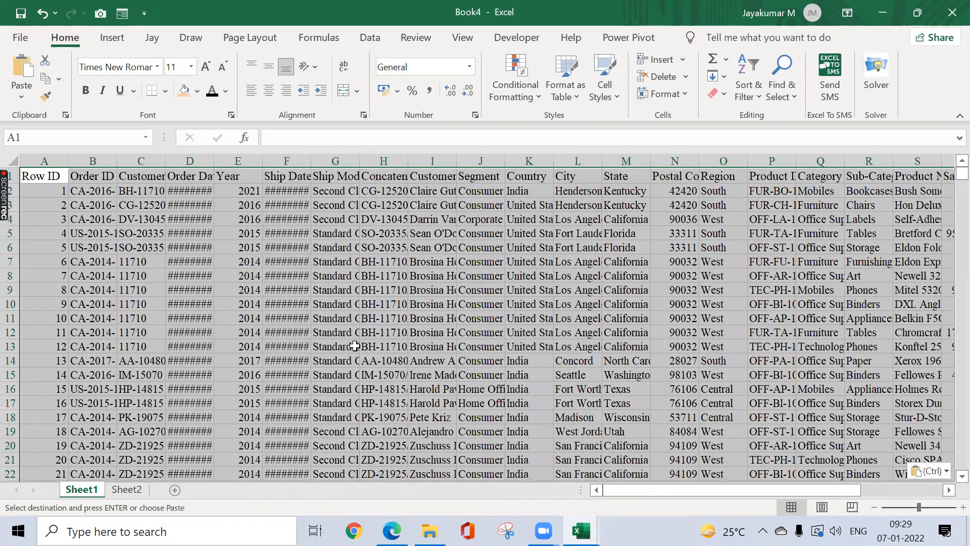
key(alt+h)
key(o)
key(i)
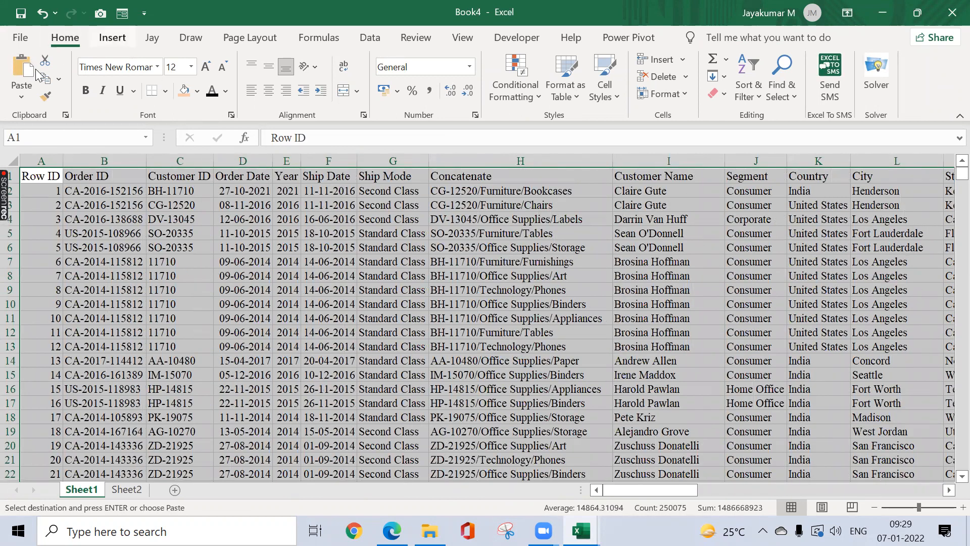
Step: Insert a PivotTable from the data on a new worksheet
click(113, 38)
key(alt+n)
key(v)
key(t)
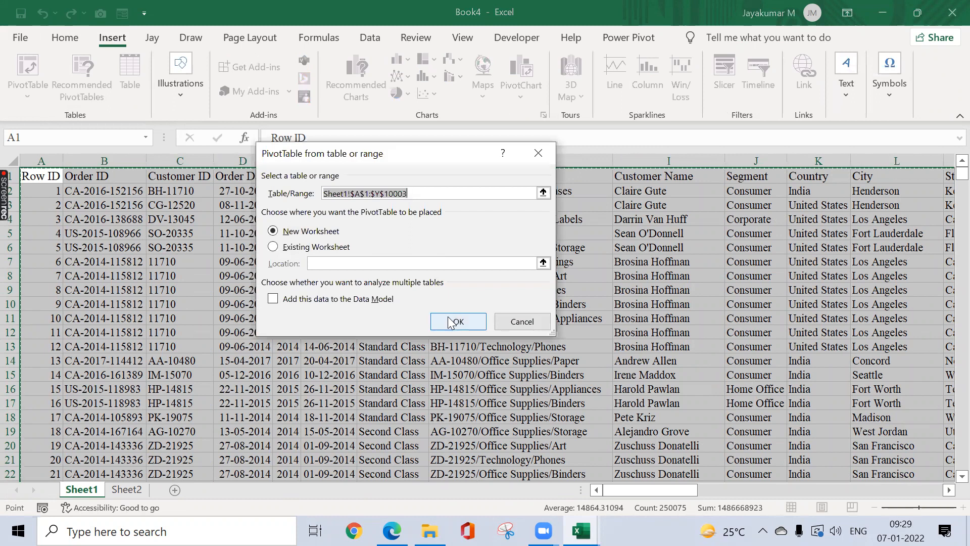
click(448, 318)
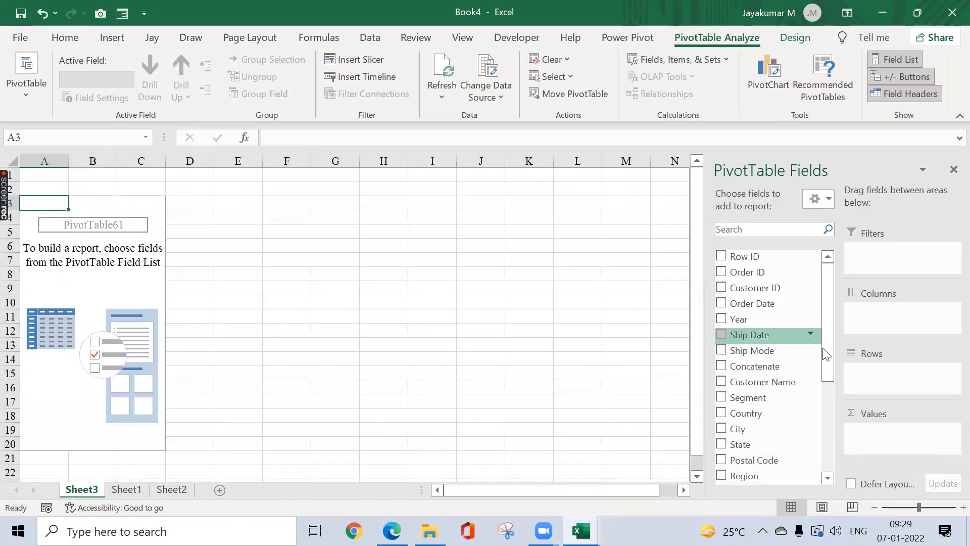
Step: Put Category in Rows, Sales and Profit in Values, and Sub-Category in Filters
drag(832, 333, 829, 376)
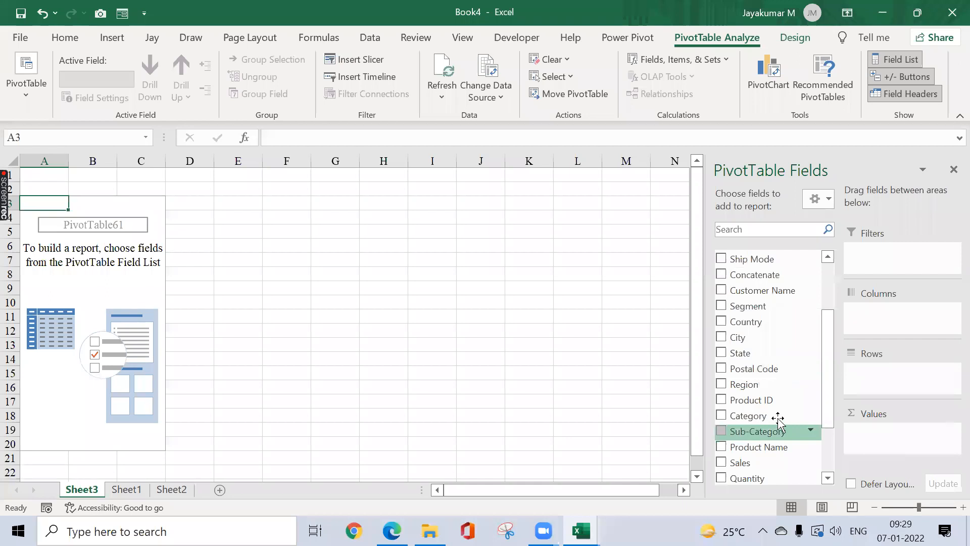
drag(832, 394, 827, 435)
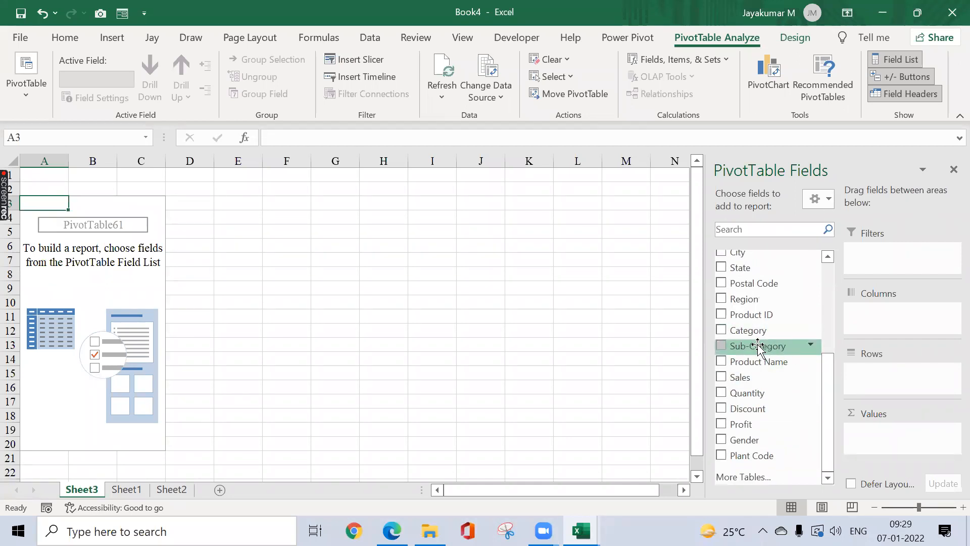
drag(756, 335, 881, 376)
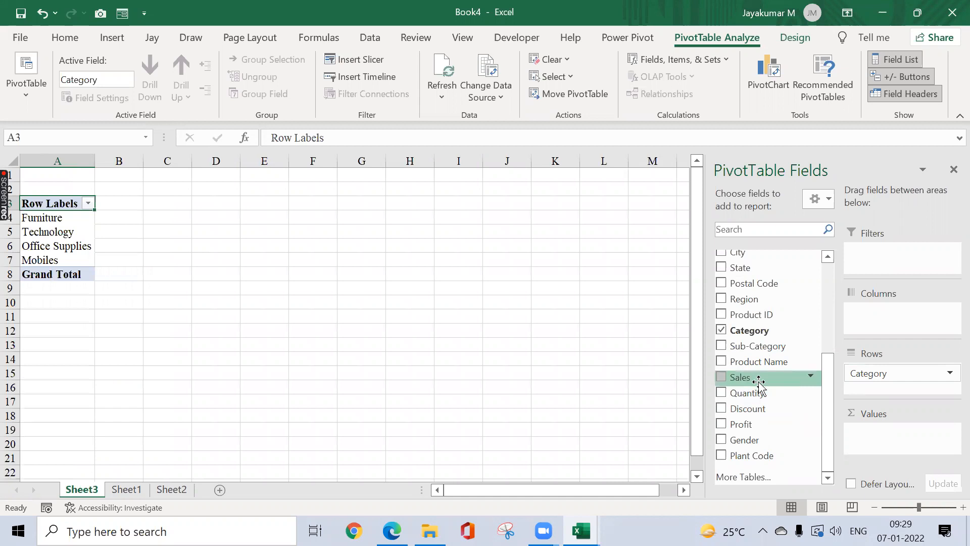
drag(759, 383, 889, 435)
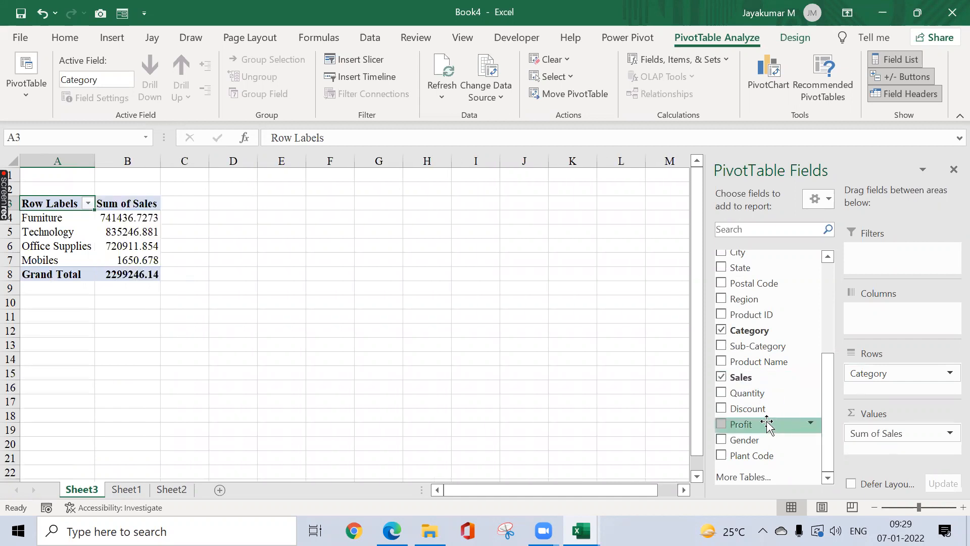
drag(756, 427, 883, 451)
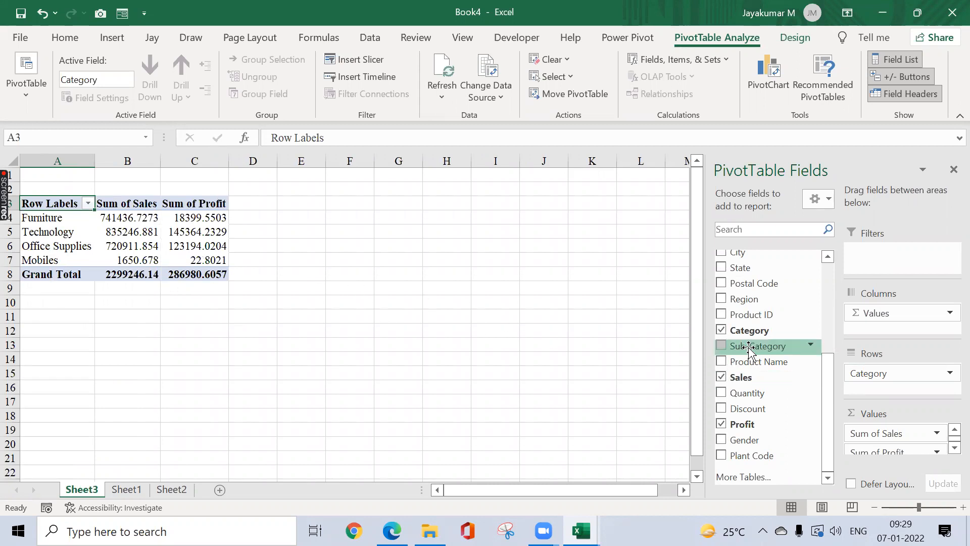
drag(749, 349, 903, 267)
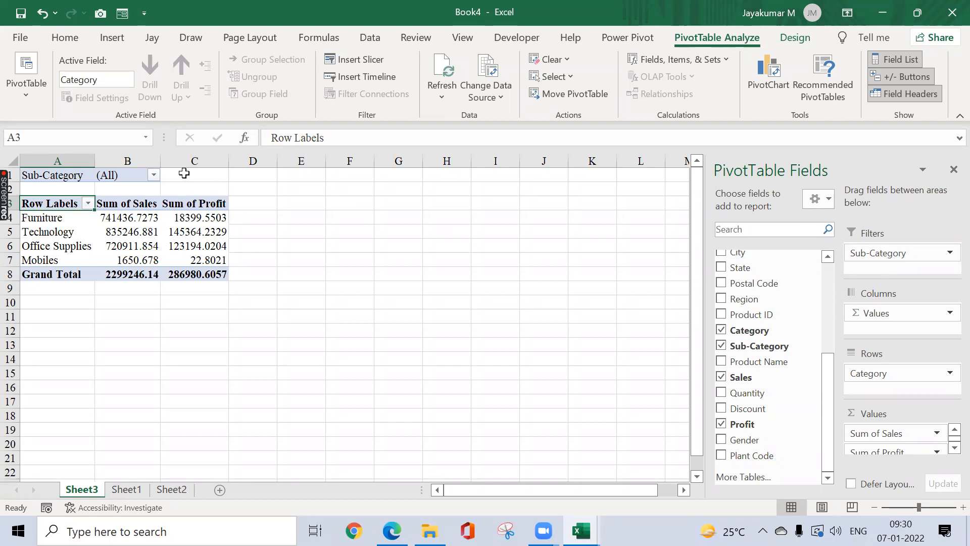
Step: Generate a separate report-filter sheet for each Sub-Category using Show Report Filter Pages
click(153, 175)
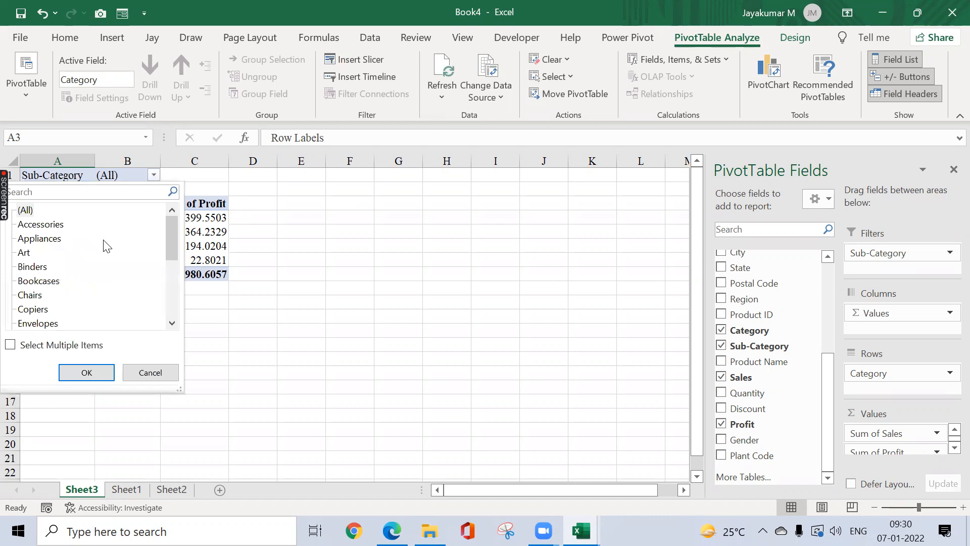
mouse_move(167, 231)
mouse_down()
mouse_move(173, 298)
mouse_move(172, 242)
mouse_up()
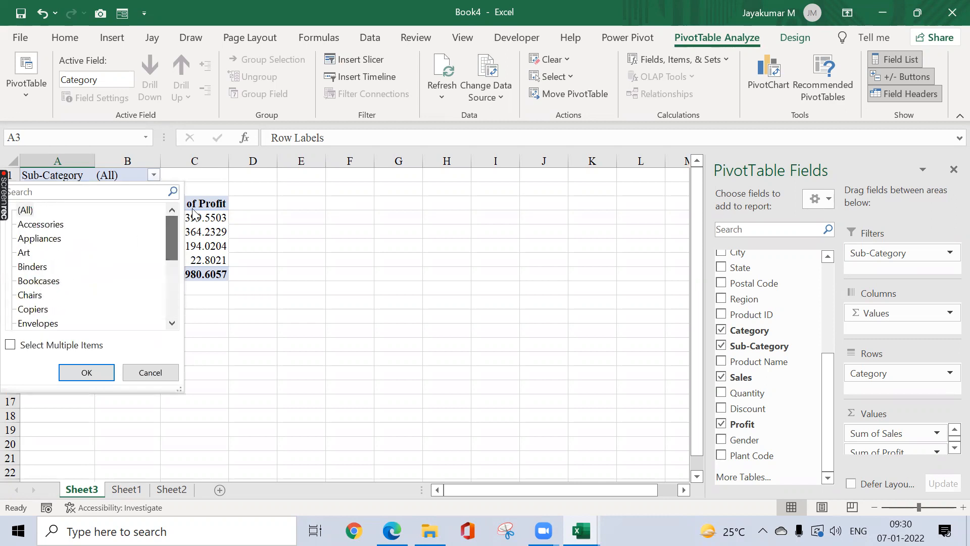
click(295, 236)
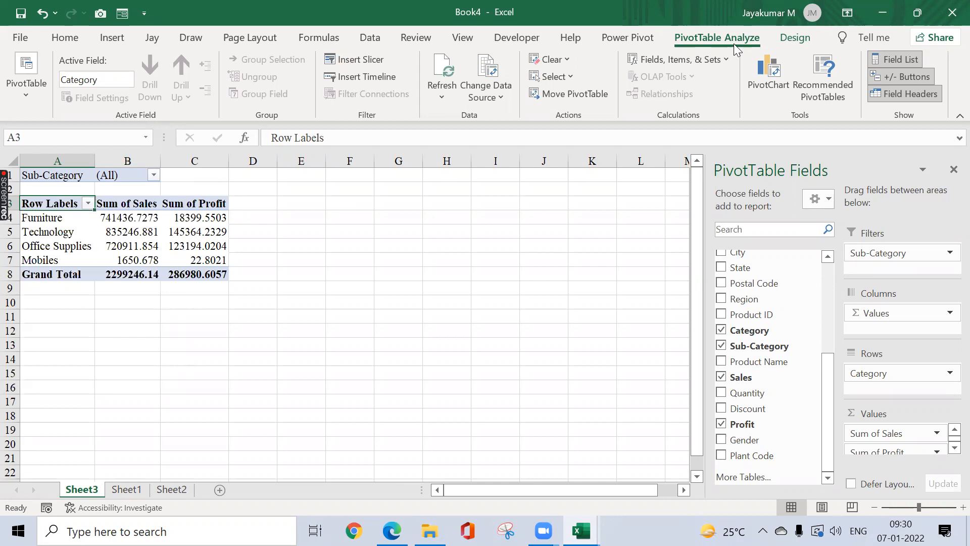
click(26, 99)
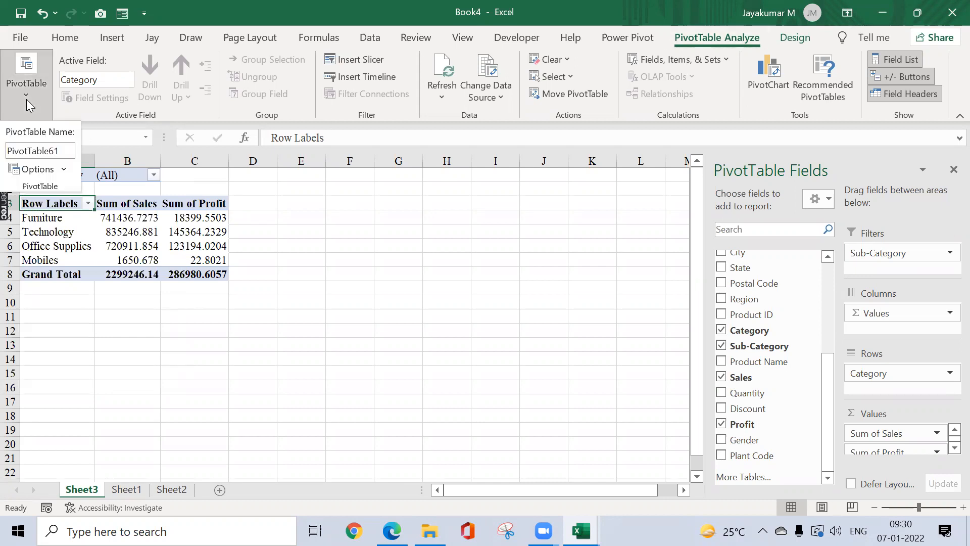
click(64, 169)
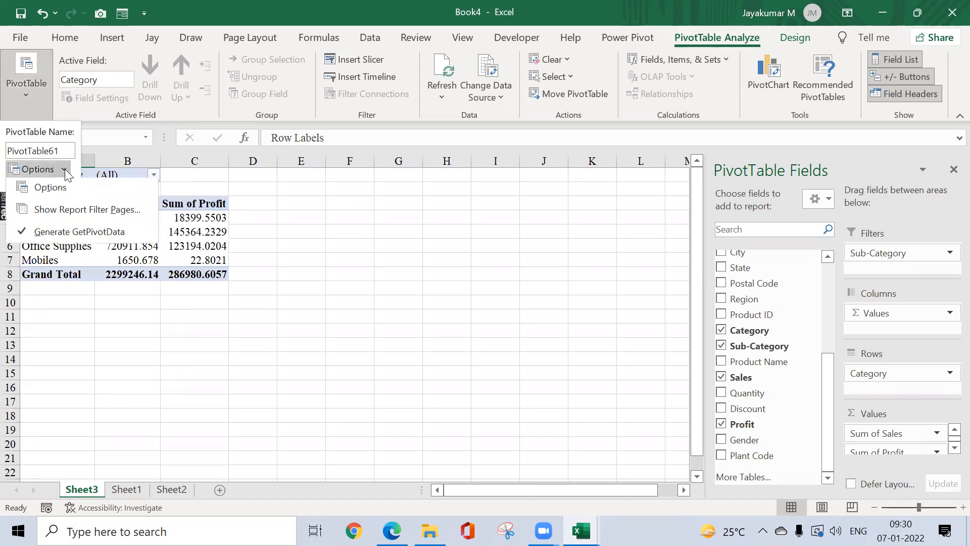
click(84, 214)
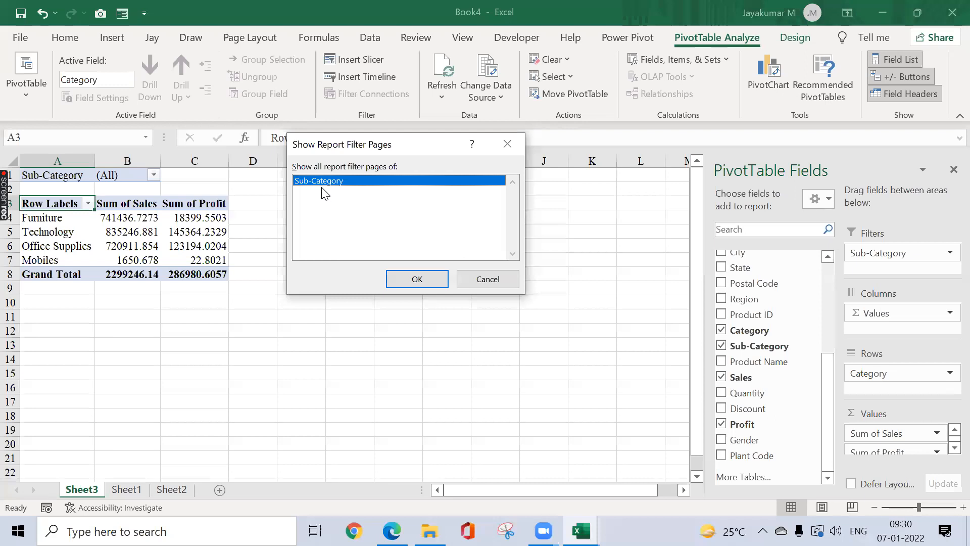
click(412, 279)
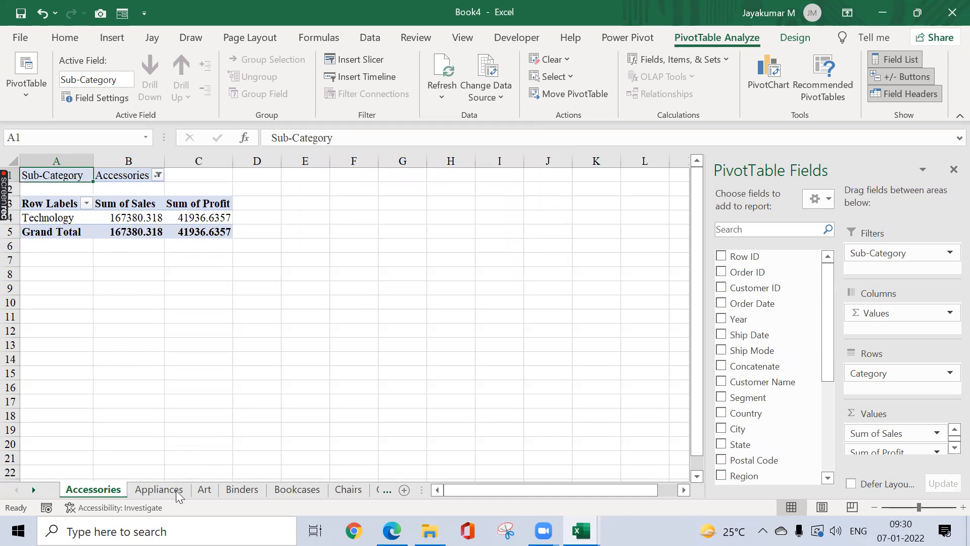
Step: Browse the Appliances, Art and later sub-category sheets
click(159, 489)
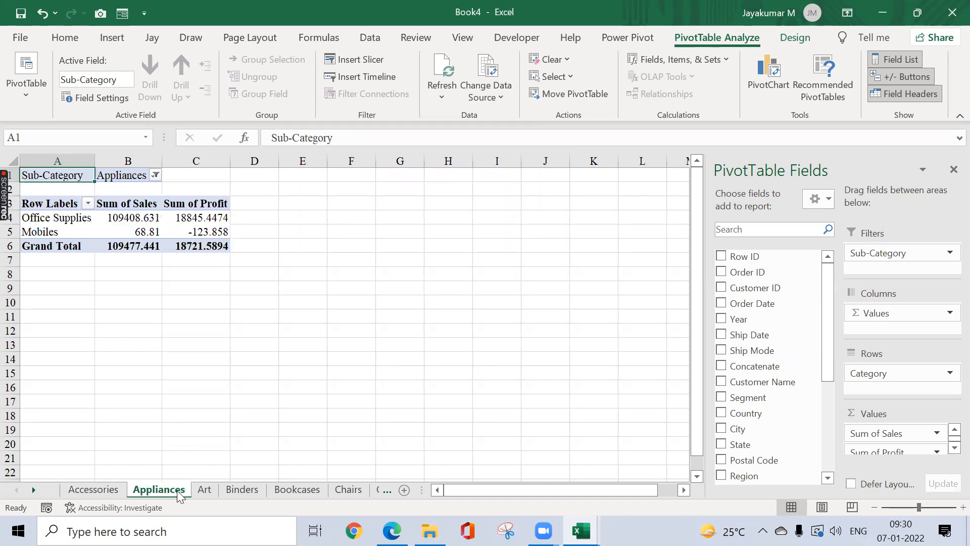
key(ctrl+Page_Down)
key(ctrl+Page_Down)
key(ctrl+Page_Down)
key(ctrl+Page_Down)
key(ctrl+Page_Down)
key(ctrl+Page_Down)
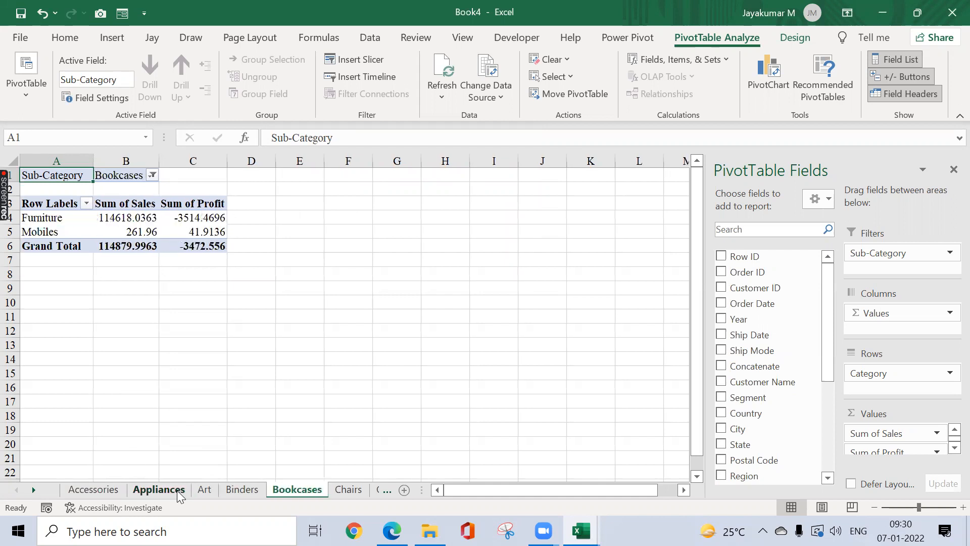
key(ctrl+Page_Down)
key(ctrl+Page_Down)
key(ctrl+Page_Down)
key(ctrl+Page_Down)
key(ctrl+Page_Down)
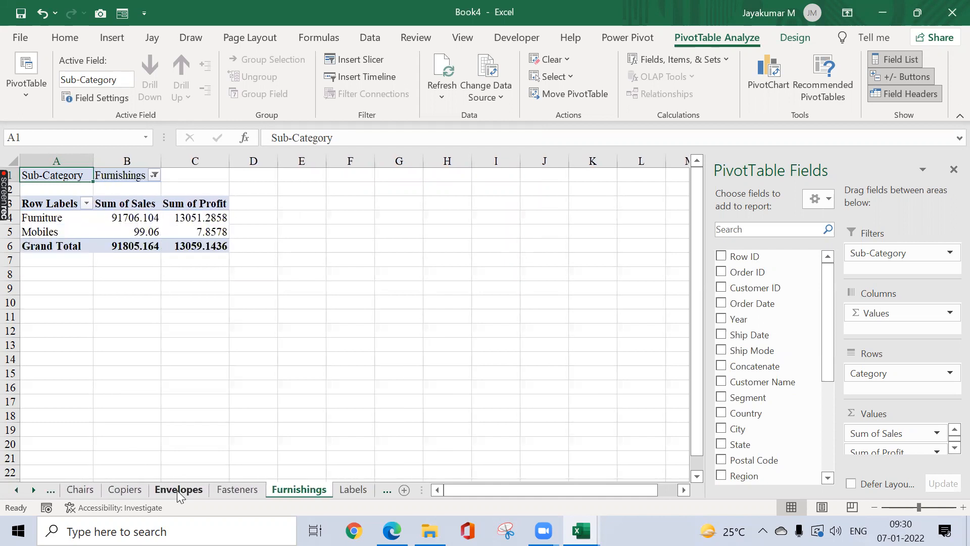
key(ctrl+Page_Down)
key(ctrl+Page_Down)
key(ctrl+Page_Down)
key(ctrl+Page_Down)
key(ctrl+Page_Down)
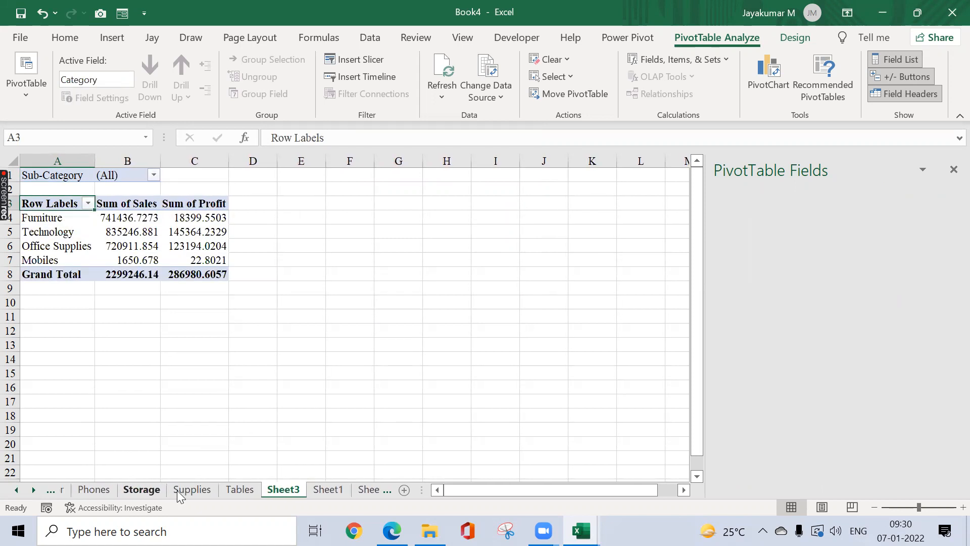
Step: Return to the Day 3 - NSEIT workbook's Pivot Table sheet, starting from cell A1
key(ctrl+Page_Down)
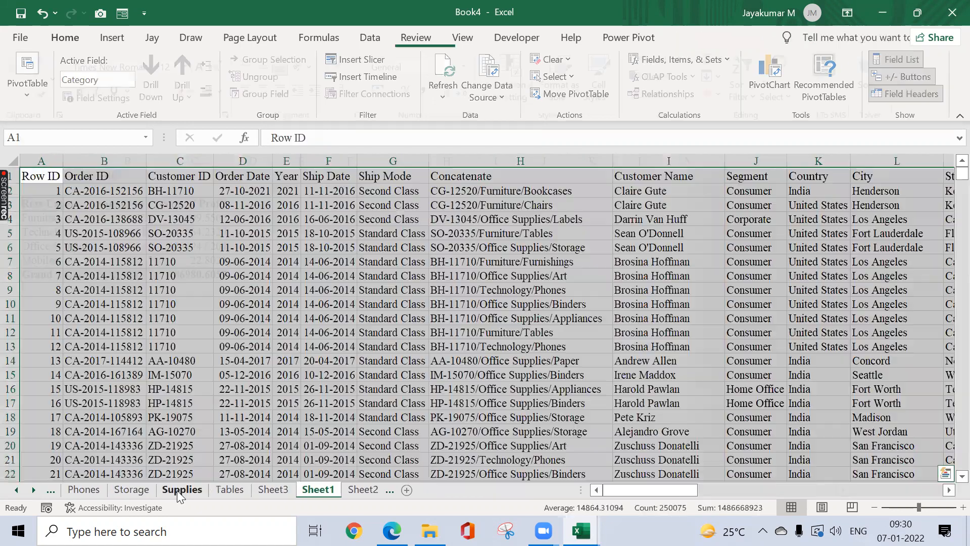
key(ctrl+Page_Up)
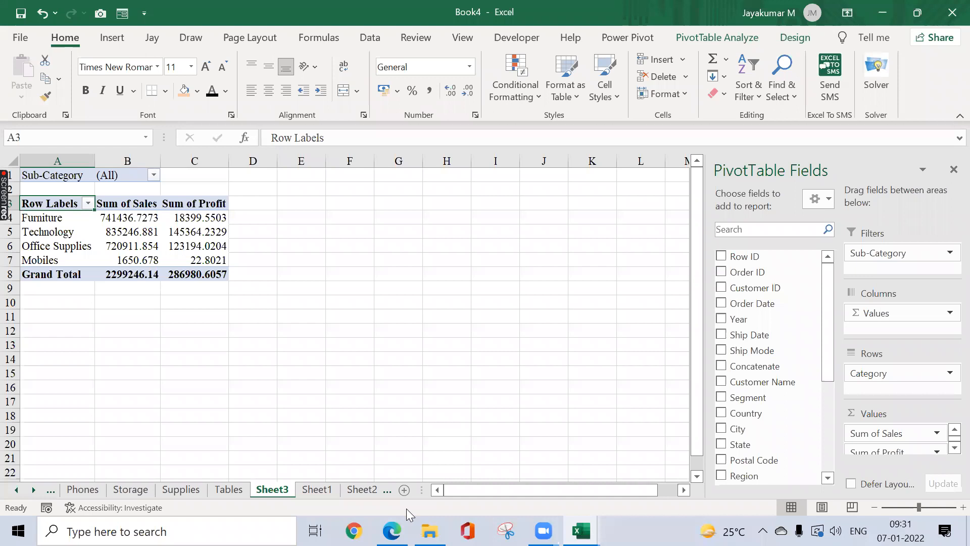
key(alt+Tab)
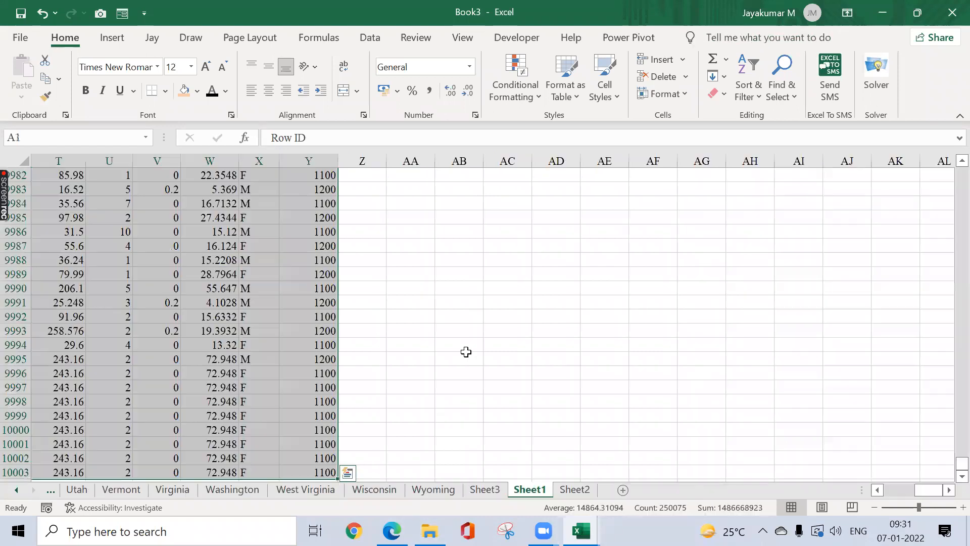
key(alt+Tab)
key(alt+Tab)
key(alt+Tab)
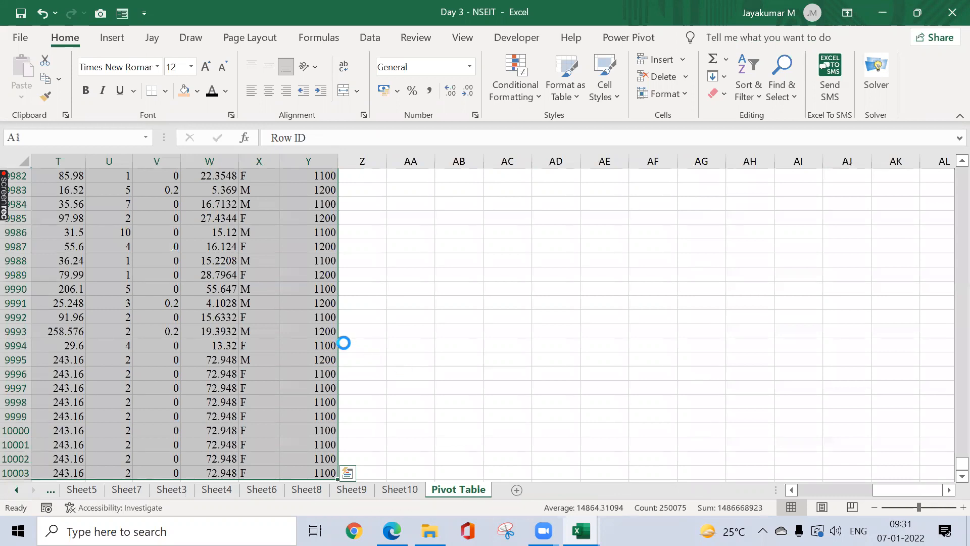
click(304, 315)
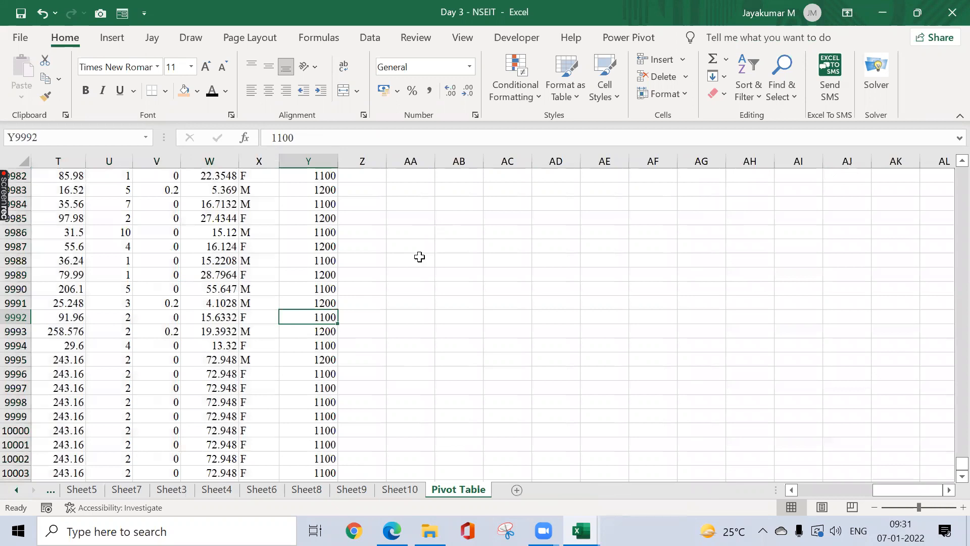
key(ctrl+Home)
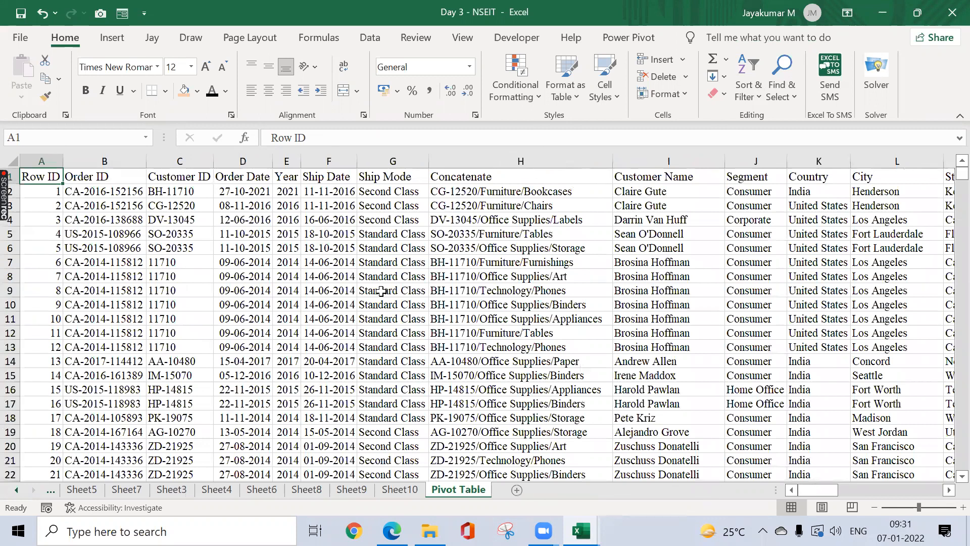
key(ctrl+Page_Up)
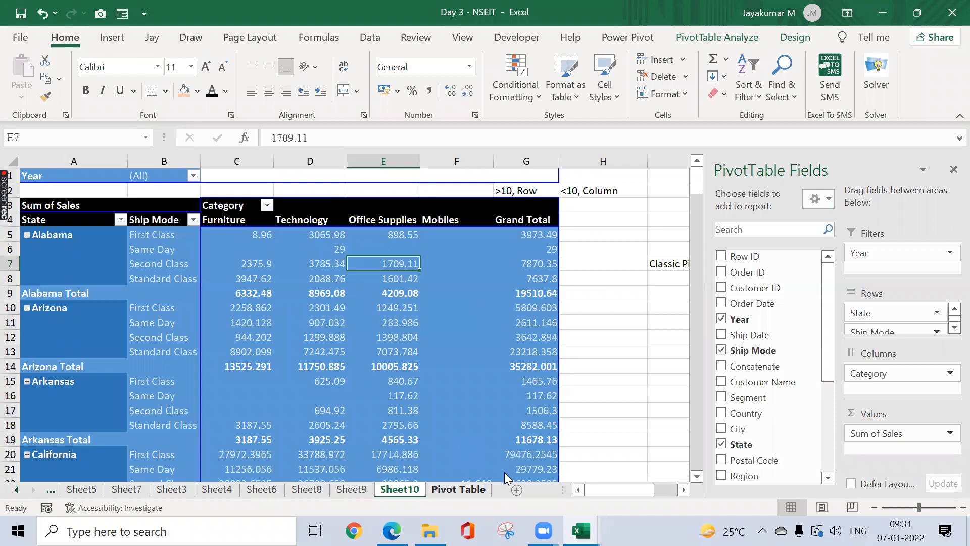
key(ctrl+Page_Down)
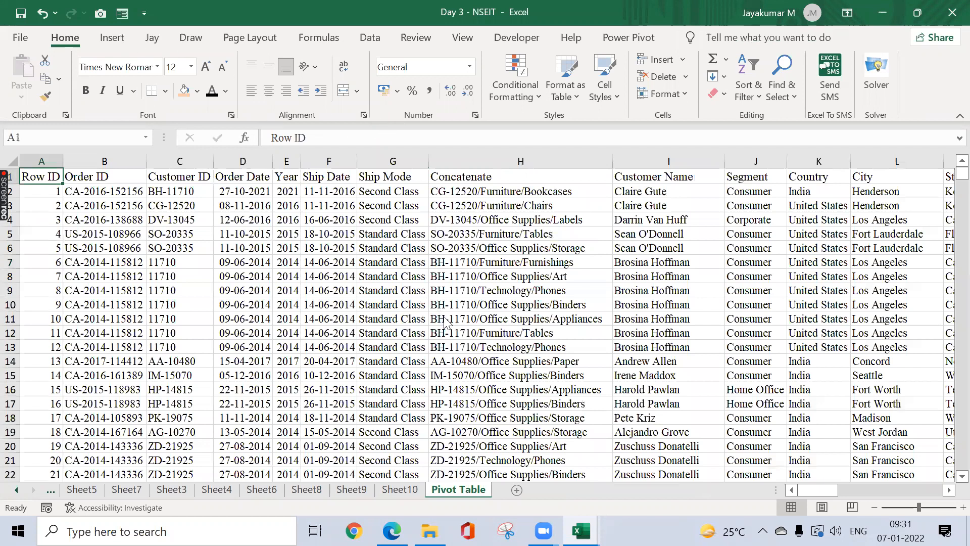
Step: Build a new Sheet11 pivot with Sub-Category in rows and Sum of Sales as values
key(ctrl+shift+End)
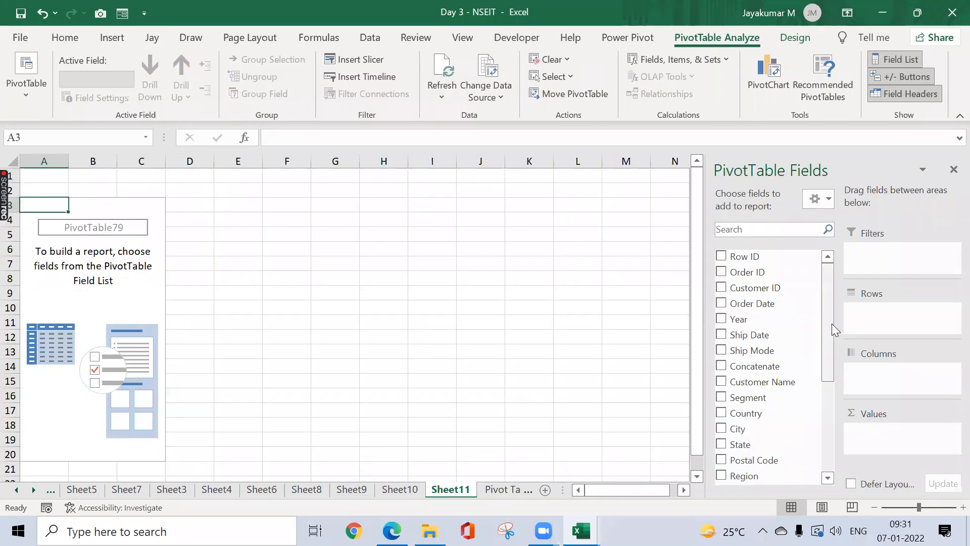
scroll(765, 397, down, 4)
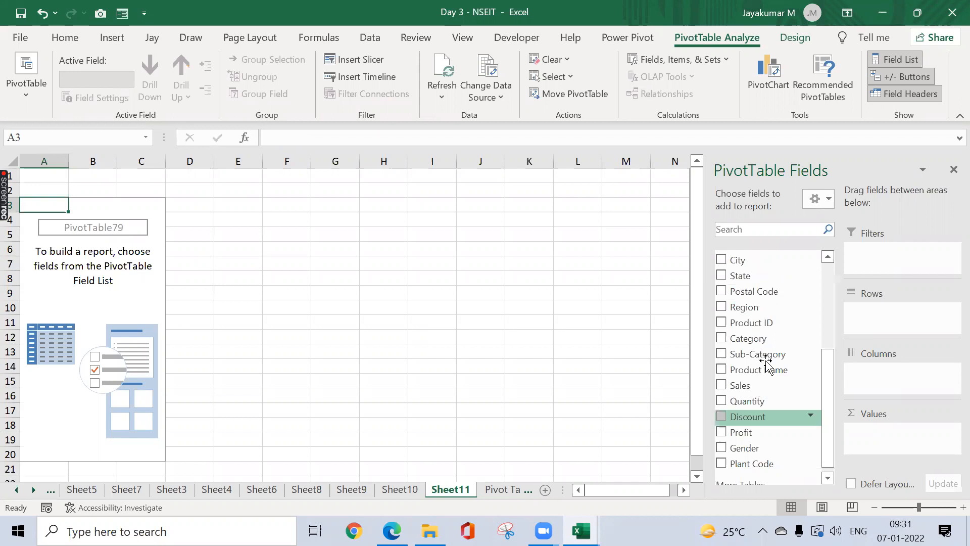
drag(766, 360, 798, 360)
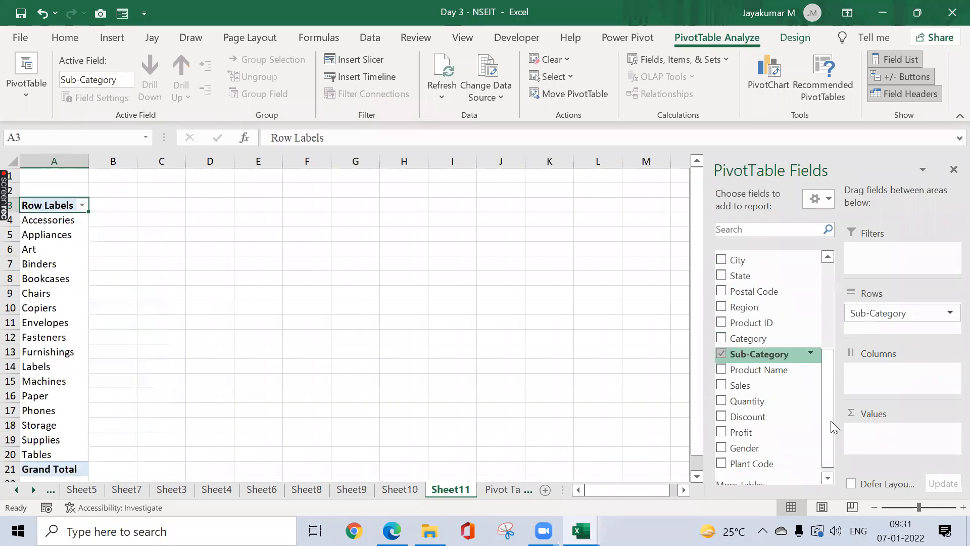
drag(746, 392, 898, 432)
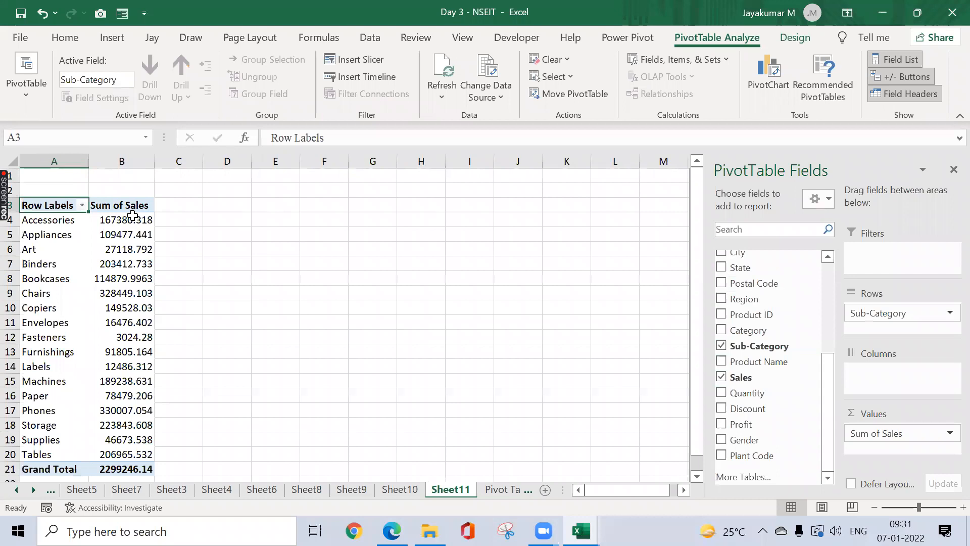
Step: Format the Sum of Sales values with comma separators and two decimals
click(132, 217)
key(ctrl+shift+Down)
key(ctrl+shift+1)
key(Down)
click(179, 218)
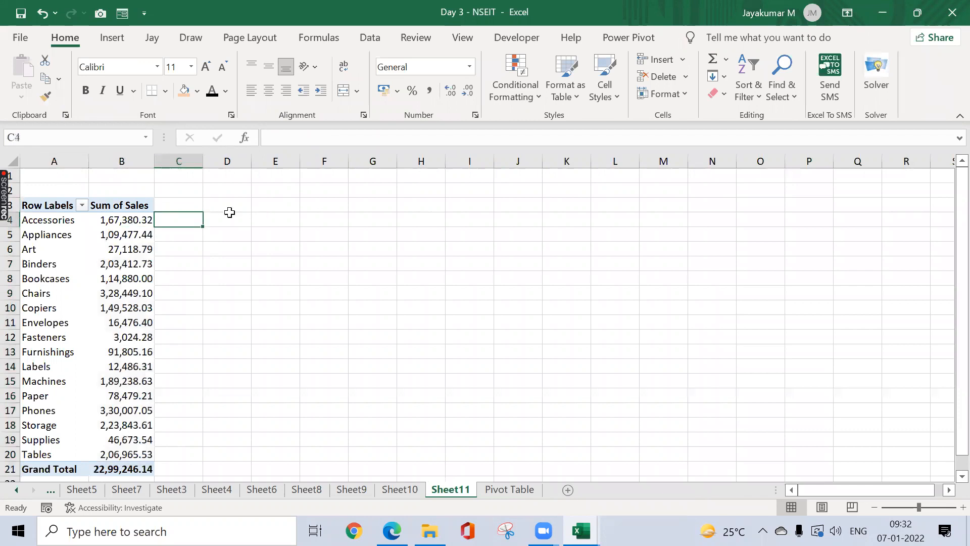
click(145, 230)
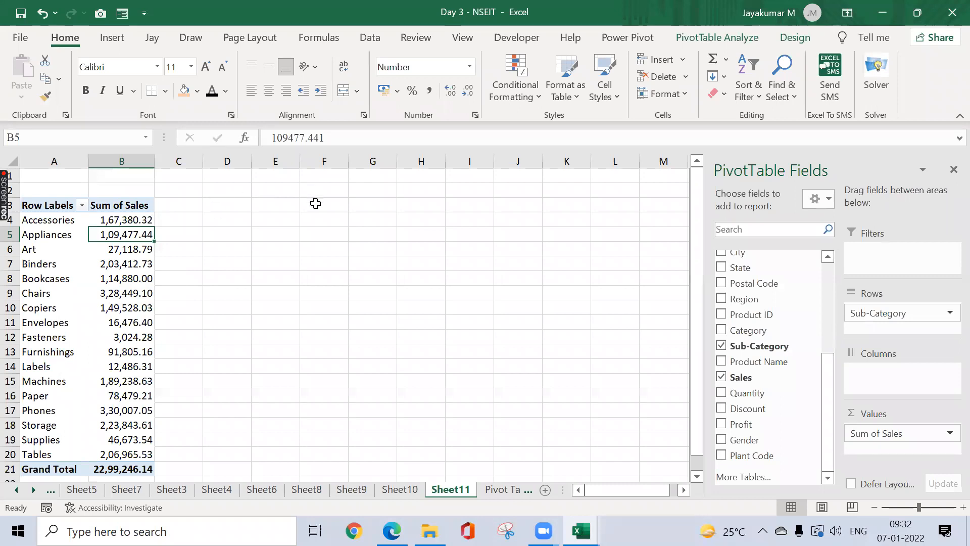
click(685, 43)
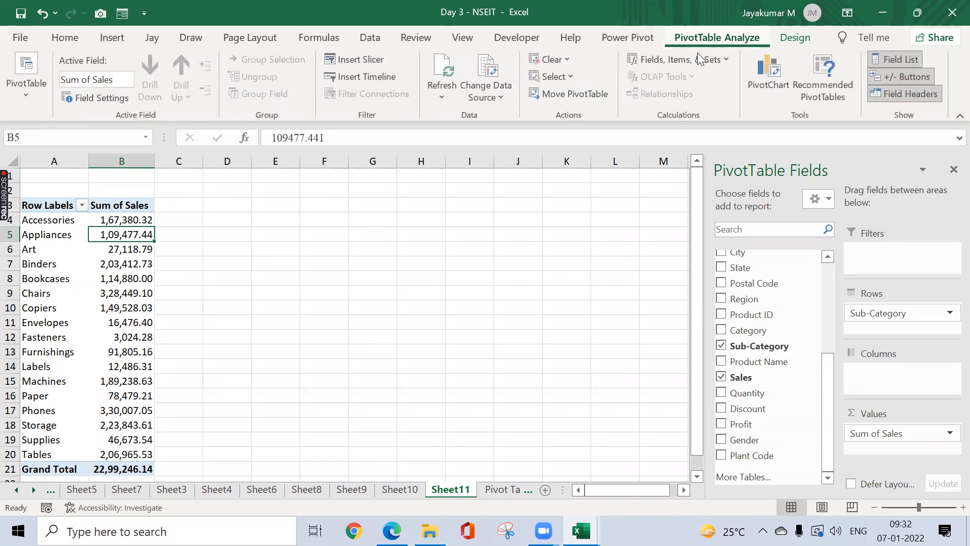
click(725, 59)
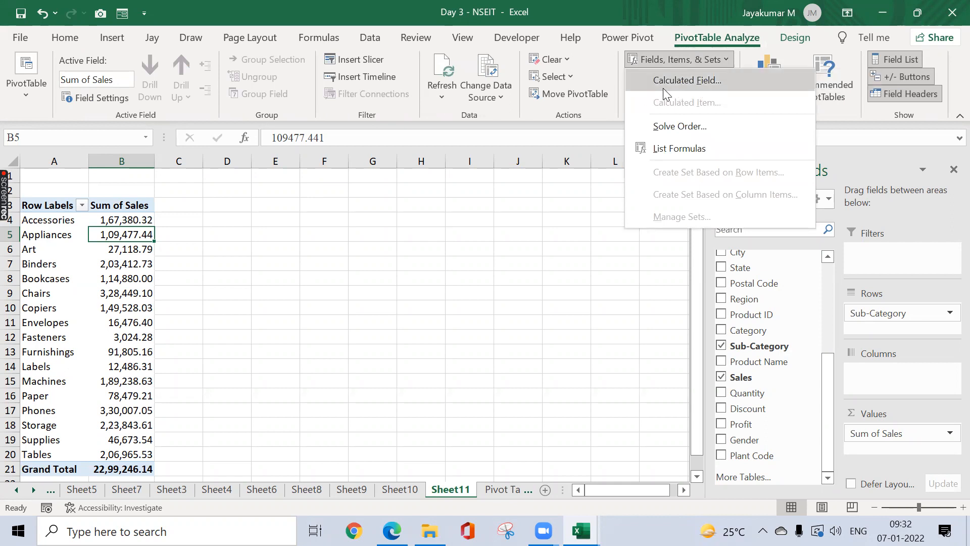
click(281, 228)
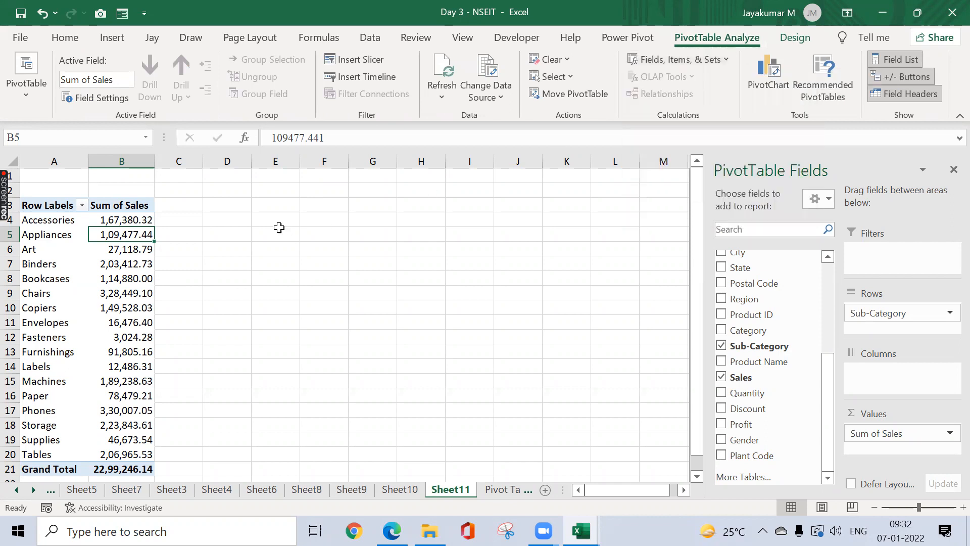
click(223, 232)
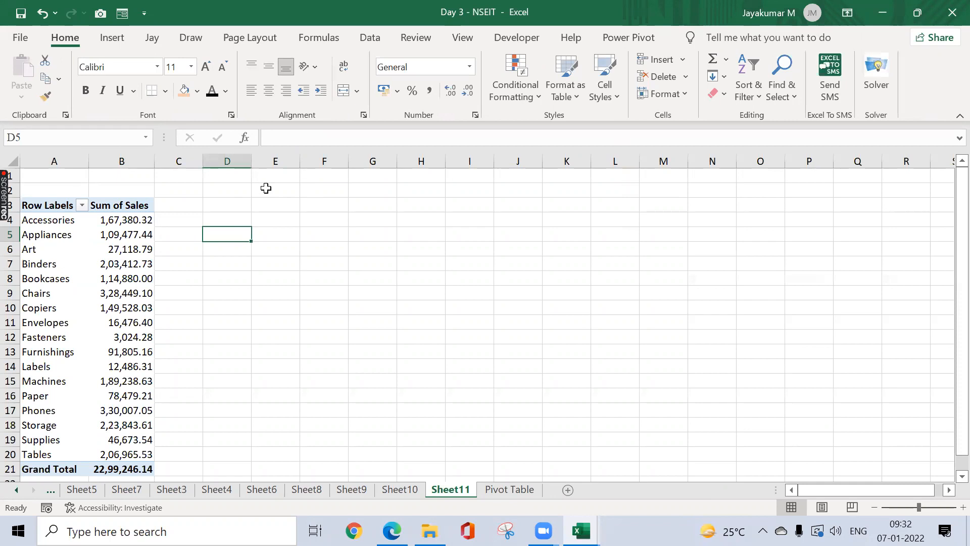
click(267, 188)
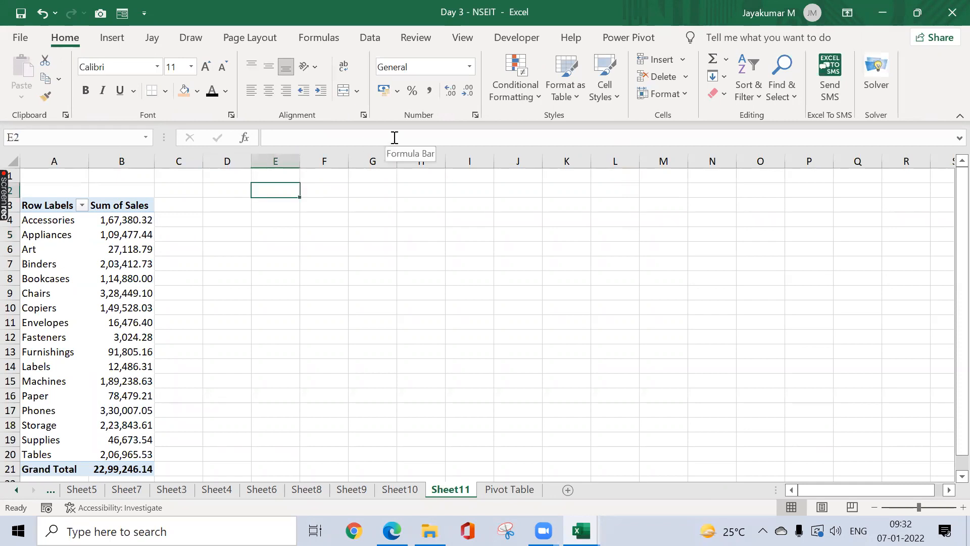
drag(143, 220, 382, 339)
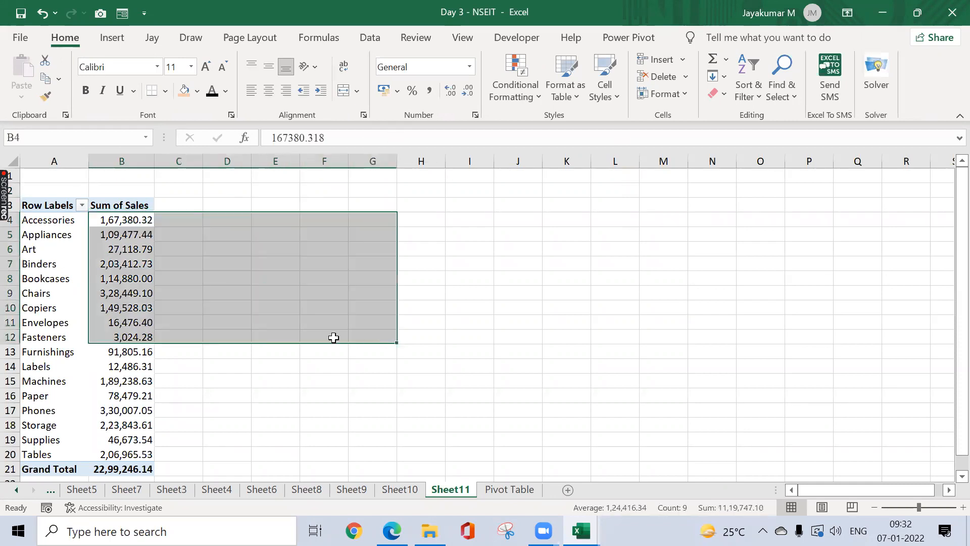
click(271, 319)
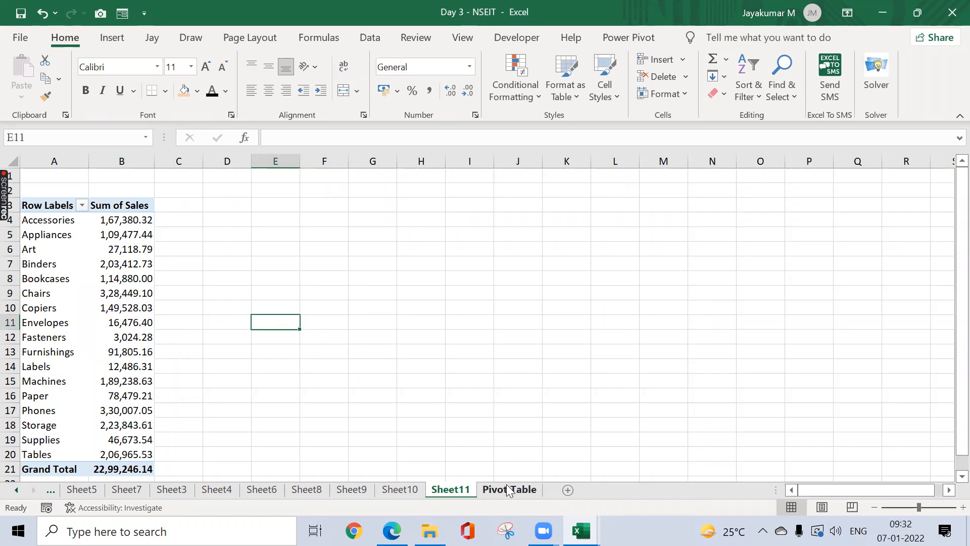
key(ctrl+Page_Down)
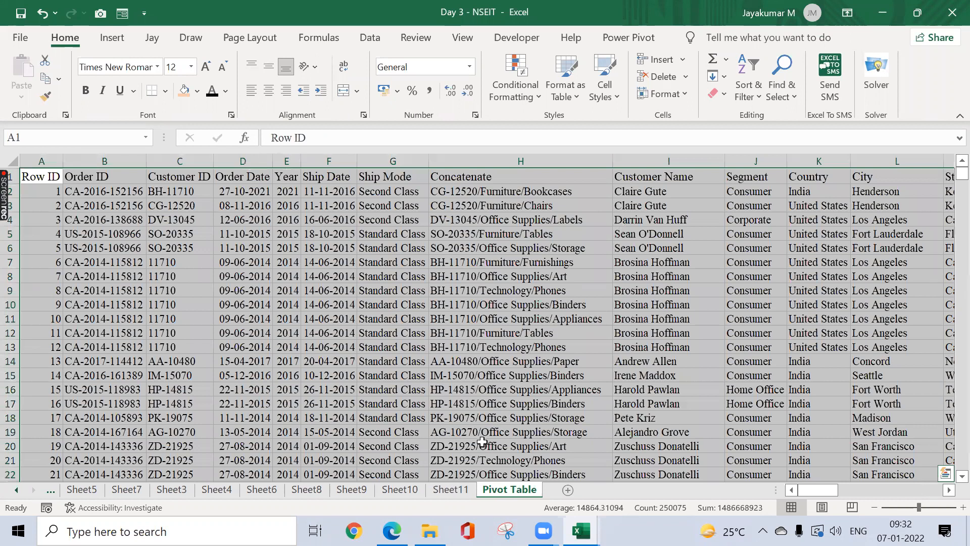
click(451, 490)
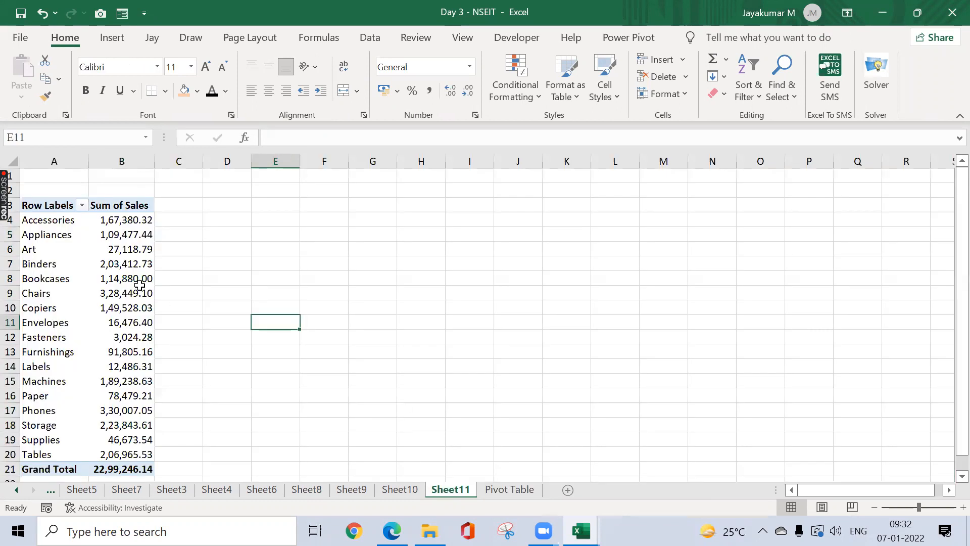
click(139, 292)
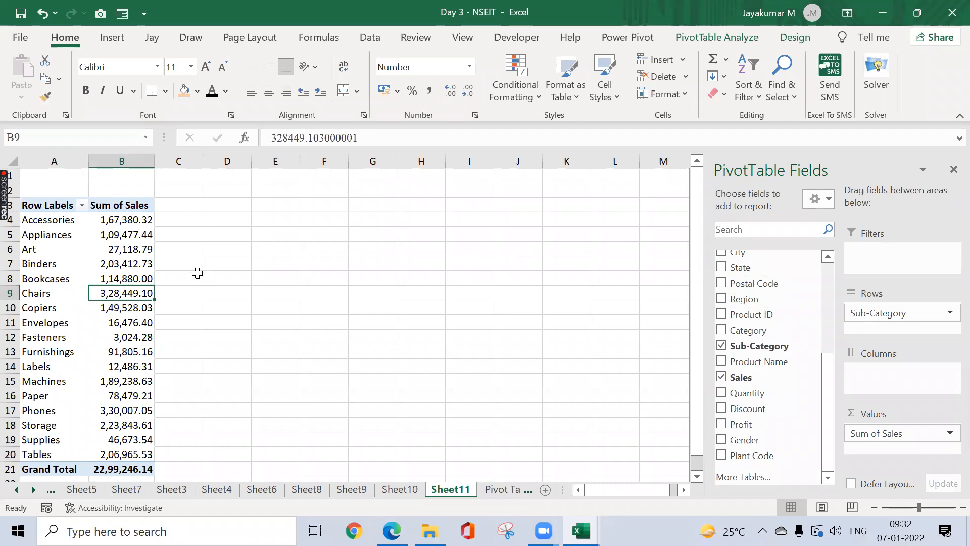
Step: Show Sheet11's Sum of Sales by Sub-Category pivot with the PivotTable Analyze tools
scroll(831, 375, up, 1)
scroll(832, 278, up, 3)
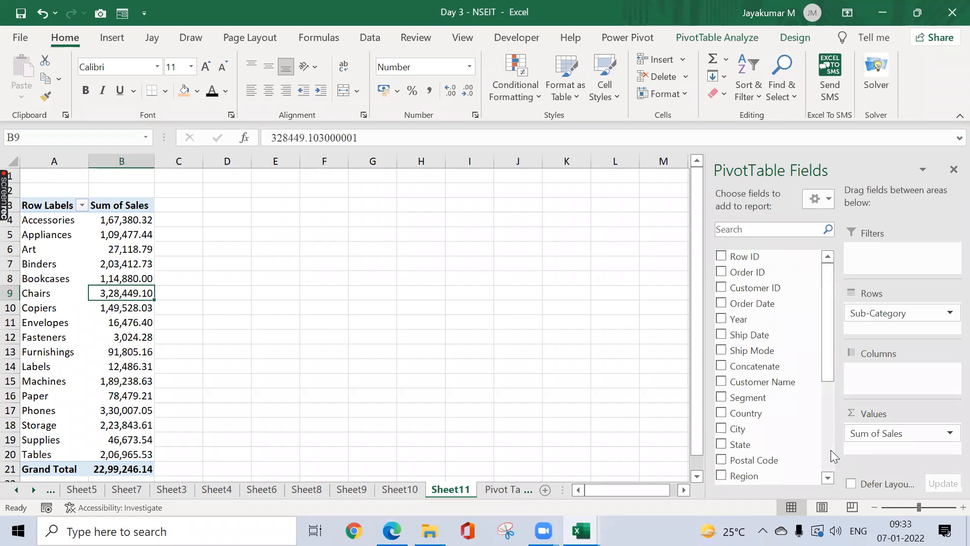
scroll(831, 450, down, 4)
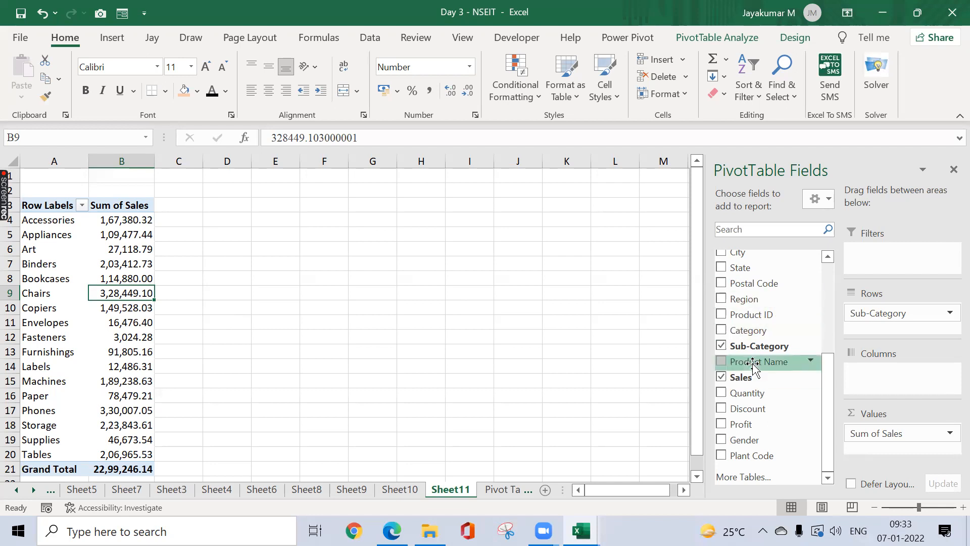
click(507, 489)
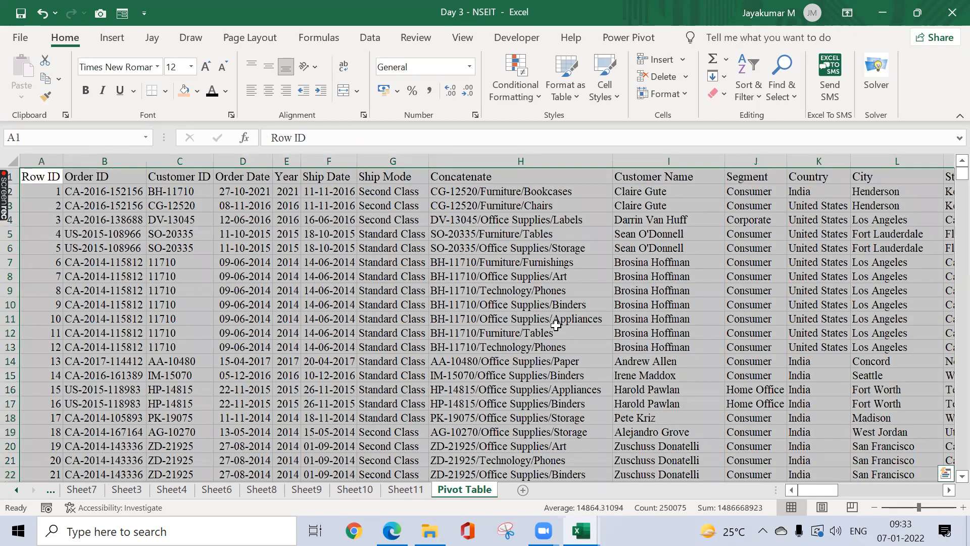
click(418, 486)
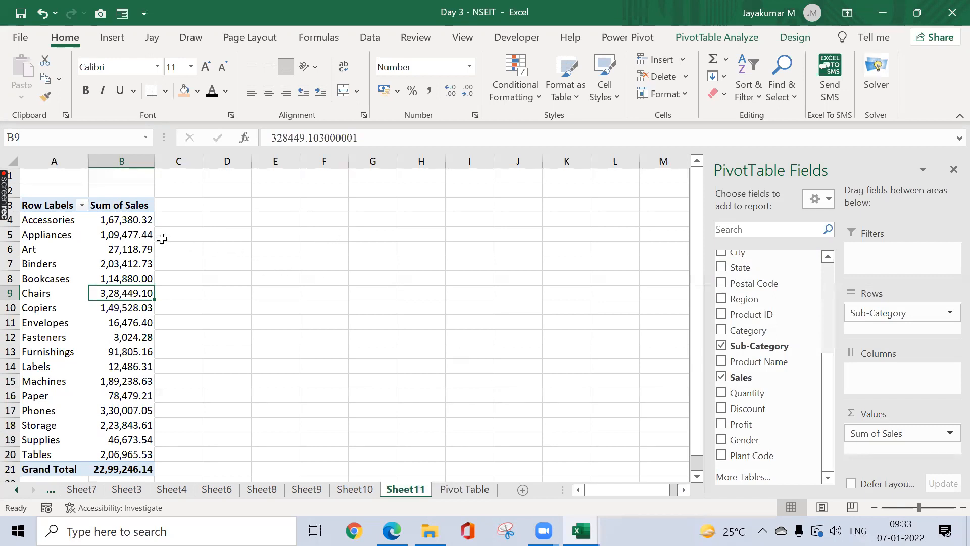
click(146, 219)
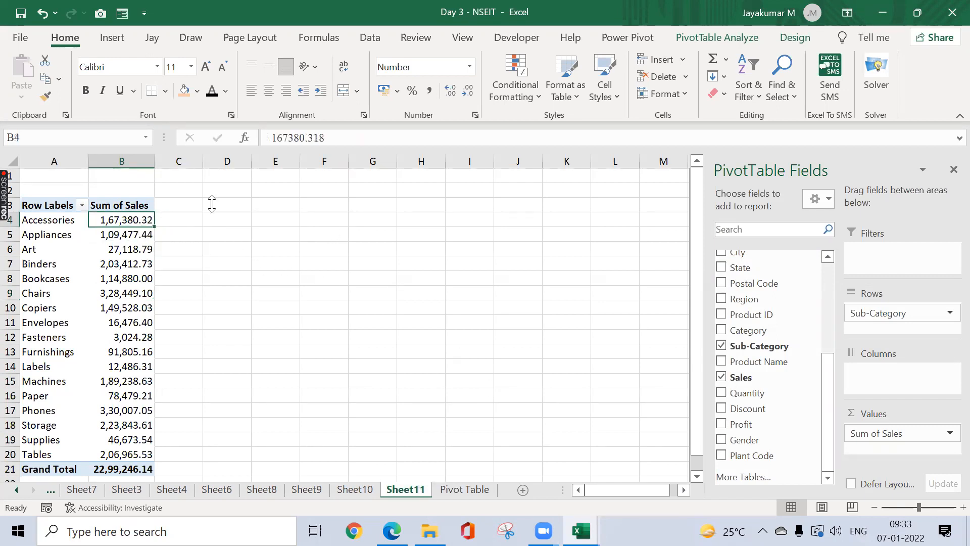
click(684, 38)
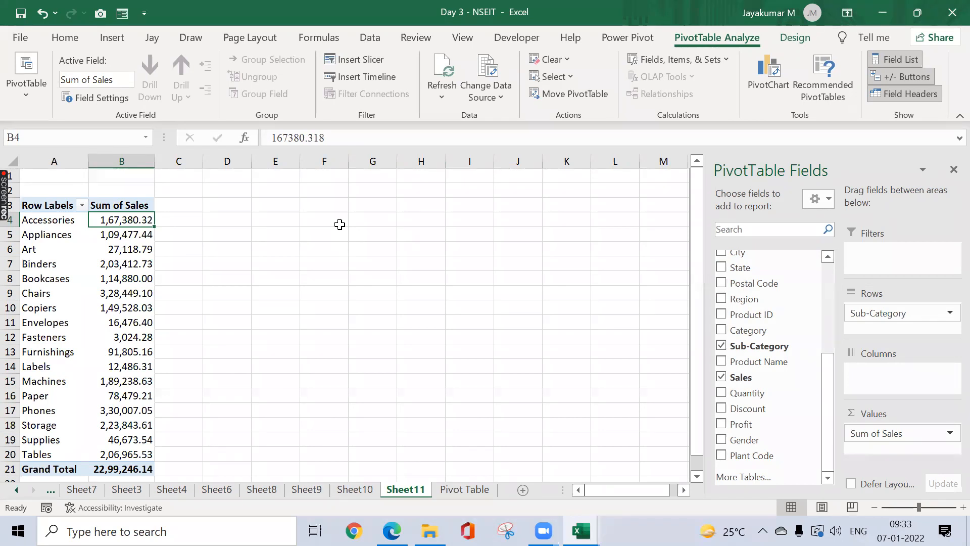
click(464, 489)
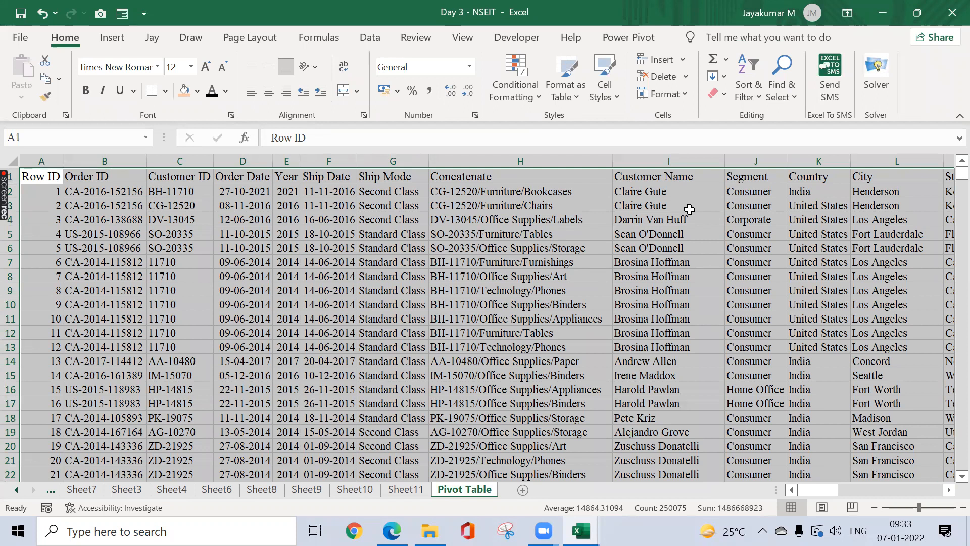
click(405, 487)
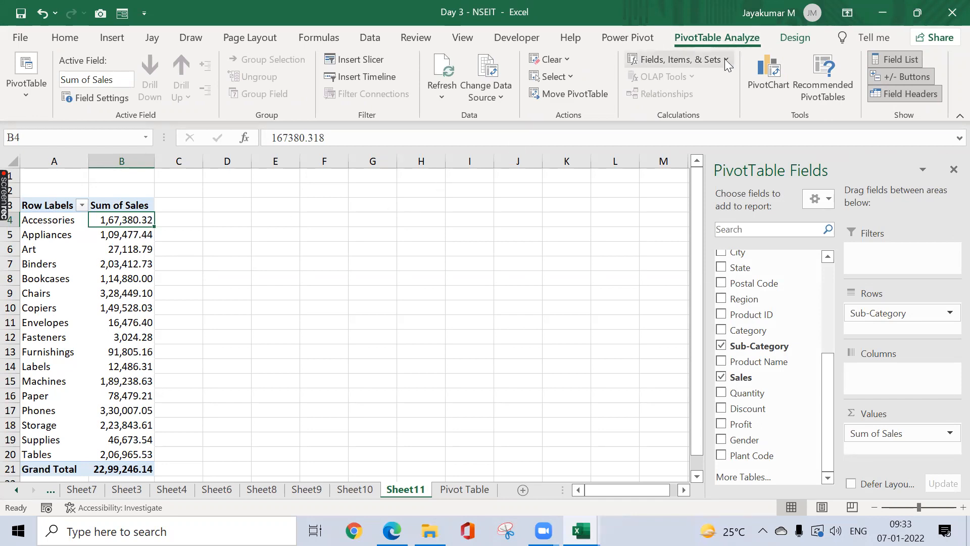
Step: Add a calculated field '1st Installment' with formula =Sales*50% to the pivot
click(710, 60)
click(698, 81)
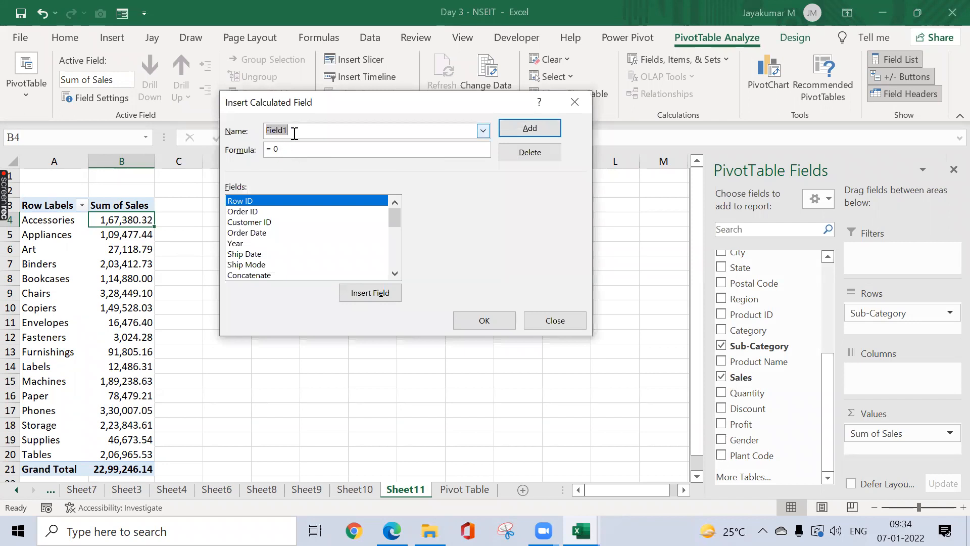
text(1st Installment)
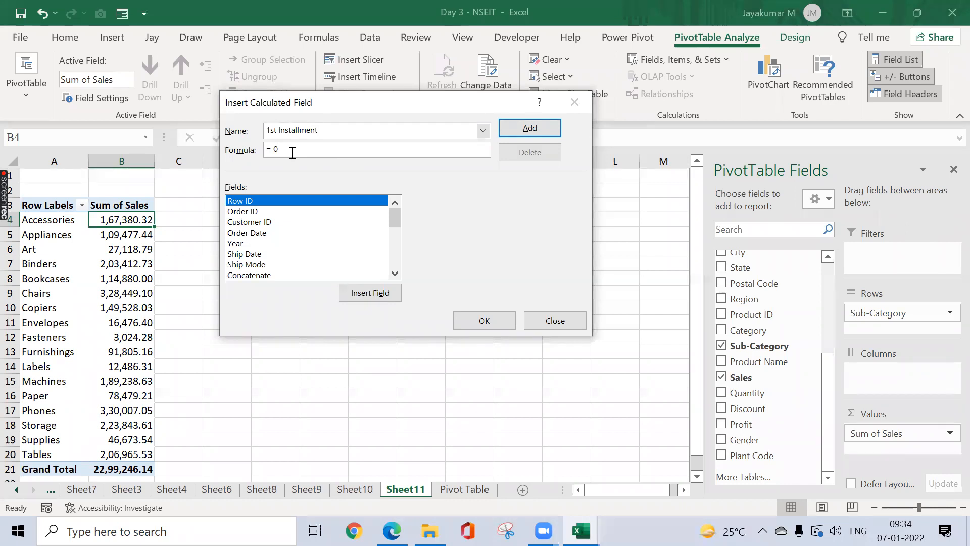
key(BackSpace)
scroll(400, 259, down, 5)
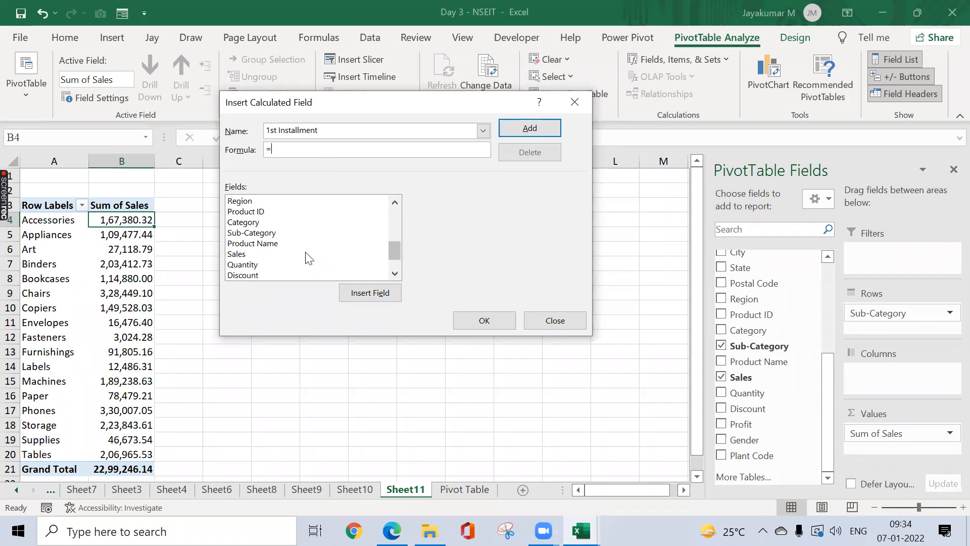
double_click(254, 254)
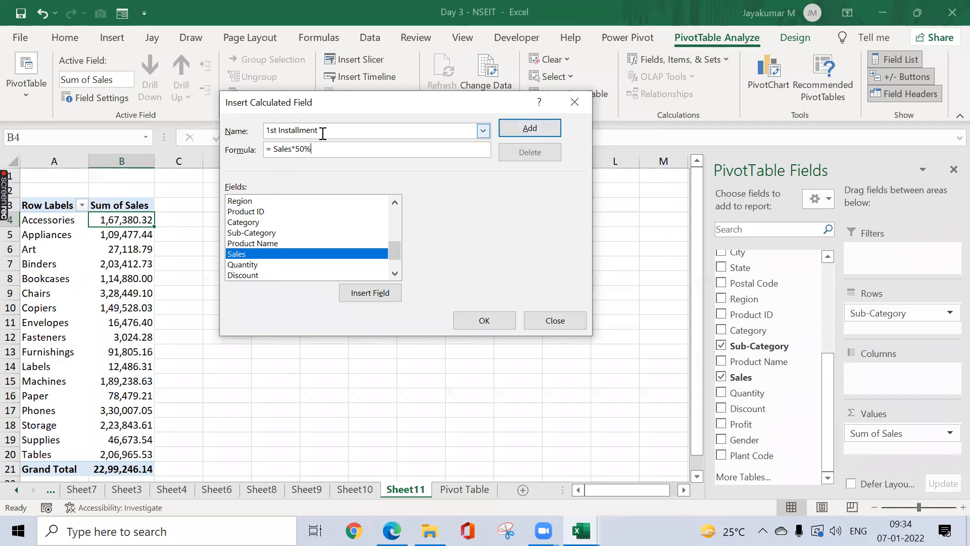
click(548, 131)
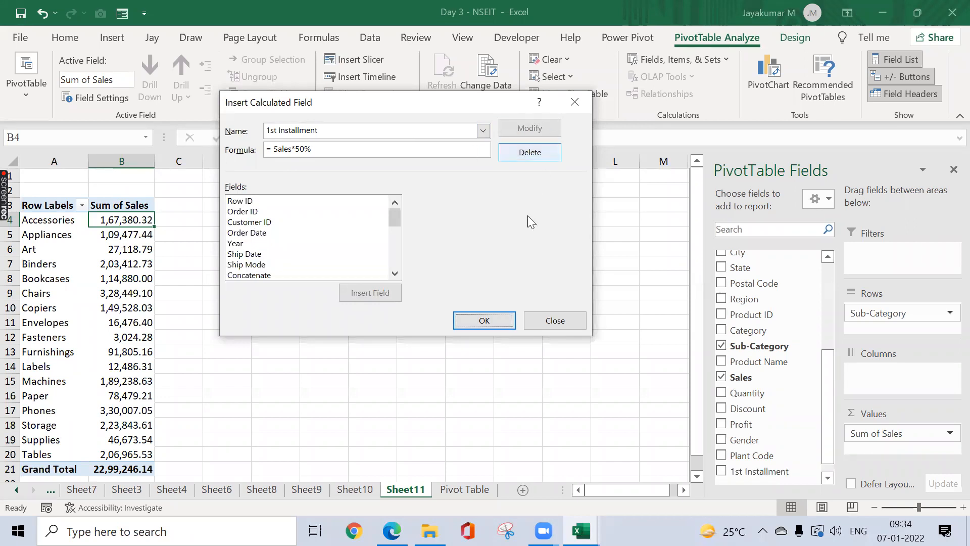
click(491, 318)
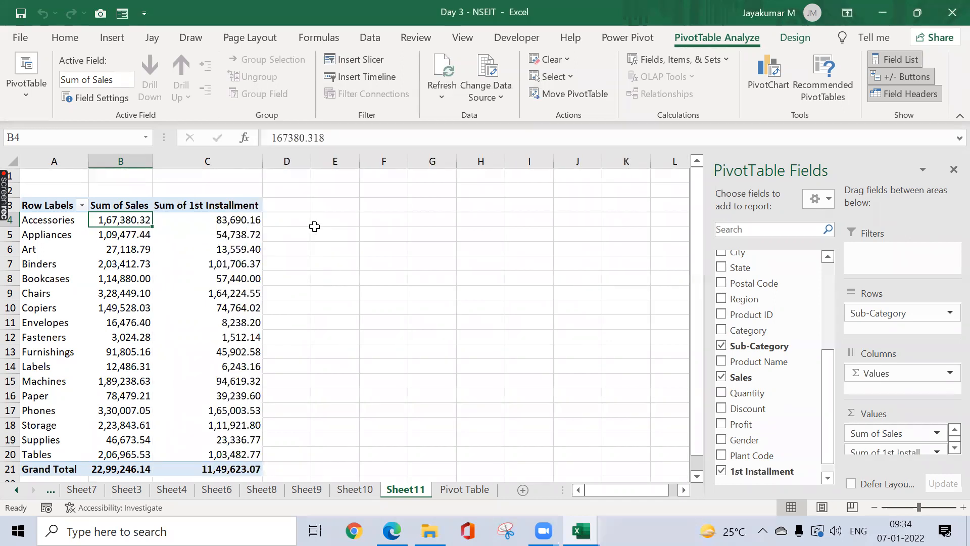
click(458, 486)
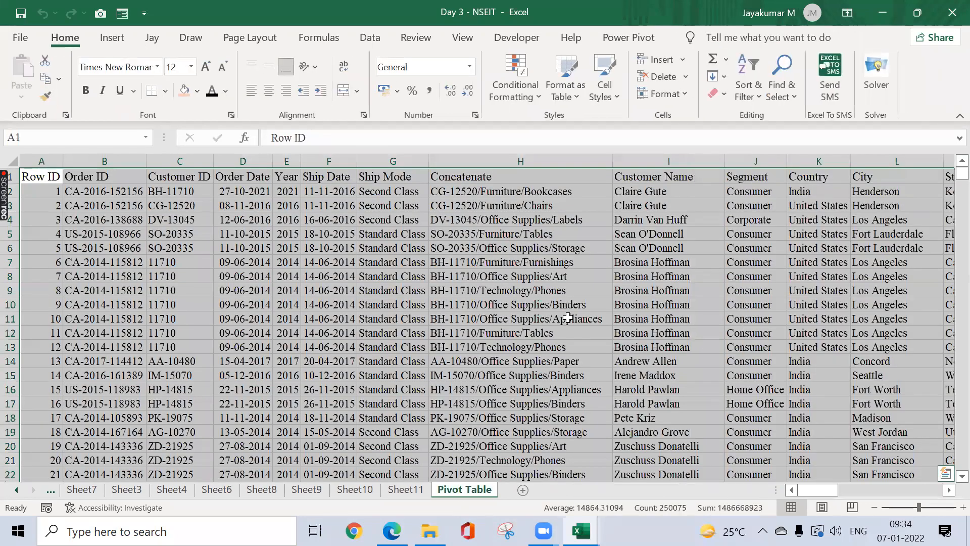
click(568, 318)
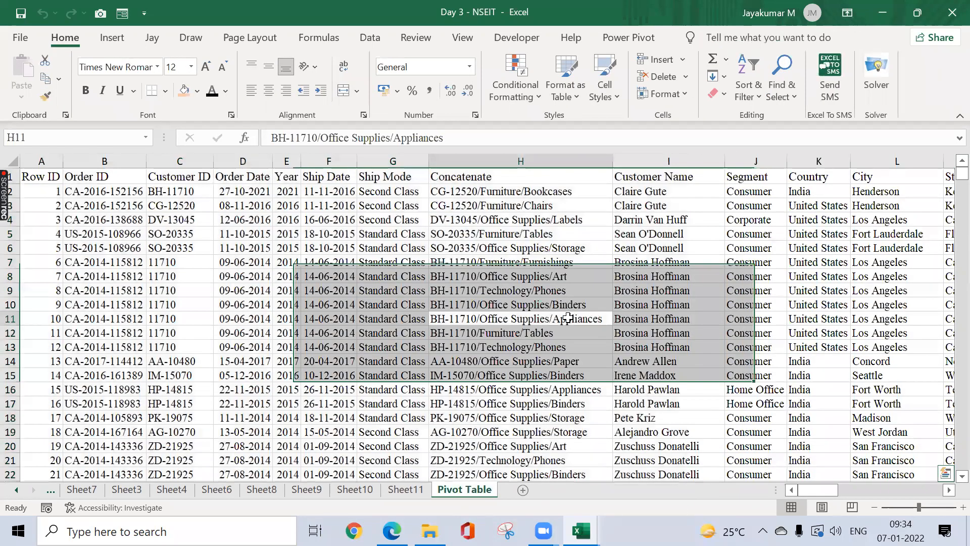
key(ctrl+Up)
key(ctrl+Right)
key(Right)
key(Right)
key(Left)
key(Left)
key(ctrl+Left)
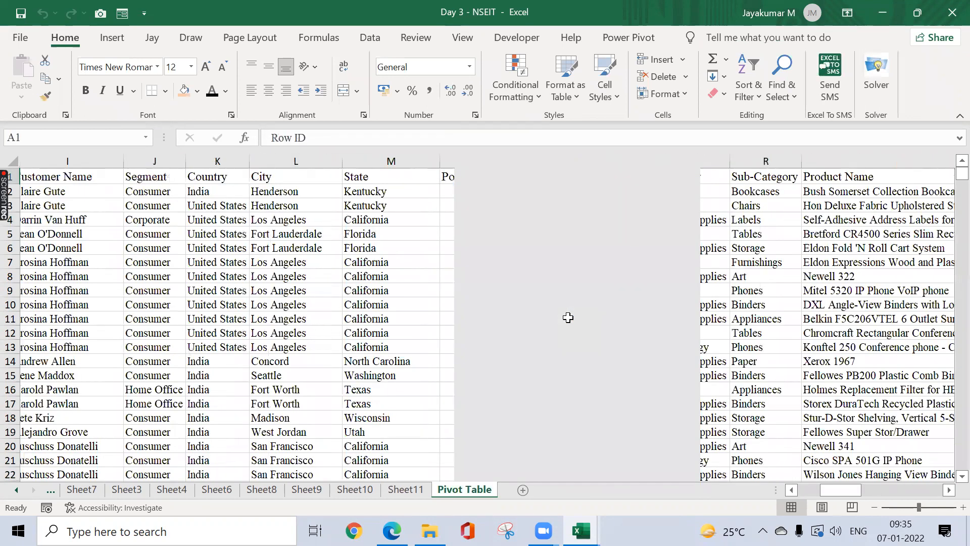
key(ctrl+shift+Right)
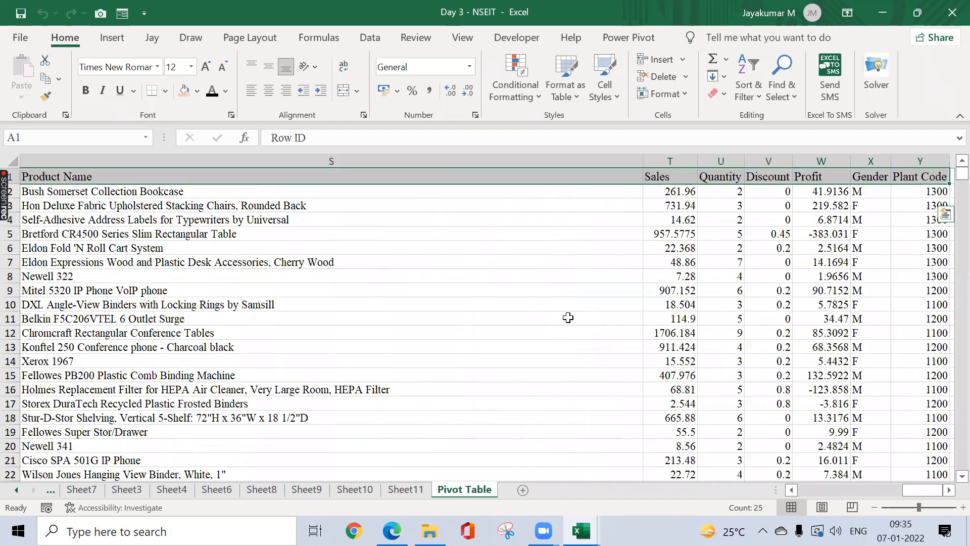
key(ctrl+Home)
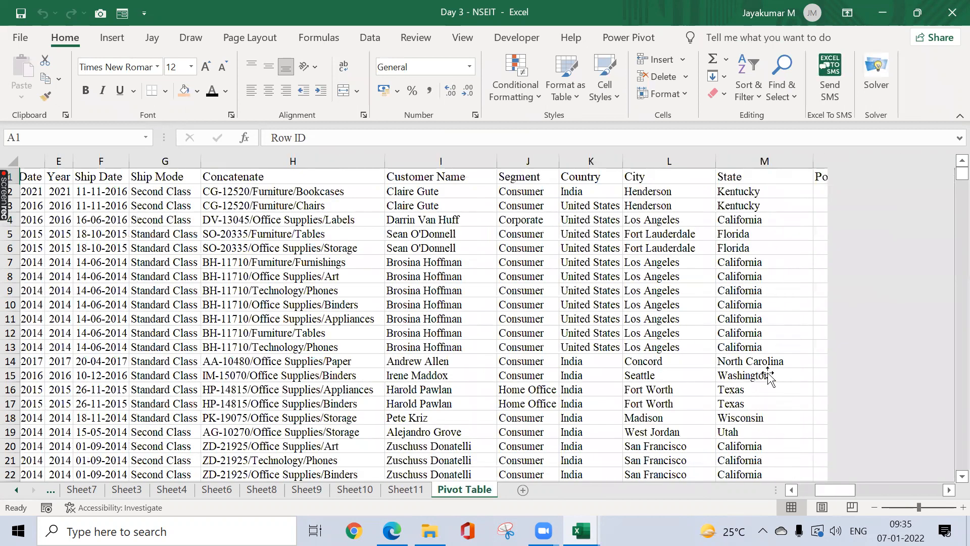
key(ctrl+Page_Up)
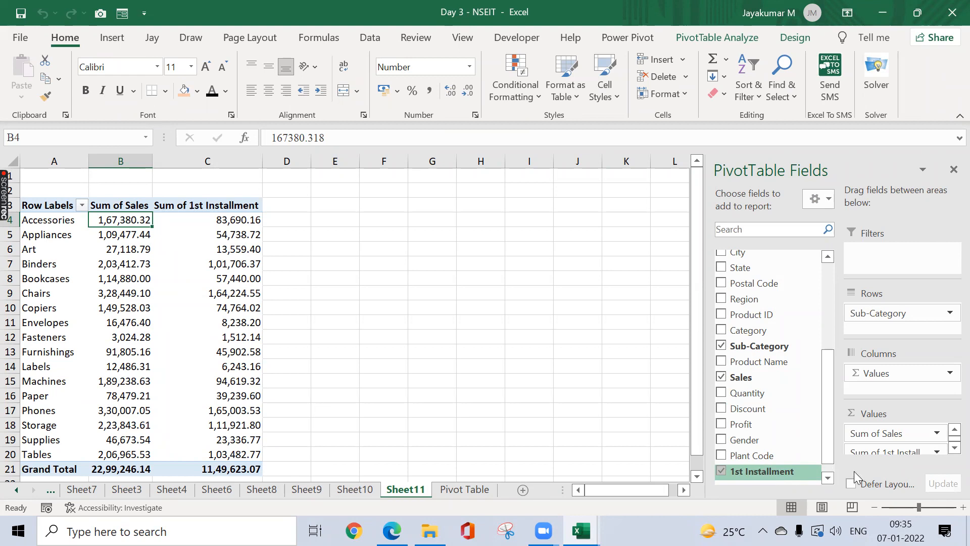
click(457, 491)
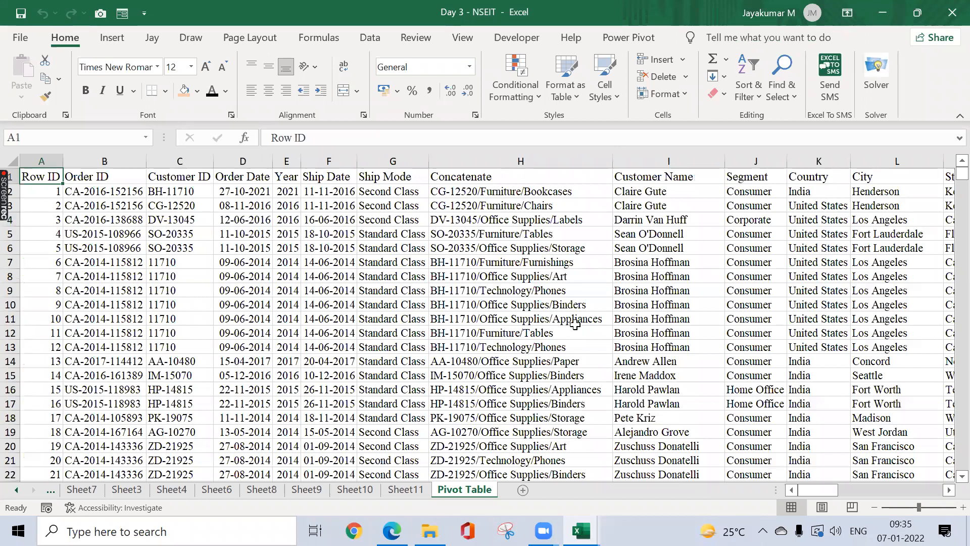
click(410, 489)
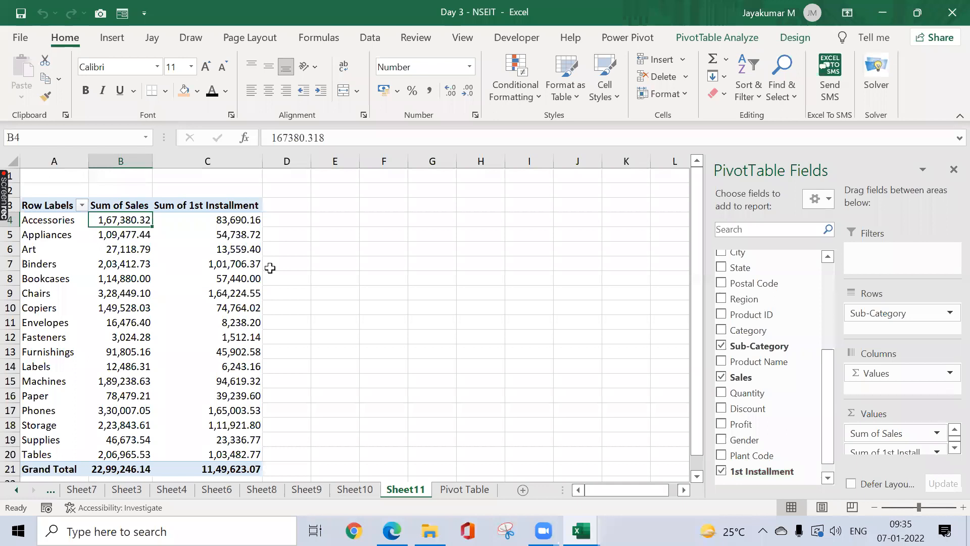
Step: Add a calculated field '2nd Installment' with formula =Sales*50% to the pivot
click(243, 216)
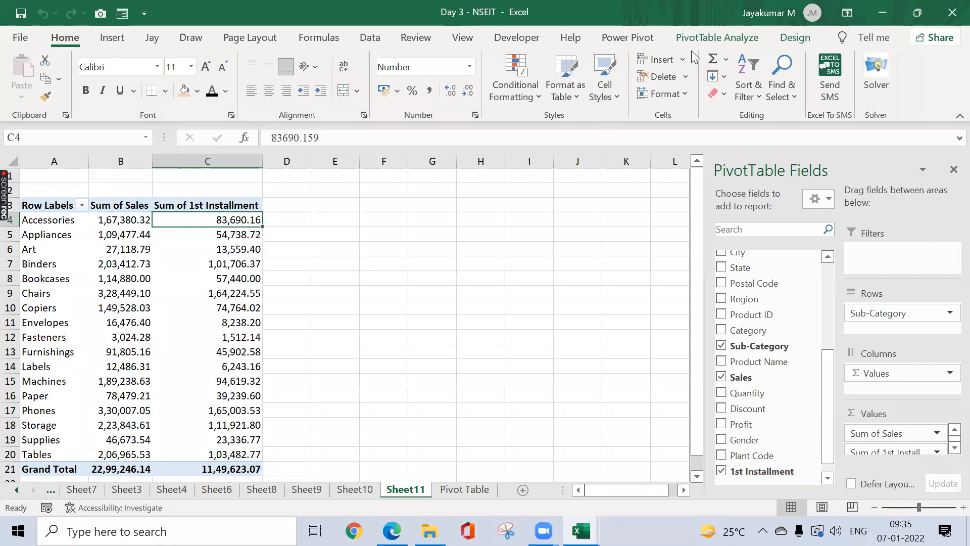
click(723, 37)
click(725, 57)
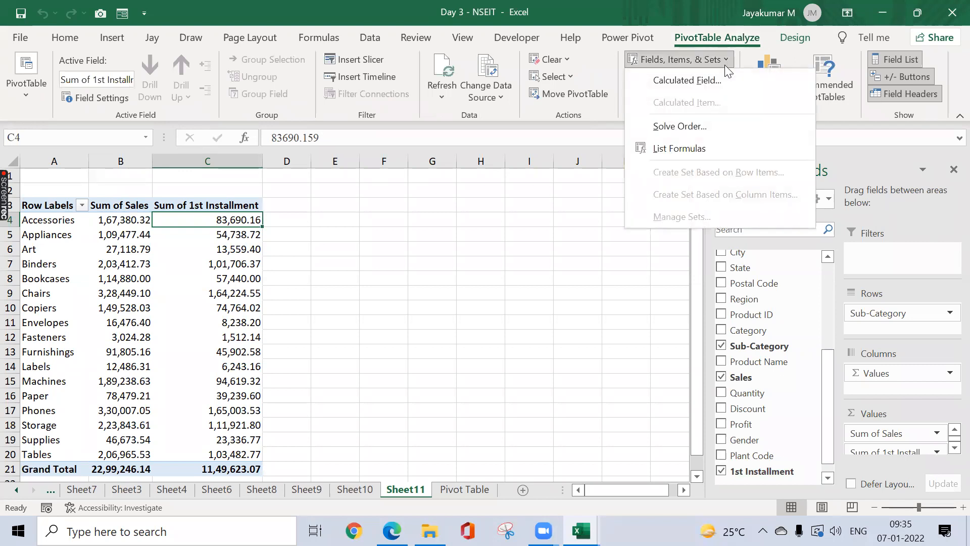
click(722, 78)
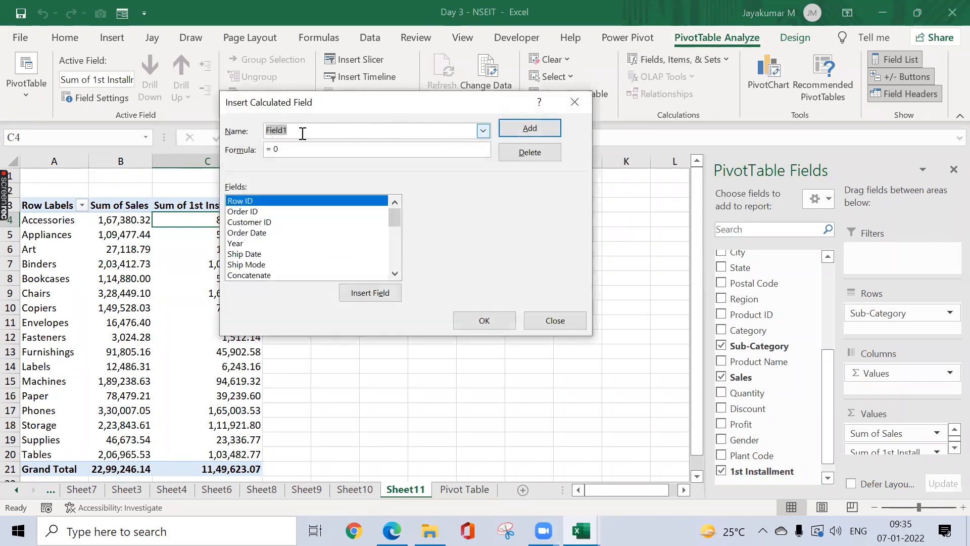
text(2nd Installment)
click(304, 151)
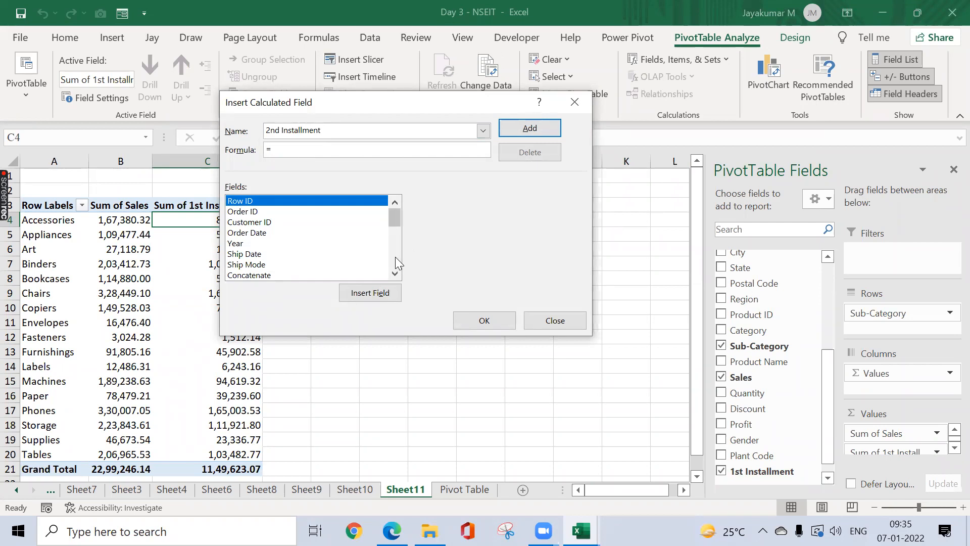
scroll(395, 257, down, 5)
click(267, 254)
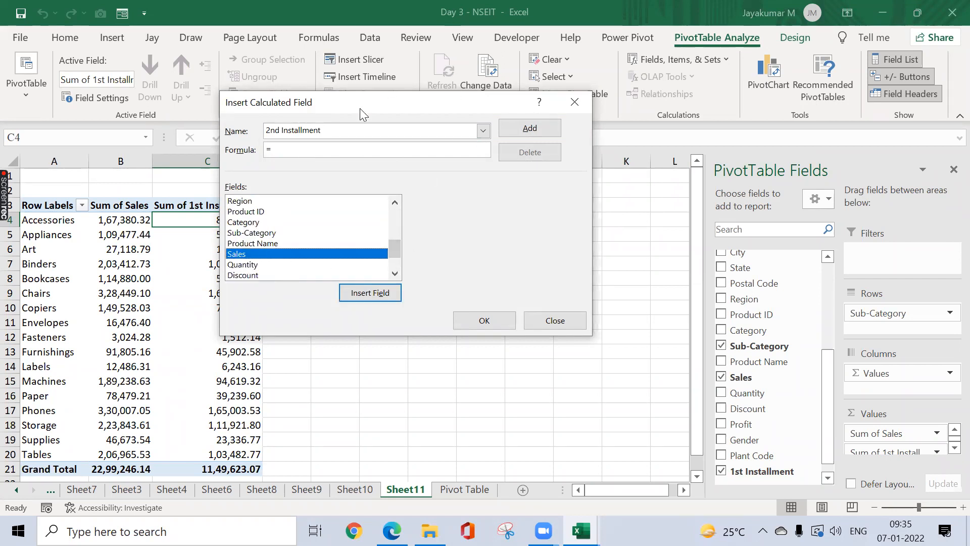
double_click(259, 254)
text(*50)
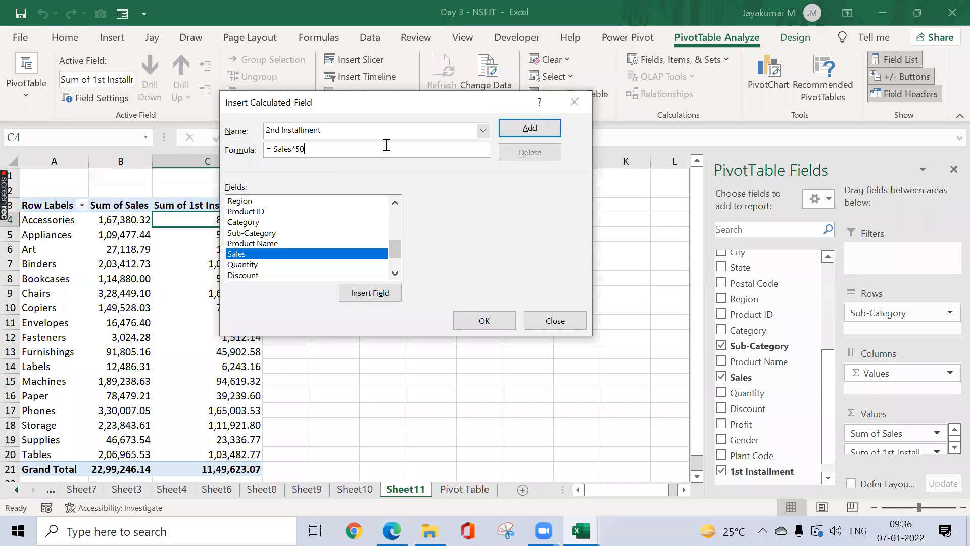
click(484, 320)
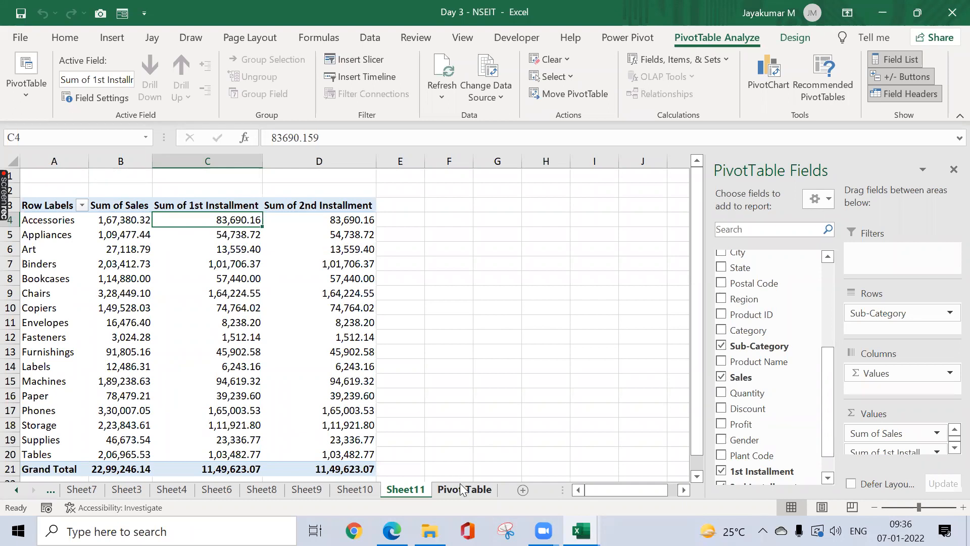
click(147, 339)
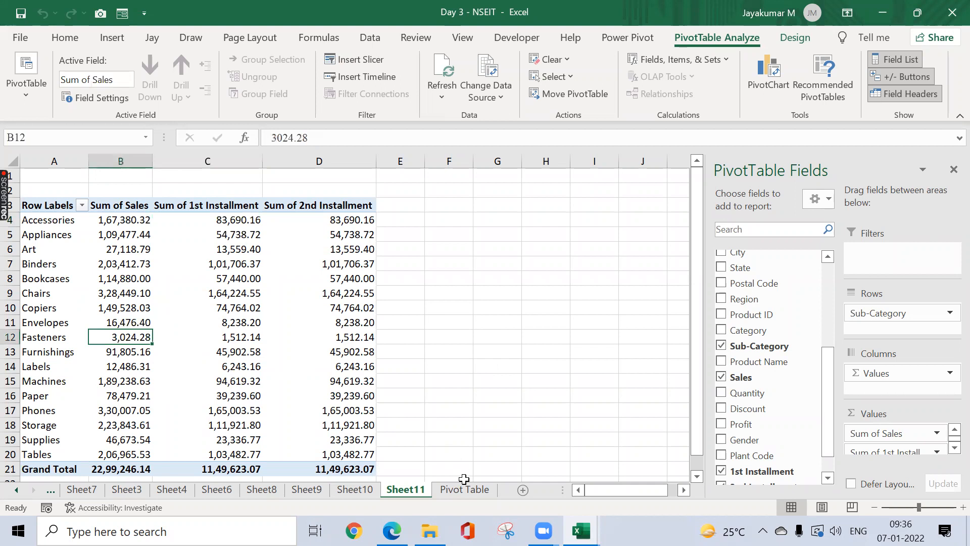
Step: Add AutoFilter buttons to the Pivot Table data sheet's header row
click(465, 489)
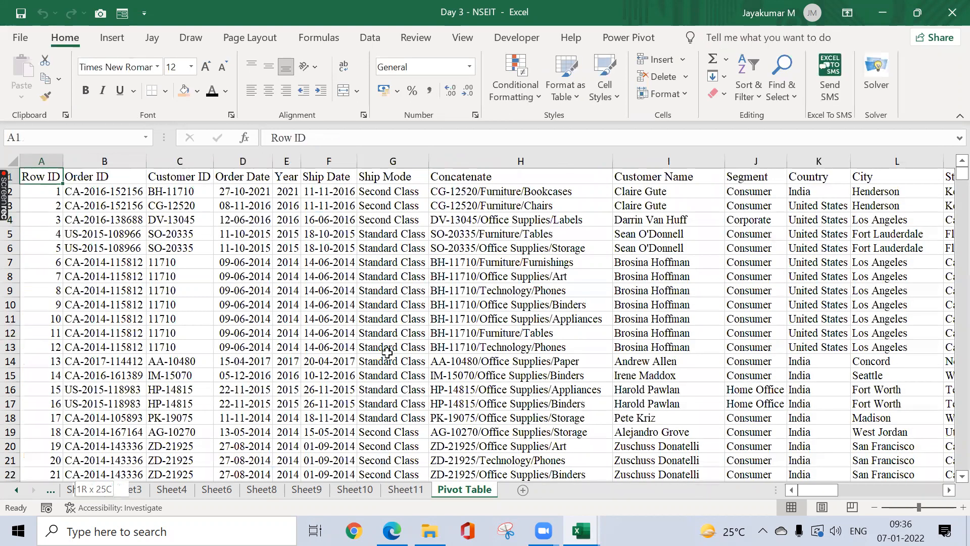
key(ctrl+shift+Down)
key(ctrl+shift+Right)
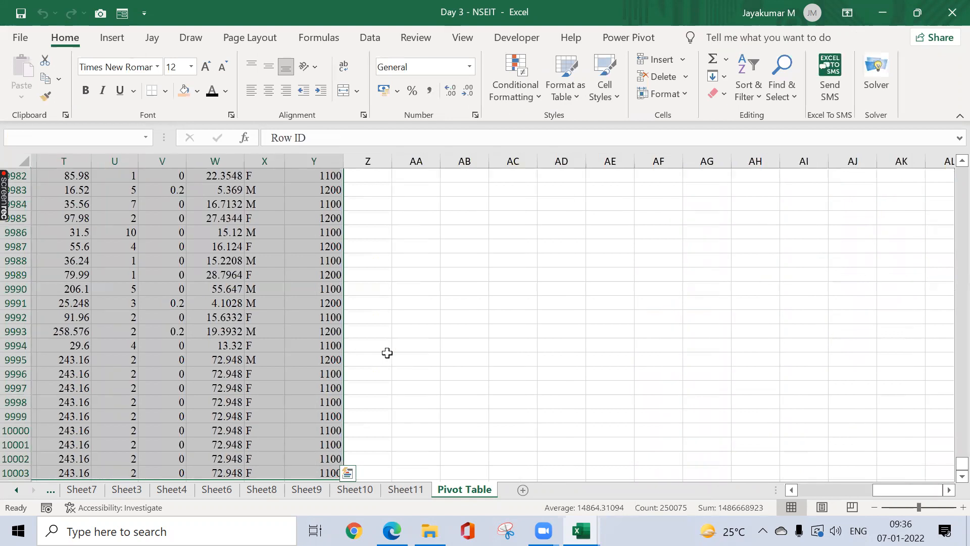
key(ctrl+BackSpace)
key(ctrl+shift+semicolon)
key(Escape)
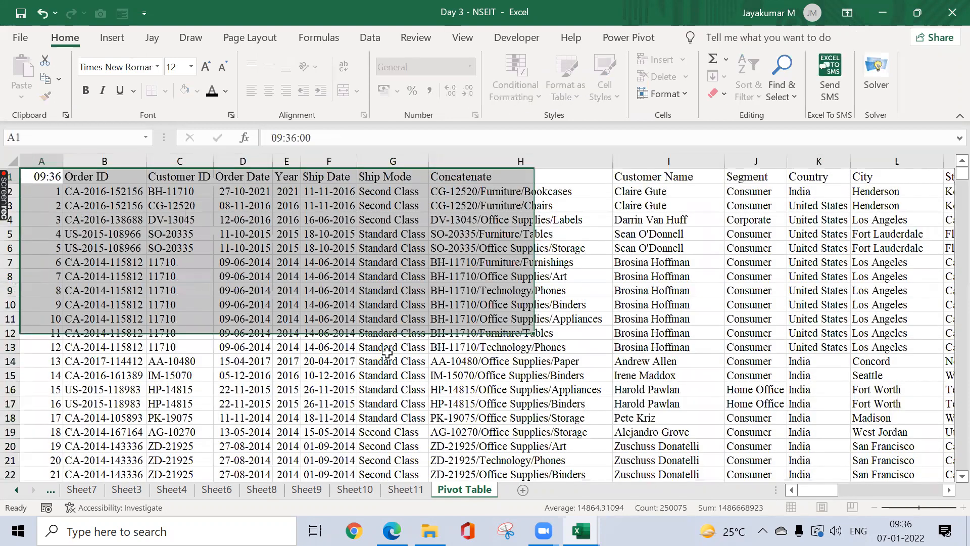
key(ctrl+shift+l)
Step: Filter the Sub-Category column to show only Fasteners
key(Right)
key(Right)
key(Right)
key(Right)
key(Right)
key(Right)
key(Right)
key(Right)
key(Right)
key(Right)
key(Right)
key(Right)
key(Right)
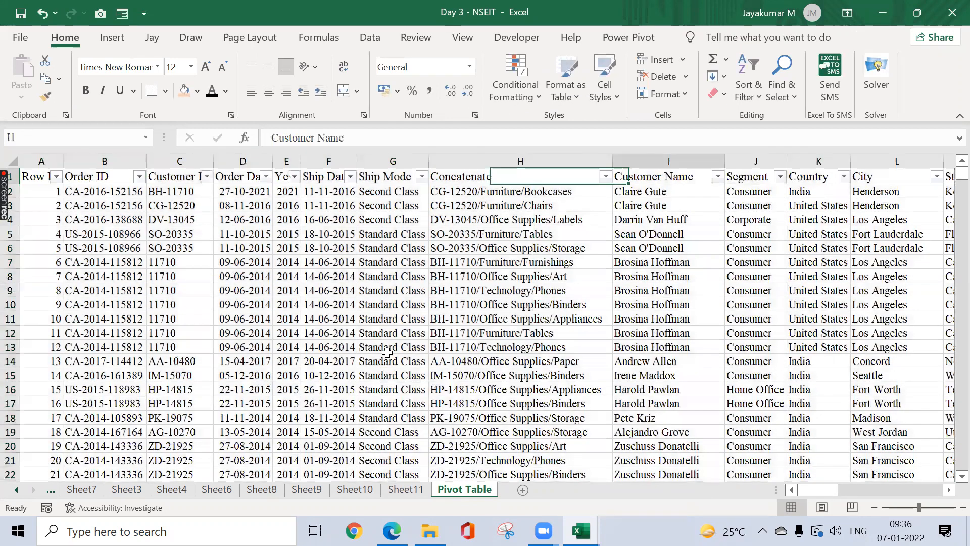
key(Right)
key(Right)
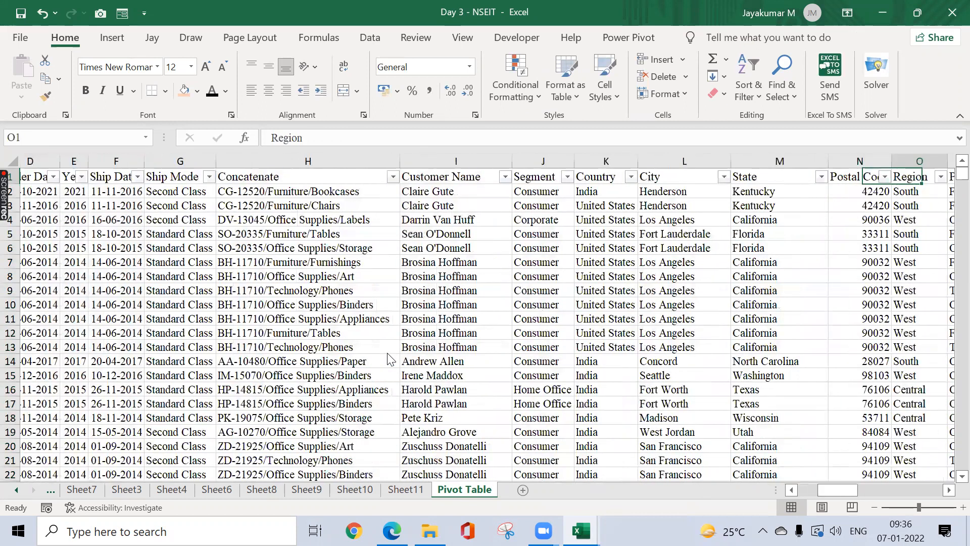
key(Right)
key(Right)
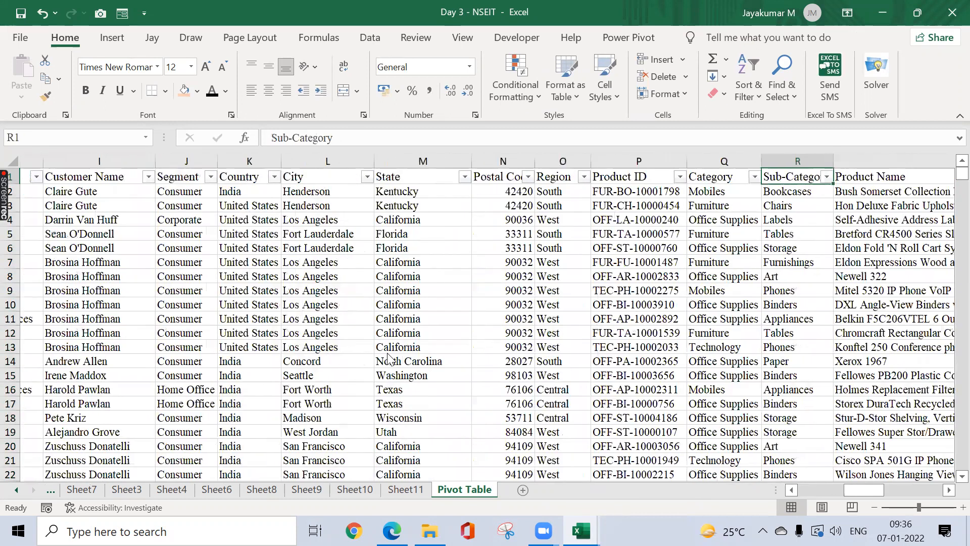
key(alt+Down)
key(space)
key(Down)
key(Down)
key(Down)
key(Down)
key(Down)
key(Down)
key(Down)
key(Down)
key(Down)
key(Down)
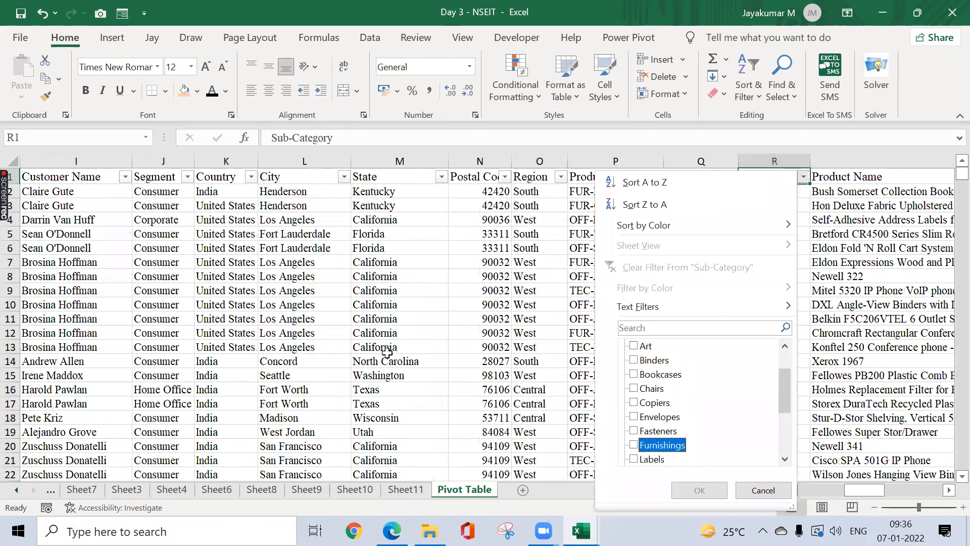
key(Up)
key(space)
key(Return)
Step: Change the first Fasteners record's Sales value in T55 to 5000
key(Down)
key(Right)
key(Right)
key(Right)
key(ctrl+shift+Down)
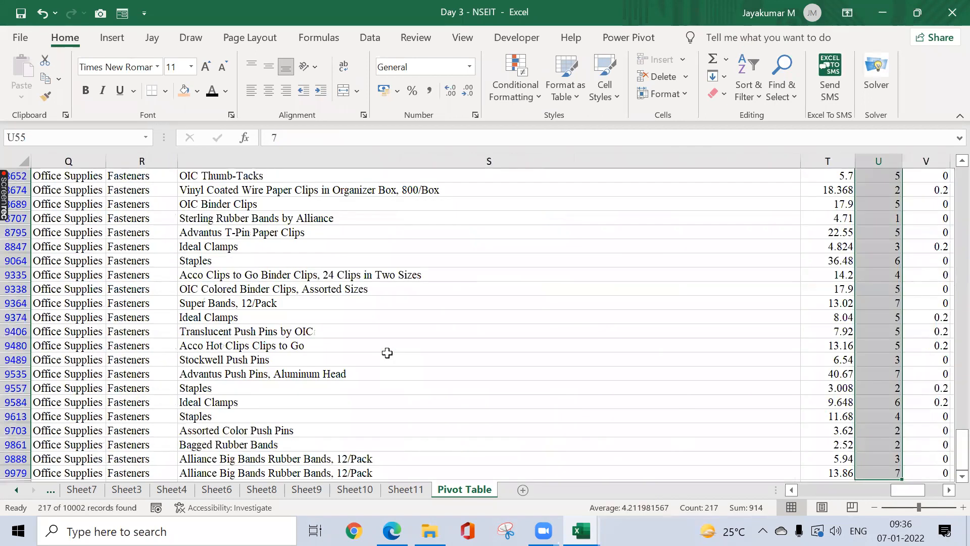
key(Left)
text(5000)
key(Return)
Step: Remove the filter so all order rows show again
key(Up)
key(ctrl+shift+Down)
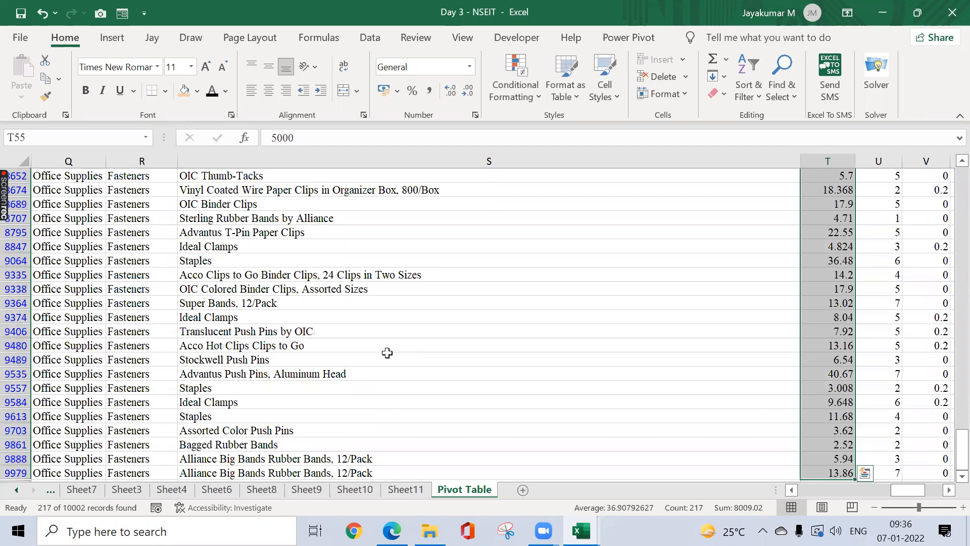
key(ctrl+Up)
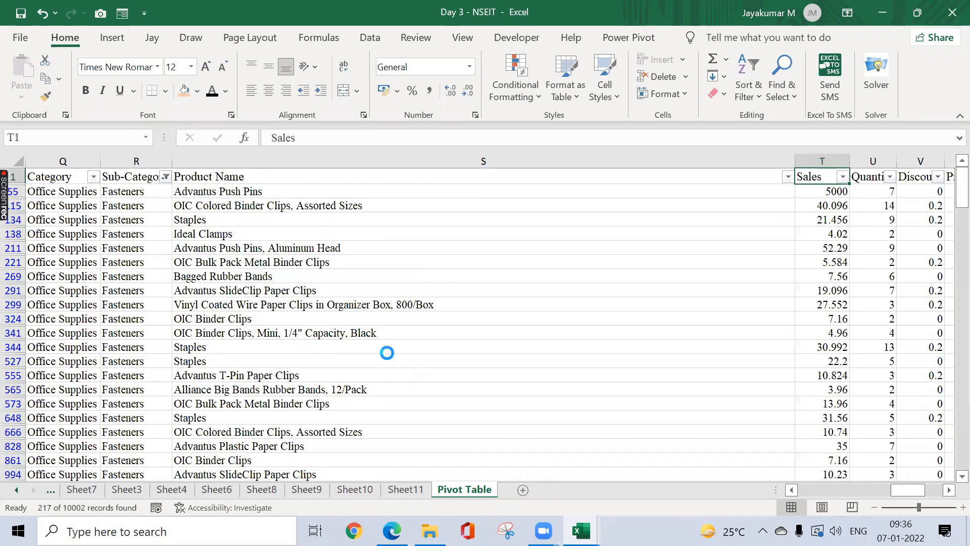
key(ctrl+Home)
key(ctrl+shift+l)
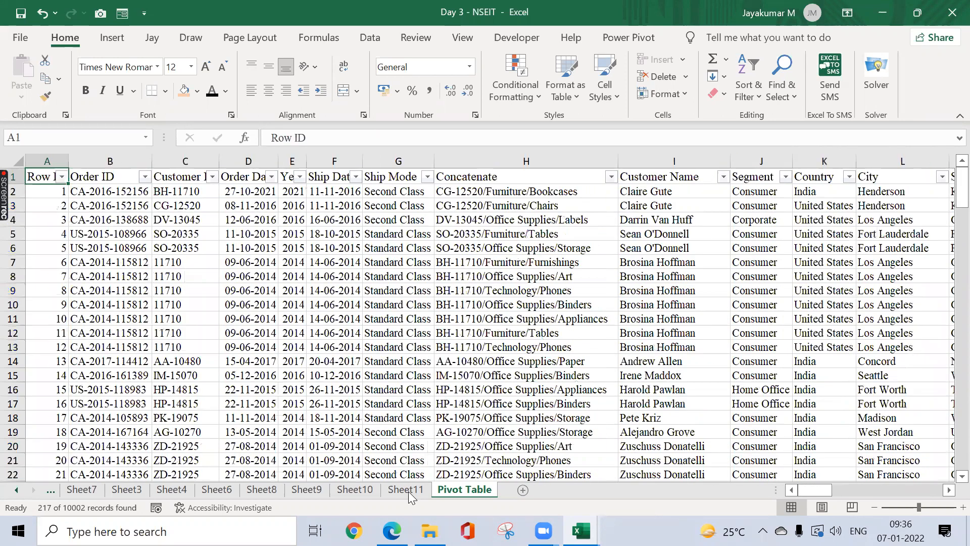
Step: Refresh the Sheet11 pivot table so it picks up the edited data
click(406, 489)
right_click(255, 339)
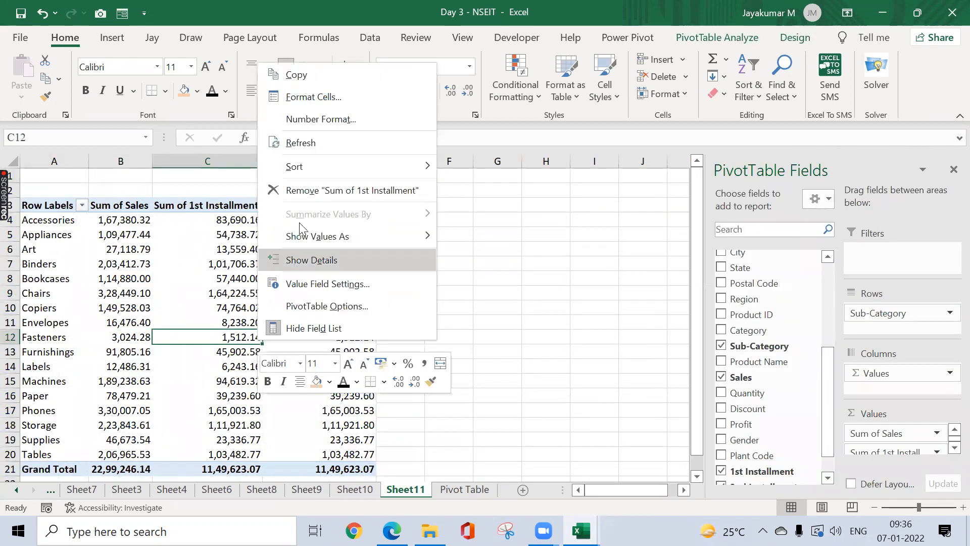
click(315, 143)
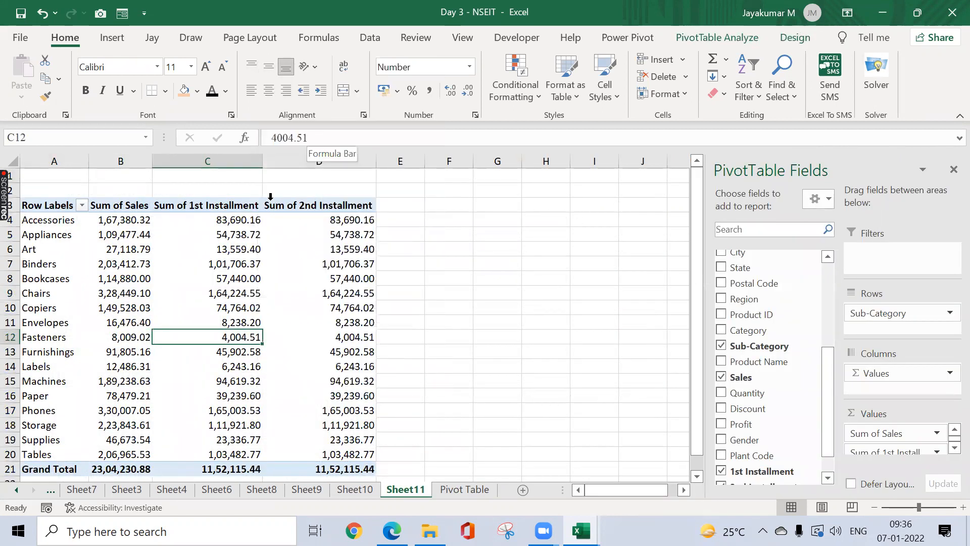
Step: Check the refreshed values: Fasteners sales 8,009.02 and Grand Total 23,04,230.88
click(129, 338)
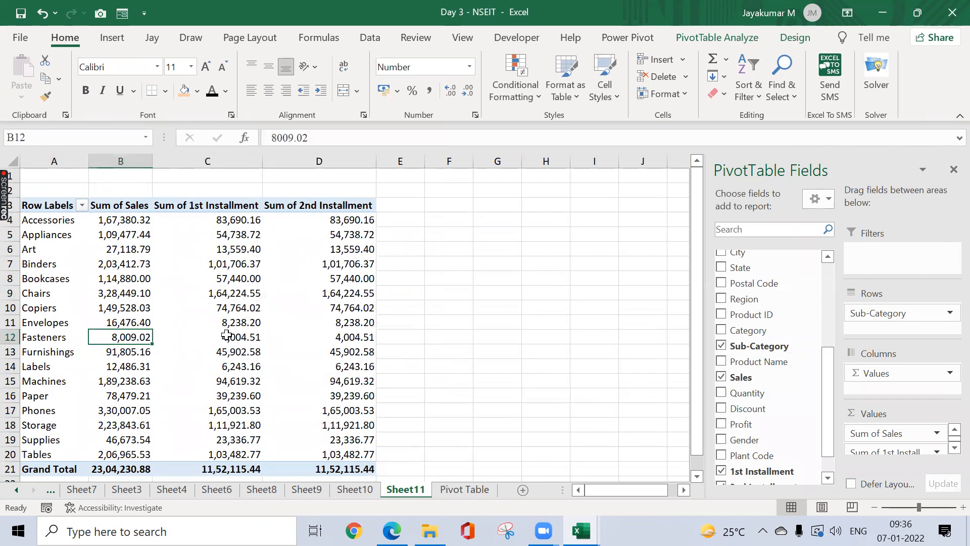
mouse_move(335, 333)
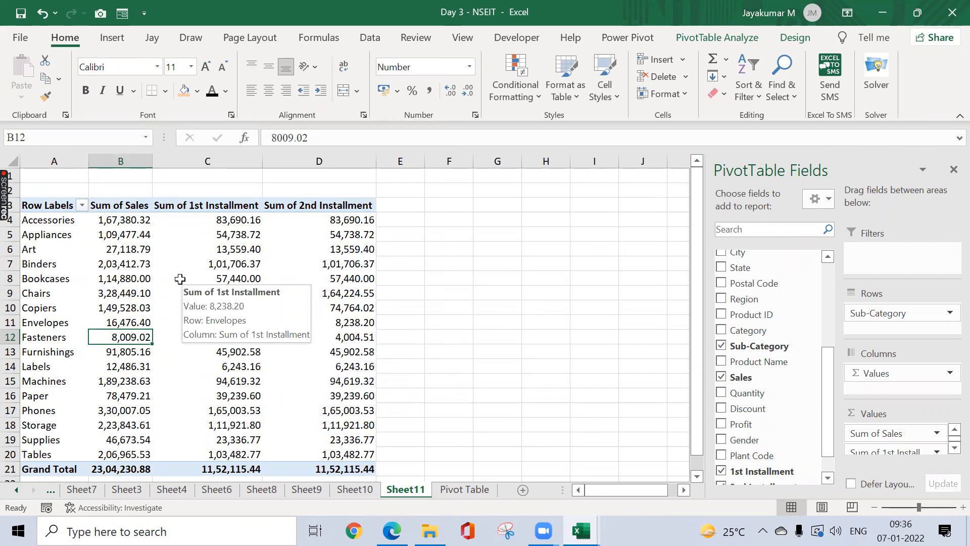
mouse_move(206, 268)
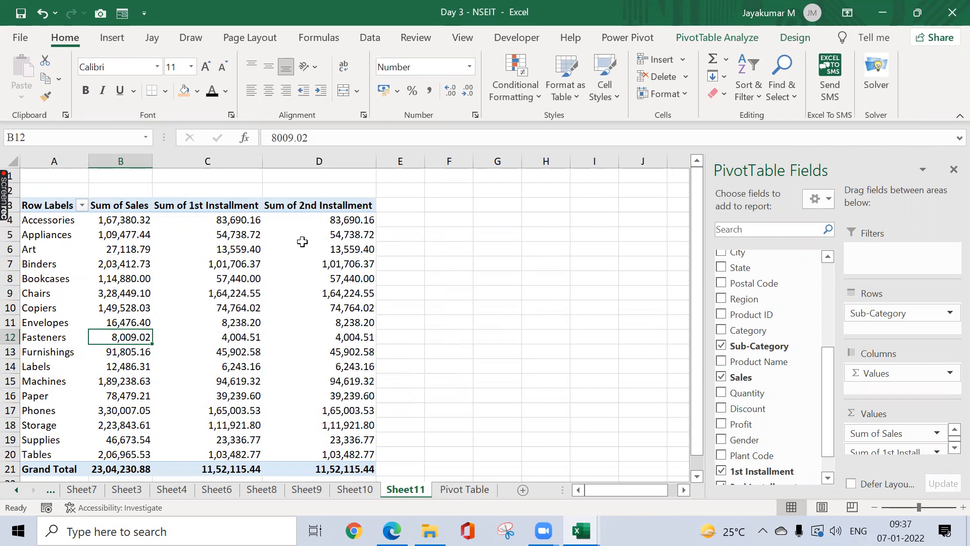
mouse_move(302, 242)
mouse_move(235, 234)
mouse_move(139, 226)
click(320, 309)
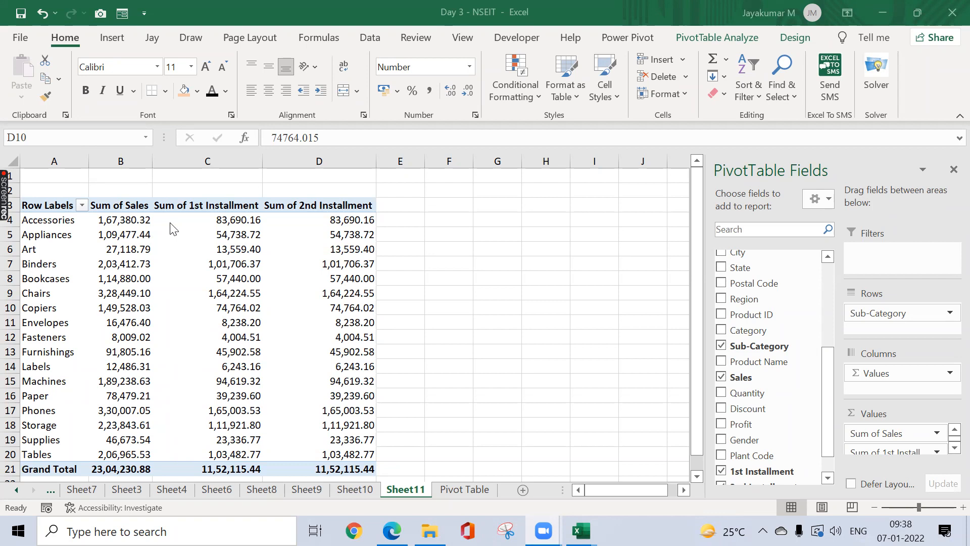
click(348, 222)
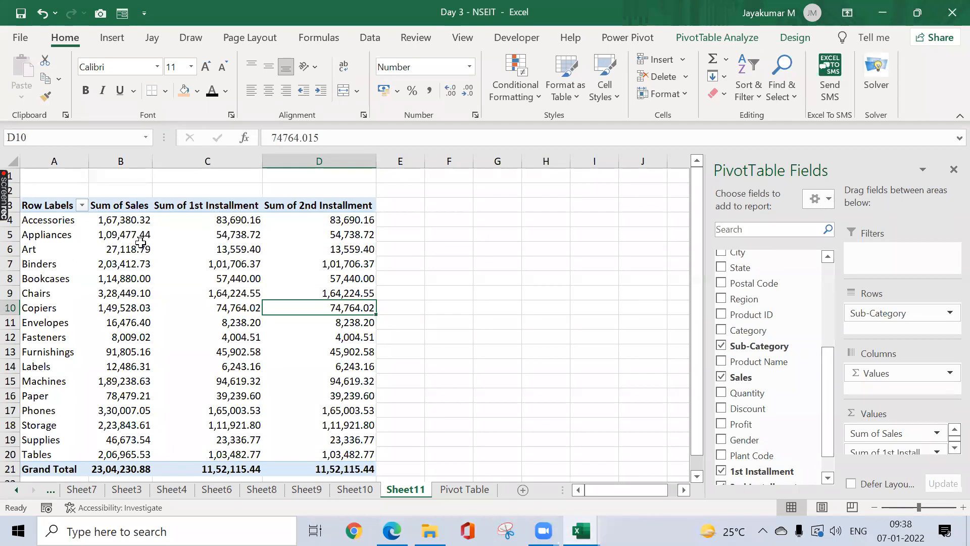
click(335, 216)
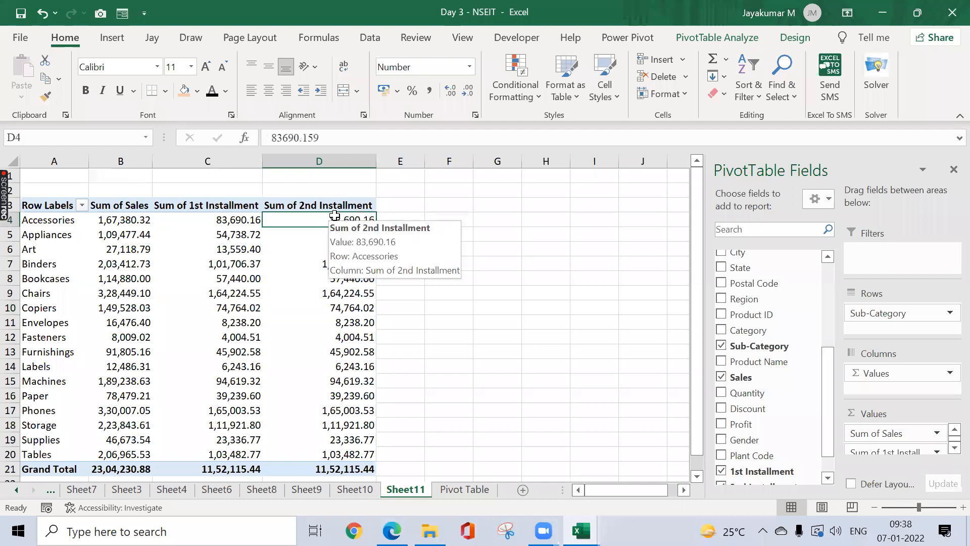
key(ctrl+shift+Down)
key(shift+Up)
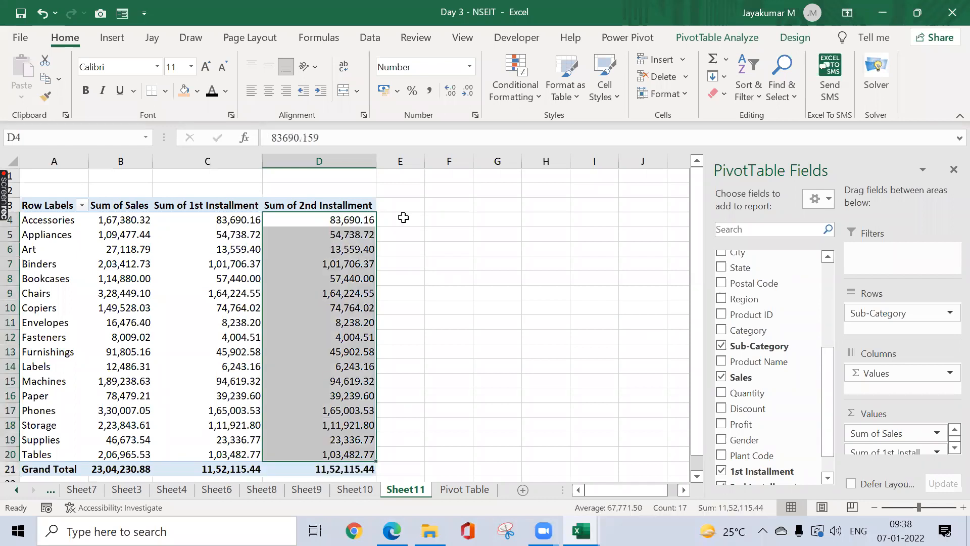
click(126, 222)
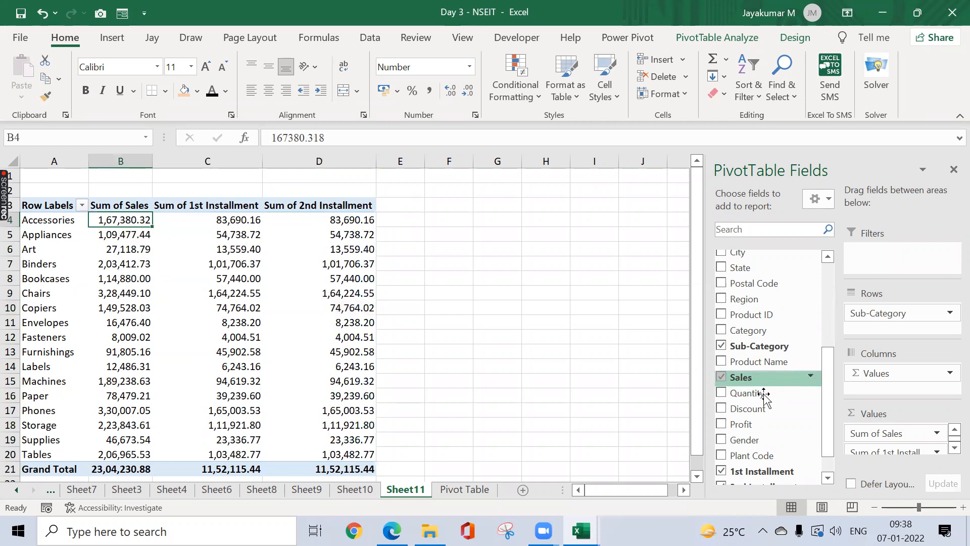
Step: Add Sales to Values again and show it as % of Grand Total
click(954, 448)
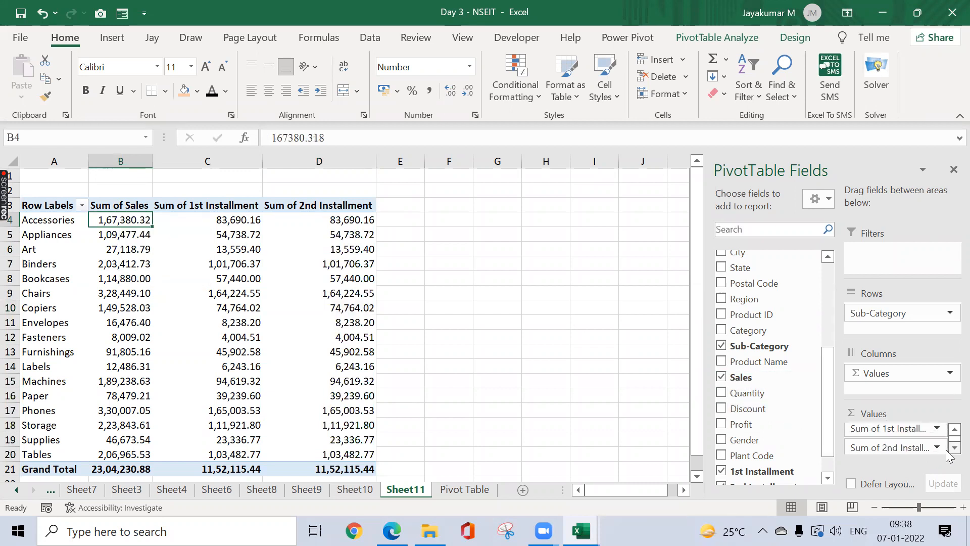
mouse_move(747, 377)
mouse_down()
mouse_move(843, 429)
mouse_move(858, 452)
mouse_move(925, 464)
mouse_up()
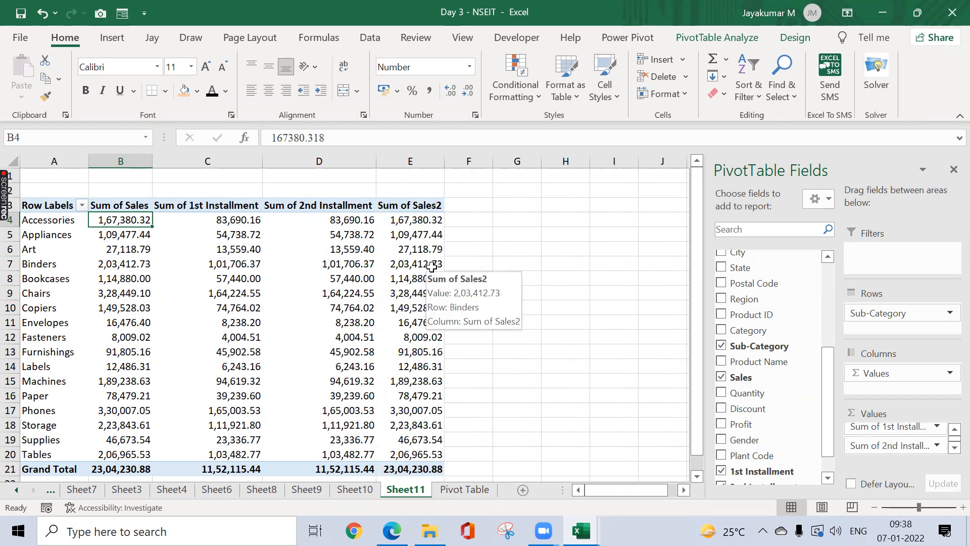
right_click(435, 262)
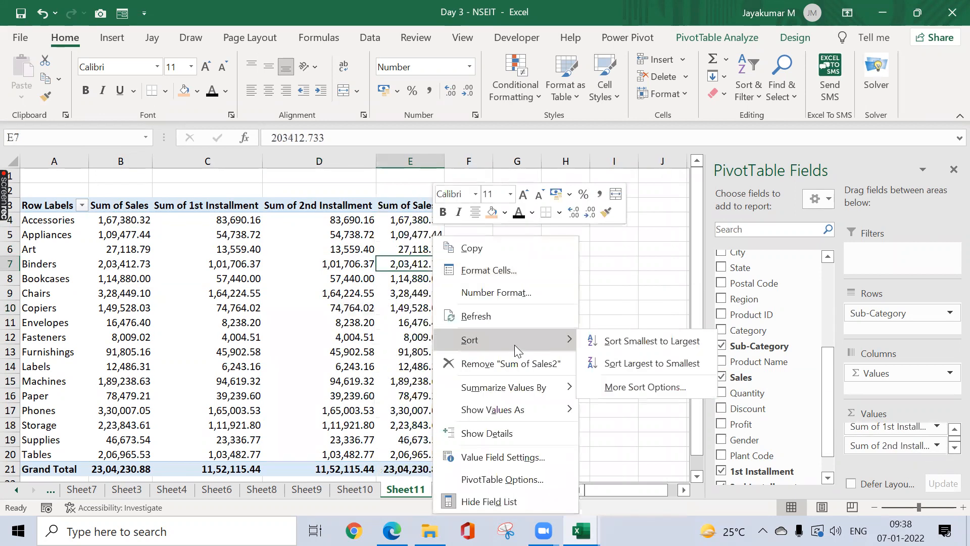
mouse_move(545, 386)
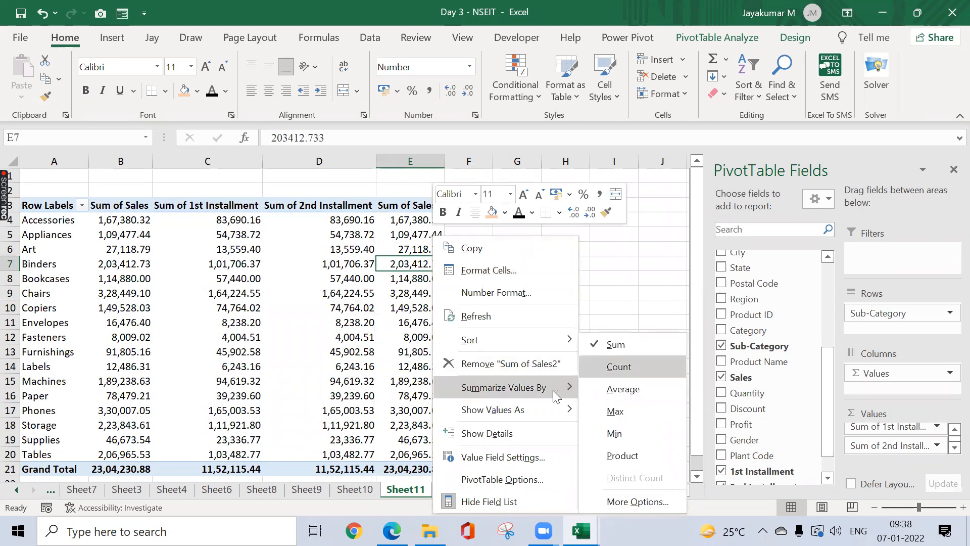
mouse_move(535, 409)
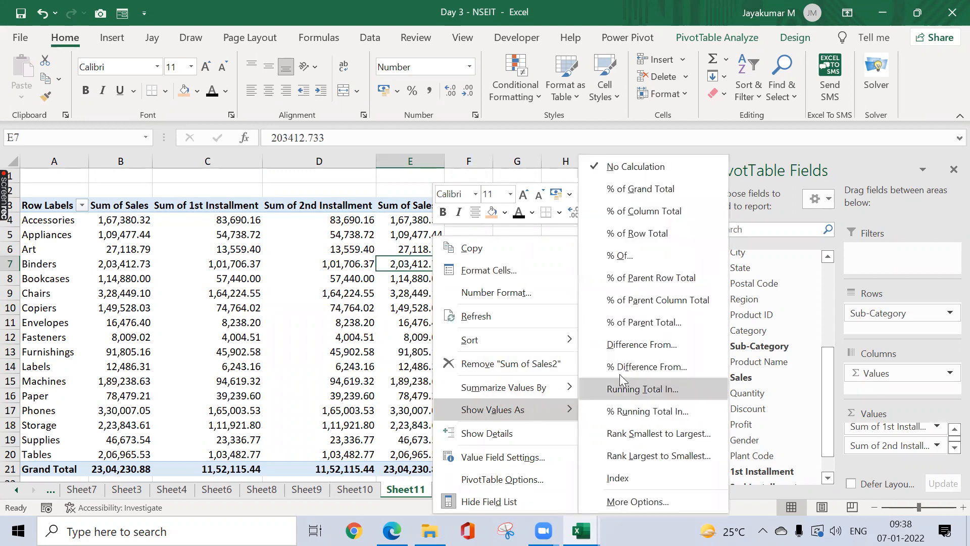
click(634, 190)
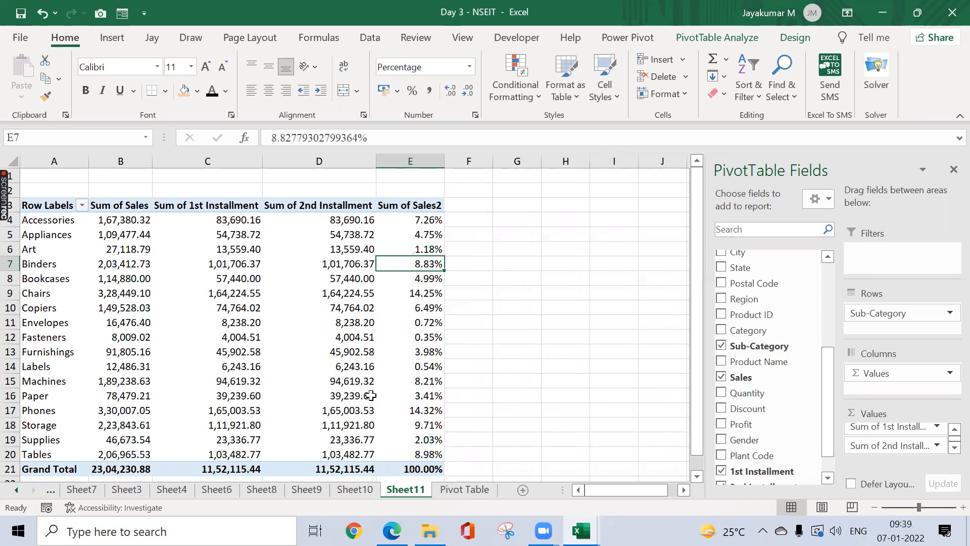
Step: Review the Sum of Sales2 shares for Phones and Chairs (14.25%)
click(408, 410)
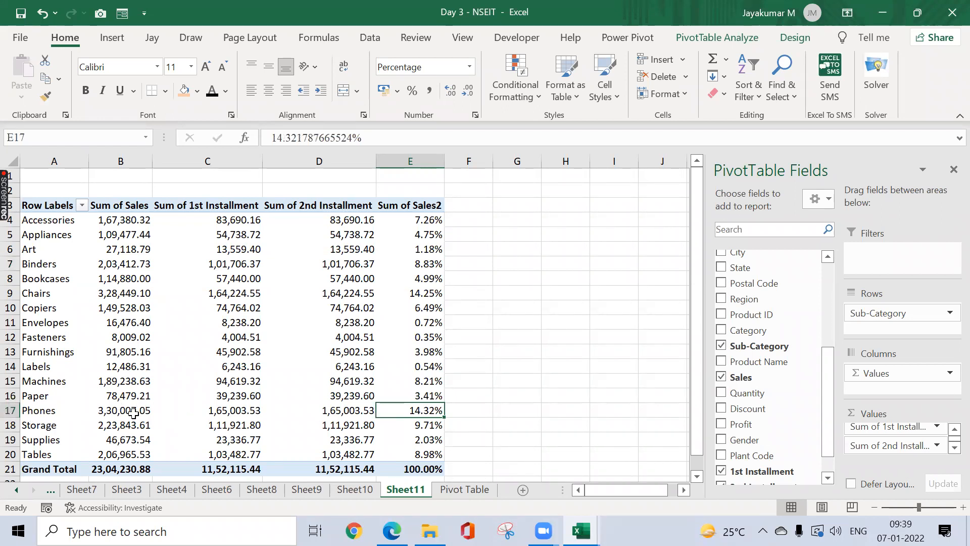
click(410, 289)
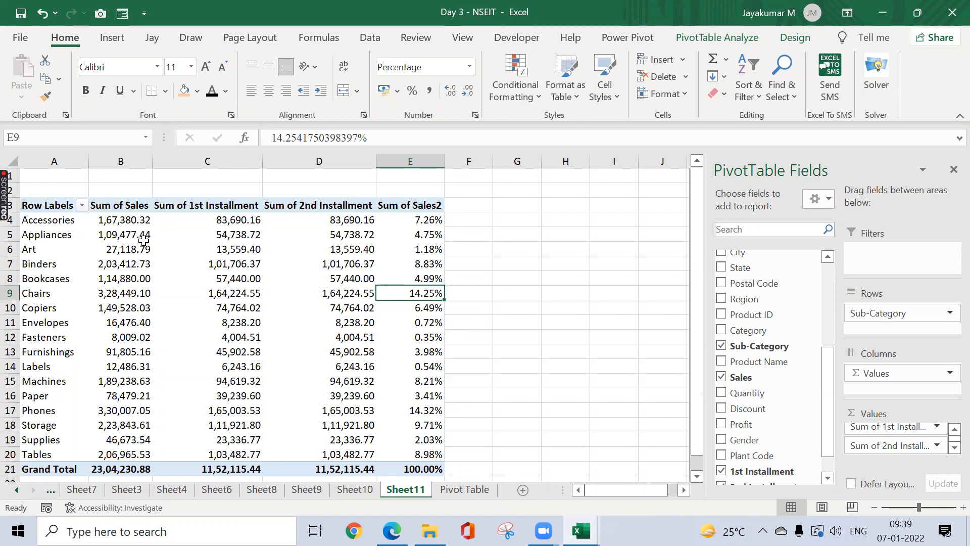
mouse_move(136, 232)
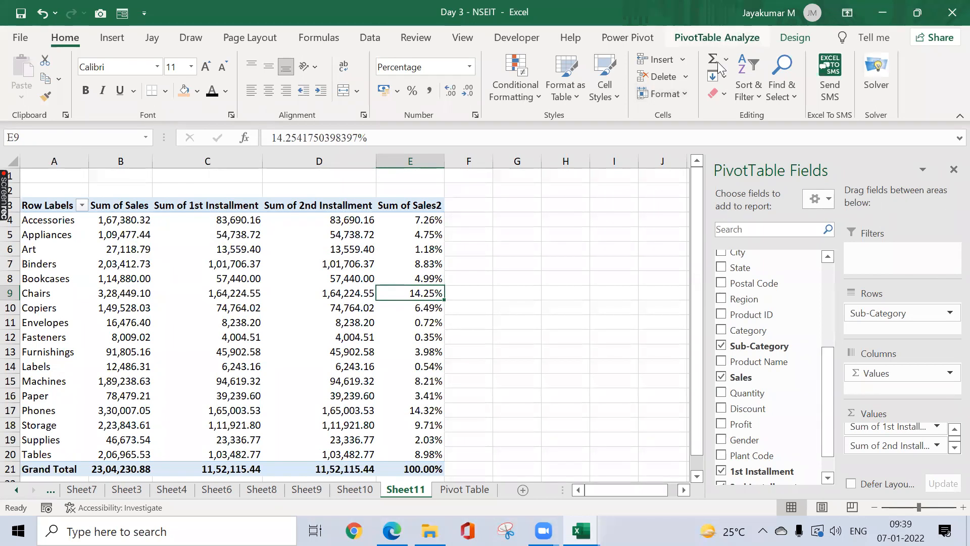
click(717, 37)
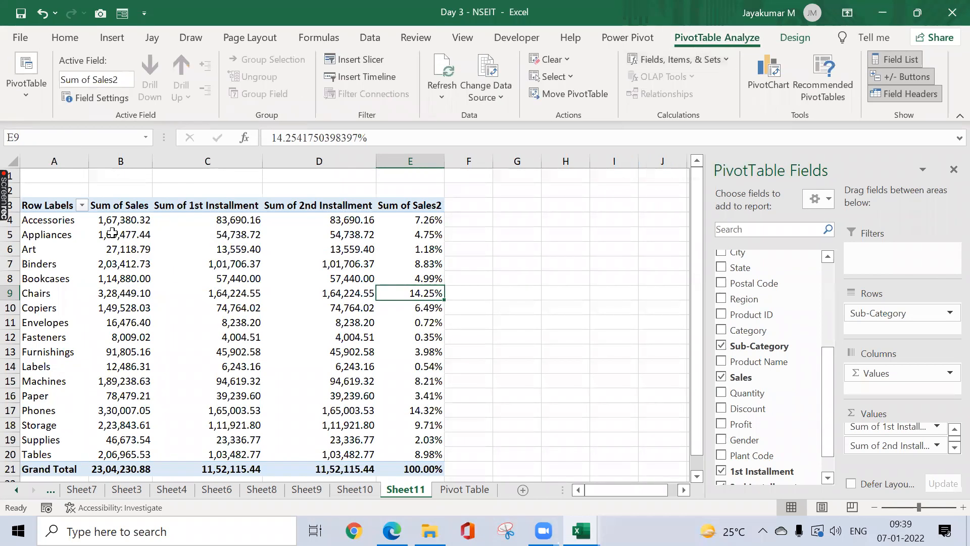
click(728, 61)
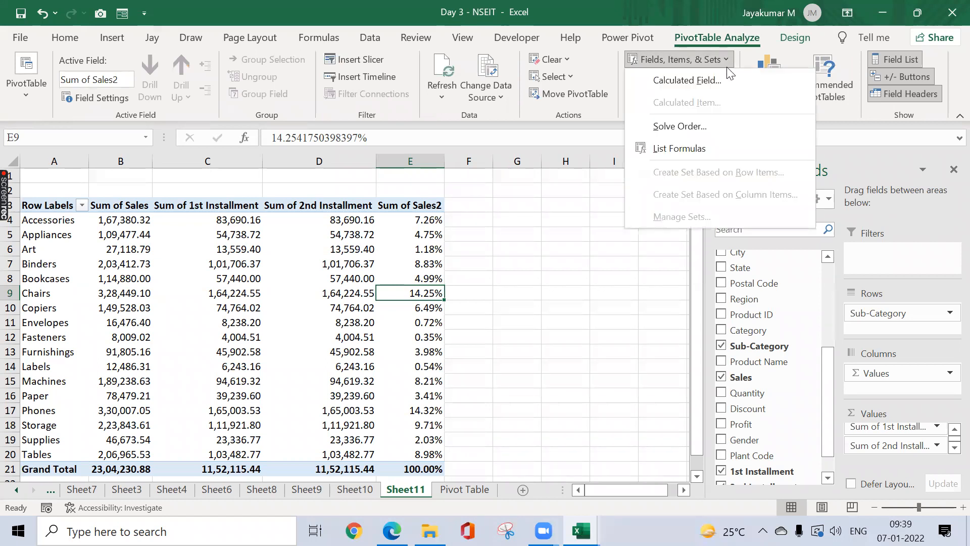
click(715, 80)
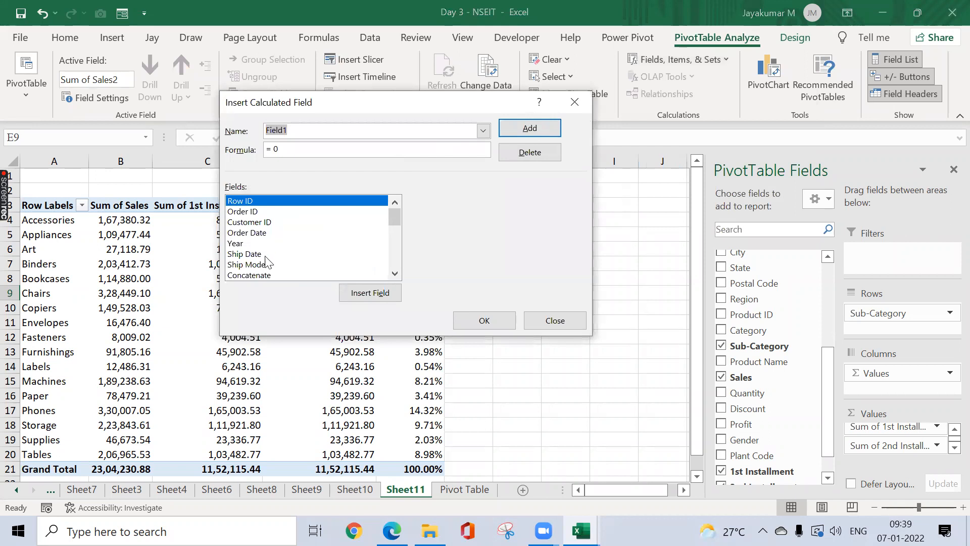
click(394, 275)
click(395, 275)
double_click(395, 275)
double_click(394, 275)
click(395, 275)
double_click(395, 275)
click(394, 275)
click(395, 275)
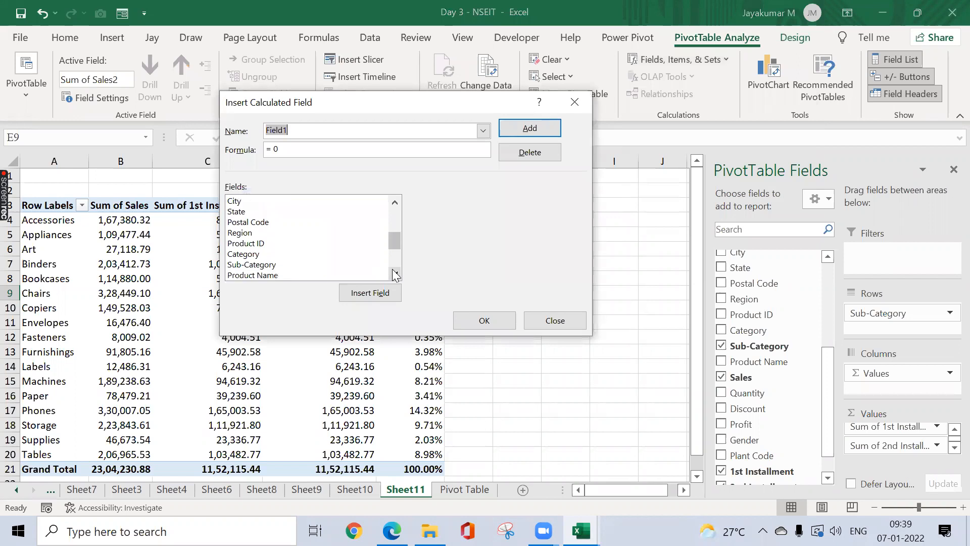
click(260, 264)
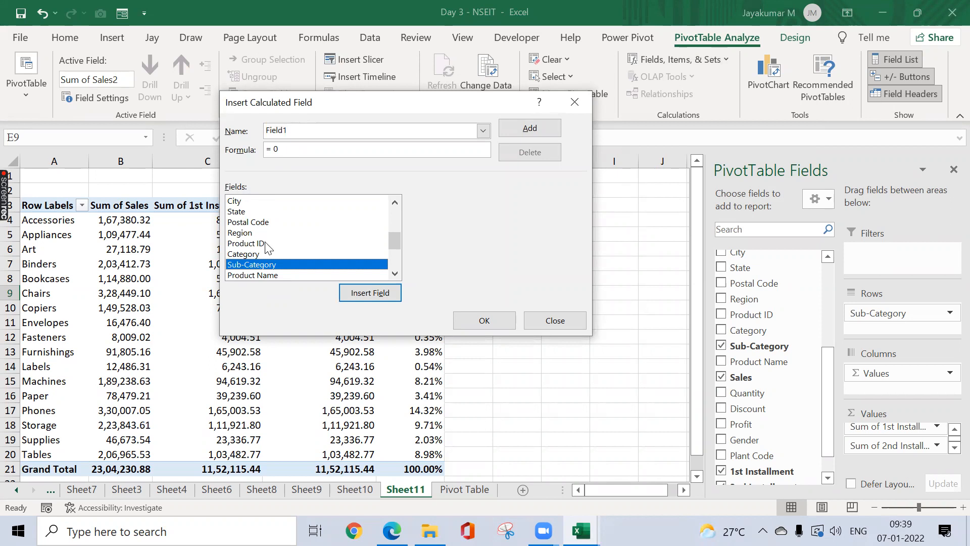
double_click(270, 262)
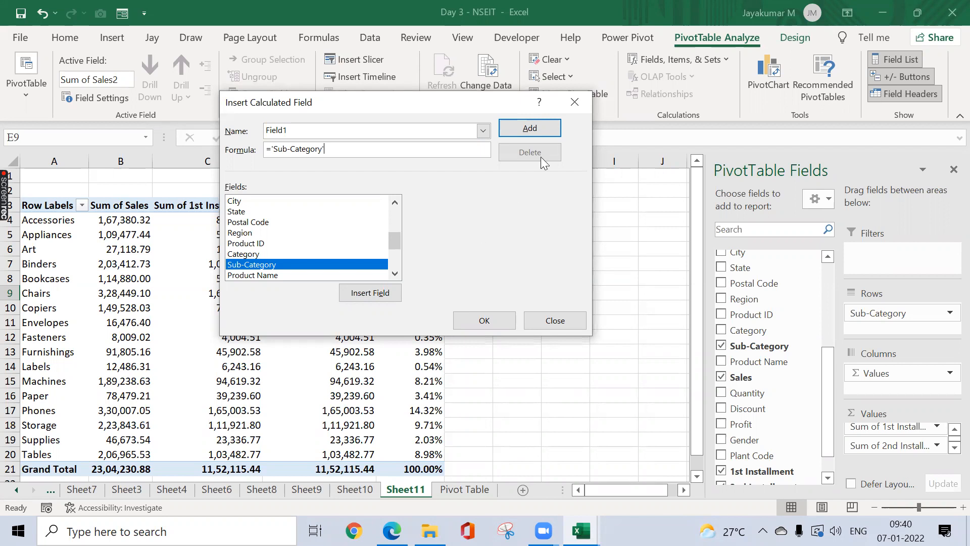
click(574, 103)
click(418, 218)
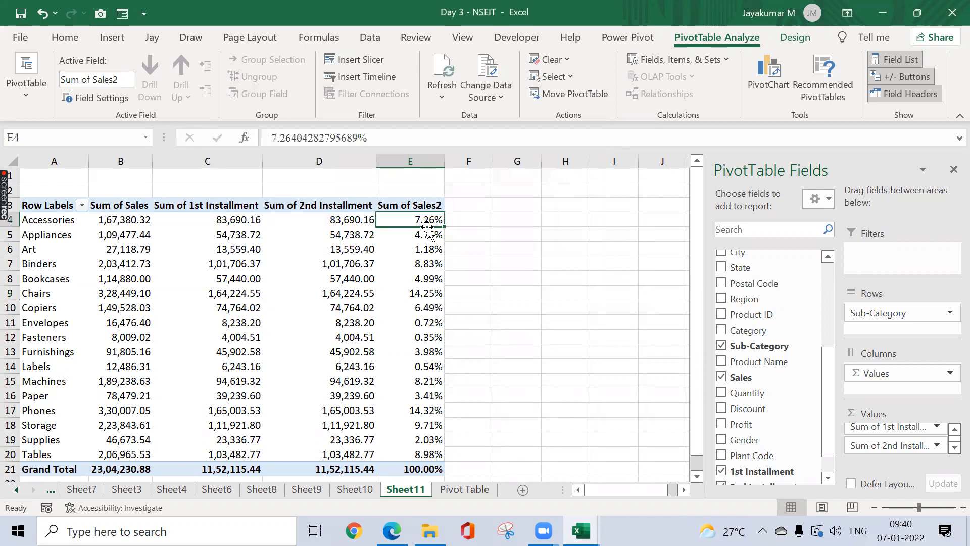
mouse_move(433, 218)
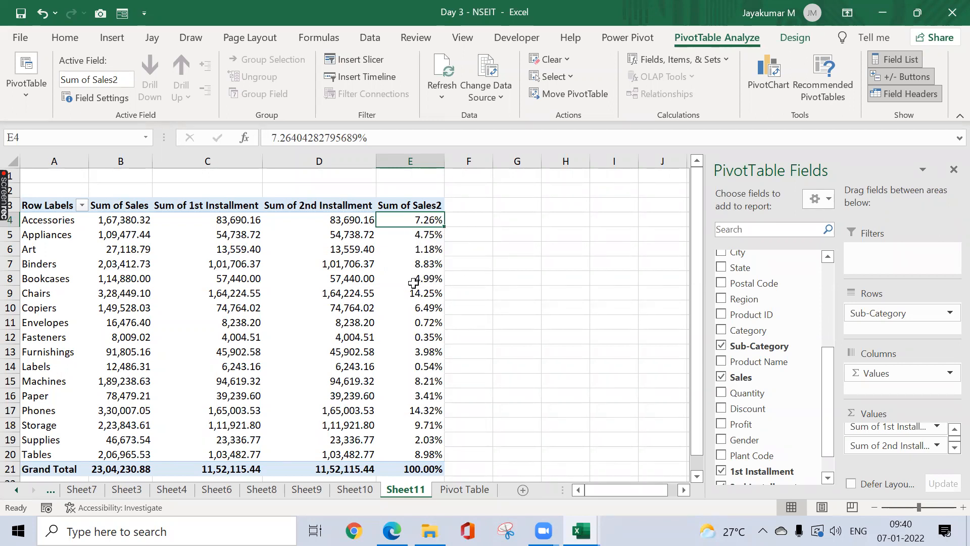
Step: Start a new pivot calculated field named CONDITION
click(720, 61)
click(688, 81)
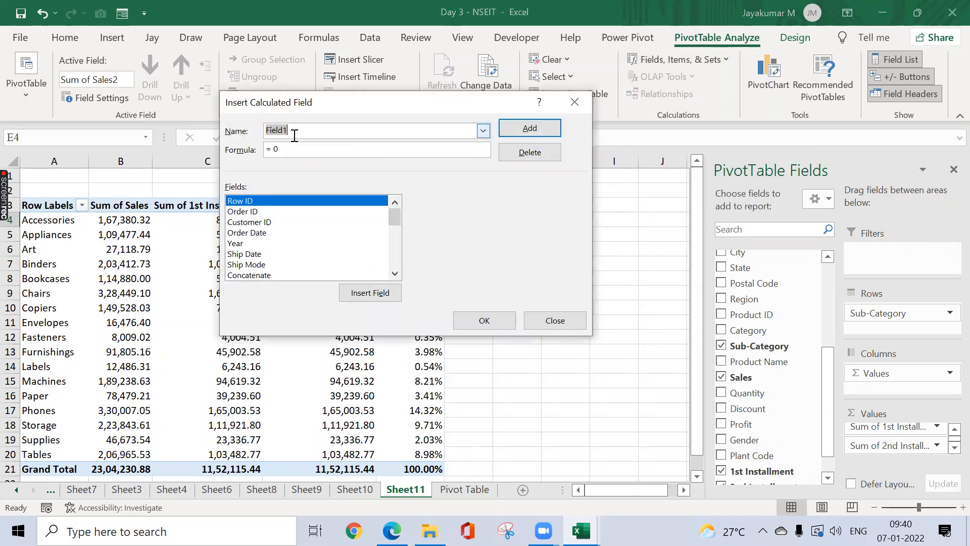
text(C)
click(306, 147)
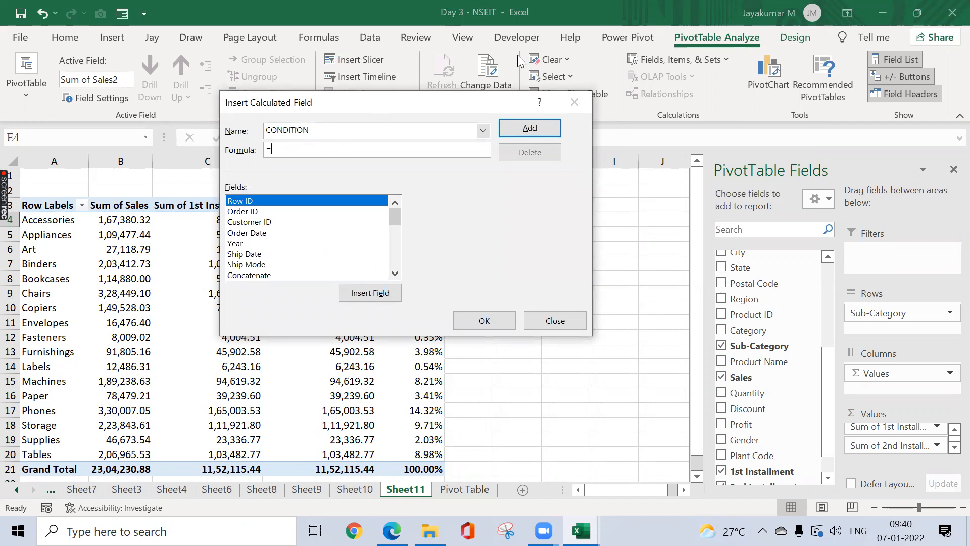
Step: Give CONDITION the formula =IF(Sales<50000,"Low","High") and add it to the pivot
drag(520, 61, 520, 61)
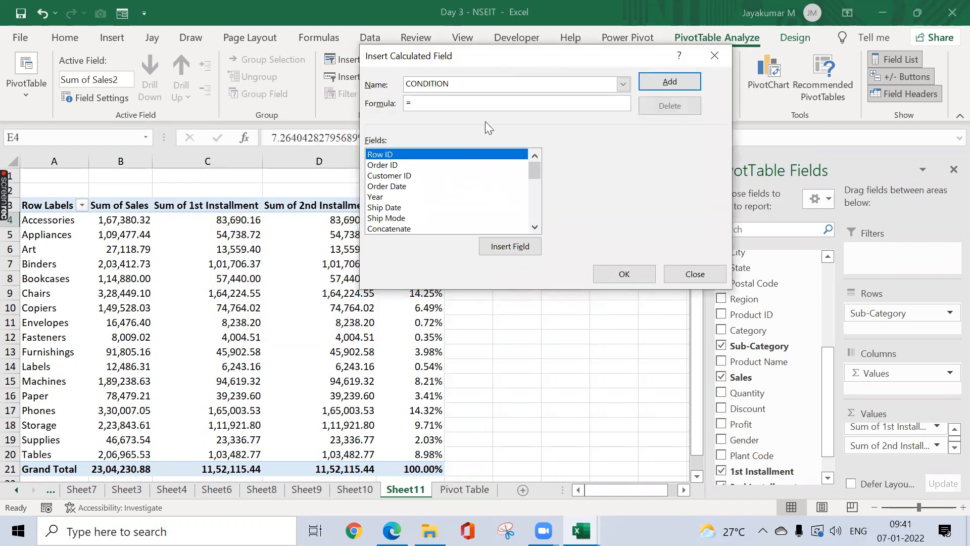
drag(534, 168, 533, 178)
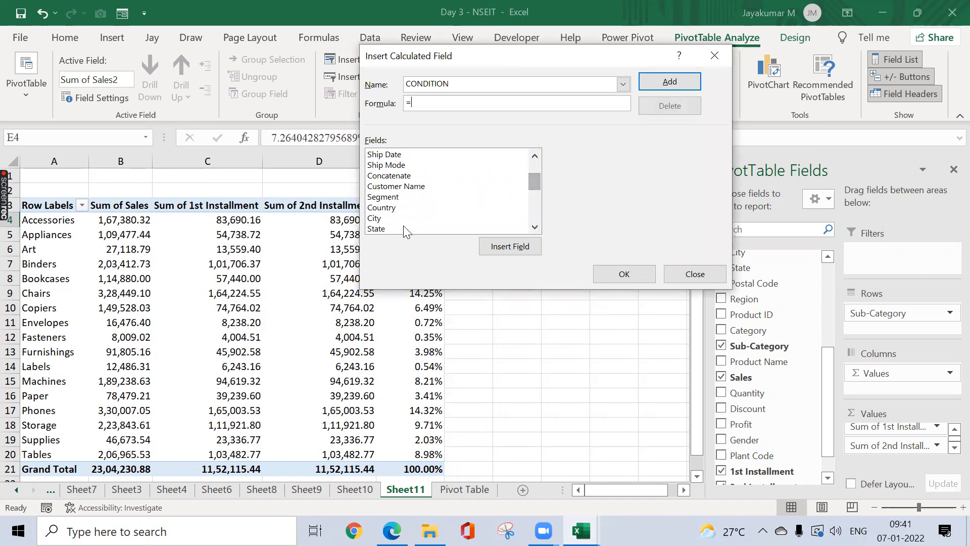
drag(534, 227, 534, 226)
click(534, 226)
double_click(395, 217)
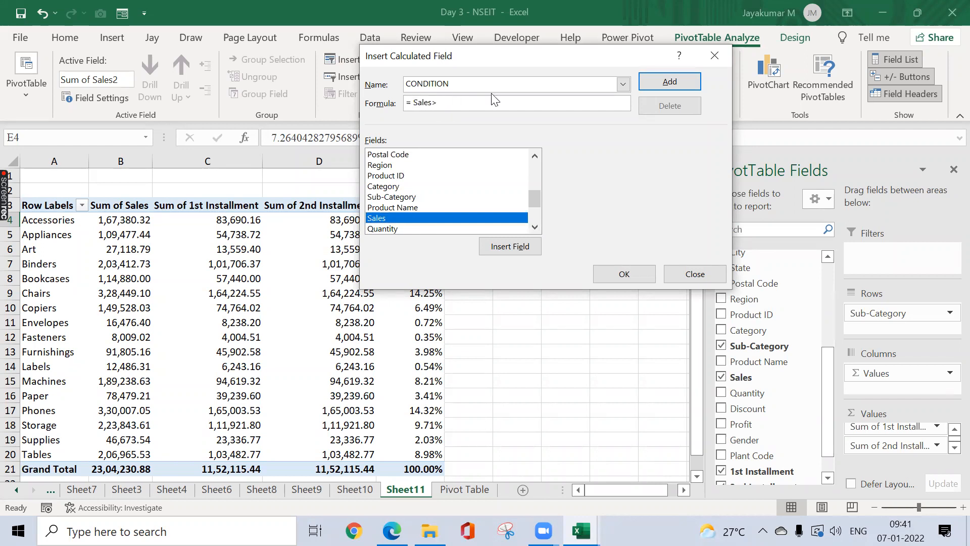
text(()
text(<50000,"Low"")
key(BackSpace)
text(,"High)
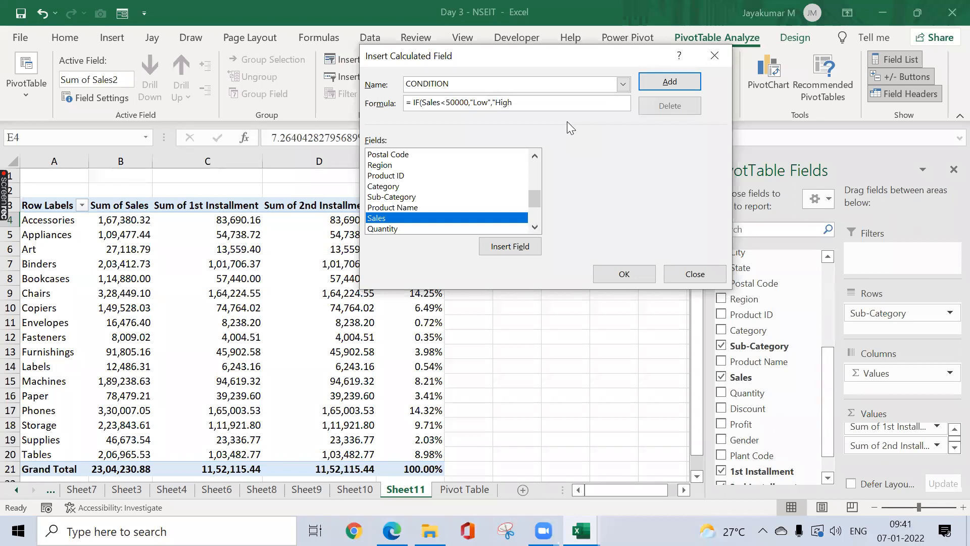
text("))
click(634, 278)
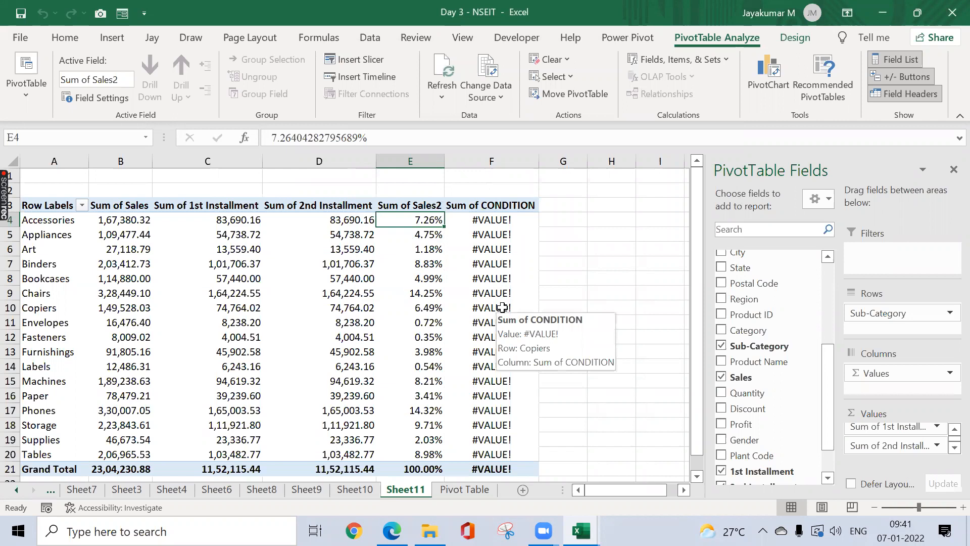
Step: Start another calculated field named Condition2 and clear its default formula
click(722, 61)
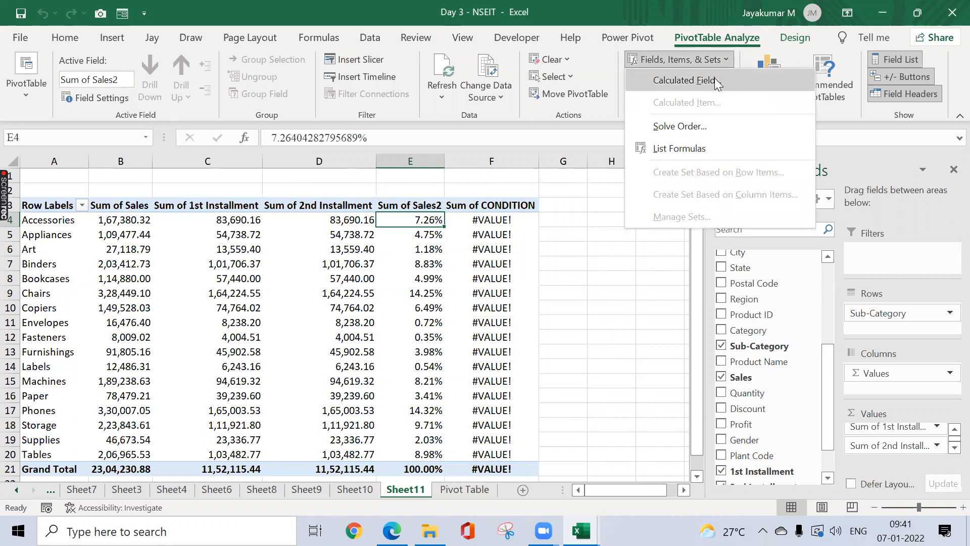
click(717, 84)
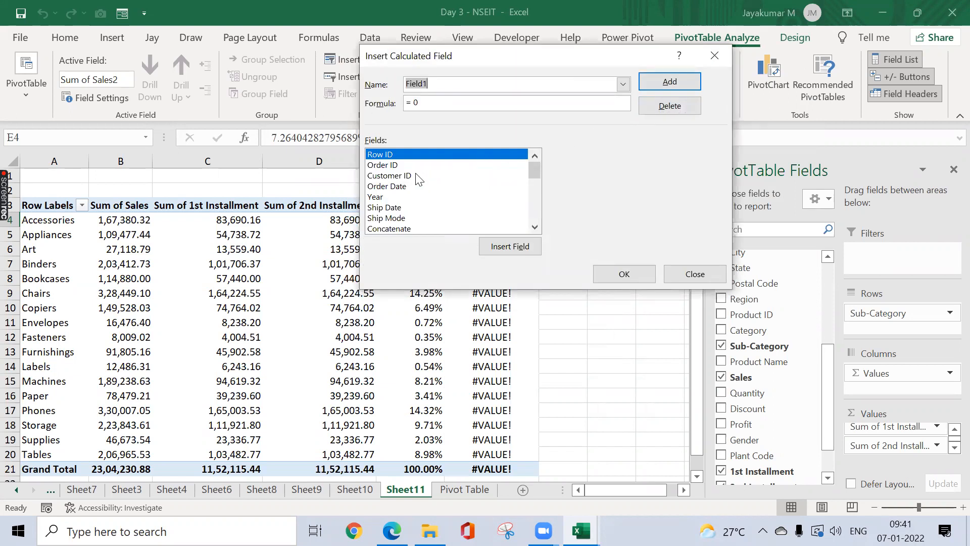
text(COn)
key(BackSpace)
key(BackSpace)
text(ondition2)
key(Tab)
click(463, 100)
key(BackSpace)
key(BackSpace)
key(BackSpace)
Step: Give Condition2 the formula =IF(Sales<50000,0,Sales), add it, and check the Art value
text(=IF()
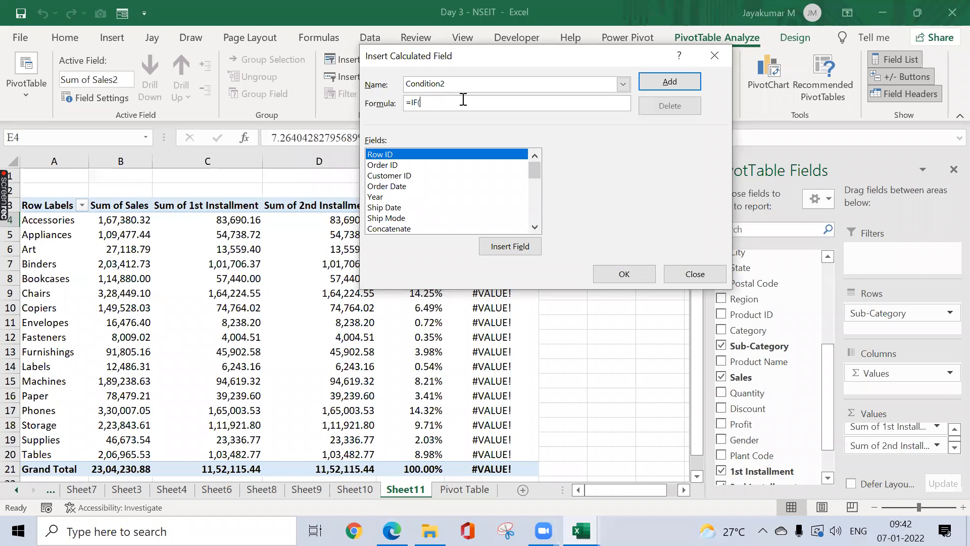
drag(532, 171, 535, 203)
double_click(444, 207)
text(<0,)
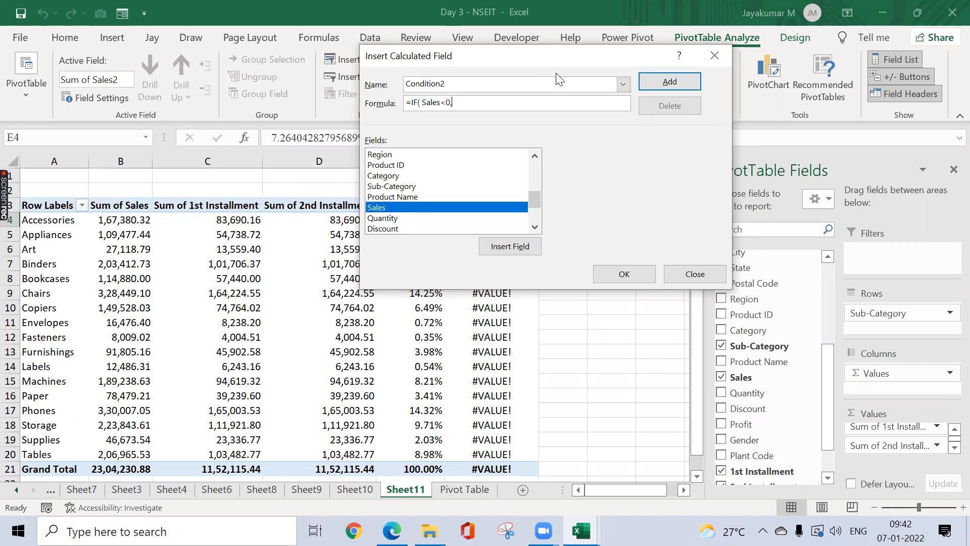
text(0,sale)
click(451, 101)
key(BackSpace)
text(50000)
key(BackSpace)
key(BackSpace)
key(BackSpace)
key(BackSpace)
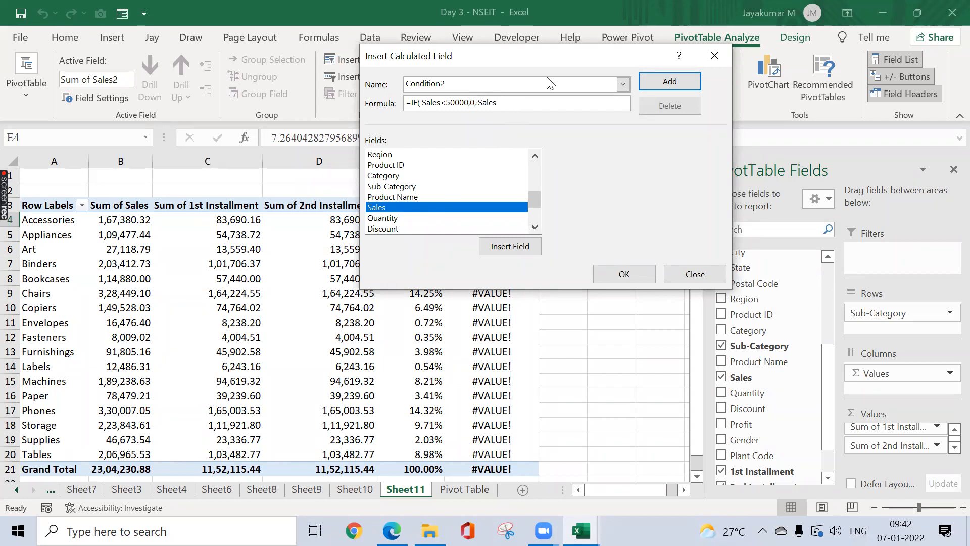
text())
click(620, 272)
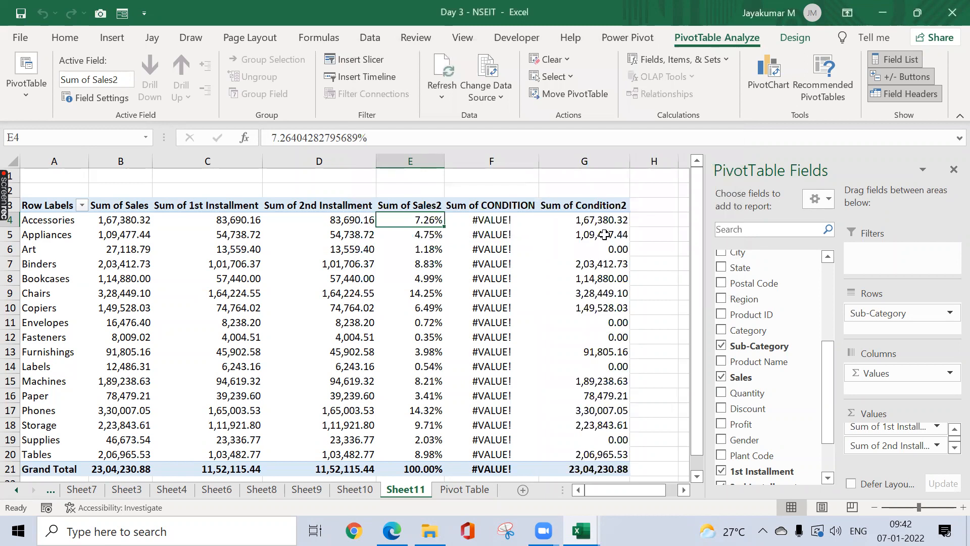
click(136, 248)
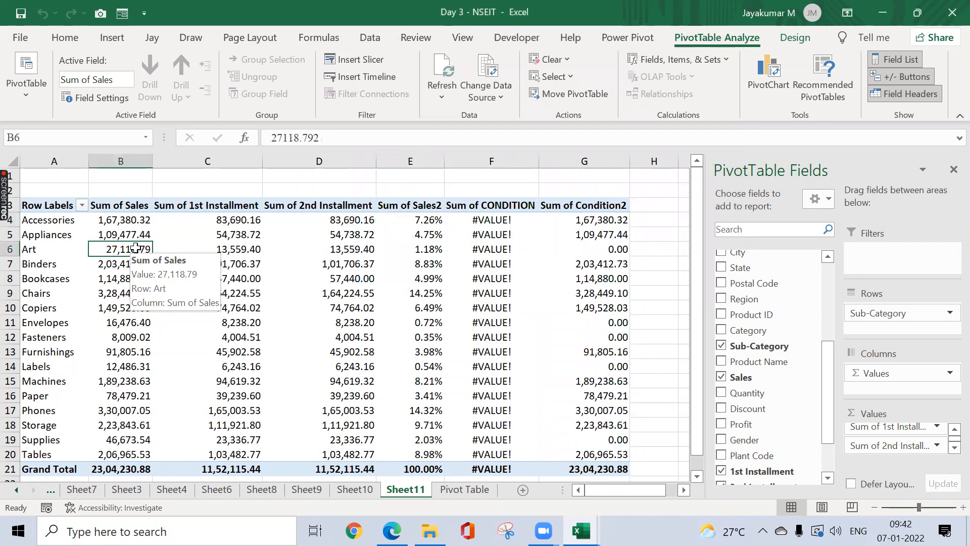
click(617, 250)
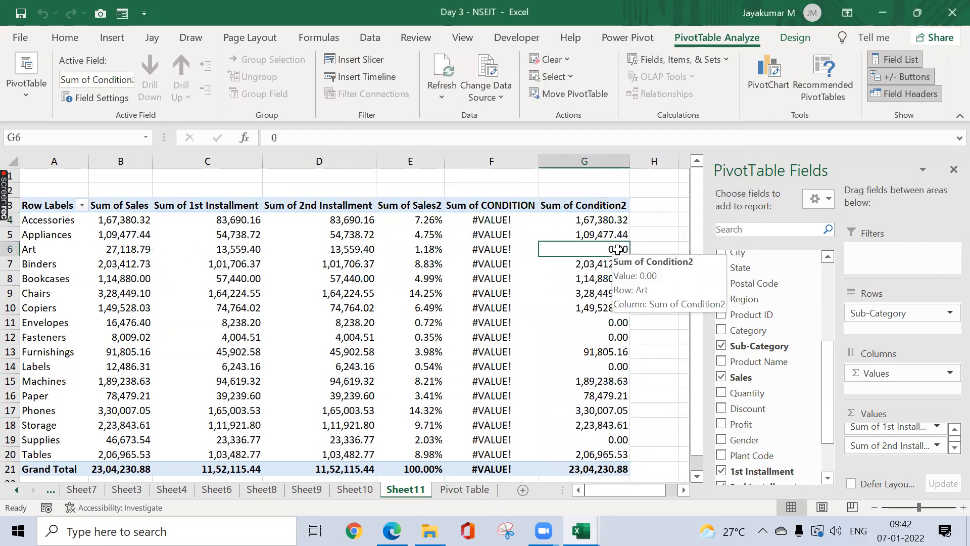
click(121, 234)
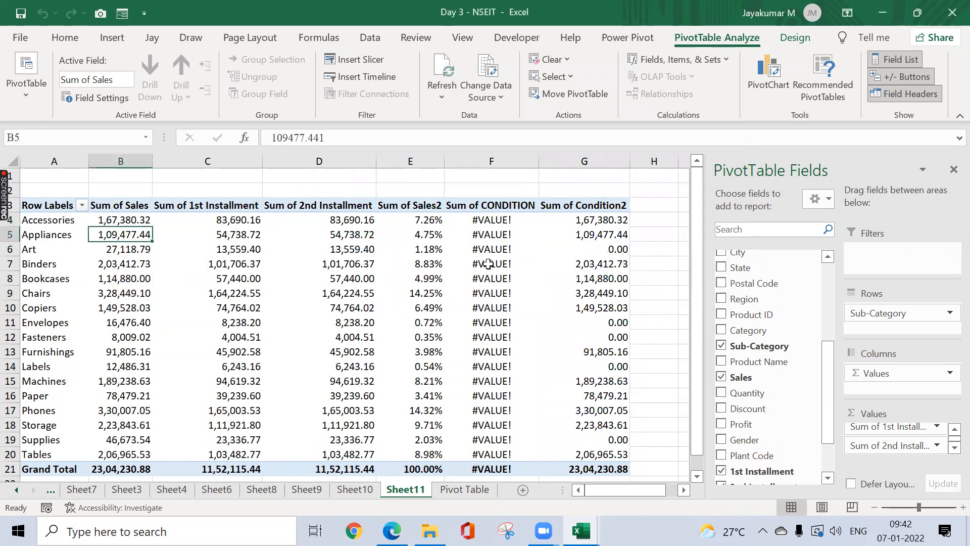
click(607, 235)
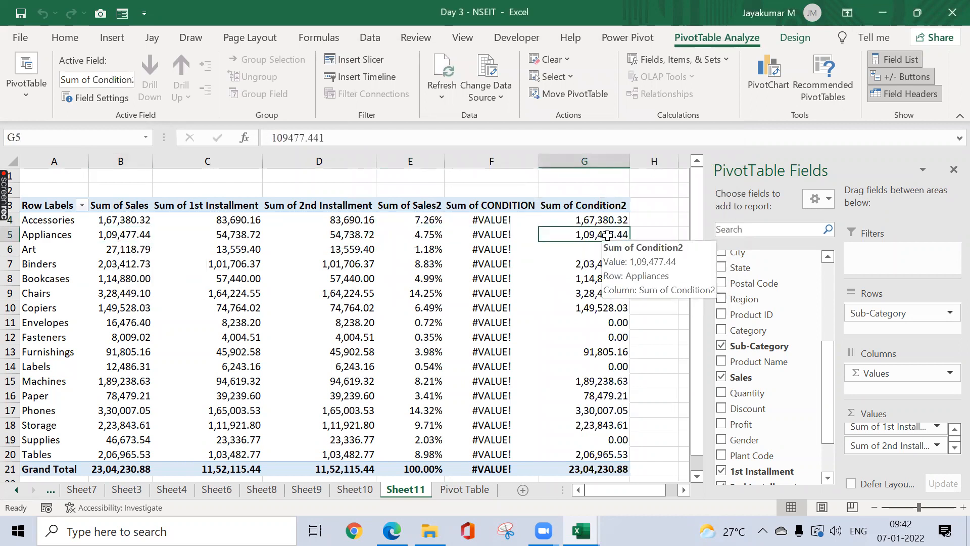
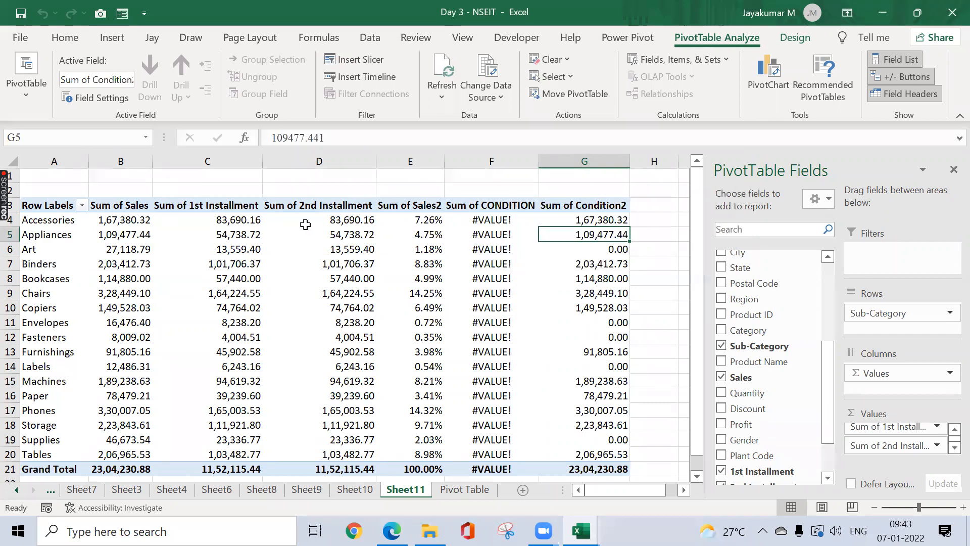
Step: Open the pivot's Fields, Items & Sets dropdown on the PivotTable Analyze tab
click(728, 59)
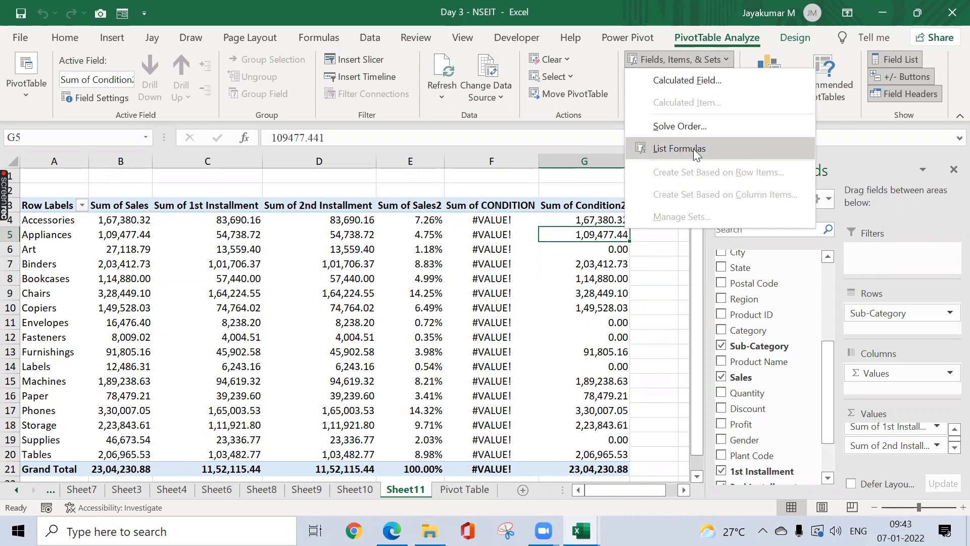
Step: List the pivot's four calculated field formulas on a new Sheet12, then return to Sheet11
click(710, 147)
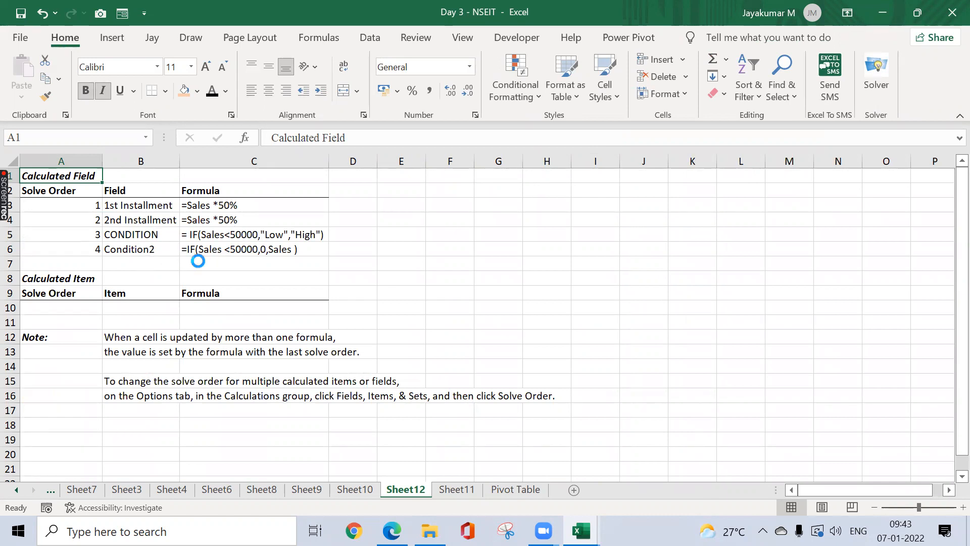
click(458, 490)
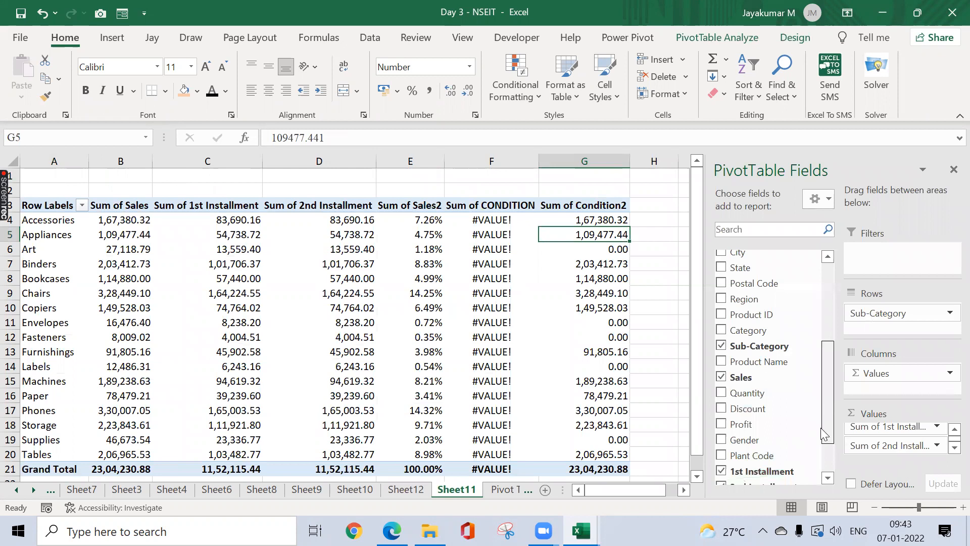
scroll(811, 425, down, 3)
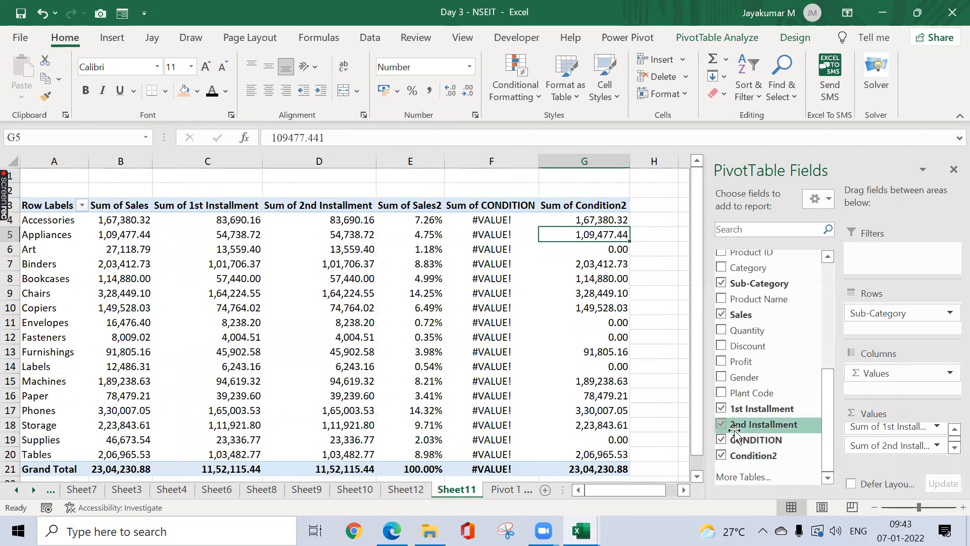
Step: Select the pivot's value cells from B4 down and across the value columns
click(658, 193)
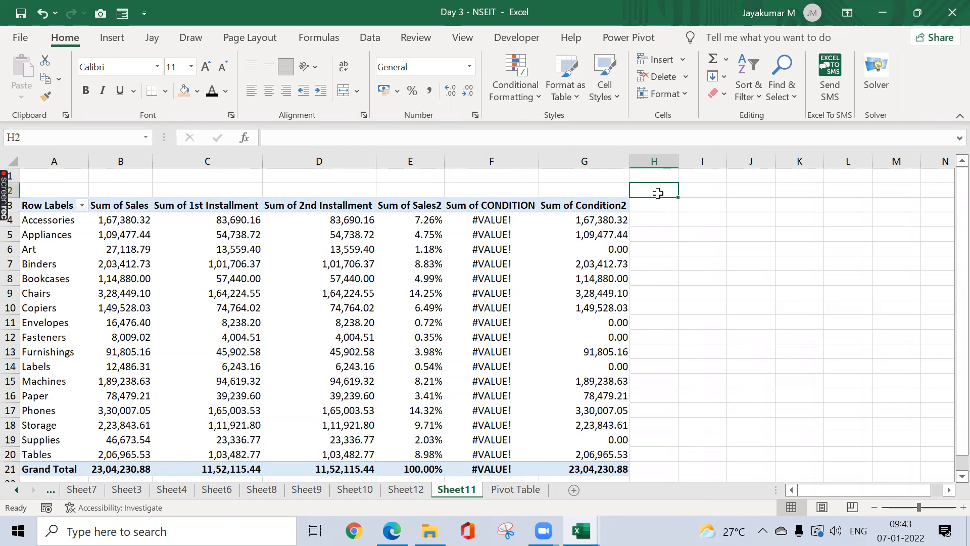
key(Left)
key(ctrl+Left)
key(Down)
key(Down)
key(Right)
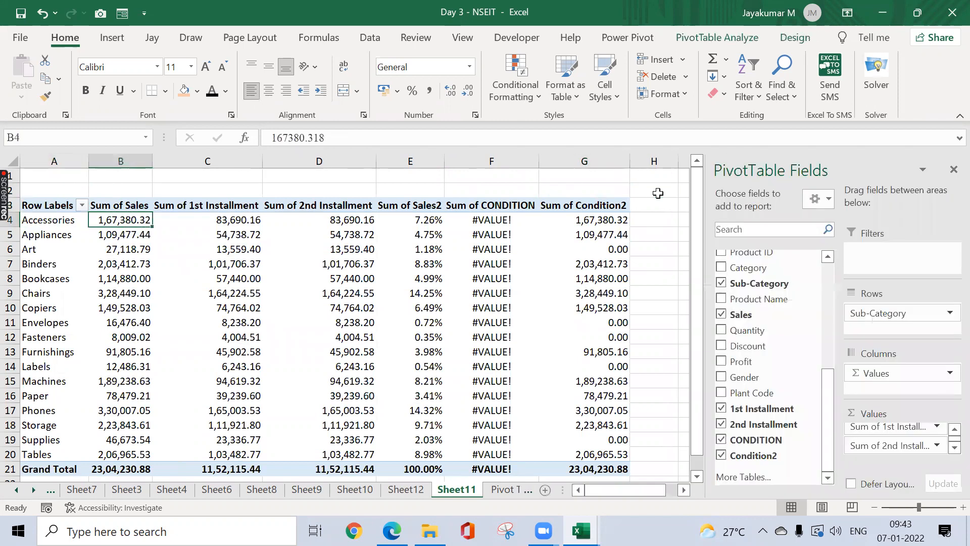
key(ctrl+shift+Down)
key(shift+Right)
key(shift+Right)
key(shift+Right)
key(shift+Right)
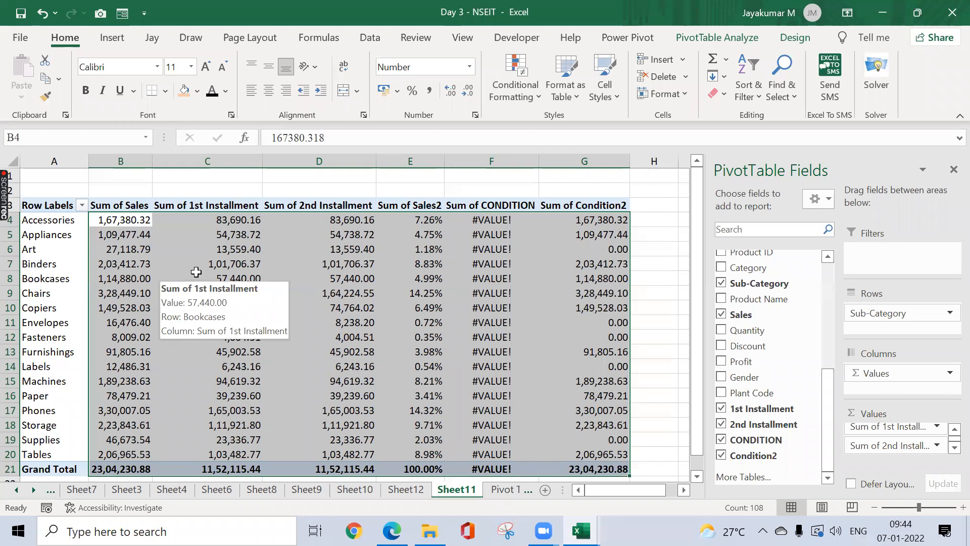
Step: Select the Sum of Sales values B4:B20, leaving out the Grand Total
click(523, 99)
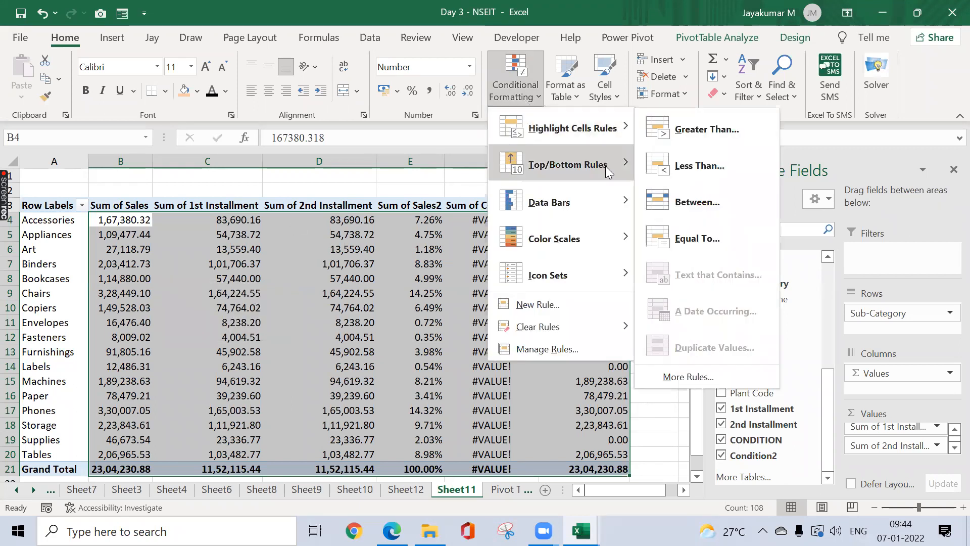
mouse_move(581, 235)
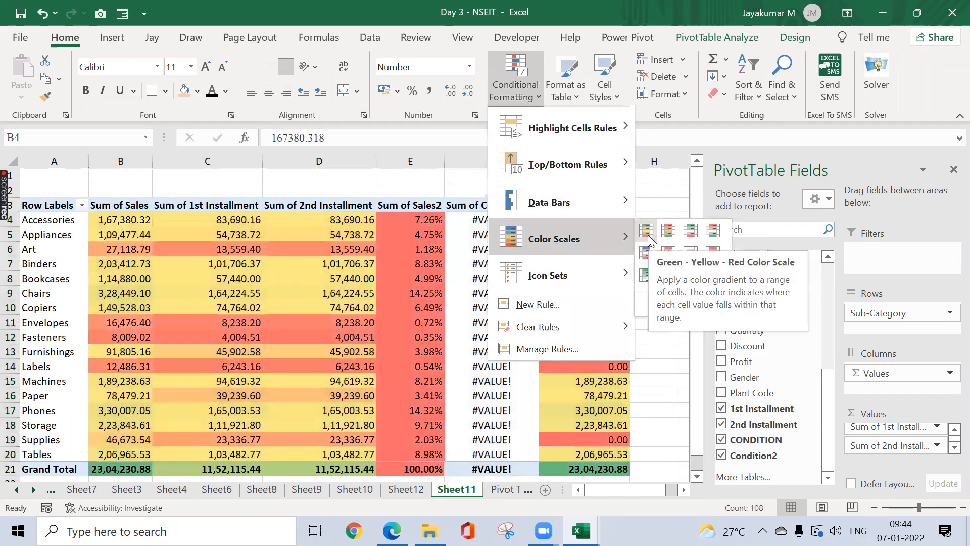
mouse_move(572, 128)
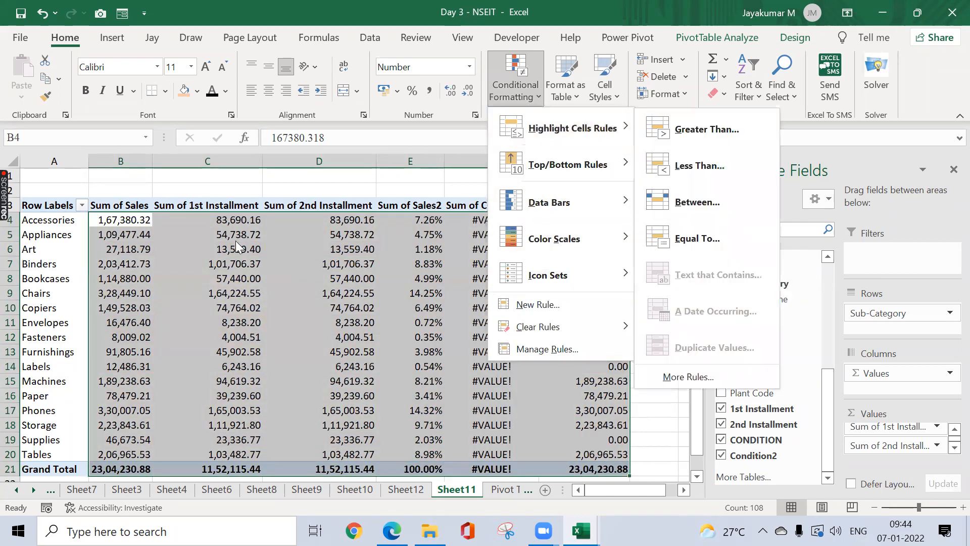
click(117, 223)
click(117, 223)
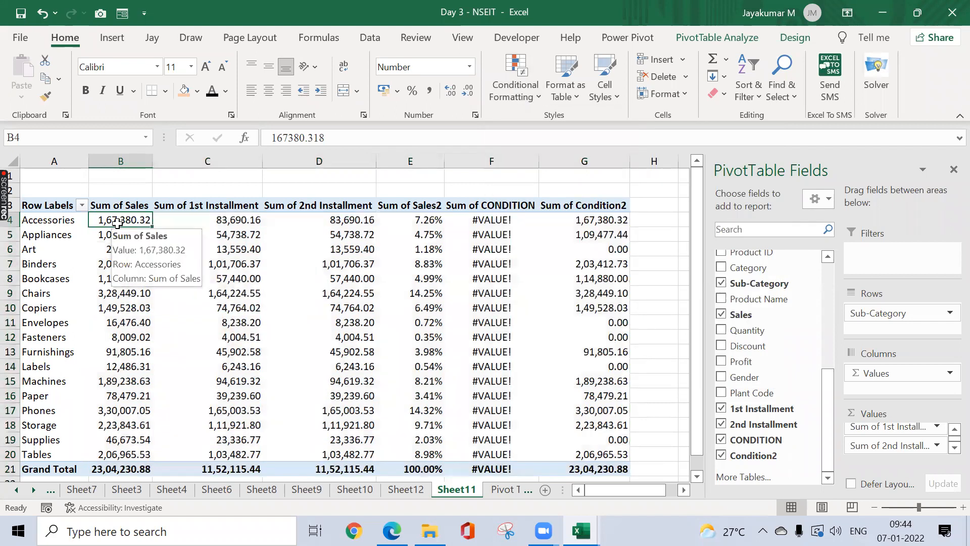
key(shift+Down)
key(shift+Down)
key(shift+Down)
key(shift+Down)
key(shift+Down)
key(shift+Down)
key(shift+Down)
key(shift+Down)
key(shift+Down)
key(shift+Down)
key(shift+Down)
key(shift+Down)
key(shift+Down)
key(shift+Down)
key(shift+Down)
key(shift+Down)
key(shift+Down)
key(shift+Up)
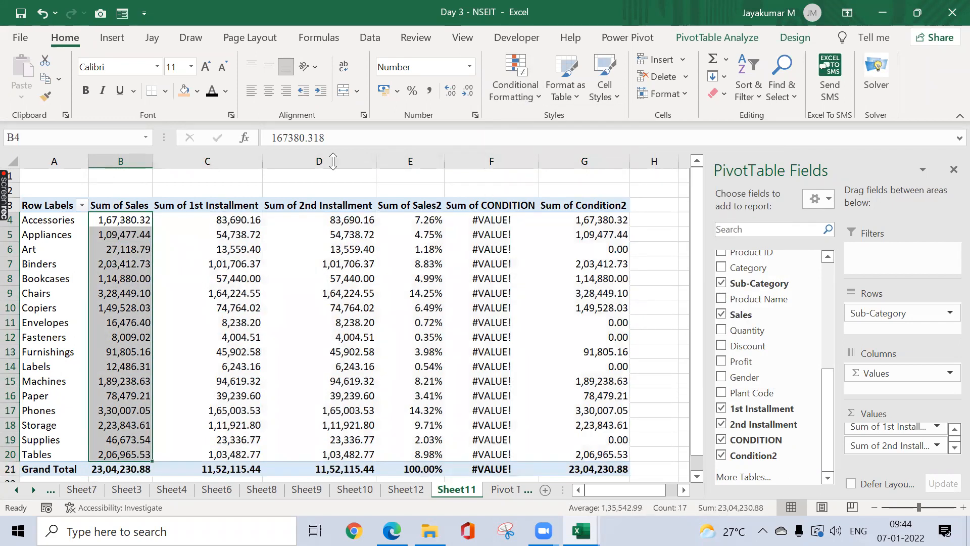
Step: Highlight values Greater Than 100000 with Light Red Fill and Dark Red Text
click(521, 91)
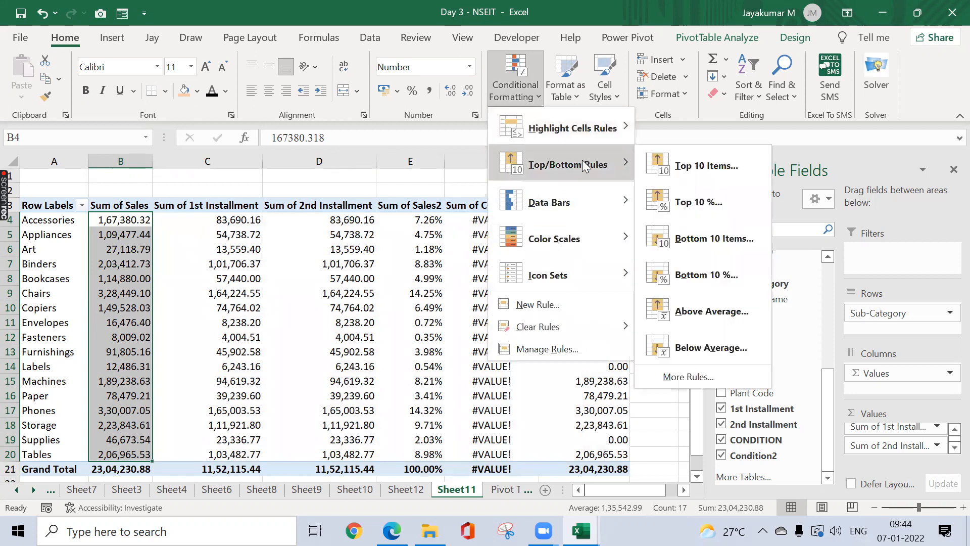
mouse_move(627, 198)
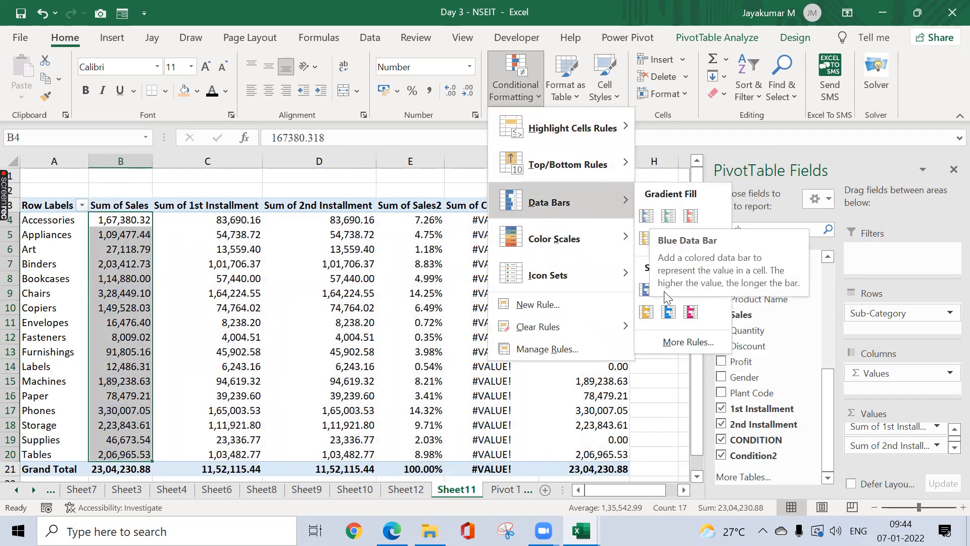
mouse_move(604, 248)
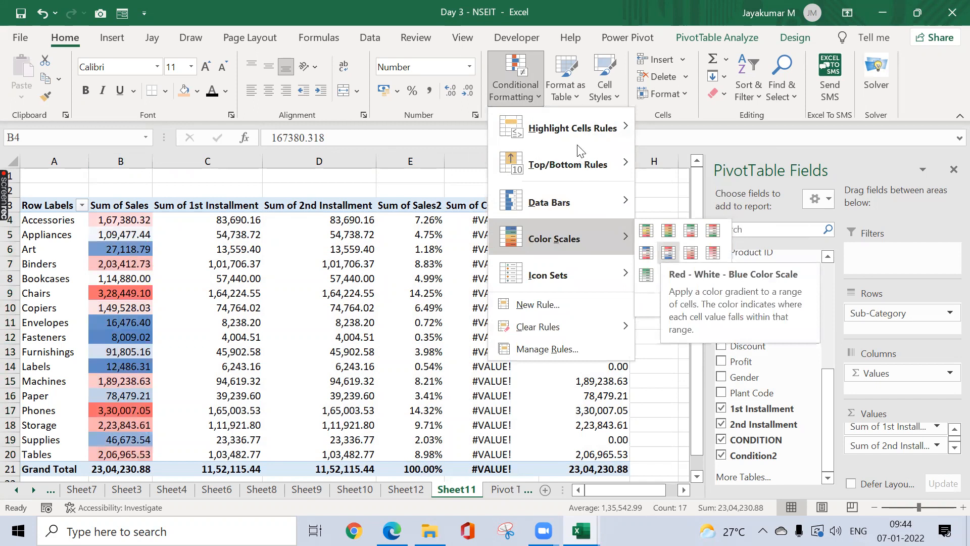
mouse_move(581, 133)
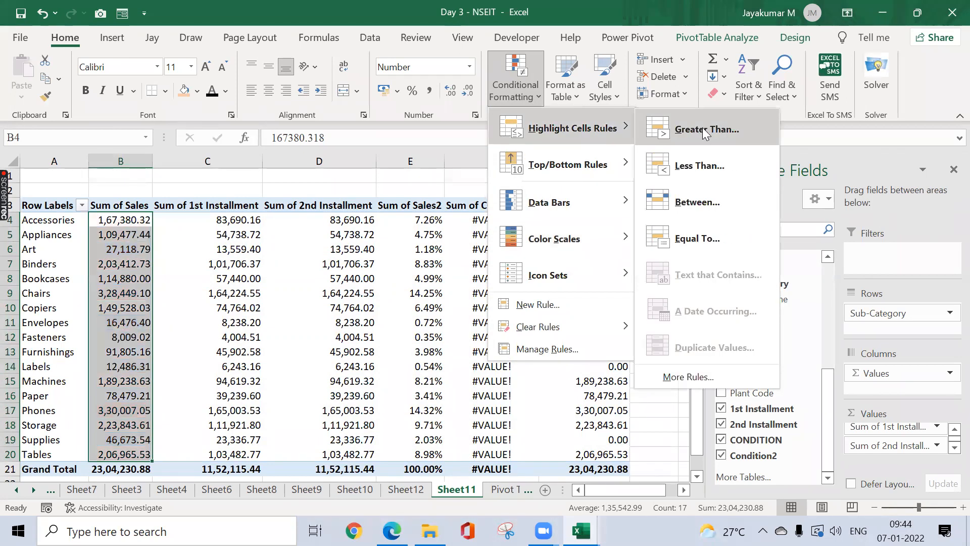
click(702, 129)
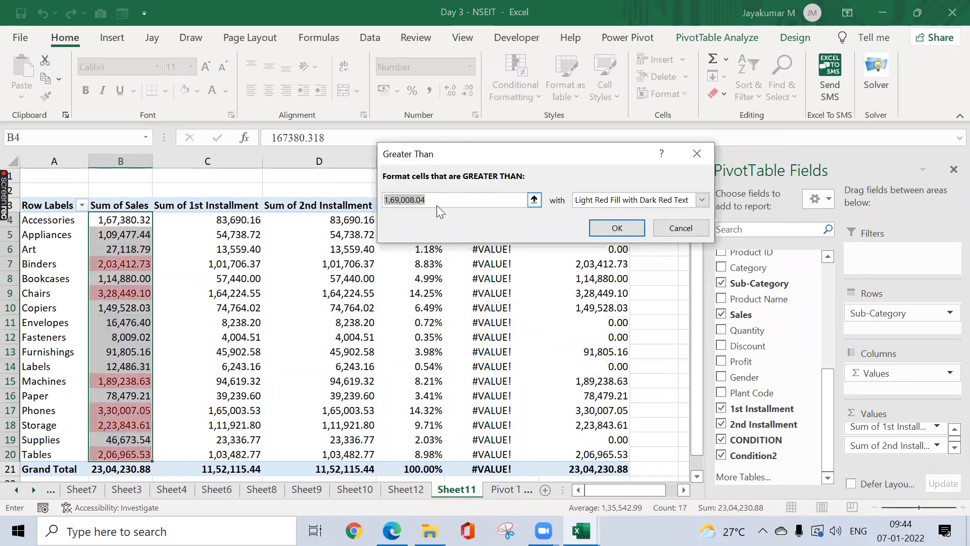
text(10)
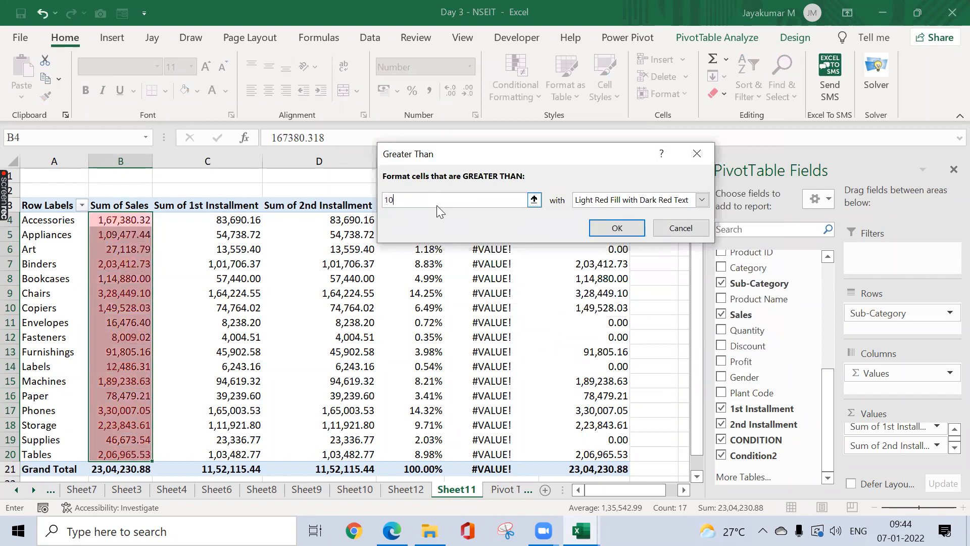
text(0000)
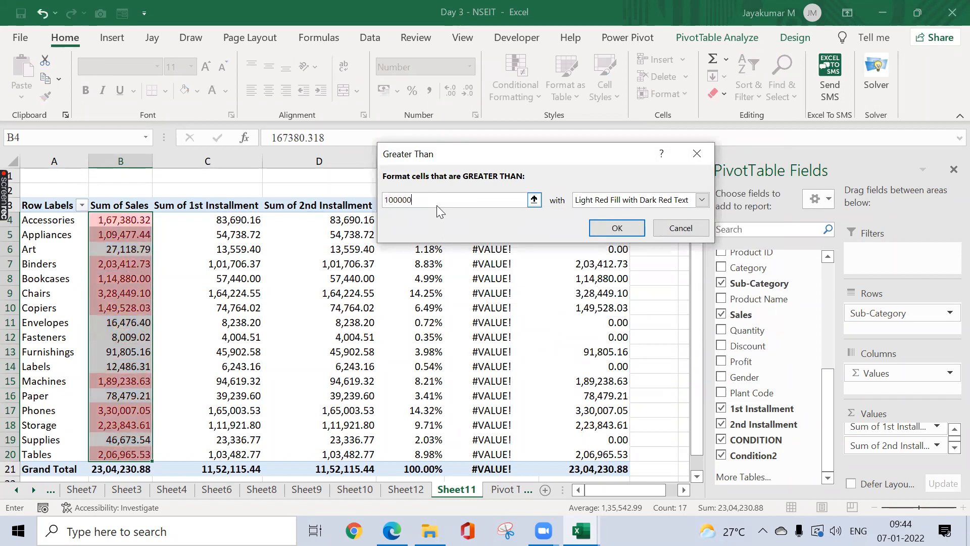
click(603, 230)
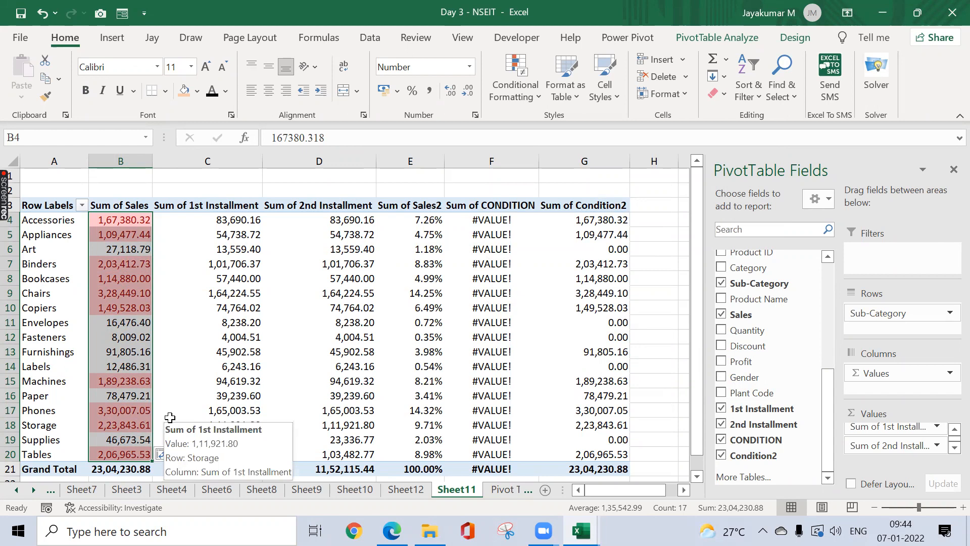
click(319, 293)
key(ctrl+a)
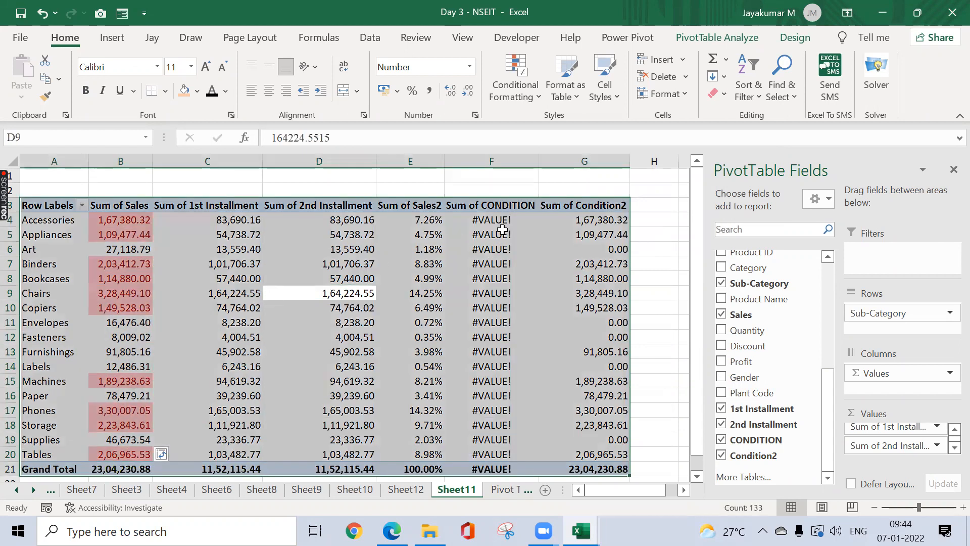
Step: Apply a light yellow PivotTable style with dark header and Grand Total rows
click(628, 37)
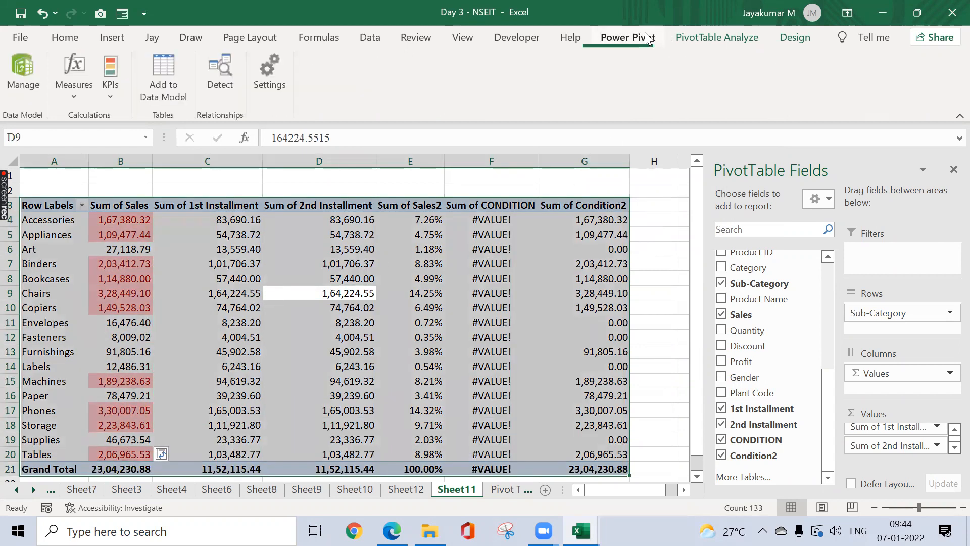
click(734, 40)
click(794, 37)
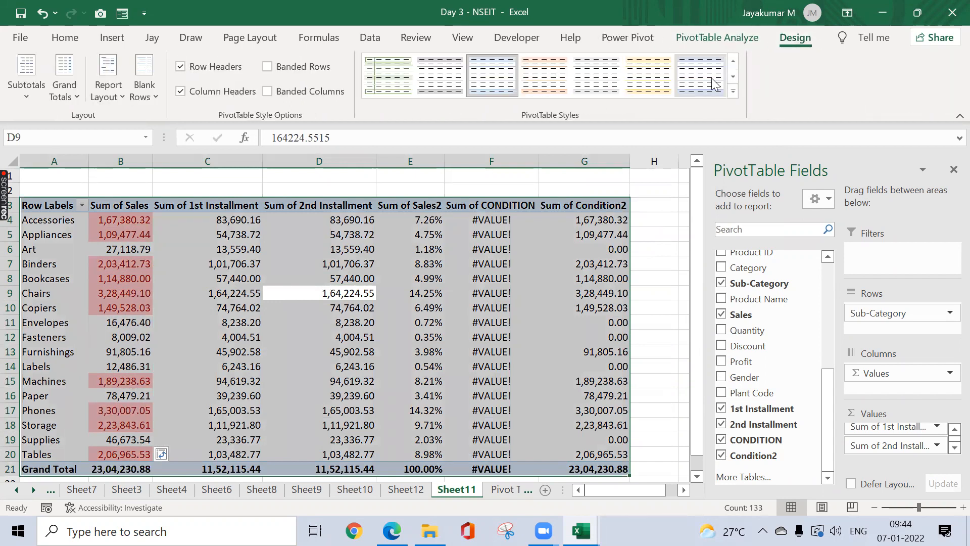
click(734, 93)
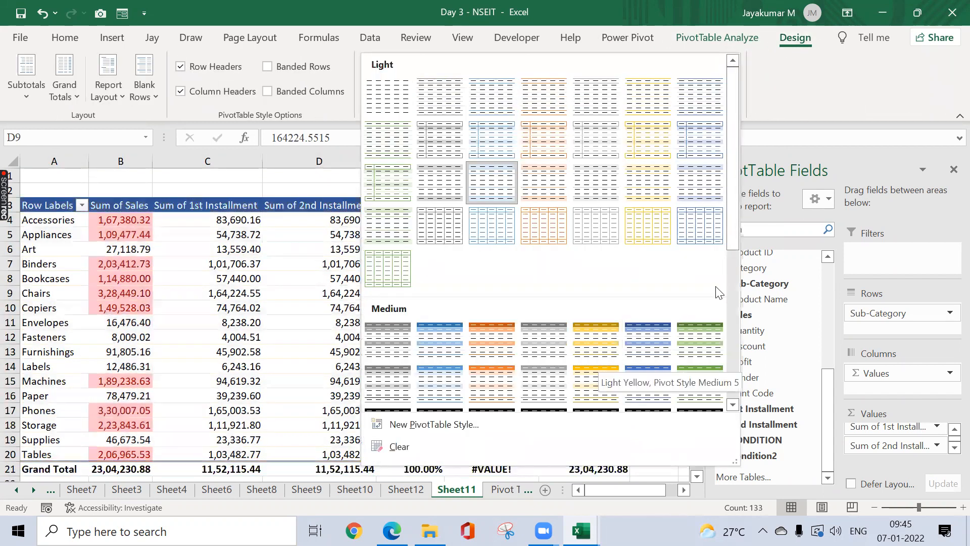
scroll(729, 310, down, 5)
click(602, 308)
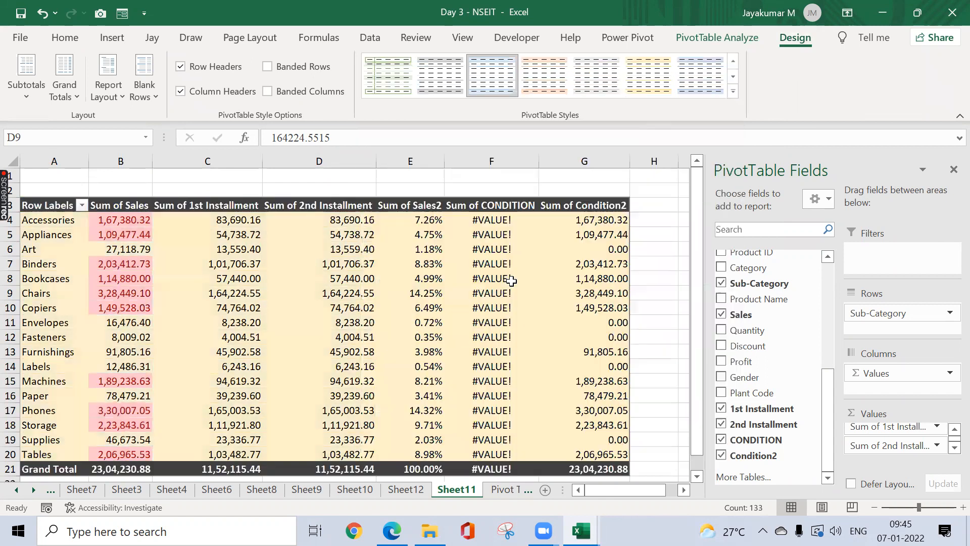
Step: Select cell D5 and bring up the PivotTable Analyze commands
click(288, 206)
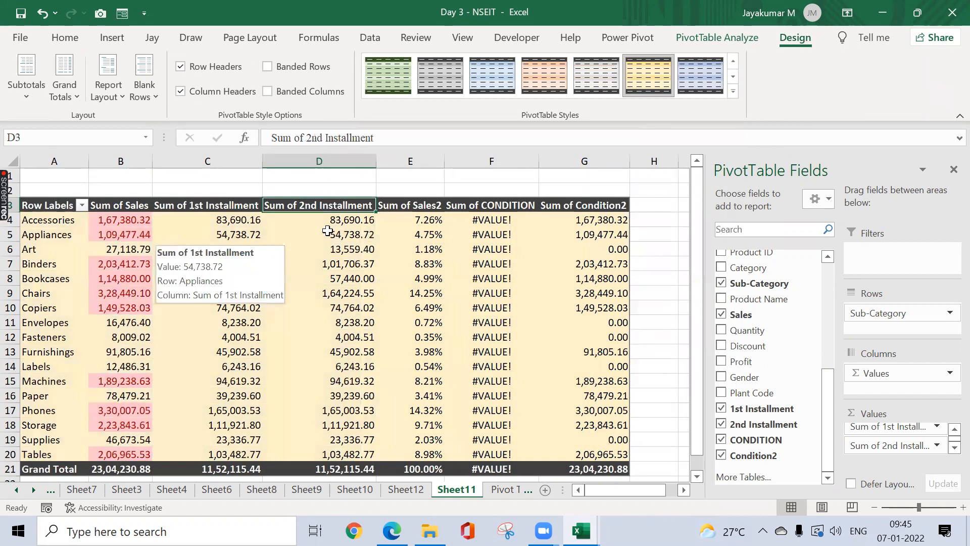
click(359, 233)
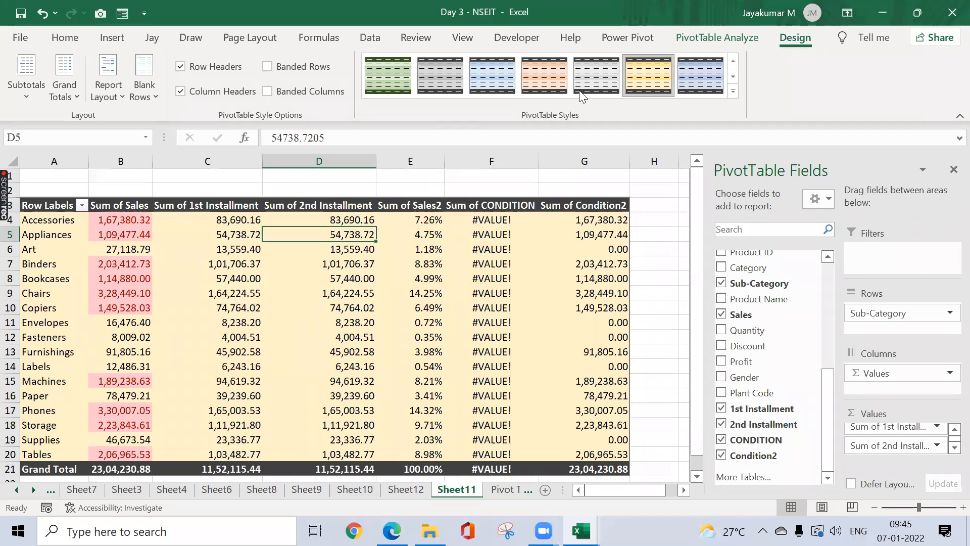
click(650, 40)
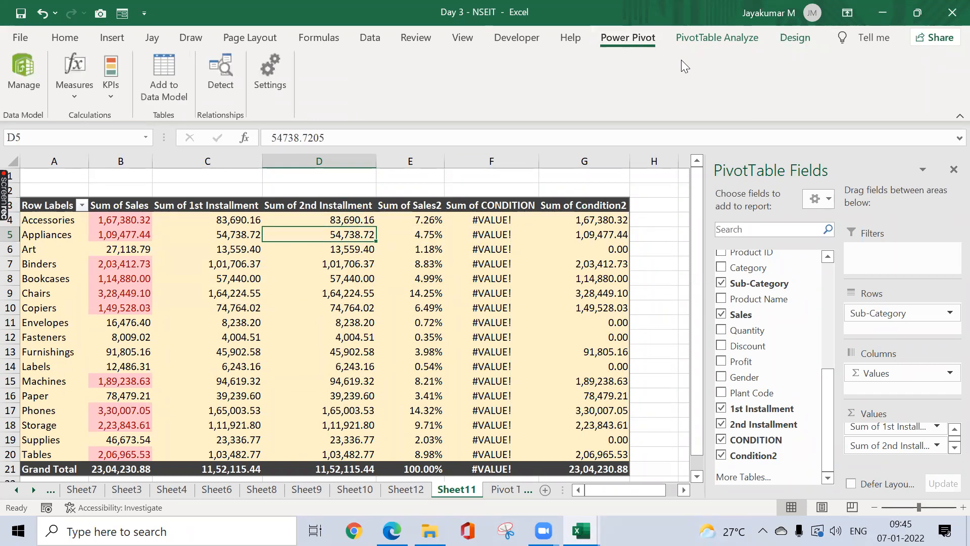
click(713, 39)
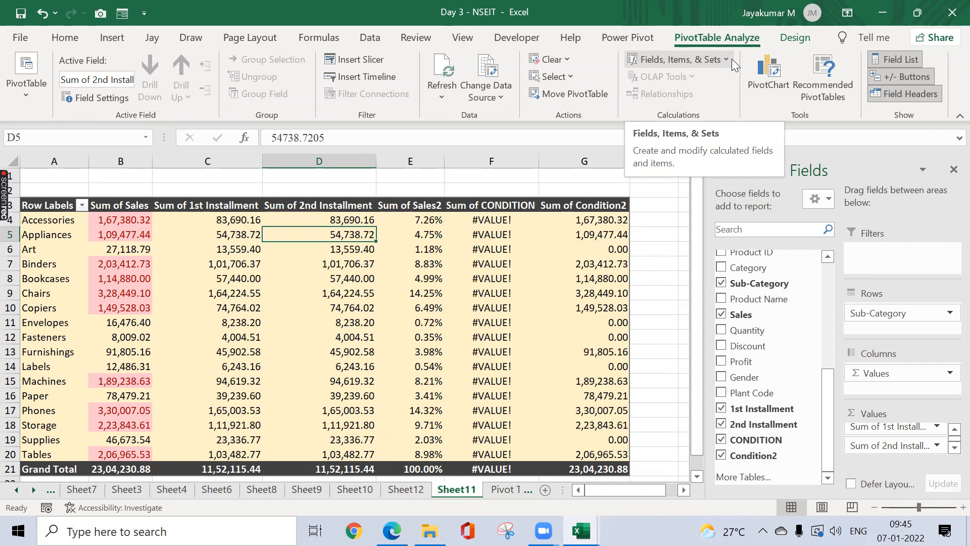
Step: Sort sub-categories by Sum of Sales largest to smallest, putting Phones on top, then select C10
right_click(119, 279)
mouse_move(234, 177)
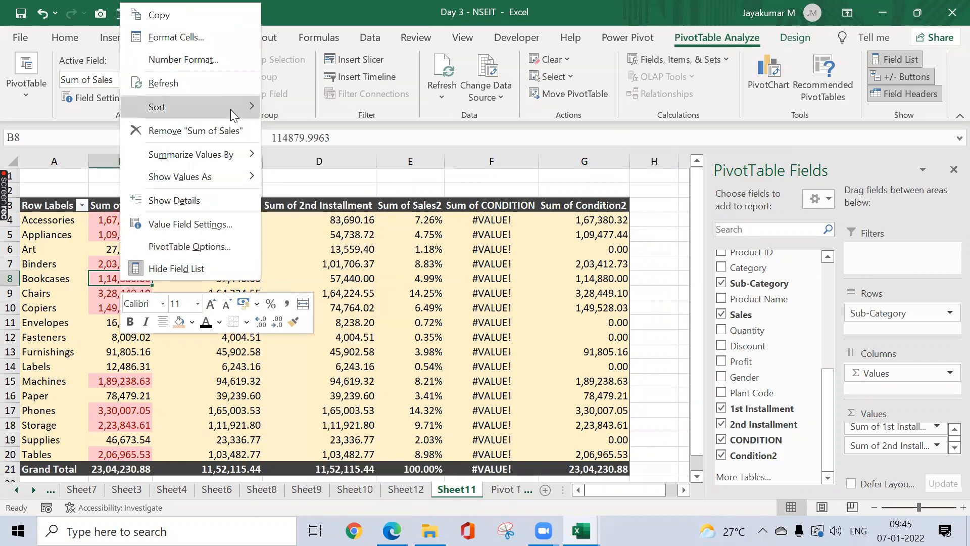
mouse_move(231, 109)
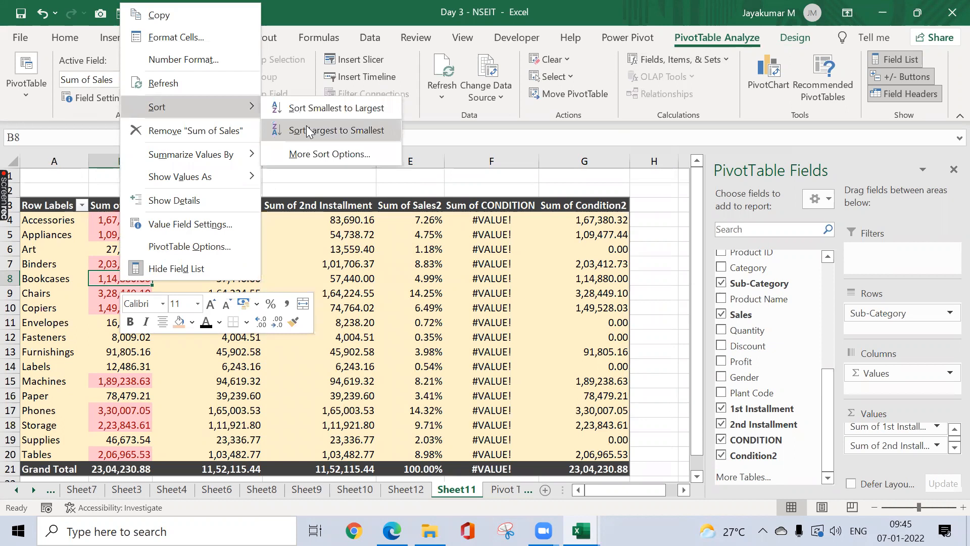
click(334, 127)
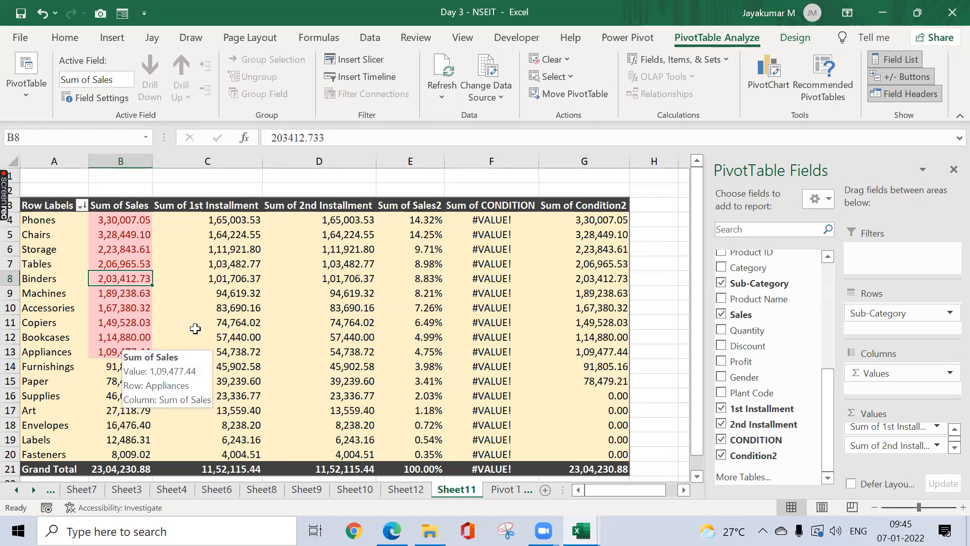
click(238, 307)
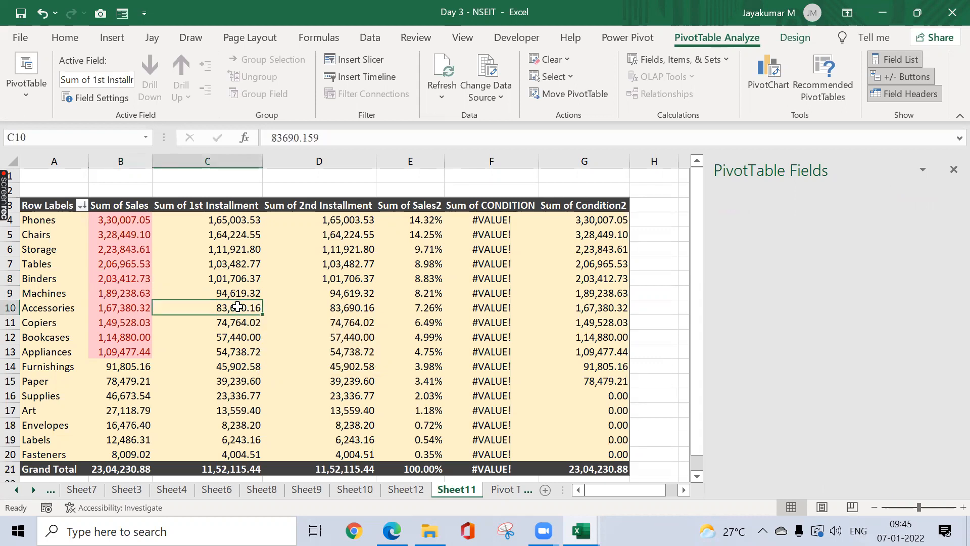
Step: Drill through C10 to list the Accessories detail rows on Sheet13, then return to the pivot
double_click(237, 307)
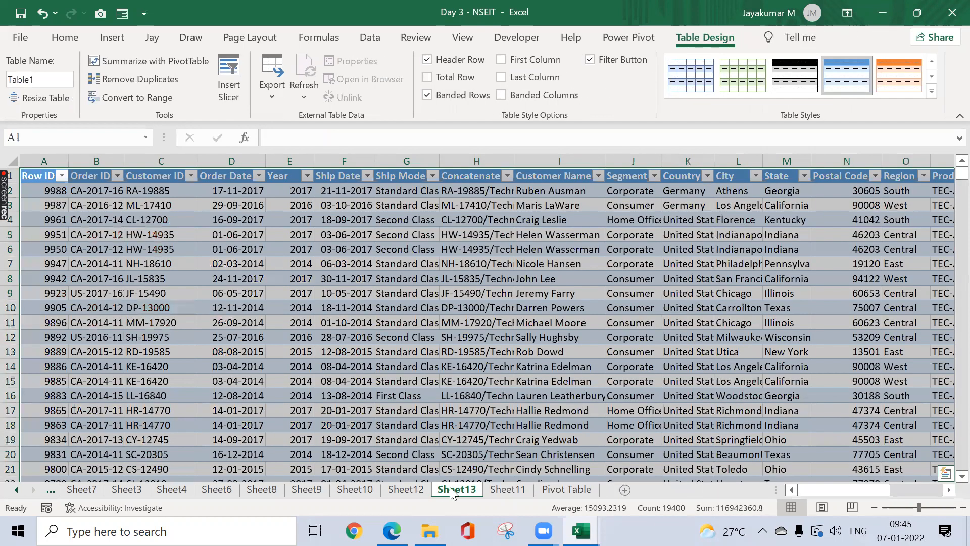
key(ctrl+Page_Up)
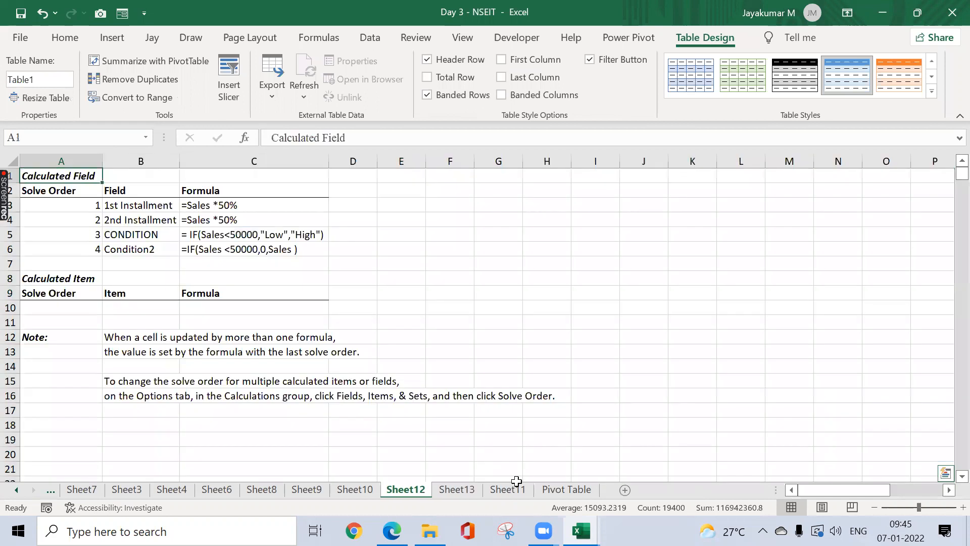
key(ctrl+Page_Down)
key(ctrl+Page_Down)
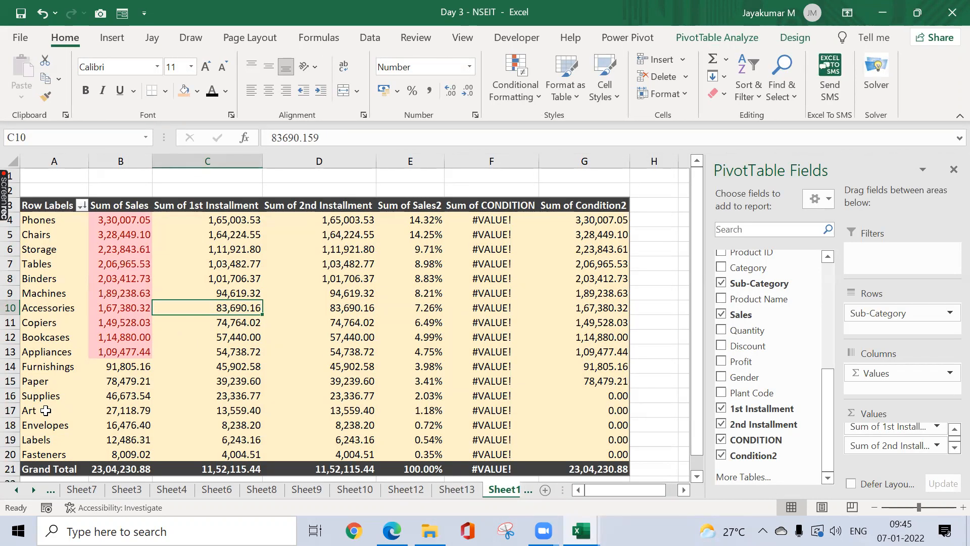
Step: Drill through B20 to list the Fasteners detail rows on Sheet14
click(120, 453)
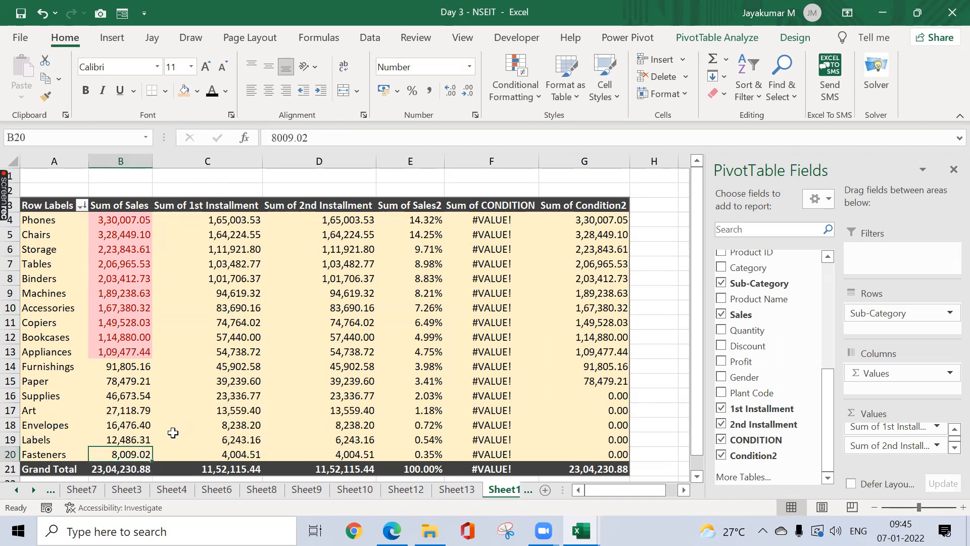
mouse_move(146, 451)
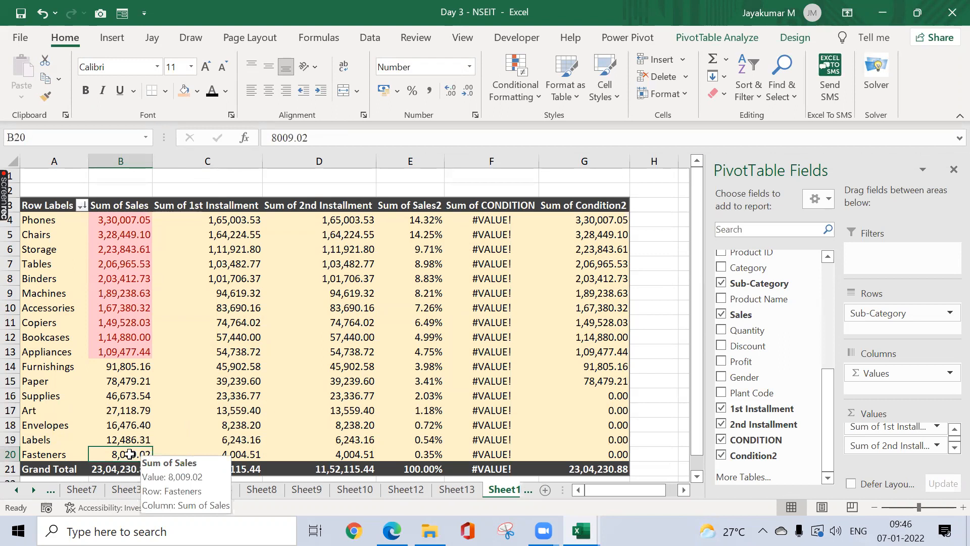
double_click(130, 454)
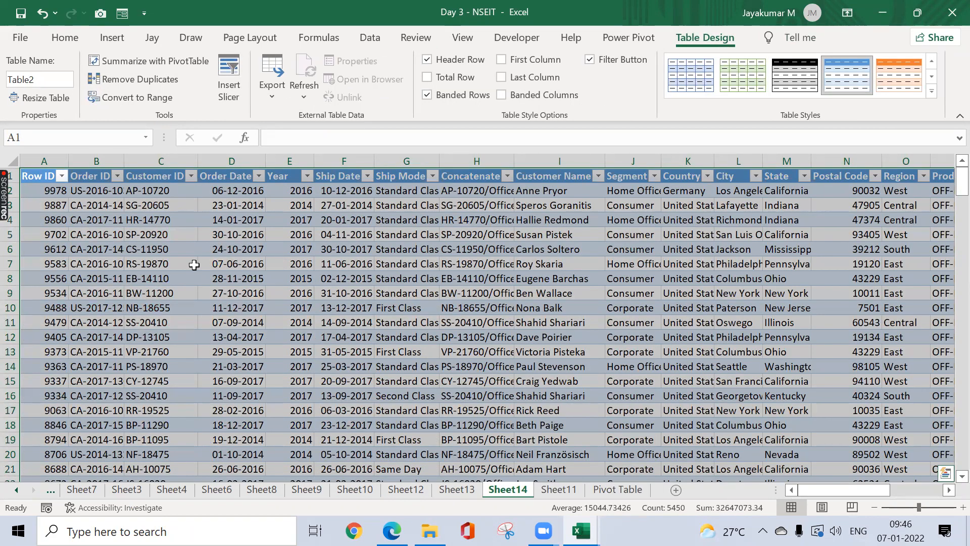
Step: Browse Sheet14's headings and Sub-Category column, then go back to Sheet11
key(Right)
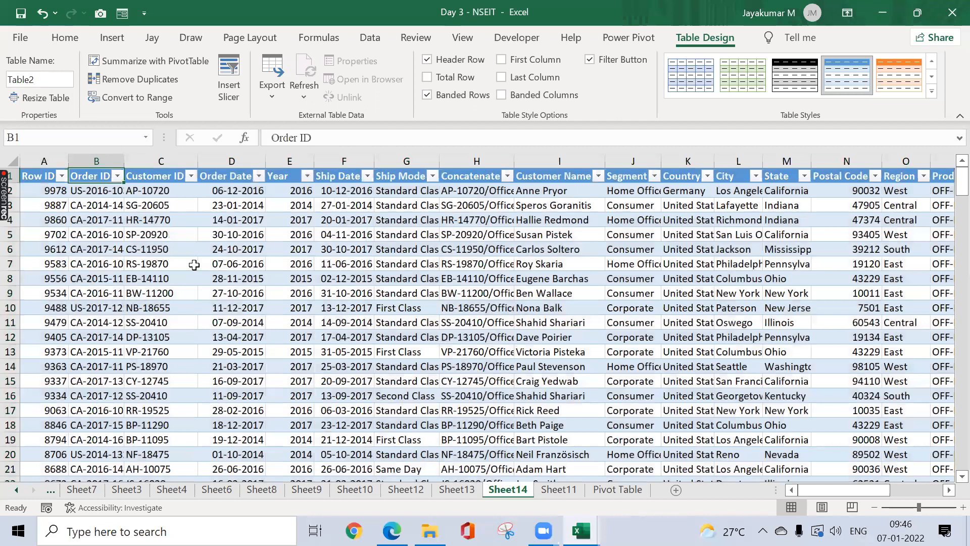
key(Right)
key(Right)
key(Right)
key(Right)
key(Right)
key(Right)
key(Right)
key(Right)
key(Right)
key(Right)
key(Right)
key(Right)
key(Right)
key(Right)
key(Right)
key(Right)
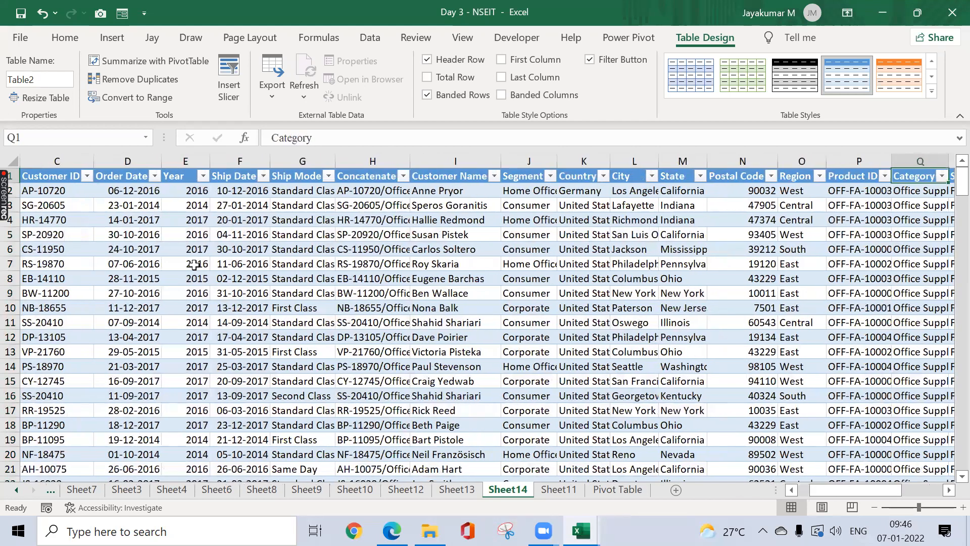
key(Right)
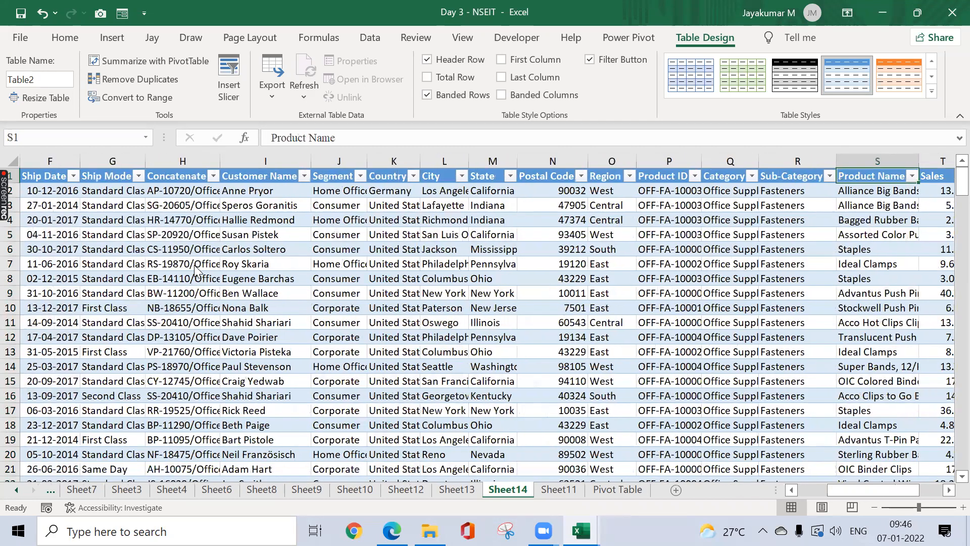
key(Left)
key(alt+Down)
key(Escape)
key(Down)
key(ctrl+shift+Down)
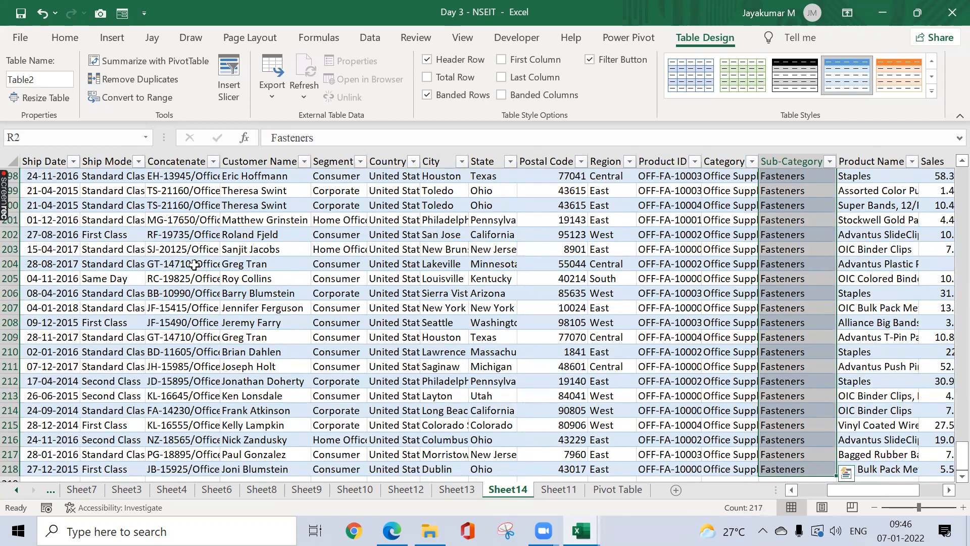
key(ctrl+Up)
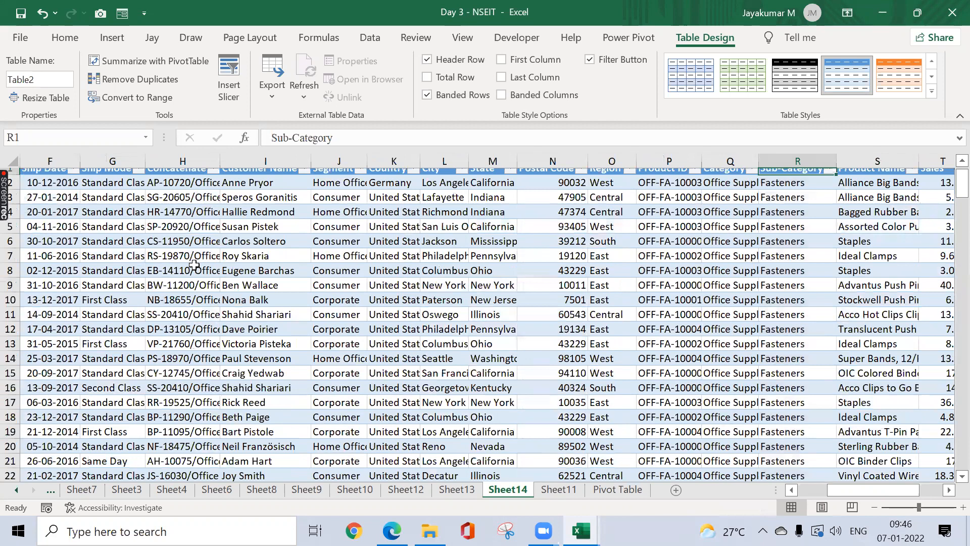
key(Right)
key(Right)
key(Right)
key(Right)
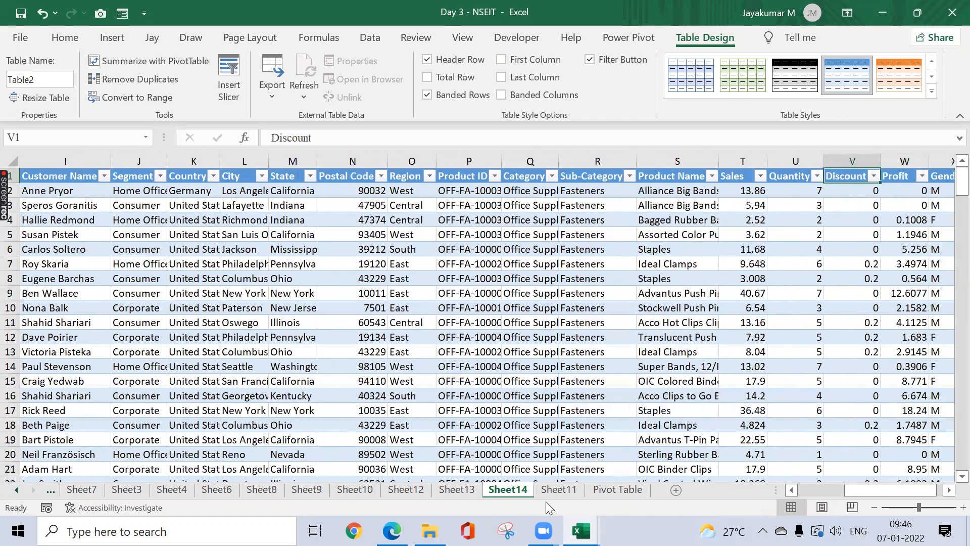
key(ctrl+Left)
click(558, 491)
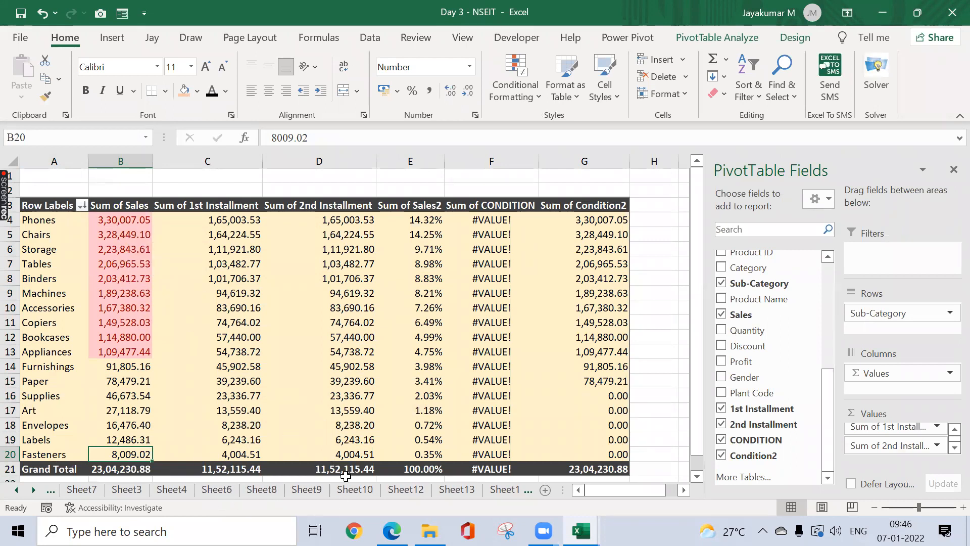
Step: Widen the sheet-tab area so Sheet14 shows beside Sheet11
mouse_move(337, 413)
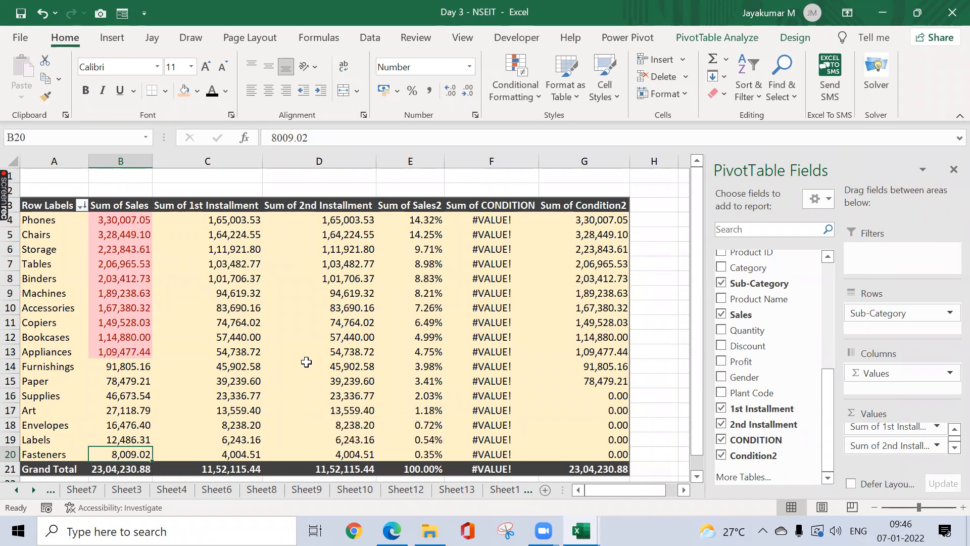
mouse_move(306, 361)
drag(562, 485, 630, 481)
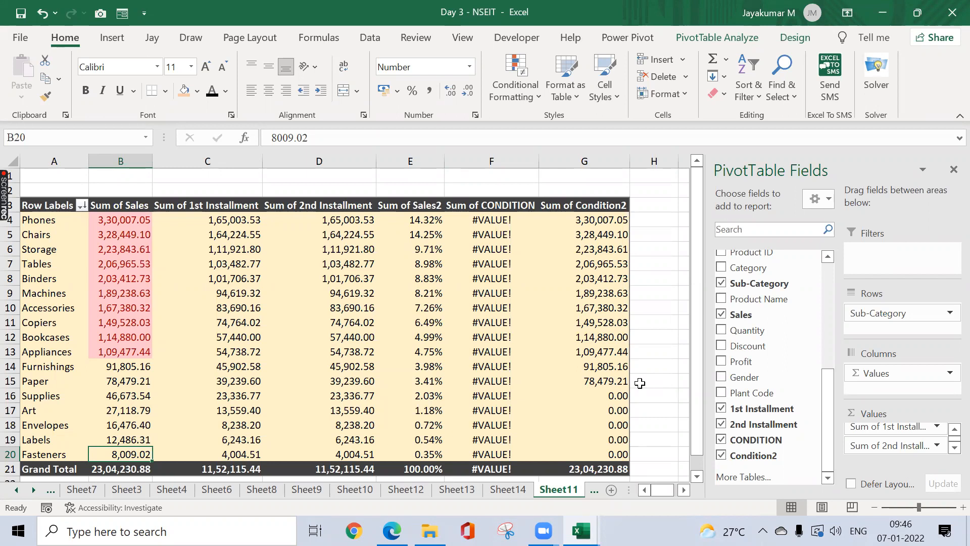
click(551, 36)
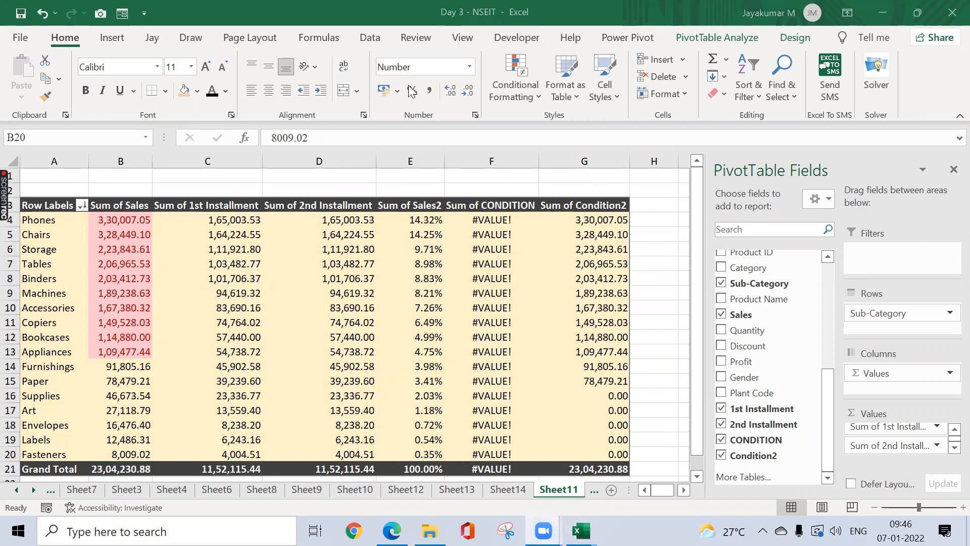
click(639, 245)
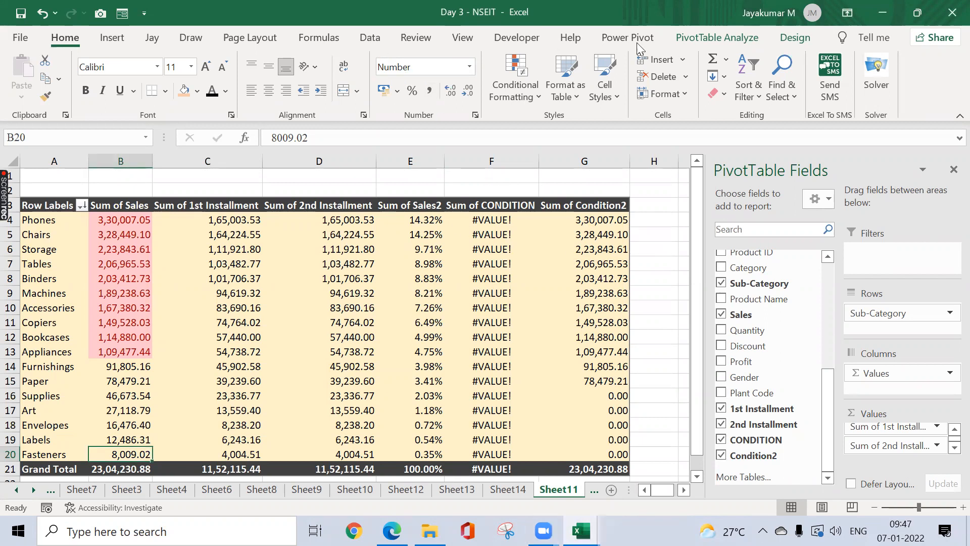
Step: Cycle through the PivotTable Analyze, Power Pivot and Design tabs, ending on PivotTable Analyze
click(705, 41)
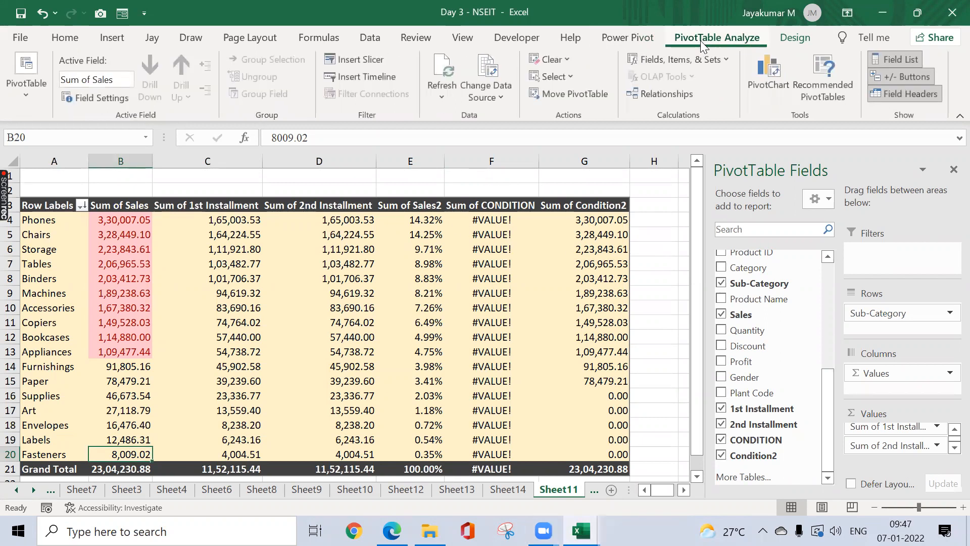
click(645, 38)
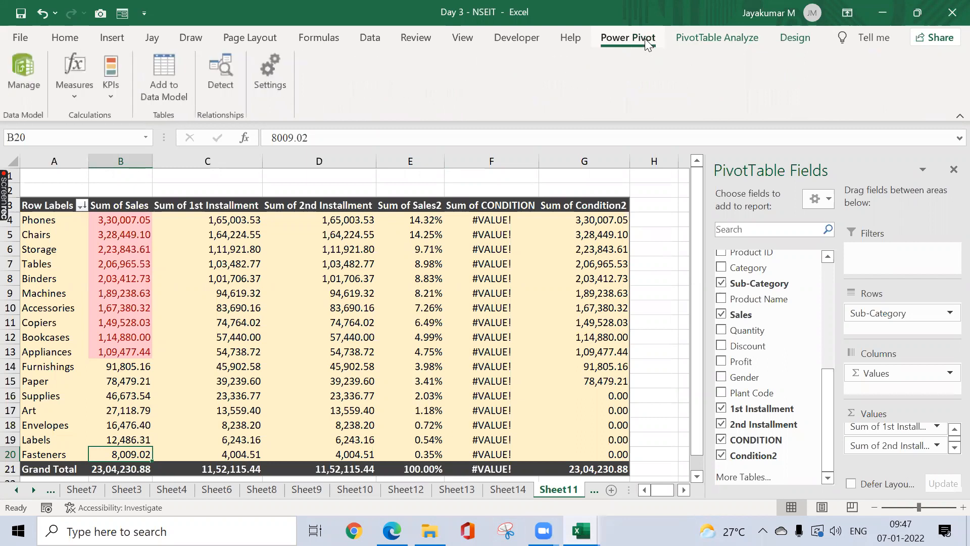
click(726, 45)
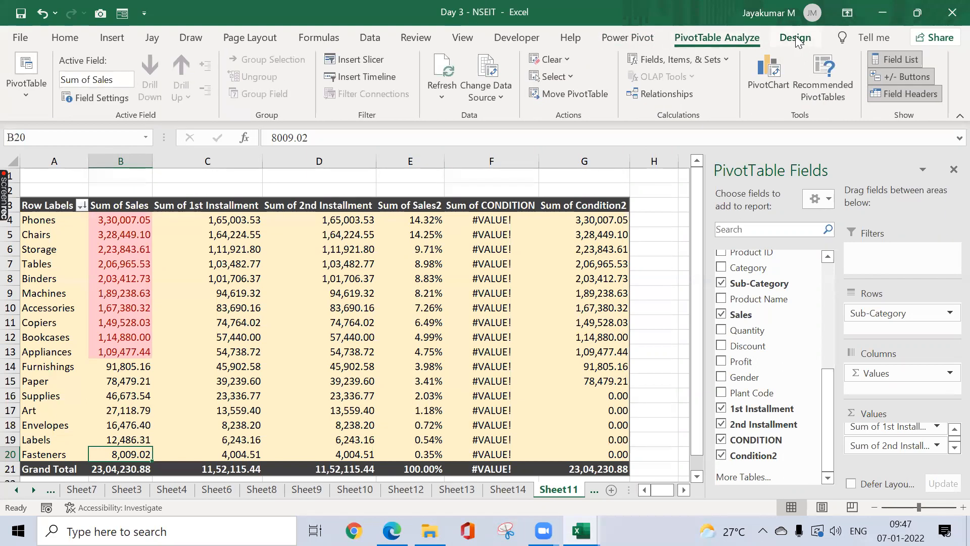
click(795, 38)
click(743, 39)
mouse_move(418, 324)
Step: Add a blank Sheet15 with Shift+F11 and show the Insert commands on Sheet11
click(594, 491)
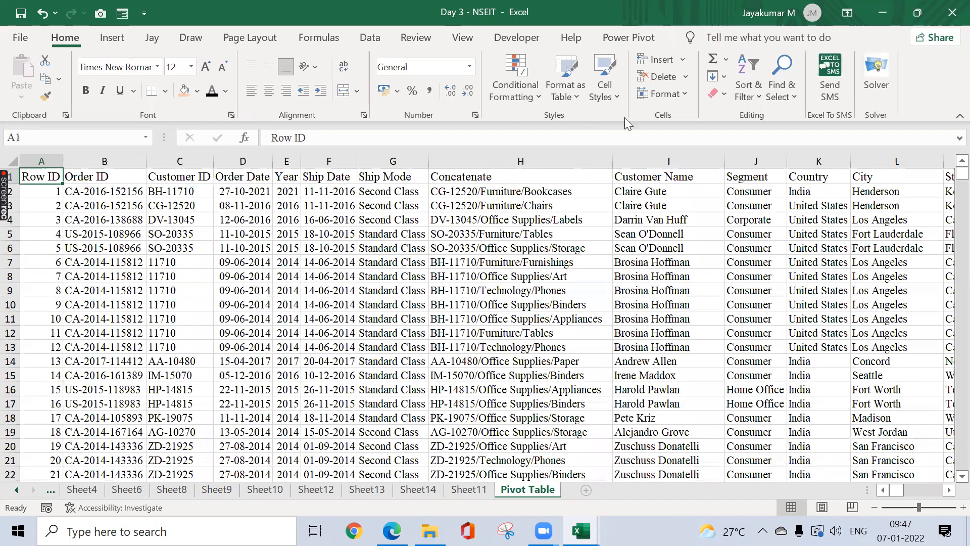
key(shift+F11)
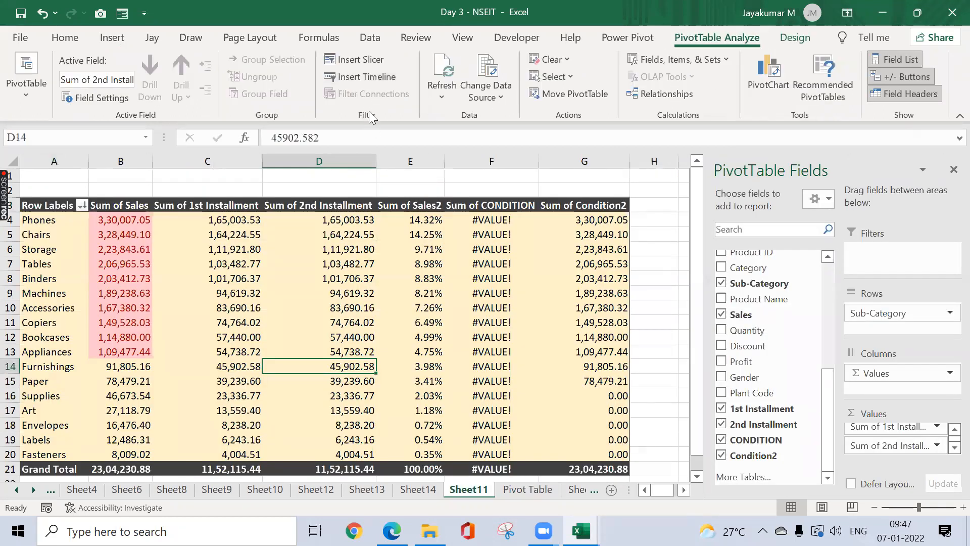
click(112, 39)
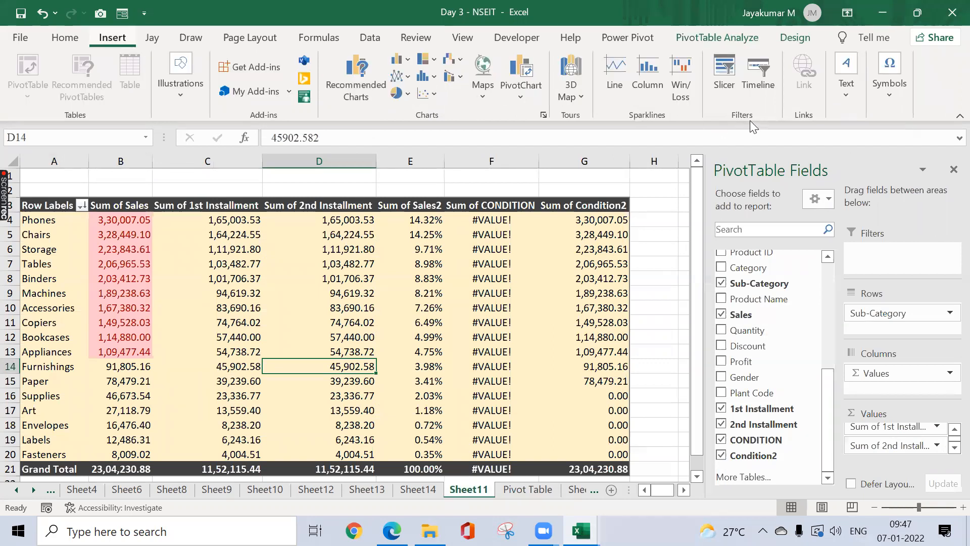
Step: On Sheet15 enter Slicers and Timeline in C3:C4 with Filters beside each in D3:D4
click(579, 490)
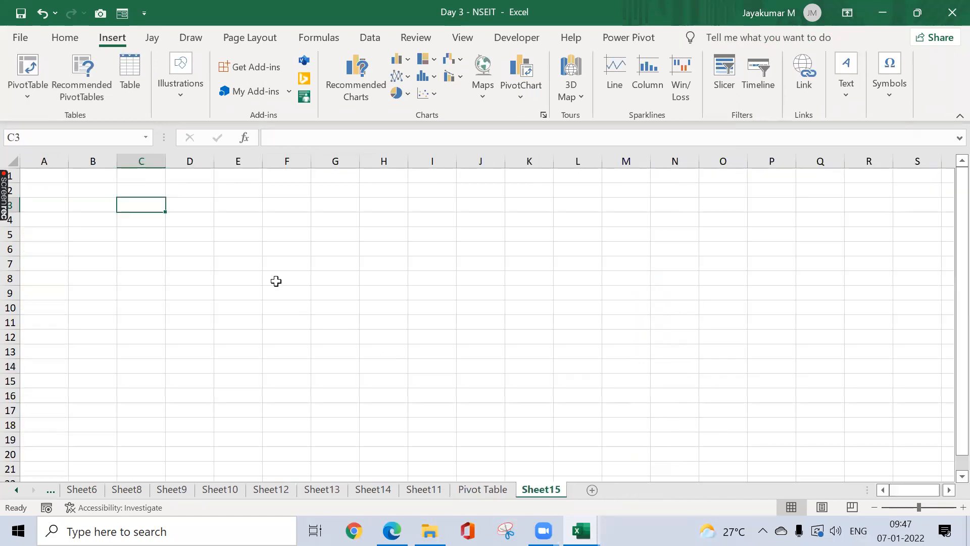
text(Slicers)
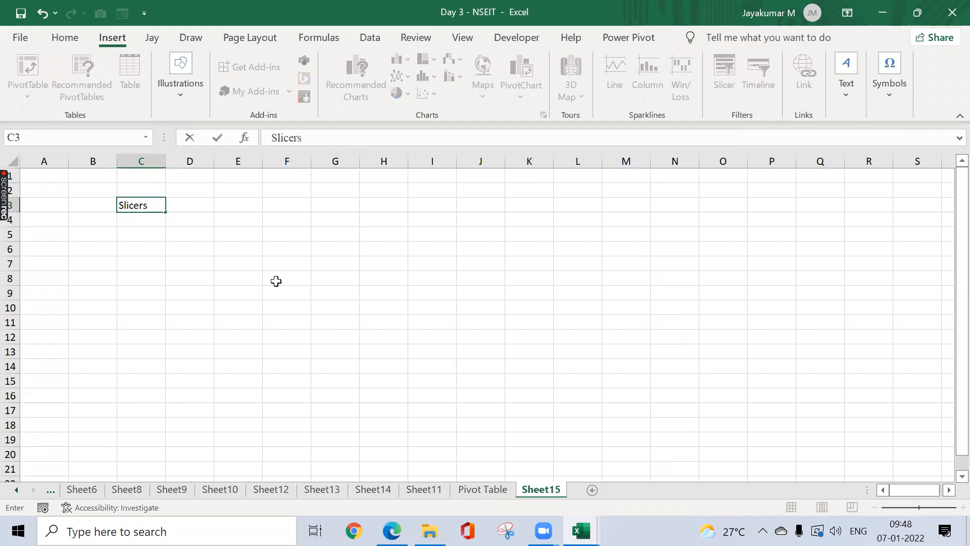
key(Return)
text(Timein)
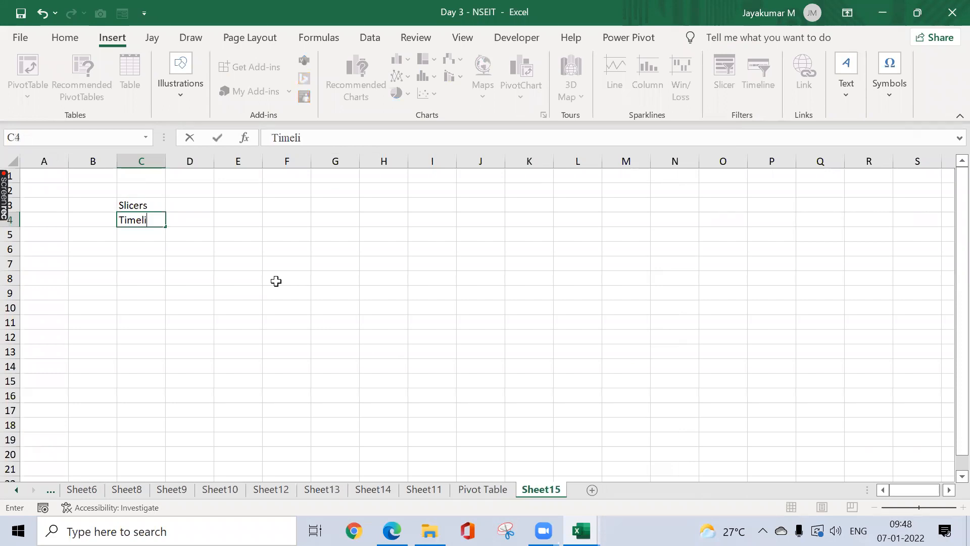
text(ne)
key(Right)
key(Left)
key(Up)
key(Up)
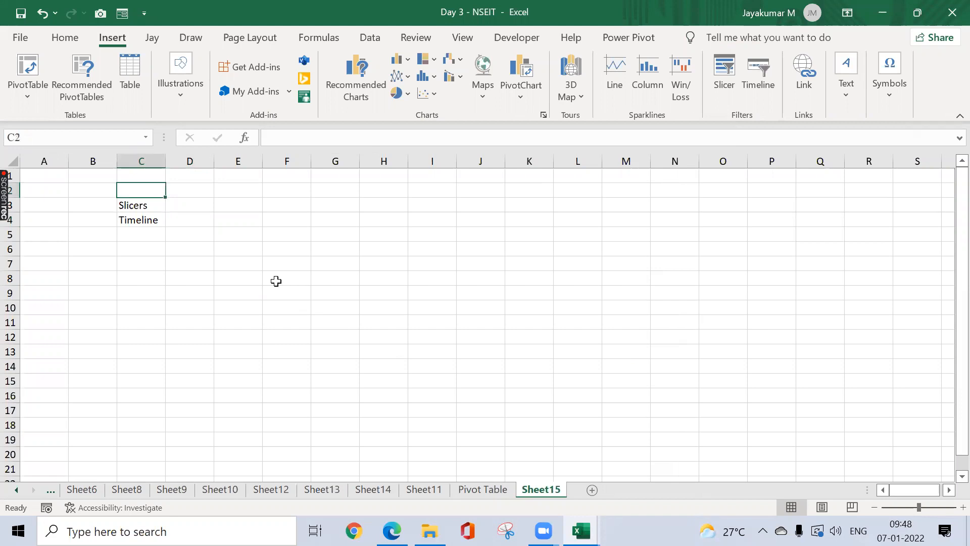
key(Right)
key(Down)
text(F)
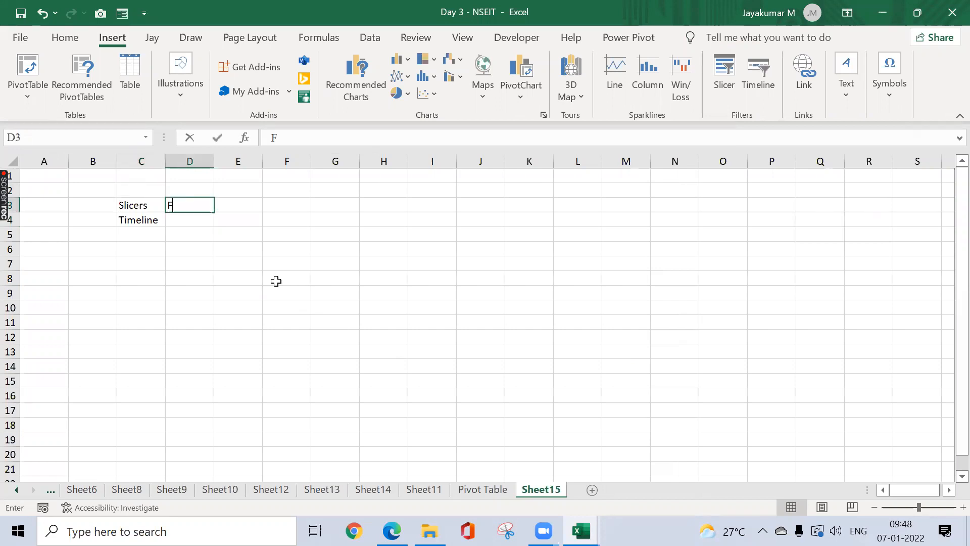
text(ilter)
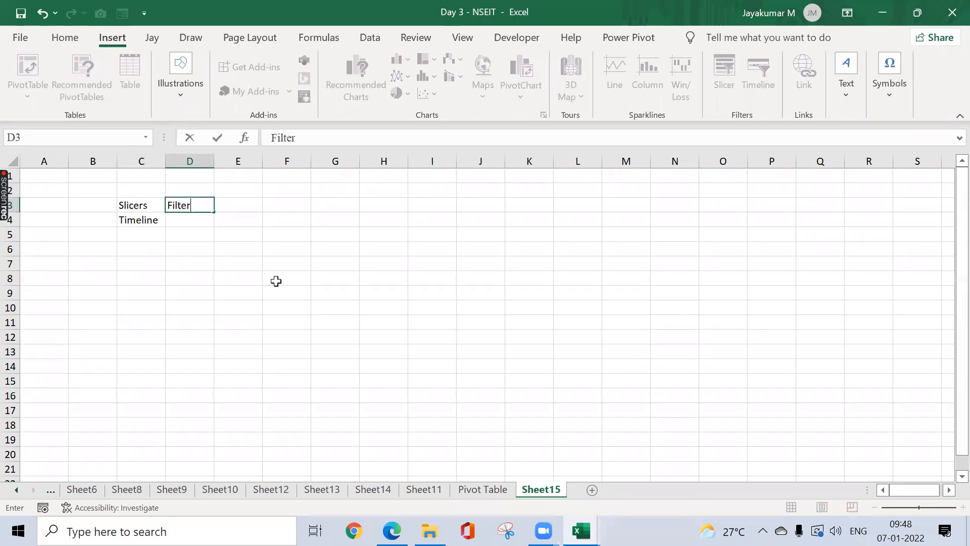
text(s)
key(Return)
text(Fi)
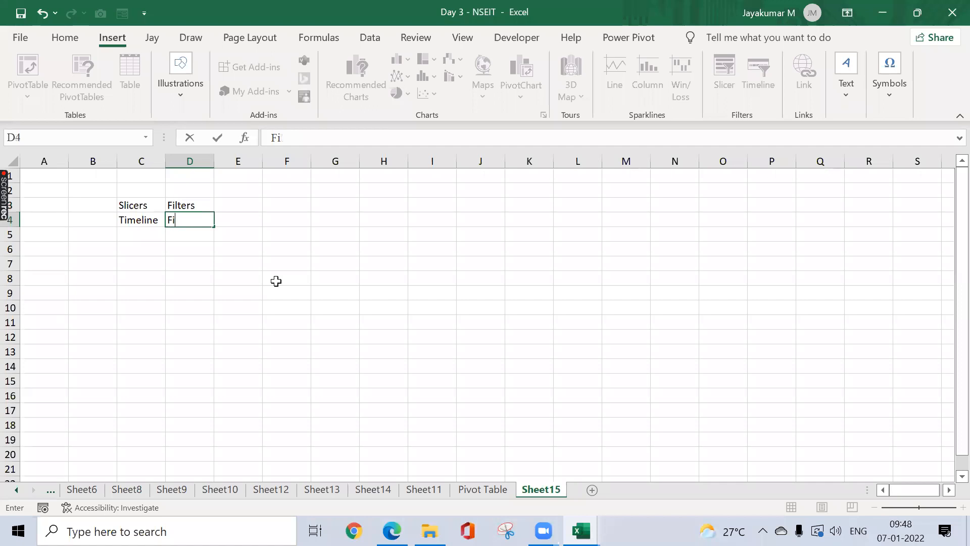
text(tllters)
key(Return)
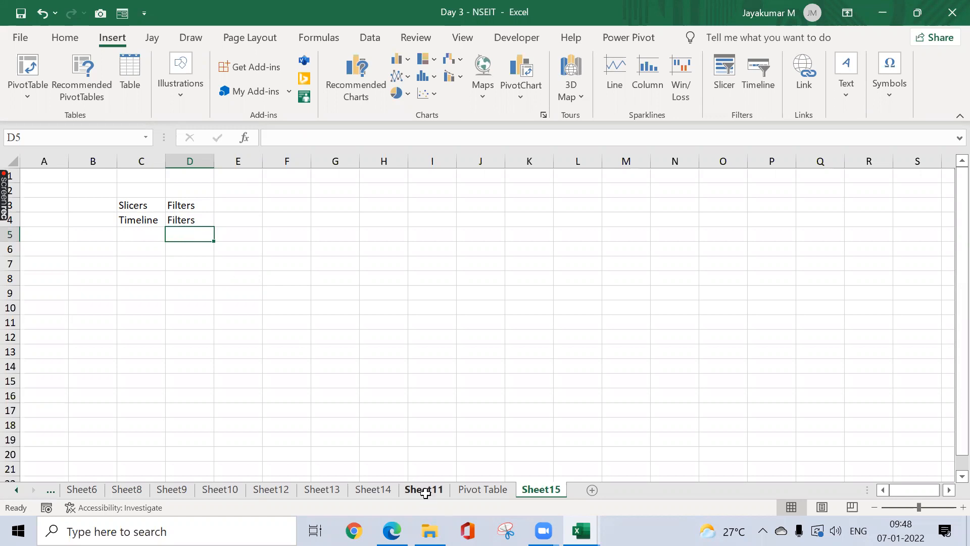
Step: Add the note 'Pivot table or table' in E3 and start AutoFitting column E
click(450, 337)
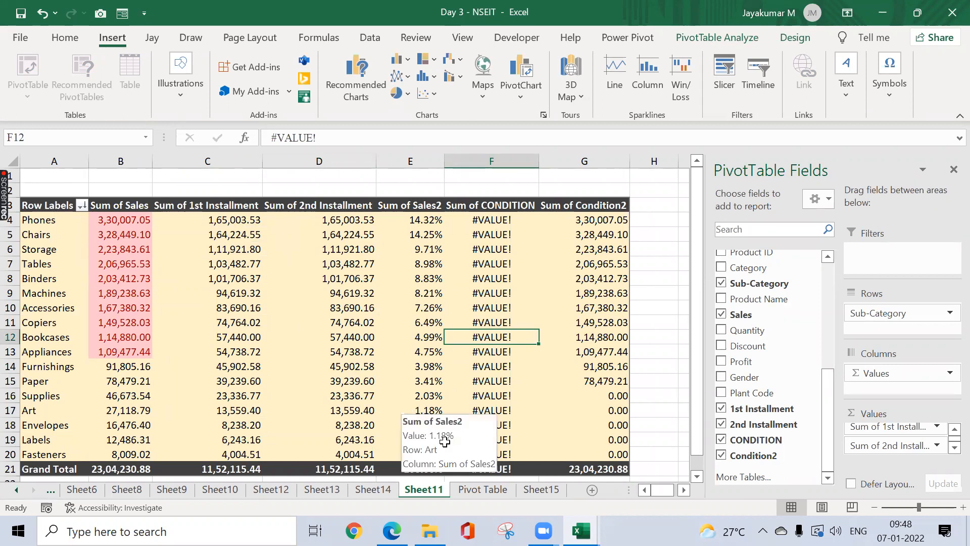
click(522, 489)
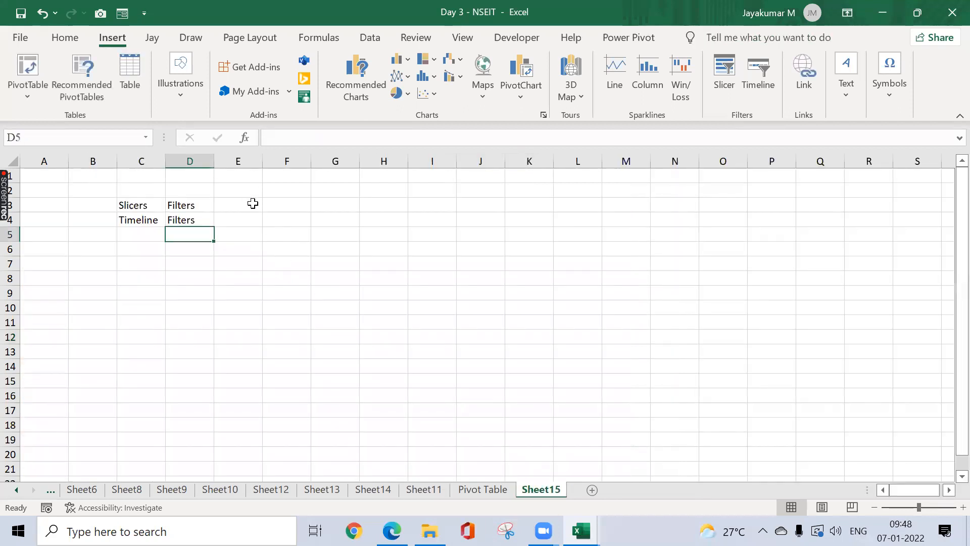
click(252, 204)
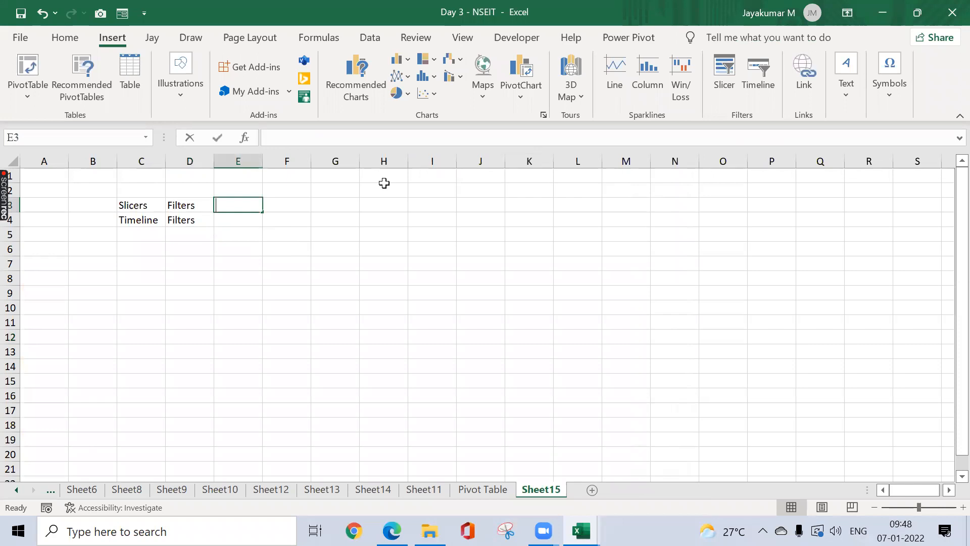
text(Pivot table or table)
key(Return)
key(Up)
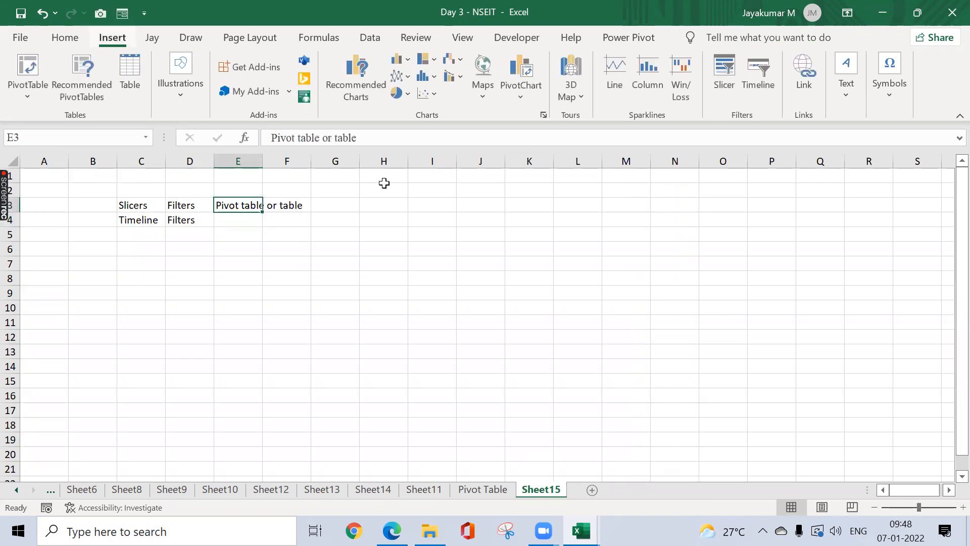
key(alt+h)
Step: Finish AutoFitting column E, then move back through the sheet tabs to Sheet4
key(o)
key(i)
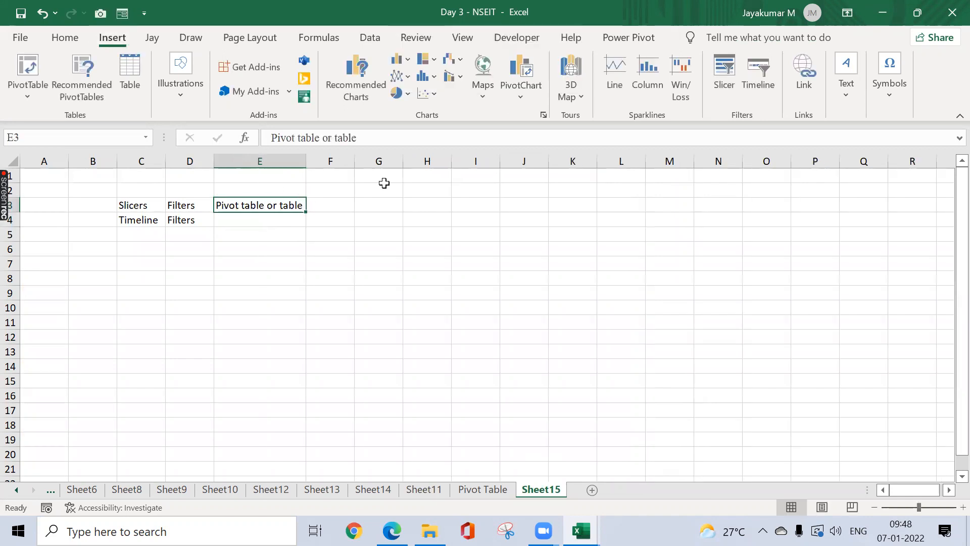
click(212, 488)
right_click(190, 491)
click(133, 490)
click(129, 490)
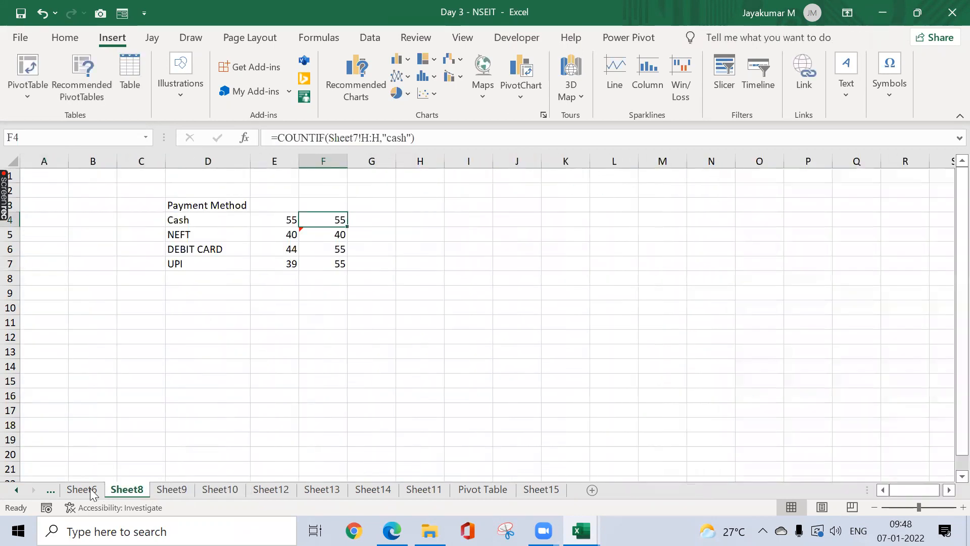
click(62, 490)
click(16, 489)
click(16, 490)
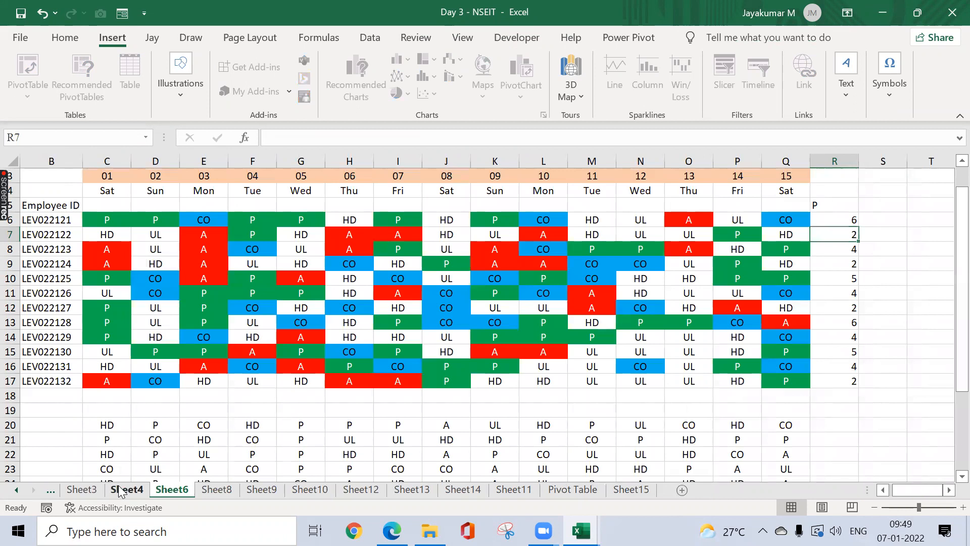
click(125, 489)
Step: Format Sheet4's Date values from H2 as time and cancel a sparkline attempt
click(396, 192)
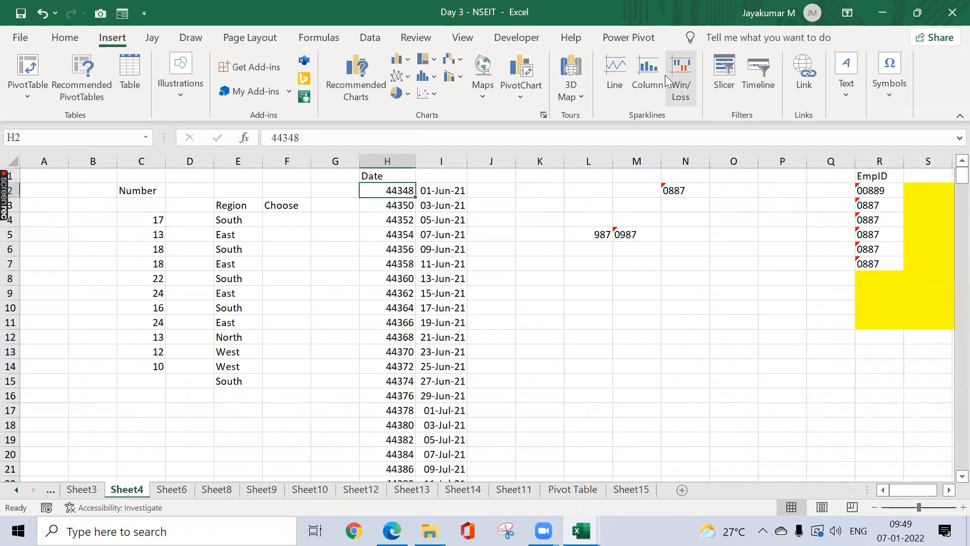
key(ctrl+shift+Down)
key(ctrl+shift+2)
key(ctrl+shift+Up)
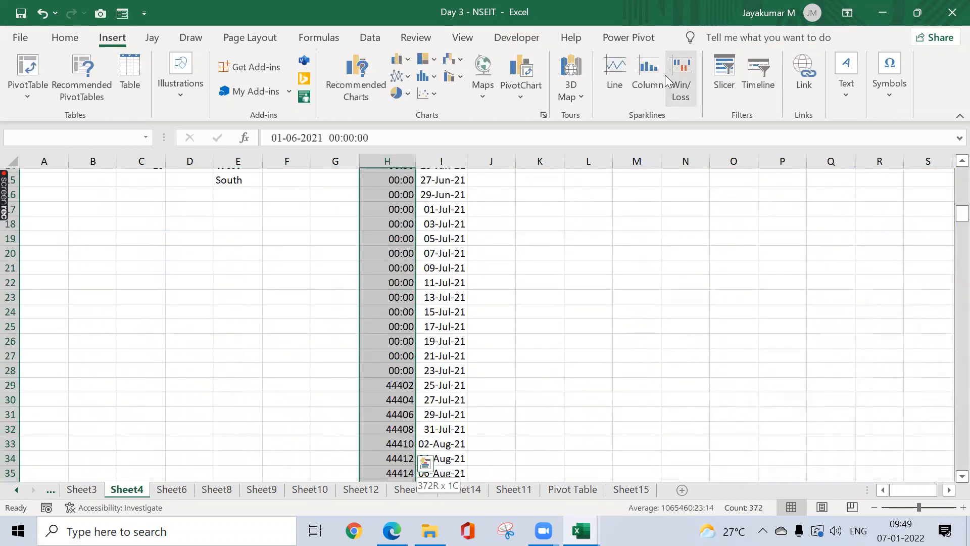
key(shift+Right)
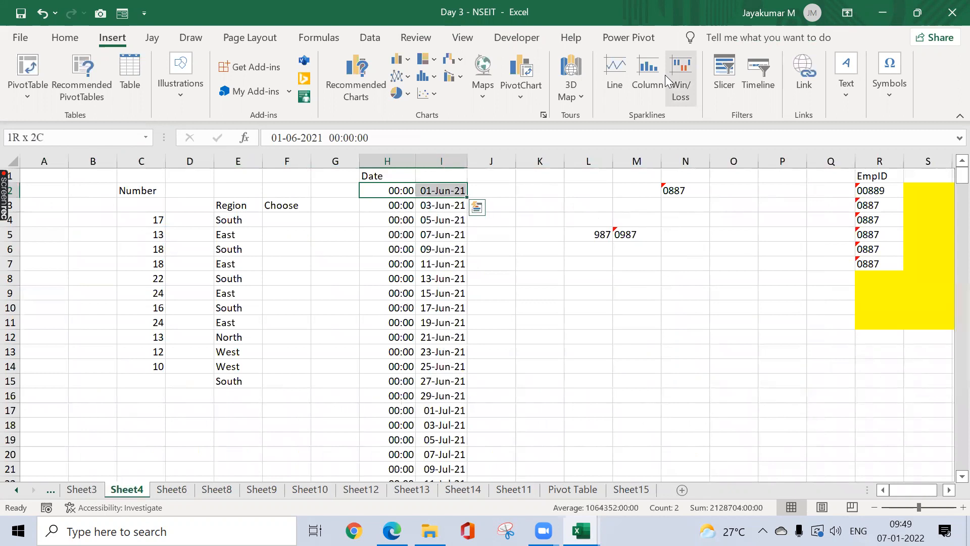
click(665, 75)
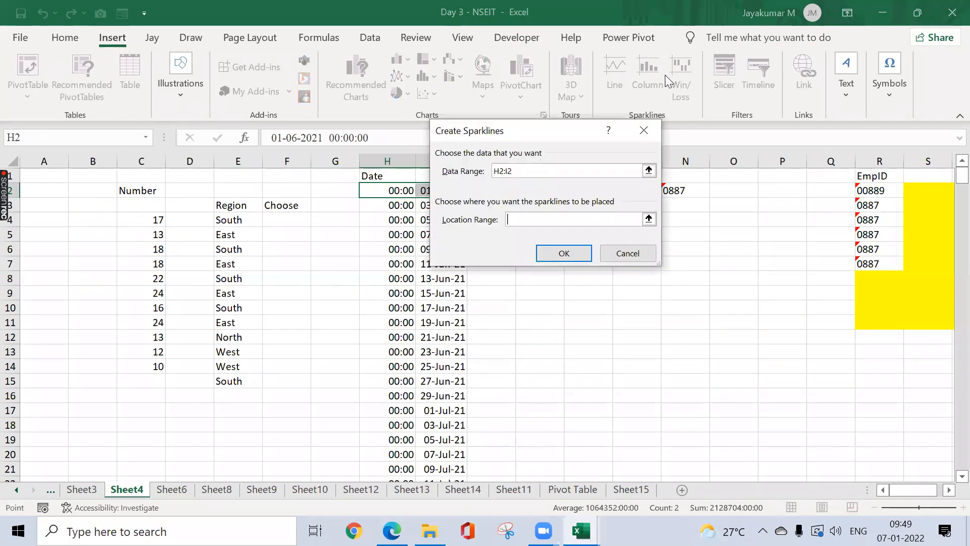
key(Escape)
Step: Select the Sheet3 invoice range C2:D374 with its Invoice NO and Amount headers
key(ctrl+Page_Up)
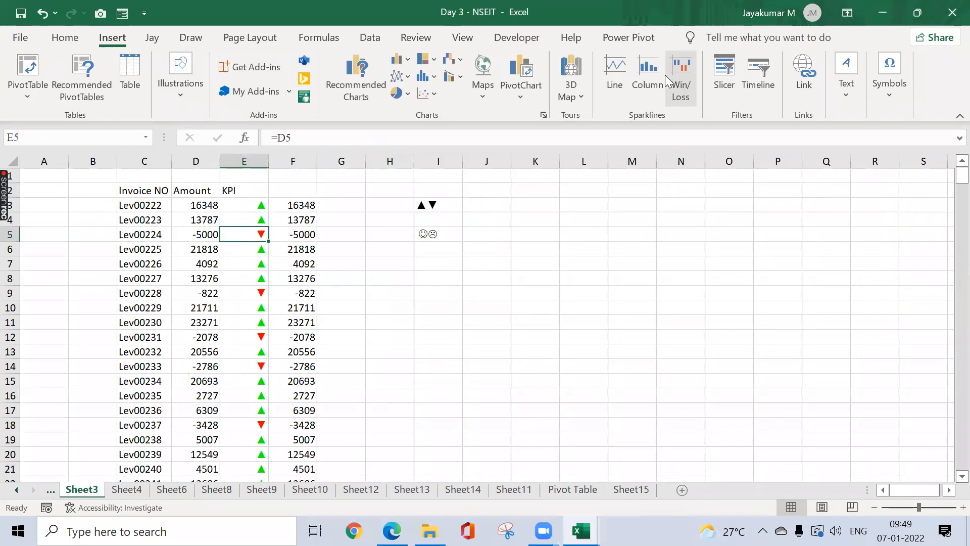
key(Left)
key(Up)
key(Up)
key(Left)
key(Left)
key(Up)
key(Right)
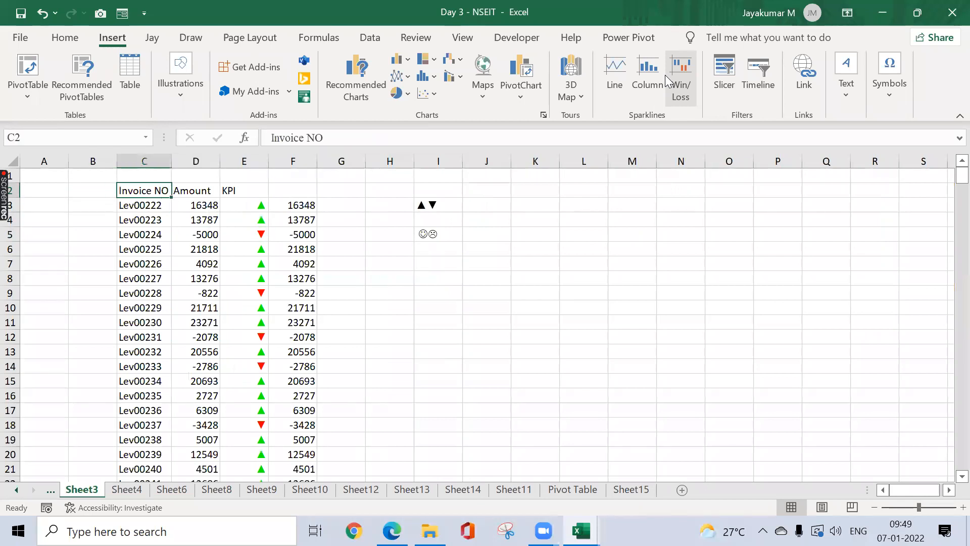
key(shift+Right)
key(ctrl+shift+Down)
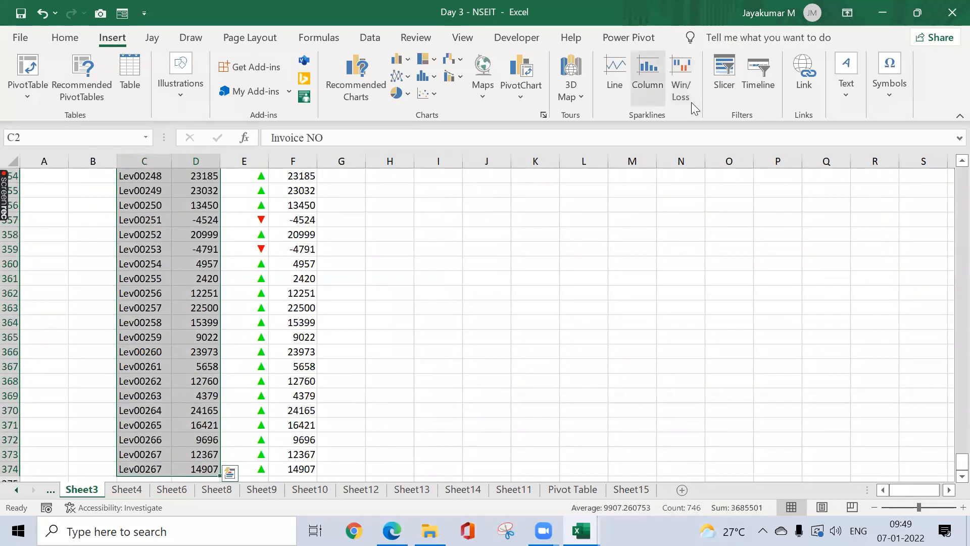
Step: Try Insert Slicer on the plain range, then make $C$2:$D$374 a table with headers
click(724, 90)
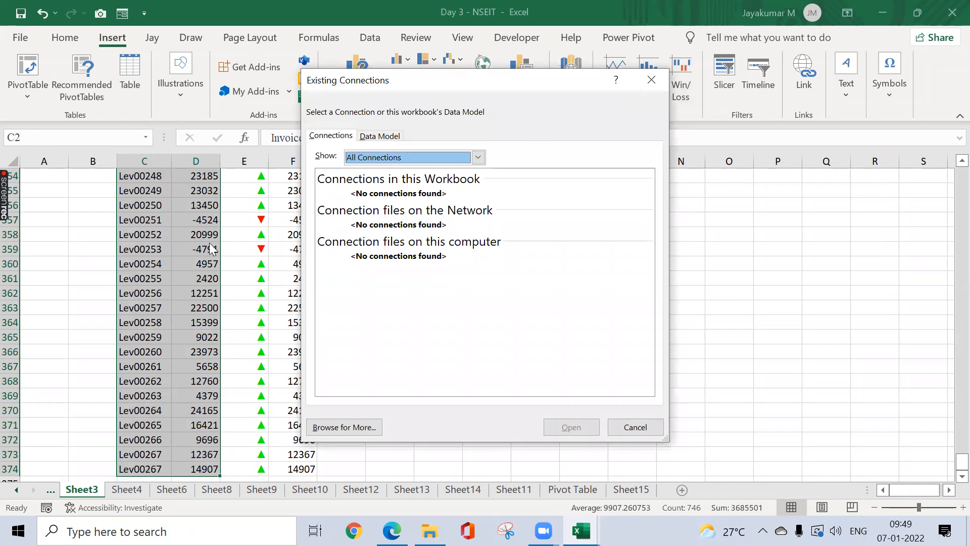
click(640, 87)
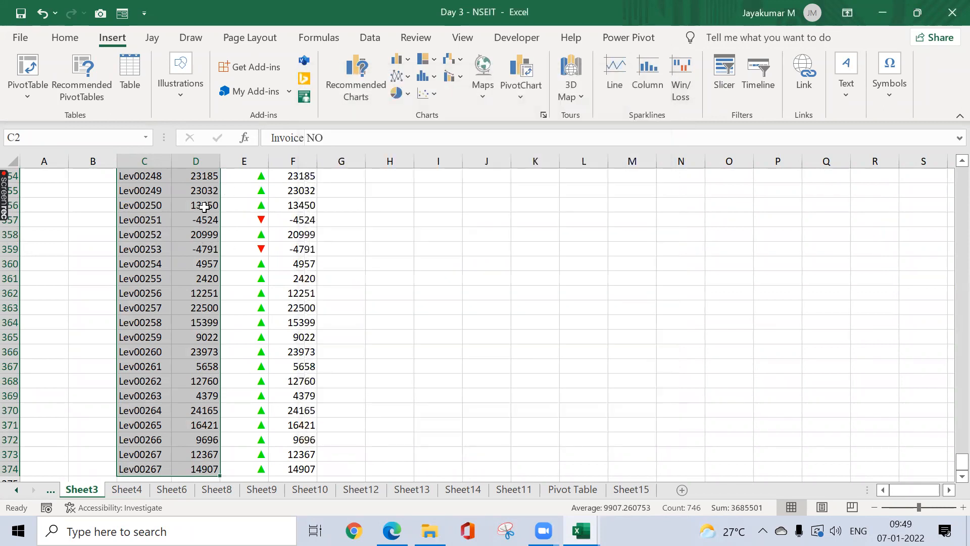
key(ctrl+t)
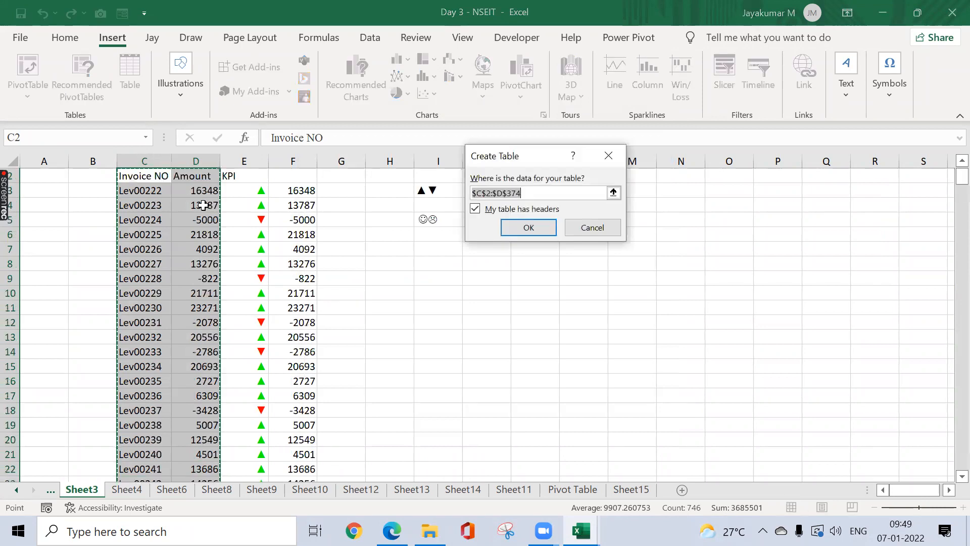
click(528, 226)
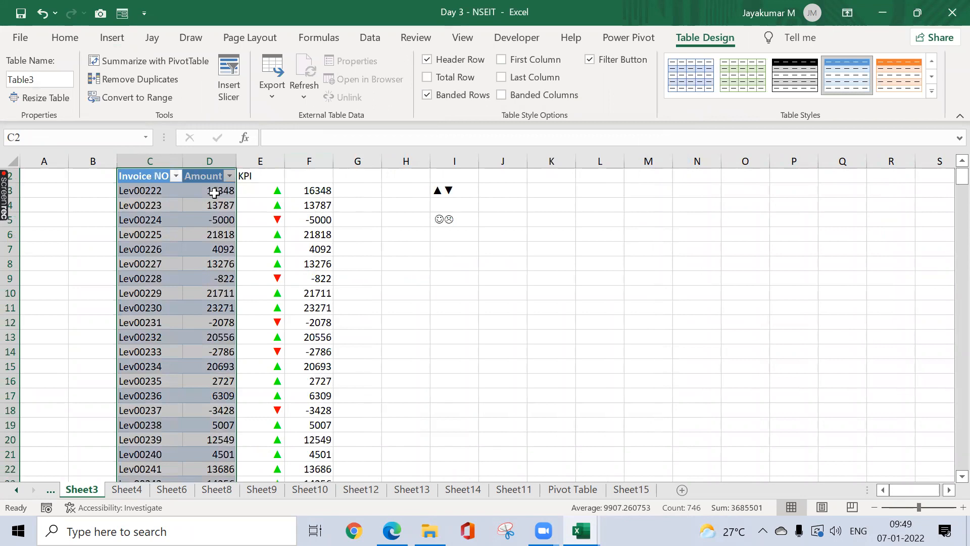
Step: Add Invoice NO and Amount slicers to the invoice table
click(125, 40)
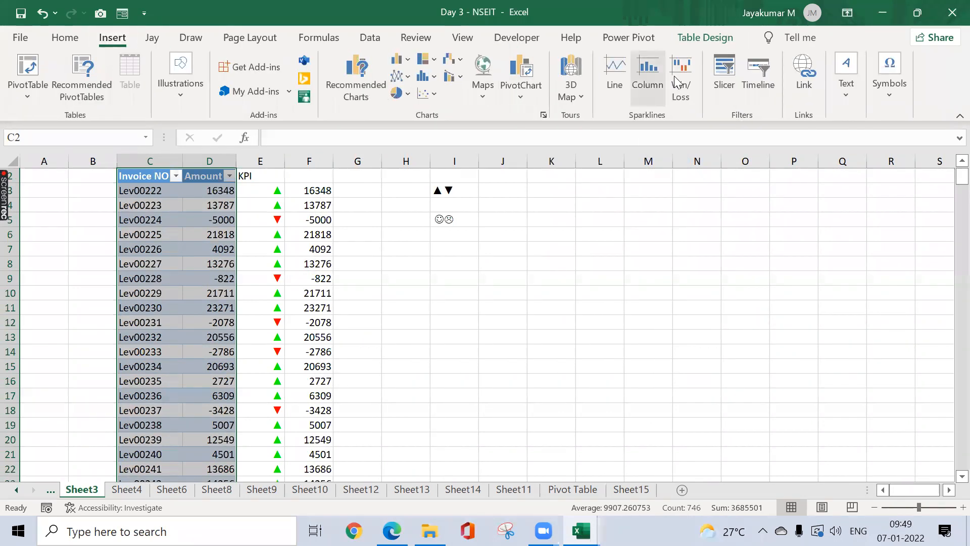
click(725, 71)
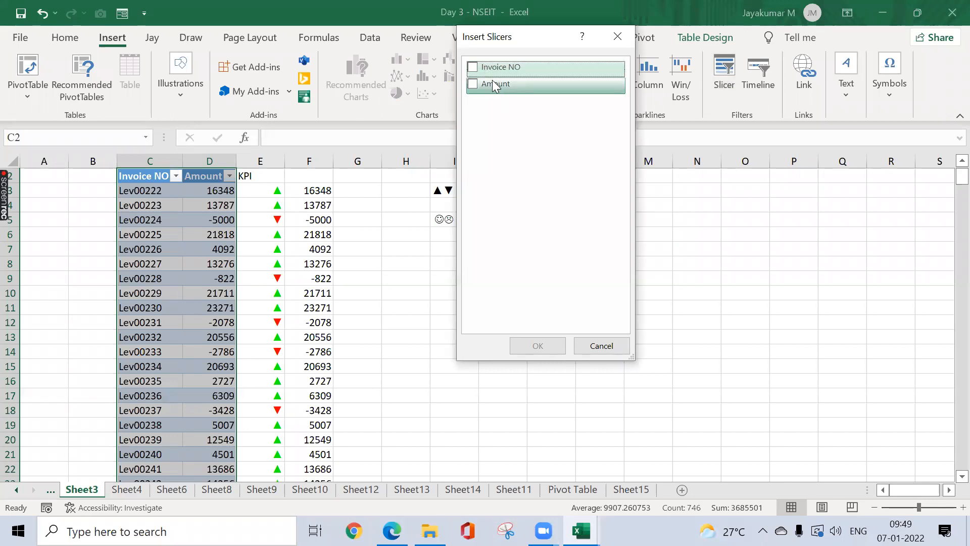
click(477, 67)
click(474, 83)
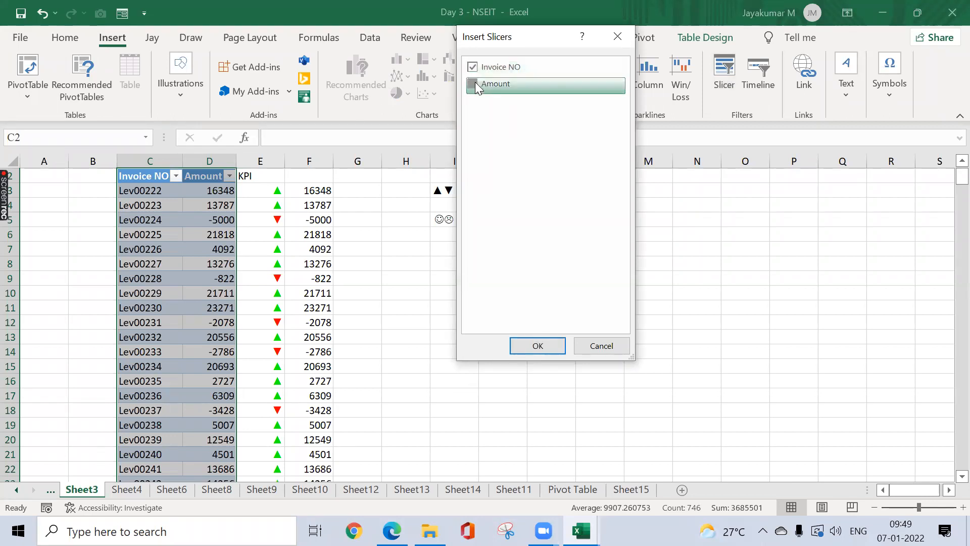
click(554, 346)
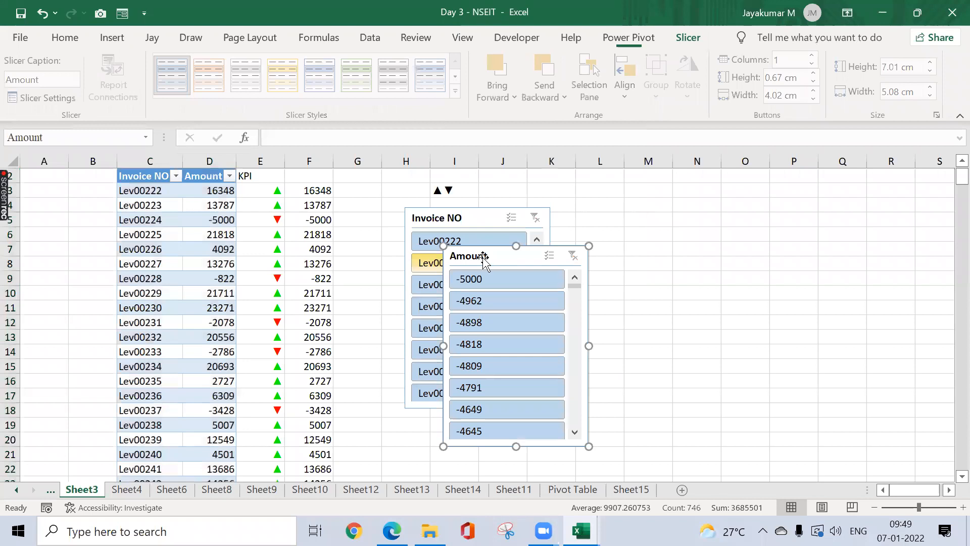
Step: Place both slicers right of the table and enlarge the Invoice NO slicer to about 9.74 × 6.97 cm
drag(535, 241, 784, 172)
drag(476, 218, 545, 181)
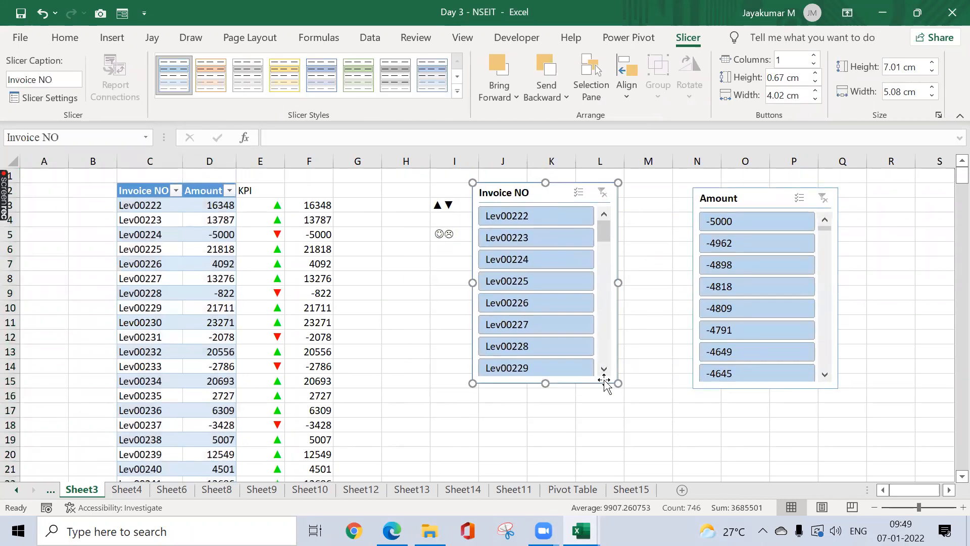
drag(618, 382, 671, 461)
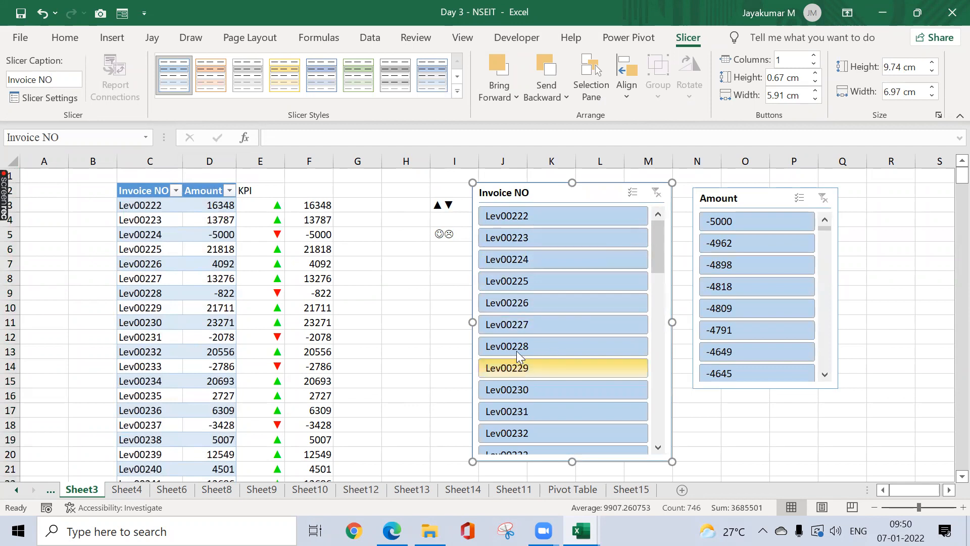
click(526, 343)
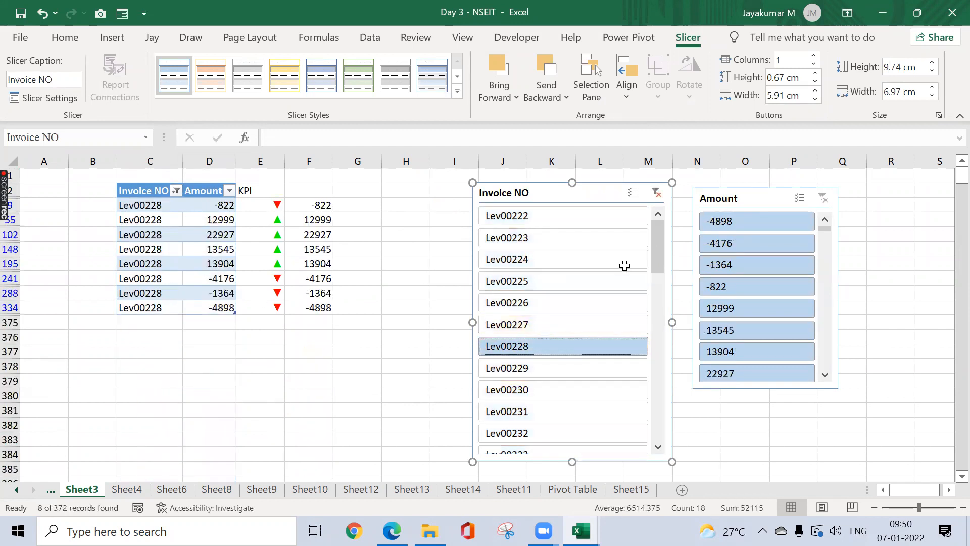
click(793, 310)
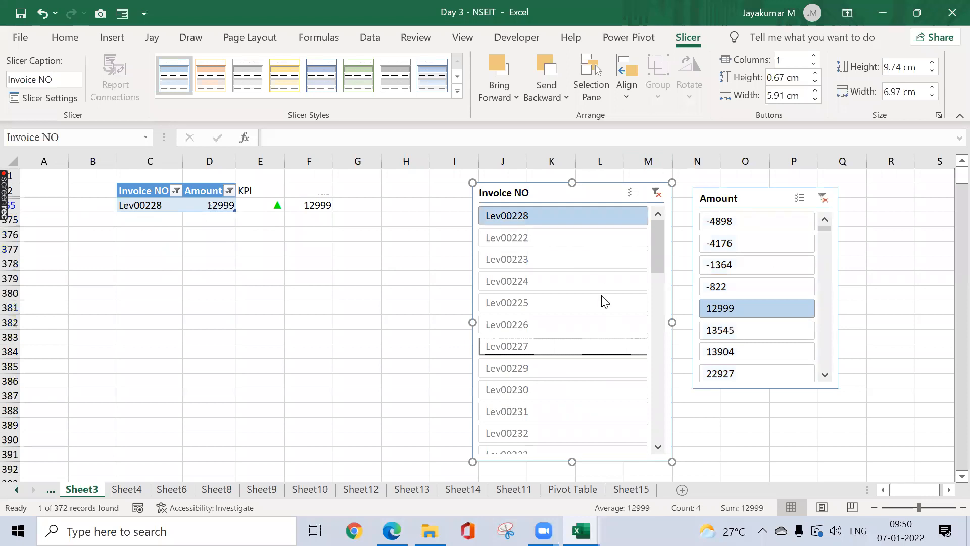
click(656, 194)
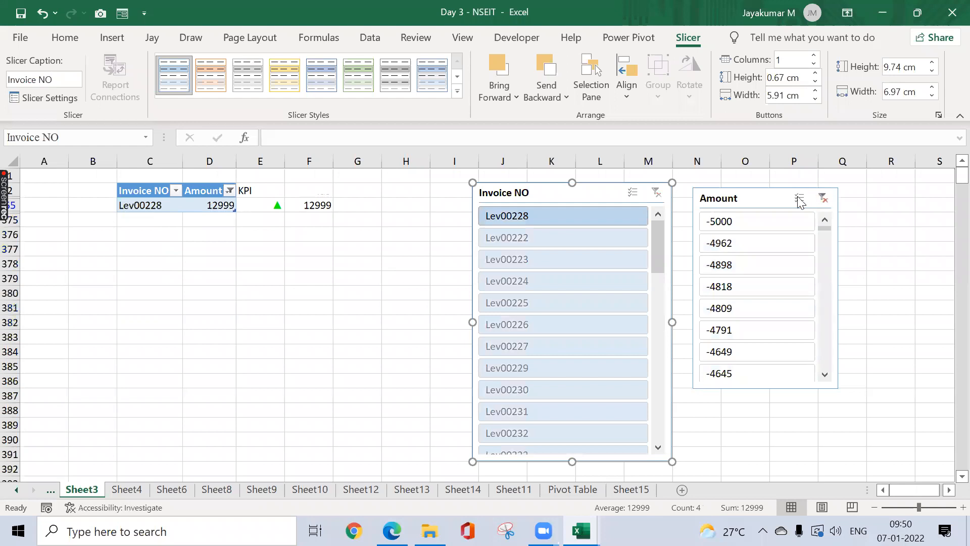
click(823, 198)
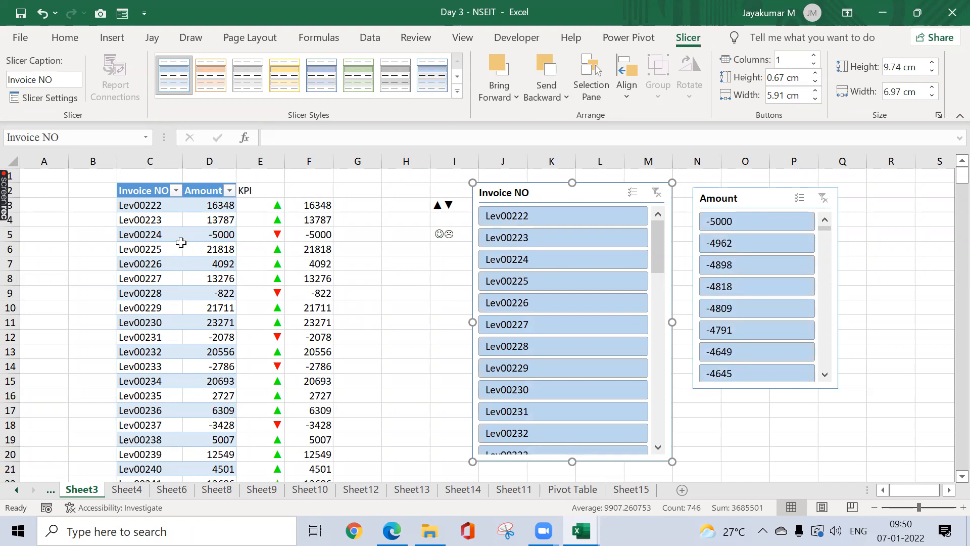
Step: Step sheet by sheet past the Calculated Field notes and Sheet13 to Sheet14's order details
click(172, 237)
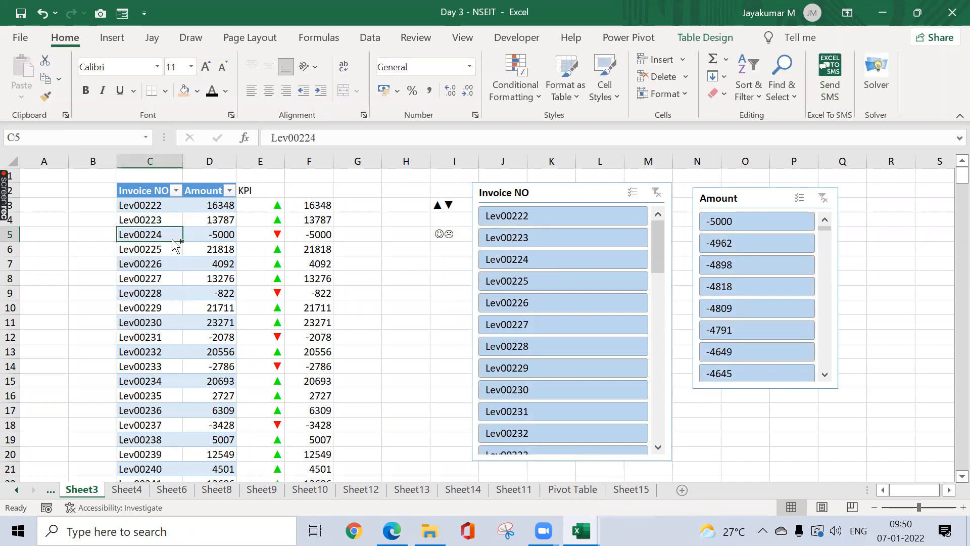
key(ctrl+Page_Up)
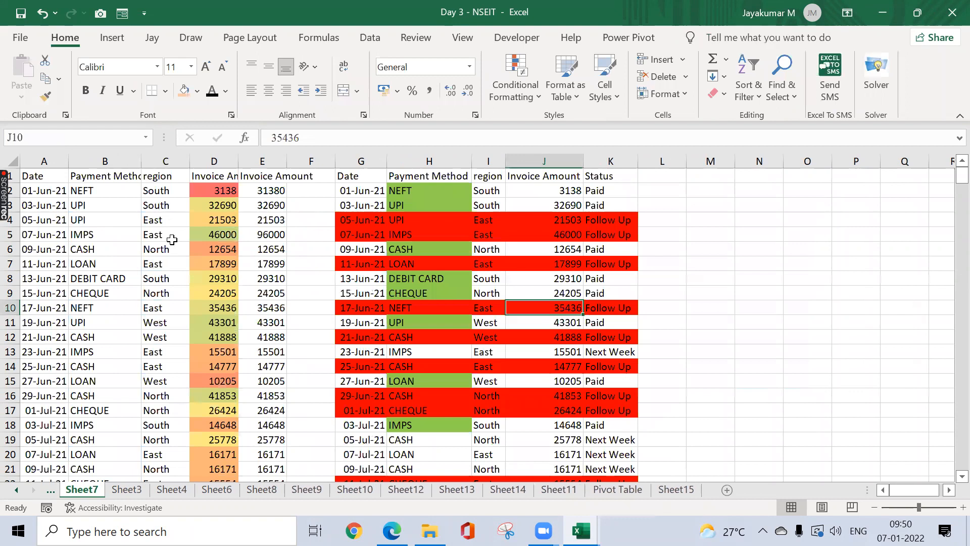
key(ctrl+Page_Down)
key(ctrl+Page_Down)
key(ctrl+Page_Down)
key(ctrl+Page_Down)
key(ctrl+Page_Down)
key(ctrl+Page_Down)
key(ctrl+Page_Down)
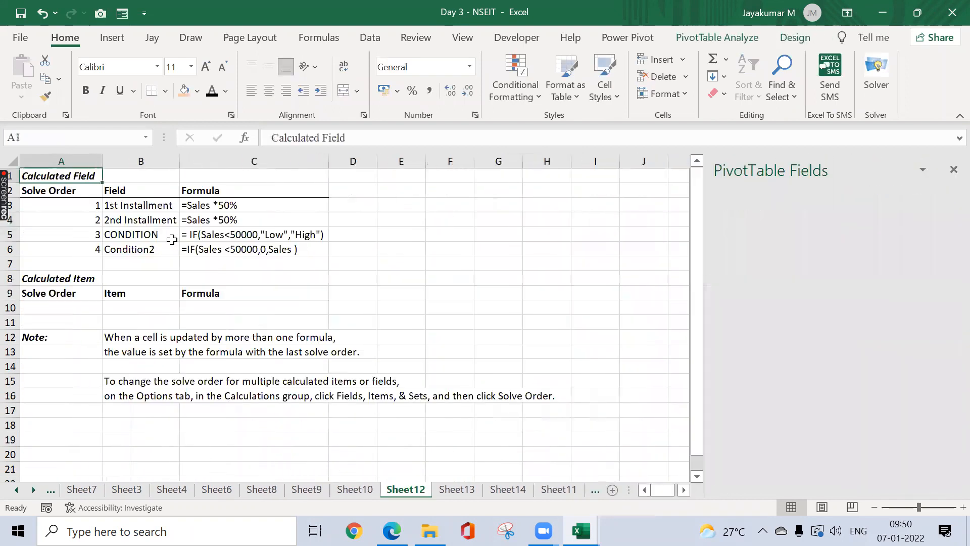
key(ctrl+Page_Down)
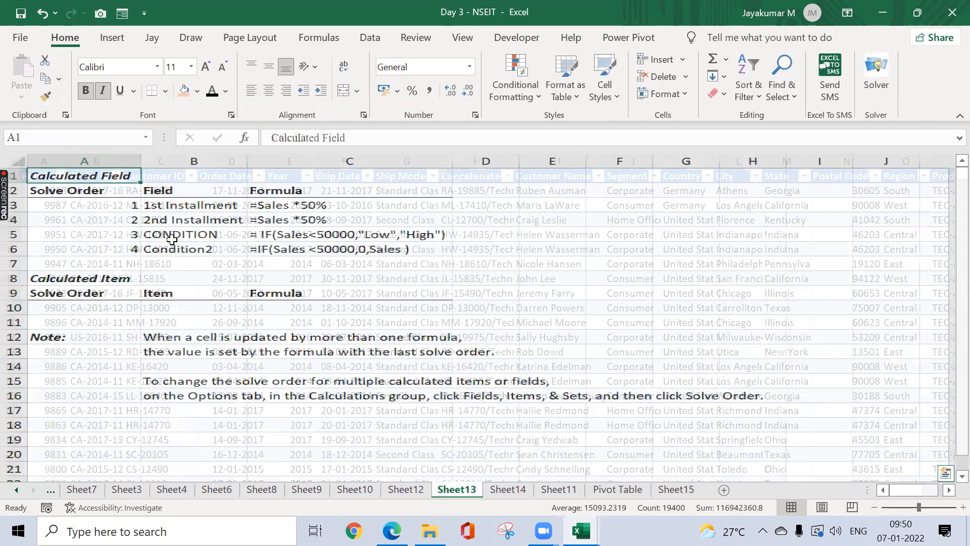
key(ctrl+Page_Down)
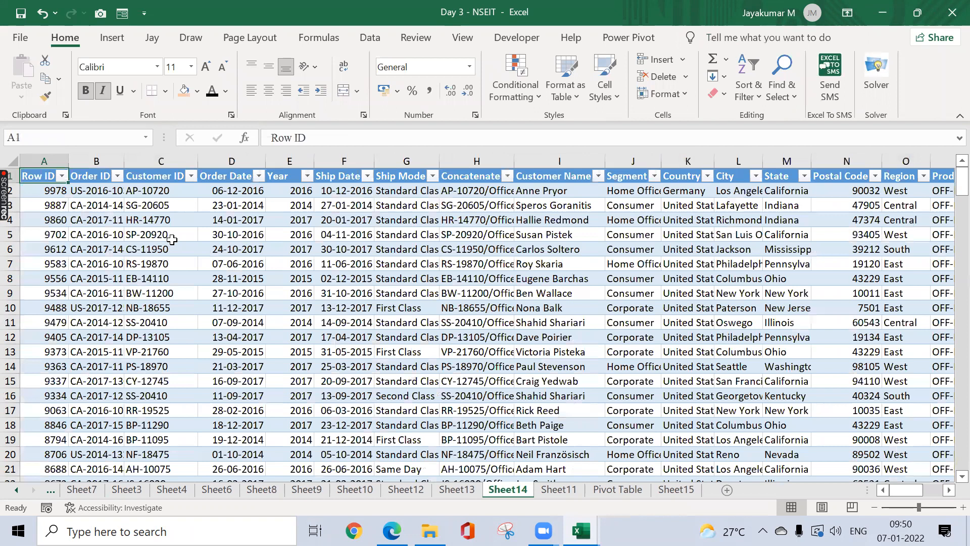
key(ctrl+Page_Down)
key(ctrl+Page_Down)
key(ctrl+Page_Down)
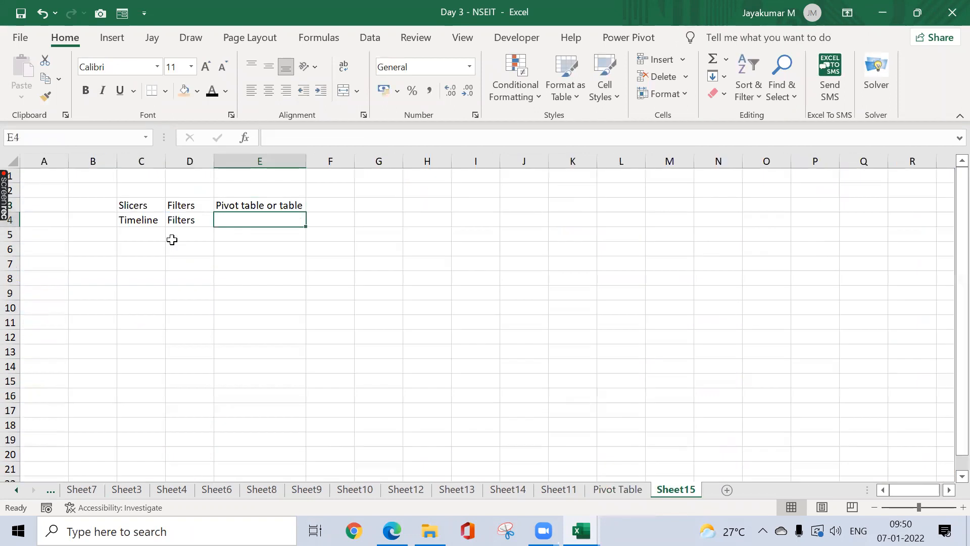
Step: On the Sheet15 notes, enter 'Pivot table' in E4 and 'Date field' in F4
text(Pivot table)
key(Delete)
key(Tab)
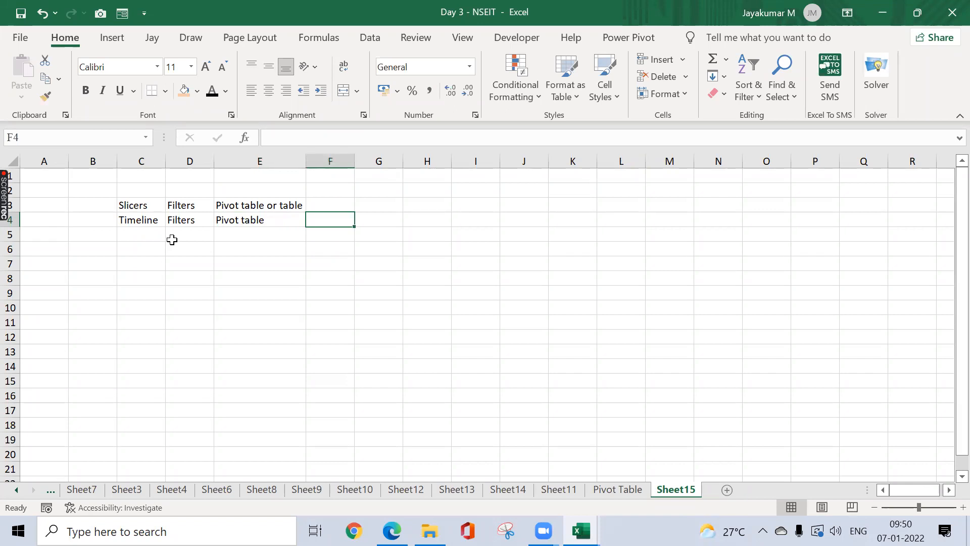
text(Date field)
key(Return)
key(Up)
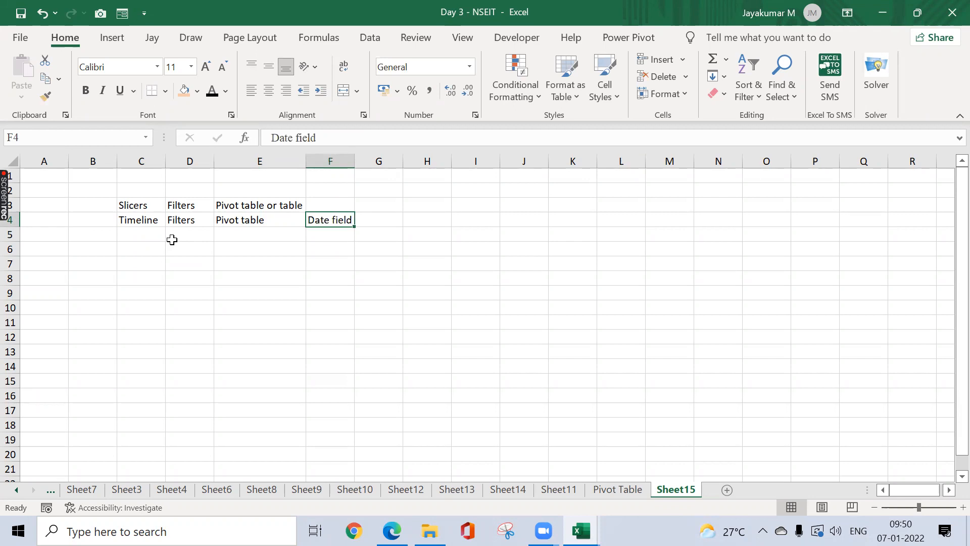
Step: Change F4 to 'MUST Date field', autofit column F, and return to Sheet3's invoice table
click(269, 138)
text(MUS)
key(BackSpace)
key(BackSpace)
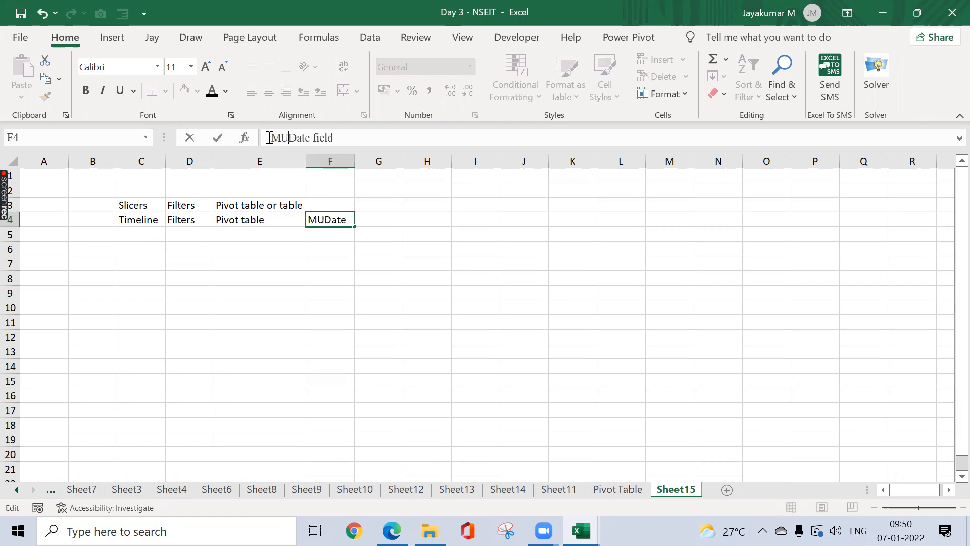
text(ST)
key(Return)
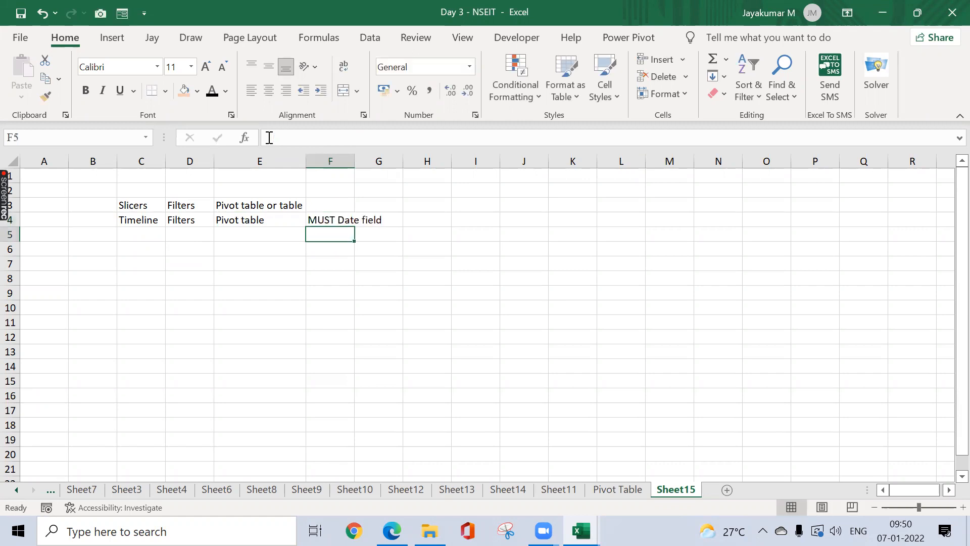
double_click(354, 158)
click(355, 209)
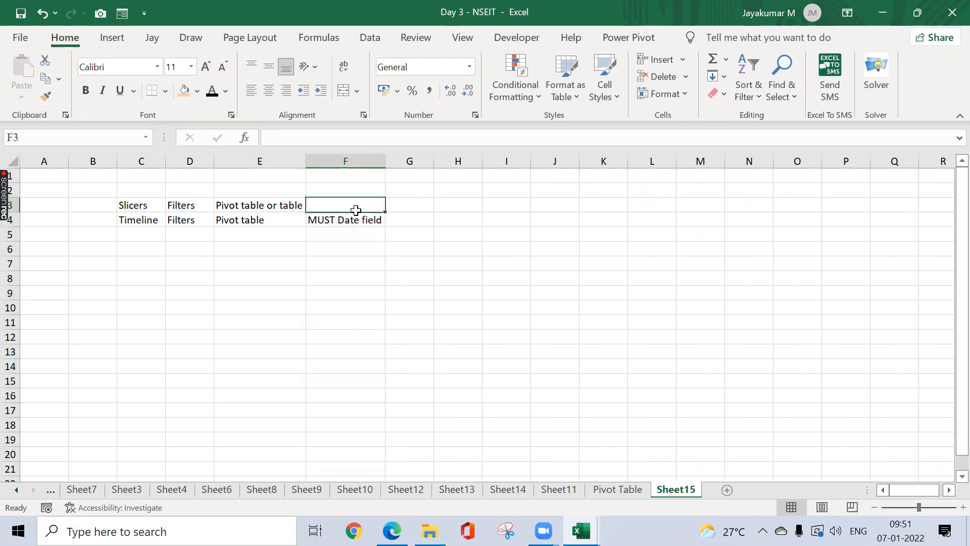
click(172, 490)
click(127, 490)
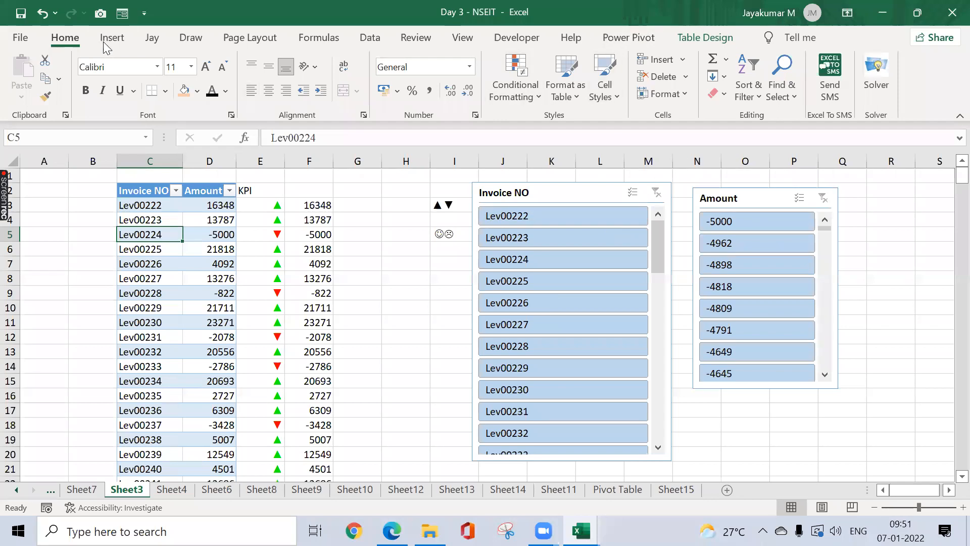
Step: Try inserting a timeline on the invoice table, then close the existing connections window
key(alt+n)
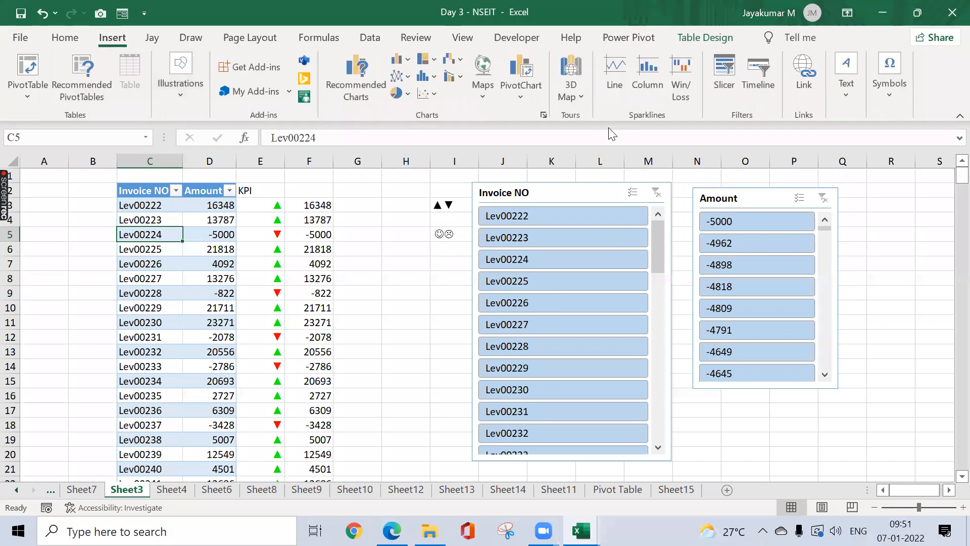
click(758, 76)
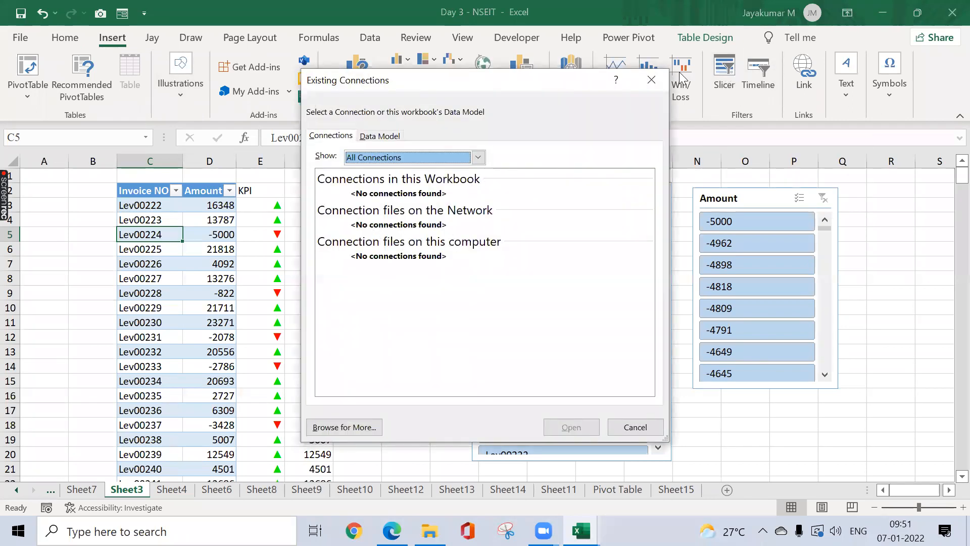
click(658, 79)
Step: Move through Sheet14 and Sheet13 to Sheet11's Sub-Category pivot table
click(507, 489)
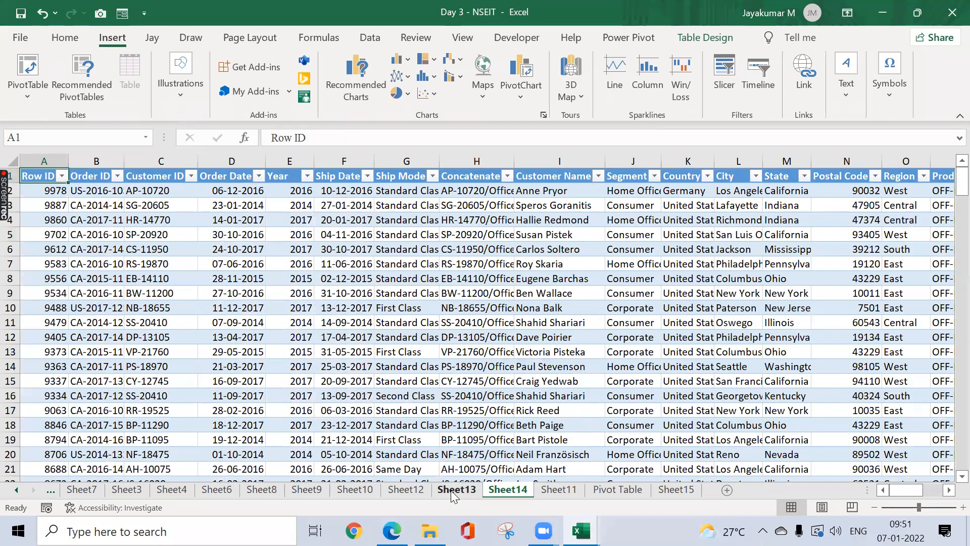
click(452, 489)
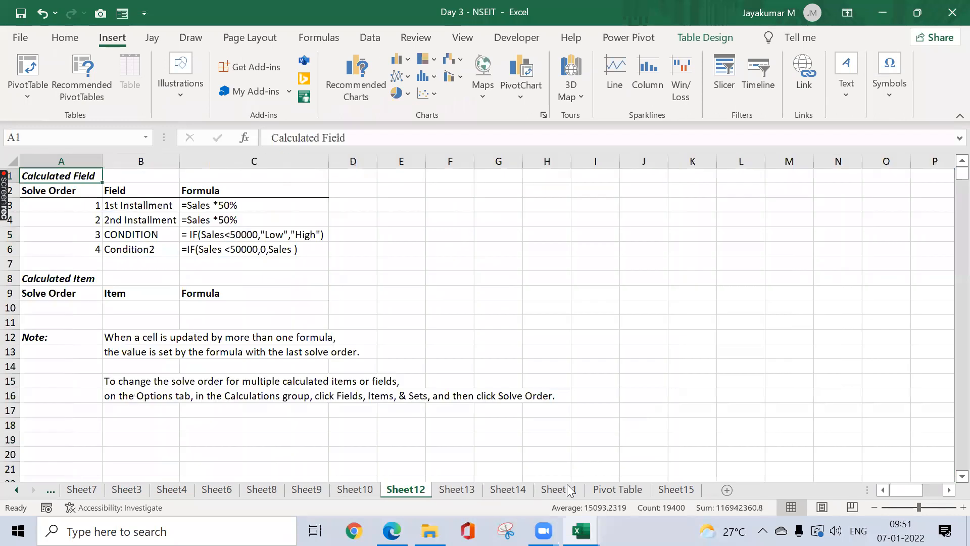
click(568, 489)
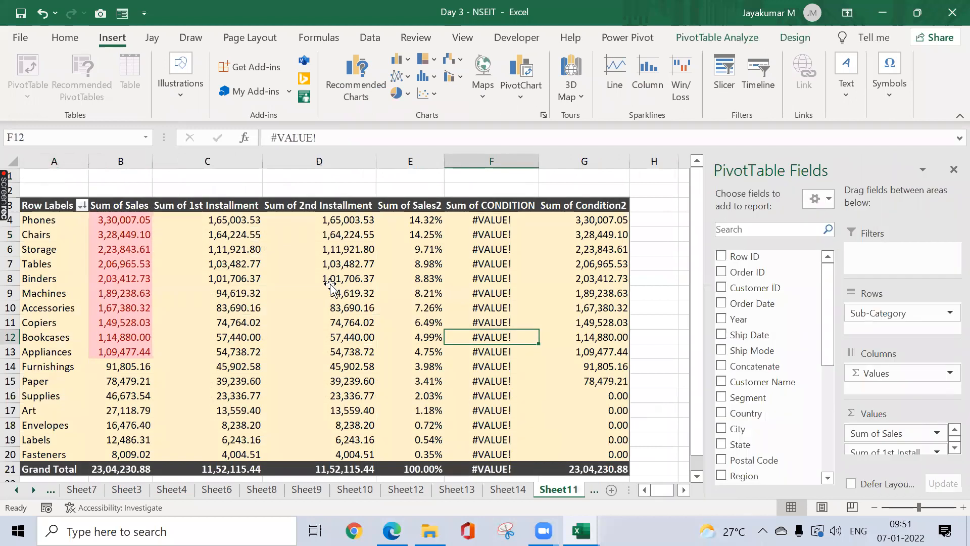
click(330, 282)
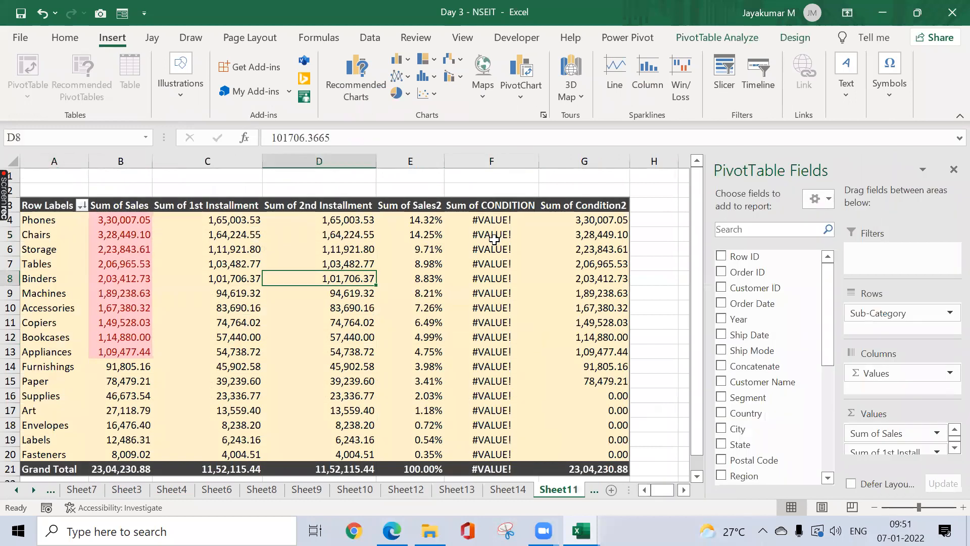
click(758, 73)
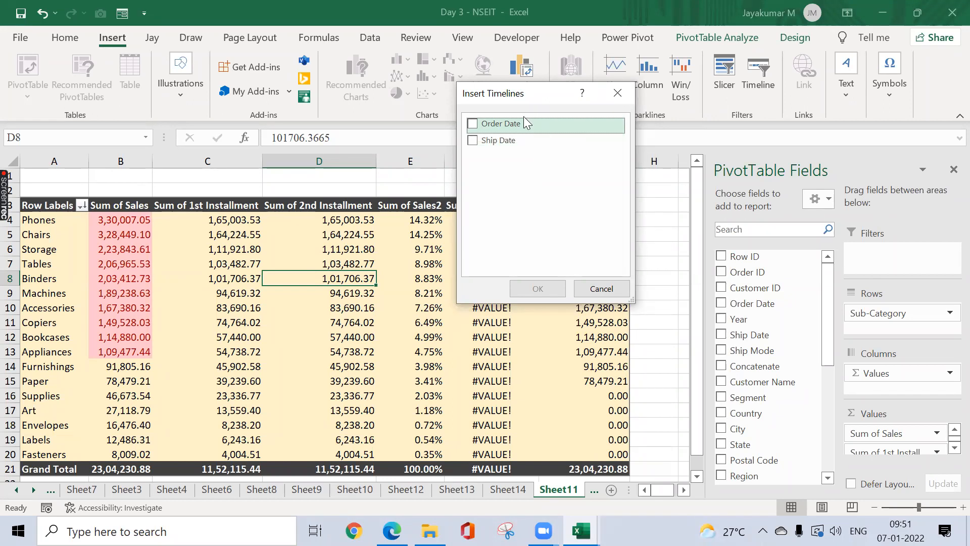
click(619, 94)
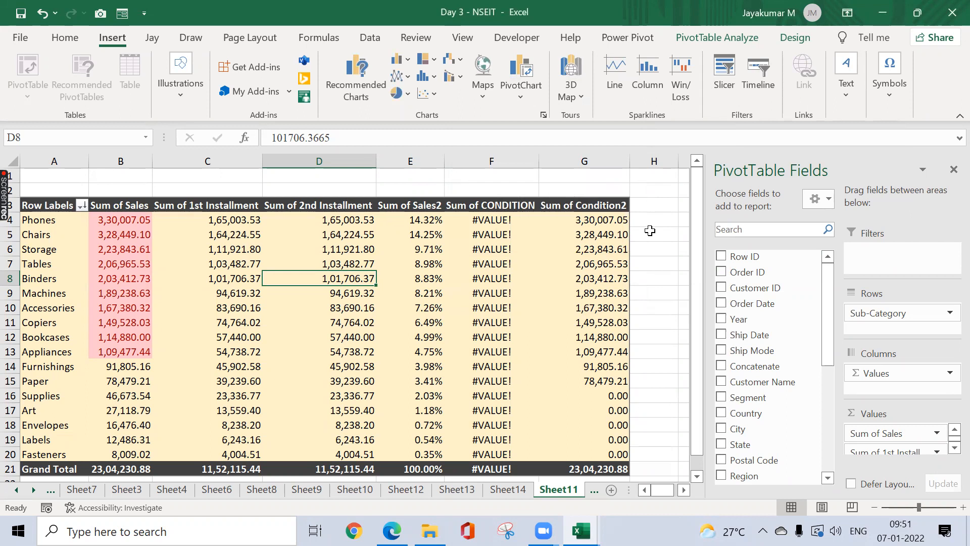
drag(632, 484, 666, 488)
Step: Look over the Pivot Table and Sheet15 sheets, then come back to Sheet11
click(606, 493)
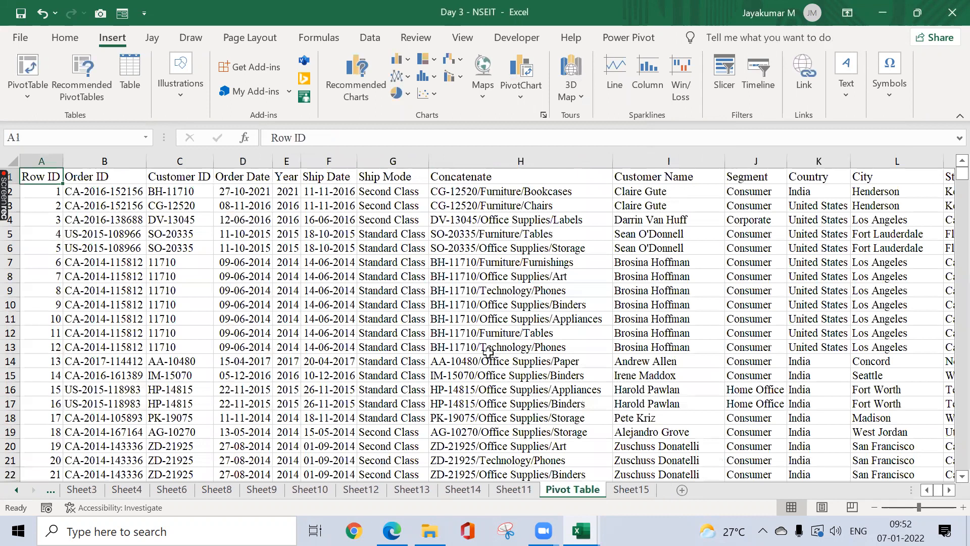
key(ctrl+Page_Down)
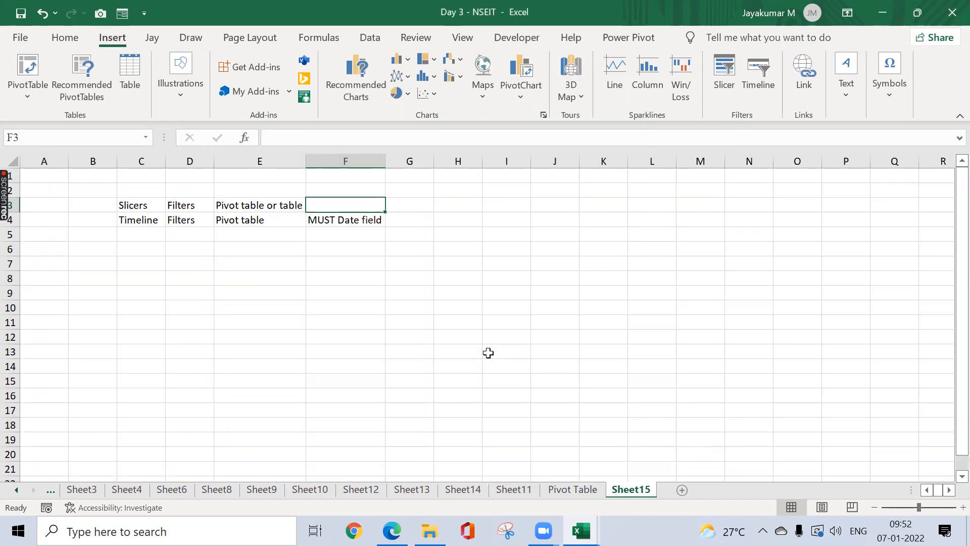
click(343, 85)
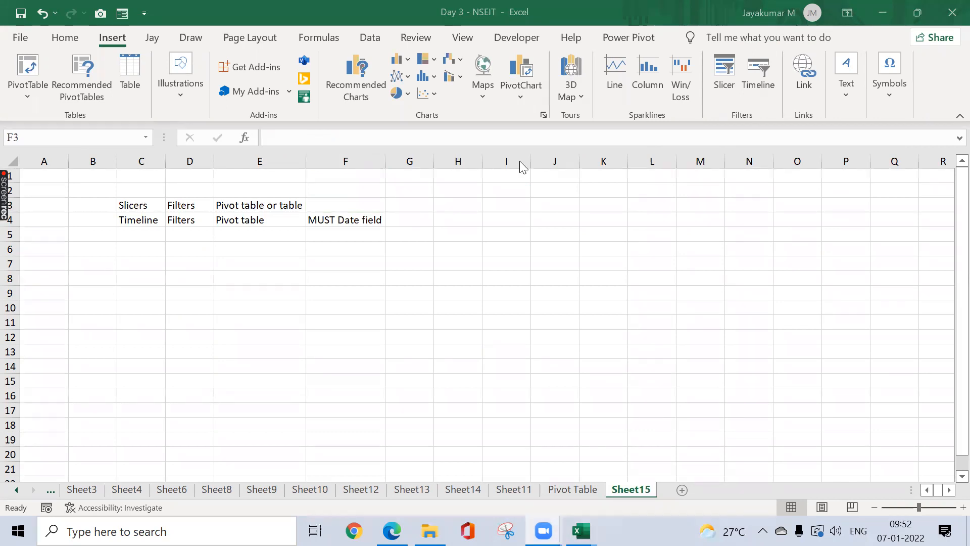
click(570, 486)
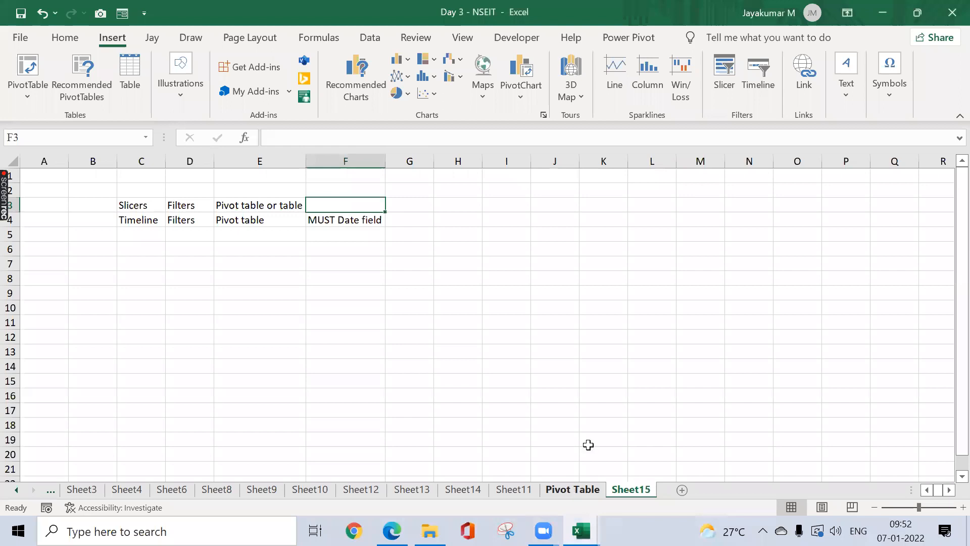
click(549, 489)
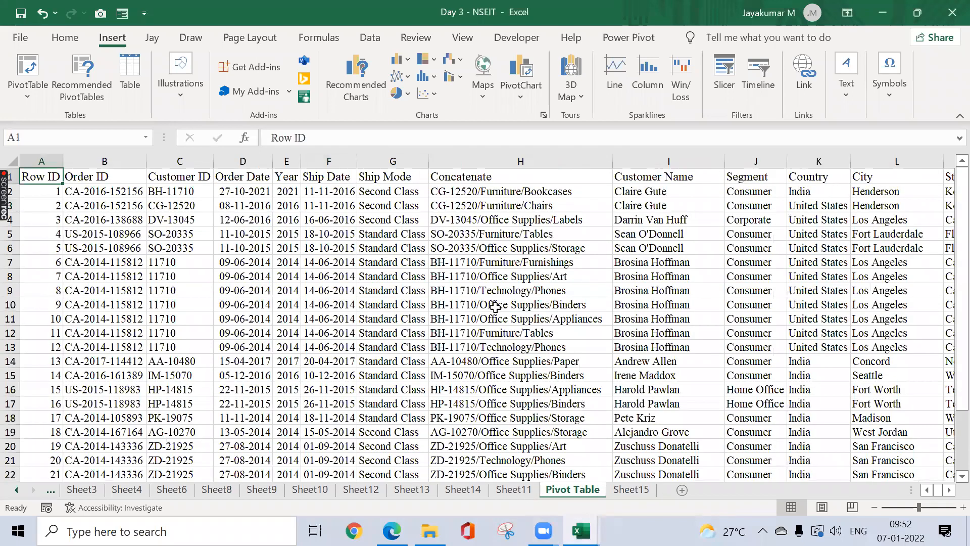
click(513, 489)
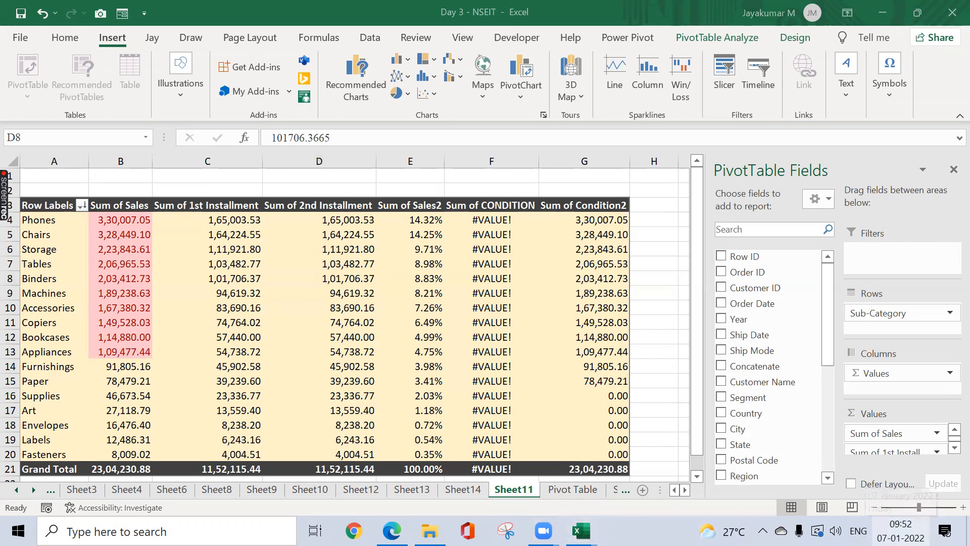
Step: Dismiss the calendar pop-up, check PivotTable Analyze, and deselect the pivot to close its Fields pane
click(901, 531)
click(667, 259)
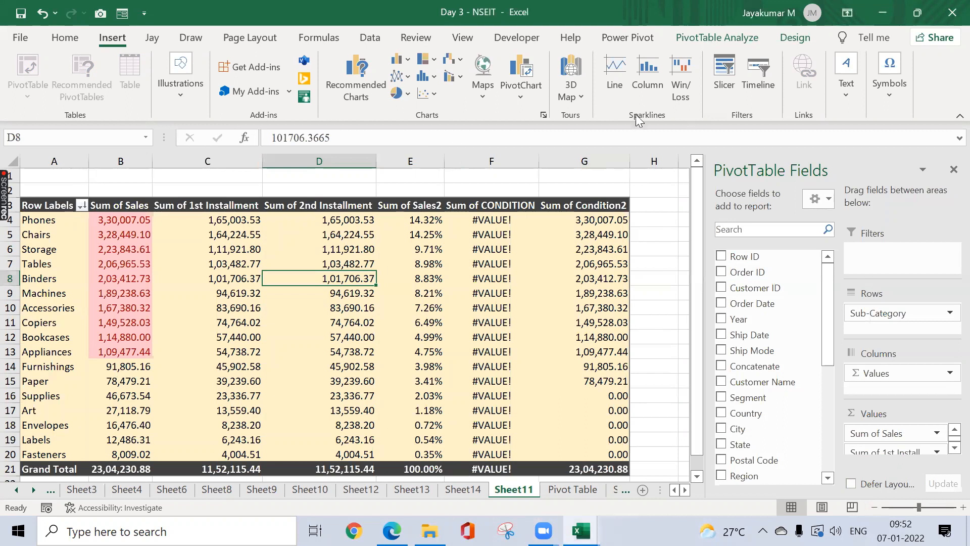
click(713, 37)
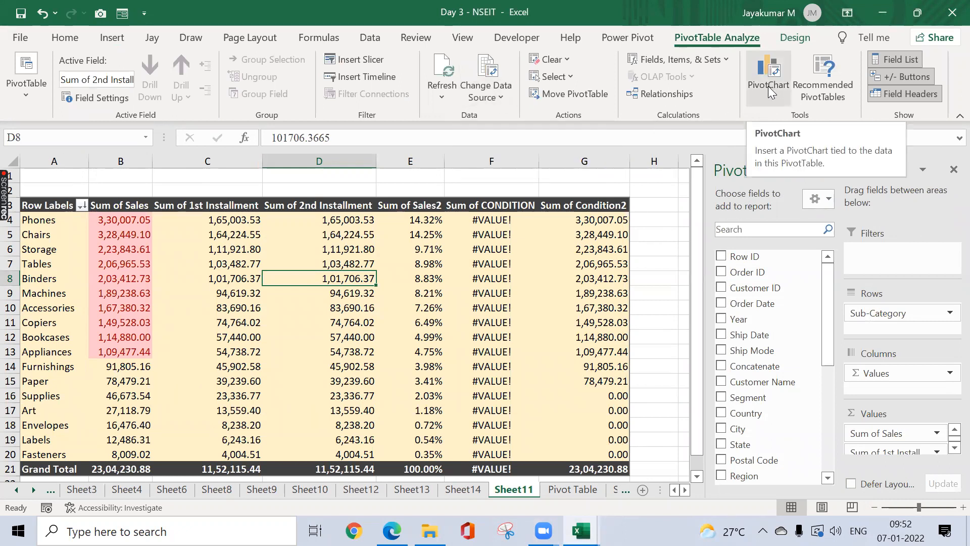
click(637, 187)
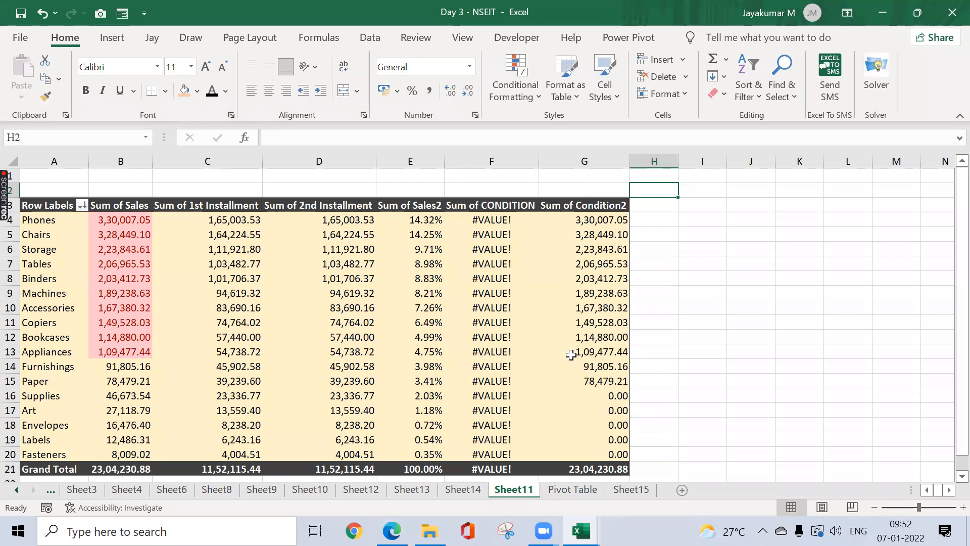
click(581, 530)
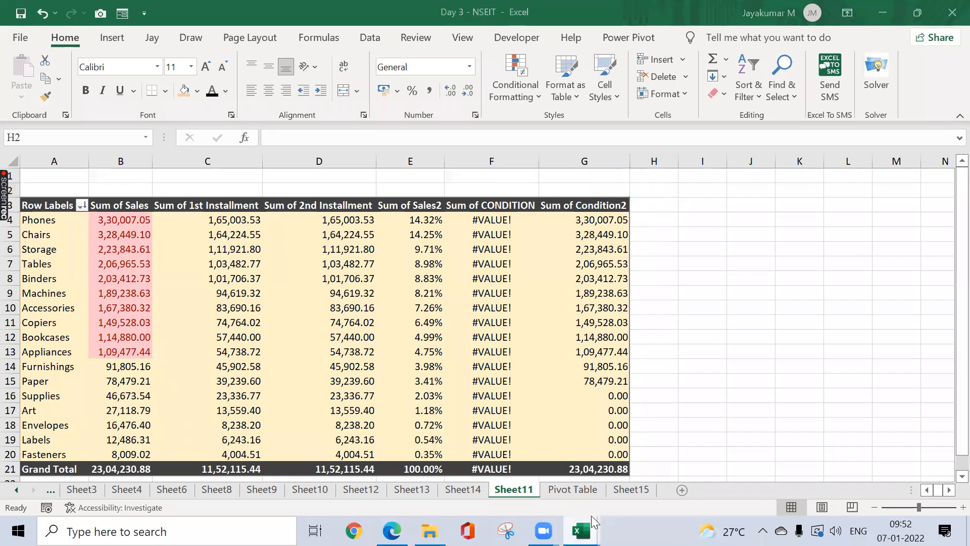
Step: Switch to the Session Planner workbook and move between its Day 3 and Day 4 topic cells
mouse_move(581, 530)
click(542, 492)
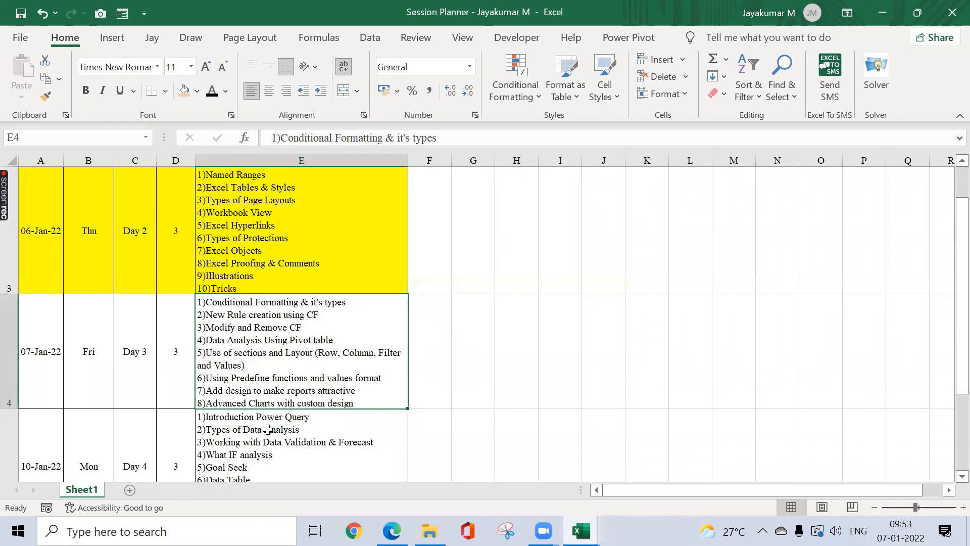
click(267, 429)
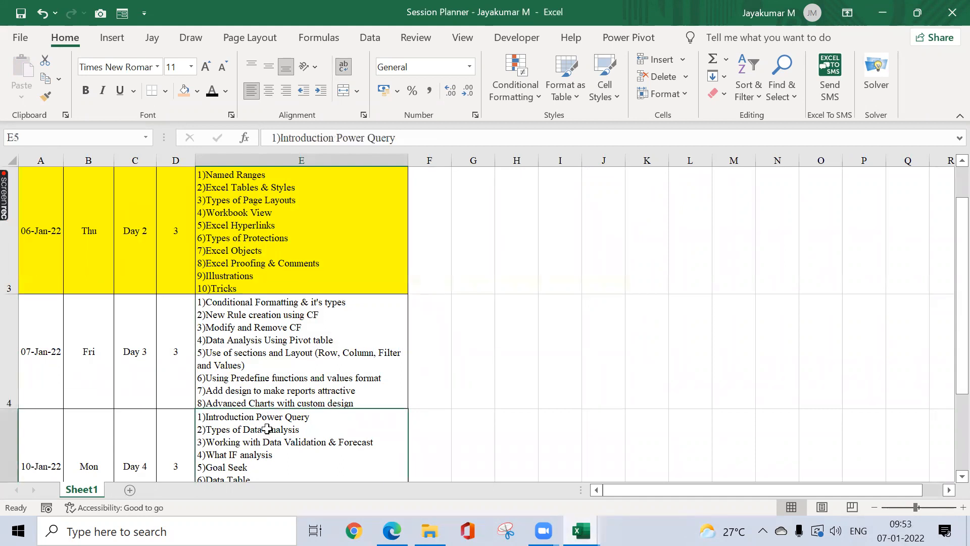
key(Down)
key(Up)
key(Up)
key(Down)
key(Up)
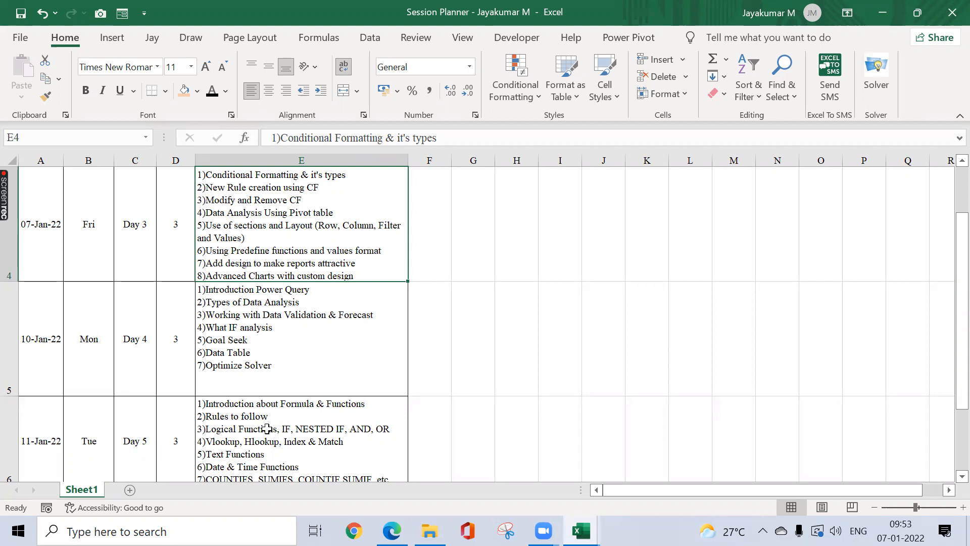
Step: Browse the Day 3 and Day 4 topic lists, glancing at the Data tab along the way
click(249, 340)
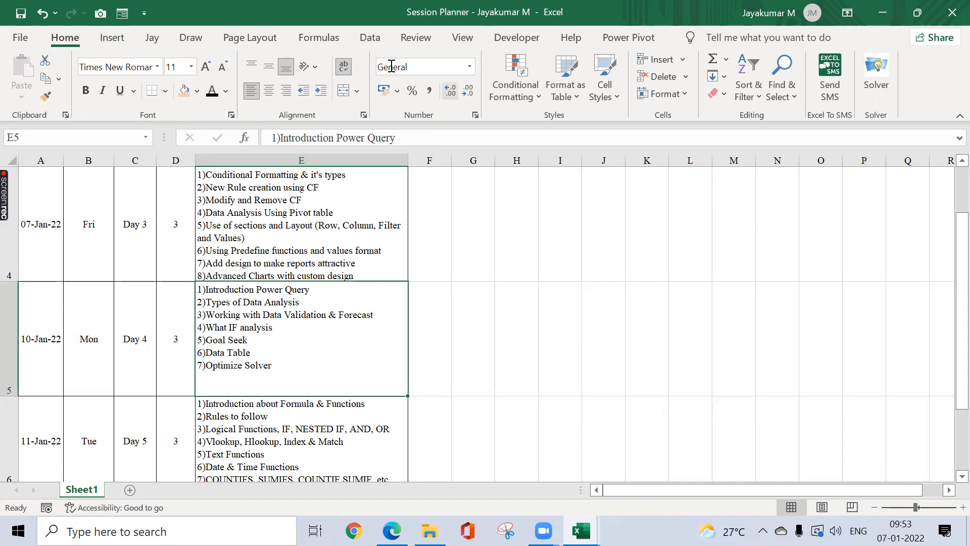
click(364, 39)
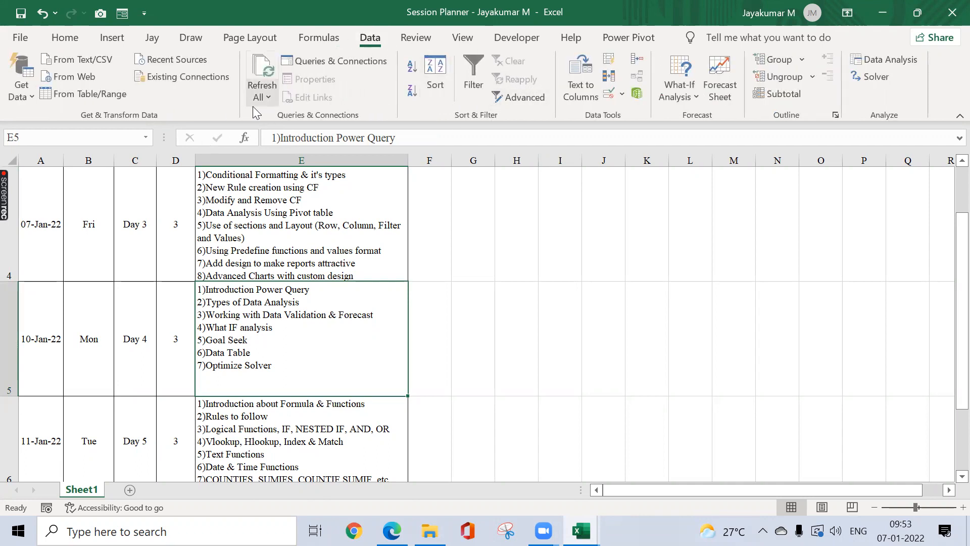
click(313, 250)
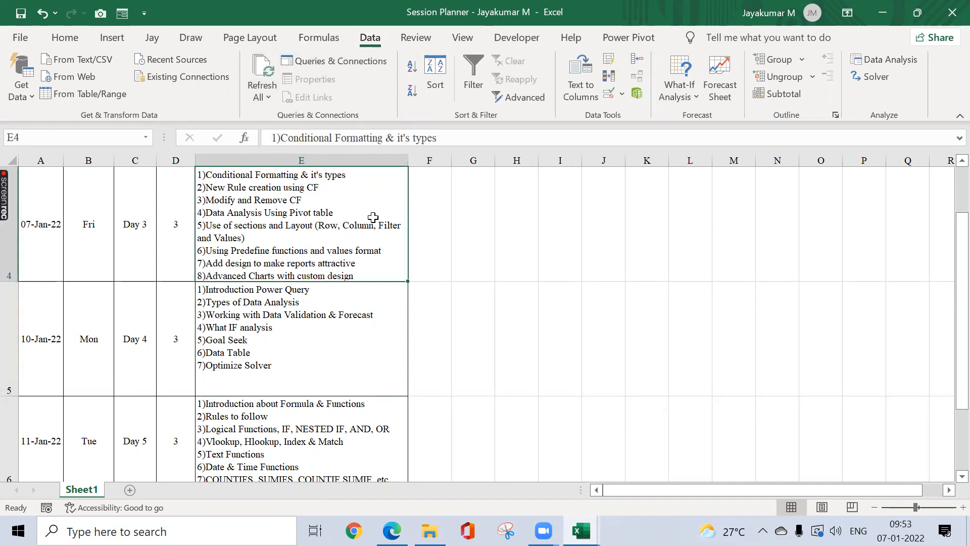
click(294, 299)
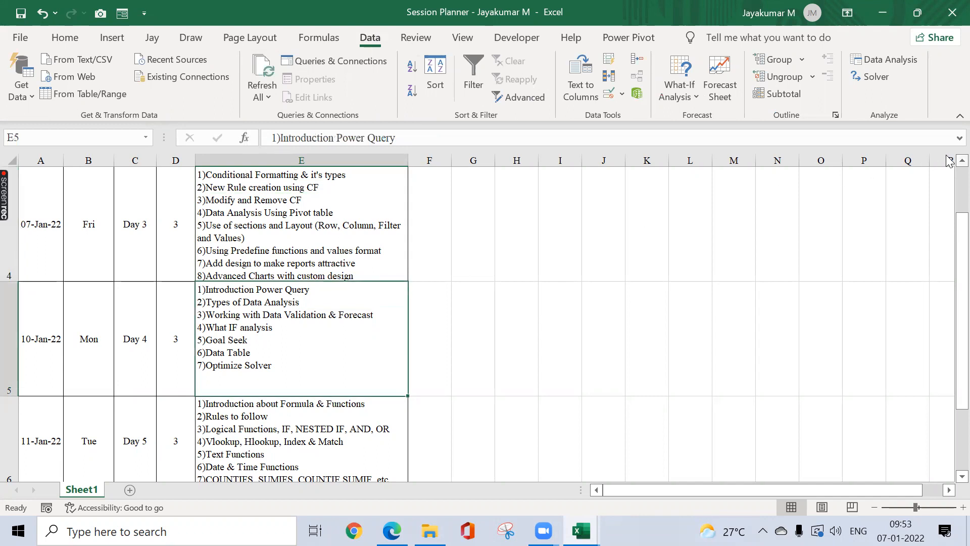
scroll(946, 270, up, 2)
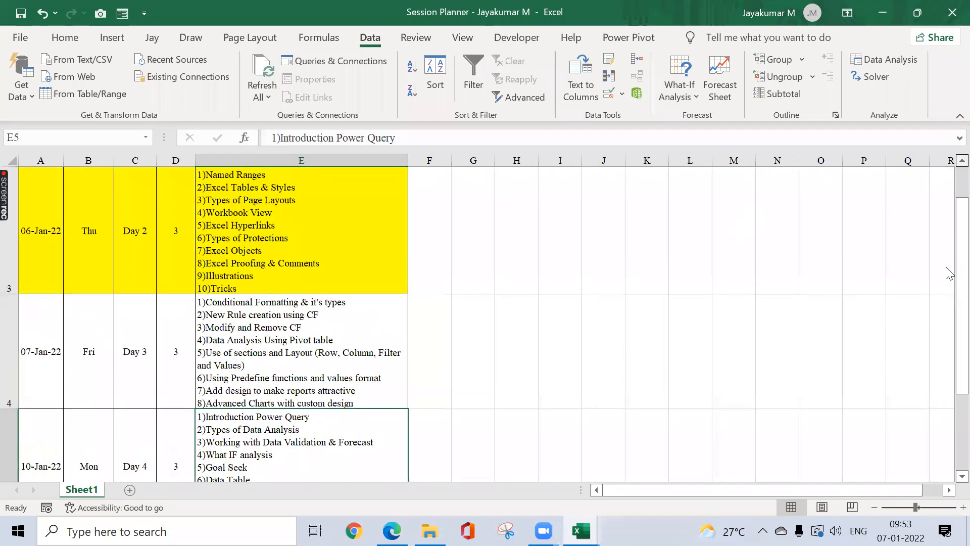
scroll(946, 274, up, 1)
scroll(946, 277, down, 1)
click(236, 382)
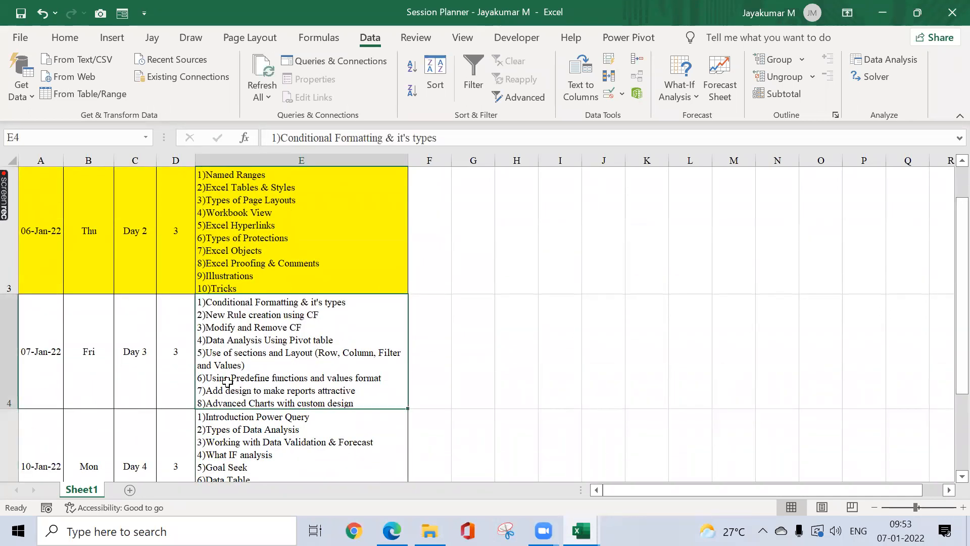